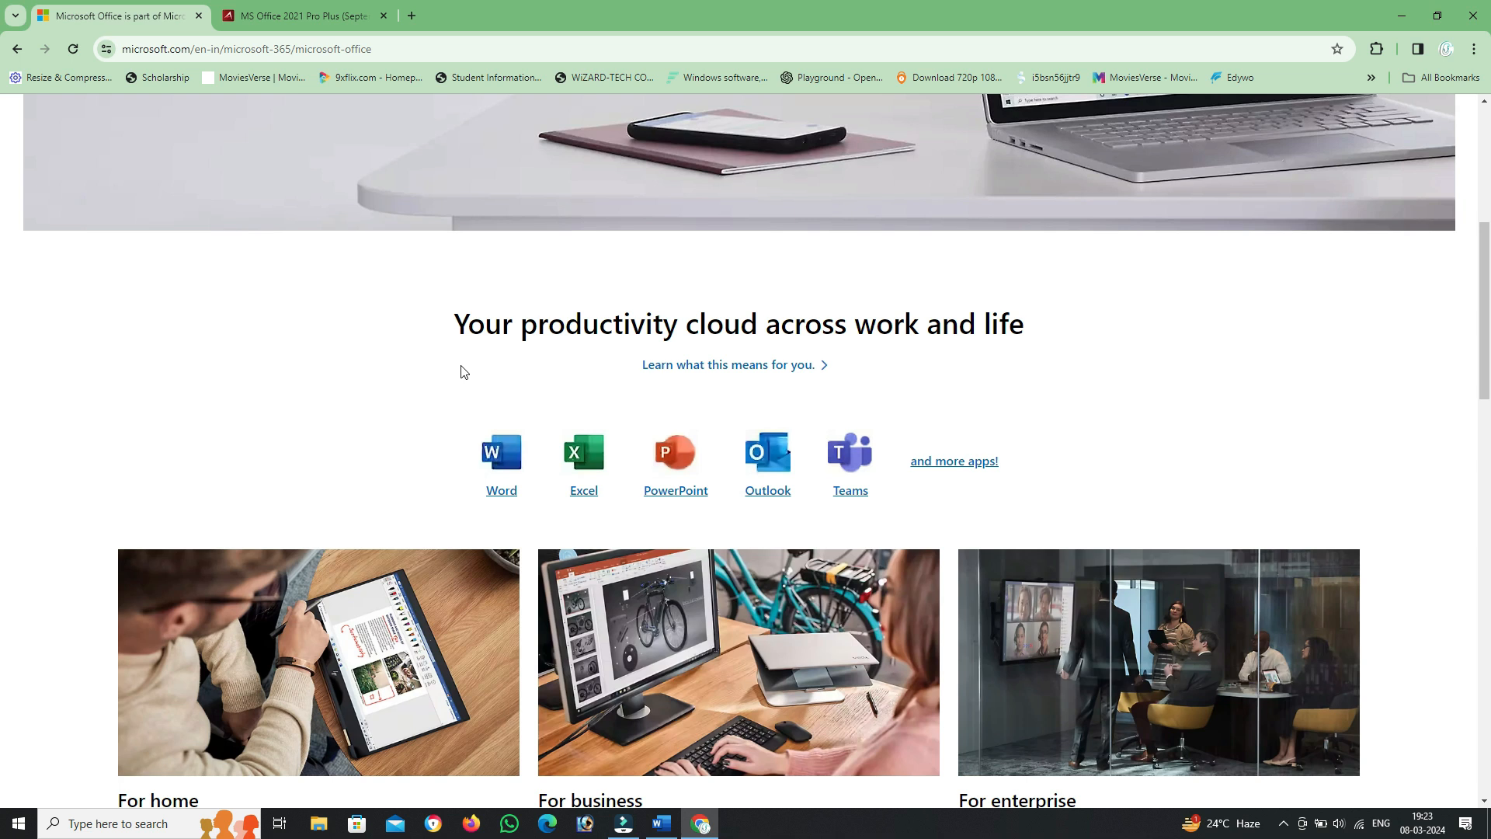
# Step: Open the Education option for getting Microsoft 365 from the Microsoft Office page
pyautogui.scroll(-10, 461, 371)
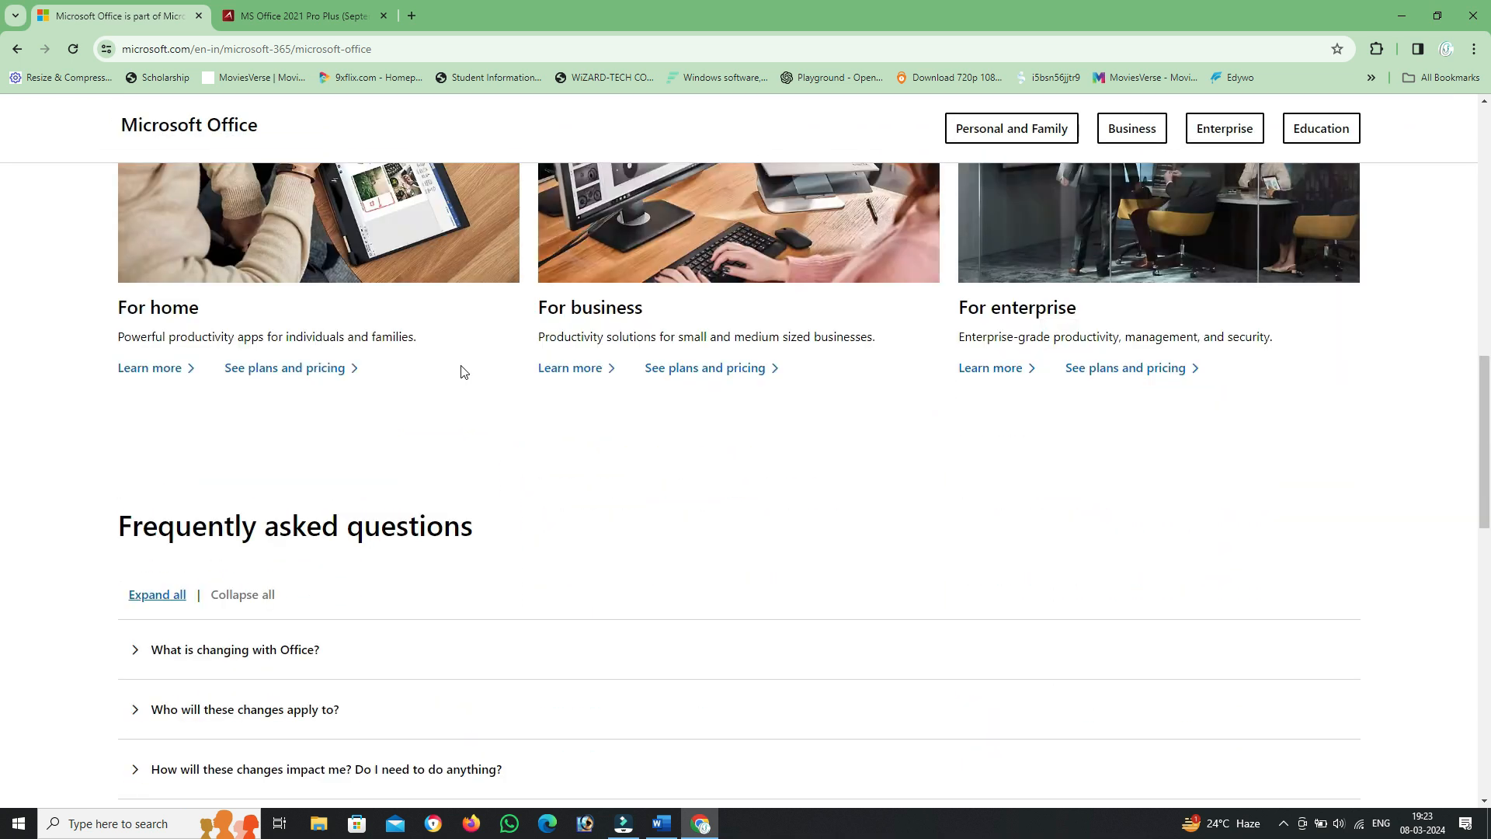
pyautogui.scroll(15, 461, 371)
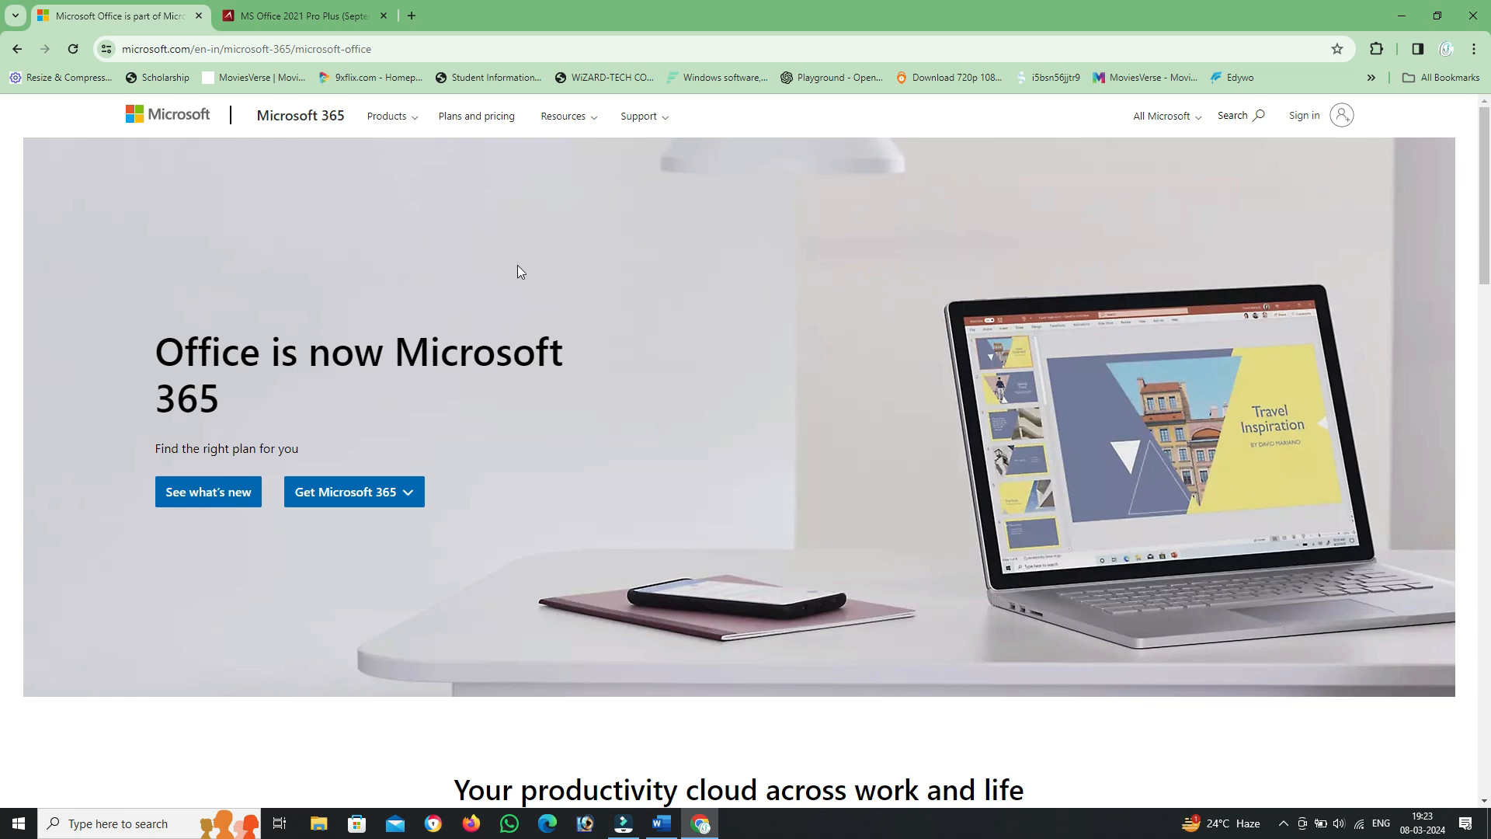
pyautogui.click(383, 58)
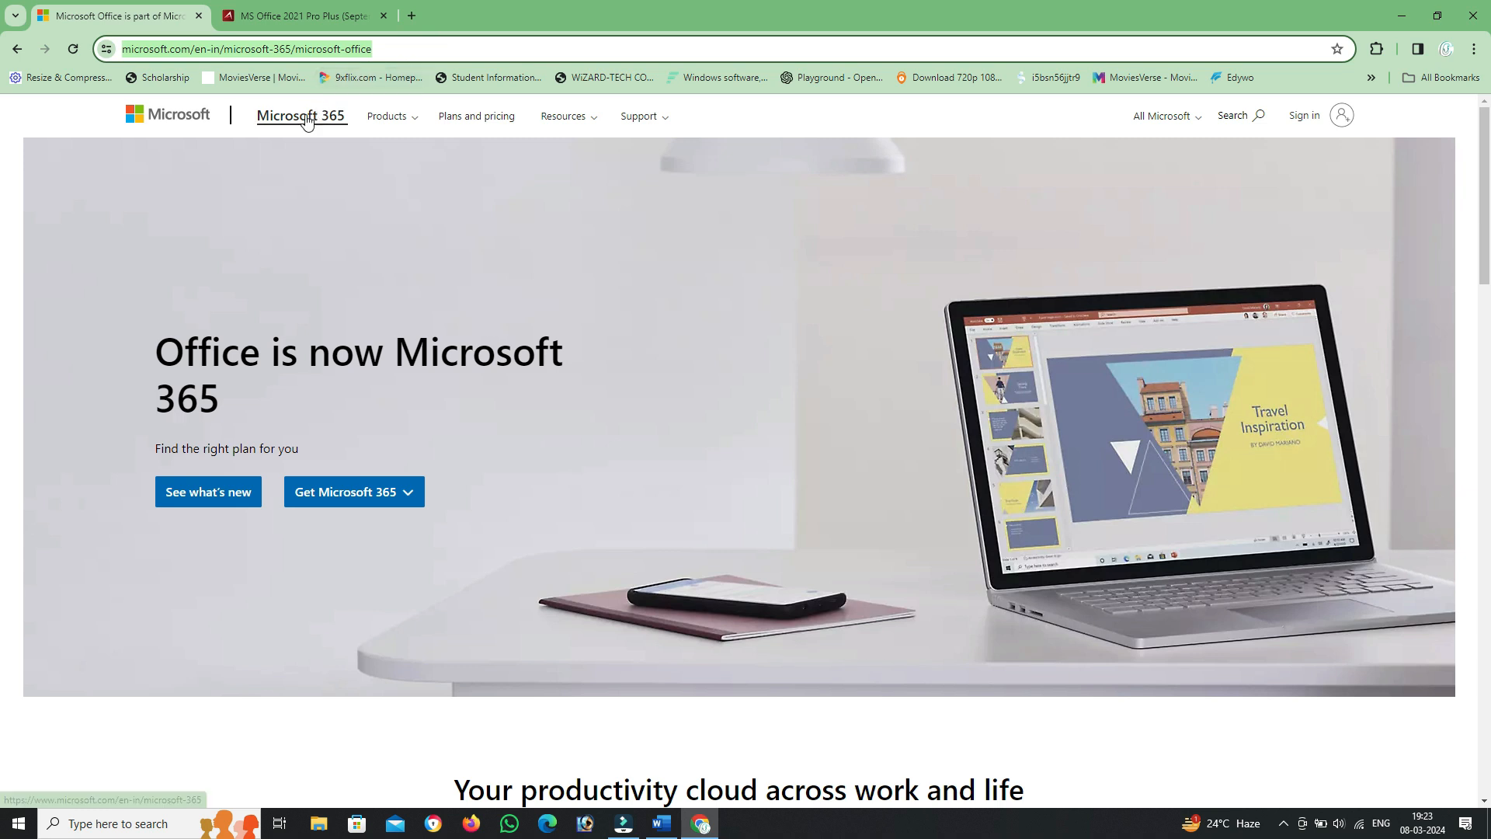
pyautogui.click(391, 485)
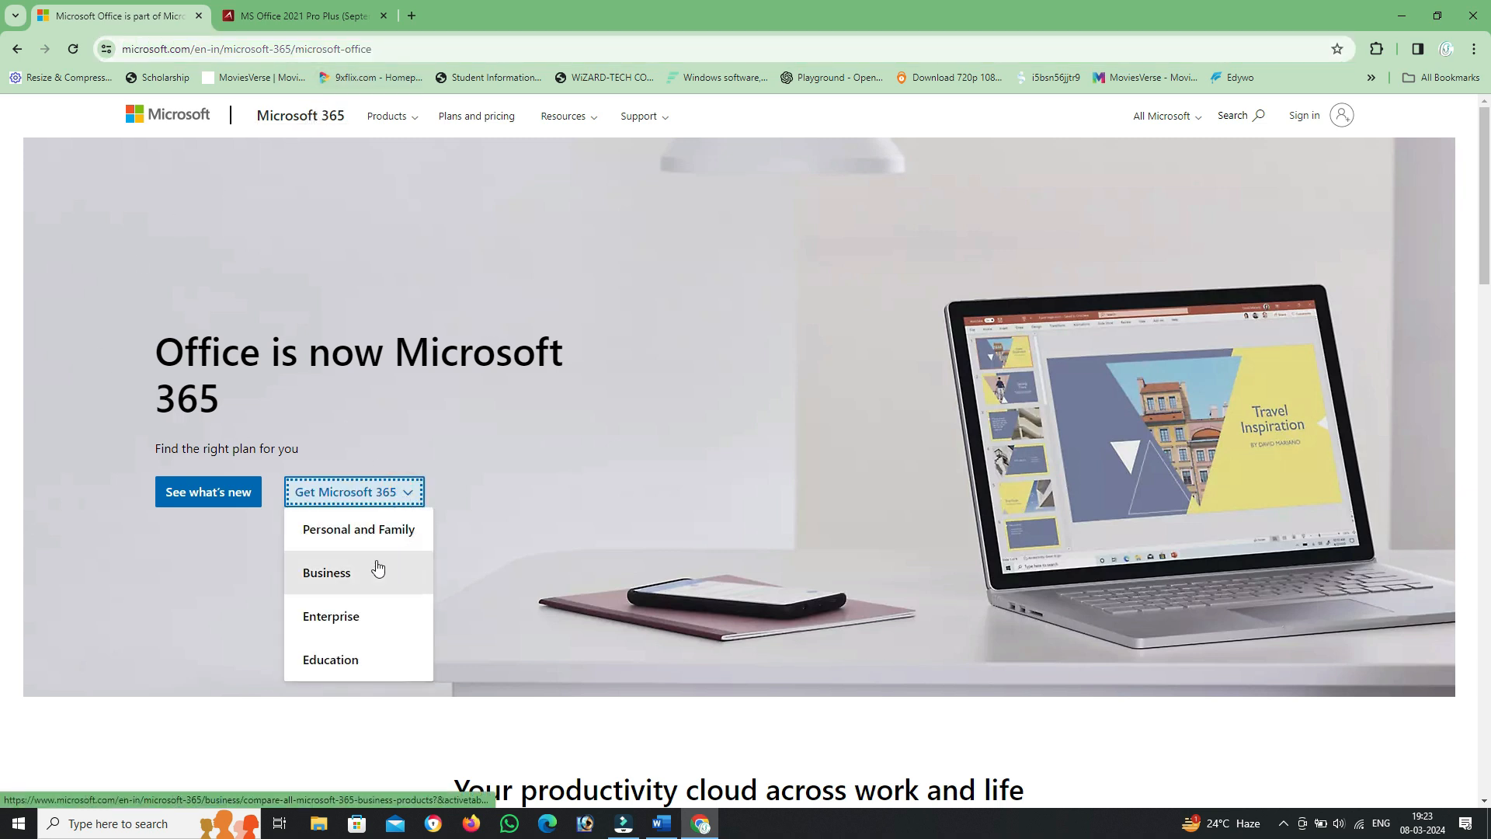
pyautogui.click(384, 661)
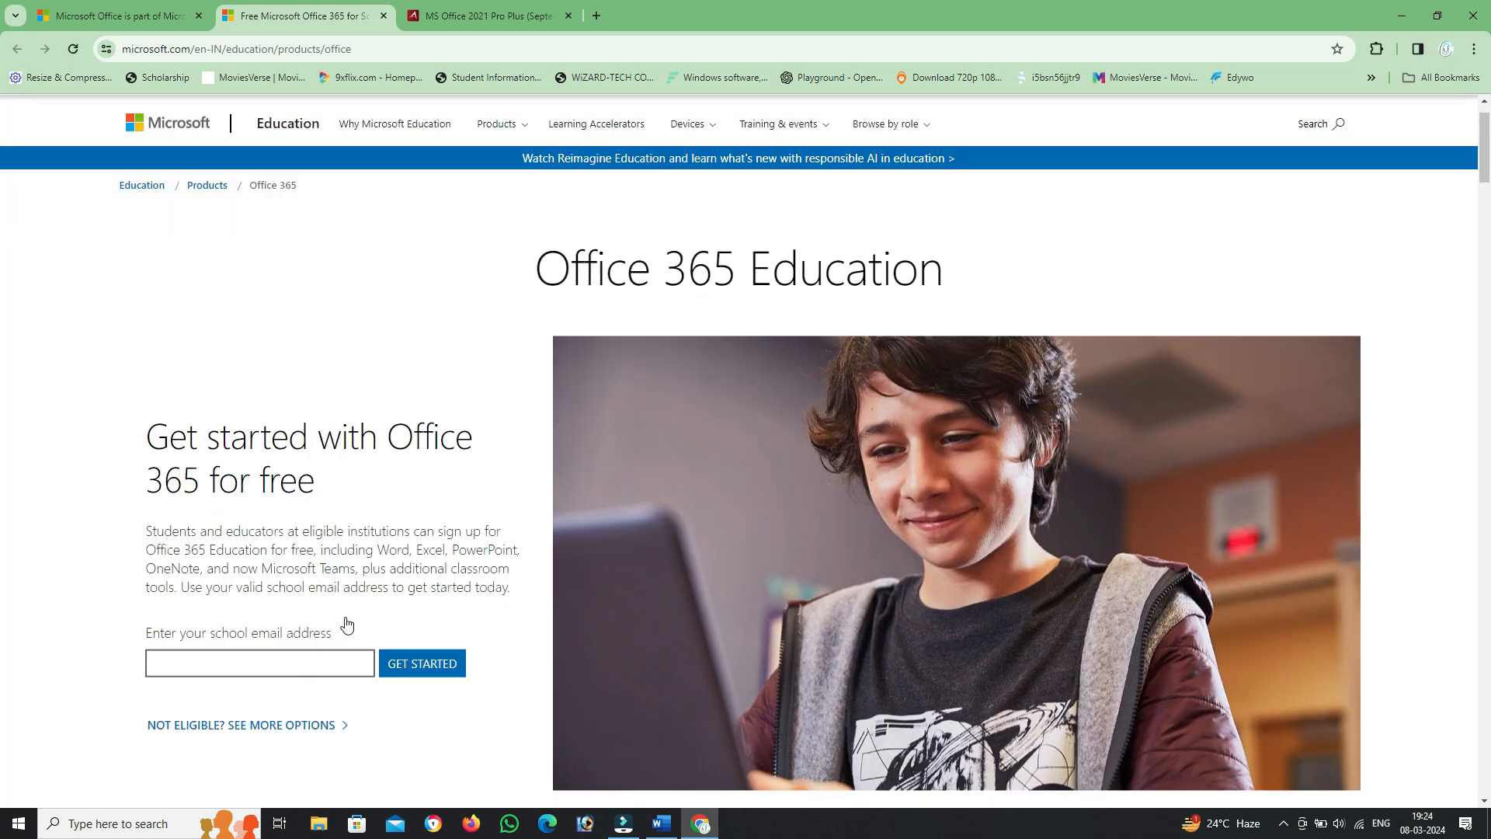
# Step: Examine the Office 365 Education page, including its included apps and the A1, A3 and A5 student pricing plans
pyautogui.scroll(-15, 464, 570)
pyautogui.scroll(-10, 465, 567)
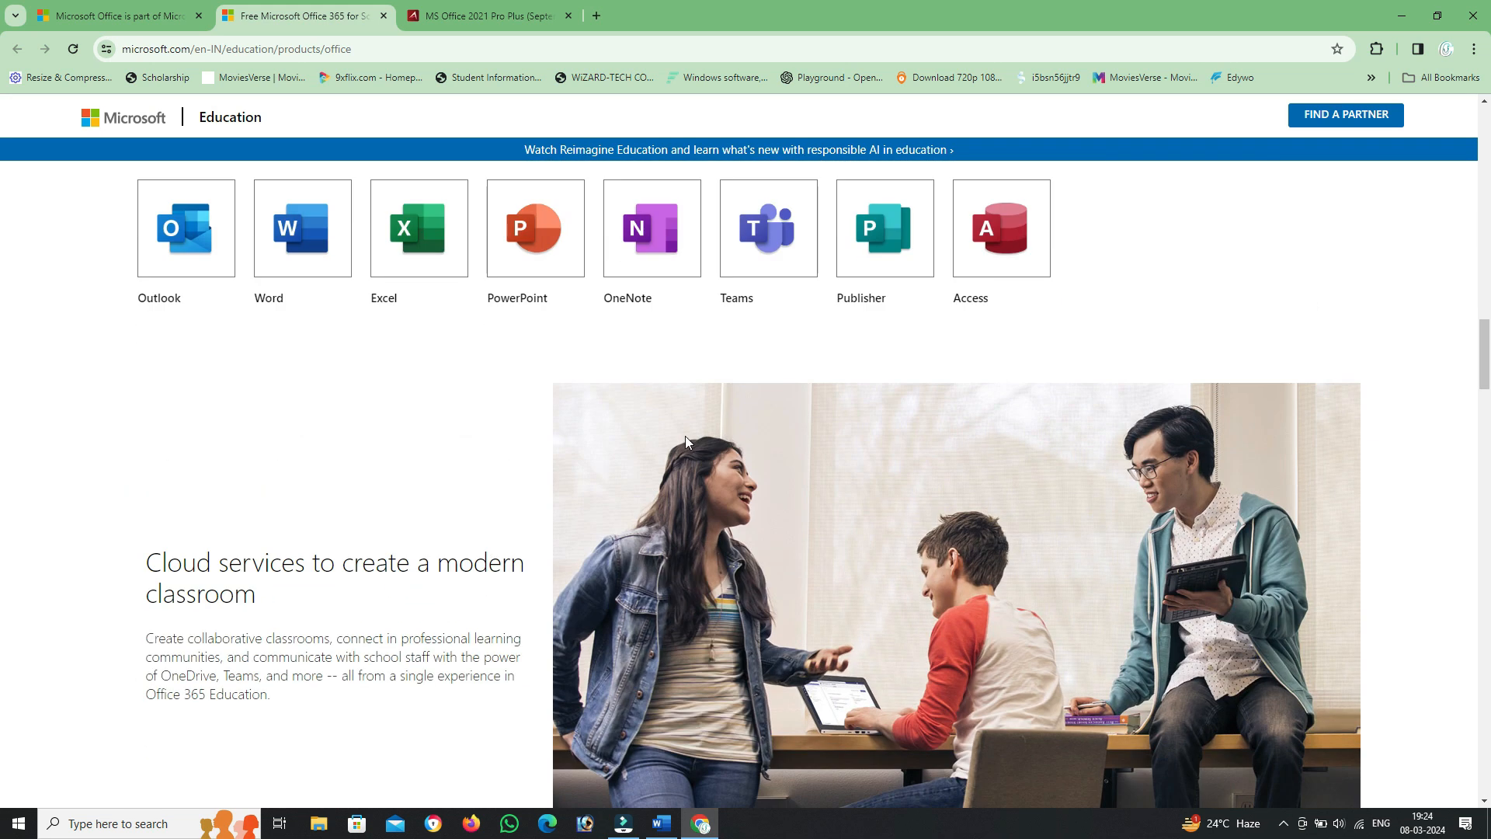
pyautogui.scroll(-12, 686, 437)
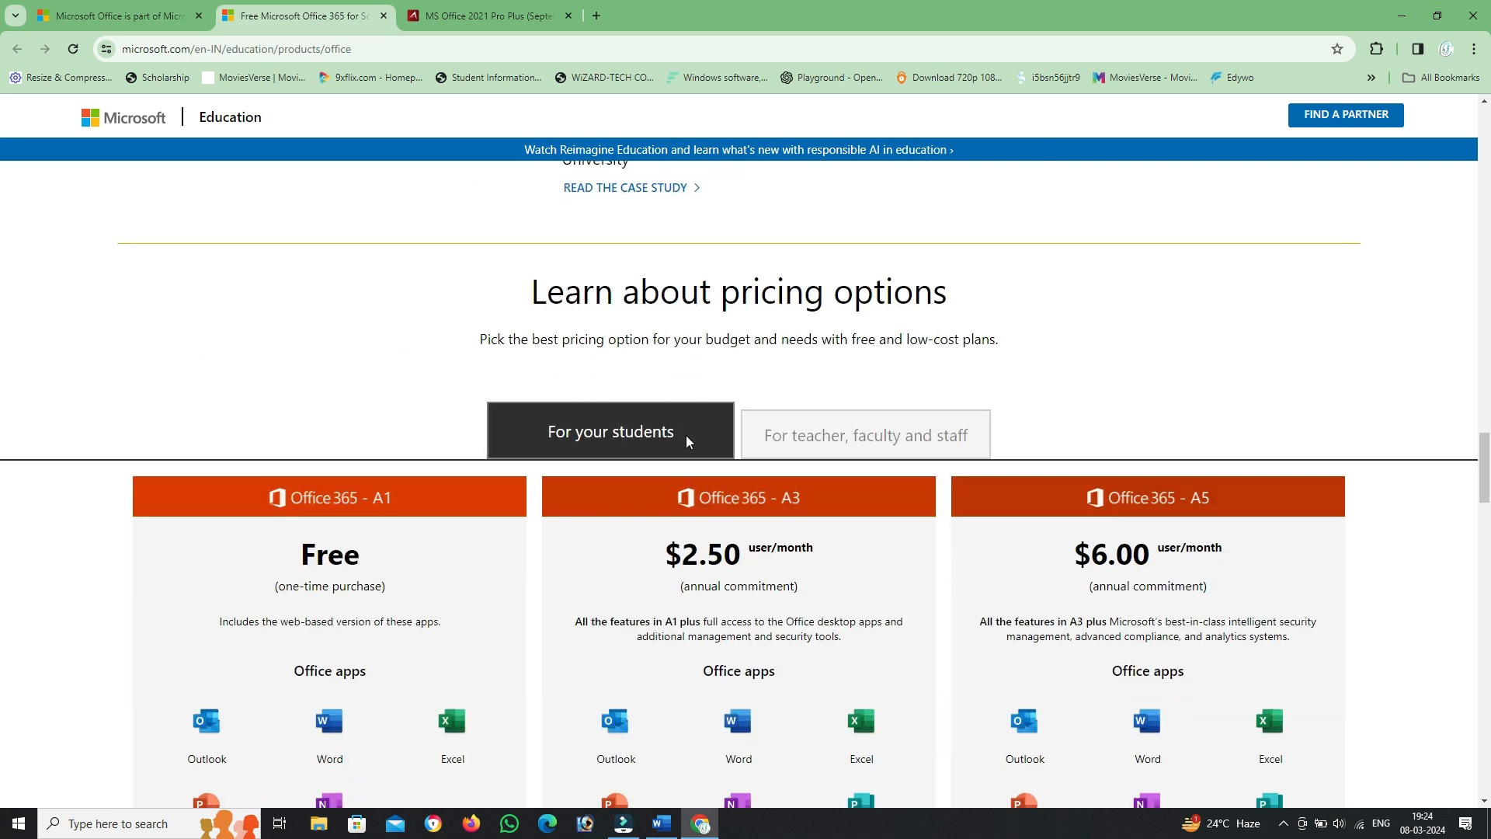
pyautogui.scroll(-4, 687, 439)
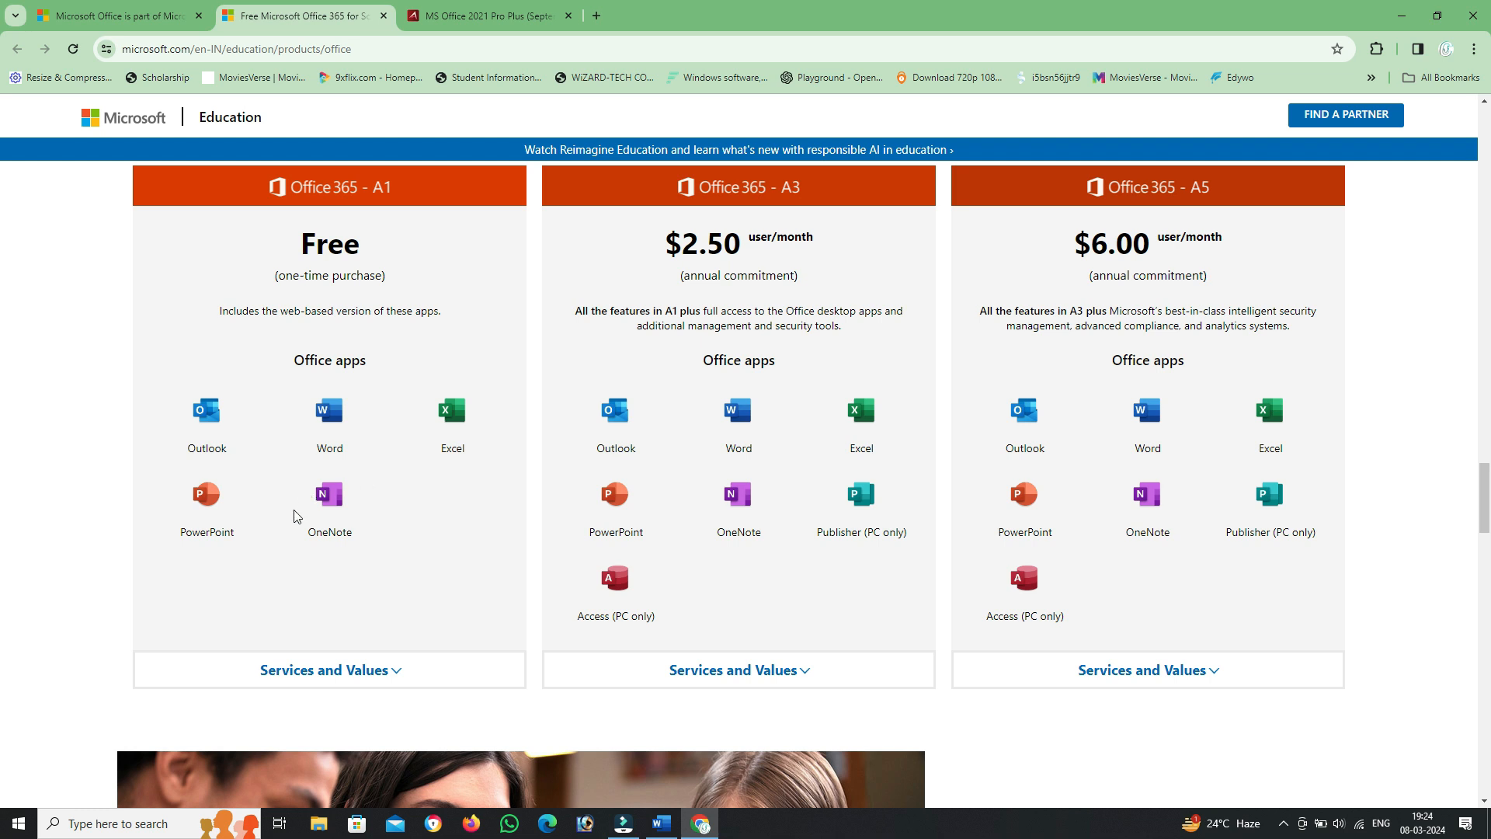
pyautogui.scroll(-1, 493, 448)
pyautogui.scroll(18, 493, 449)
pyautogui.scroll(20, 493, 449)
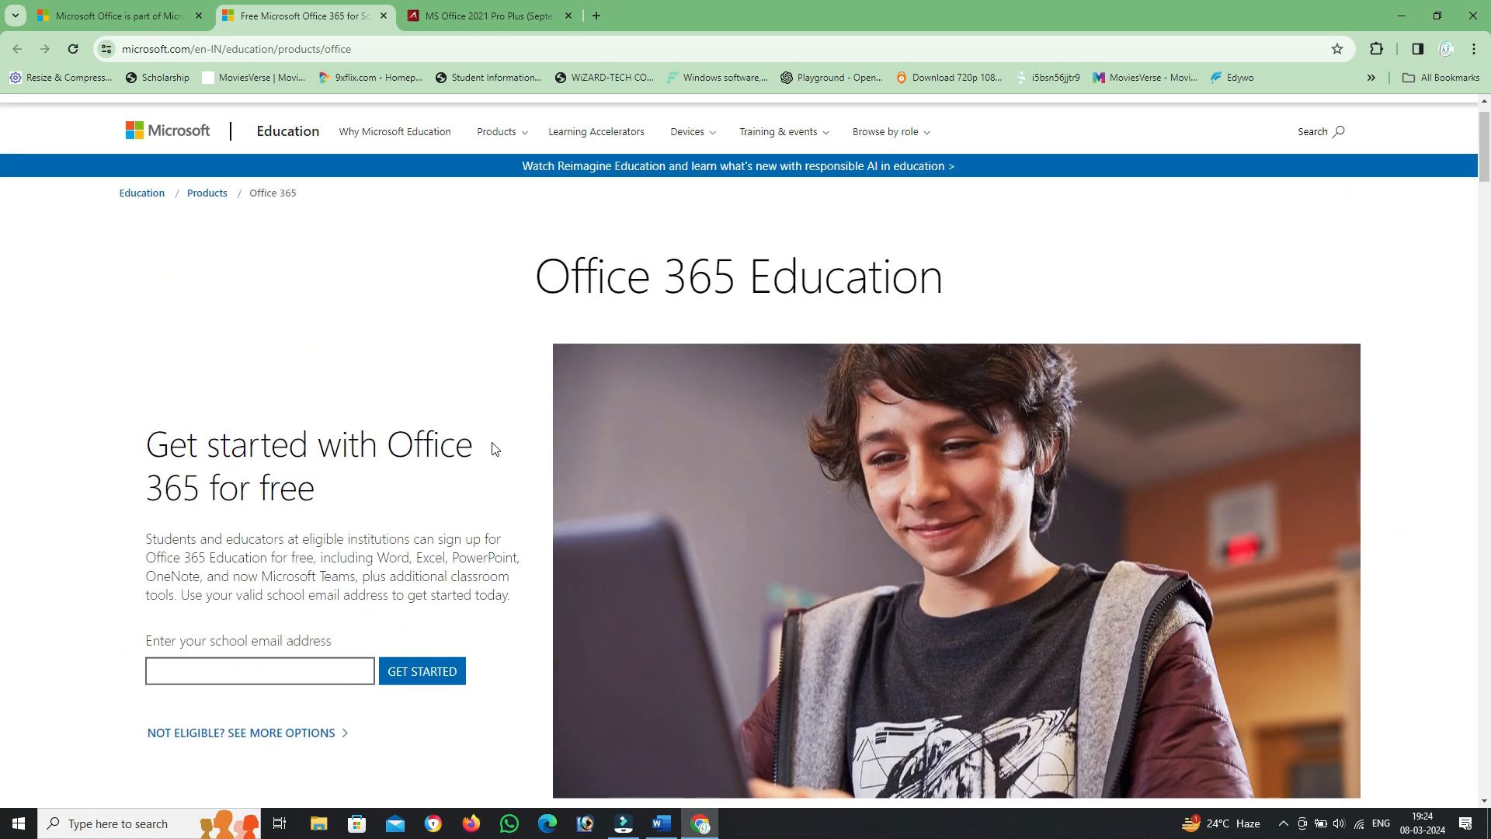
pyautogui.scroll(1, 493, 448)
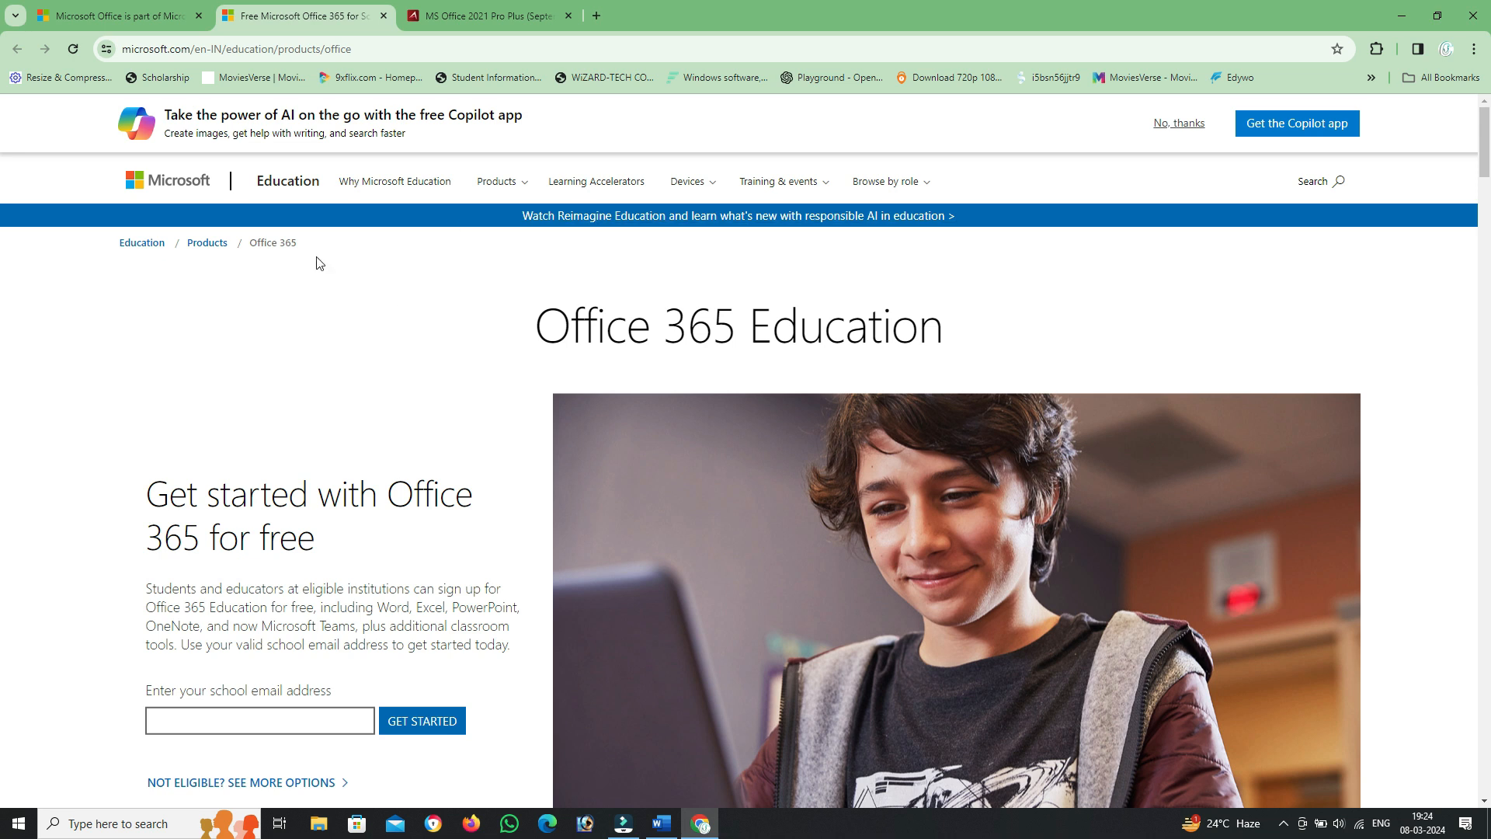
pyautogui.scroll(-10, 309, 274)
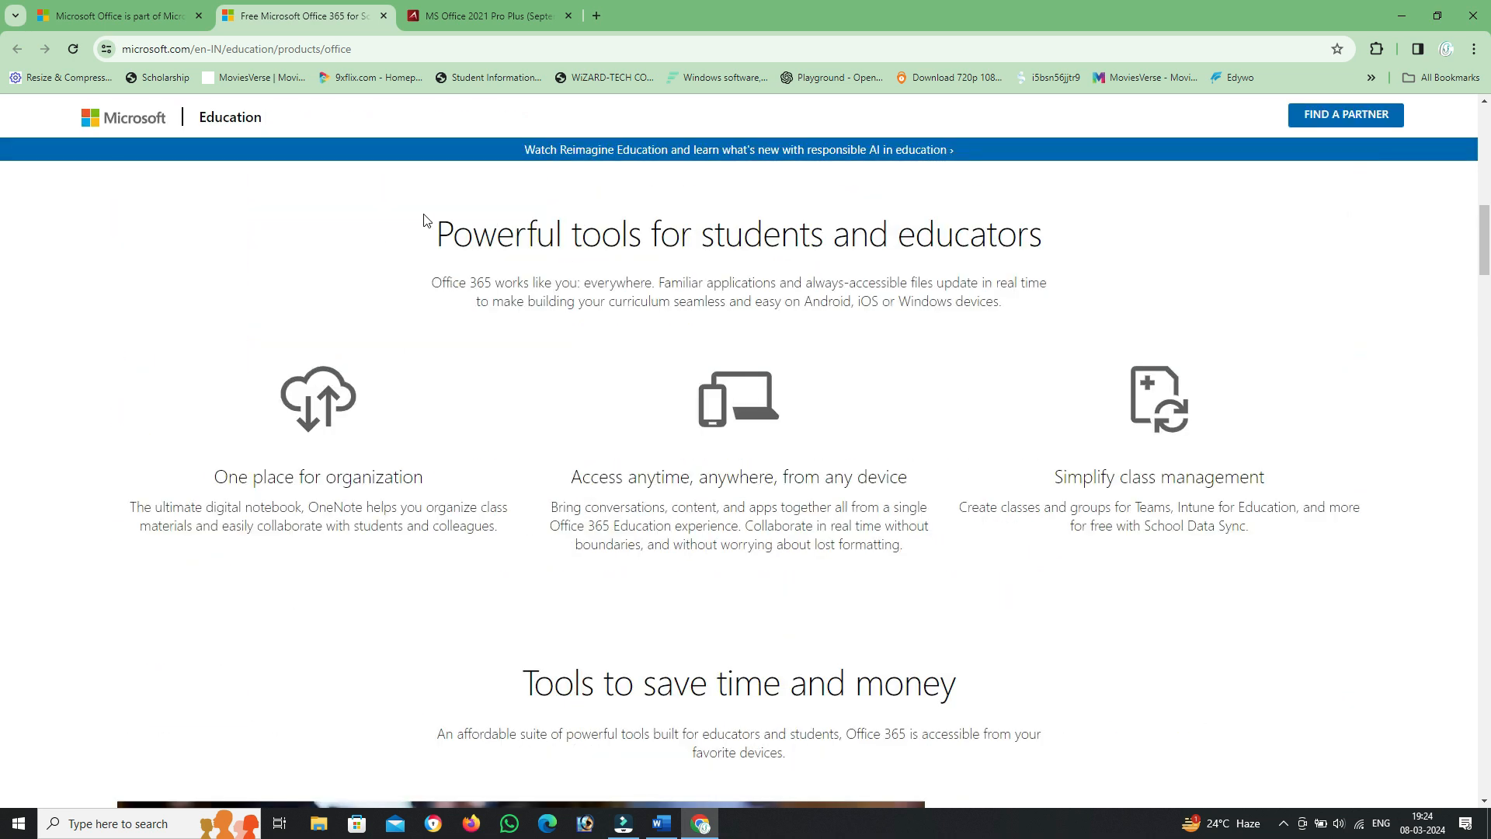
# Step: Switch to the ask4pc MS Office 2021 Pro Plus page, decline its notification request and look through the page's description and instructions
pyautogui.click(487, 17)
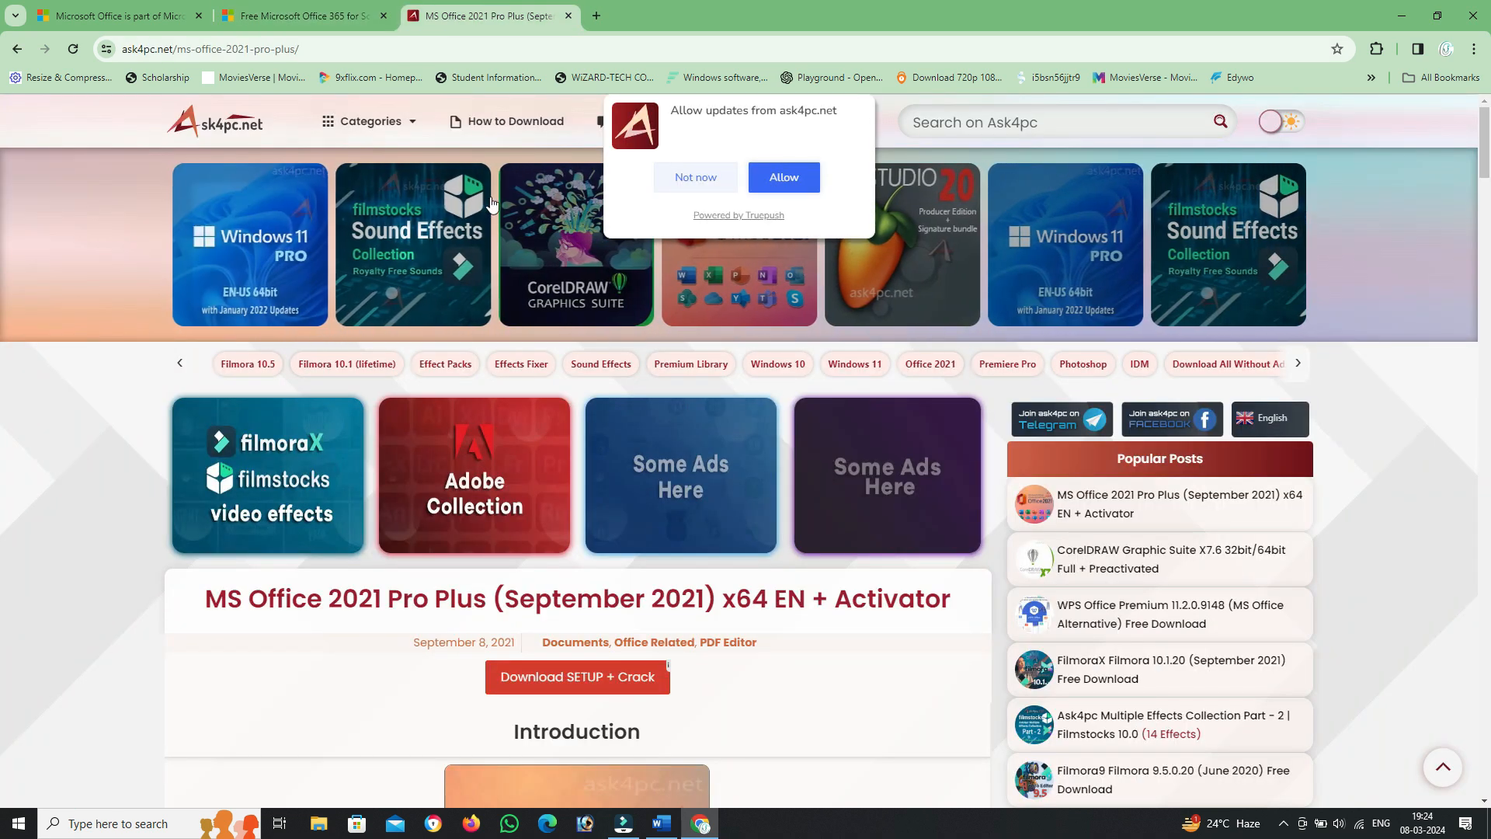
pyautogui.click(49, 250)
pyautogui.click(727, 180)
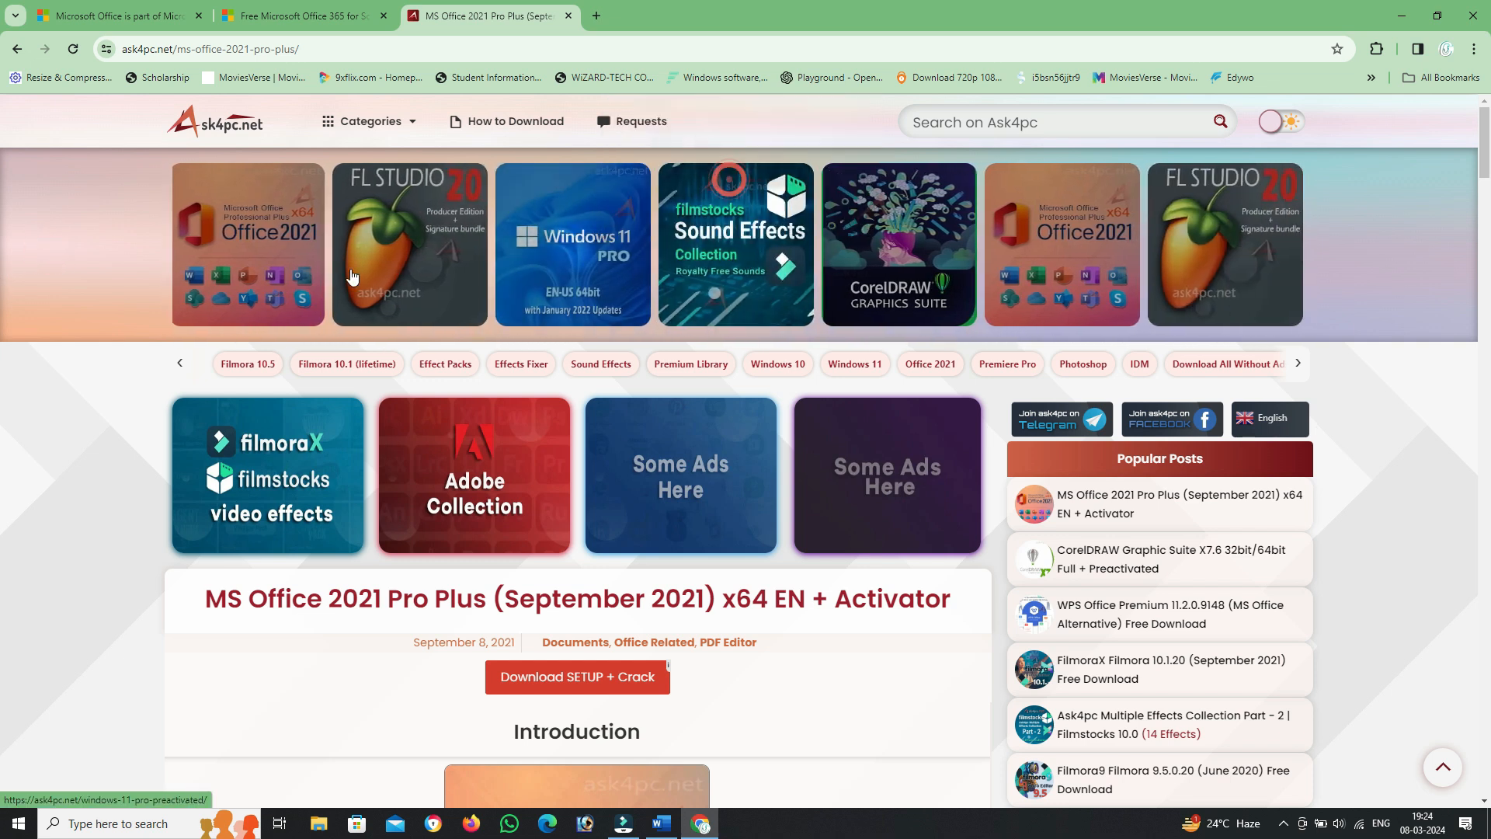
pyautogui.scroll(-2, 427, 389)
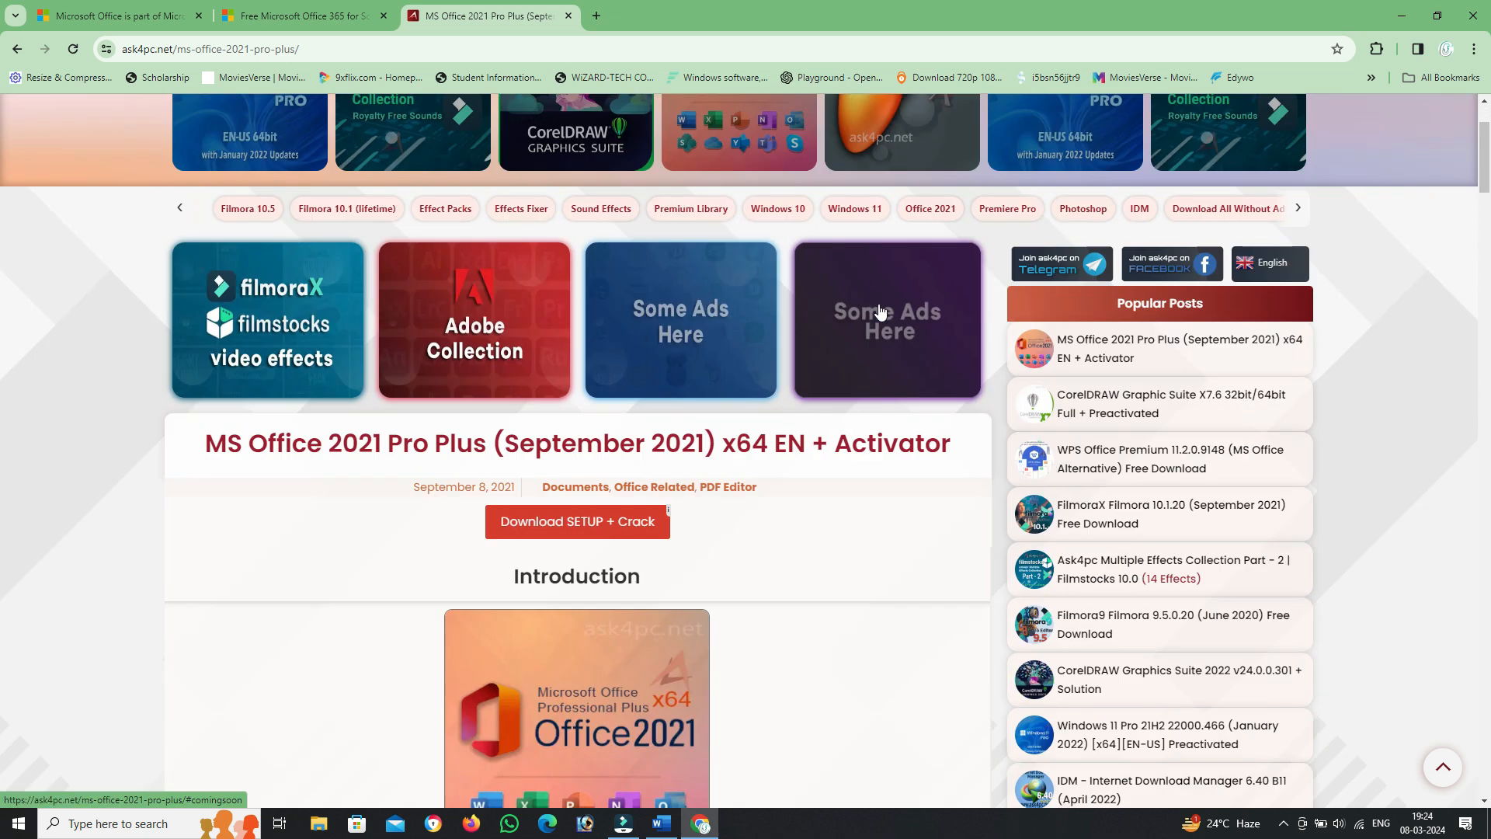
pyautogui.scroll(-5, 426, 388)
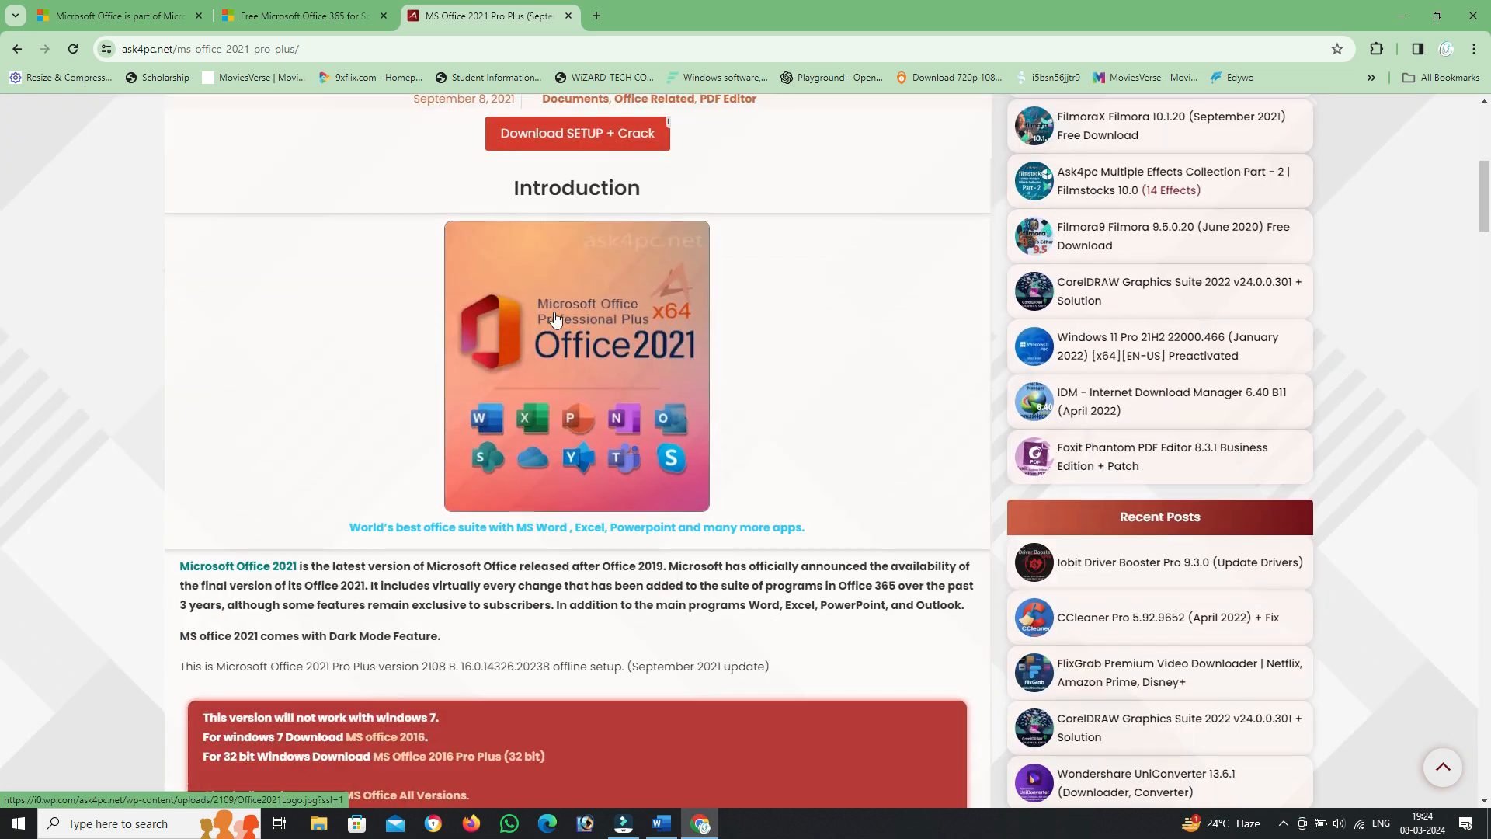
pyautogui.scroll(-13, 669, 399)
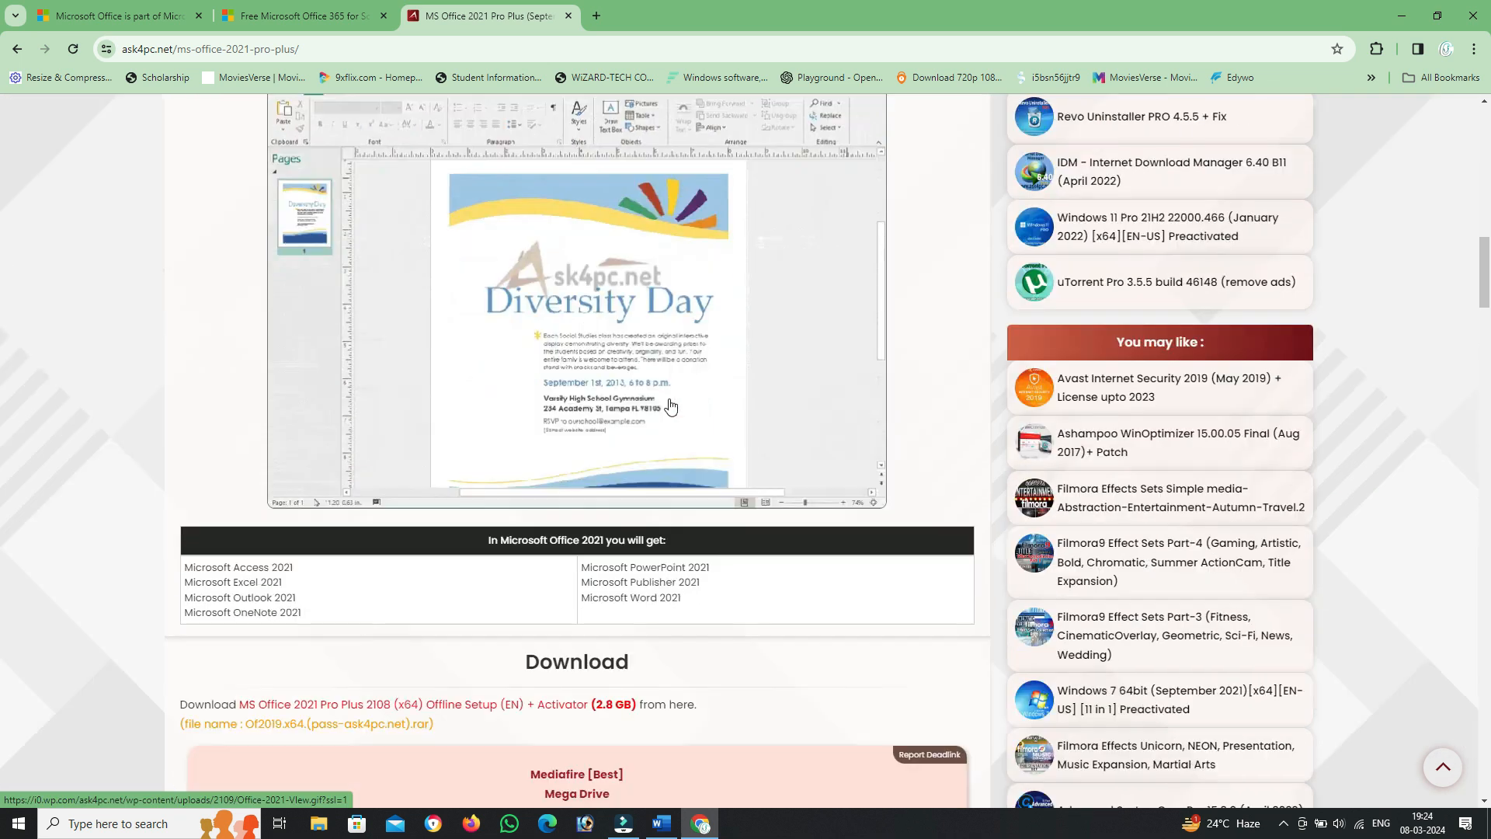
pyautogui.scroll(-20, 671, 404)
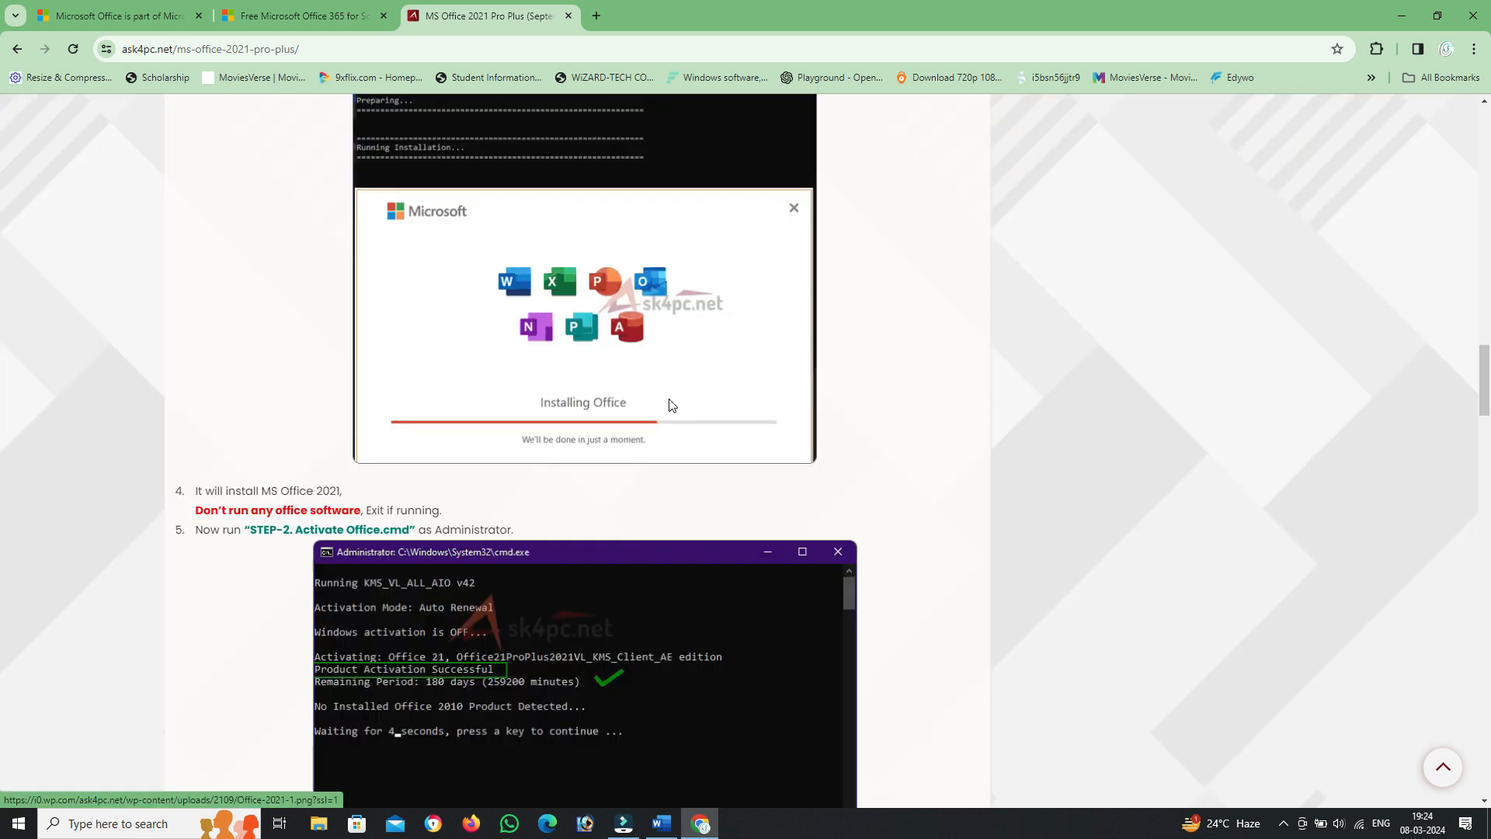
pyautogui.scroll(-7, 672, 405)
pyautogui.scroll(8, 672, 405)
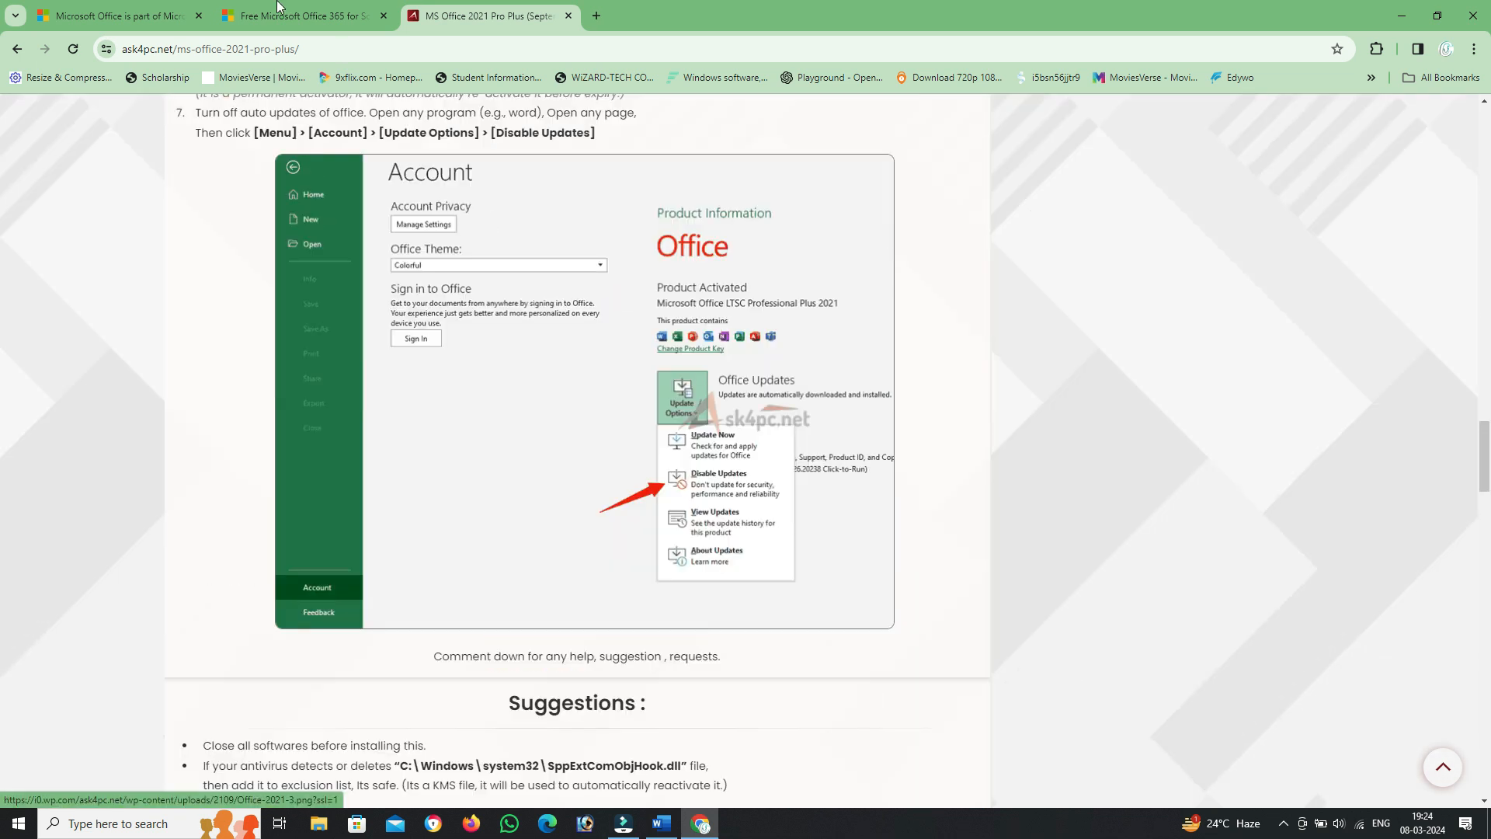
# Step: Return to the Microsoft Office page, collapse the open Microsoft 365 plan list and look over the page's app overview
pyautogui.click(150, 10)
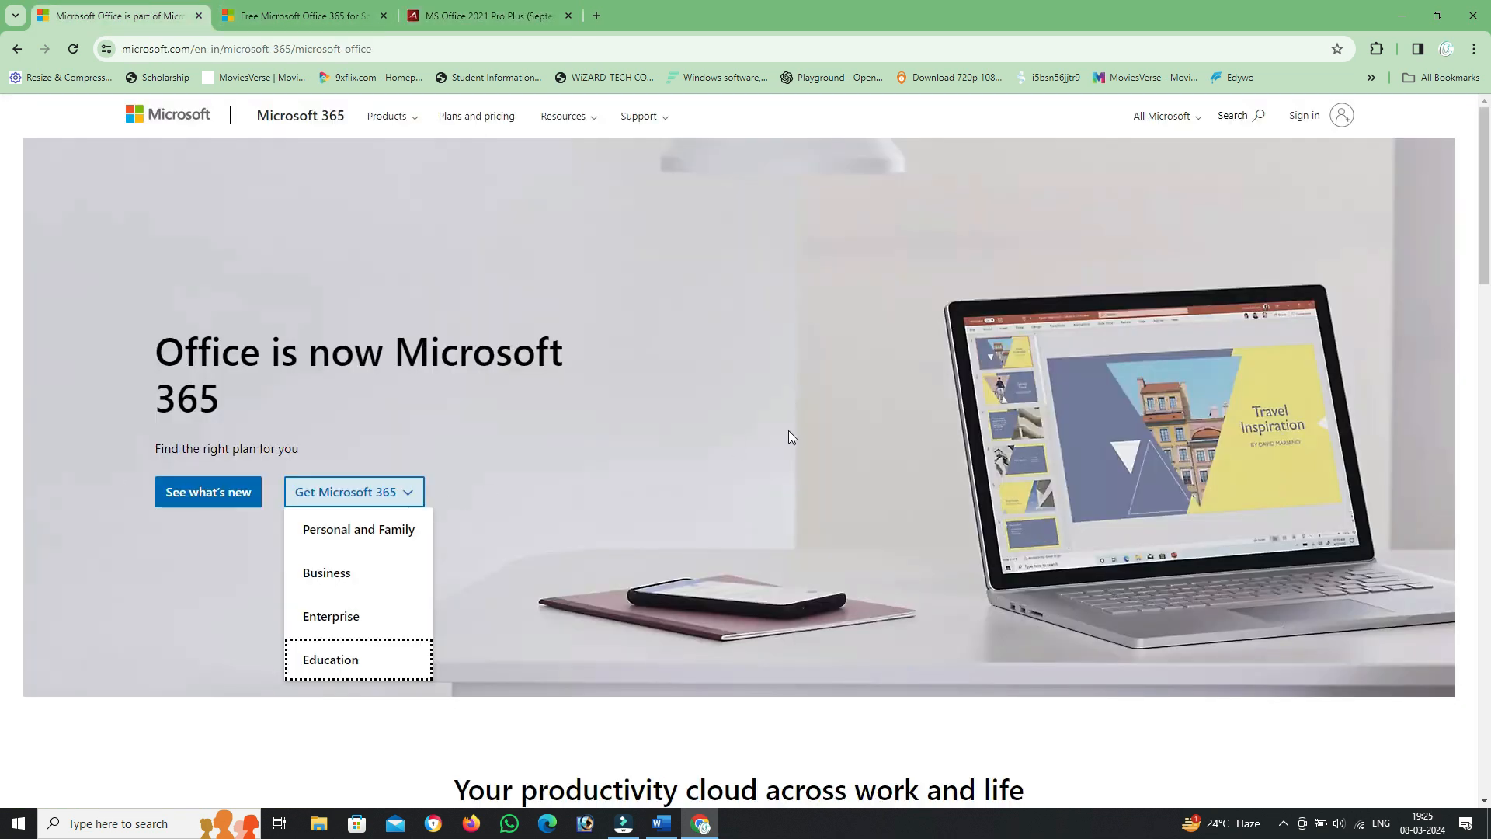
pyautogui.click(368, 718)
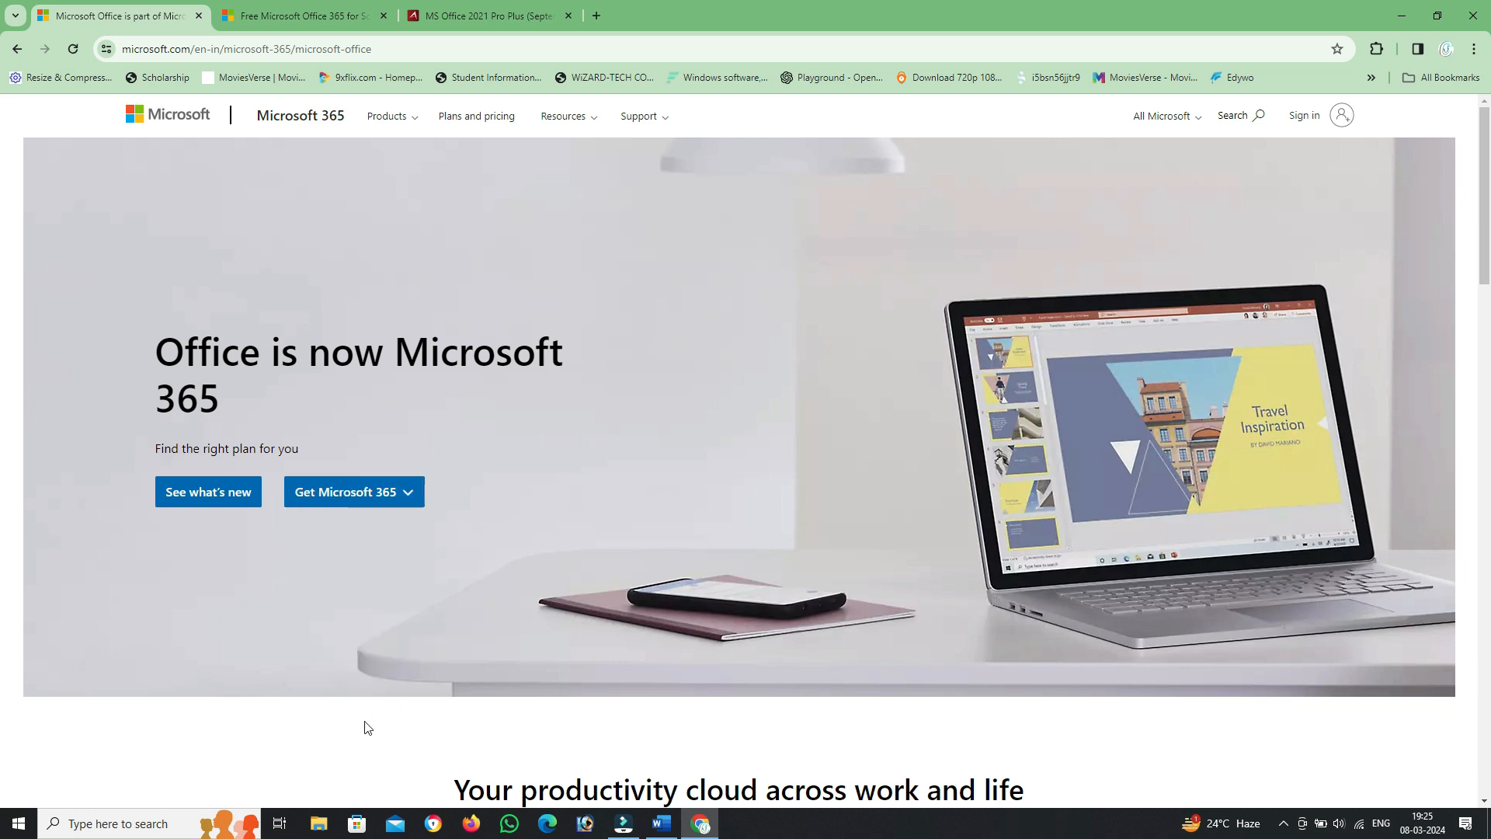
pyautogui.scroll(-15, 836, 749)
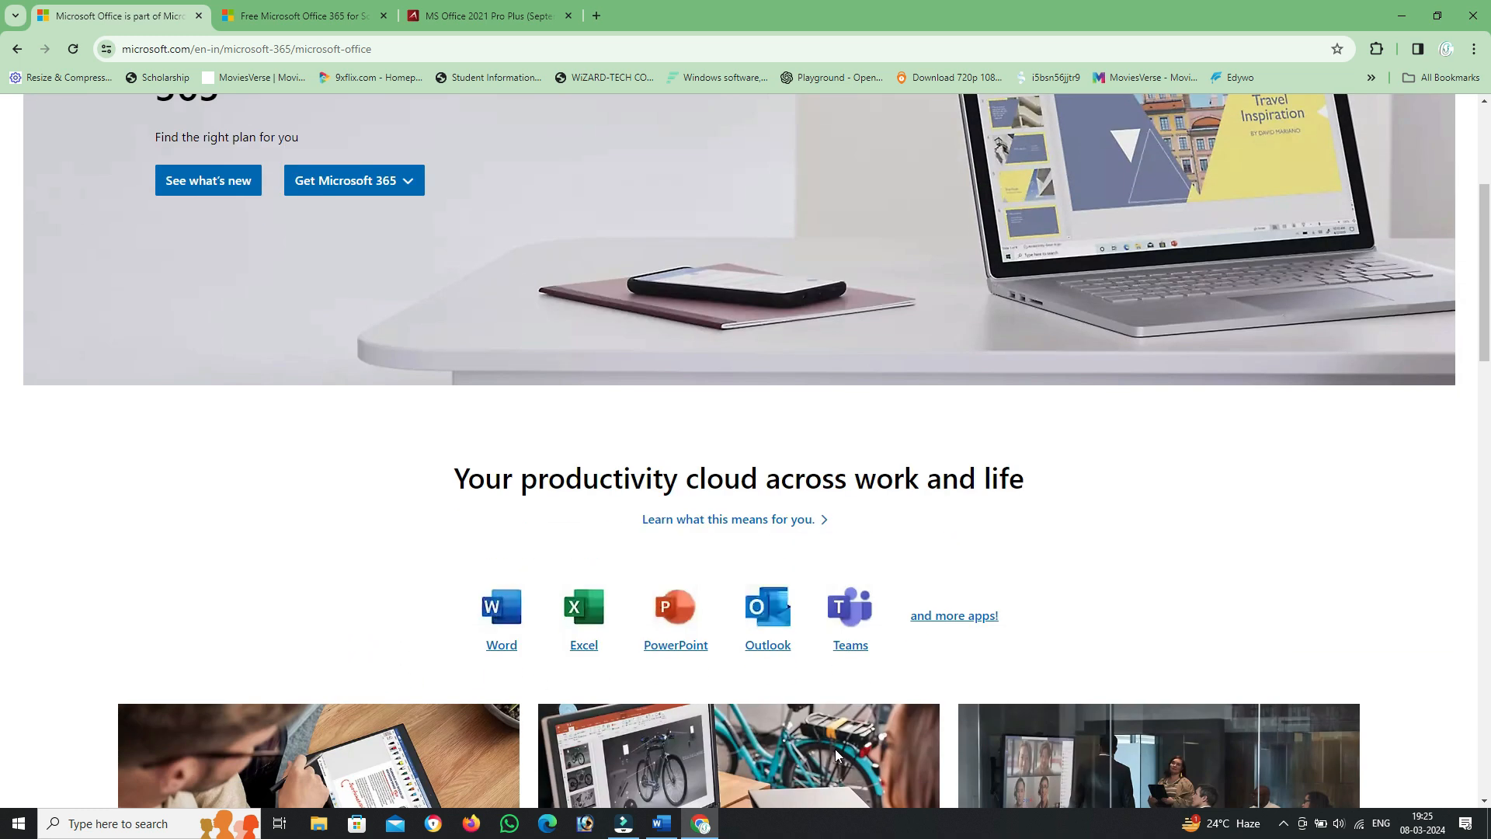
pyautogui.scroll(-5, 835, 748)
pyautogui.scroll(20, 829, 735)
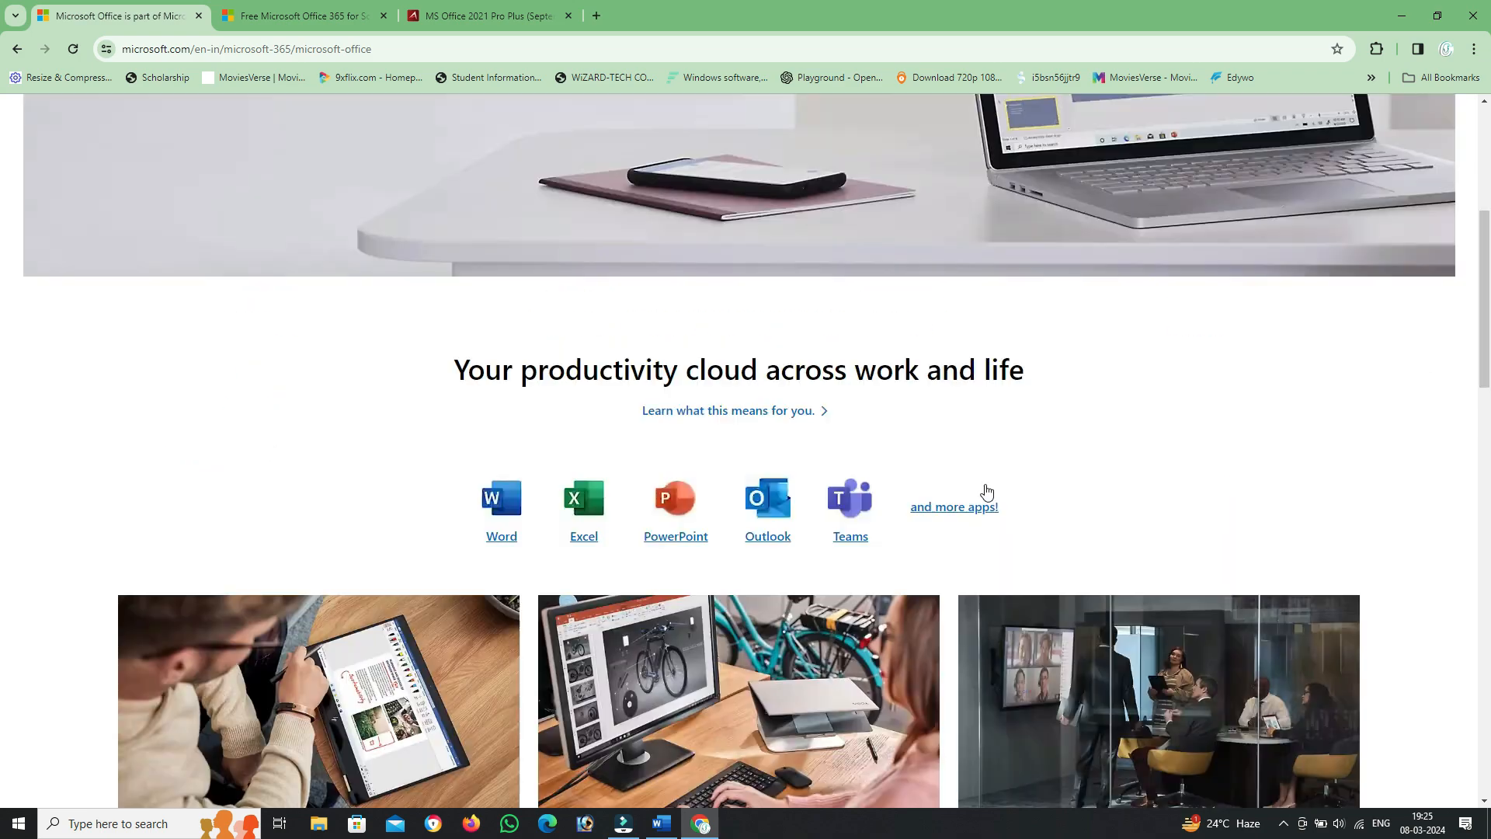
# Step: Close the browser window and the open Word window to get back to the desktop
pyautogui.click(1473, 16)
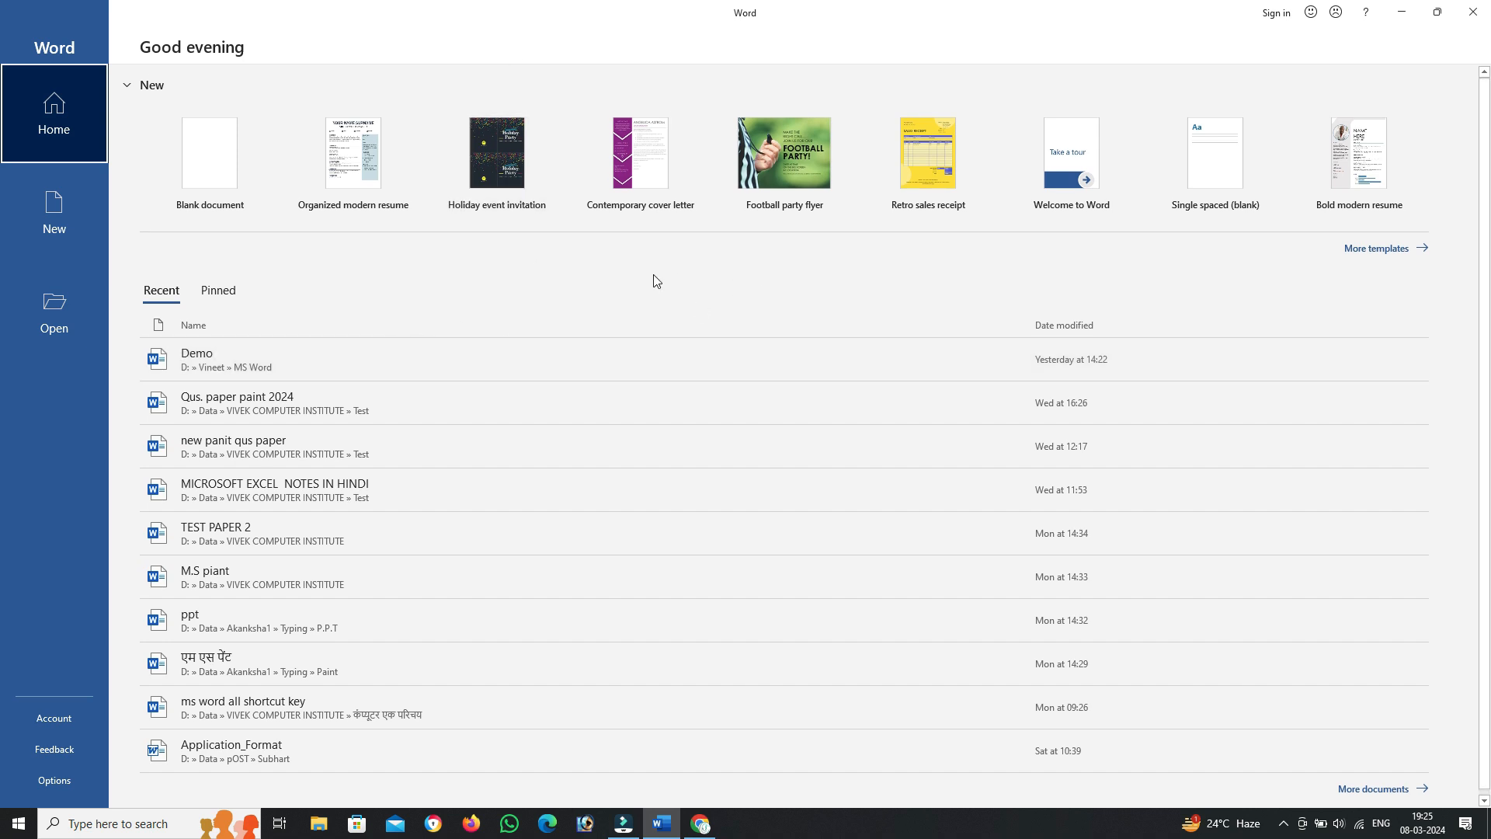
pyautogui.click(1476, 10)
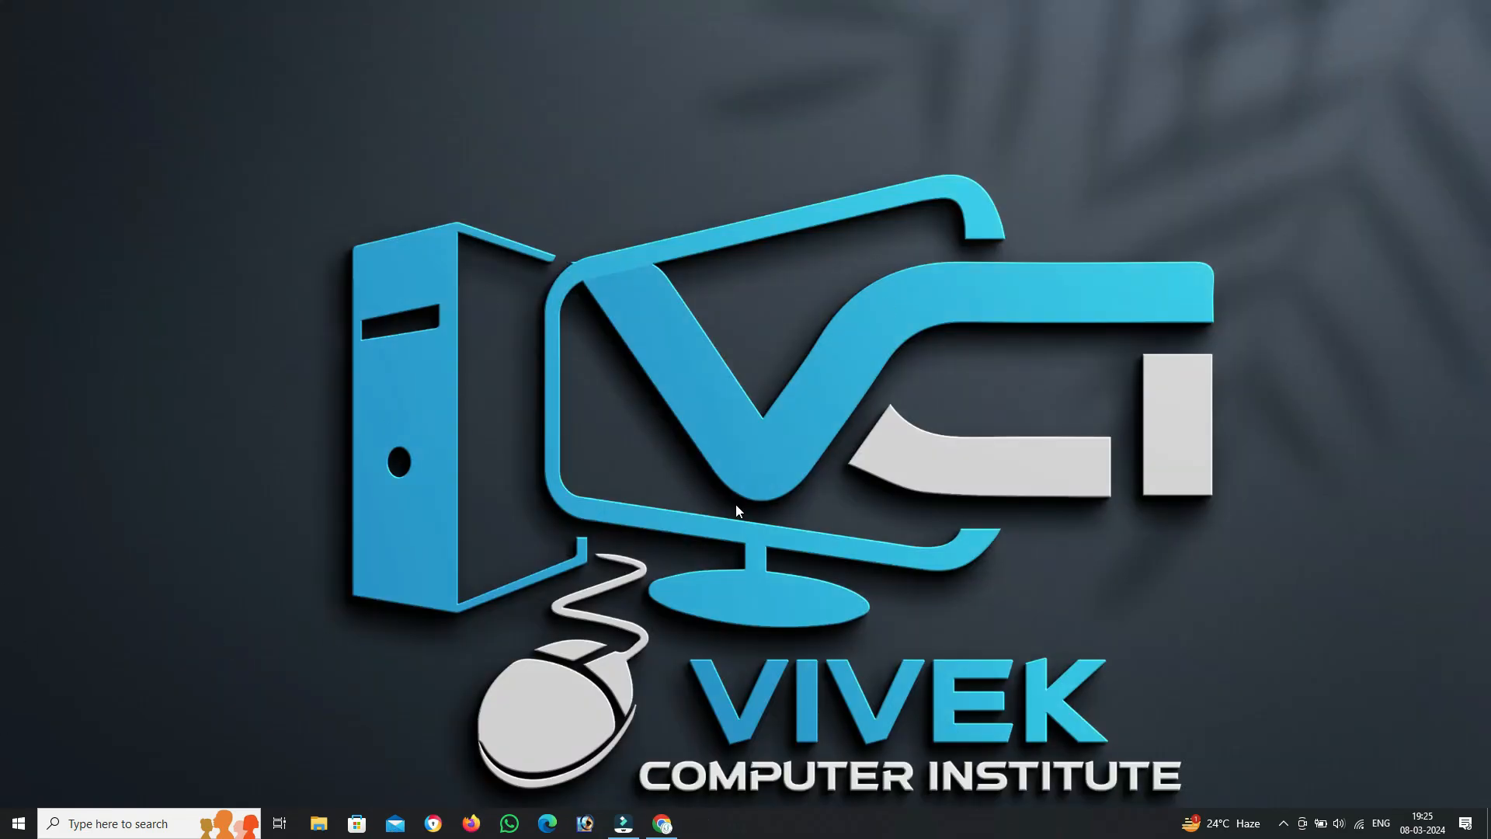
# Step: Launch Word from the list of installed apps
pyautogui.click(18, 824)
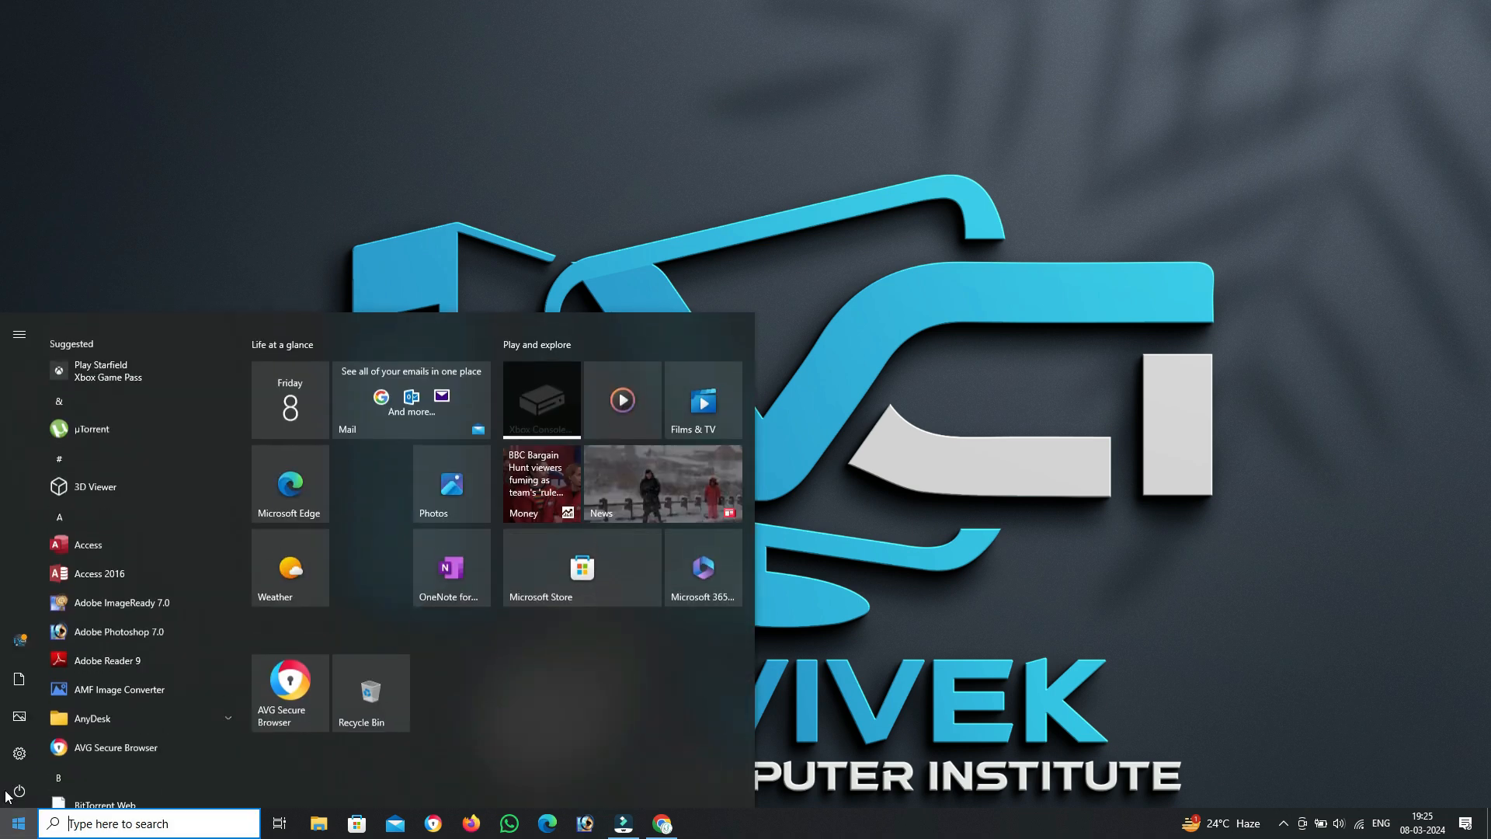
pyautogui.scroll(-5, 196, 473)
pyautogui.scroll(-15, 195, 474)
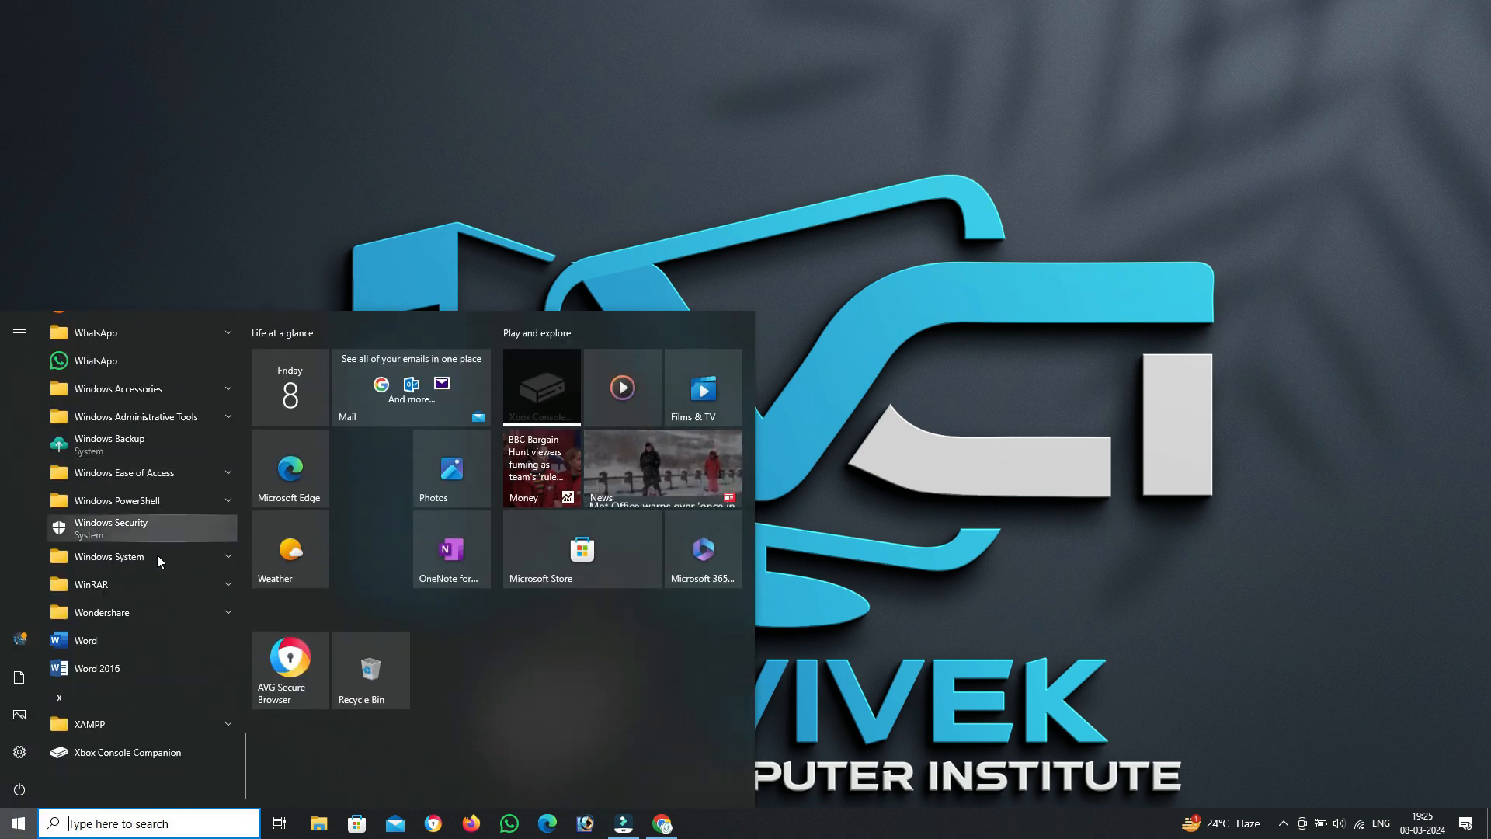
pyautogui.click(129, 645)
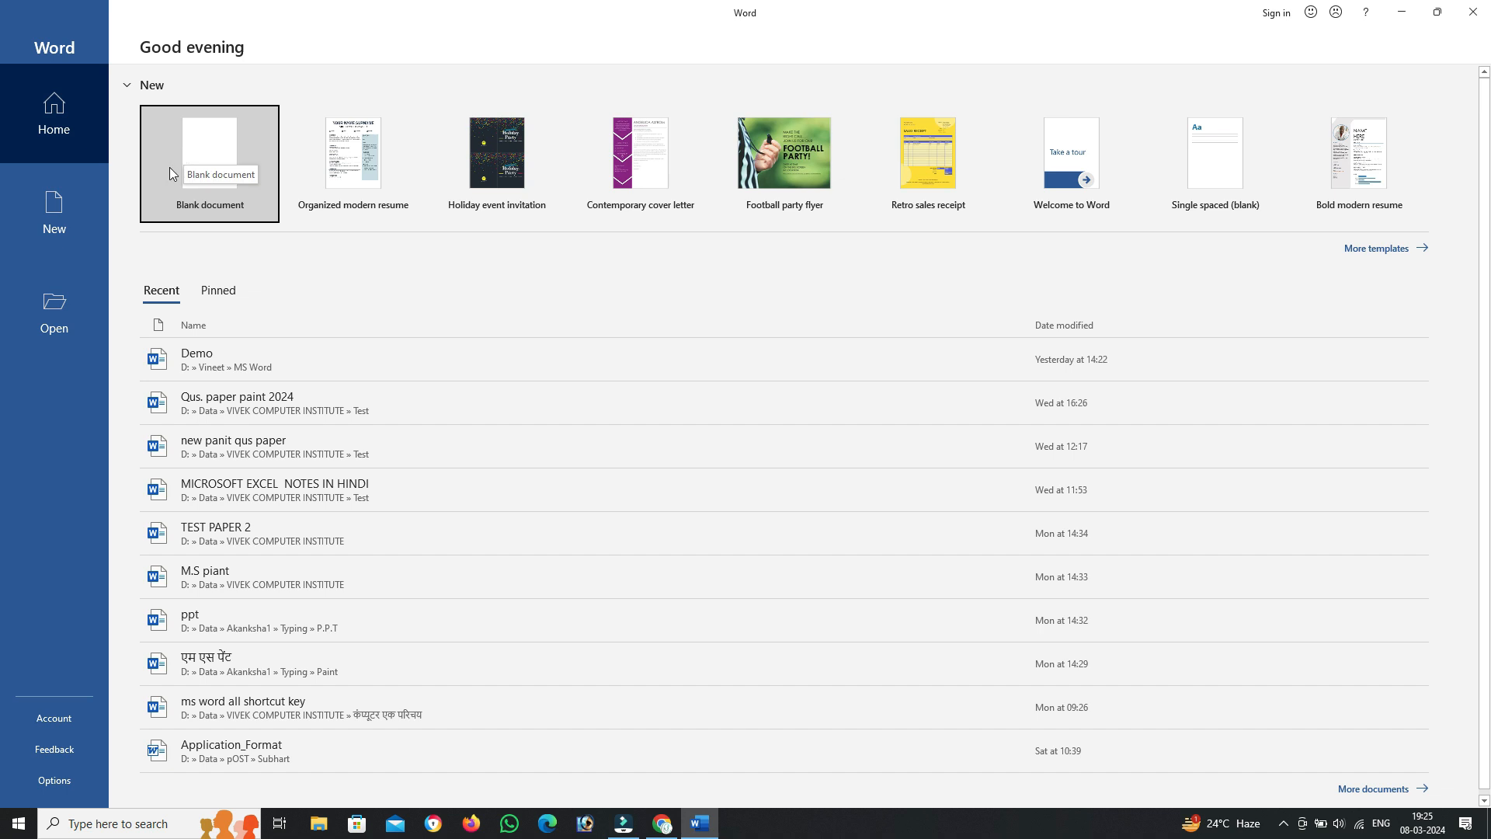
pyautogui.scroll(-1, 285, 305)
pyautogui.scroll(1, 284, 304)
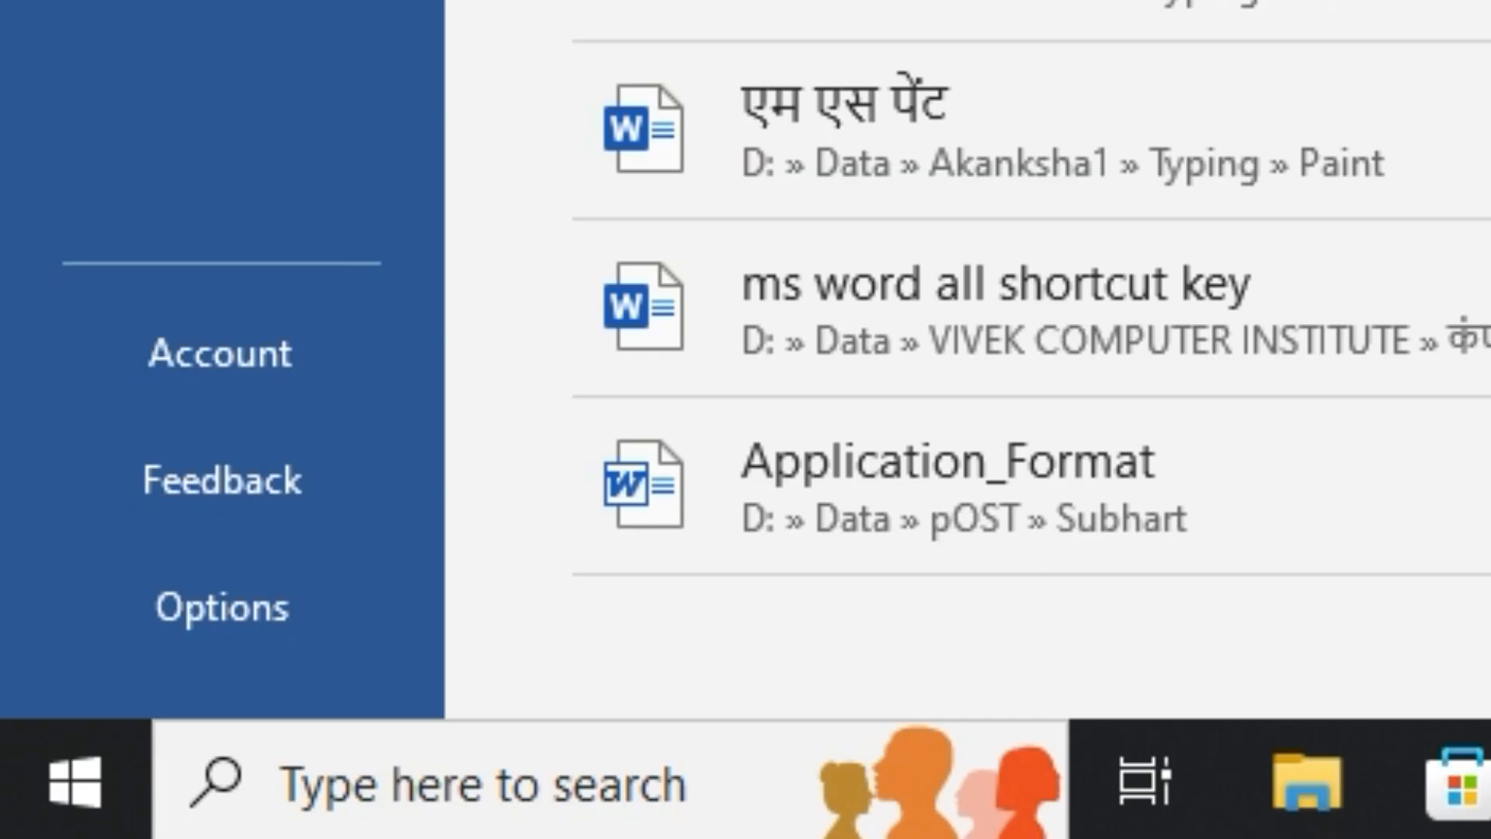
# Step: Enter the command winword in the Windows Run dialog, then close the dialog without running it
pyautogui.press('super+r')
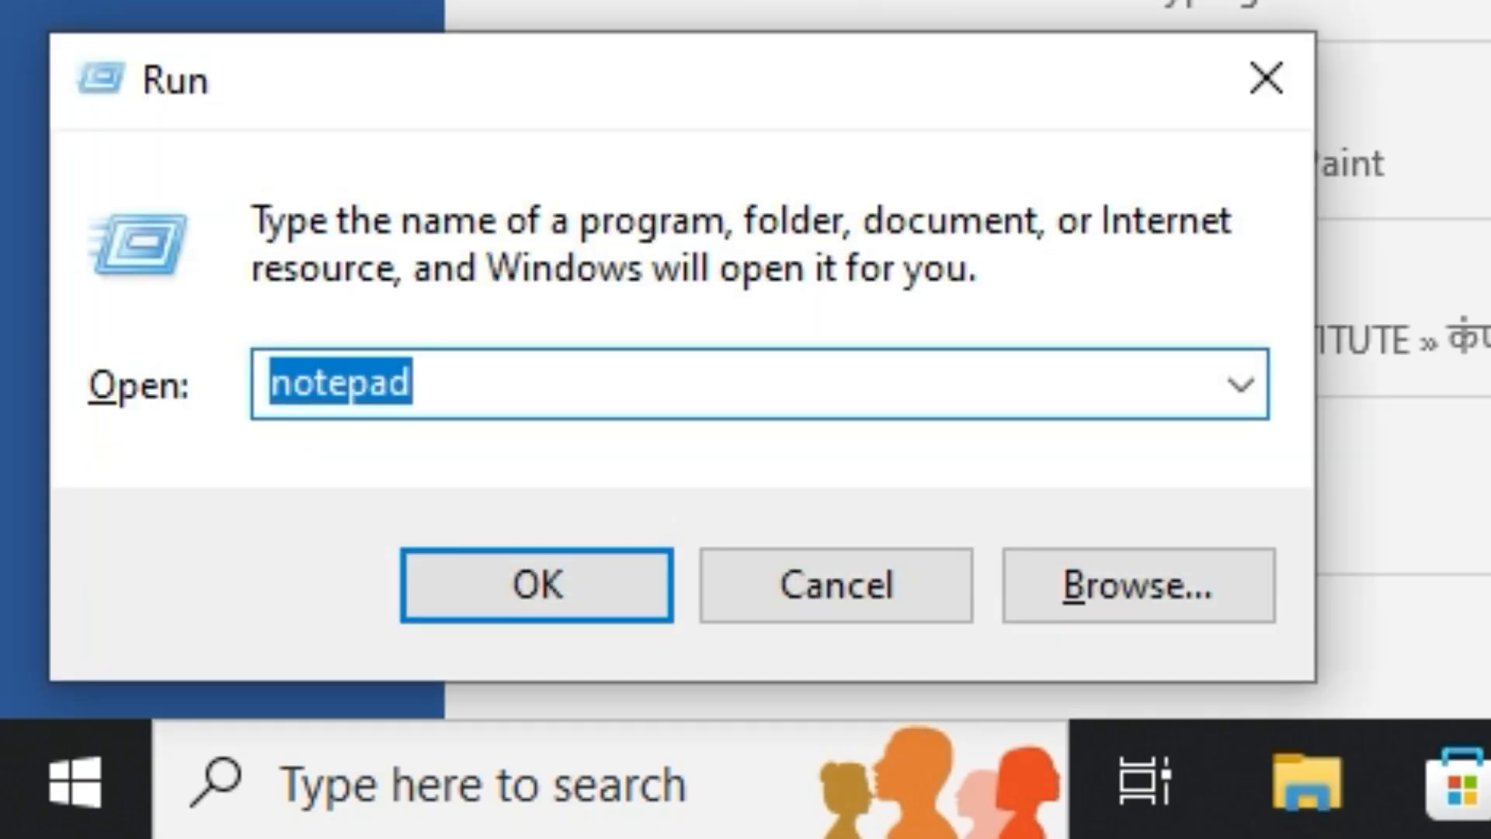
pyautogui.write('winword')
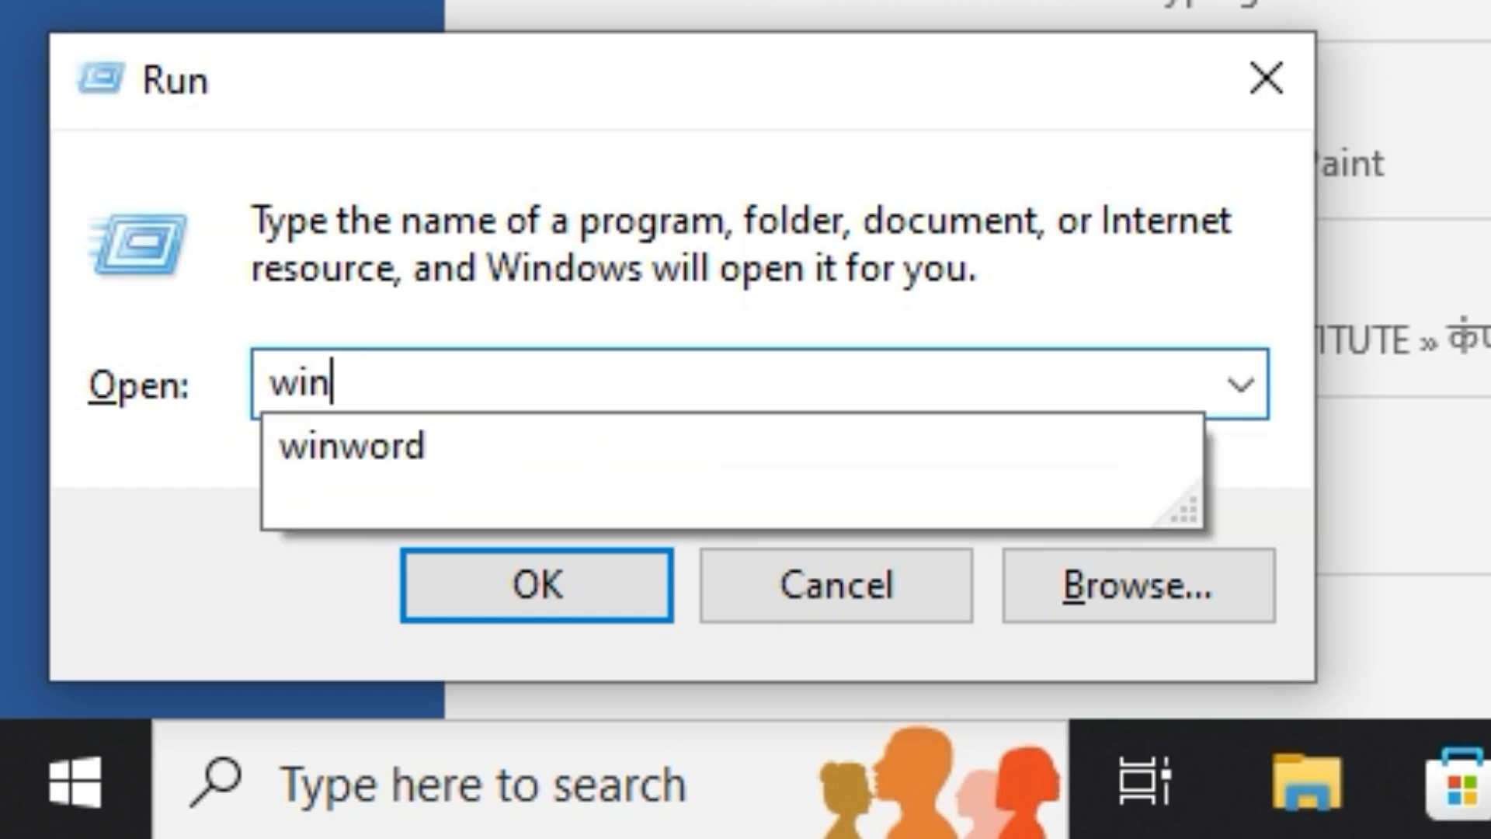
pyautogui.press('Down')
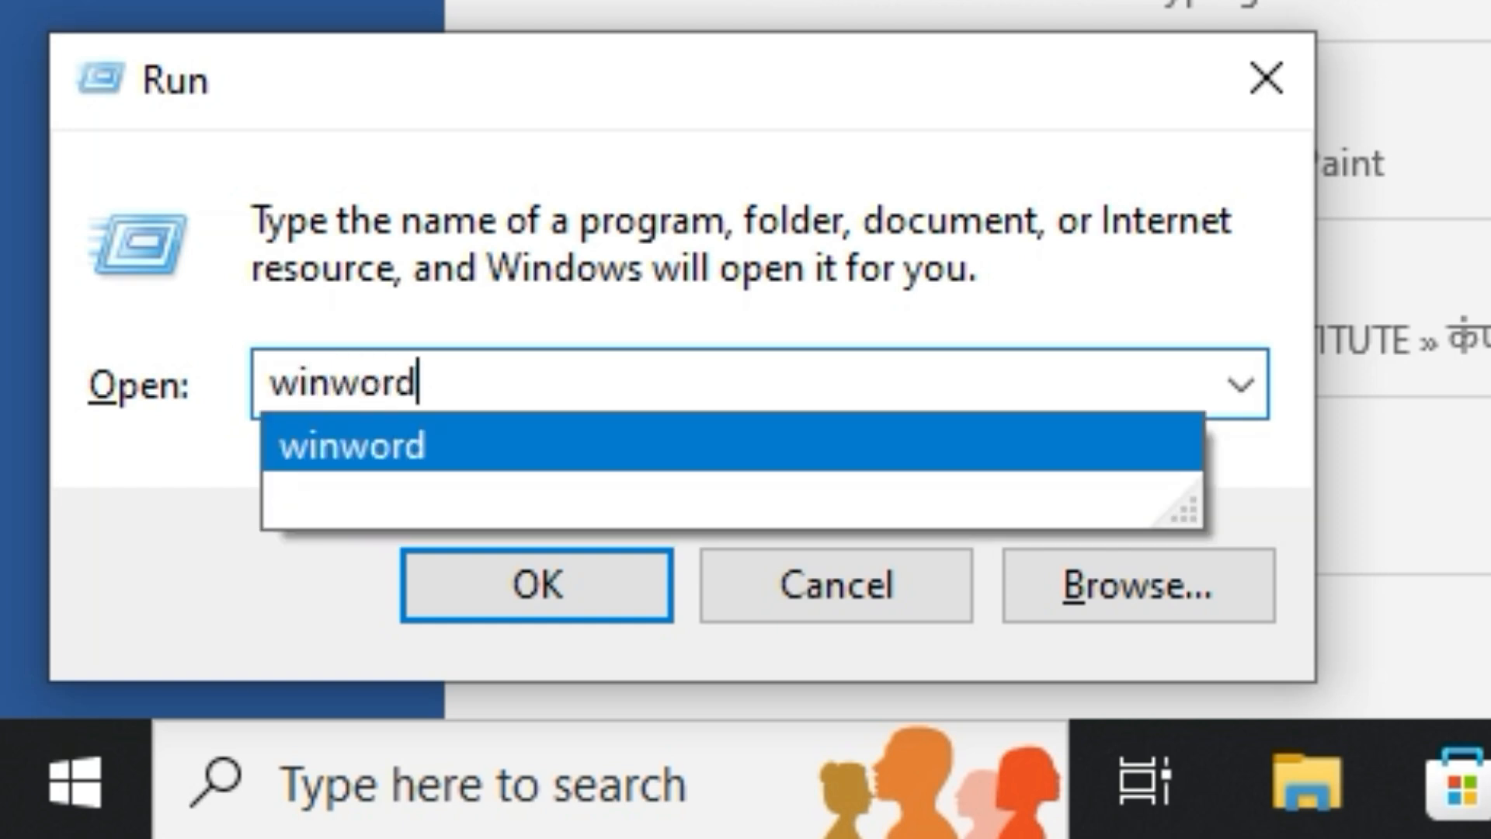
pyautogui.press('Escape')
pyautogui.press('Tab')
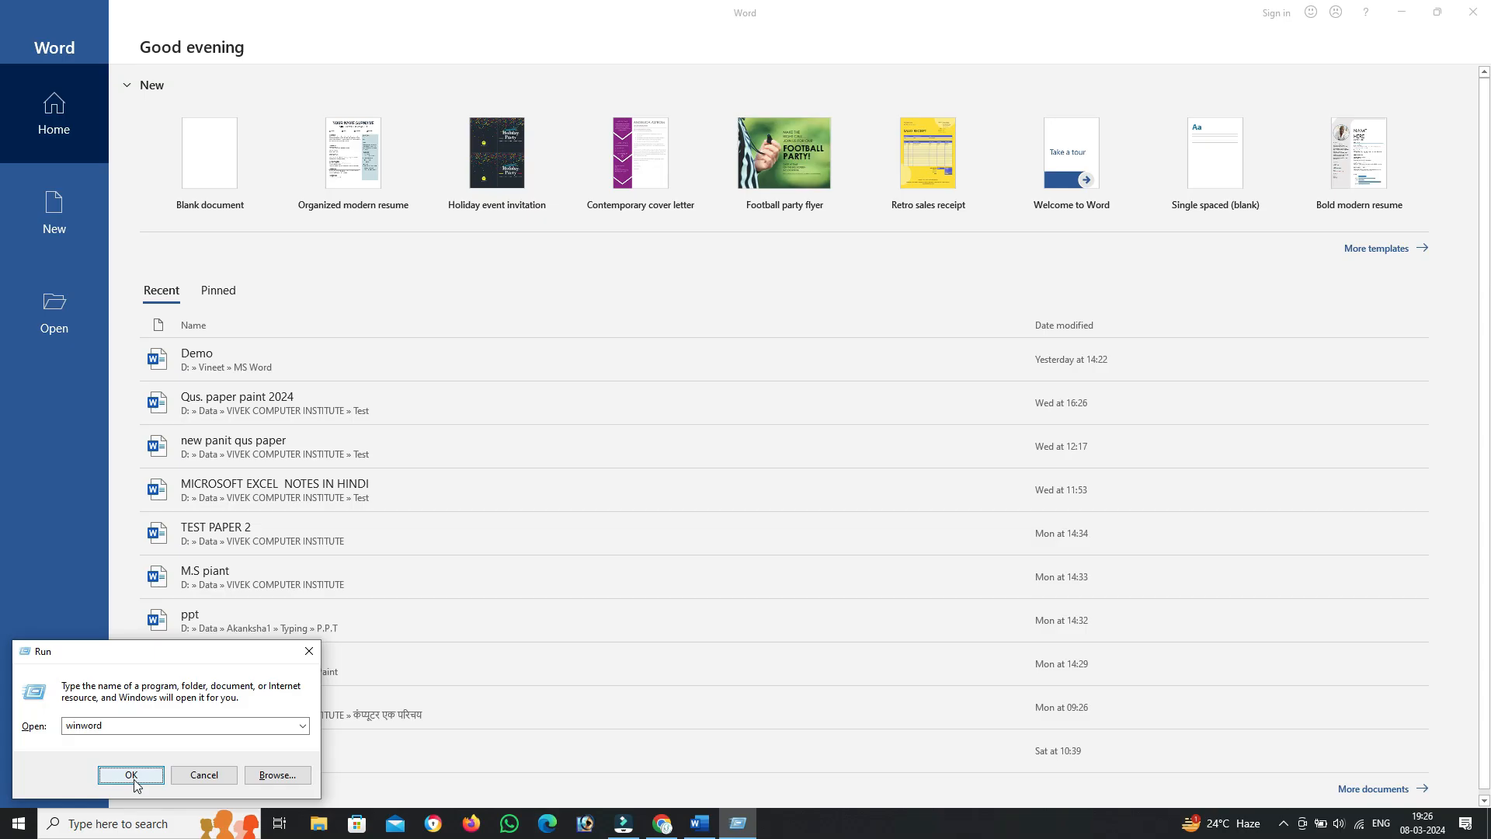
pyautogui.click(317, 655)
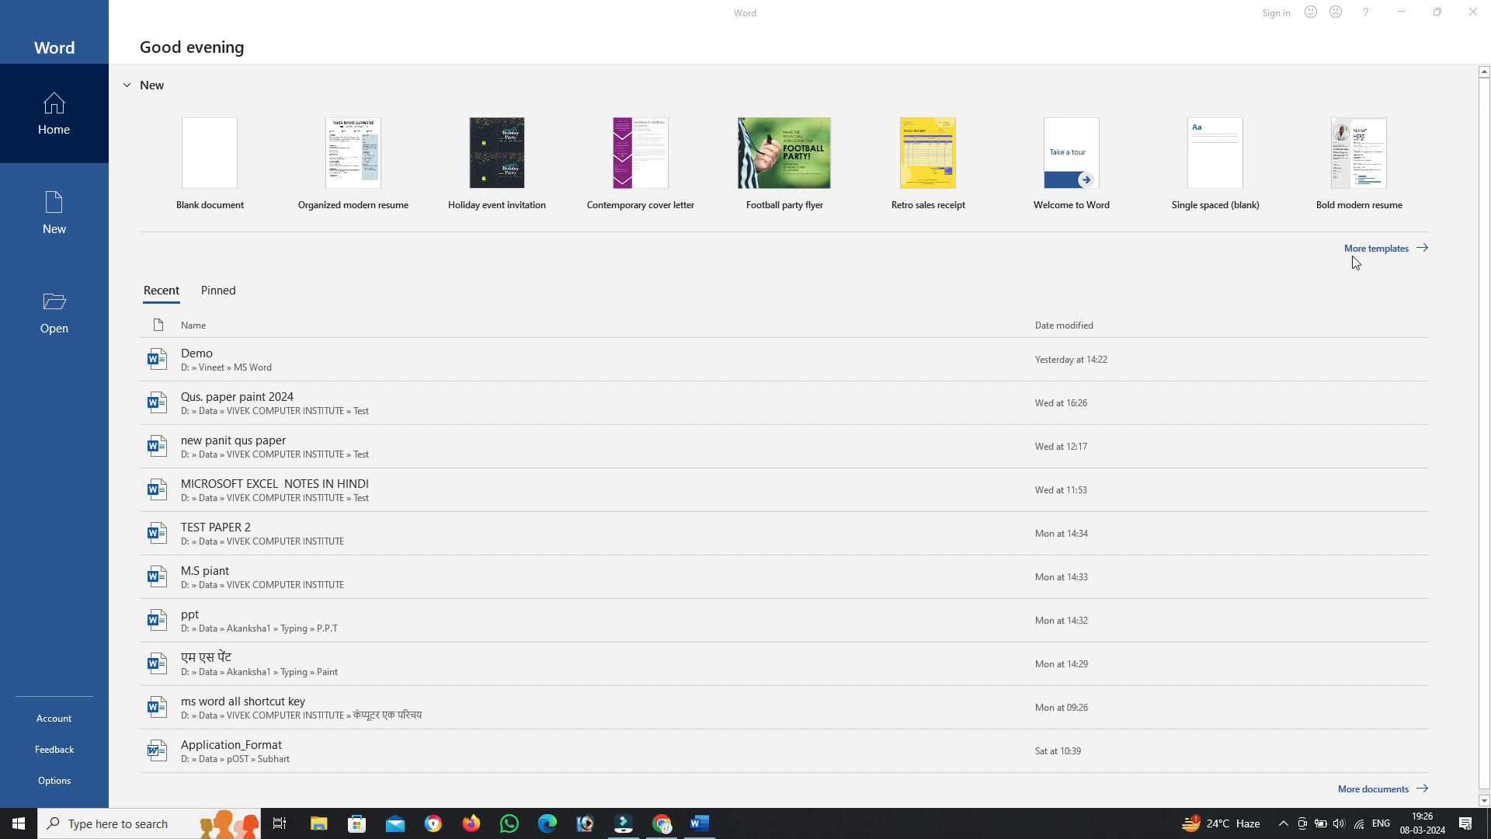
# Step: Show more templates for new documents from Word's start screen
pyautogui.click(1401, 254)
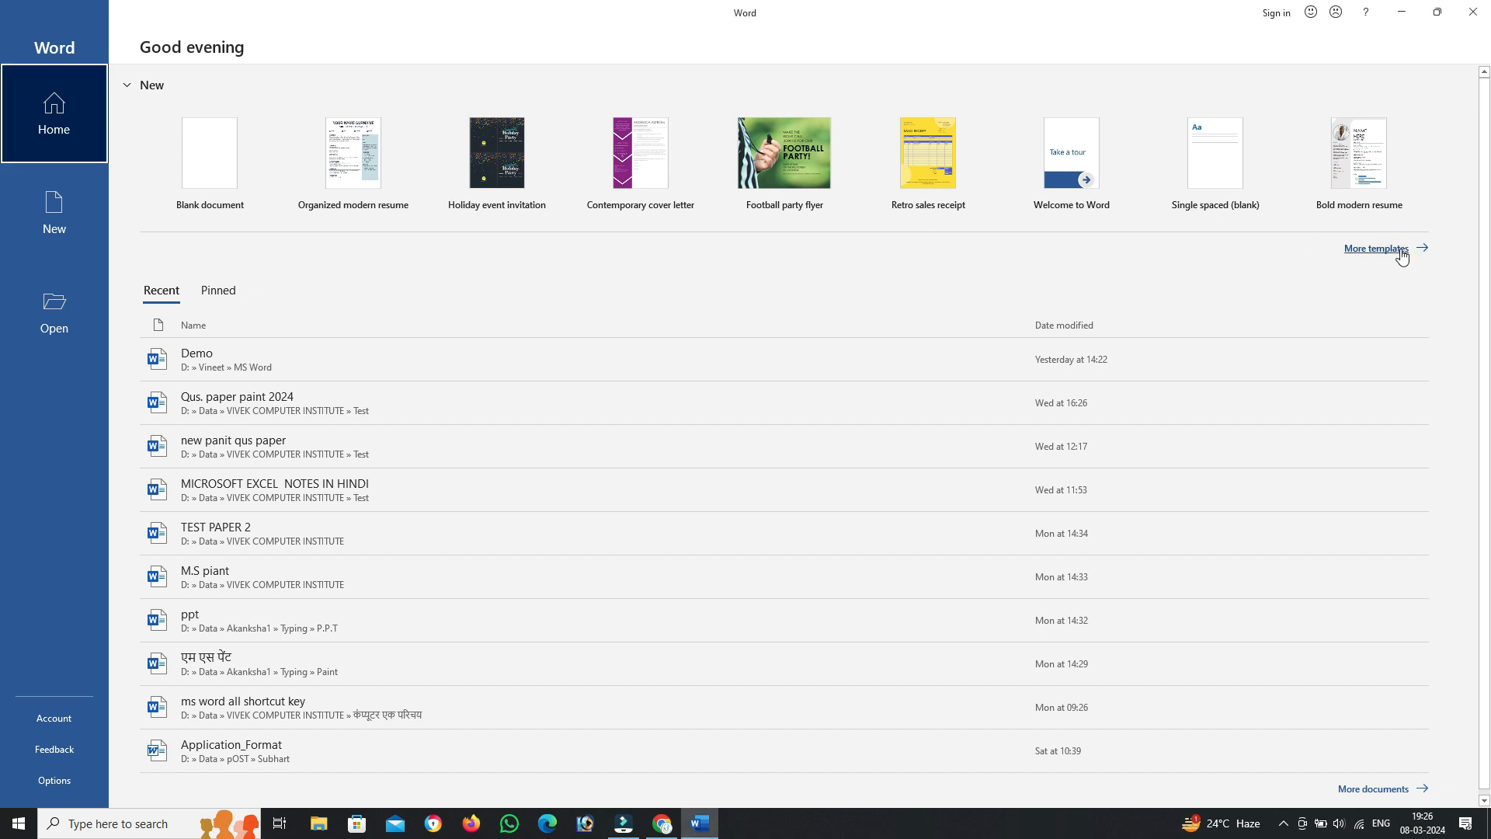
pyautogui.click(1402, 254)
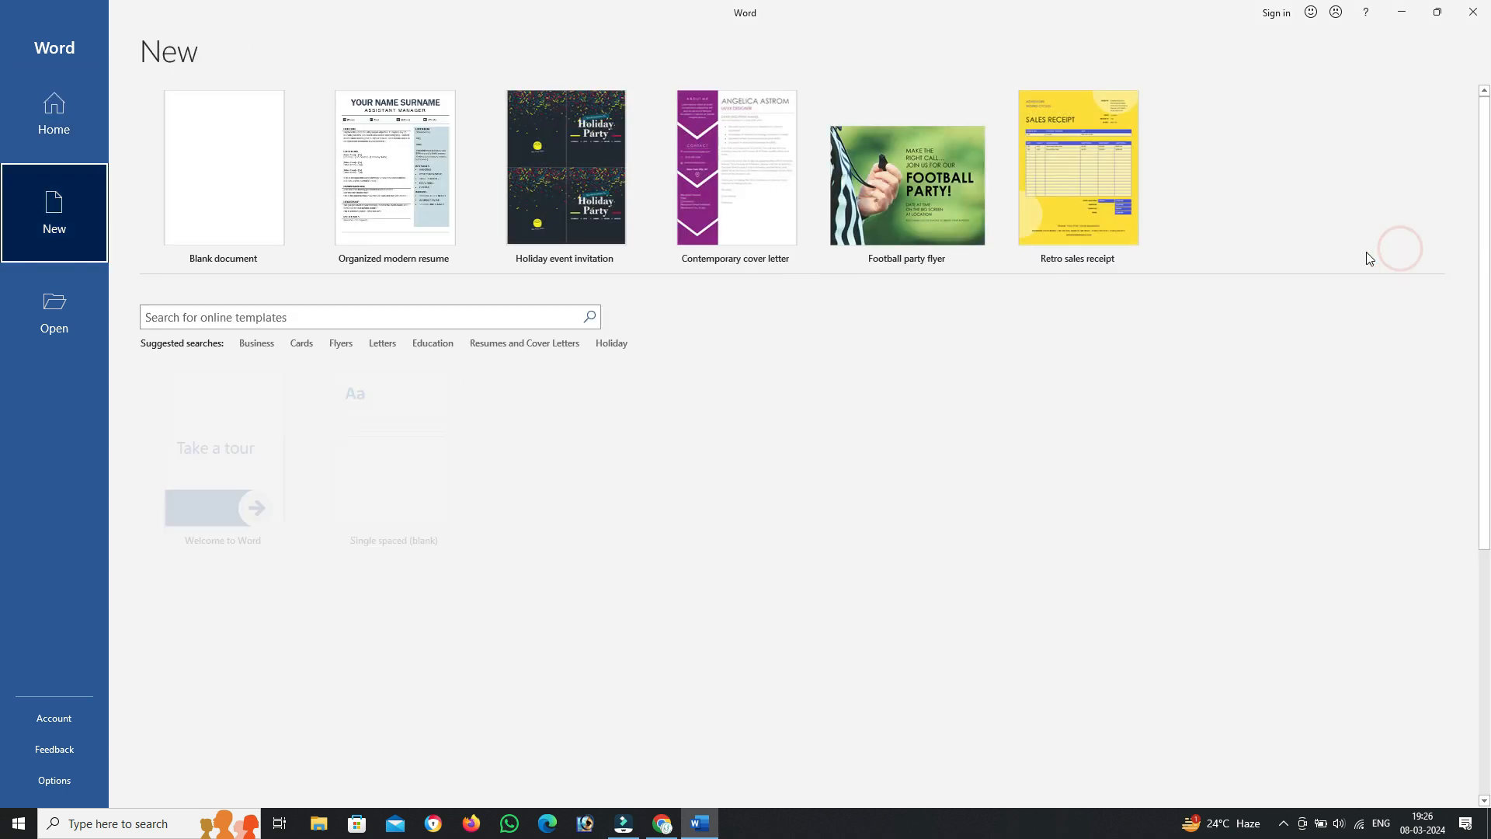
# Step: Create a document from the Playful business cover letter template in the Resumes and Cover Letters category
pyautogui.scroll(-5, 472, 385)
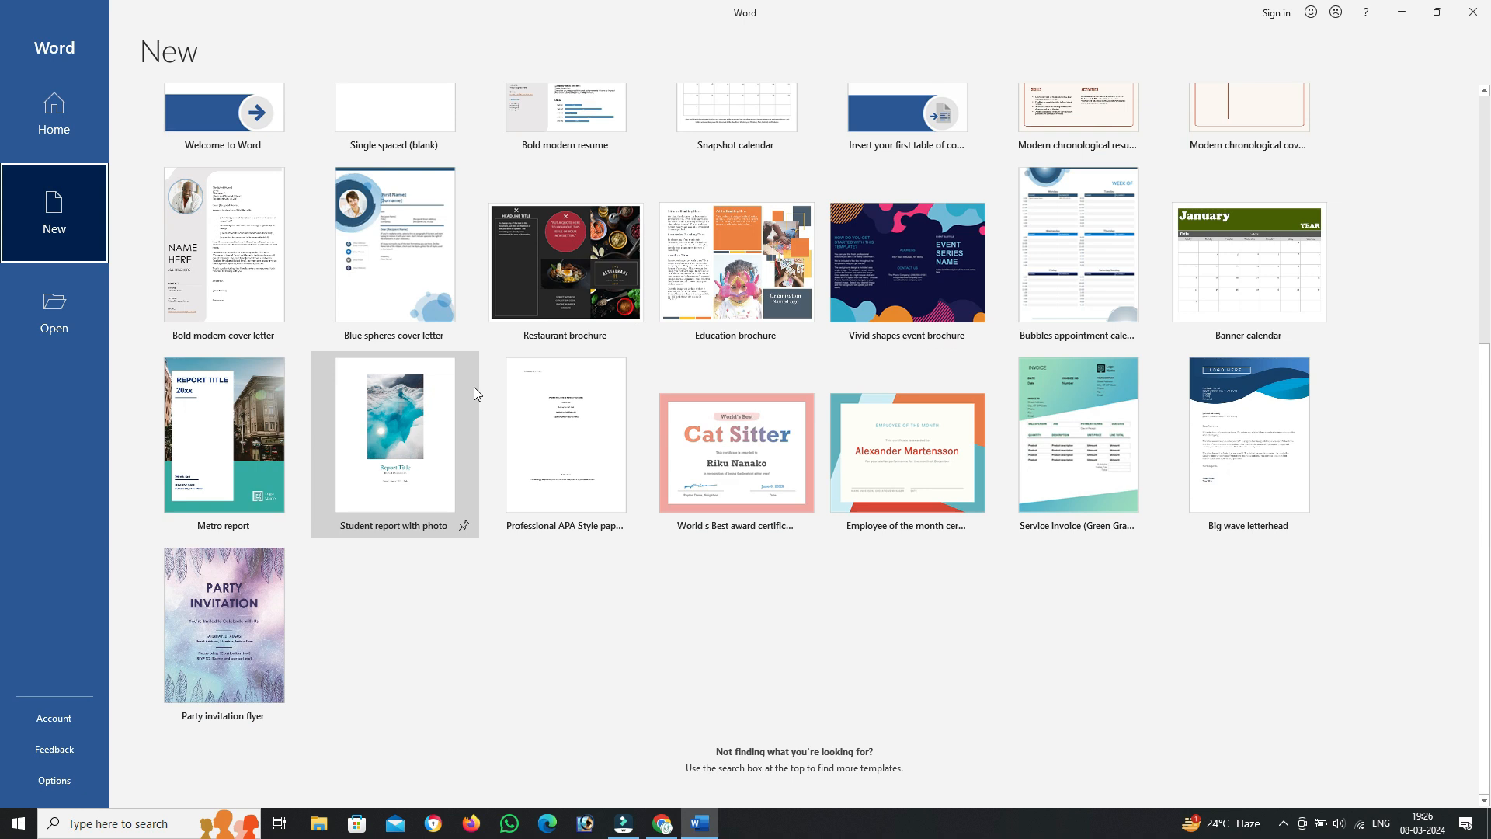
pyautogui.scroll(2, 474, 387)
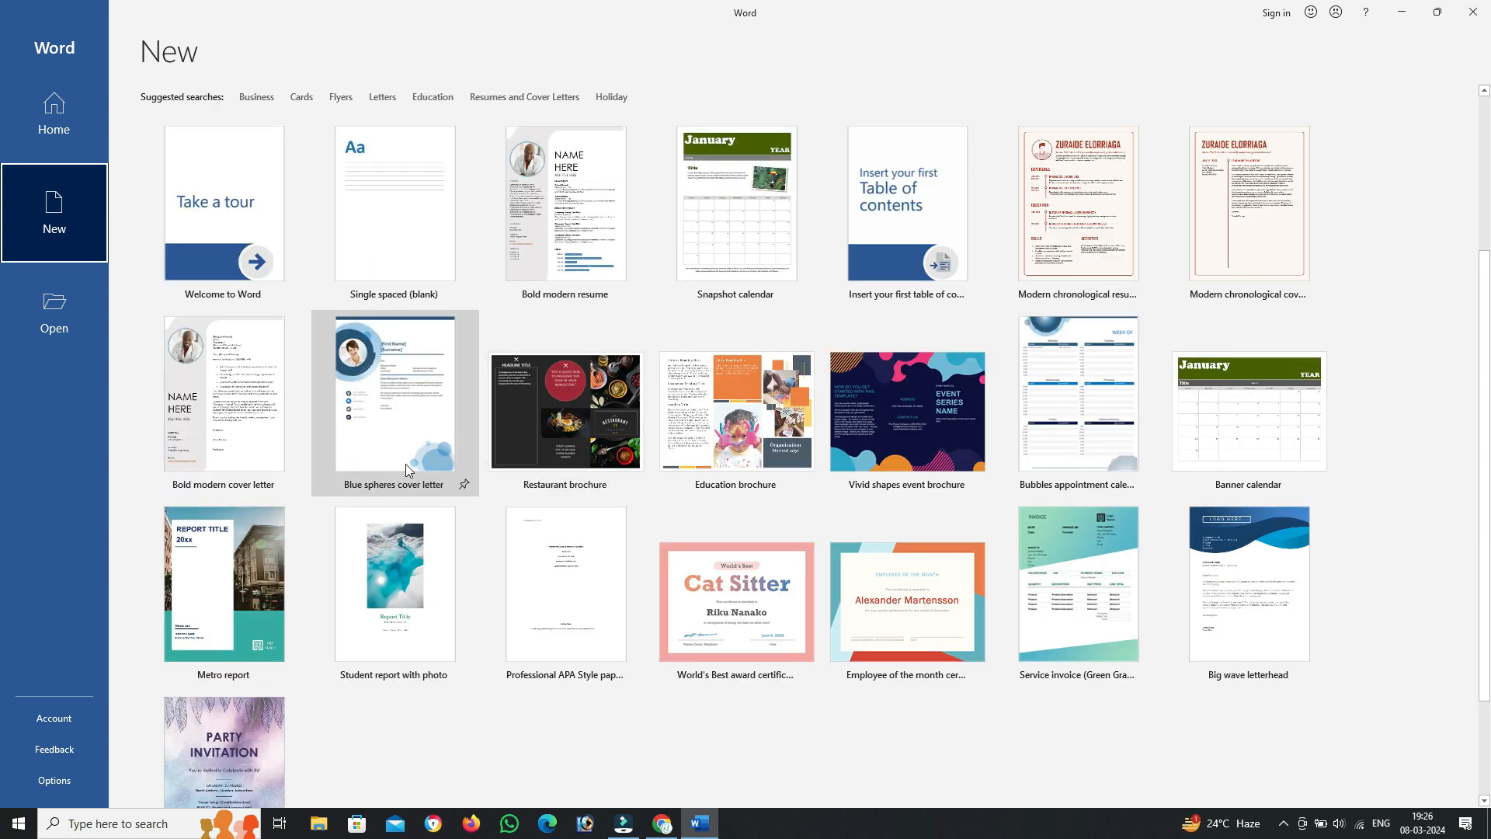
pyautogui.scroll(3, 405, 463)
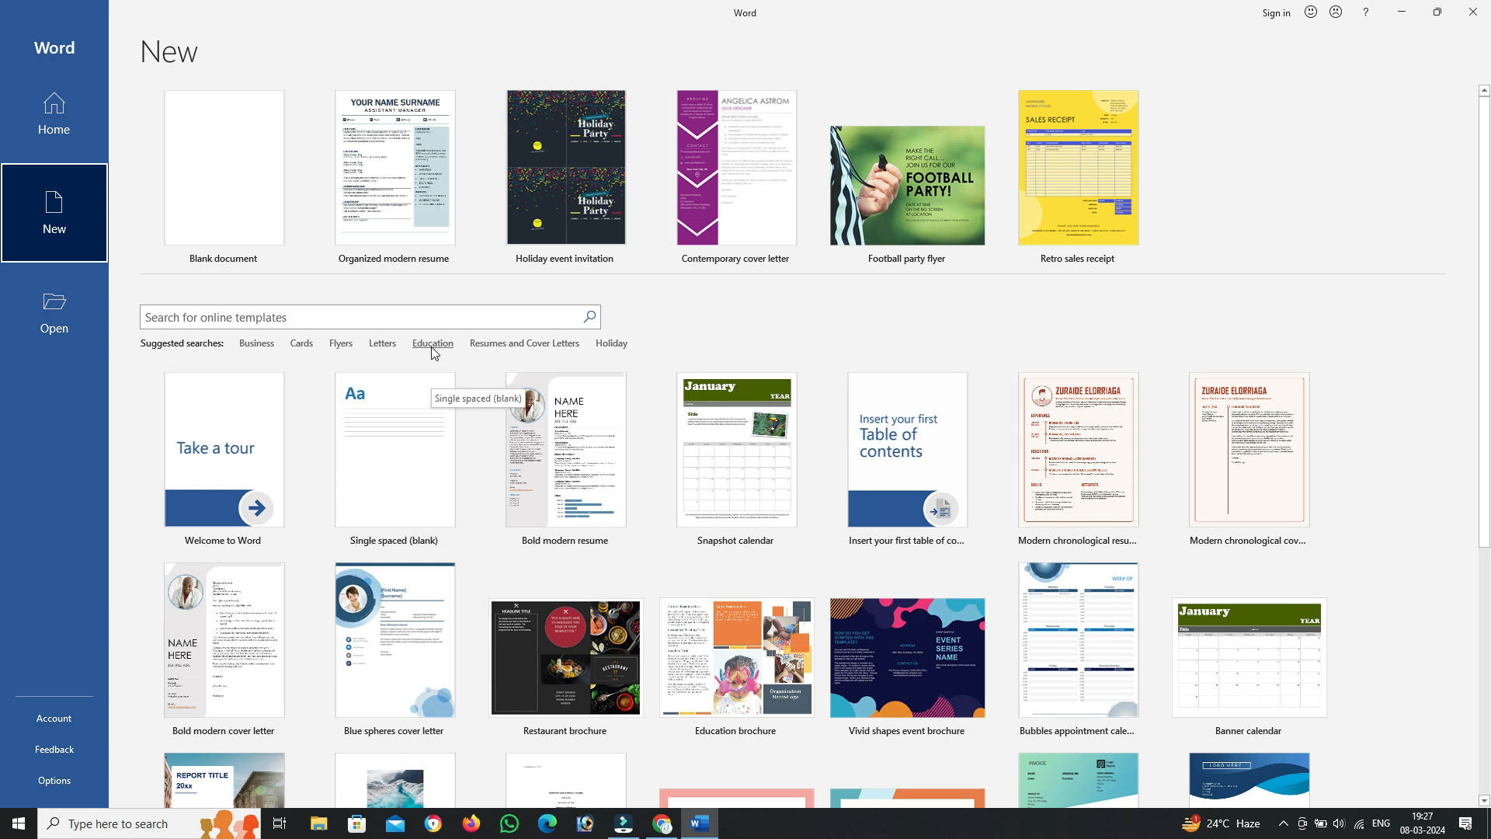
pyautogui.click(533, 348)
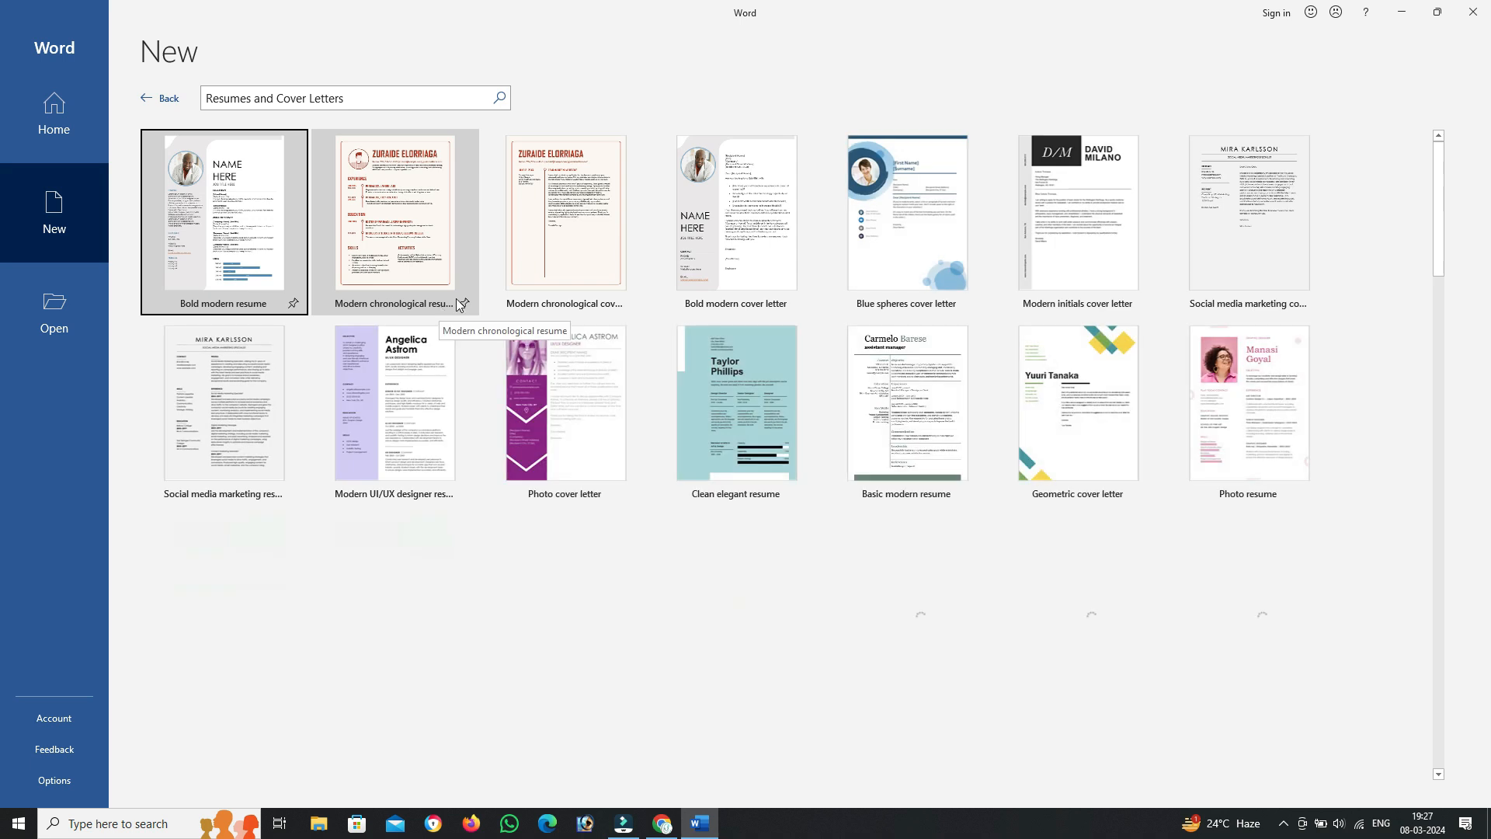
pyautogui.scroll(-2, 581, 333)
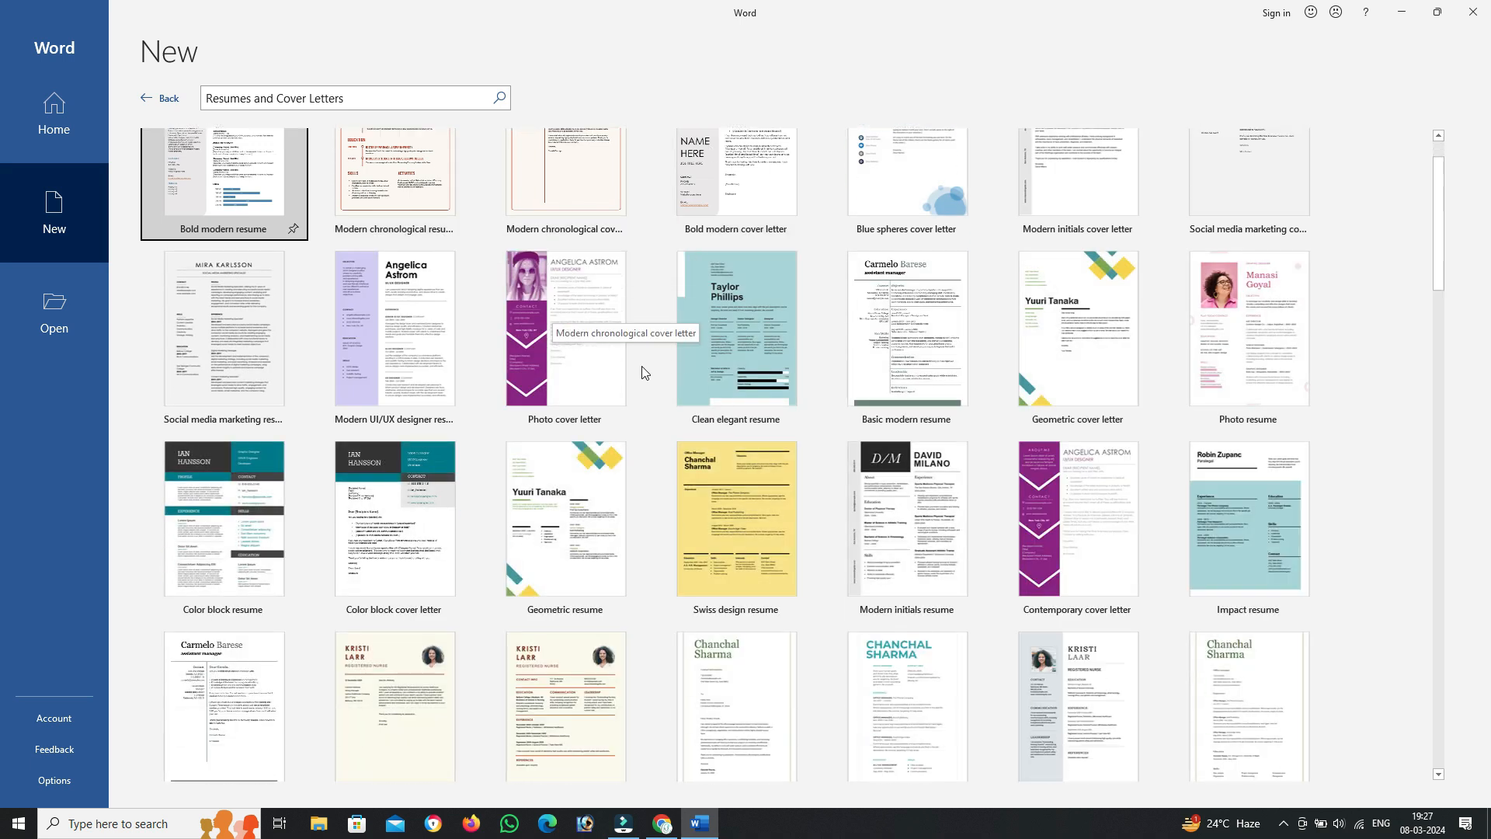
pyautogui.scroll(-6, 1046, 398)
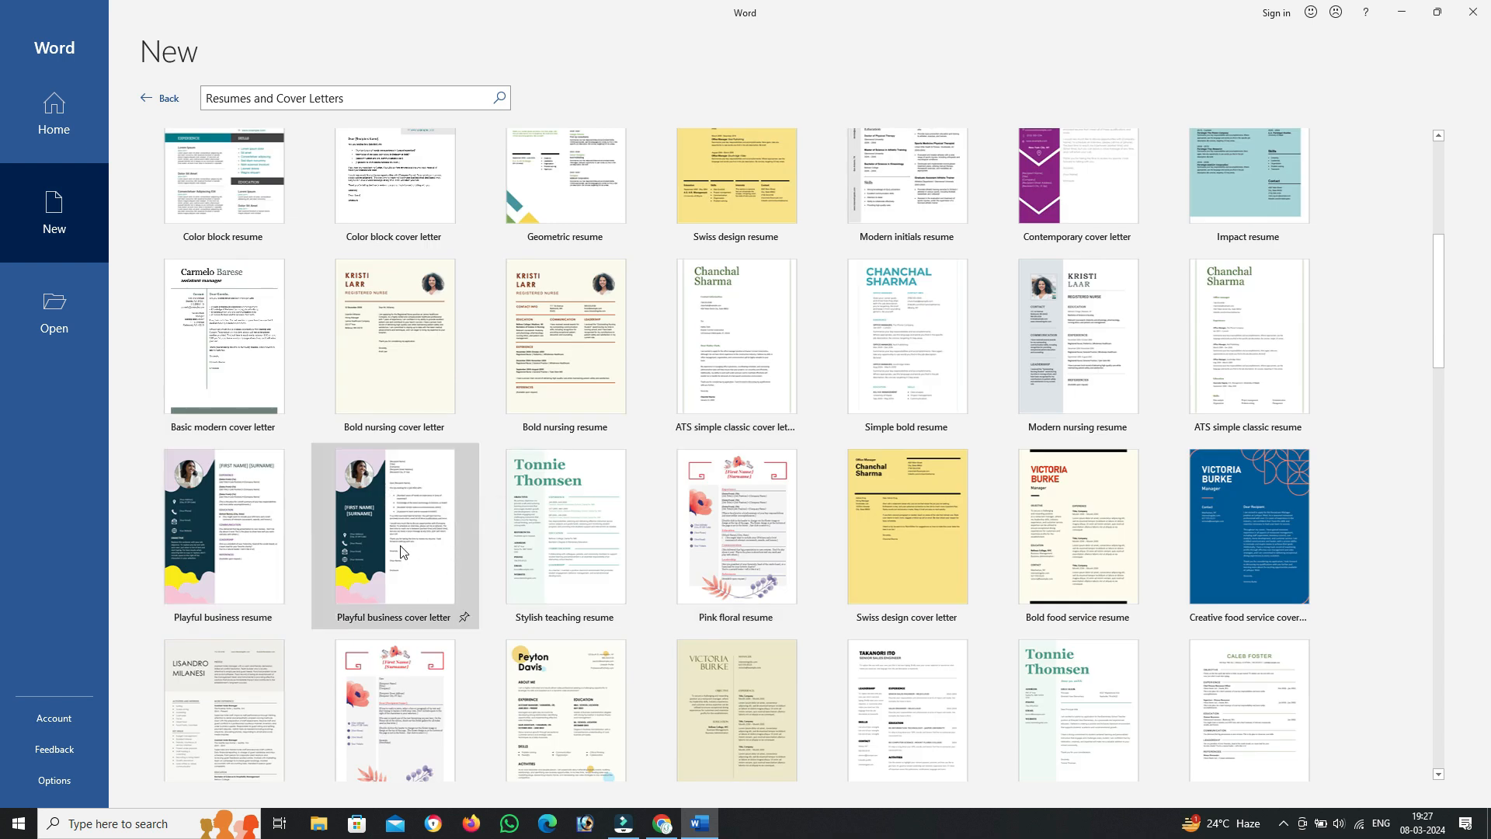
pyautogui.click(406, 508)
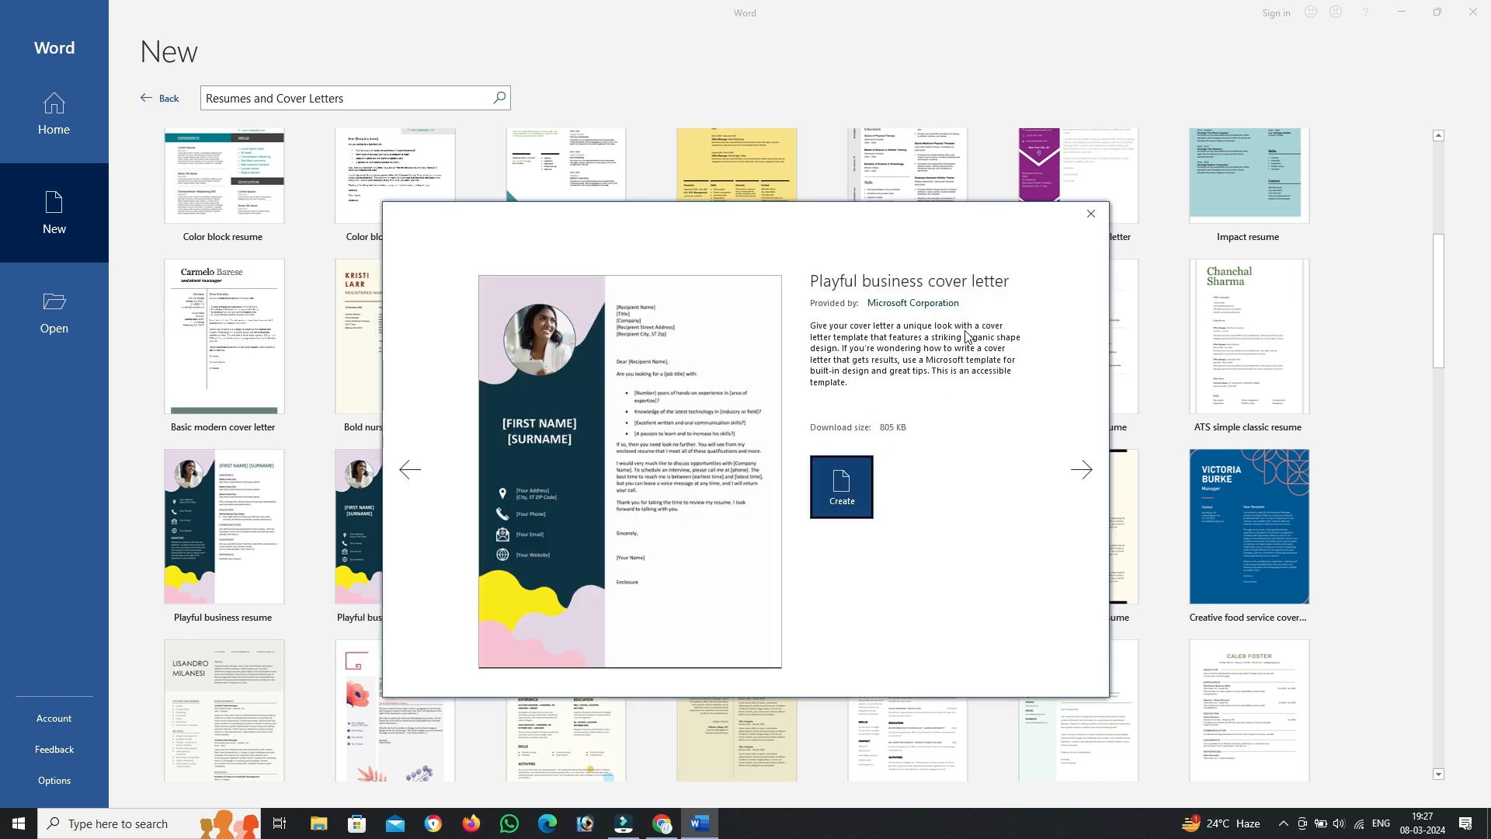
pyautogui.click(858, 502)
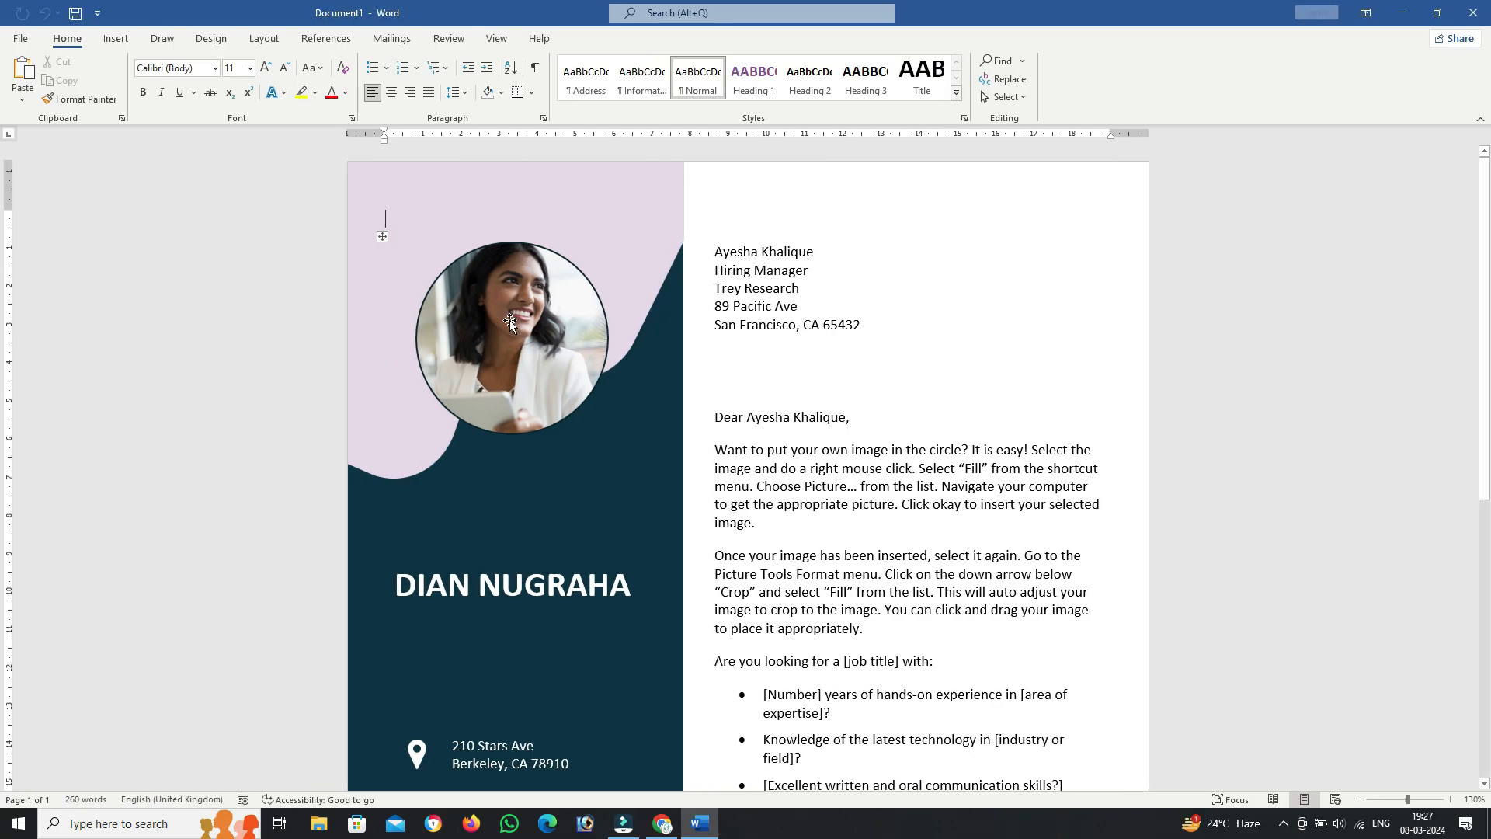
# Step: Look over the cover letter's picture, name, contact details and body text as the parts that can be customized
pyautogui.click(535, 350)
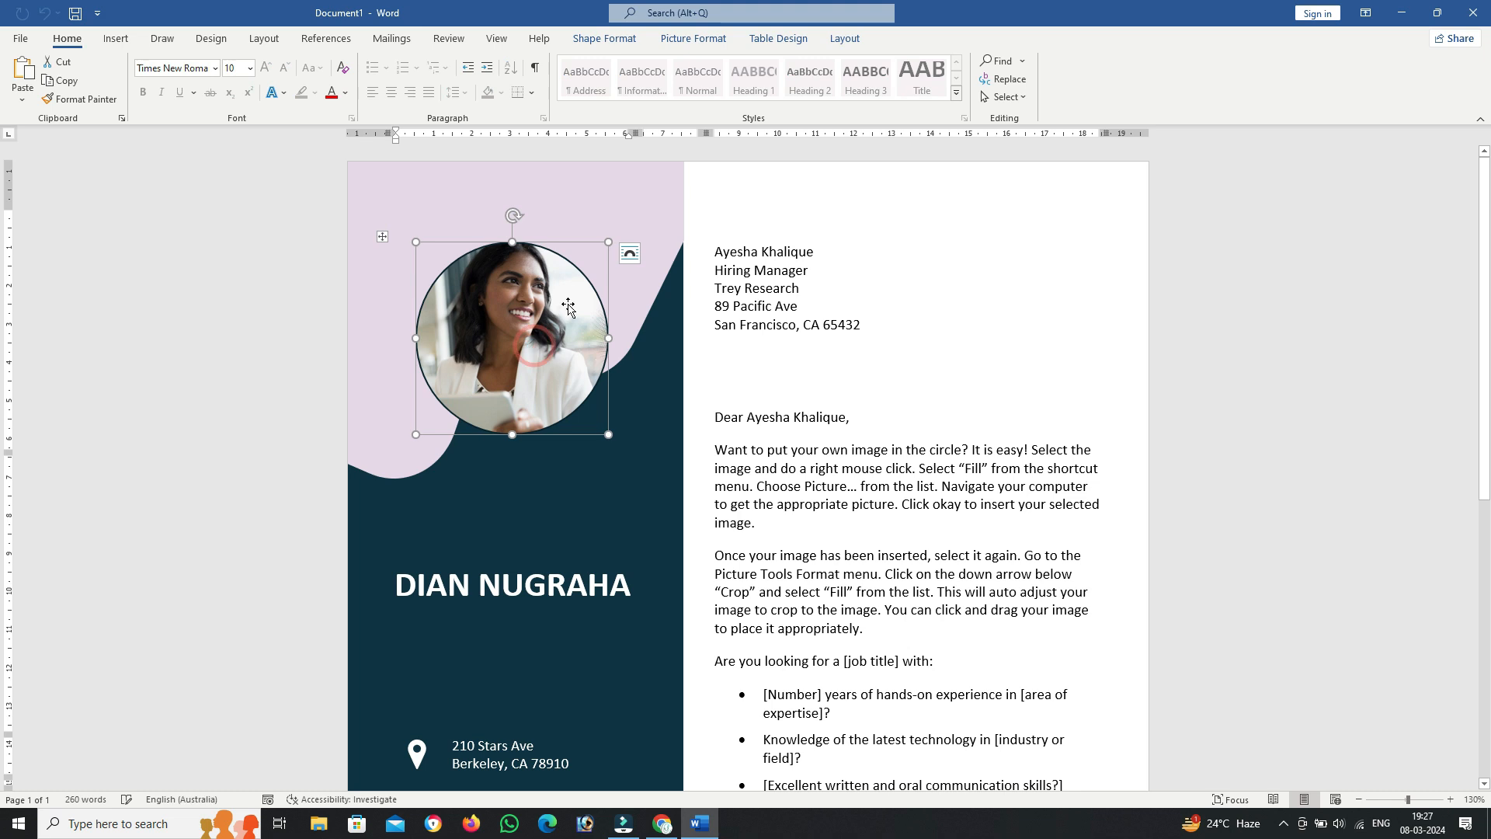
pyautogui.scroll(-3, 519, 349)
pyautogui.click(519, 349)
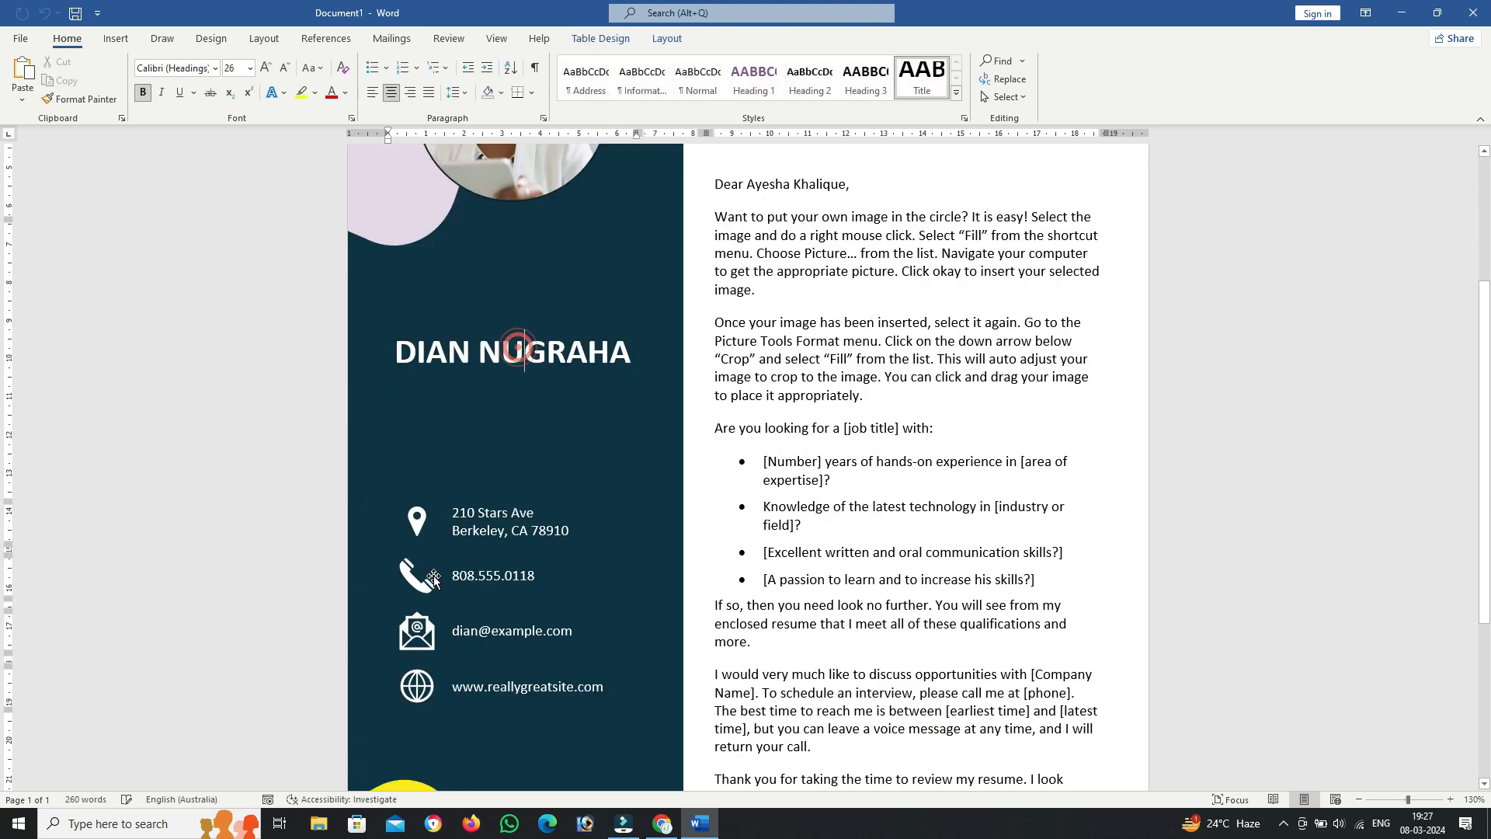
pyautogui.click(494, 533)
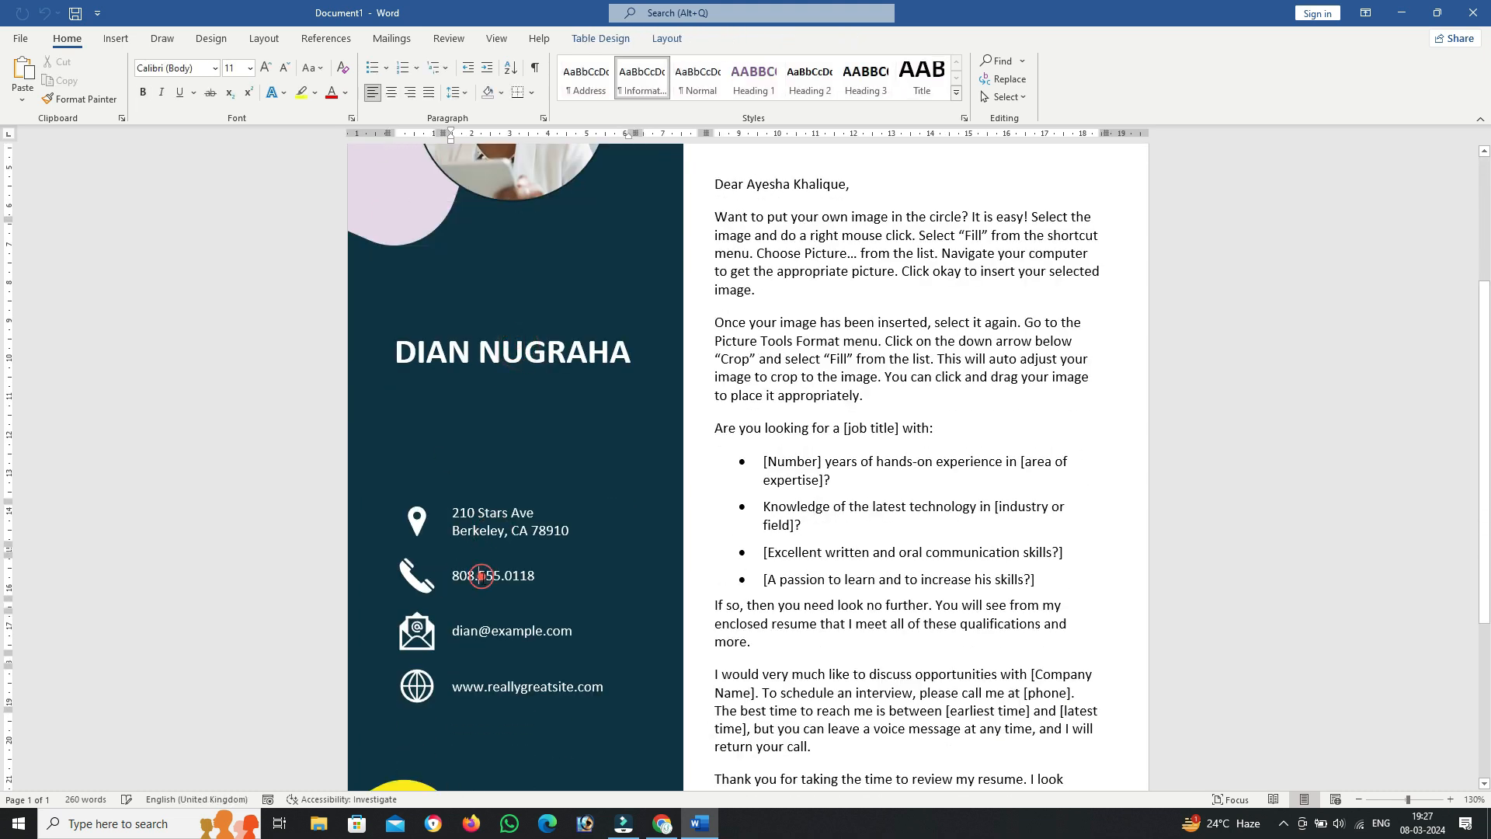
pyautogui.scroll(-1, 486, 575)
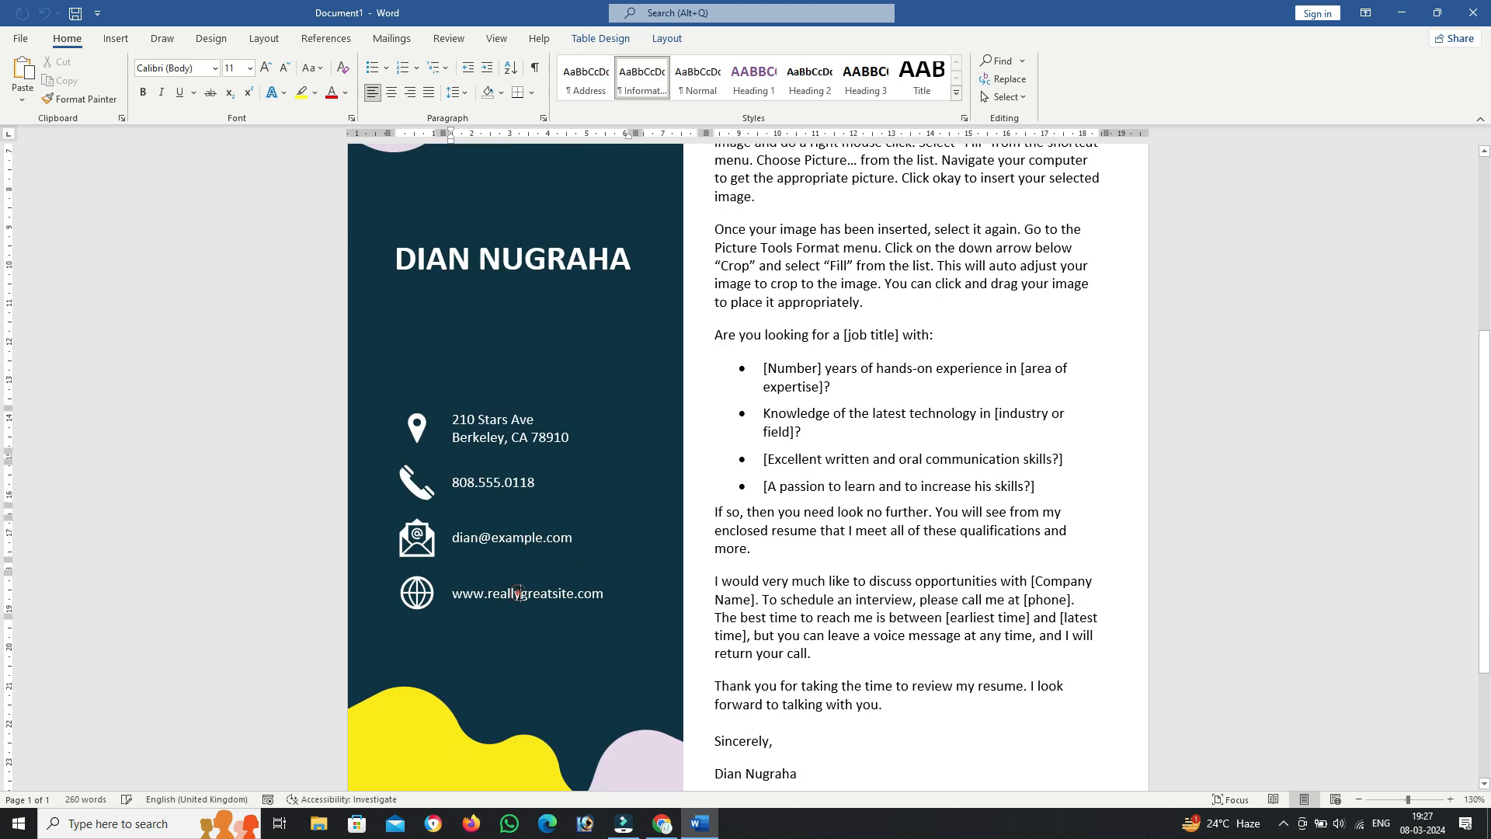
pyautogui.scroll(-2, 526, 546)
pyautogui.scroll(5, 813, 536)
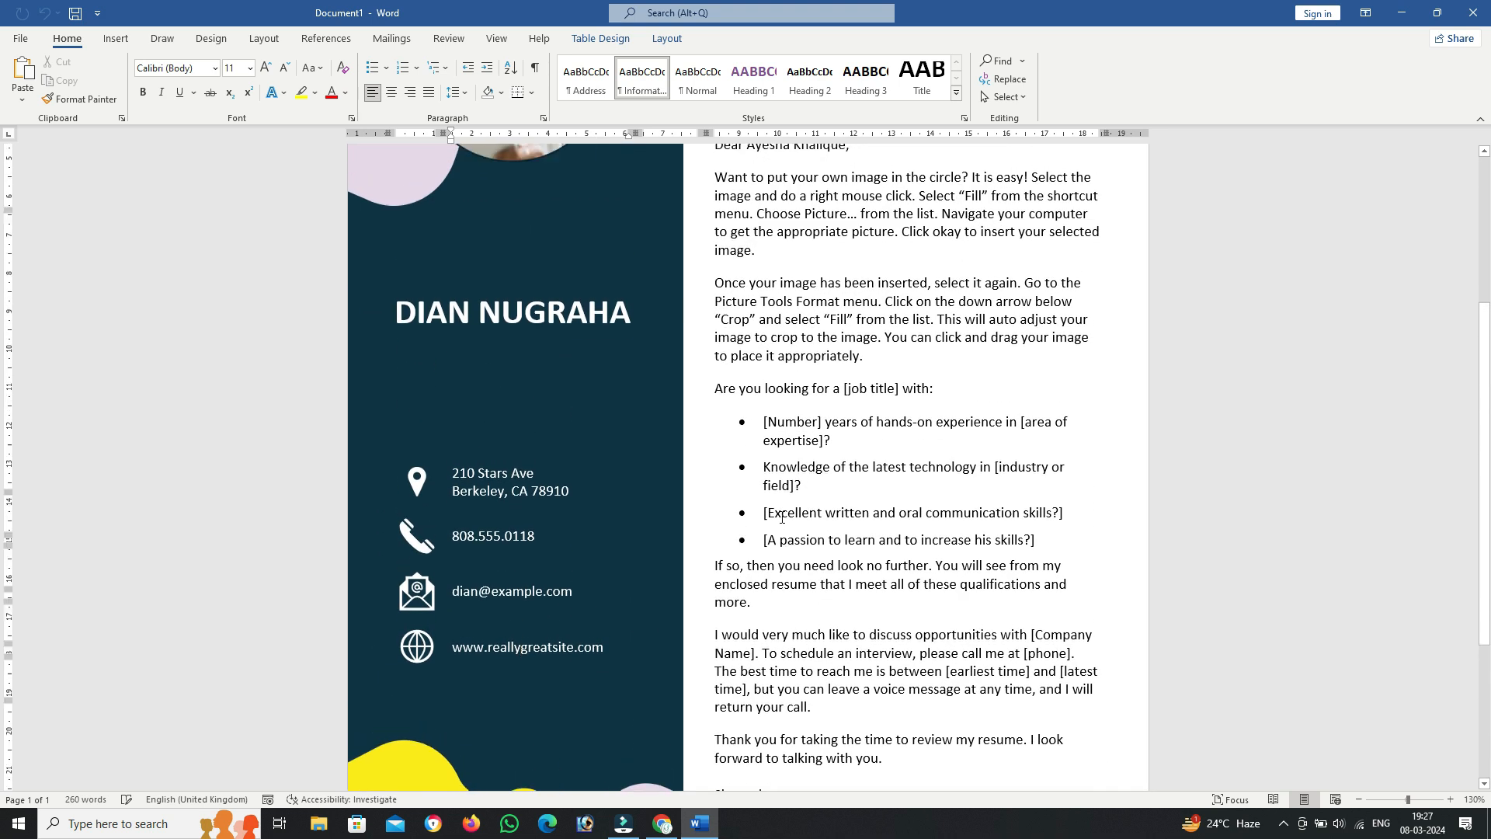
pyautogui.scroll(1, 778, 440)
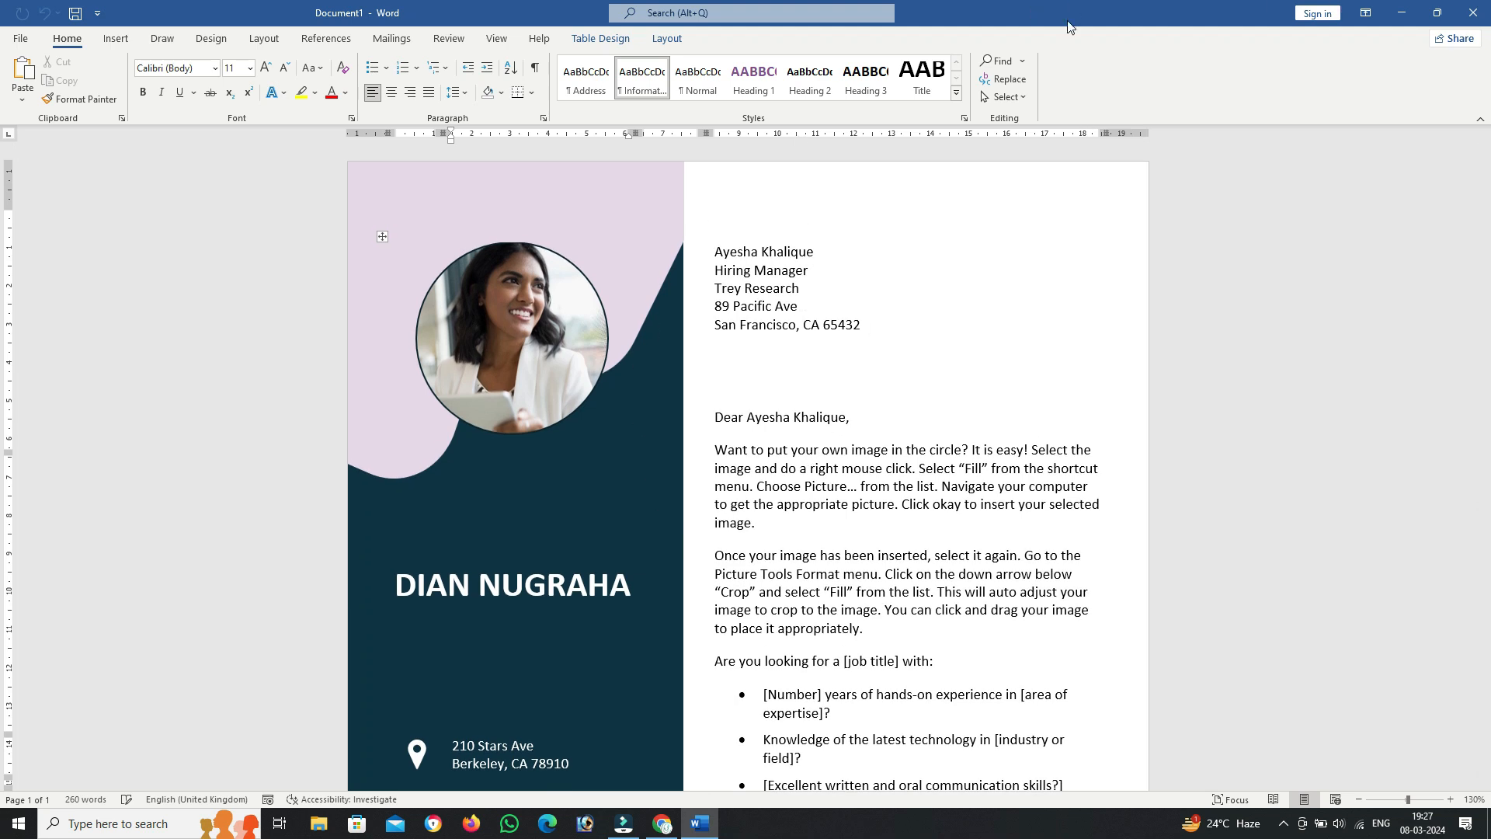
# Step: Close the cover letter without saving it and launch Word again from the list of installed apps
pyautogui.click(1473, 13)
pyautogui.click(808, 439)
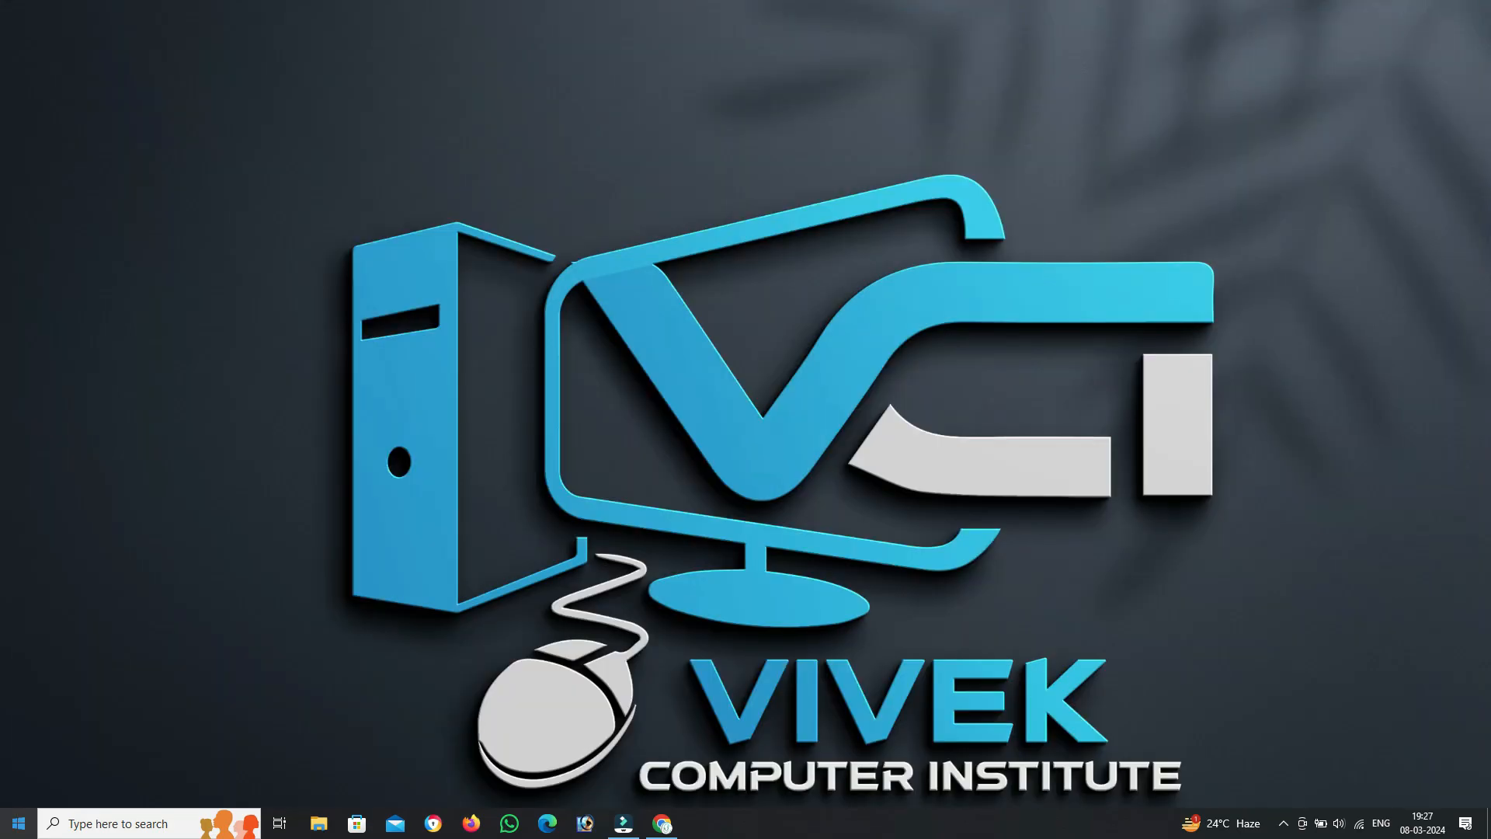
pyautogui.press('super')
pyautogui.scroll(-20, 187, 469)
pyautogui.click(138, 645)
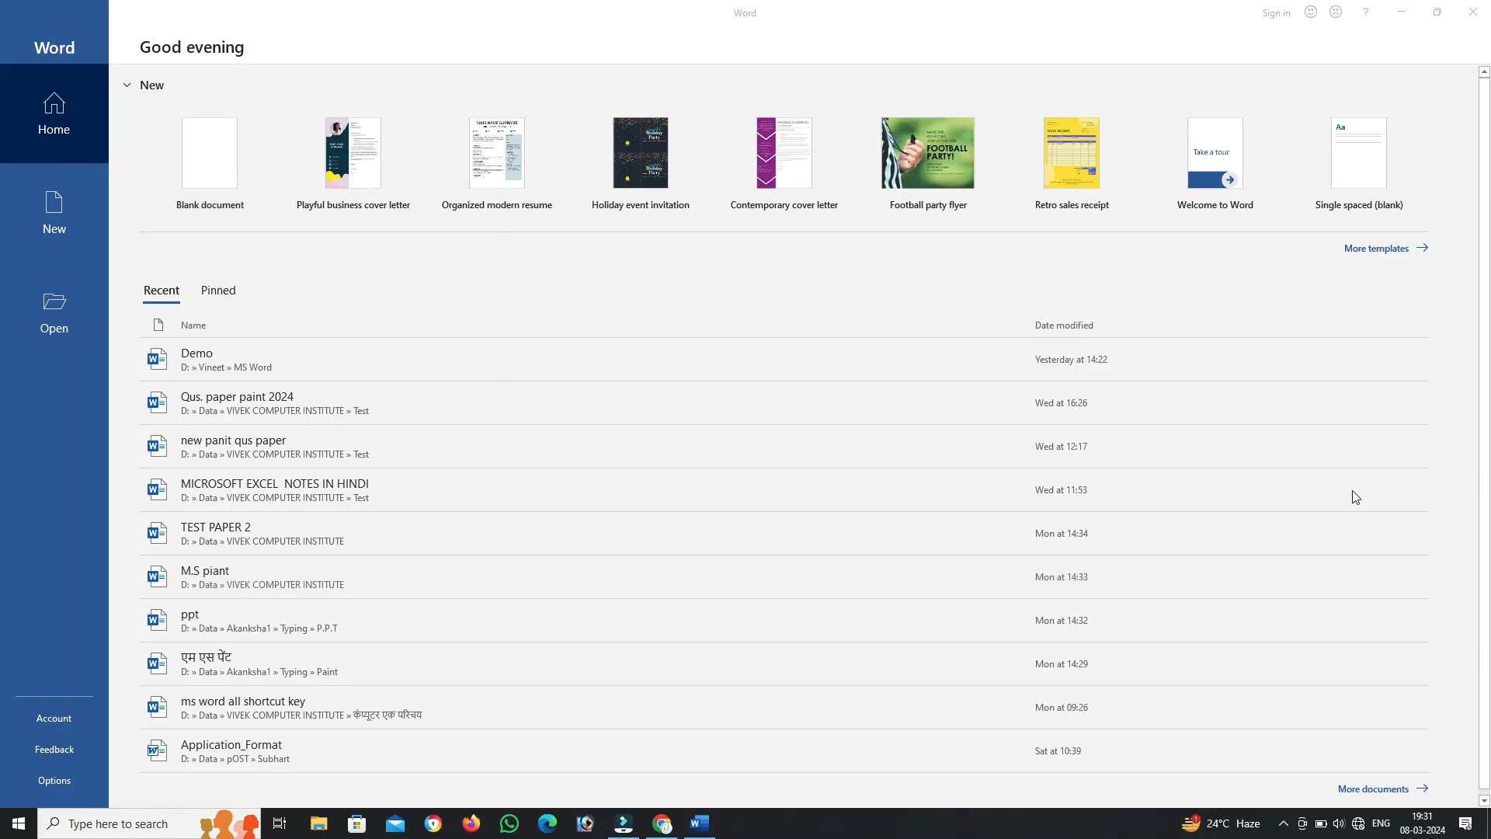
pyautogui.click(1283, 823)
pyautogui.click(652, 285)
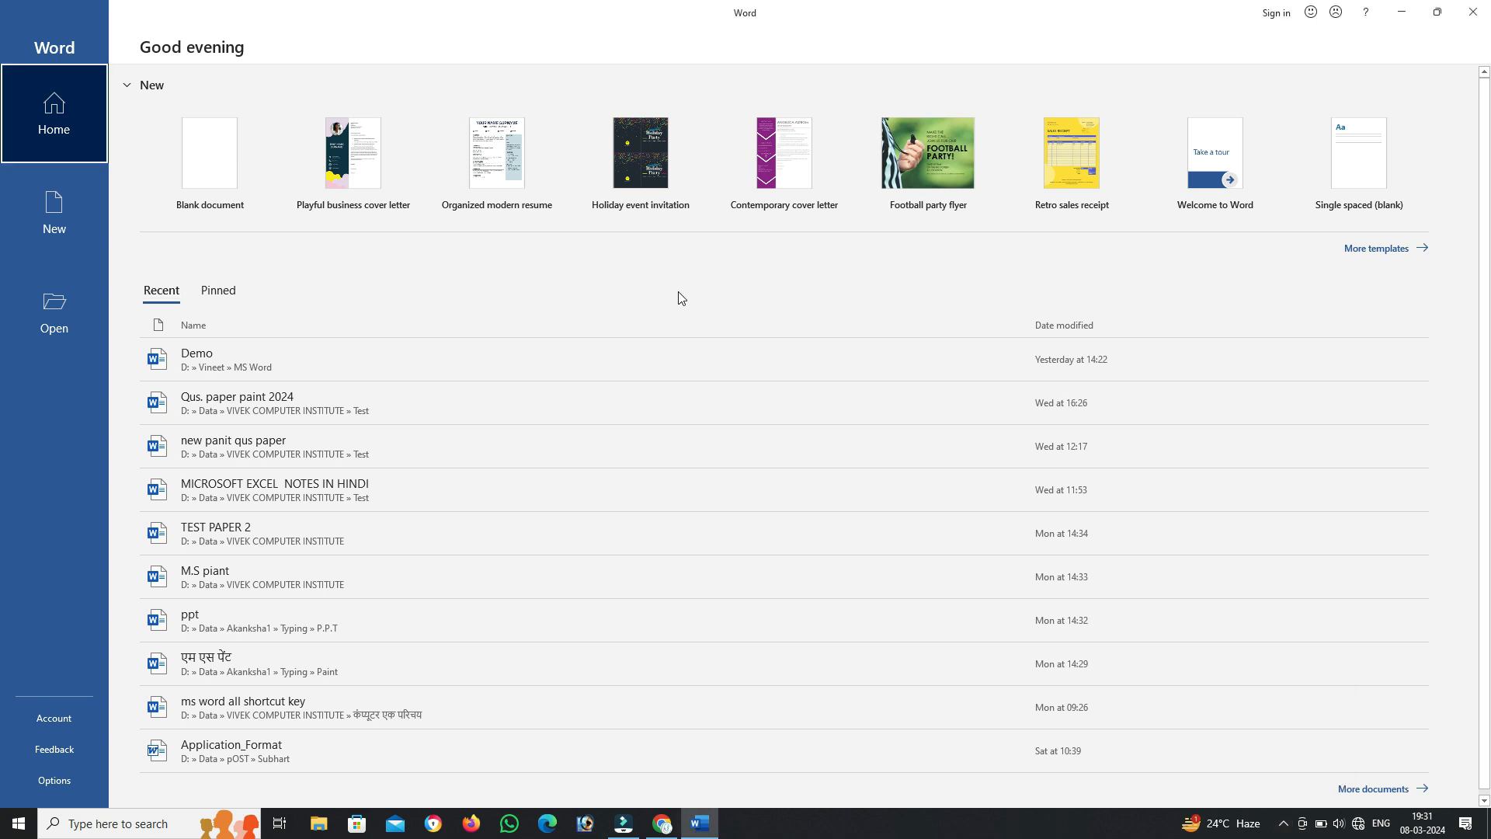
# Step: Show more templates for new documents, look through the Holiday category, and return to the template overview
pyautogui.click(1391, 251)
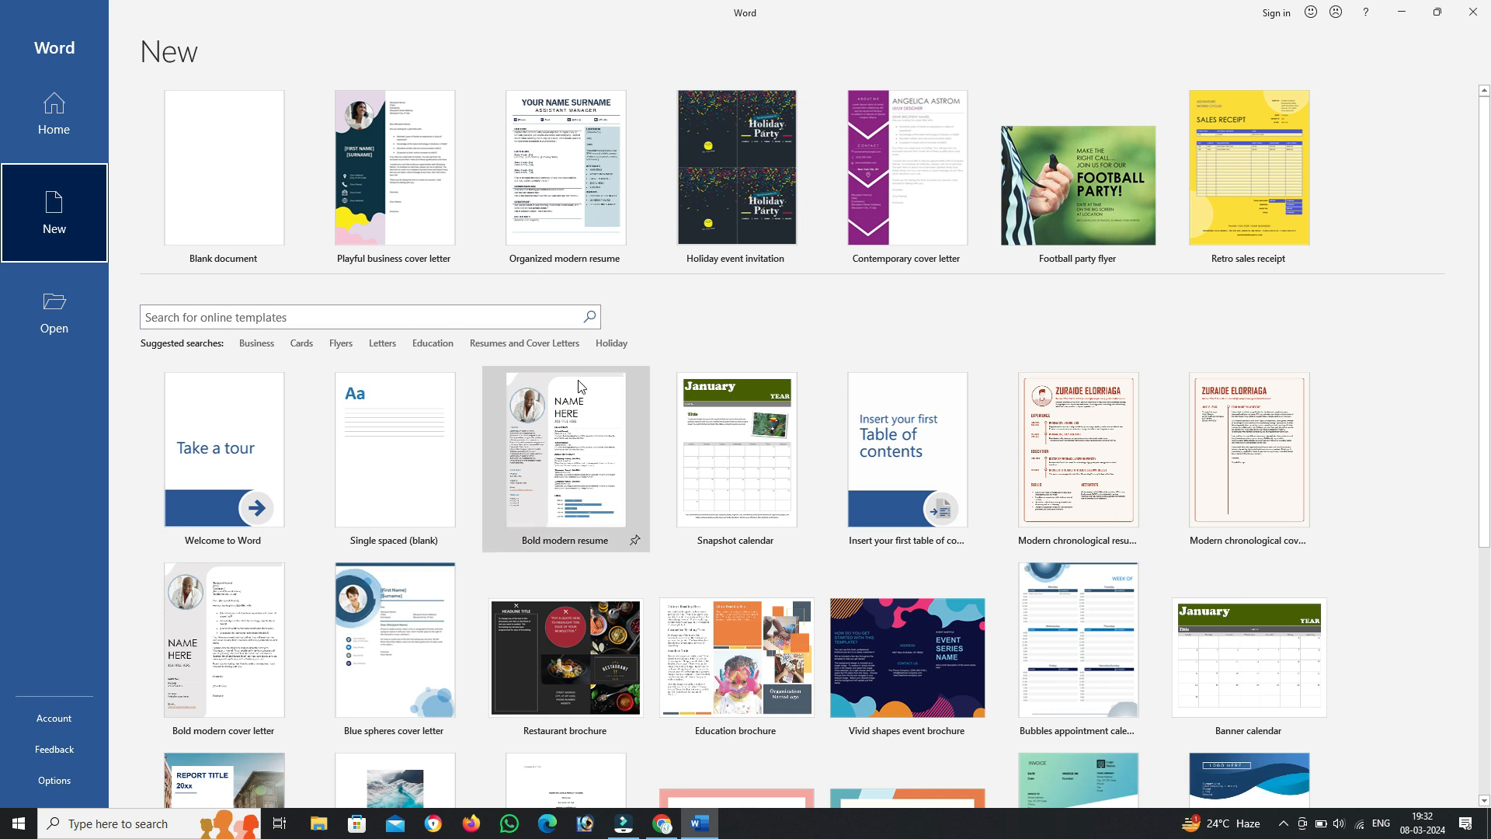
pyautogui.scroll(-3, 593, 401)
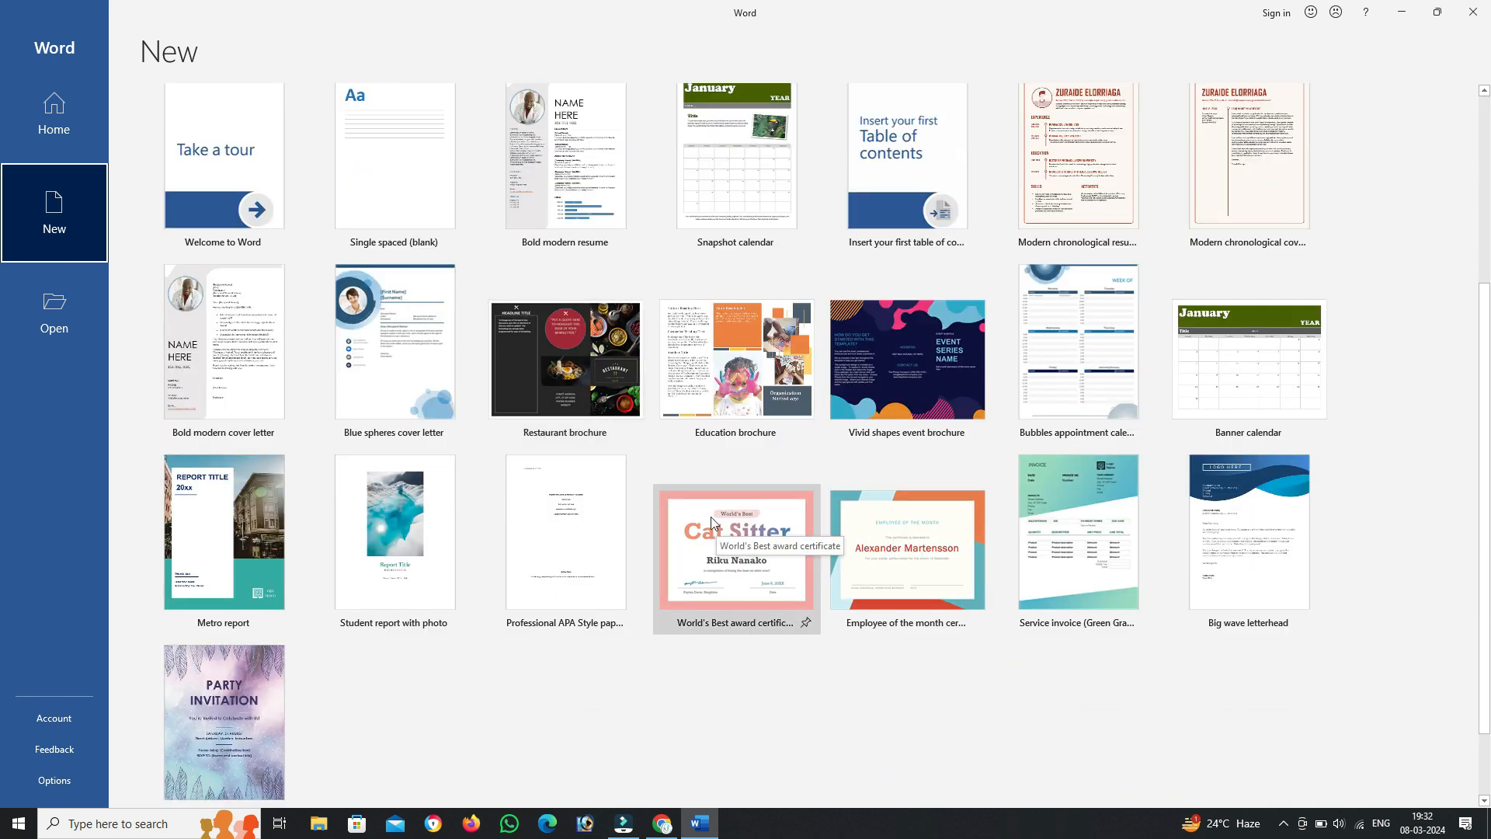
pyautogui.scroll(2, 695, 511)
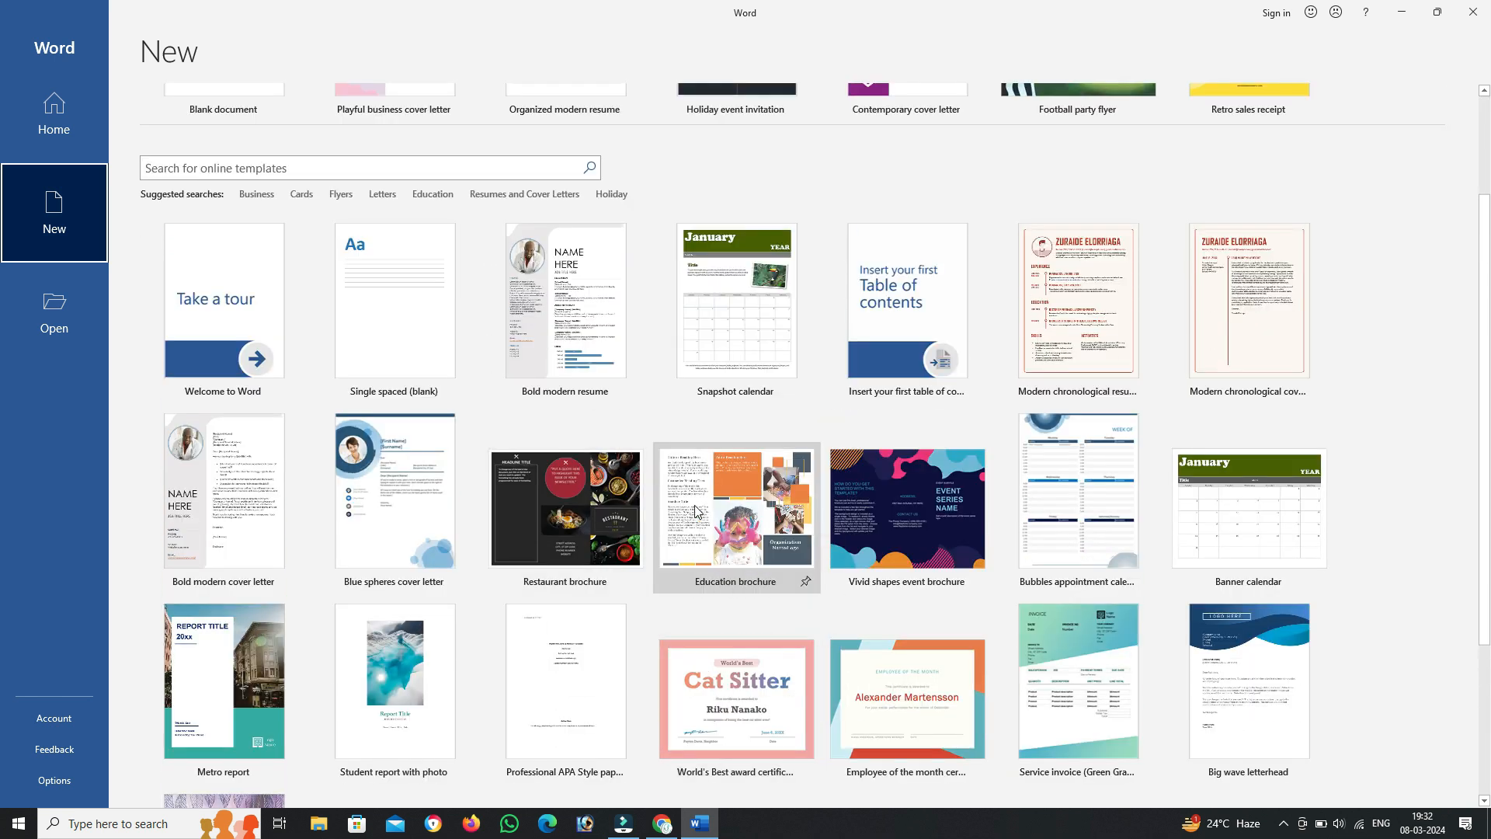
pyautogui.scroll(1, 640, 360)
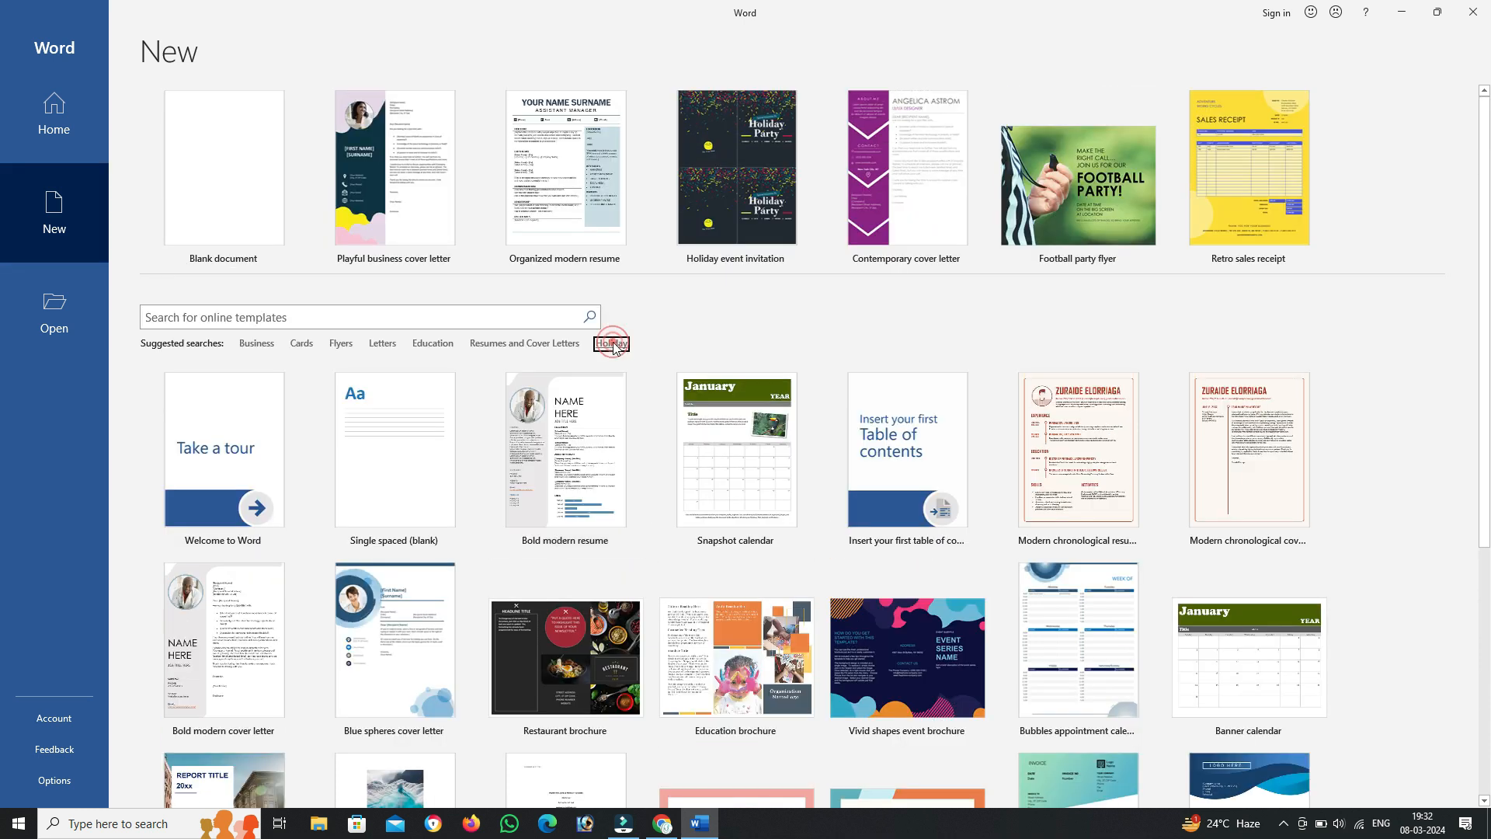
pyautogui.click(612, 338)
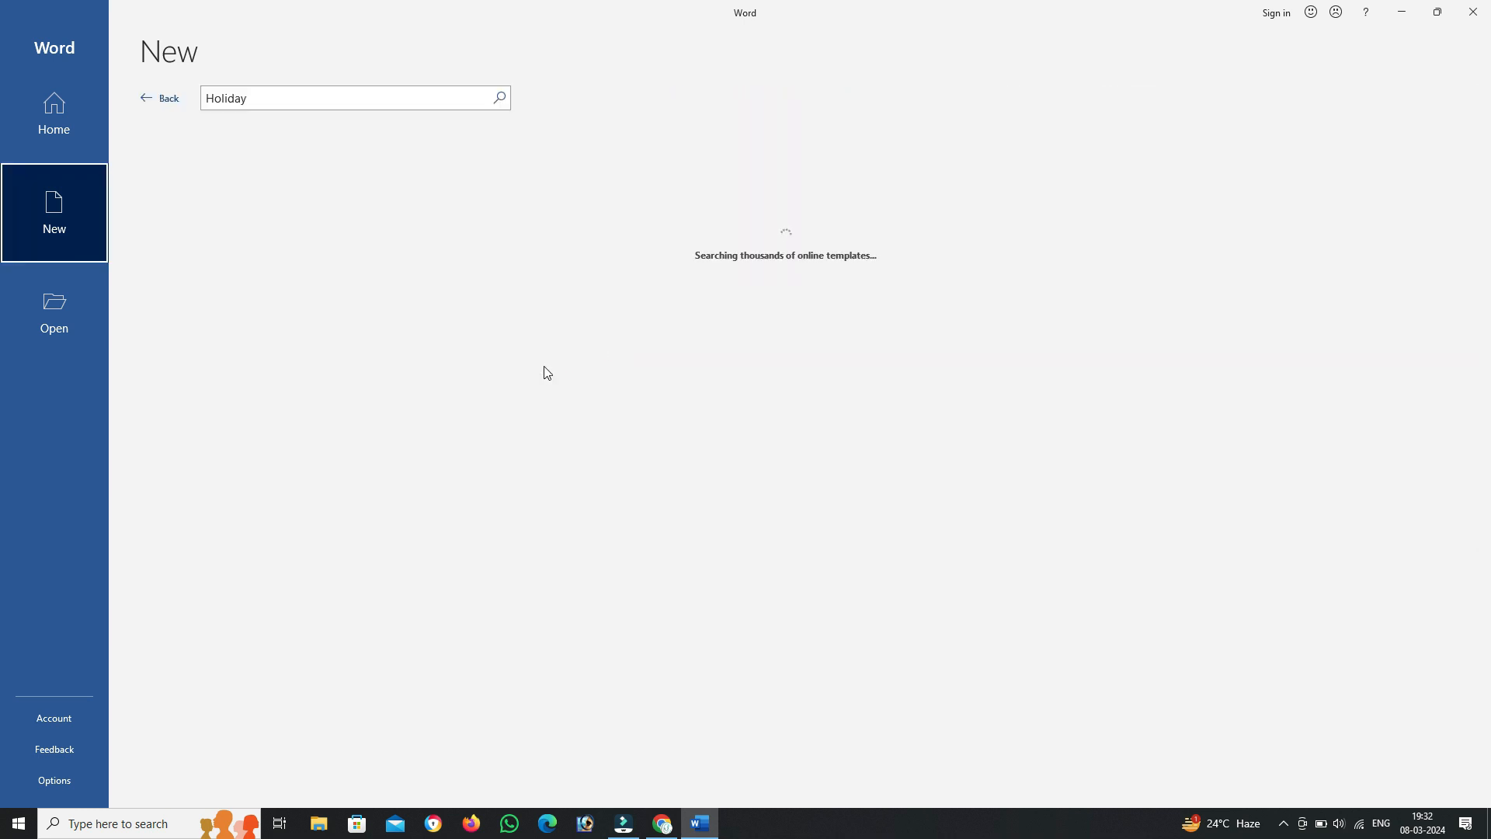
pyautogui.scroll(-7, 574, 347)
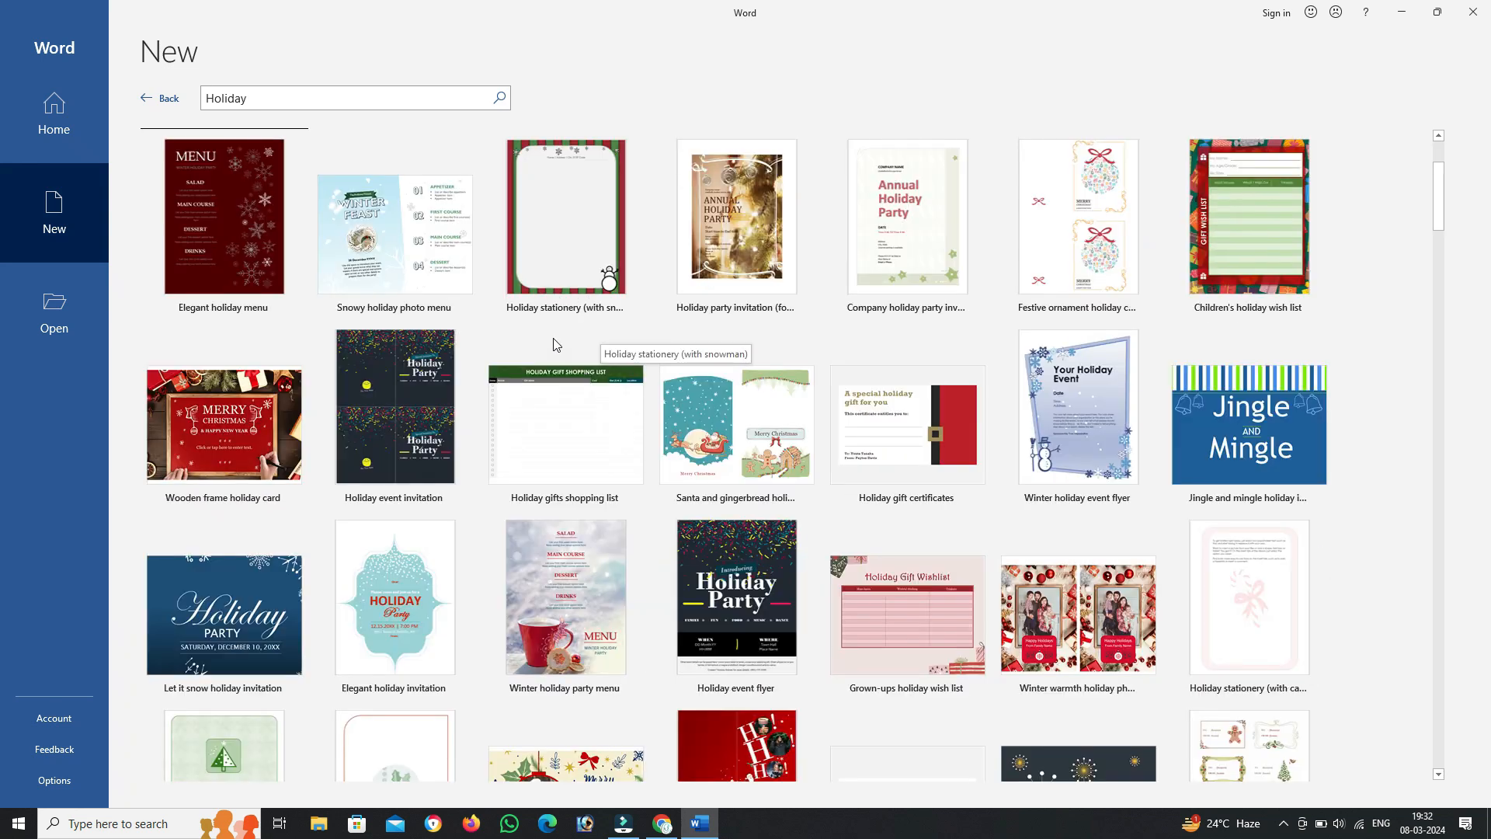
pyautogui.scroll(-4, 555, 344)
pyautogui.scroll(8, 555, 344)
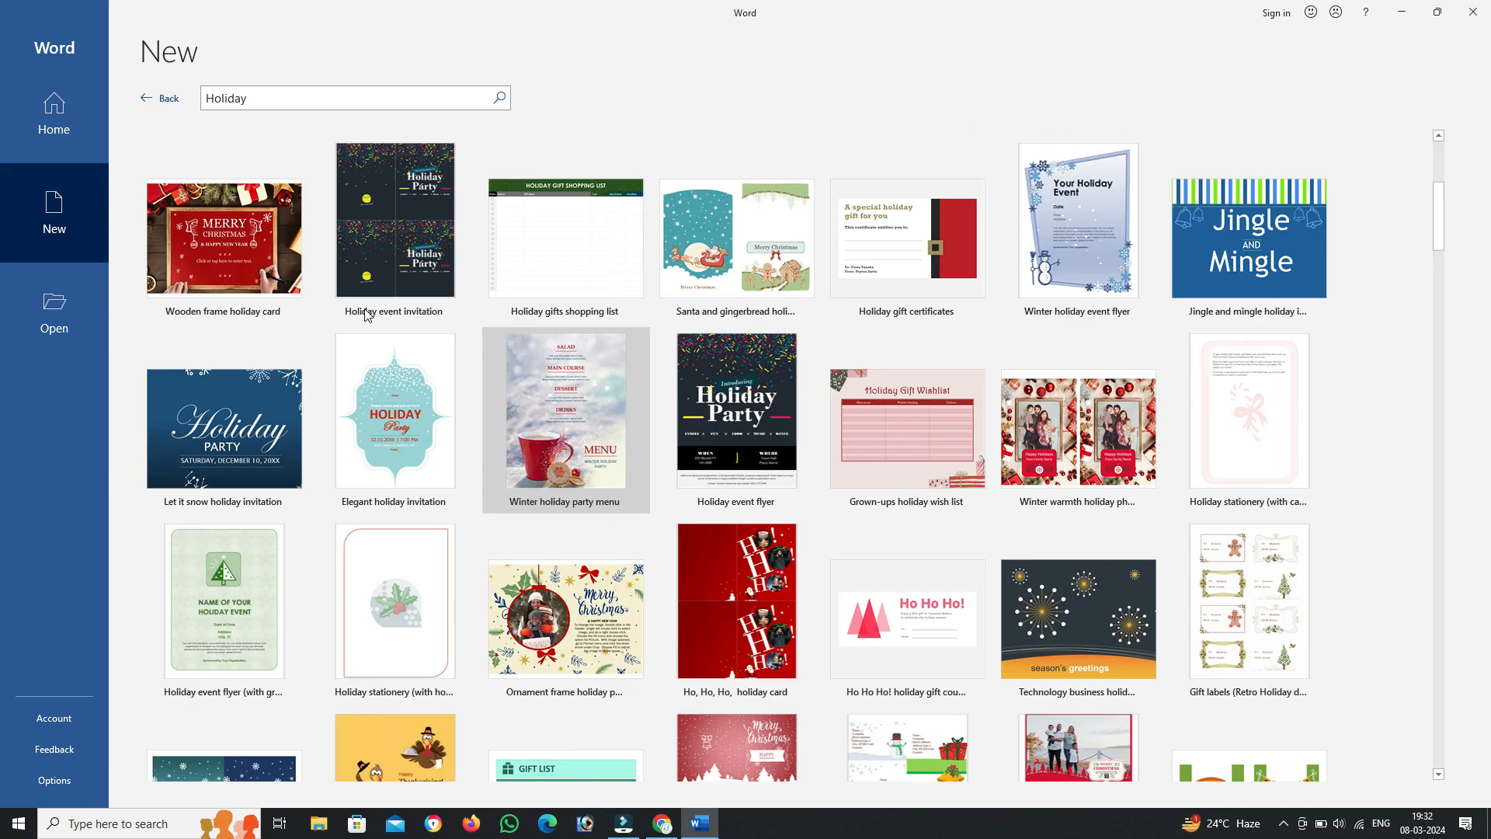
pyautogui.click(166, 99)
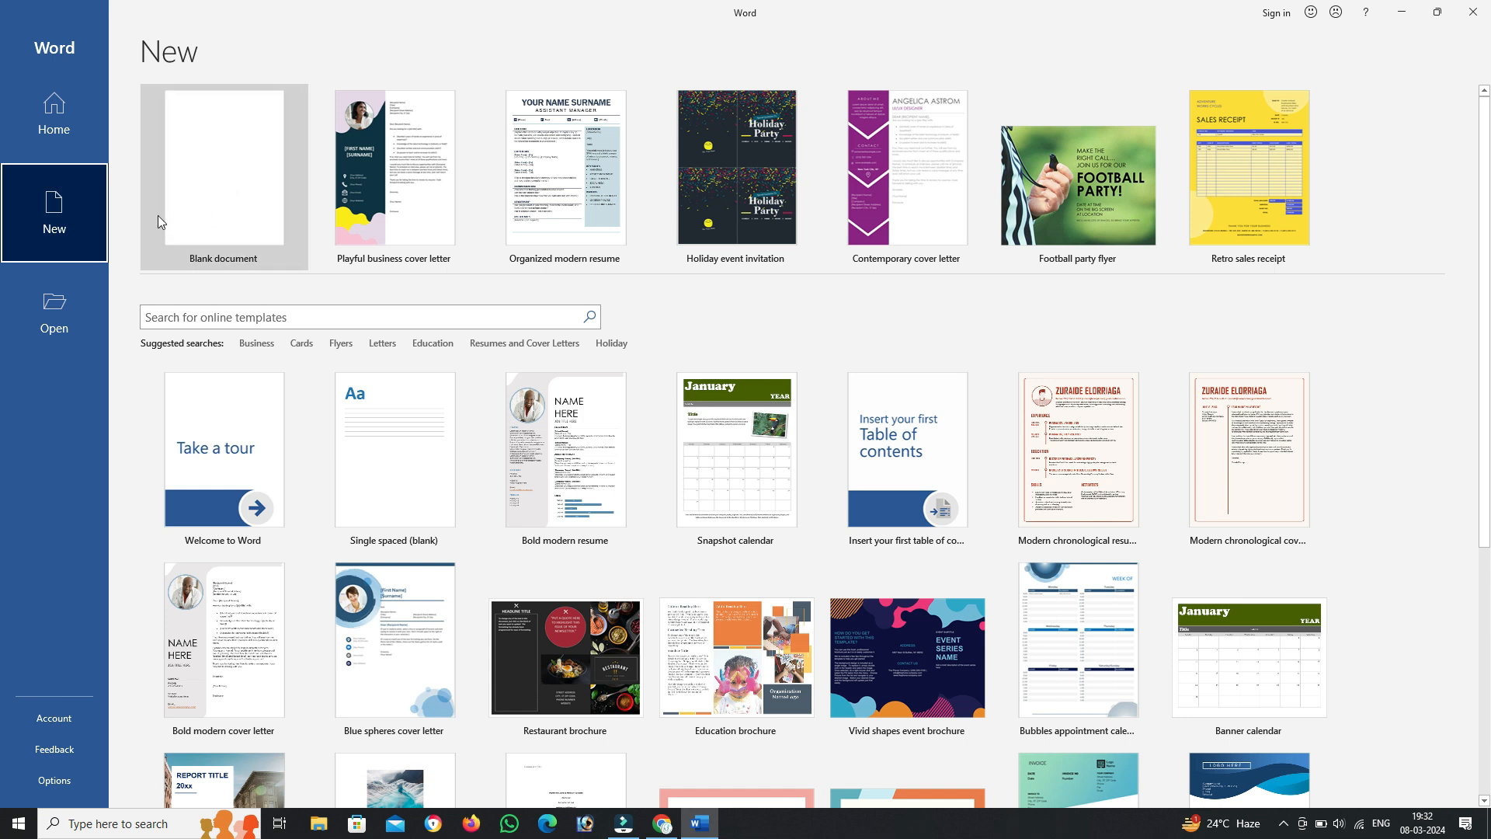
# Step: Go back to the Home page, restore the Word window to a smaller size and maximize it again
pyautogui.click(67, 118)
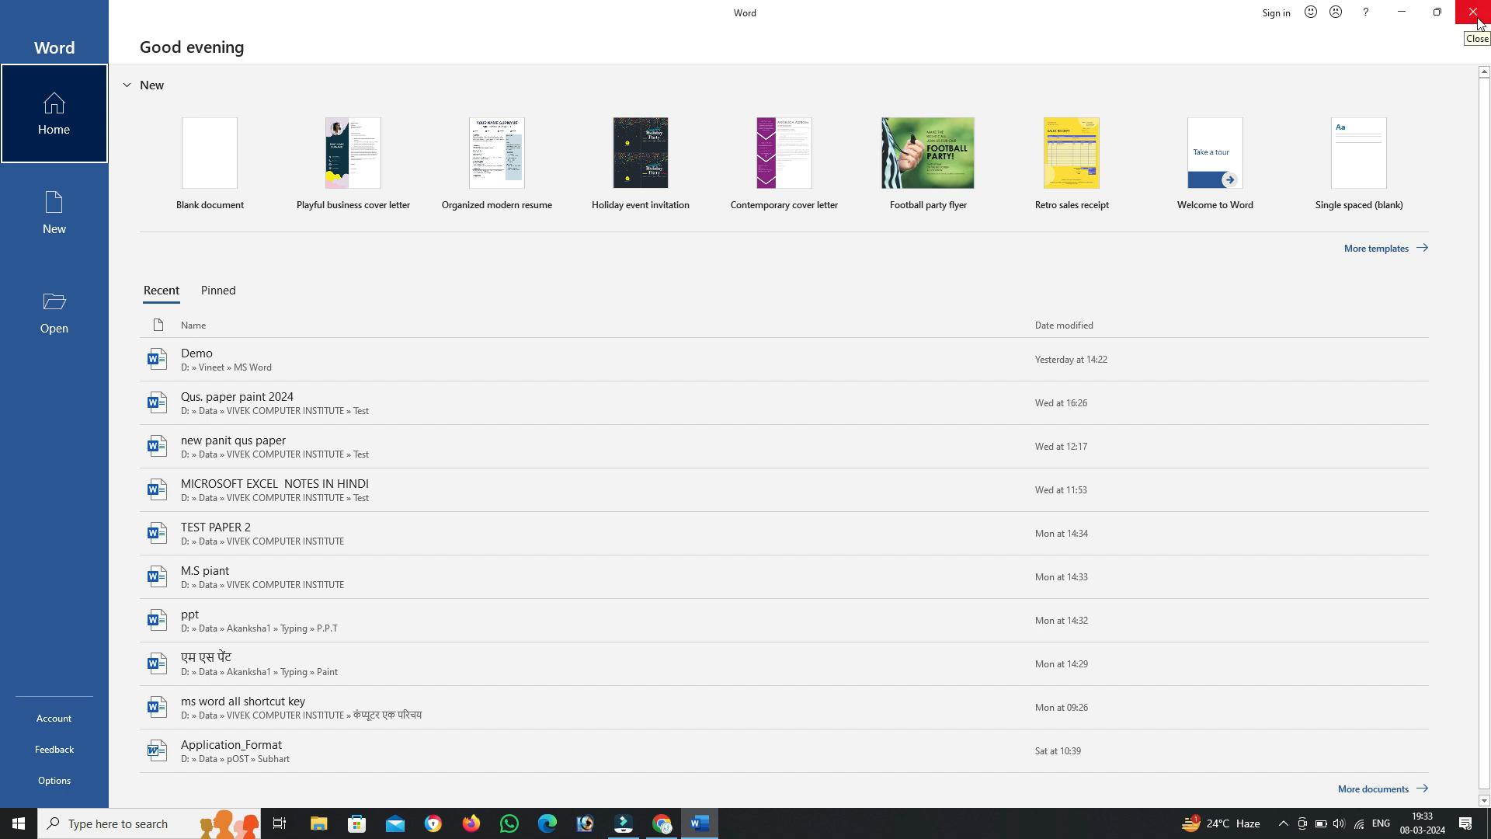
pyautogui.click(1436, 13)
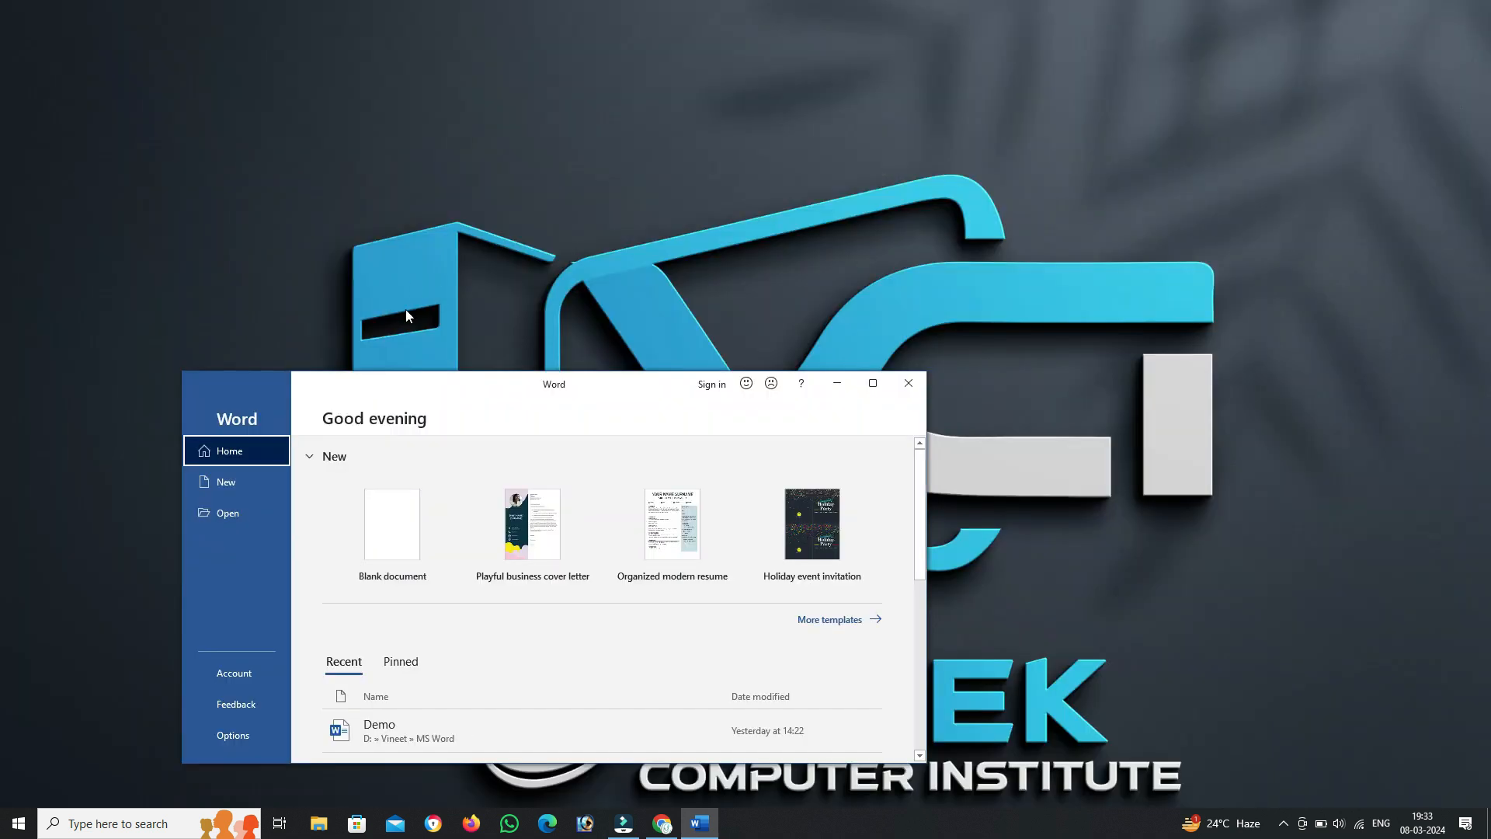
pyautogui.click(862, 384)
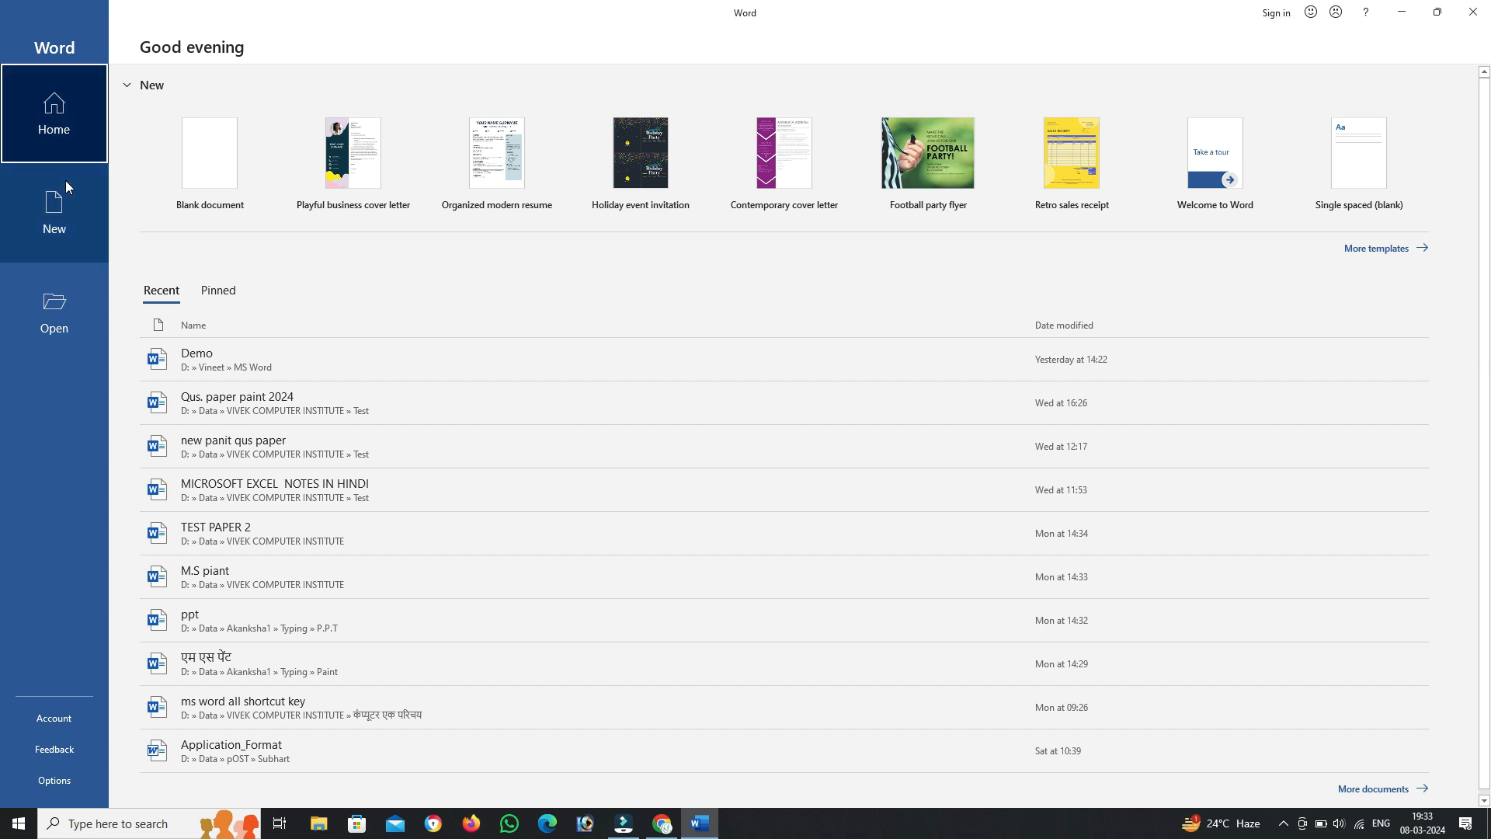
# Step: Show the New page, and look at the OneDrive and This PC locations for opening files
pyautogui.click(63, 244)
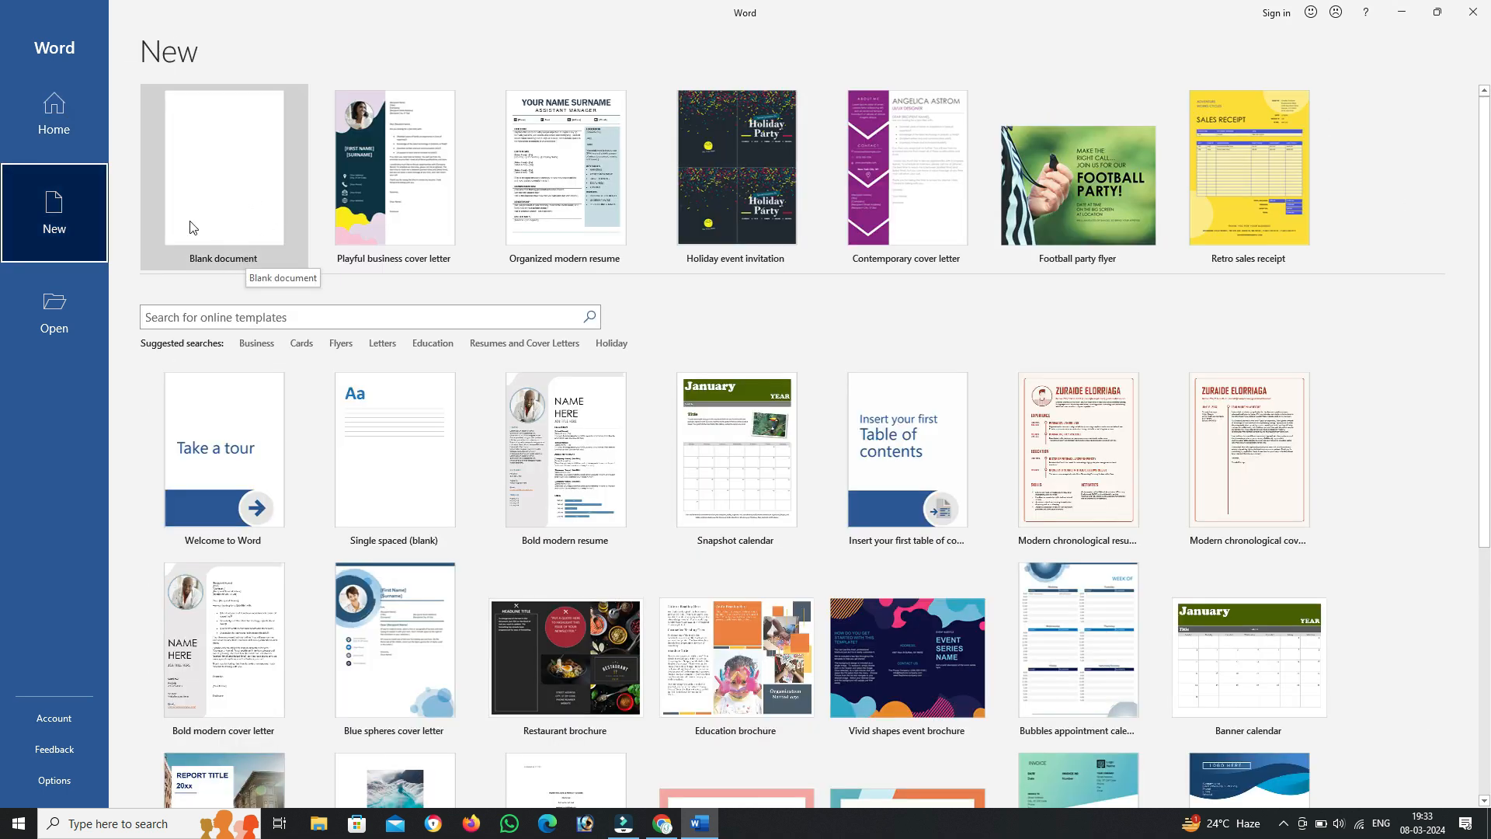
pyautogui.click(97, 317)
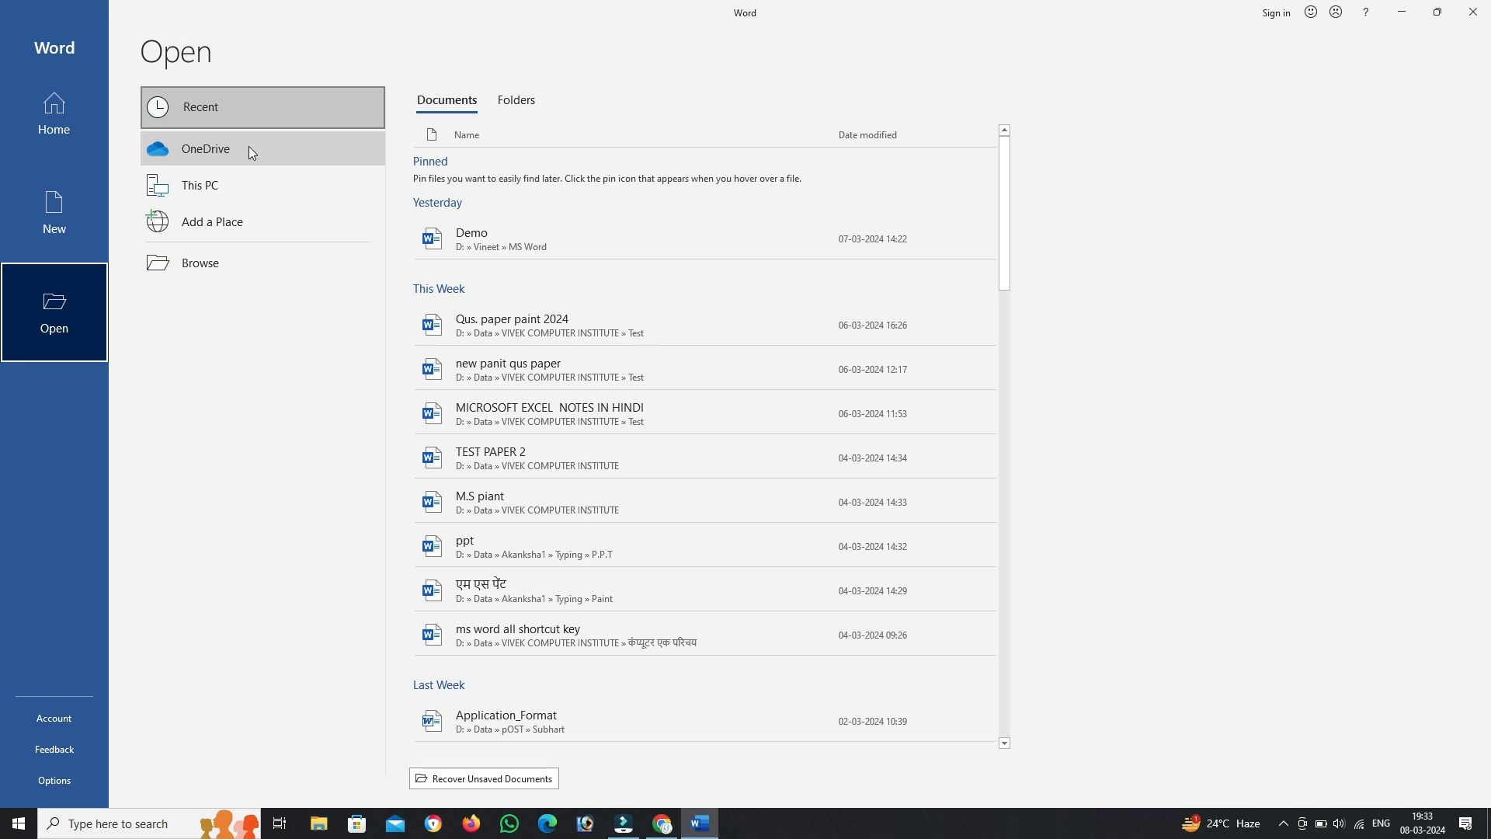
pyautogui.click(275, 151)
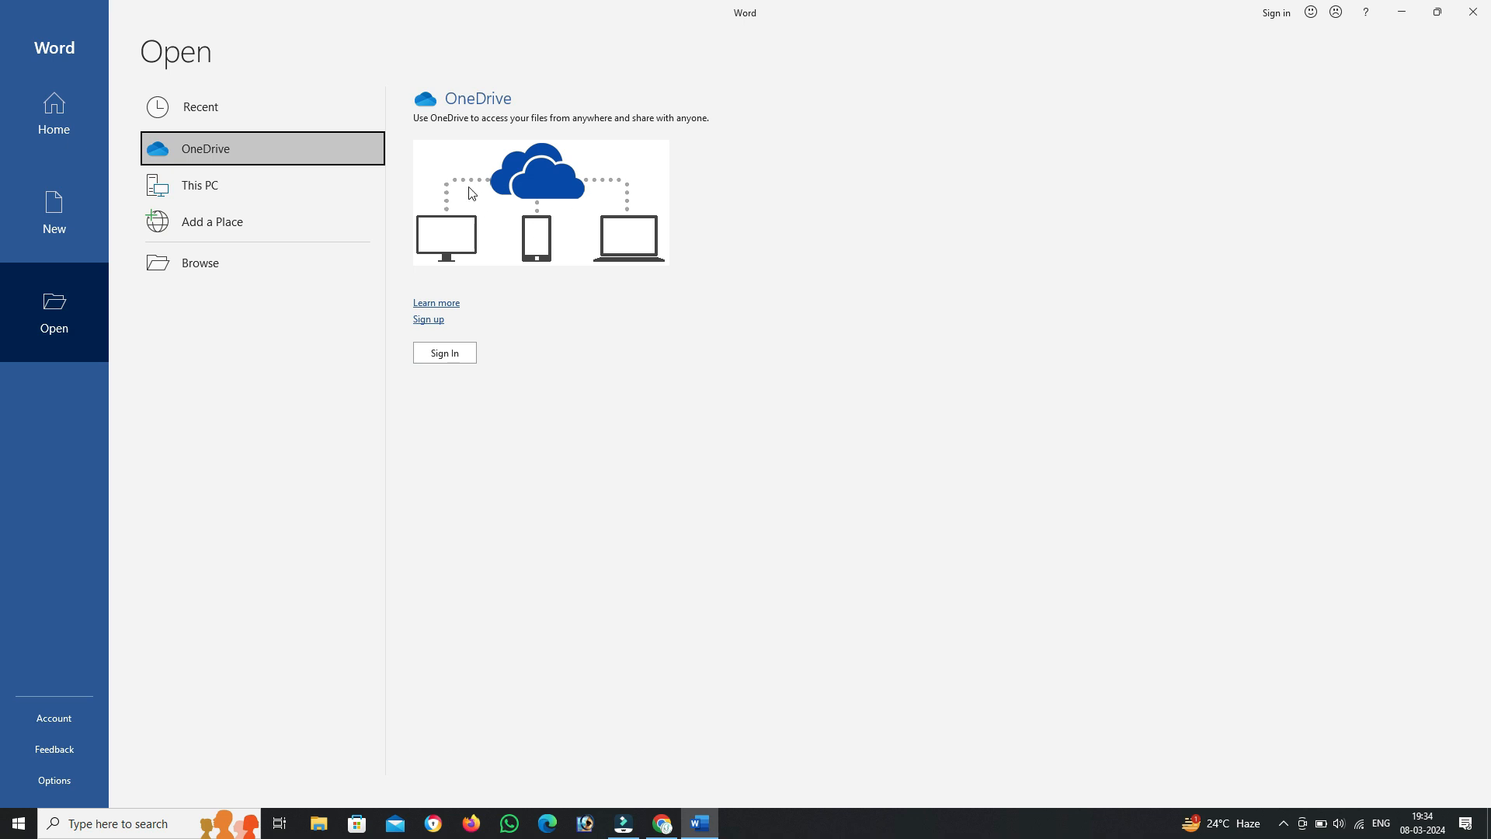
pyautogui.click(213, 195)
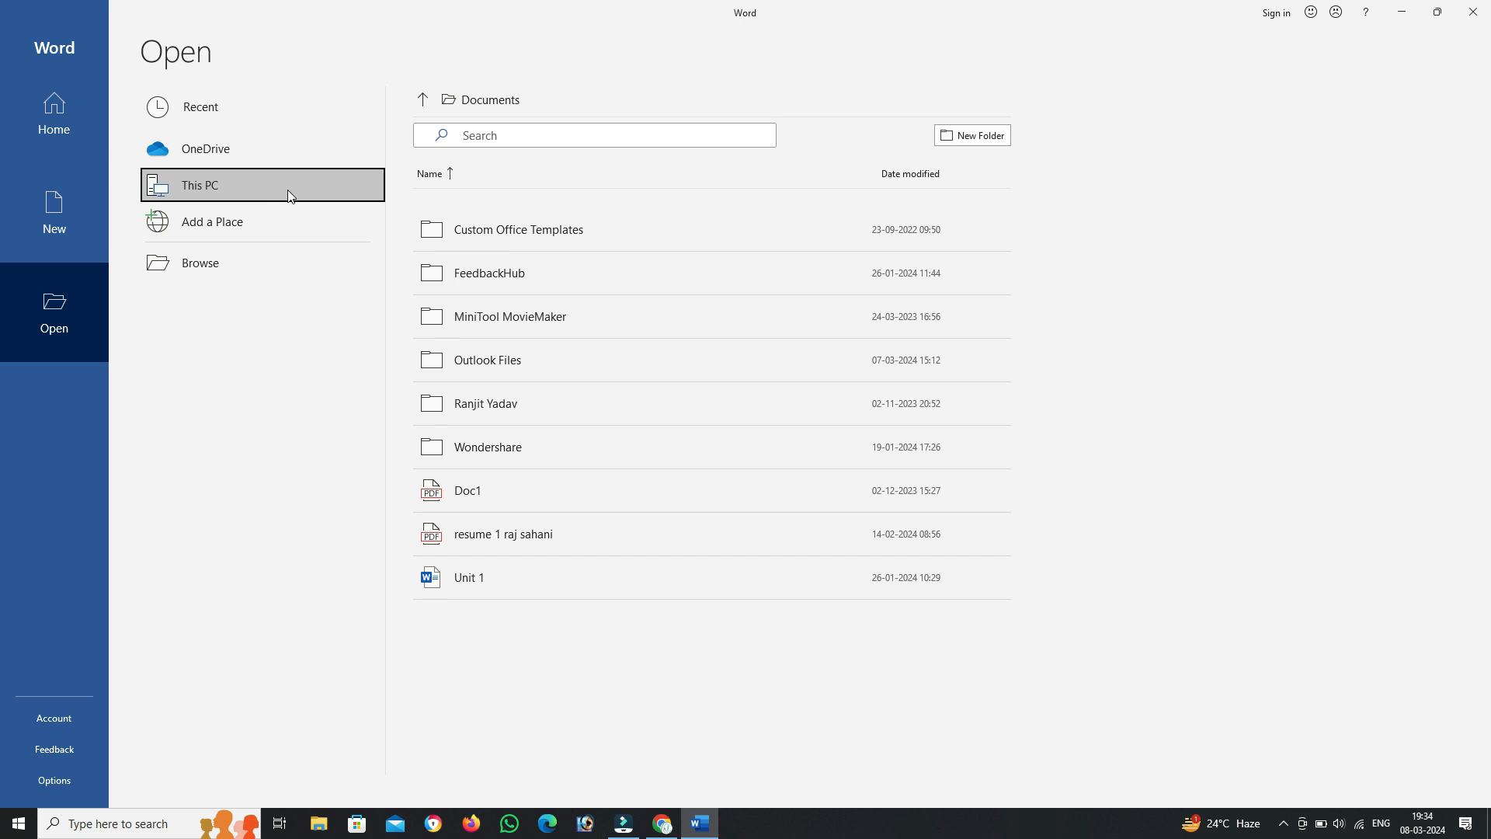
# Step: Browse Local Disk (D:) to the MS Word folder, open the Demo document and look through its pages
pyautogui.click(161, 264)
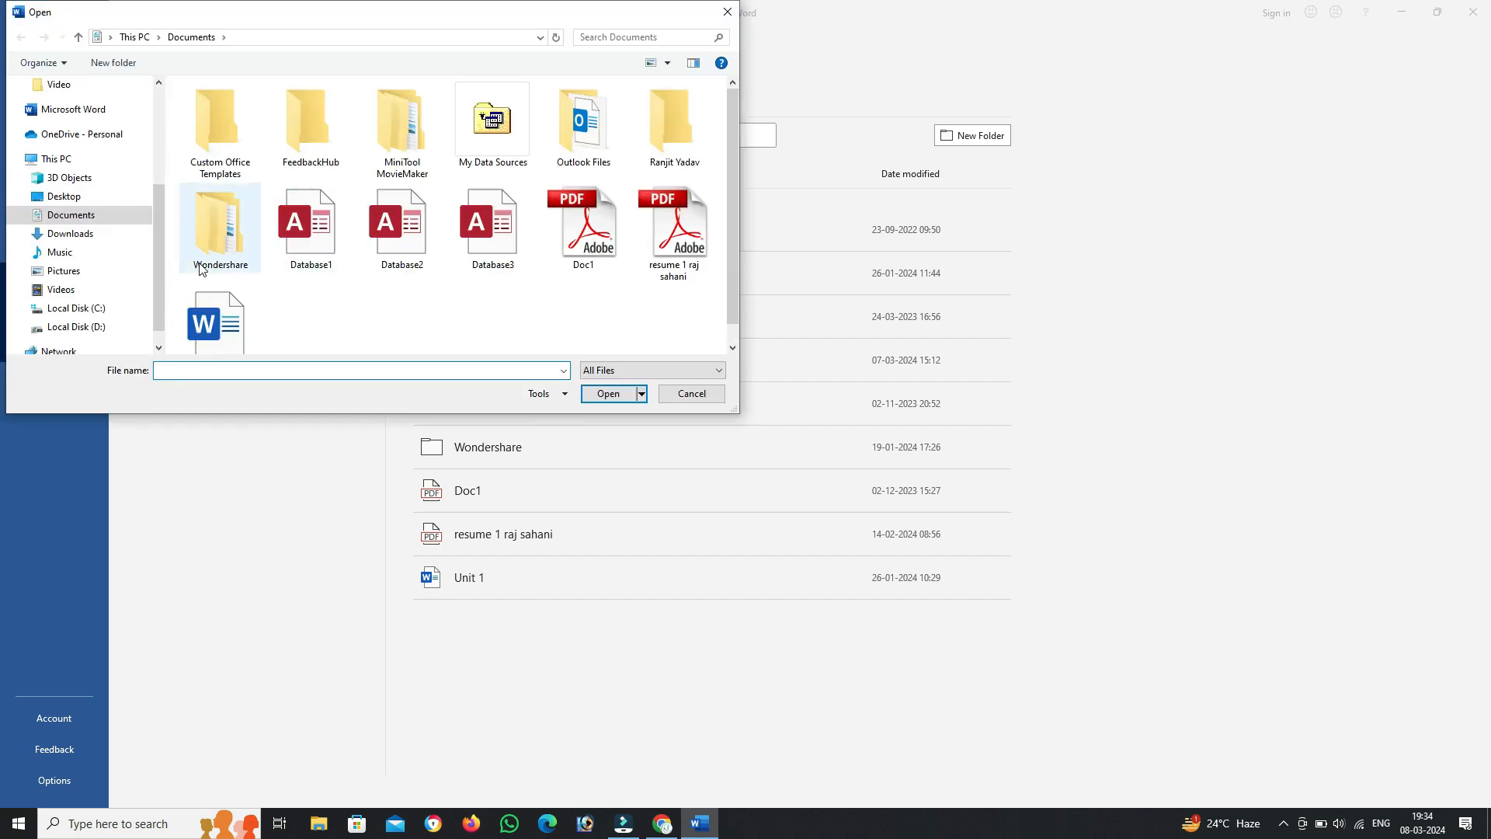
pyautogui.moveTo(154, 218); pyautogui.dragTo(151, 289)
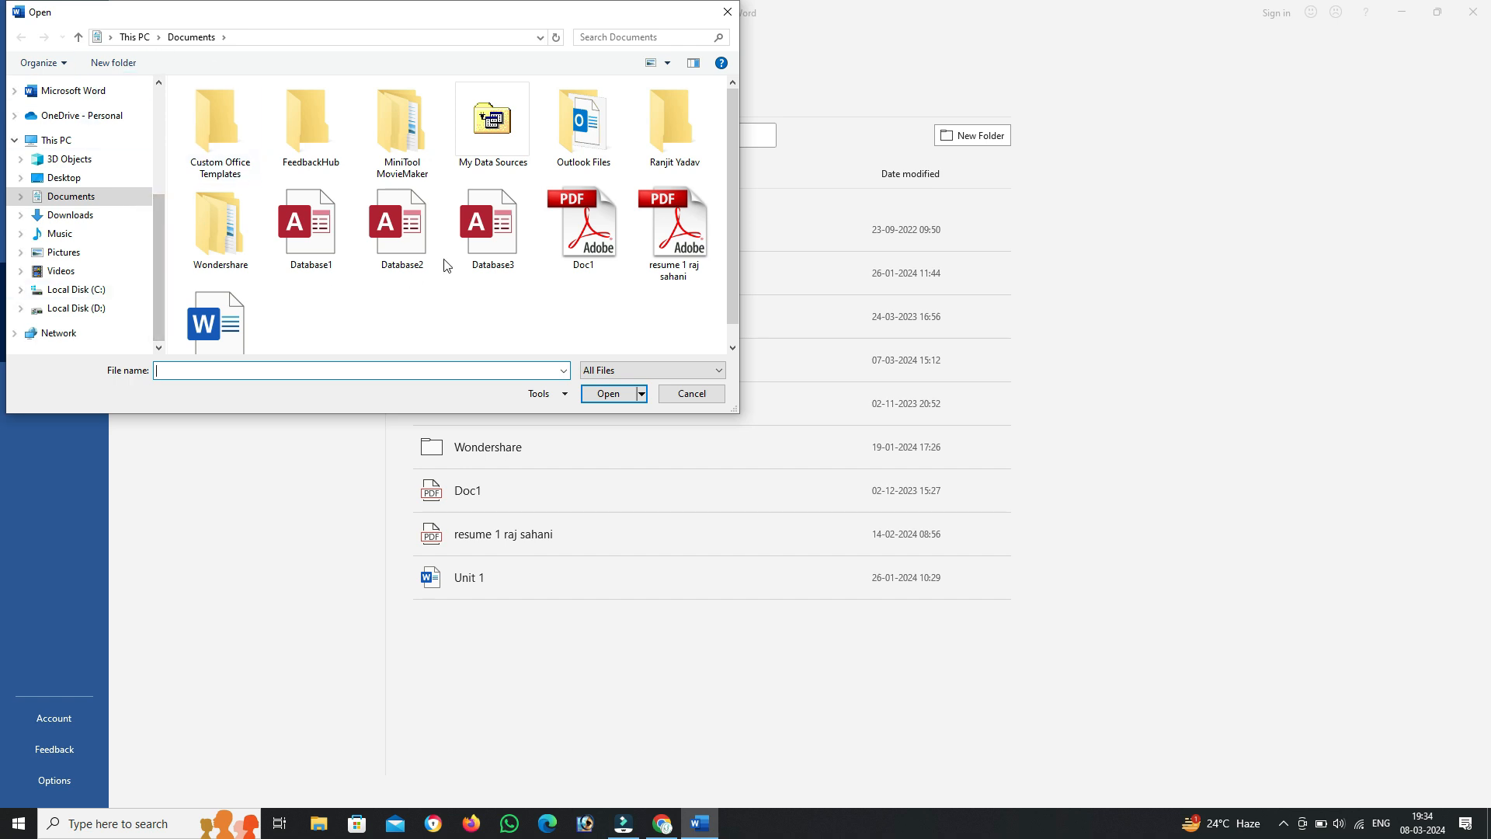
pyautogui.click(69, 309)
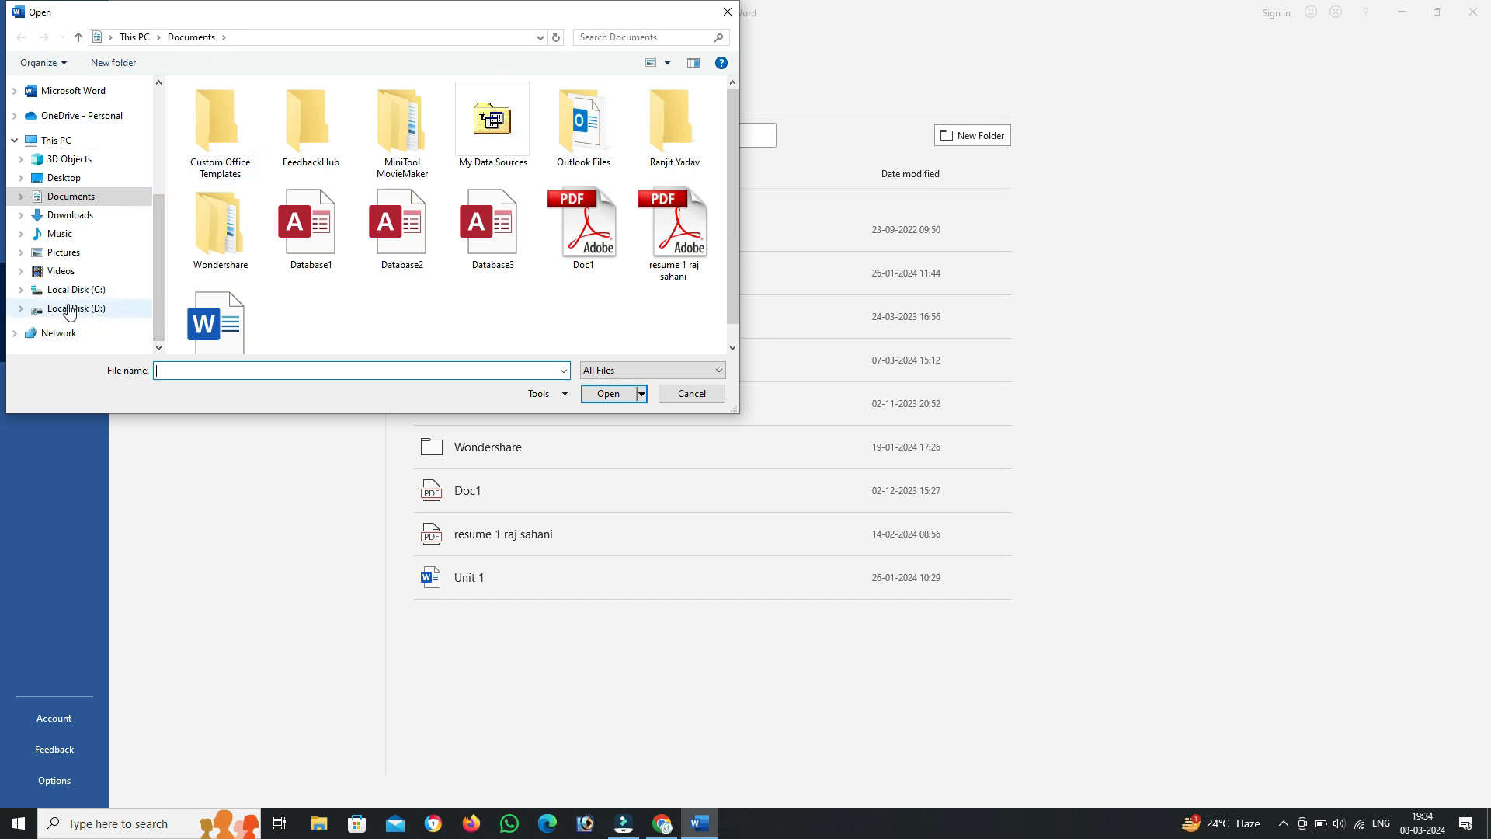
pyautogui.doubleClick(314, 143)
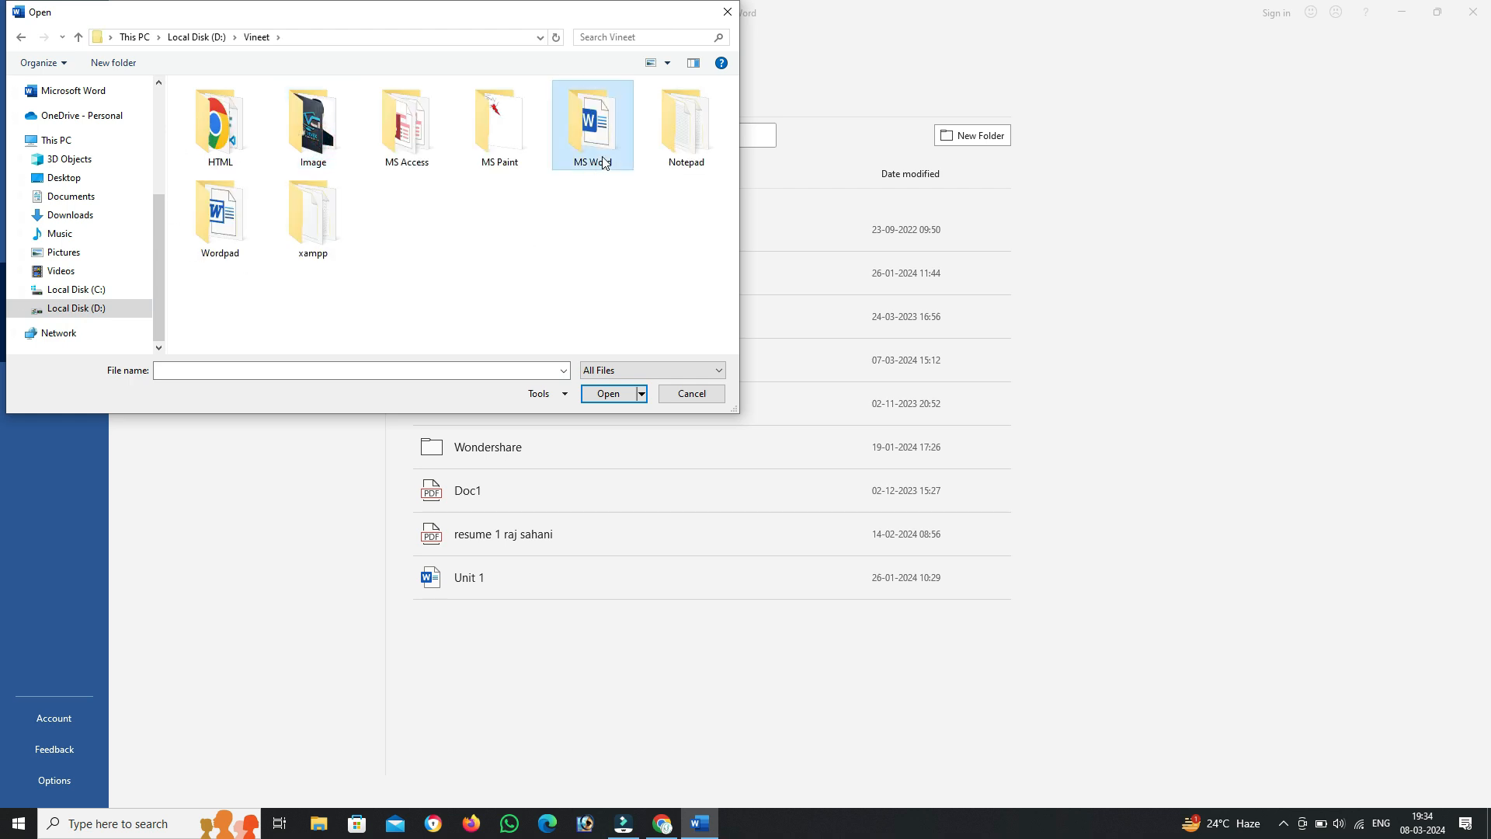
pyautogui.doubleClick(592, 128)
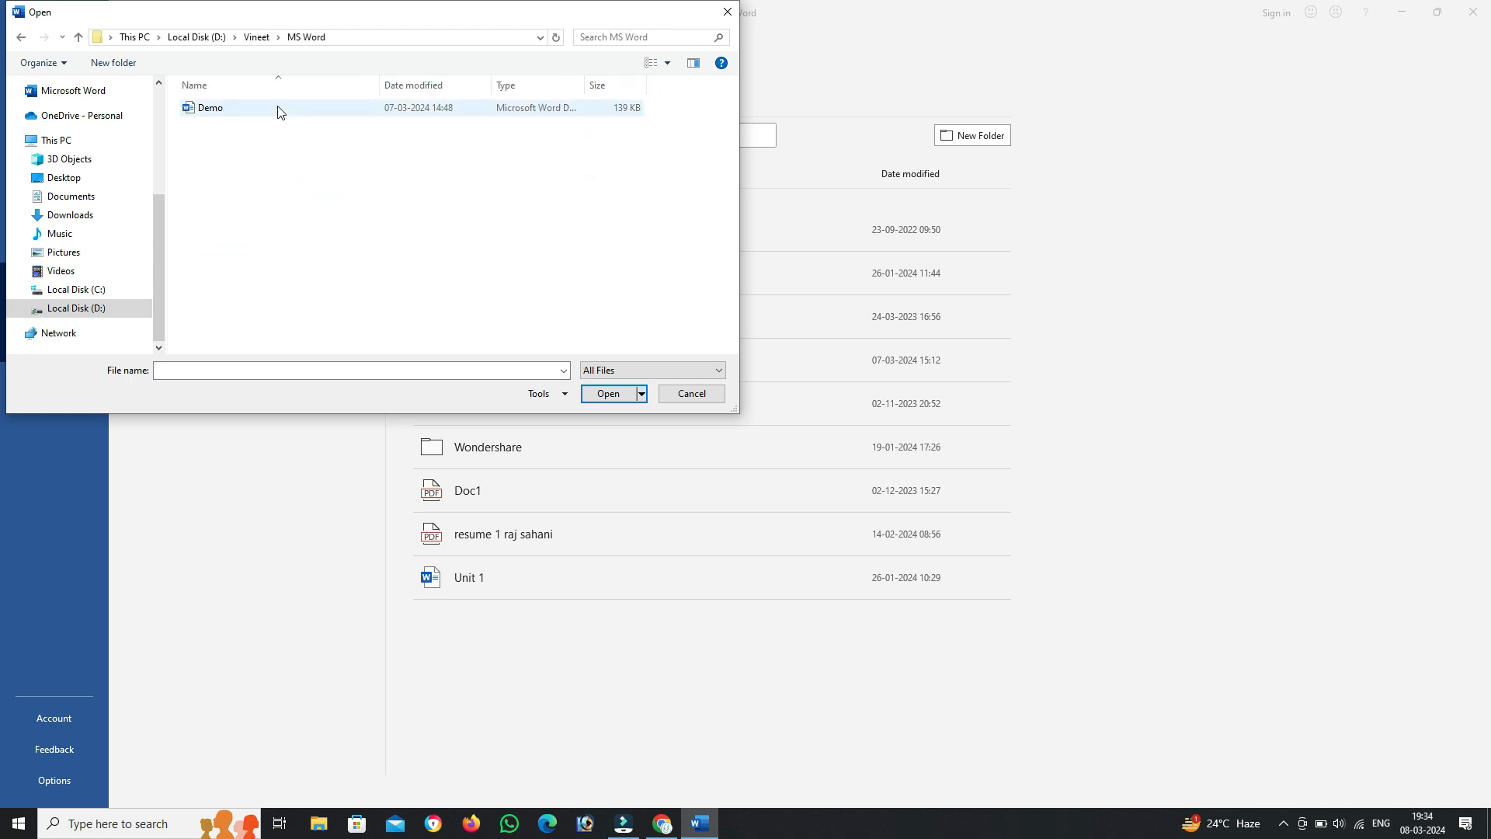
pyautogui.doubleClick(278, 107)
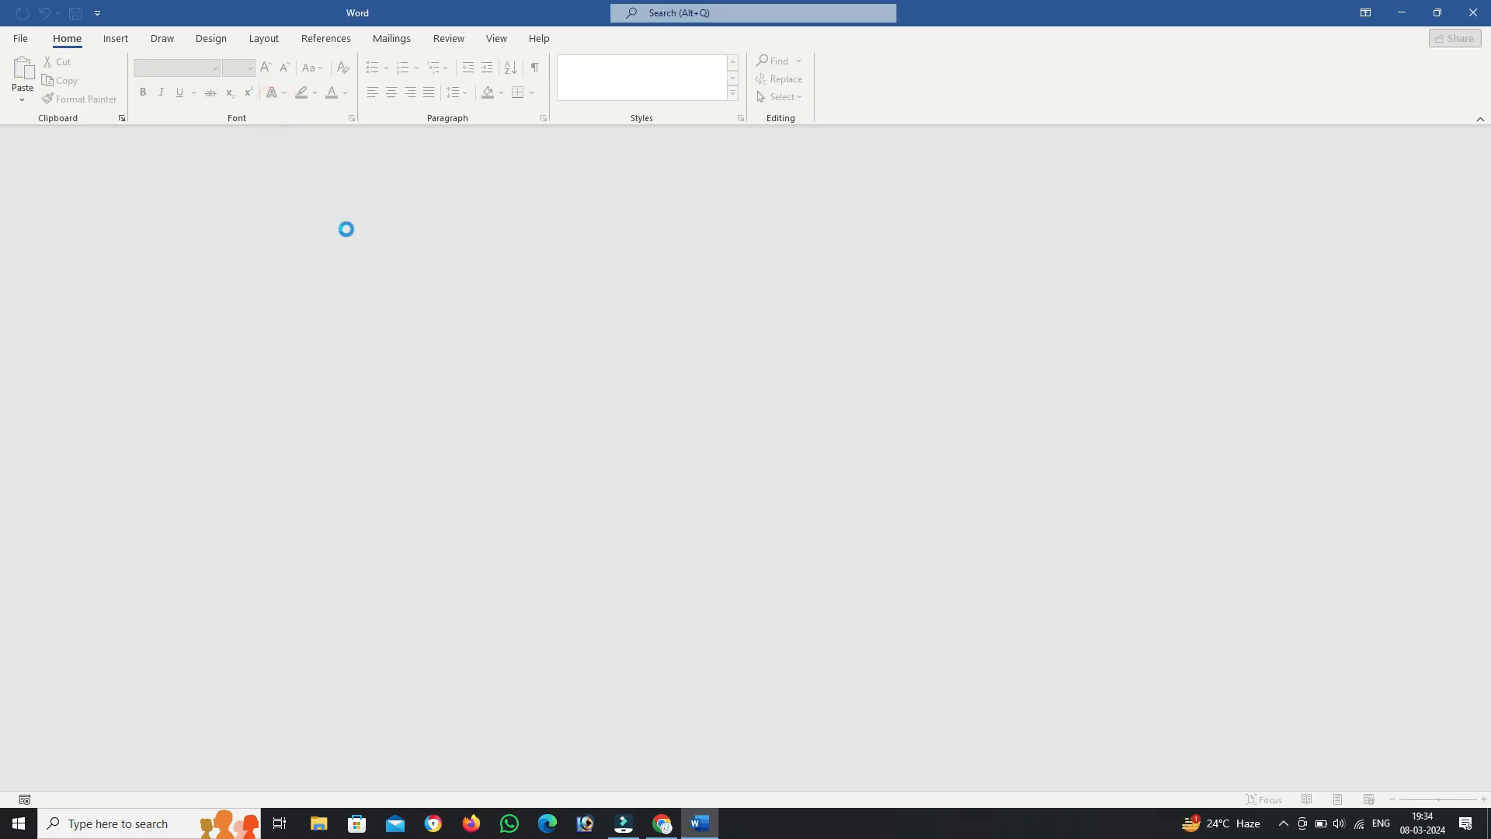
pyautogui.scroll(-20, 676, 273)
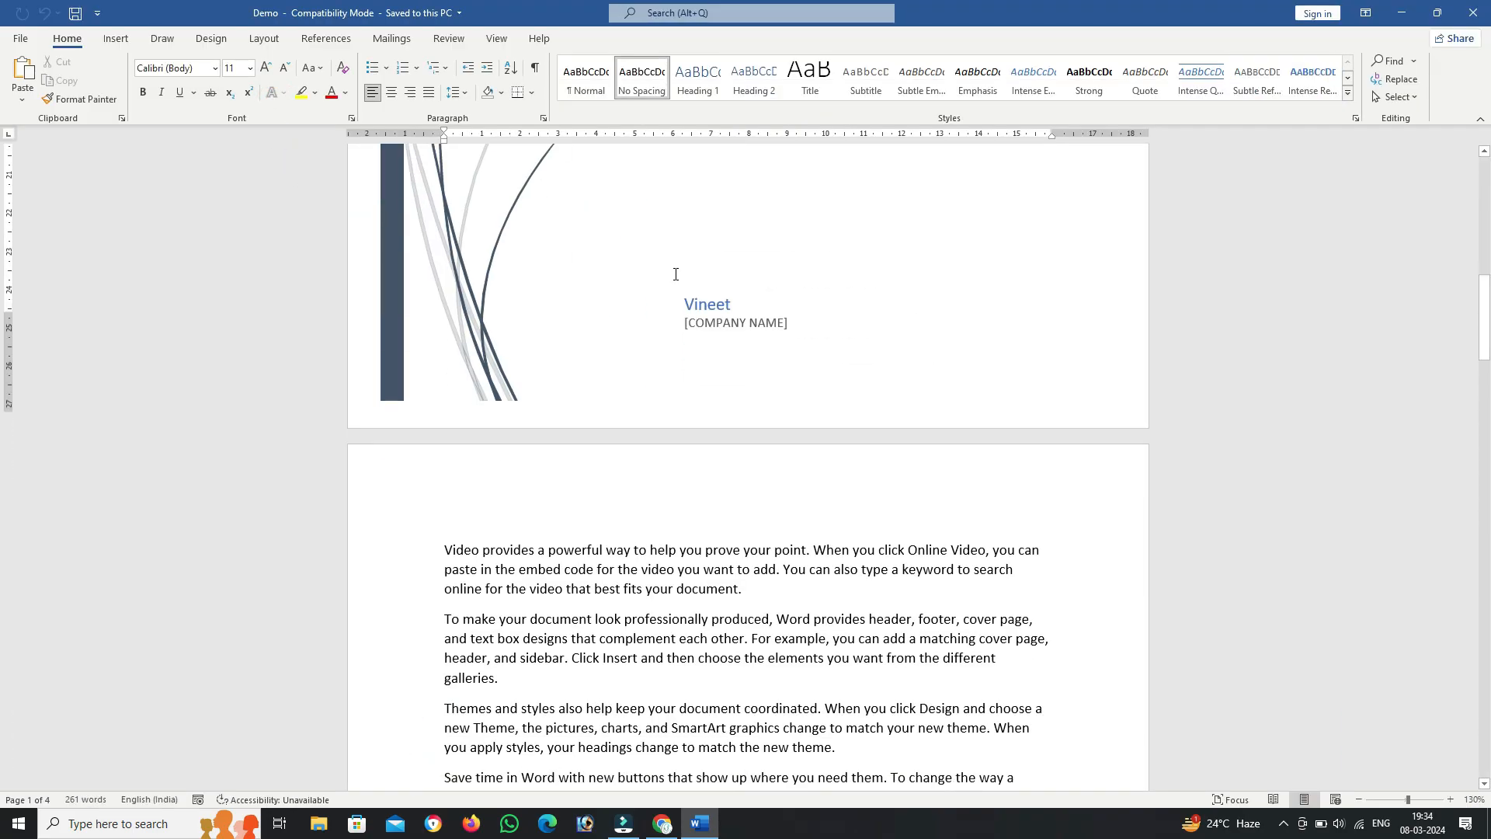
# Step: Close the Demo document and launch Word again from the list of installed apps
pyautogui.click(1473, 12)
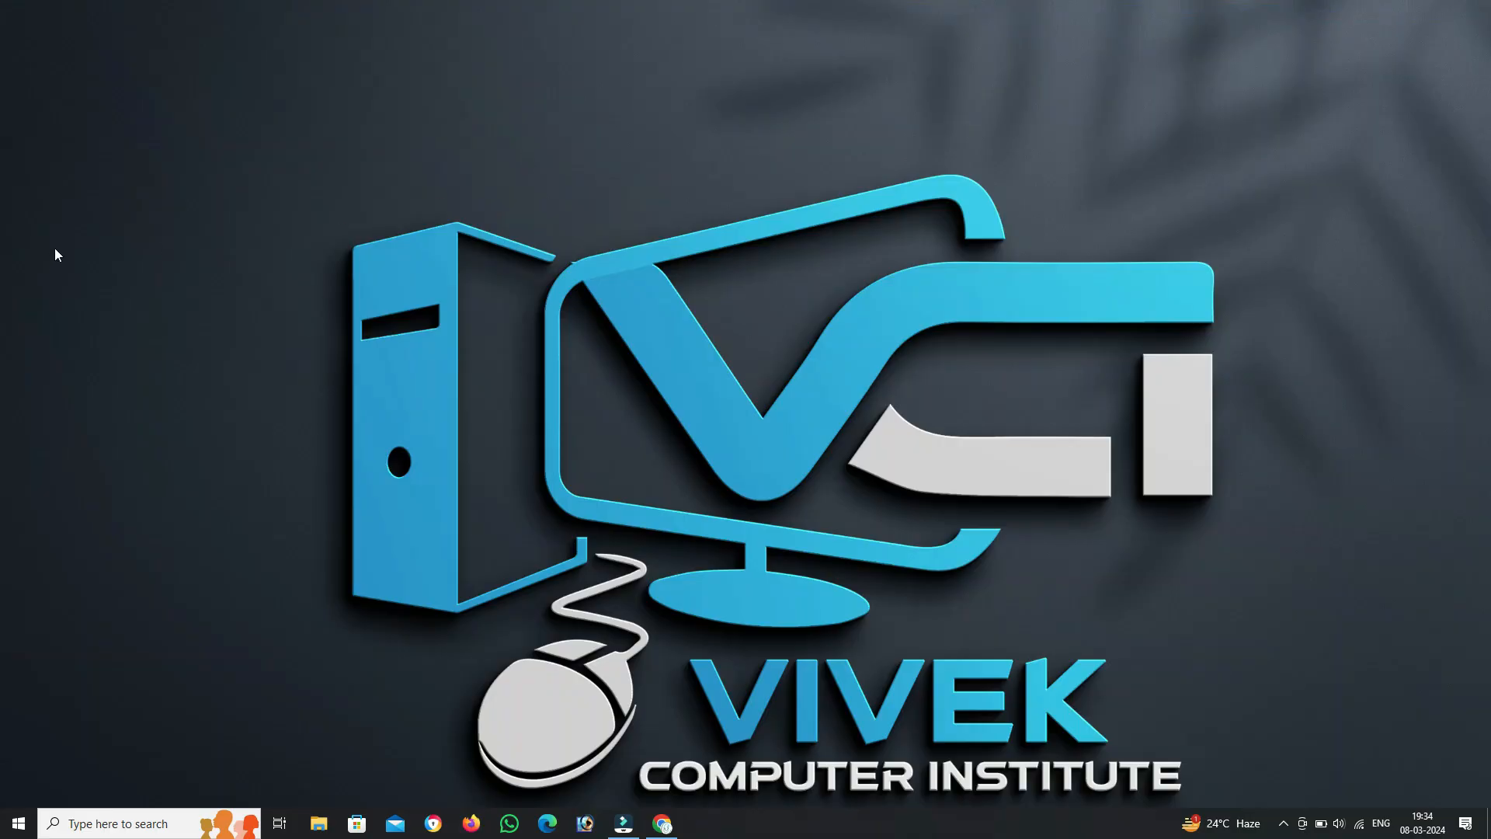
pyautogui.click(18, 823)
pyautogui.scroll(-15, 92, 565)
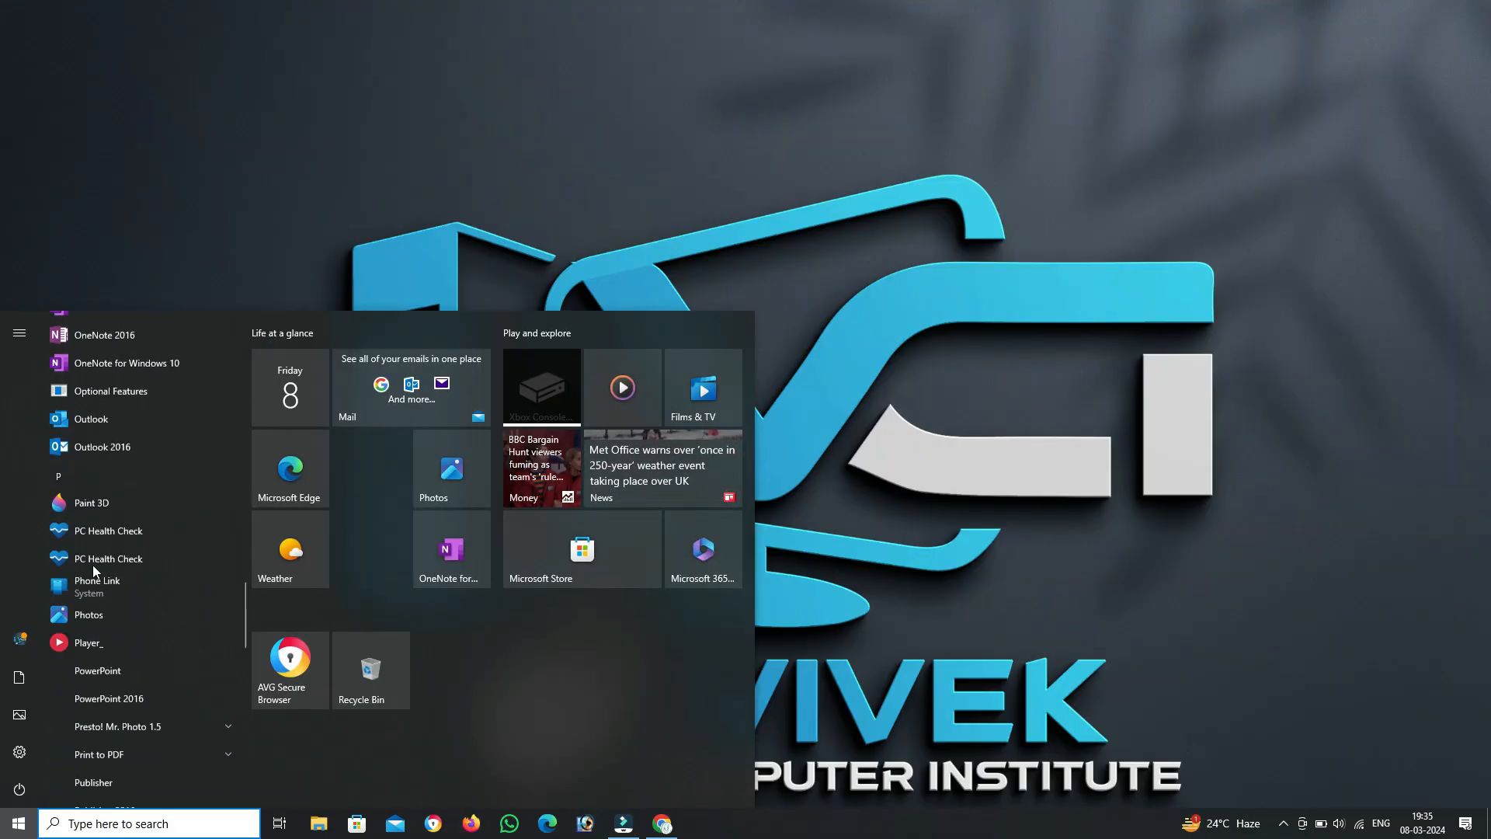
pyautogui.click(124, 645)
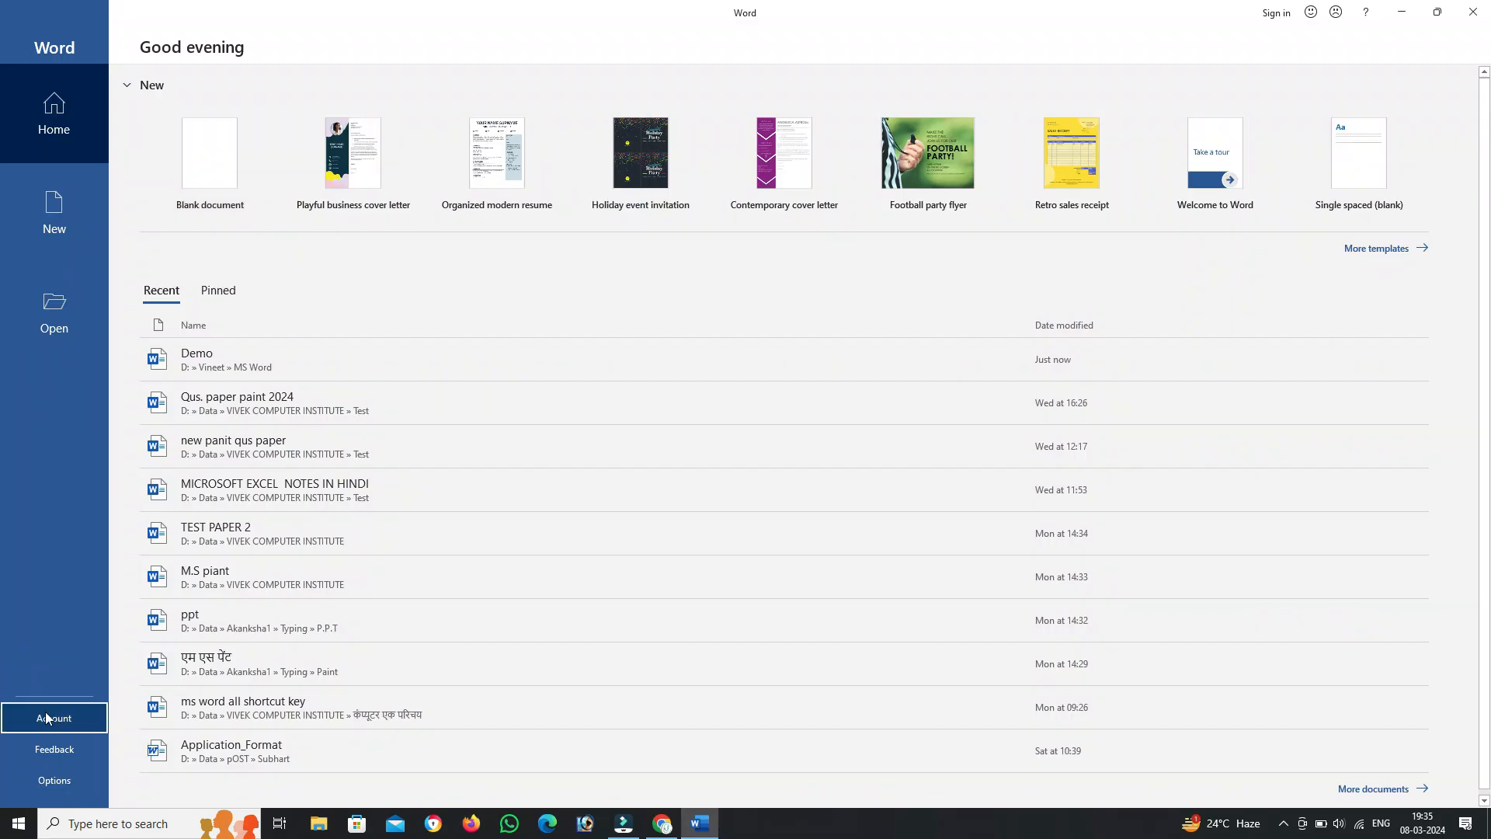
# Step: Look at the Account and Feedback pages and the General settings in Word Options, and close the options unchanged
pyautogui.click(46, 718)
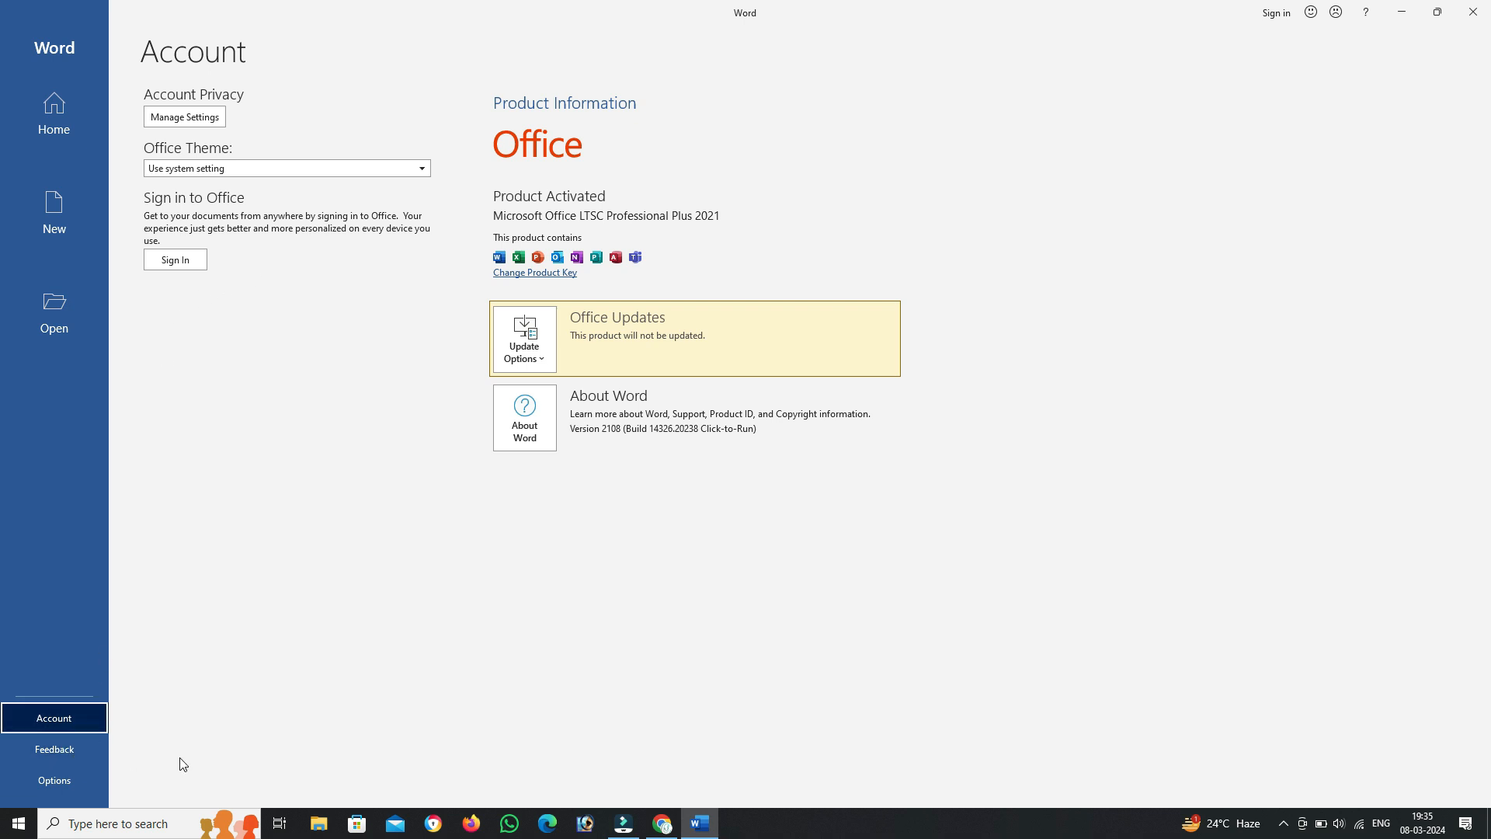
pyautogui.click(54, 754)
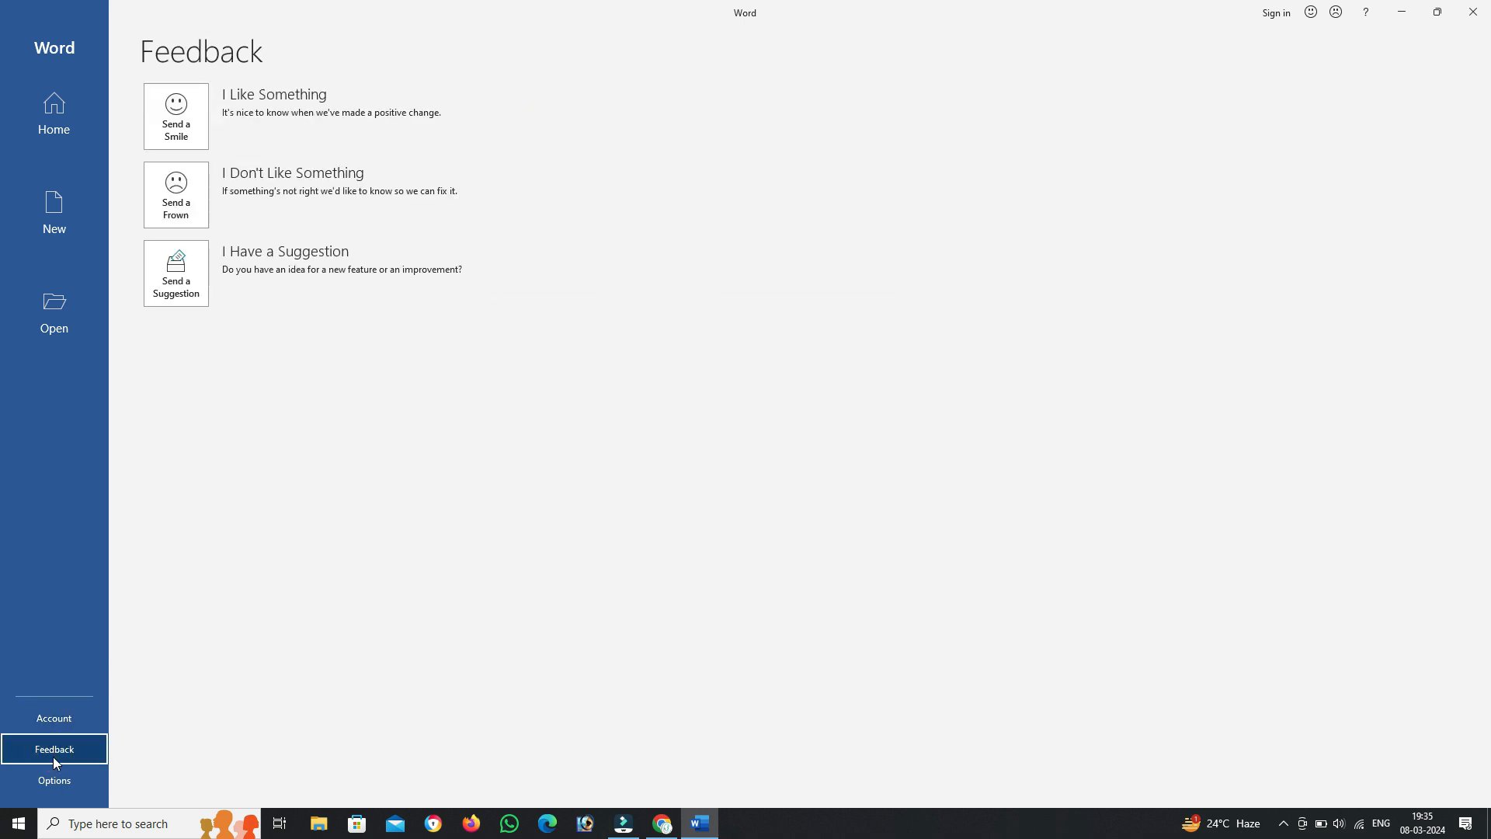
pyautogui.click(58, 785)
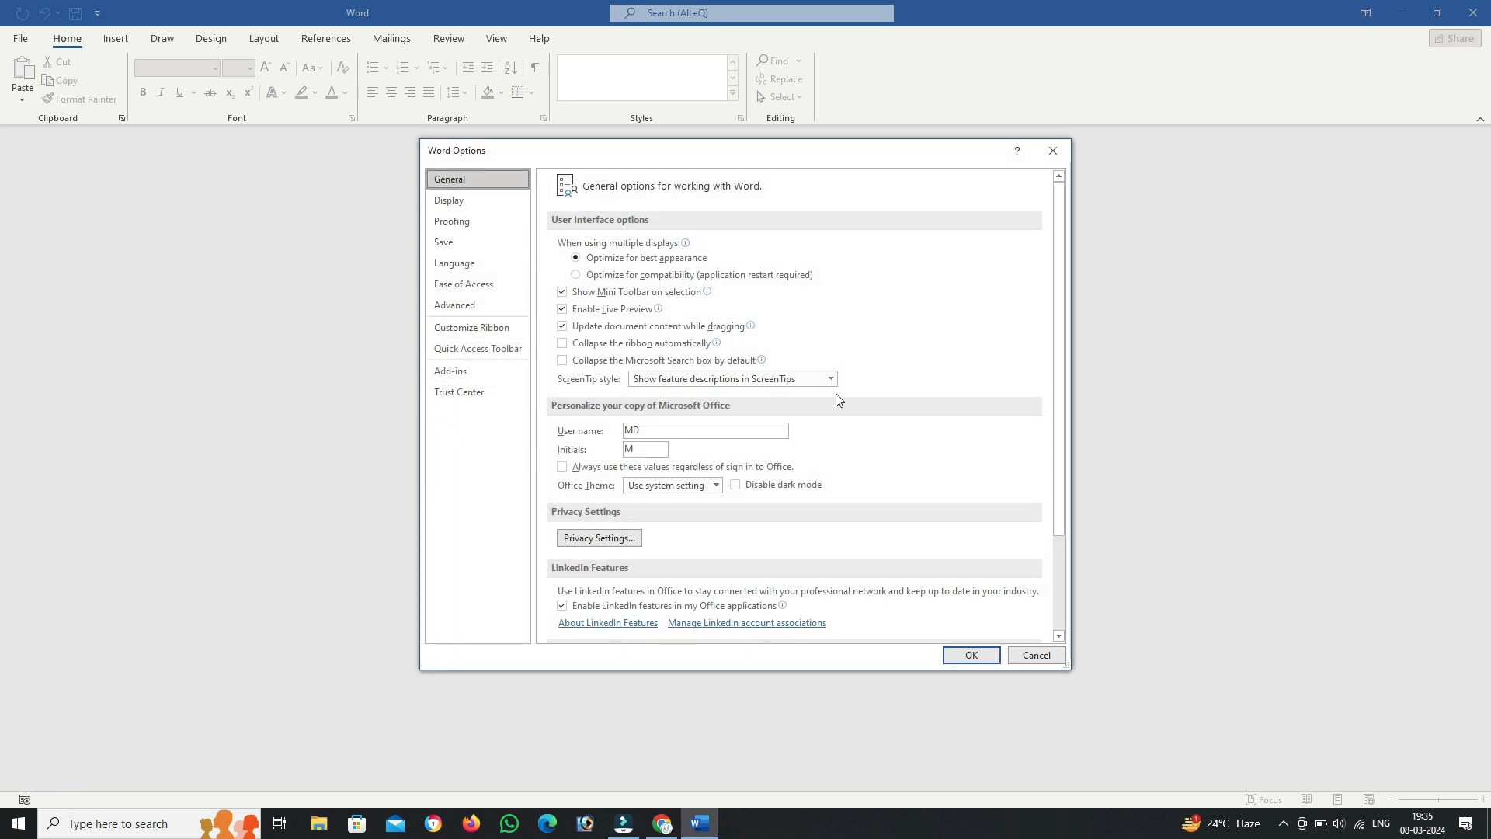
pyautogui.scroll(-3, 838, 398)
pyautogui.scroll(4, 761, 334)
pyautogui.click(1052, 151)
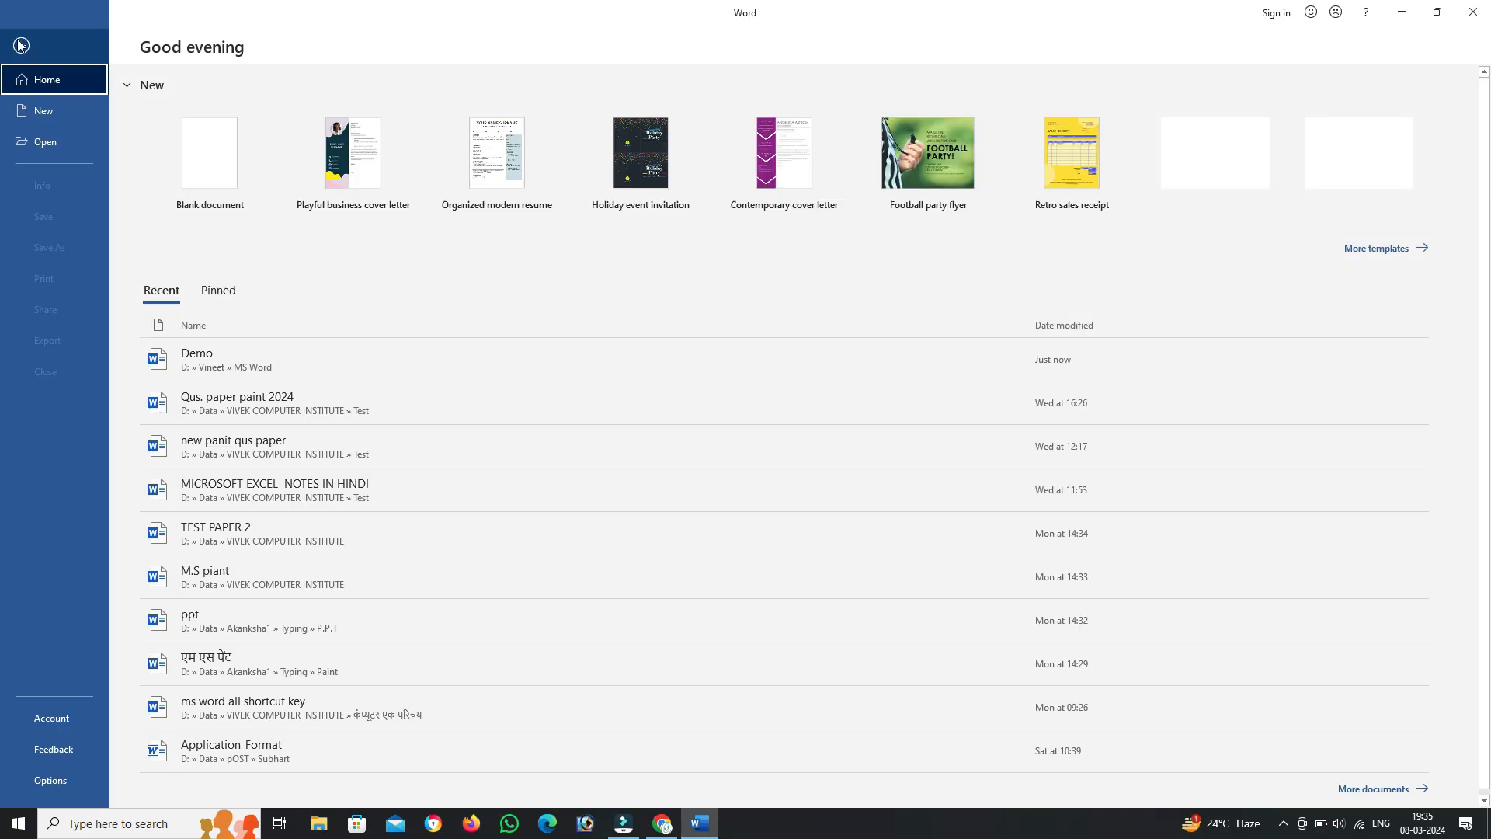
# Step: Create a blank document, close it, and relaunch Word from the installed apps to create another blank document
pyautogui.click(235, 181)
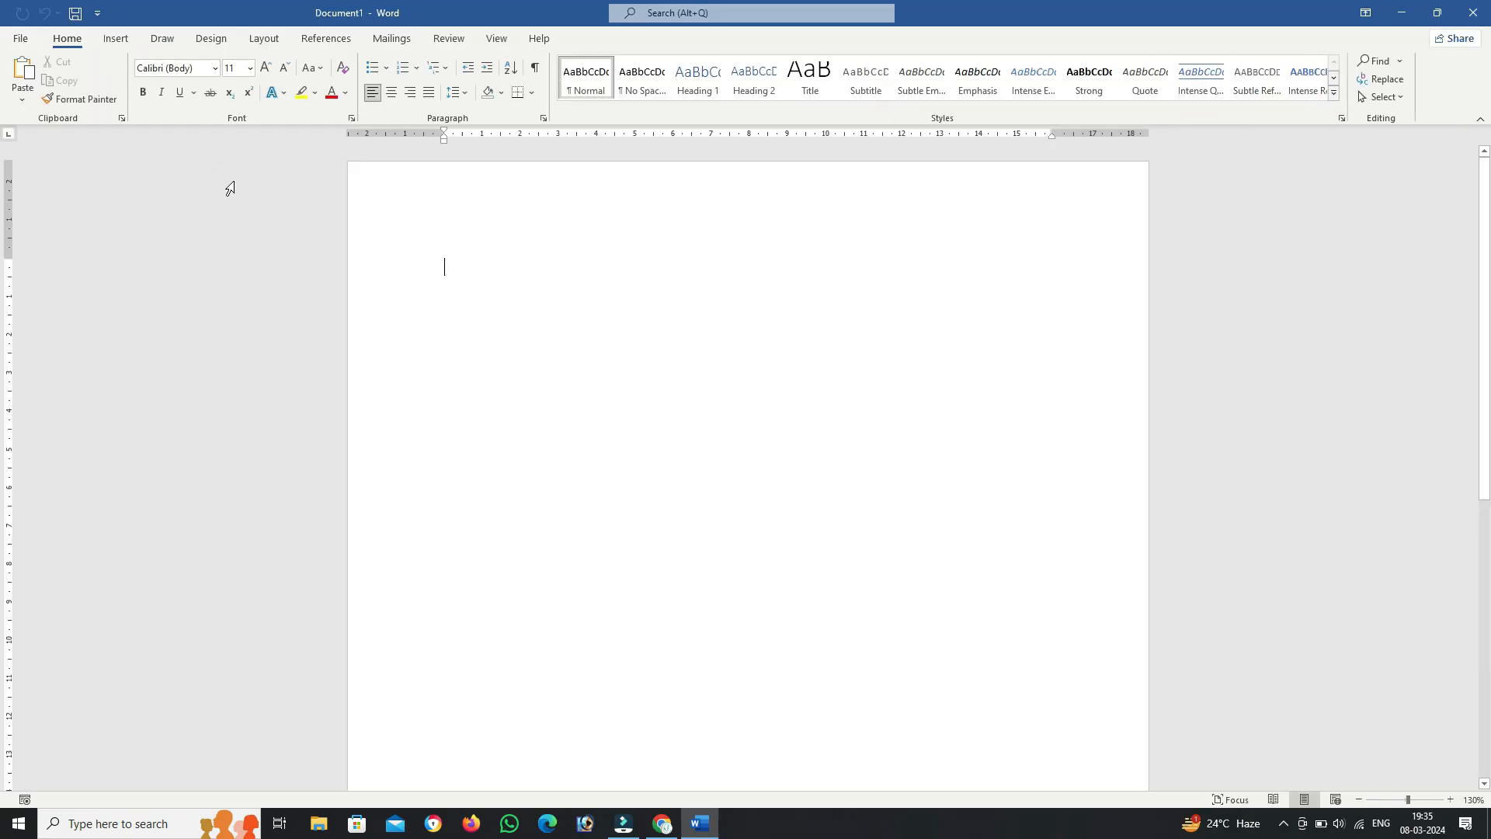
pyautogui.click(1474, 12)
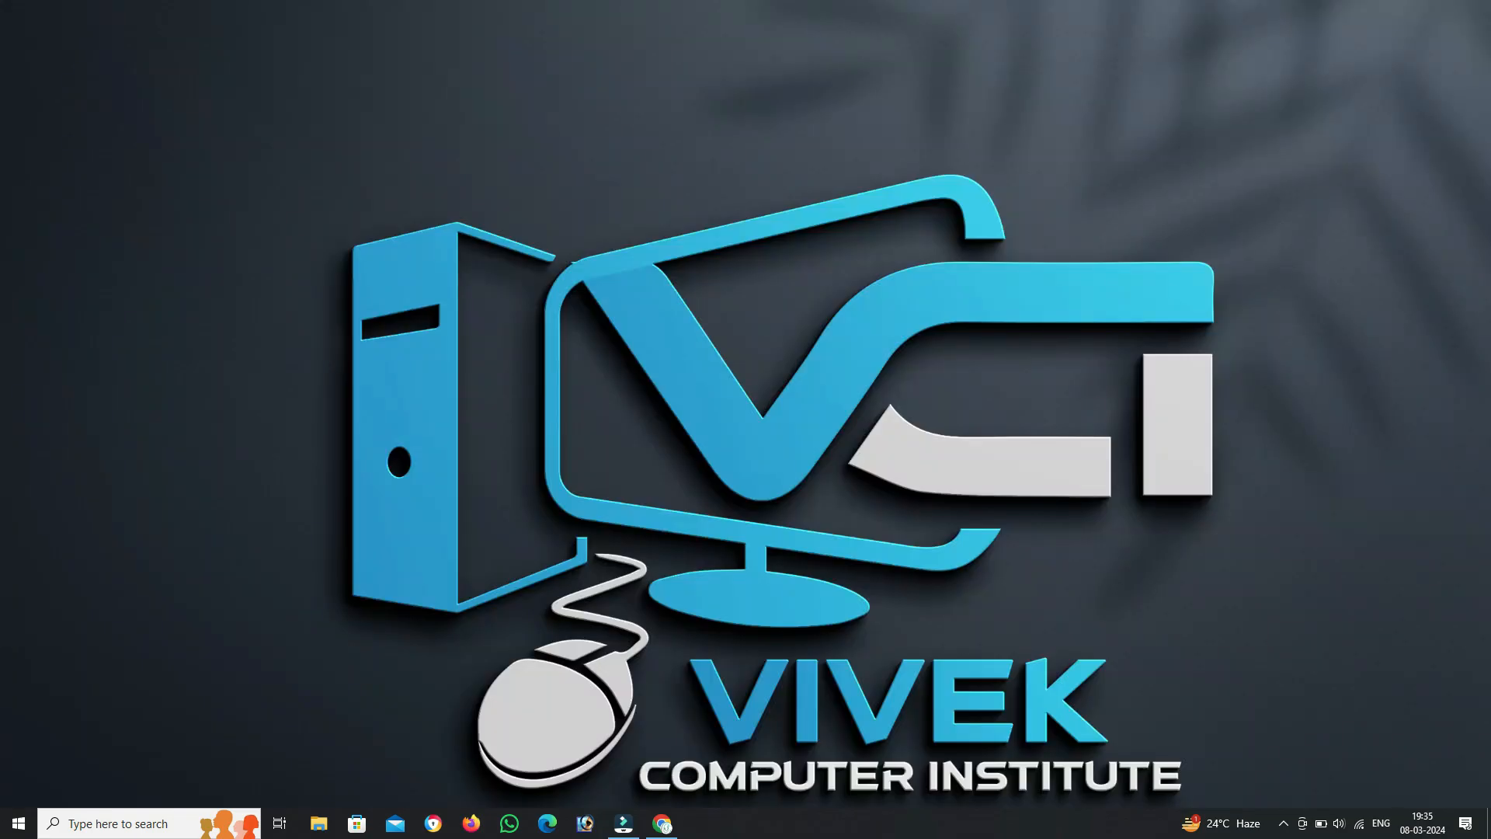
pyautogui.click(19, 823)
pyautogui.scroll(-15, 129, 464)
pyautogui.scroll(-10, 93, 555)
pyautogui.click(98, 645)
pyautogui.click(183, 146)
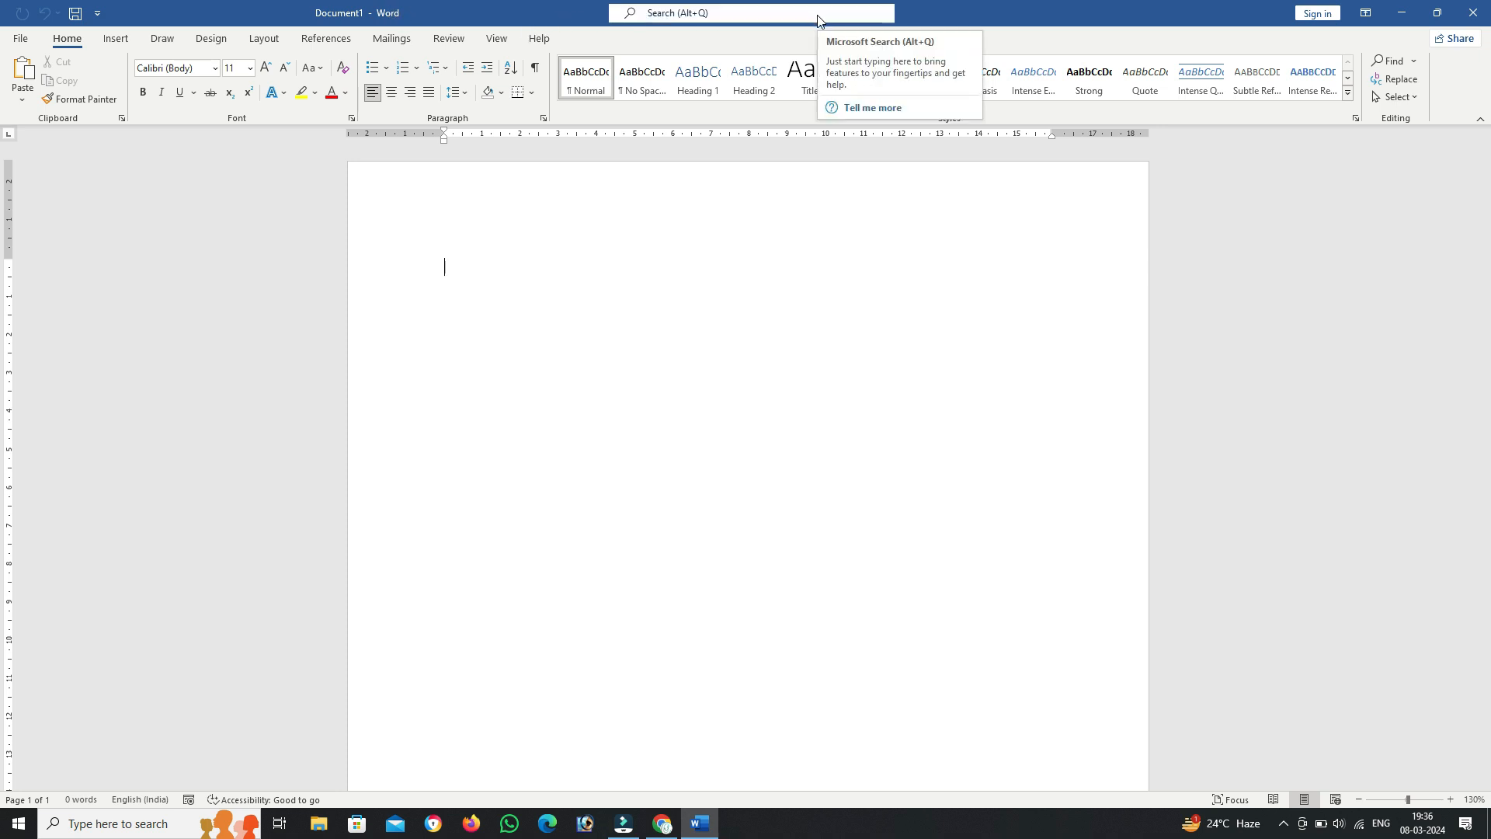
# Step: Search the commands for "save", run the Save action from the results, and return to the document without saving
pyautogui.click(778, 16)
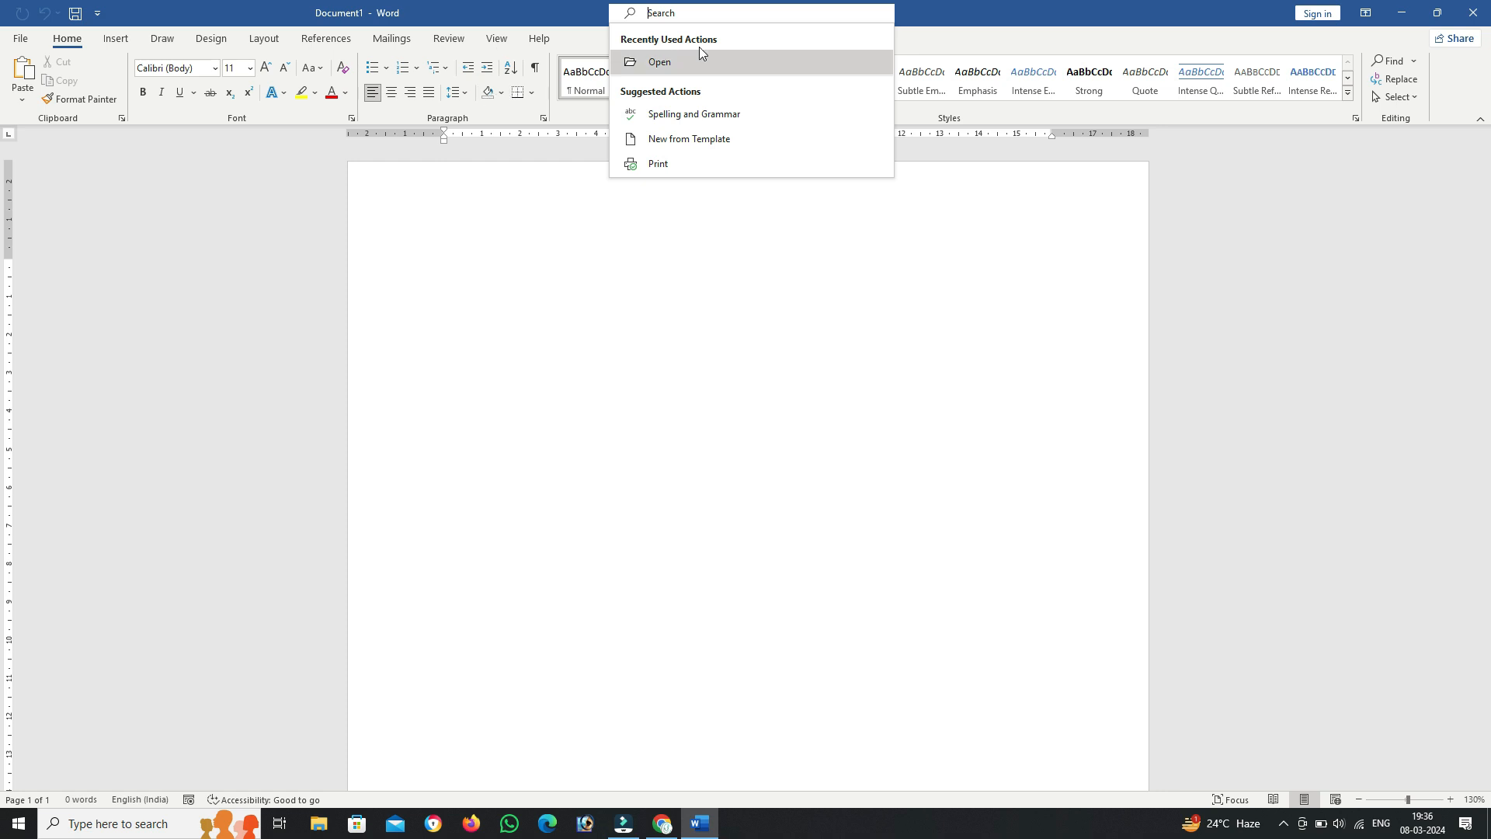
pyautogui.write('sav')
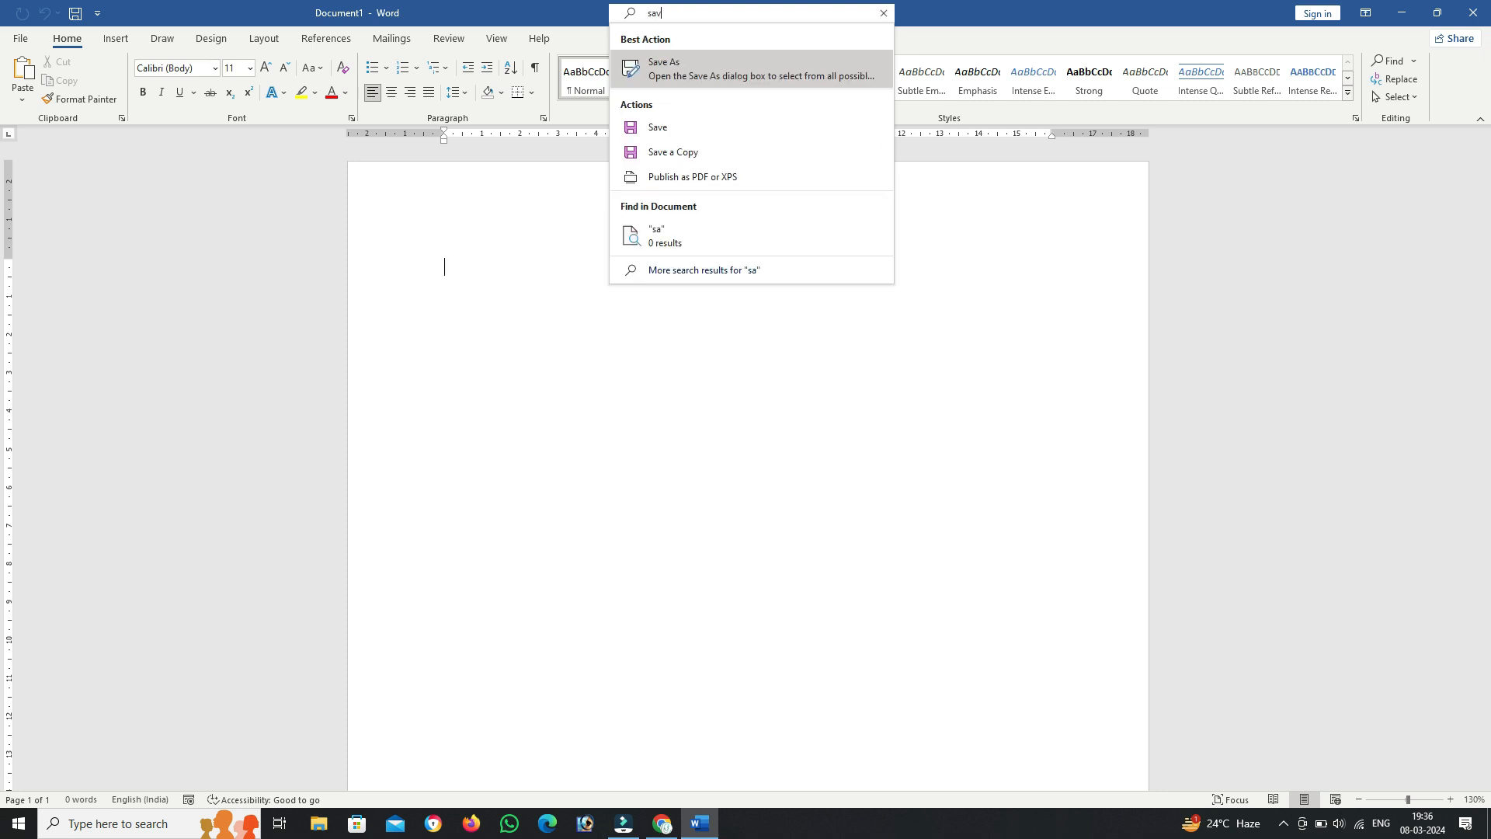
pyautogui.write('e')
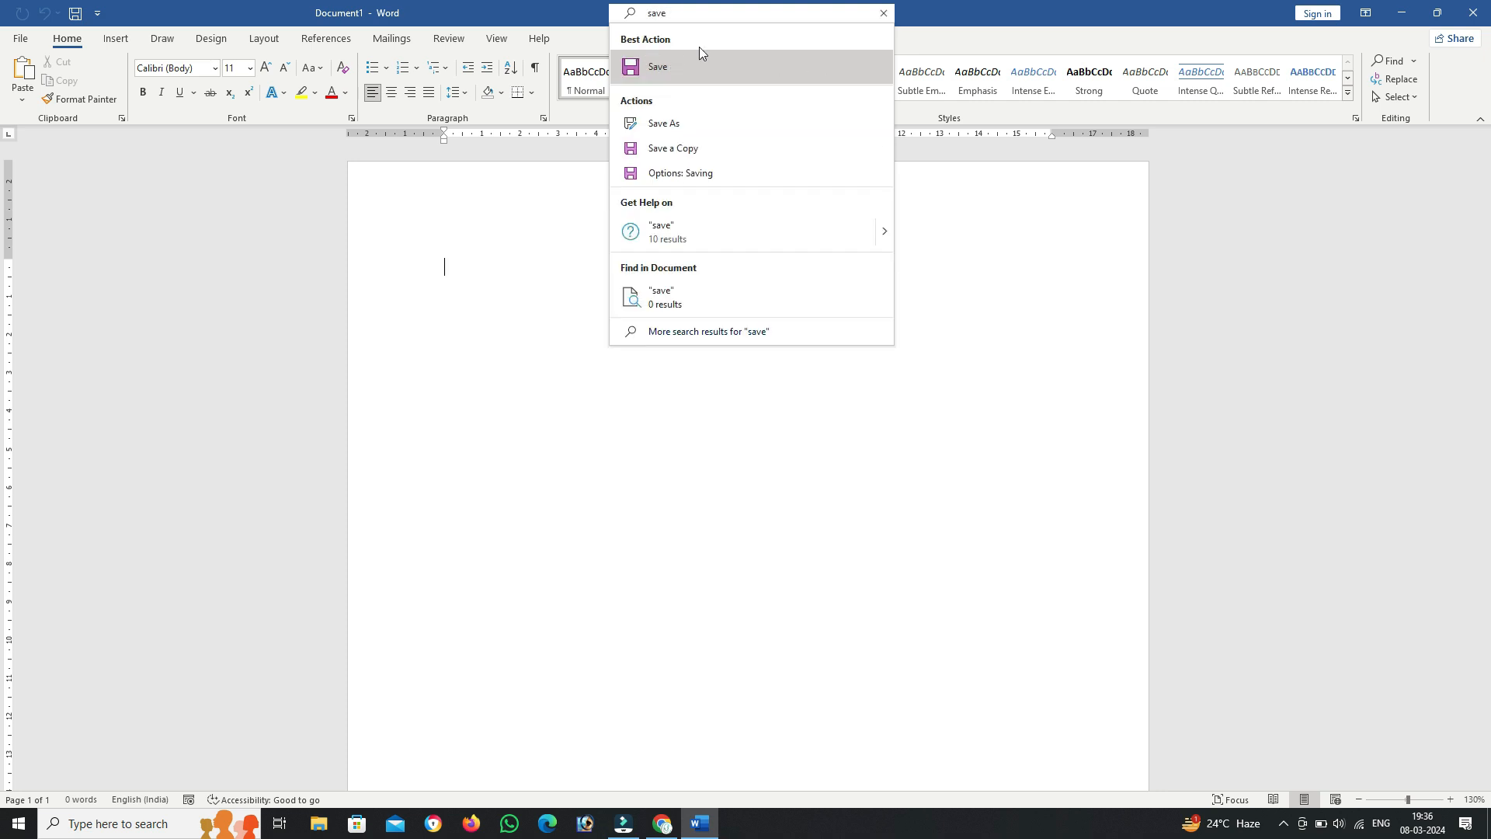
pyautogui.click(715, 70)
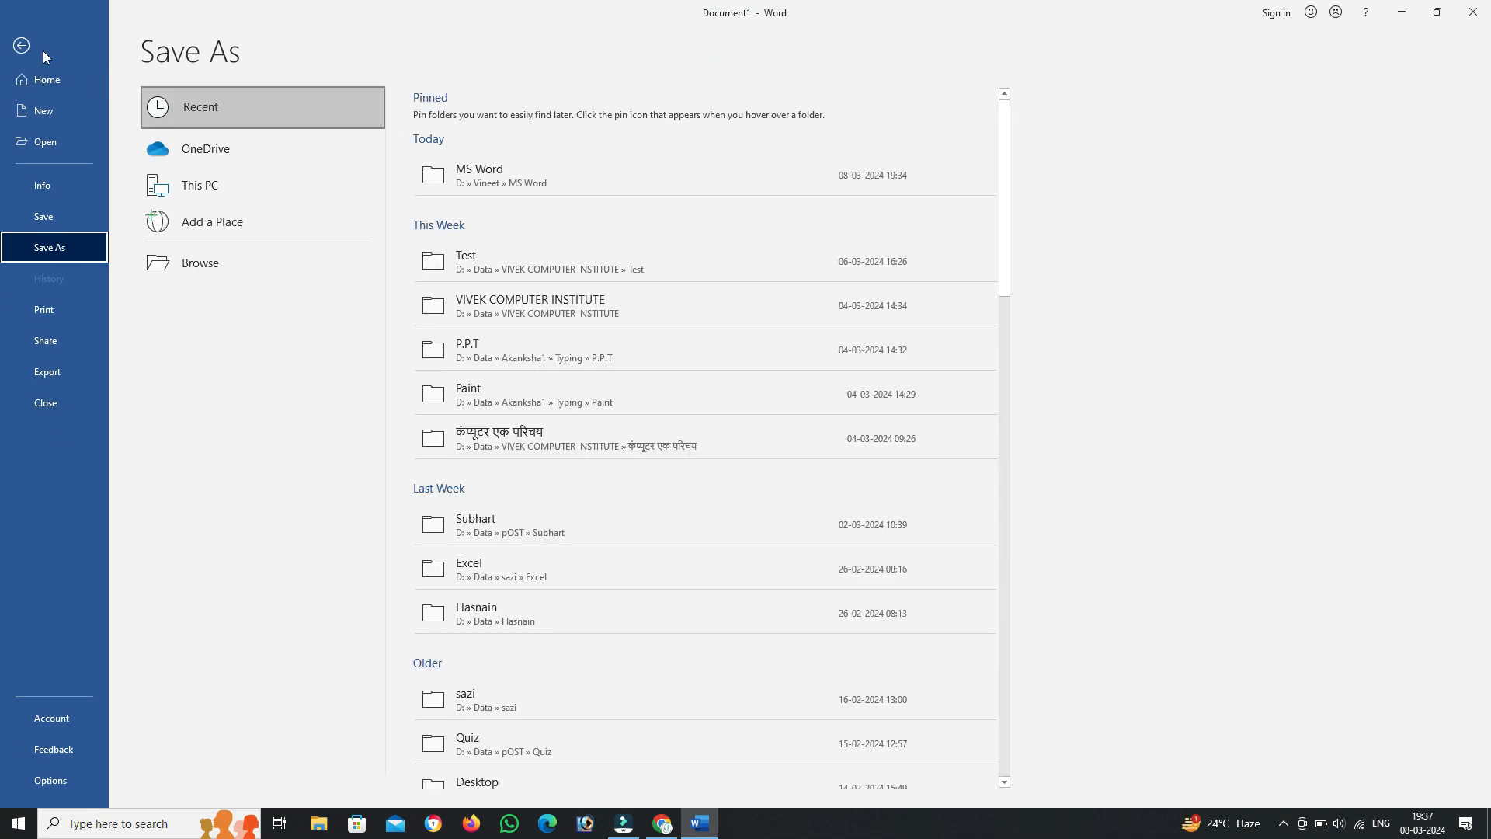
pyautogui.click(21, 45)
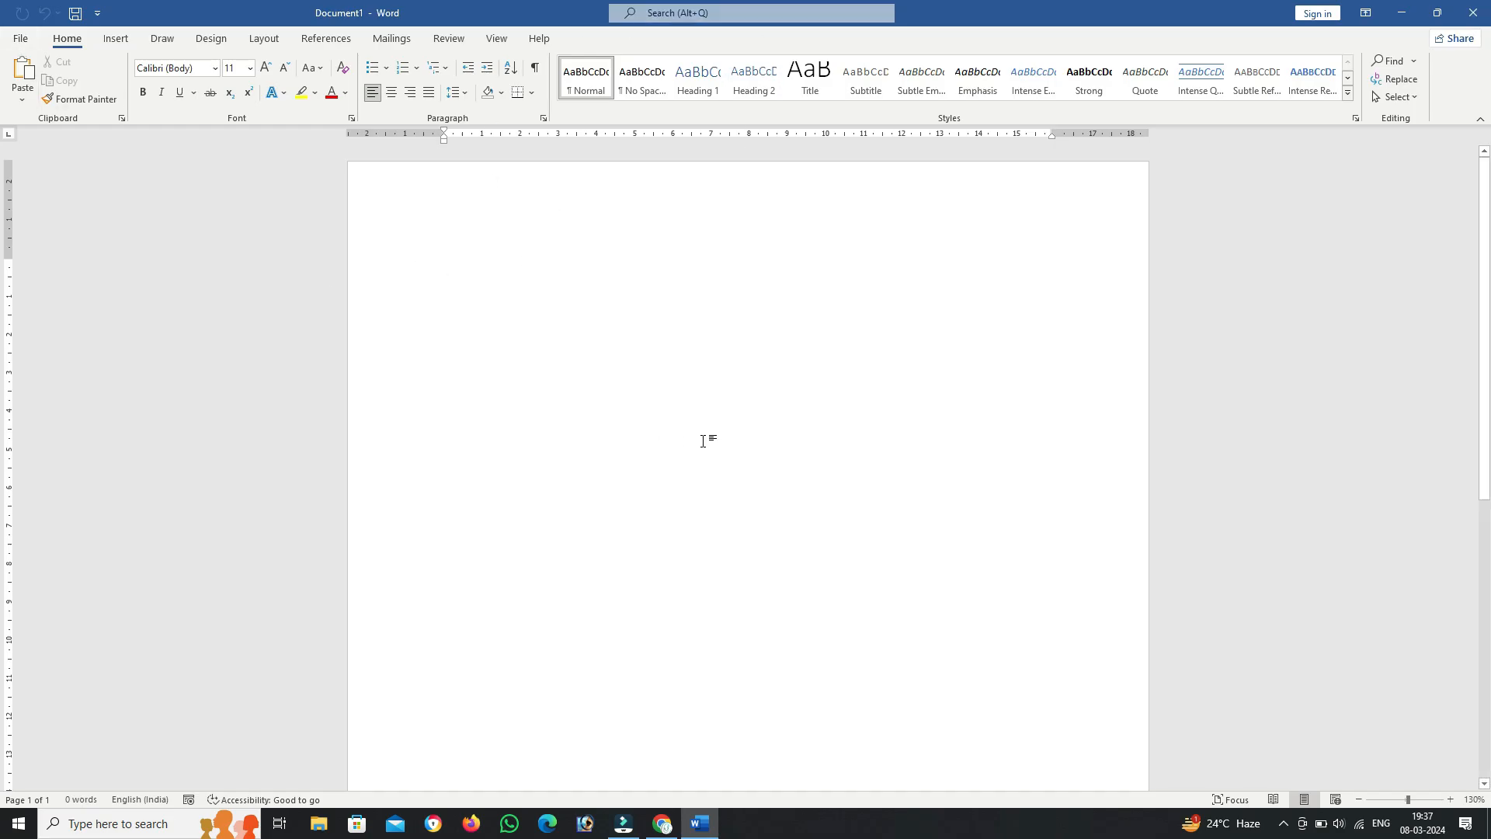
# Step: Show the recently used and suggested actions of Microsoft Search and return to the blank page
pyautogui.click(527, 230)
pyautogui.hotkey('alt', 'q')
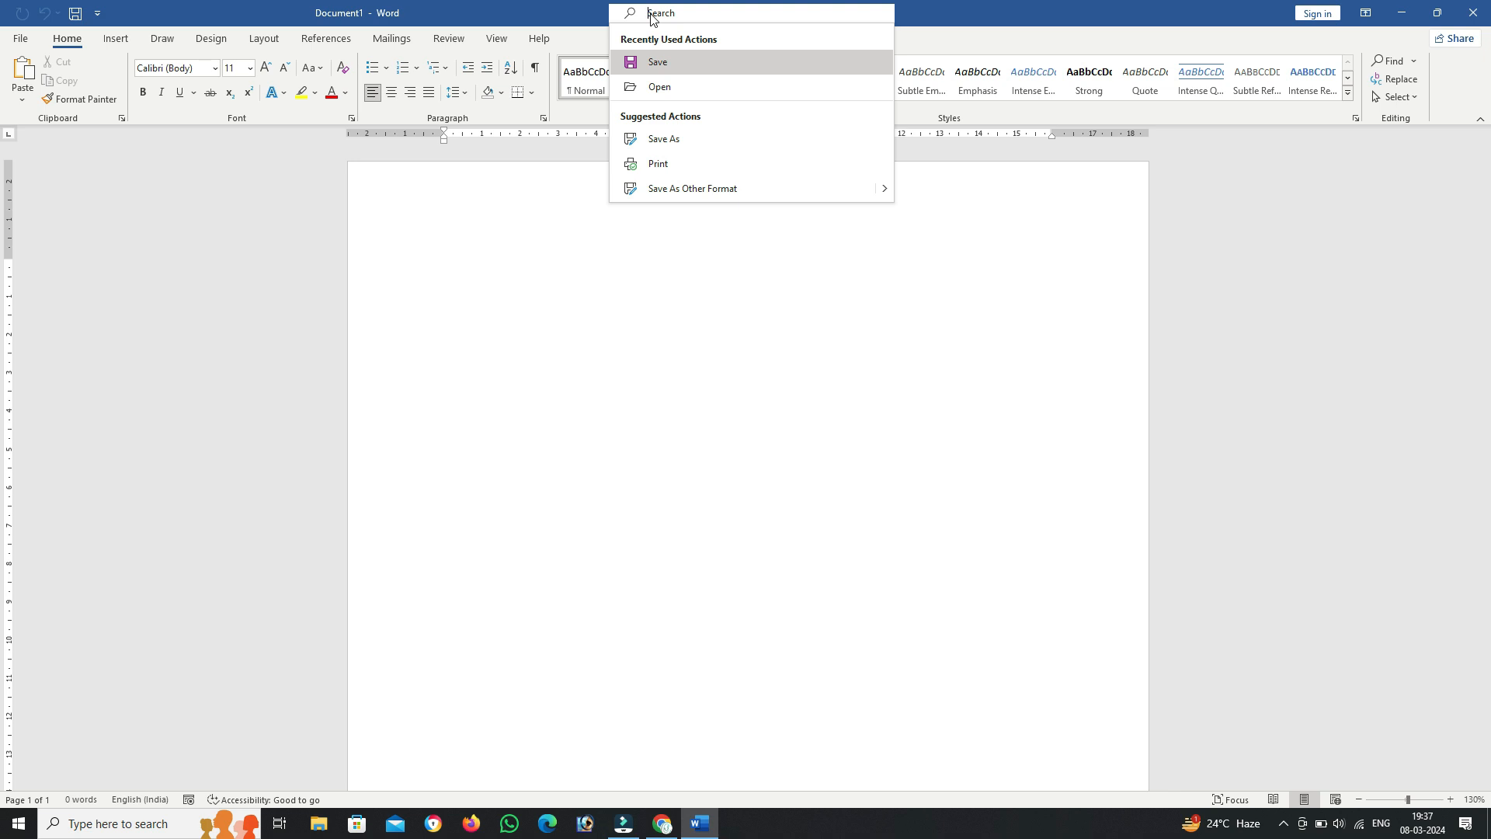
pyautogui.click(504, 299)
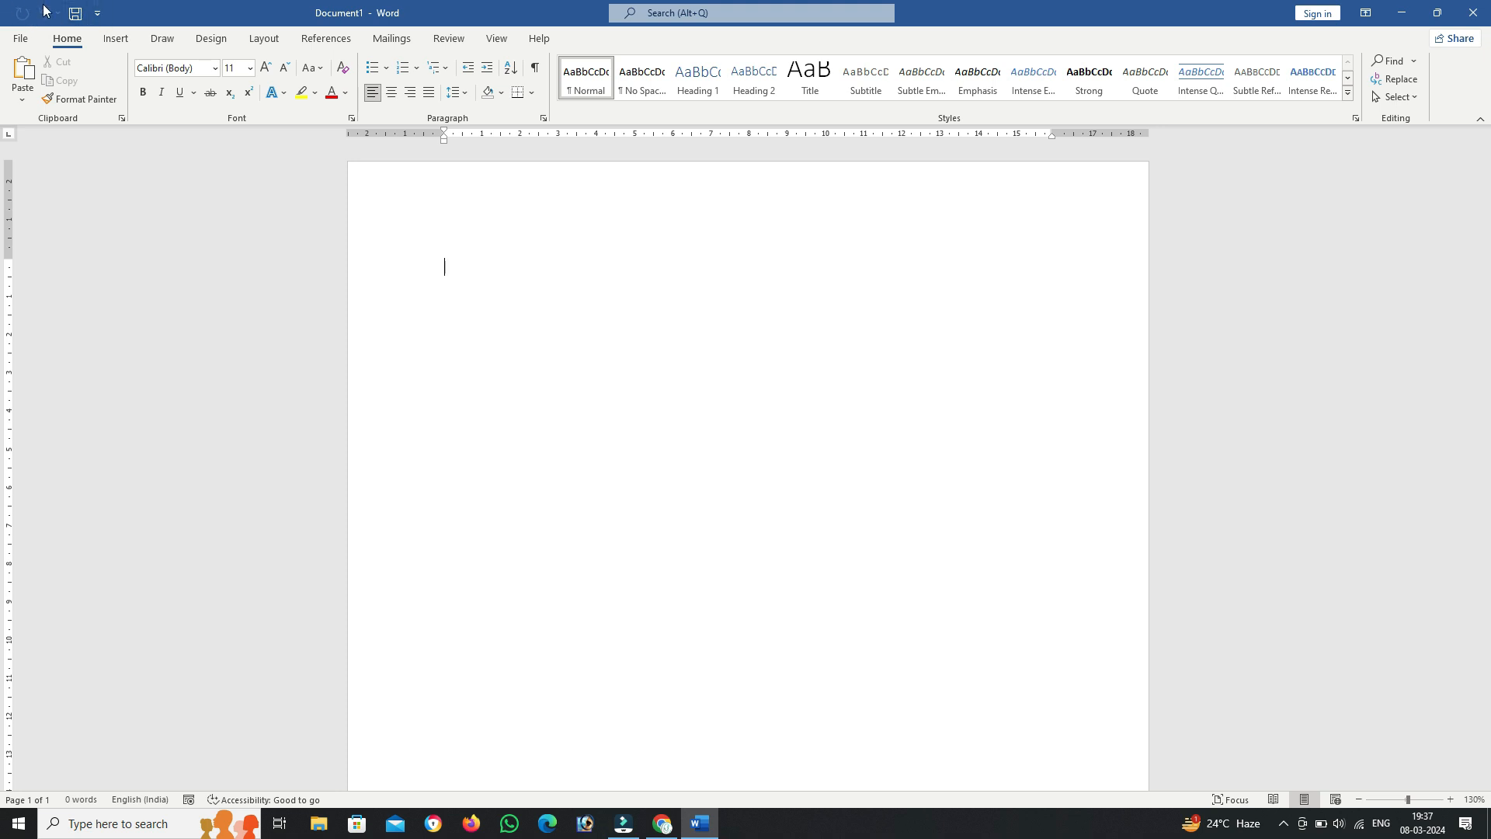
# Step: Add the New, Open and Email commands to the Quick Access Toolbar
pyautogui.click(98, 14)
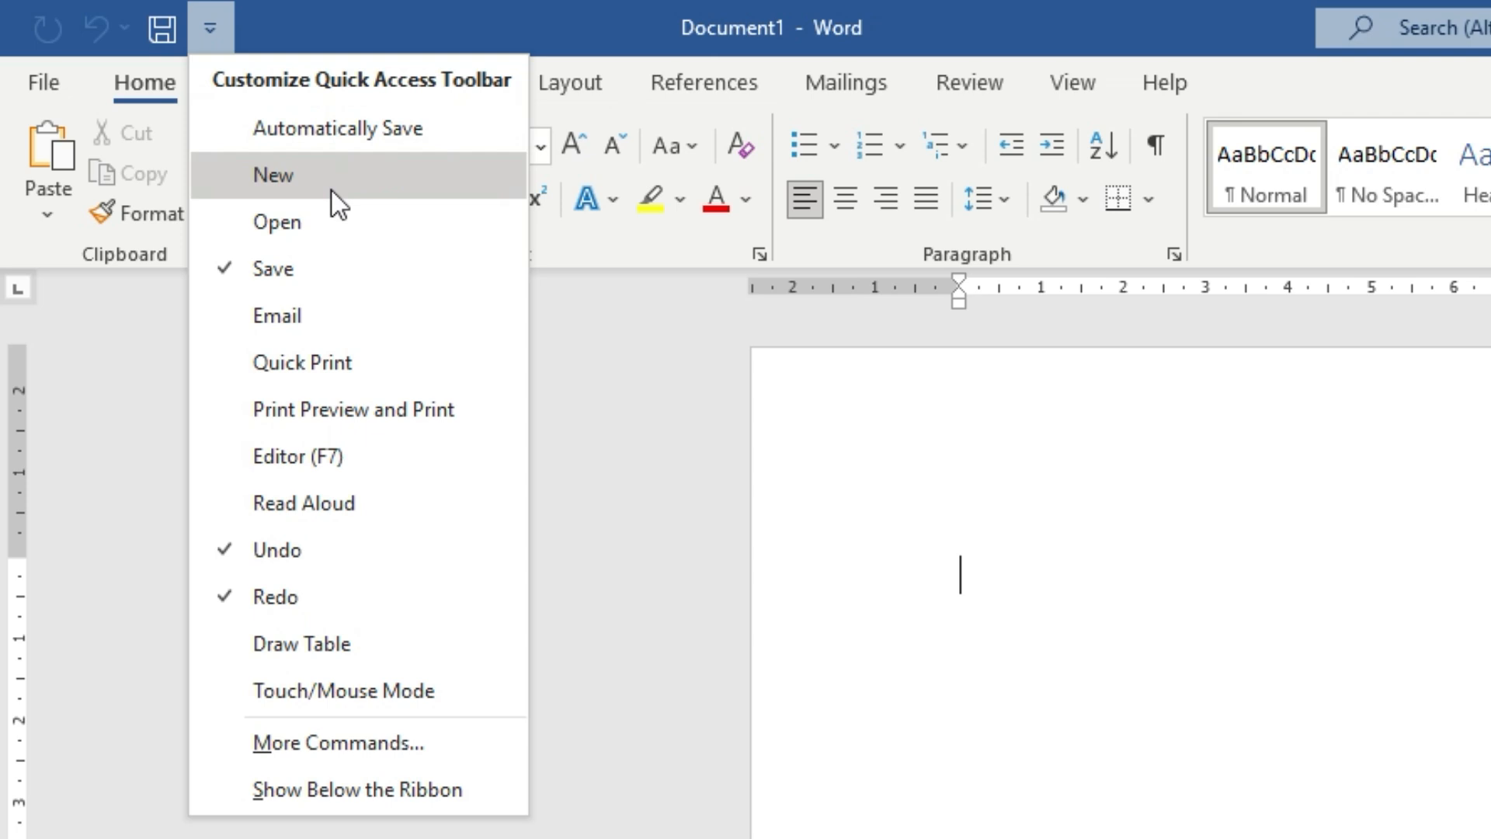
pyautogui.click(194, 85)
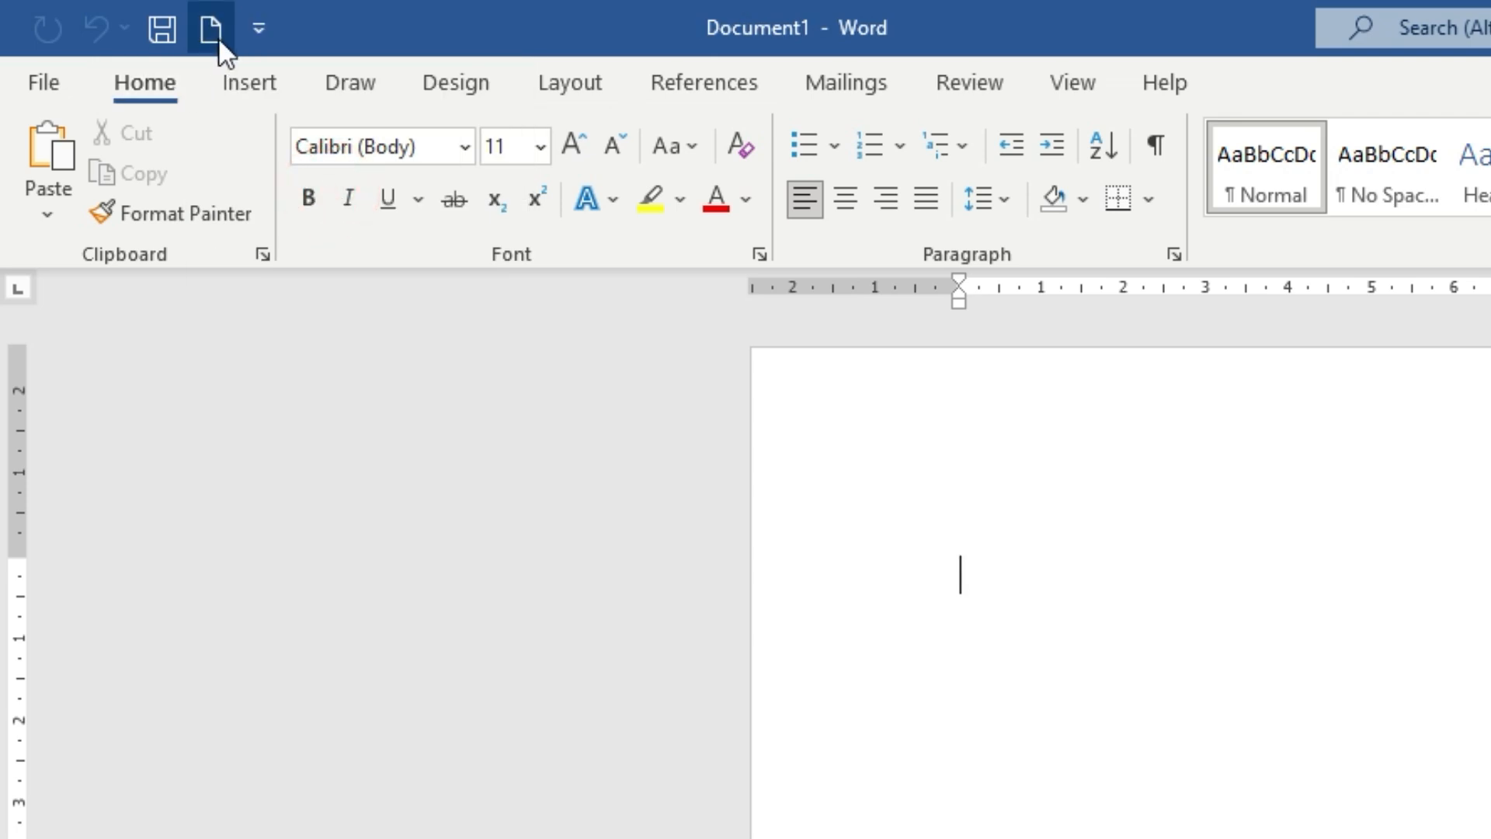
pyautogui.click(258, 31)
pyautogui.click(329, 231)
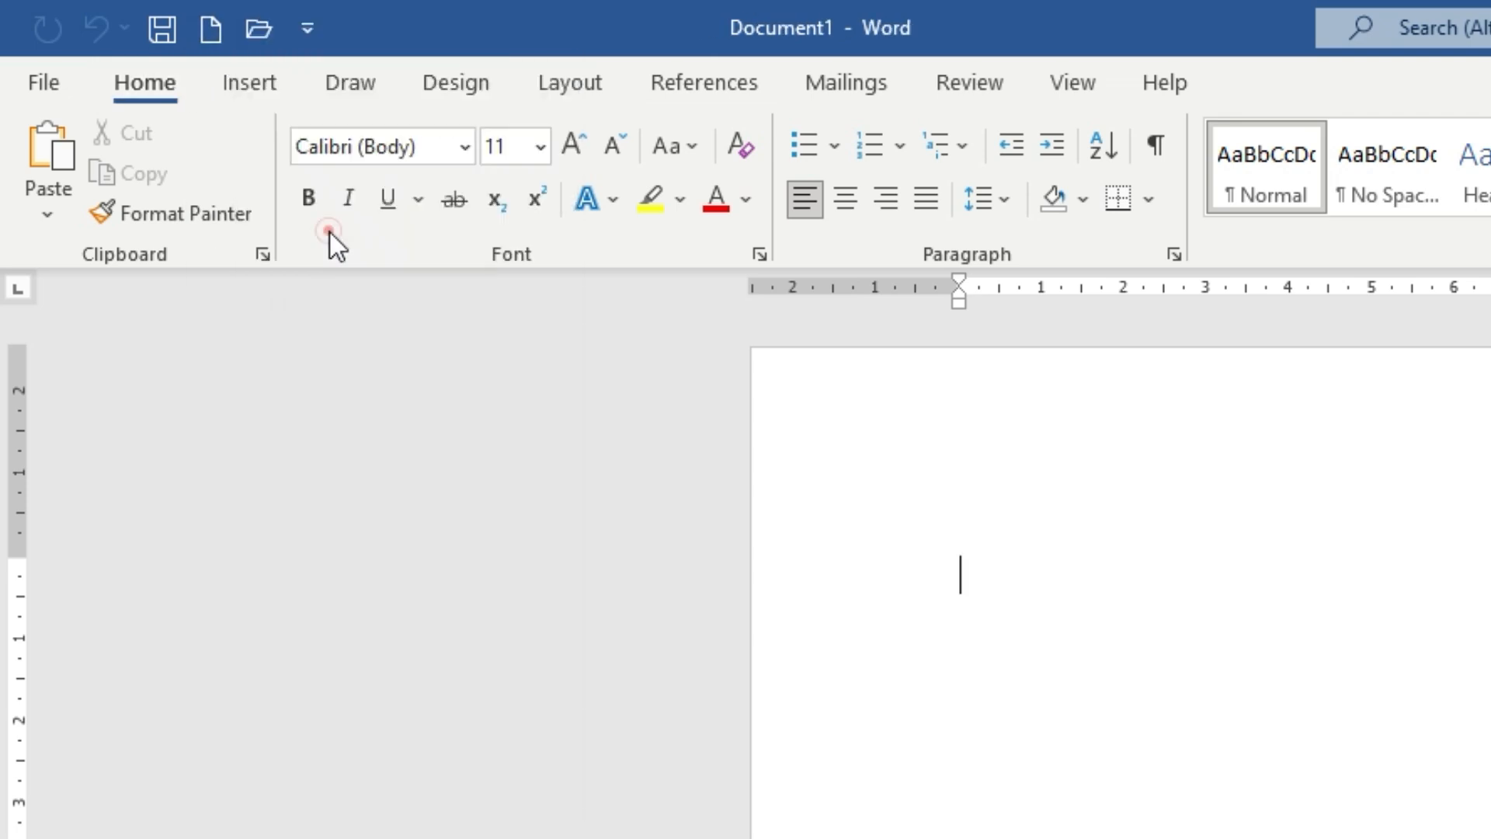
pyautogui.click(303, 26)
pyautogui.click(355, 330)
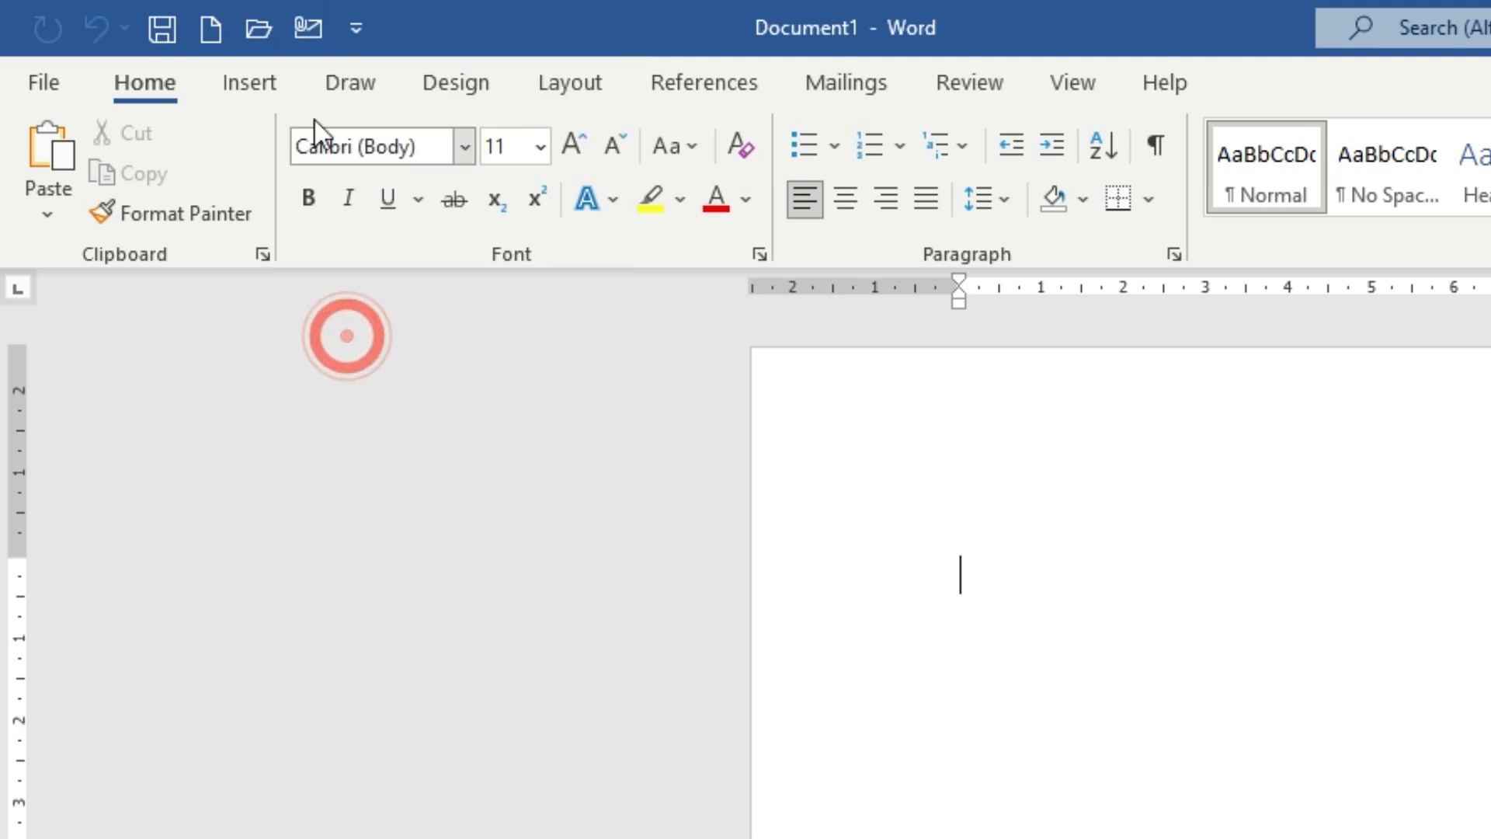
# Step: Review the commands offered for the Quick Access Toolbar and remove Email from it
pyautogui.click(356, 28)
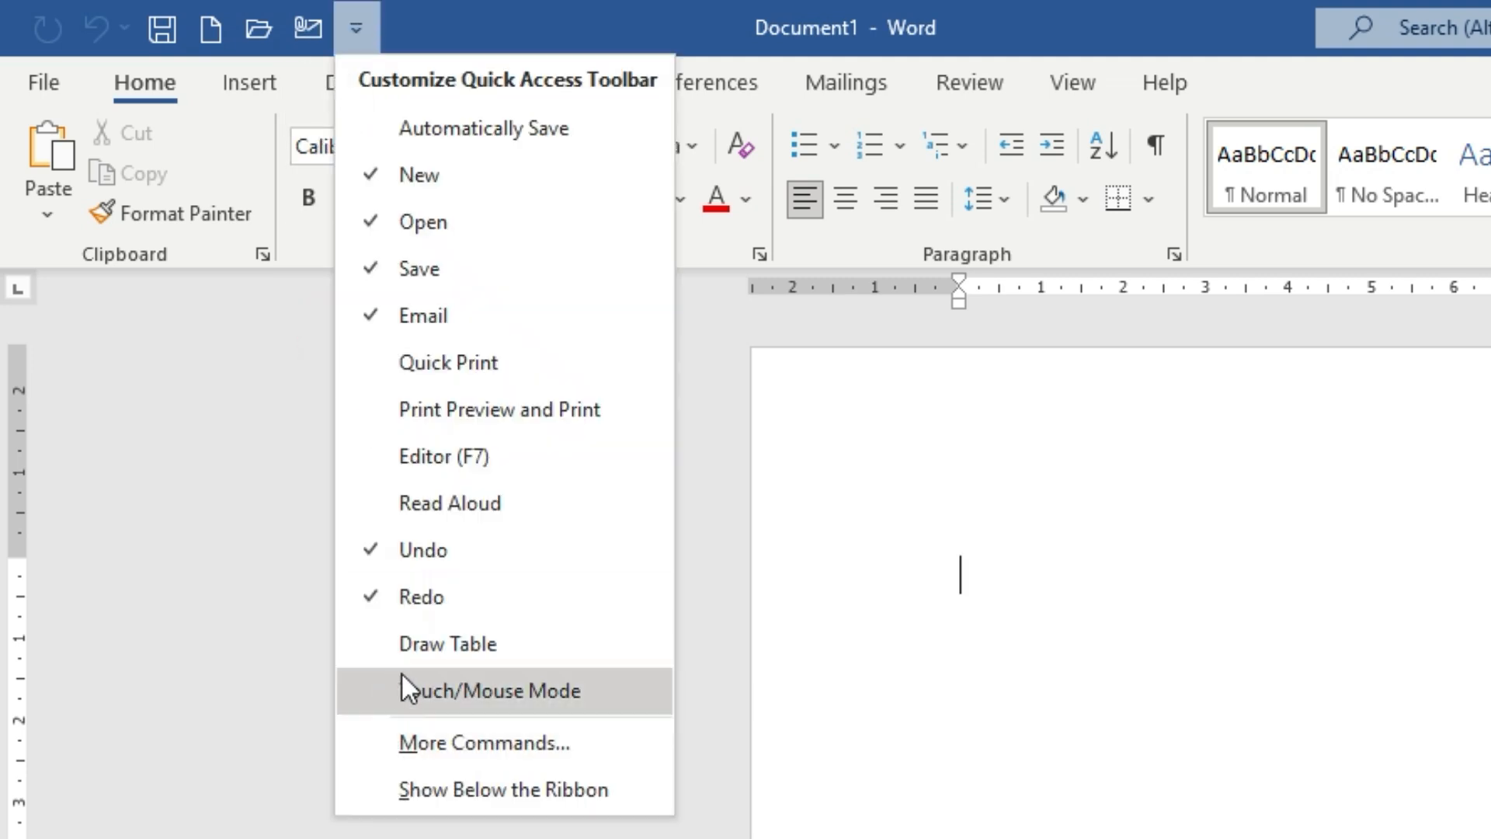
pyautogui.click(360, 23)
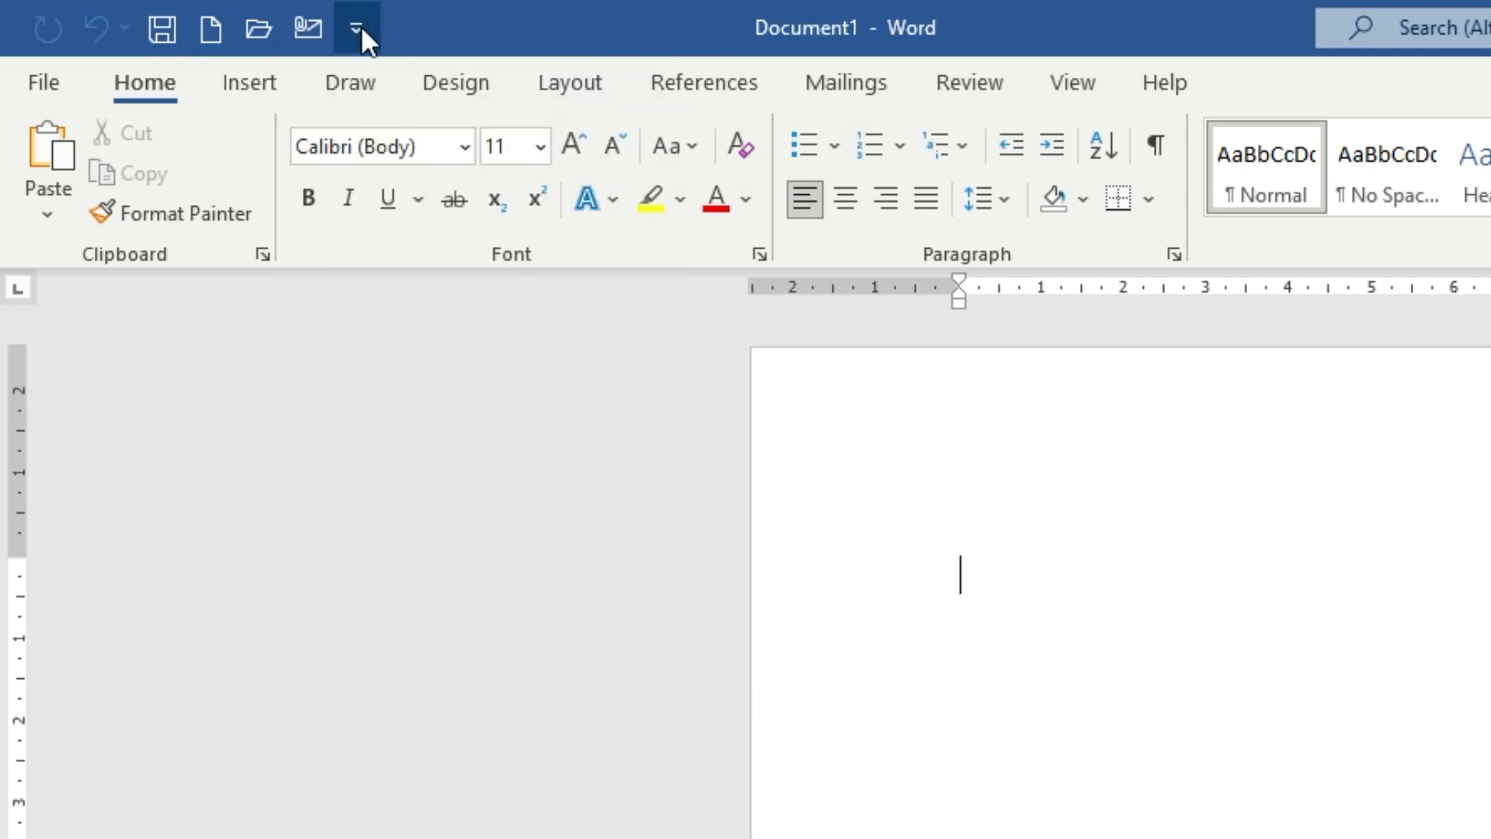
pyautogui.click(363, 26)
pyautogui.click(359, 318)
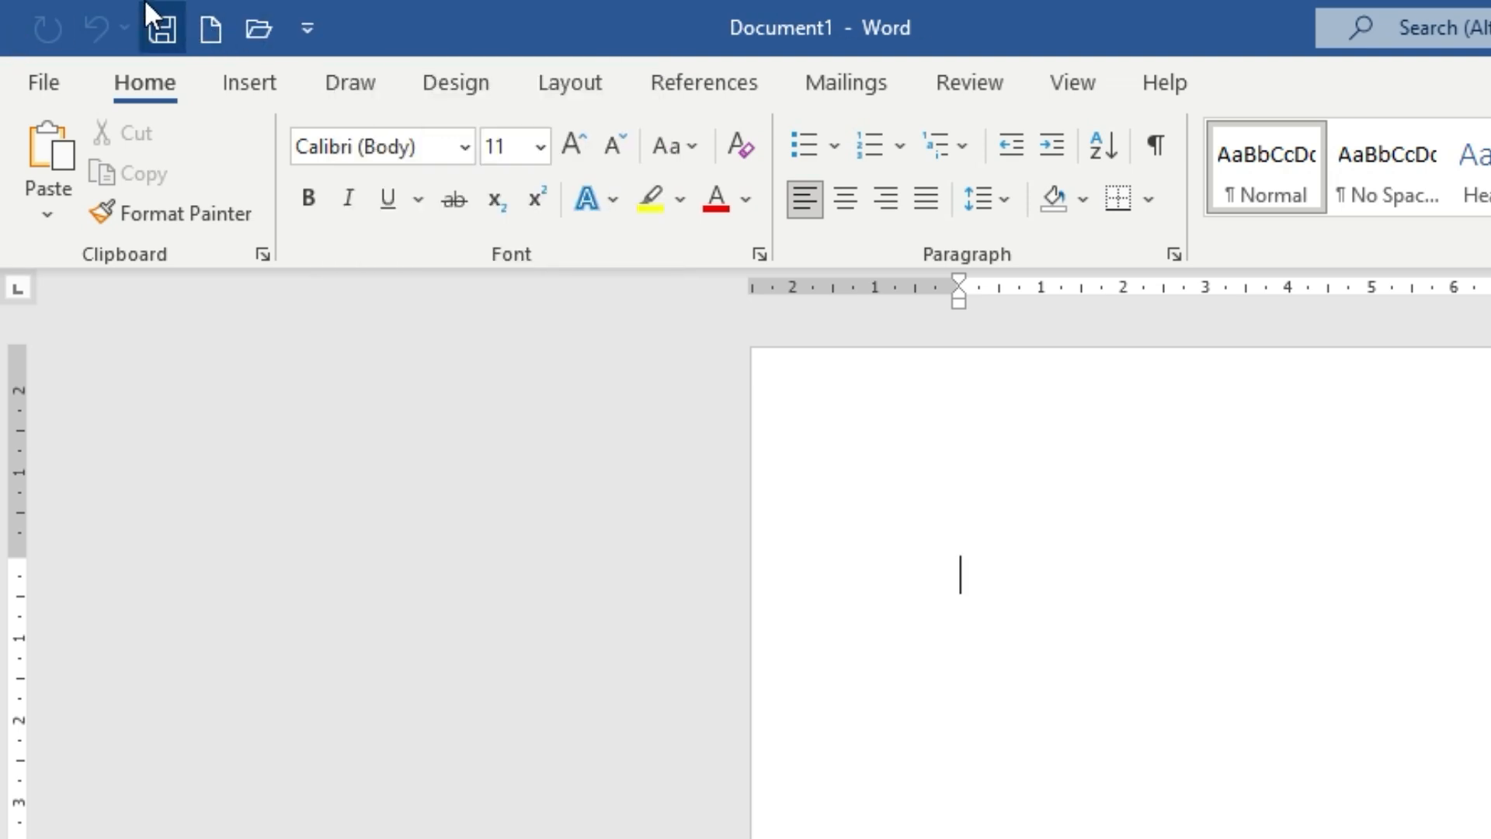
# Step: Look through the File page and all ribbon command sets from Home through Insert, Layout and View to Help, and return to Home
pyautogui.click(47, 82)
pyautogui.press('Escape')
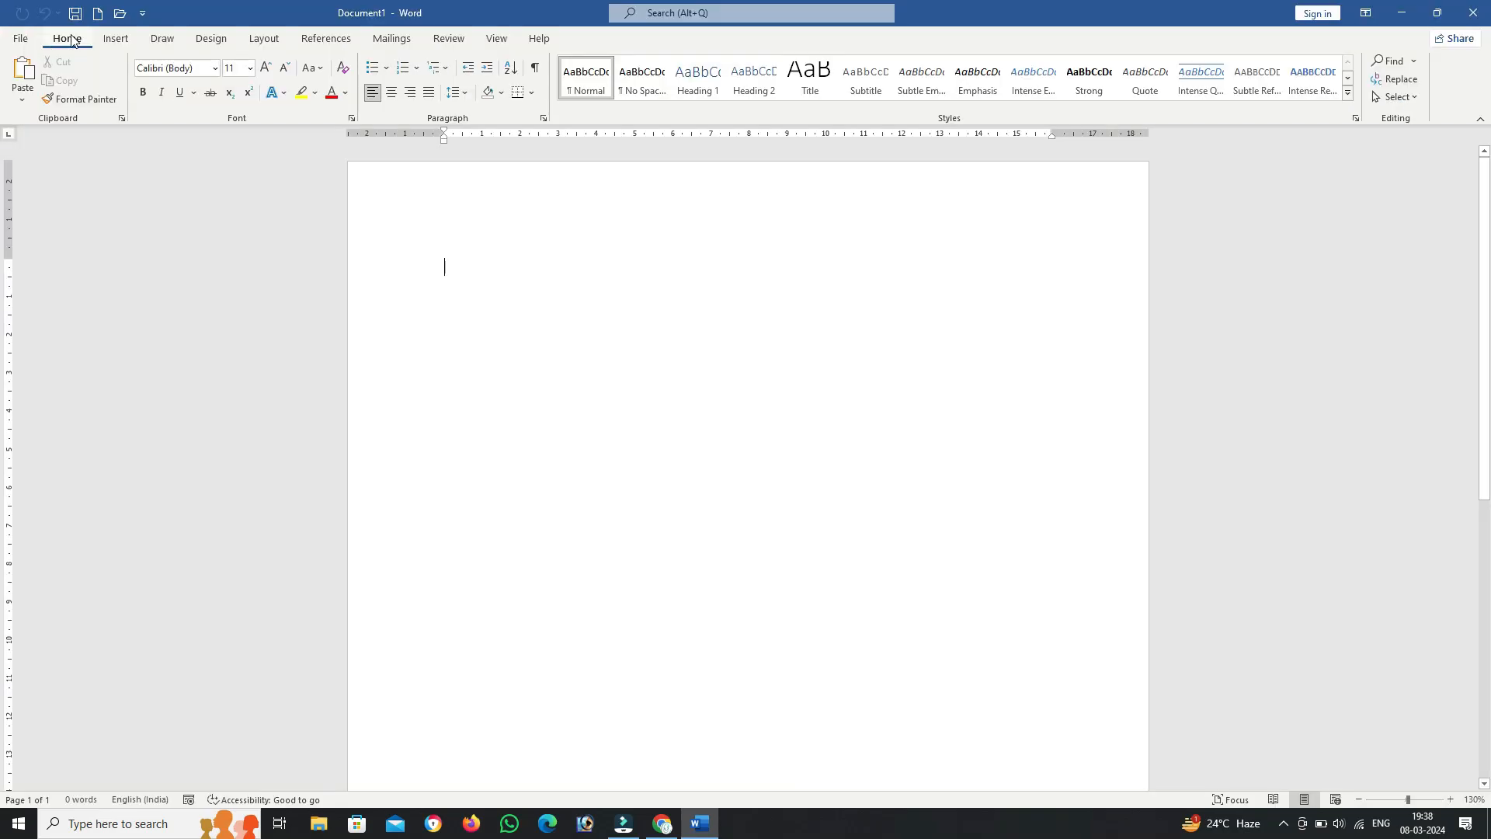
pyautogui.click(67, 39)
pyautogui.click(118, 39)
pyautogui.click(162, 40)
pyautogui.click(211, 39)
pyautogui.click(264, 41)
pyautogui.click(325, 39)
pyautogui.click(393, 40)
pyautogui.click(449, 39)
pyautogui.click(498, 40)
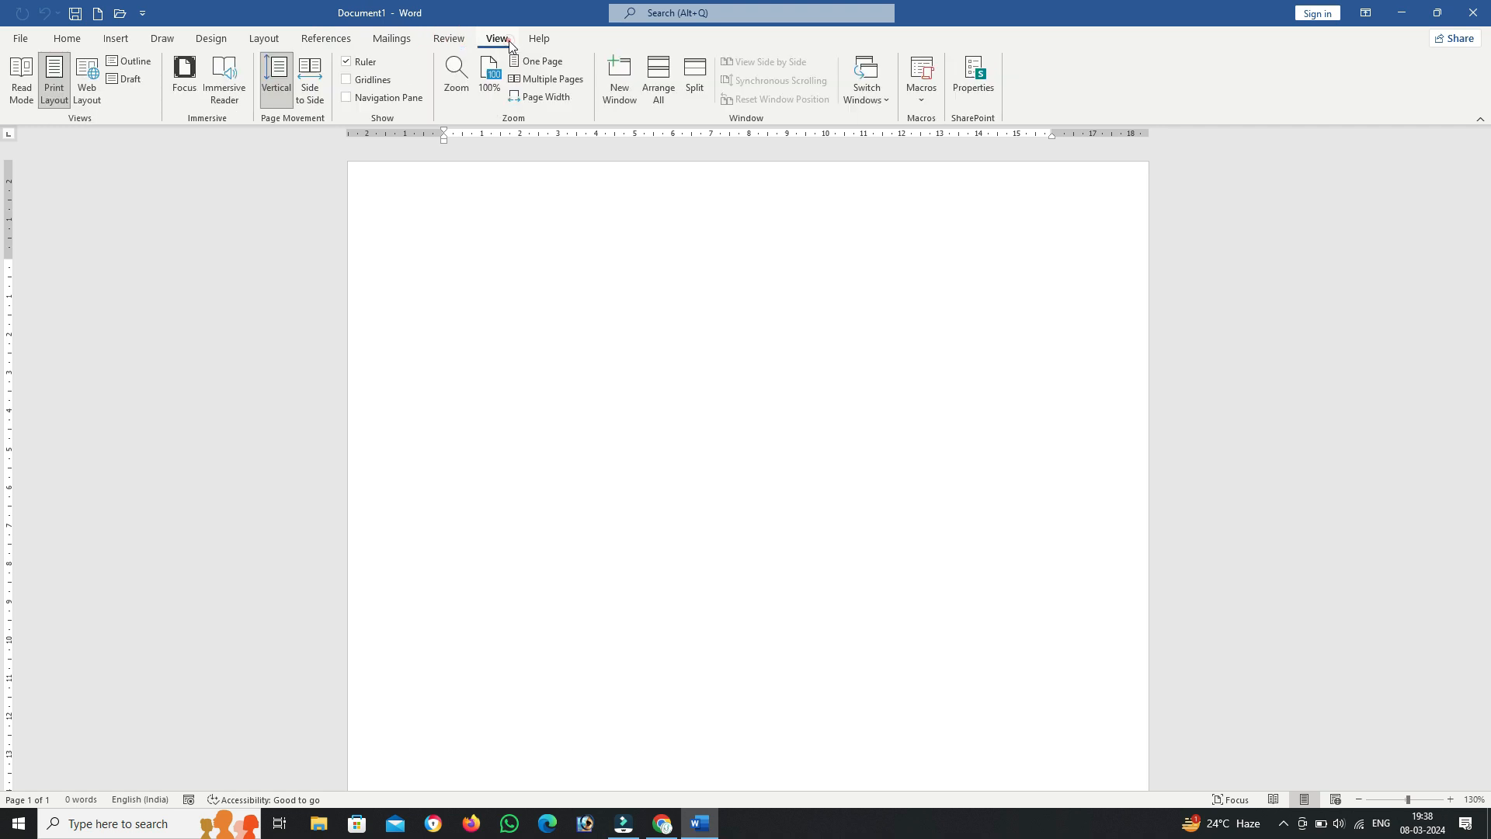
pyautogui.click(546, 41)
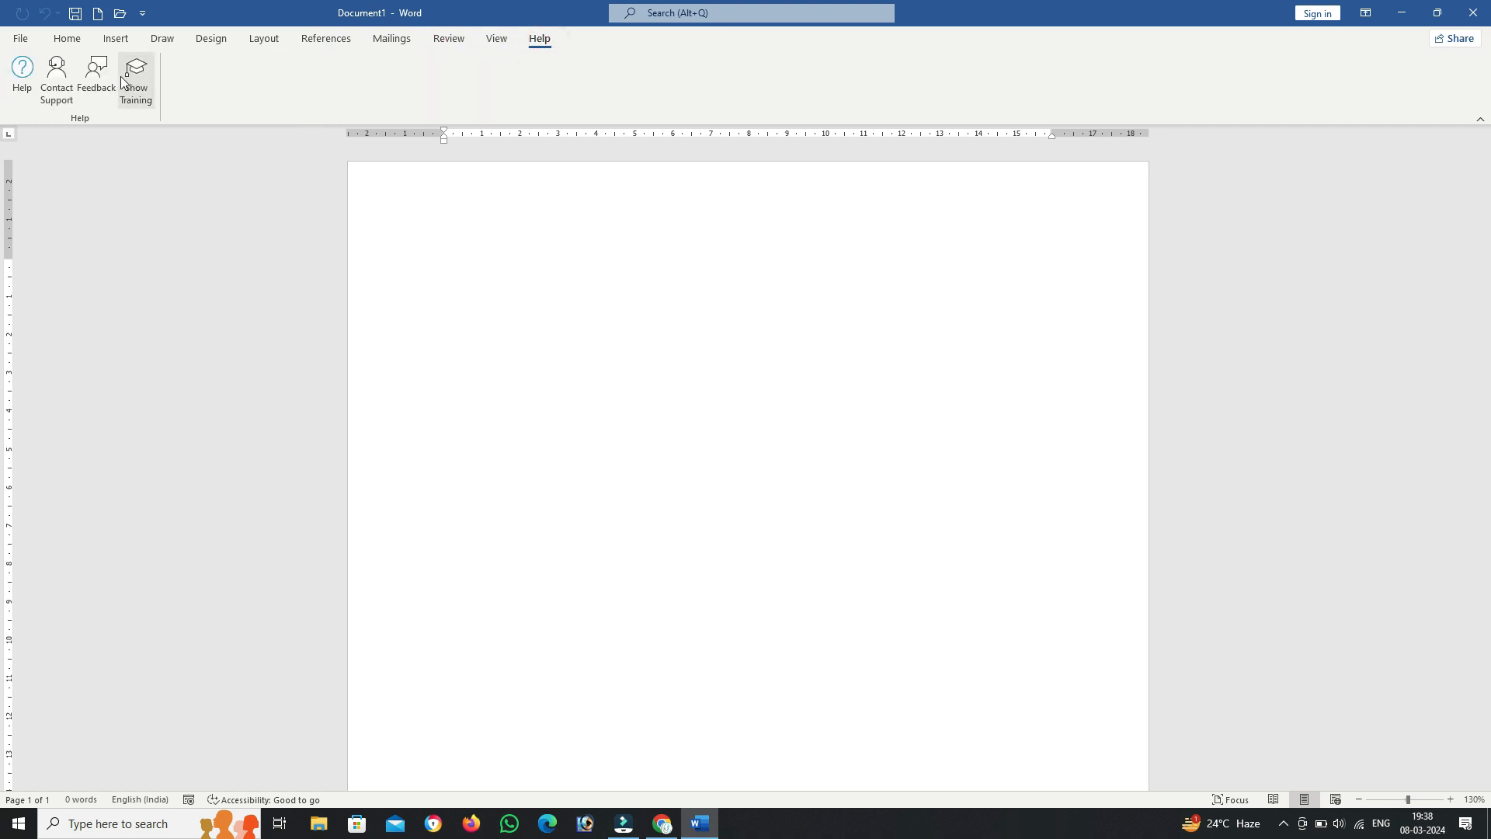
pyautogui.click(65, 39)
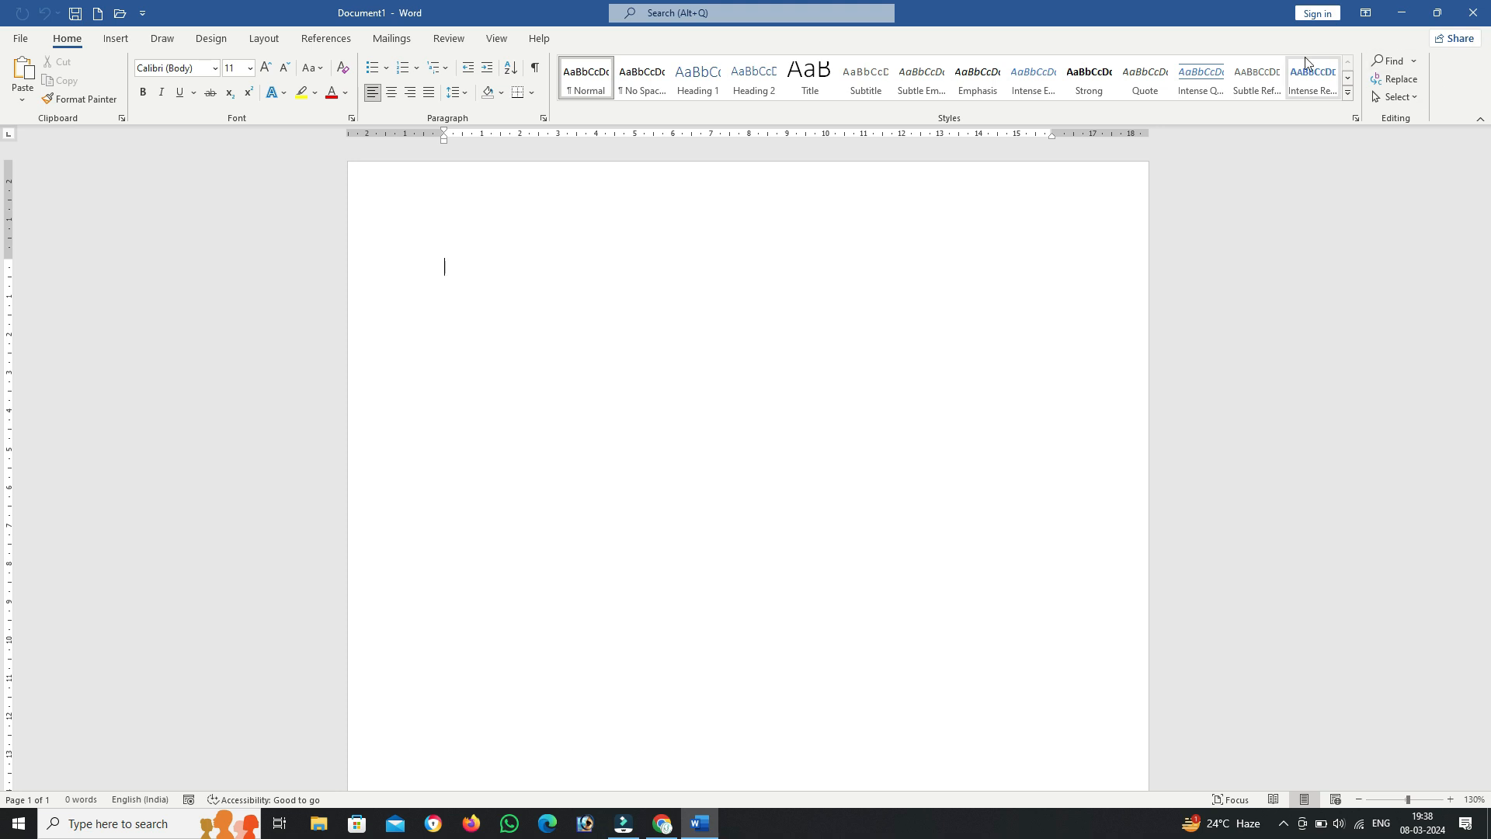
# Step: Collapse the ribbon, show the Home commands temporarily, and restore the permanently expanded ribbon
pyautogui.click(1482, 122)
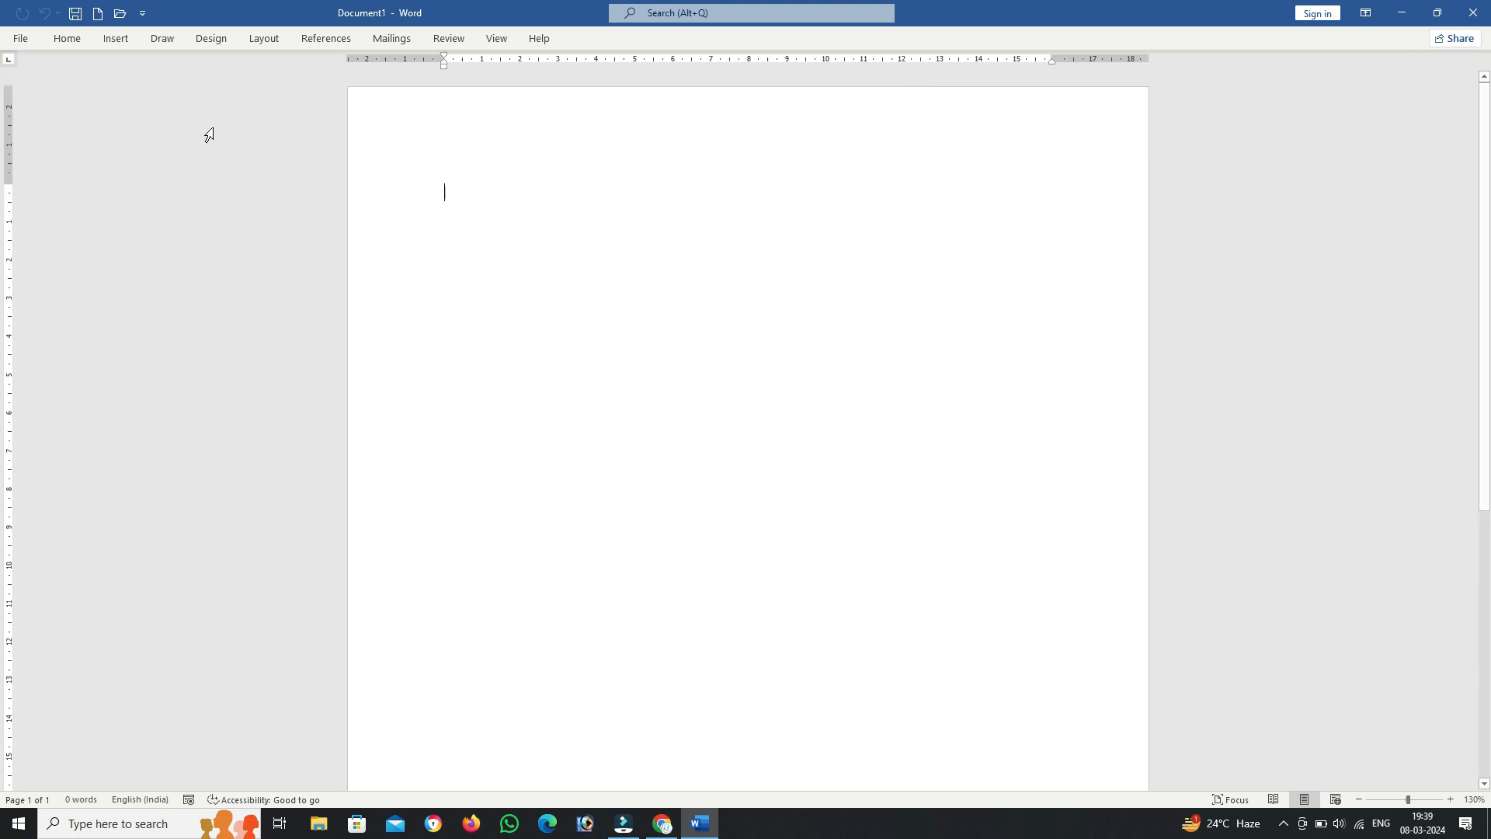
pyautogui.click(75, 45)
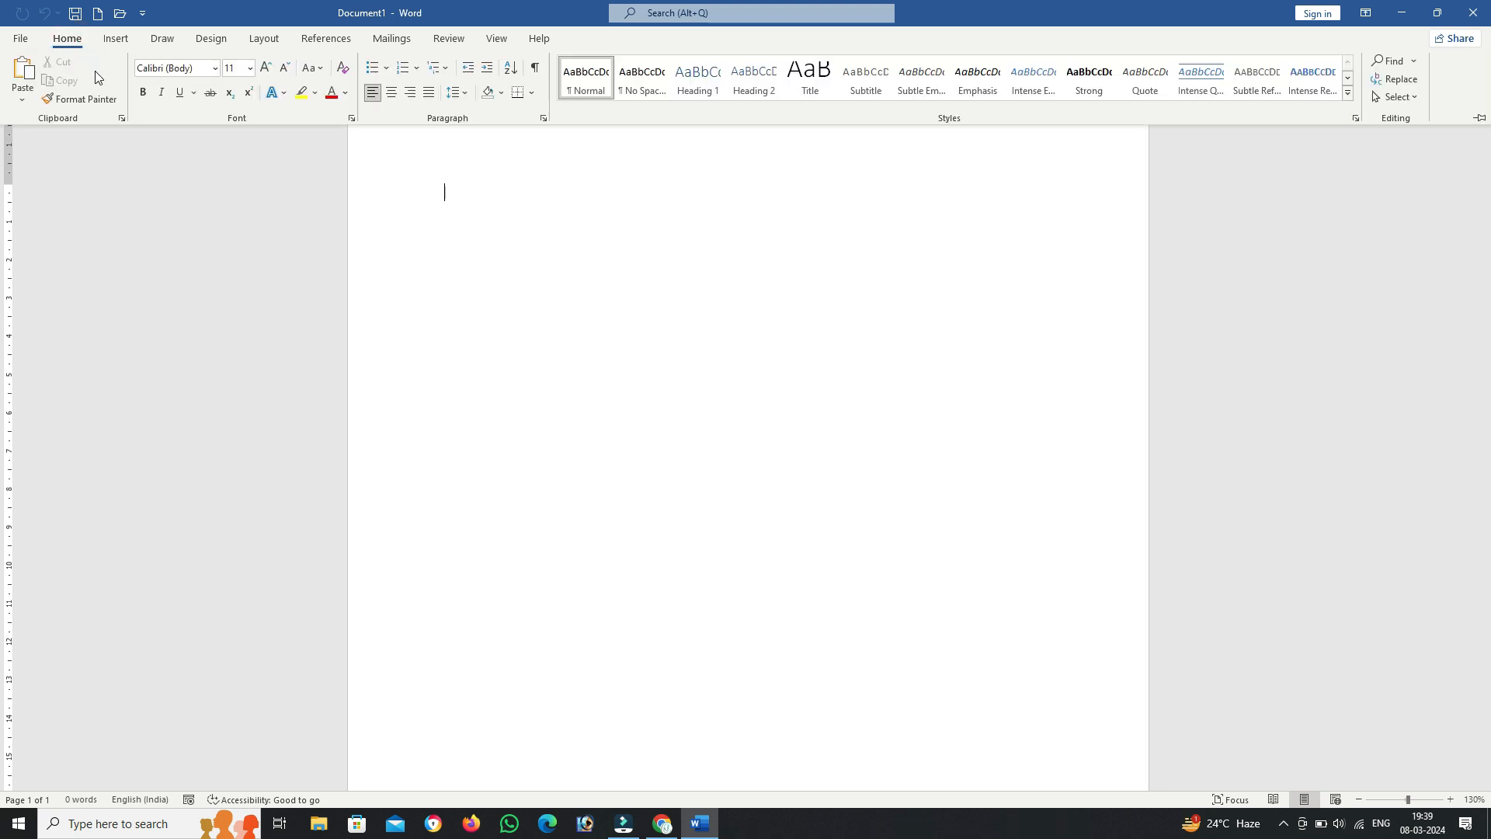
pyautogui.click(518, 195)
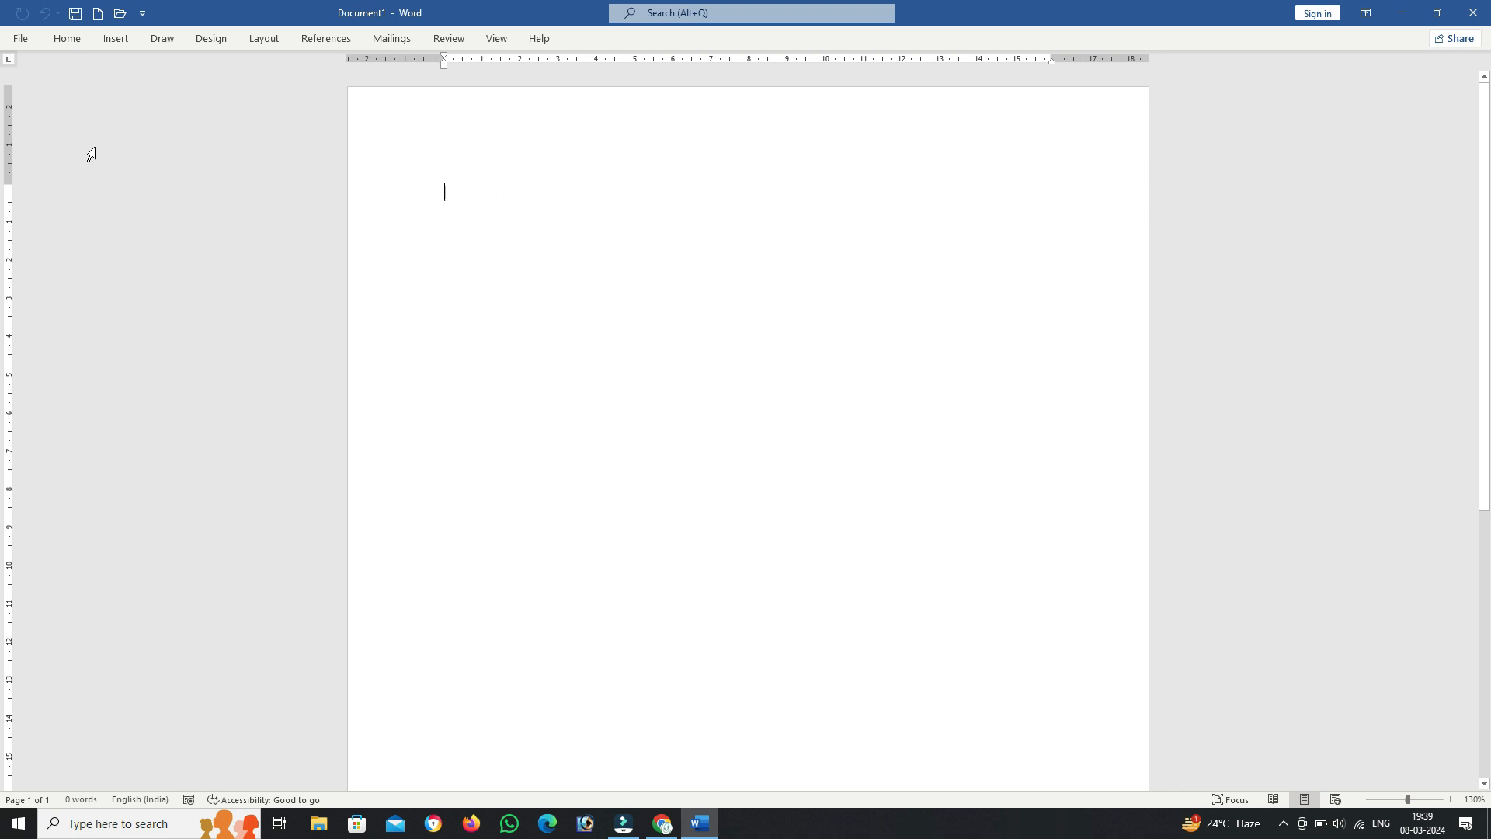
pyautogui.doubleClick(67, 44)
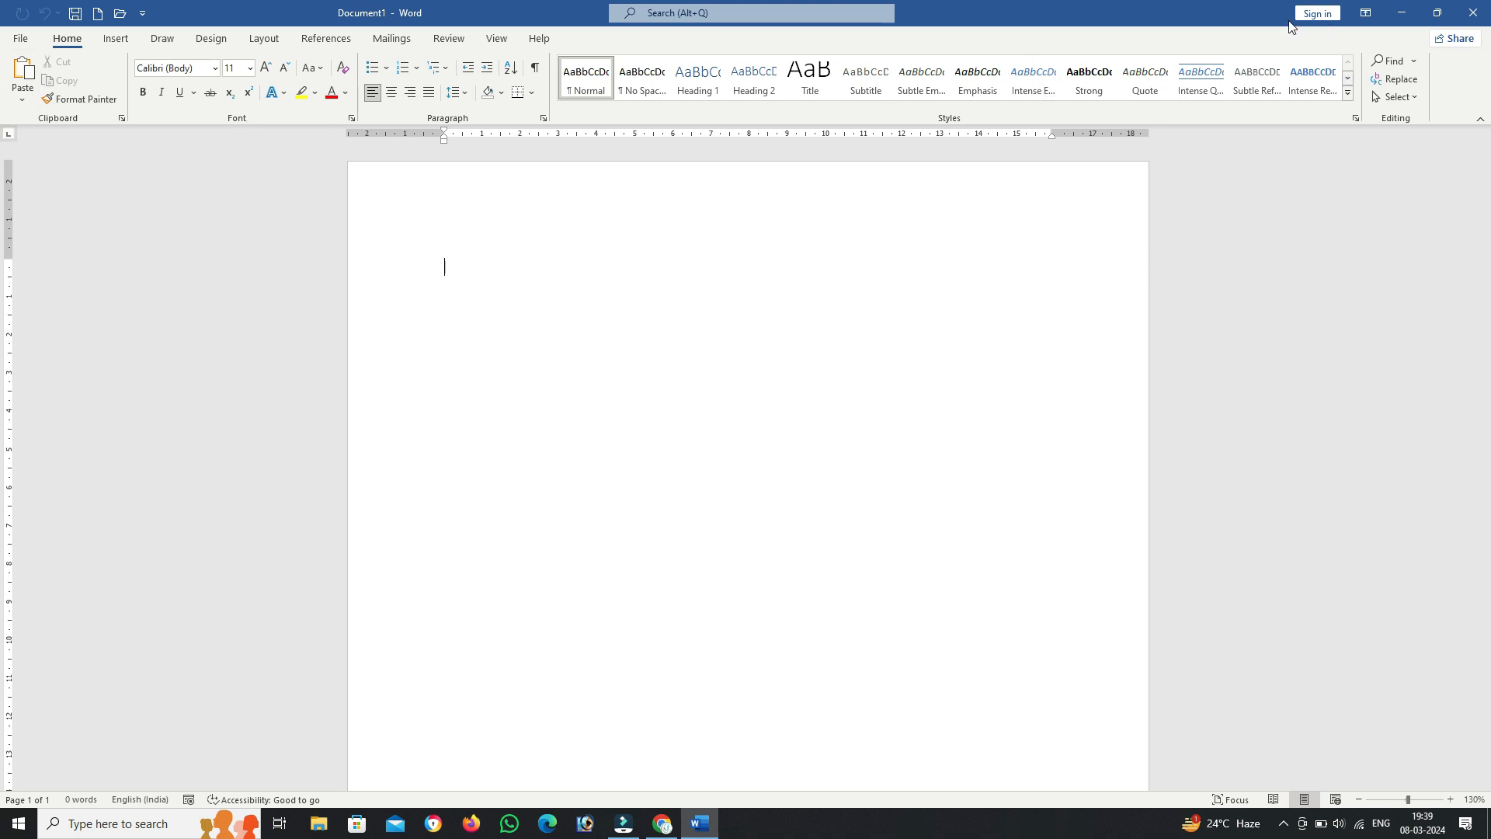
# Step: Set the ribbon display to Auto-hide Ribbon, look over the full-screen page, and bring the hidden ribbon back temporarily
pyautogui.click(1368, 16)
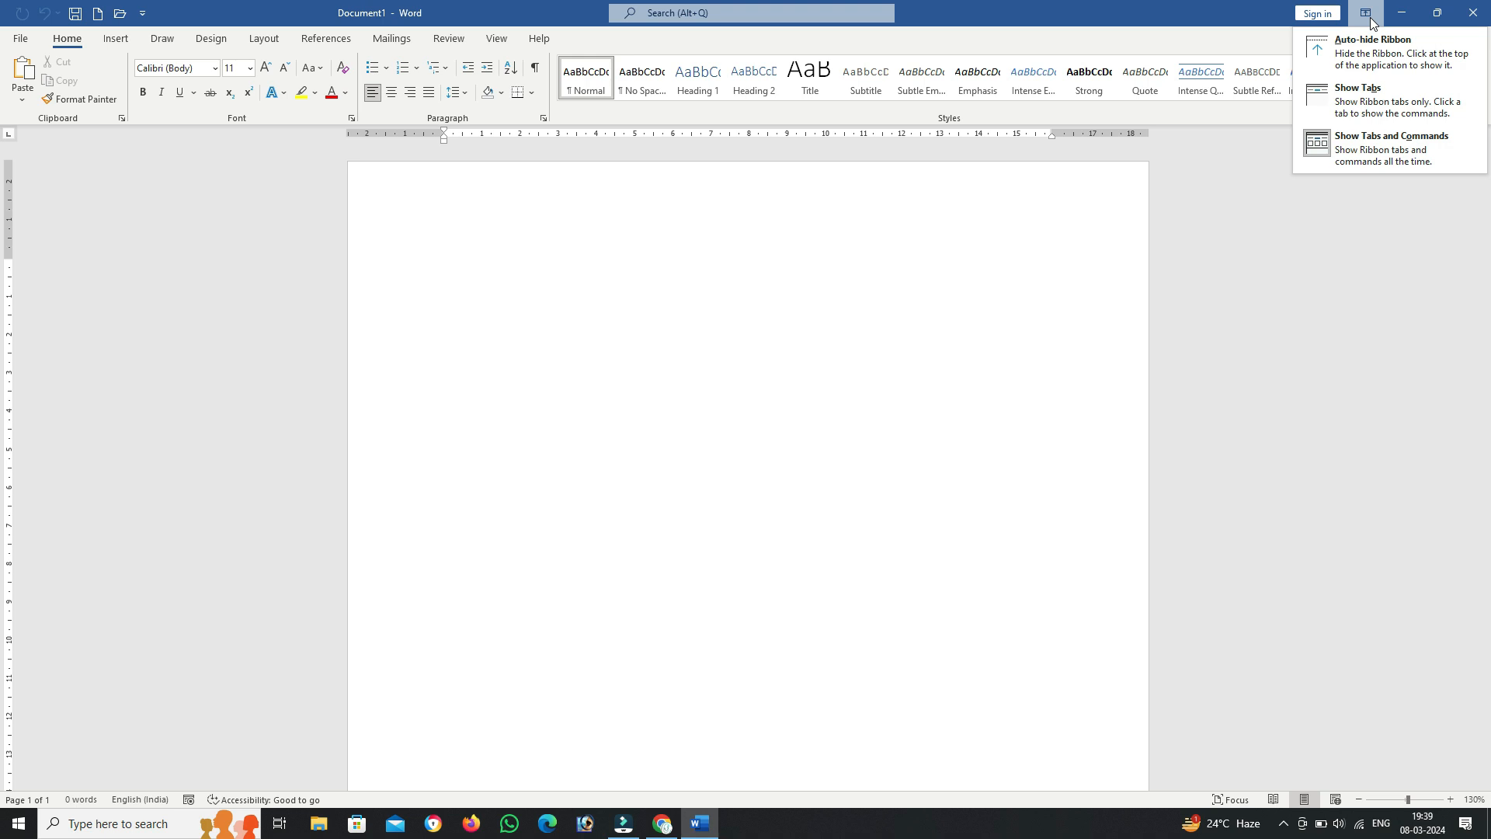
pyautogui.click(1395, 64)
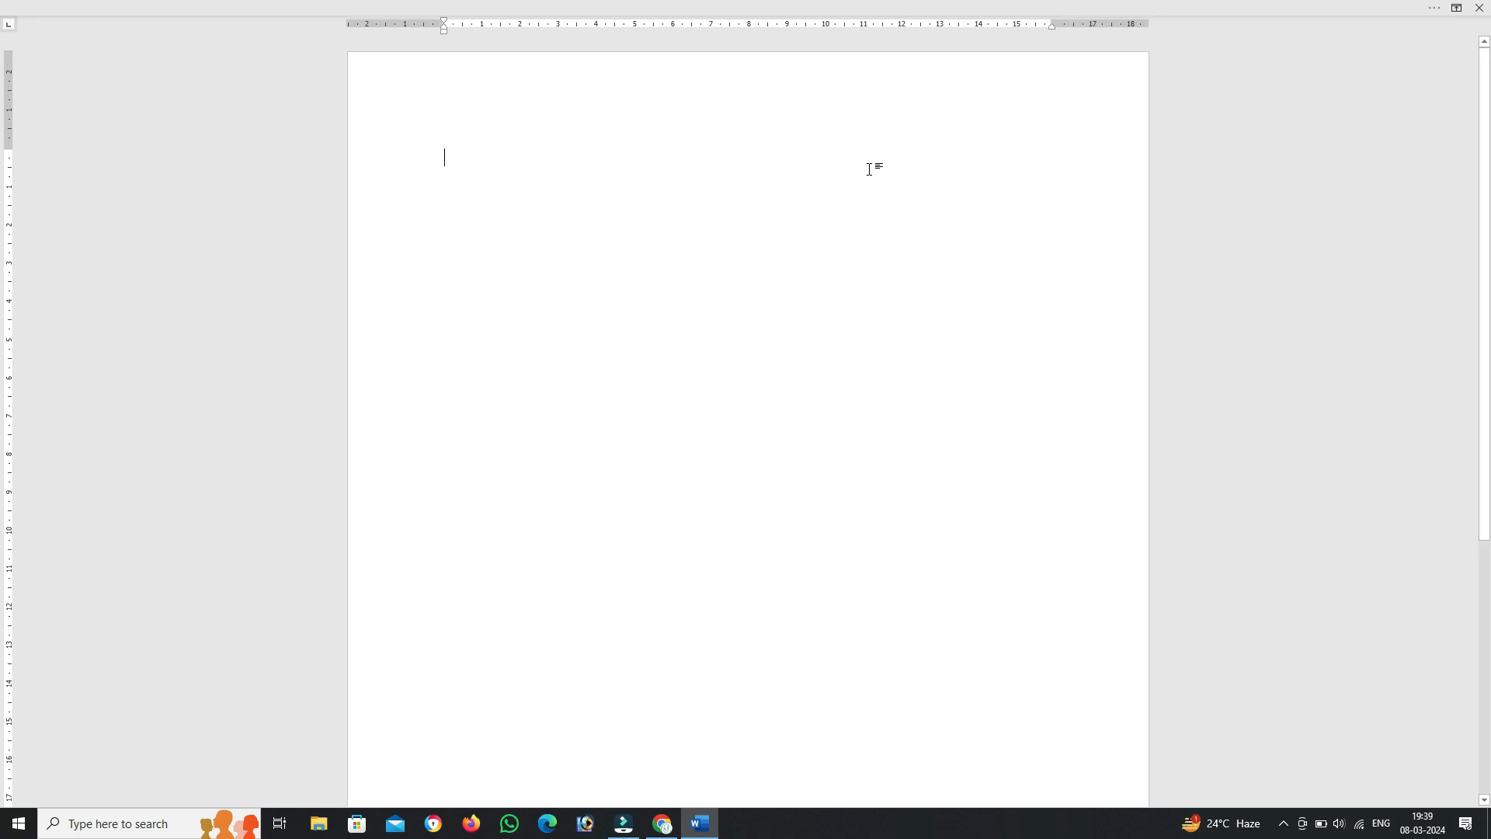
pyautogui.scroll(-3, 689, 133)
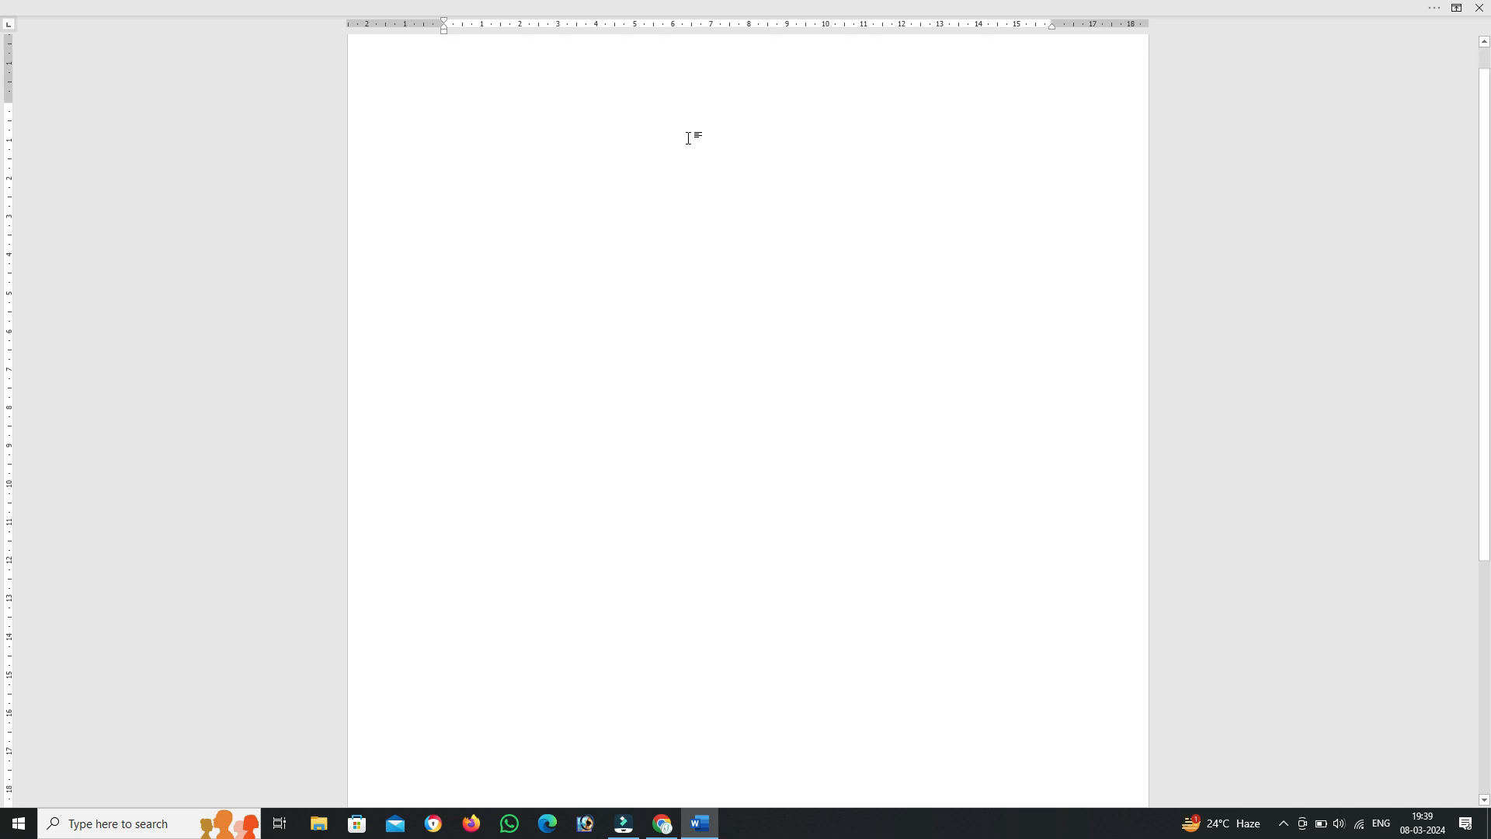
pyautogui.scroll(3, 632, 320)
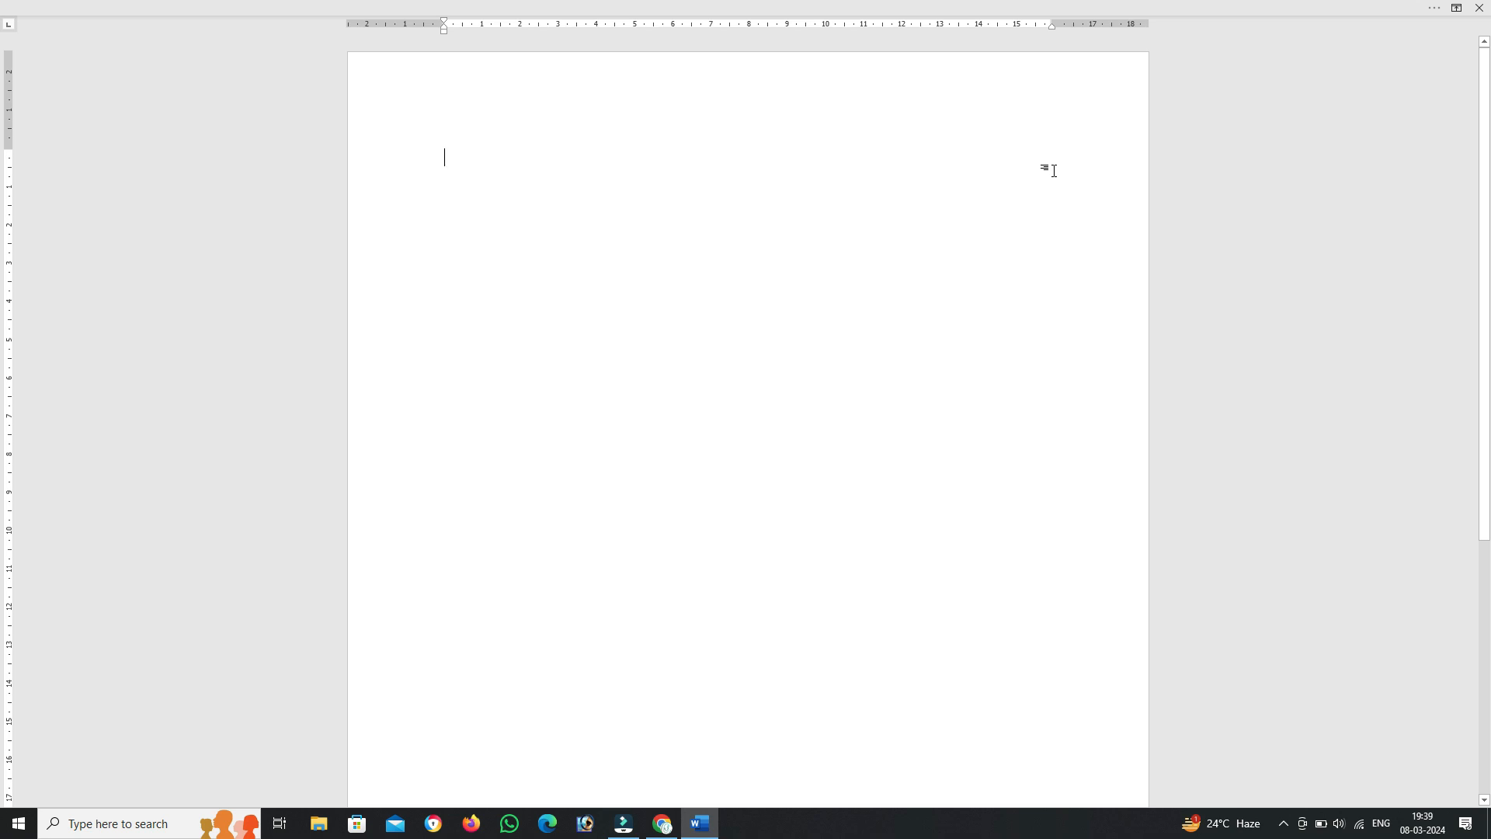
pyautogui.click(1433, 8)
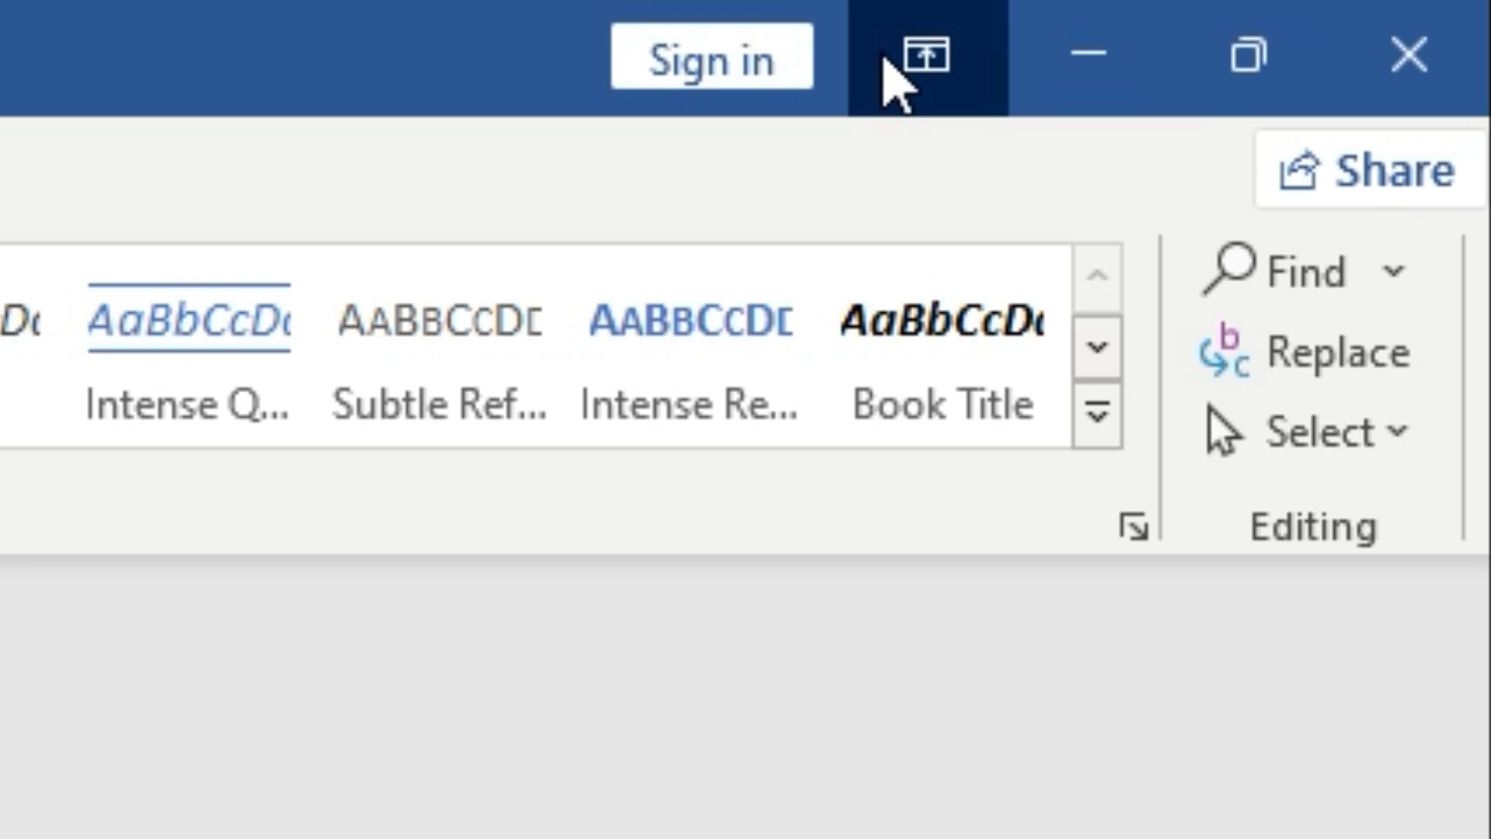
# Step: Switch the ribbon display to Show Tabs, and set it back to Show Tabs and Commands
pyautogui.click(1359, 14)
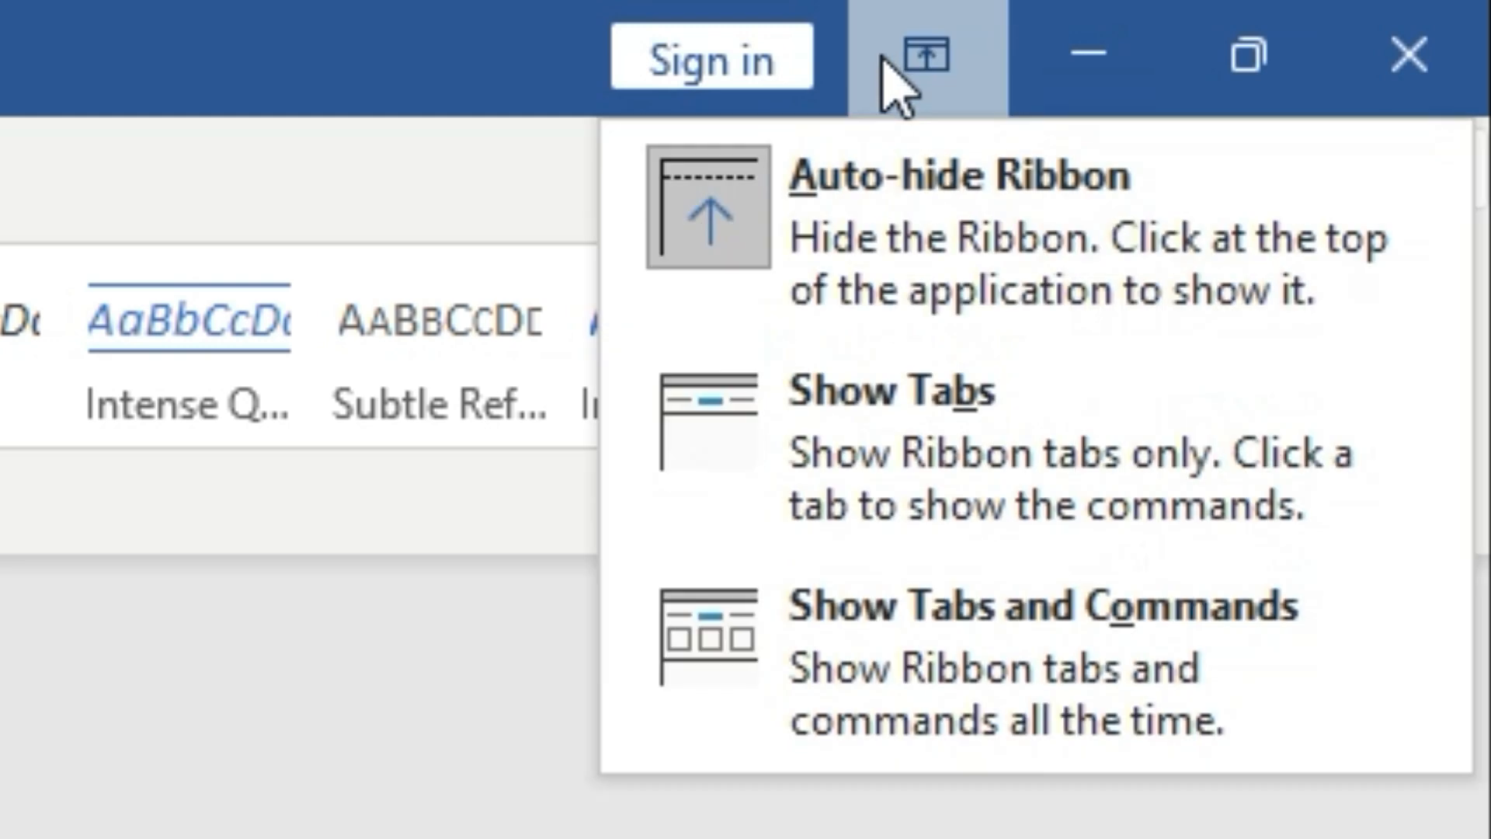
pyautogui.click(861, 411)
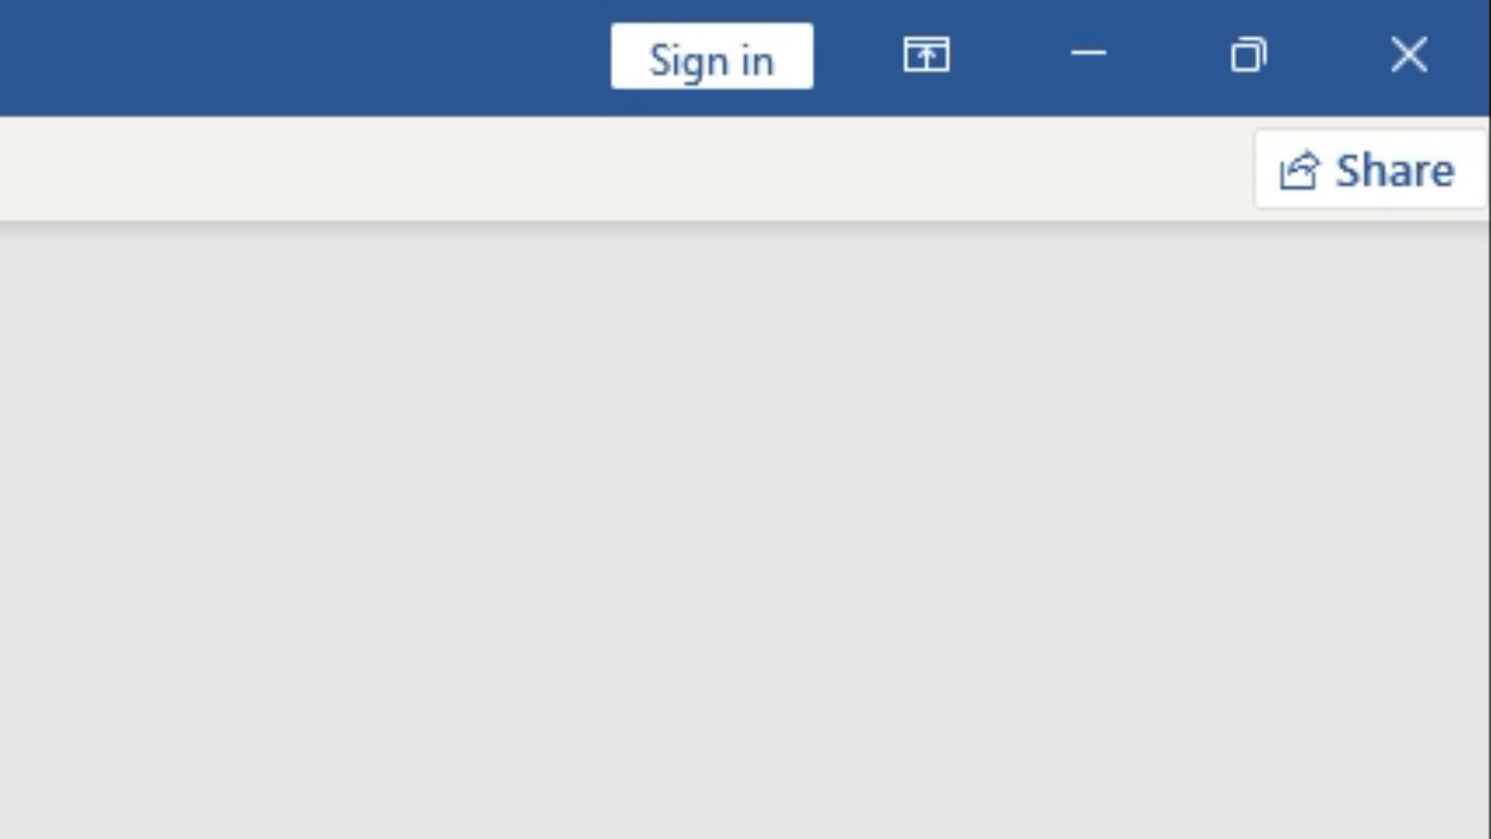
pyautogui.click(967, 45)
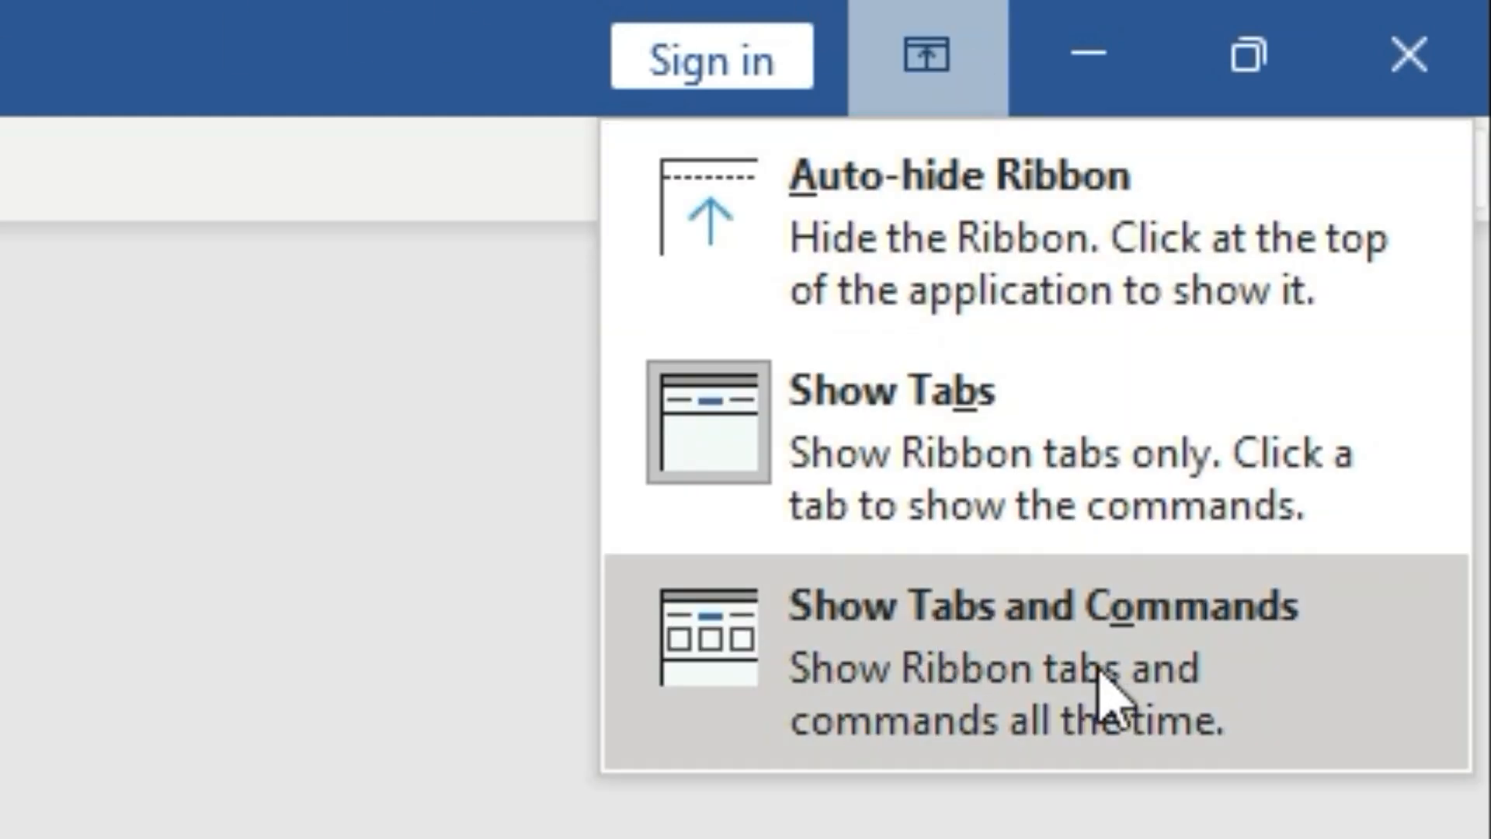
pyautogui.click(1102, 684)
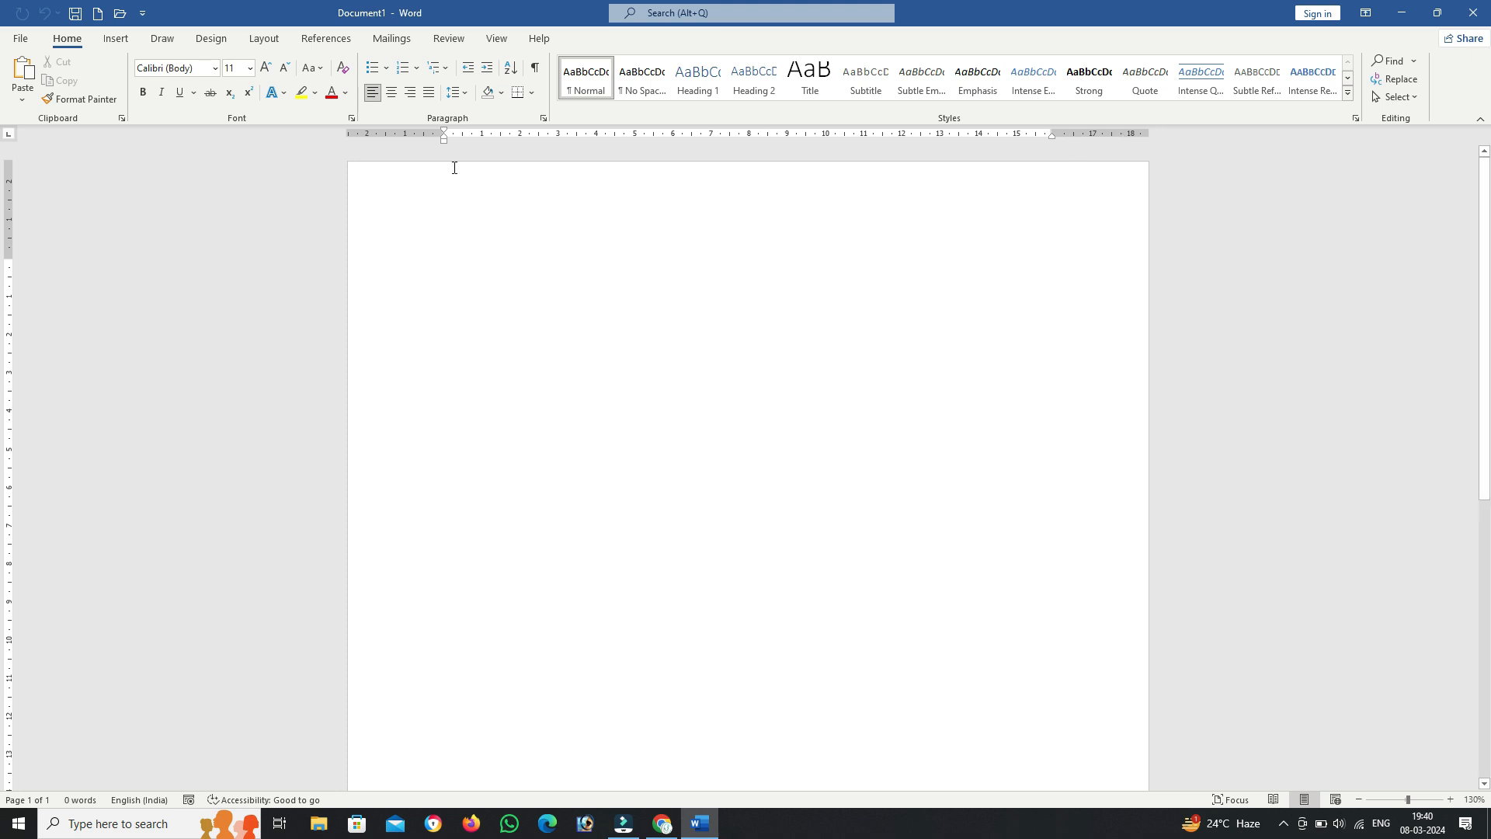
pyautogui.click(449, 263)
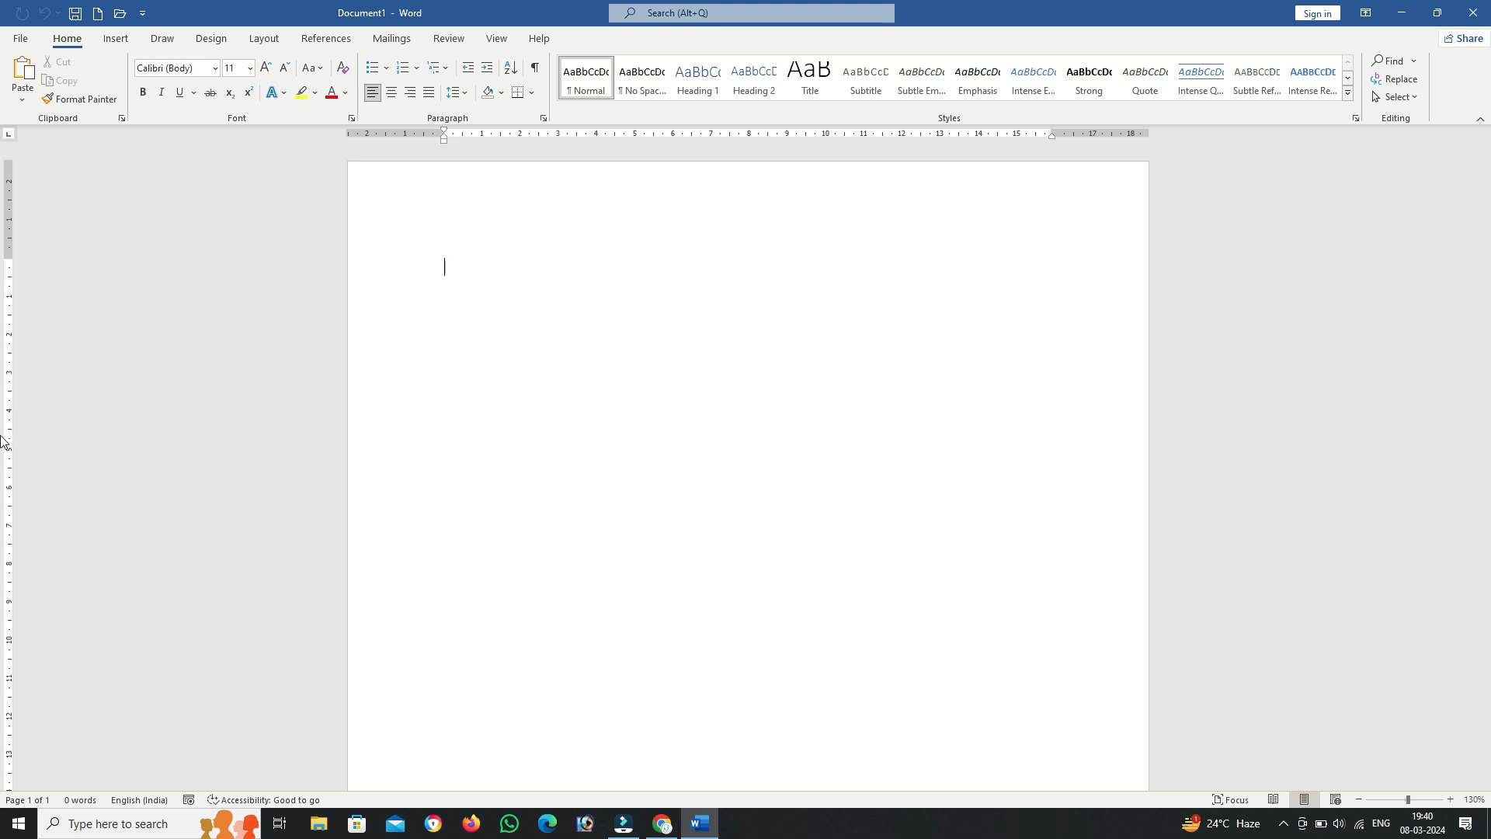
pyautogui.scroll(-1, 29, 422)
pyautogui.scroll(-5, 29, 422)
pyautogui.click(427, 740)
pyautogui.scroll(6, 675, 518)
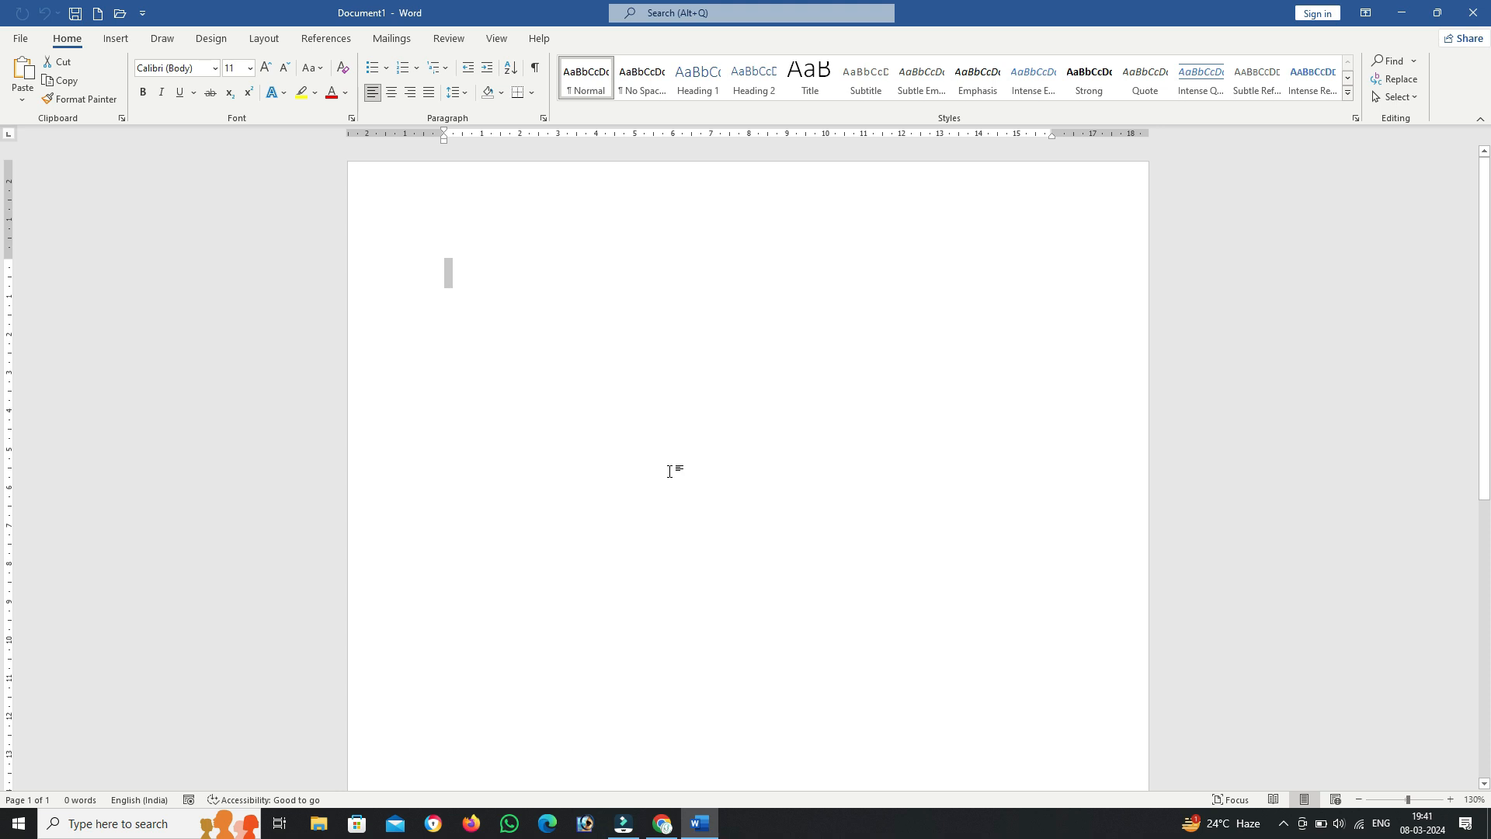
pyautogui.click(439, 269)
pyautogui.click(443, 269)
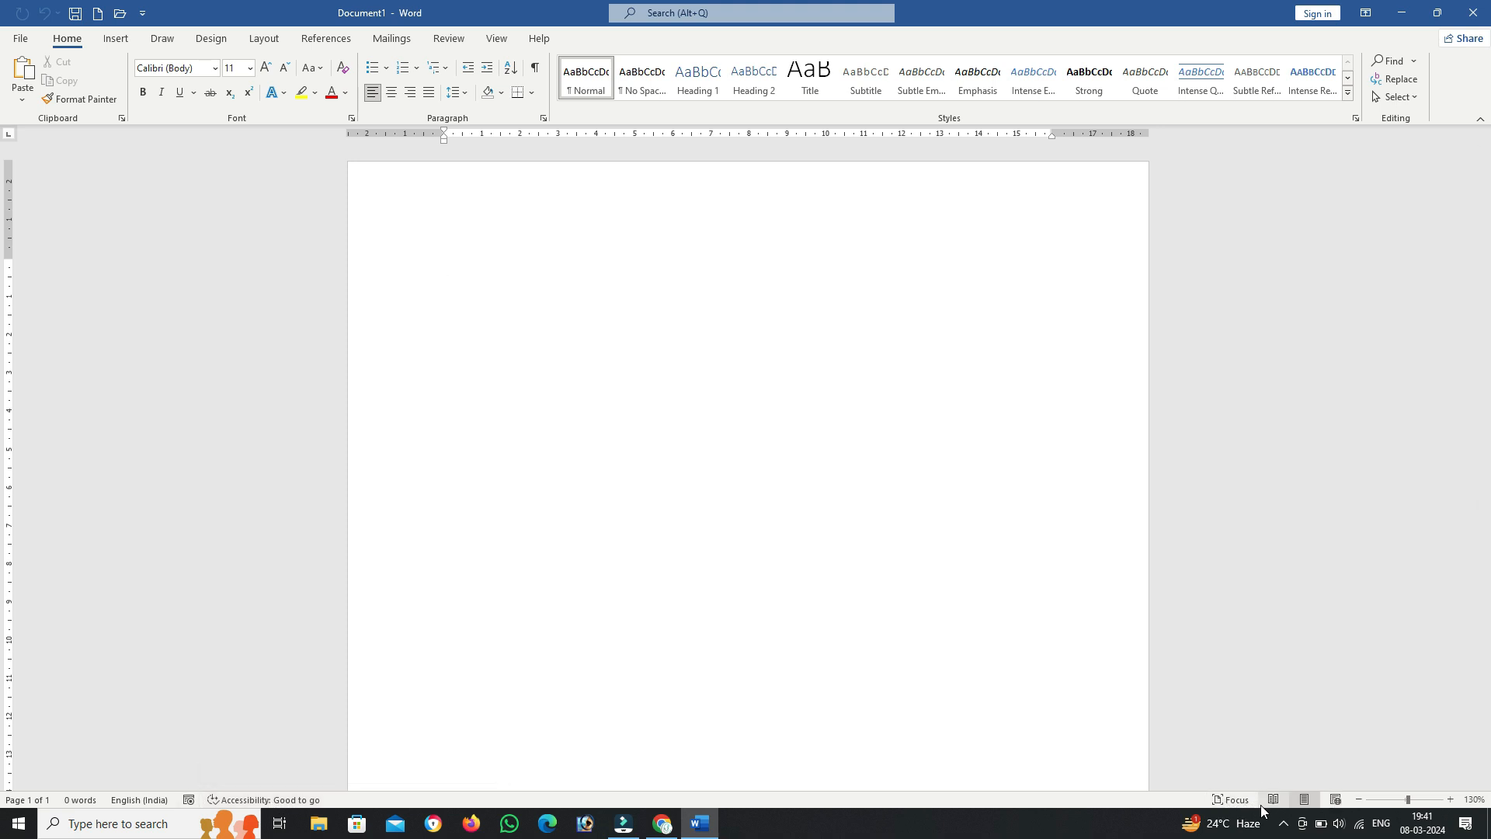
# Step: View the blank document in Read Mode, Print Layout and Web Layout, and return to Print Layout
pyautogui.click(1273, 801)
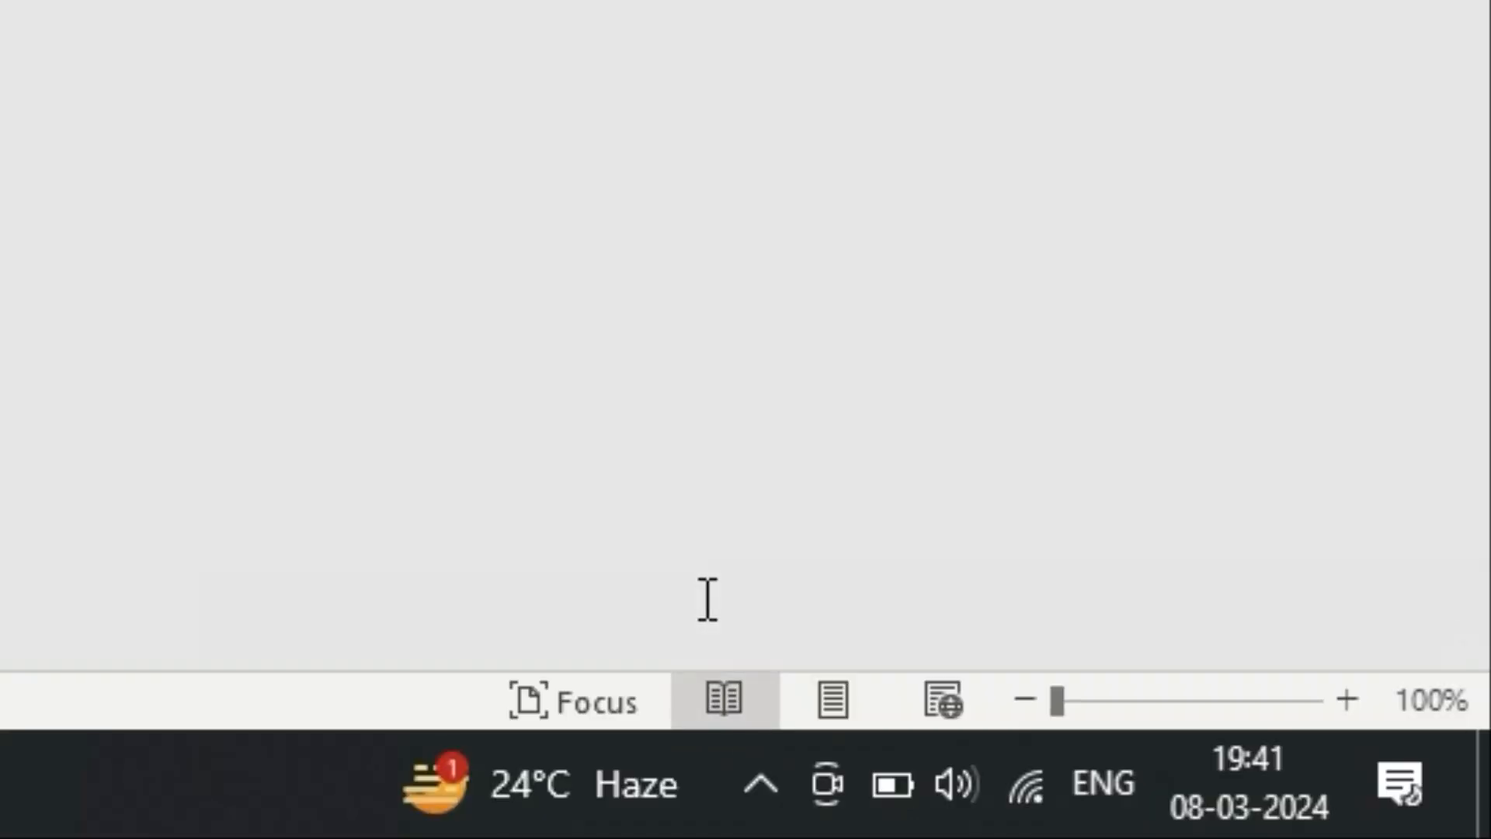
pyautogui.click(843, 707)
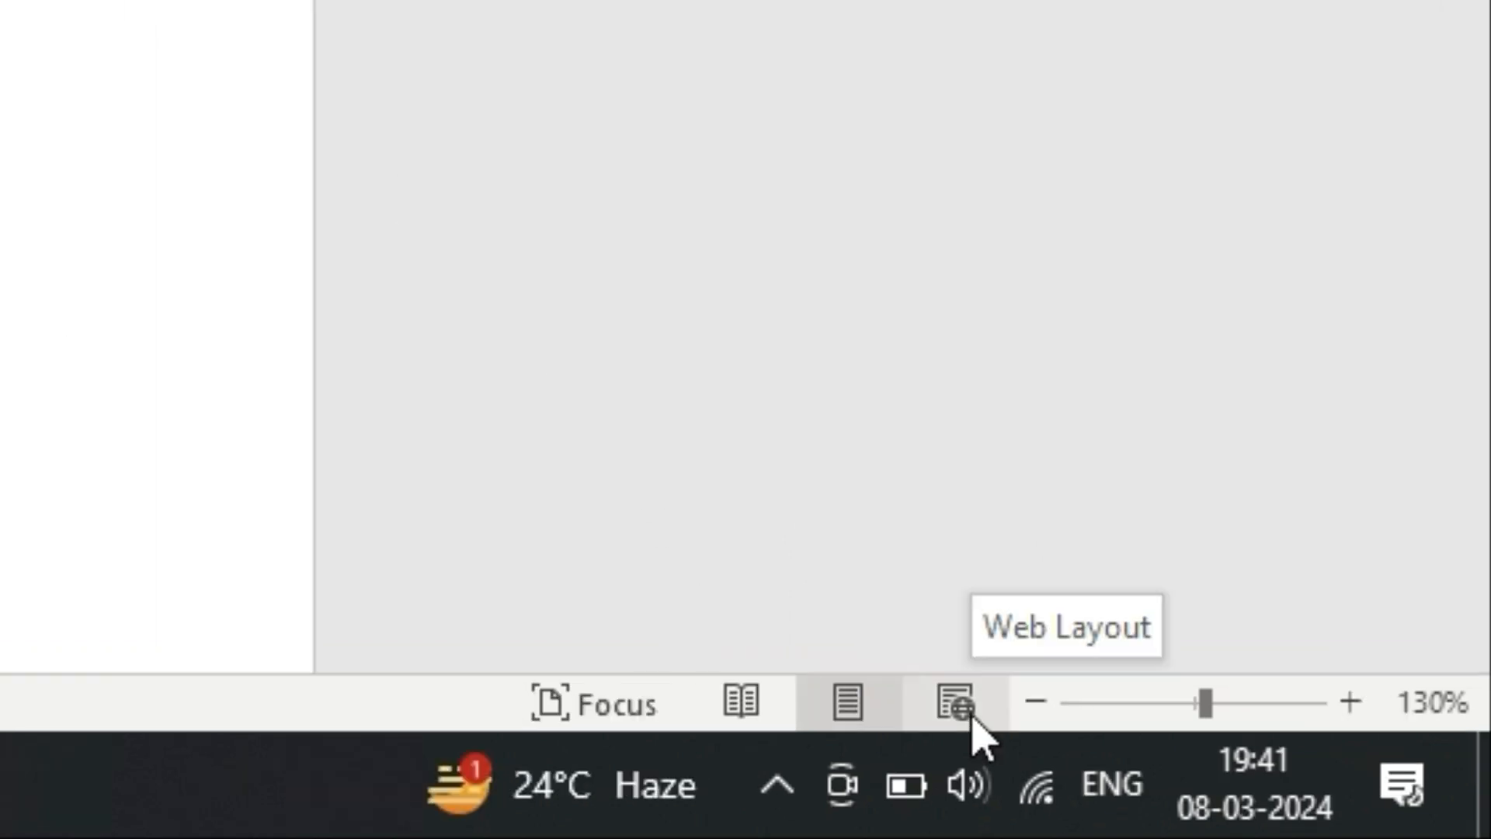
pyautogui.click(961, 705)
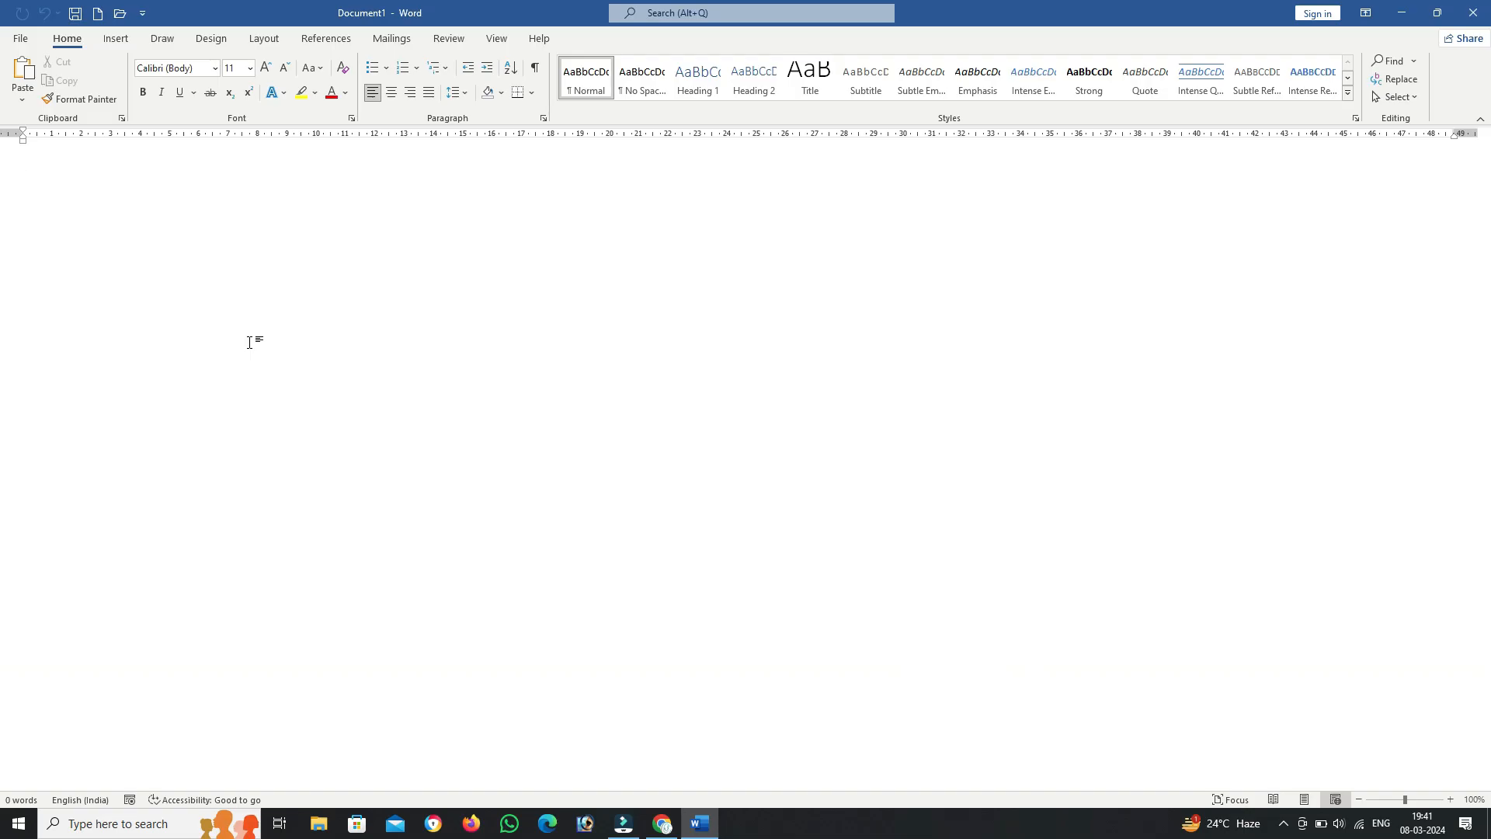
pyautogui.click(1305, 800)
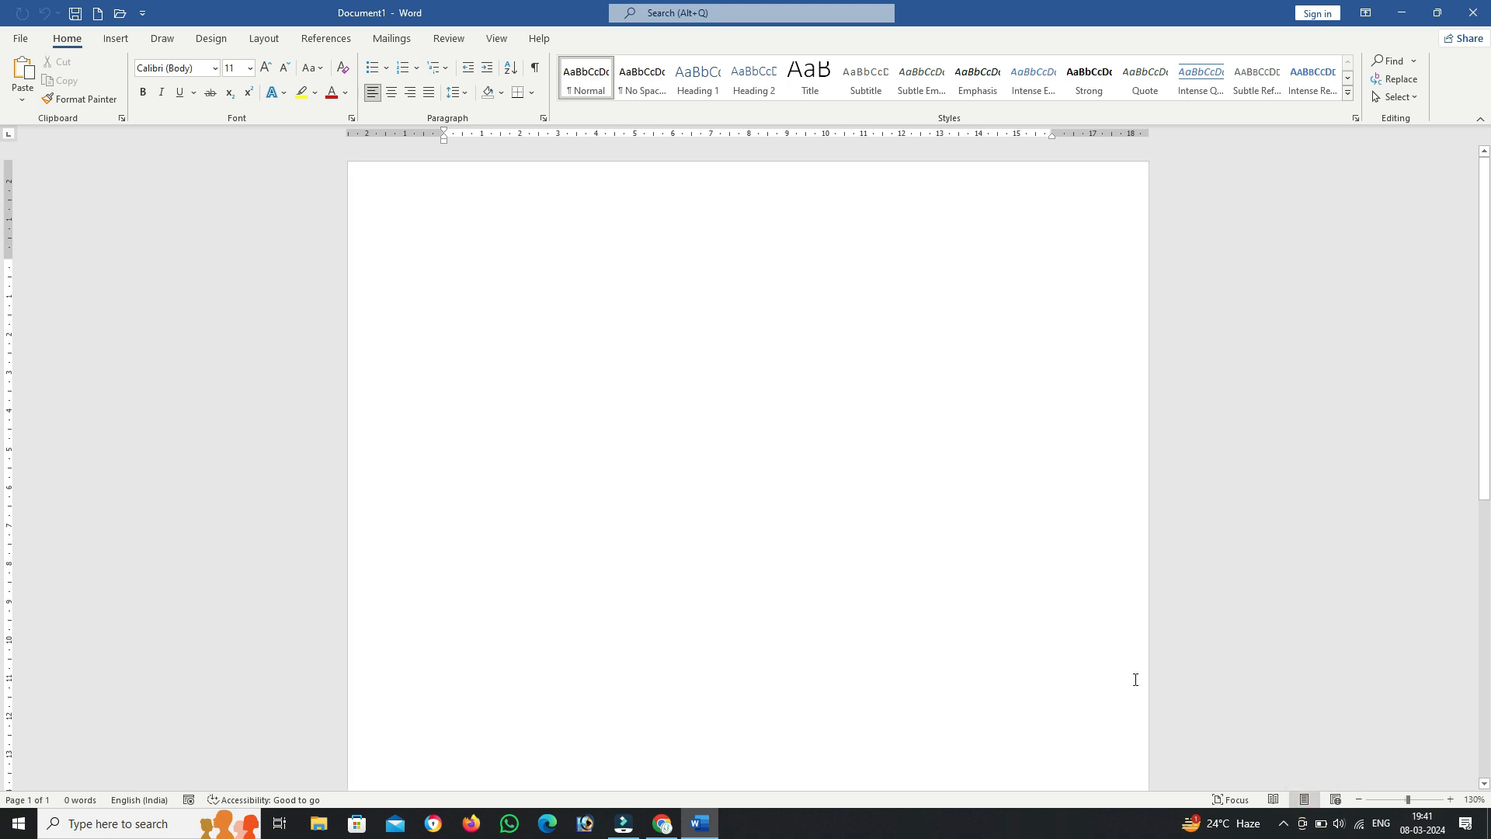
# Step: Zoom the page in to 500% and out to 10%, and set the zoom to 100%
pyautogui.click(1411, 801)
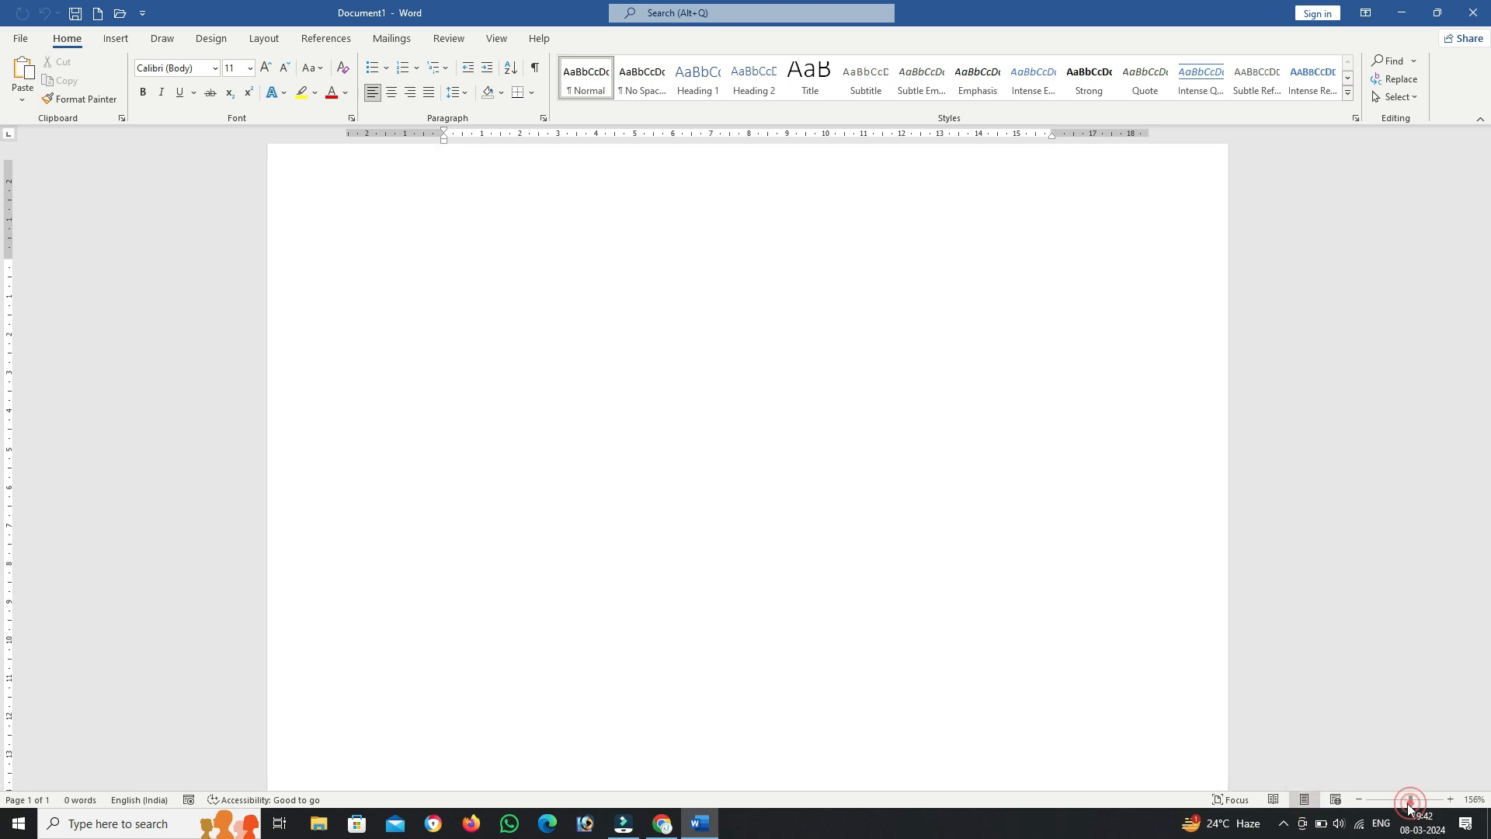
pyautogui.moveTo(1411, 801); pyautogui.dragTo(1465, 810)
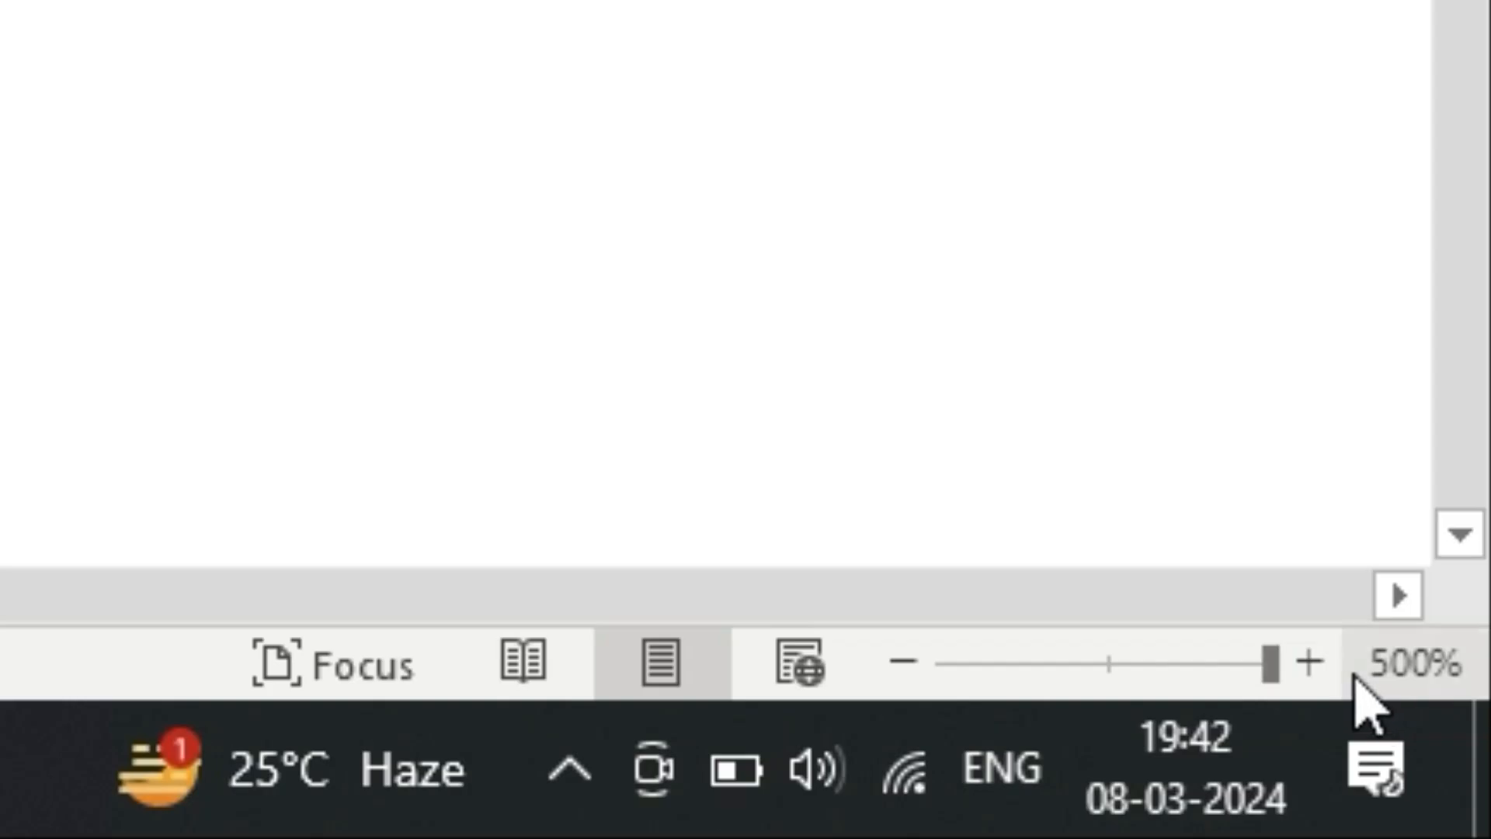
pyautogui.click(1325, 660)
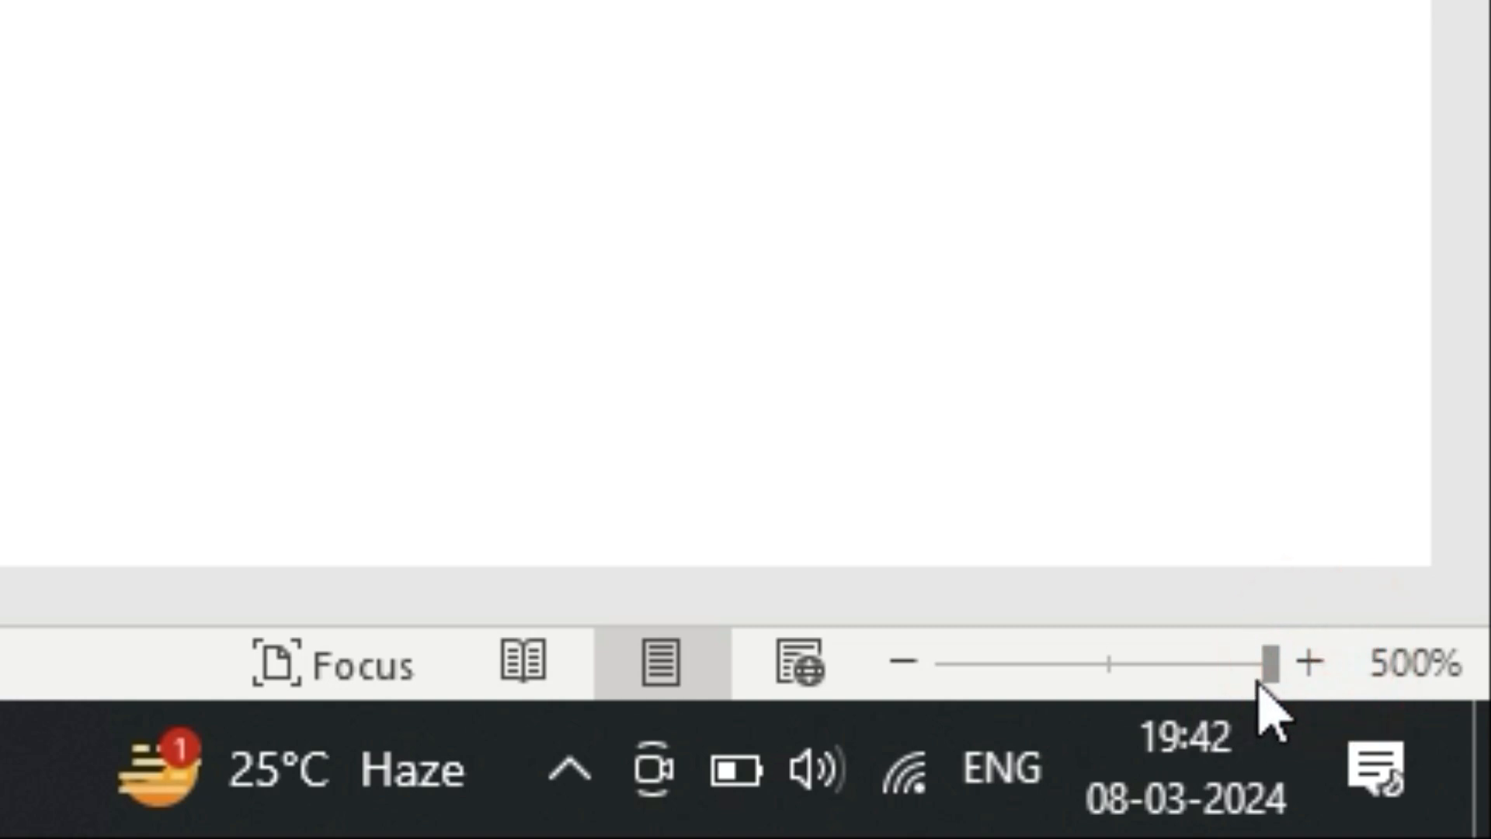
pyautogui.moveTo(1271, 664); pyautogui.dragTo(853, 646)
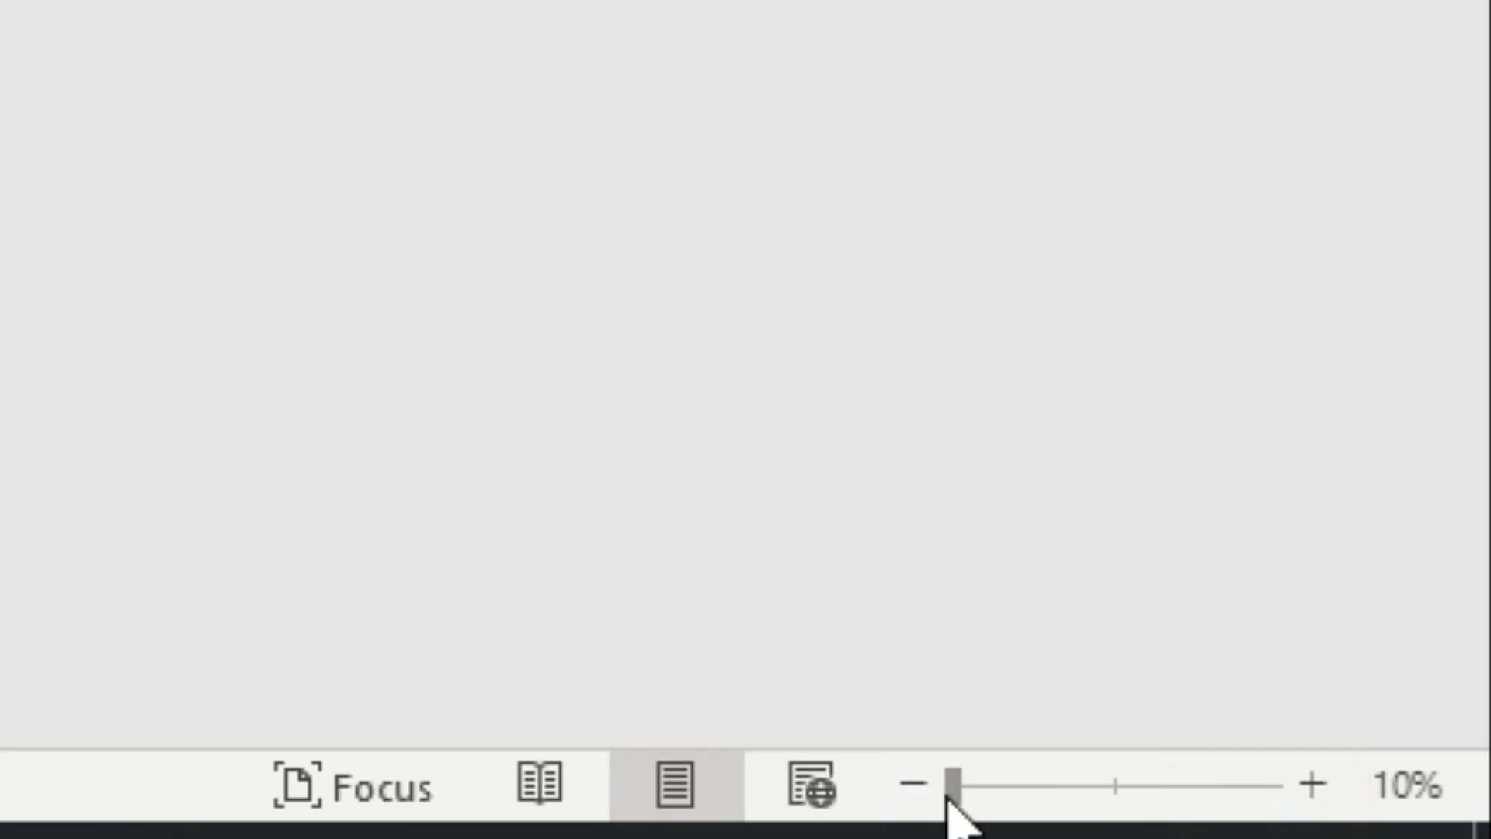
pyautogui.click(1115, 787)
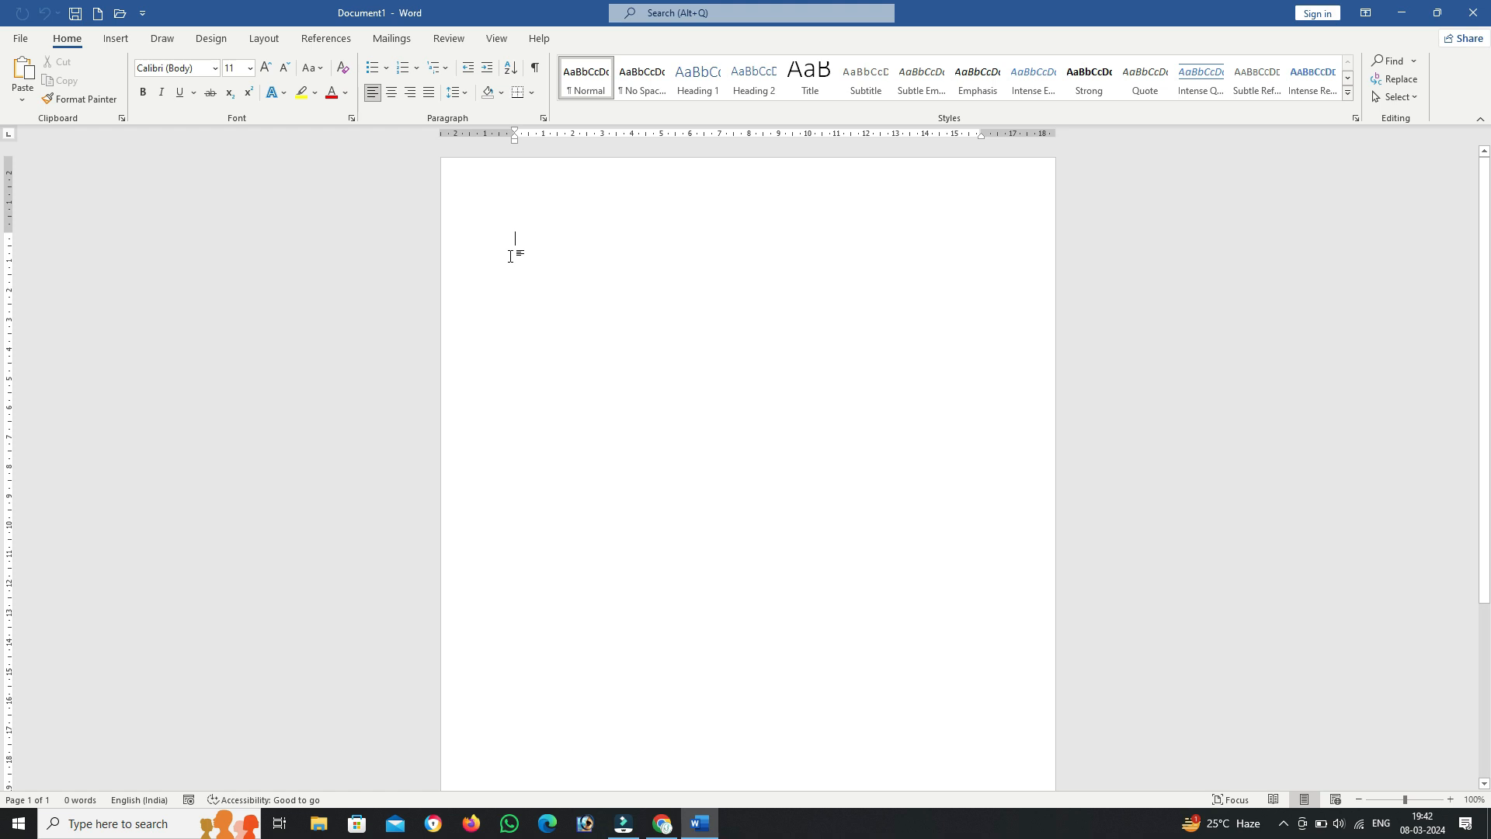
# Step: Pin the recent documents Demo and Qus. paper paint 2024 on the File home page and show the pinned documents
pyautogui.click(21, 39)
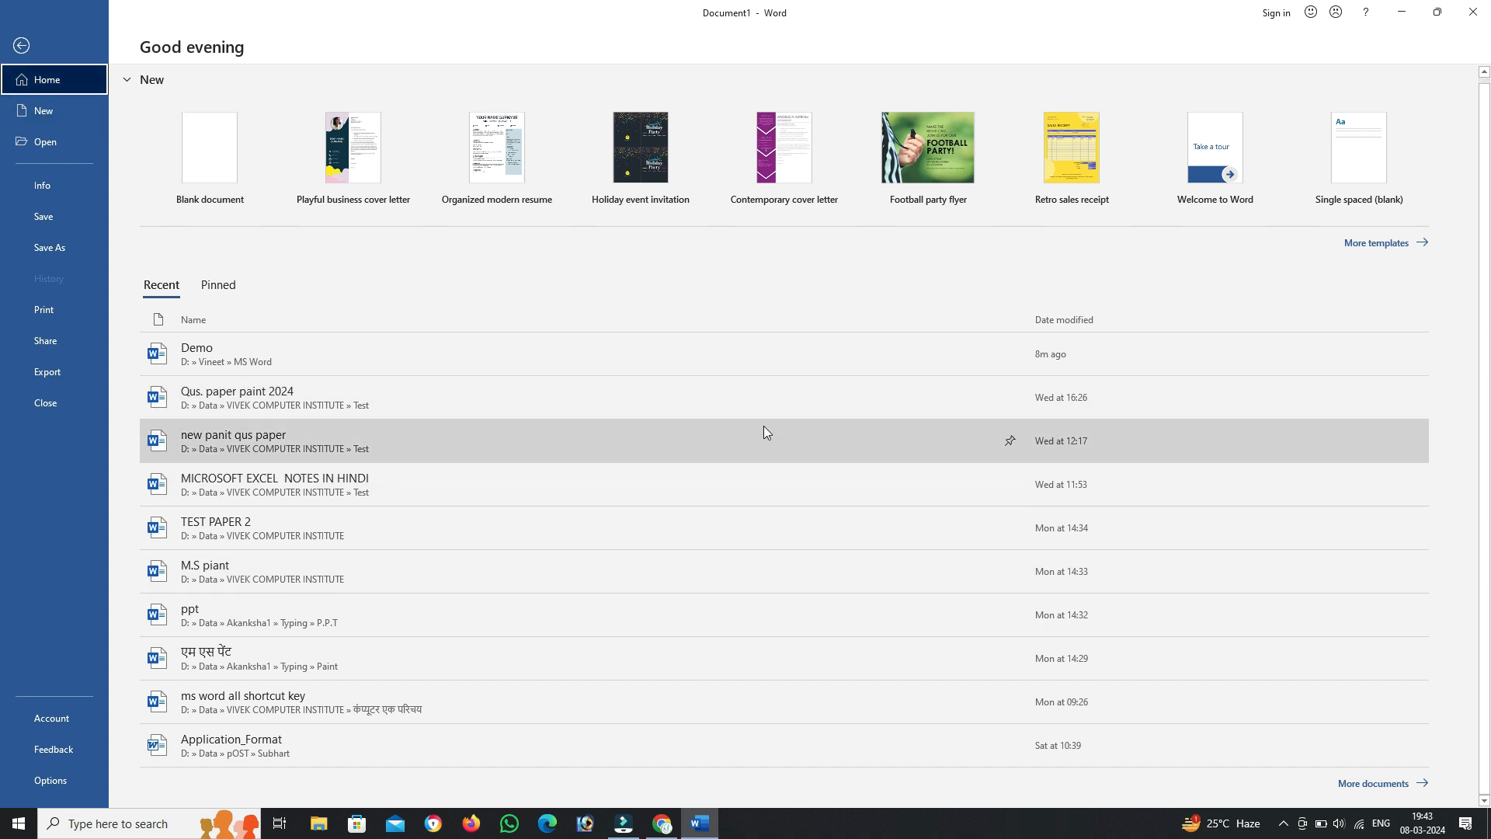
pyautogui.scroll(-1, 551, 443)
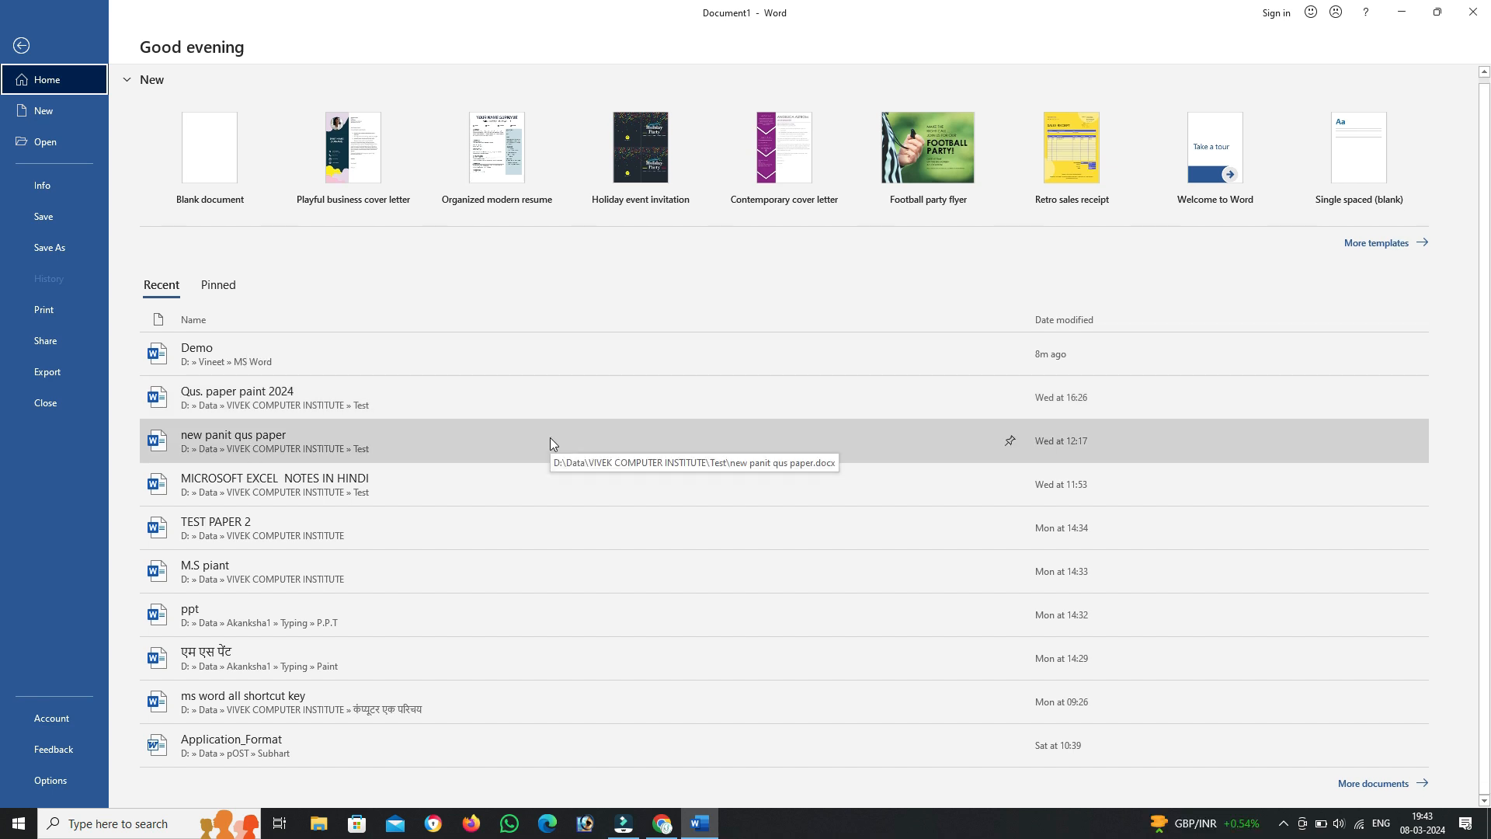
pyautogui.click(1010, 355)
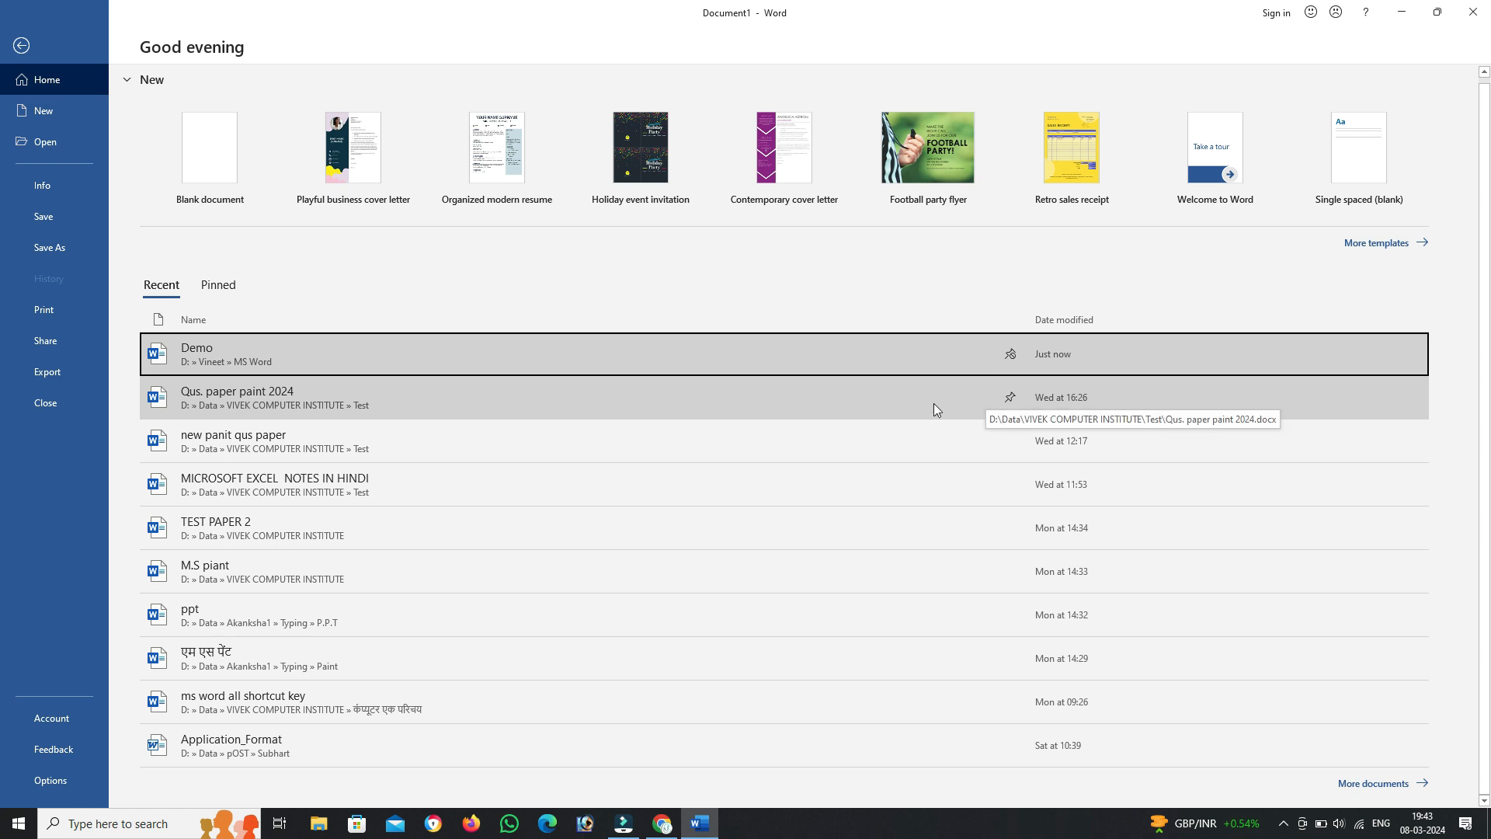
pyautogui.click(1011, 398)
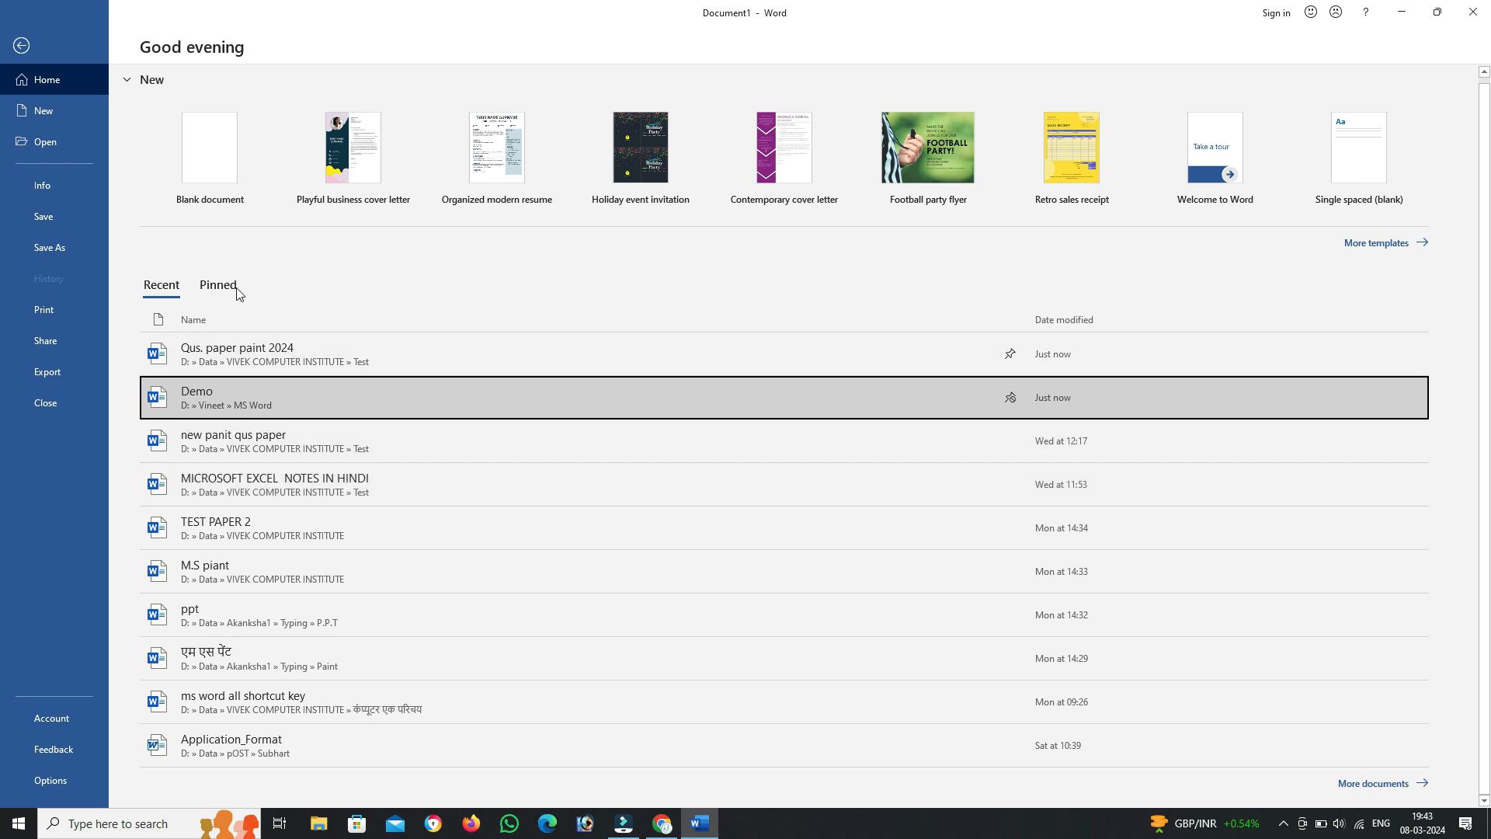
pyautogui.click(233, 291)
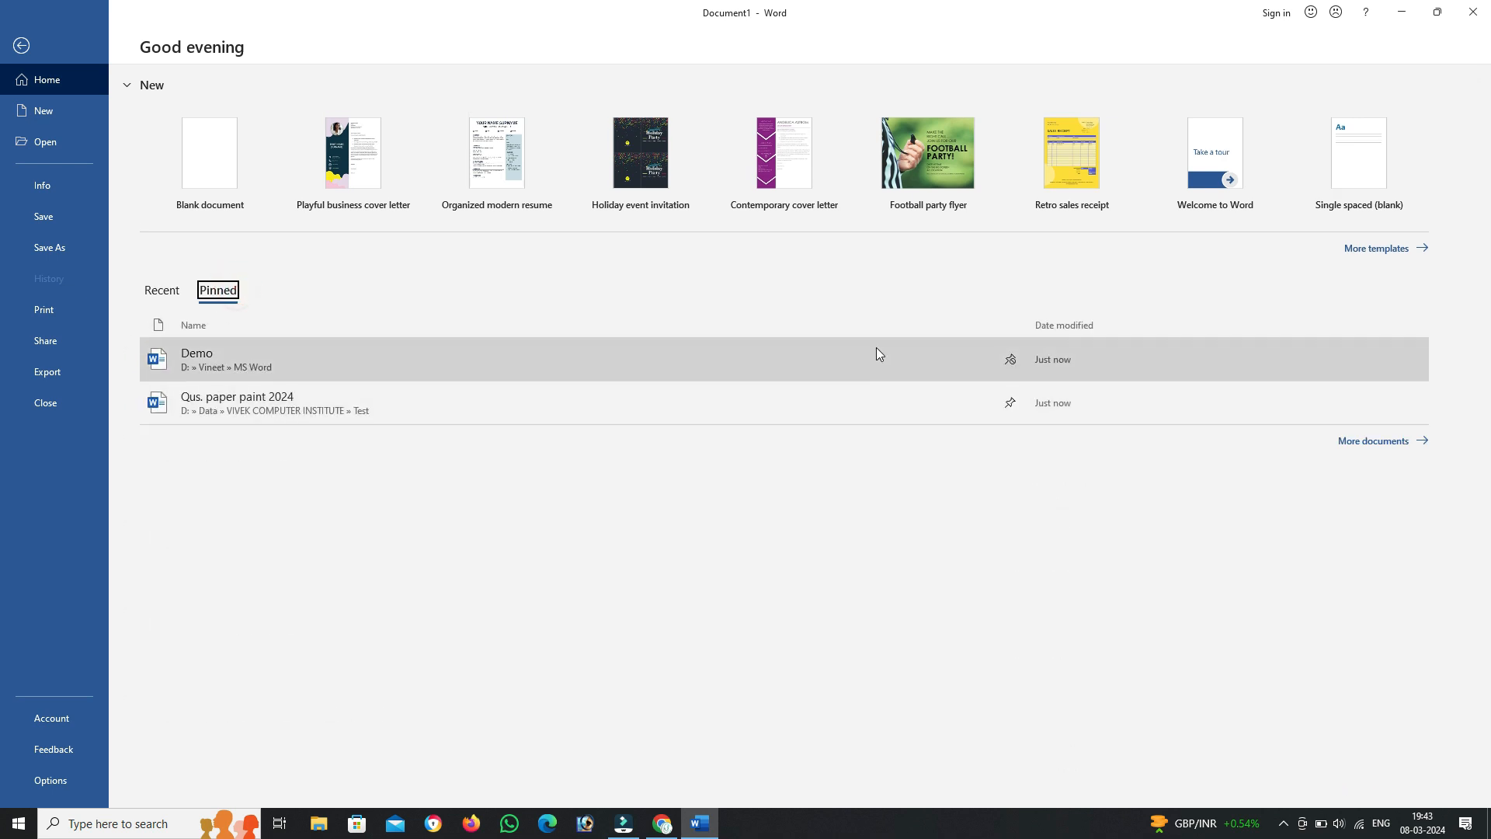
# Step: Unpin both pinned documents and return to the list of recent documents
pyautogui.click(1010, 402)
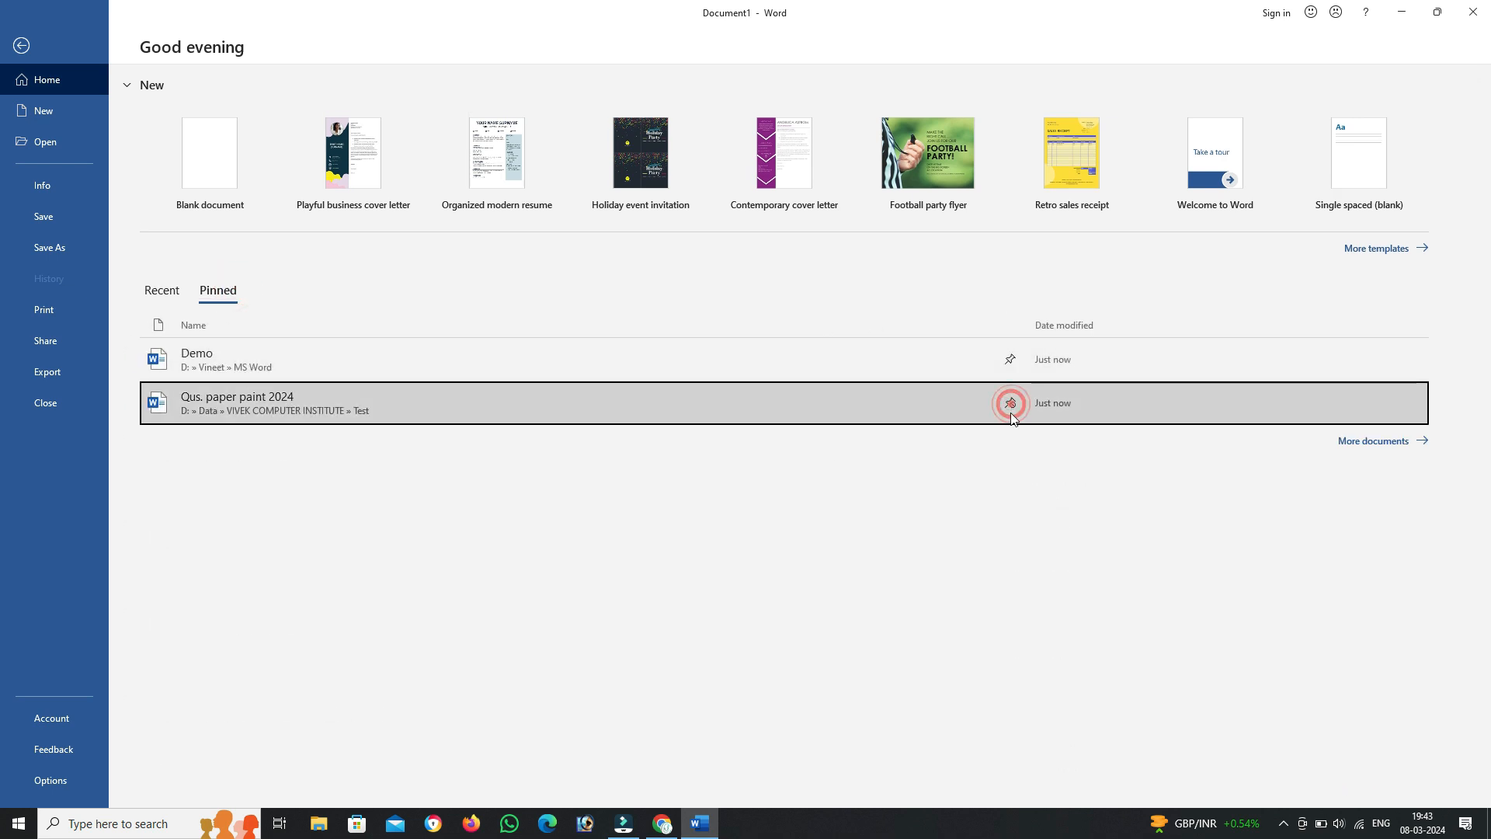
pyautogui.click(1011, 360)
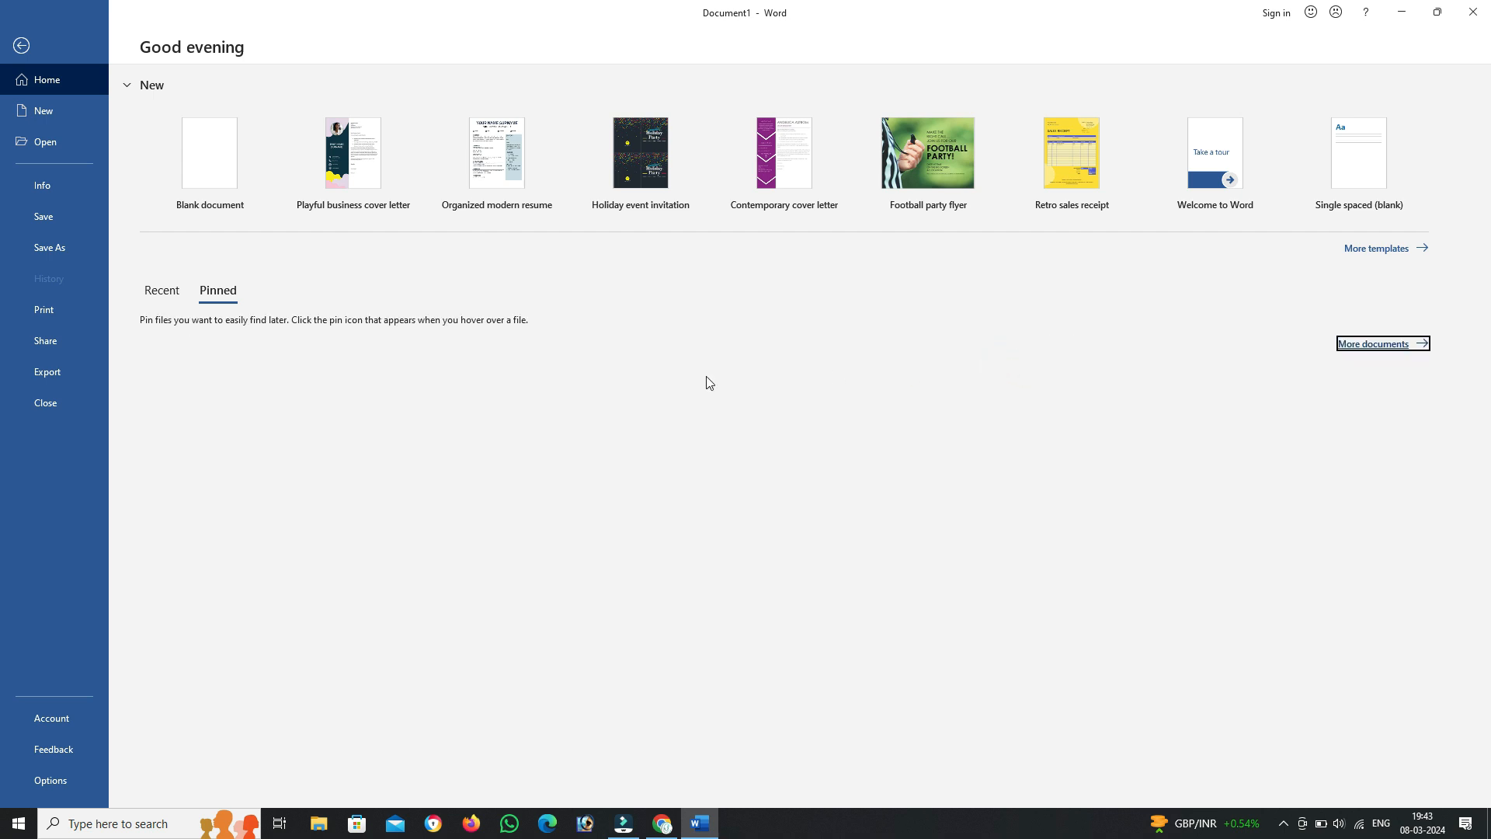
pyautogui.click(162, 295)
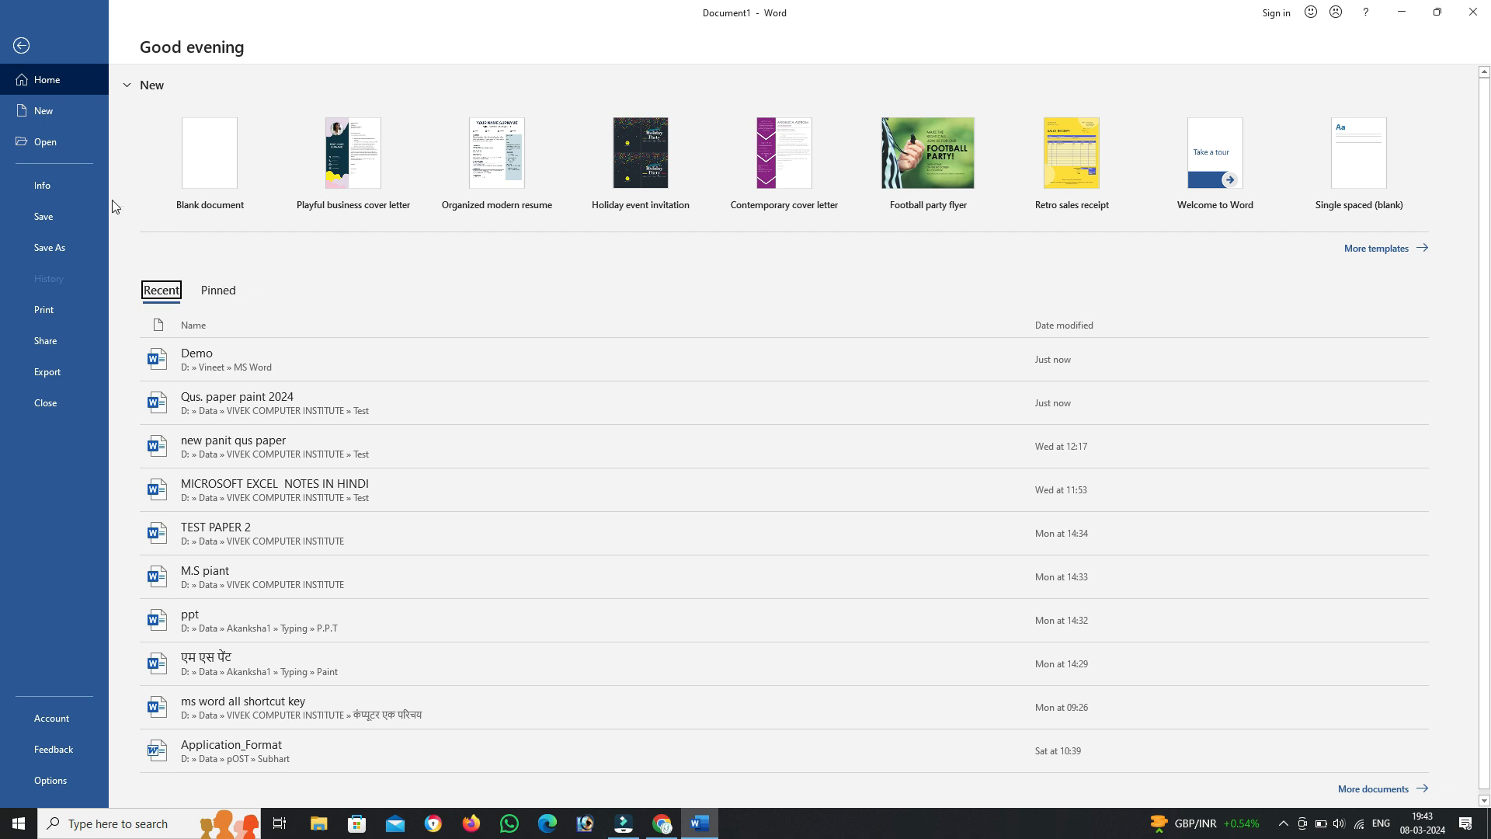
# Step: Create a new document from the Blank document template
pyautogui.click(58, 118)
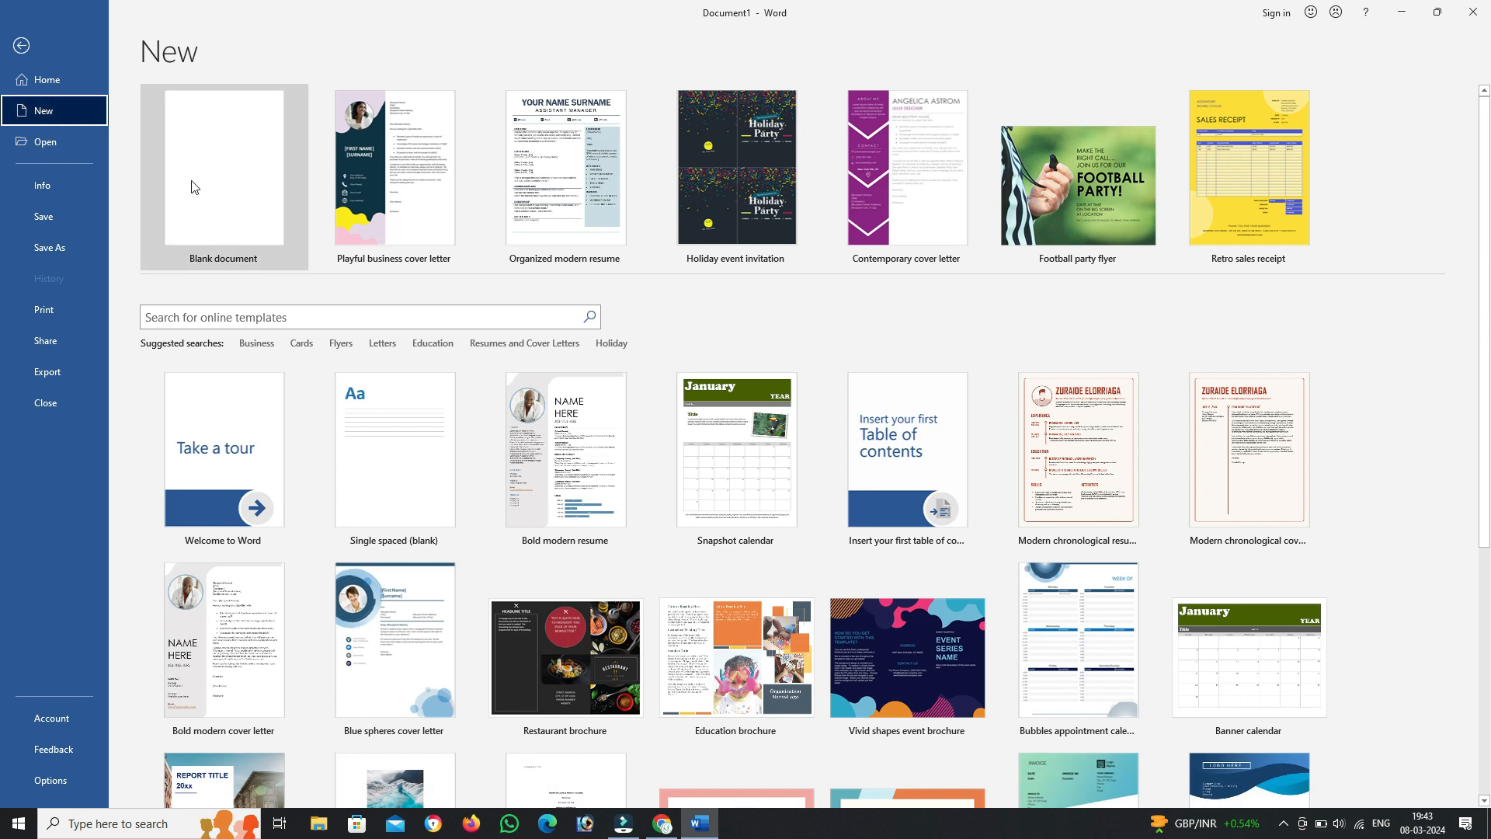
pyautogui.click(217, 165)
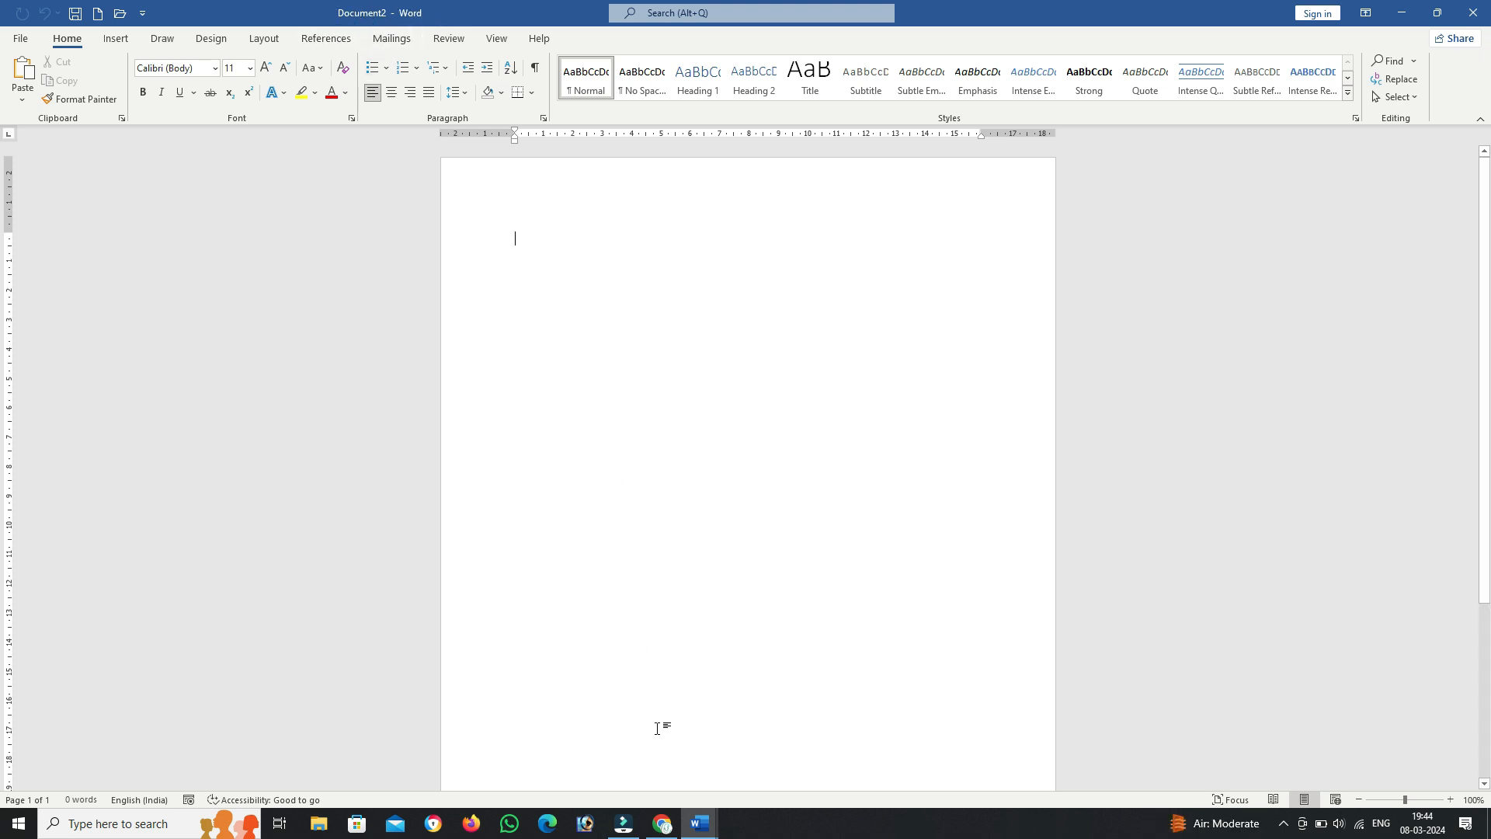
# Step: Switch to the Document1 window and show its Open page with the recent documents
pyautogui.click(701, 819)
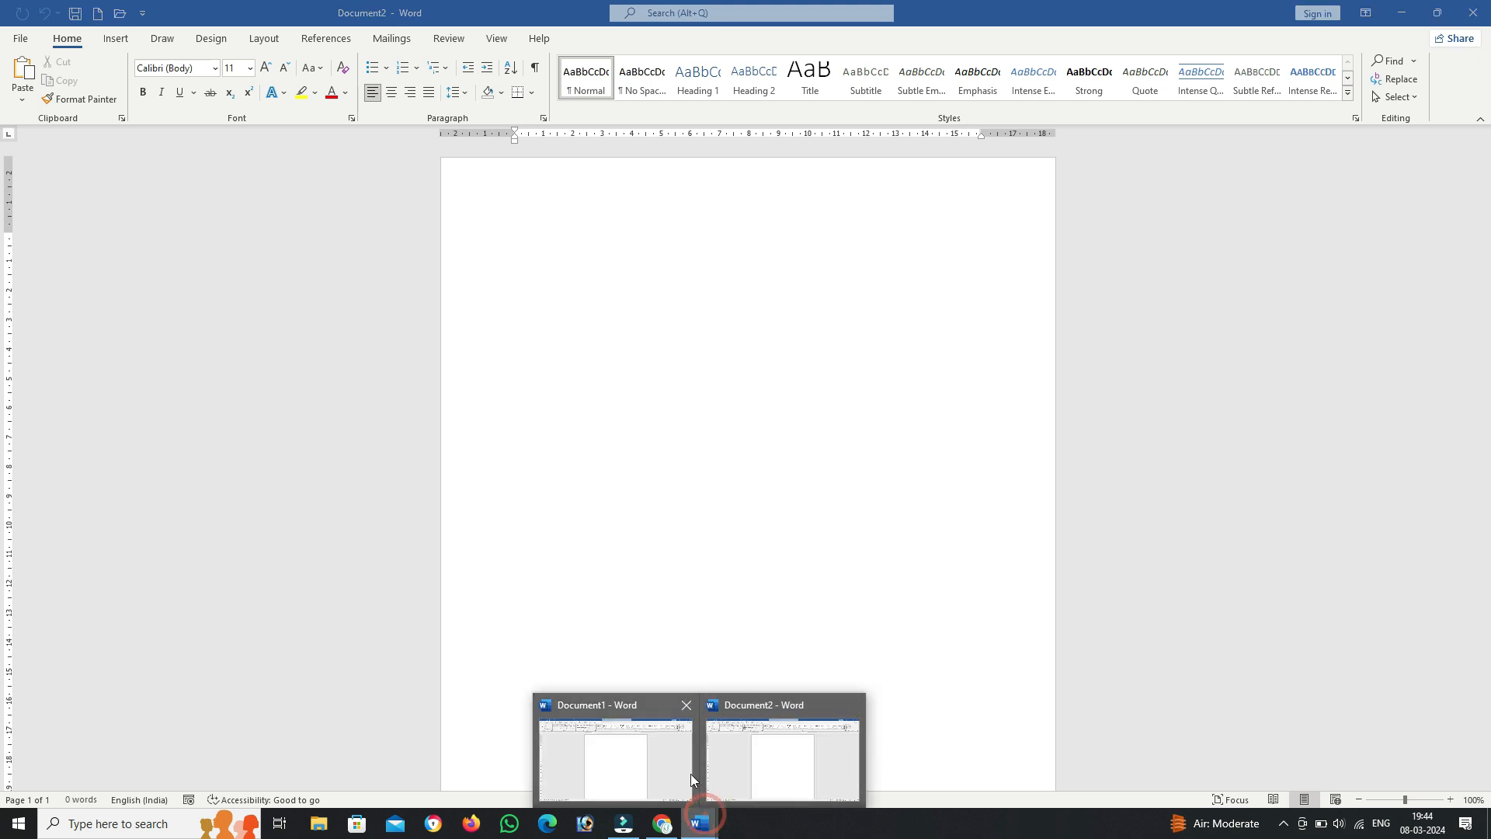
pyautogui.click(651, 747)
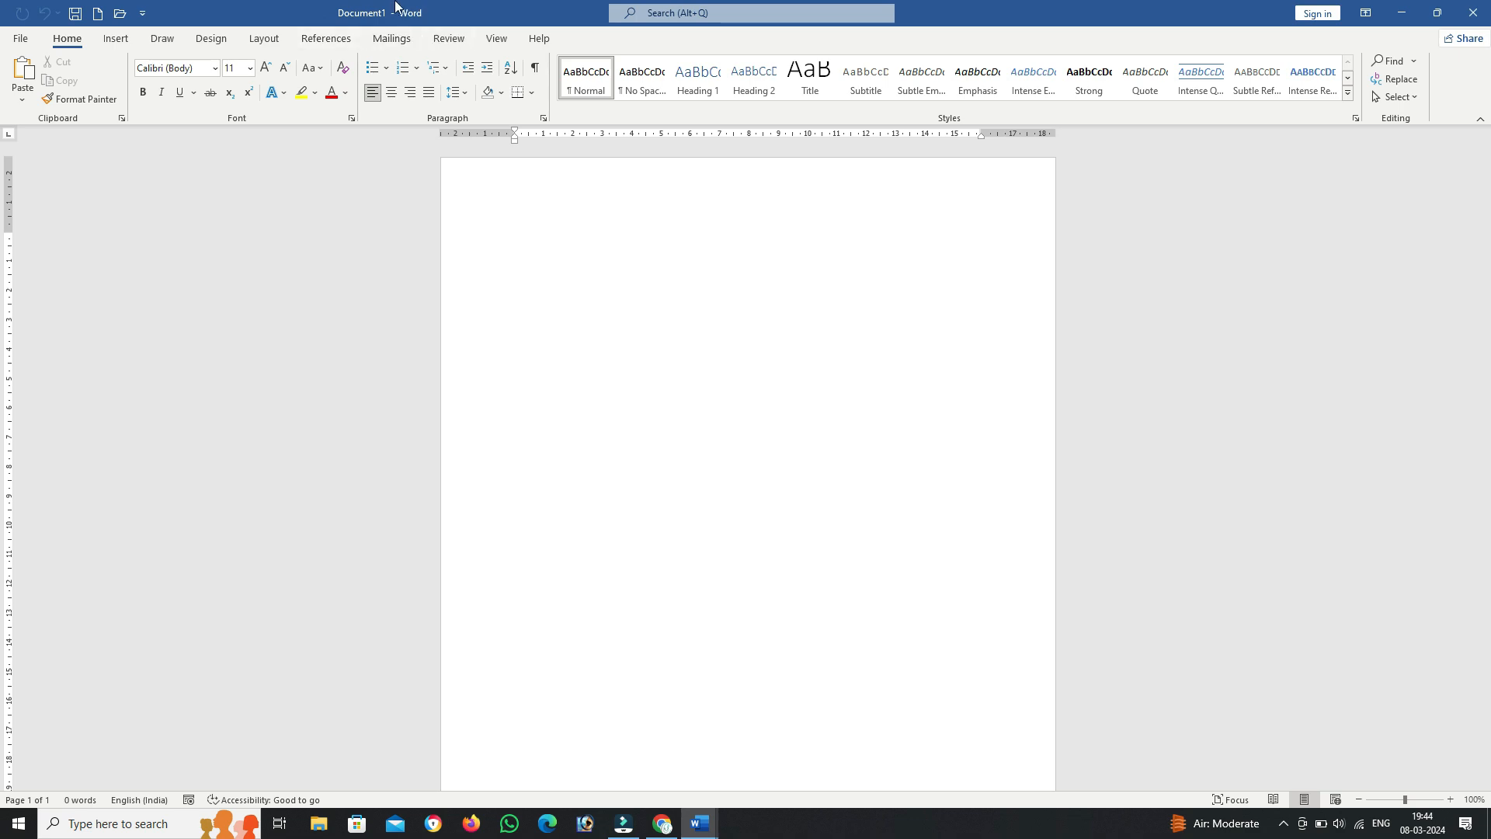
pyautogui.click(20, 38)
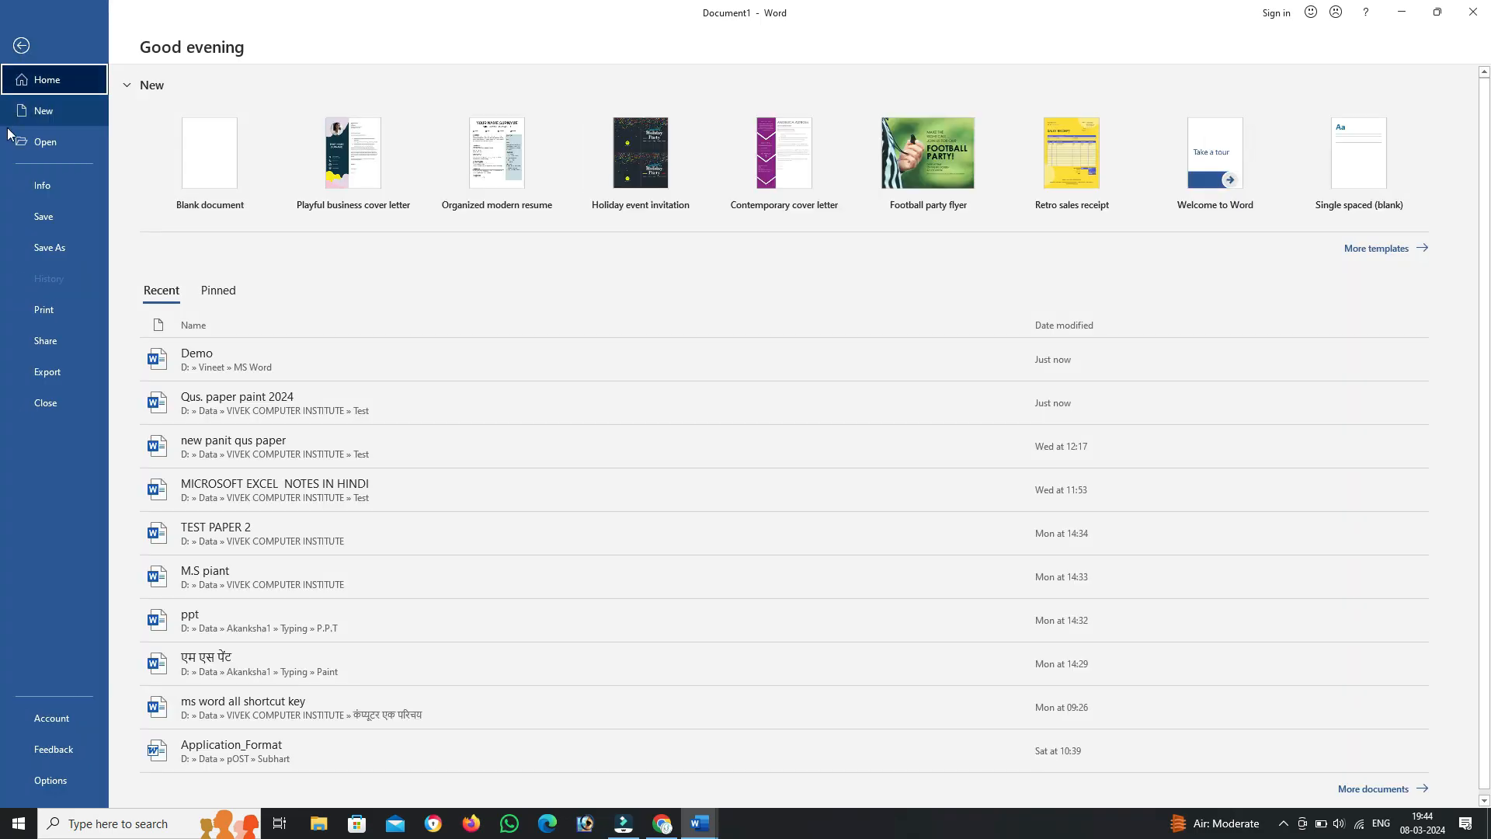
pyautogui.click(48, 143)
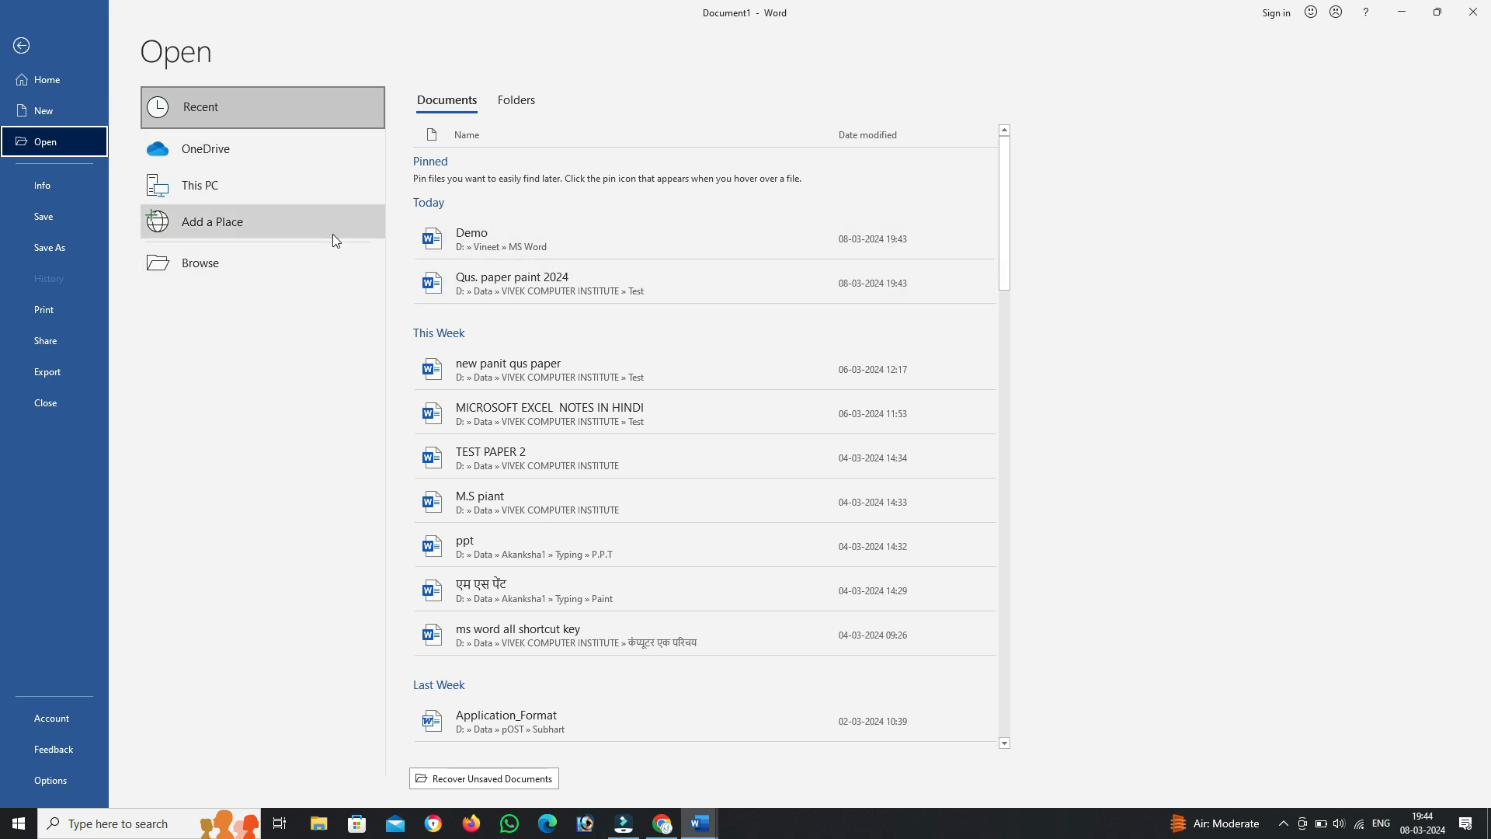
# Step: Examine the Info page of Document1, including its properties and the Protect Document, Check for Issues and Manage Document options
pyautogui.click(39, 179)
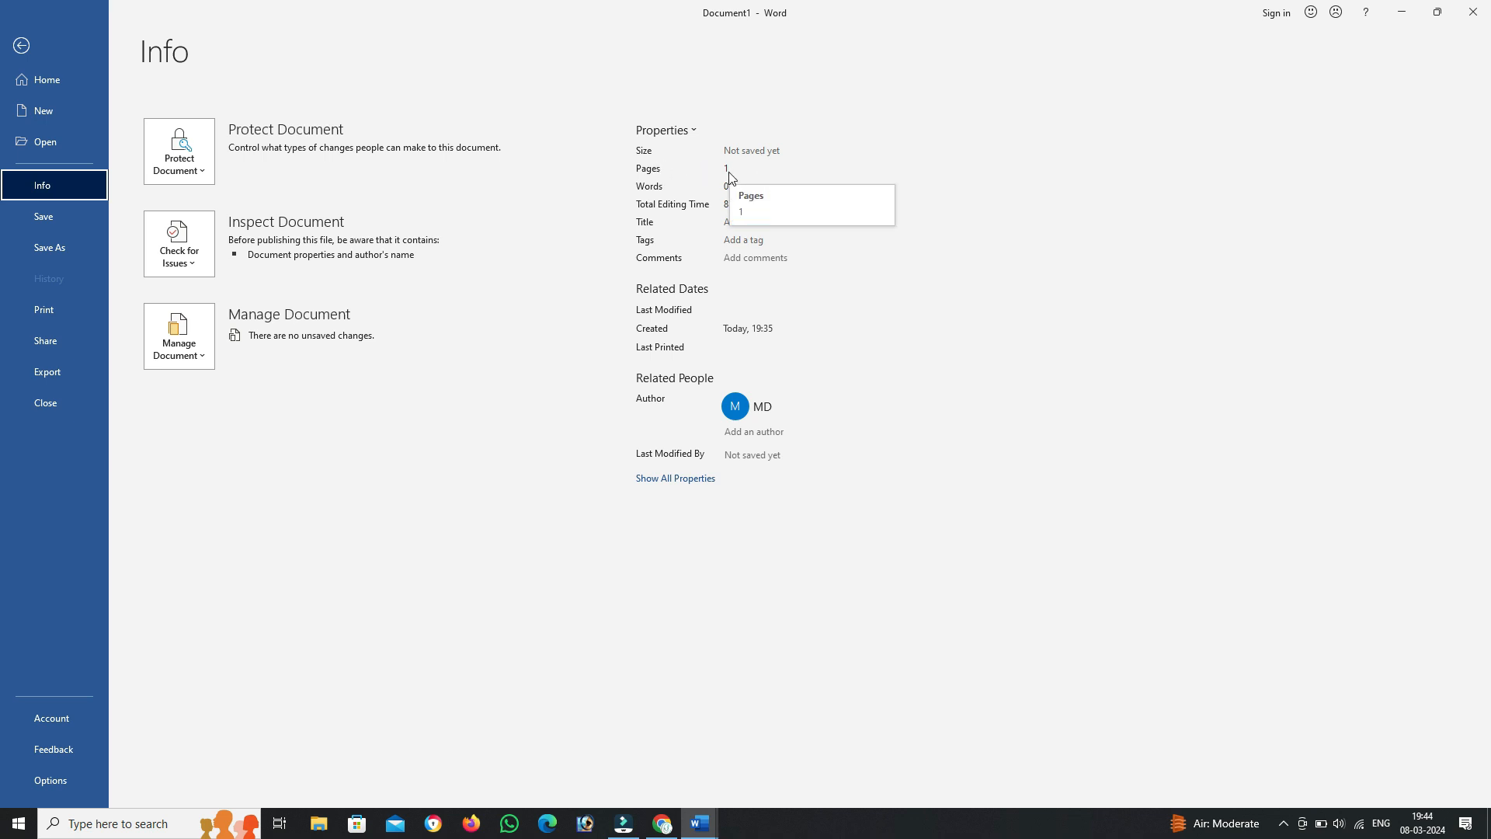
pyautogui.click(745, 203)
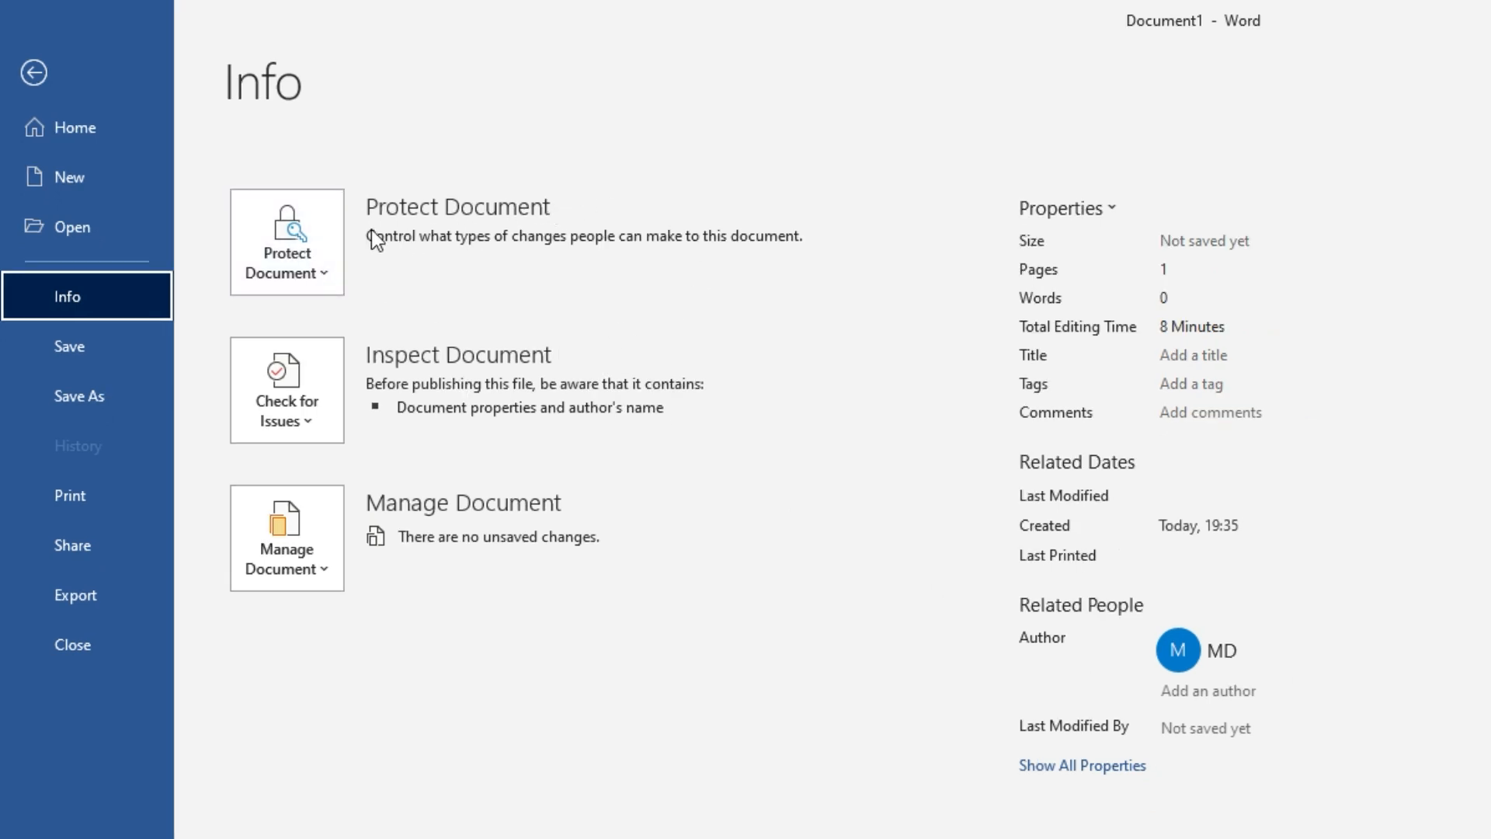
pyautogui.click(334, 256)
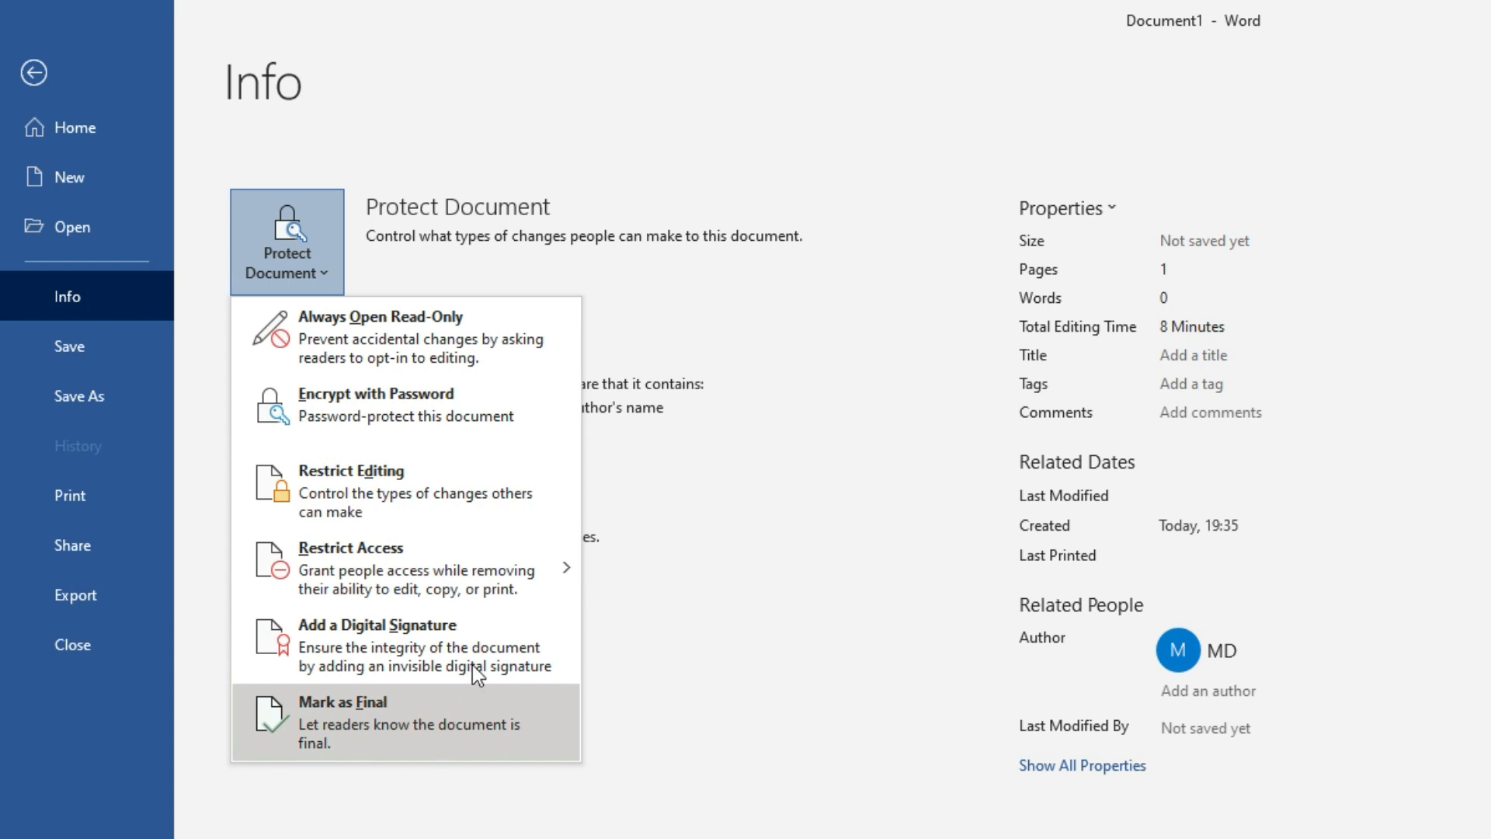
pyautogui.click(323, 268)
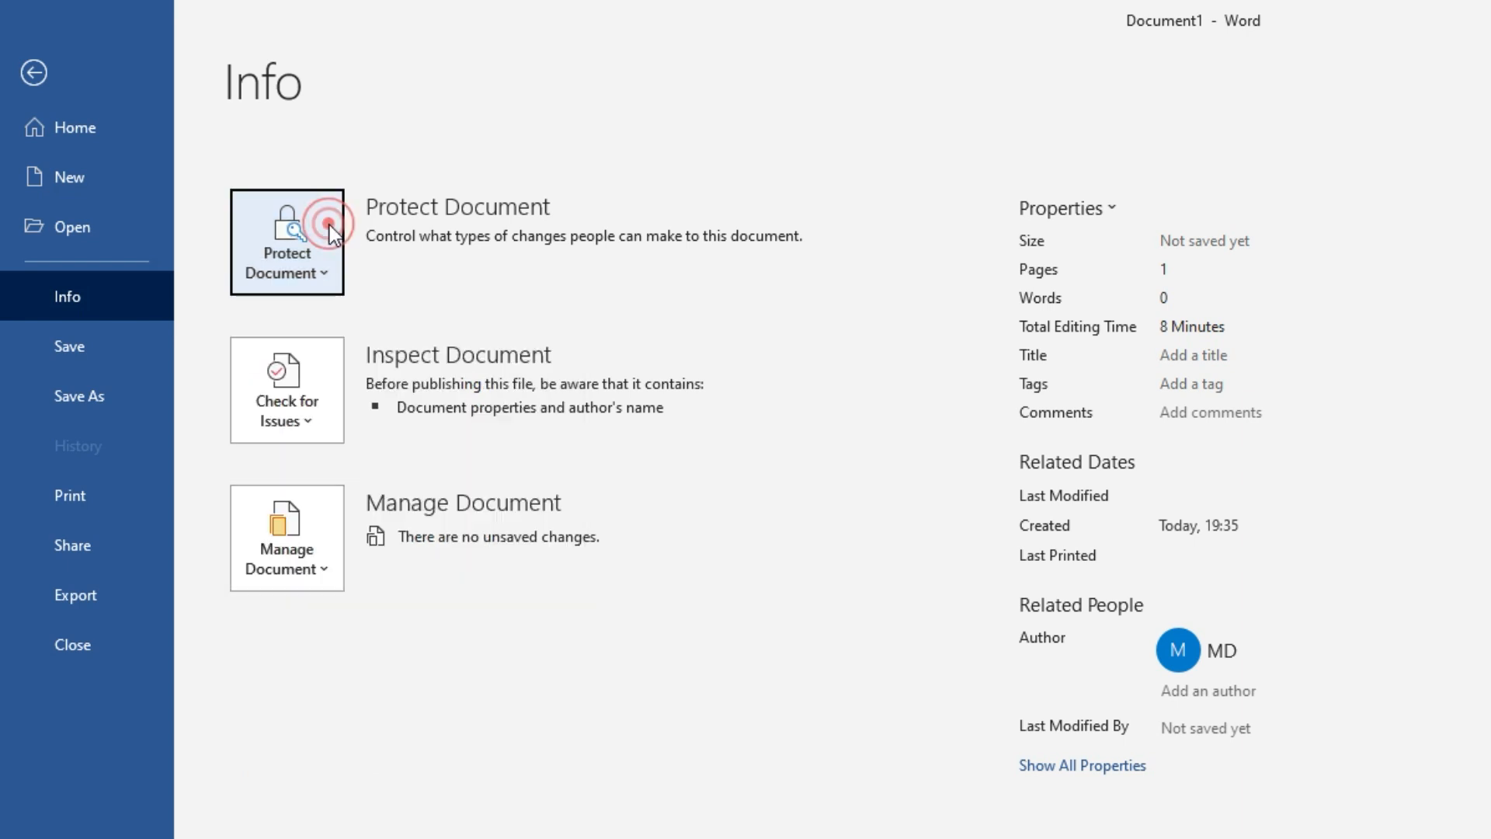
pyautogui.click(298, 429)
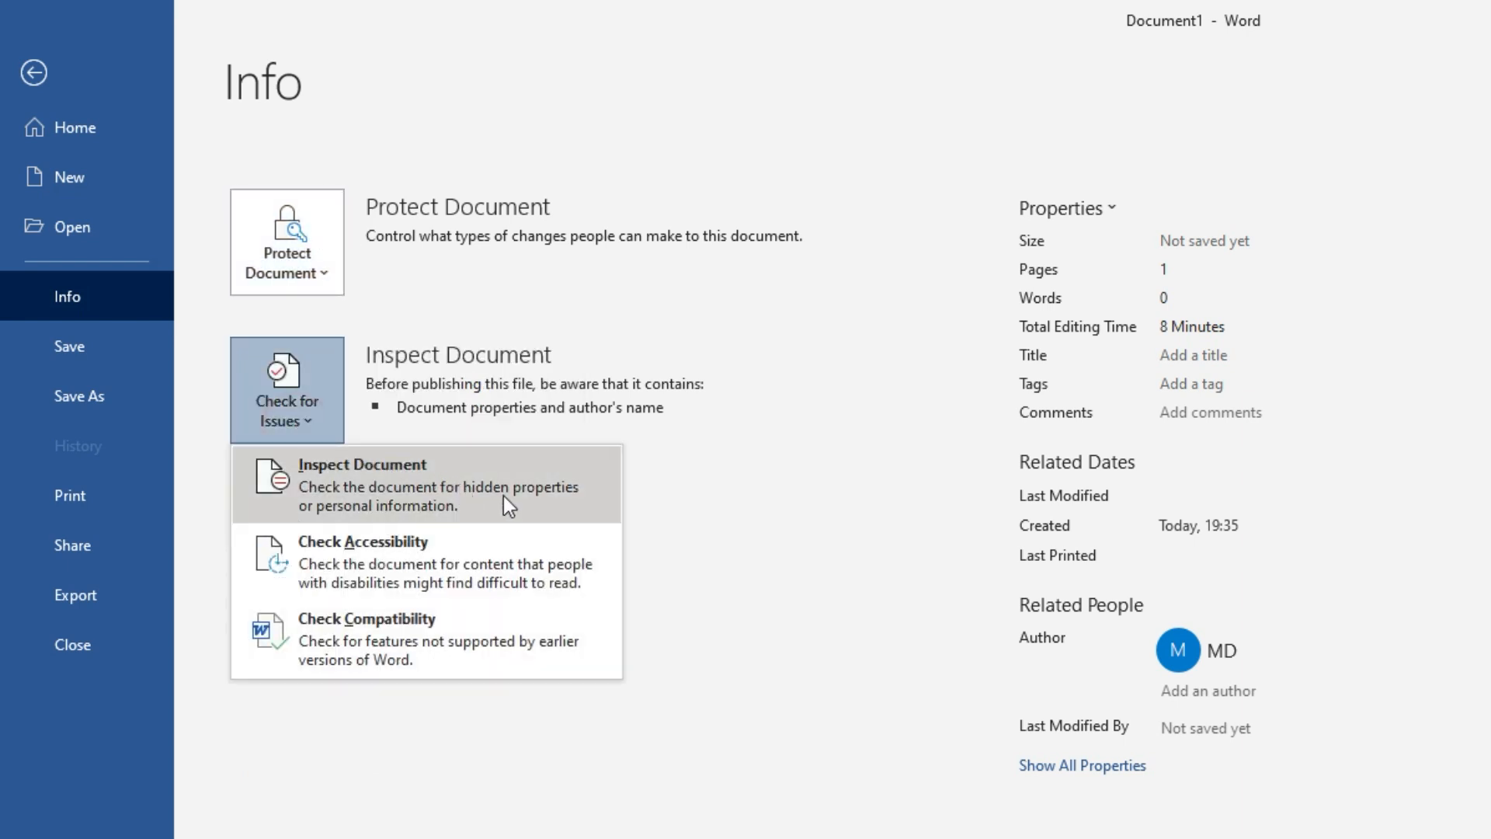
pyautogui.click(418, 775)
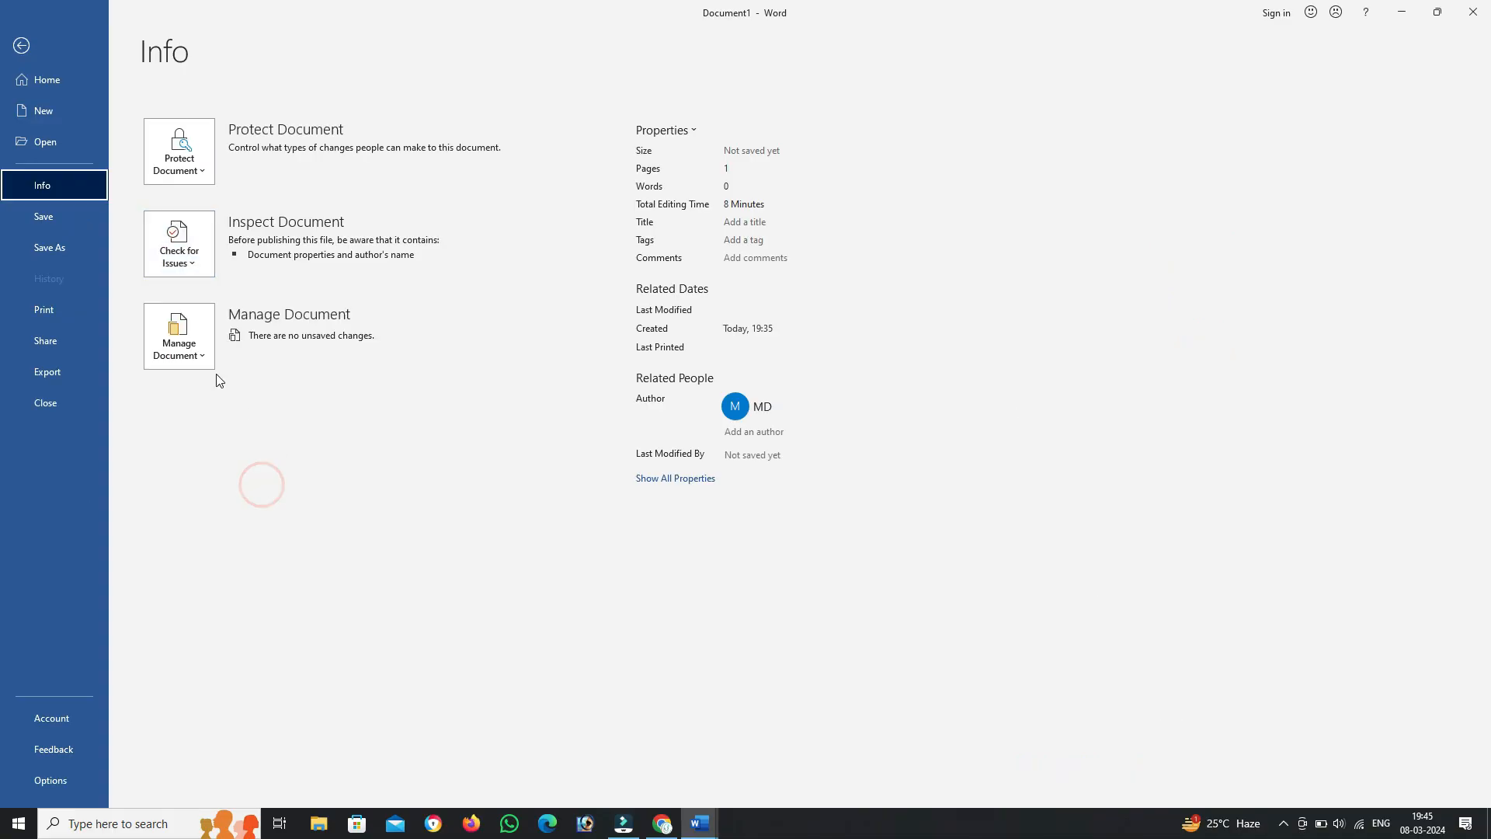
pyautogui.click(204, 359)
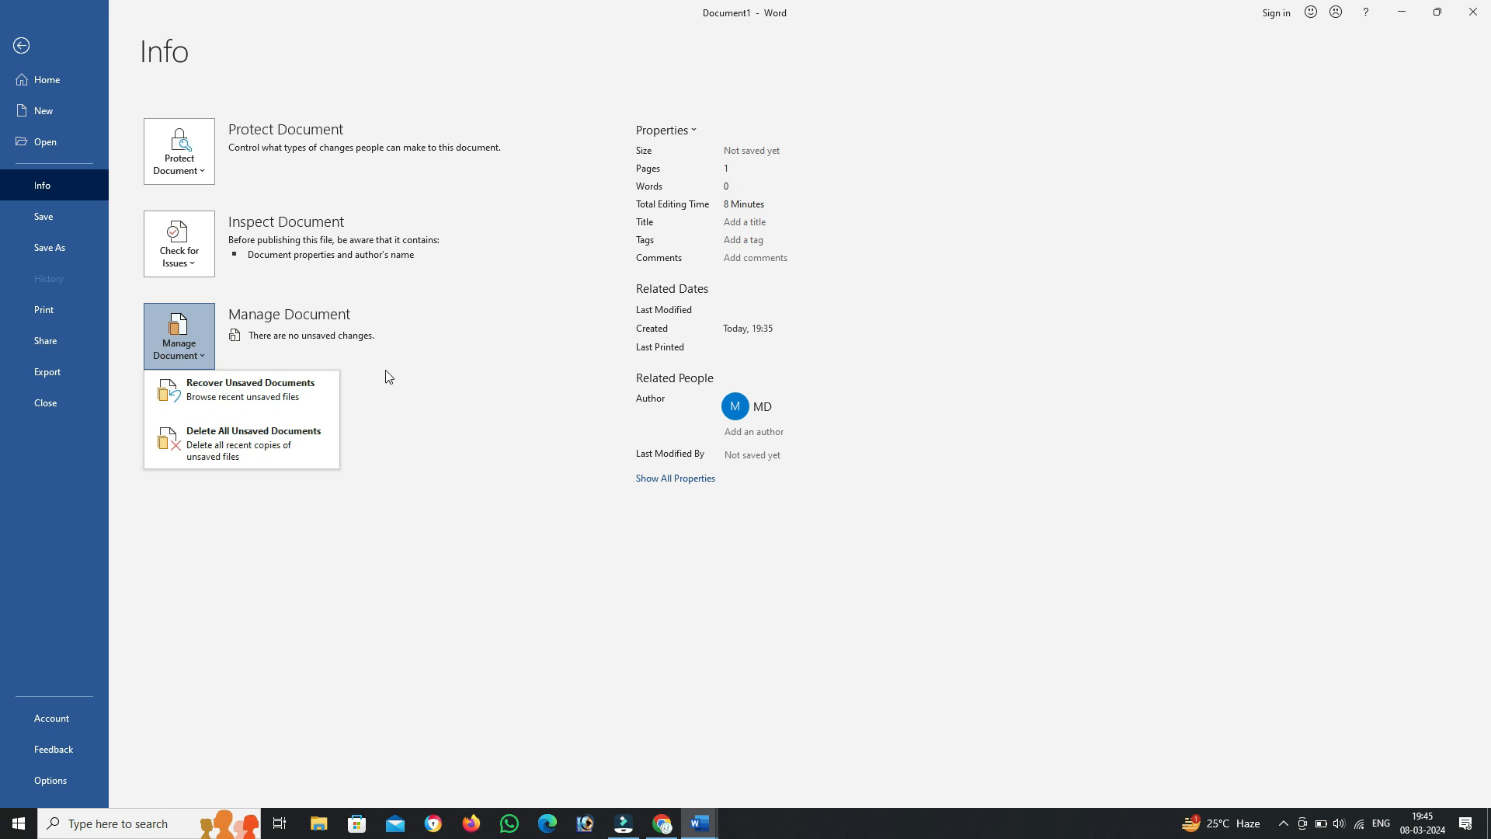
pyautogui.press('Escape')
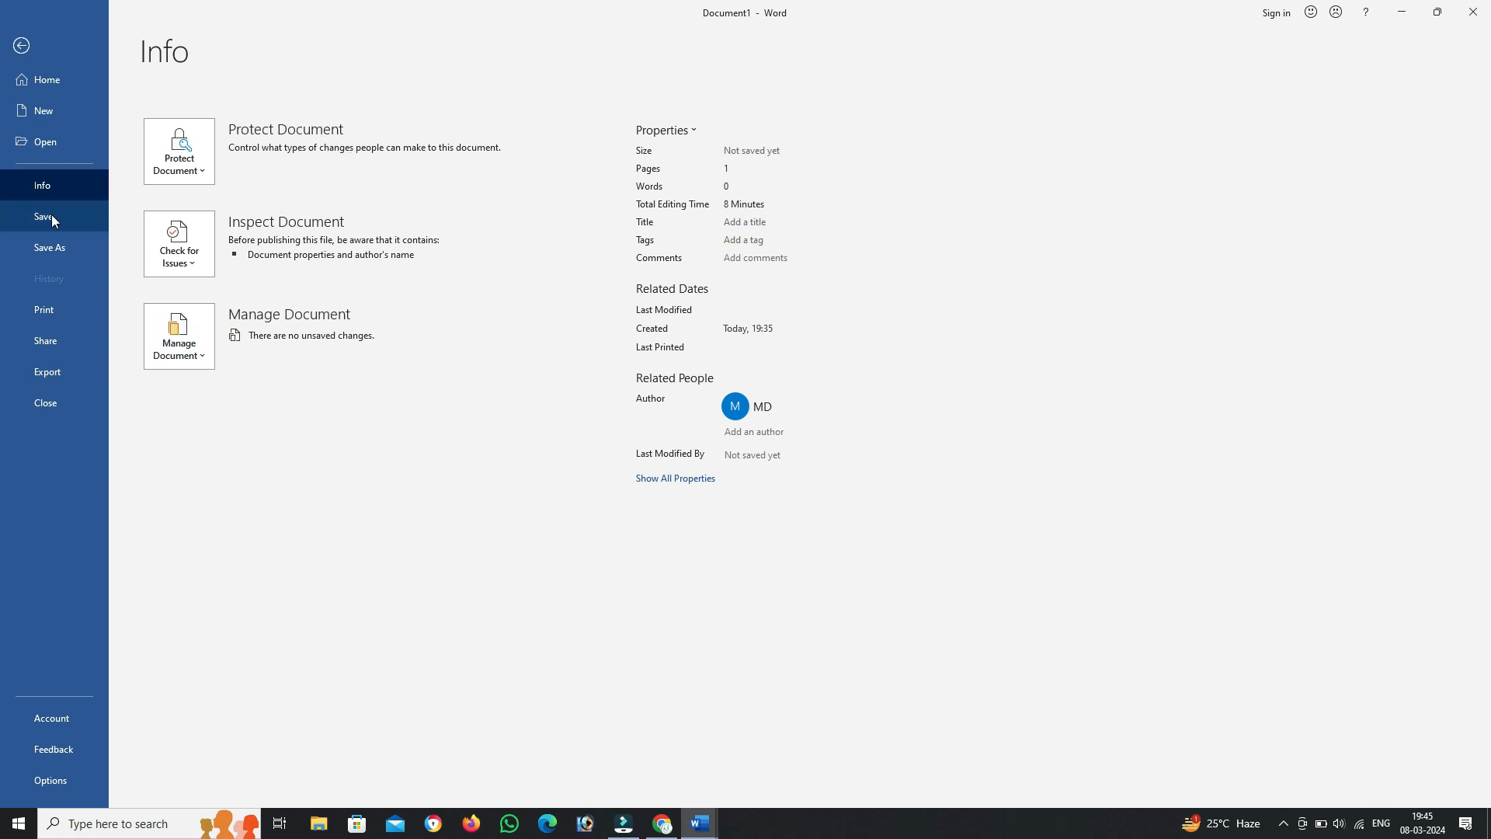
# Step: Save the document as Doc1 in the MS Word folder on Local Disk (D:) and view its file name and location details
pyautogui.click(43, 247)
pyautogui.click(72, 212)
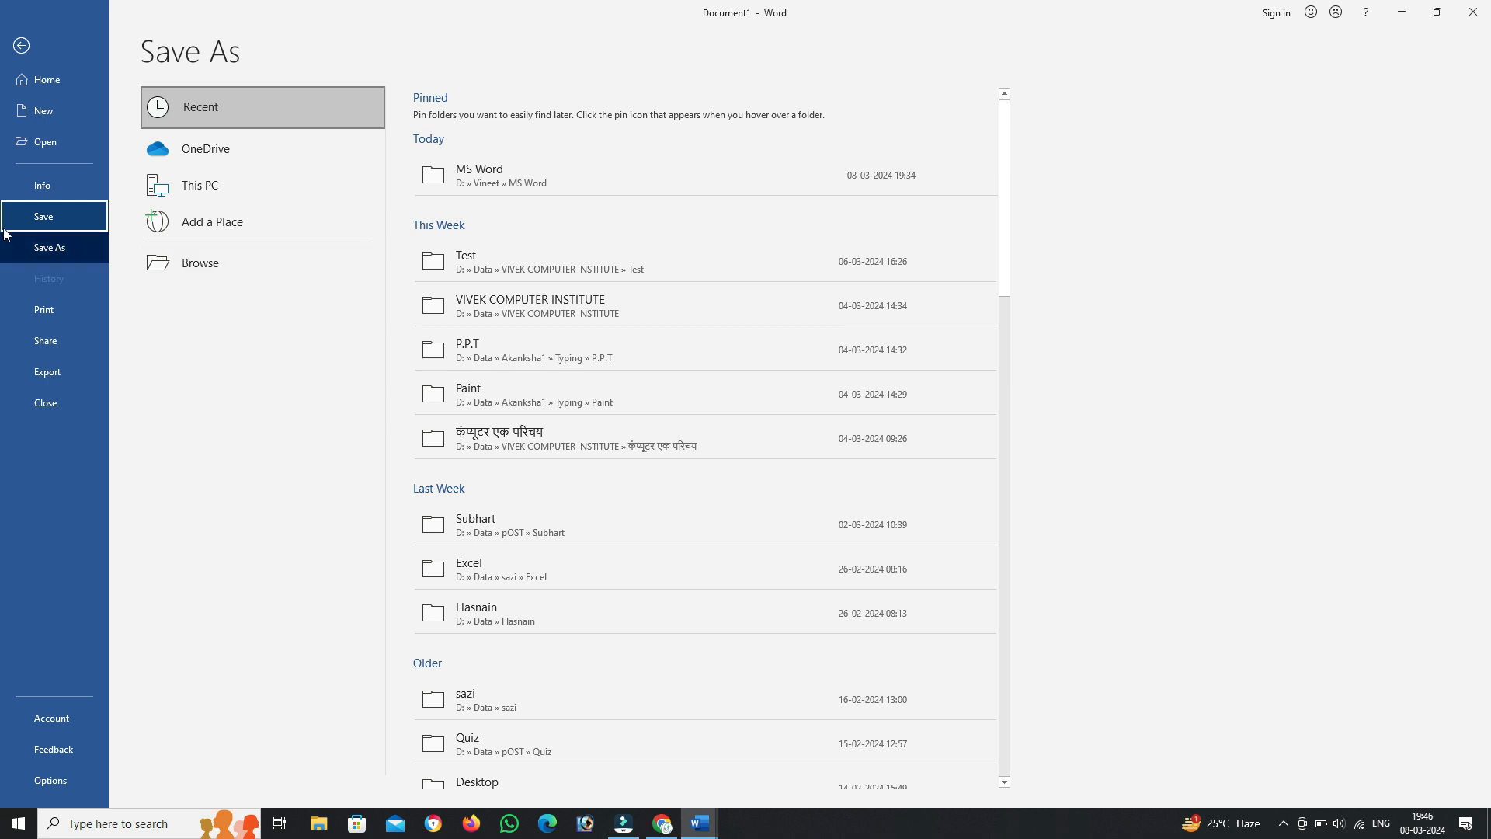
pyautogui.click(42, 220)
pyautogui.click(200, 268)
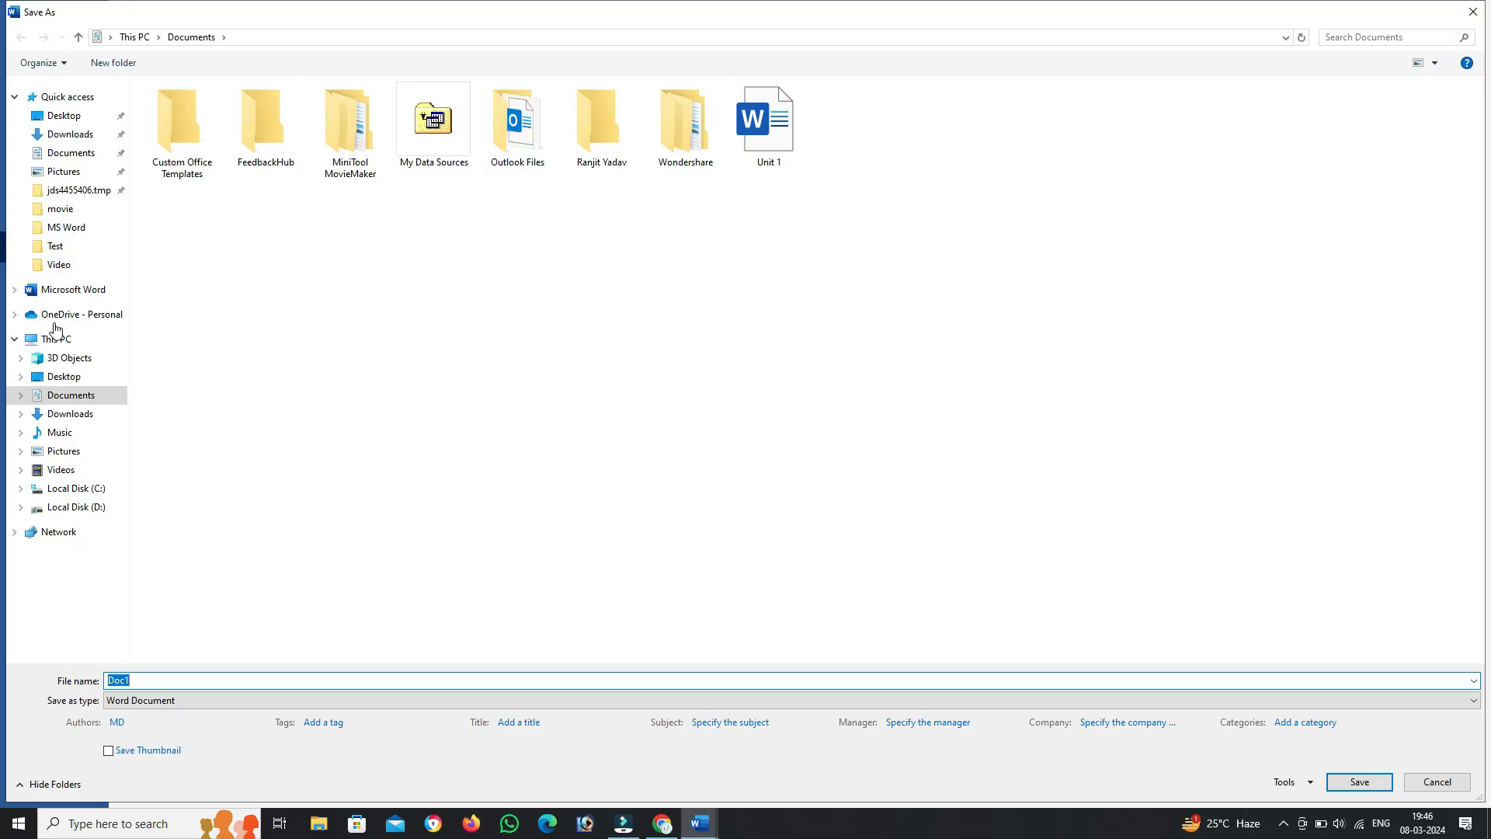
pyautogui.click(78, 505)
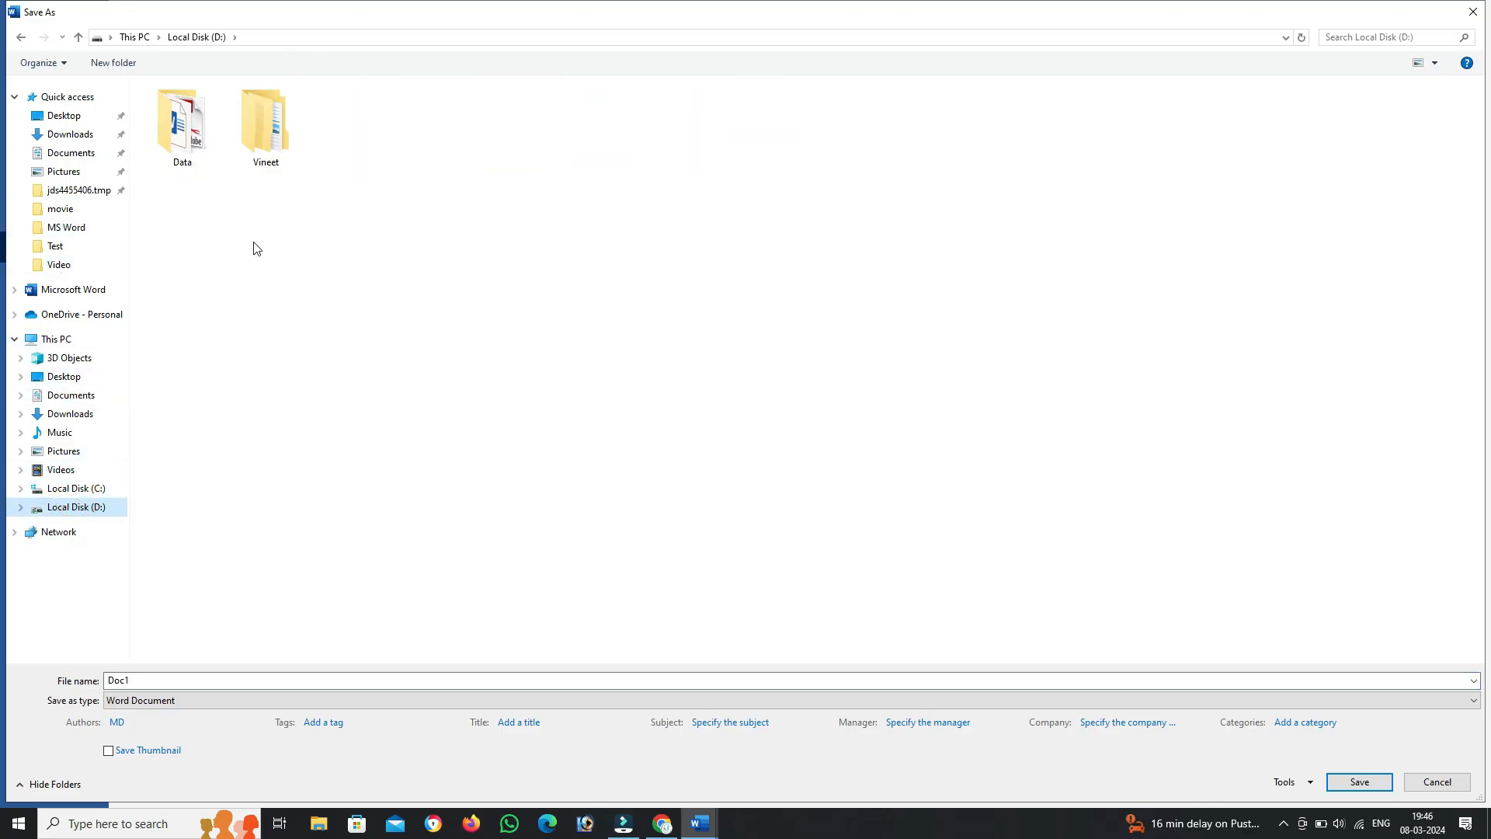
pyautogui.doubleClick(282, 129)
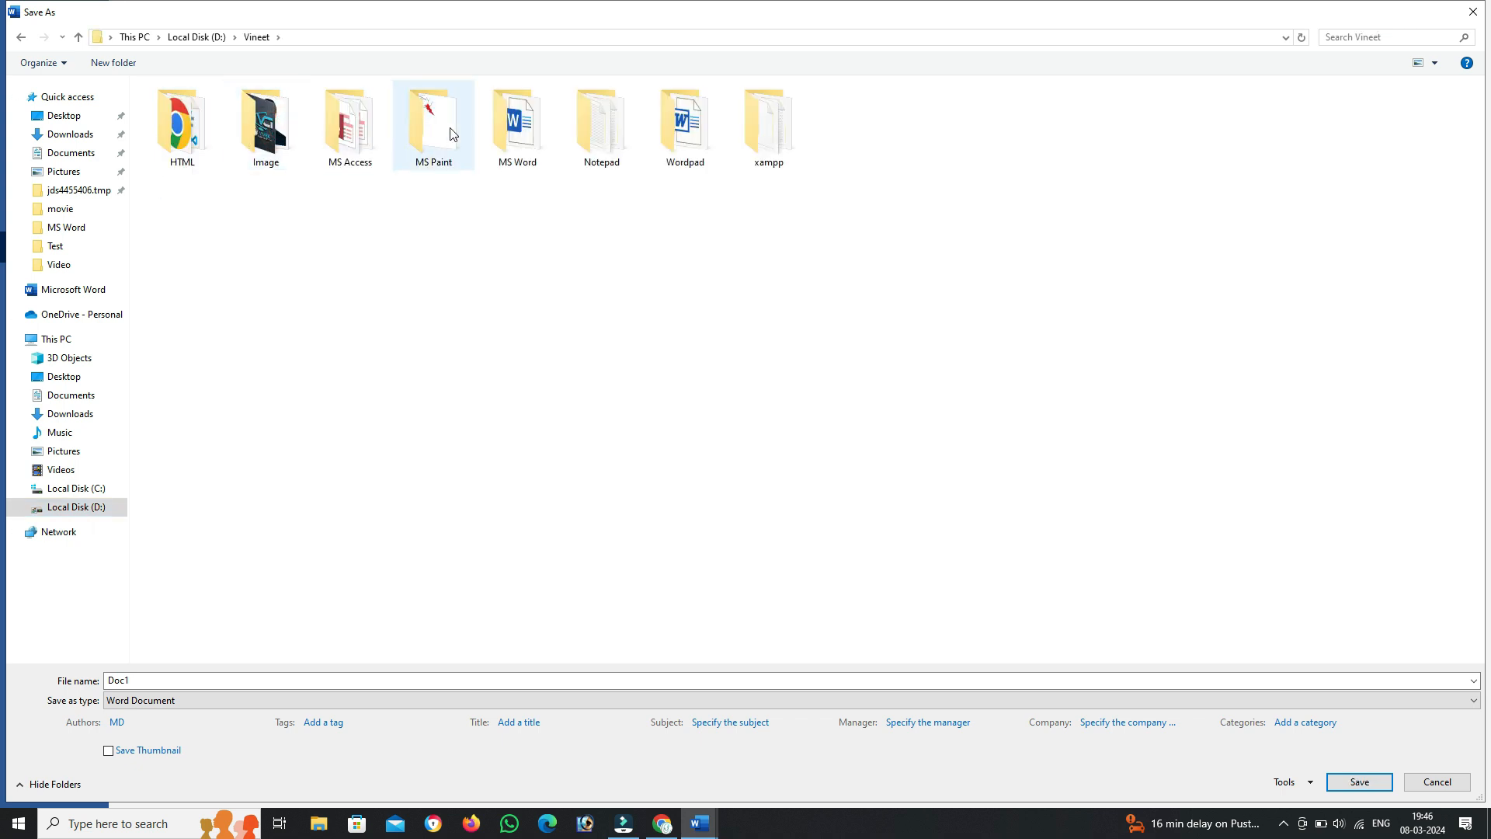
pyautogui.doubleClick(519, 128)
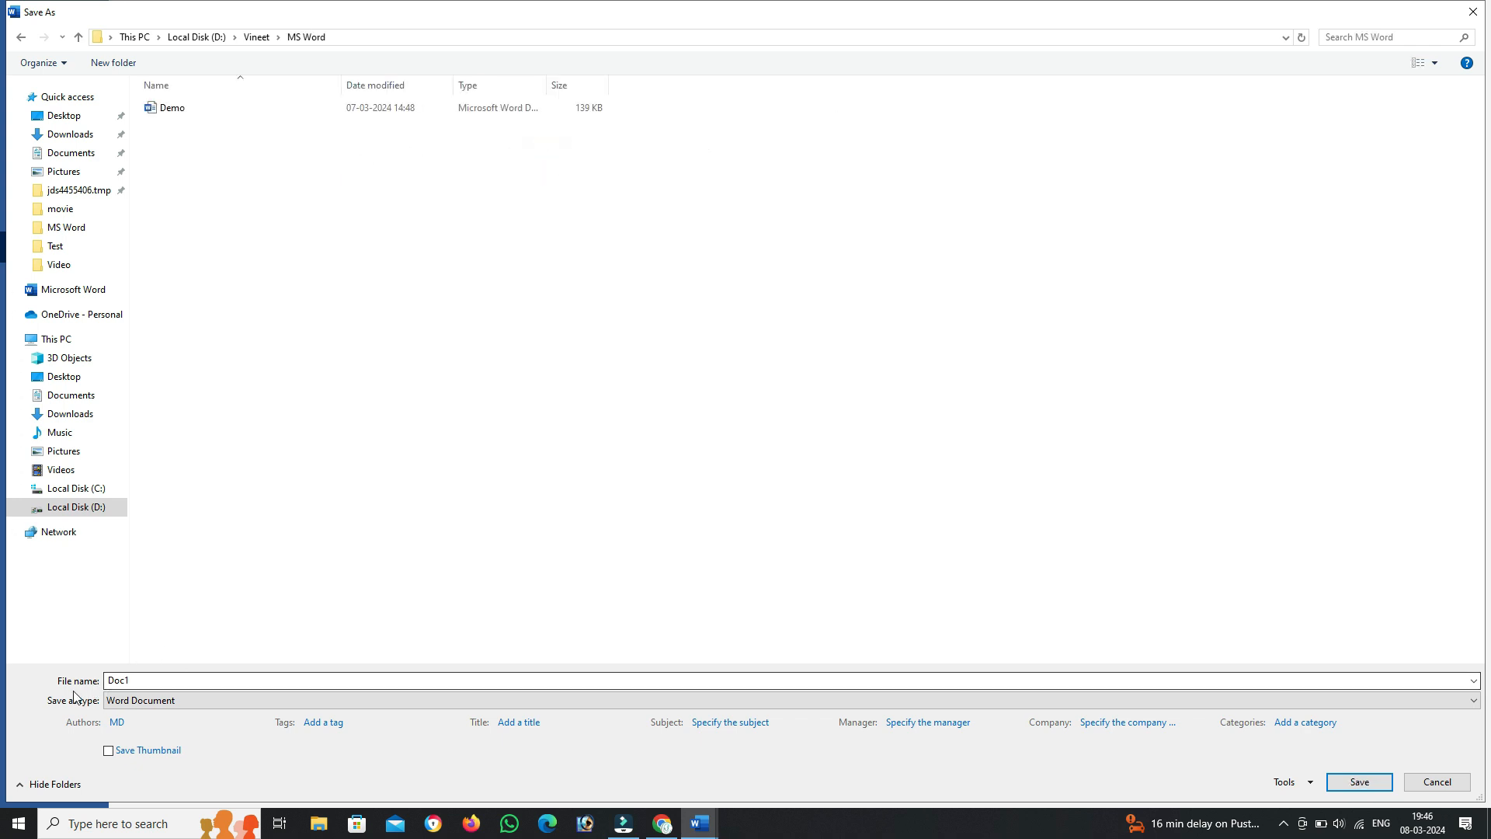
pyautogui.doubleClick(139, 681)
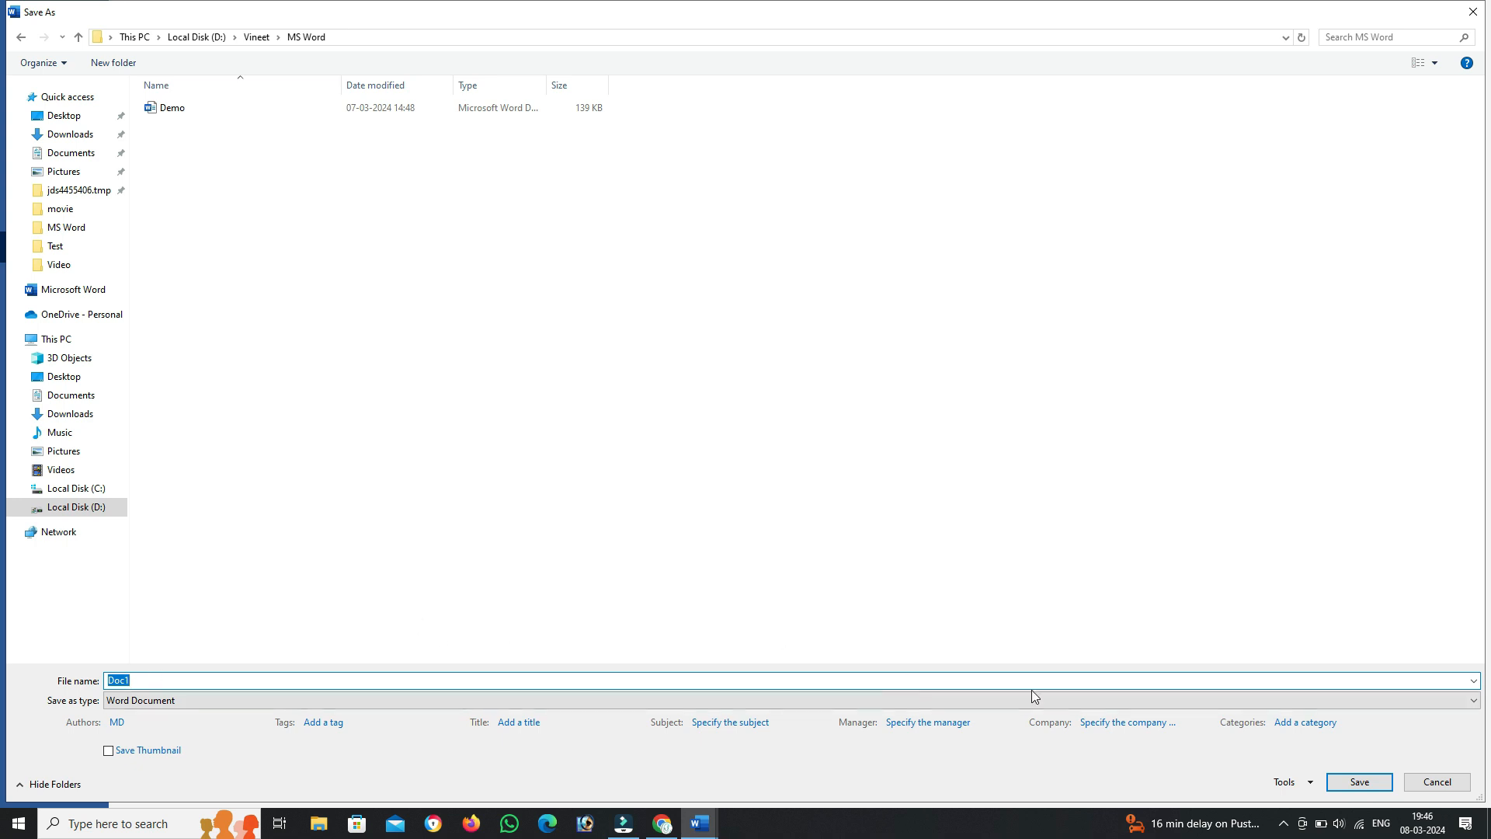
pyautogui.click(1344, 781)
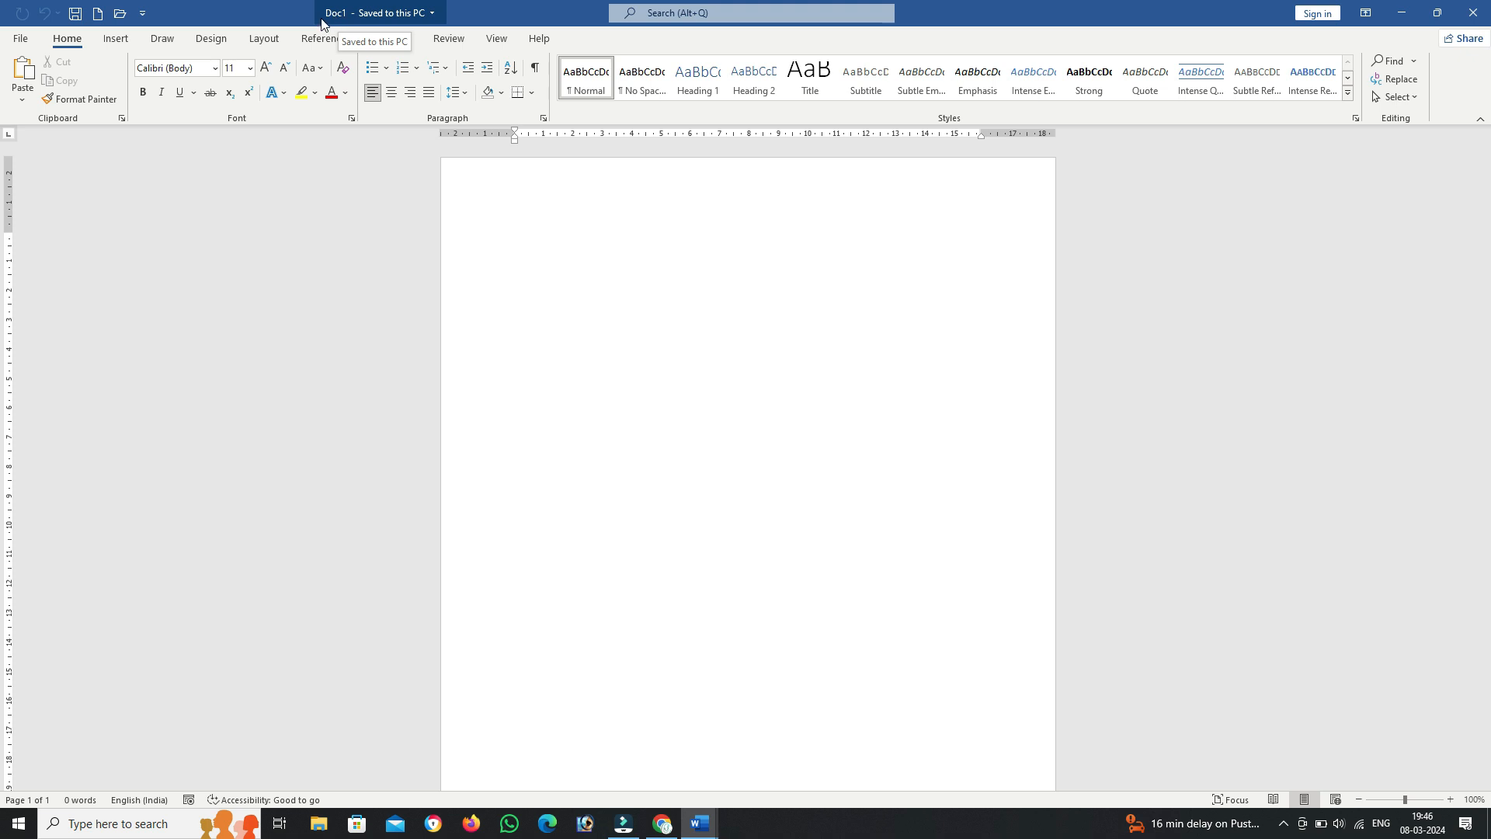
pyautogui.click(393, 13)
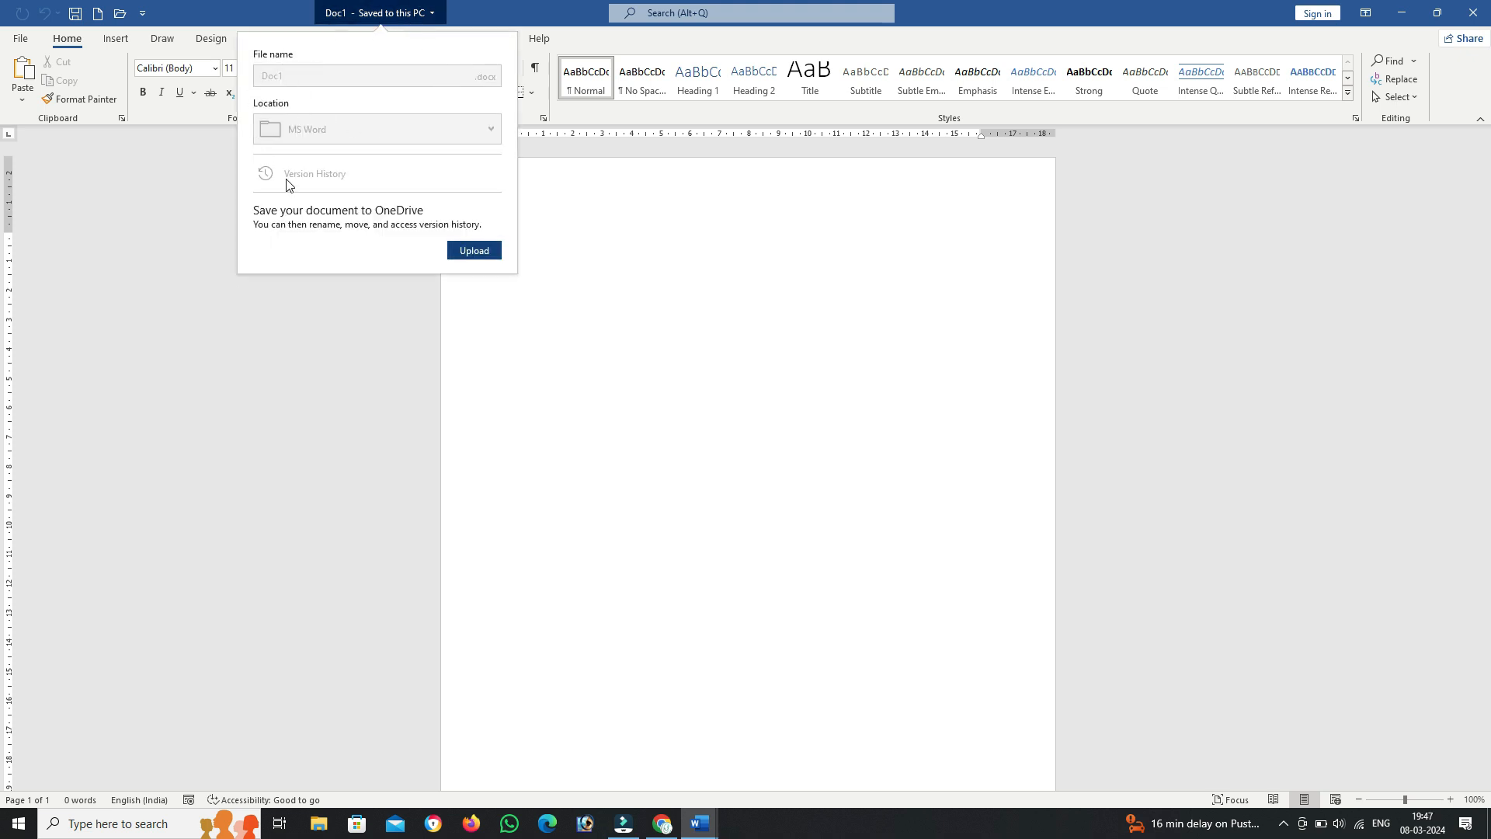
pyautogui.click(286, 301)
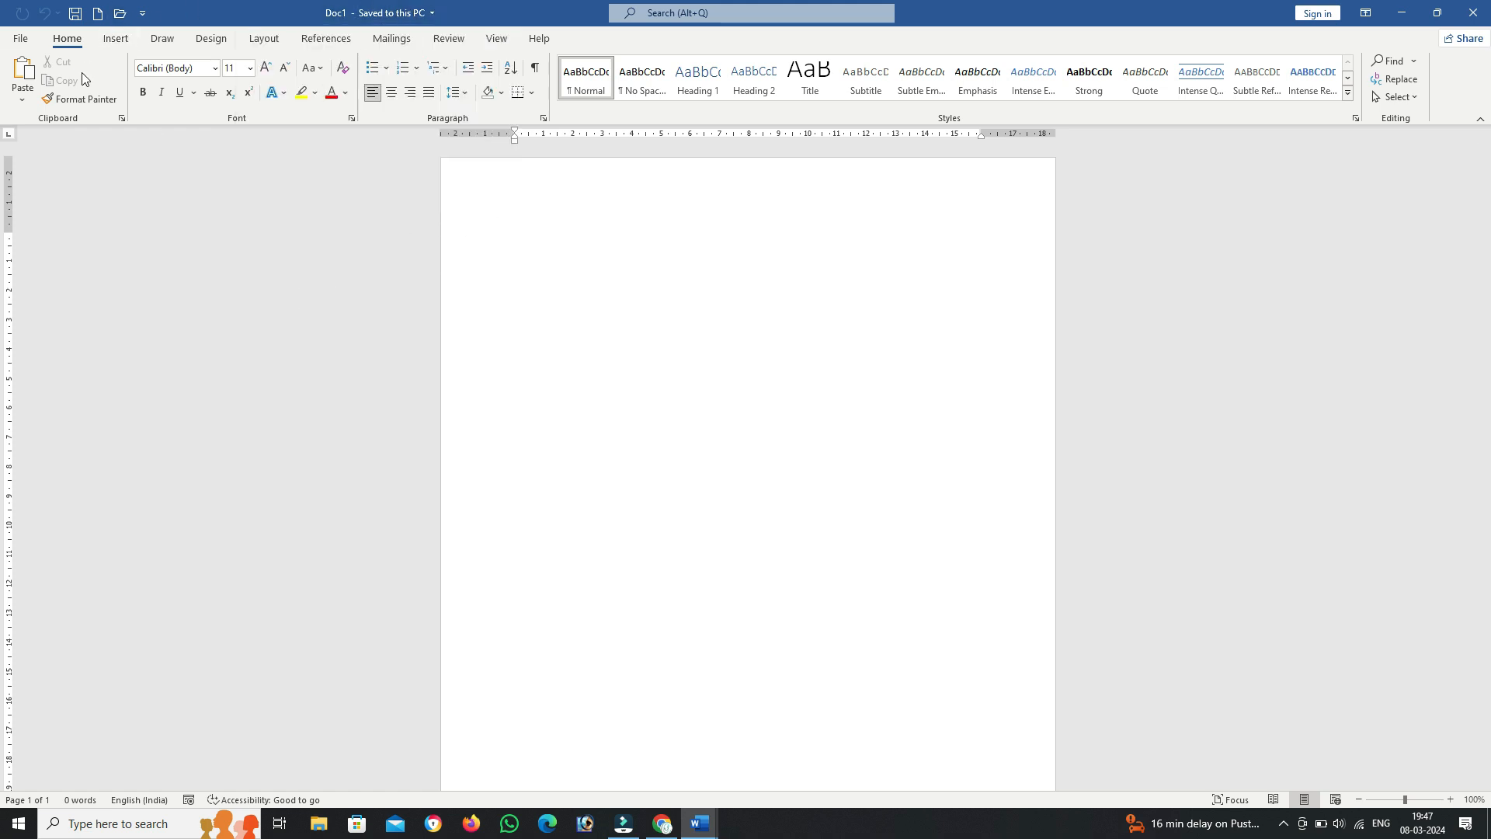
# Step: Save Doc1 twice more under its existing name and location
pyautogui.click(14, 35)
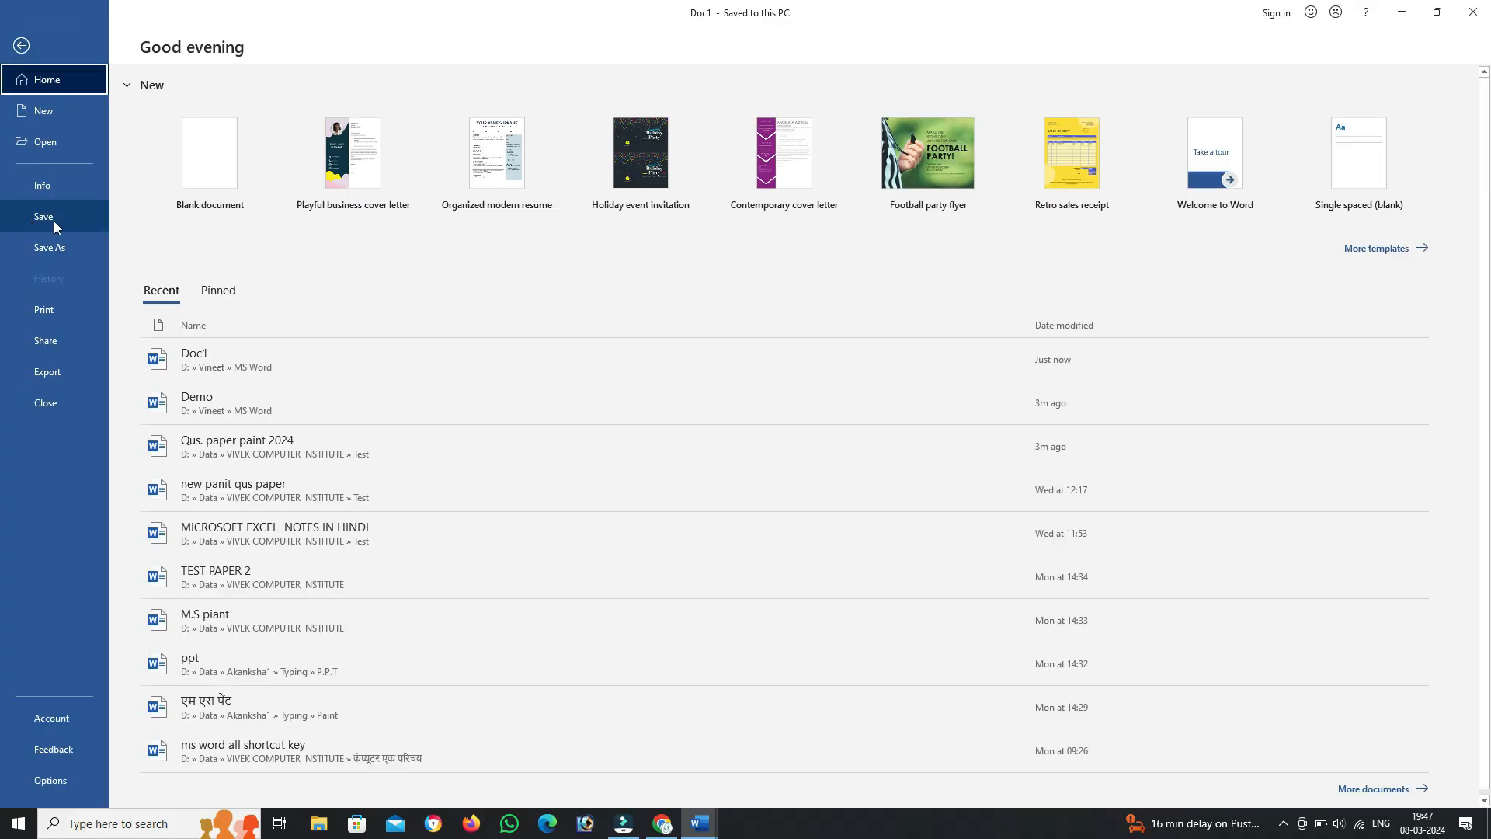
pyautogui.click(54, 221)
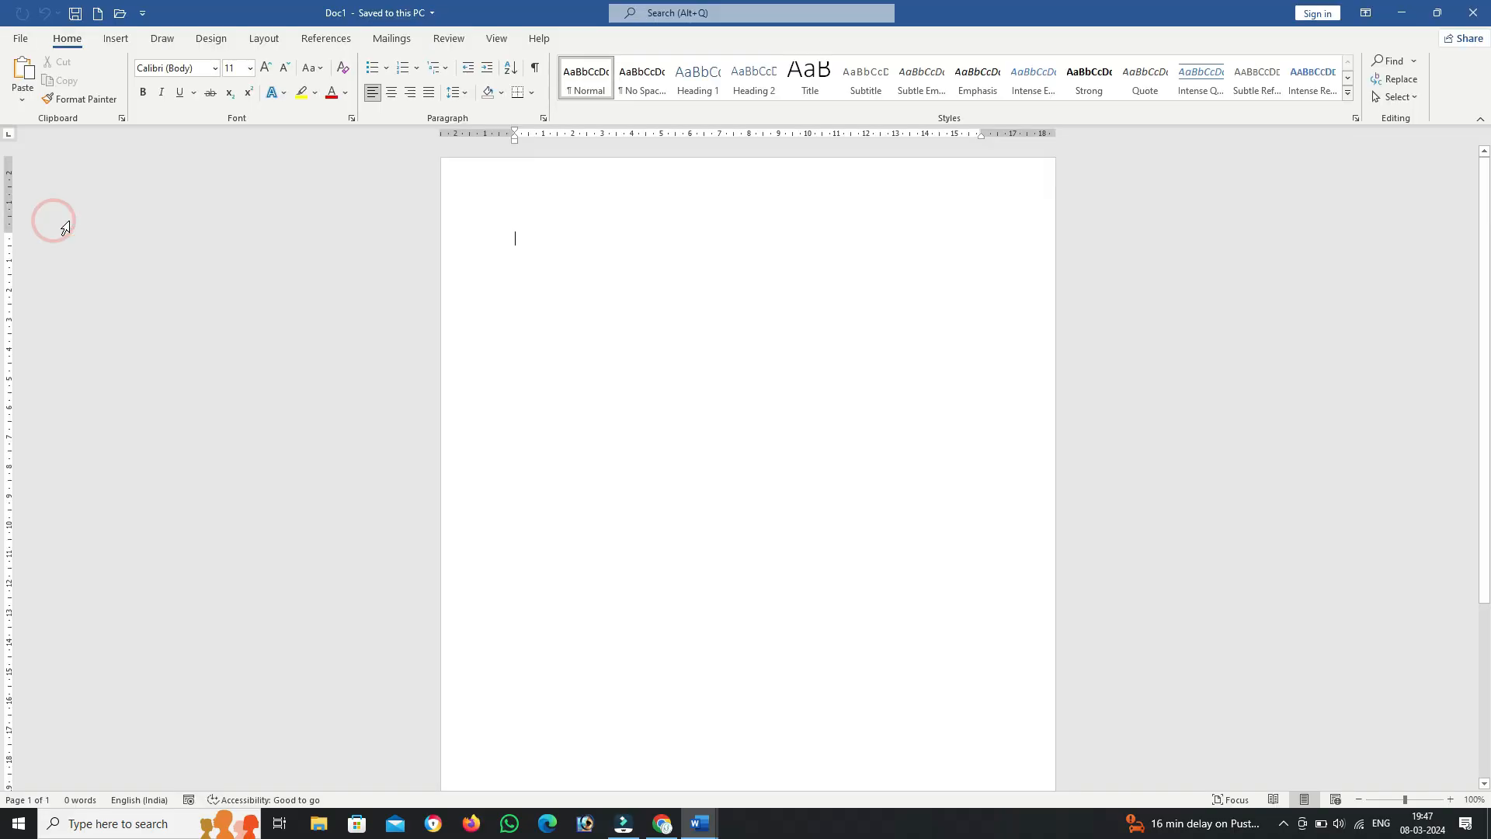
pyautogui.click(30, 42)
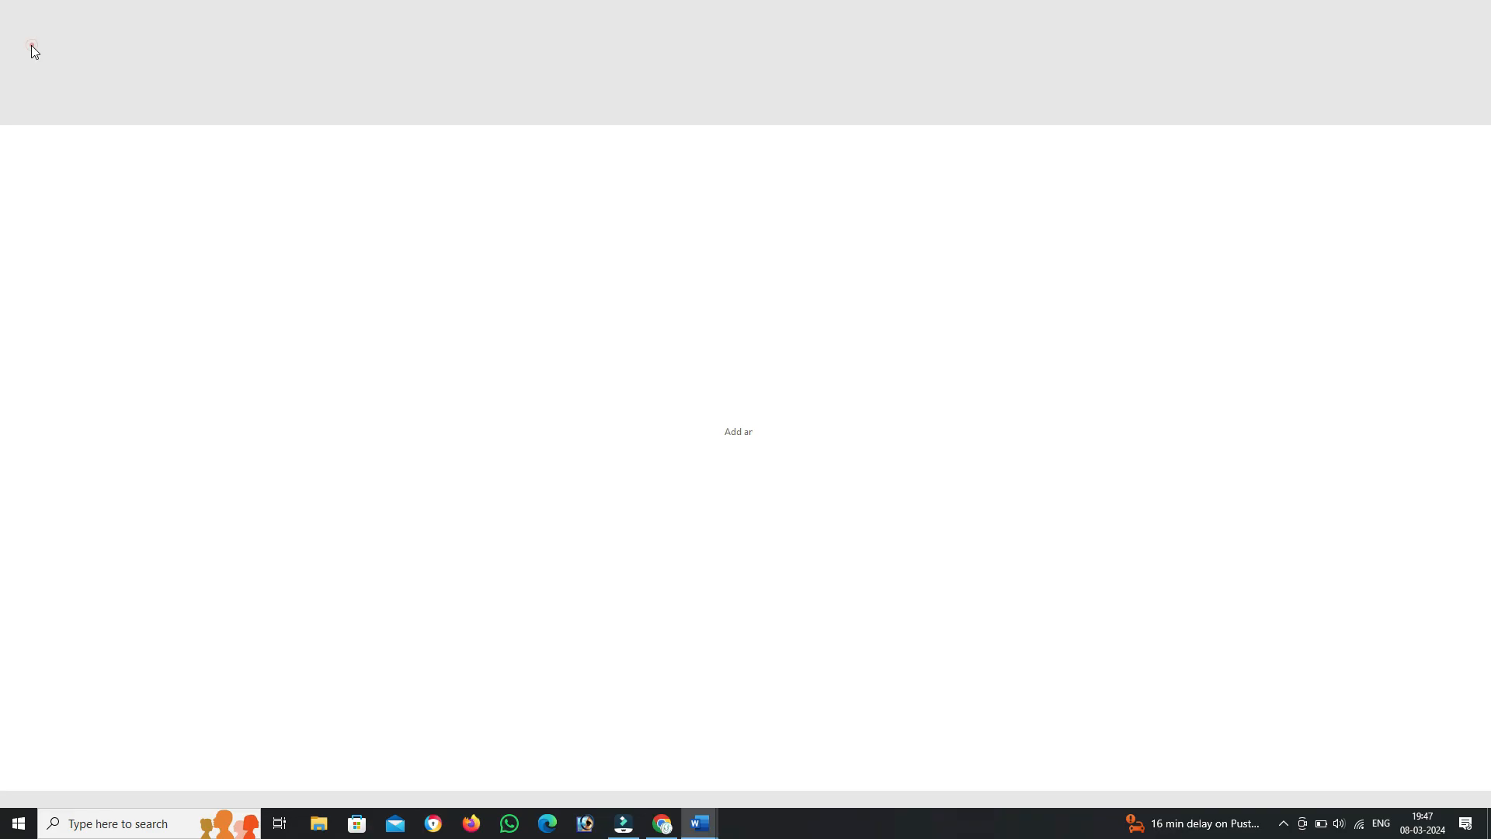
pyautogui.click(48, 229)
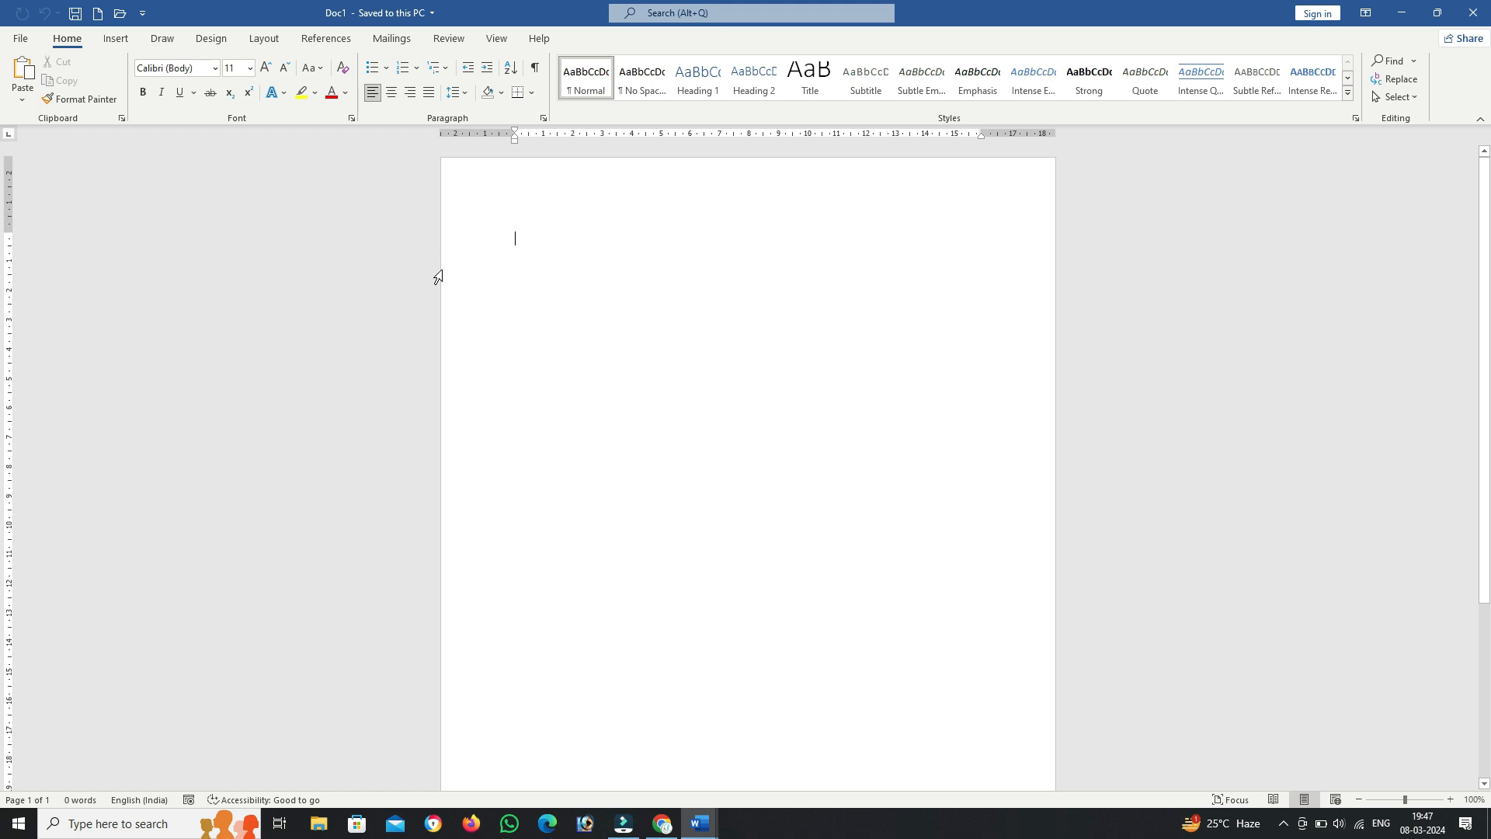
# Step: View the Save As dialog for Doc1 without saving a copy, and view the print preview of the blank page
pyautogui.click(21, 39)
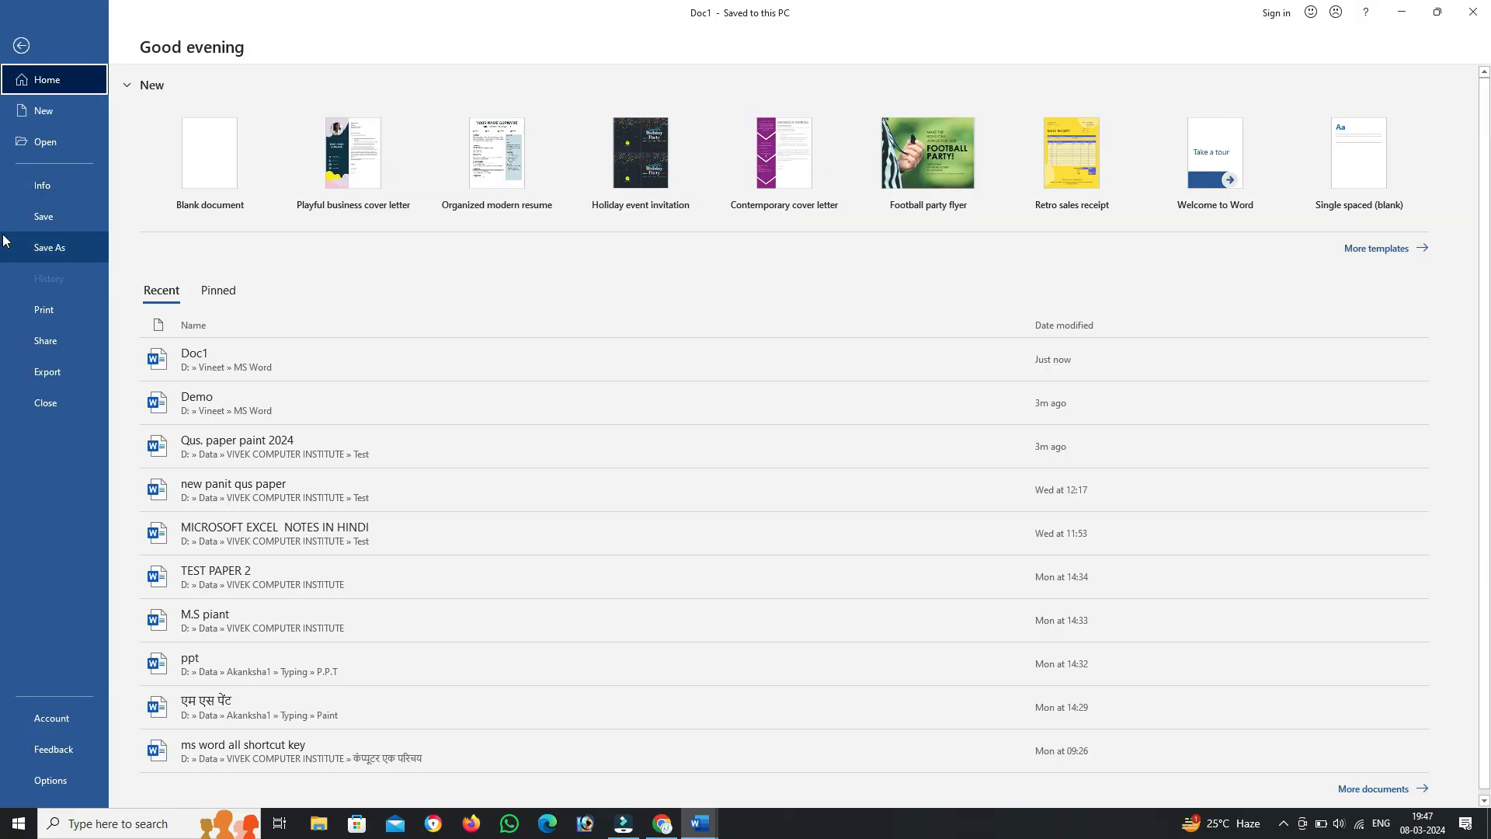
pyautogui.click(68, 250)
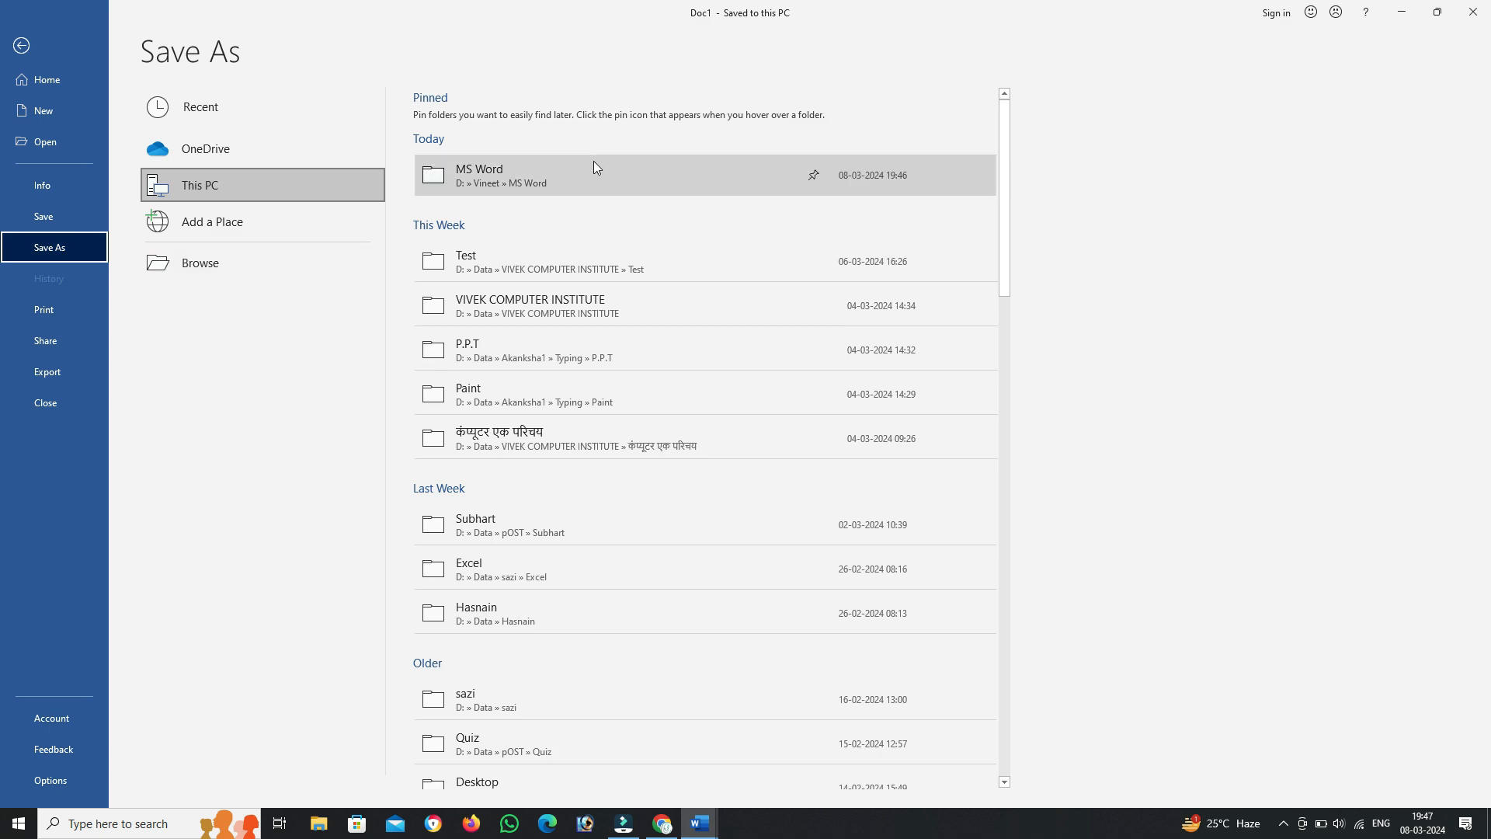
pyautogui.click(233, 263)
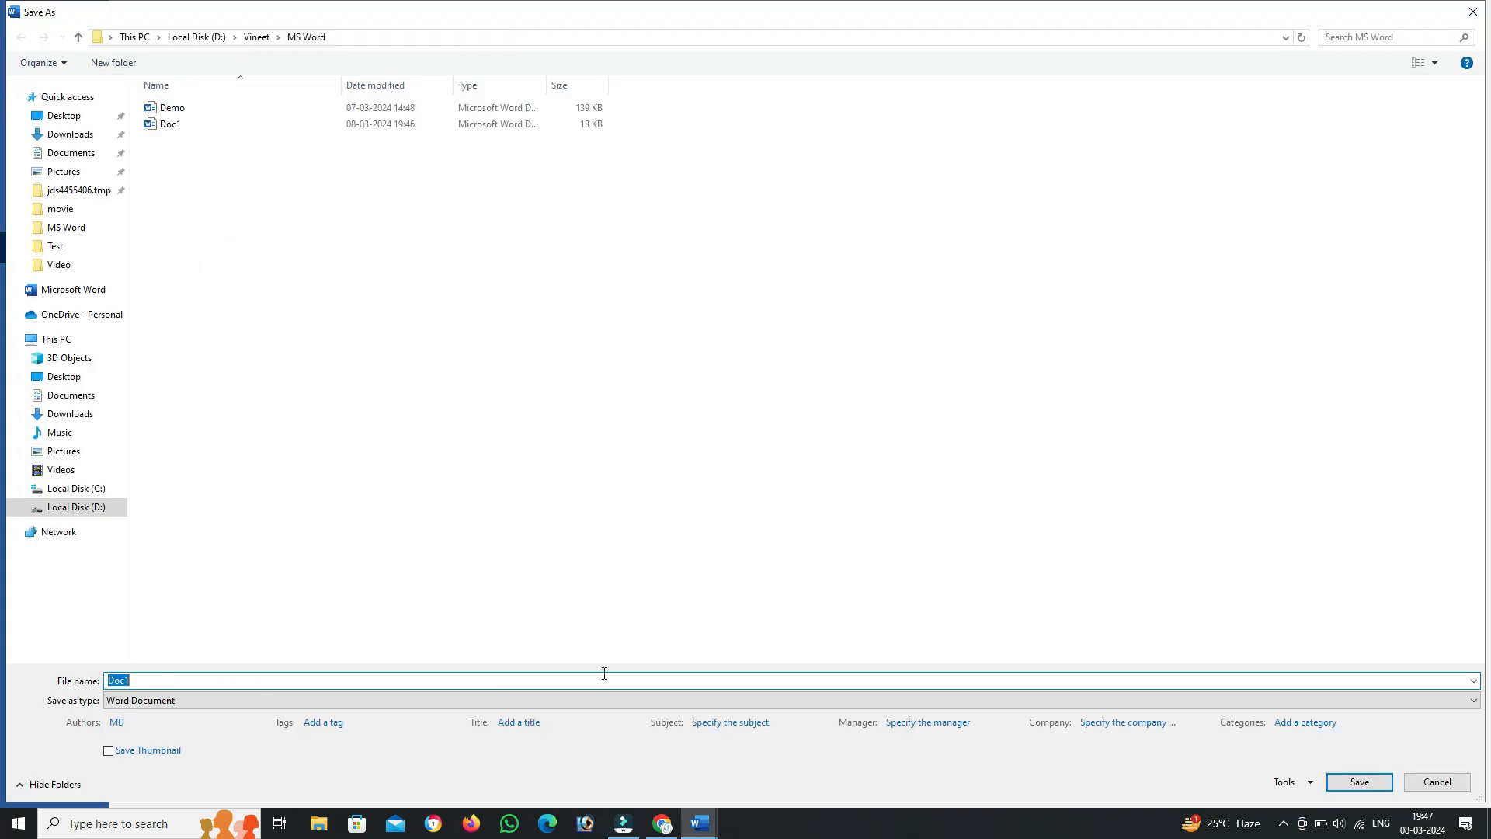
pyautogui.click(1427, 787)
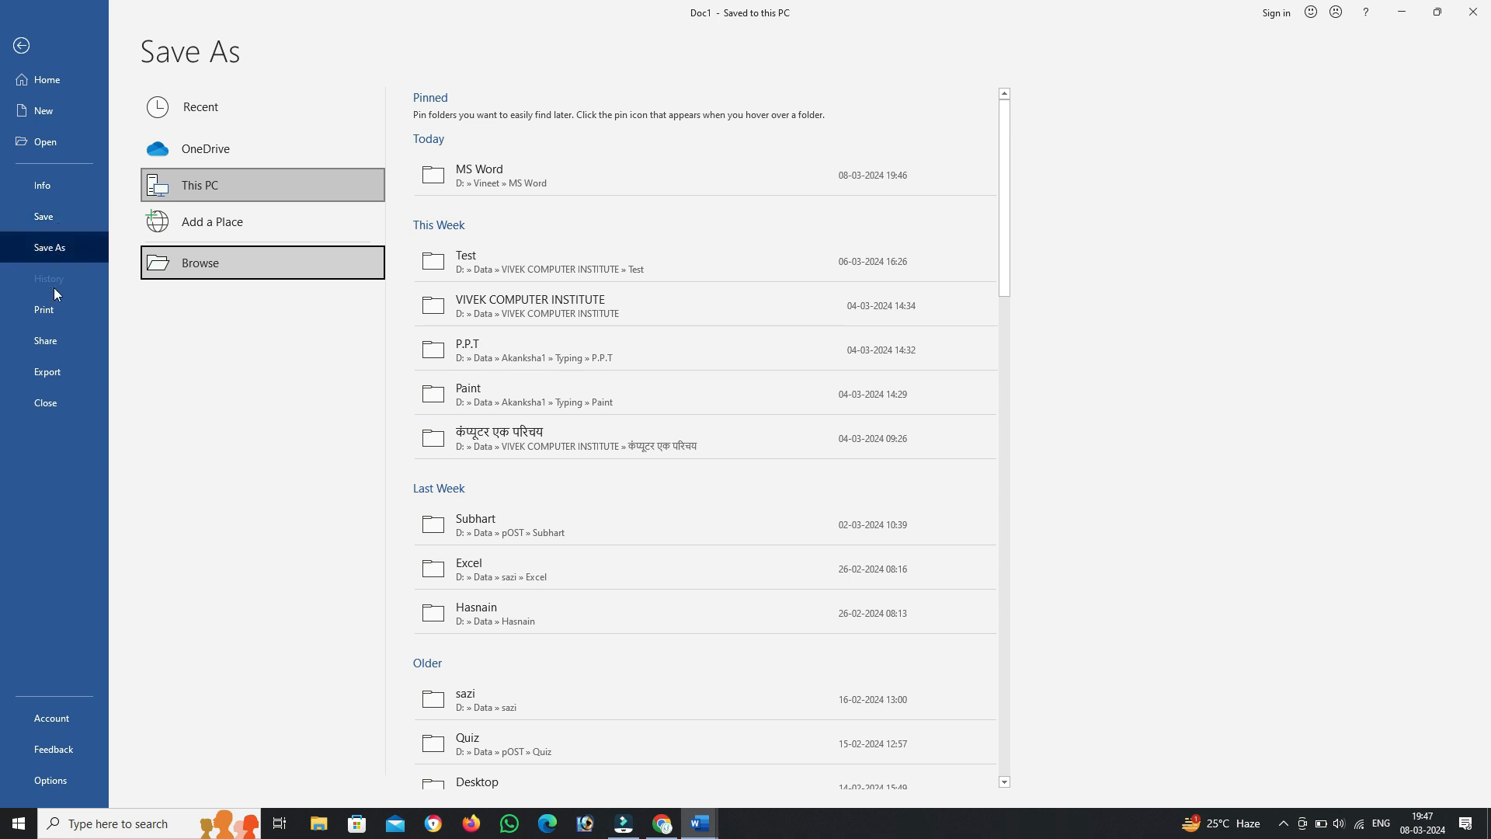
pyautogui.click(45, 314)
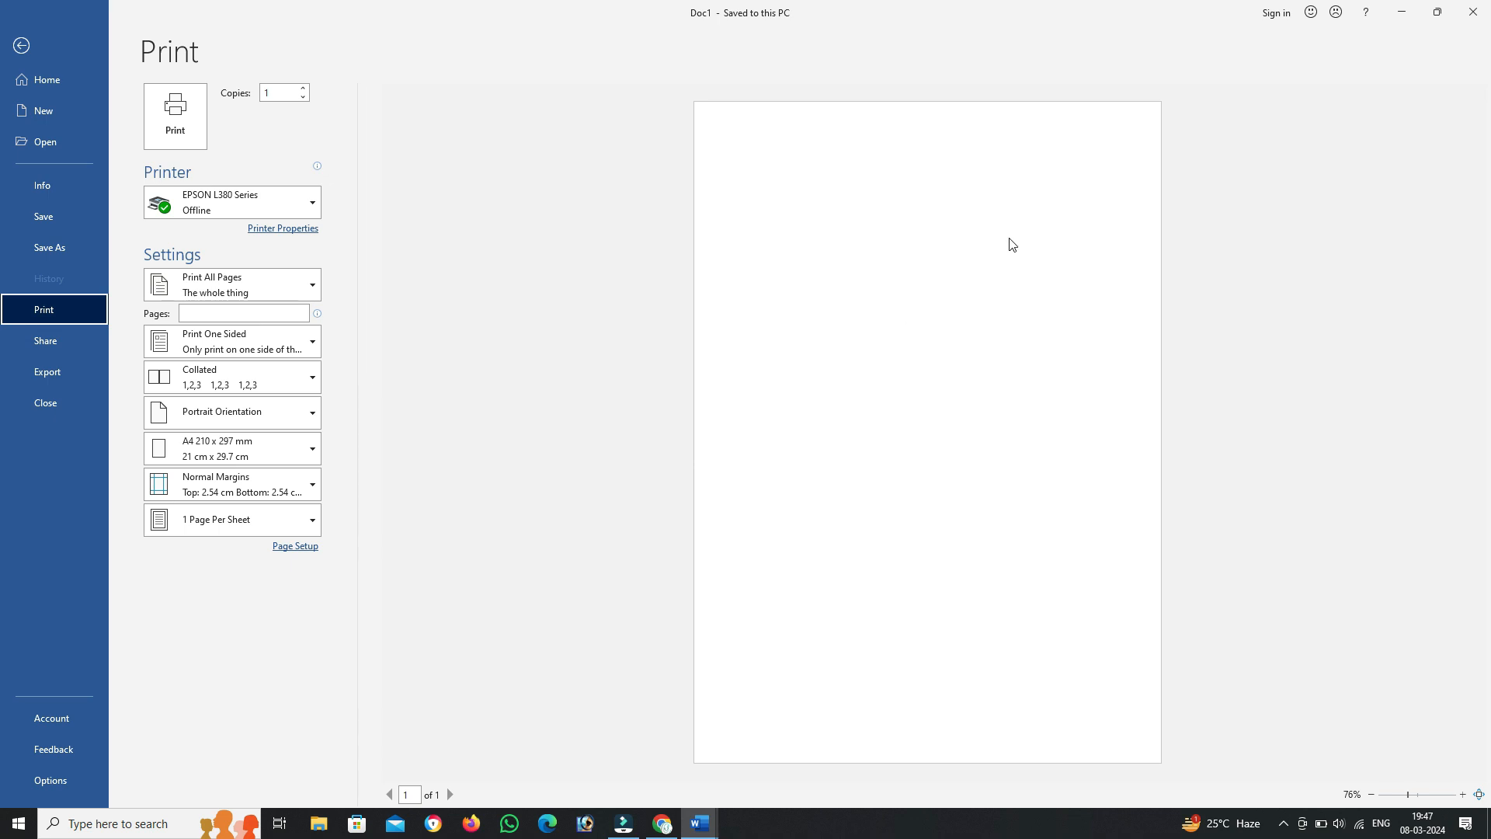
pyautogui.click(20, 39)
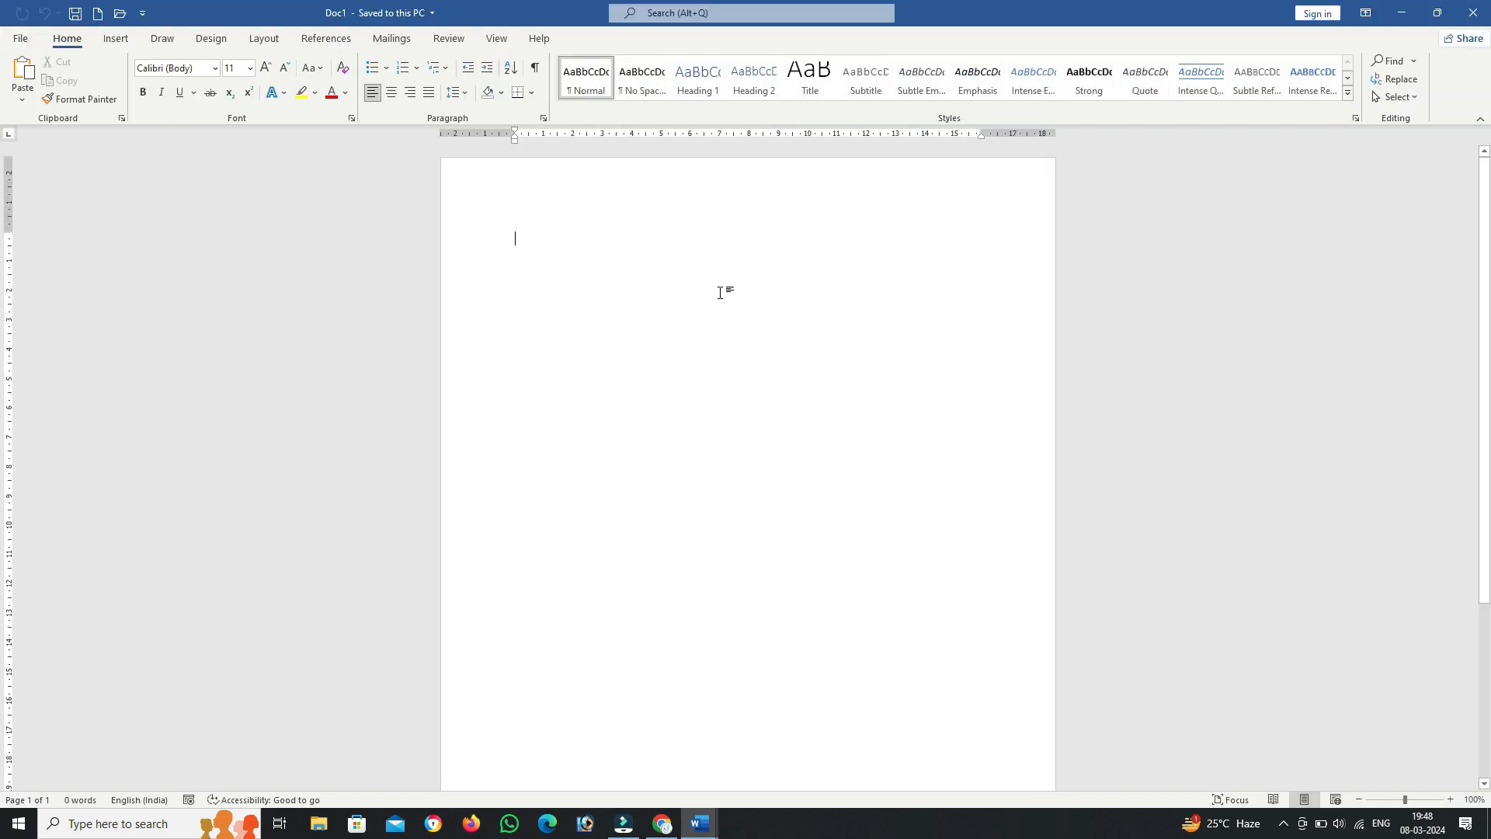
# Step: Generate sample paragraphs in Doc1 with =rand() and show them in the print preview
pyautogui.write('=rand')
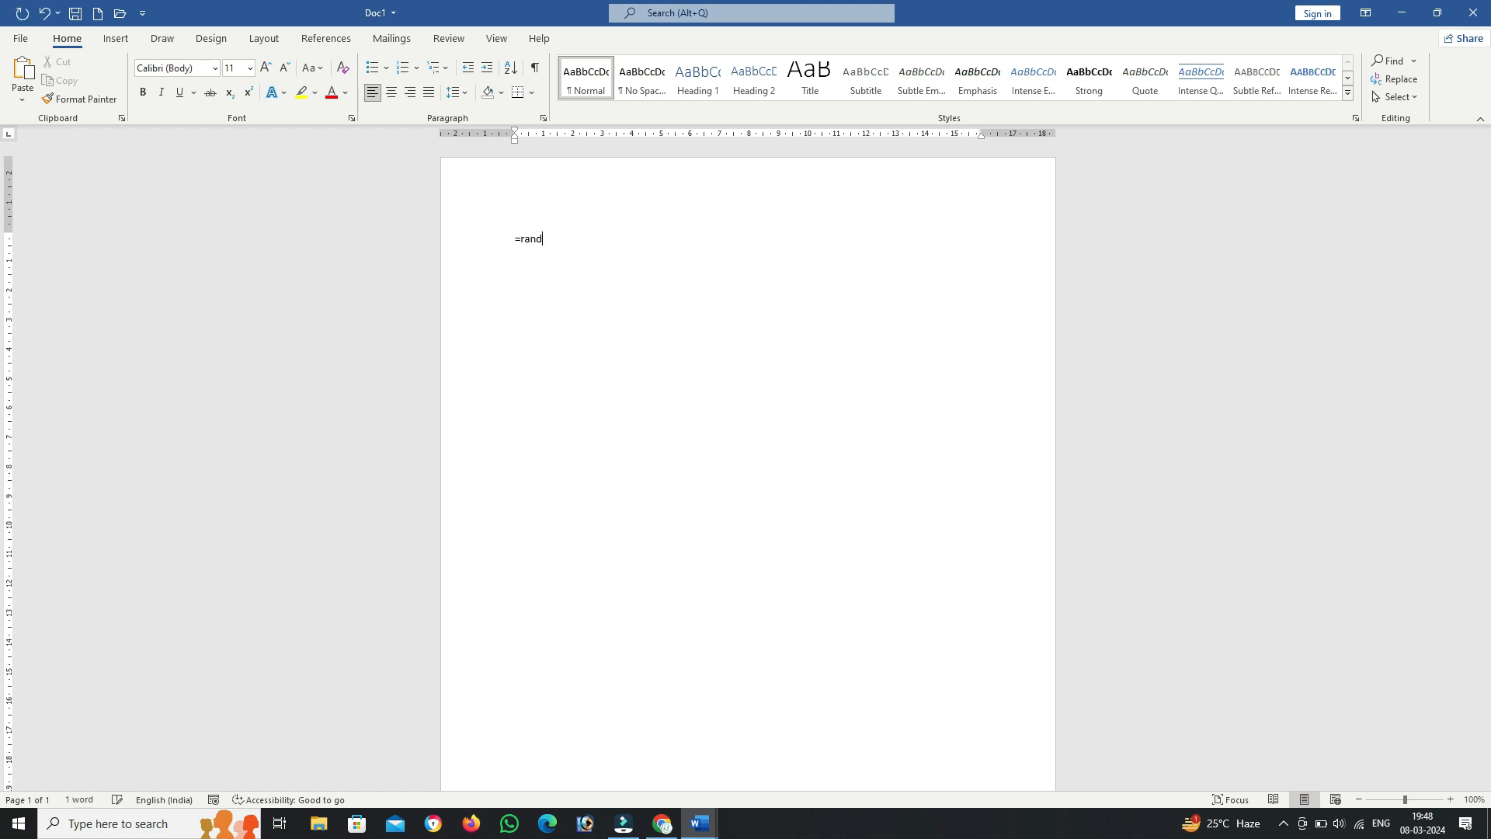
pyautogui.write('()')
pyautogui.press('Return')
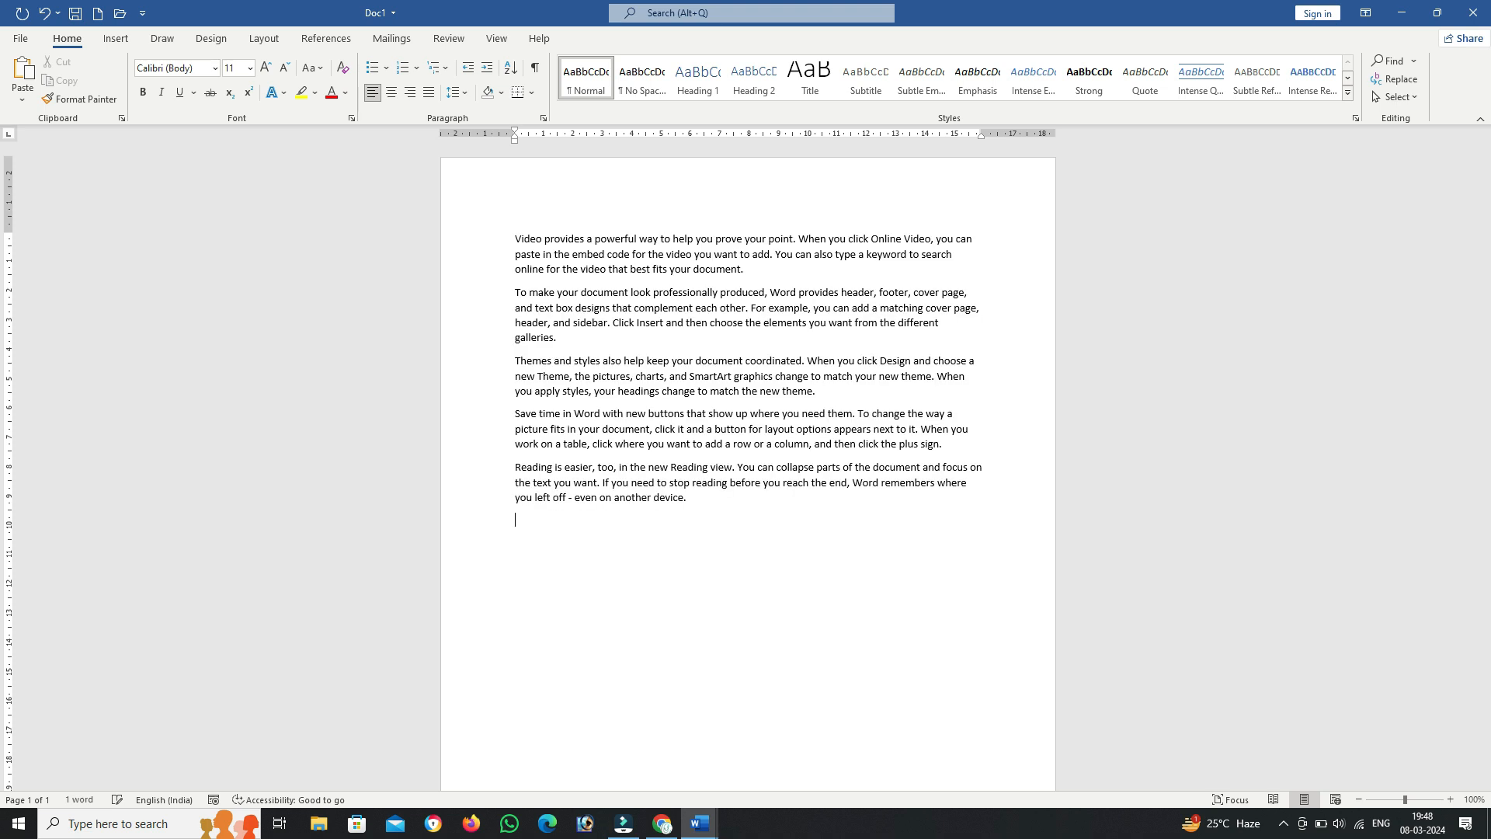
pyautogui.click(24, 37)
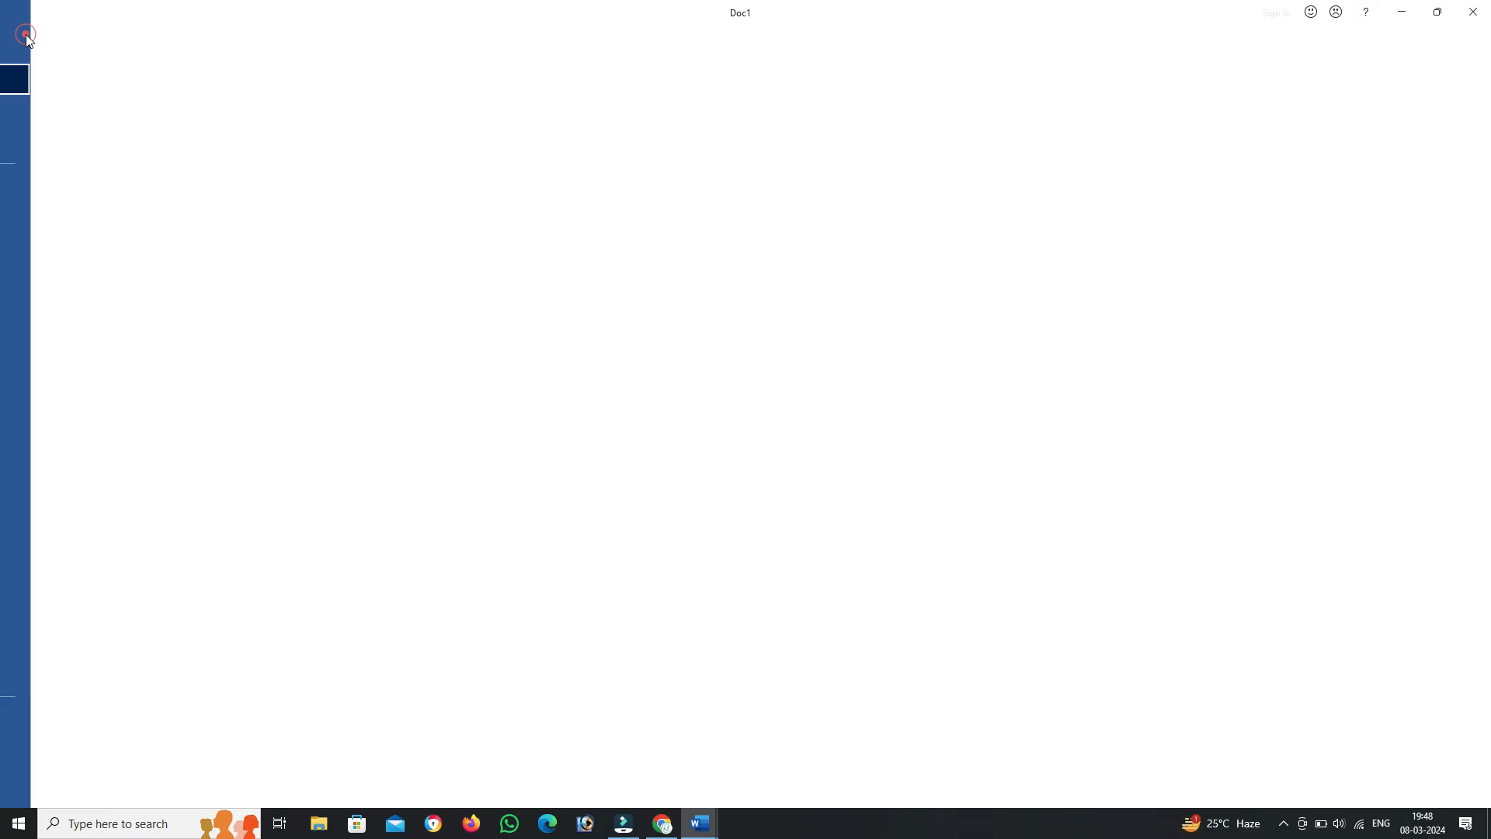
pyautogui.click(43, 309)
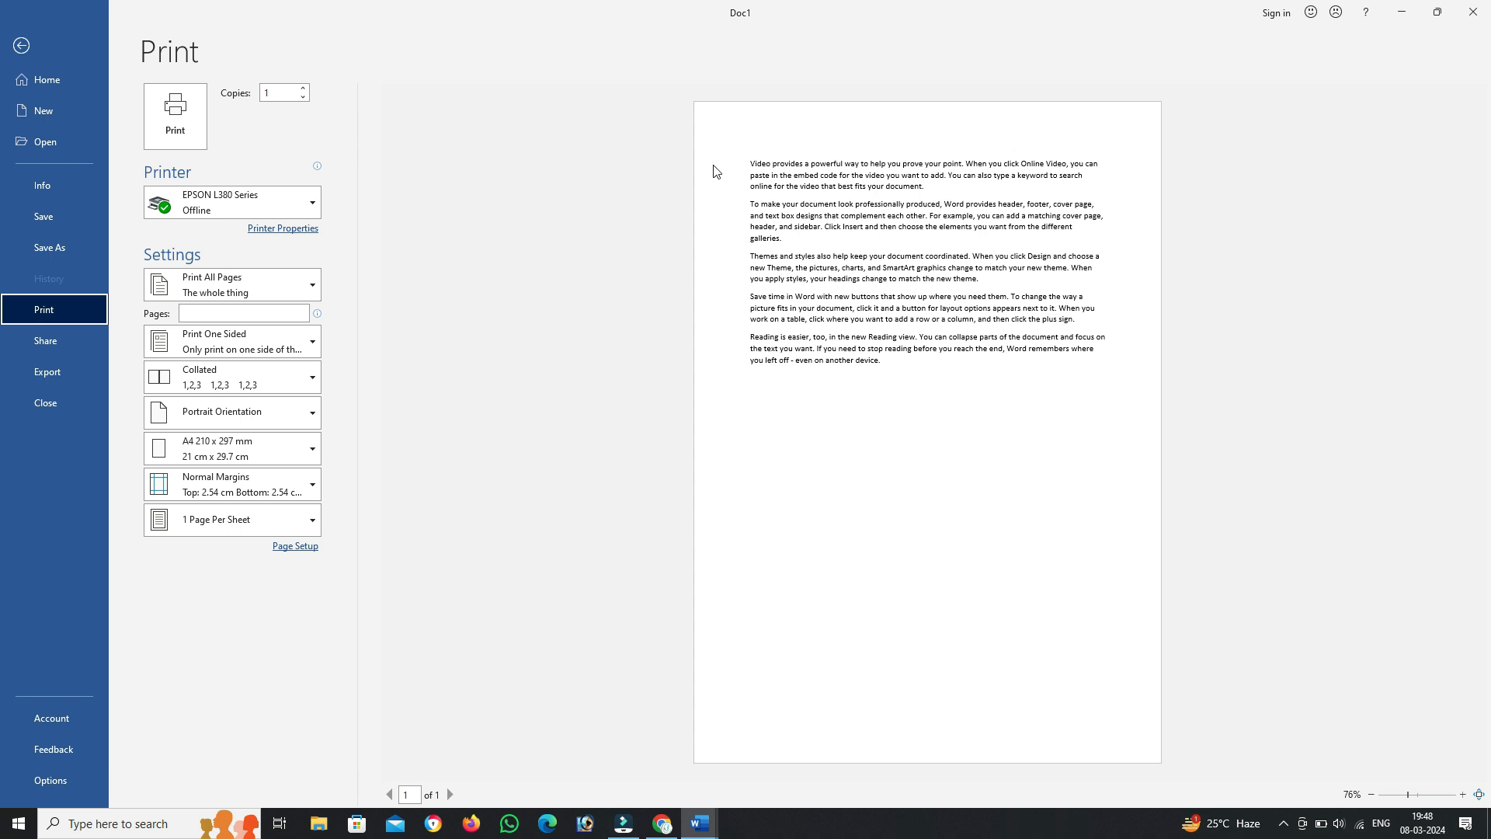
# Step: Set the number of print copies to 2 and view the available printers and page-range options
pyautogui.click(285, 90)
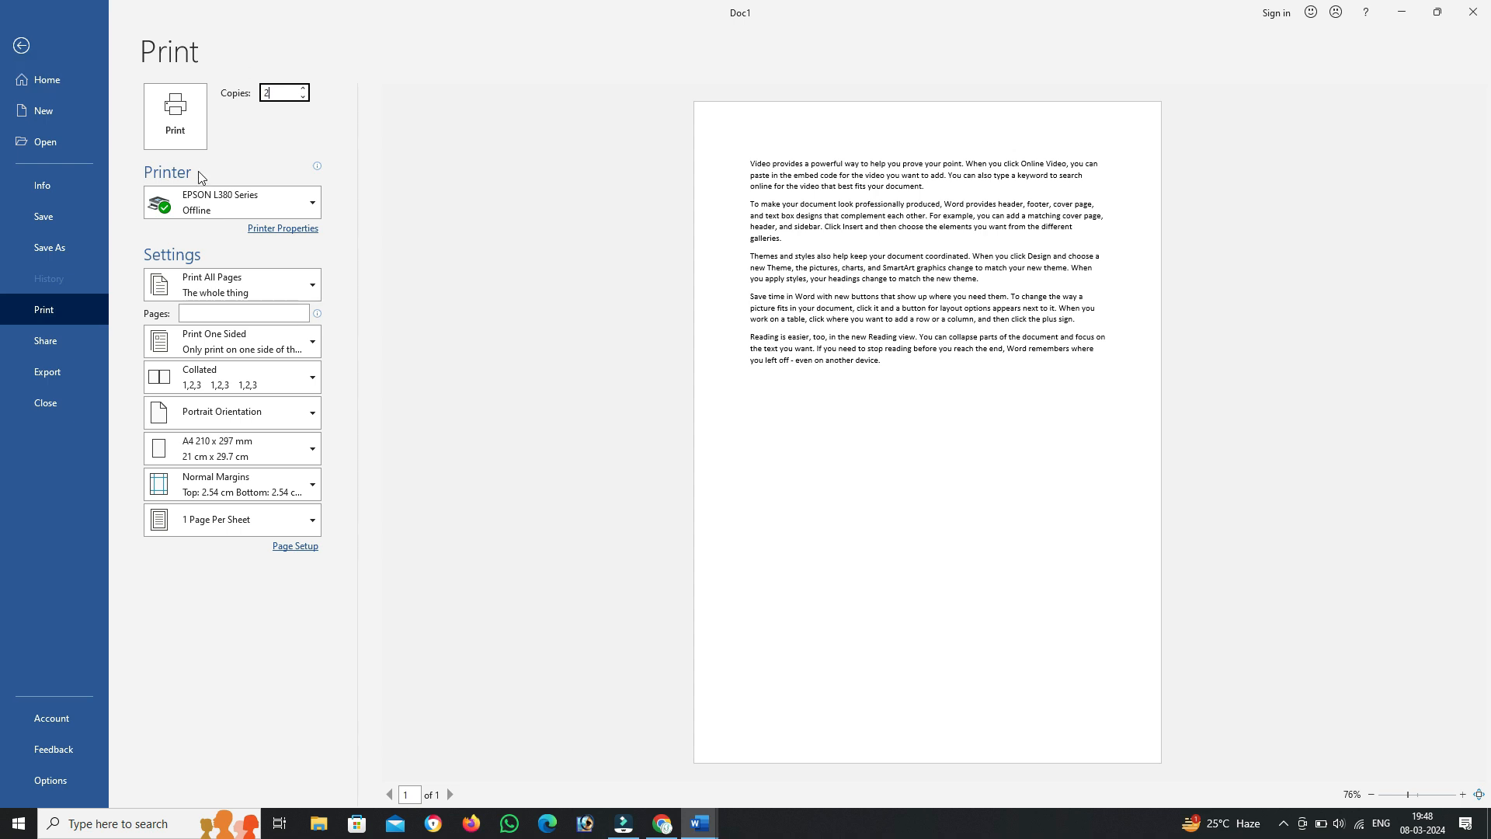
pyautogui.click(237, 210)
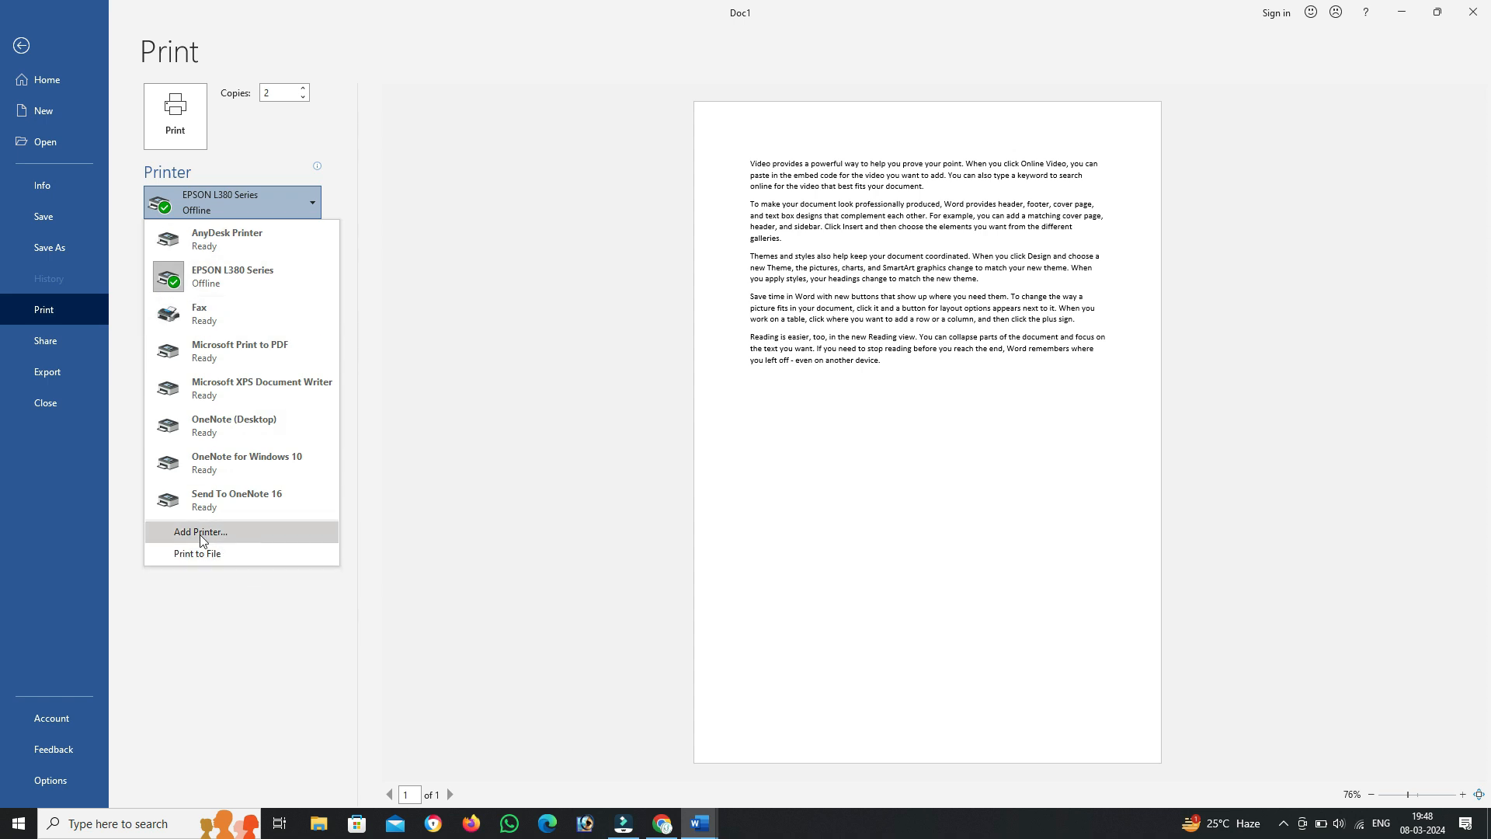
pyautogui.moveTo(276, 283)
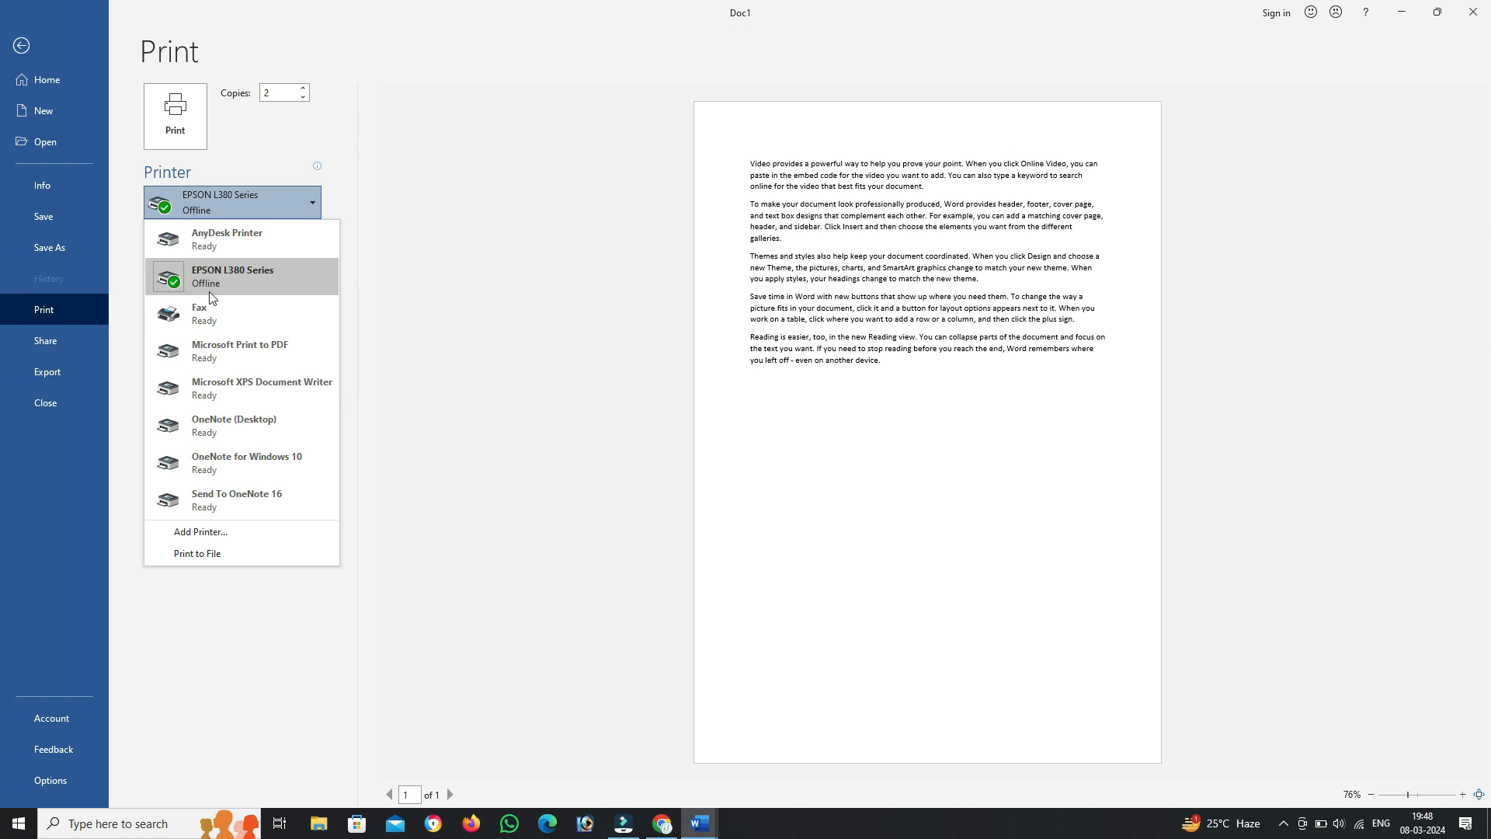
pyautogui.click(437, 273)
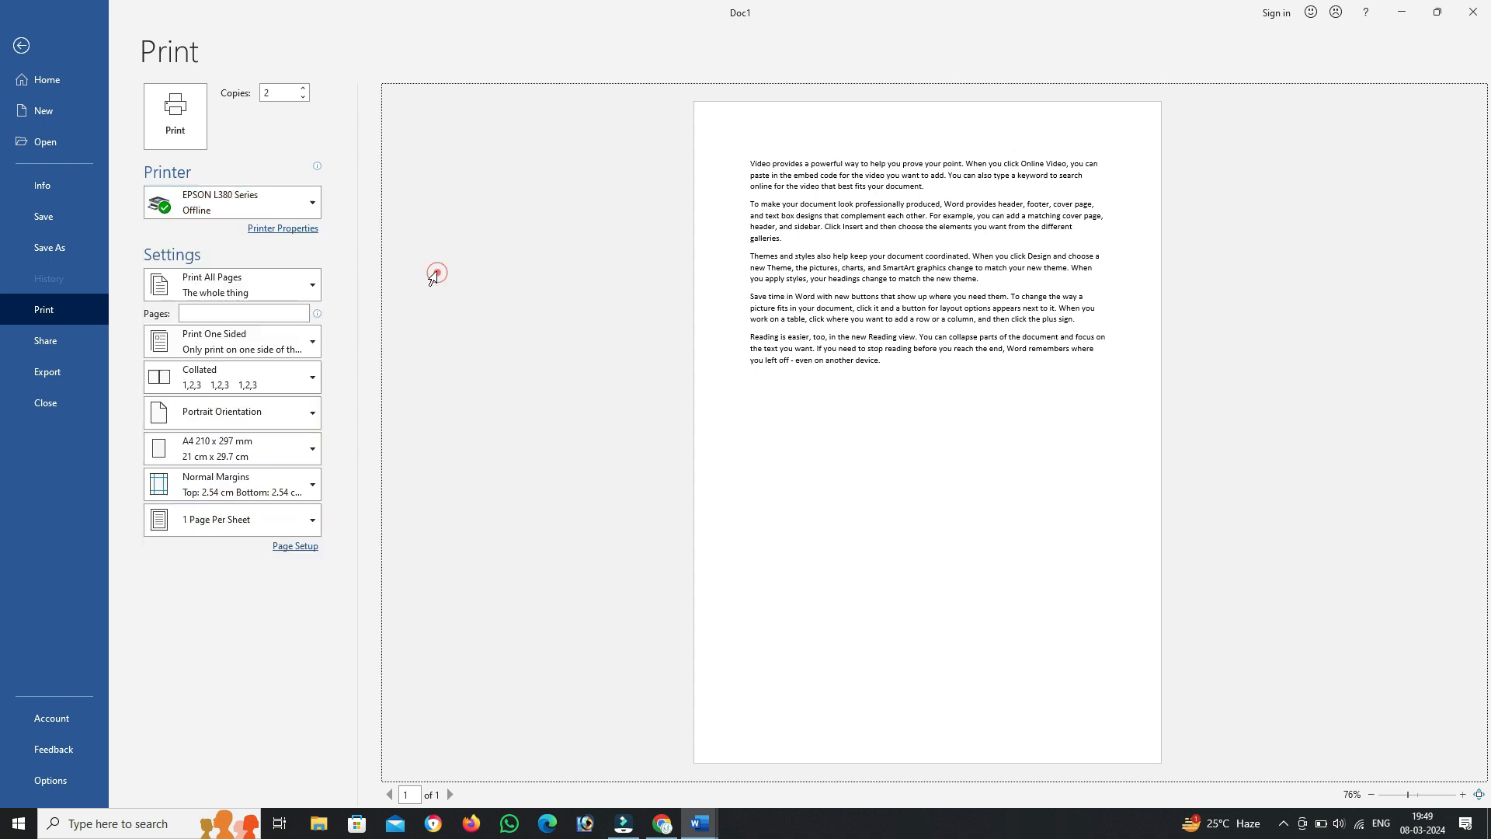
pyautogui.click(289, 296)
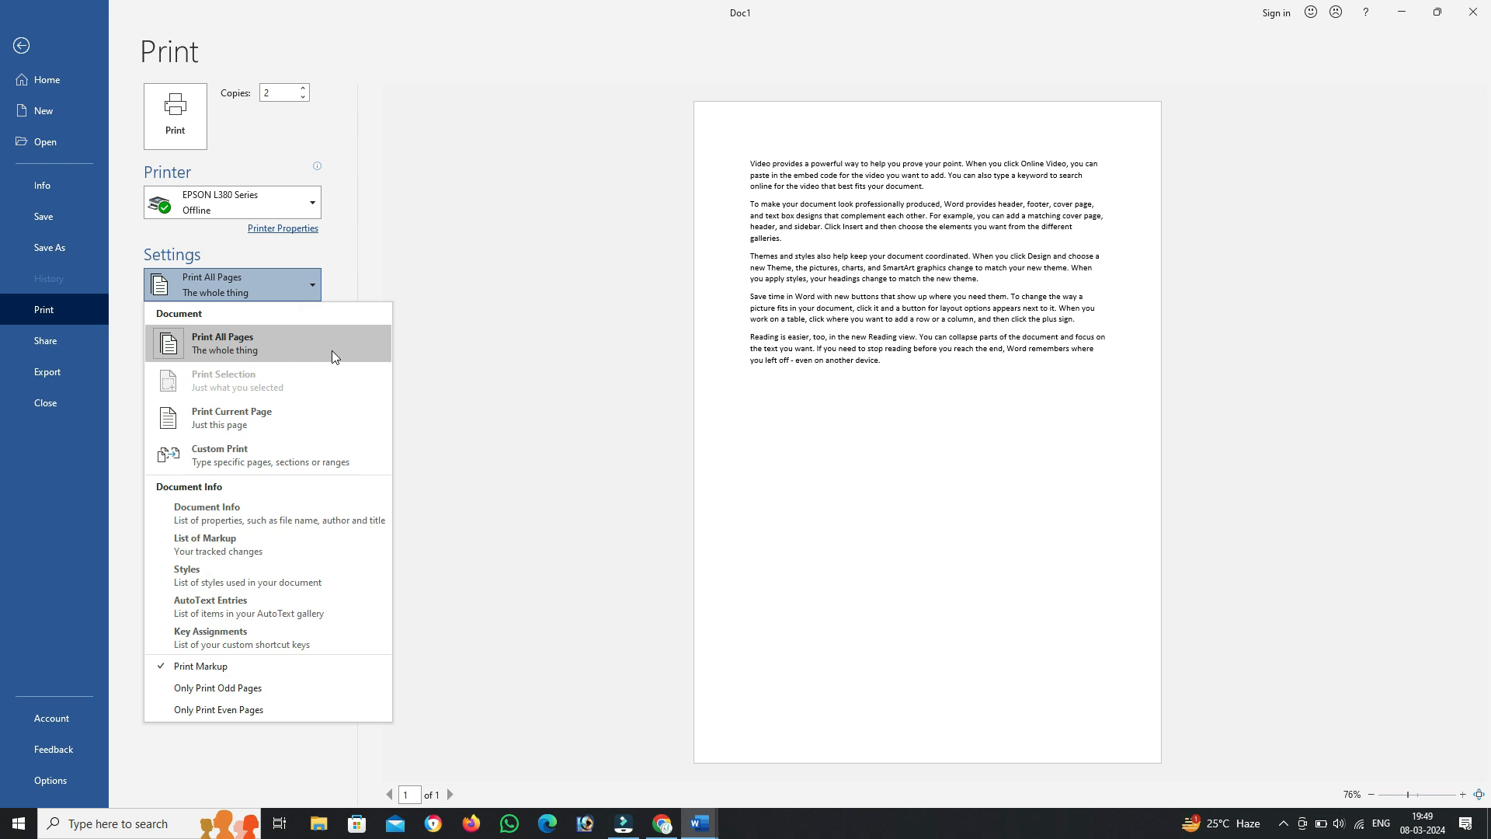
pyautogui.click(516, 316)
# Step: Try a custom print range of page 2, replace it with pages 3-4, and clear the range
pyautogui.click(269, 309)
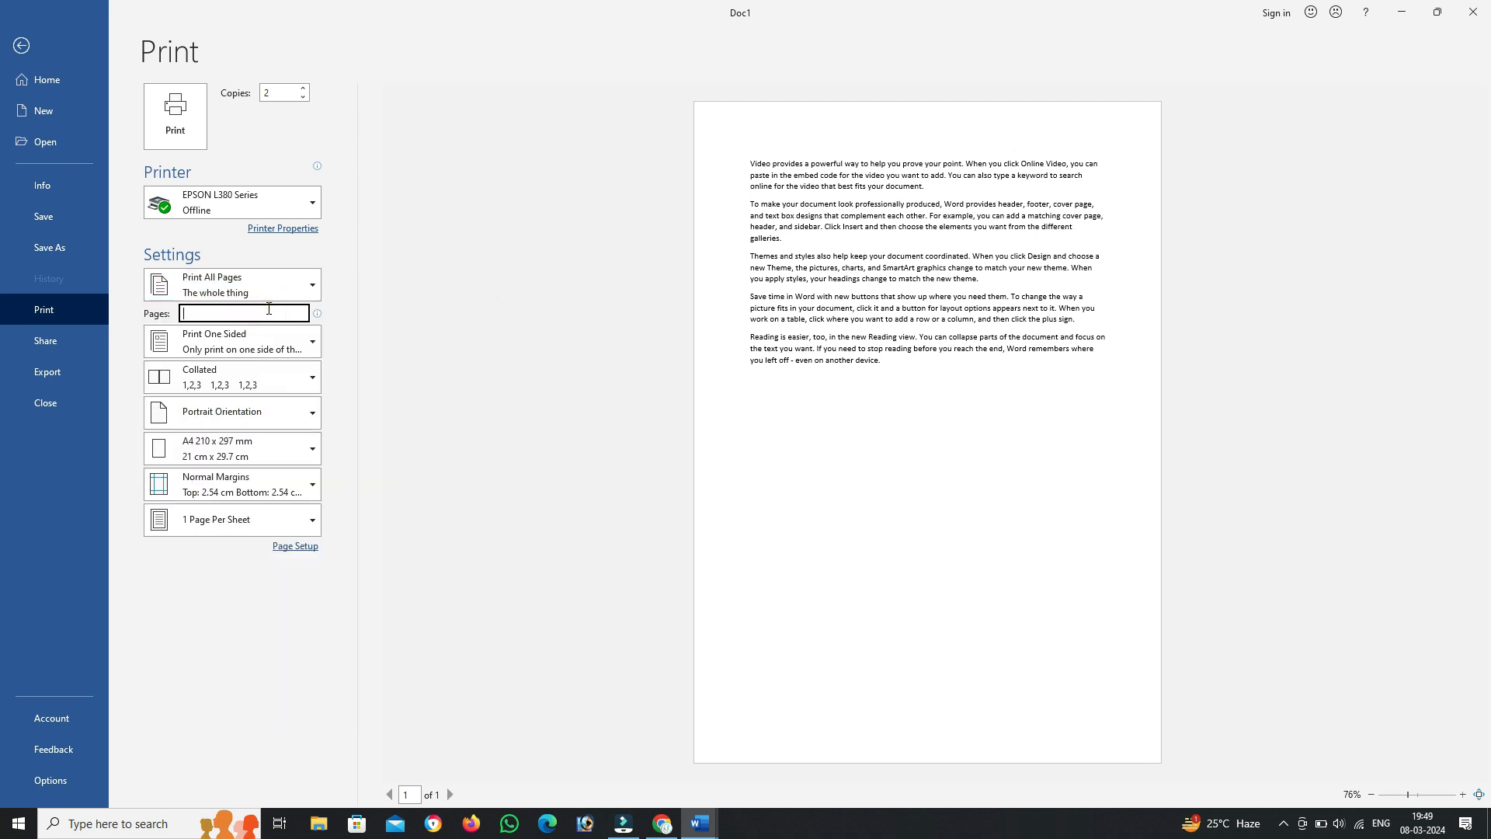
pyautogui.write('2')
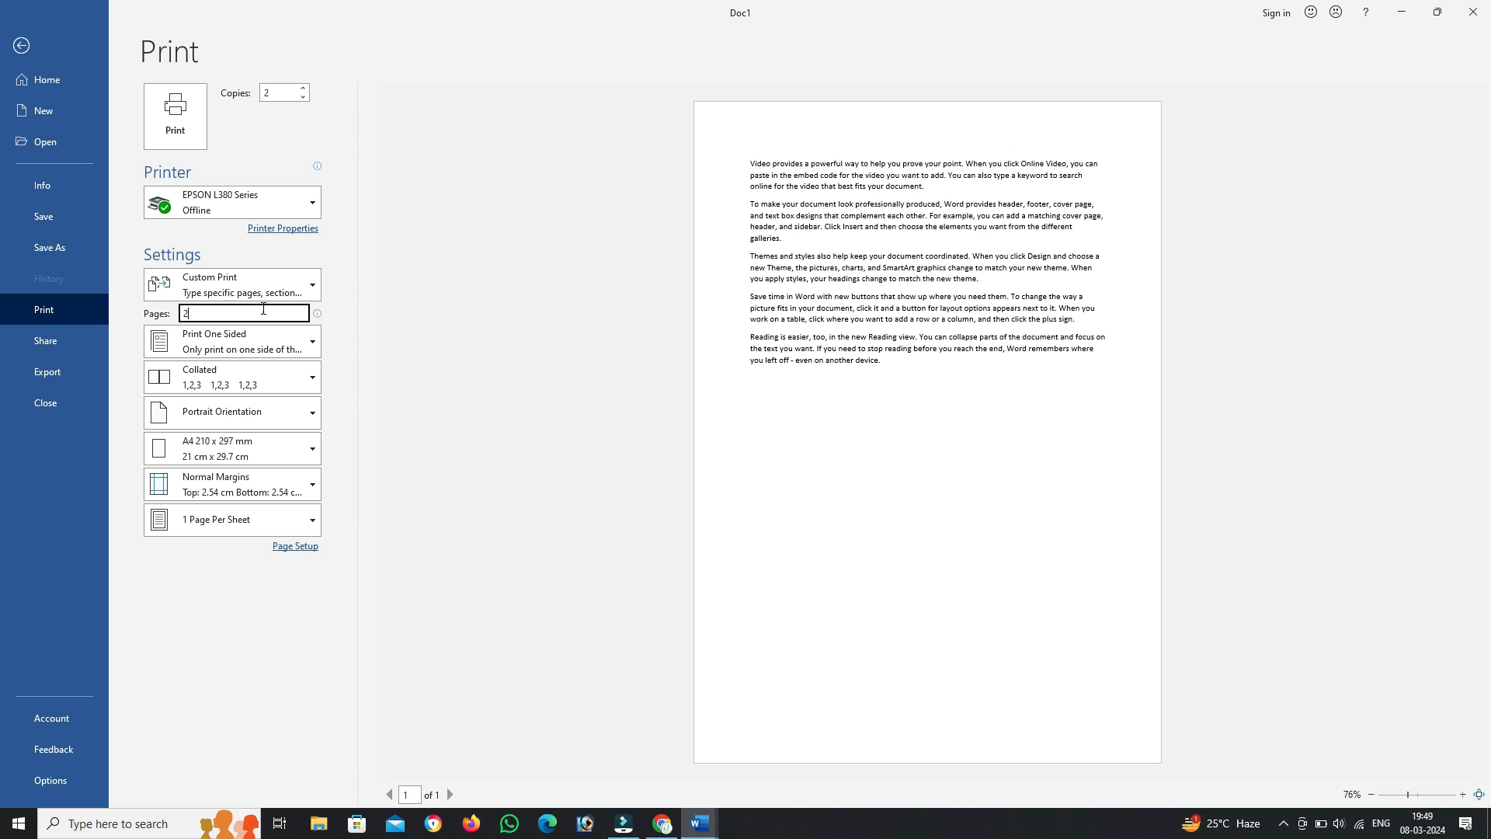
pyautogui.press('BackSpace')
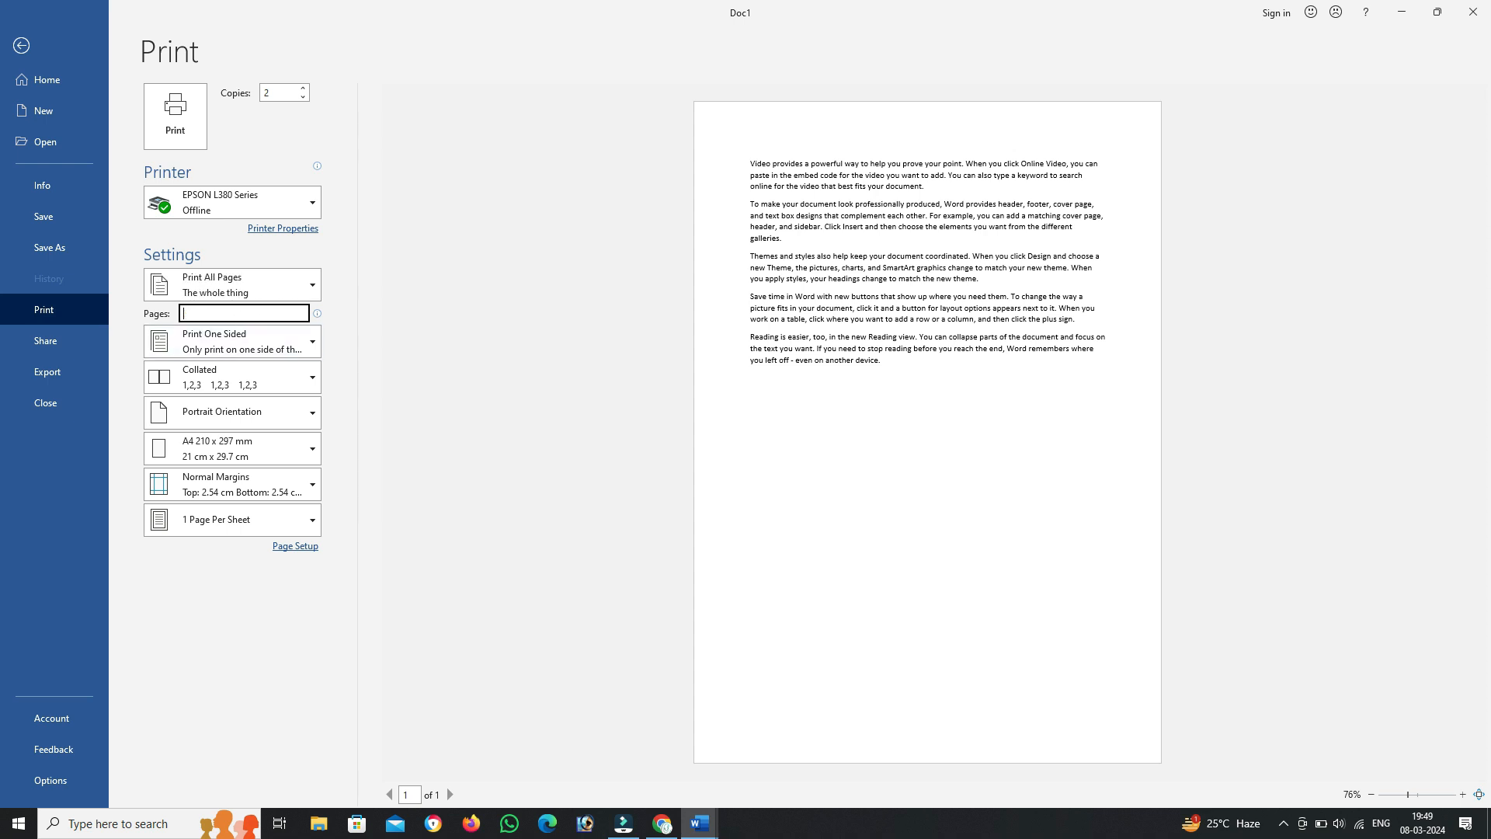
pyautogui.write('3-4')
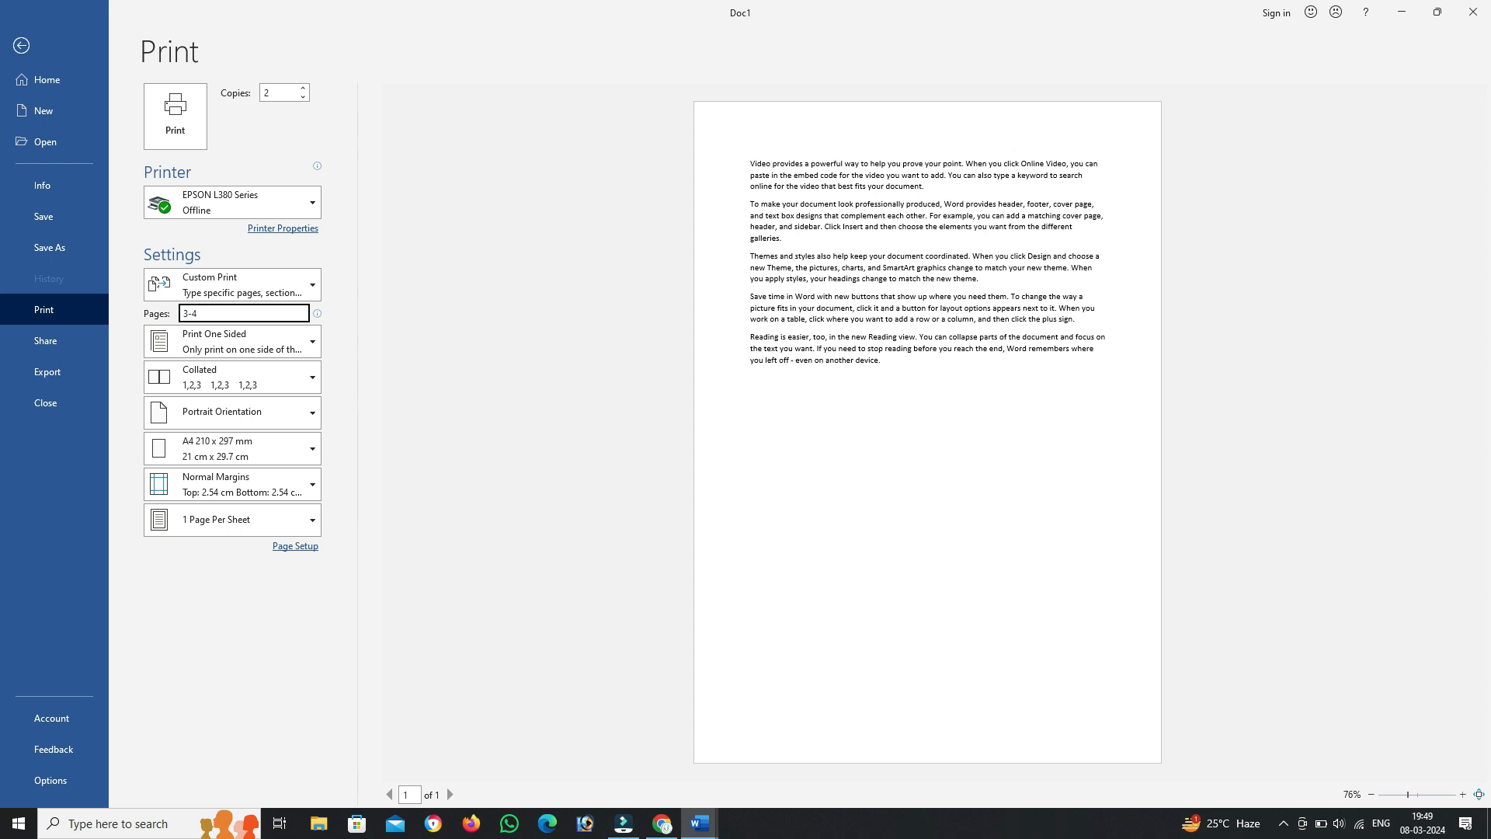
pyautogui.moveTo(226, 311); pyautogui.dragTo(116, 328)
pyautogui.press('BackSpace')
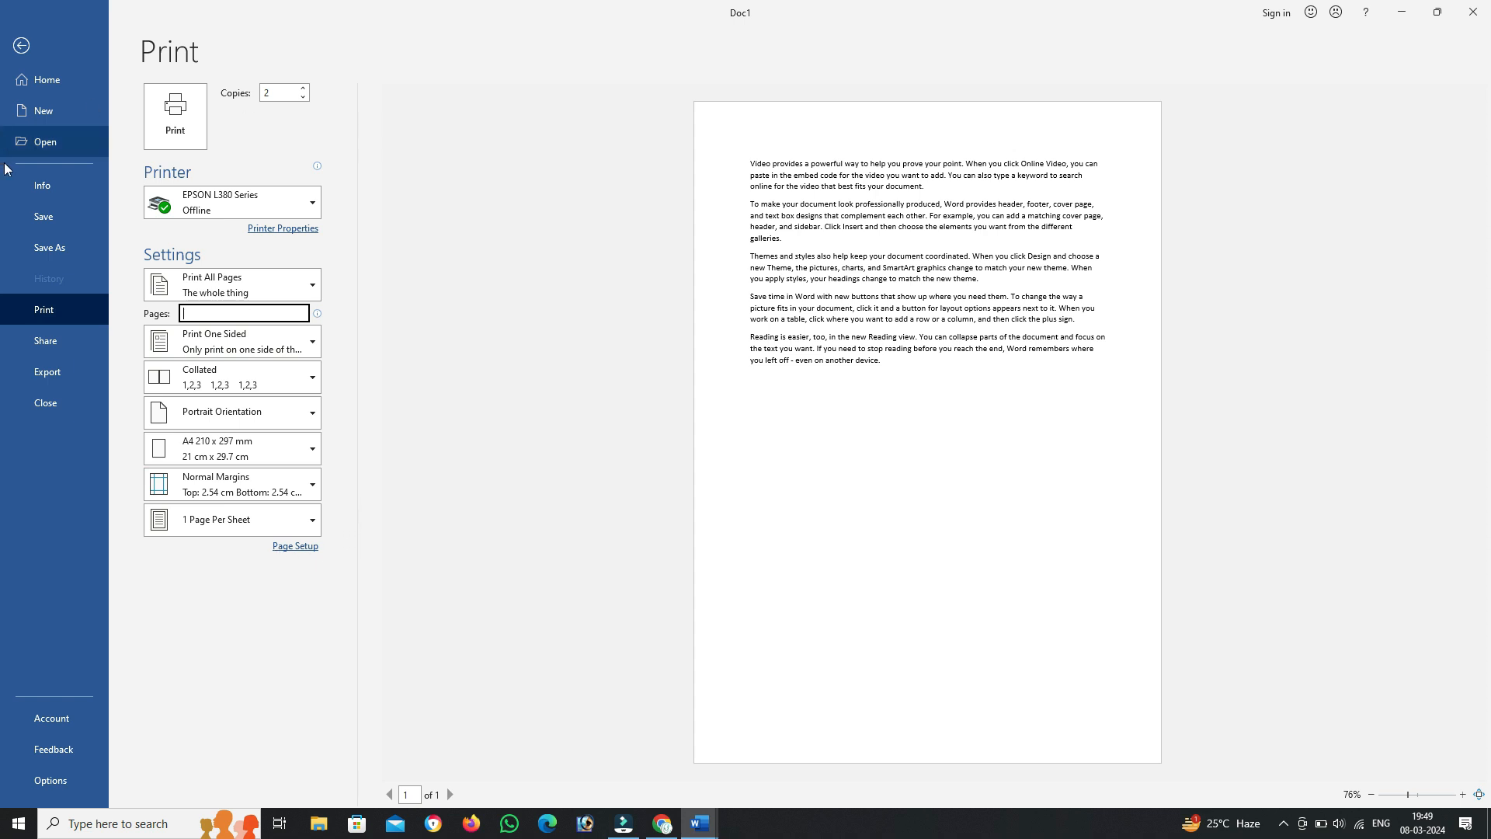
# Step: View the Page Setup dialog without changing it, and examine the Email, Present Online and Post to Blog options for sharing
pyautogui.click(305, 548)
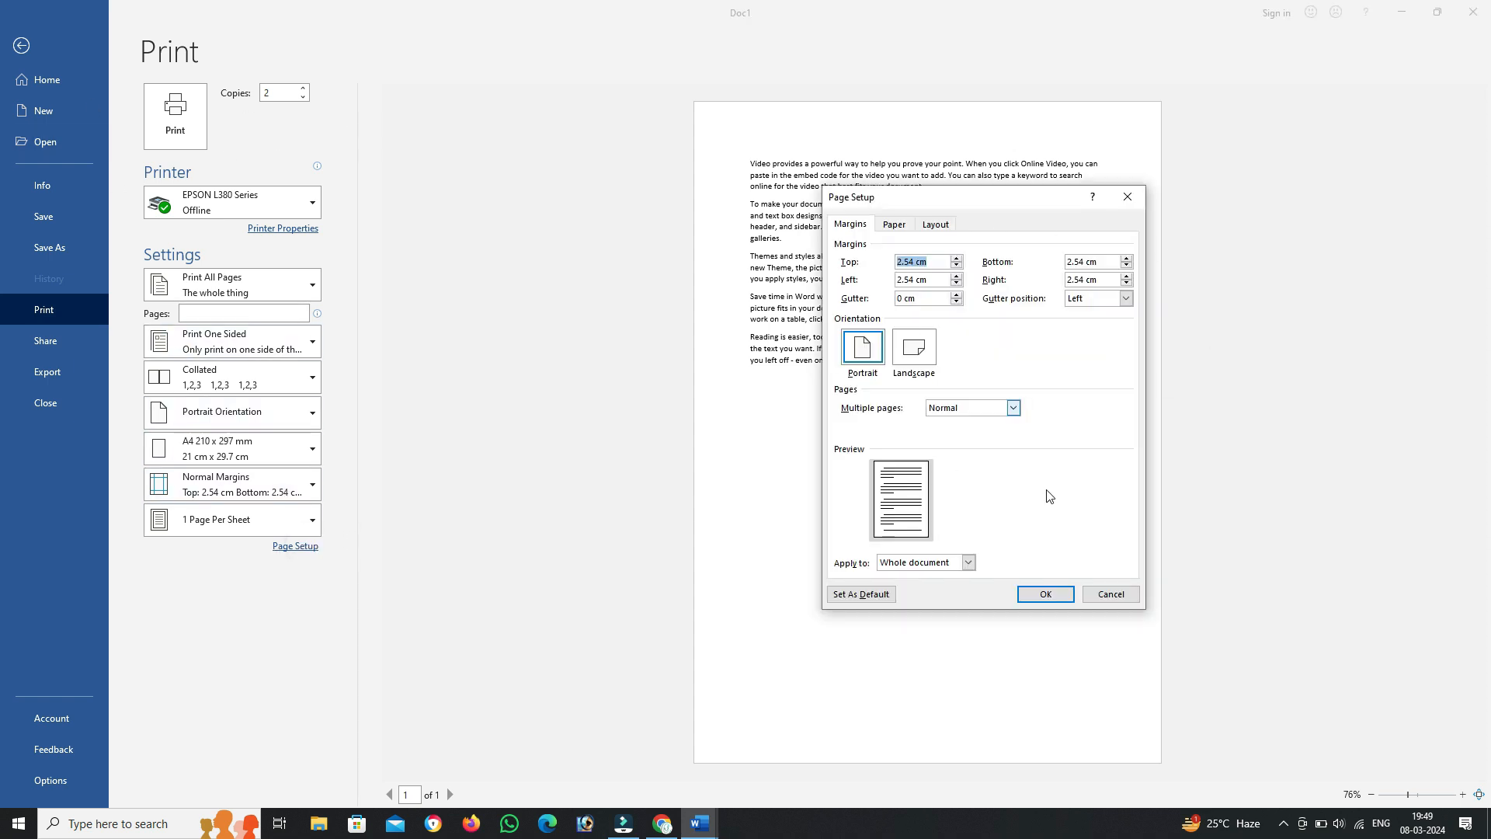
pyautogui.click(1123, 595)
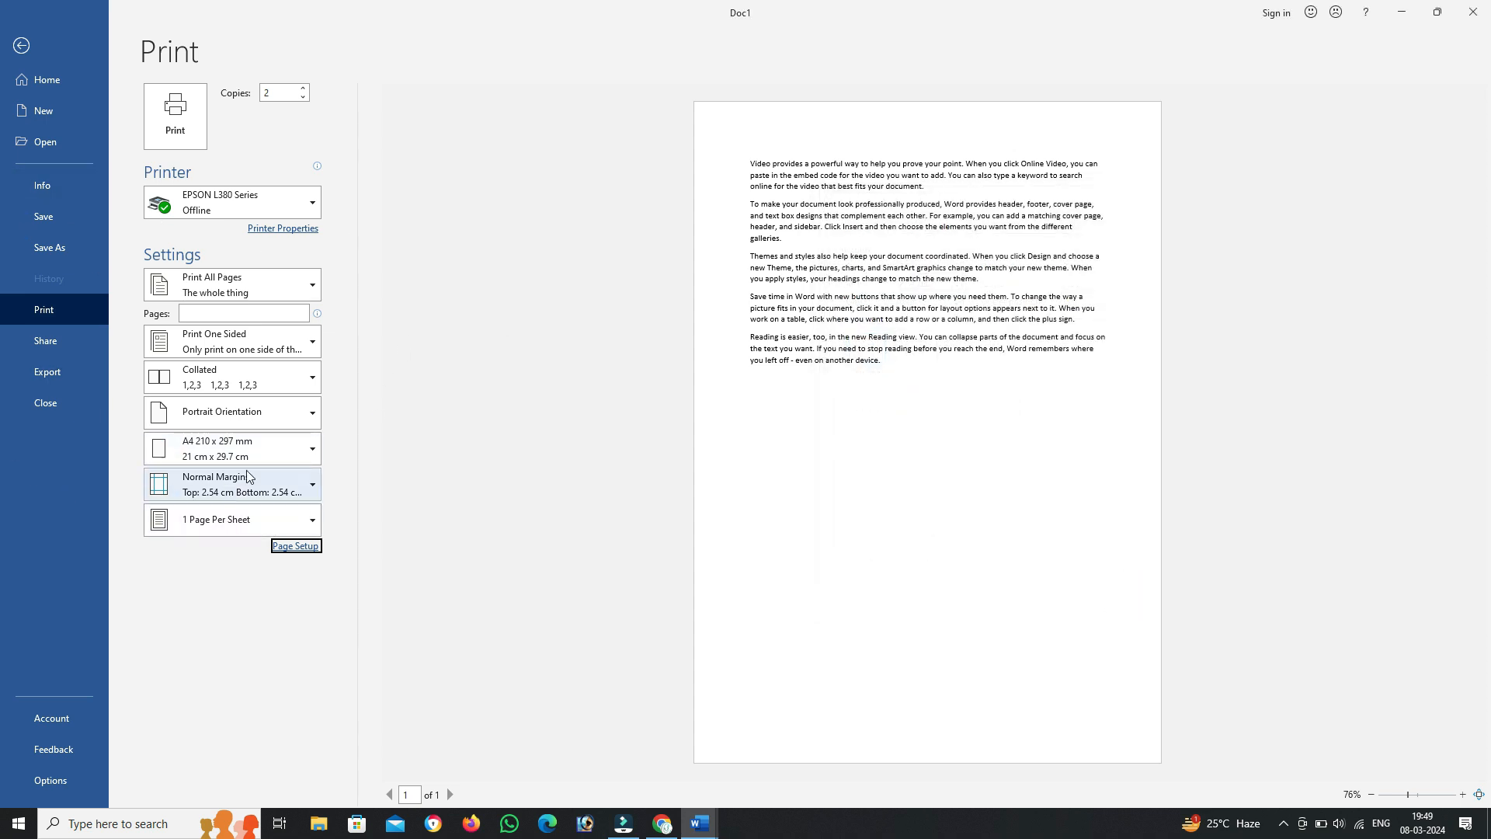
pyautogui.click(45, 341)
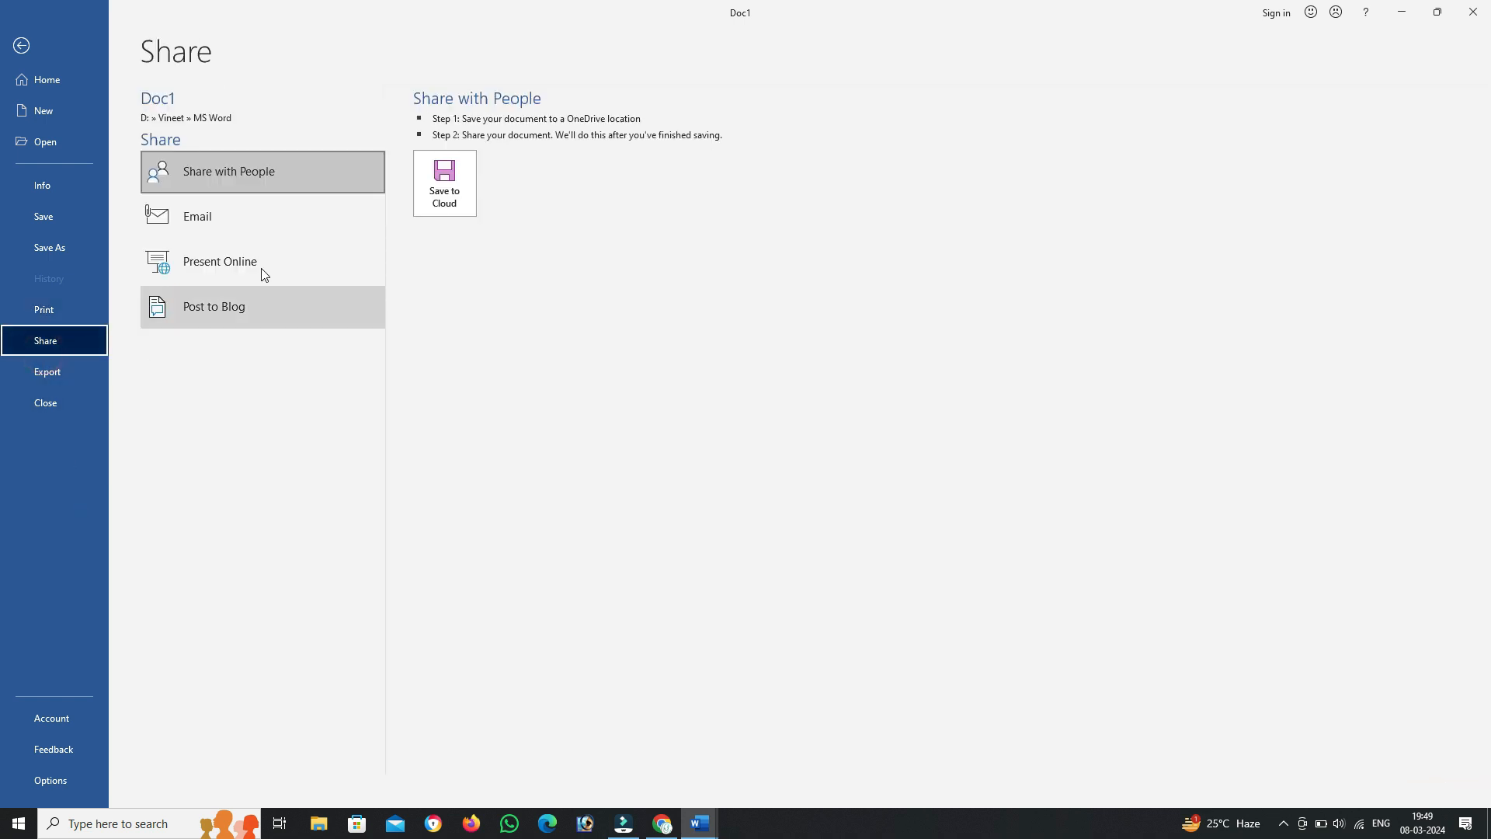
pyautogui.click(192, 216)
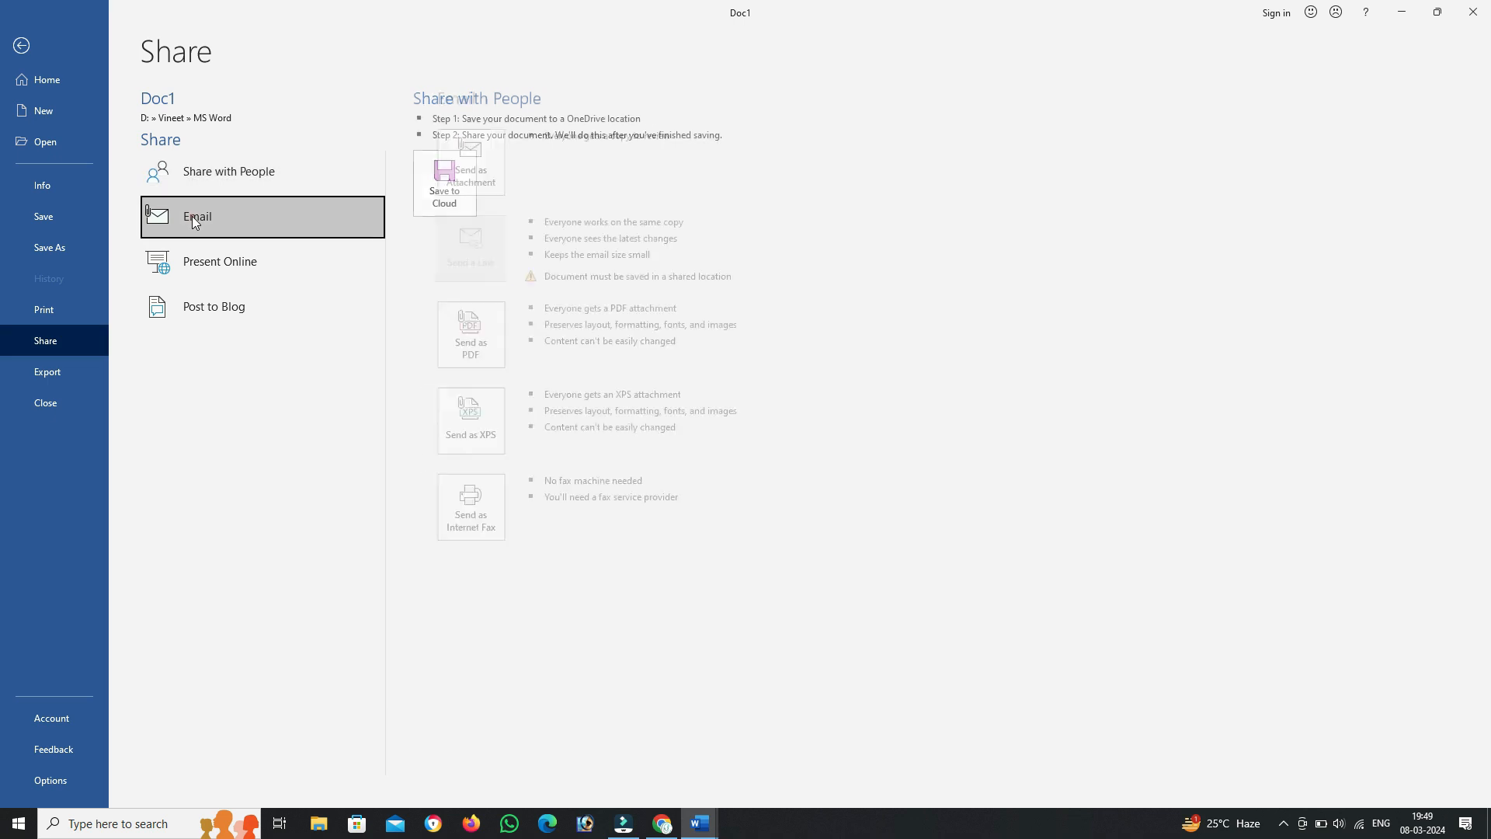
pyautogui.click(229, 268)
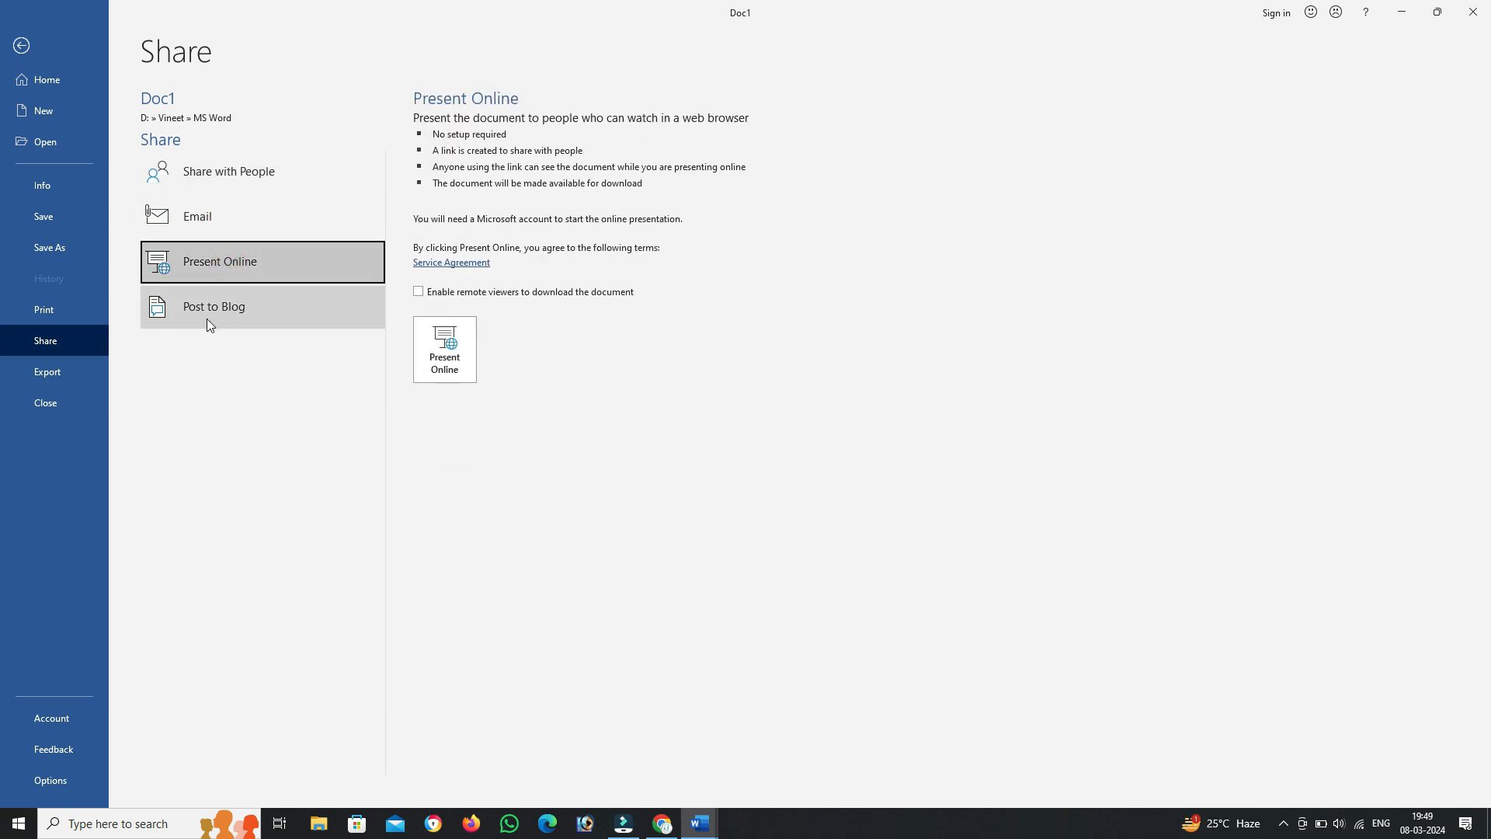
pyautogui.click(207, 320)
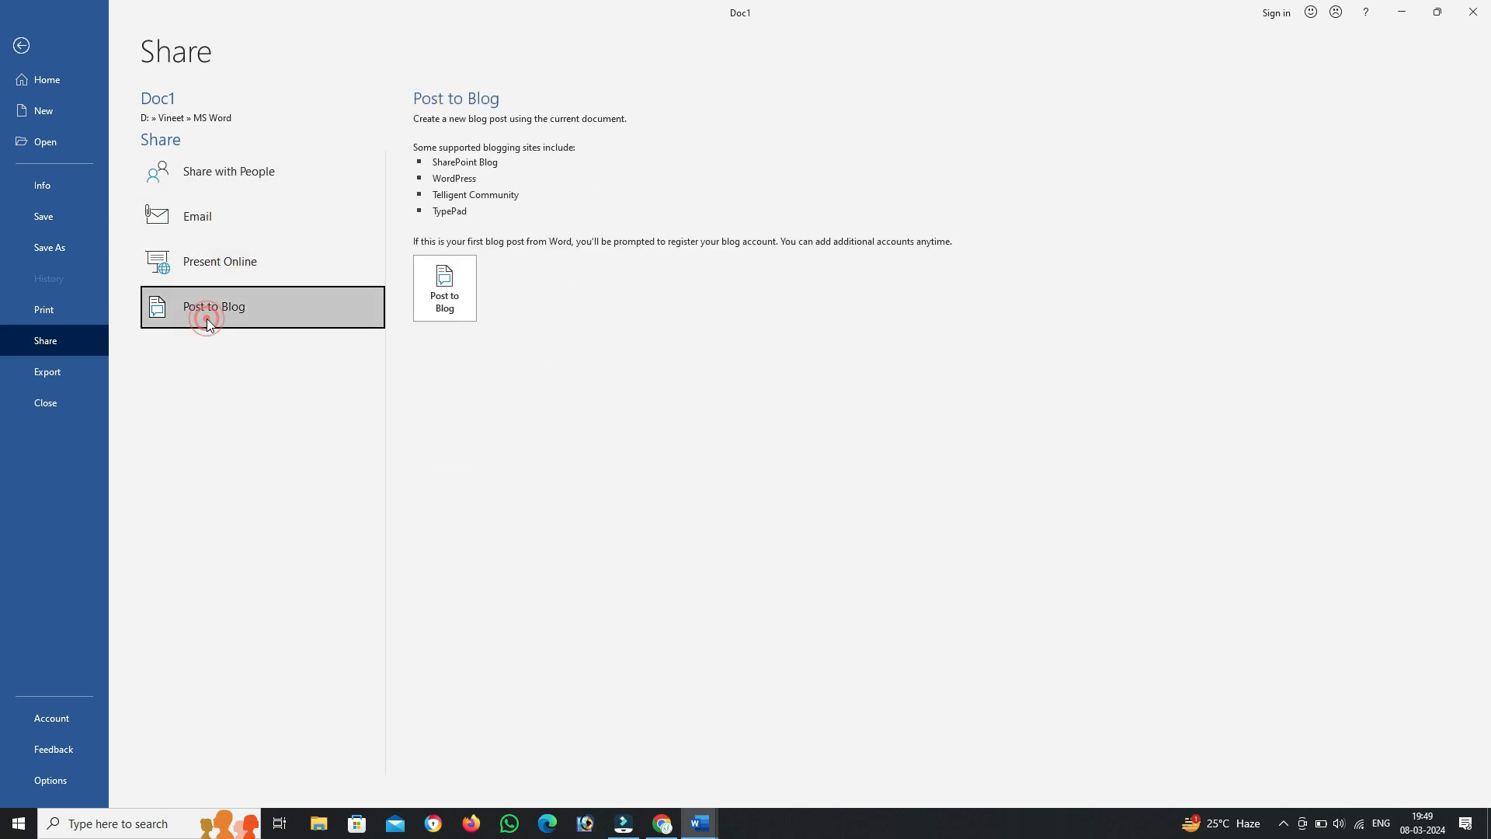
# Step: View the Export options and save a copy of Doc1 as a PDF in the MS Word folder
pyautogui.click(45, 371)
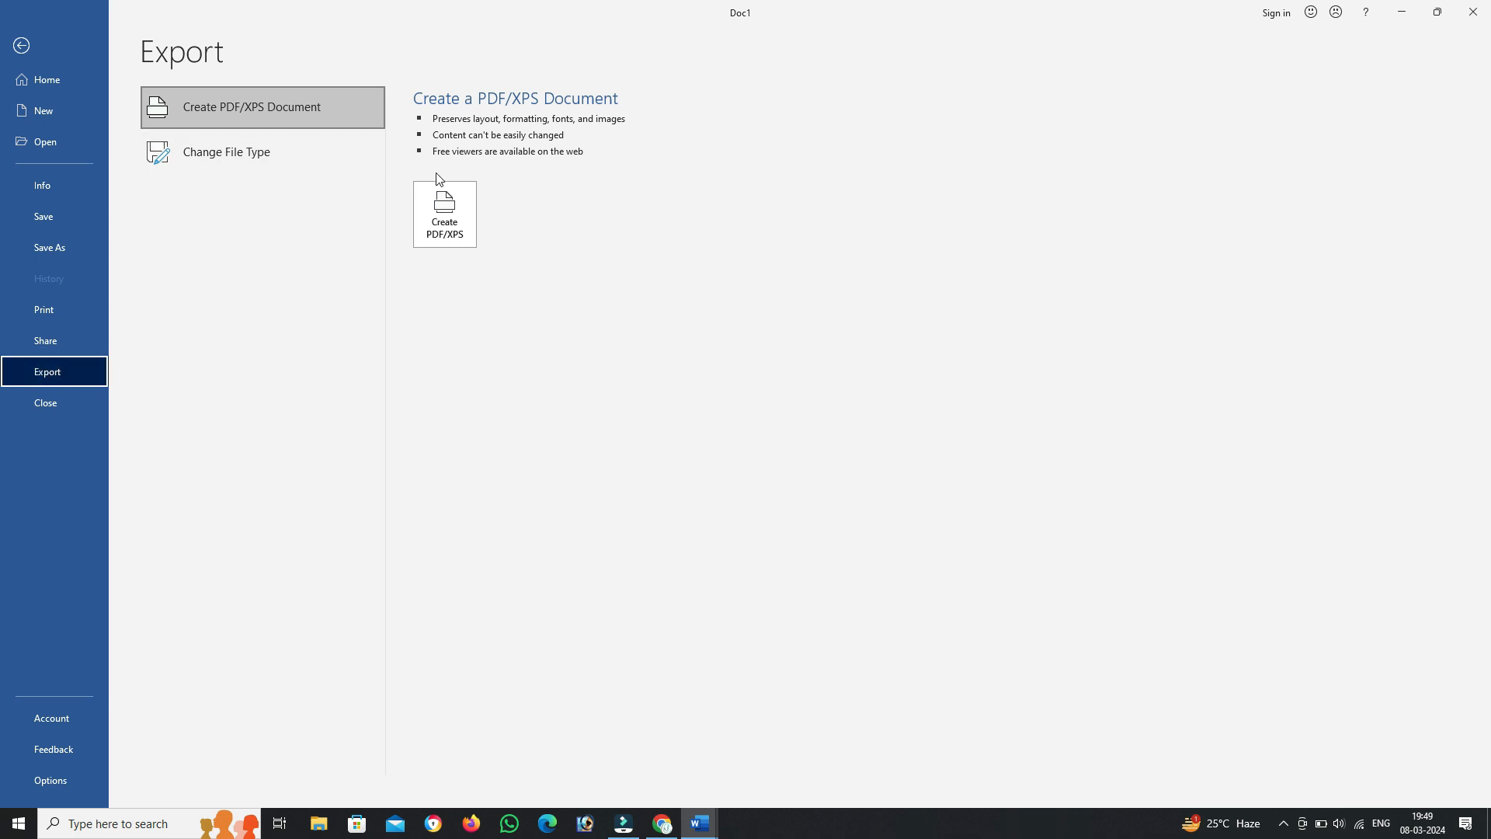
pyautogui.click(63, 254)
pyautogui.click(223, 260)
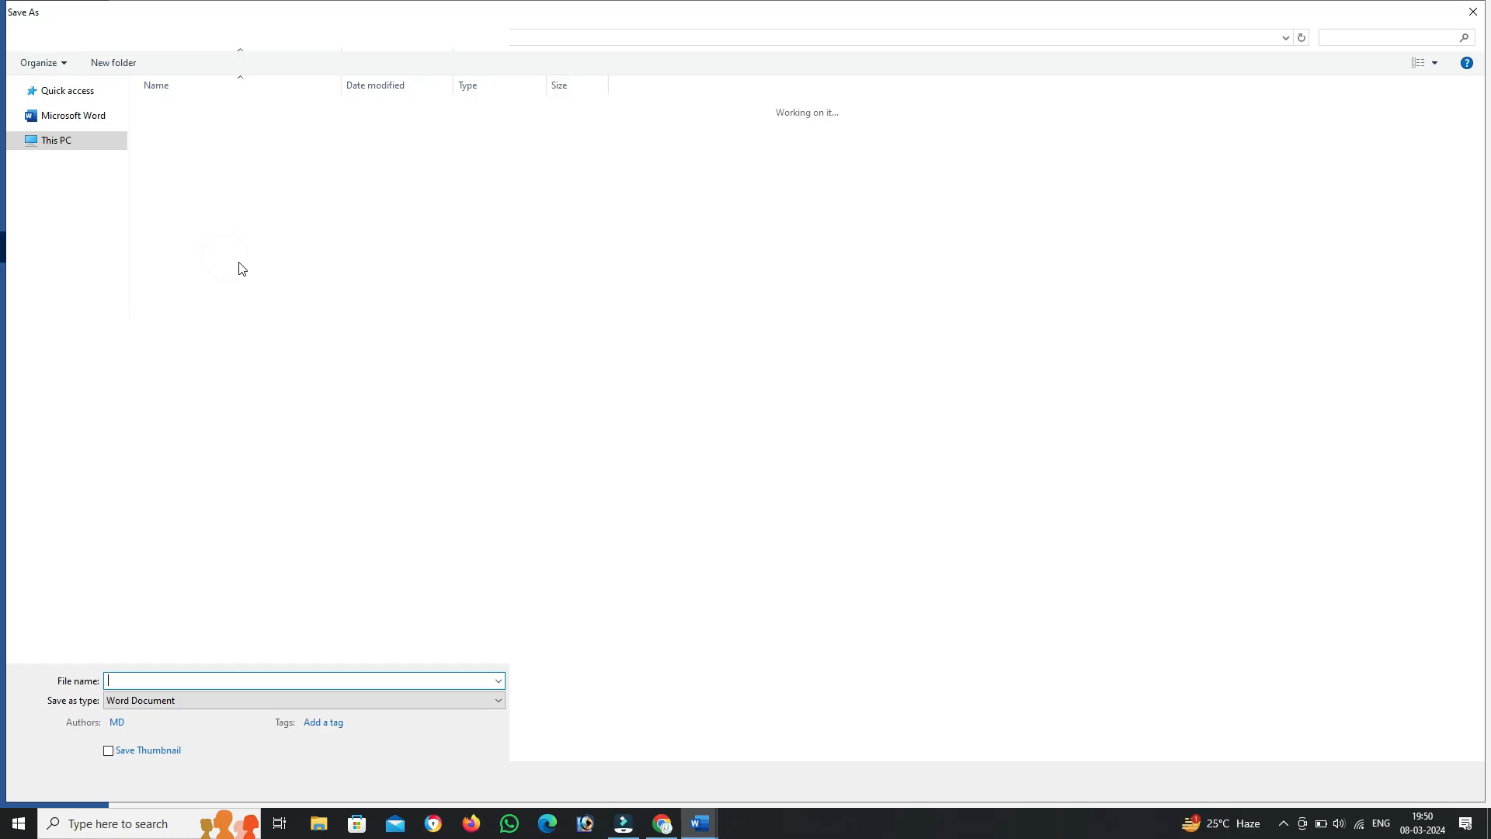
pyautogui.click(187, 697)
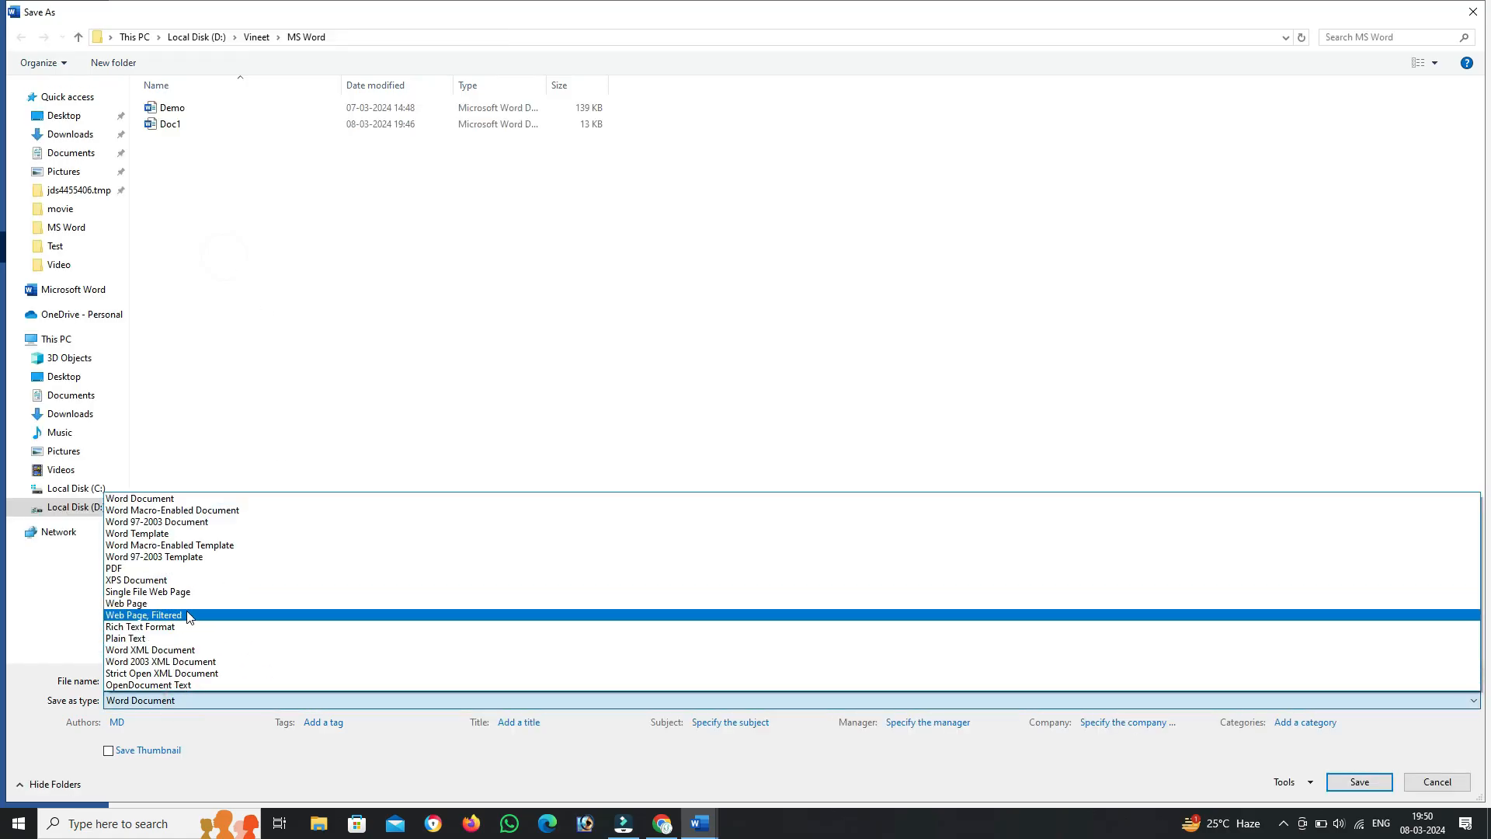
pyautogui.click(163, 569)
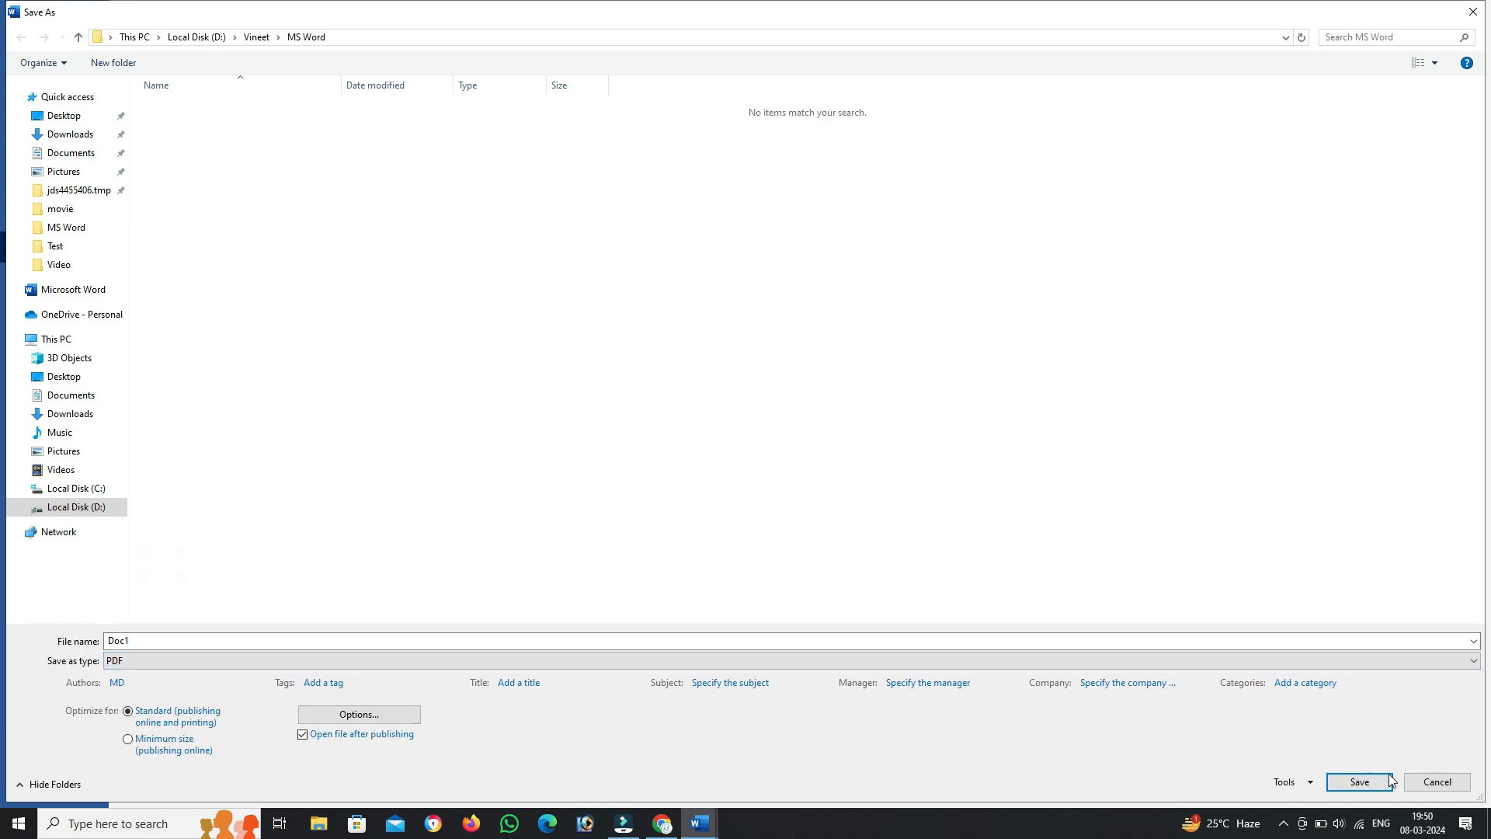
pyautogui.click(1359, 782)
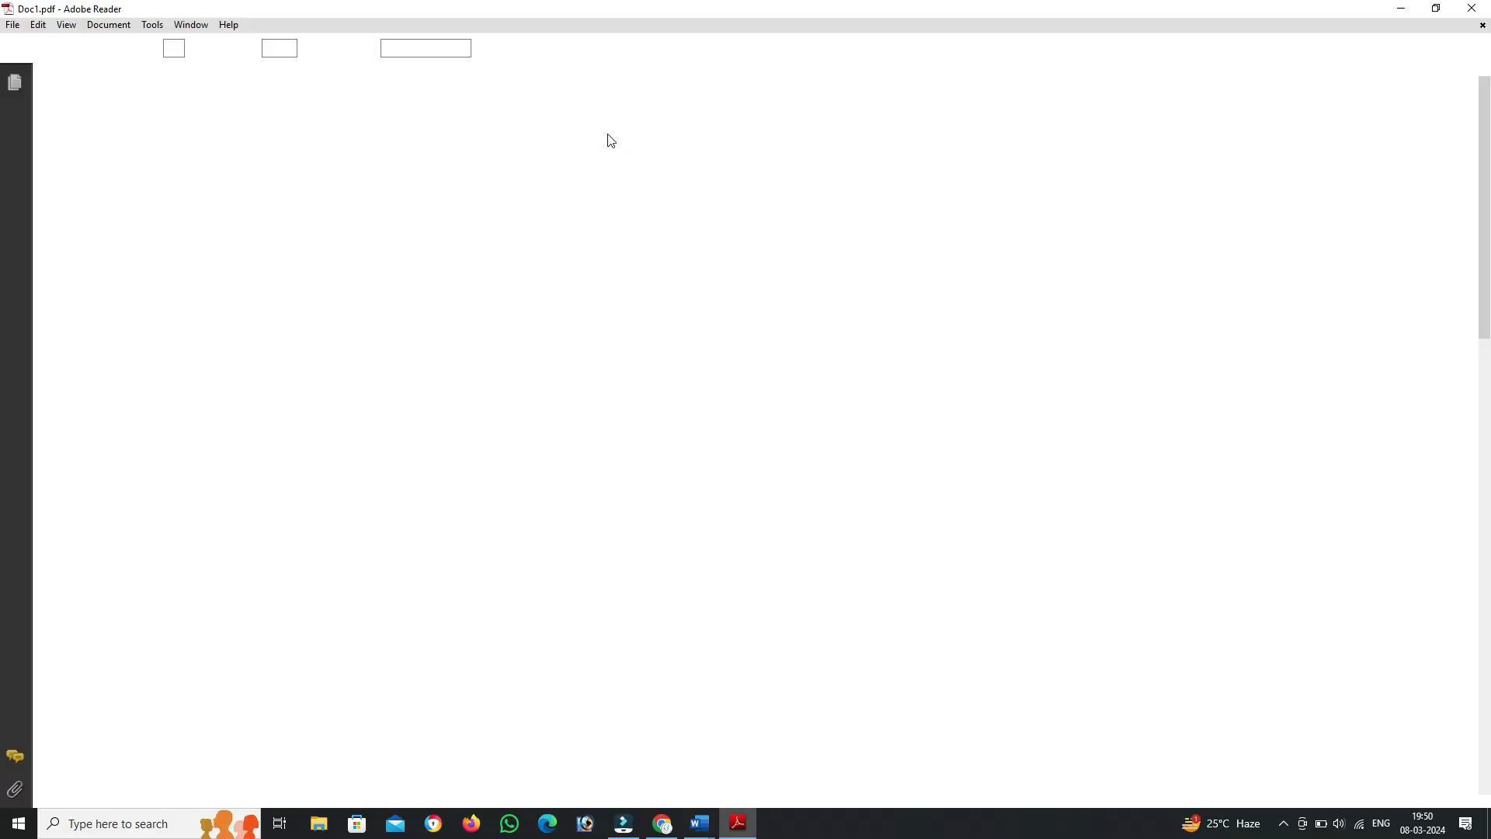
# Step: Look through the published Doc1 PDF in Adobe Reader and close it
pyautogui.scroll(-10, 458, 218)
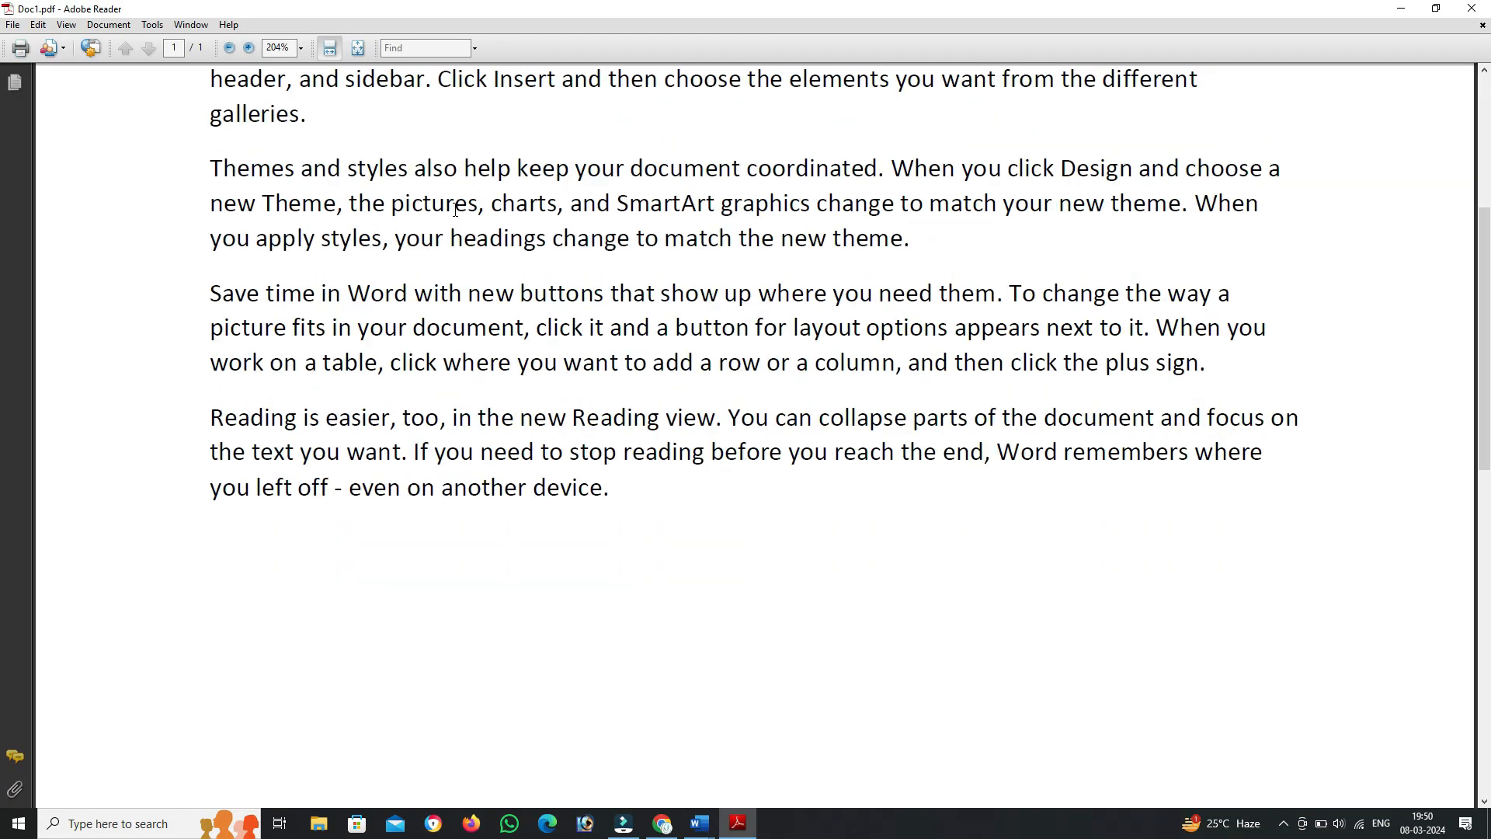
pyautogui.scroll(10, 473, 238)
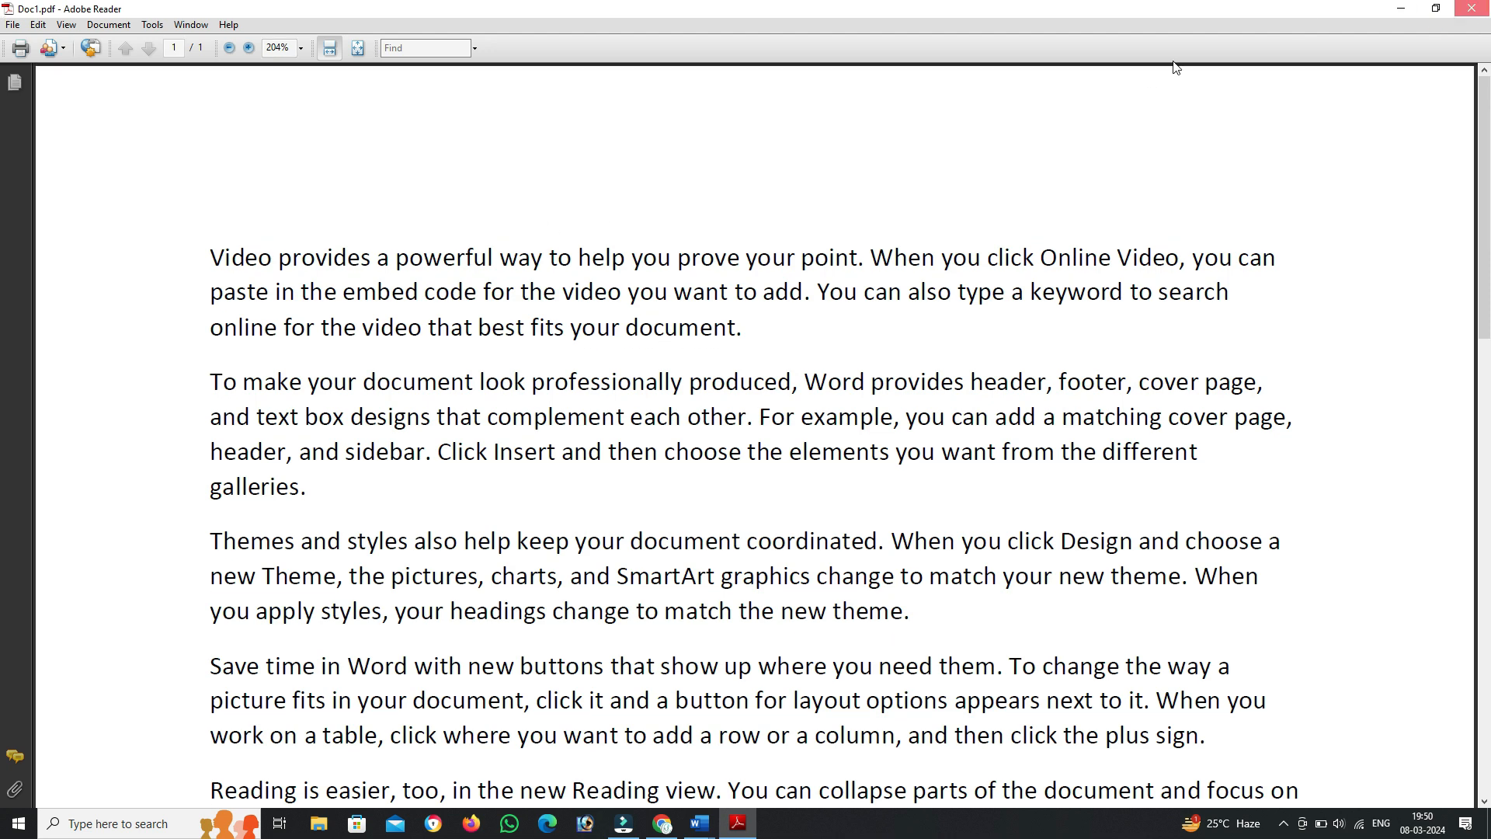
pyautogui.click(1472, 8)
# Step: Close Doc1 without saving its changes
pyautogui.click(21, 39)
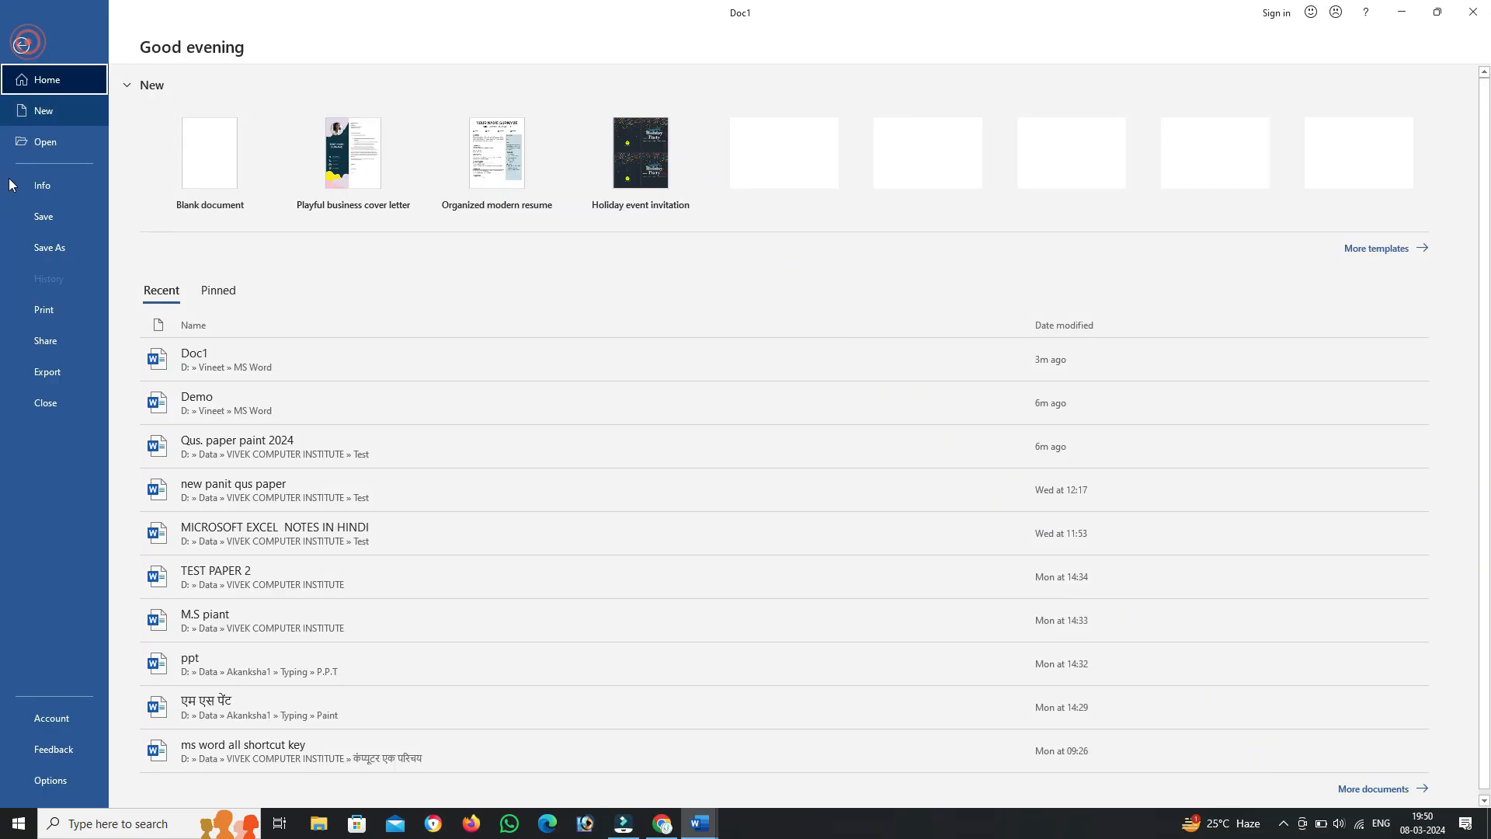
pyautogui.click(59, 402)
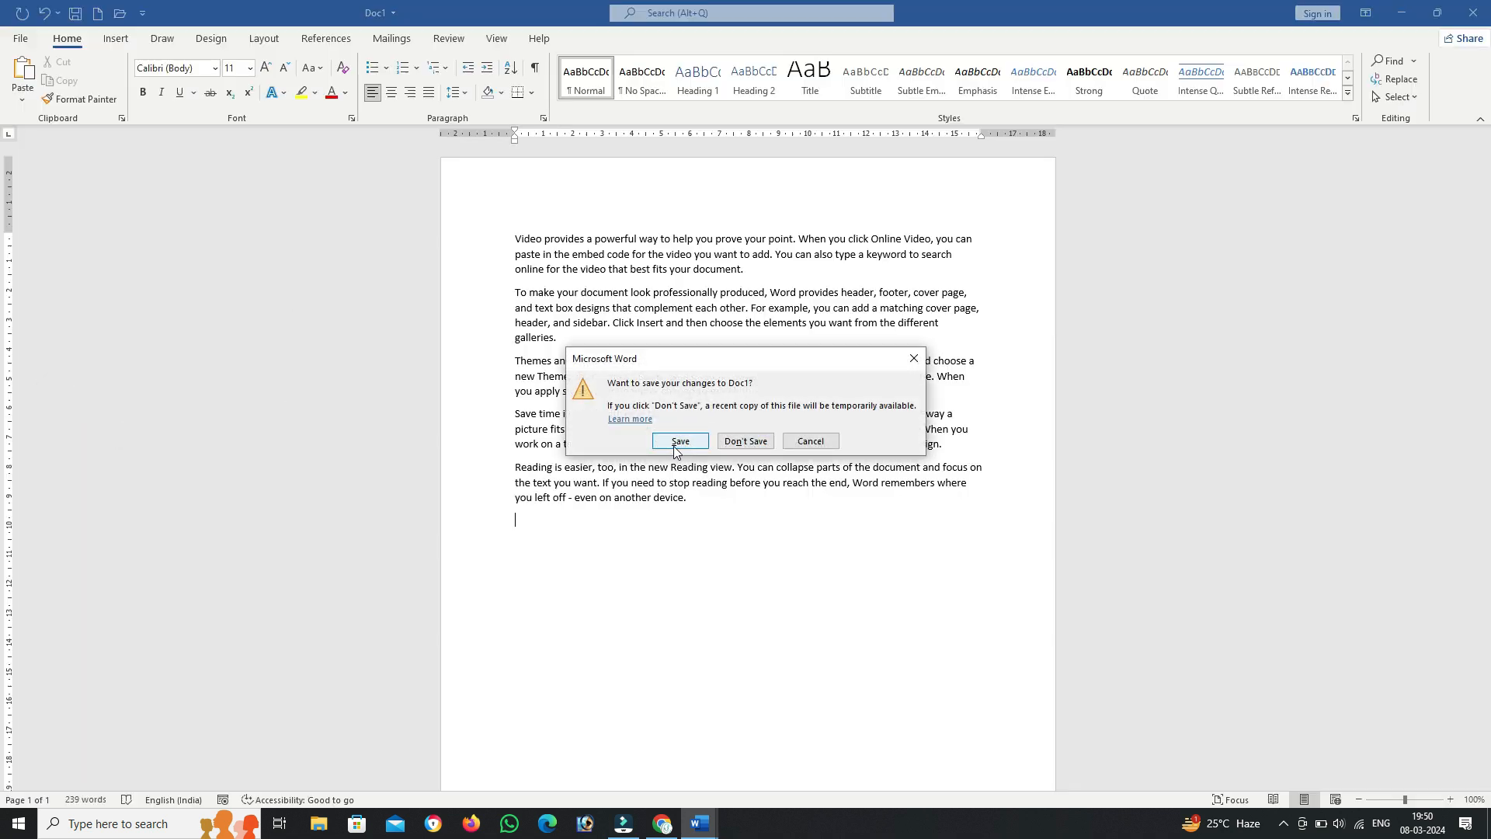
pyautogui.click(738, 441)
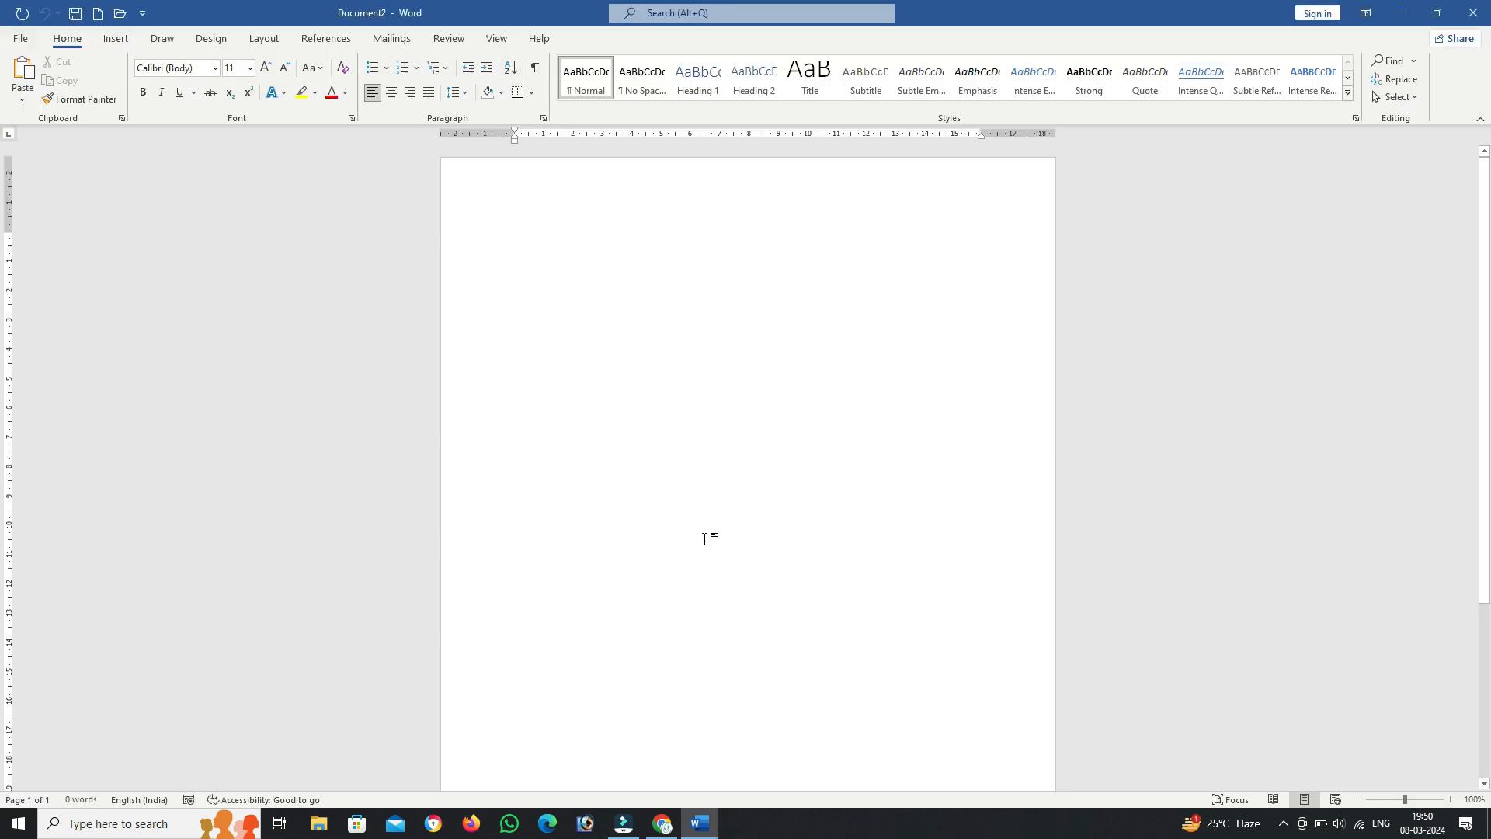
# Step: Reopen Doc1 from the recent documents
pyautogui.scroll(-2, 575, 324)
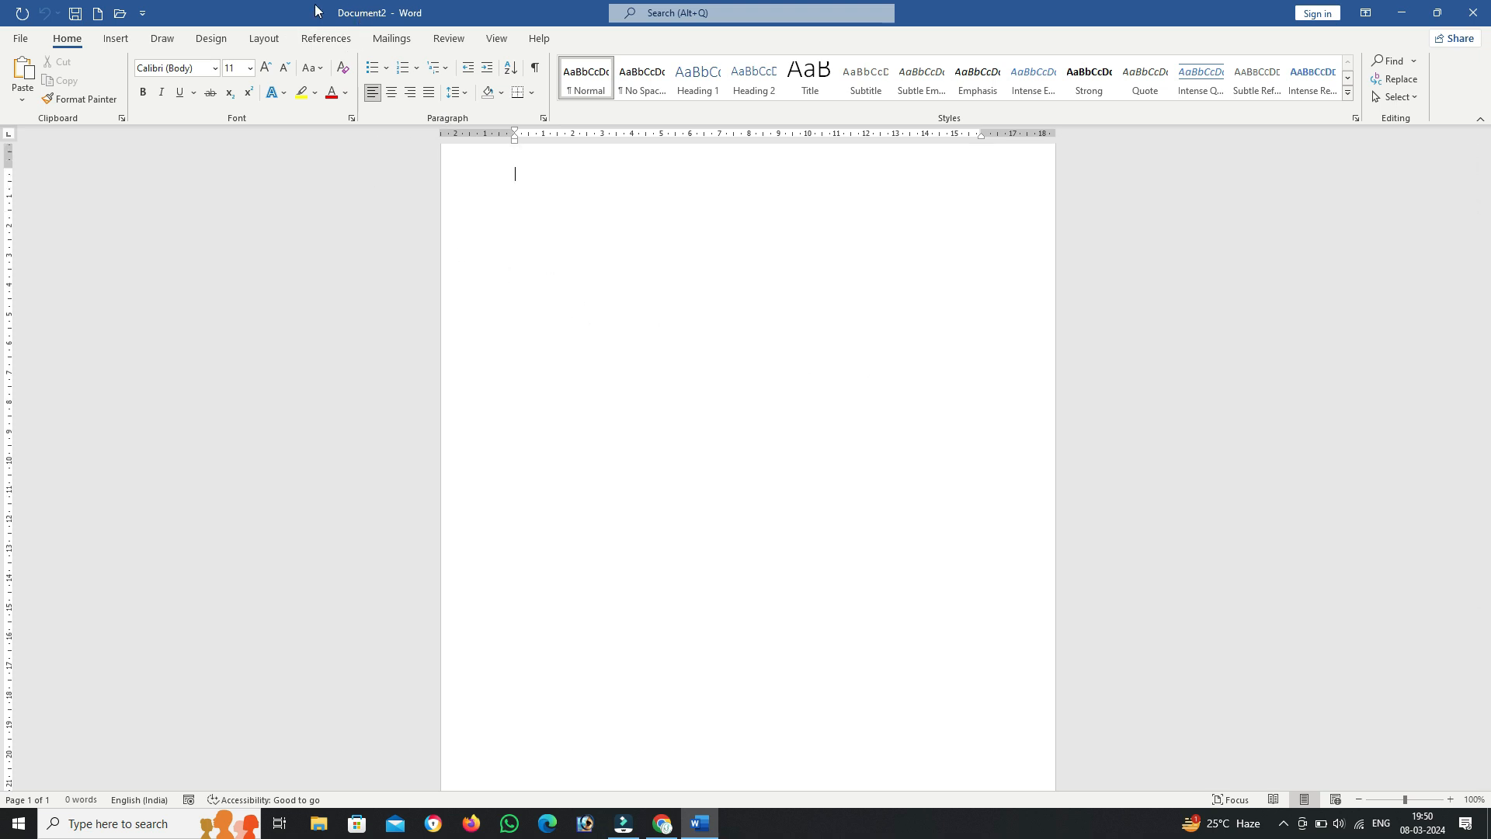
pyautogui.scroll(2, 558, 216)
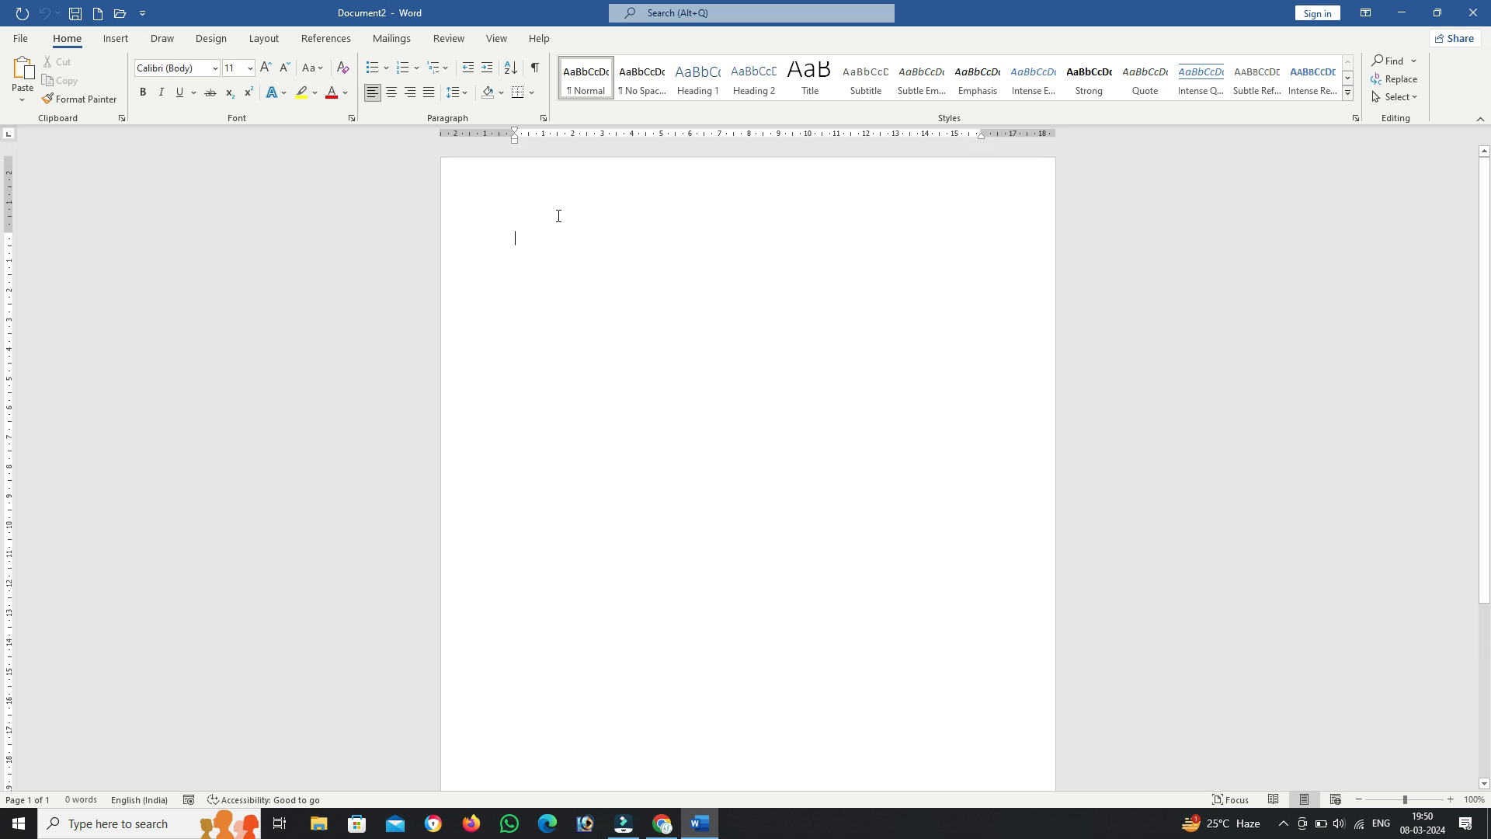
pyautogui.click(32, 44)
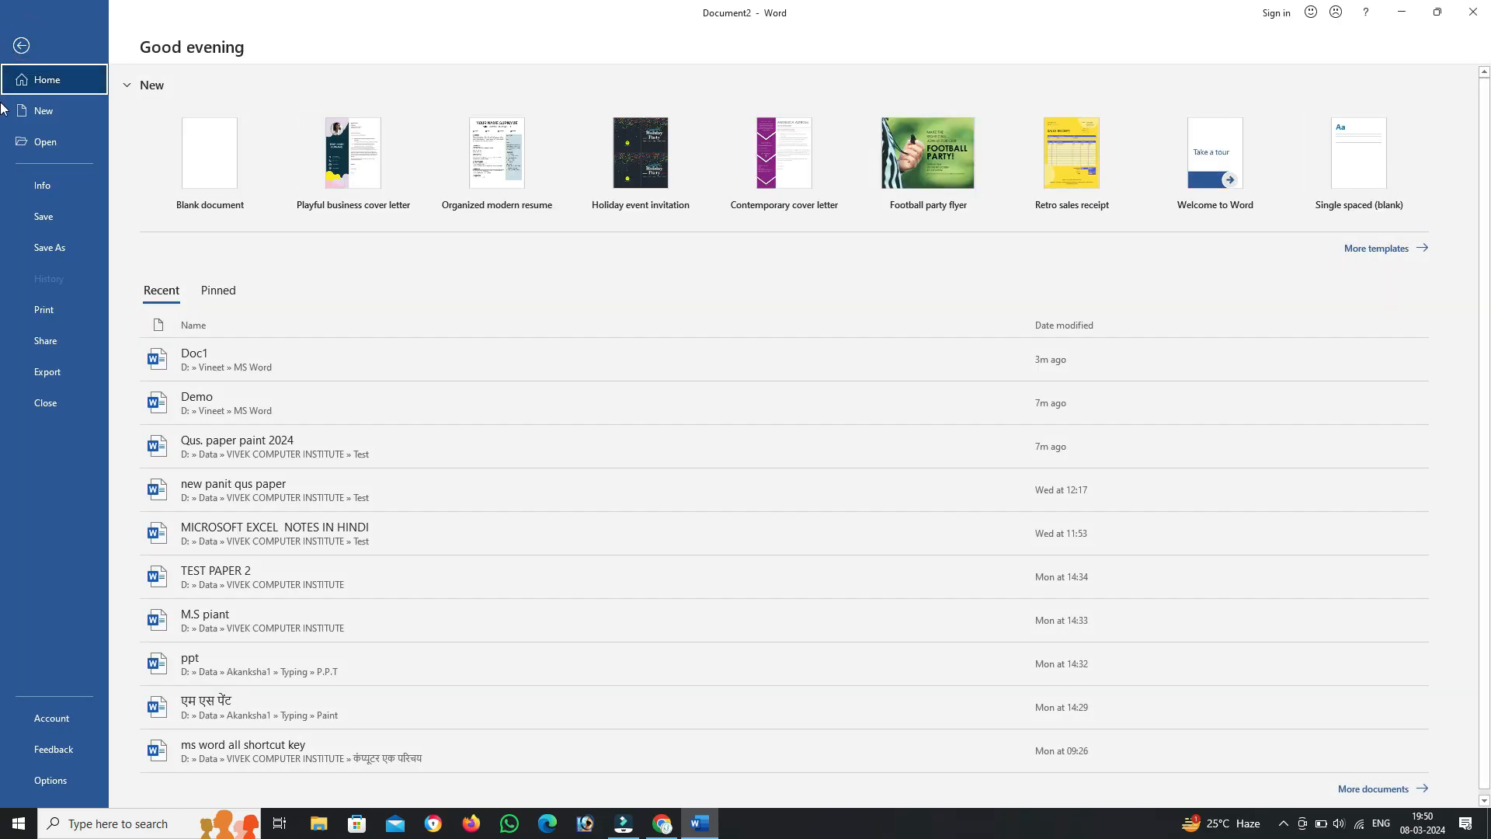
pyautogui.click(64, 144)
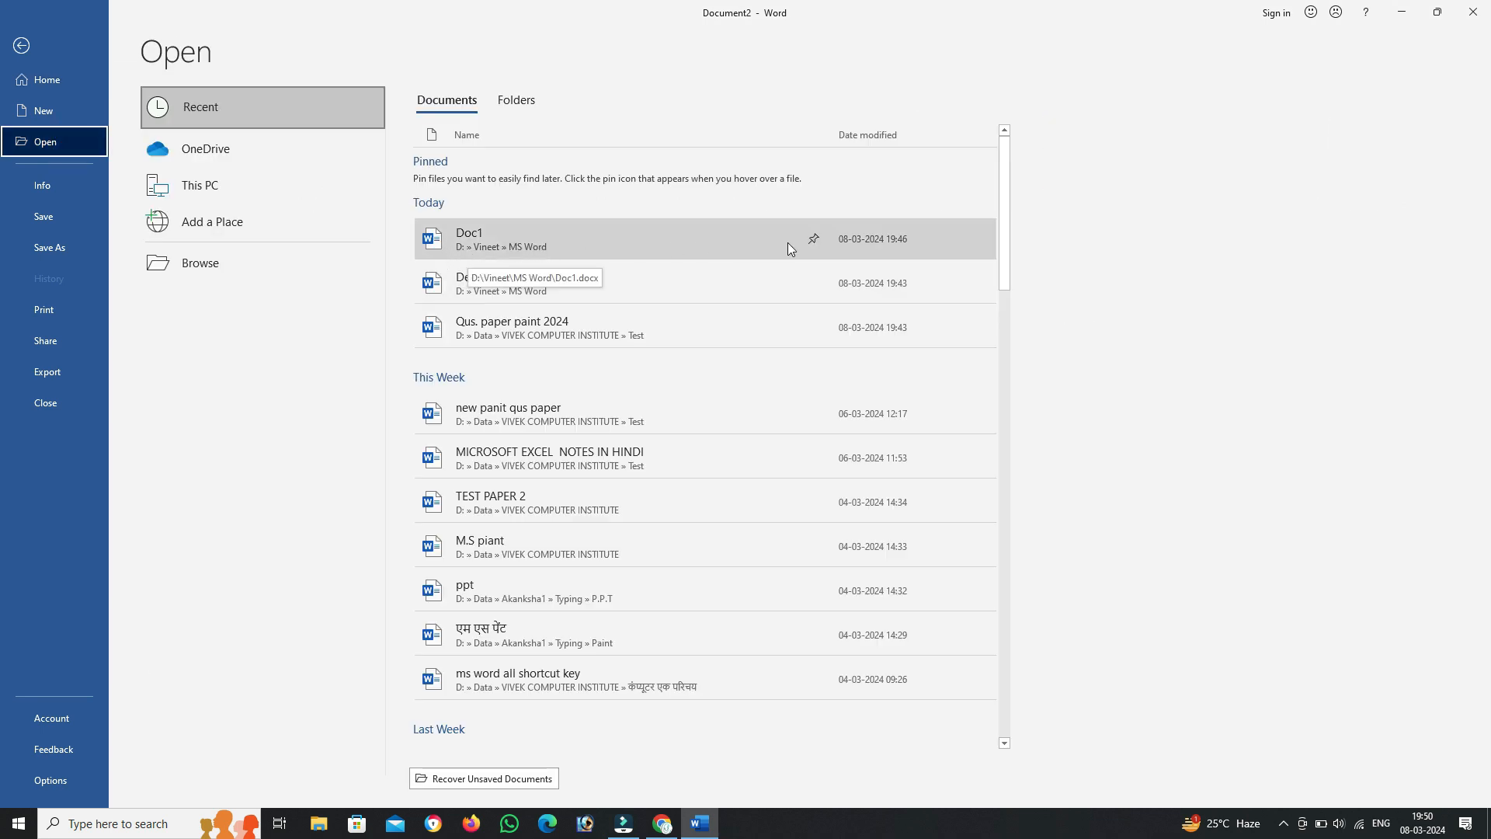
pyautogui.click(525, 245)
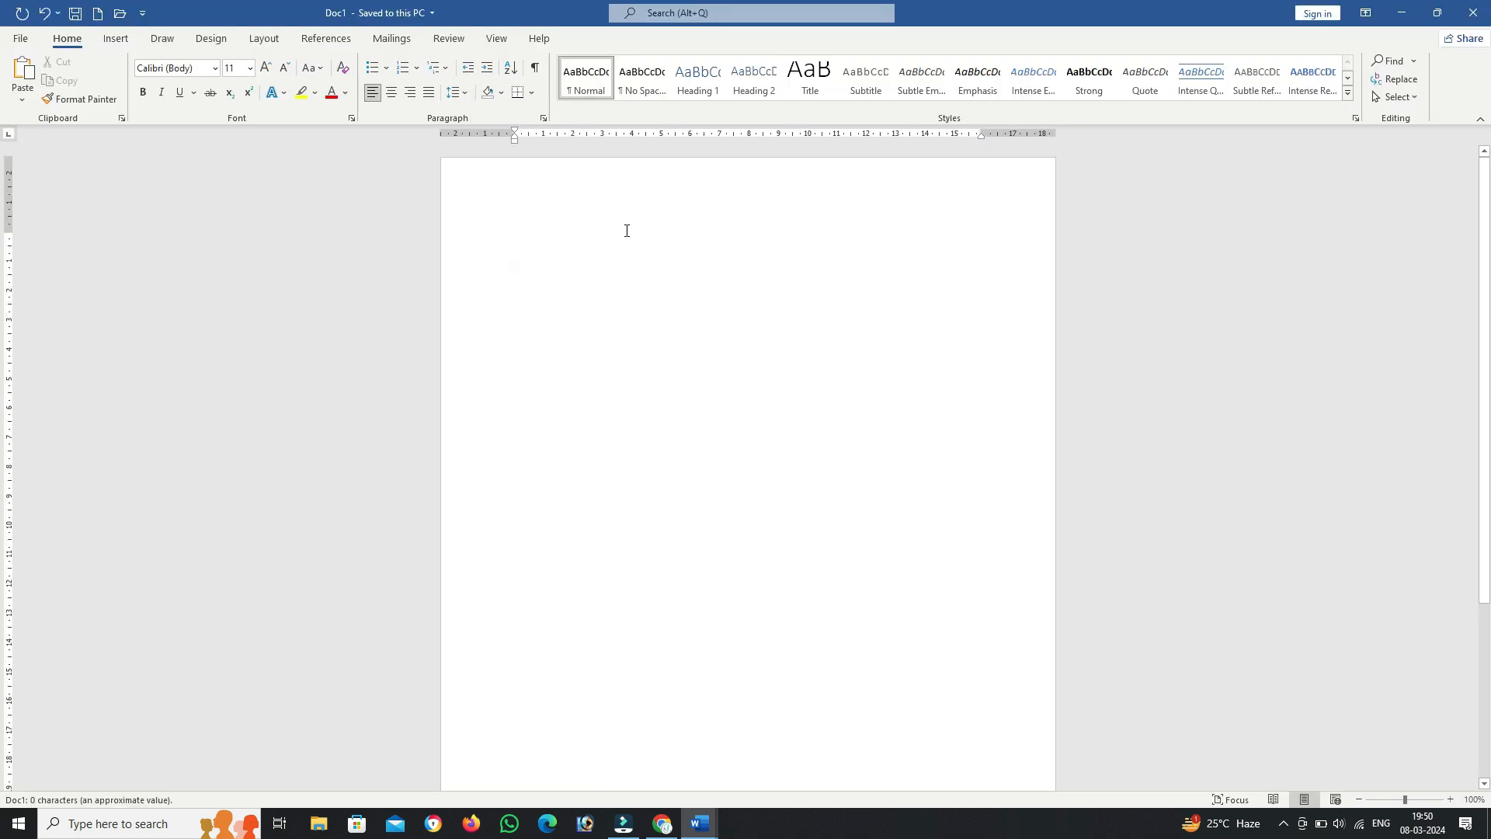
# Step: Generate sample paragraphs in Doc1 with =rand() and save the document
pyautogui.click(728, 244)
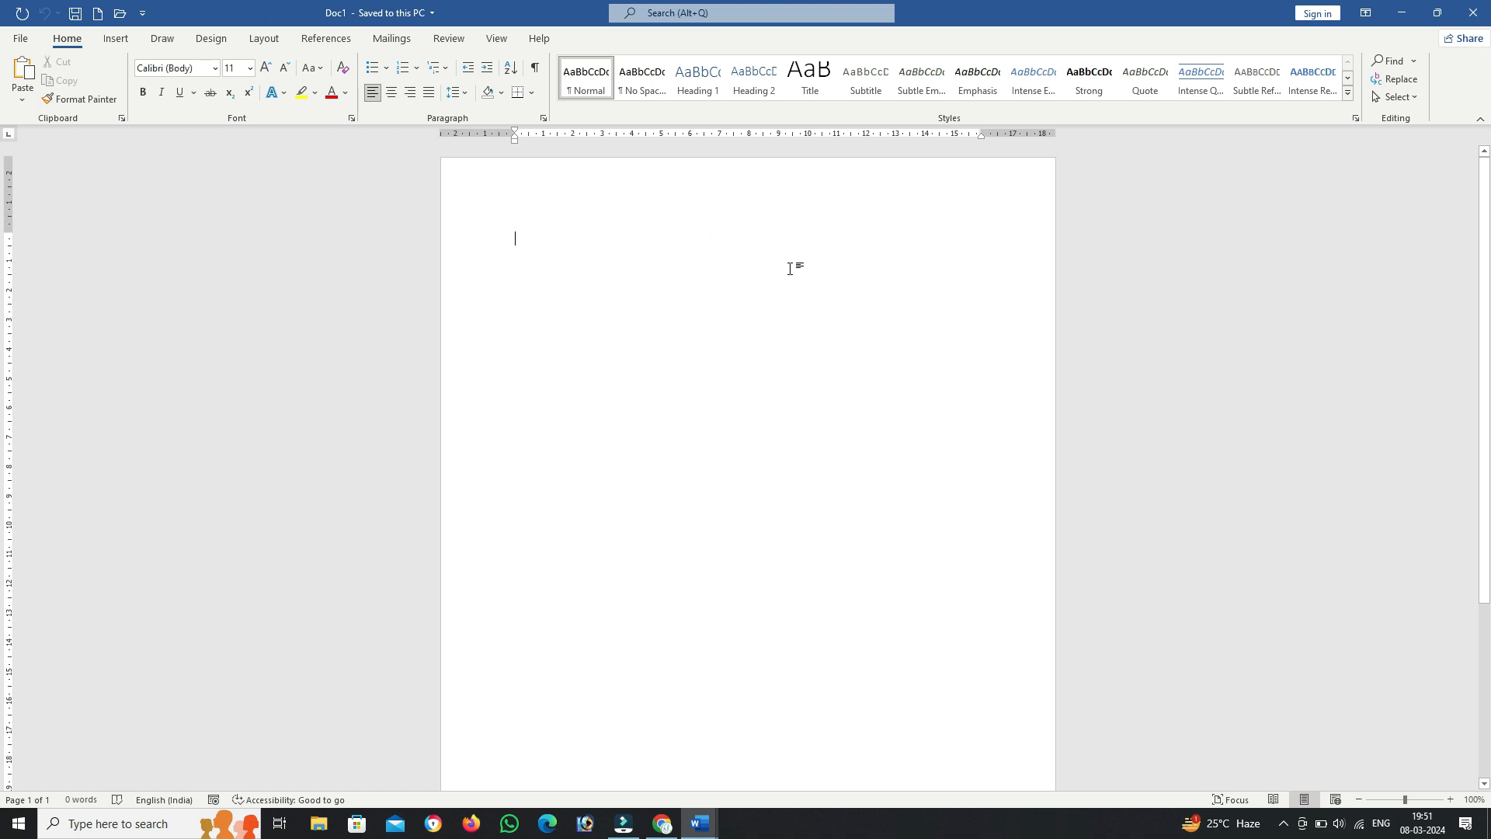
pyautogui.write('=')
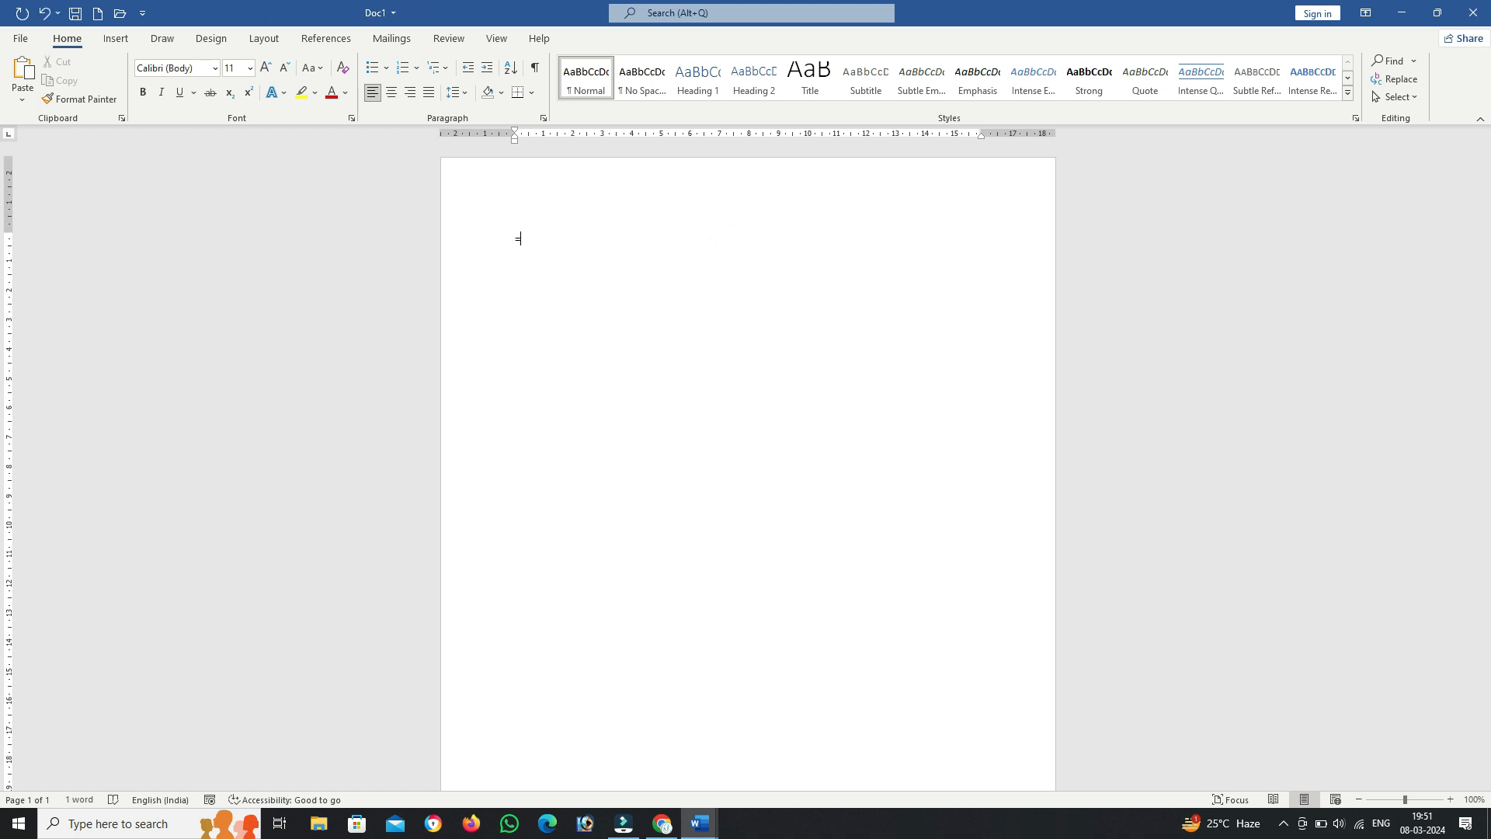
pyautogui.write('rand()')
pyautogui.press('Return')
pyautogui.click(75, 13)
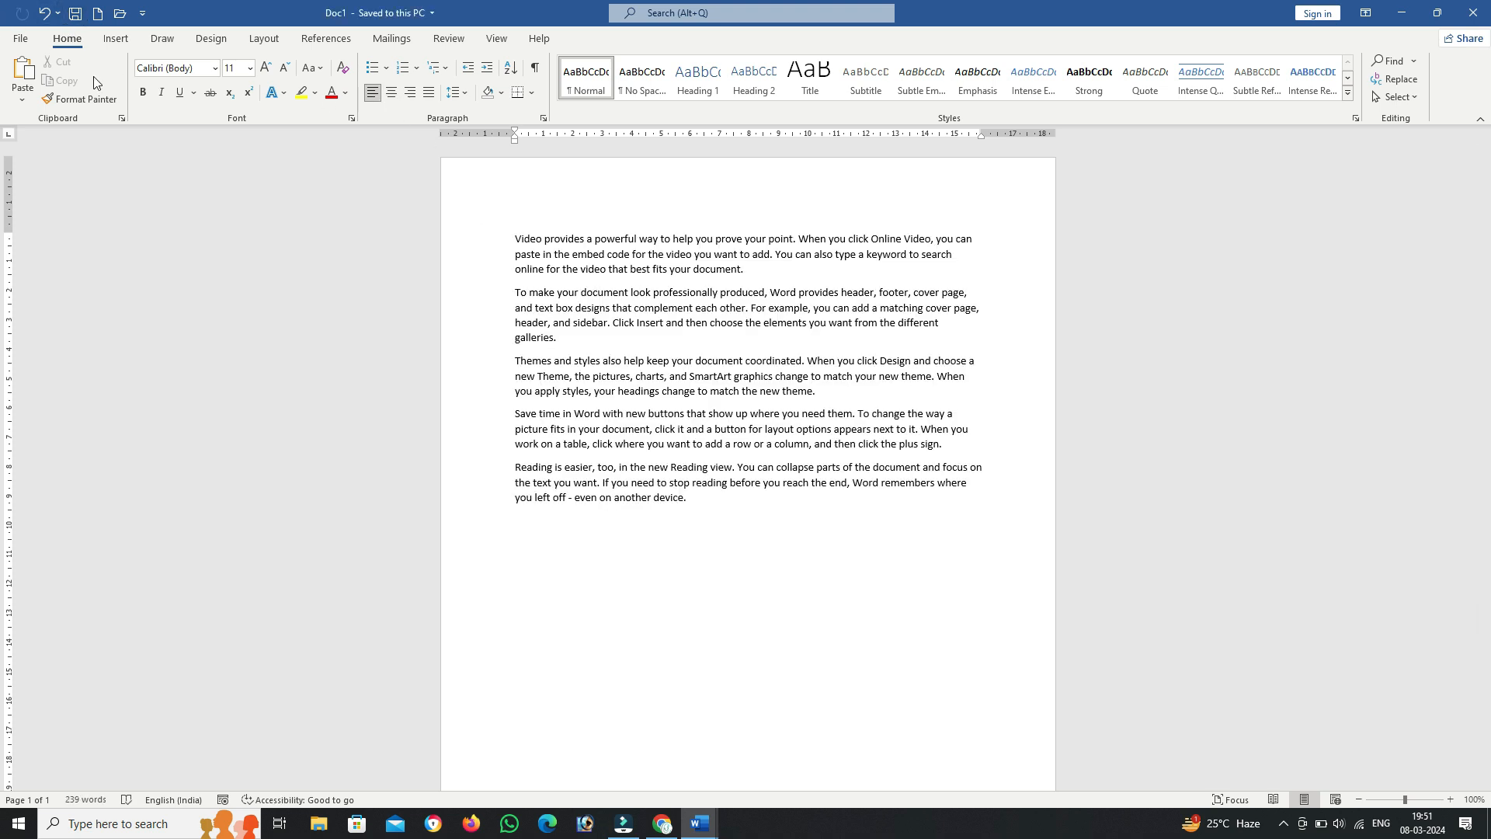
# Step: Start a new blank document
pyautogui.hotkey('ctrl', 'n')
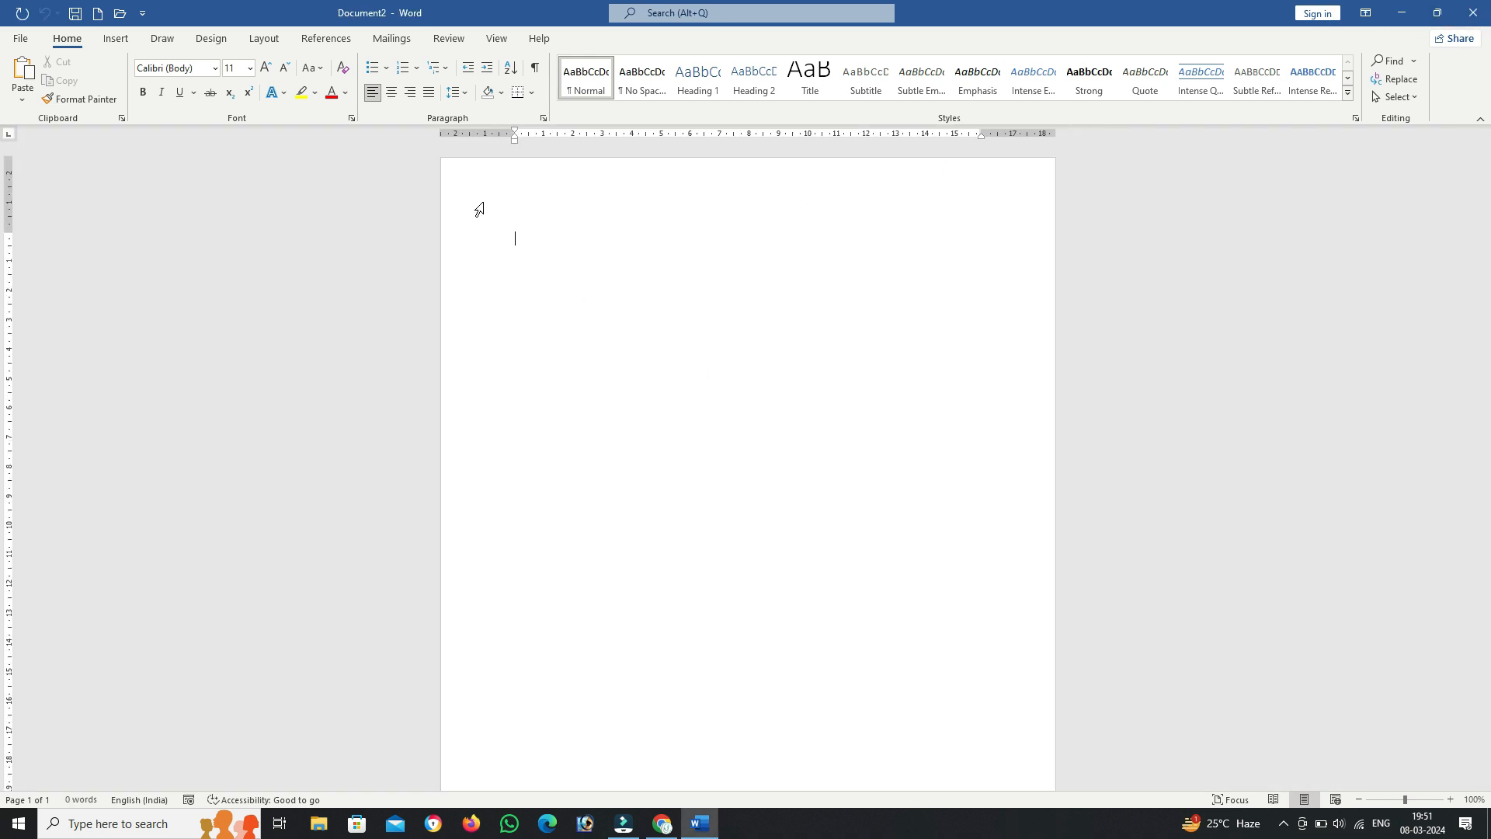
# Step: Open Doc1 again from the list of recent documents
pyautogui.click(20, 38)
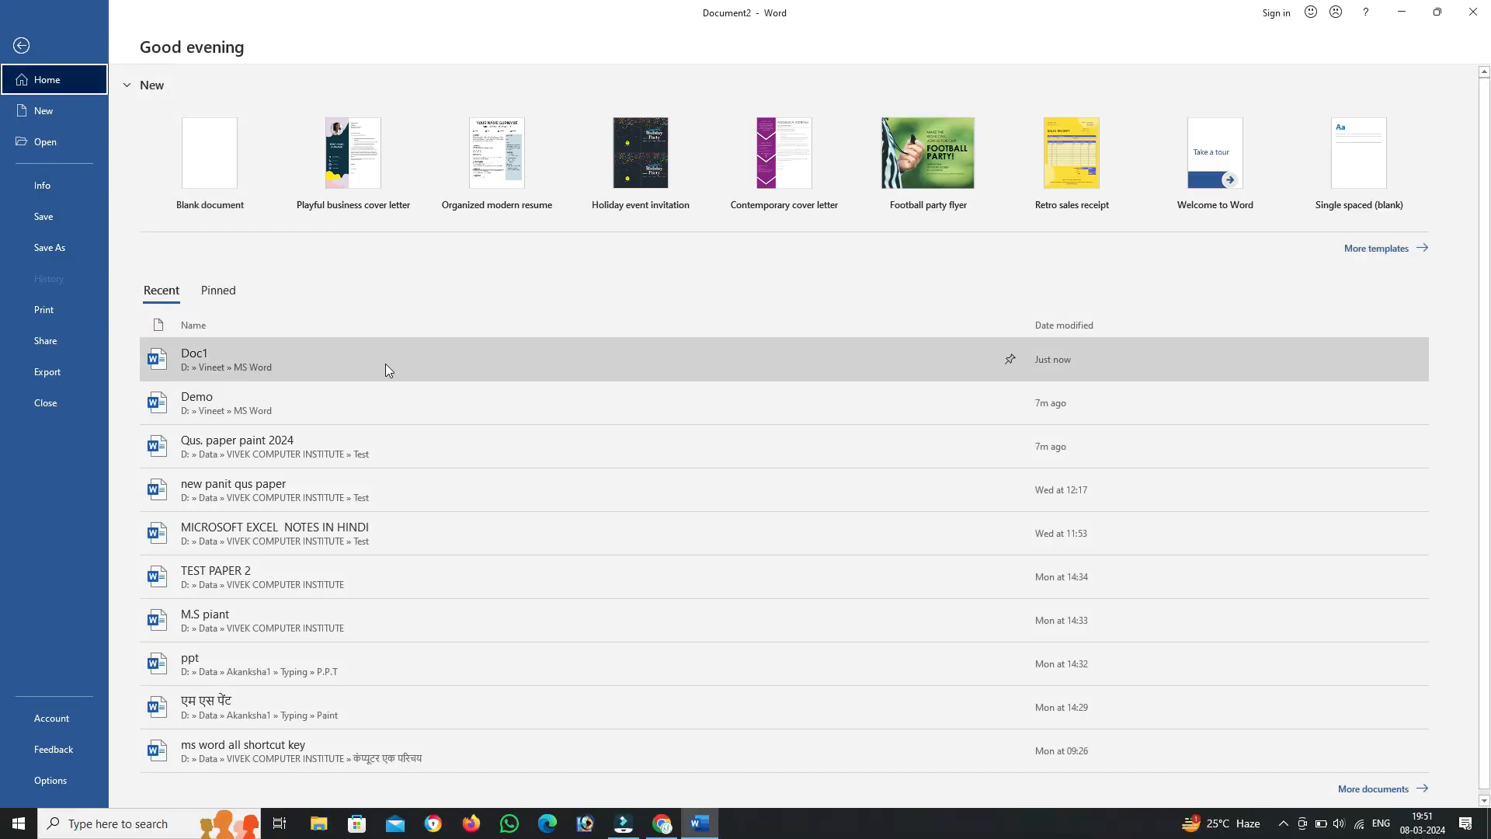
pyautogui.click(472, 361)
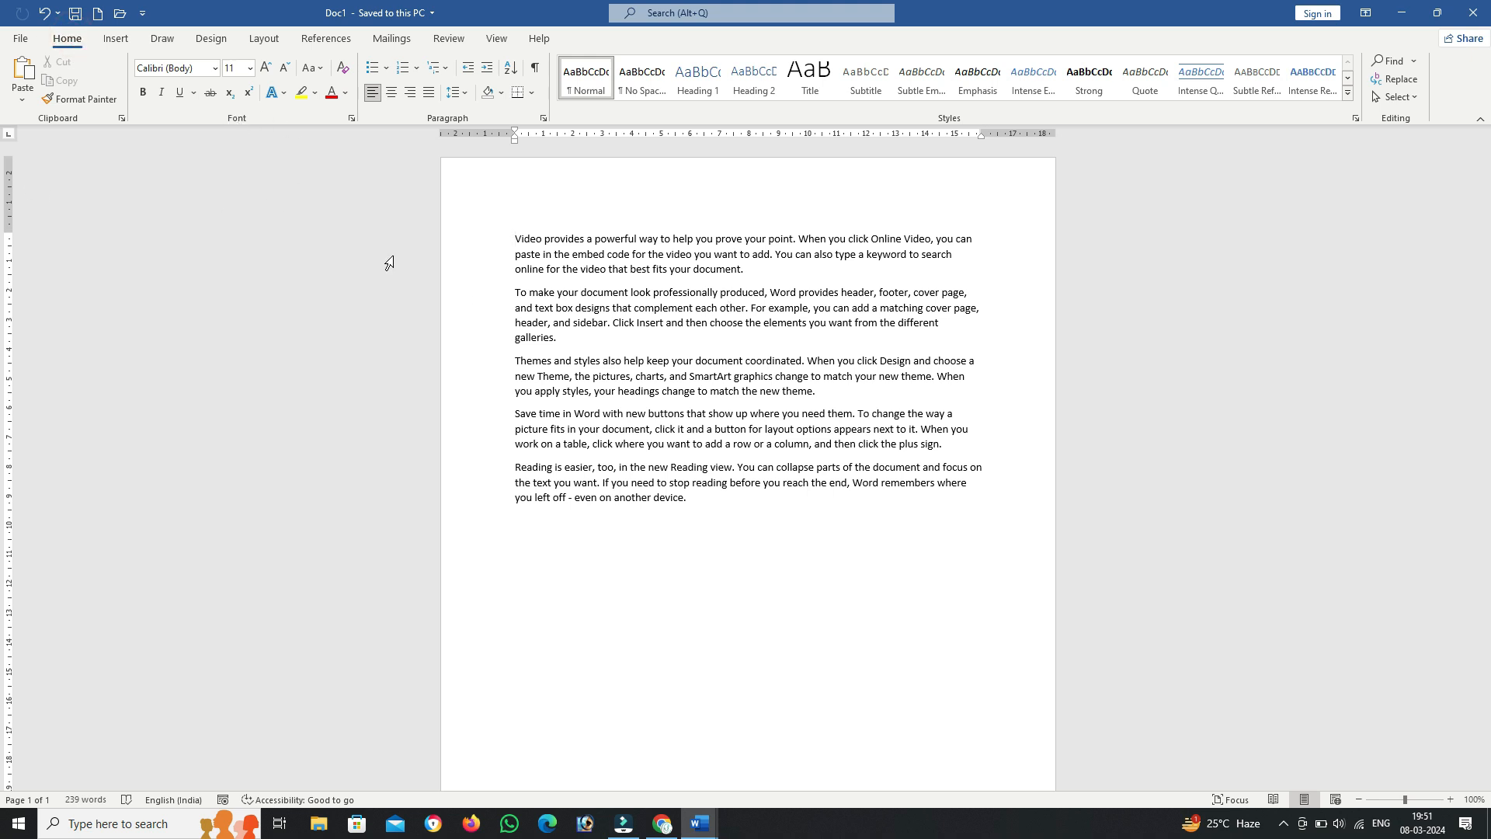
# Step: Sweep a selection from the start of the first paragraph to the end of the last one, repeat it, and clear it
pyautogui.click(517, 238)
pyautogui.hotkey('ctrl', 'z')
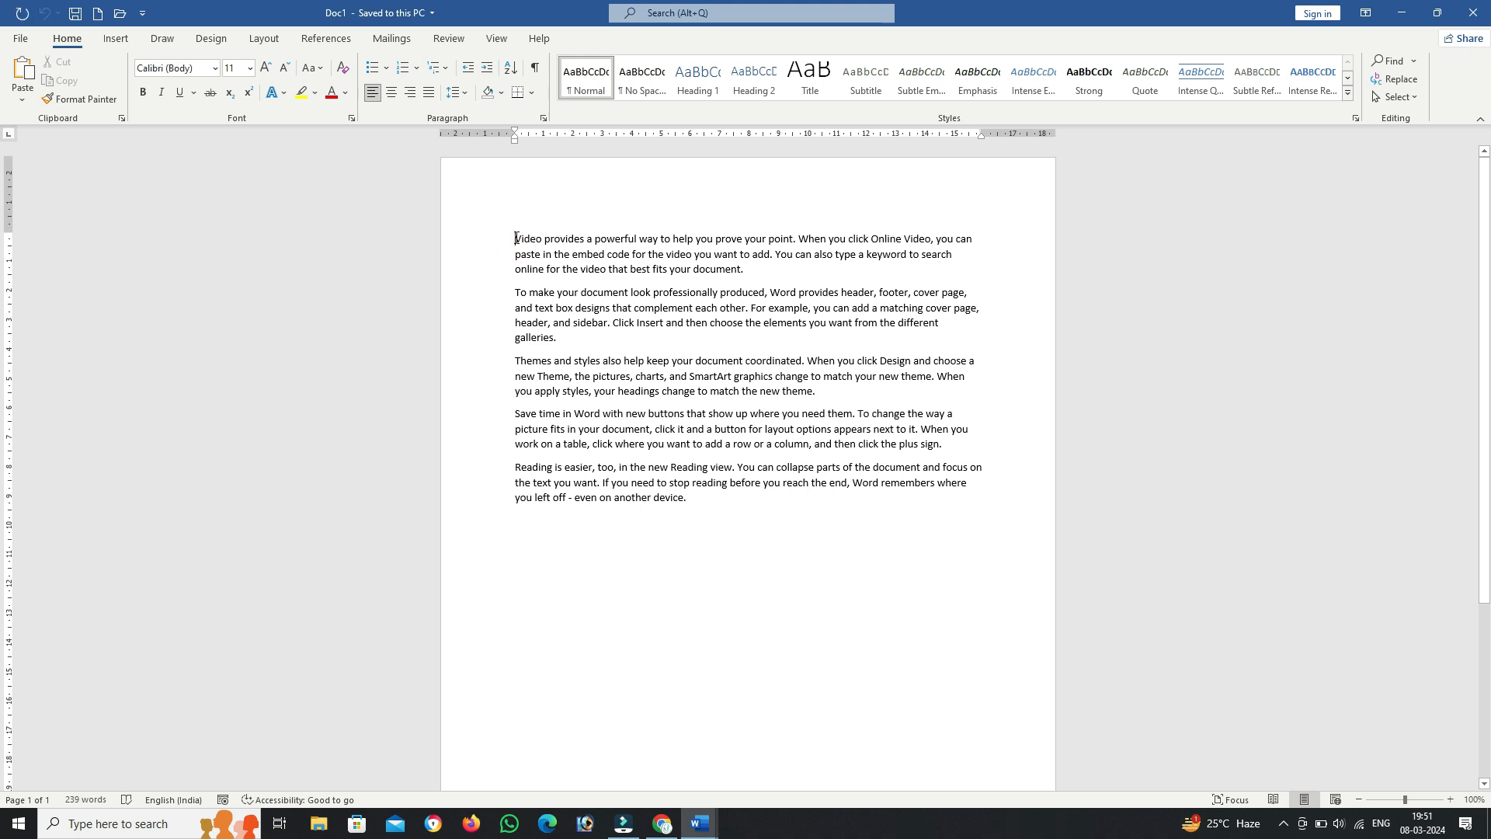
pyautogui.moveTo(516, 238); pyautogui.dragTo(686, 497)
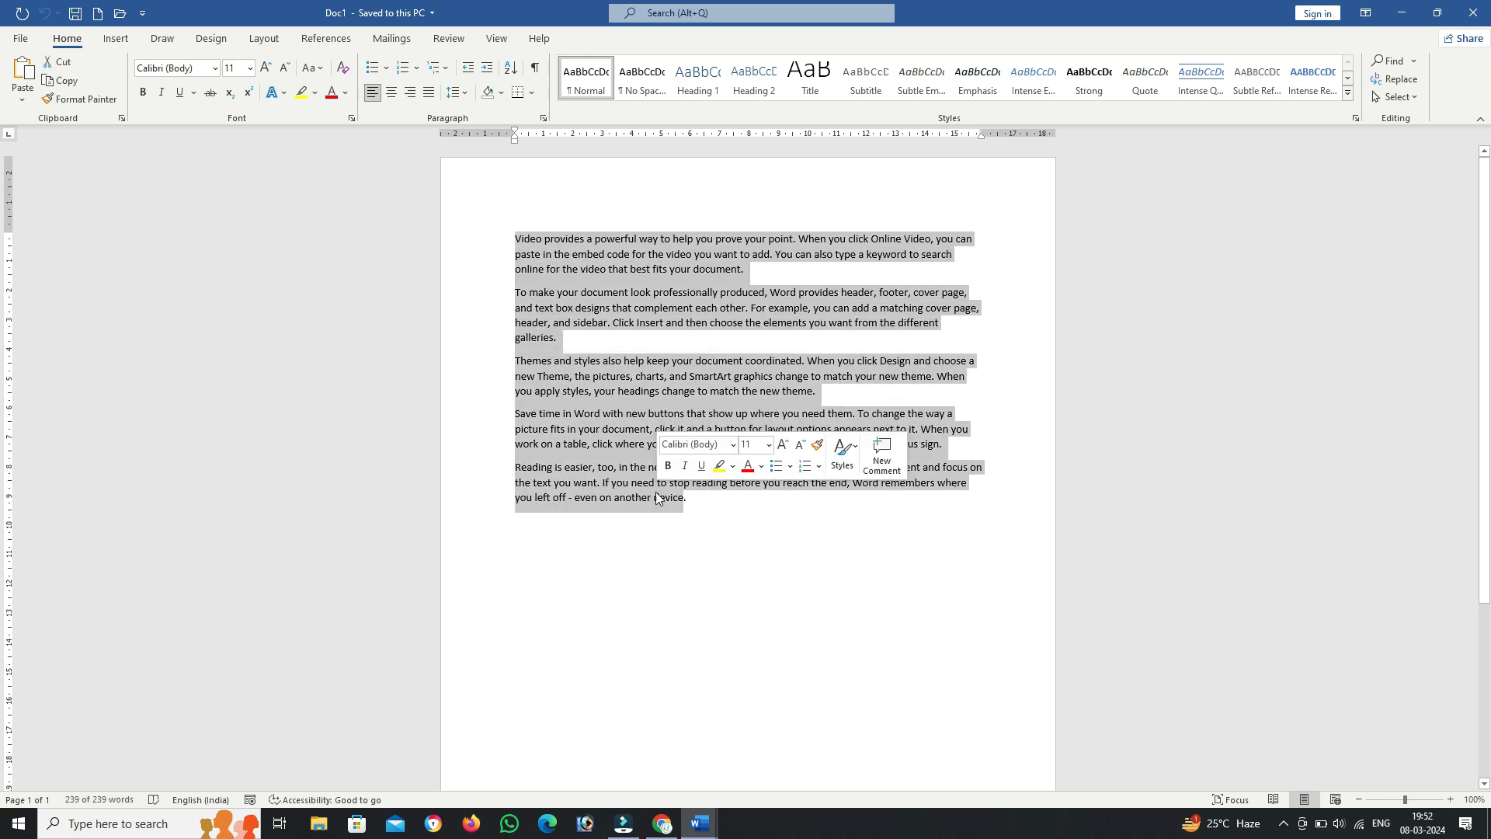
pyautogui.click(490, 239)
pyautogui.click(508, 240)
pyautogui.moveTo(513, 243); pyautogui.dragTo(705, 496)
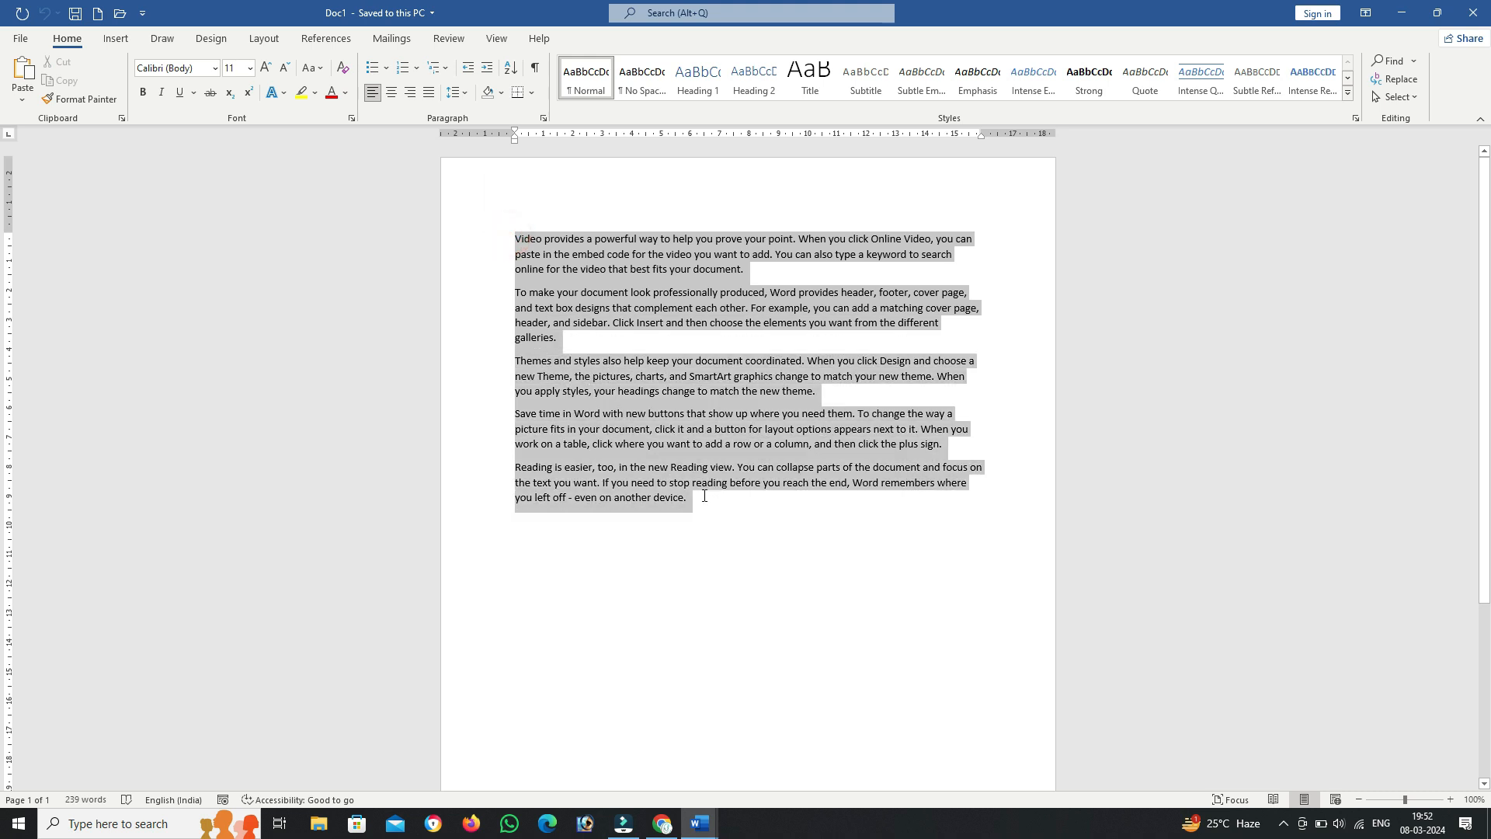
pyautogui.click(705, 497)
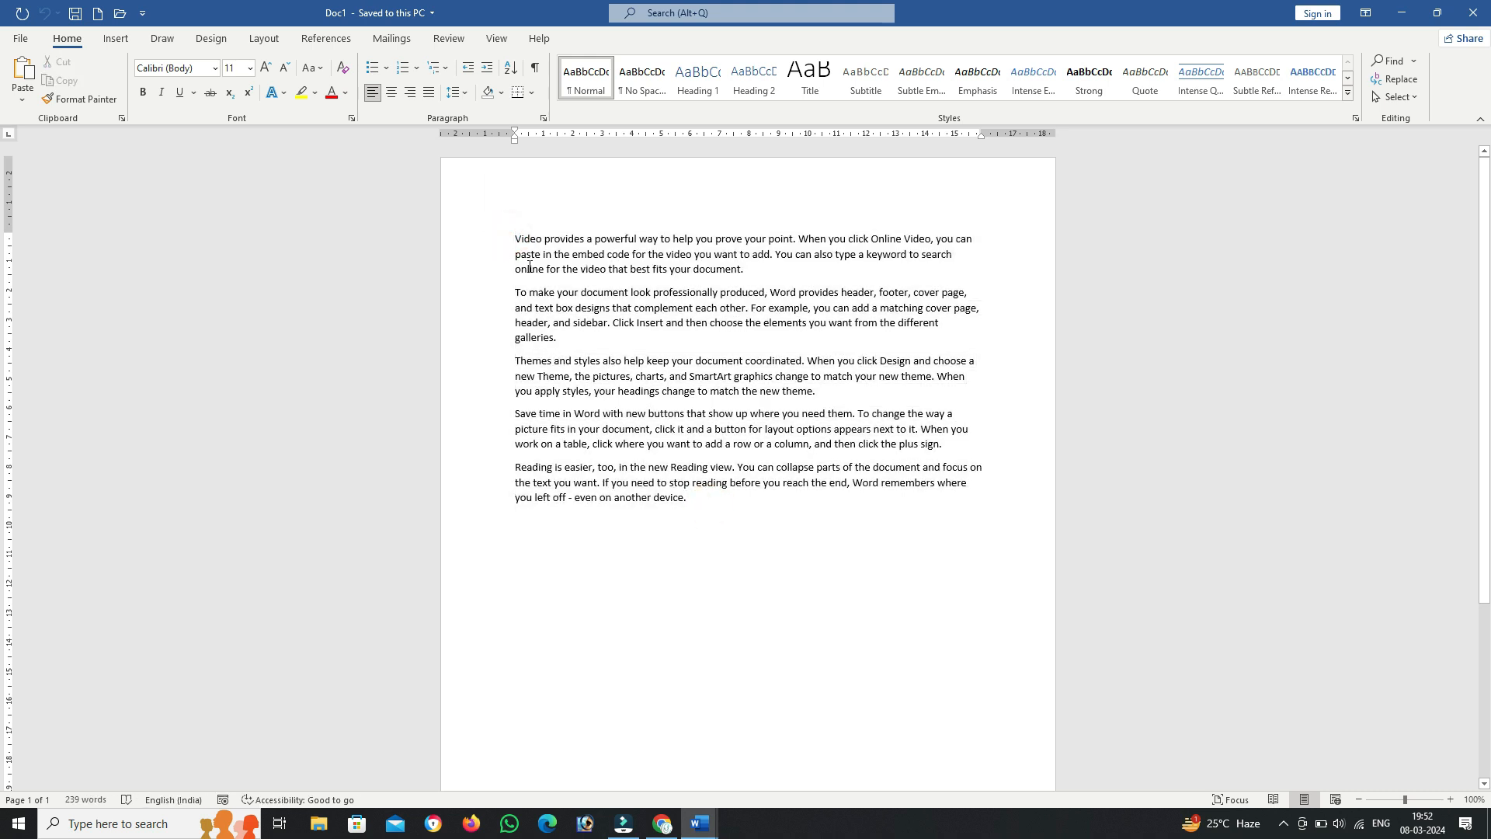
pyautogui.moveTo(518, 234); pyautogui.dragTo(717, 513)
pyautogui.click(670, 521)
# Step: Select the whole document at once, clear it, and extend a selection from the start of the text to the document's end
pyautogui.hotkey('ctrl', 'a')
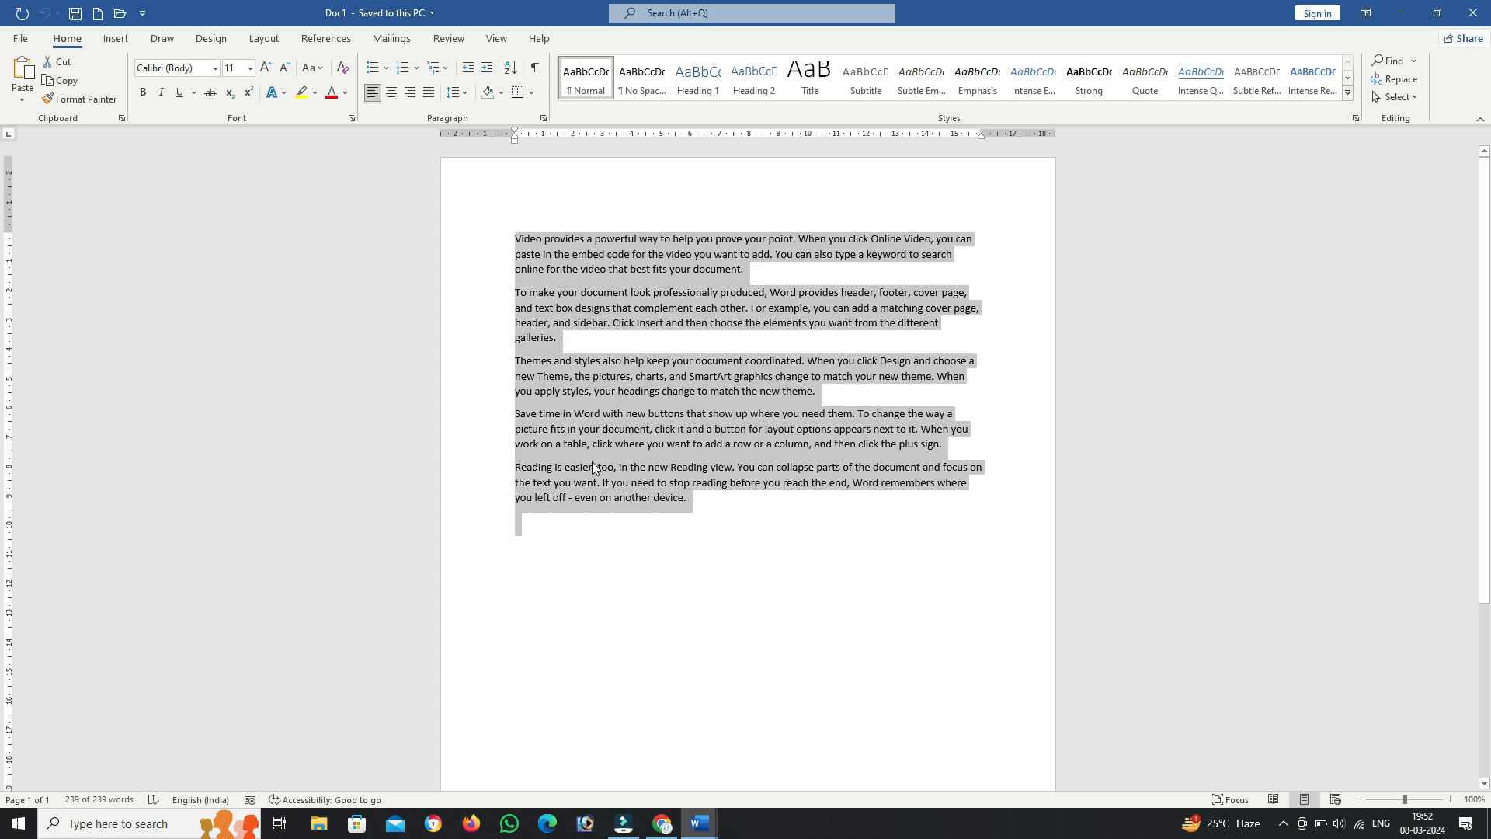
pyautogui.click(637, 463)
pyautogui.click(519, 233)
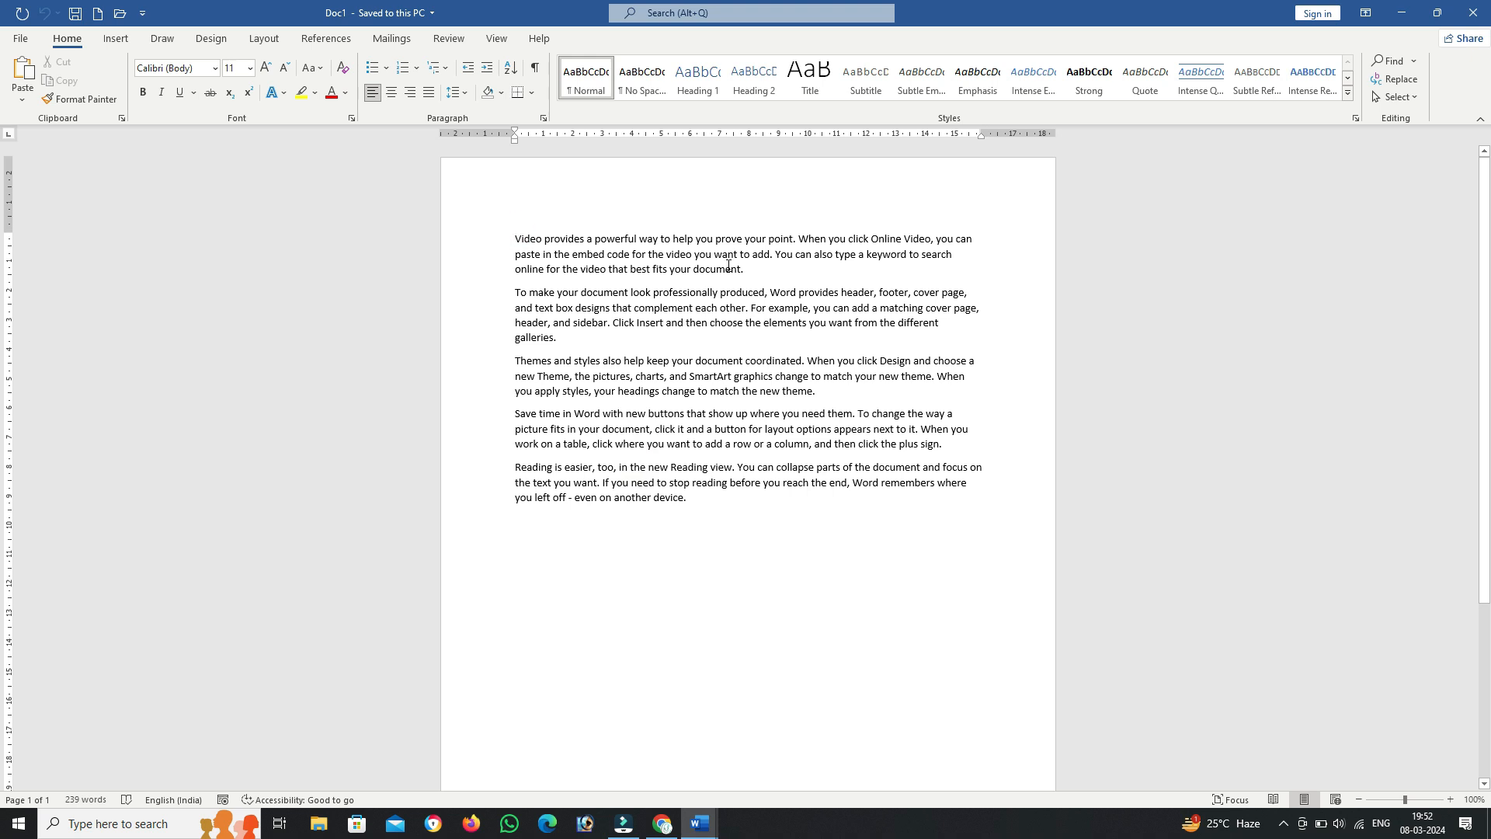
pyautogui.hotkey('ctrl', 'shift', 'End')
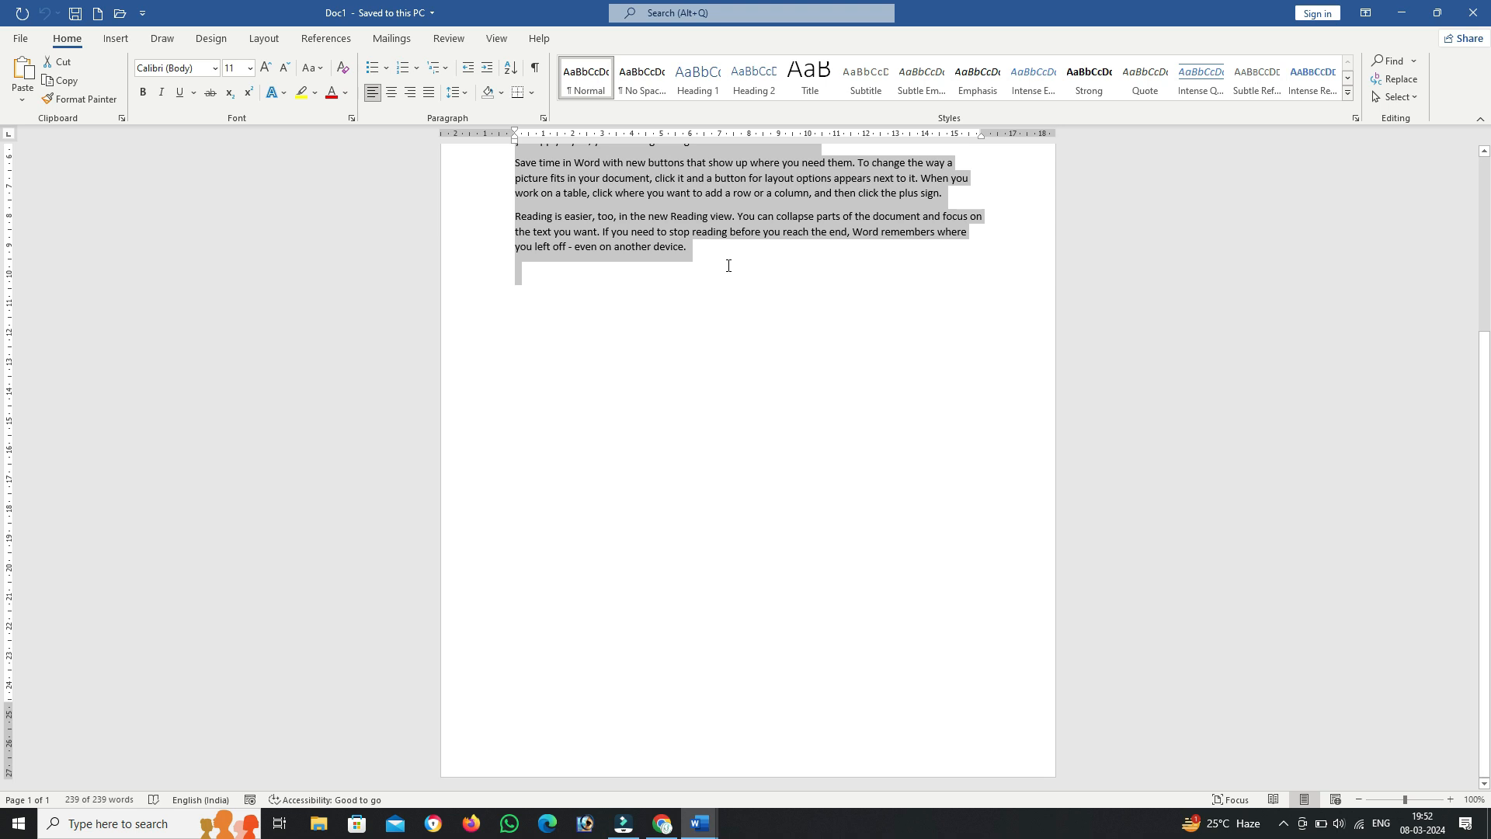
pyautogui.scroll(5, 732, 269)
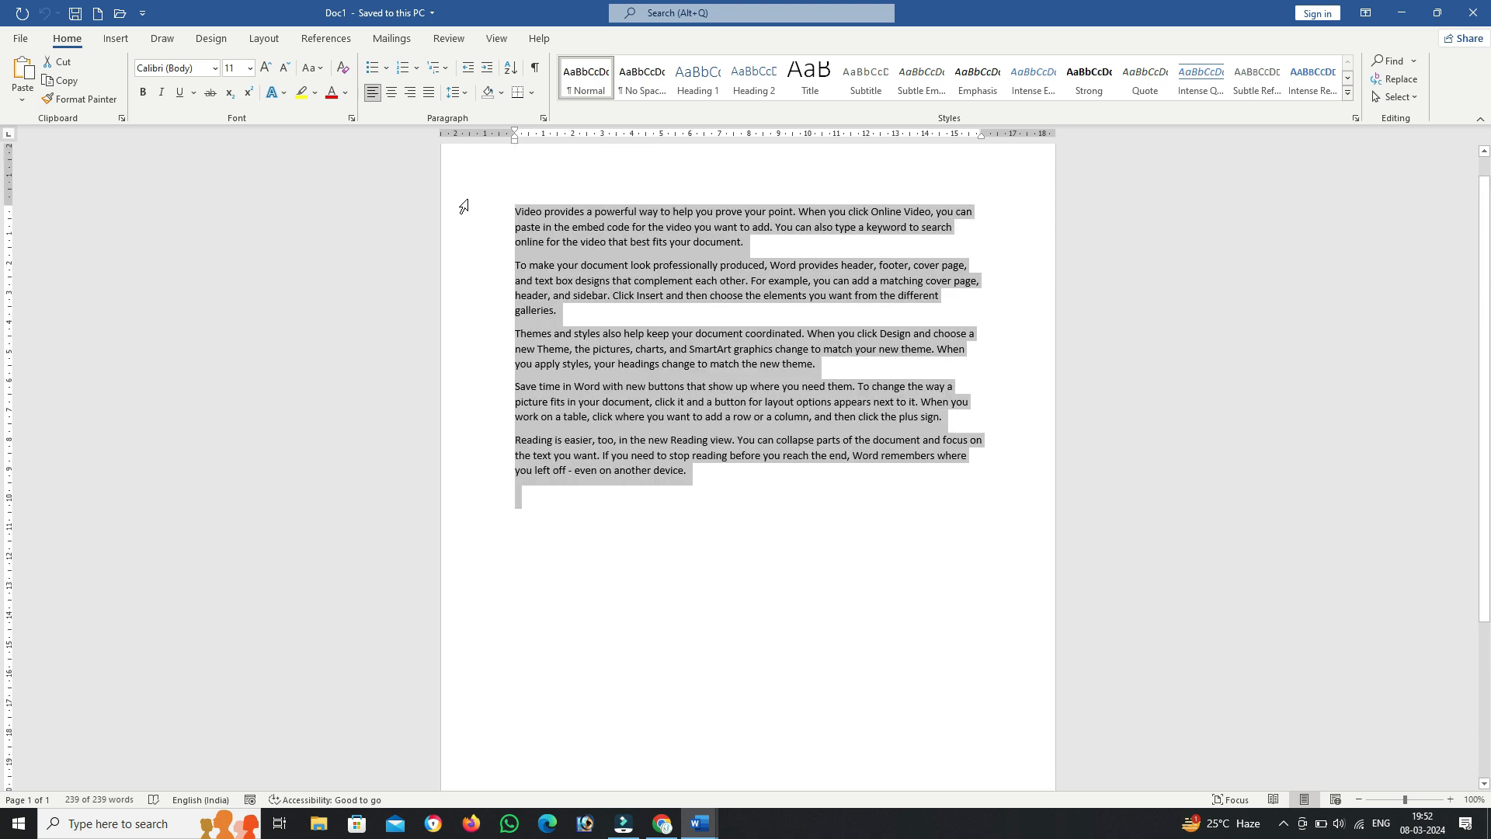
# Step: Select only the word "Video", followed by the entire first paragraph, and clear the selection at the paragraph's end
pyautogui.click(519, 212)
pyautogui.doubleClick(513, 210)
pyautogui.click(520, 208)
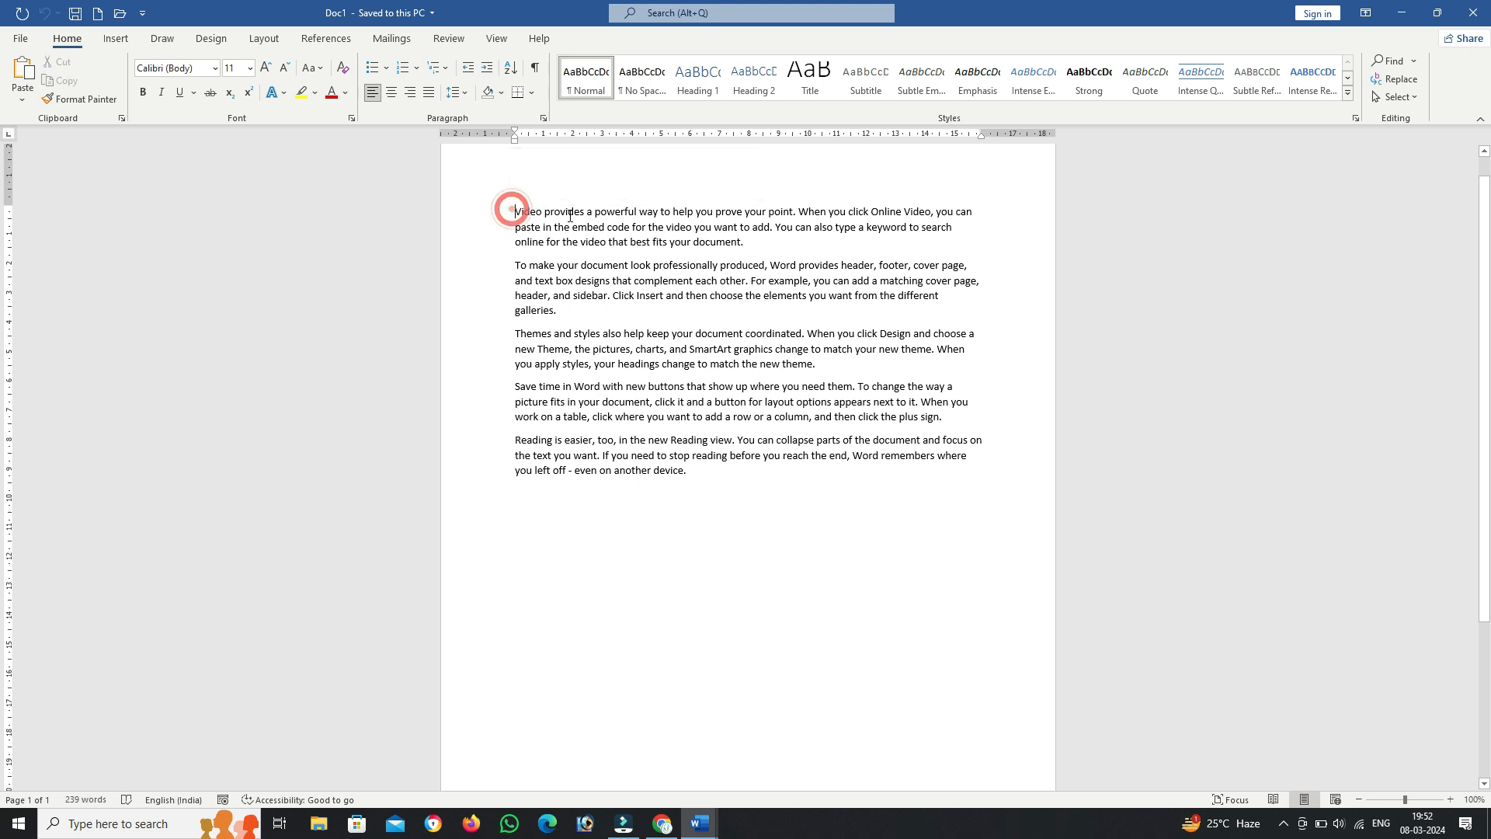
pyautogui.doubleClick(529, 207)
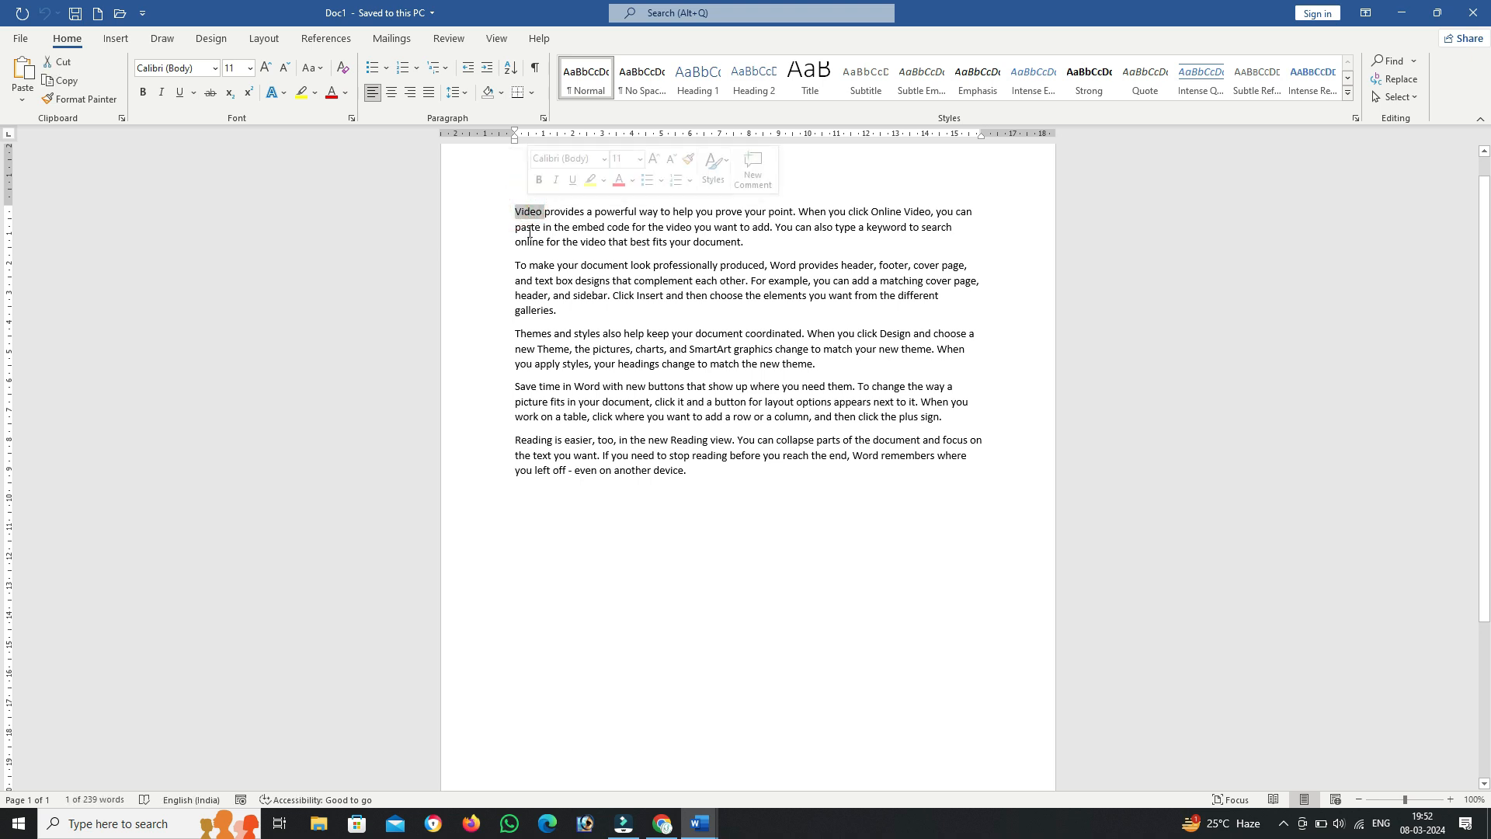
pyautogui.click(524, 223)
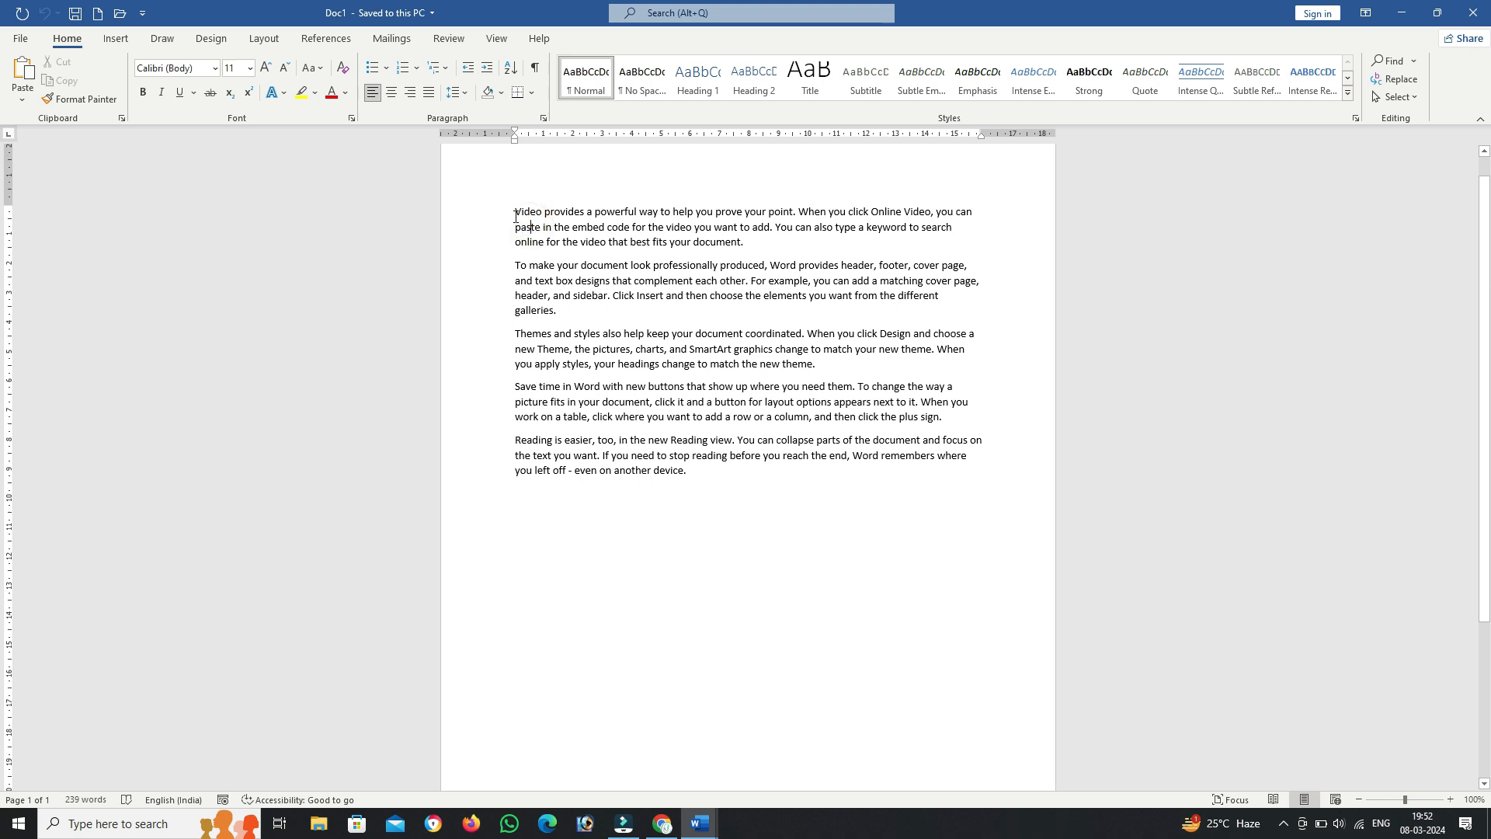
pyautogui.tripleClick(527, 210)
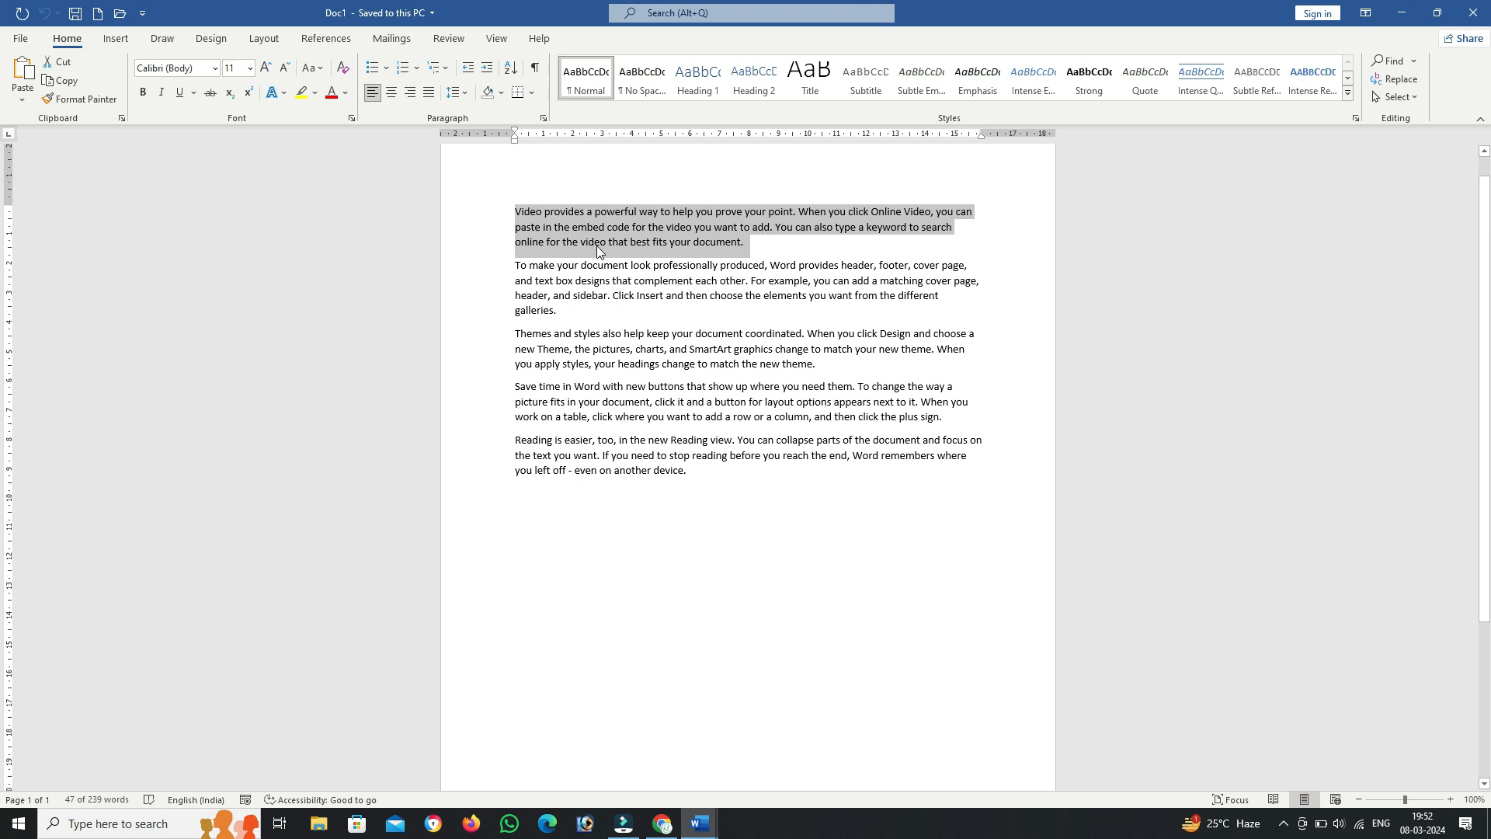
pyautogui.click(754, 247)
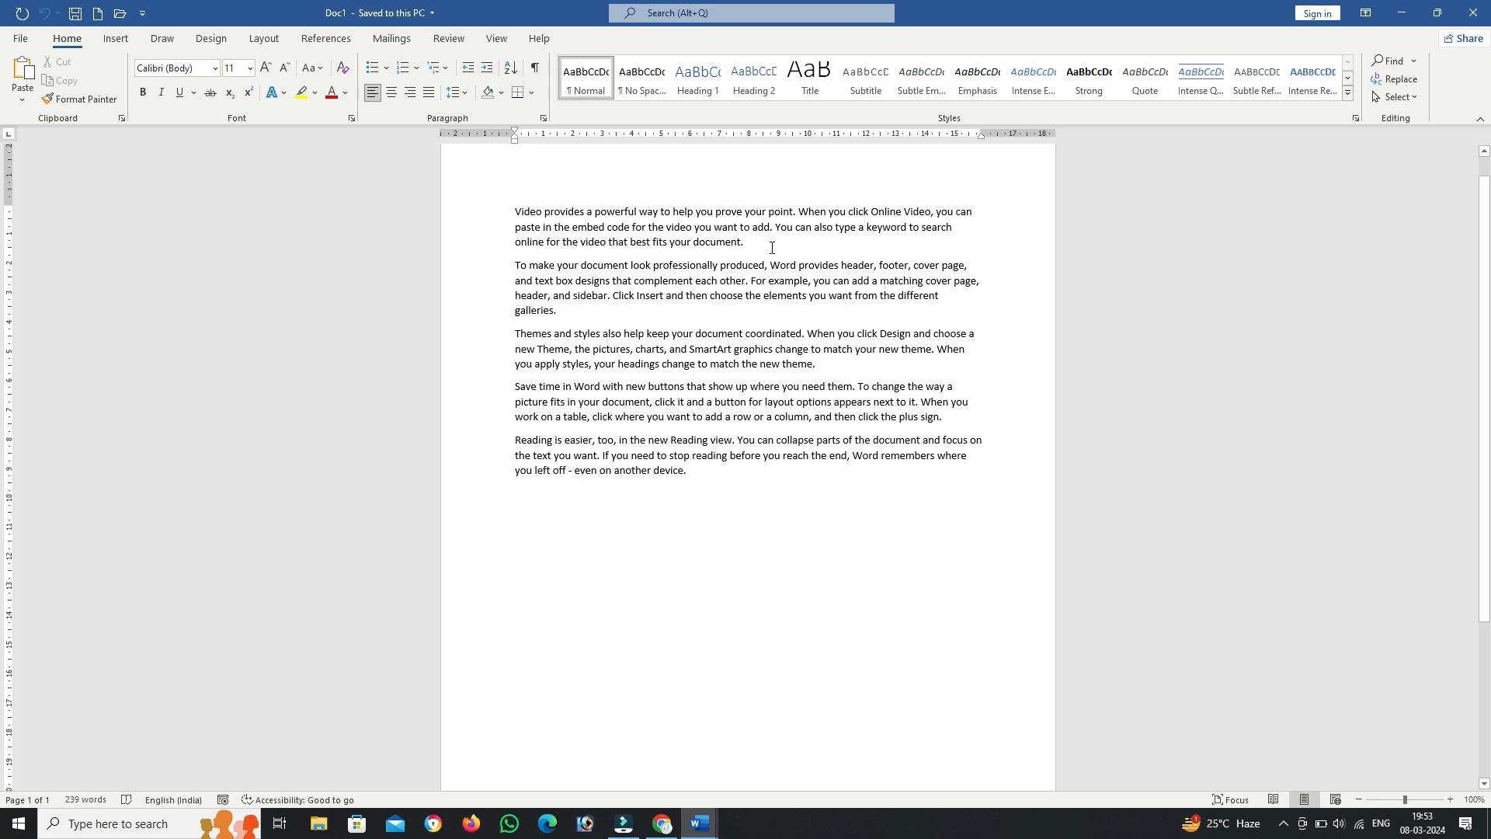
# Step: Extend the selection line by line from the end of the first paragraph to the document's end, and clear it
pyautogui.hotkey('shift', 'Down')
pyautogui.hotkey('shift', 'Down')
pyautogui.hotkey('shift', 'Down')
pyautogui.hotkey('shift', 'Down')
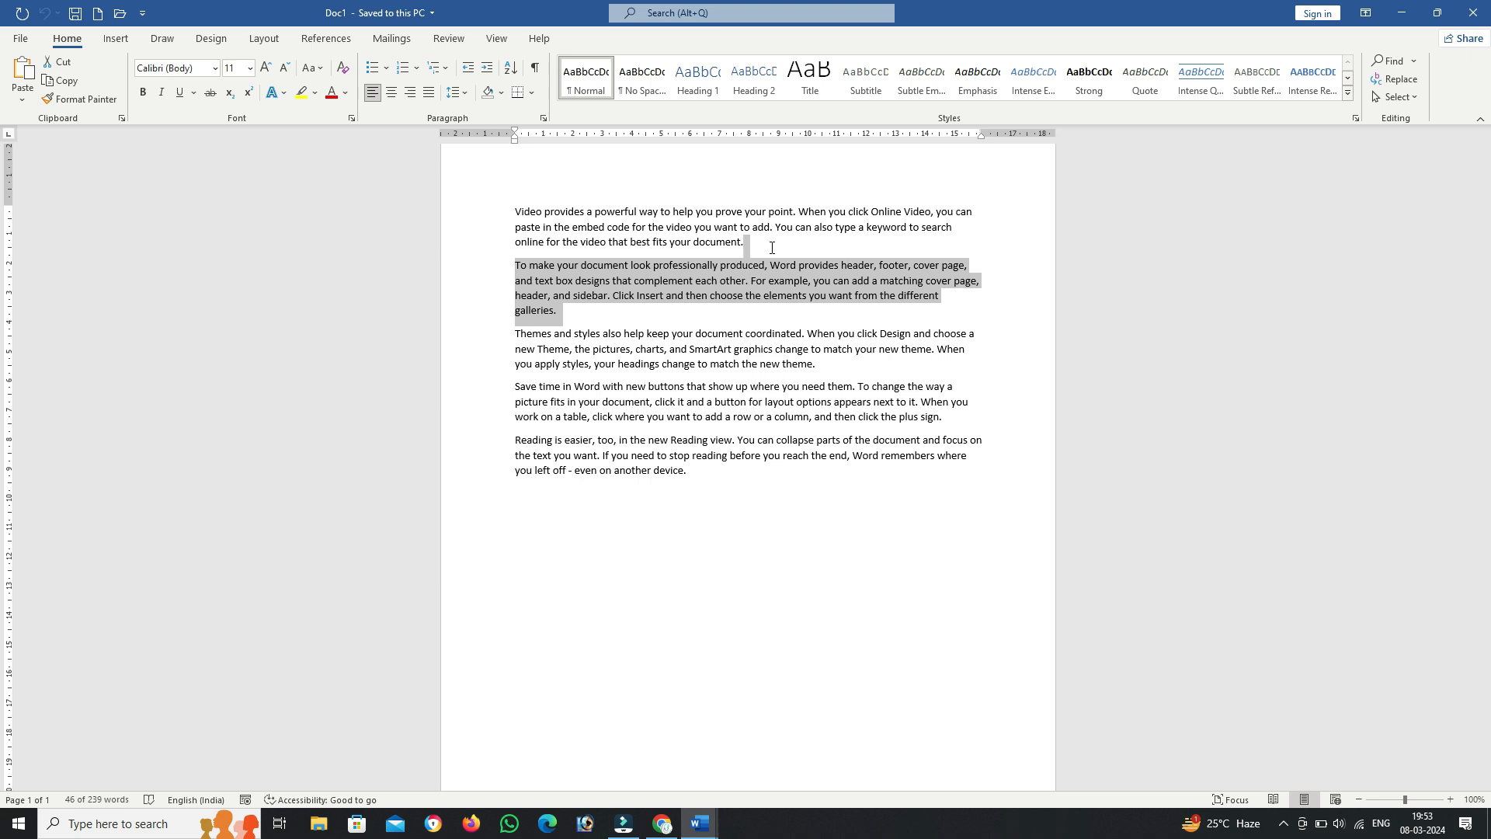
pyautogui.hotkey('shift', 'Down')
pyautogui.hotkey('shift', 'Down')
pyautogui.hotkey('shift', 'Down')
pyautogui.hotkey('shift', 'Down')
pyautogui.hotkey('shift', 'Down')
pyautogui.hotkey('shift', 'Down')
pyautogui.hotkey('shift', 'Down')
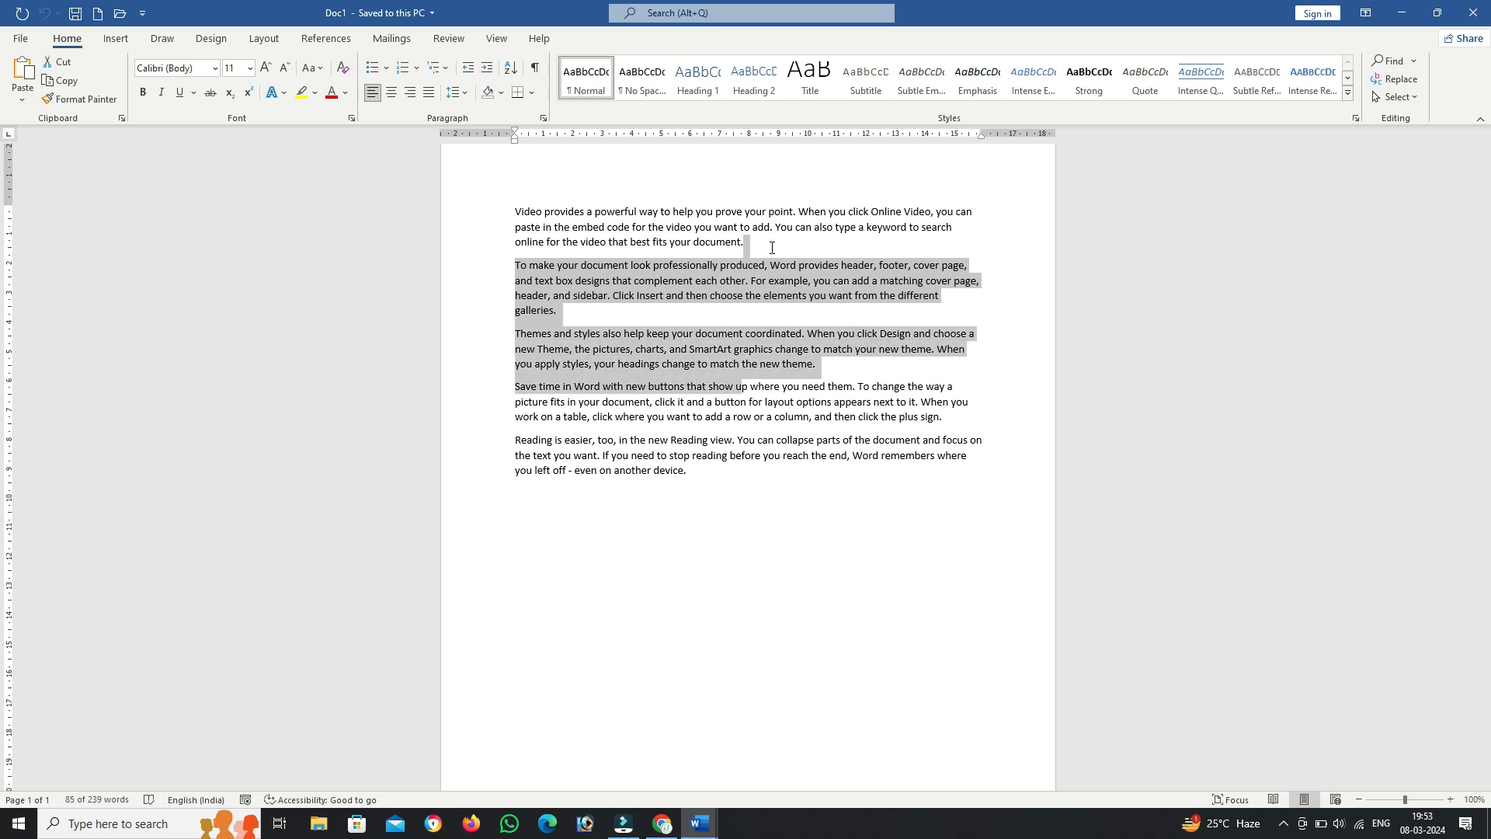
pyautogui.hotkey('shift', 'Down')
pyautogui.hotkey('shift', 'Down')
pyautogui.hotkey('shift', 'Down')
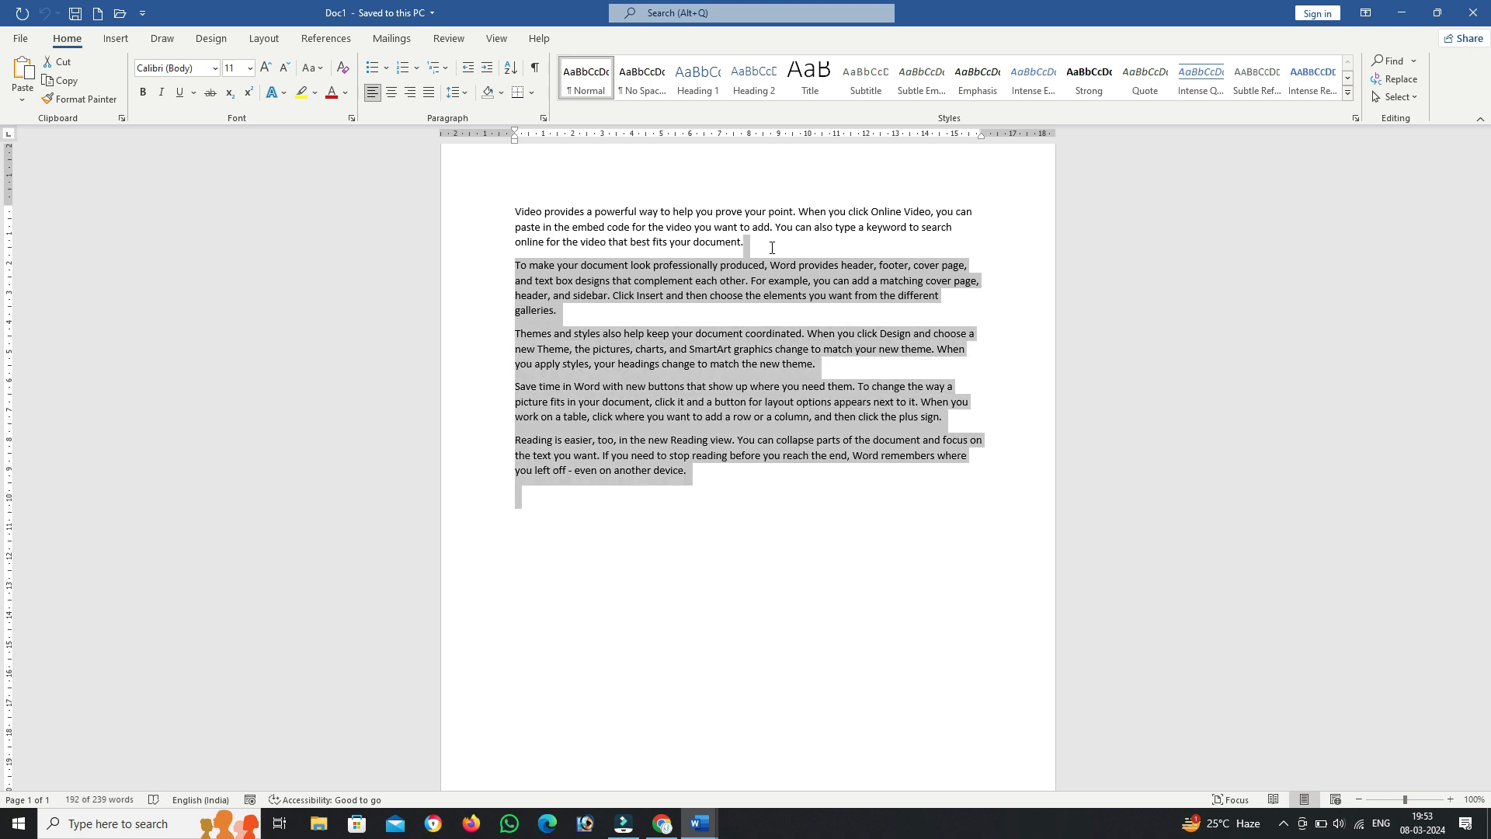
pyautogui.click(770, 247)
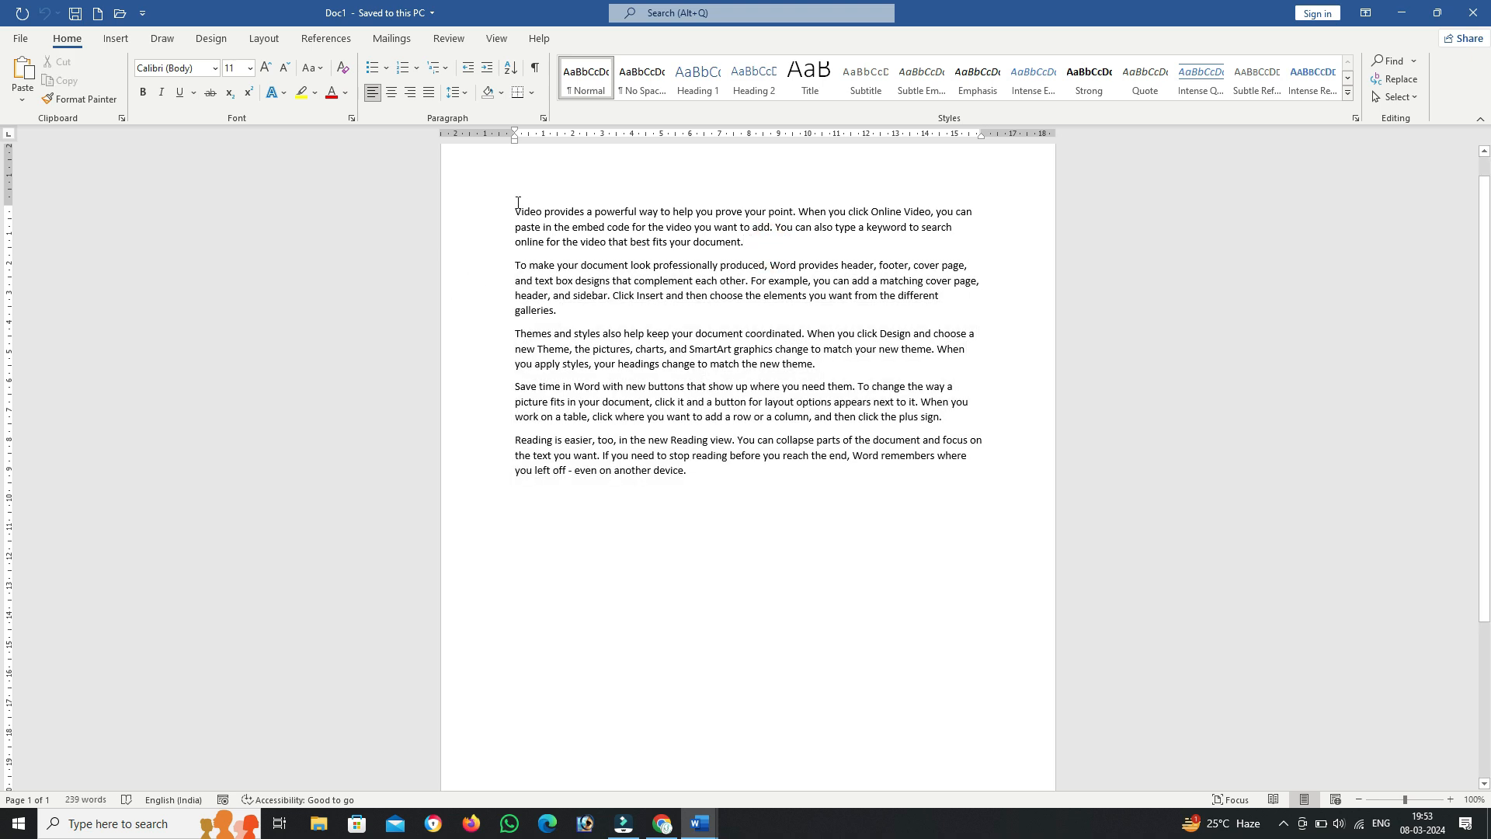
# Step: Select all five paragraphs and set their font to Times New Roman
pyautogui.moveTo(511, 200); pyautogui.dragTo(692, 482)
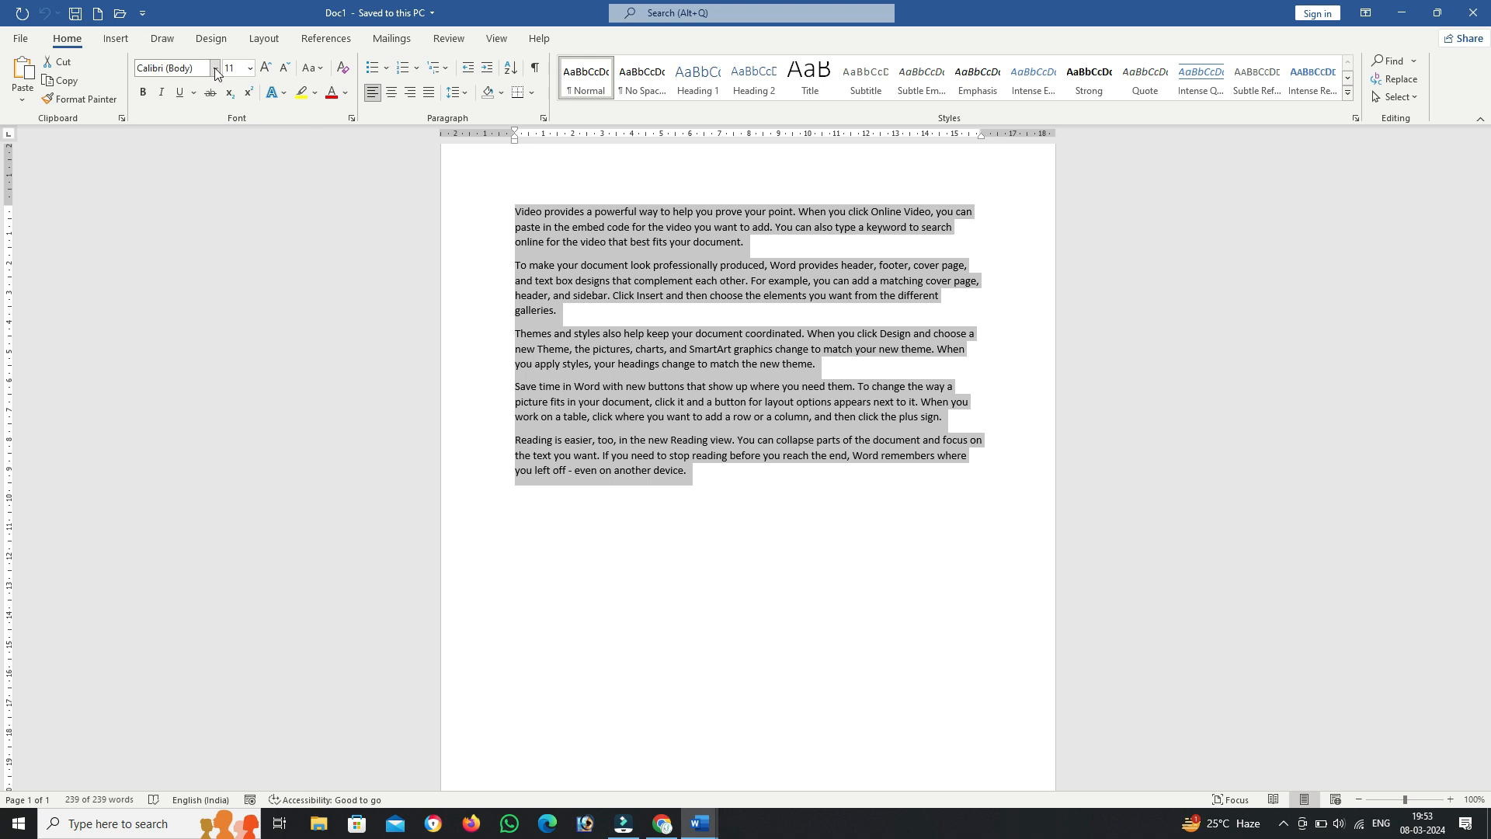
pyautogui.click(215, 69)
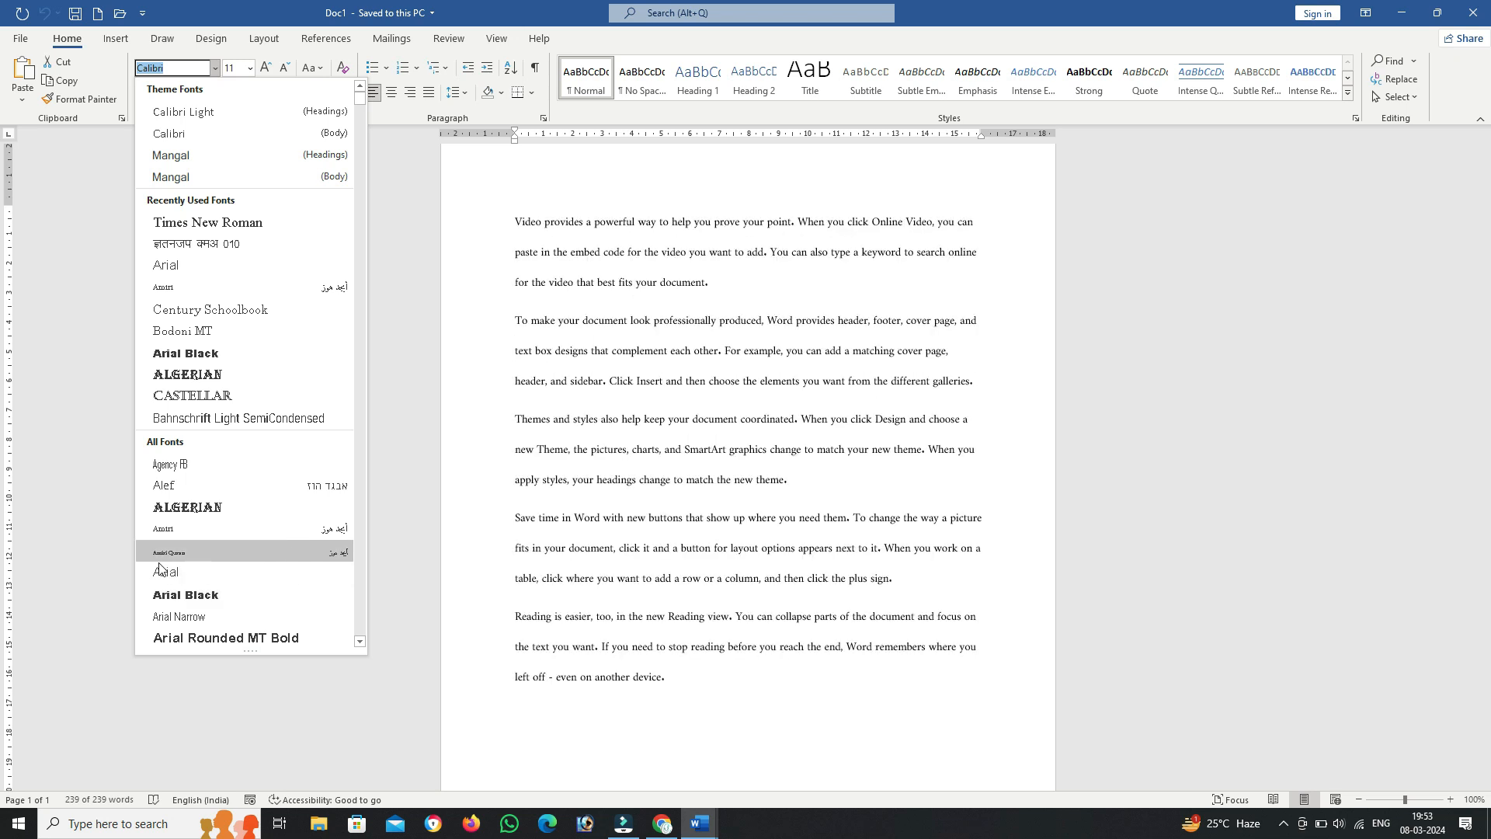
pyautogui.click(193, 222)
# Step: Try font size 72 and a custom size of 300 on the selected paragraphs
pyautogui.click(249, 69)
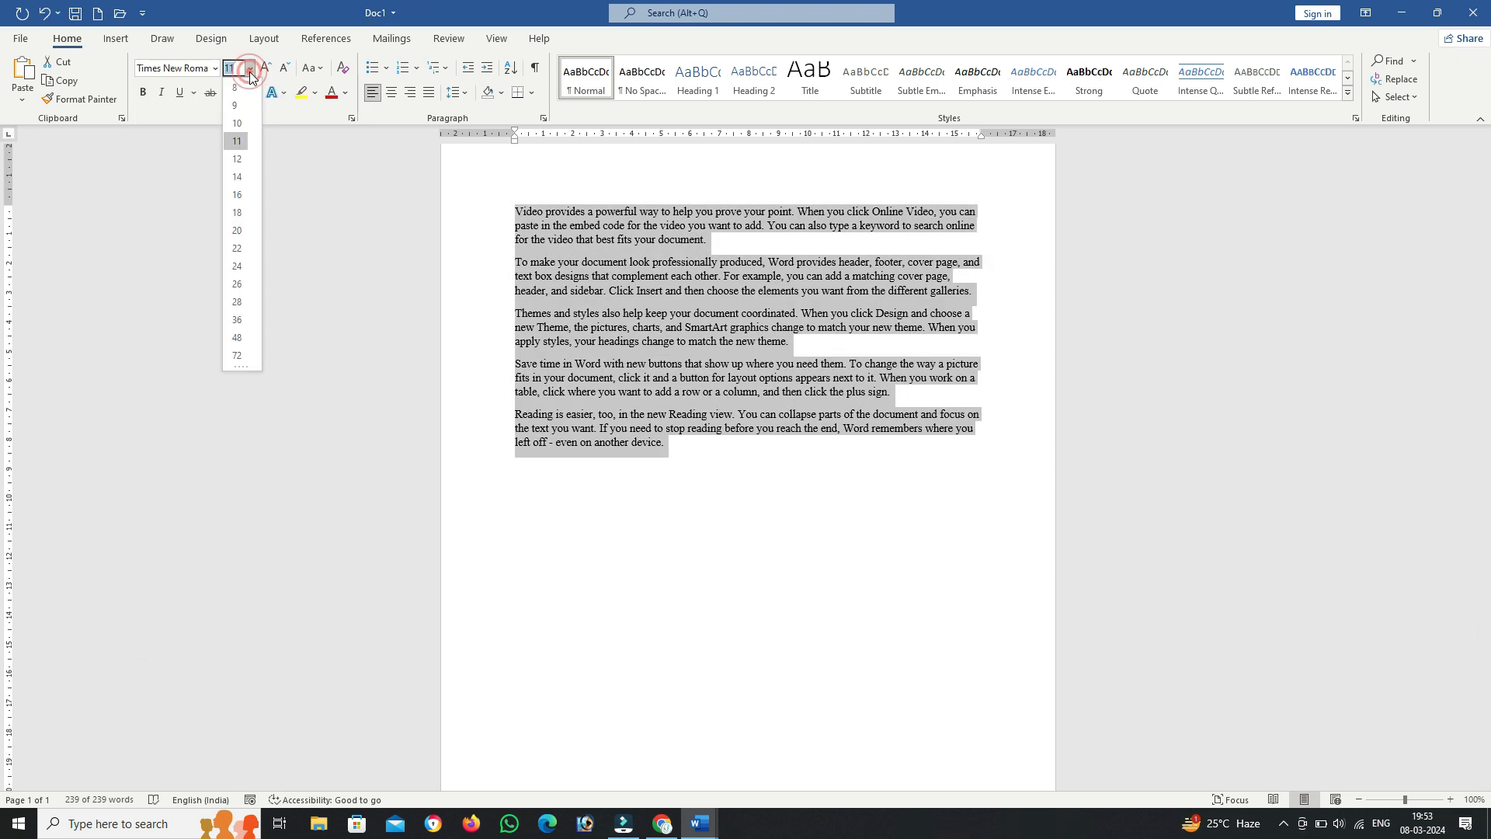
pyautogui.click(240, 363)
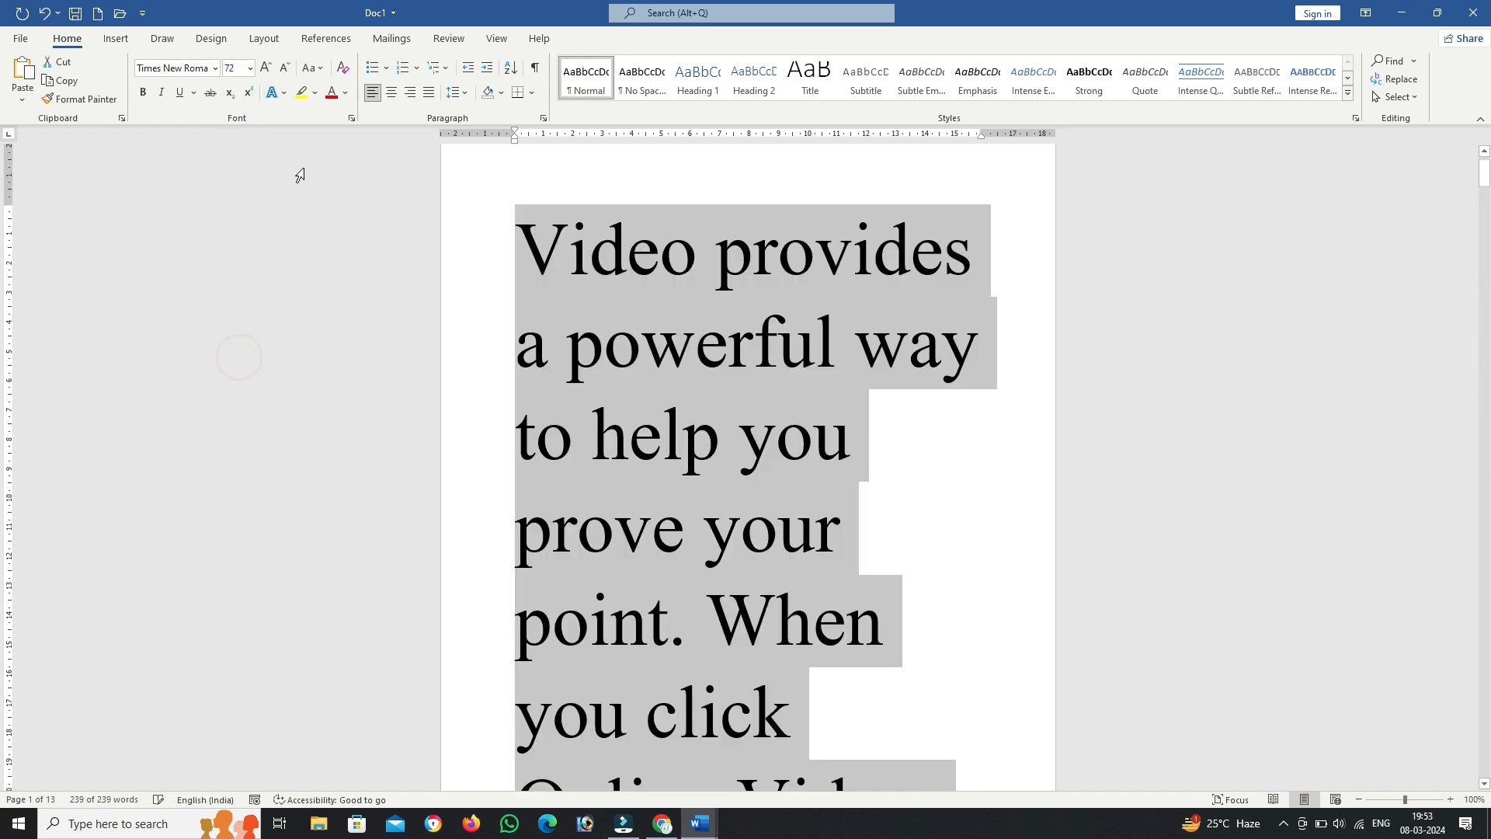
pyautogui.click(243, 71)
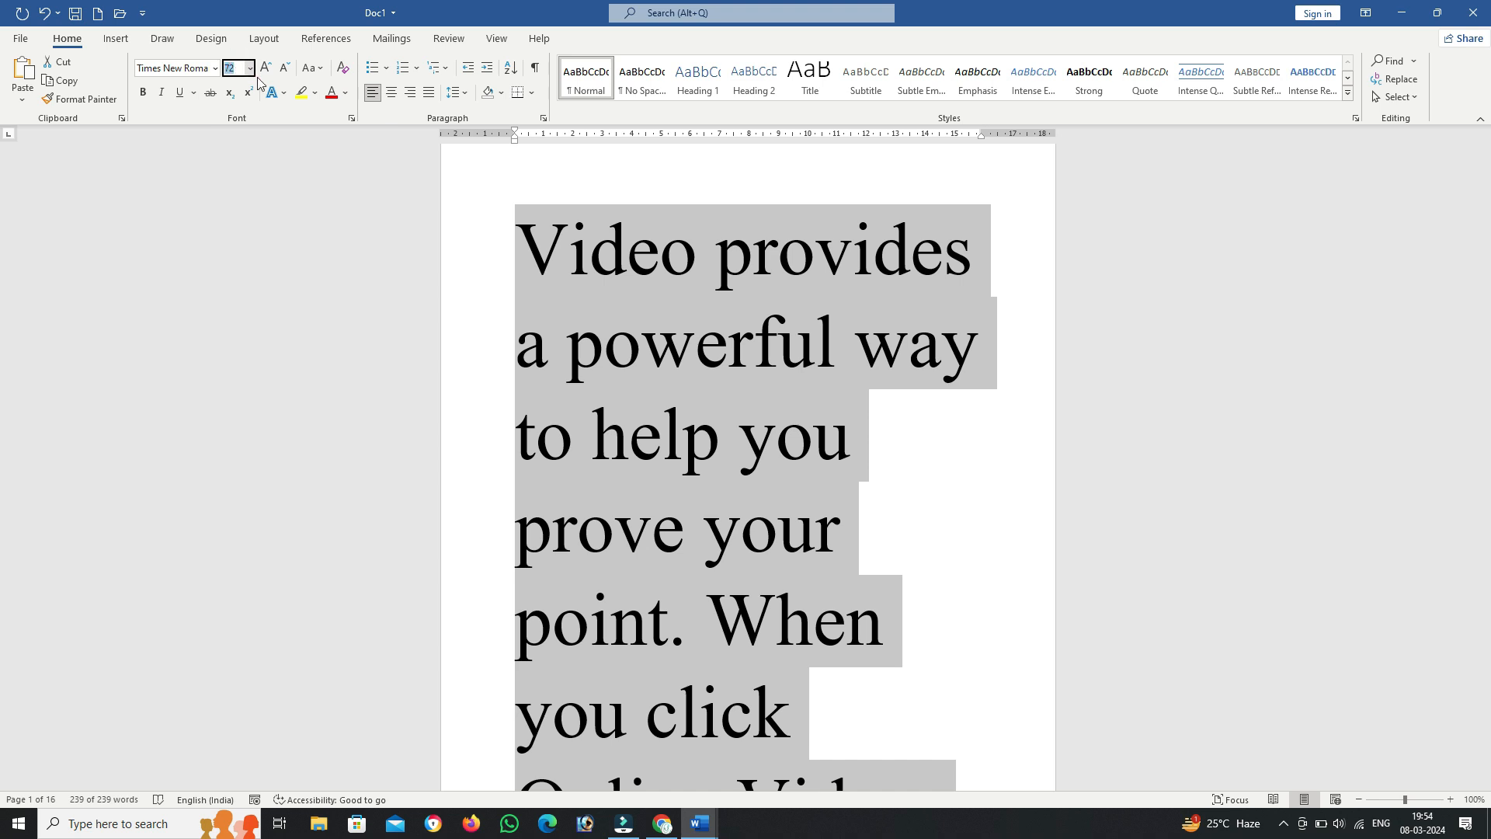
pyautogui.write('300')
pyautogui.press('Return')
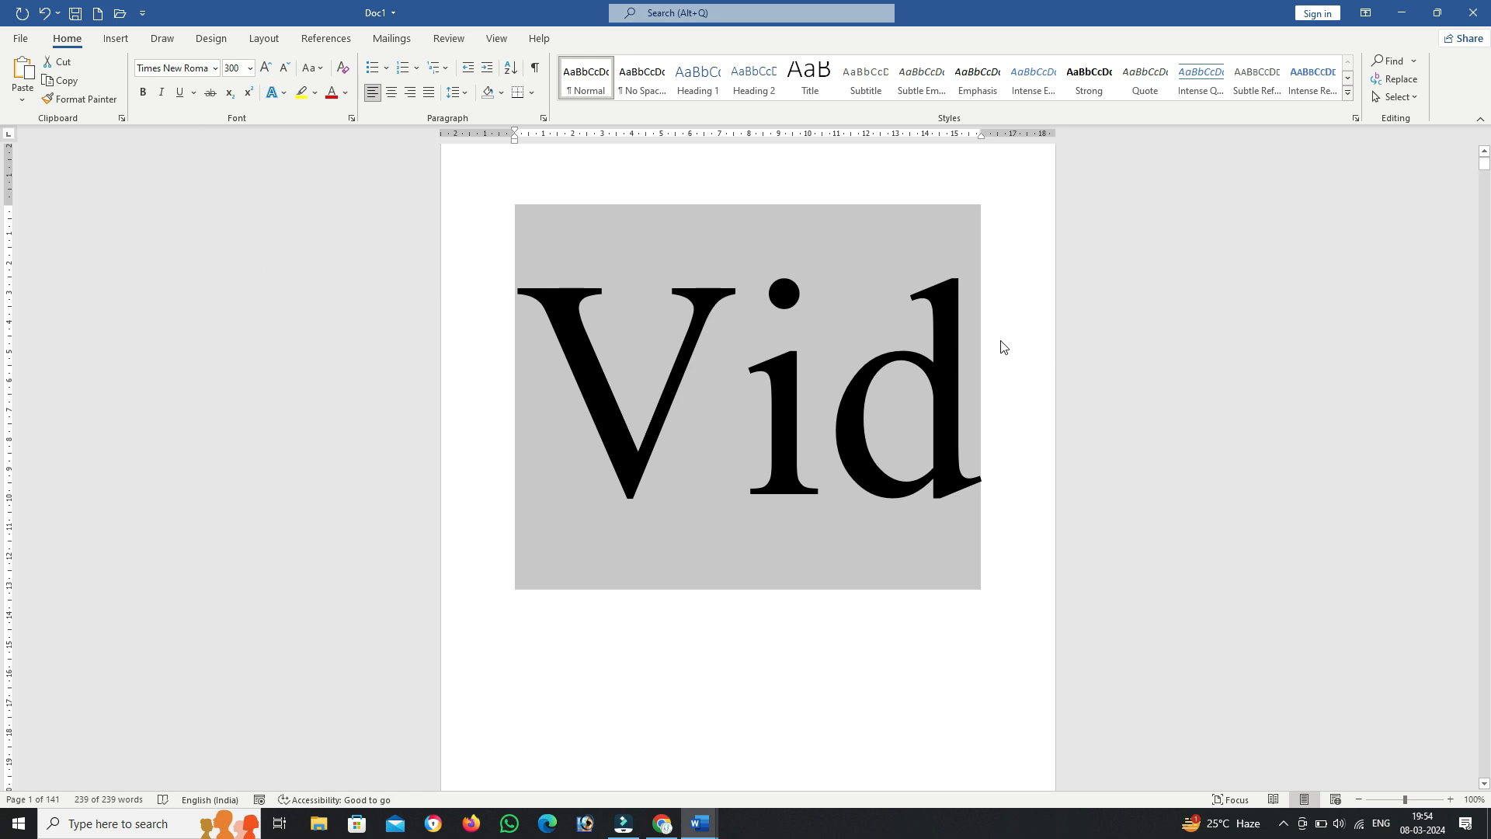
pyautogui.scroll(-9, 1002, 346)
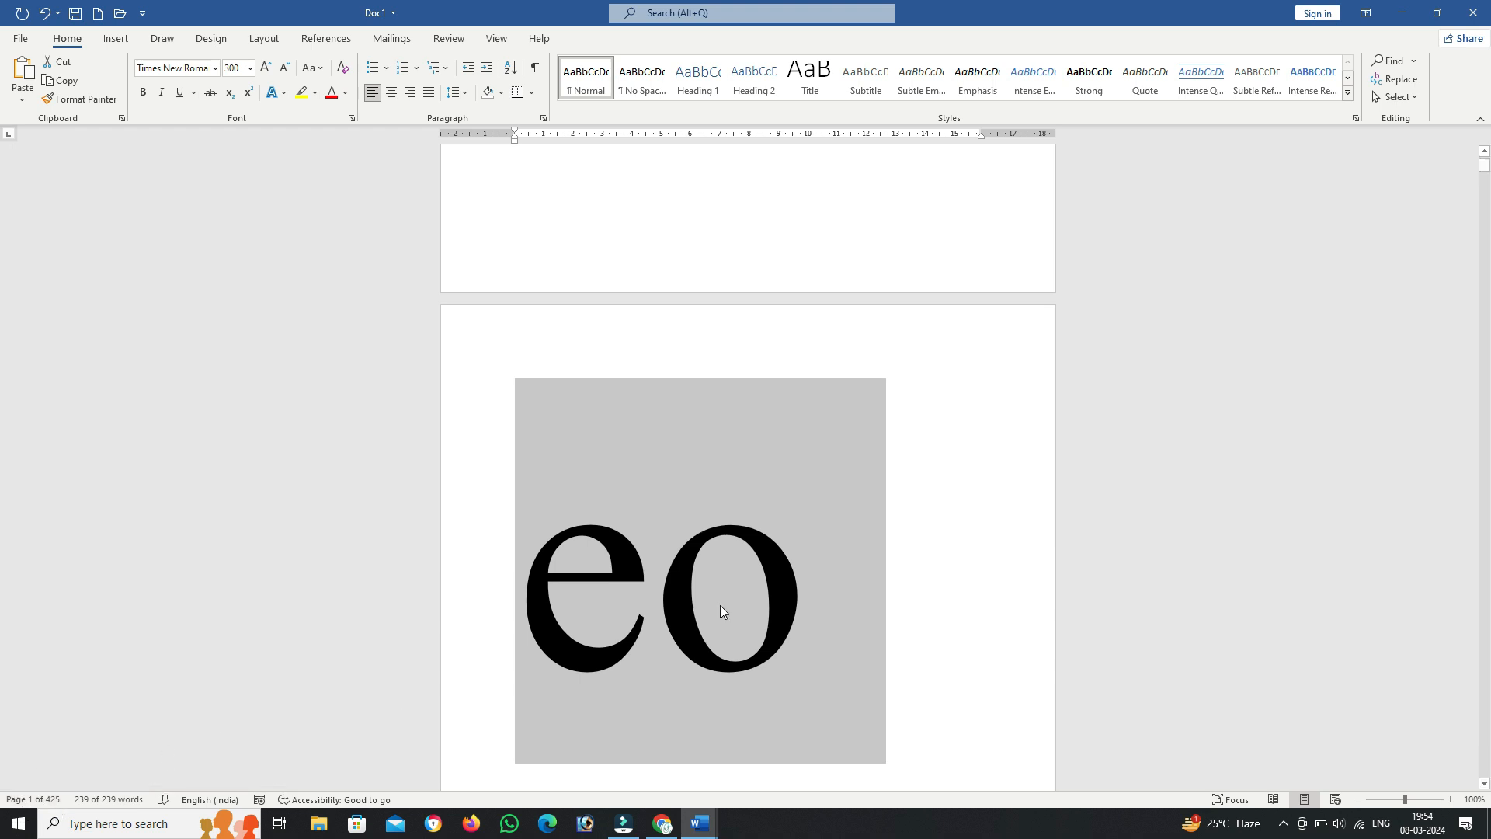
pyautogui.scroll(-2, 777, 481)
pyautogui.scroll(10, 846, 357)
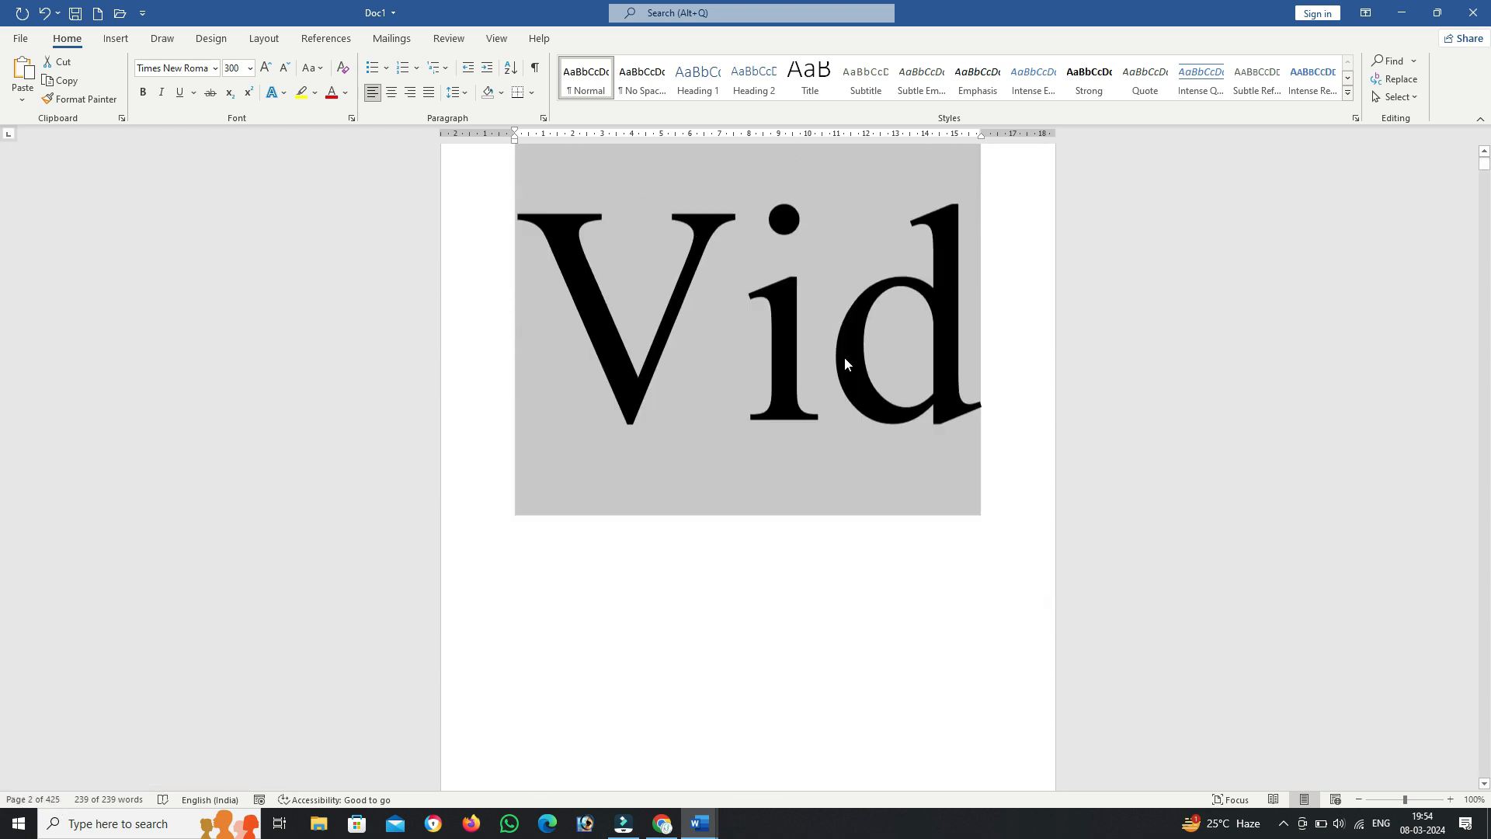
# Step: Set the selected paragraphs to font size 14, increase it to 18, decrease it to 14, and increase it again to 18
pyautogui.click(249, 68)
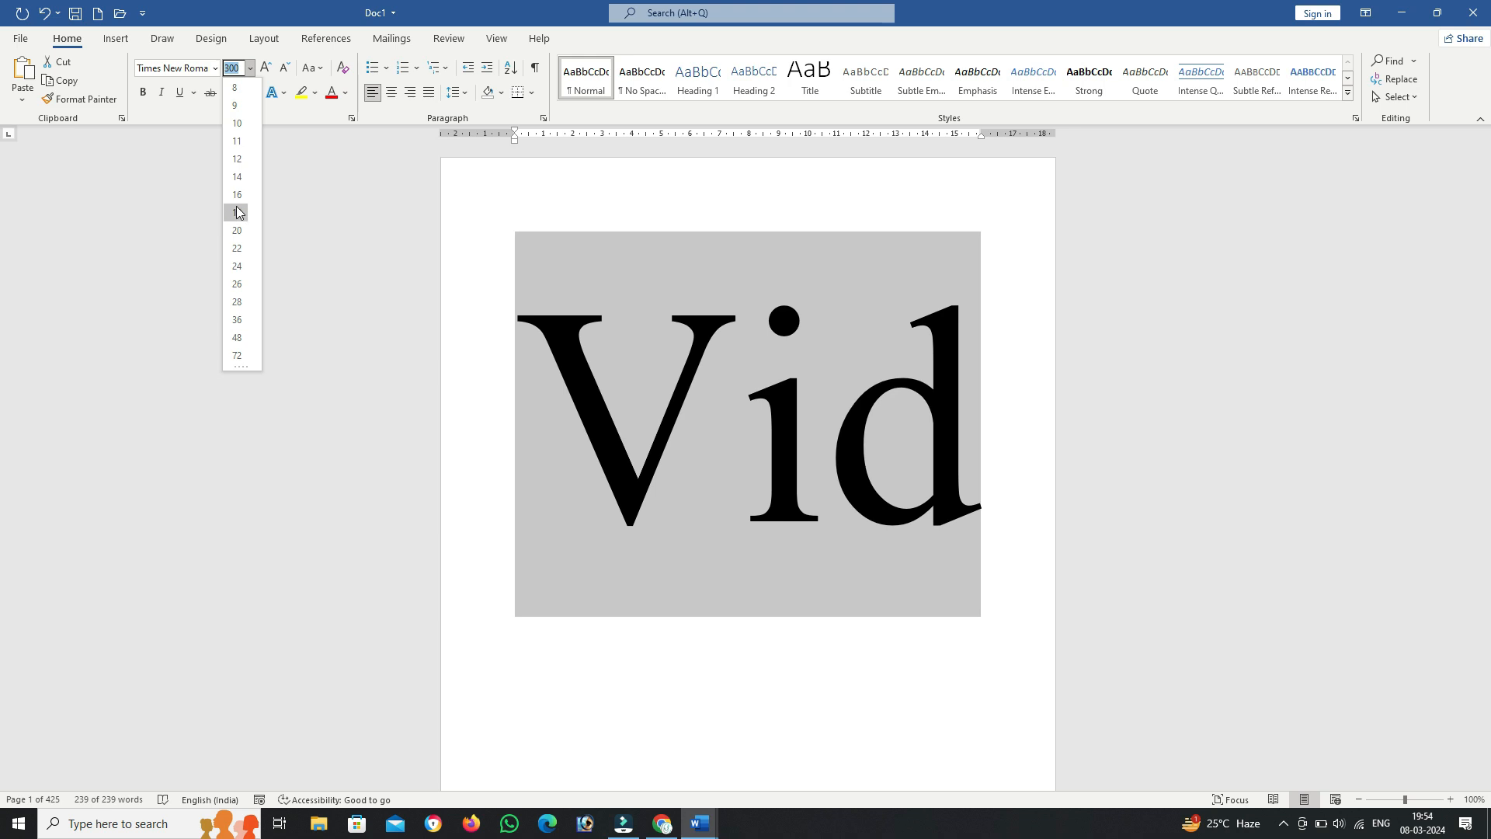
pyautogui.click(241, 177)
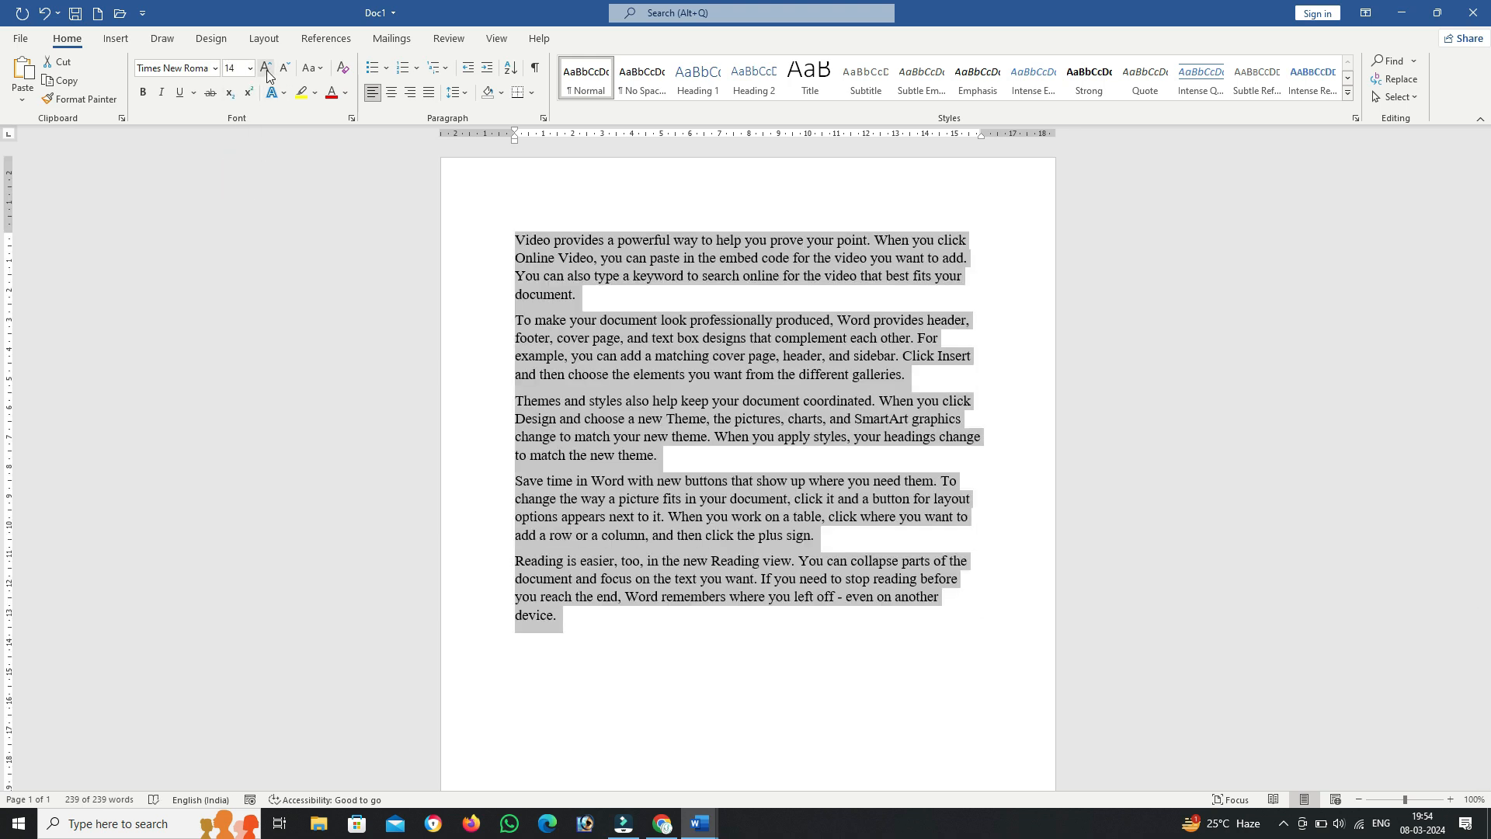
pyautogui.click(267, 70)
pyautogui.click(267, 70)
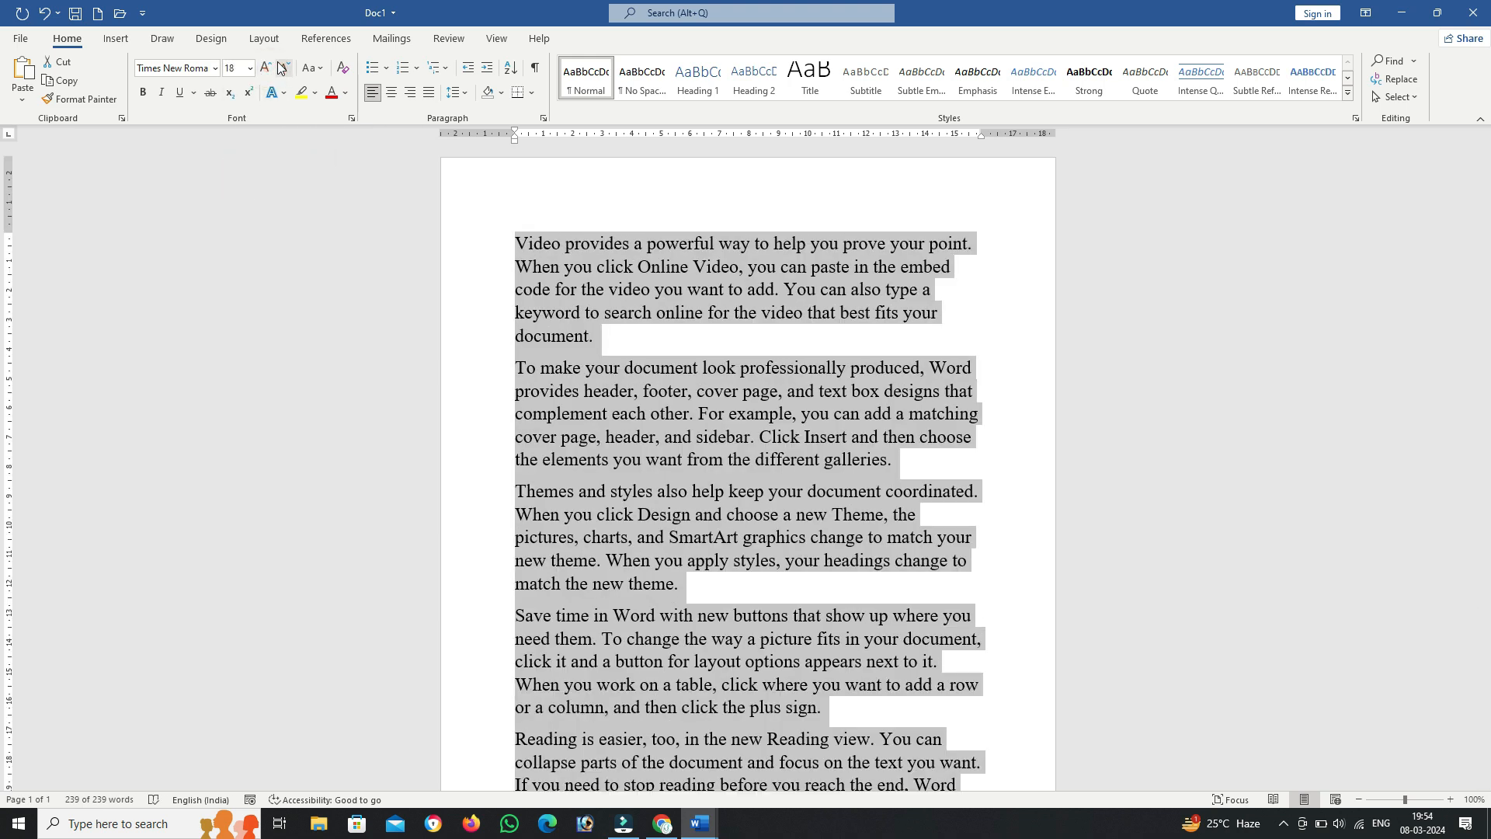
pyautogui.click(283, 68)
pyautogui.click(283, 68)
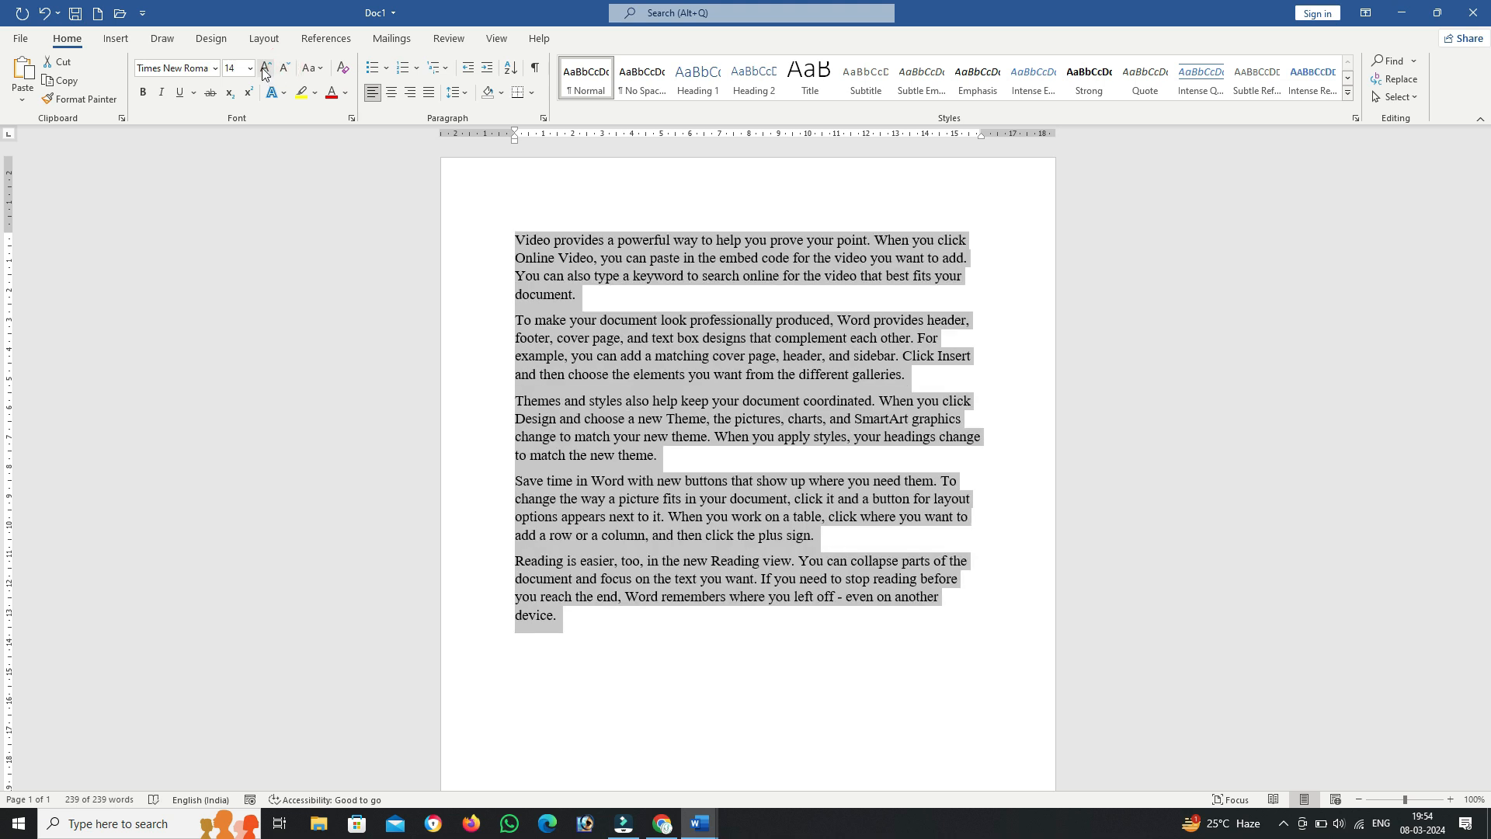
pyautogui.click(265, 69)
pyautogui.click(265, 69)
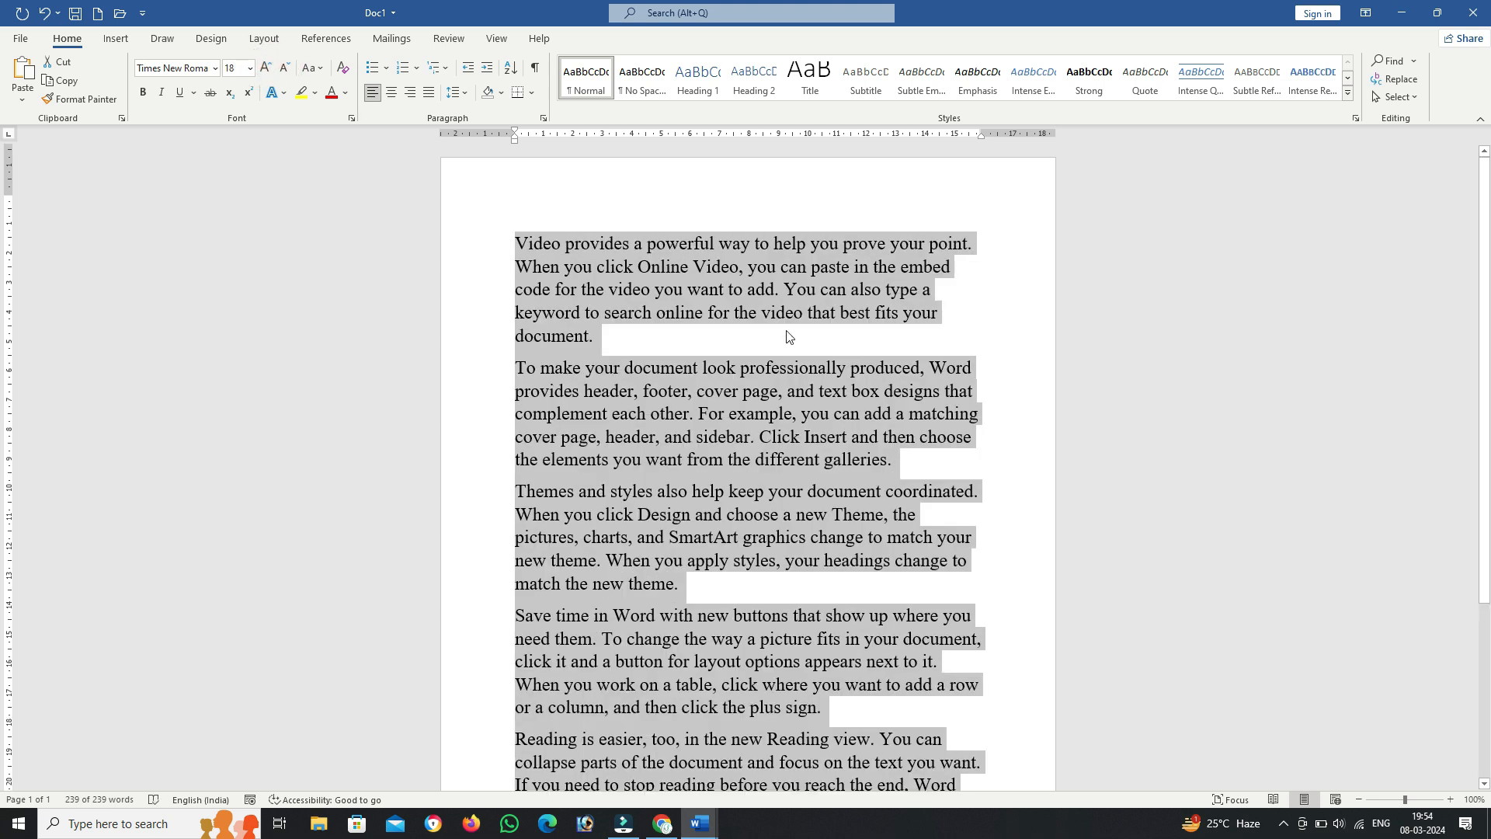
# Step: Add blank lines after the end of the last paragraph until the cursor reaches the second page
pyautogui.scroll(-3, 780, 328)
pyautogui.click(933, 558)
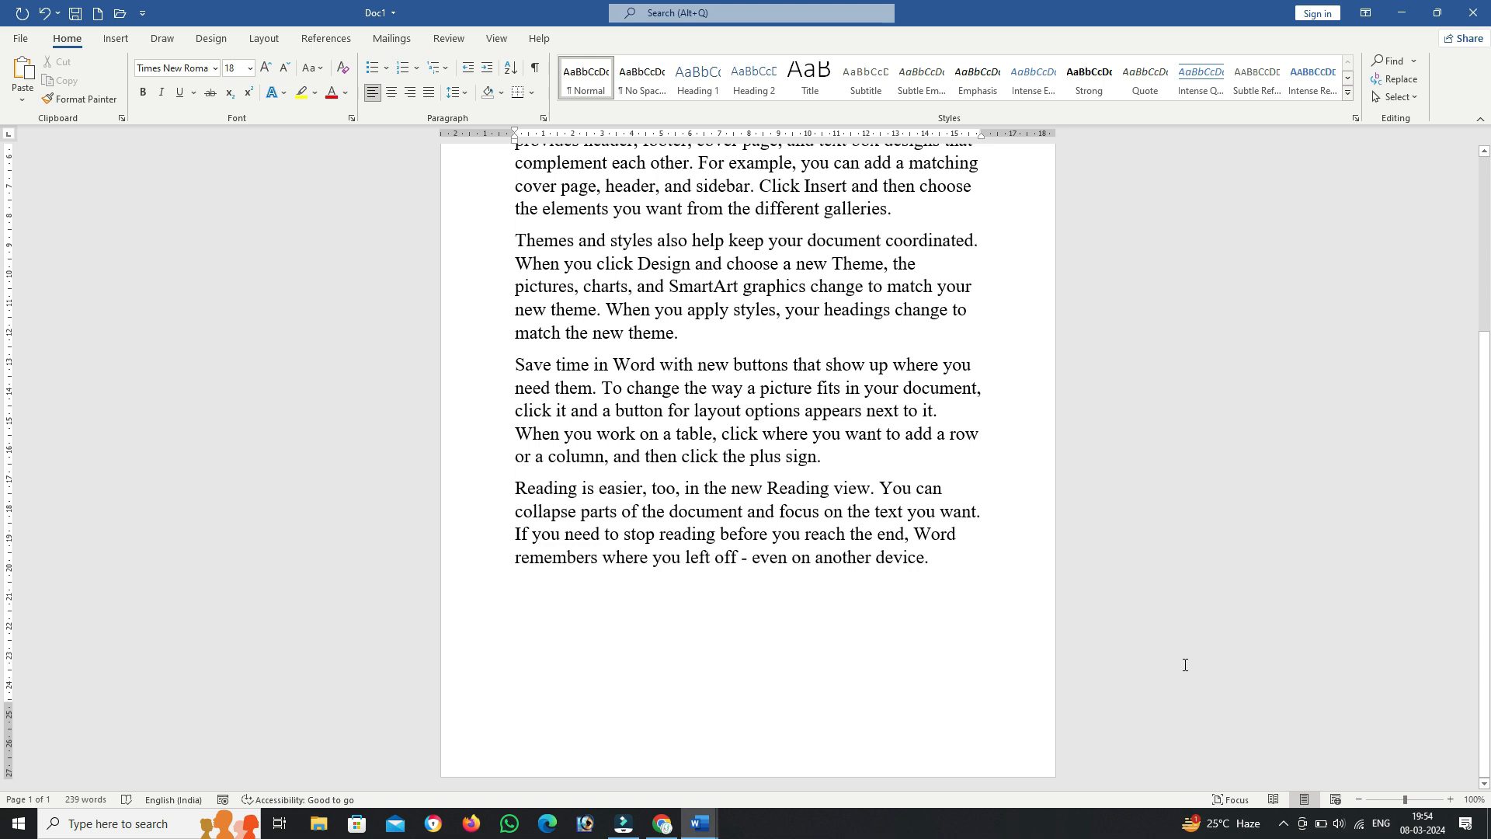
pyautogui.scroll(-2, 1185, 665)
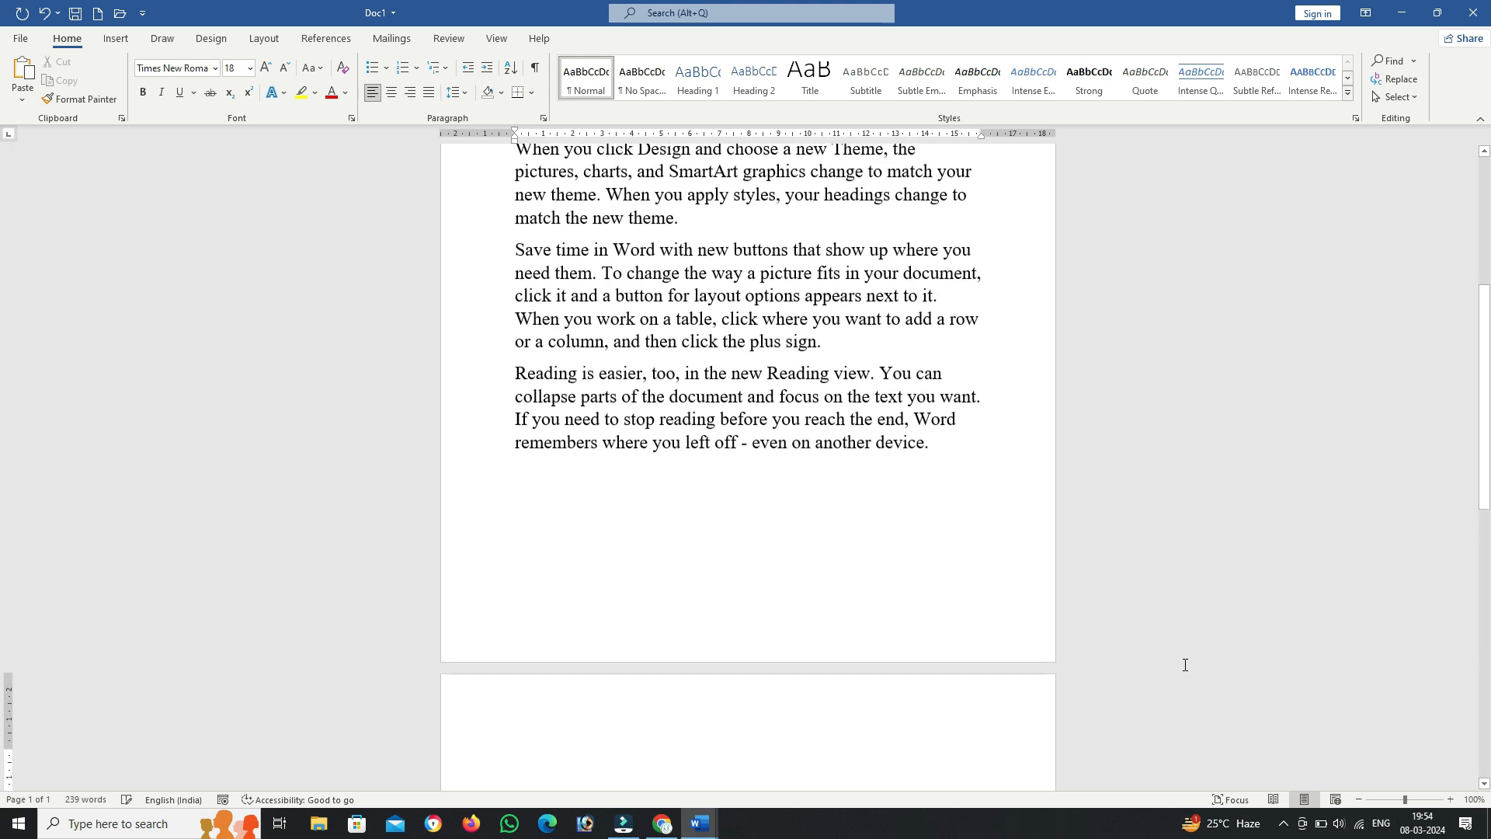
pyautogui.scroll(-7, 1212, 668)
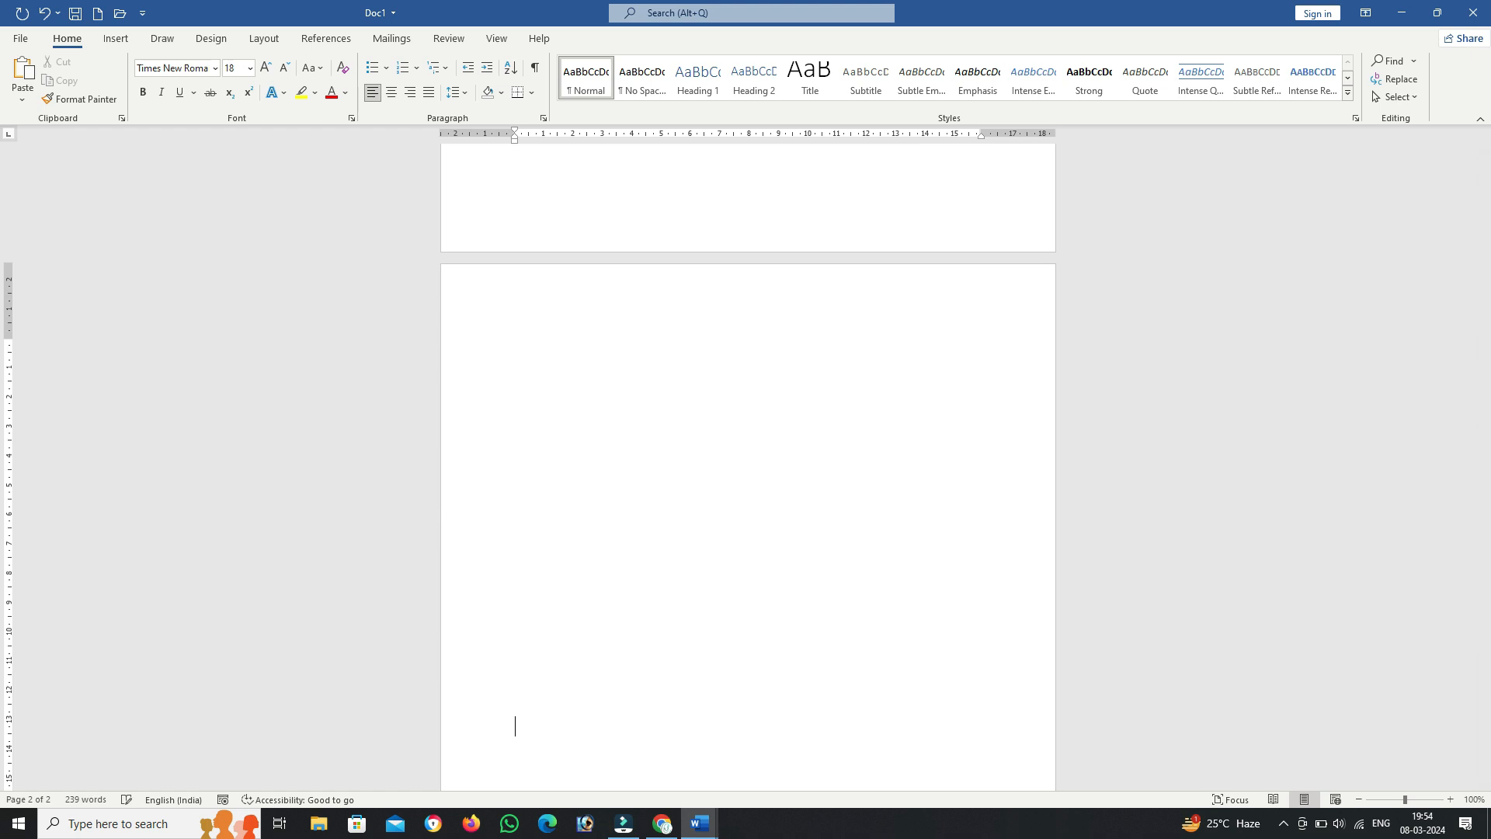
# Step: Add more blank lines on the second page until the cursor reaches the third page
pyautogui.press('Return')
pyautogui.press('Return')
pyautogui.press('Return')
pyautogui.press('Return')
pyautogui.press('Return')
pyautogui.press('Return')
pyautogui.press('Return')
pyautogui.press('Return')
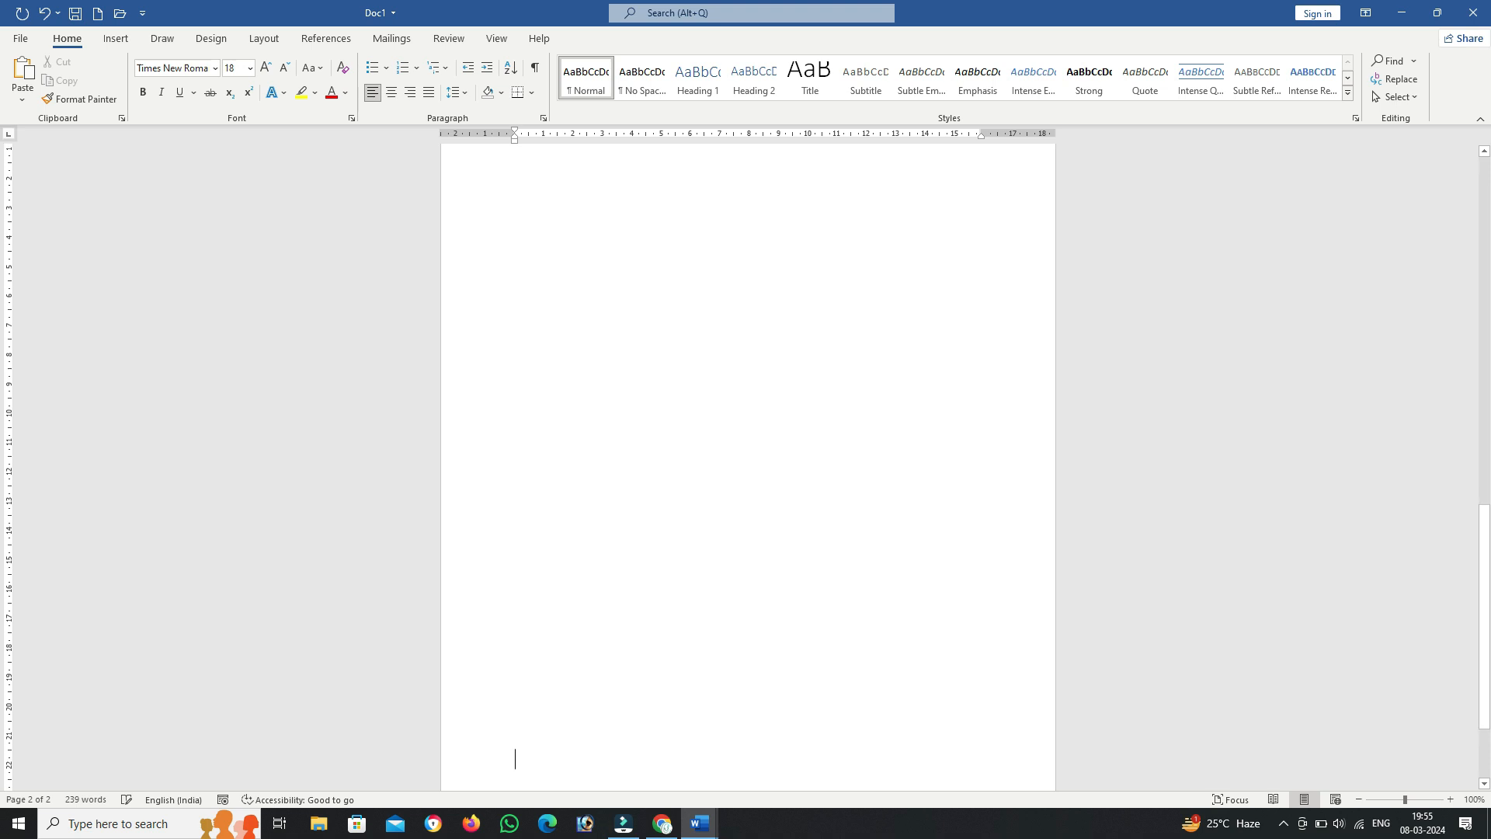
pyautogui.press('Return')
pyautogui.press('Return')
pyautogui.press('Return')
pyautogui.press('Return')
pyautogui.press('Return')
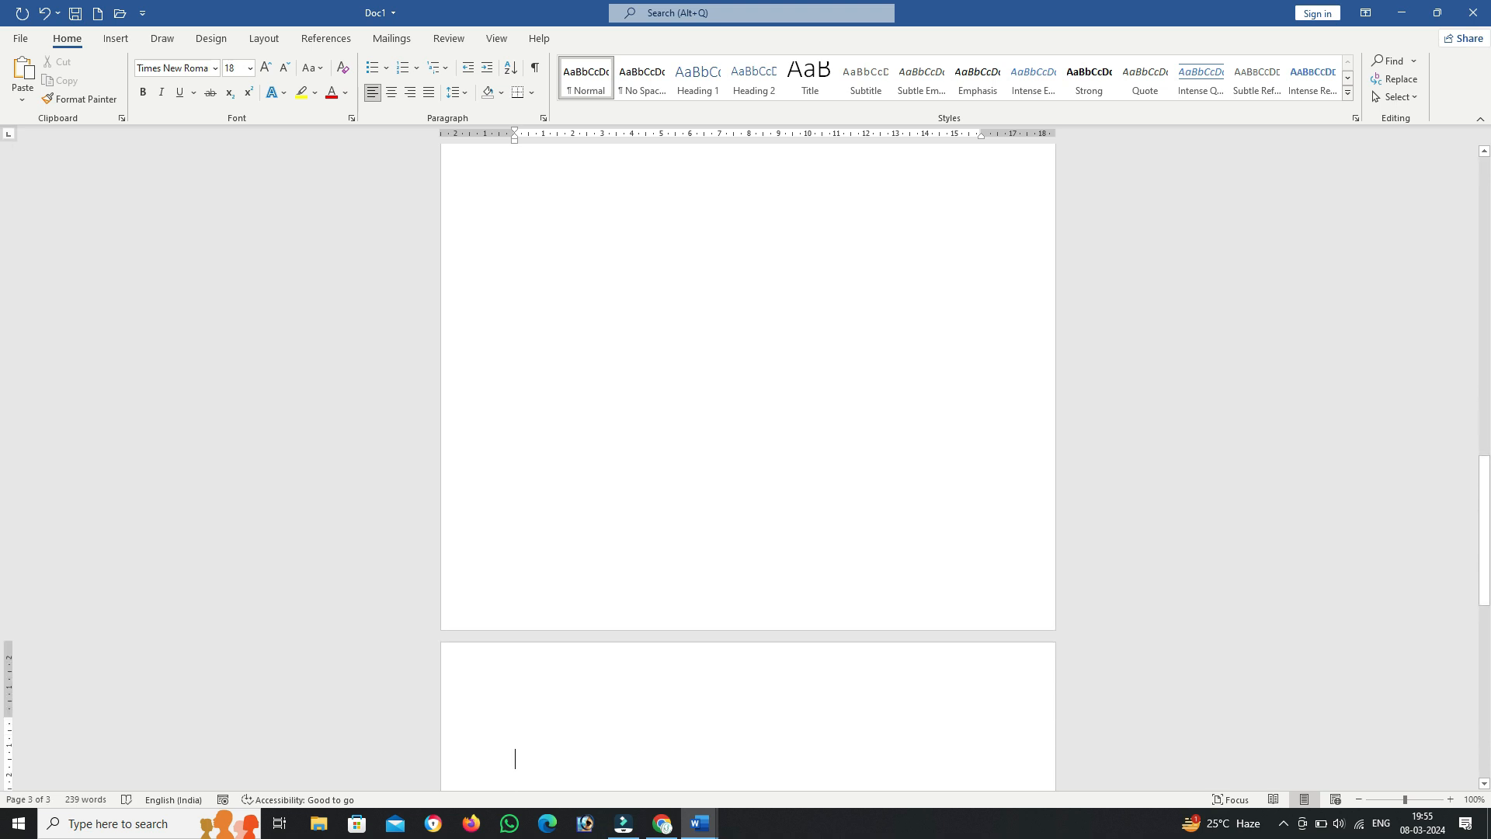
pyautogui.press('Up')
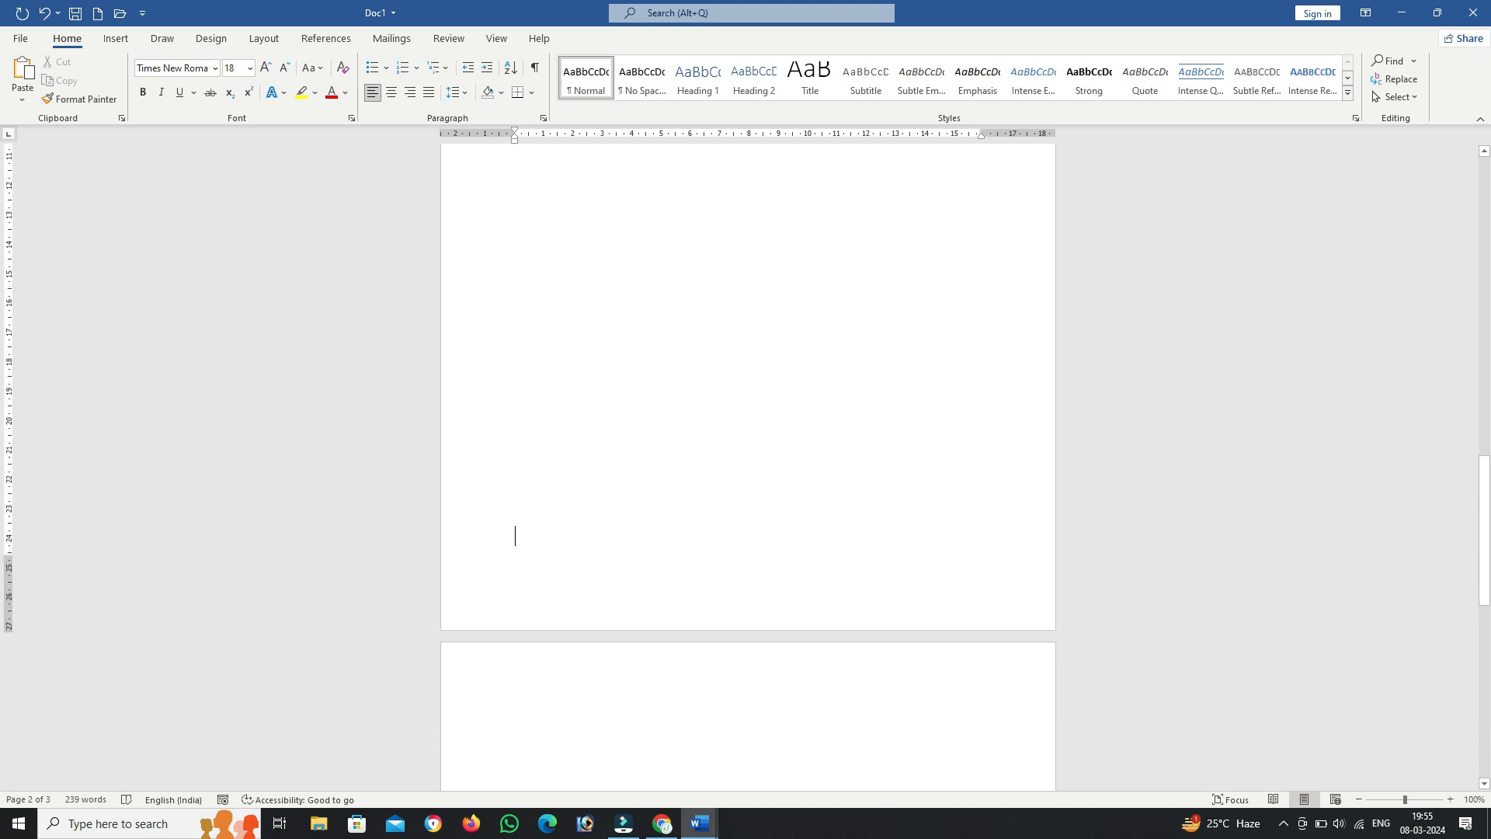
pyautogui.press('Down')
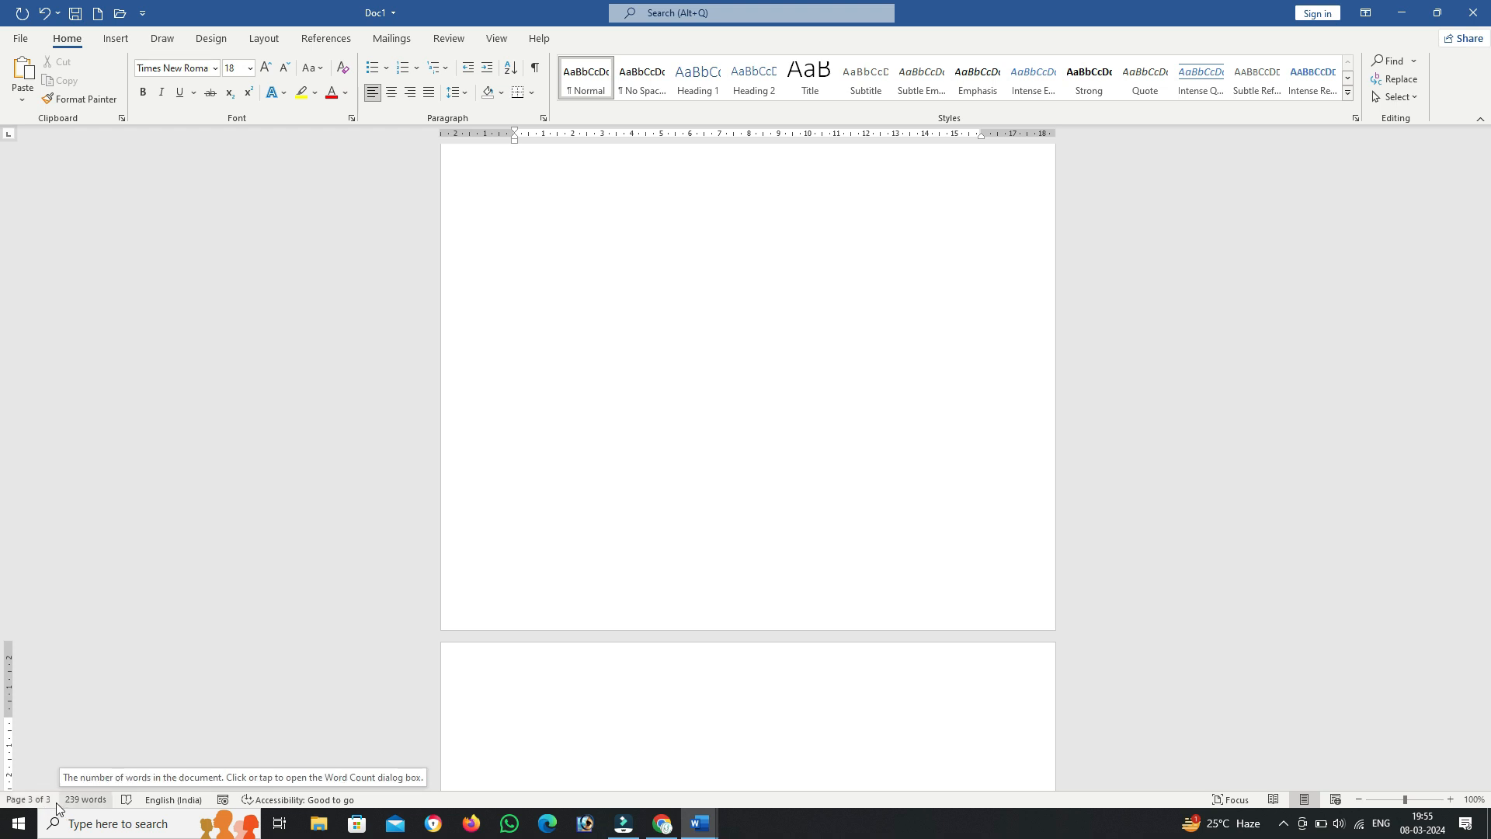
# Step: Select the document's entire content, including the blank lines, and cut it
pyautogui.scroll(12, 621, 637)
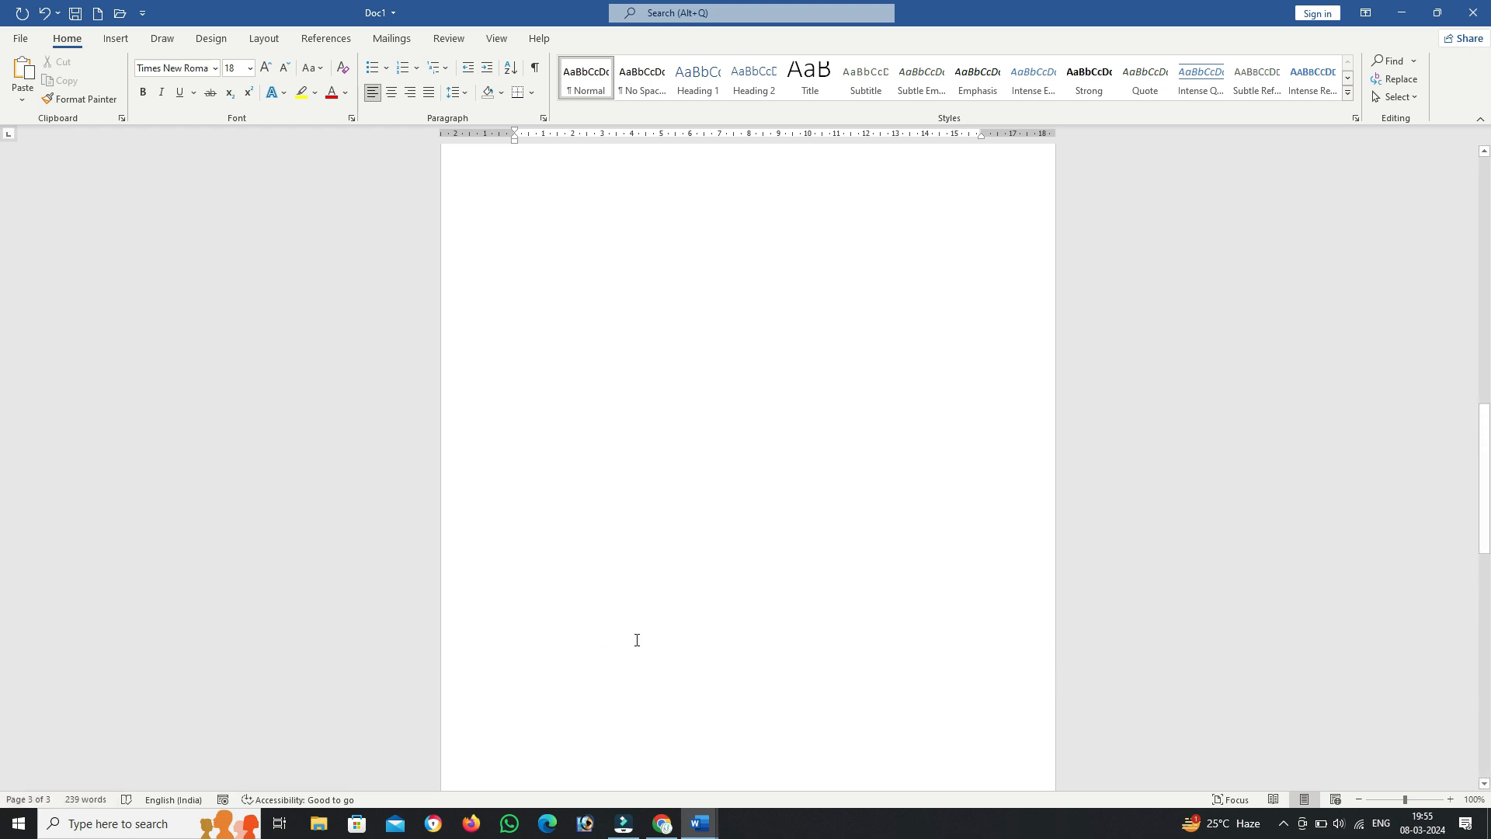
pyautogui.click(974, 618)
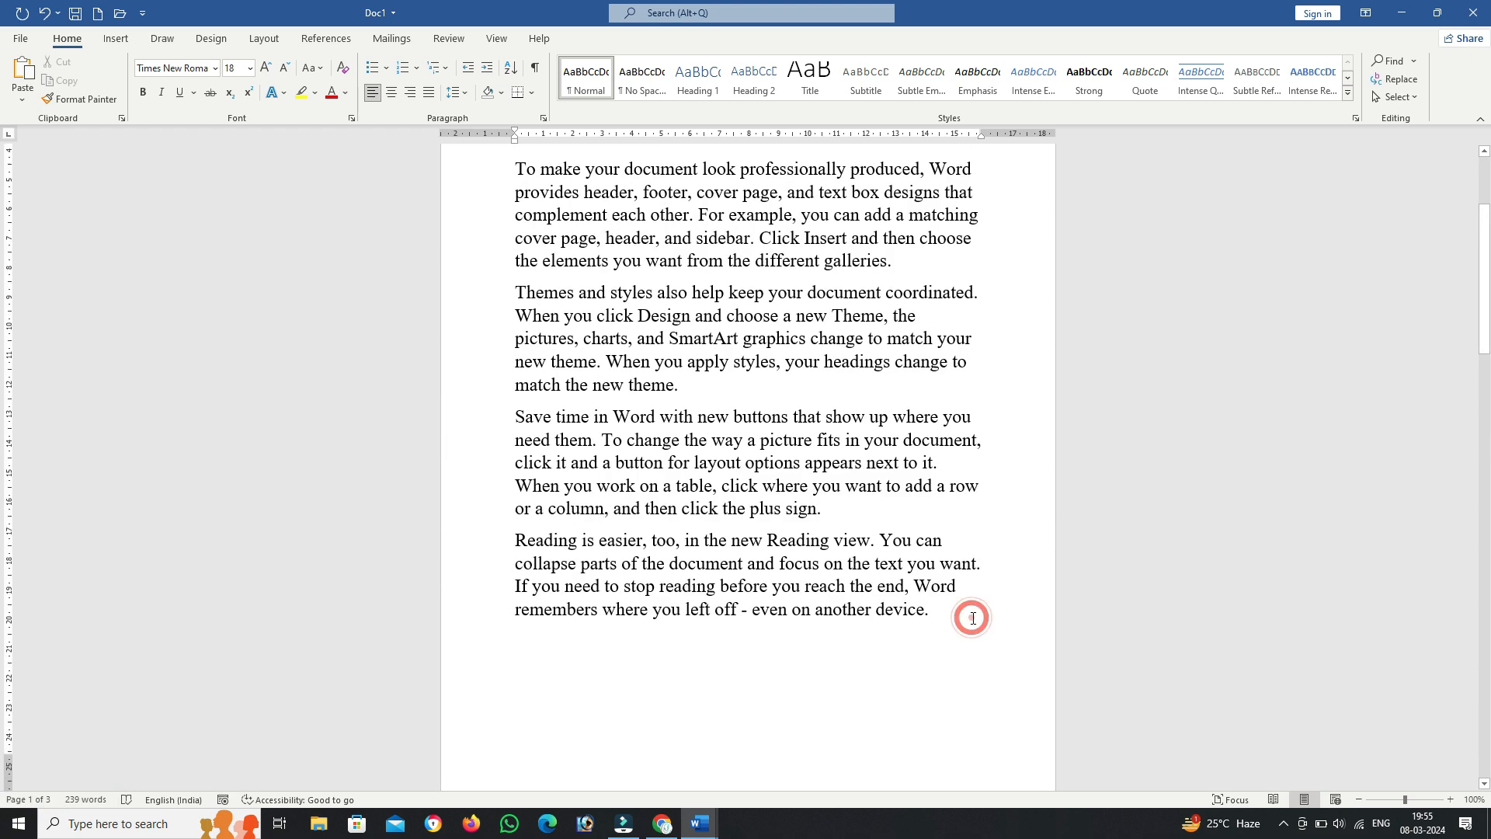
pyautogui.scroll(2, 666, 589)
pyautogui.hotkey('ctrl', 'a')
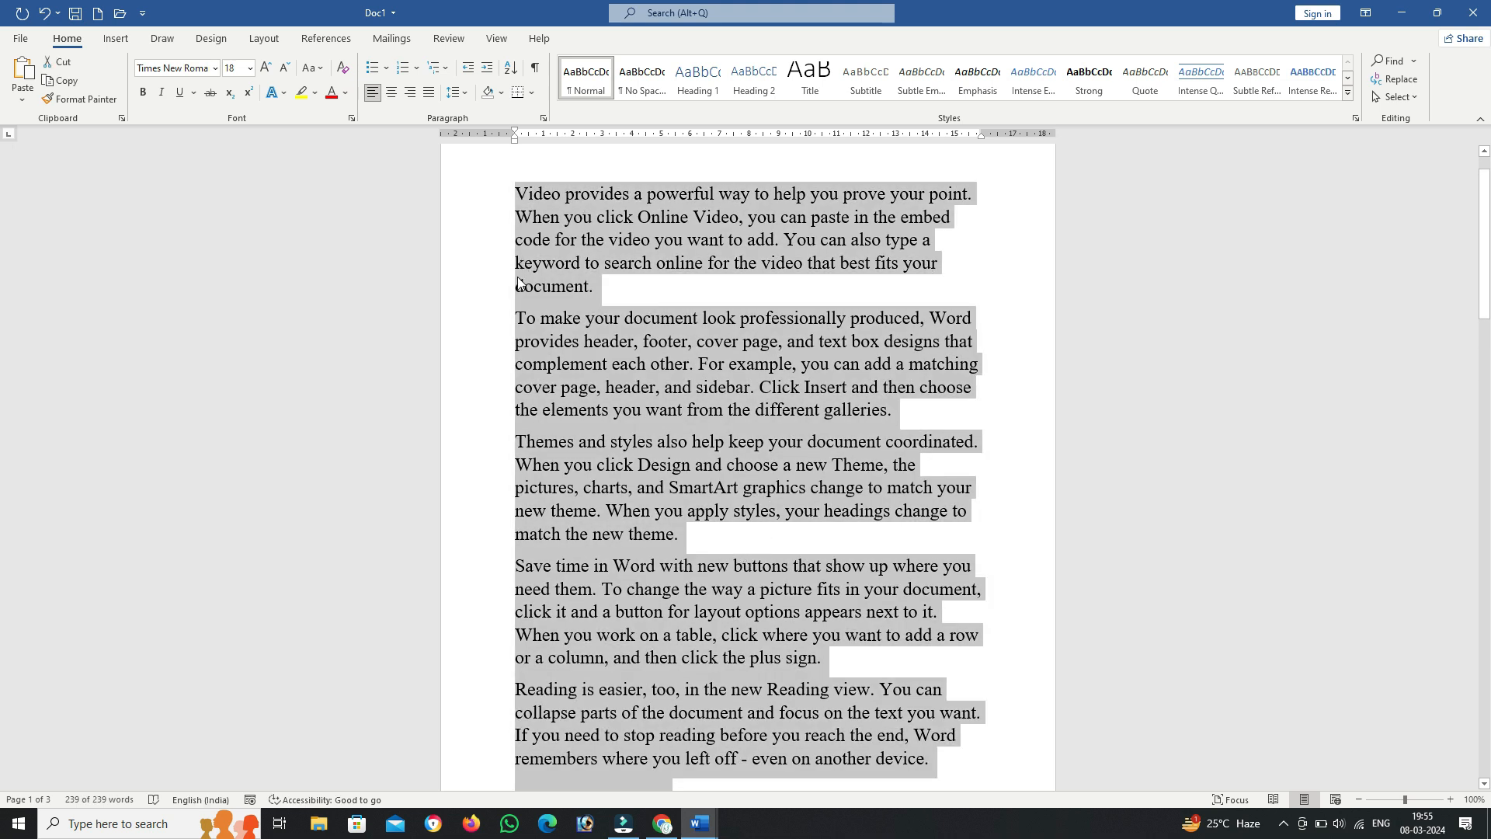
pyautogui.click(923, 248)
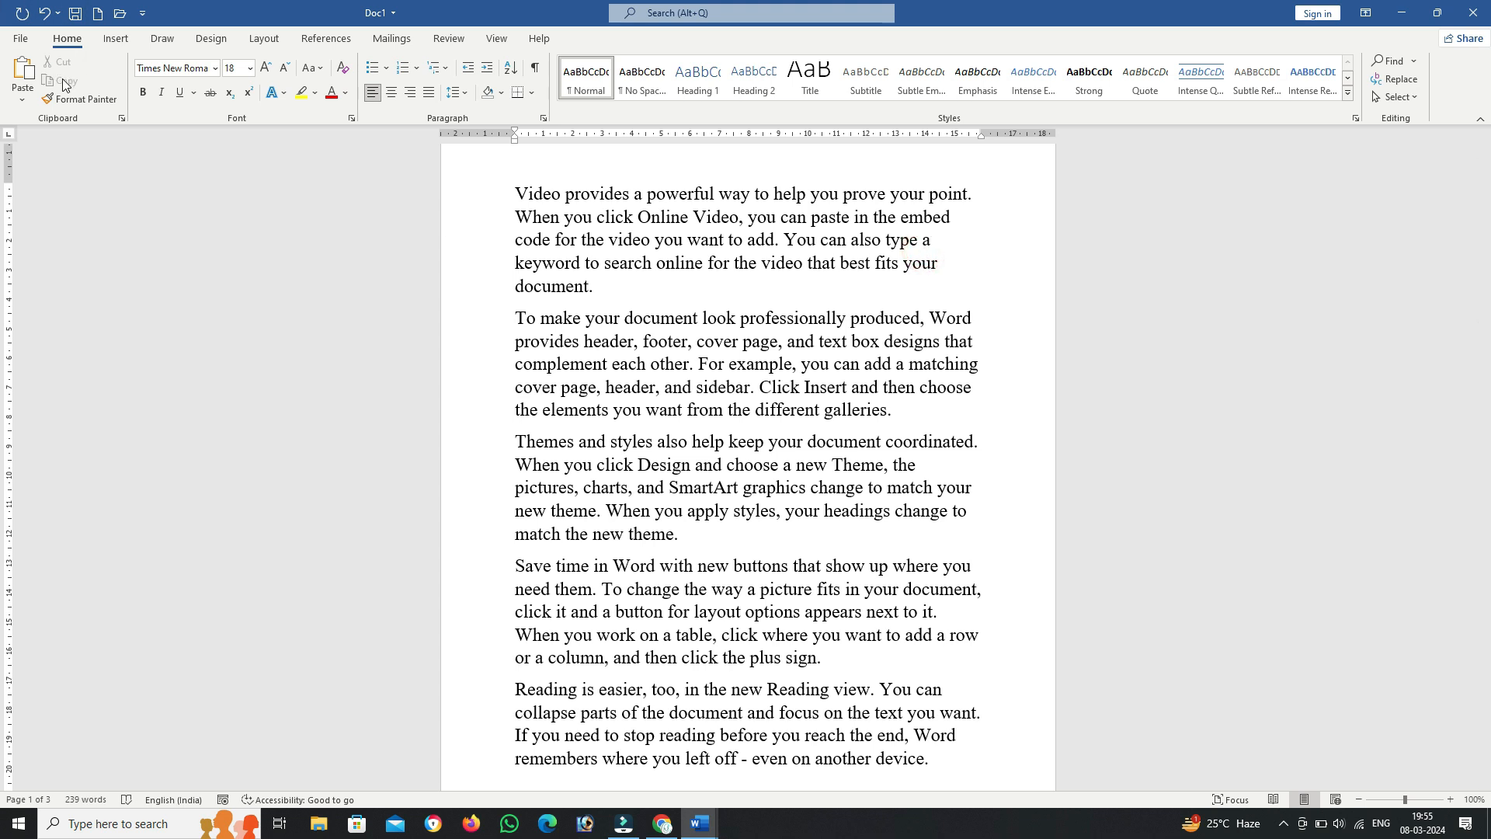
pyautogui.scroll(1, 808, 289)
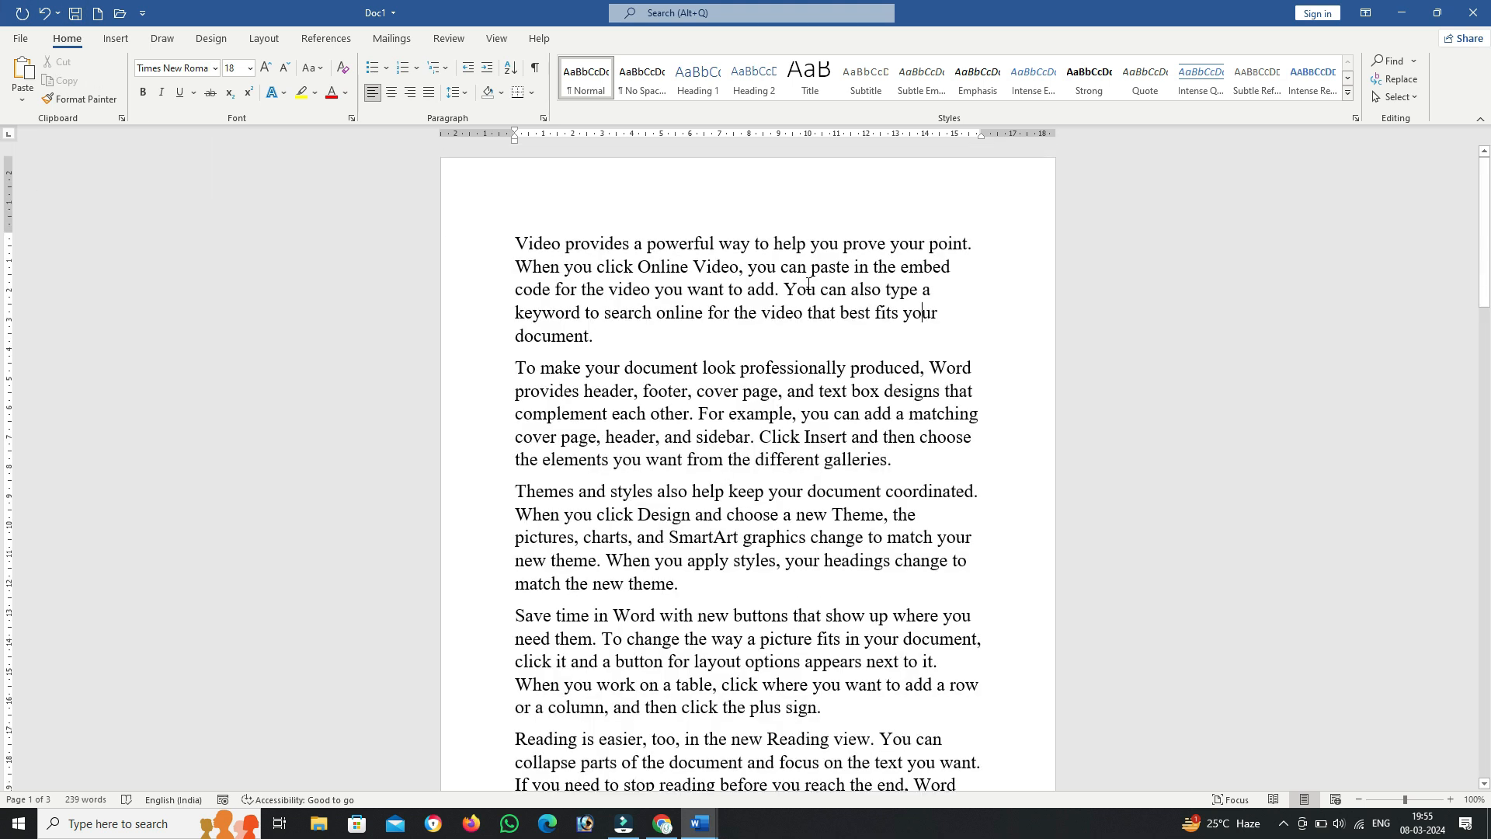
pyautogui.hotkey('ctrl', 'a')
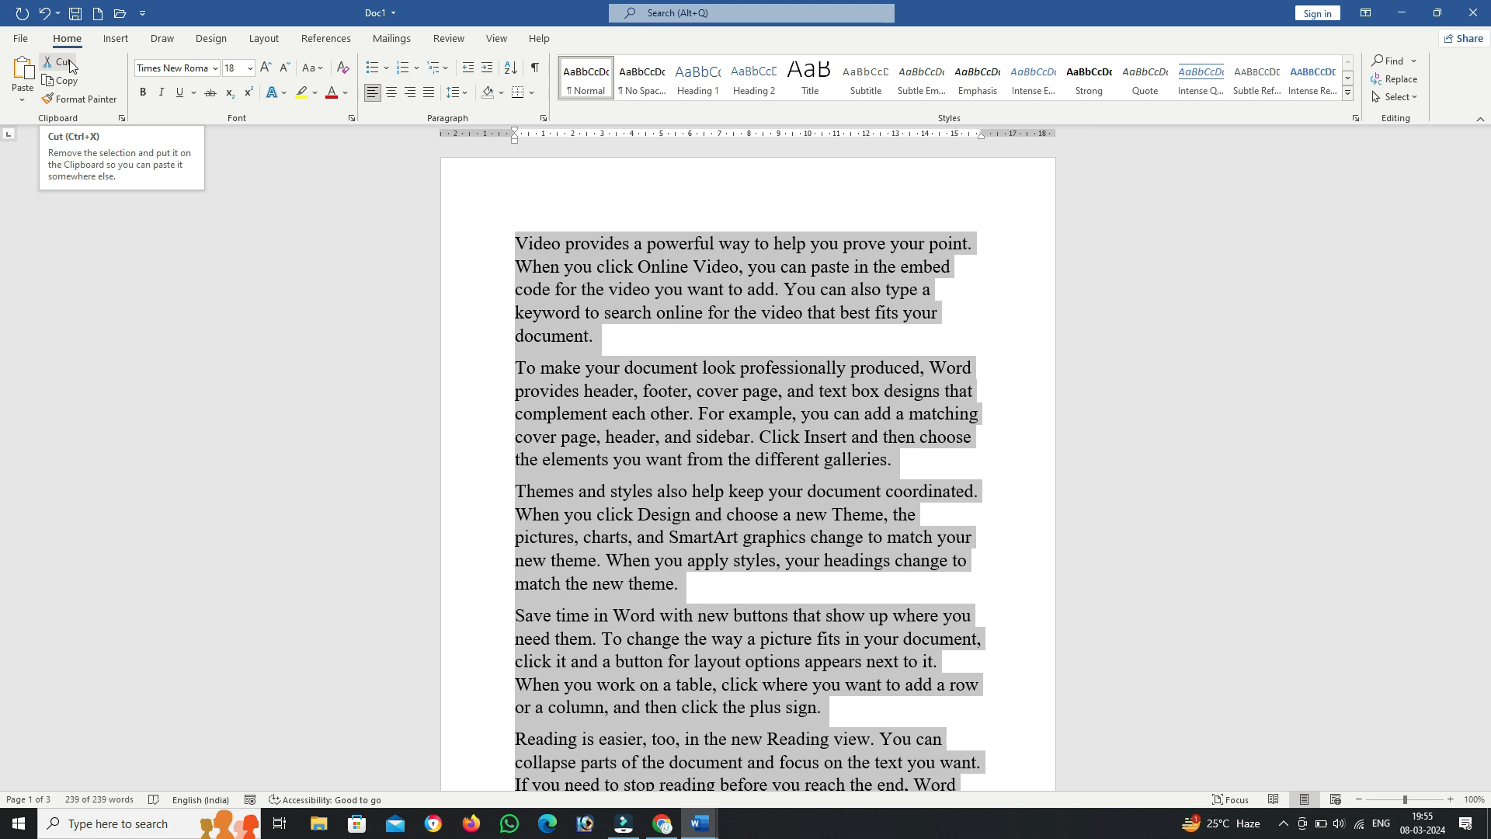
pyautogui.click(69, 66)
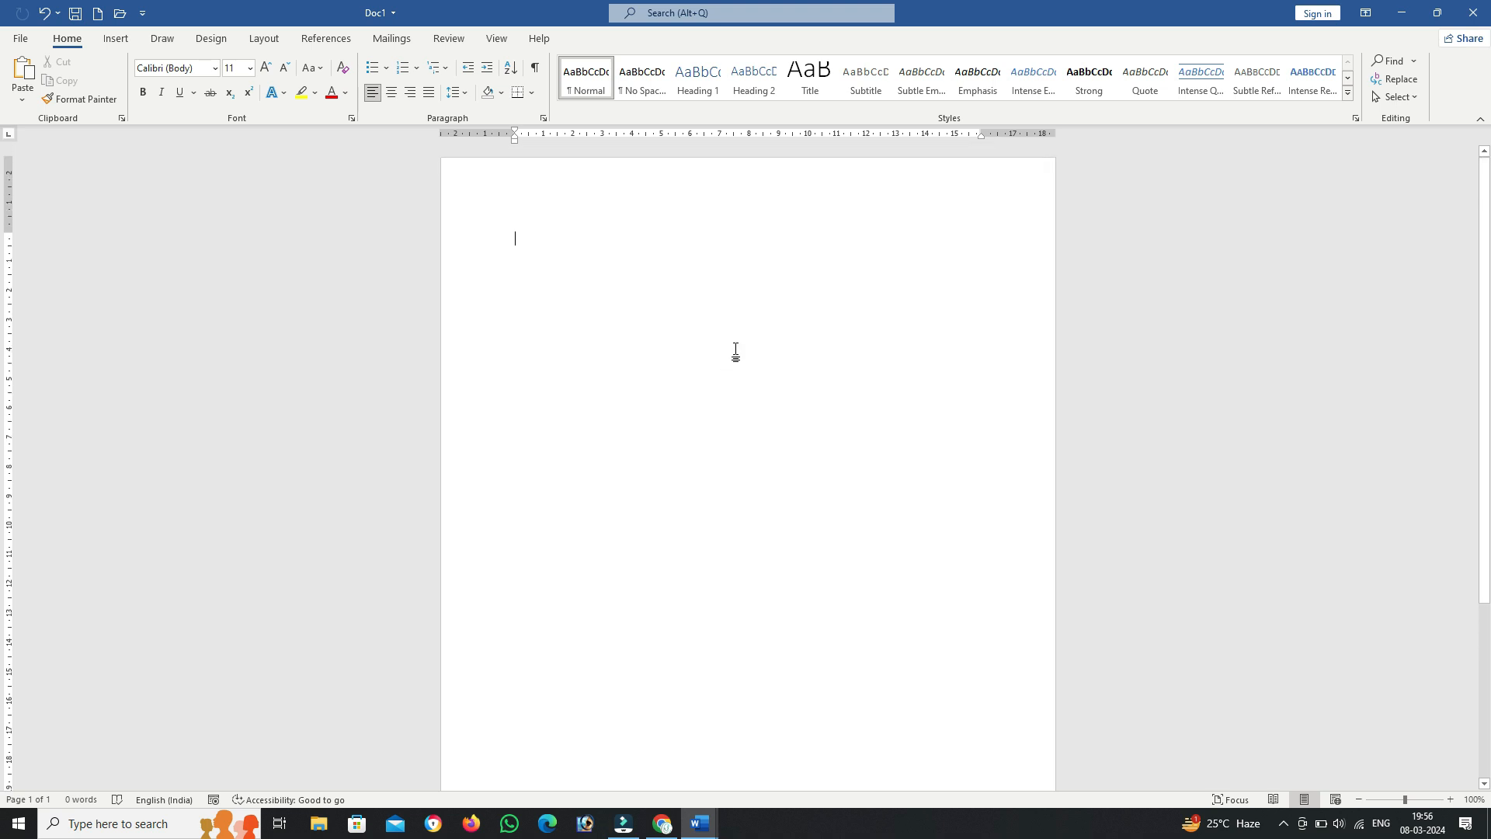
# Step: Insert a page break in the emptied document and paste the cut text on the new page
pyautogui.hotkey('ctrl', 'Return')
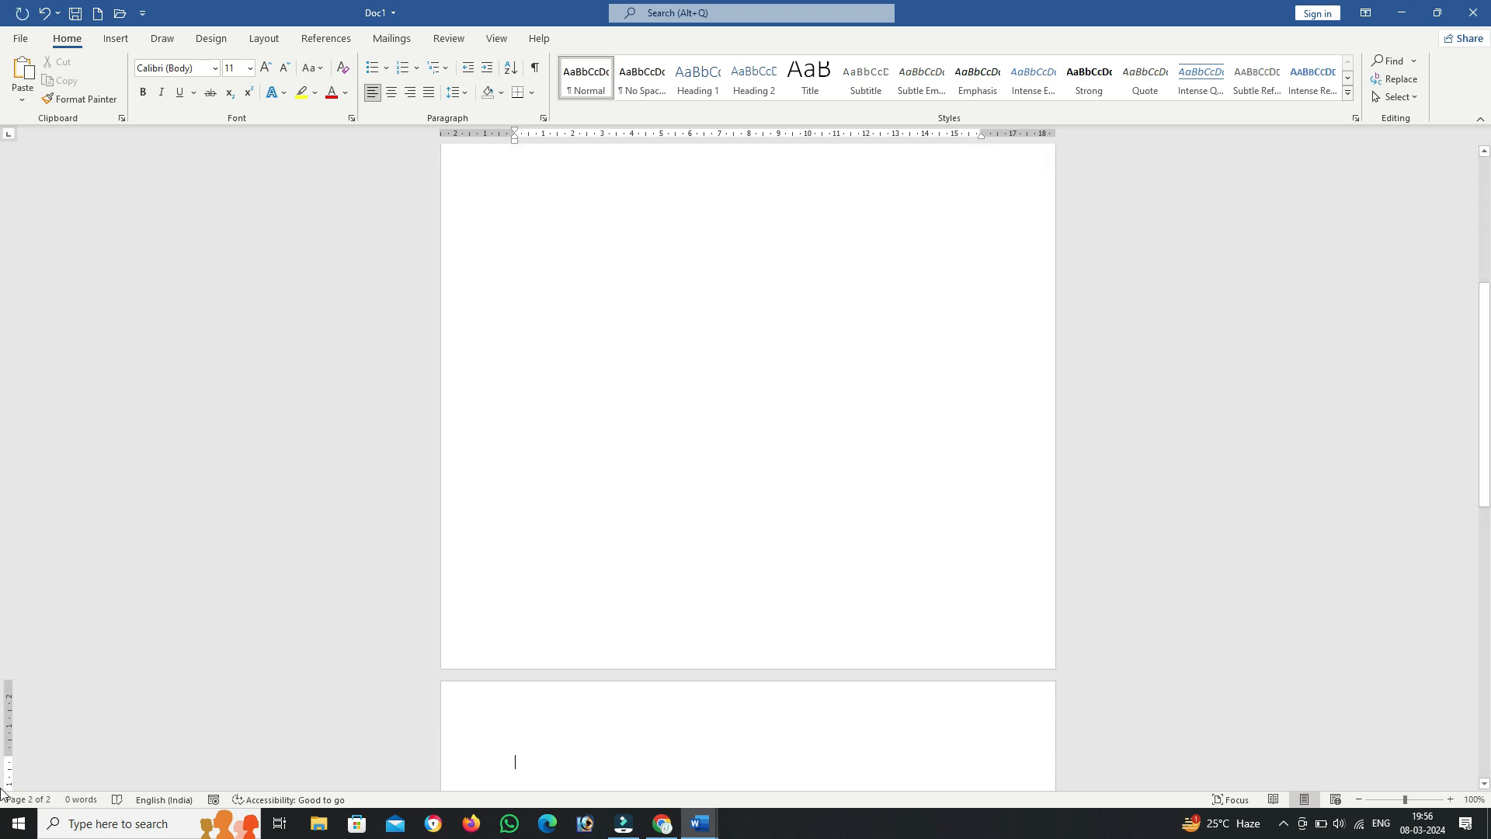
pyautogui.hotkey('ctrl', 'v')
pyautogui.scroll(3, 575, 740)
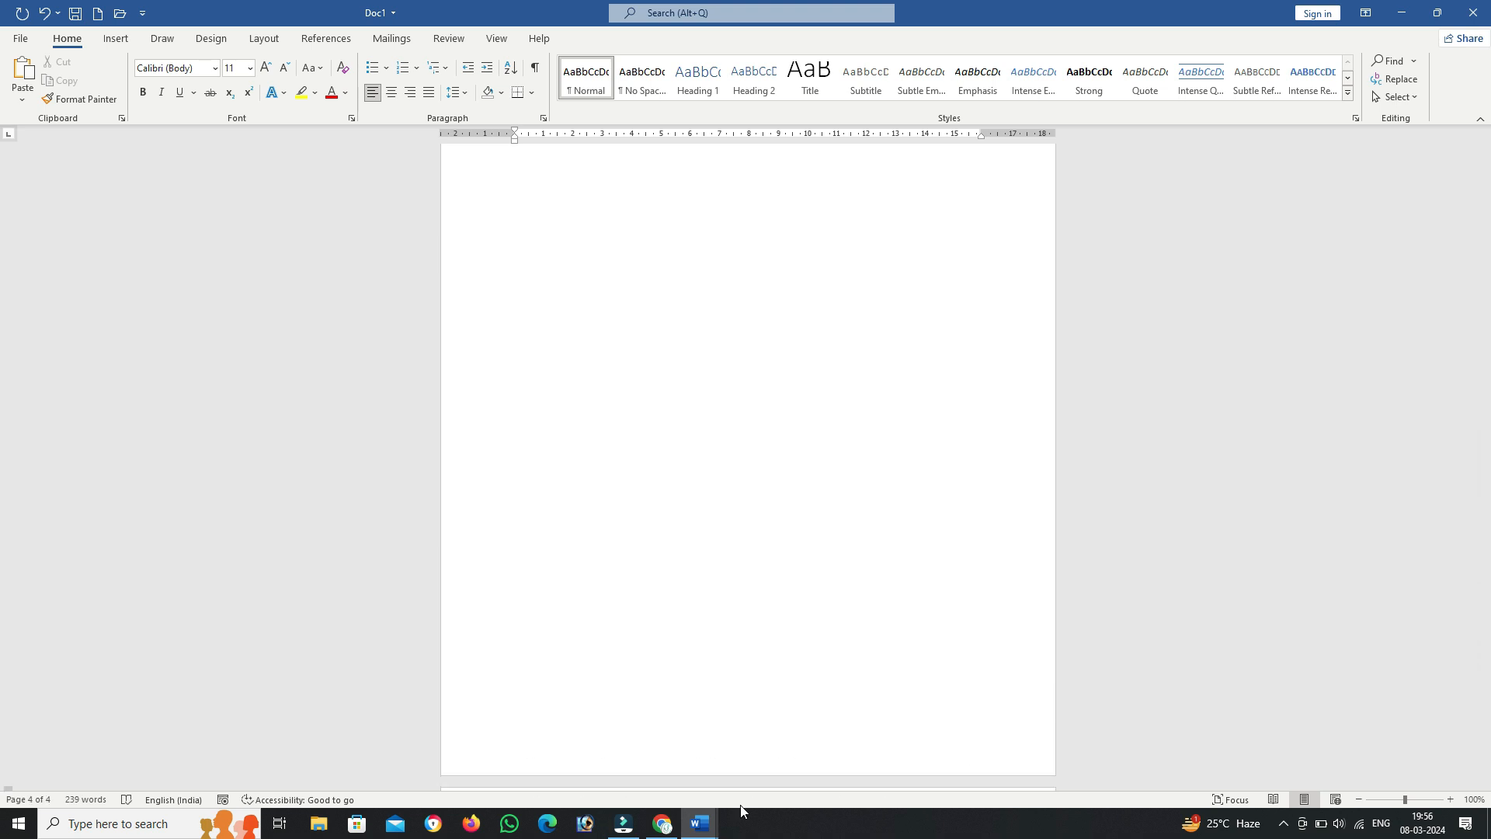
pyautogui.scroll(8, 792, 708)
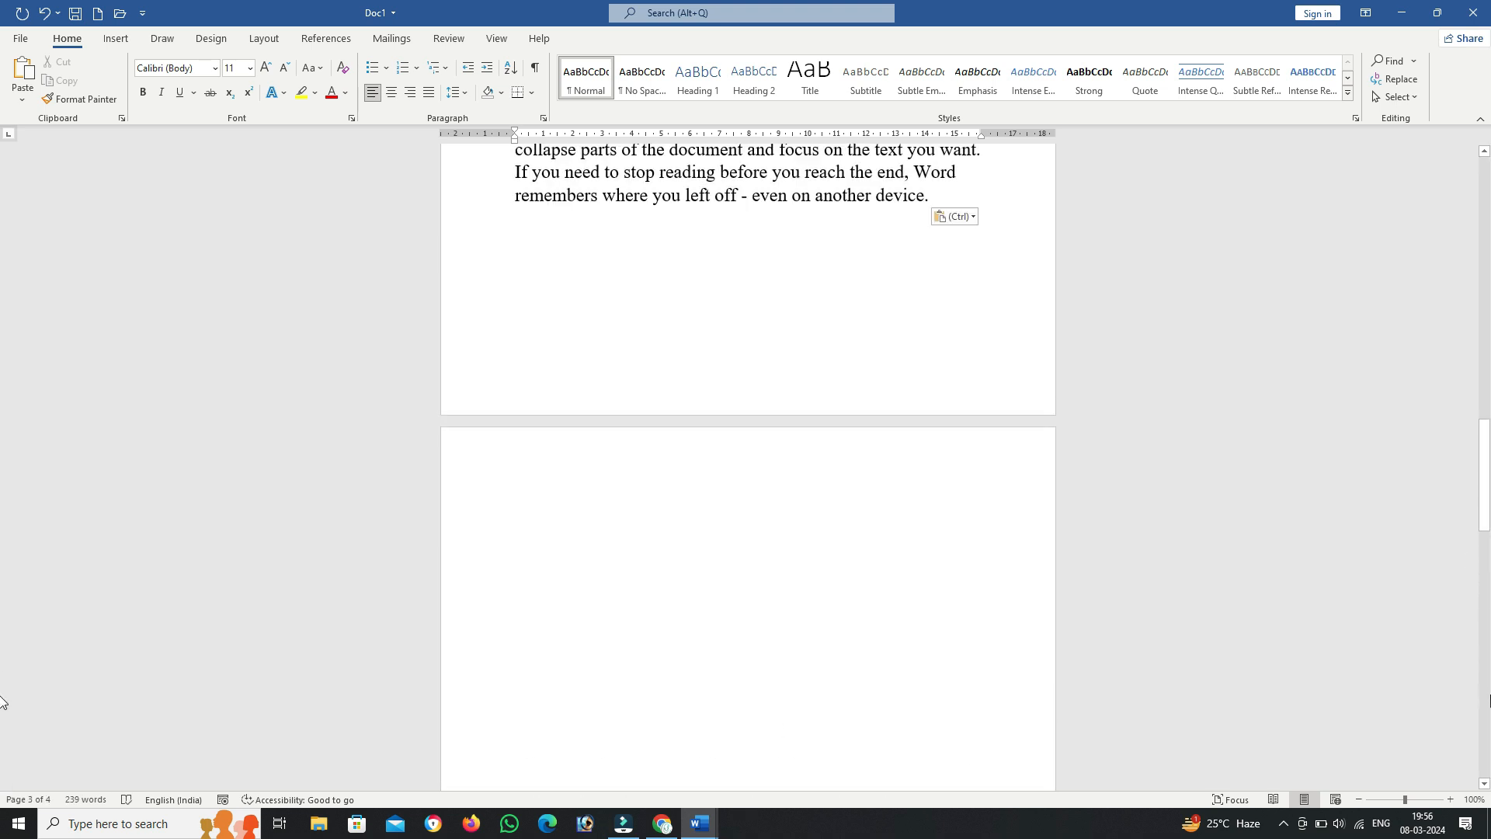
pyautogui.moveTo(1485, 505); pyautogui.dragTo(1490, 380)
pyautogui.scroll(-5, 838, 509)
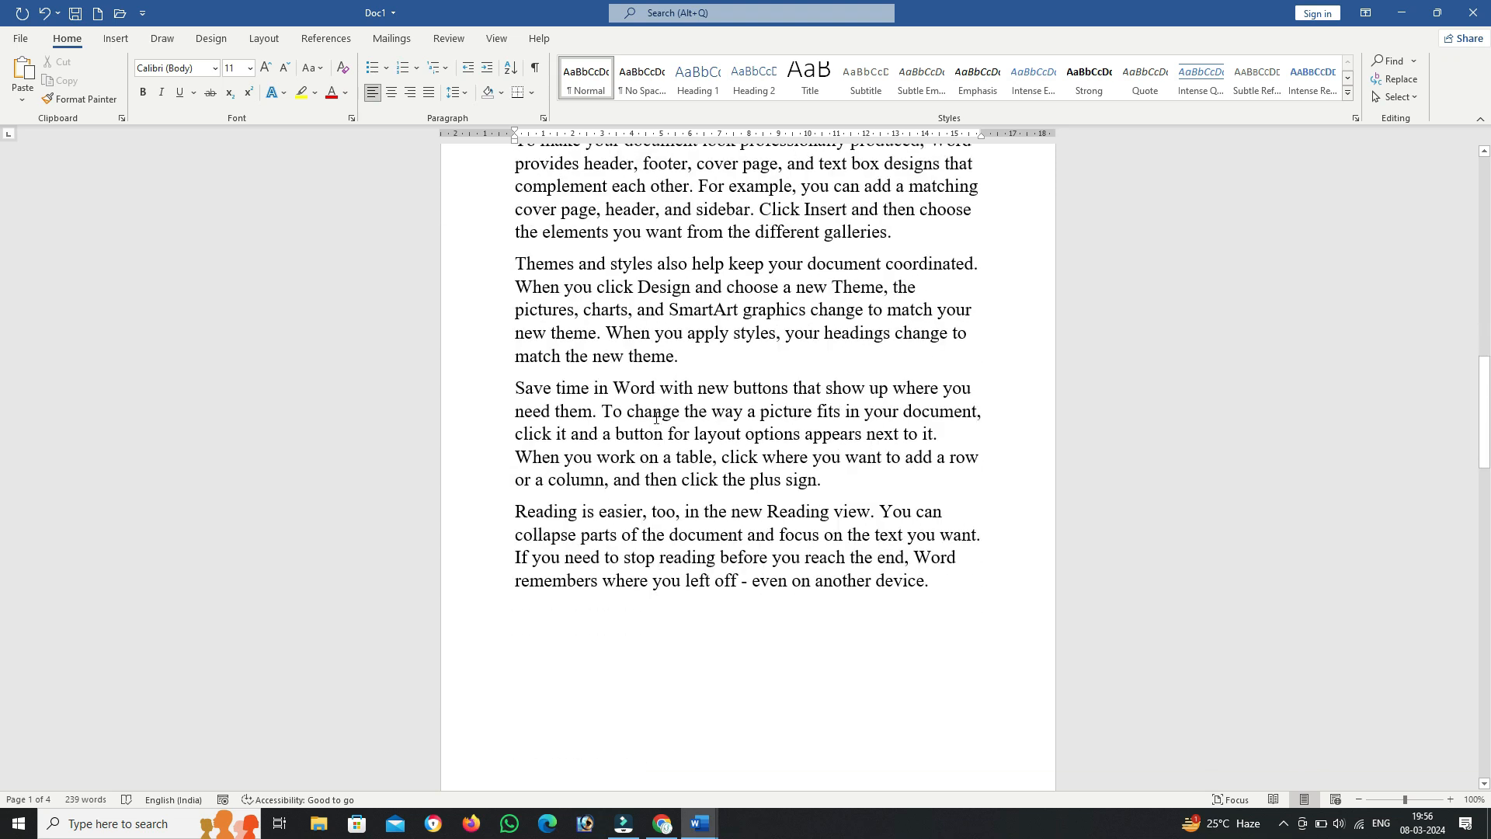
pyautogui.scroll(-4, 838, 509)
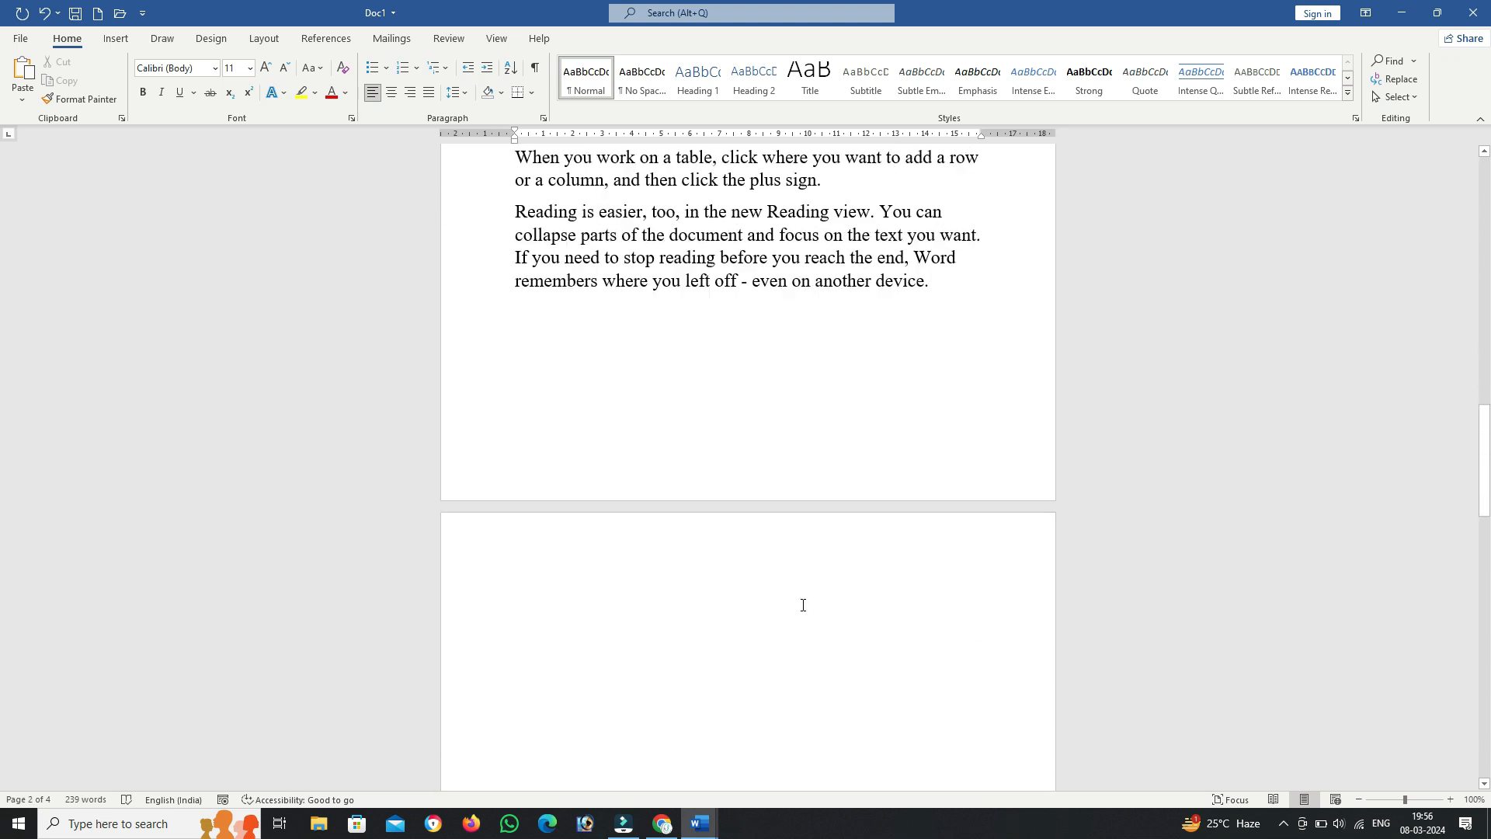
pyautogui.scroll(16, 1386, 573)
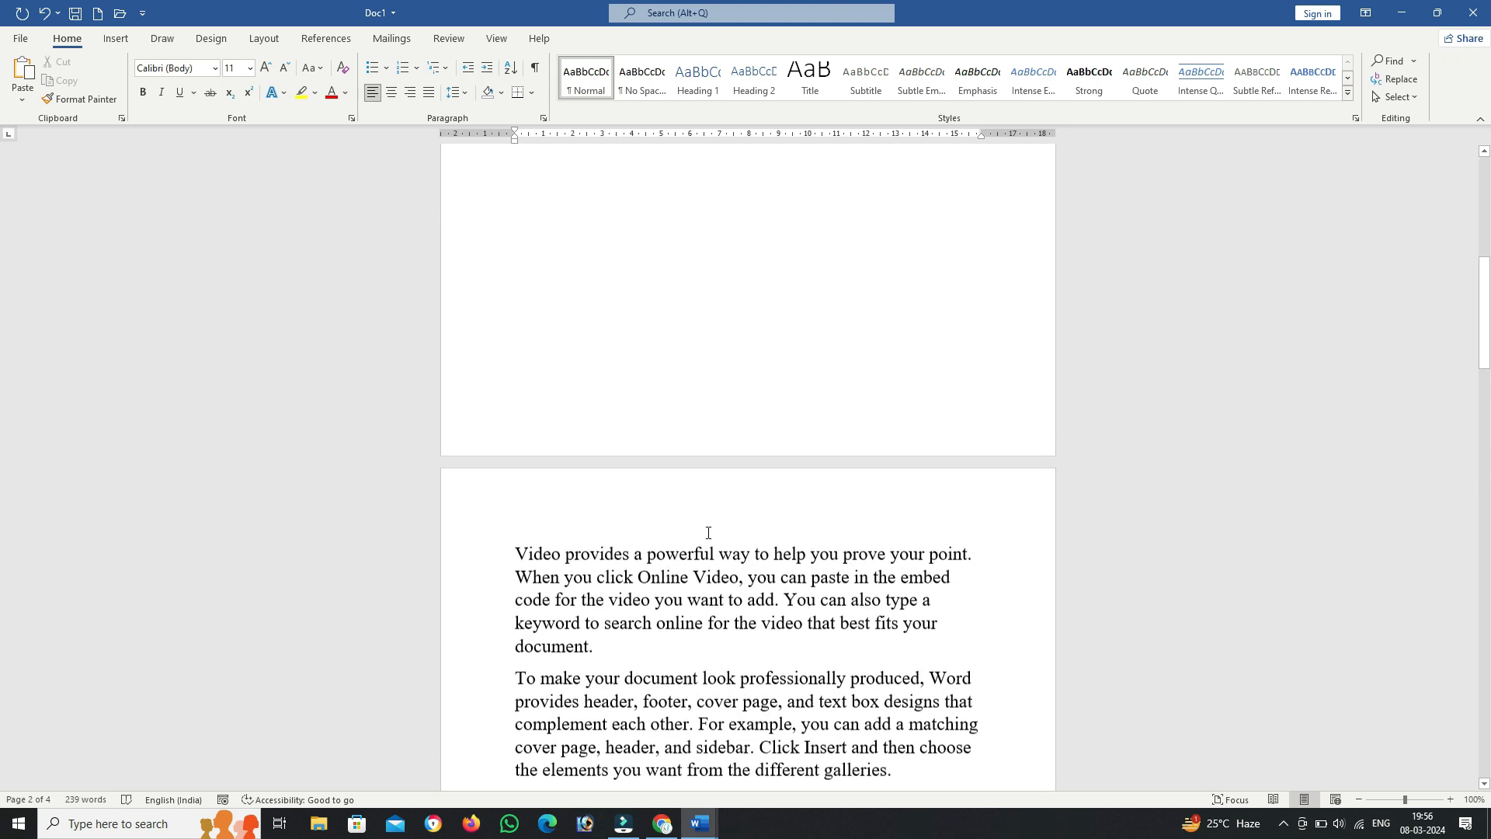
pyautogui.scroll(5, 707, 533)
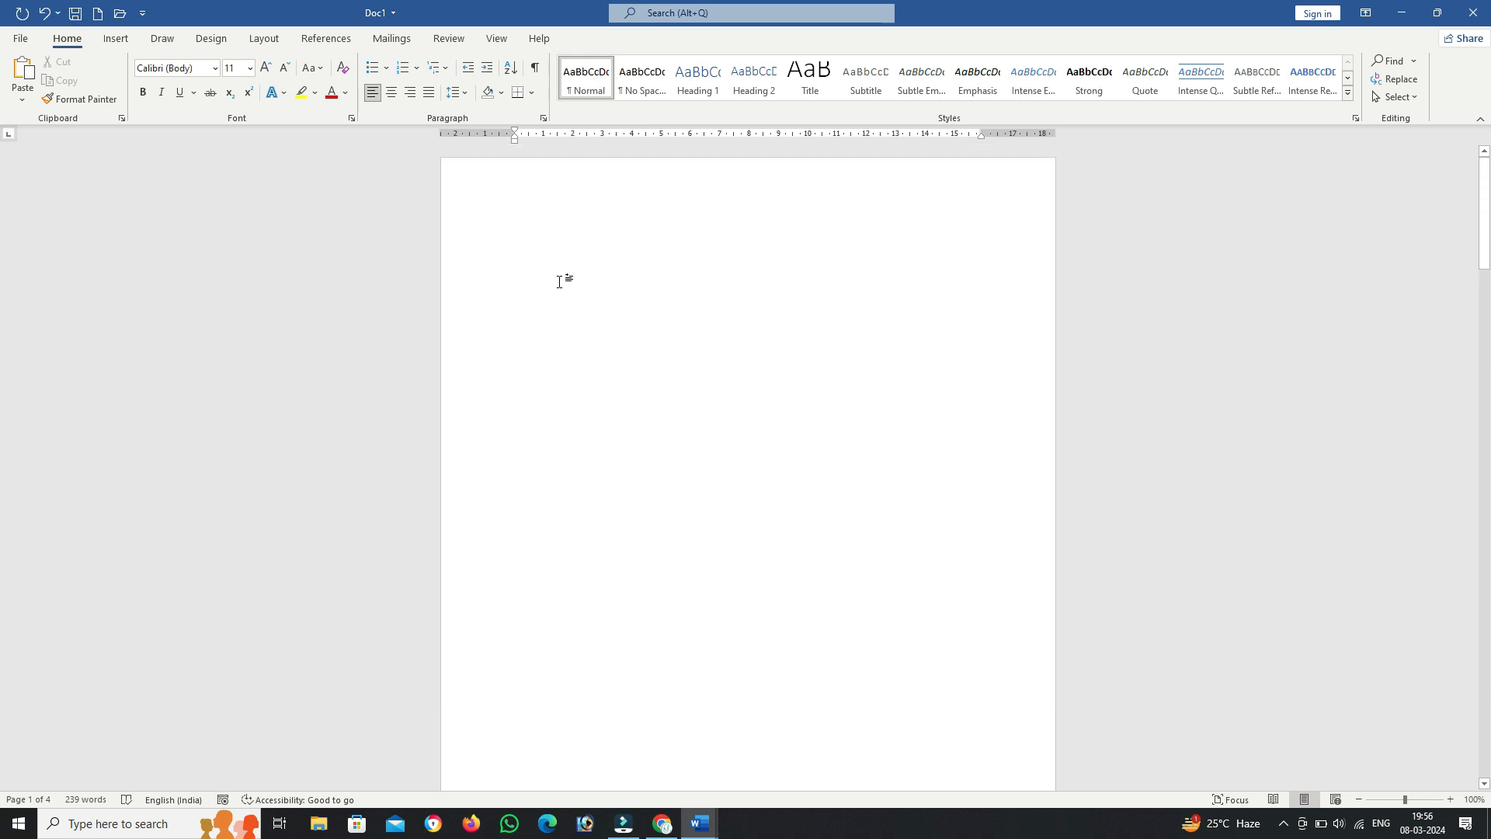
# Step: Delete the page break on the blank first page so the pasted text starts the document
pyautogui.click(519, 222)
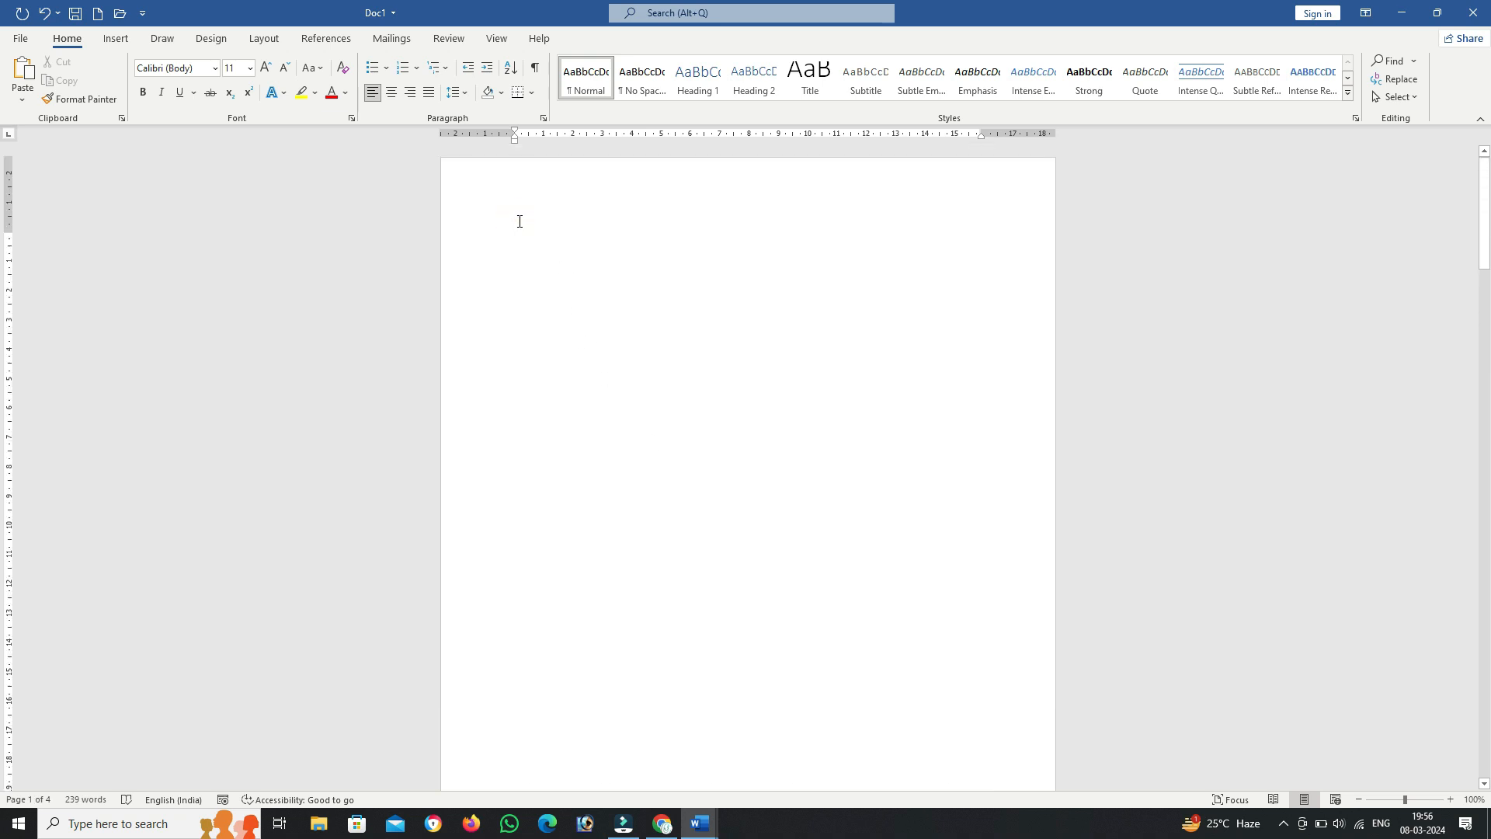
pyautogui.press('Delete')
pyautogui.press('Delete')
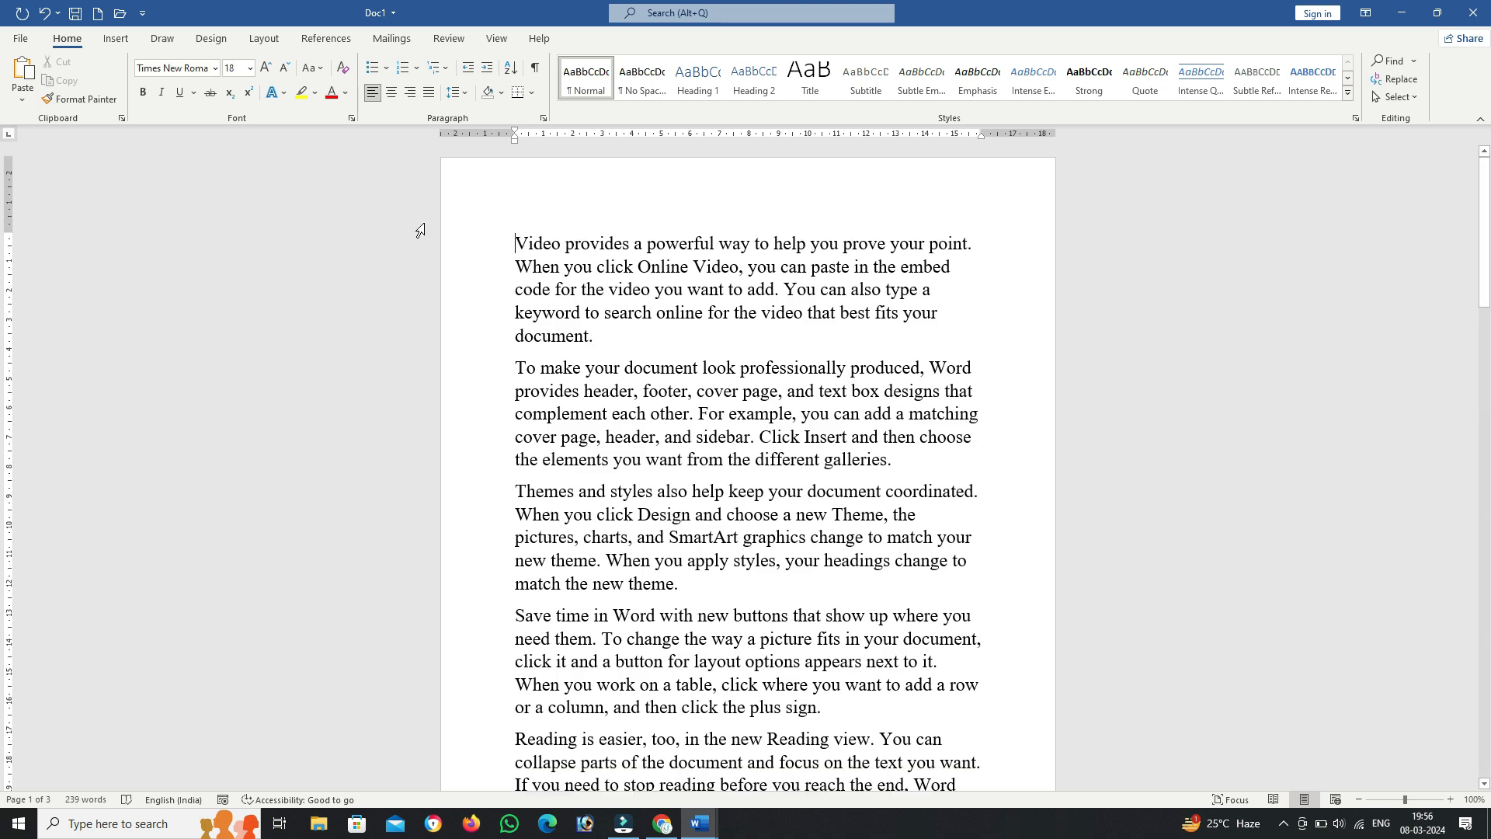
# Step: Examine the blank lines and empty pages that follow the last paragraph
pyautogui.scroll(-7, 790, 417)
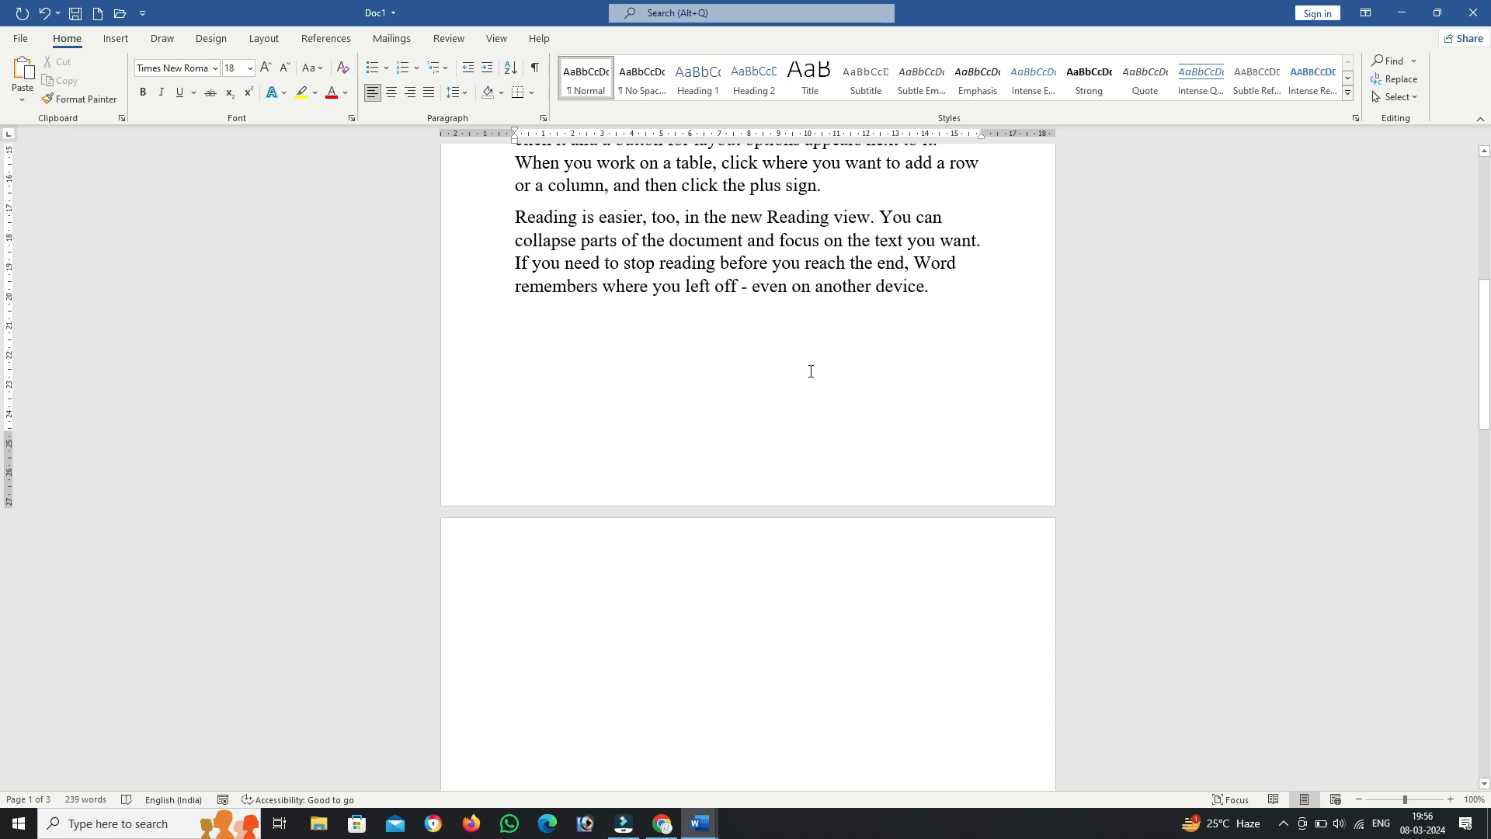
pyautogui.click(945, 288)
pyautogui.click(1179, 468)
pyautogui.scroll(-6, 603, 463)
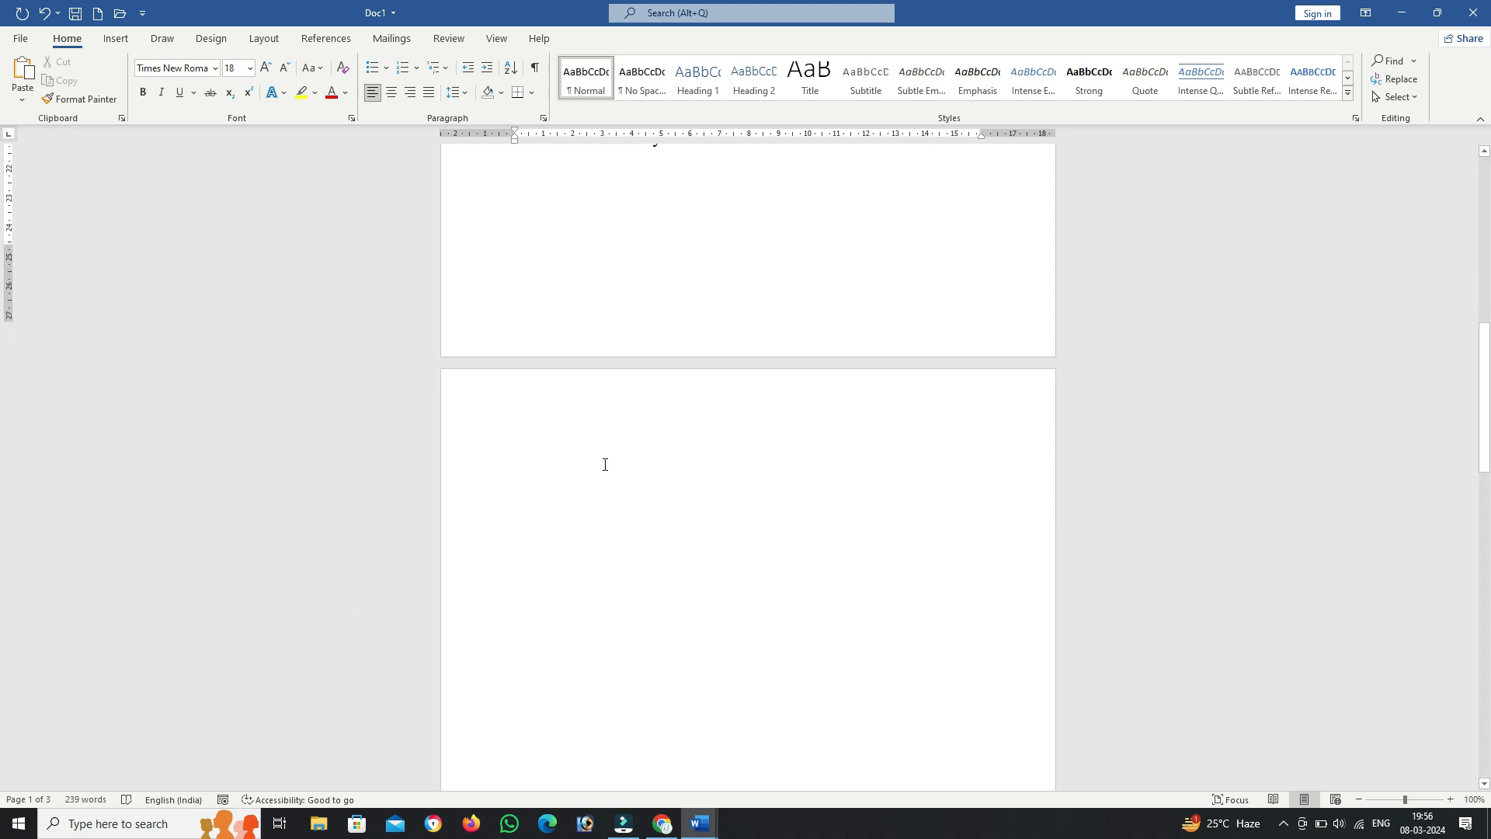
pyautogui.scroll(-4, 621, 487)
pyautogui.scroll(-1, 509, 773)
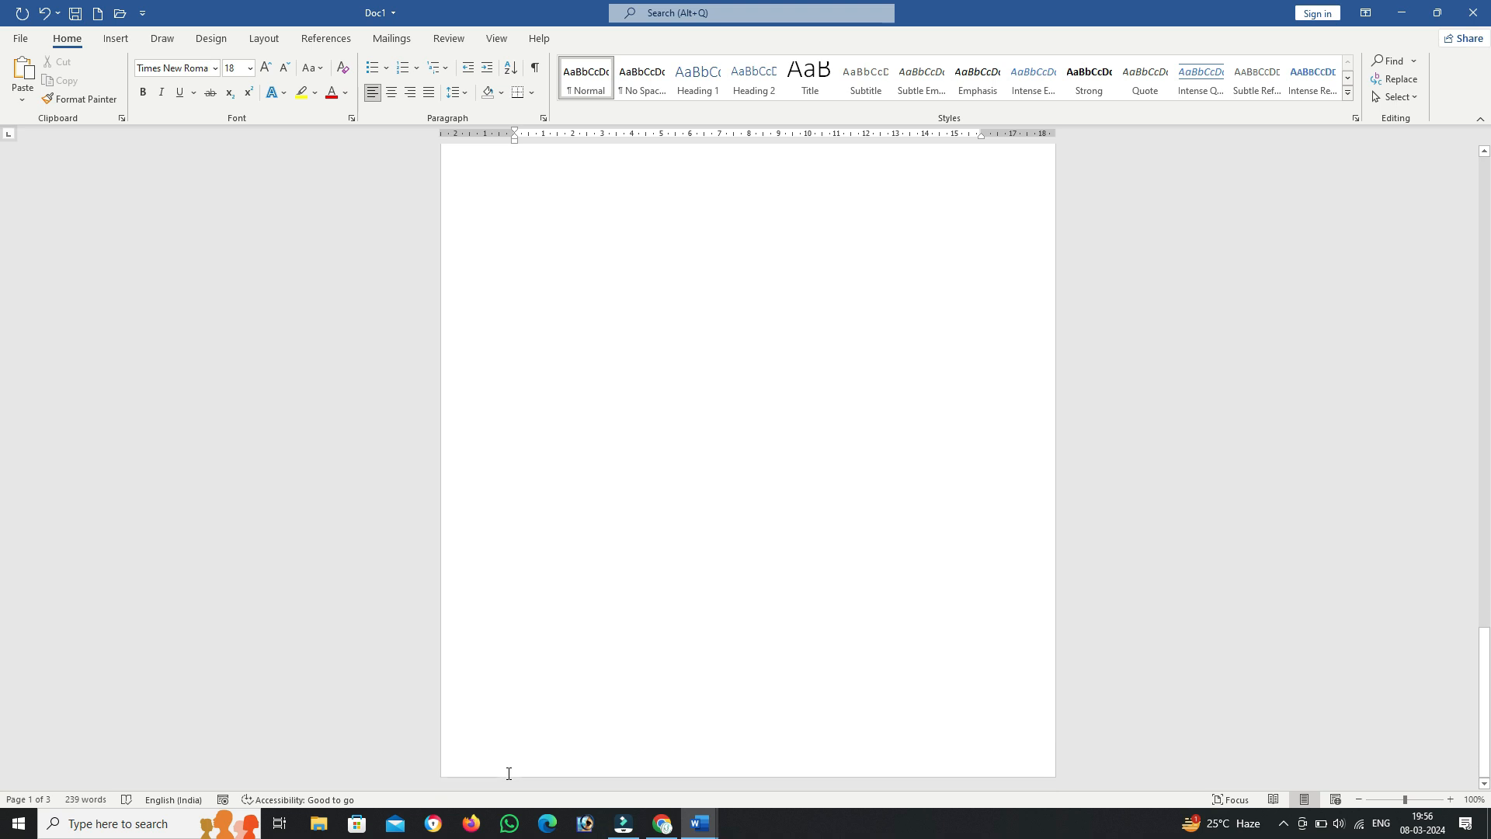
pyautogui.scroll(15, 509, 774)
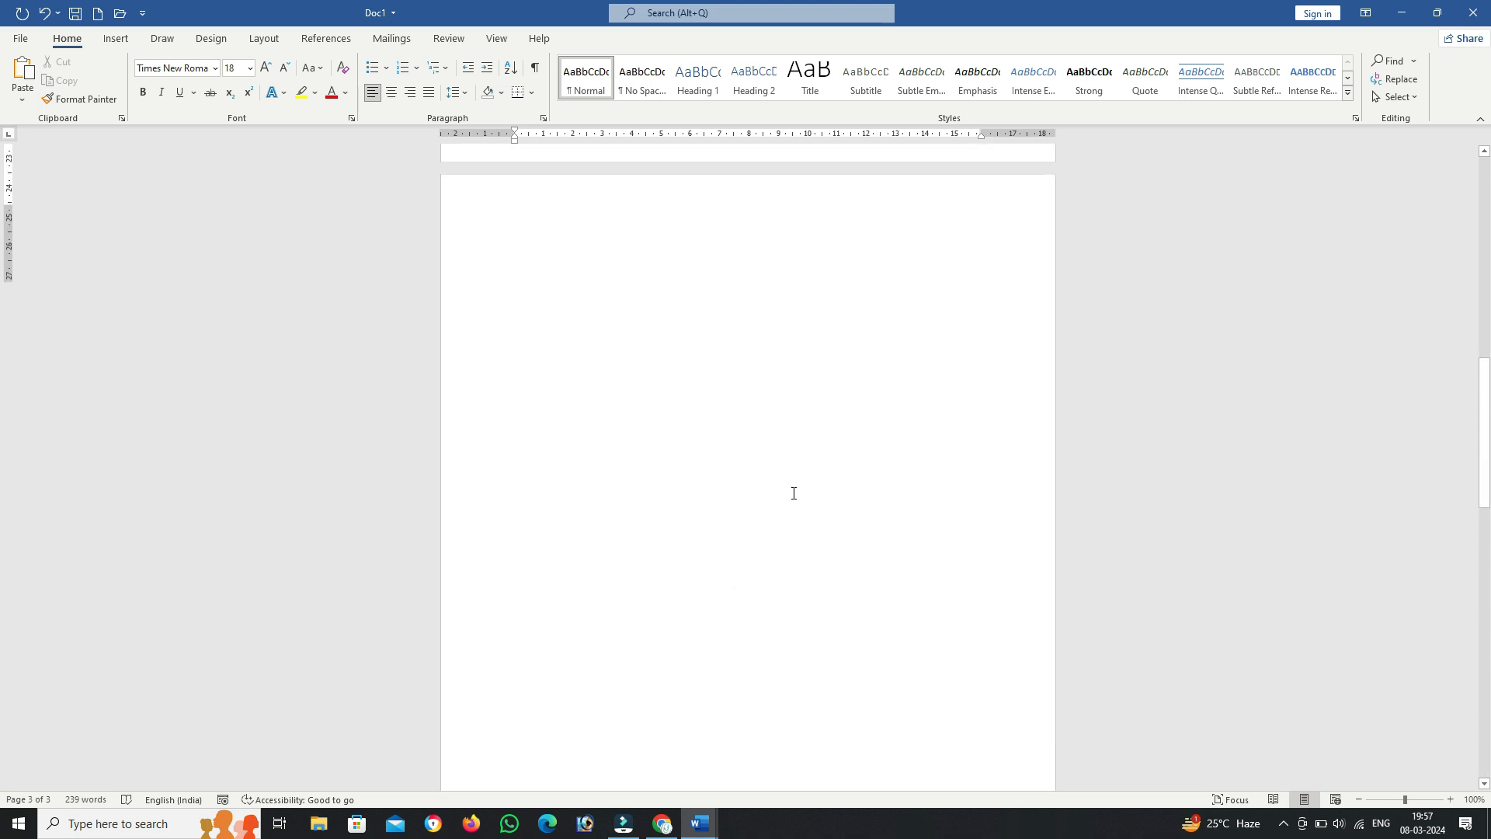
pyautogui.scroll(1, 860, 409)
# Step: Delete all blank lines after the last paragraph to remove the empty second and third pages
pyautogui.click(955, 257)
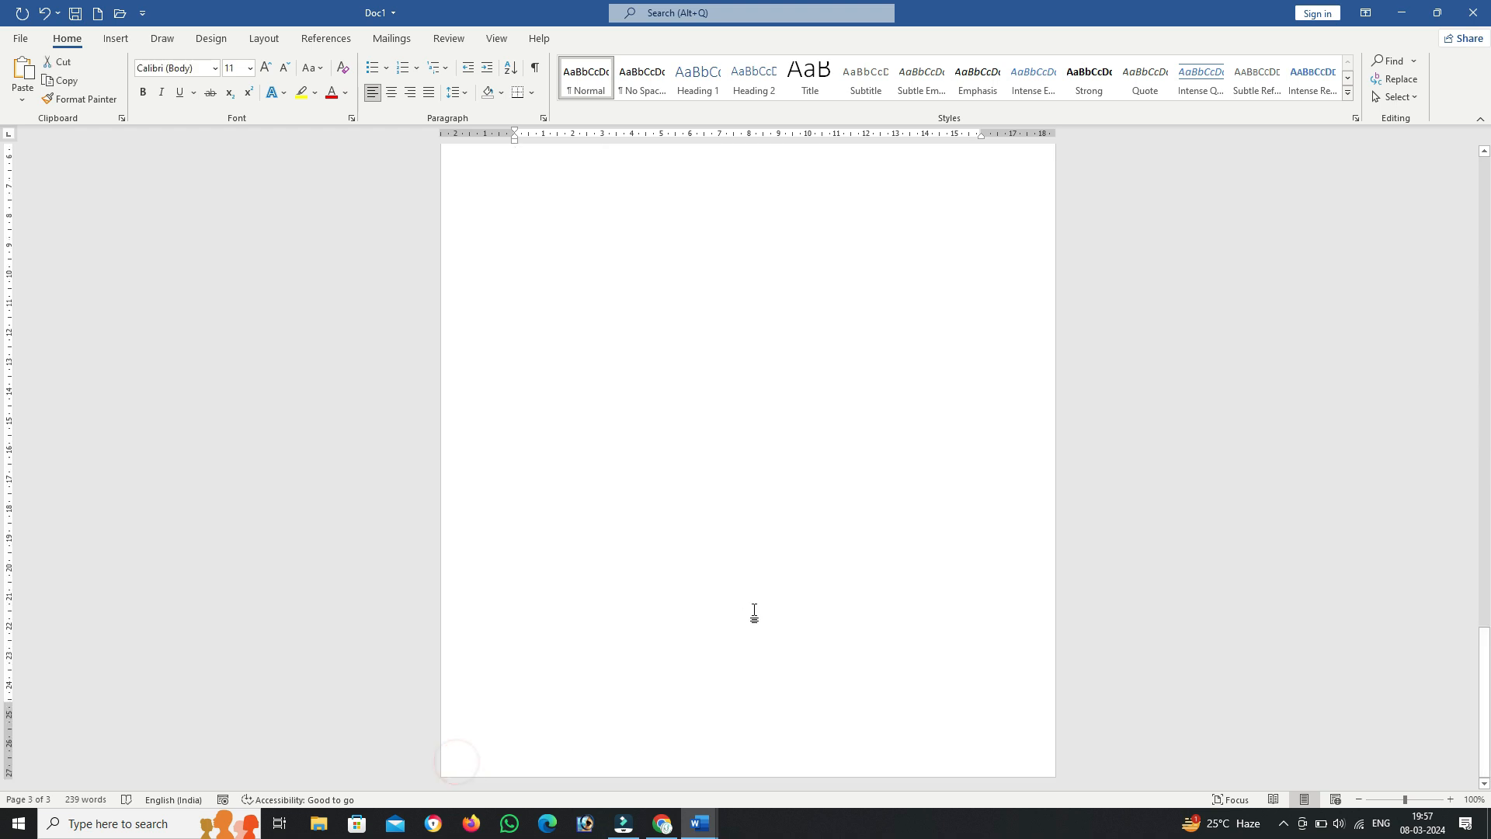
pyautogui.scroll(12, 759, 604)
pyautogui.scroll(-5, 529, 641)
pyautogui.scroll(-1, 491, 649)
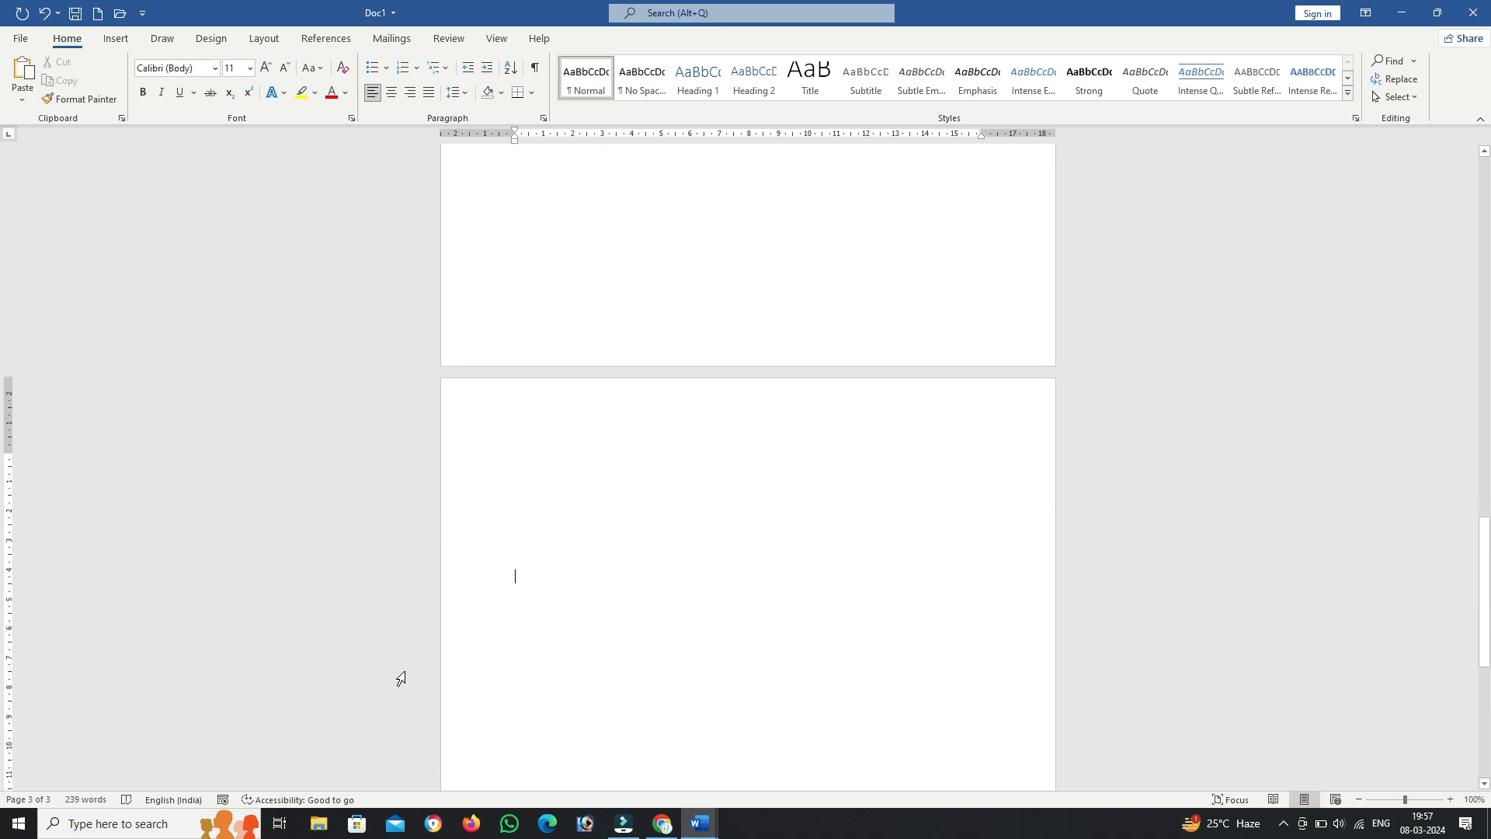
pyautogui.scroll(10, 867, 513)
pyautogui.click(665, 360)
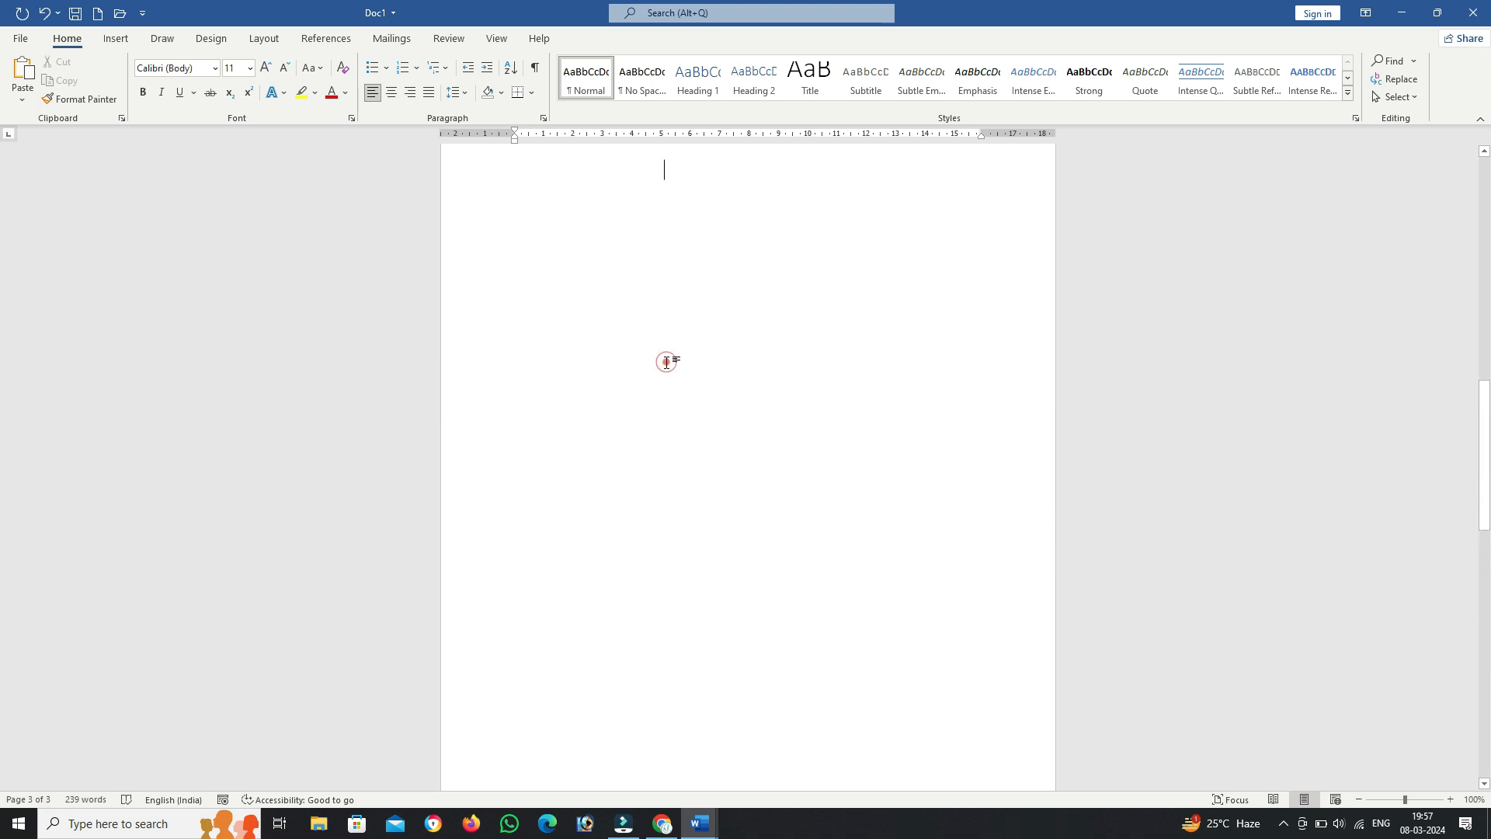
pyautogui.scroll(4, 666, 360)
pyautogui.press('super')
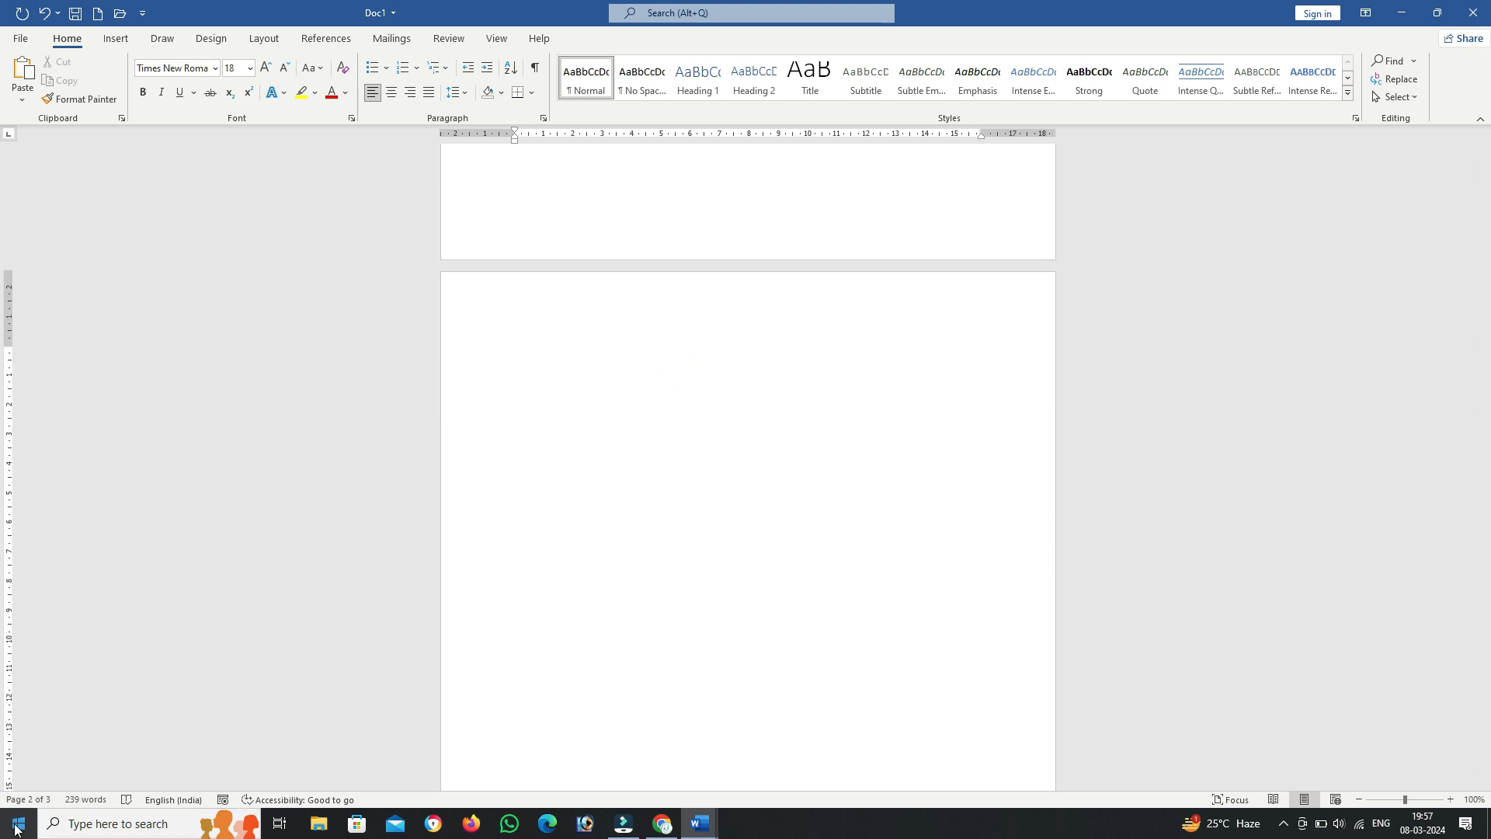
pyautogui.scroll(4, 947, 631)
pyautogui.click(979, 269)
pyautogui.press('Delete')
pyautogui.press('Delete')
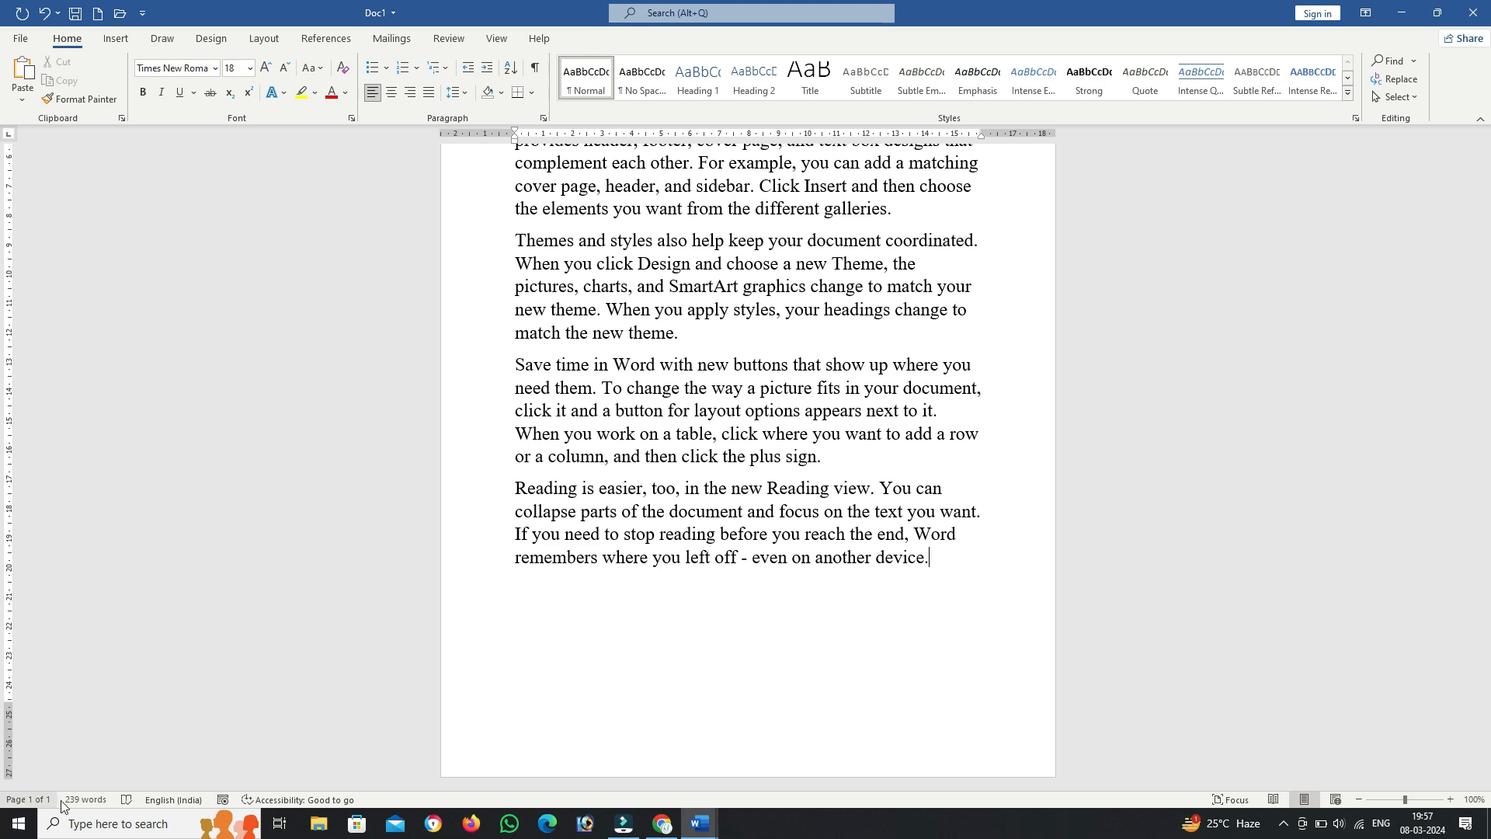
# Step: Insert a page break after the last paragraph and paste a copy of that paragraph on the second page
pyautogui.click(979, 563)
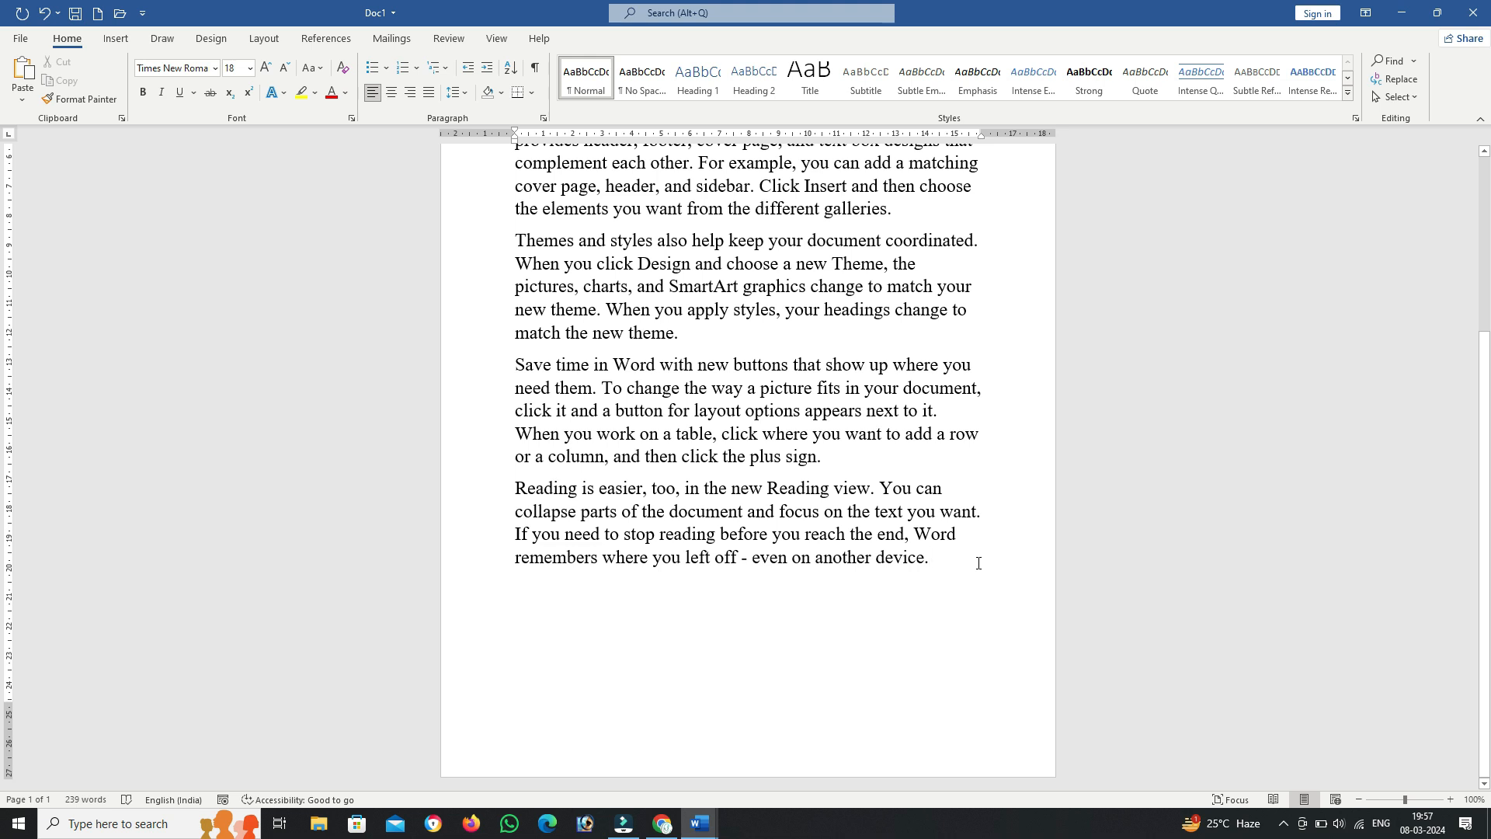
pyautogui.hotkey('ctrl', 'Return')
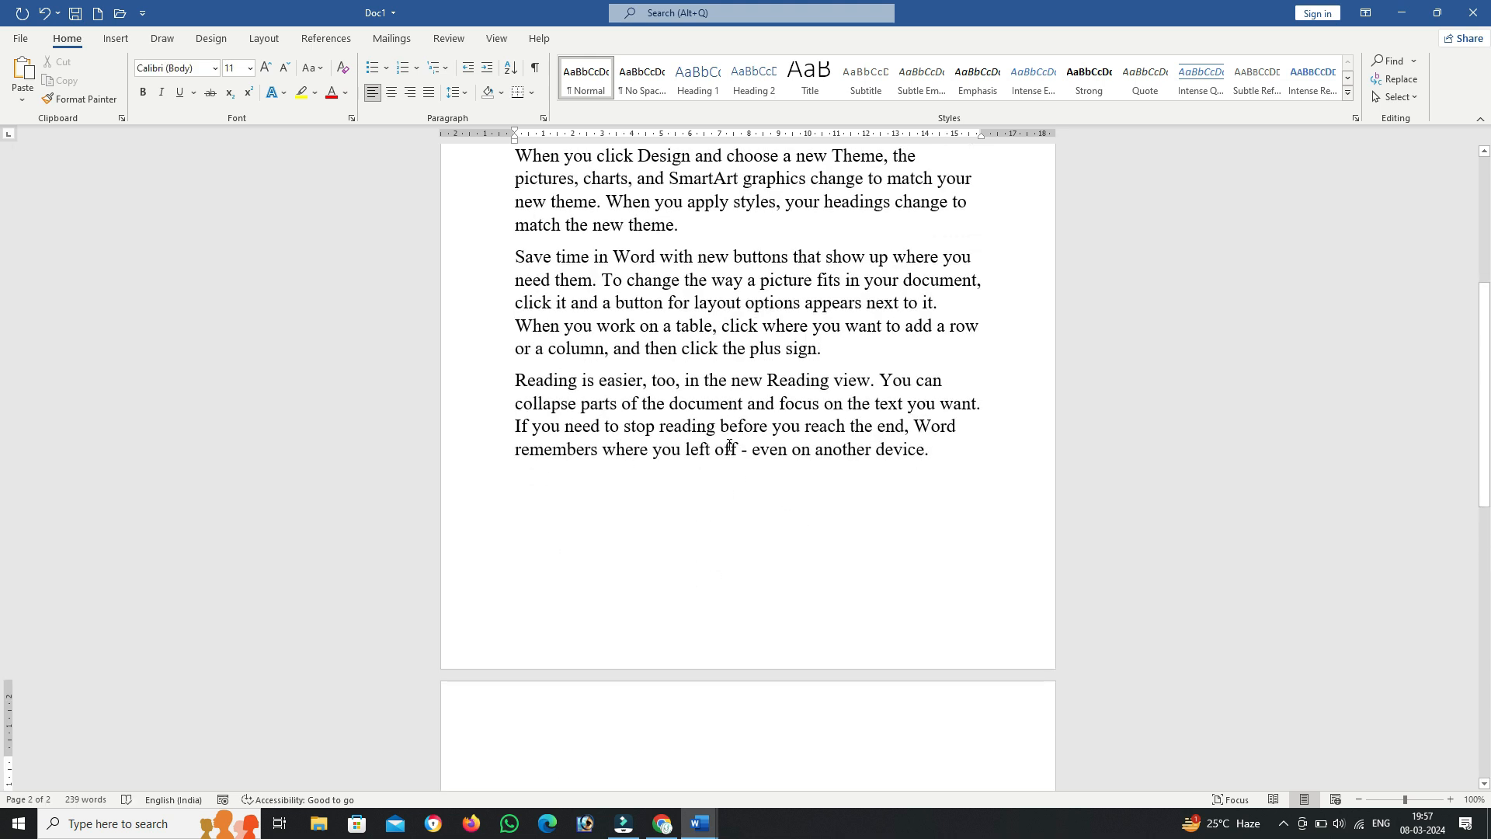
pyautogui.moveTo(916, 449); pyautogui.dragTo(482, 389)
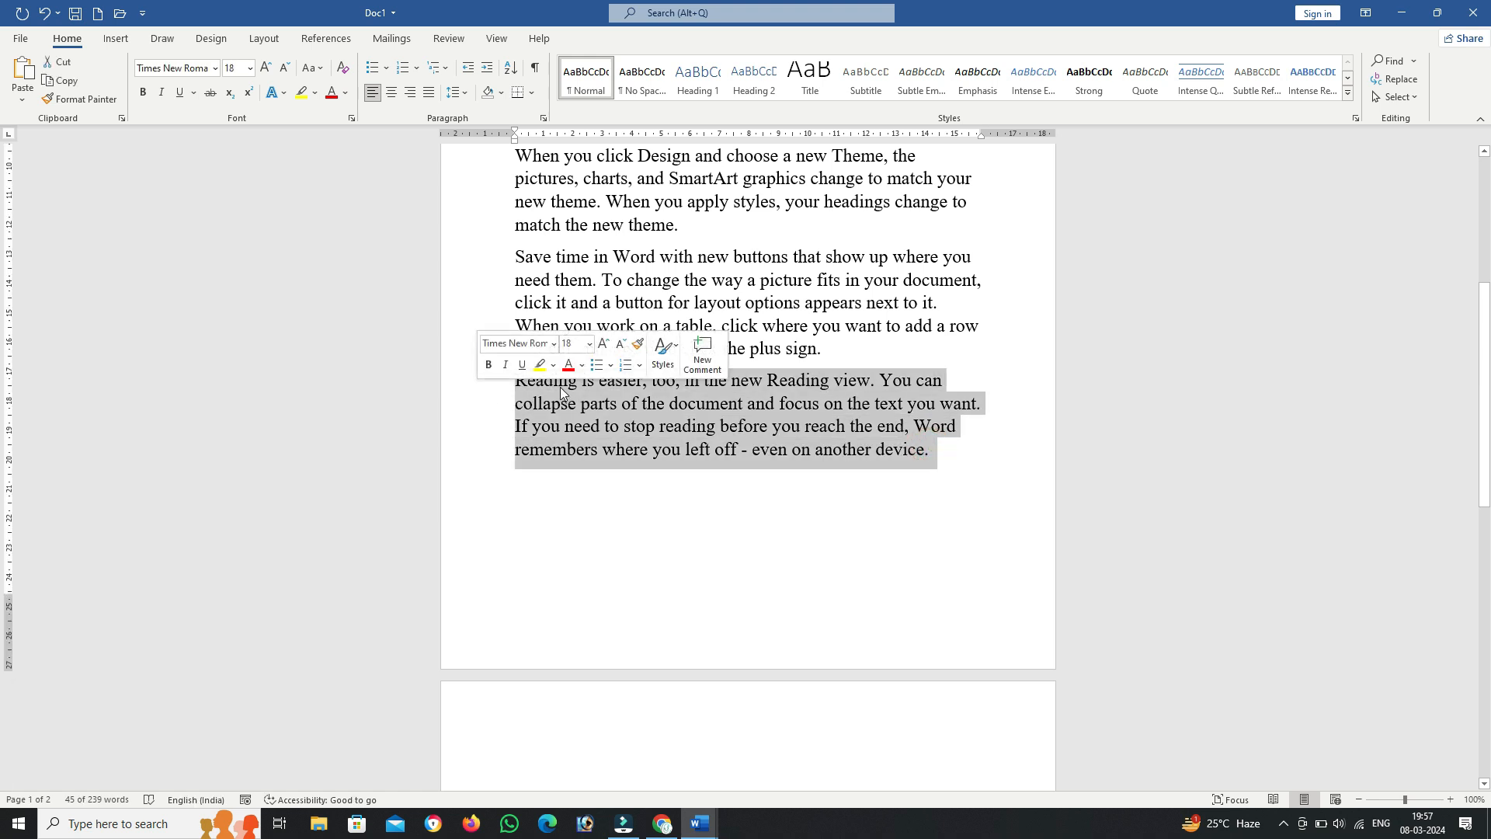
pyautogui.click(68, 81)
pyautogui.scroll(-4, 554, 407)
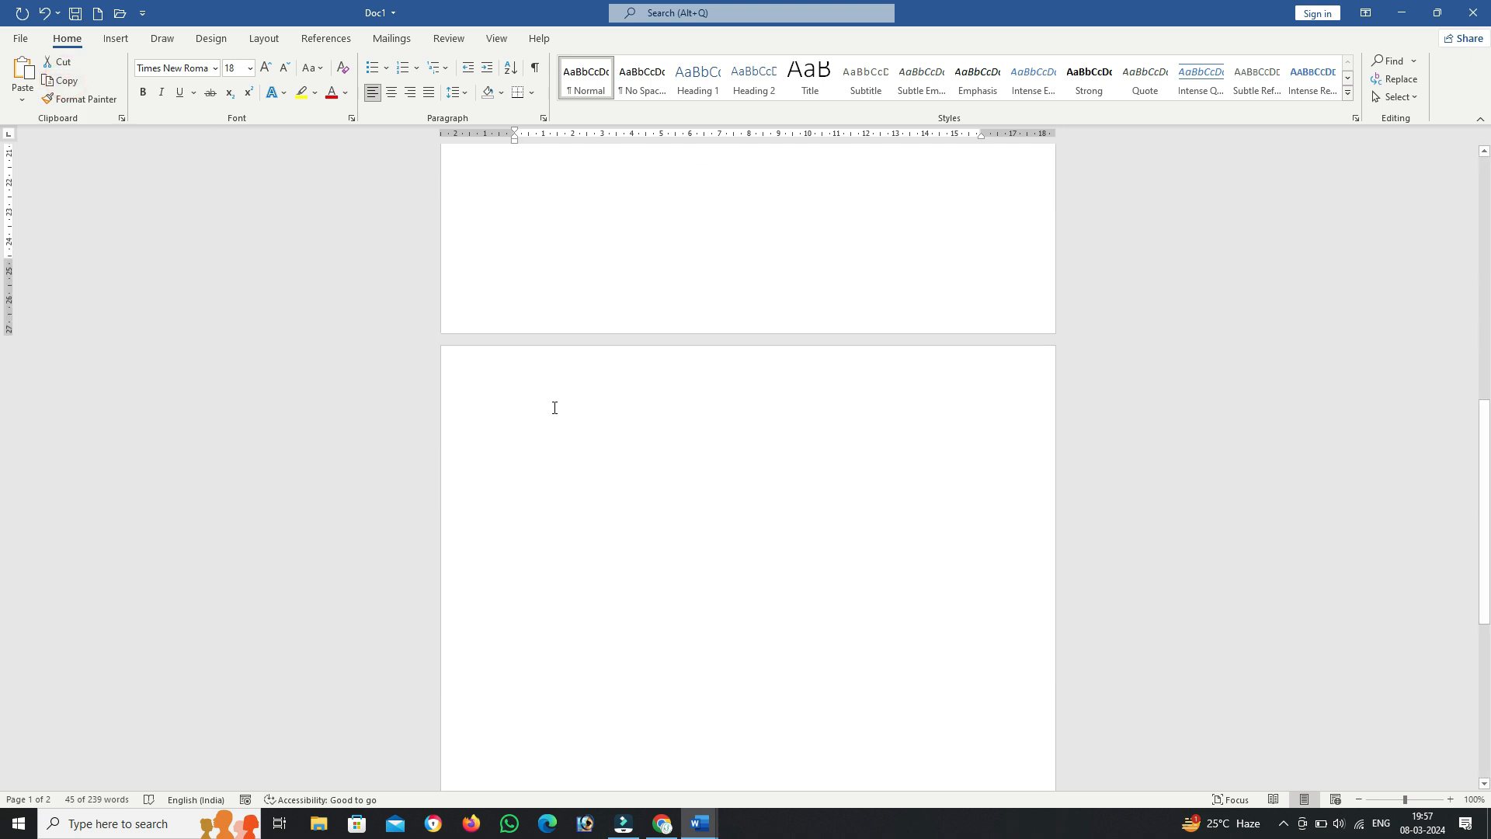
pyautogui.click(526, 421)
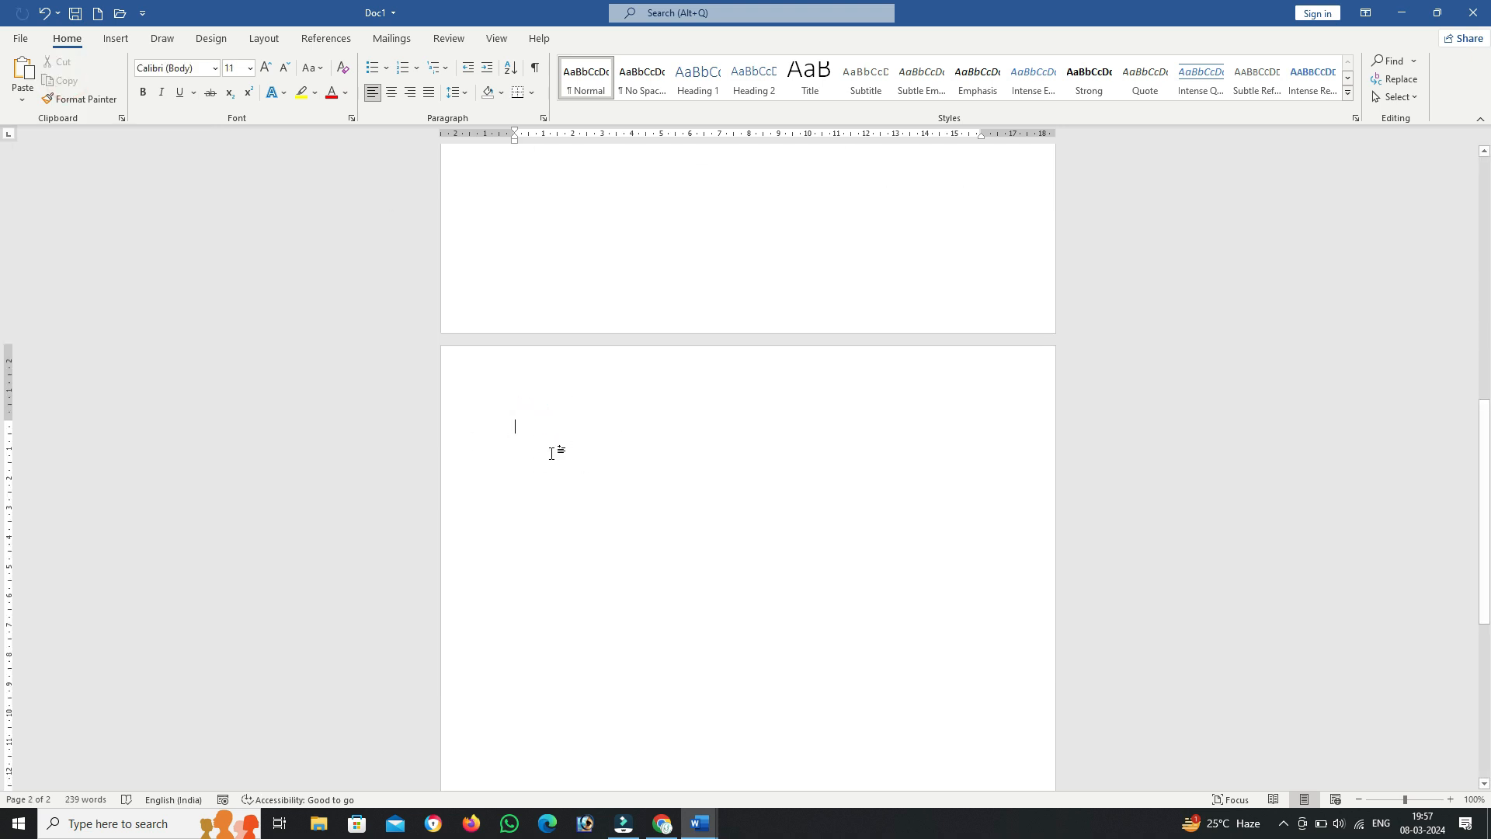
pyautogui.click(23, 70)
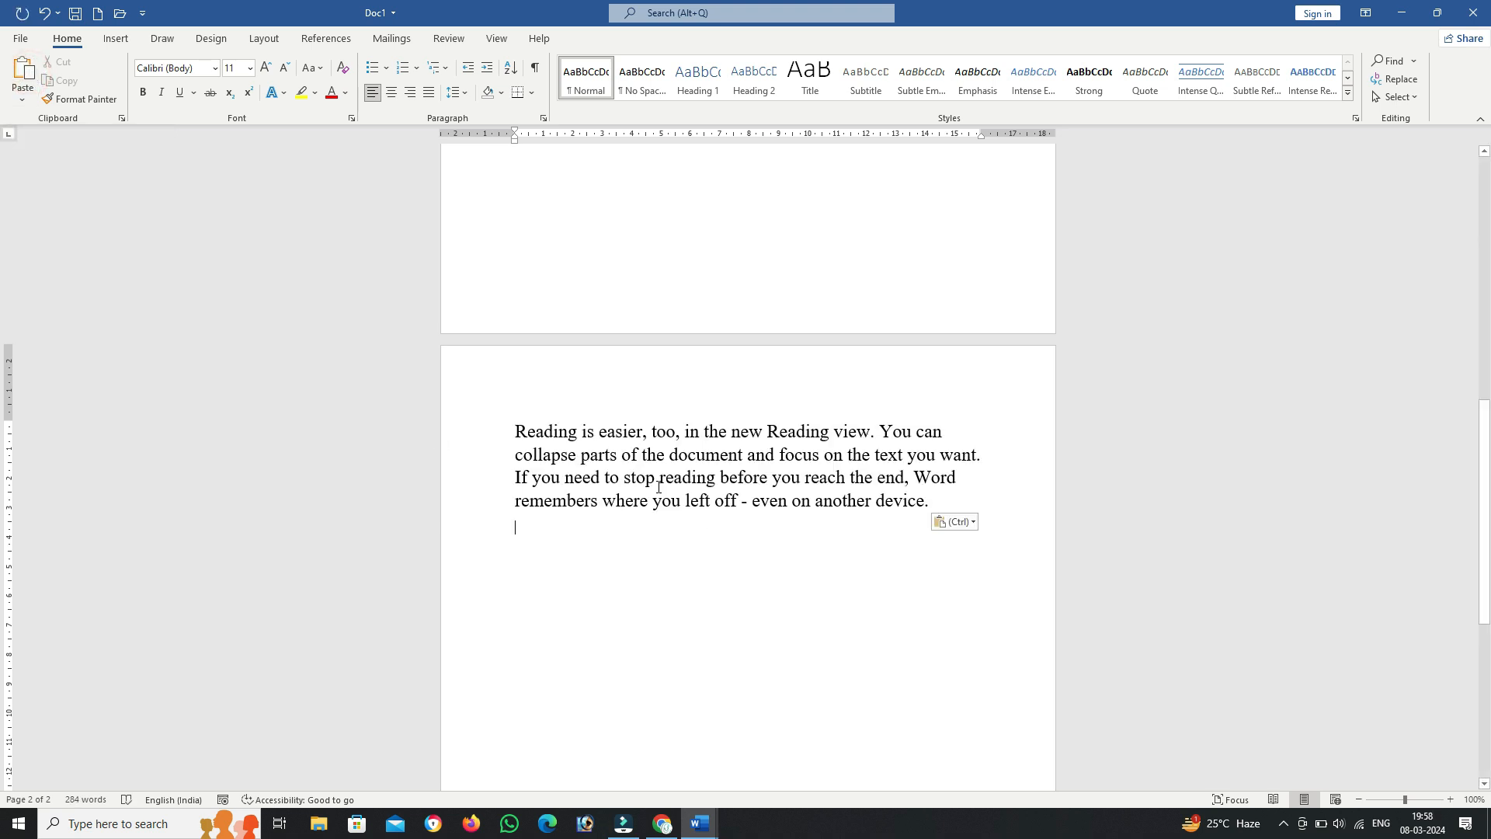
# Step: Preview the Keep Text Only paste option below the pasted paragraph on the second page without applying it
pyautogui.click(22, 104)
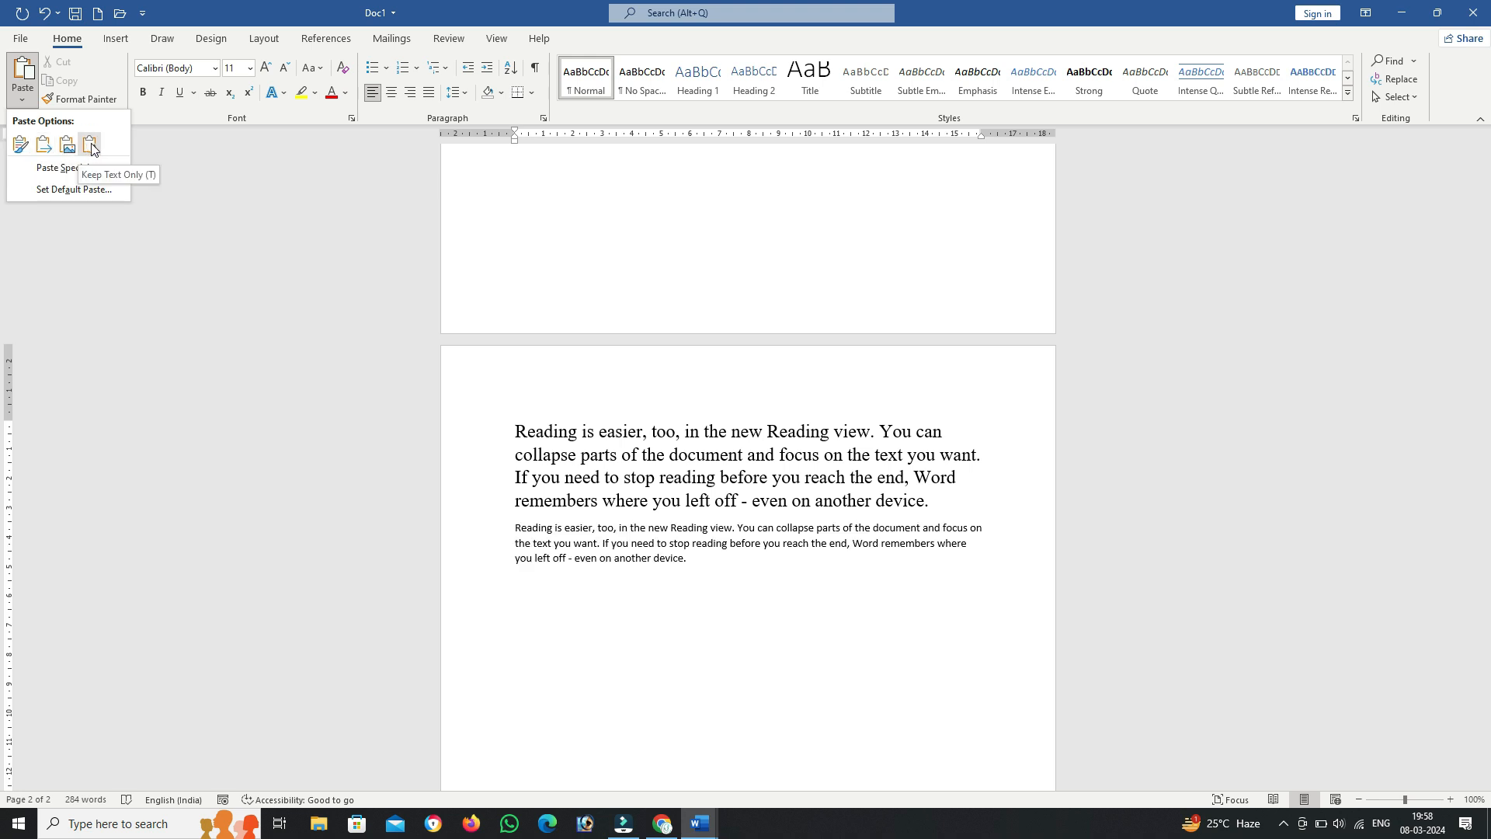
pyautogui.click(765, 571)
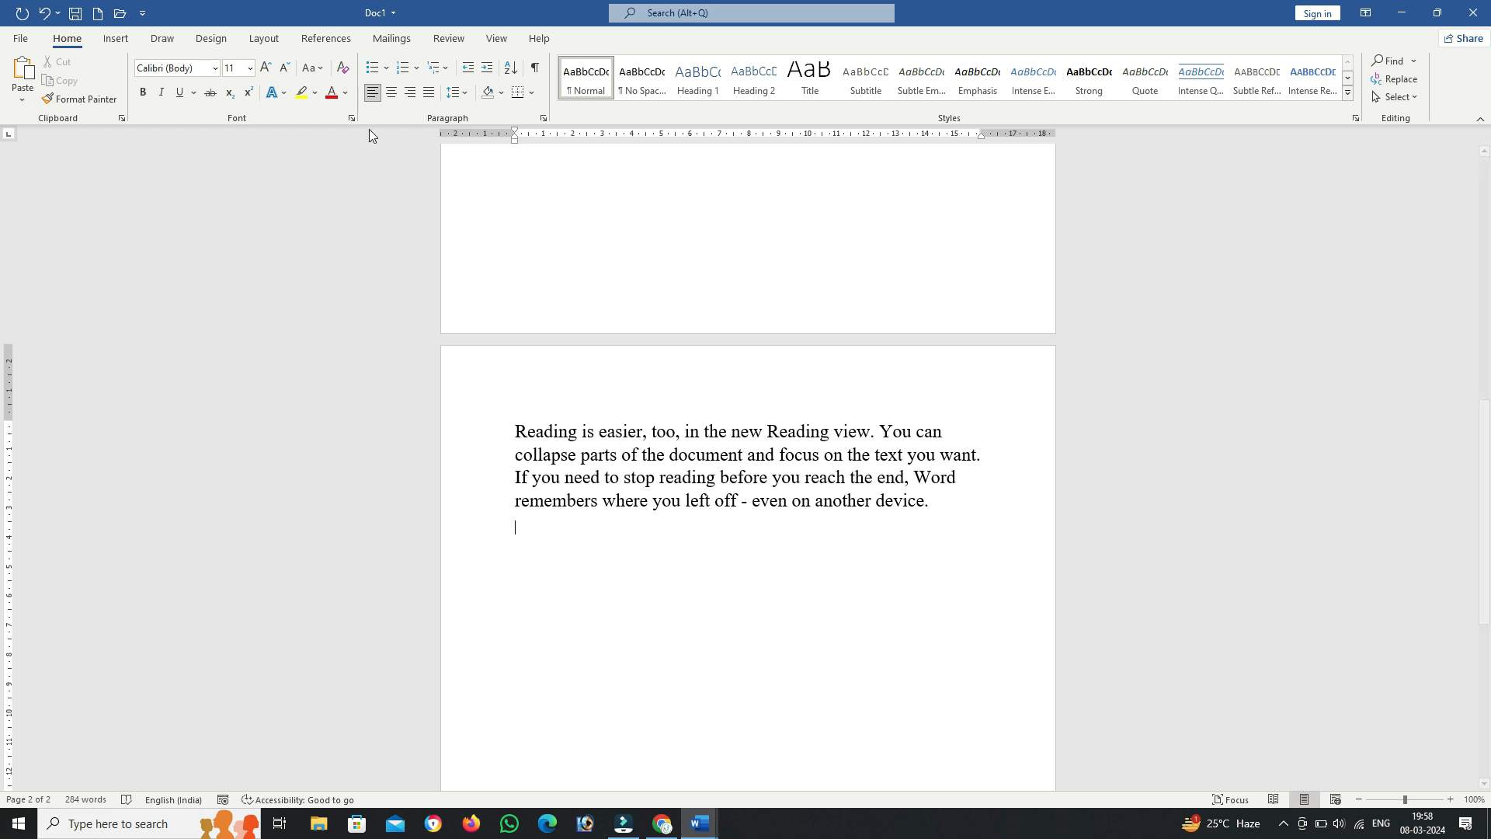
# Step: Increase the font size of the word "Video" at the start of the first paragraph to 26
pyautogui.scroll(5, 187, 180)
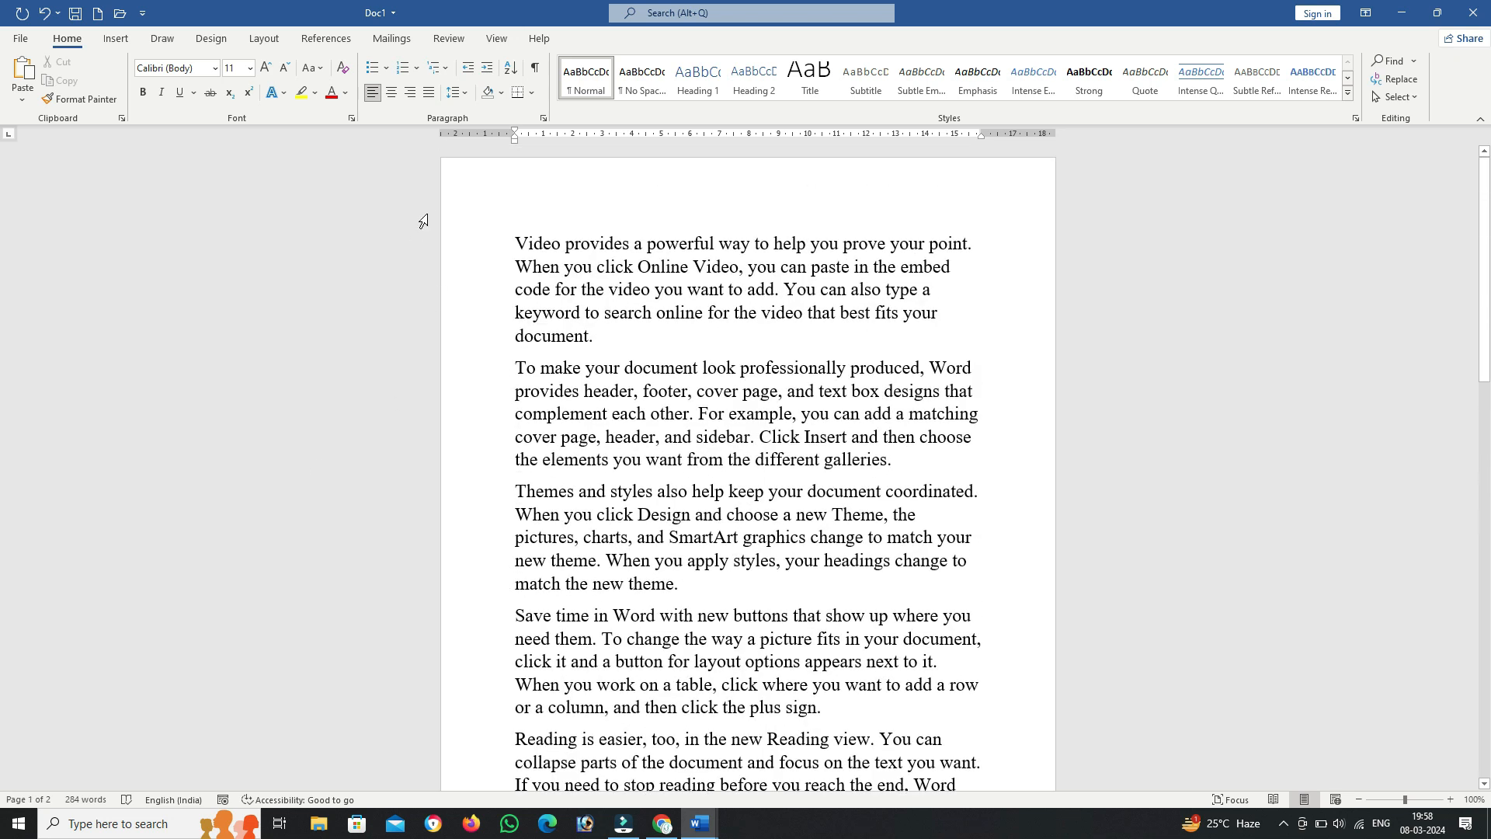
pyautogui.doubleClick(562, 244)
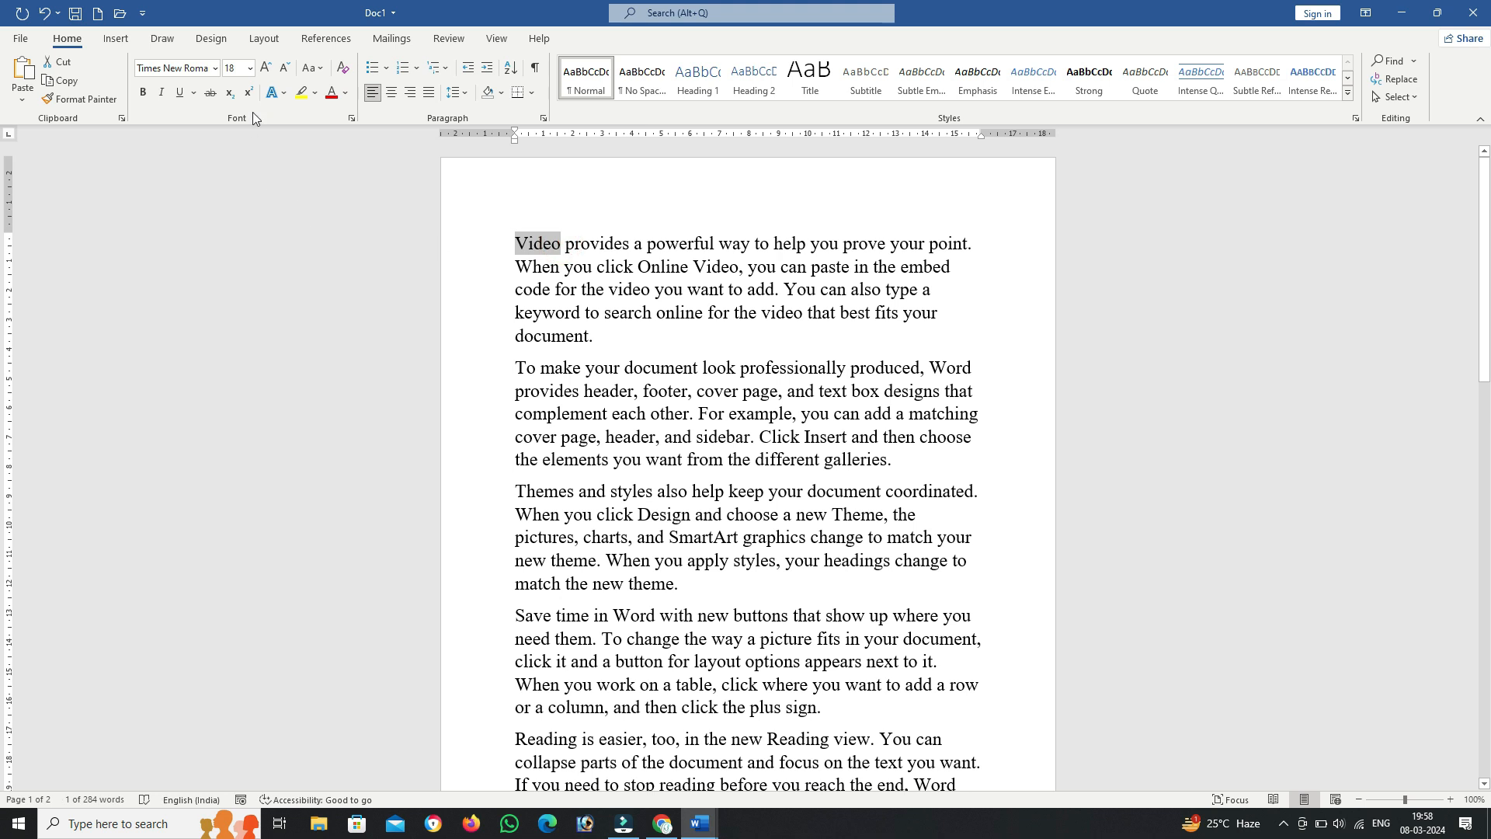
pyautogui.click(266, 69)
pyautogui.click(267, 69)
pyautogui.click(266, 69)
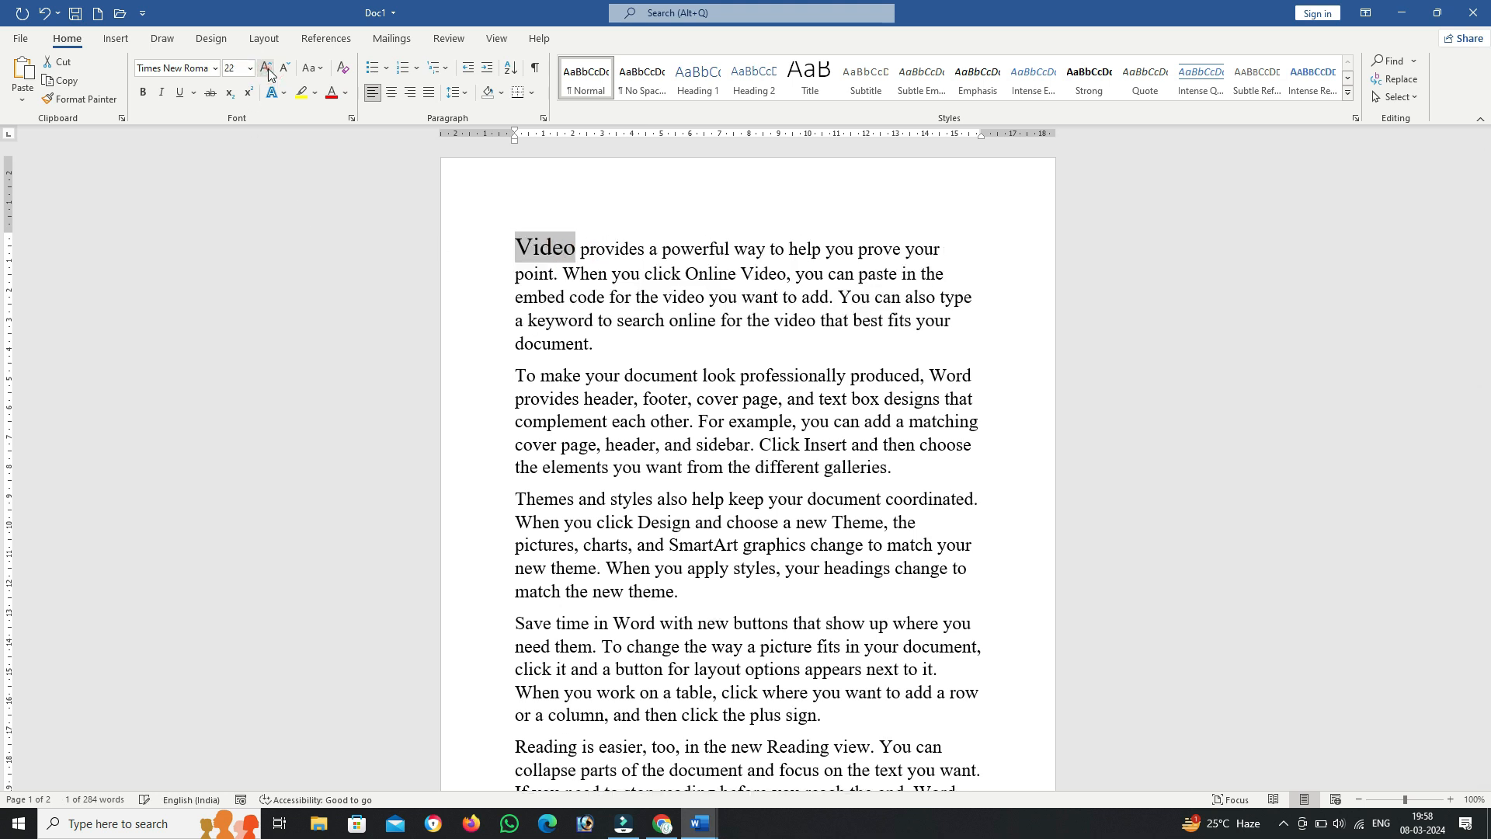
pyautogui.click(267, 69)
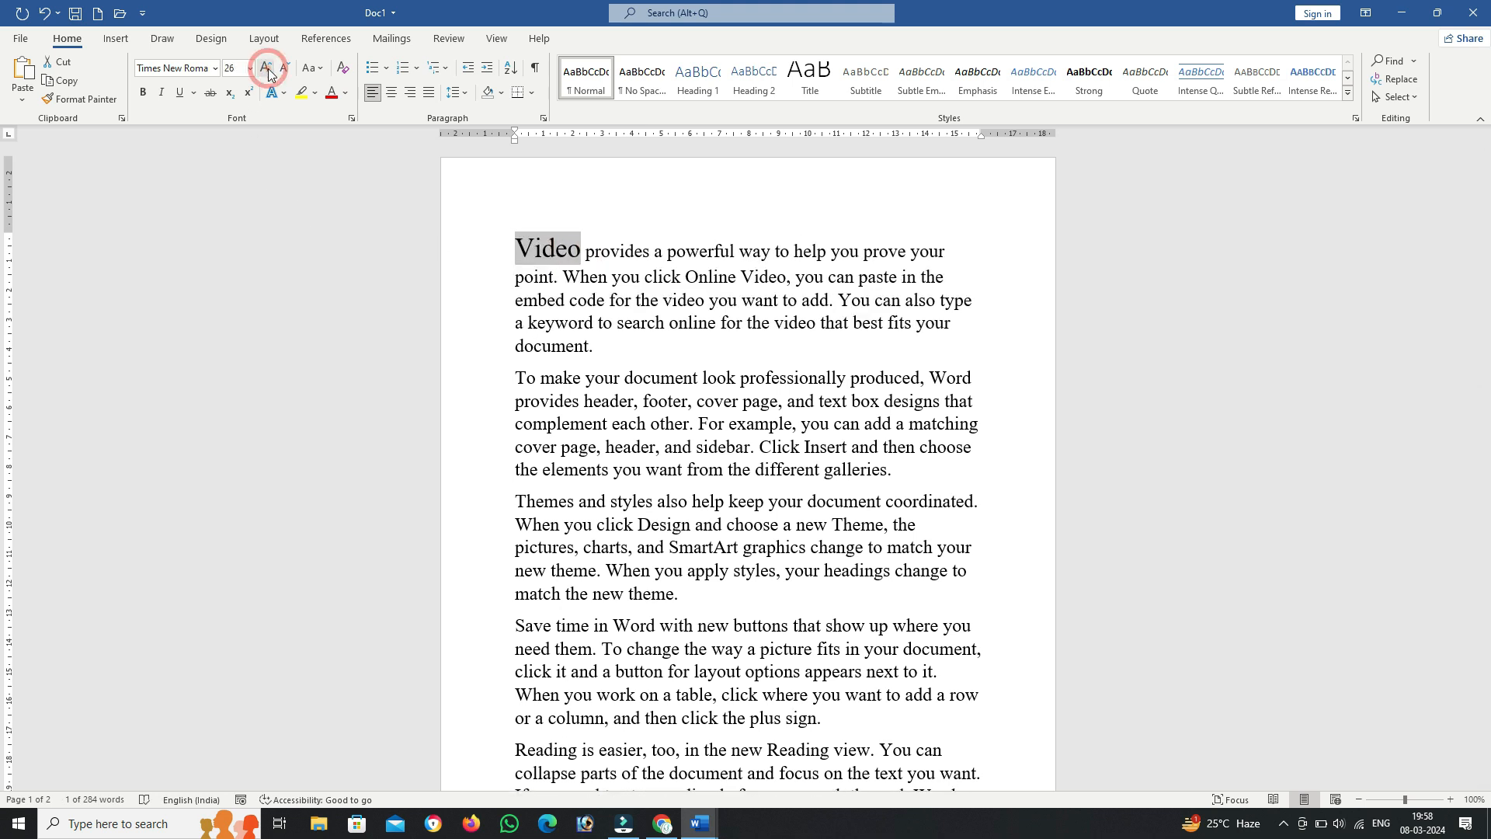
# Step: Make the opening word "Video" bold, italic and underlined
pyautogui.click(148, 98)
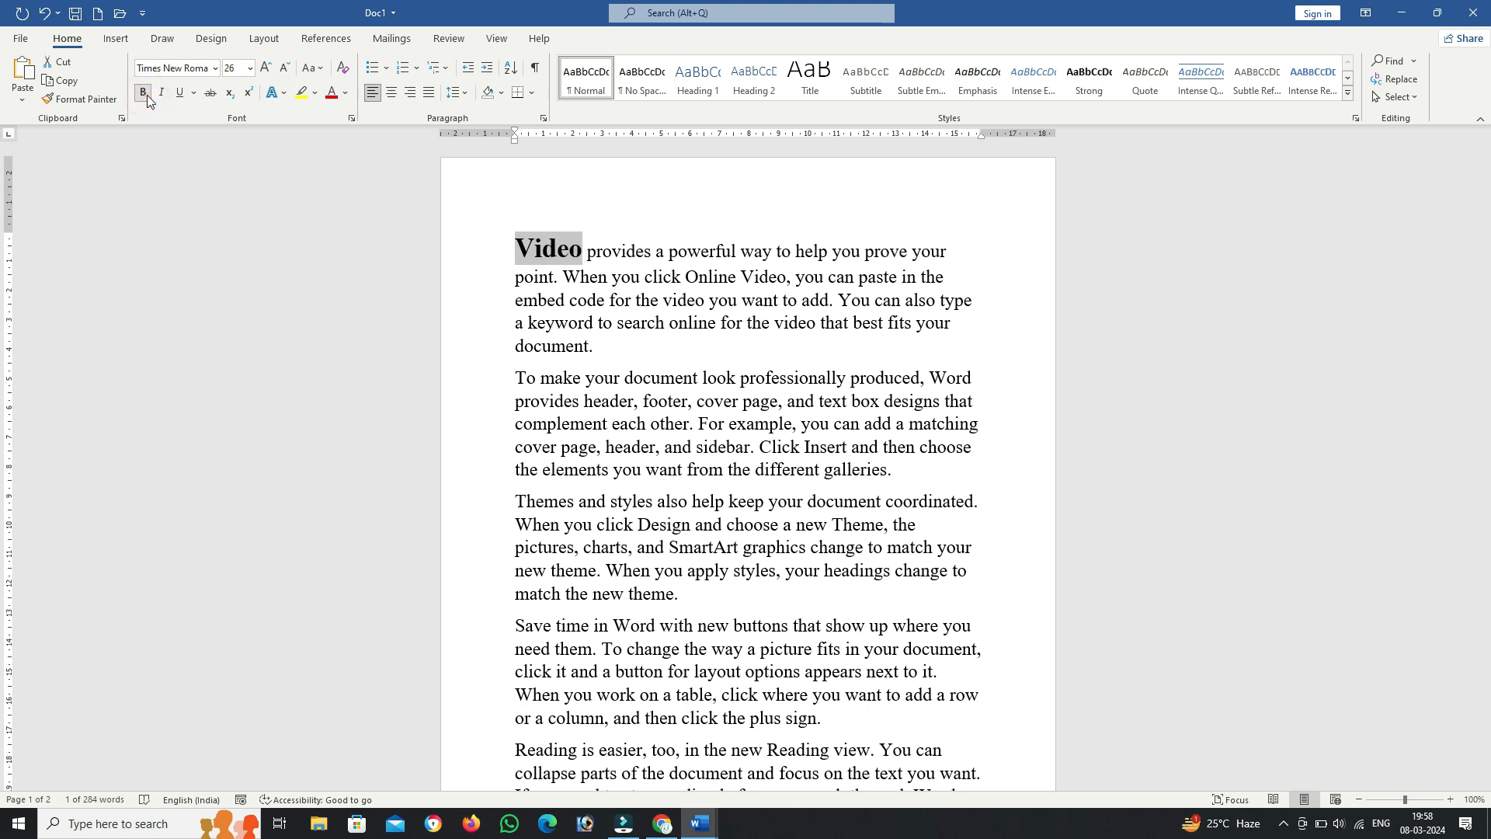
pyautogui.click(165, 96)
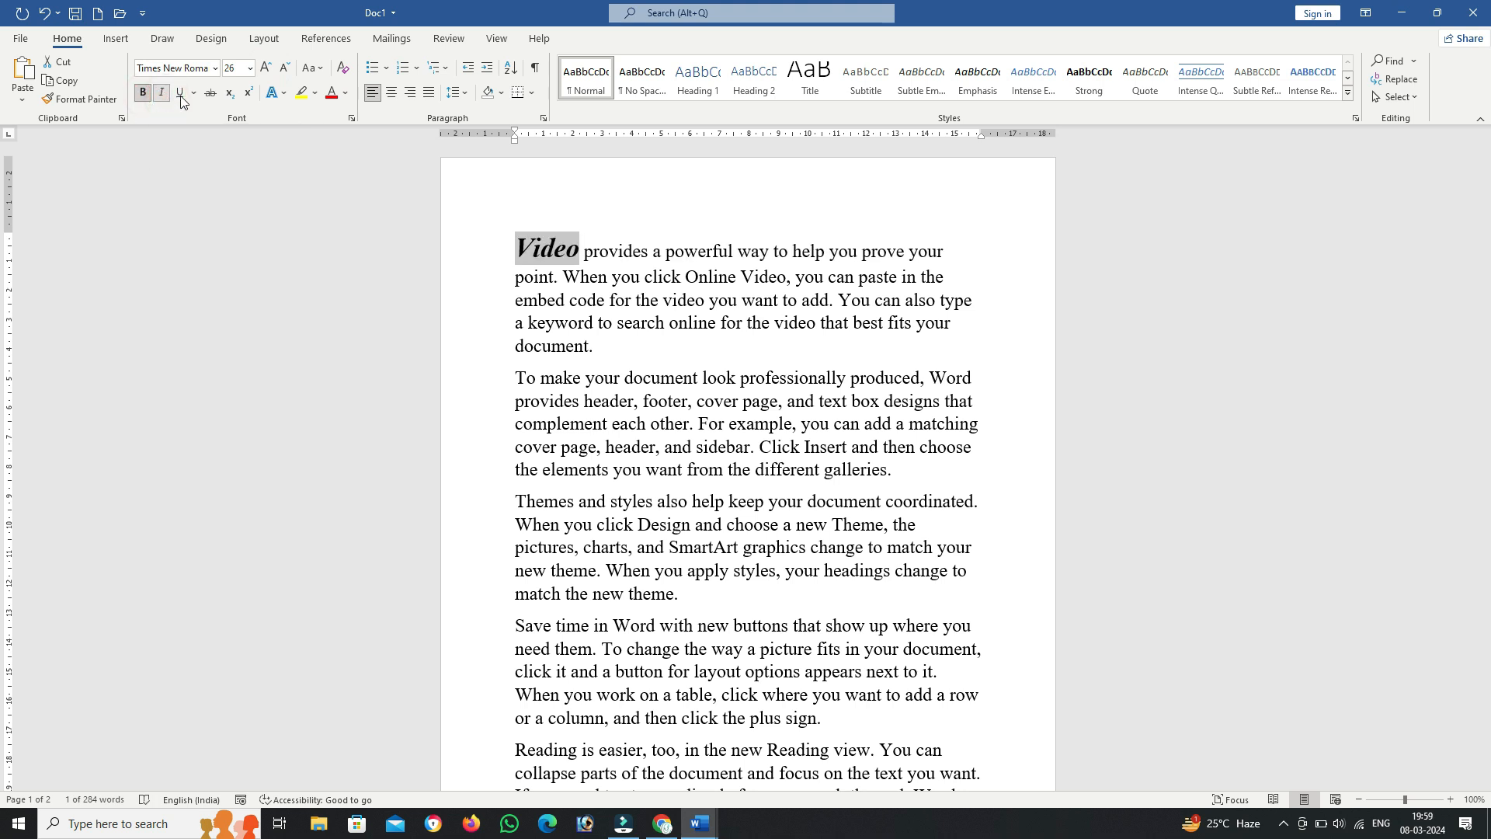
pyautogui.click(183, 93)
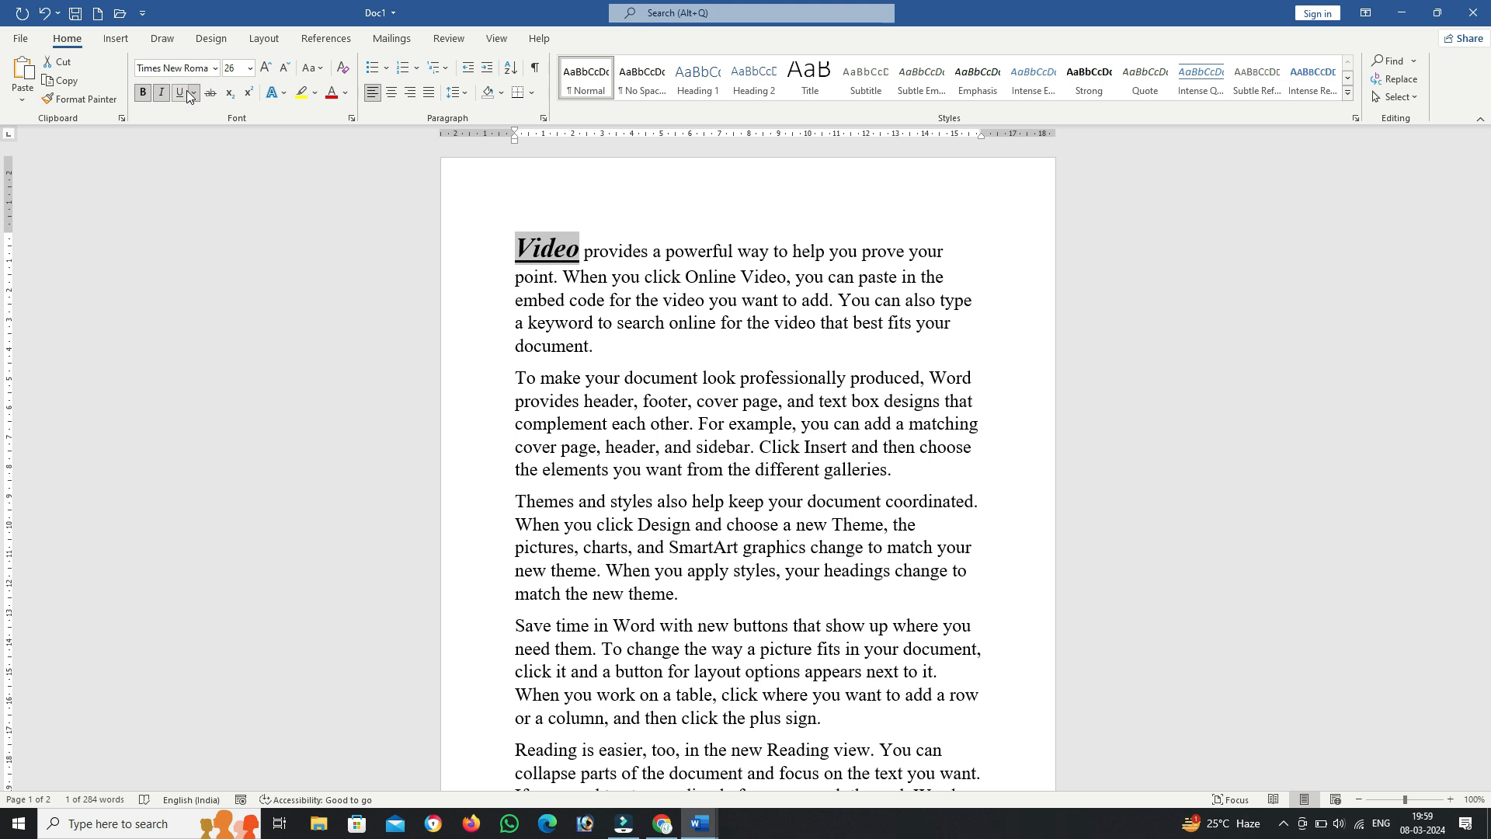
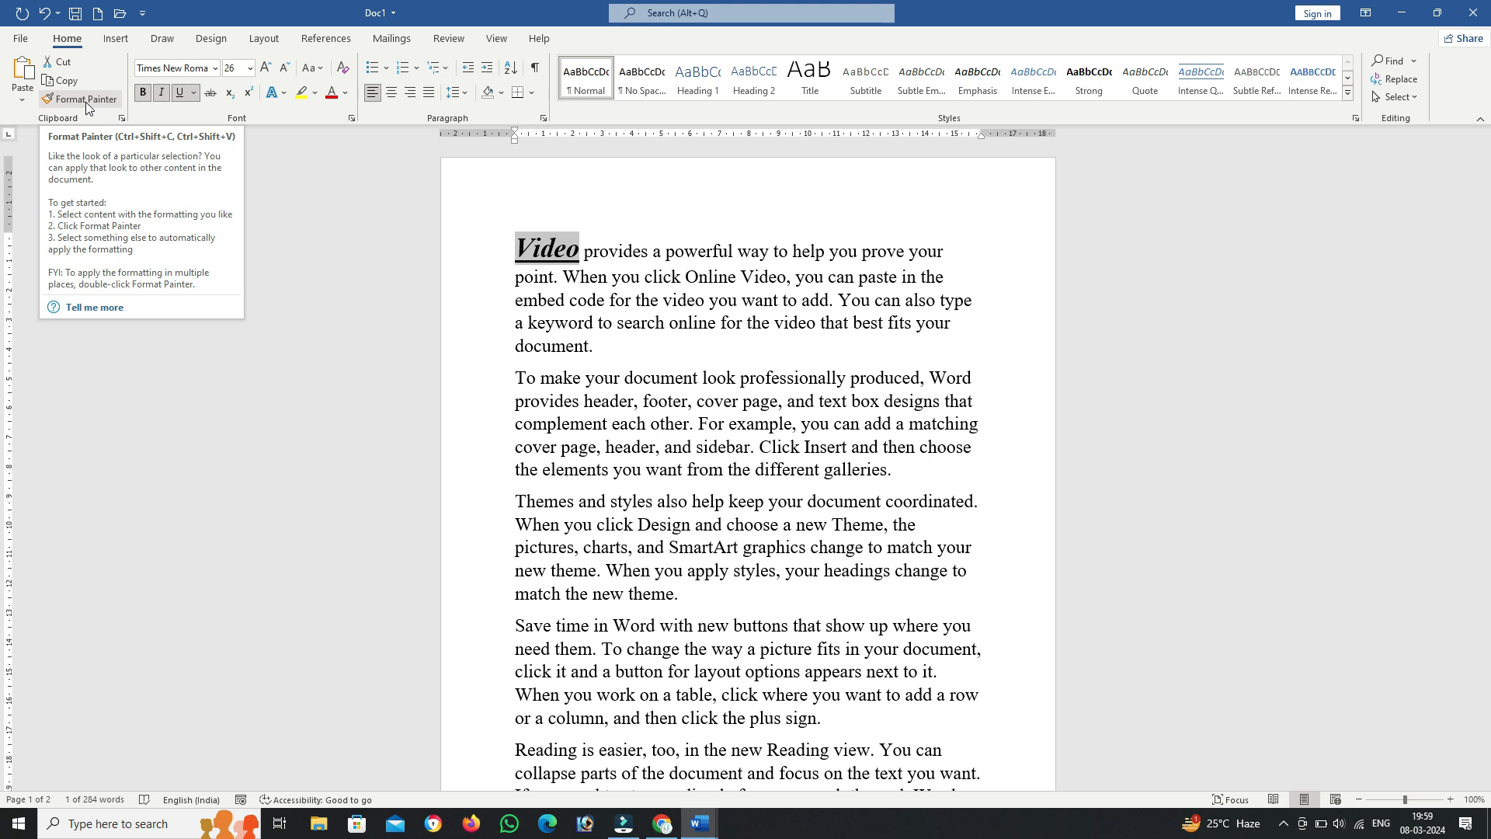
# Step: Use Format Painter to copy the formatting of "Video" onto "document" and the rest of the first paragraph's text
pyautogui.click(87, 103)
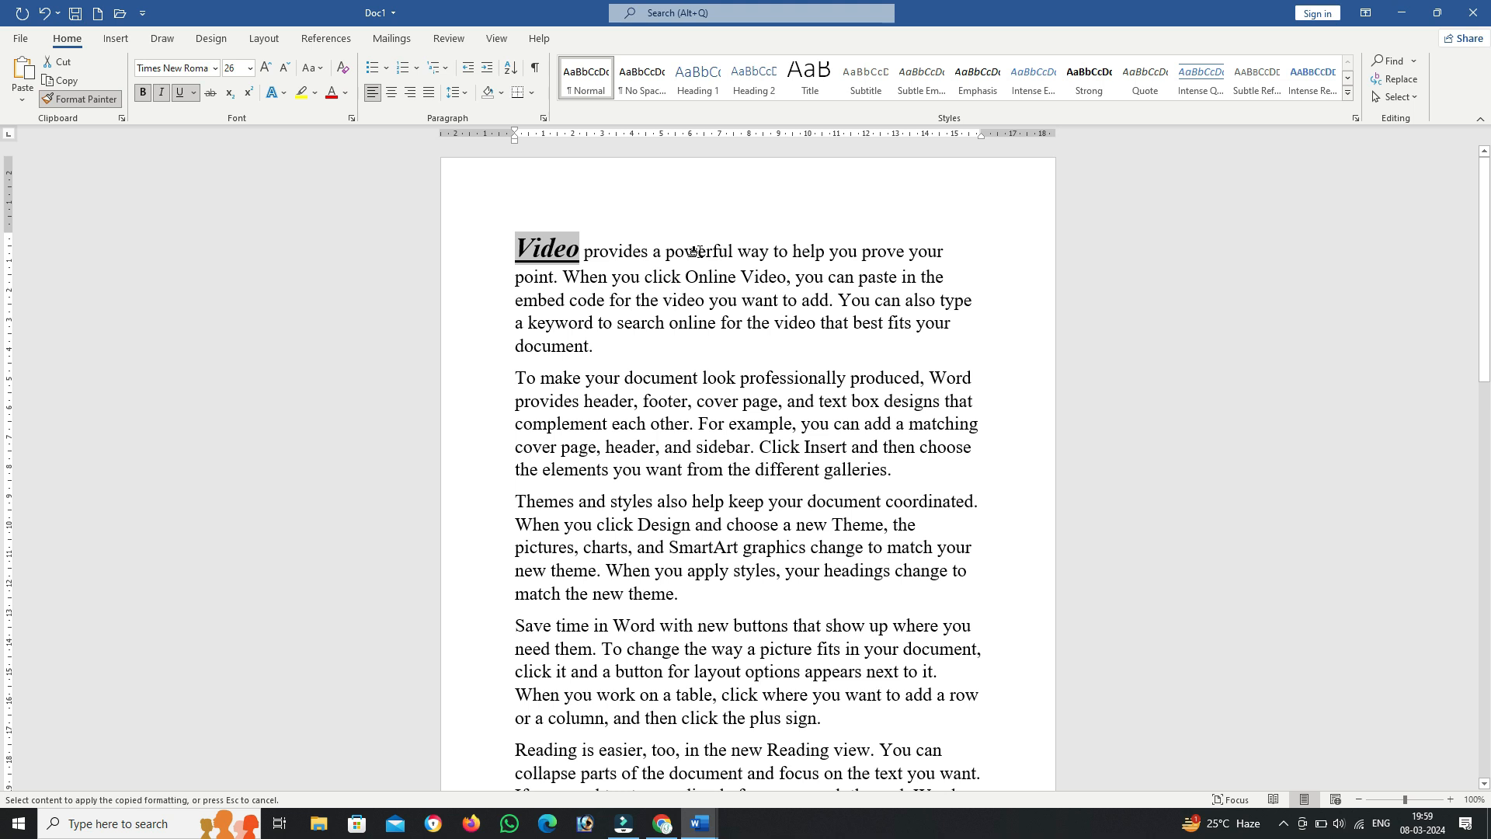
pyautogui.click(561, 345)
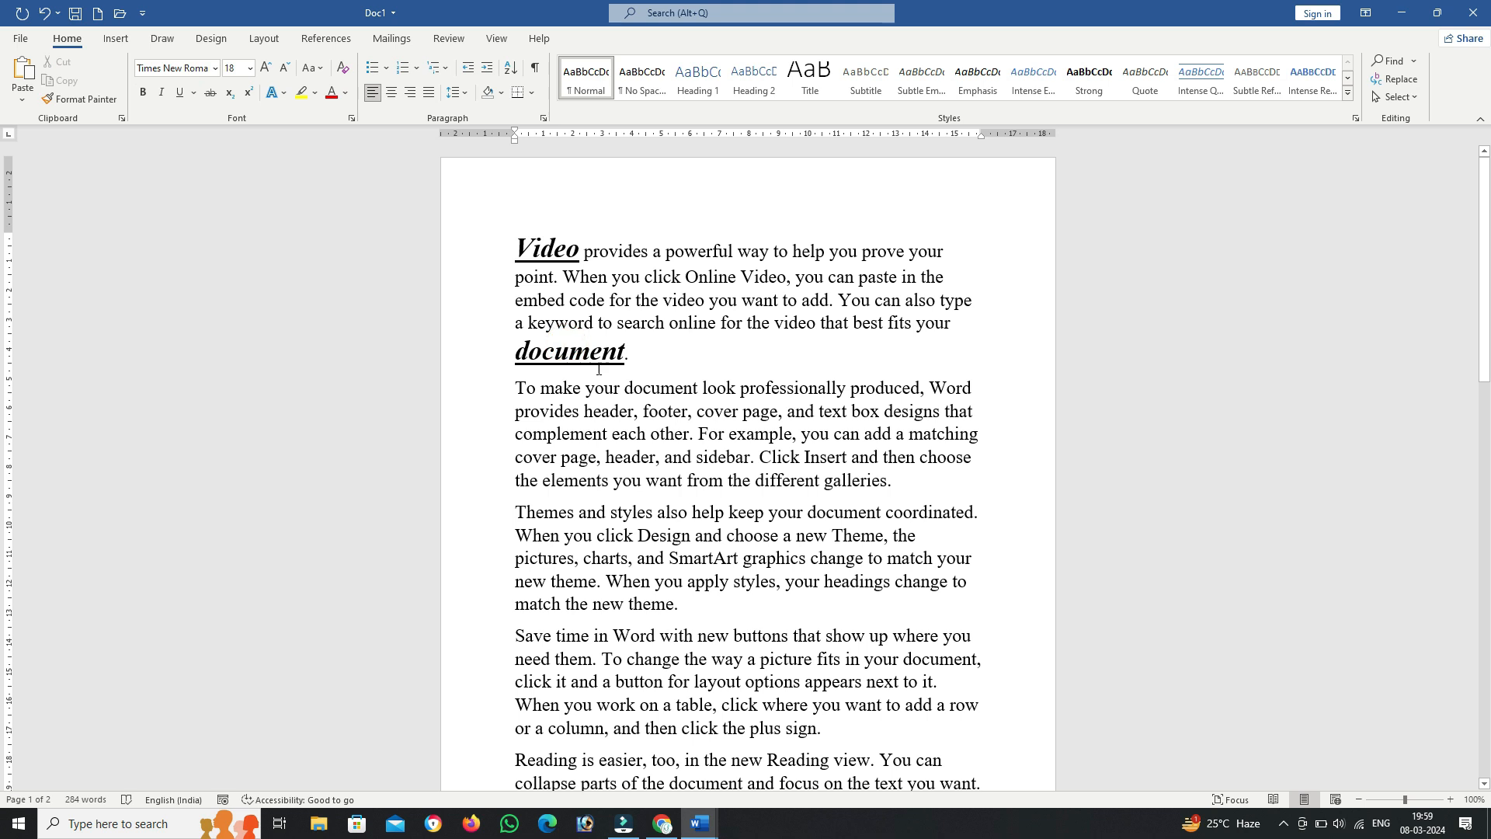
pyautogui.click(81, 101)
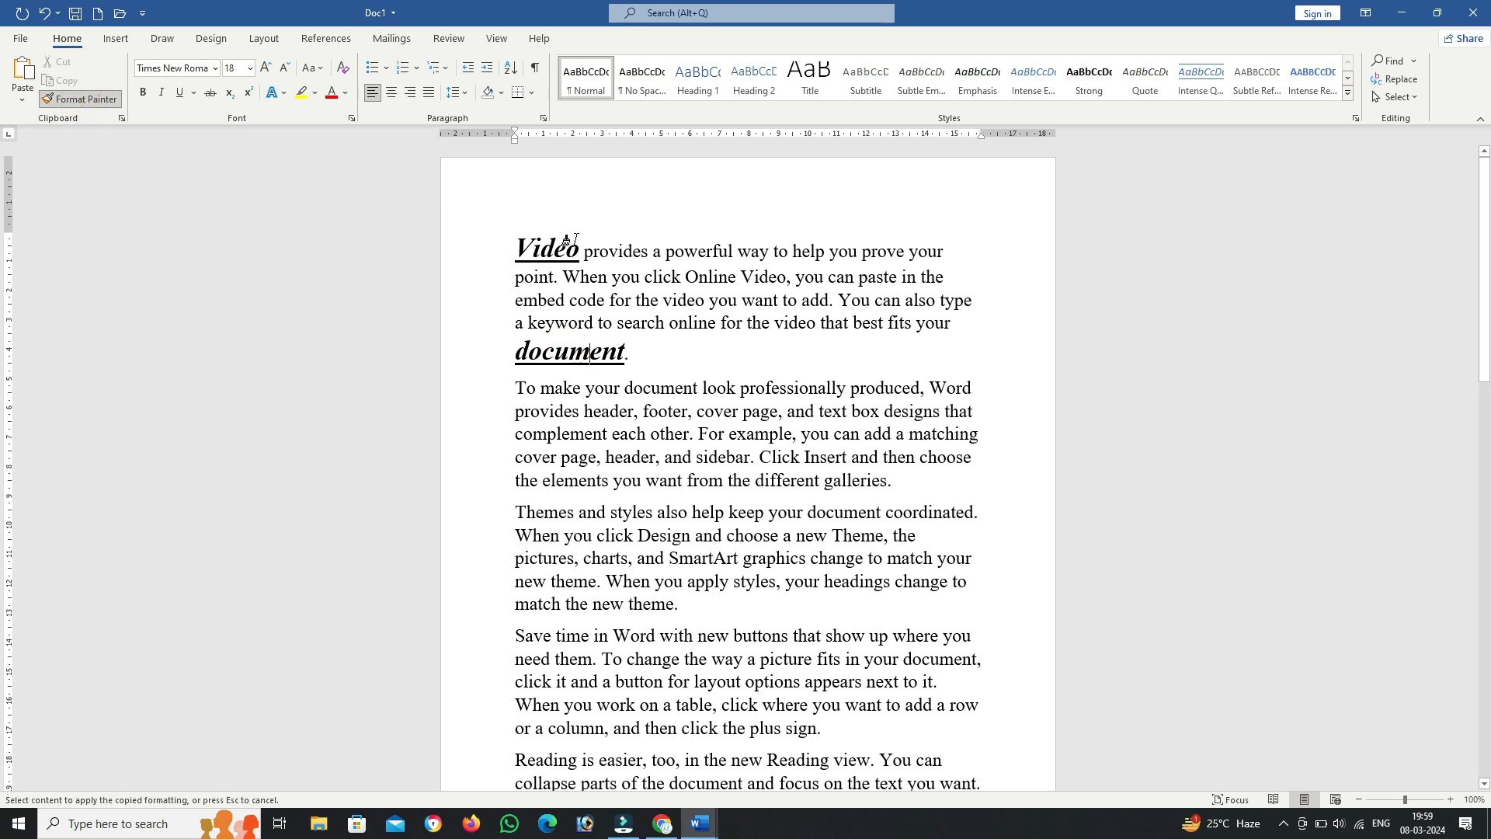
pyautogui.moveTo(583, 251)
pyautogui.mouseDown()
pyautogui.moveTo(613, 300)
pyautogui.moveTo(664, 325)
pyautogui.moveTo(938, 329)
pyautogui.mouseUp()
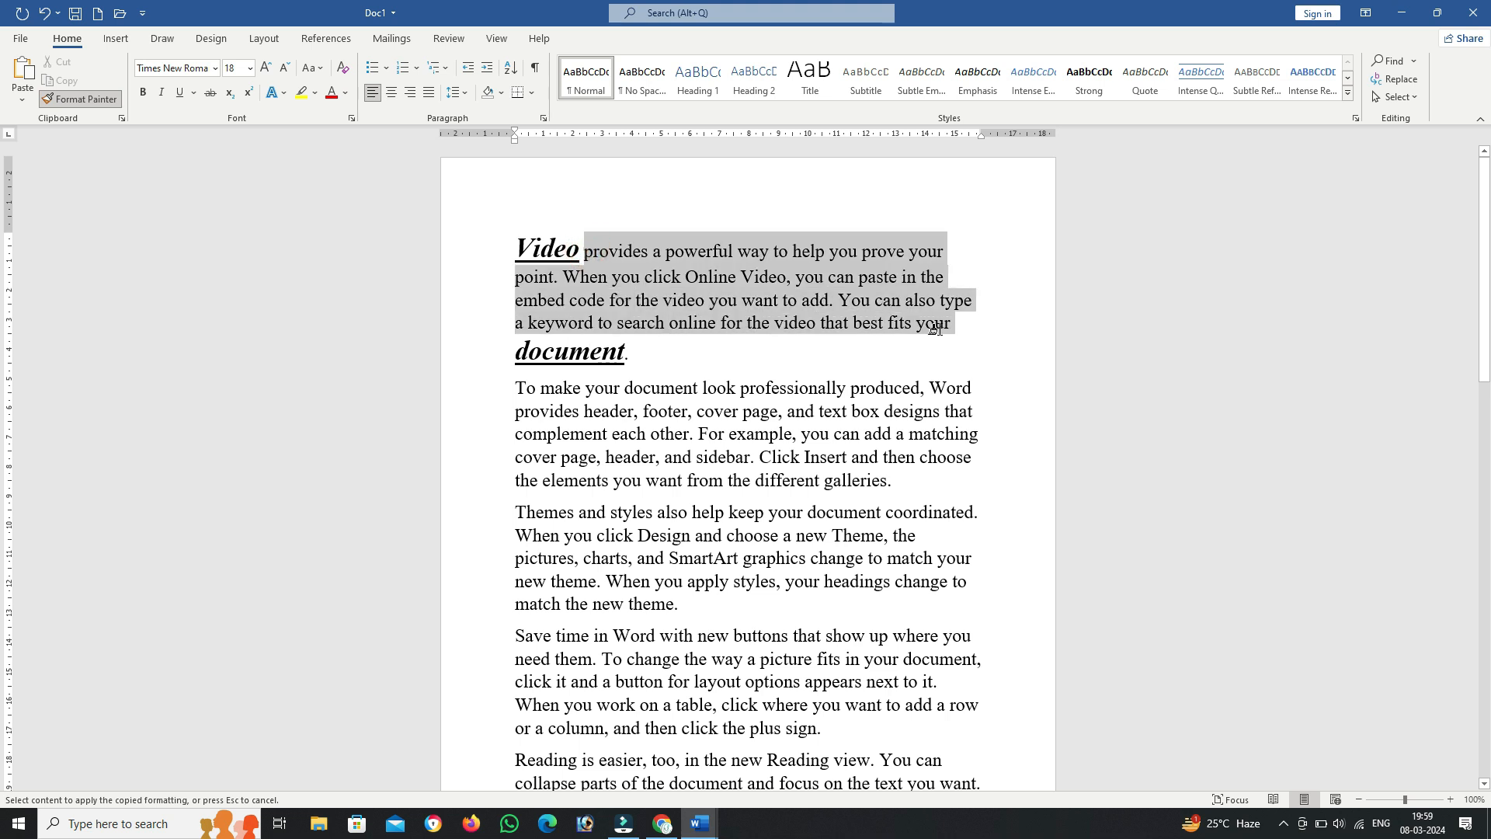
pyautogui.moveTo(938, 328); pyautogui.dragTo(938, 328)
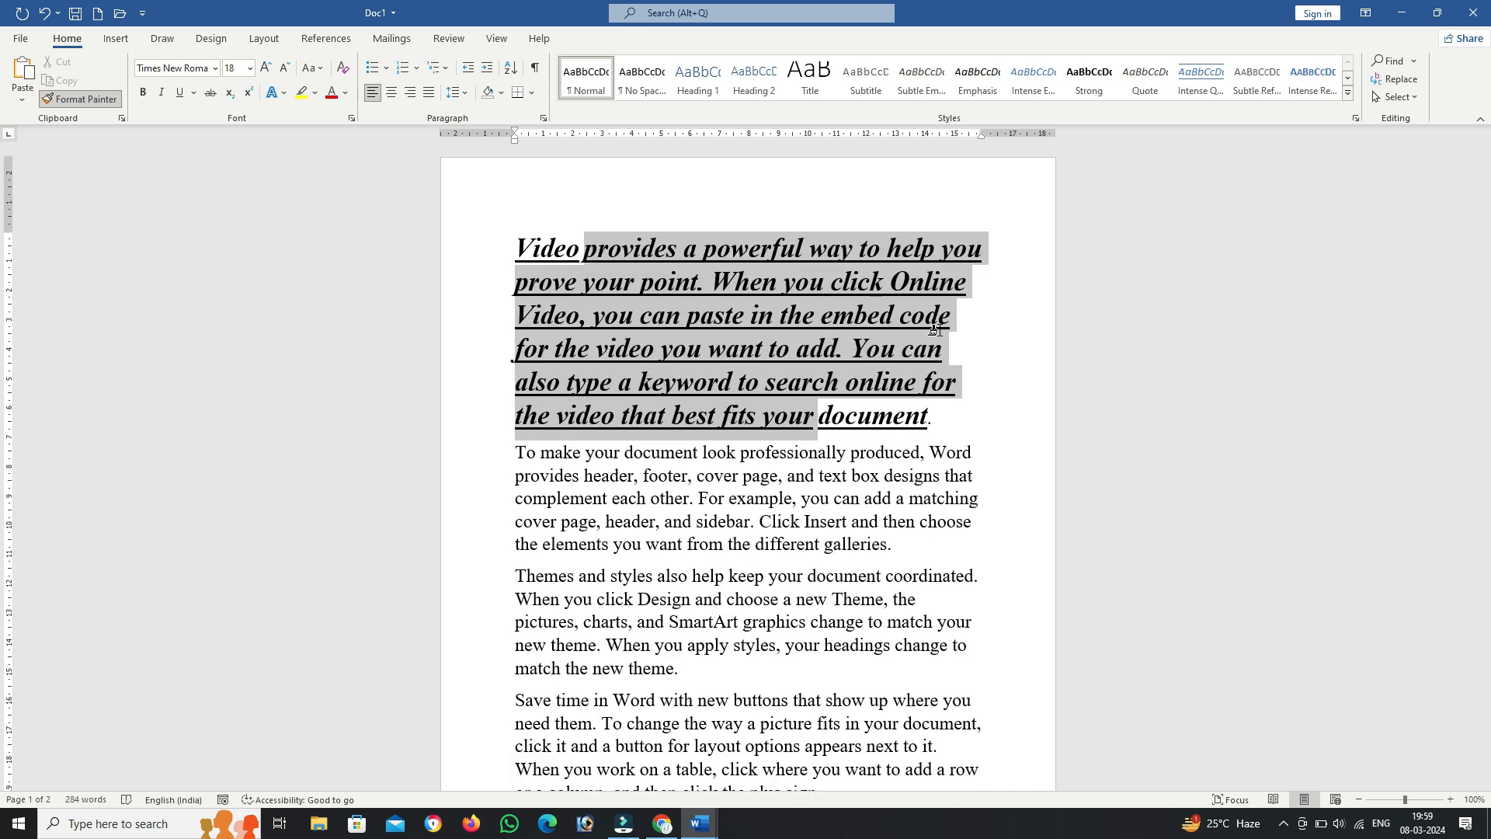
# Step: Use Format Painter repeatedly to format "provides", "document", "complement" and "and" in the second paragraph and "also", "Design" and "coordinated" in the third
pyautogui.click(95, 100)
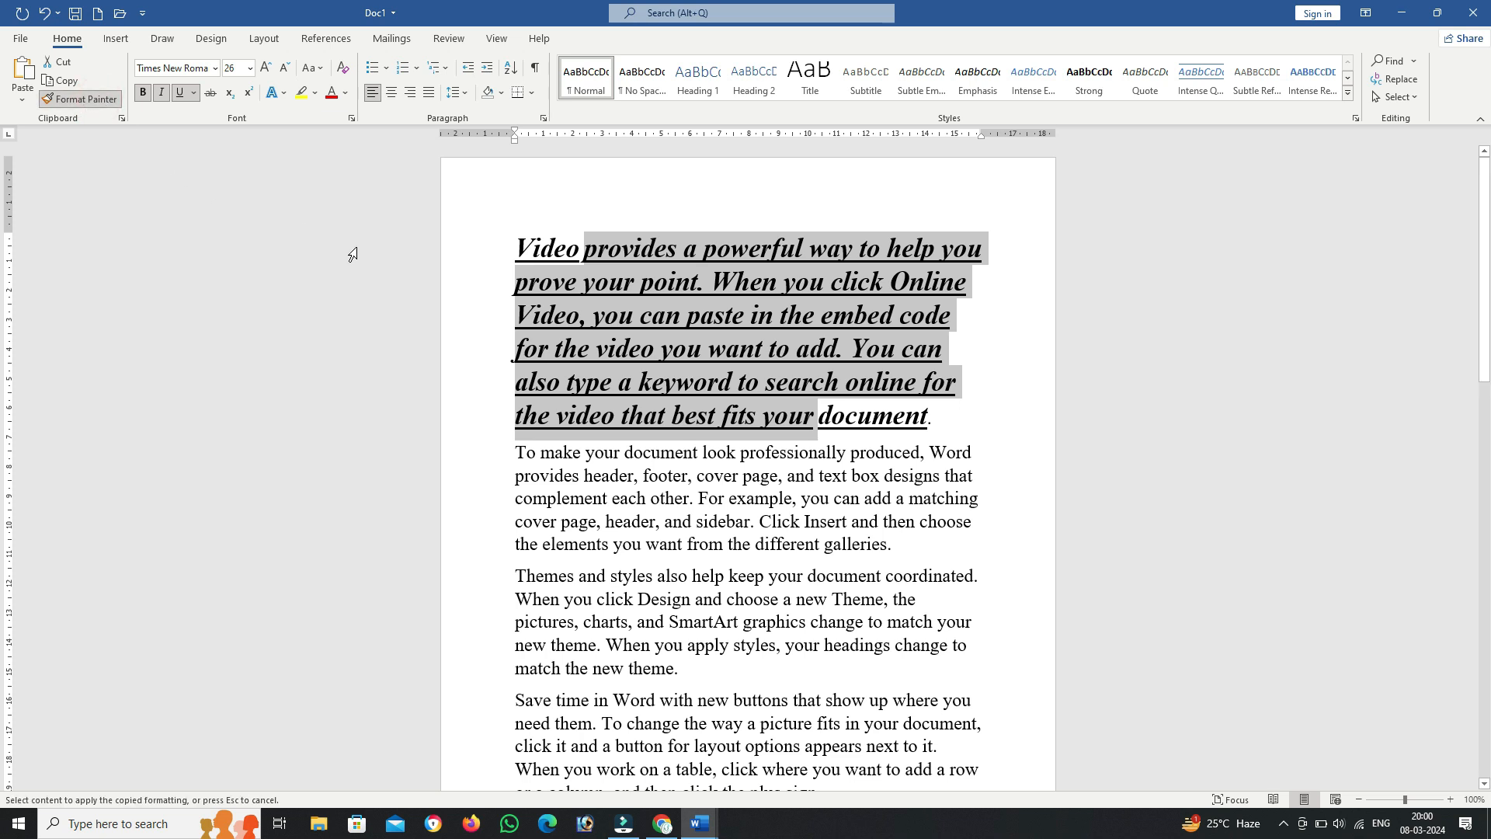
pyautogui.click(526, 483)
pyautogui.click(647, 456)
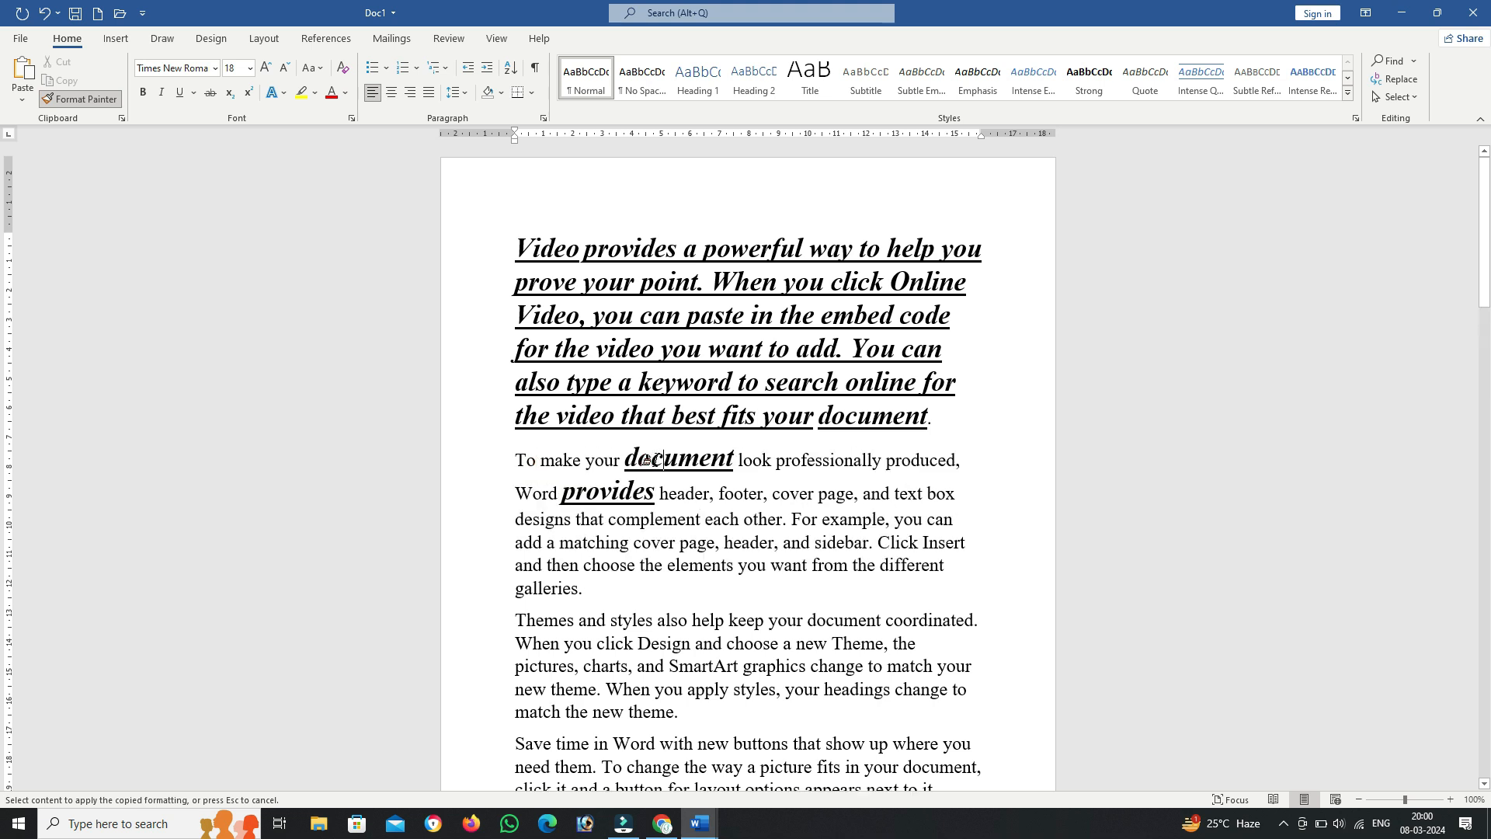
pyautogui.click(687, 516)
pyautogui.click(669, 631)
pyautogui.click(764, 666)
pyautogui.click(562, 680)
pyautogui.click(571, 584)
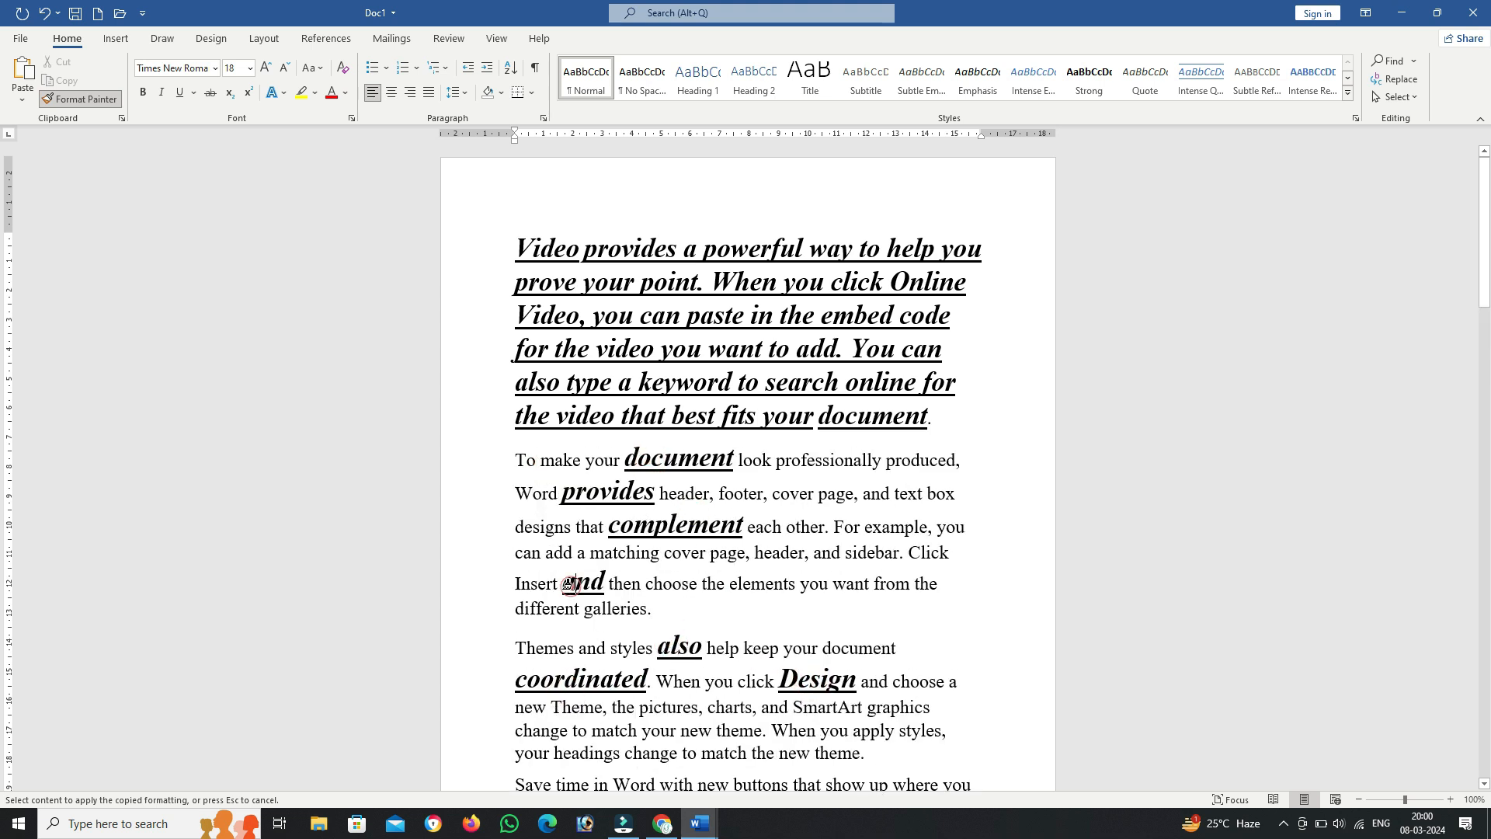
# Step: Paint the same formatting onto "in" in the last paragraph and "plus" in the fourth, then turn off Format Painter
pyautogui.click(878, 552)
pyautogui.scroll(-7, 749, 489)
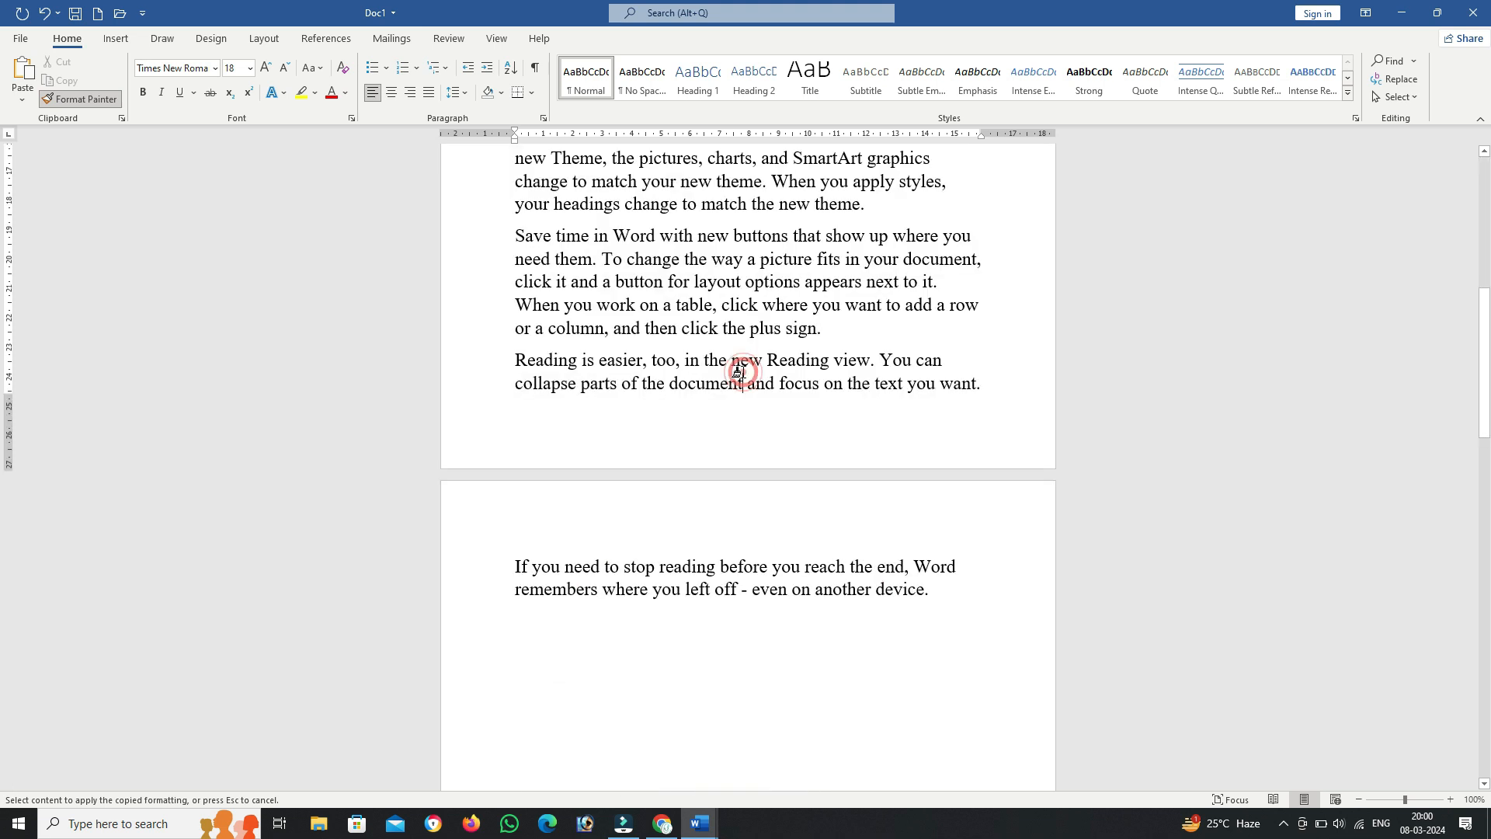
pyautogui.click(687, 353)
pyautogui.click(771, 330)
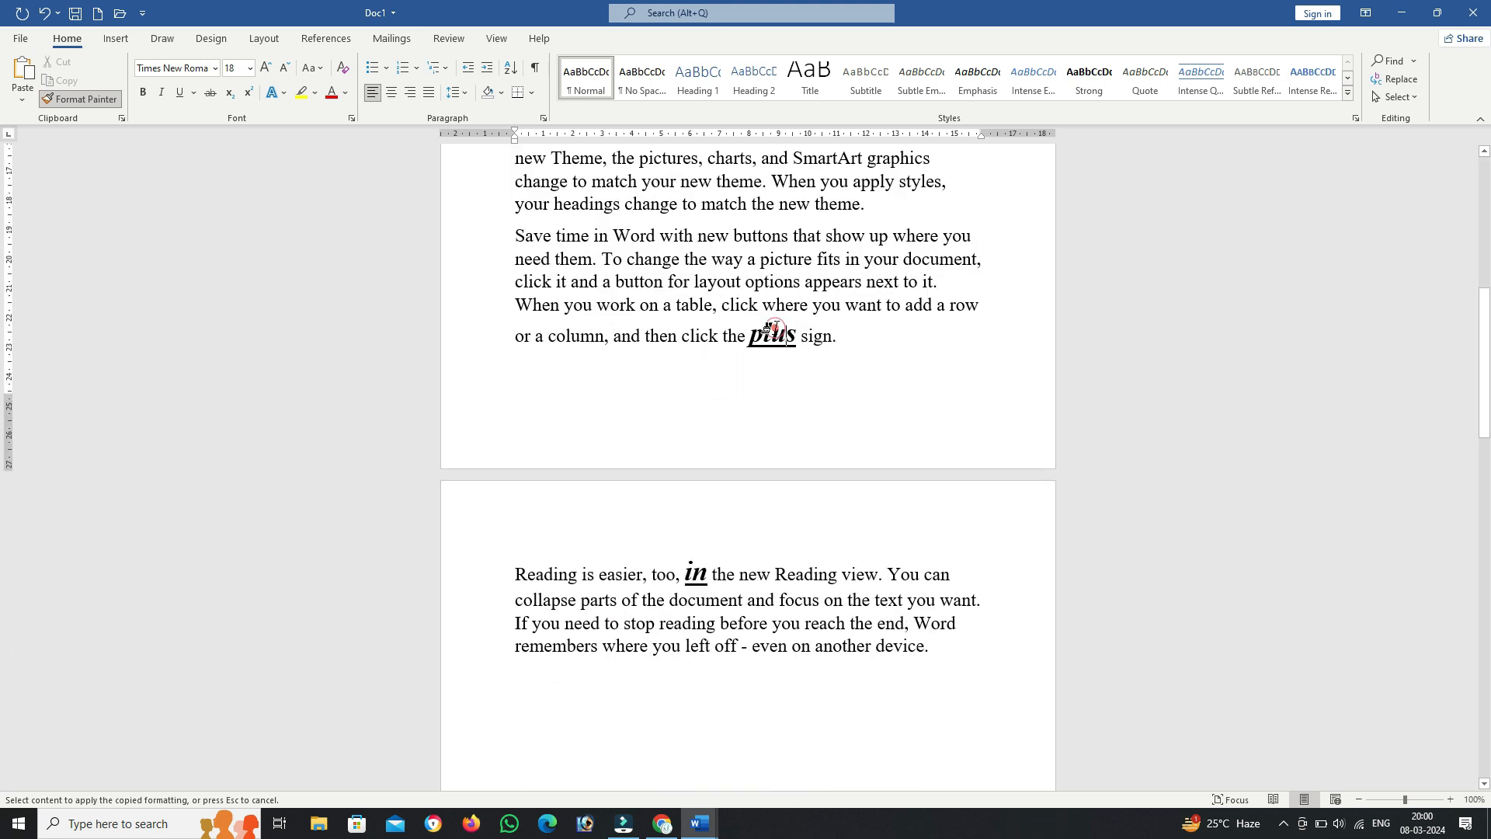
pyautogui.click(63, 97)
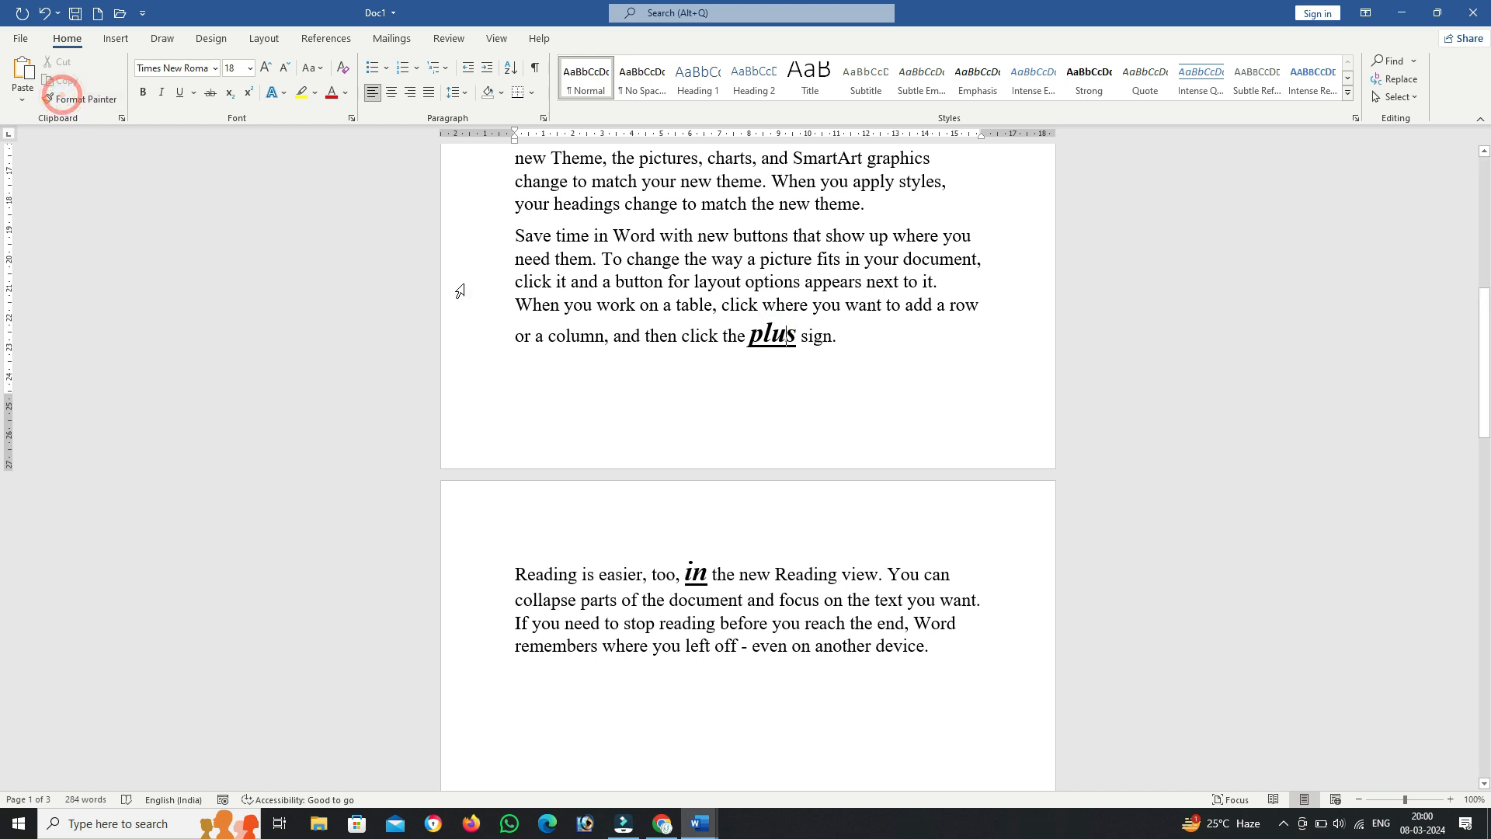
# Step: Clear all formatting from the paragraph beginning "Save time in Word"
pyautogui.scroll(3, 762, 379)
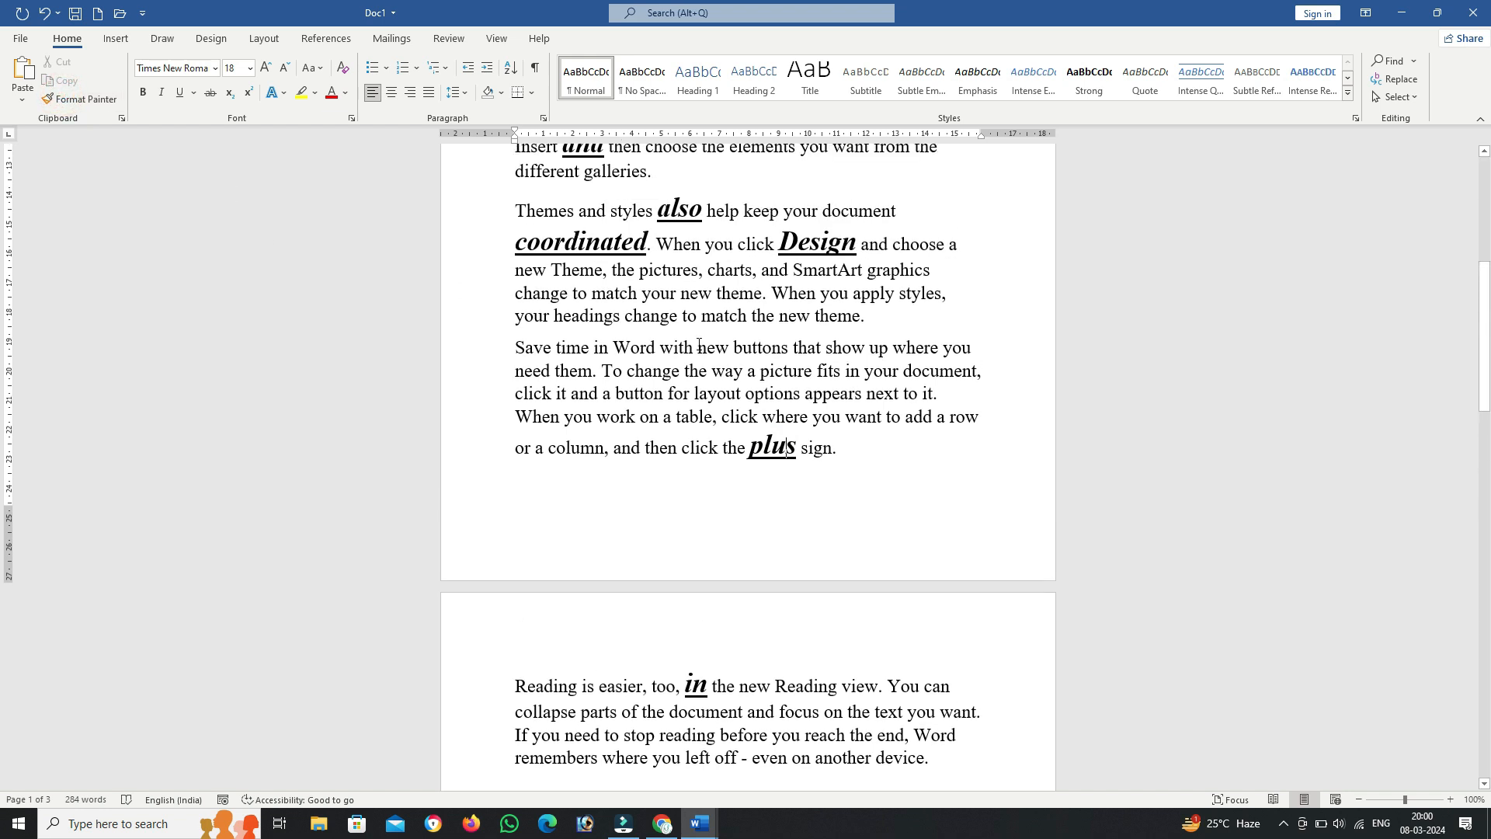
pyautogui.click(762, 270)
pyautogui.click(639, 272)
pyautogui.scroll(-4, 108, 225)
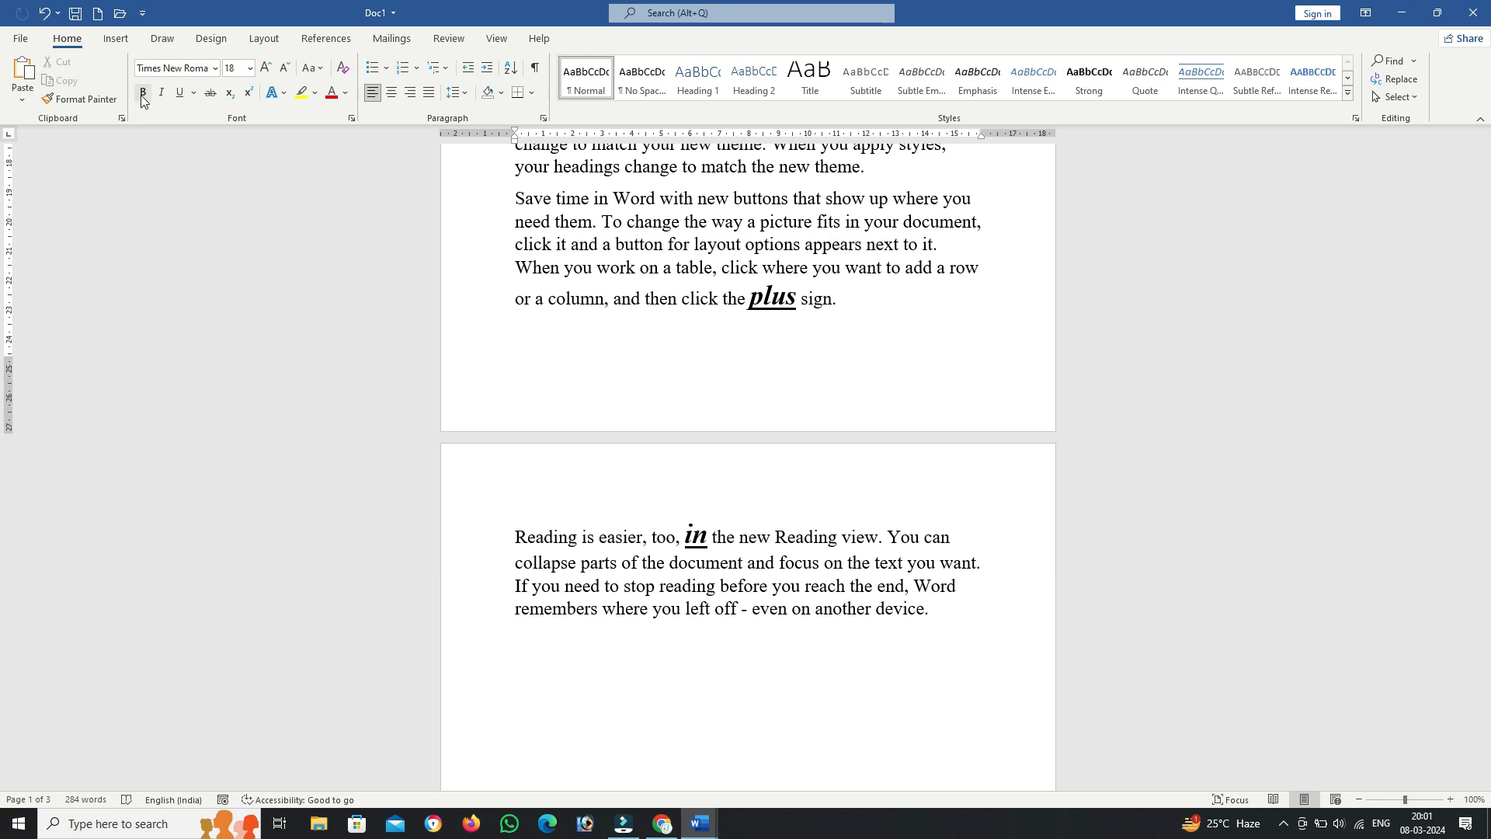
pyautogui.click(343, 68)
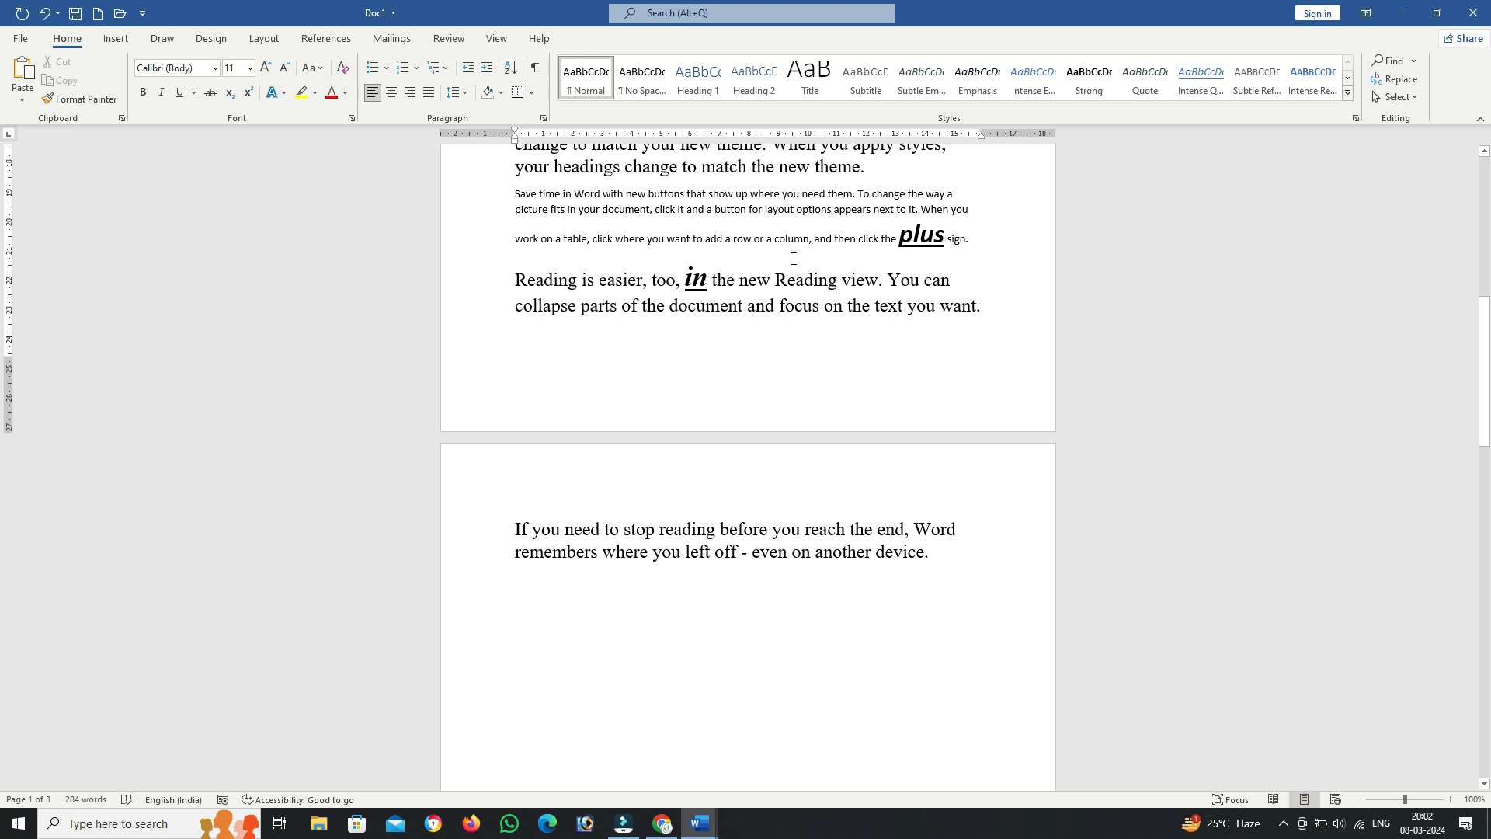
# Step: Clear all formatting from the entire document's text
pyautogui.hotkey('ctrl', 'a')
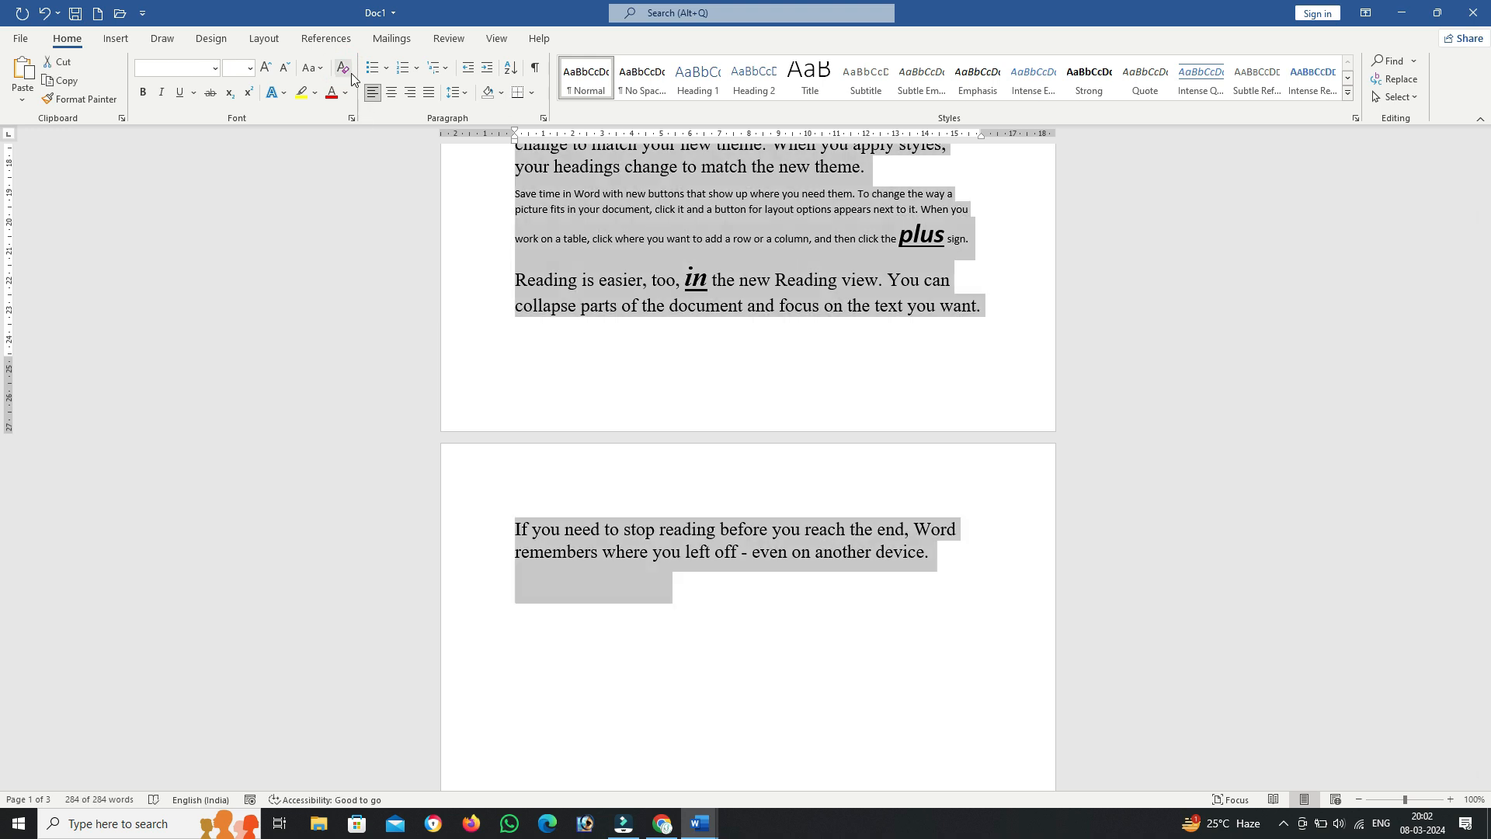
pyautogui.click(342, 69)
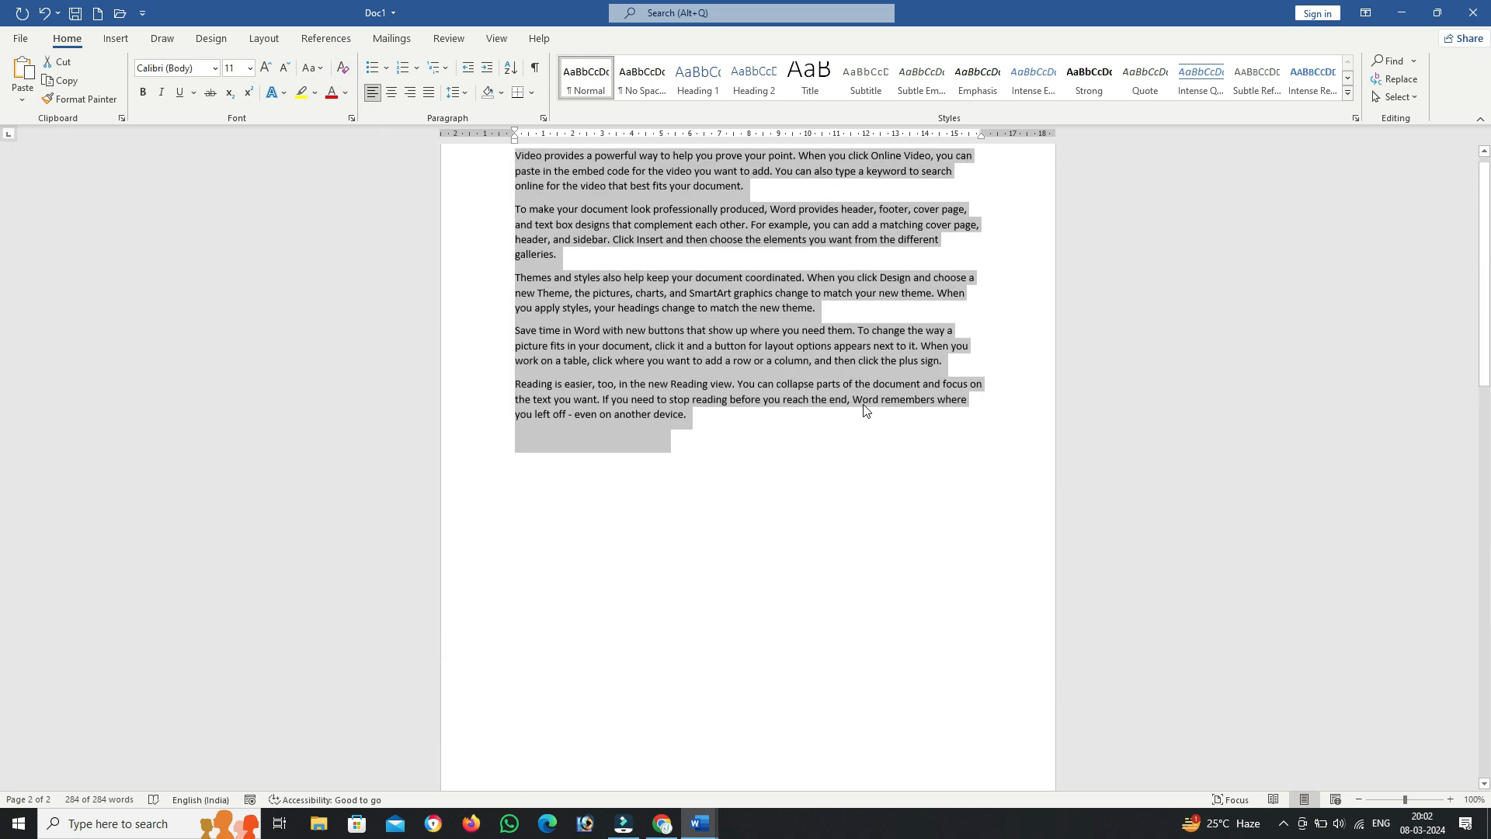
pyautogui.scroll(2, 866, 410)
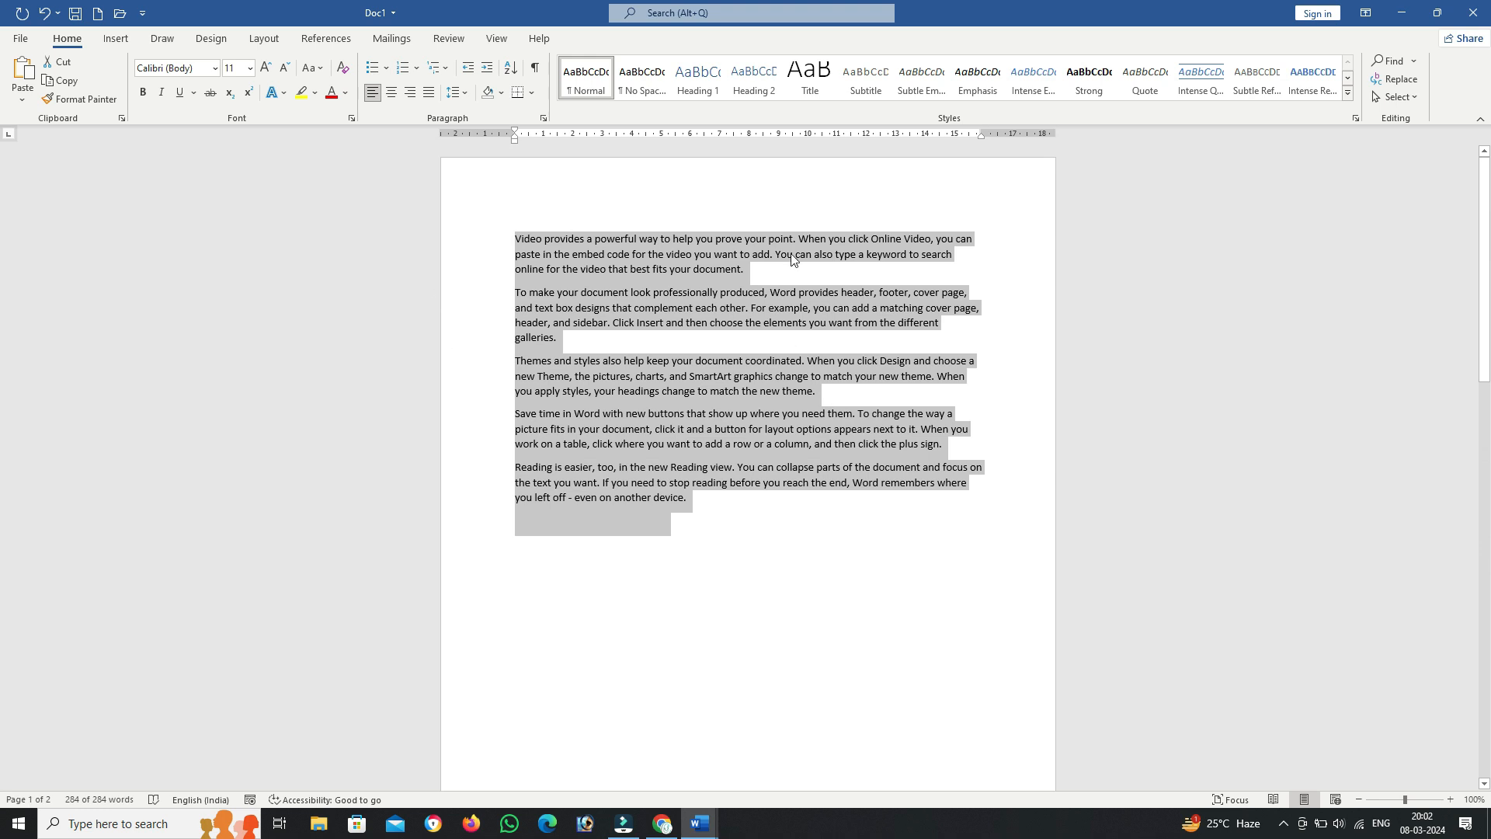
pyautogui.click(580, 236)
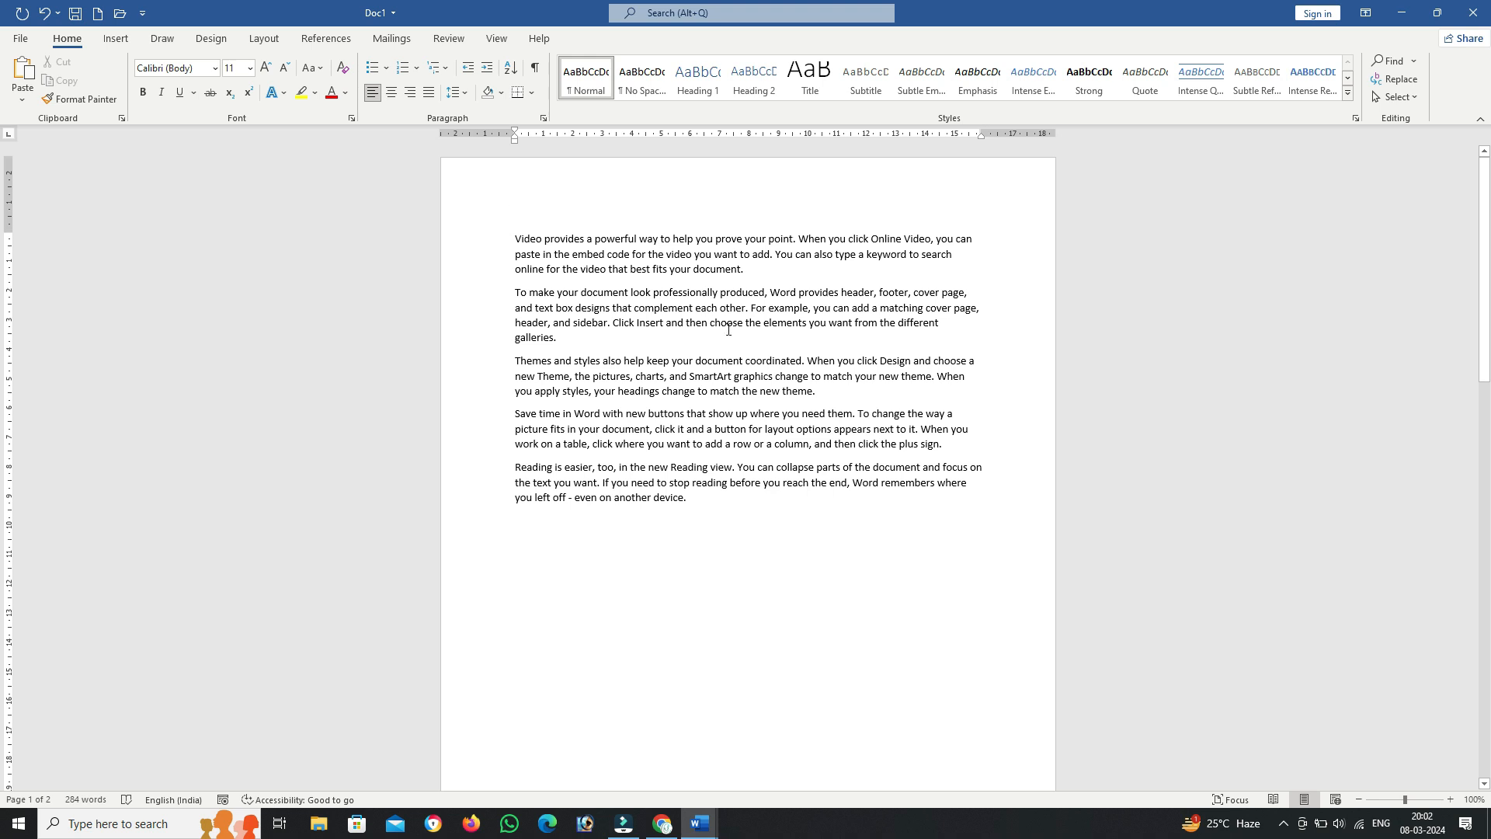
# Step: Increase the font size of all five paragraphs on the first page to 16
pyautogui.moveTo(722, 503); pyautogui.dragTo(513, 233)
pyautogui.click(266, 68)
pyautogui.click(267, 68)
pyautogui.click(267, 68)
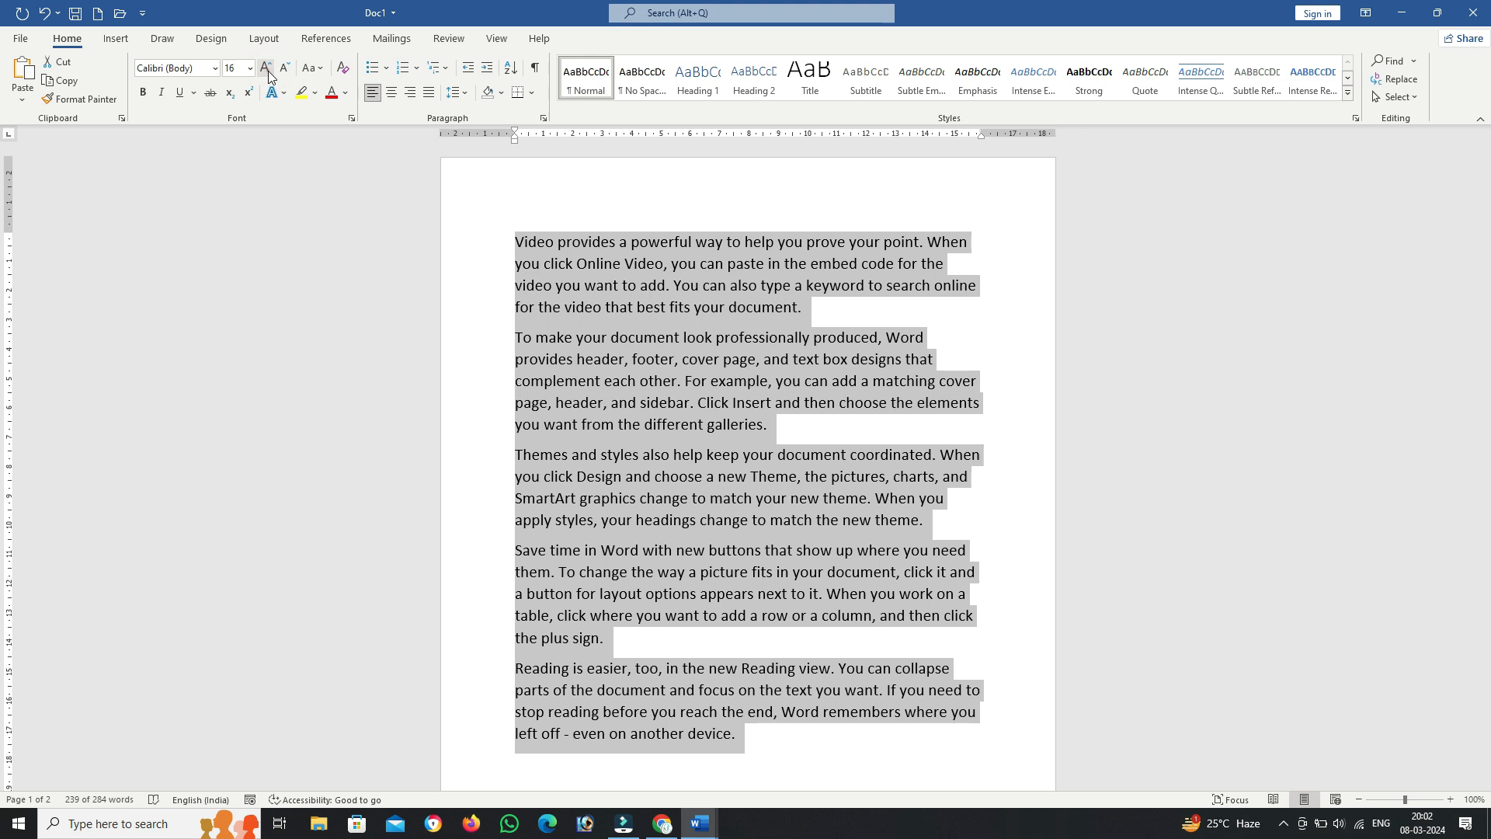
# Step: Increase the font size of the selected text to 18
pyautogui.click(266, 69)
pyautogui.click(628, 340)
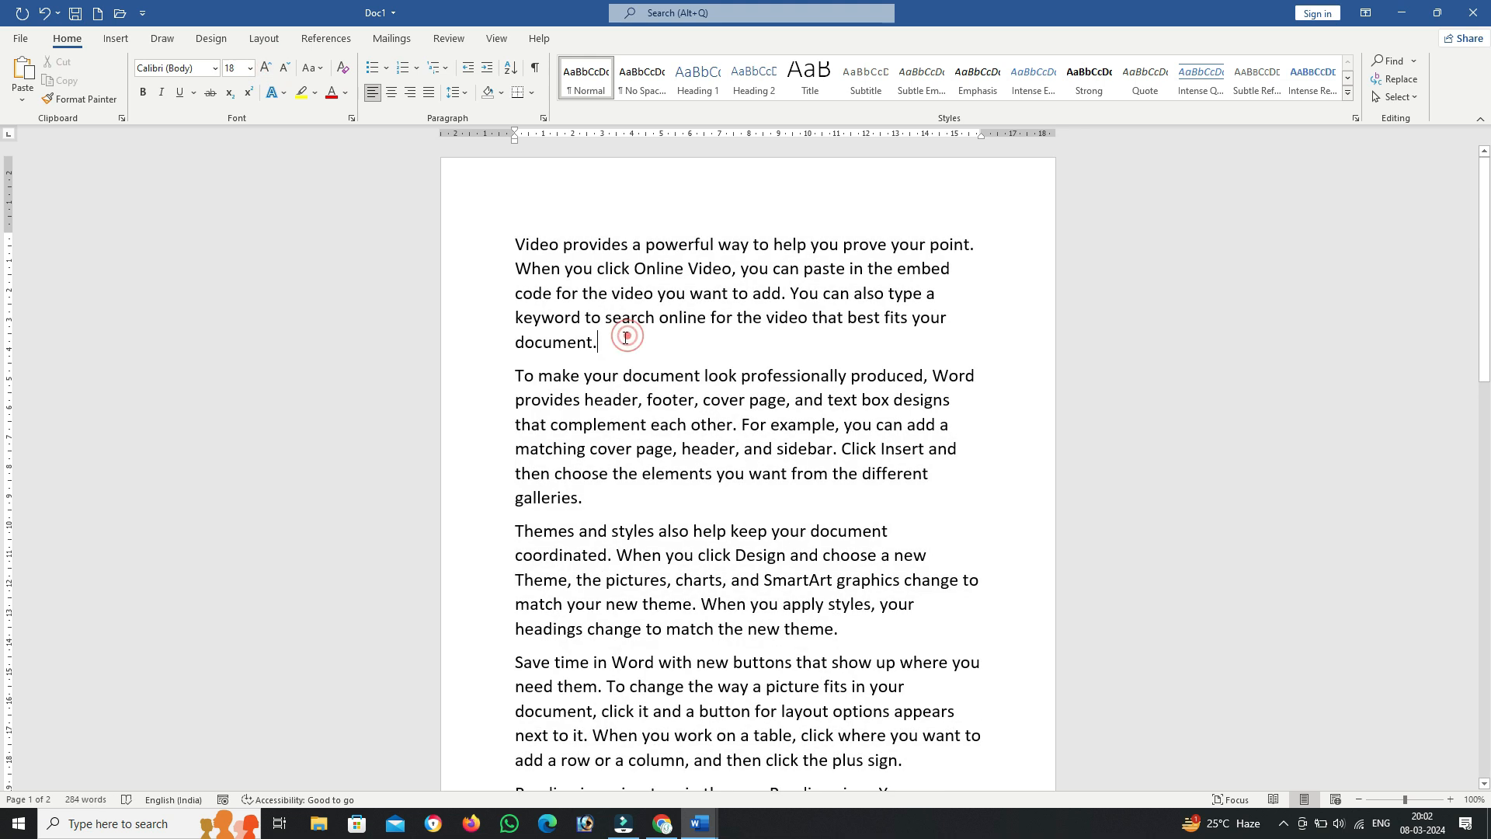
# Step: Apply bold, italic and underline formatting to the first paragraph
pyautogui.tripleClick(617, 333)
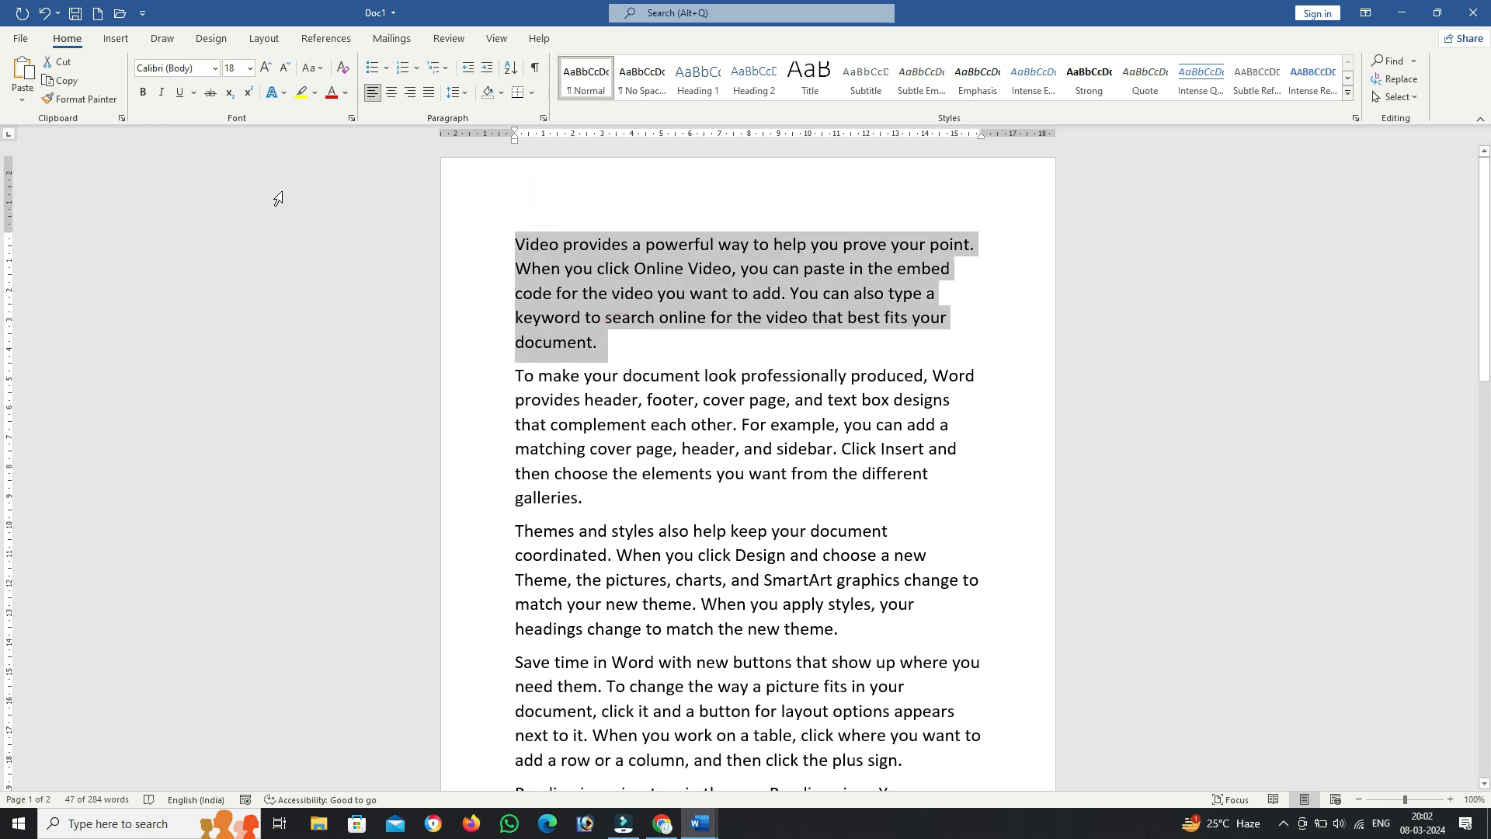
pyautogui.click(143, 93)
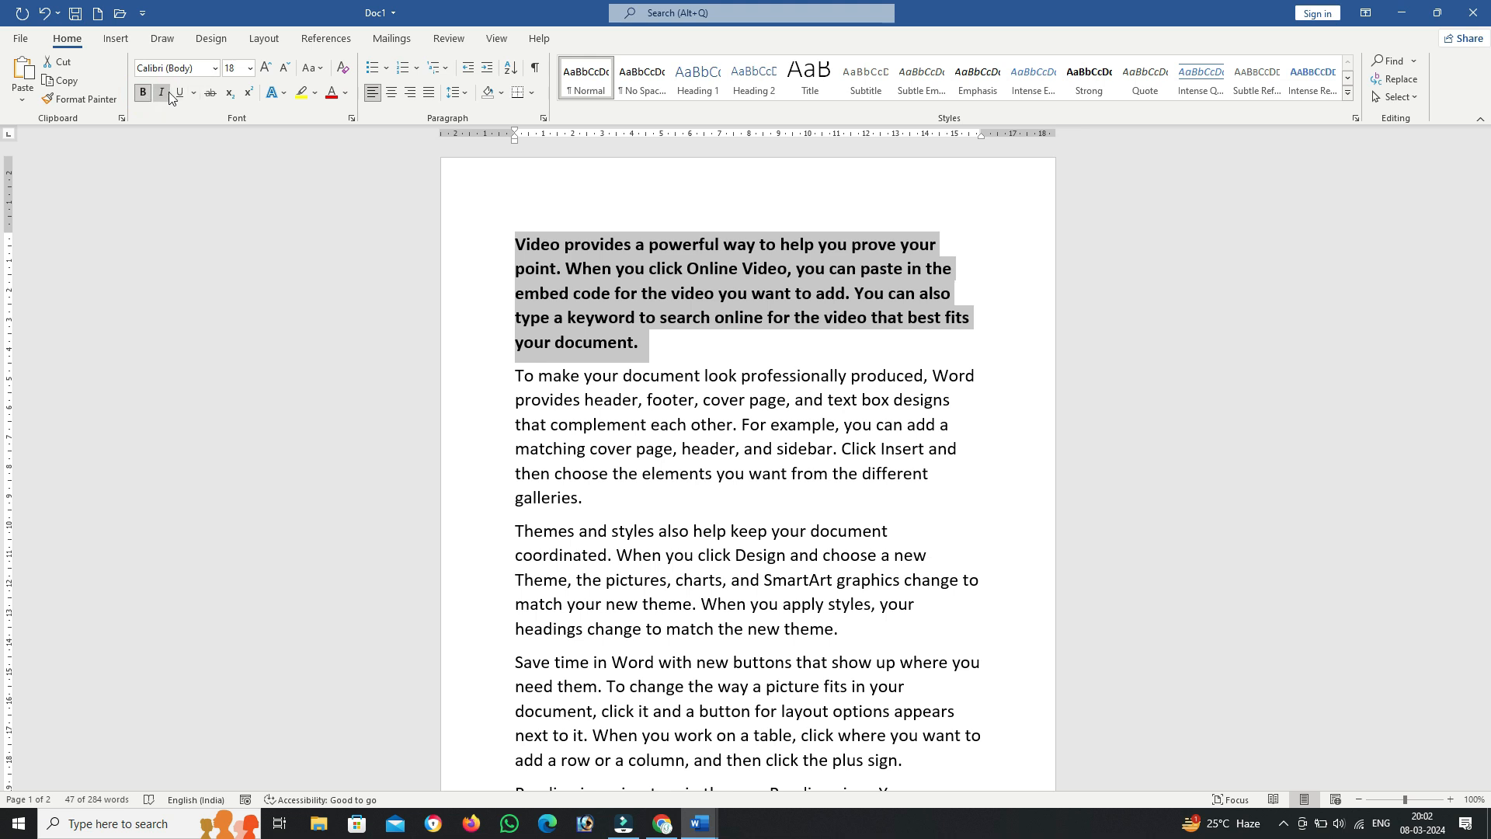
pyautogui.click(170, 92)
pyautogui.click(180, 95)
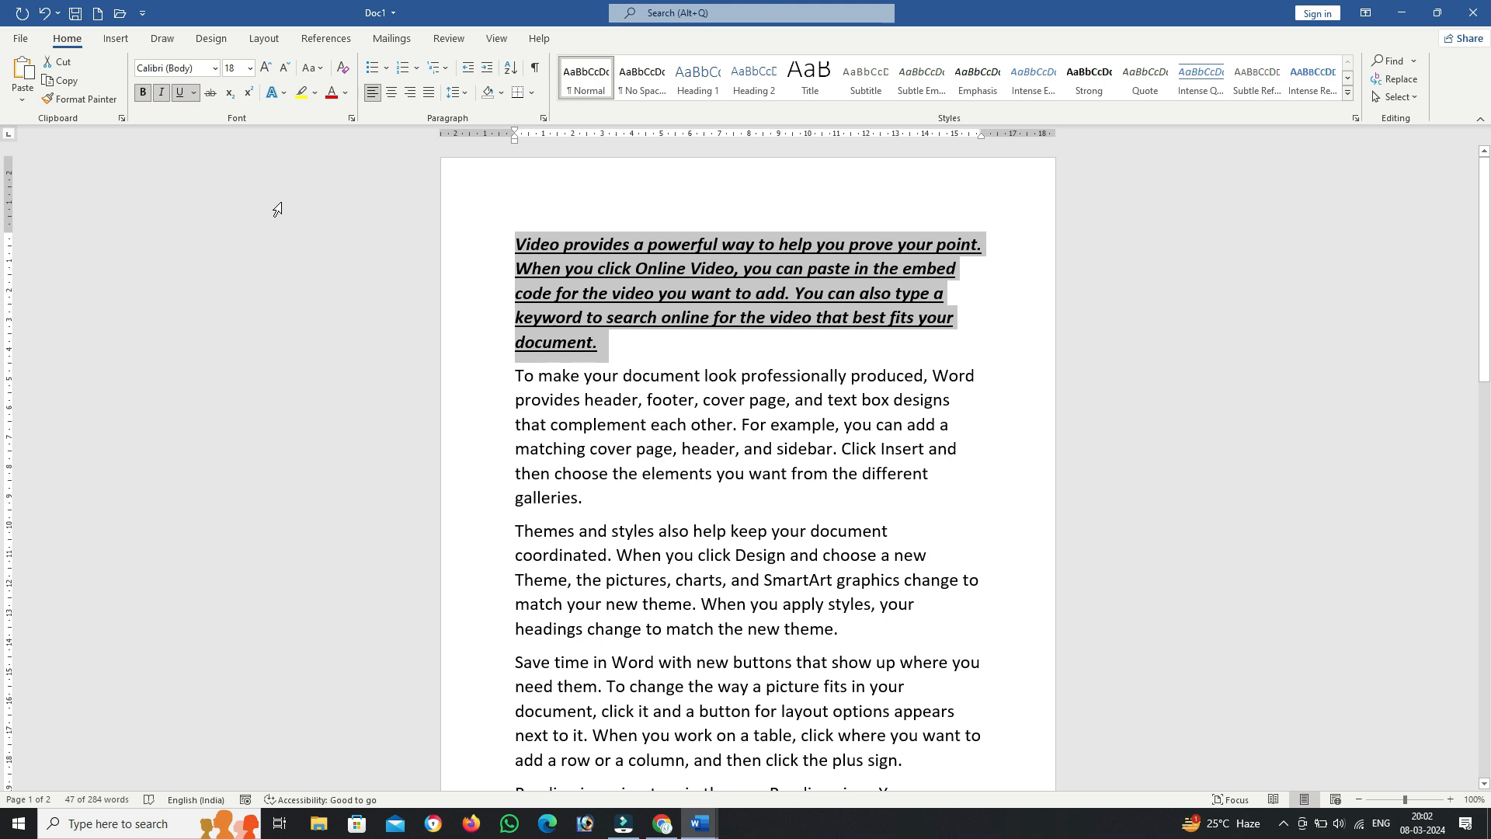
# Step: Remove the underline, italic and bold formatting from the first paragraph
pyautogui.hotkey('ctrl', 'u')
pyautogui.hotkey('ctrl', 'i')
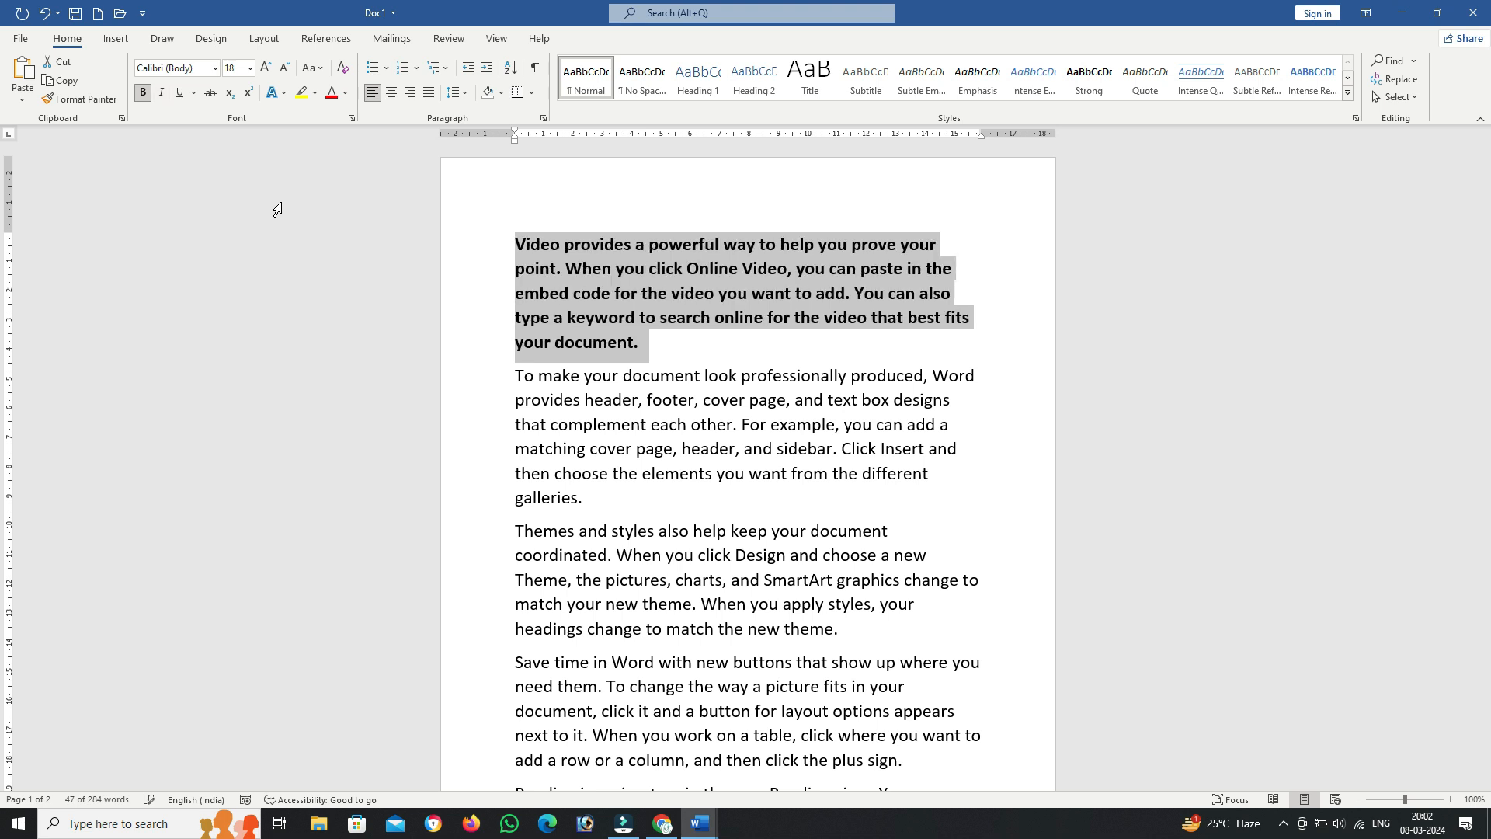
pyautogui.hotkey('ctrl', 'b')
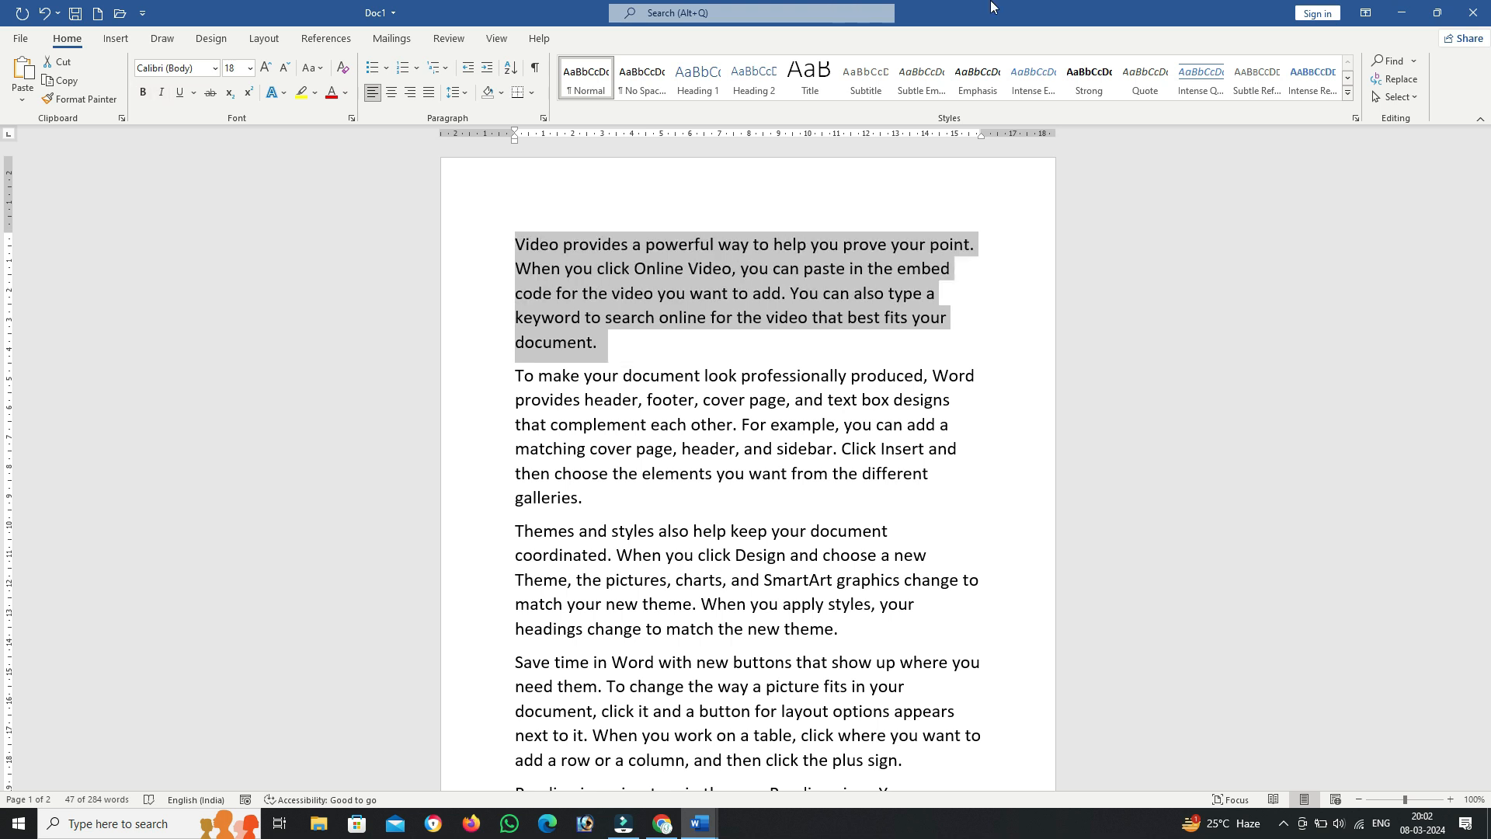
# Step: Apply strikethrough to the first paragraph and remove it again
pyautogui.click(211, 94)
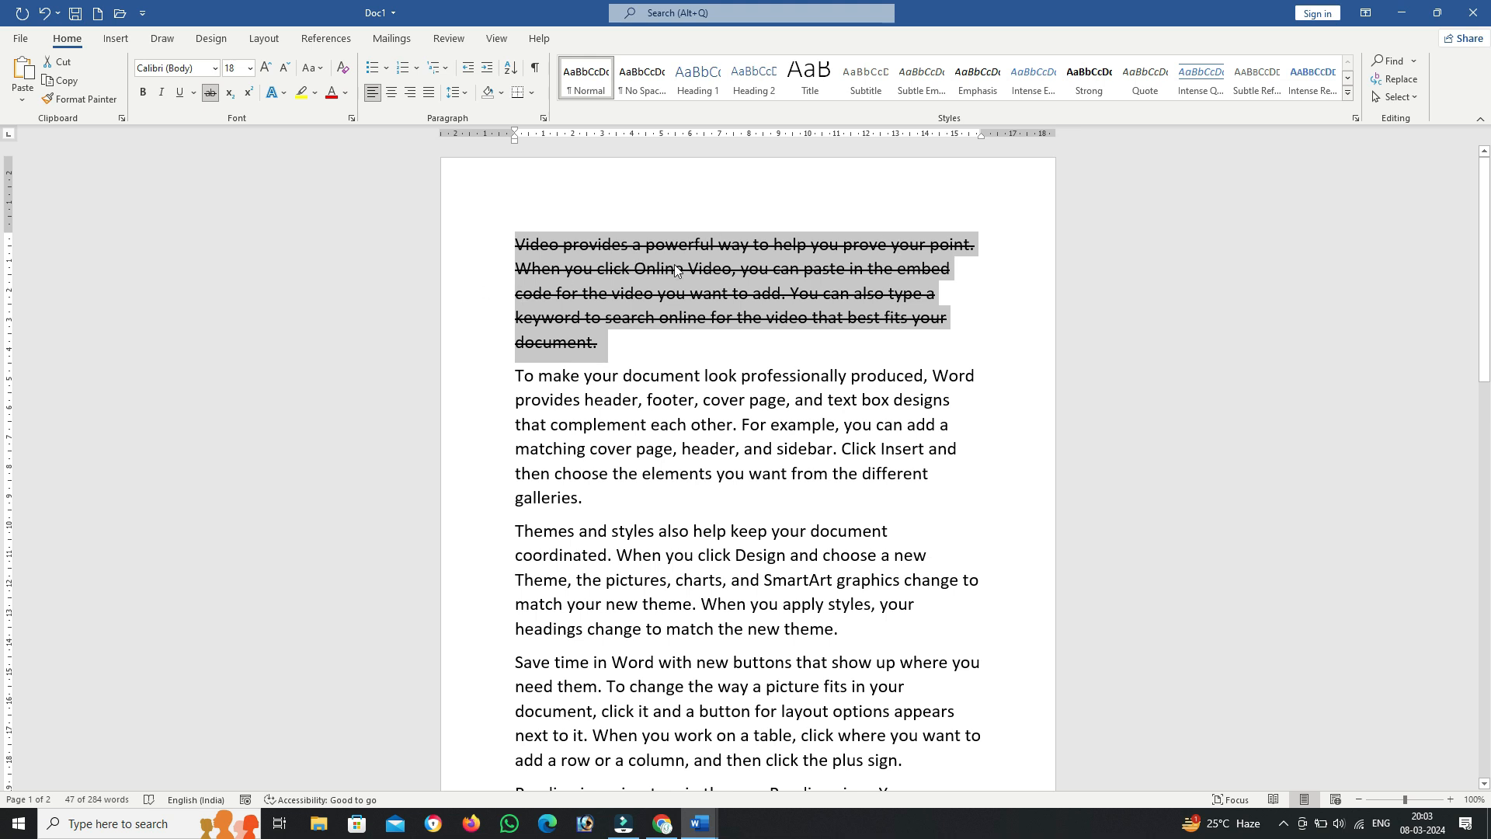
pyautogui.click(631, 345)
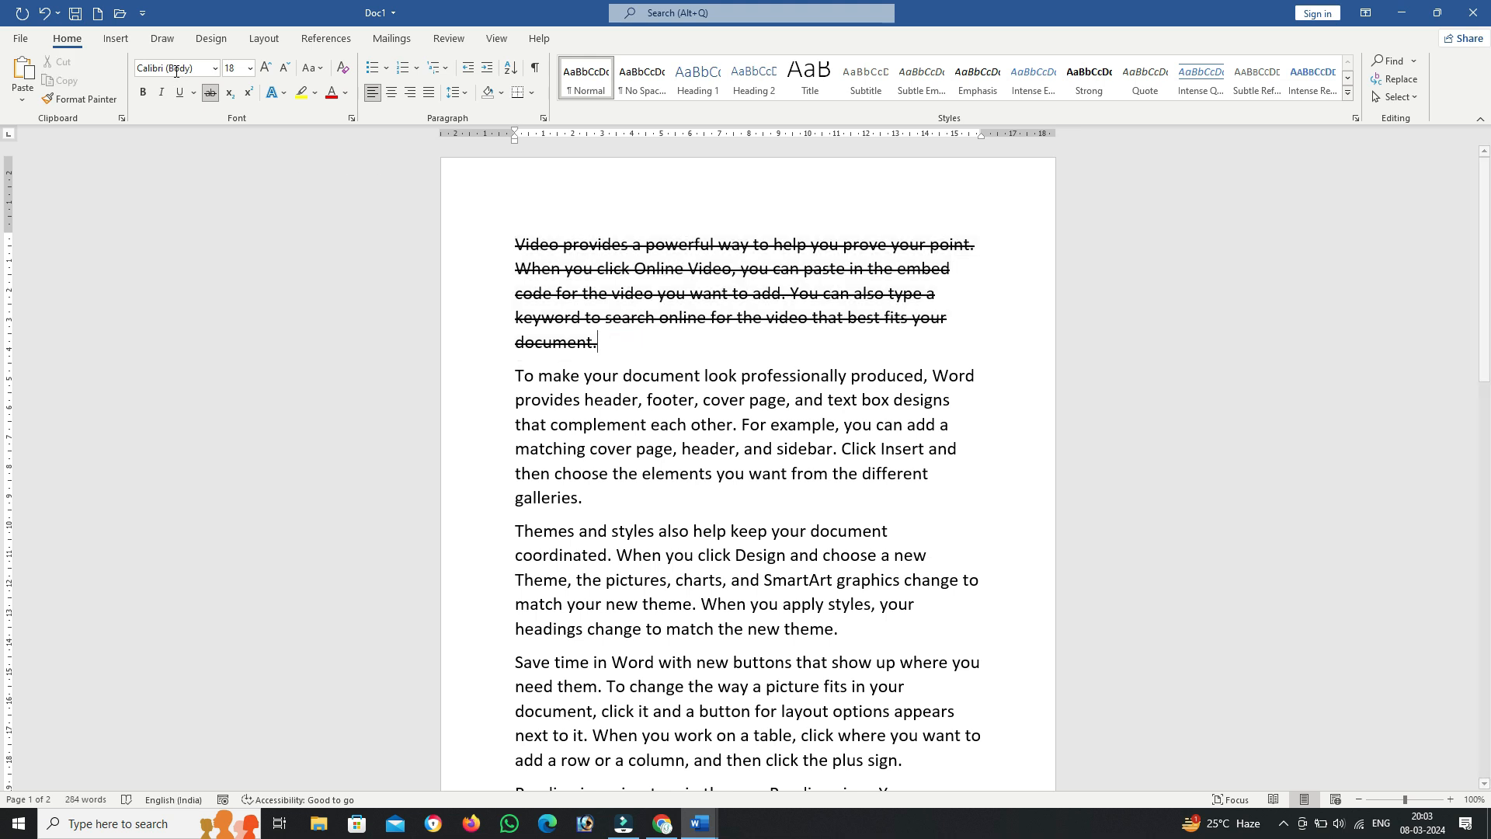
pyautogui.moveTo(633, 346); pyautogui.dragTo(488, 251)
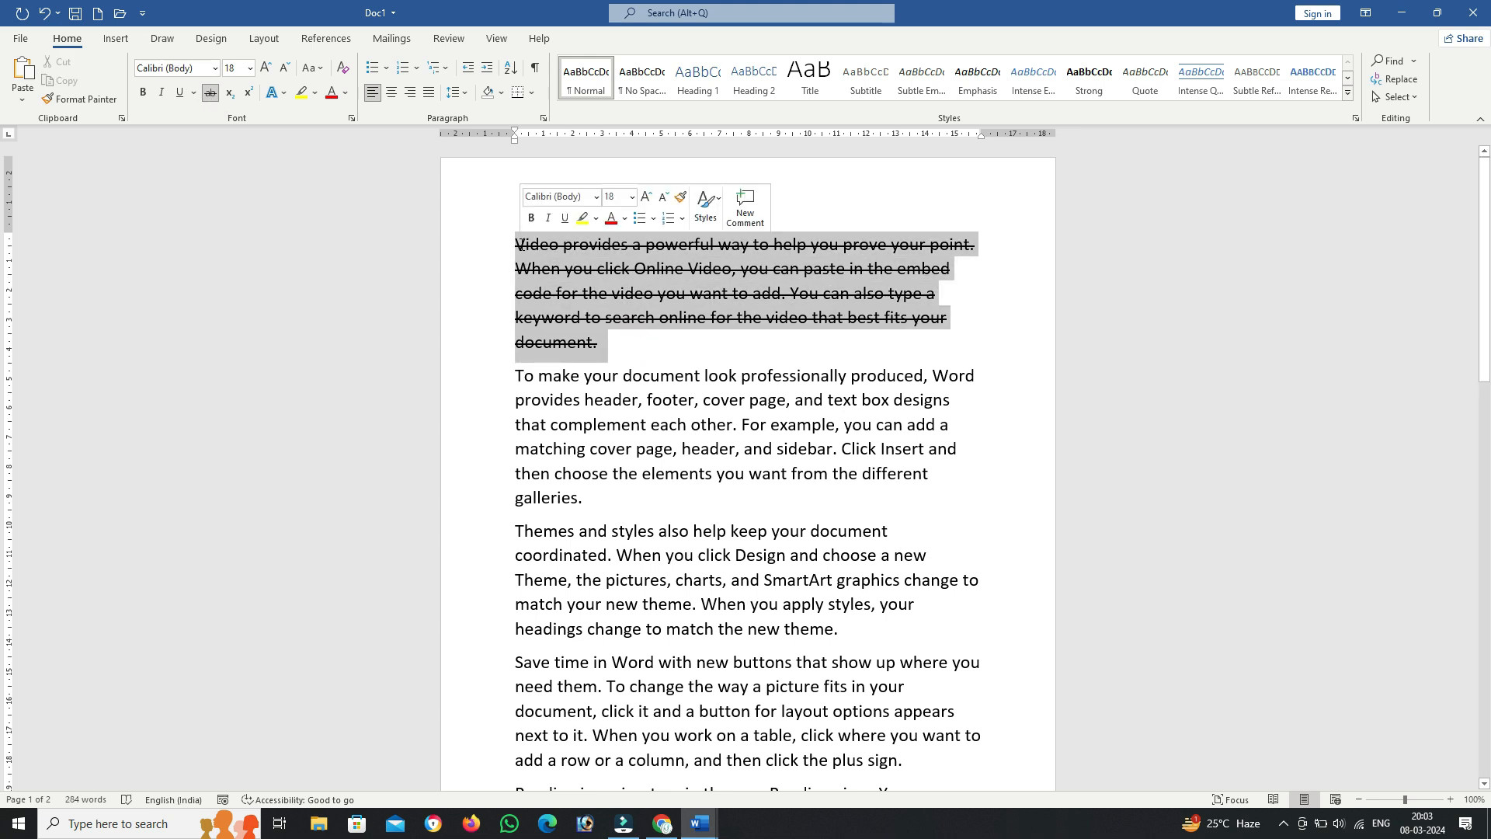
pyautogui.click(211, 94)
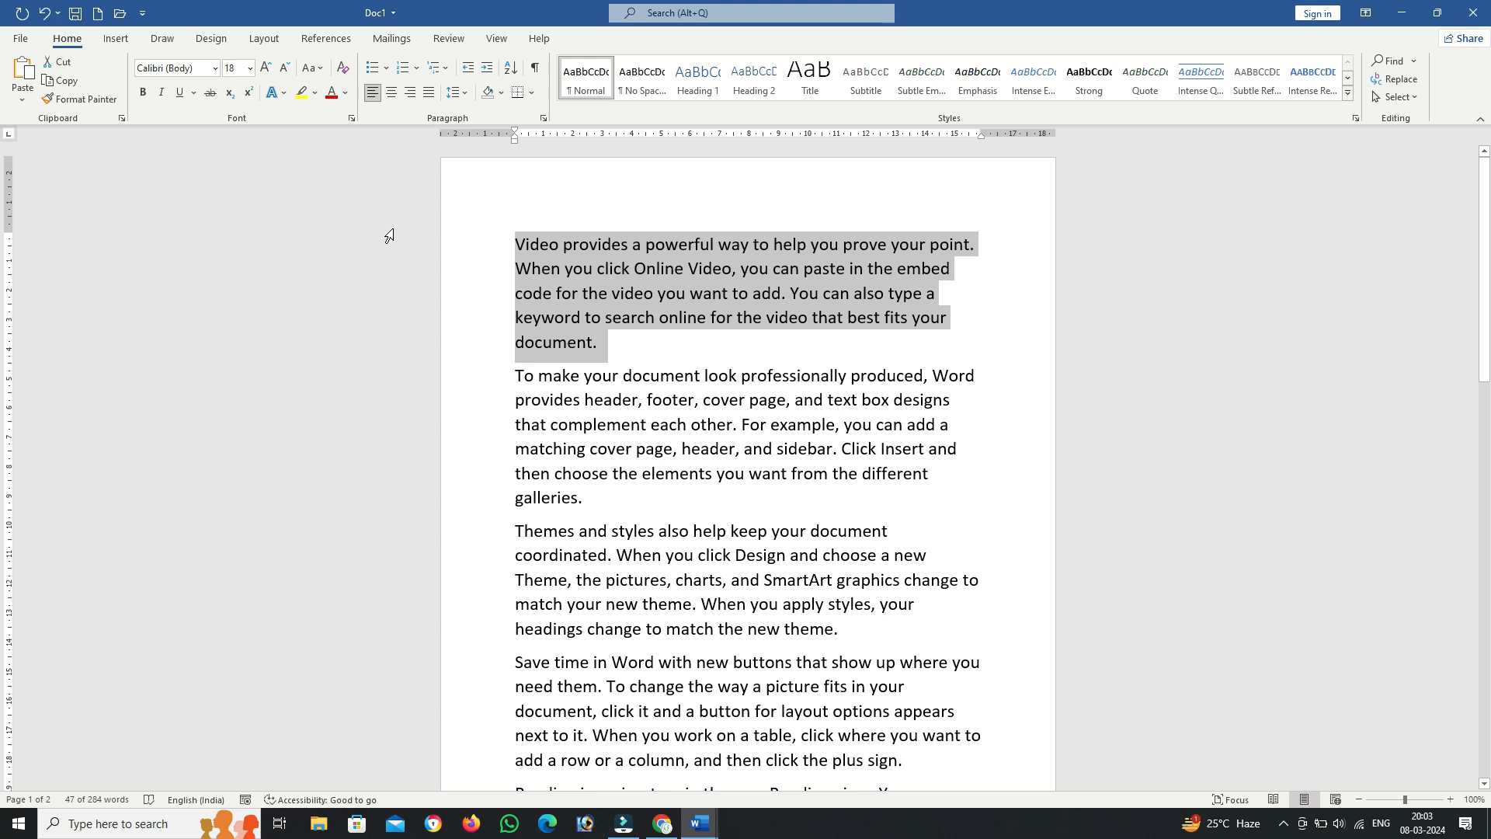
# Step: Add "vivek" in bold, "computer" in bold italic and "institute" in bold underlined italic at the end of the first paragraph
pyautogui.click(625, 351)
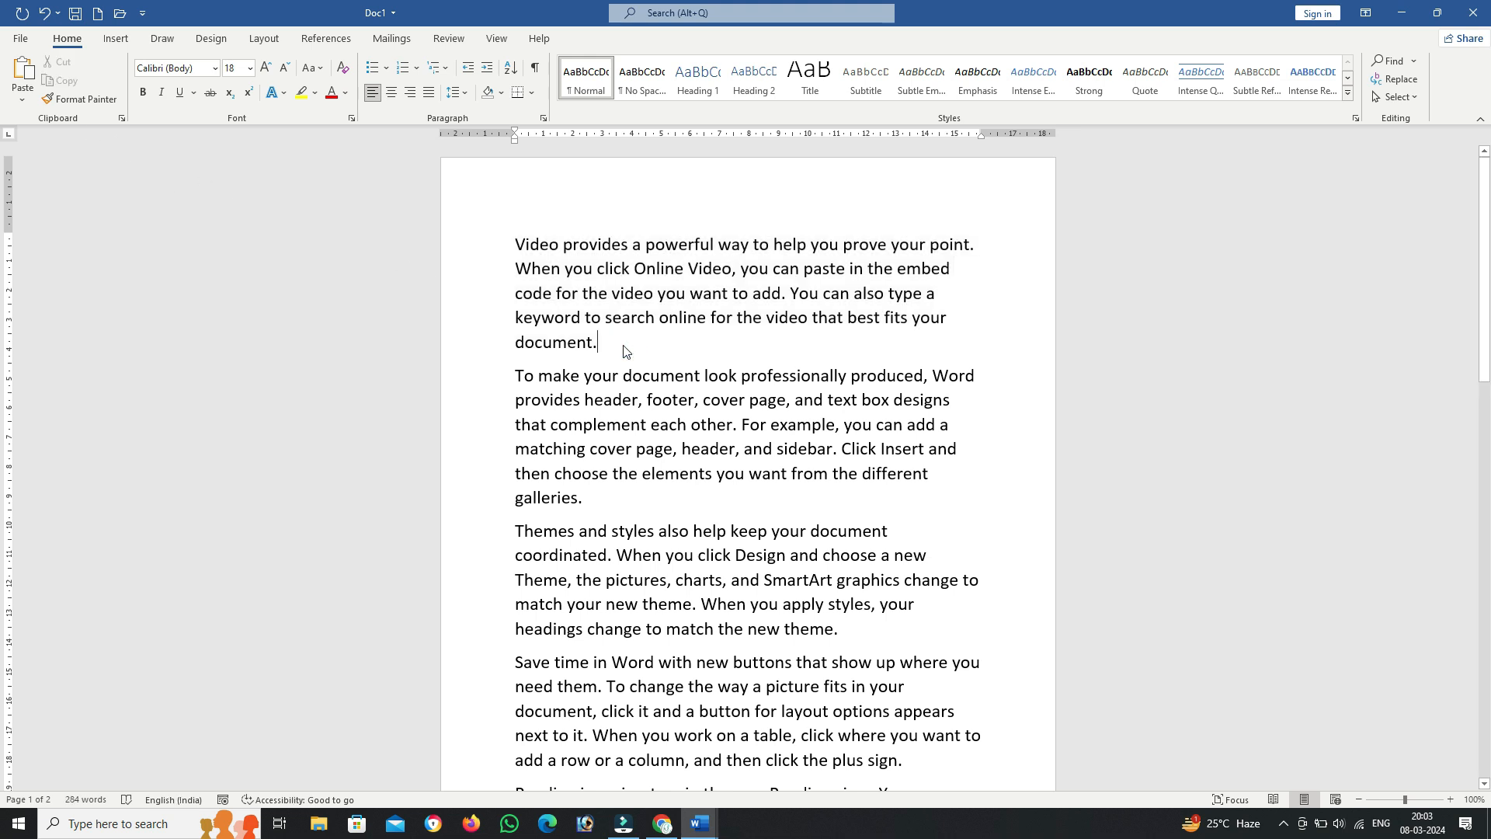
pyautogui.click(143, 92)
pyautogui.write('vive')
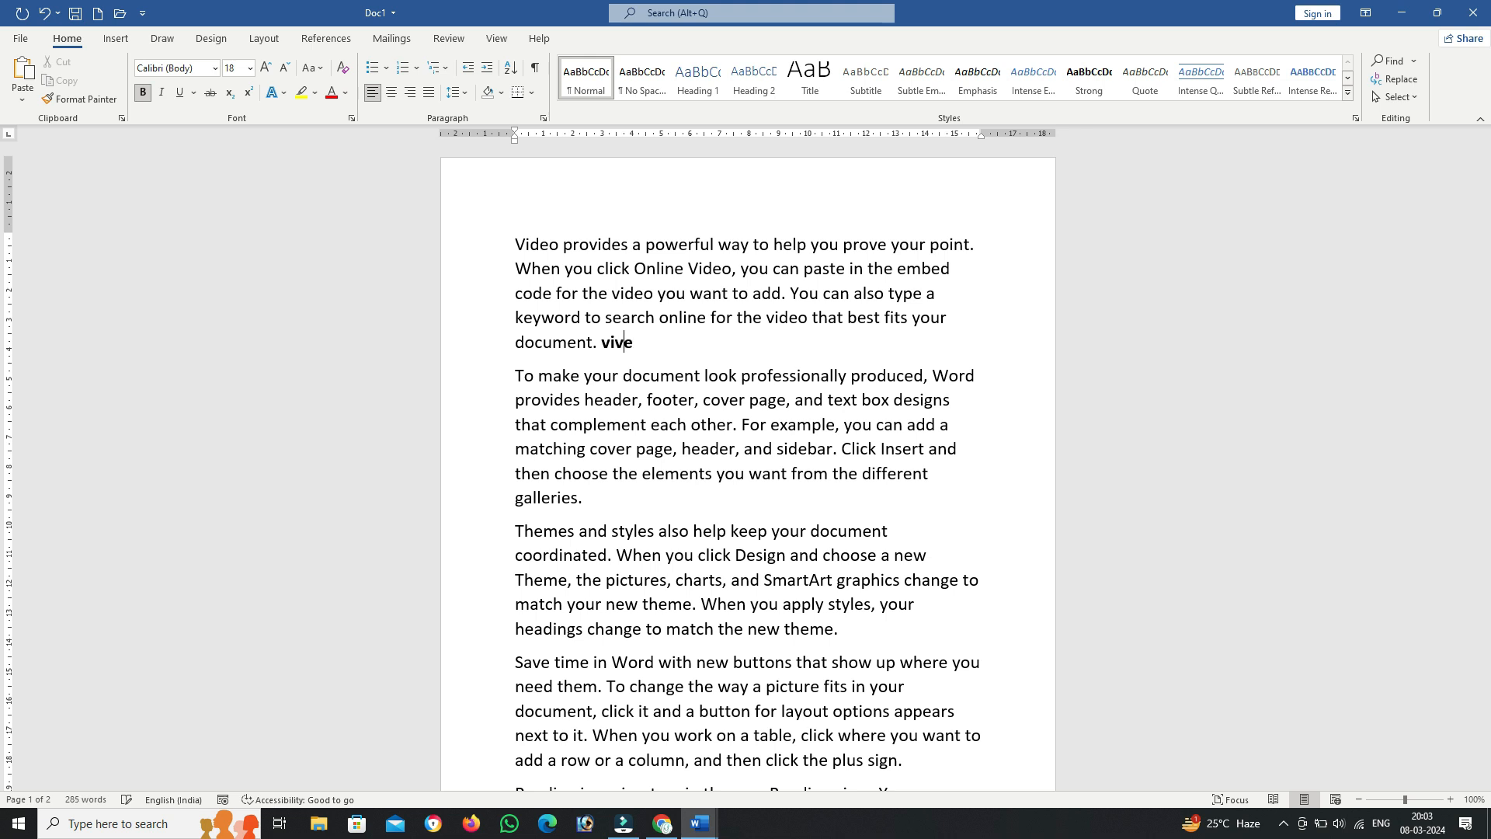
pyautogui.write('k')
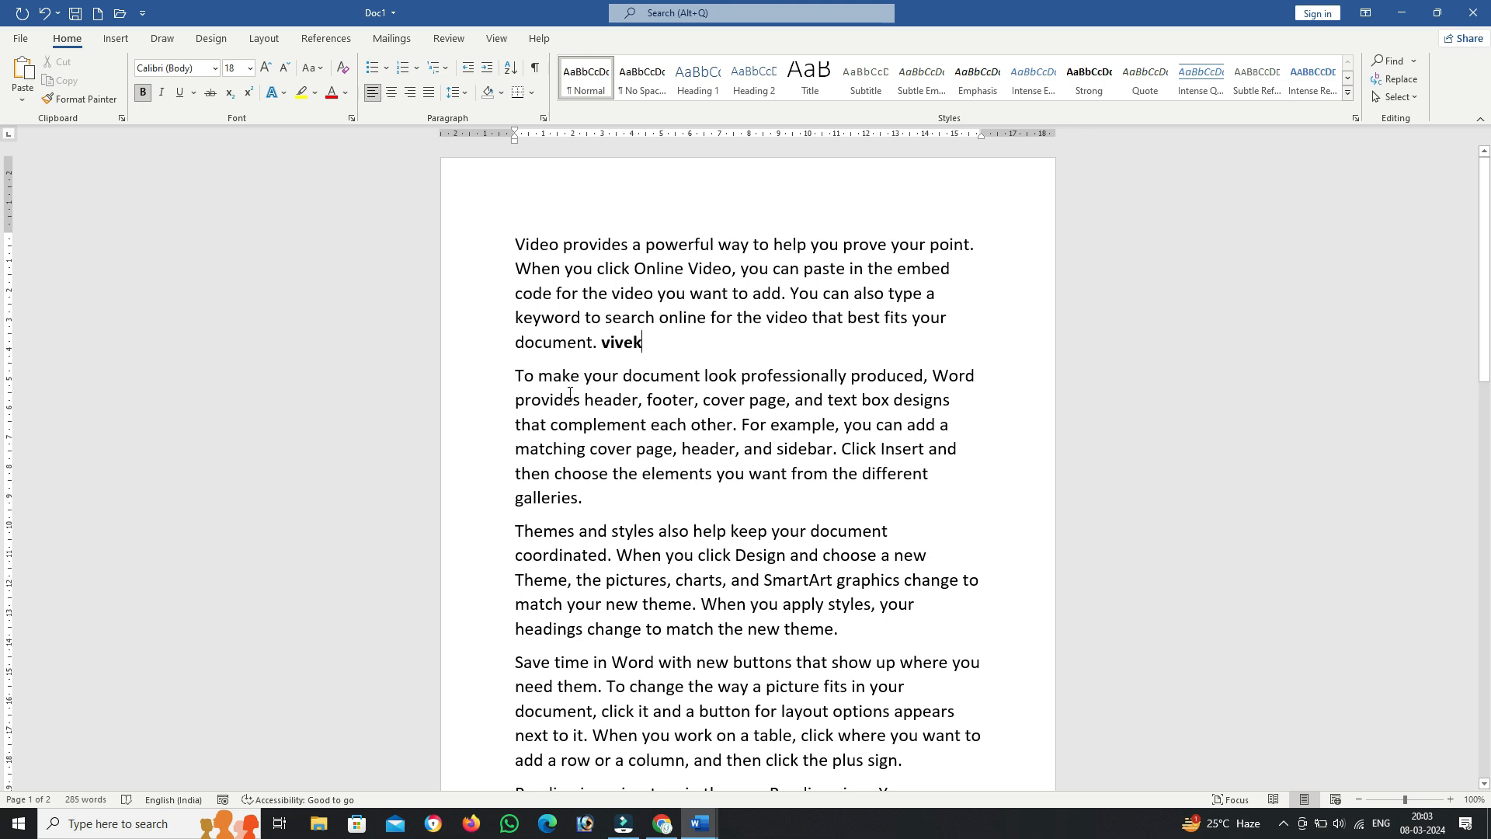
pyautogui.click(158, 94)
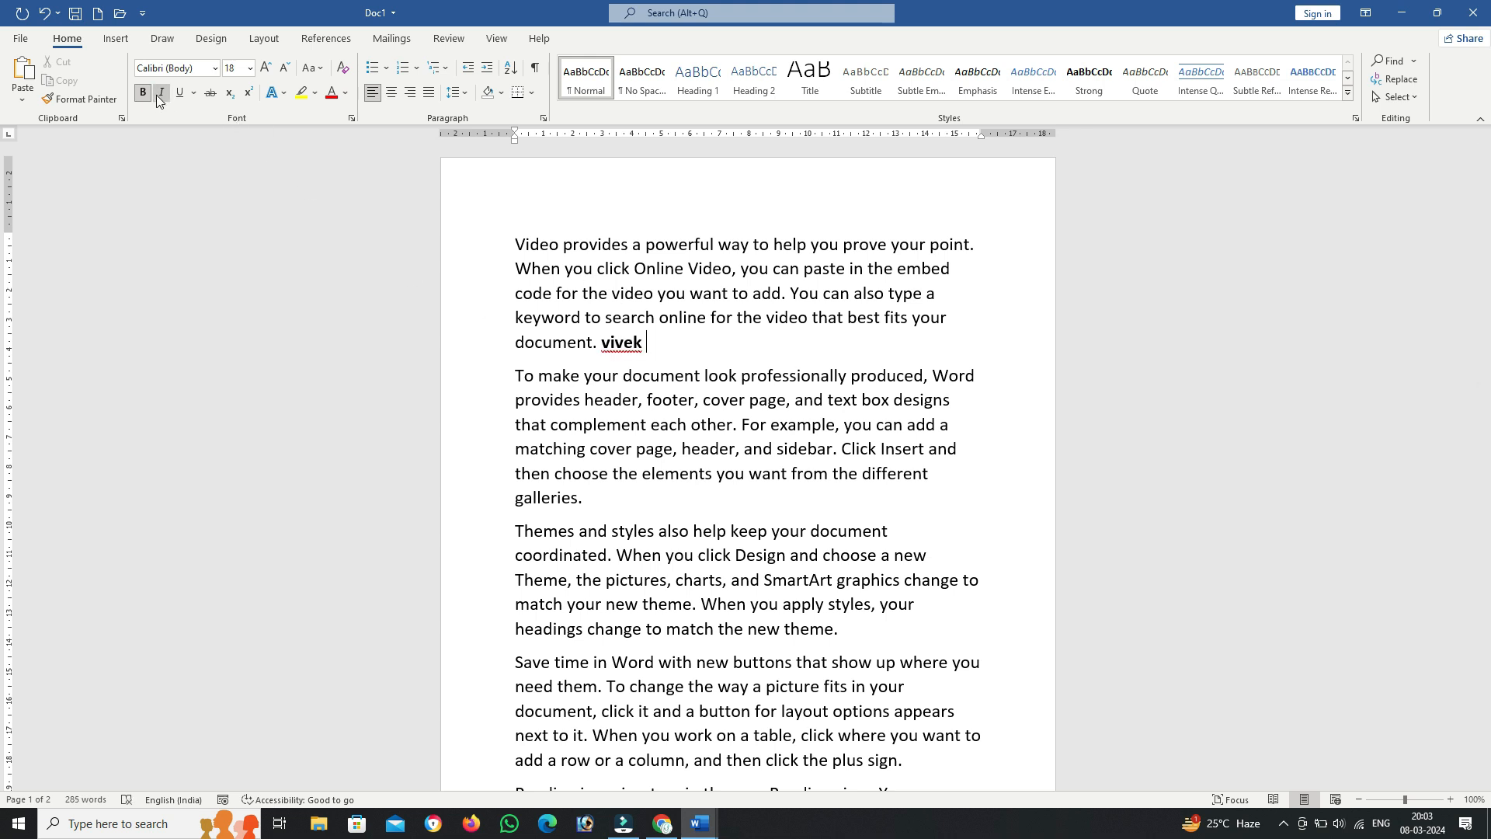
pyautogui.write('compu')
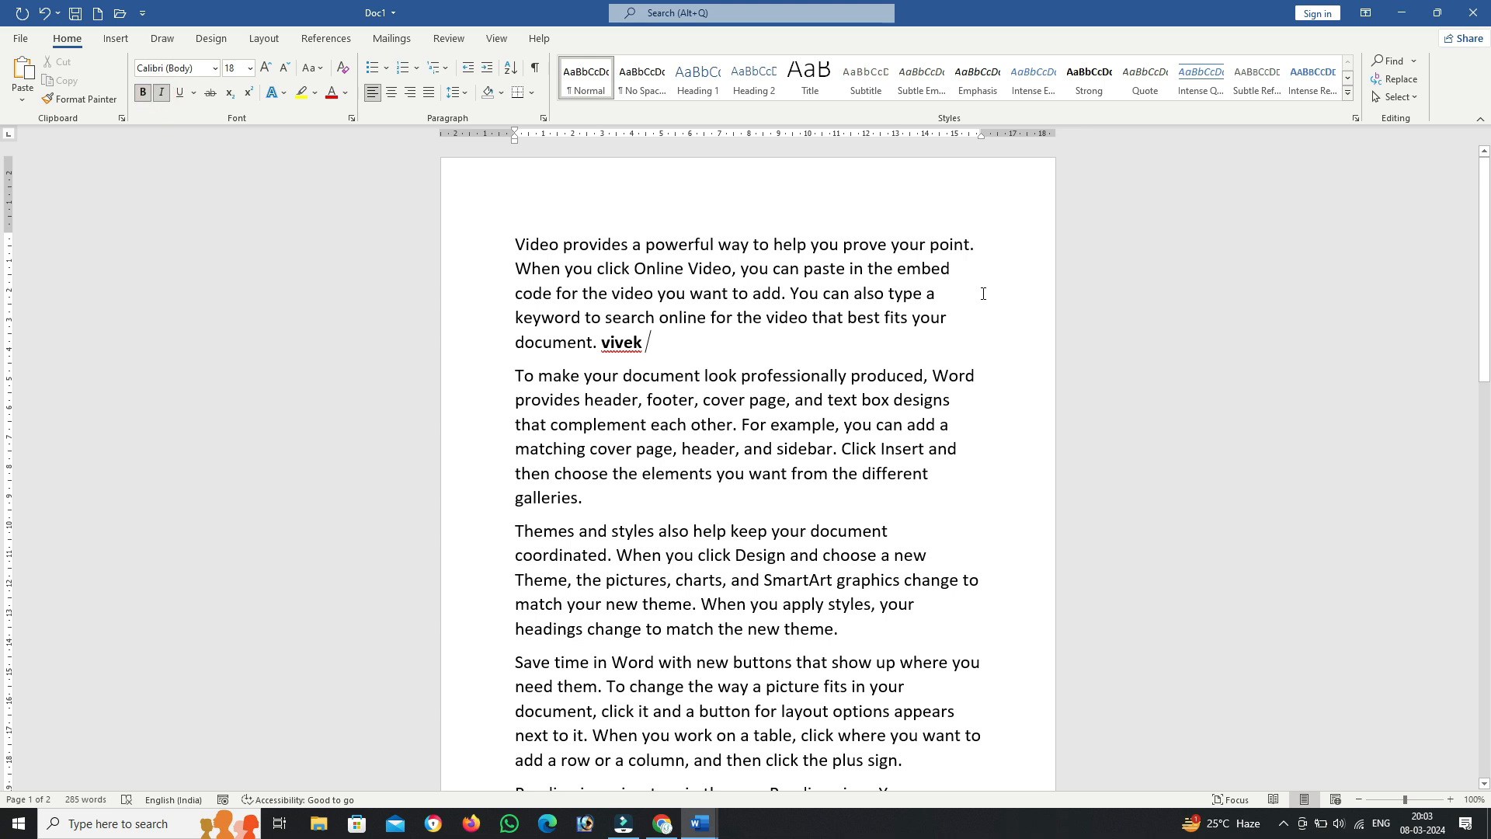
pyautogui.write('ter')
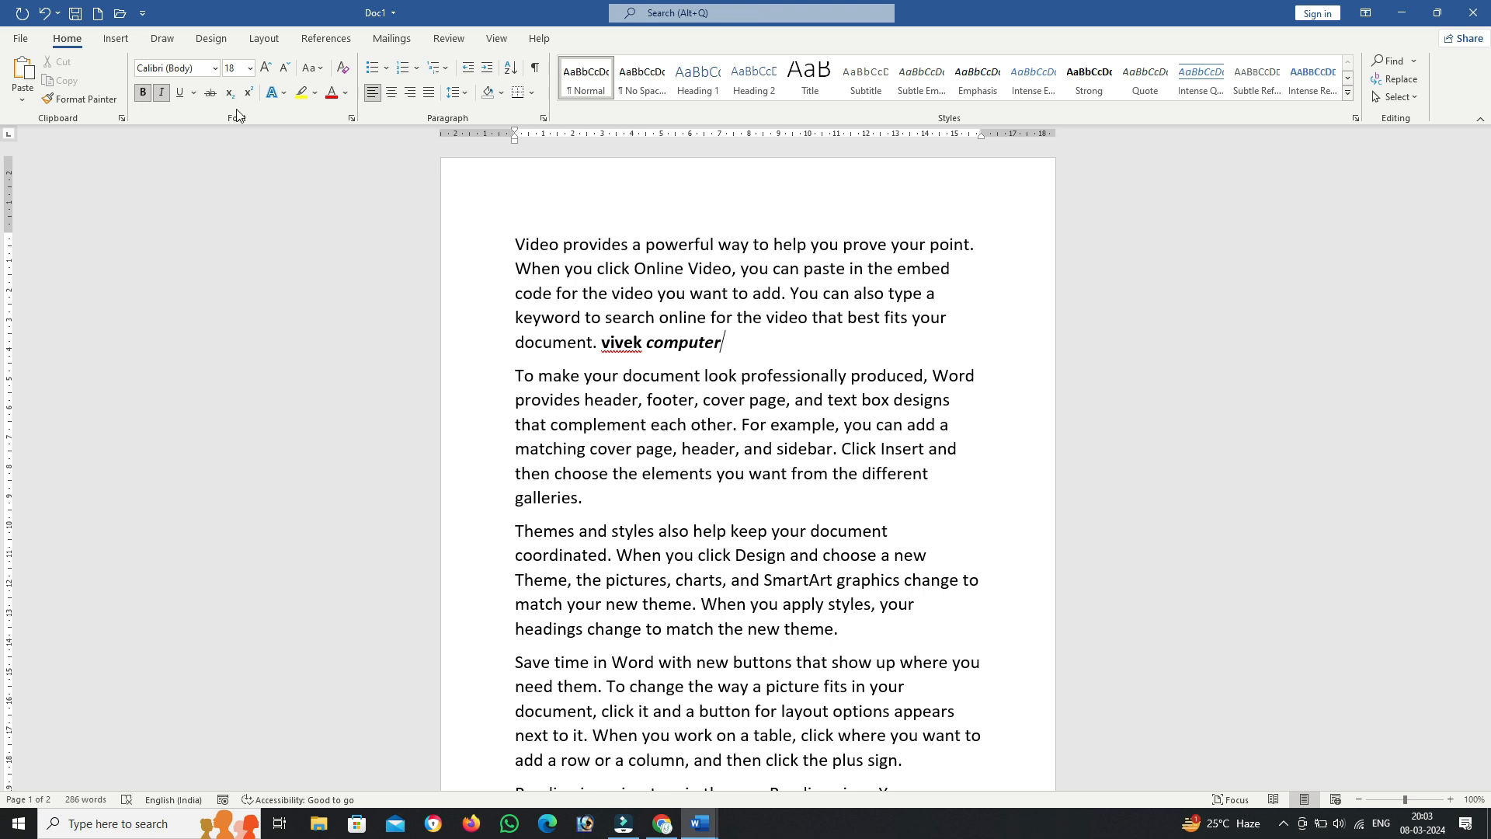
pyautogui.click(180, 93)
pyautogui.write('institute')
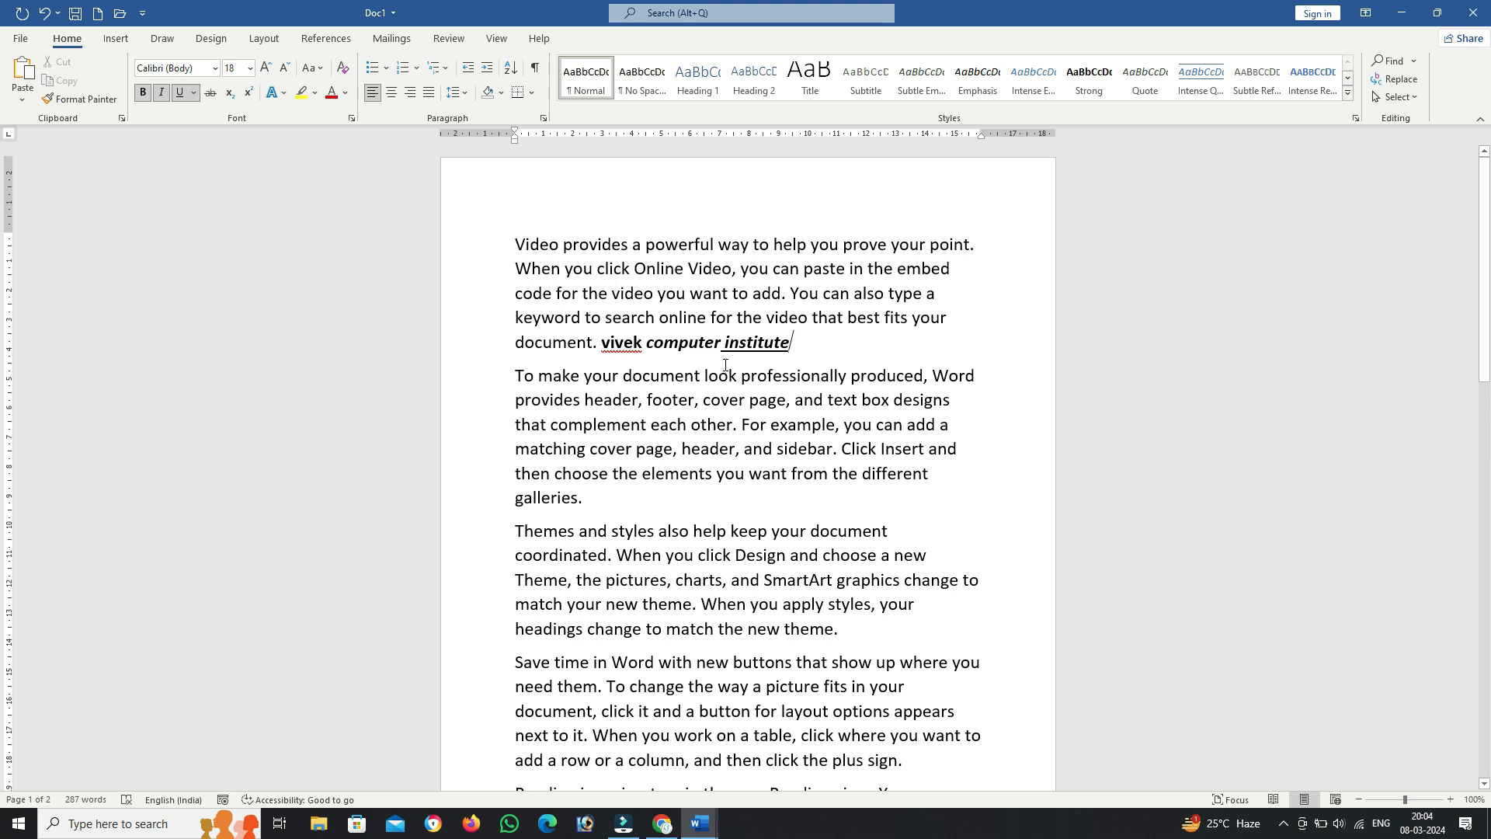
# Step: Clear the bold, italic and underline formatting from "vivek computer institute"
pyautogui.moveTo(796, 341); pyautogui.dragTo(515, 244)
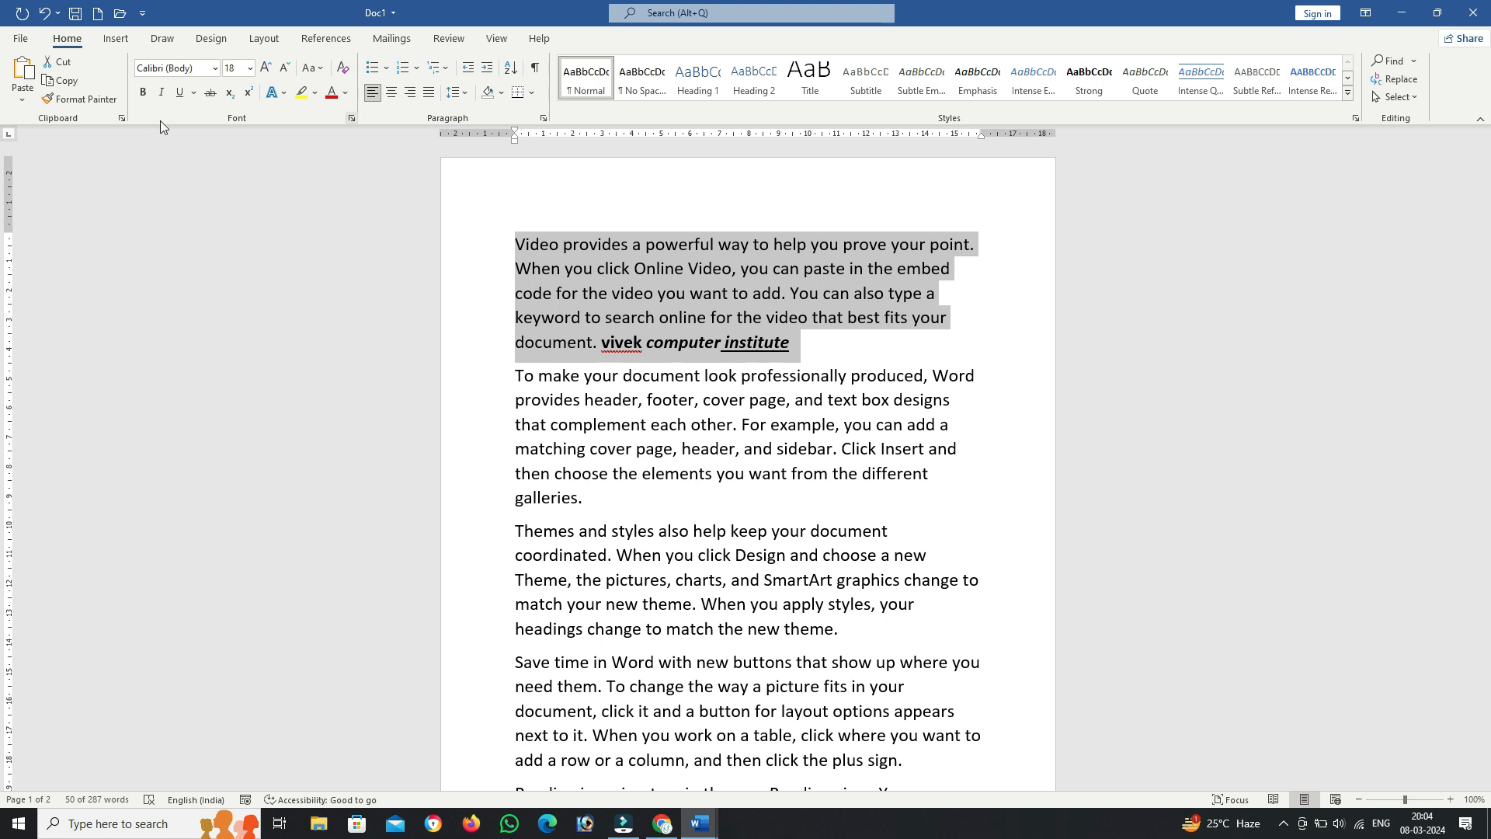
pyautogui.moveTo(808, 343); pyautogui.dragTo(621, 350)
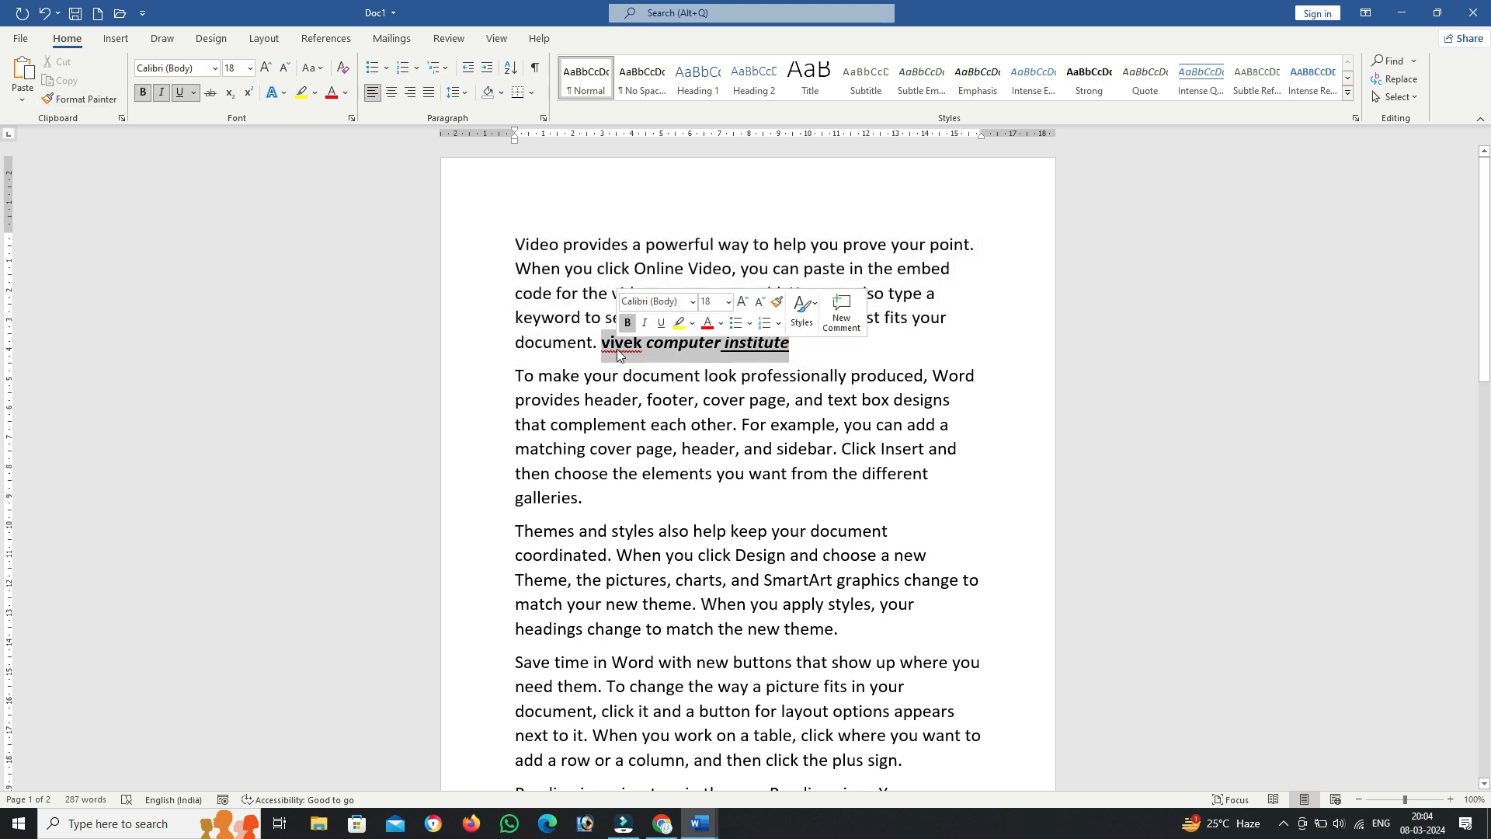
pyautogui.click(143, 92)
pyautogui.click(161, 92)
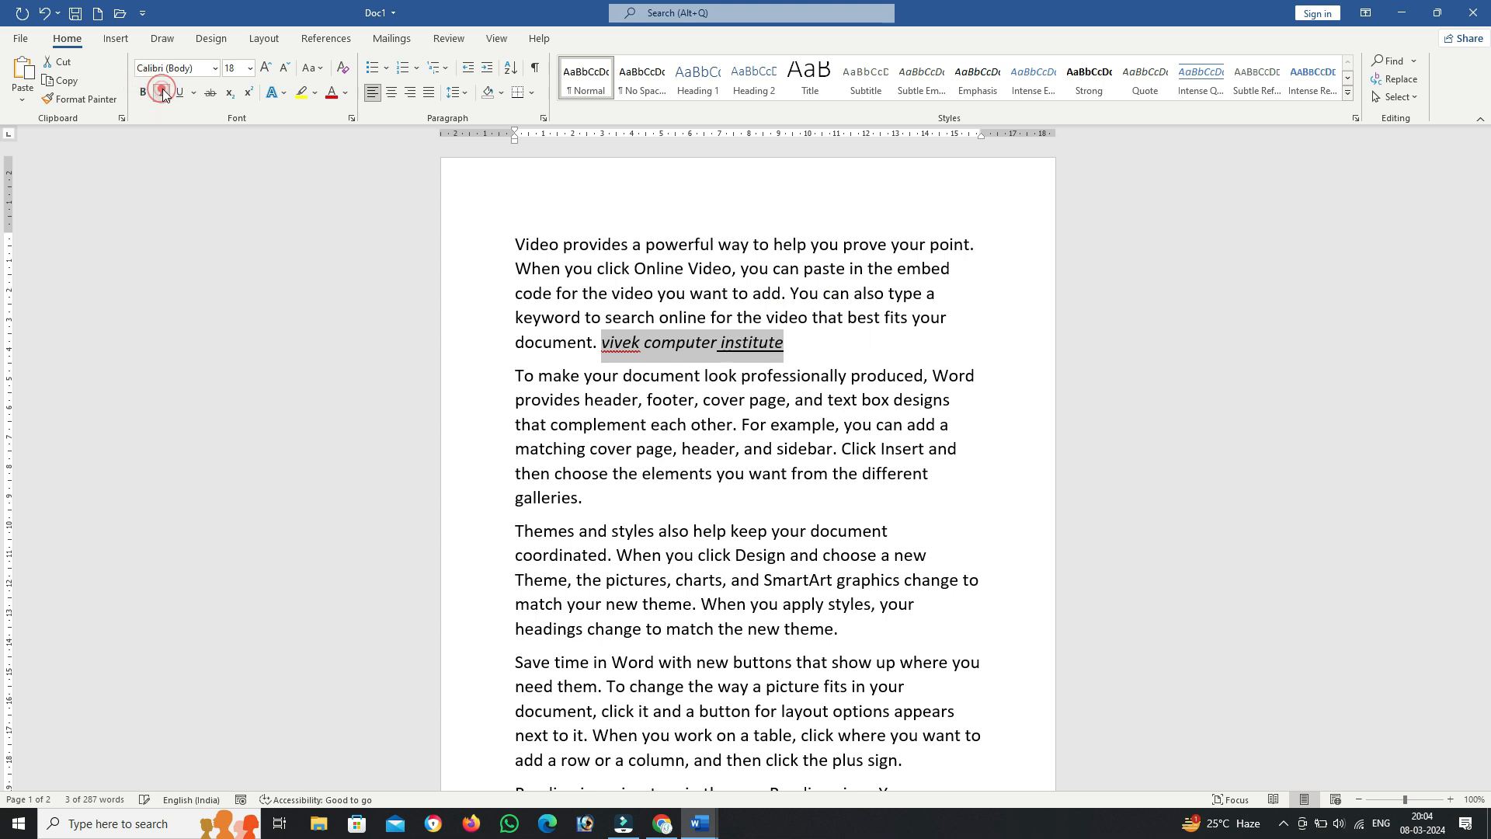
pyautogui.click(161, 92)
pyautogui.click(182, 94)
pyautogui.click(181, 93)
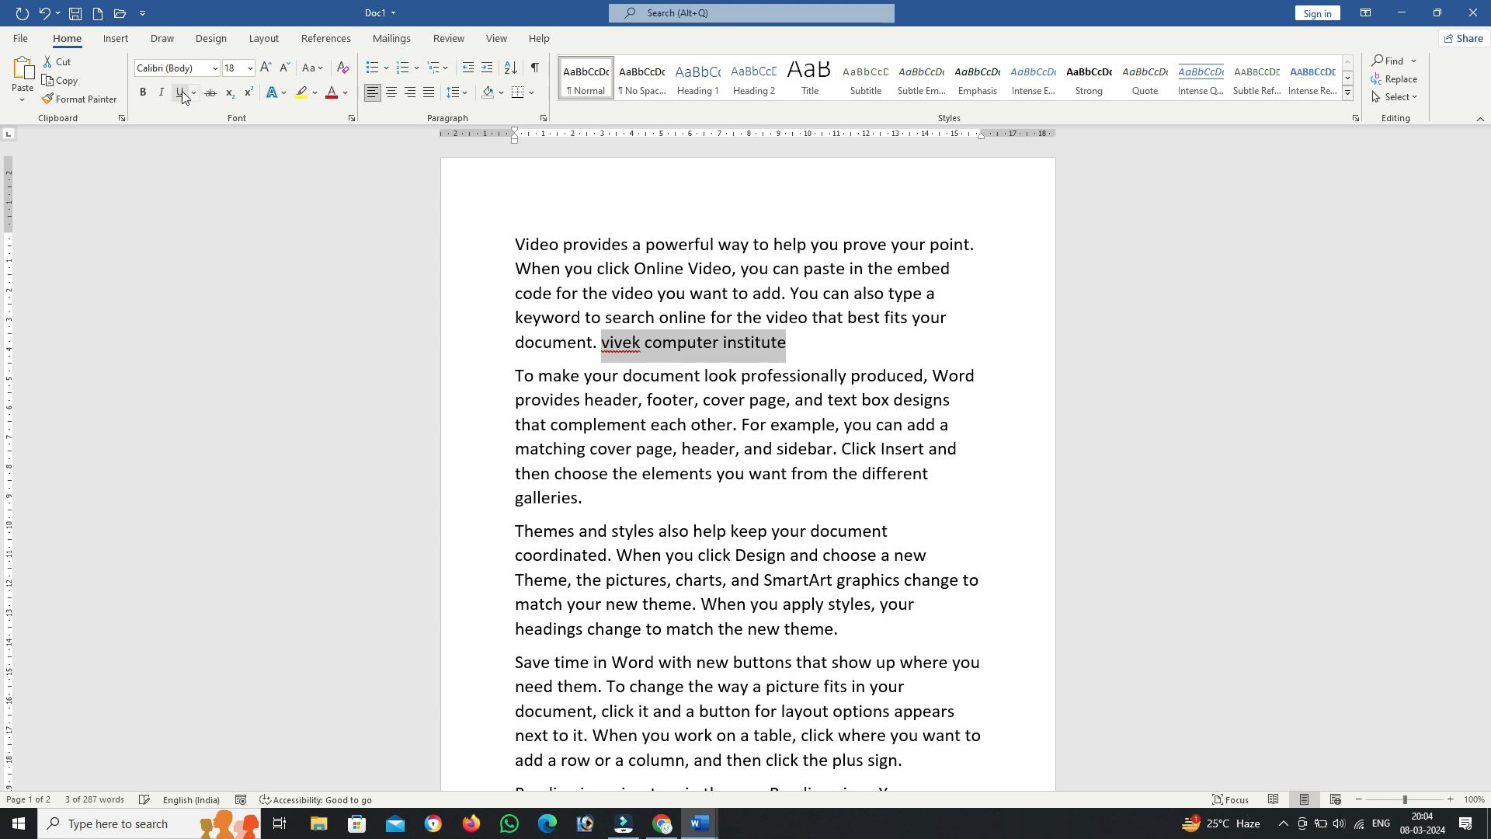
# Step: Delete "vivek computer institute" from the end of the first paragraph
pyautogui.click(392, 278)
pyautogui.moveTo(769, 342); pyautogui.dragTo(602, 342)
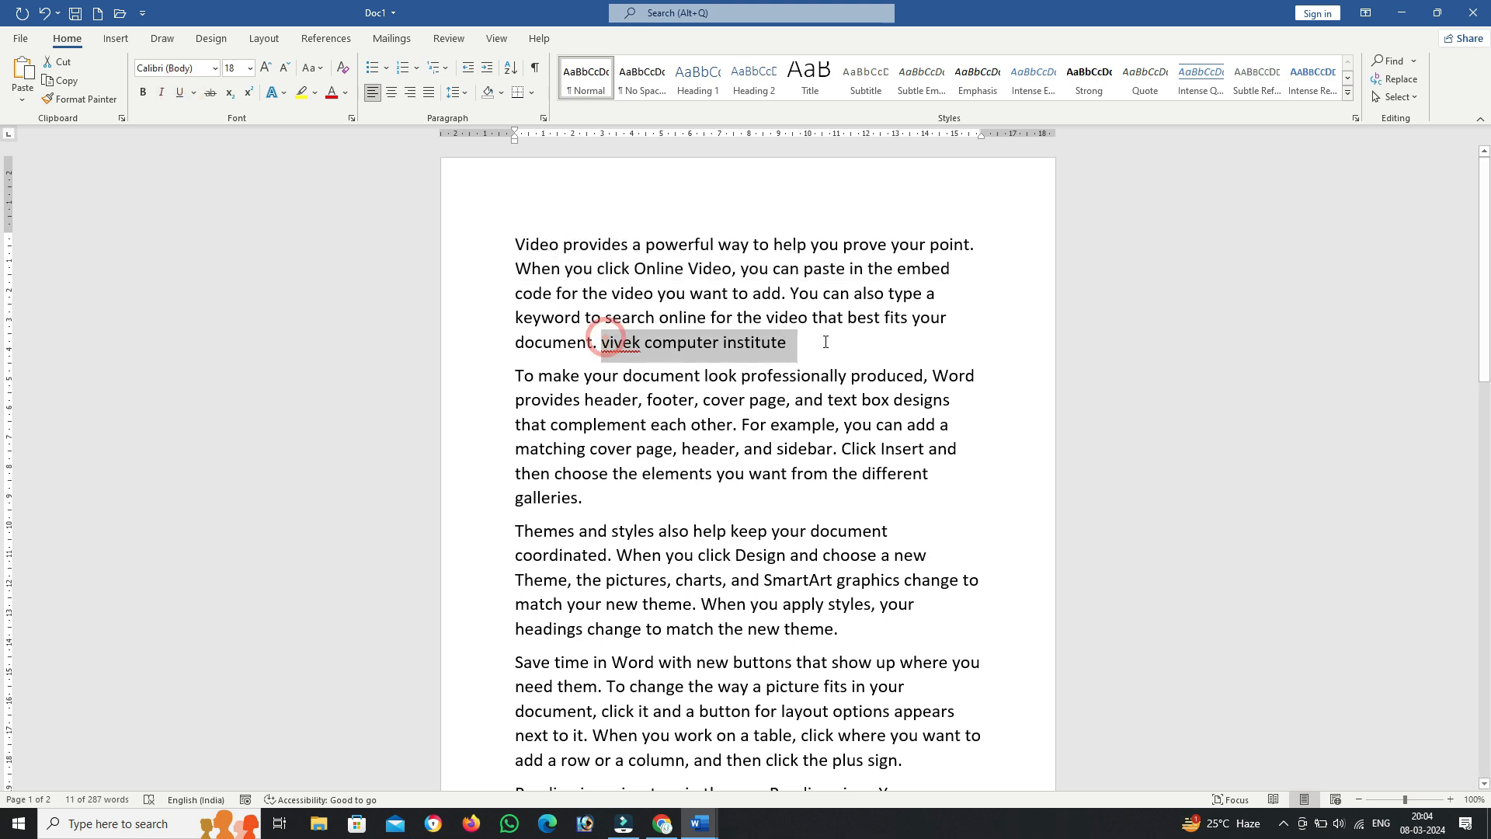
pyautogui.press('BackSpace')
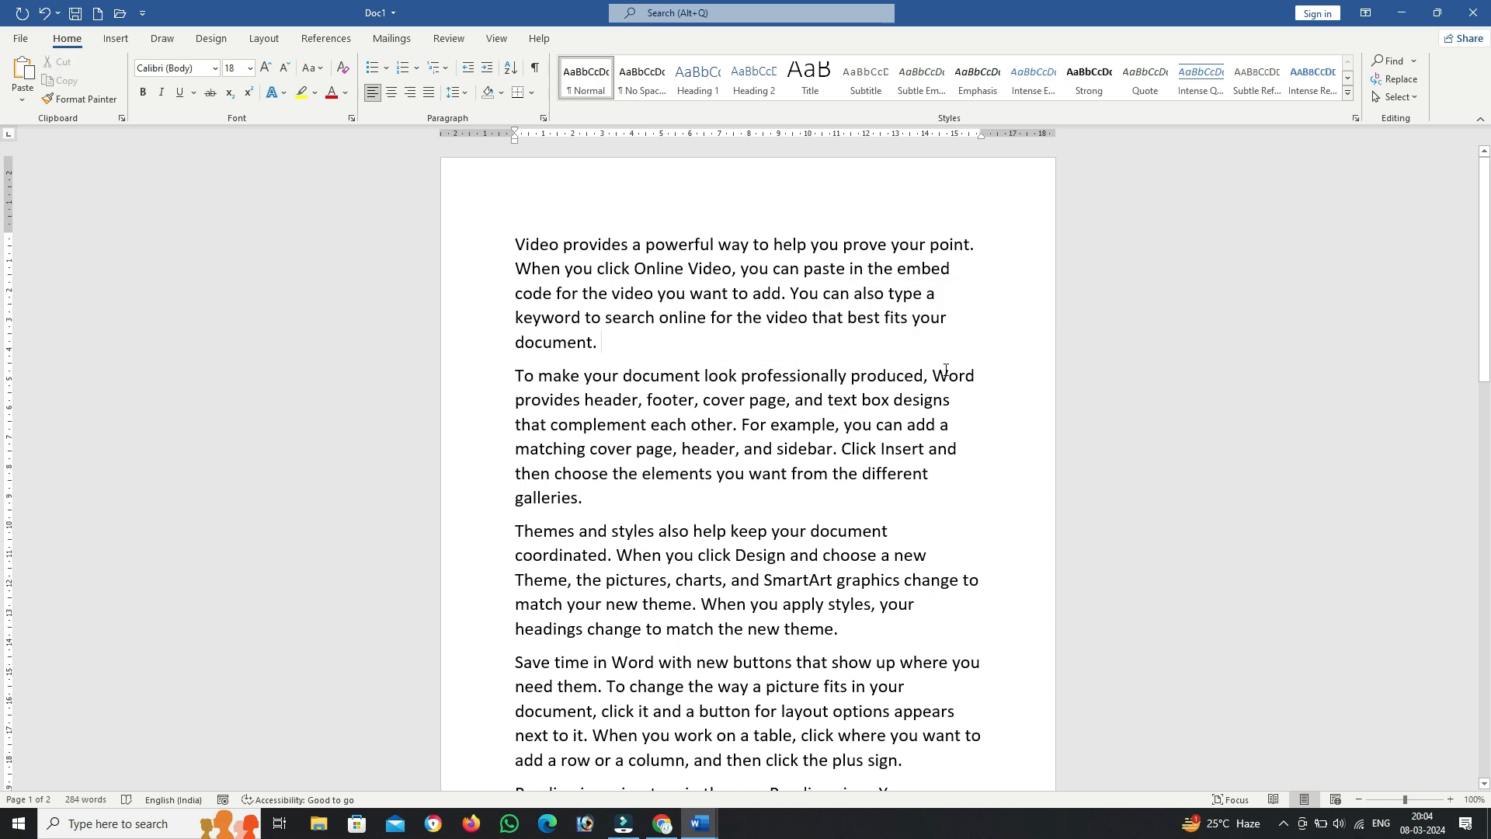
# Step: Add "10th 2nd M10" at the end of the first paragraph, with the ordinal suffixes in superscript
pyautogui.write('10')
pyautogui.write('th')
pyautogui.write('2nd m')
pyautogui.press('BackSpace')
pyautogui.write('M10')
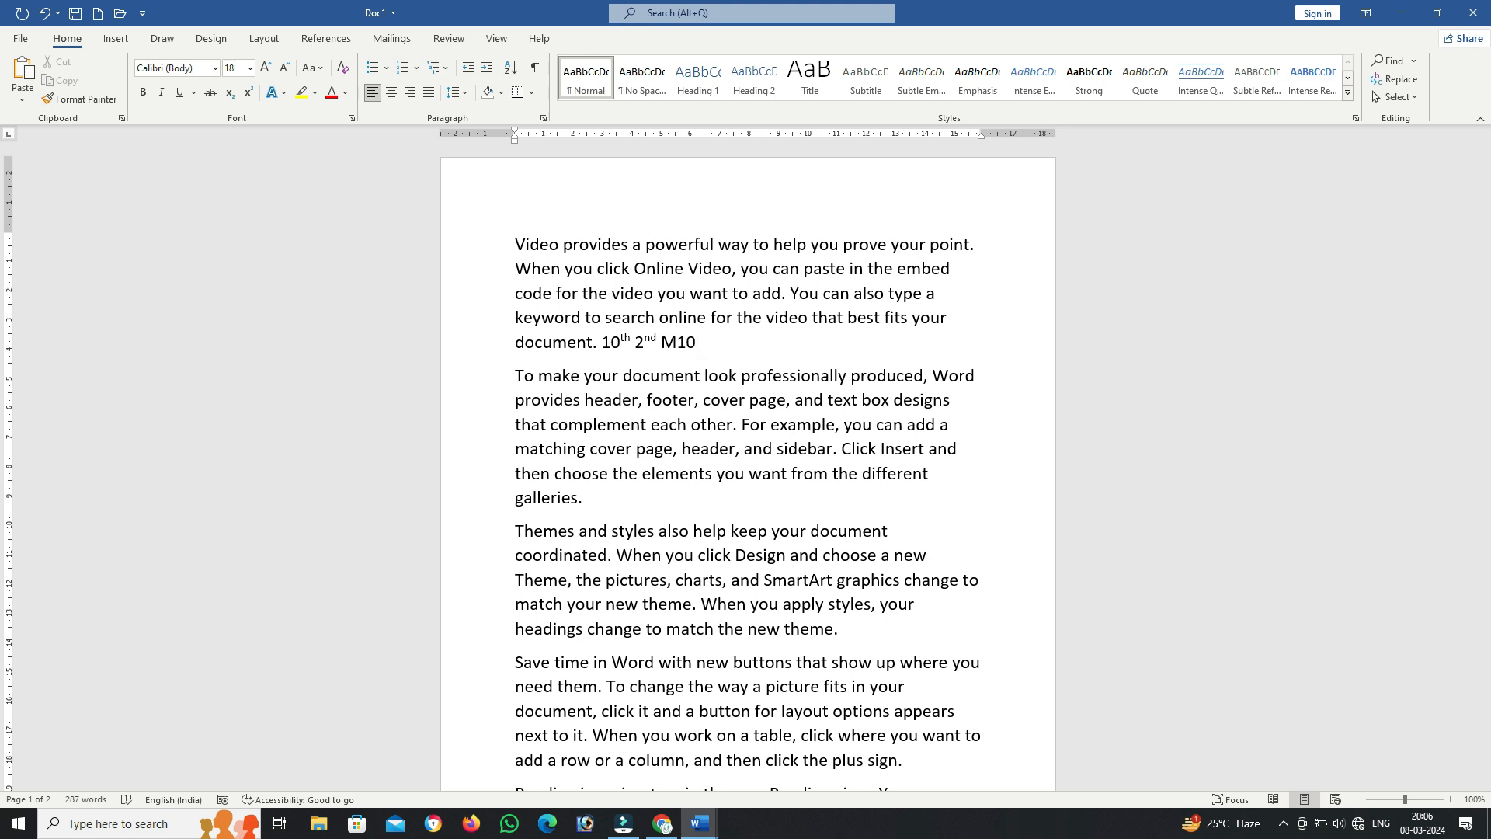
# Step: Format the 10 in "M10" as superscript and switch it to subscript
pyautogui.hotkey('shift', 'Left')
pyautogui.hotkey('shift', 'Left')
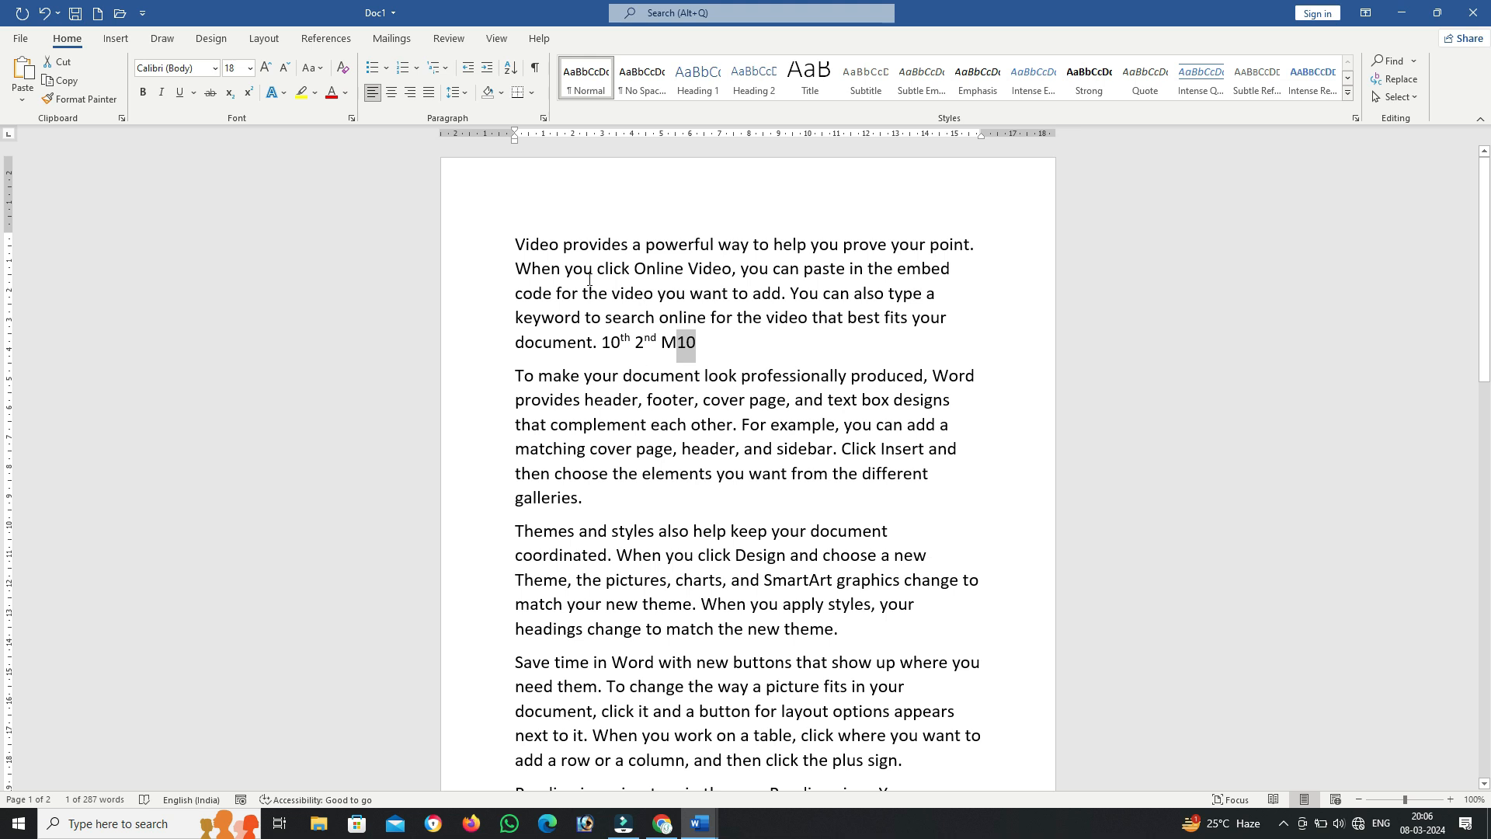
pyautogui.click(247, 94)
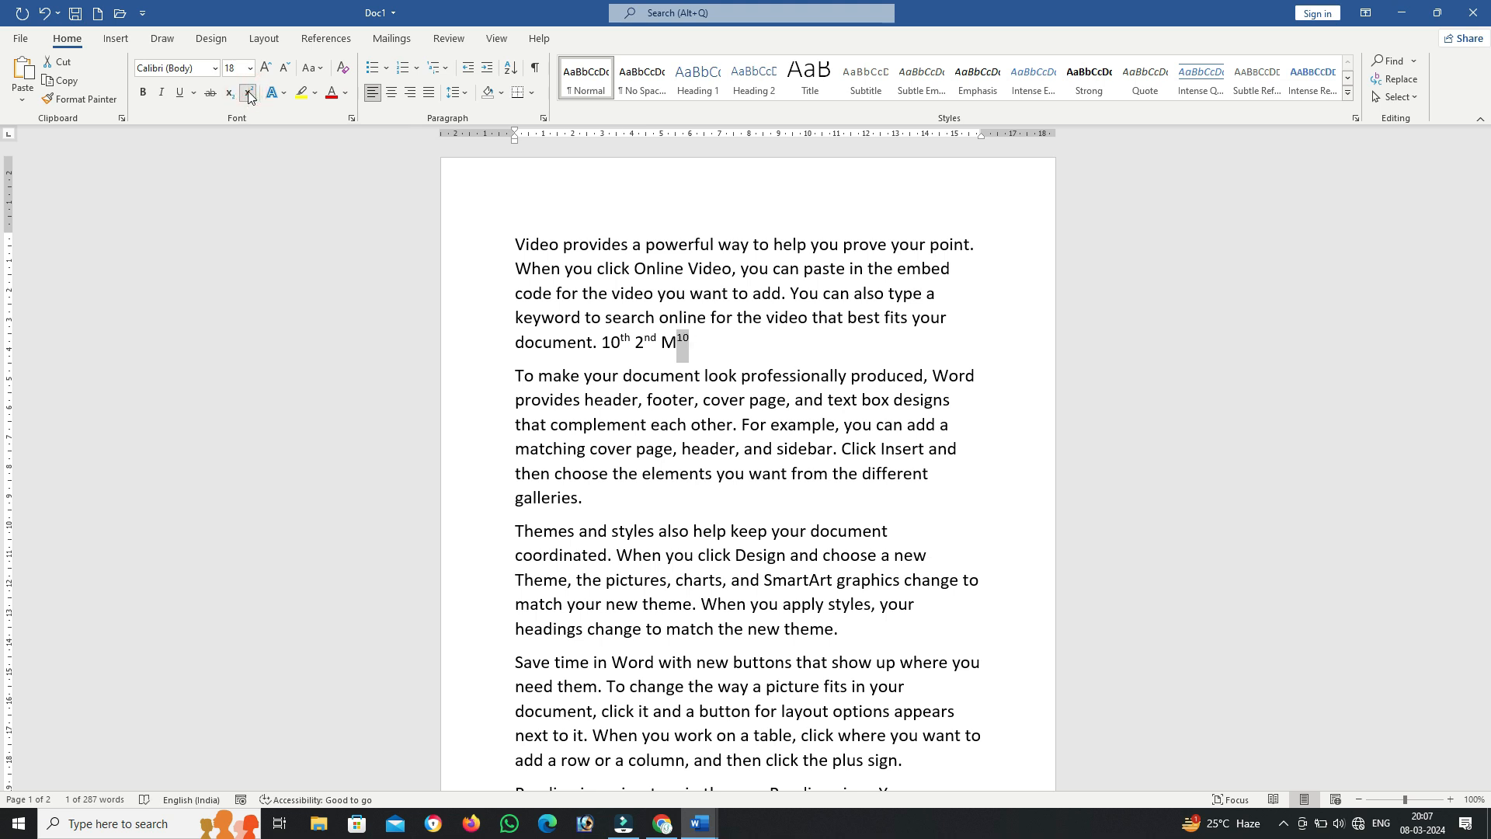
pyautogui.click(230, 99)
# Step: Add "CO2" in capital letters after M10 at the end of the first paragraph
pyautogui.click(761, 348)
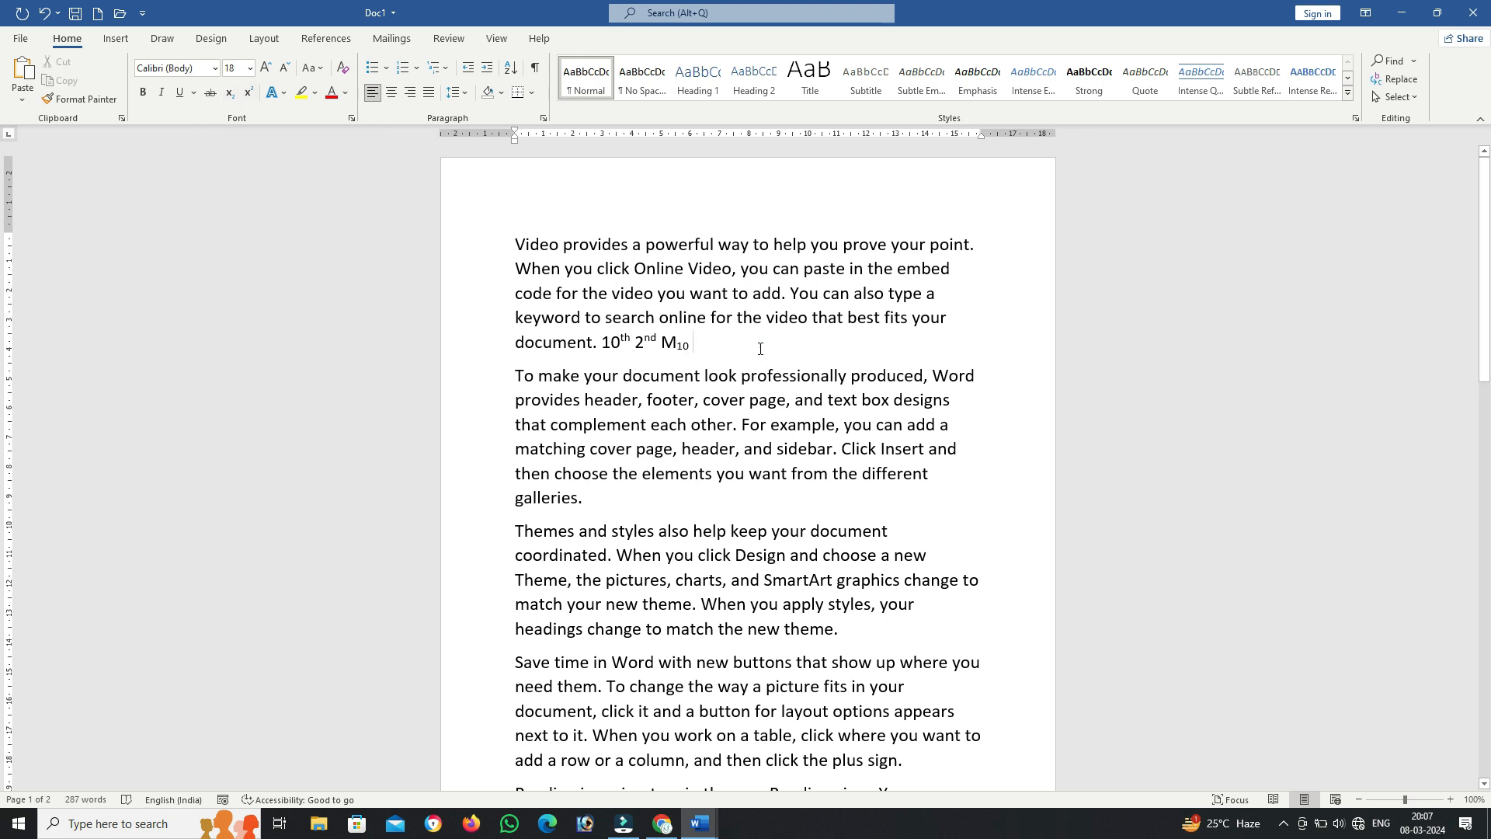
pyautogui.write('c02')
pyautogui.press('BackSpace')
pyautogui.press('BackSpace')
pyautogui.press('BackSpace')
pyautogui.write('C')
pyautogui.press('Up')
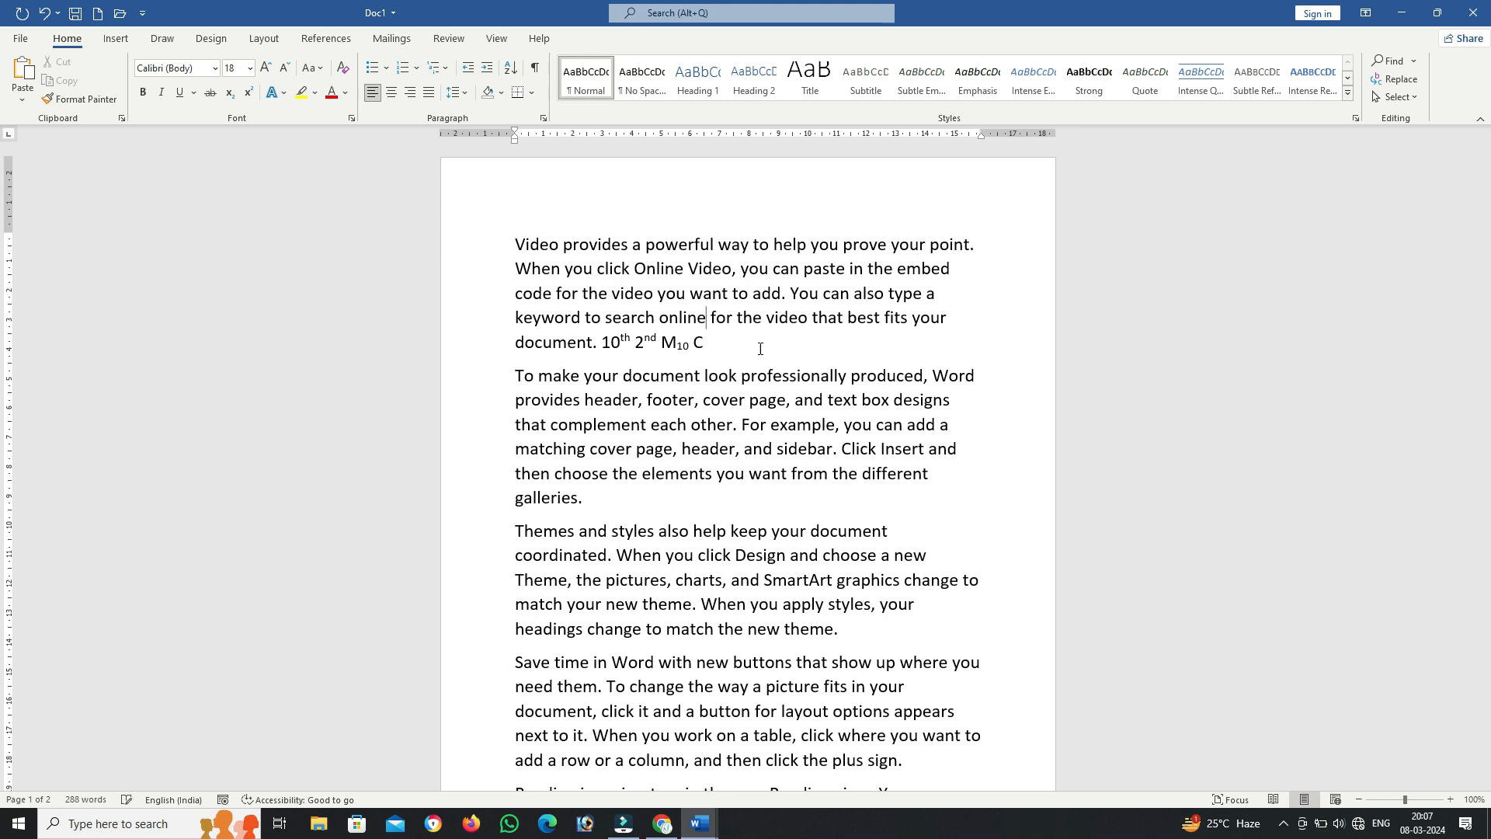
pyautogui.write('O')
pyautogui.press('BackSpace')
pyautogui.write('O2')
# Step: Format the 2 in "CO2" as subscript
pyautogui.hotkey('shift', 'Left')
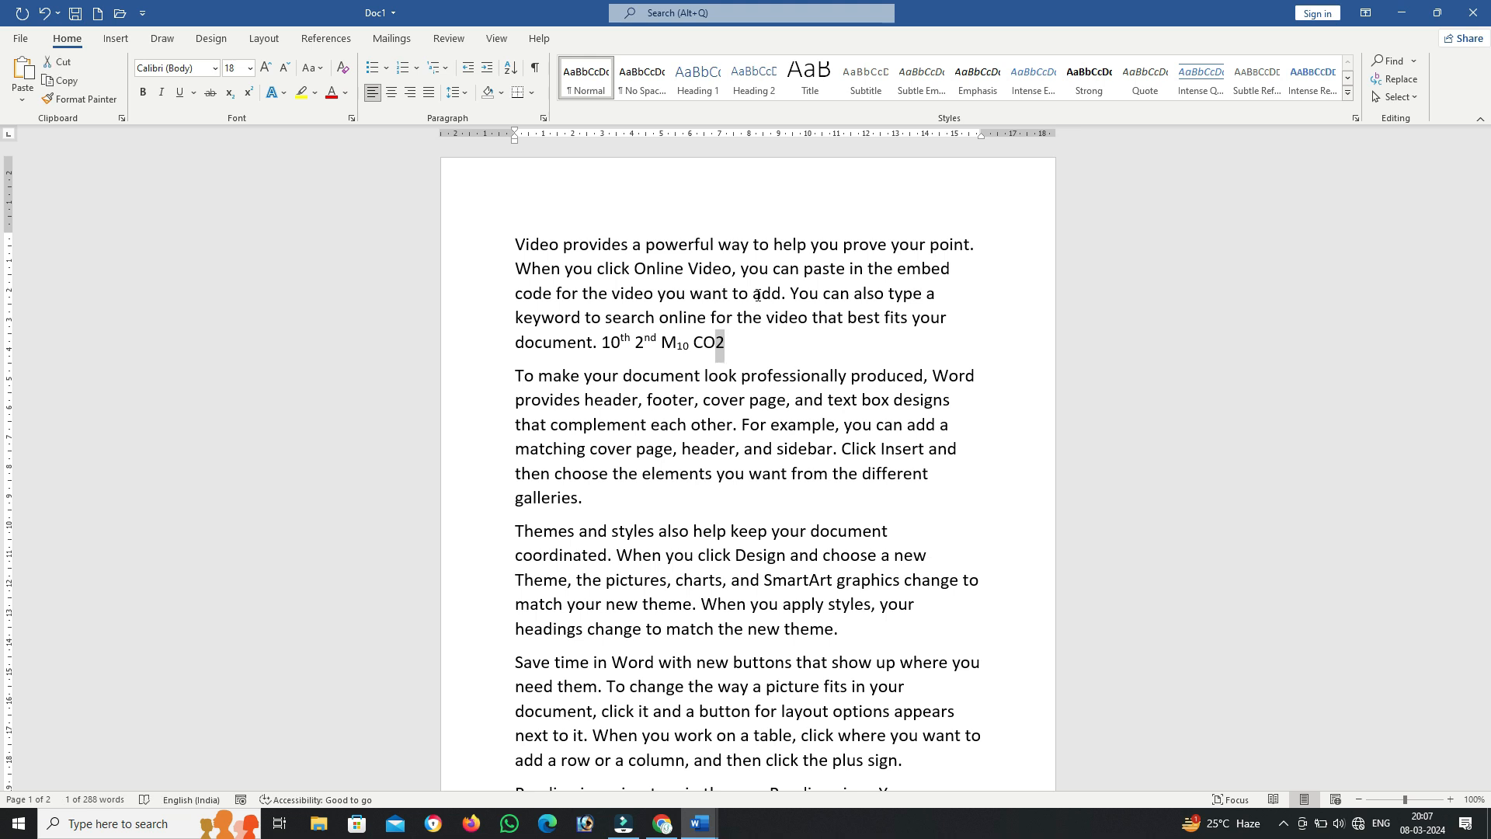
pyautogui.click(233, 97)
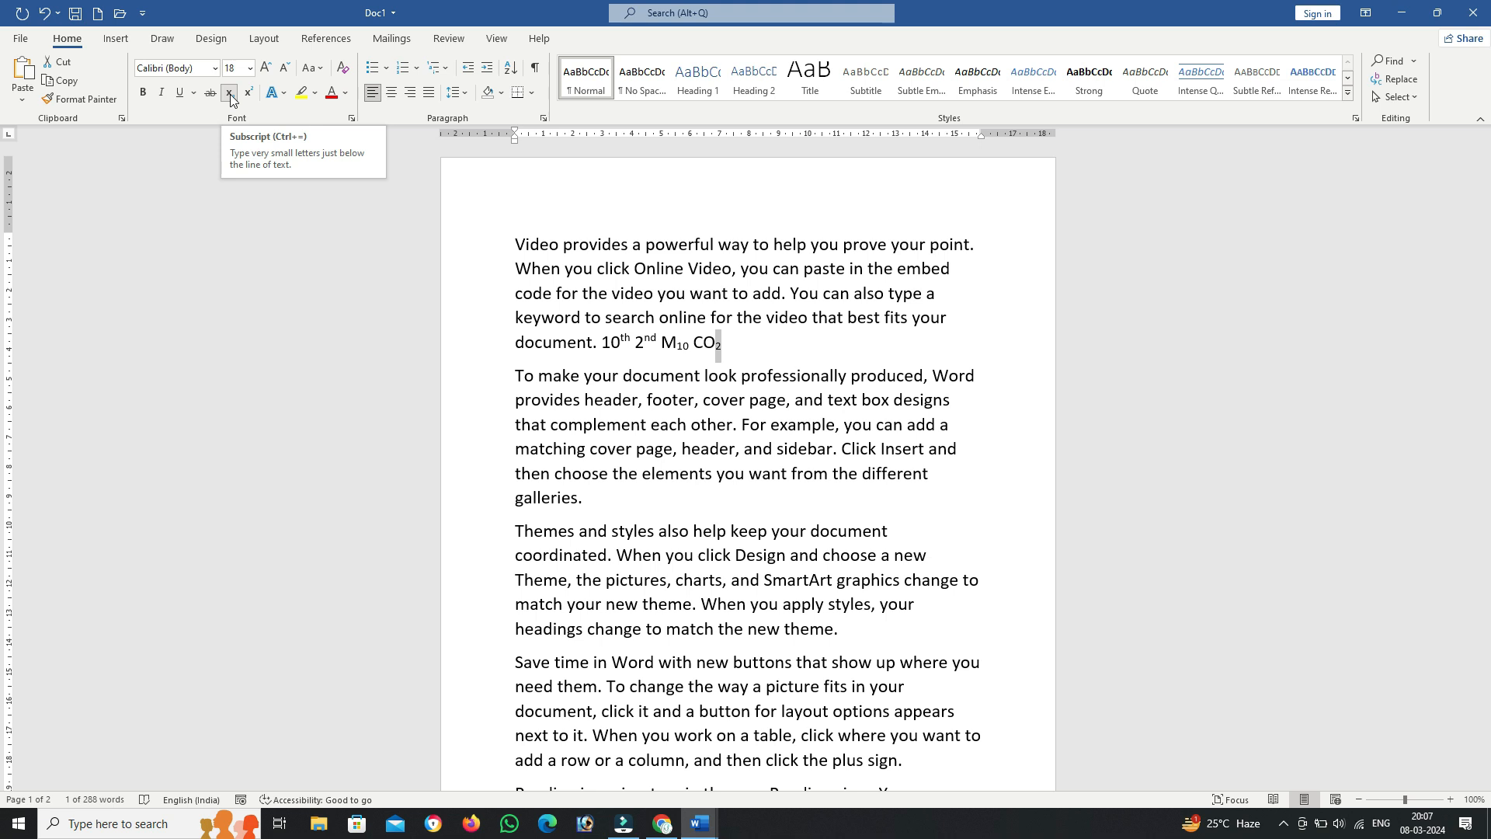
pyautogui.click(360, 250)
pyautogui.click(754, 346)
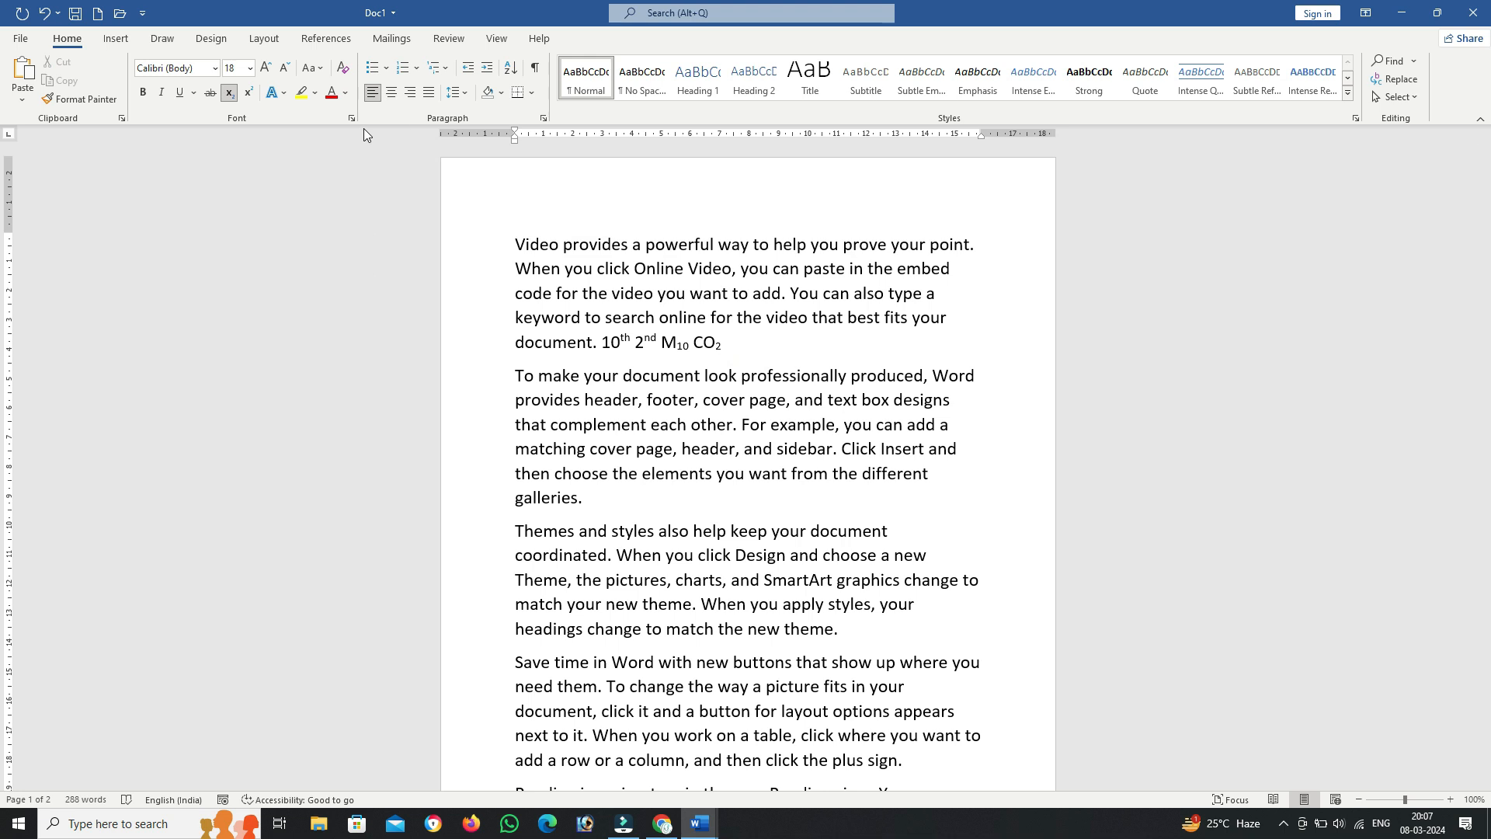
# Step: Set the plain black text effect, the first preset, at the end of the first paragraph after CO2
pyautogui.click(277, 96)
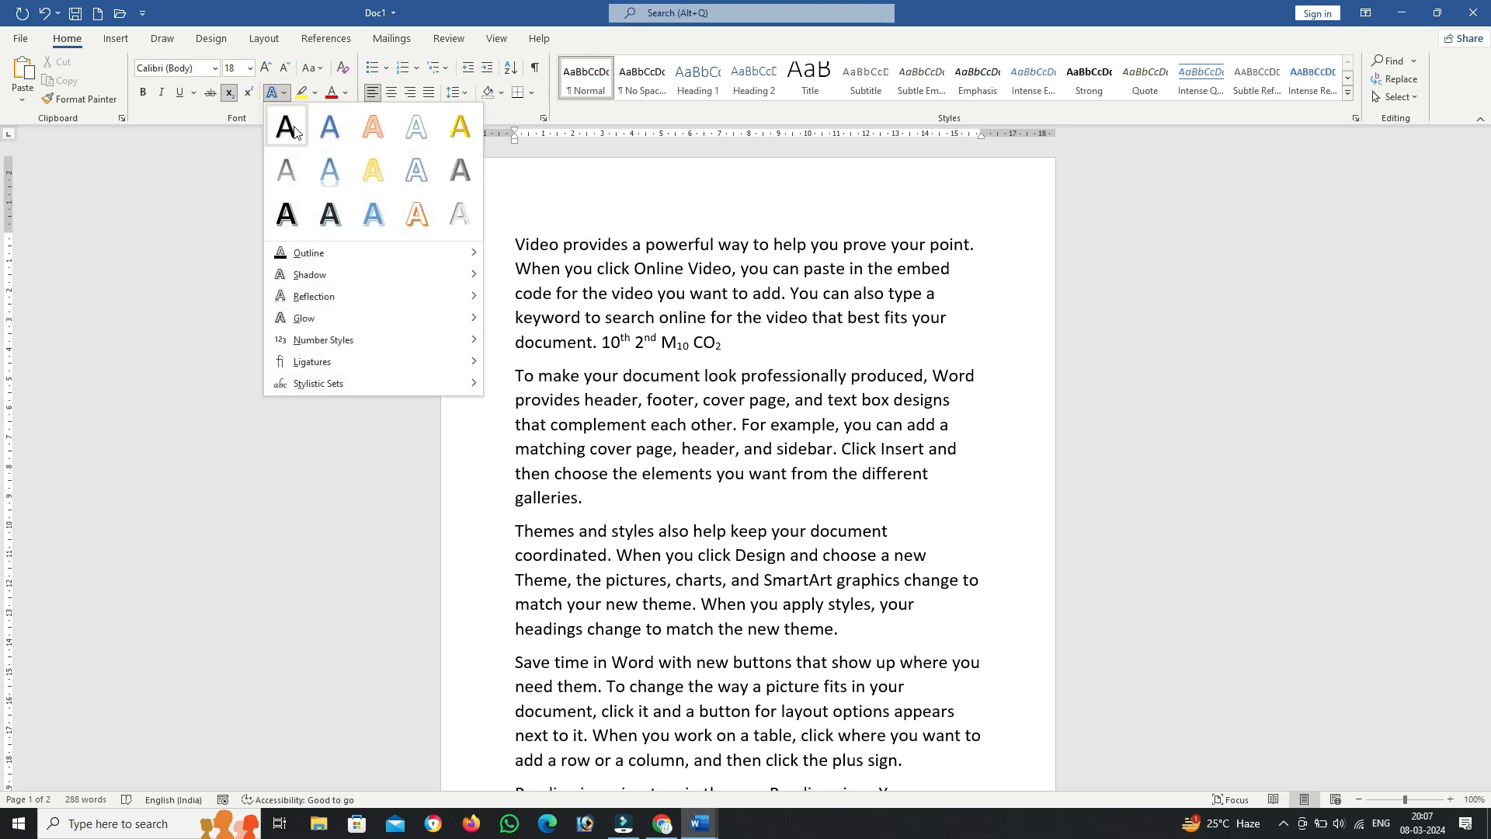
pyautogui.click(282, 94)
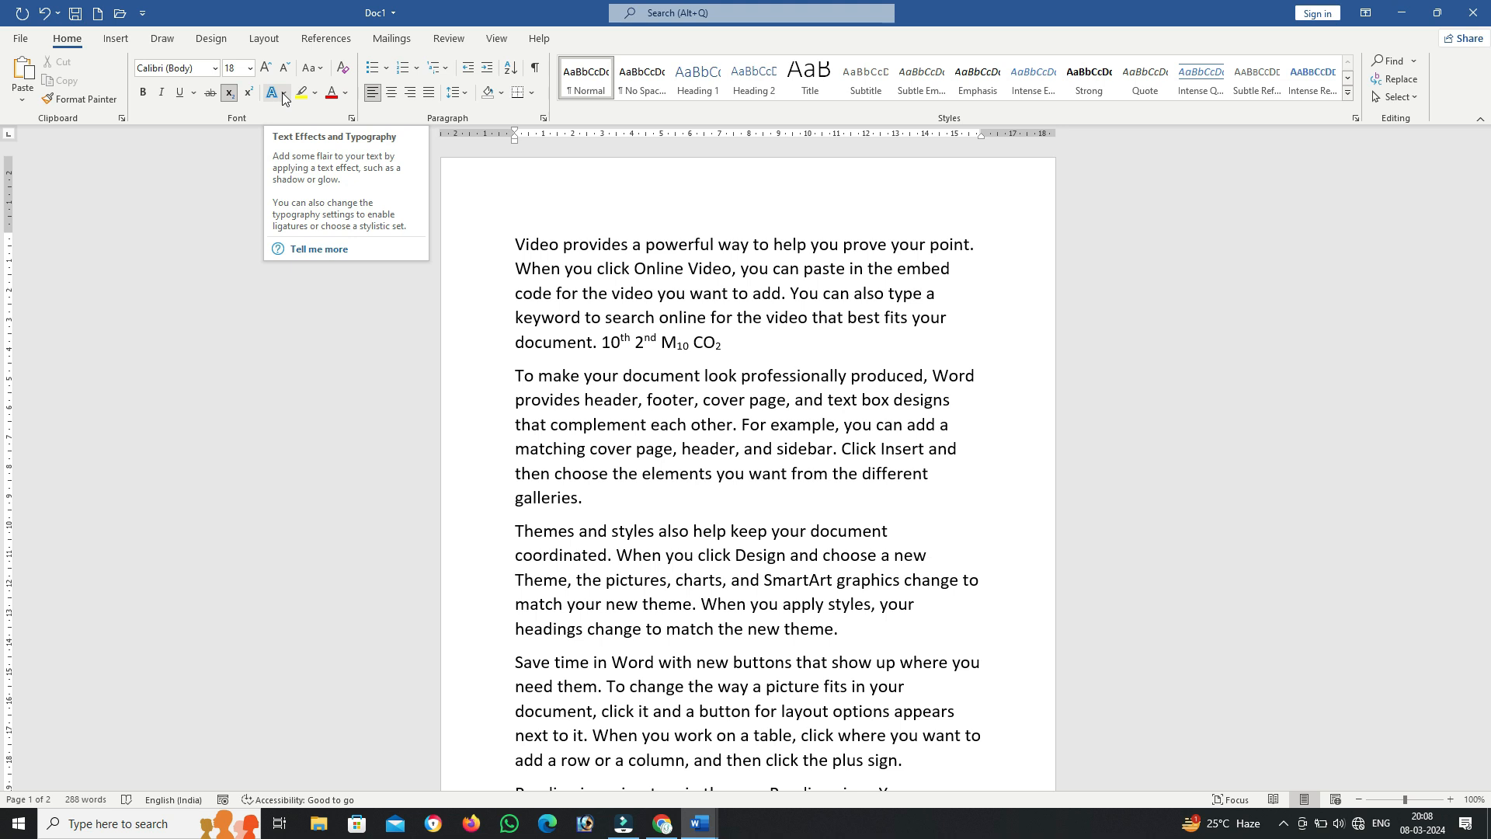
pyautogui.click(283, 94)
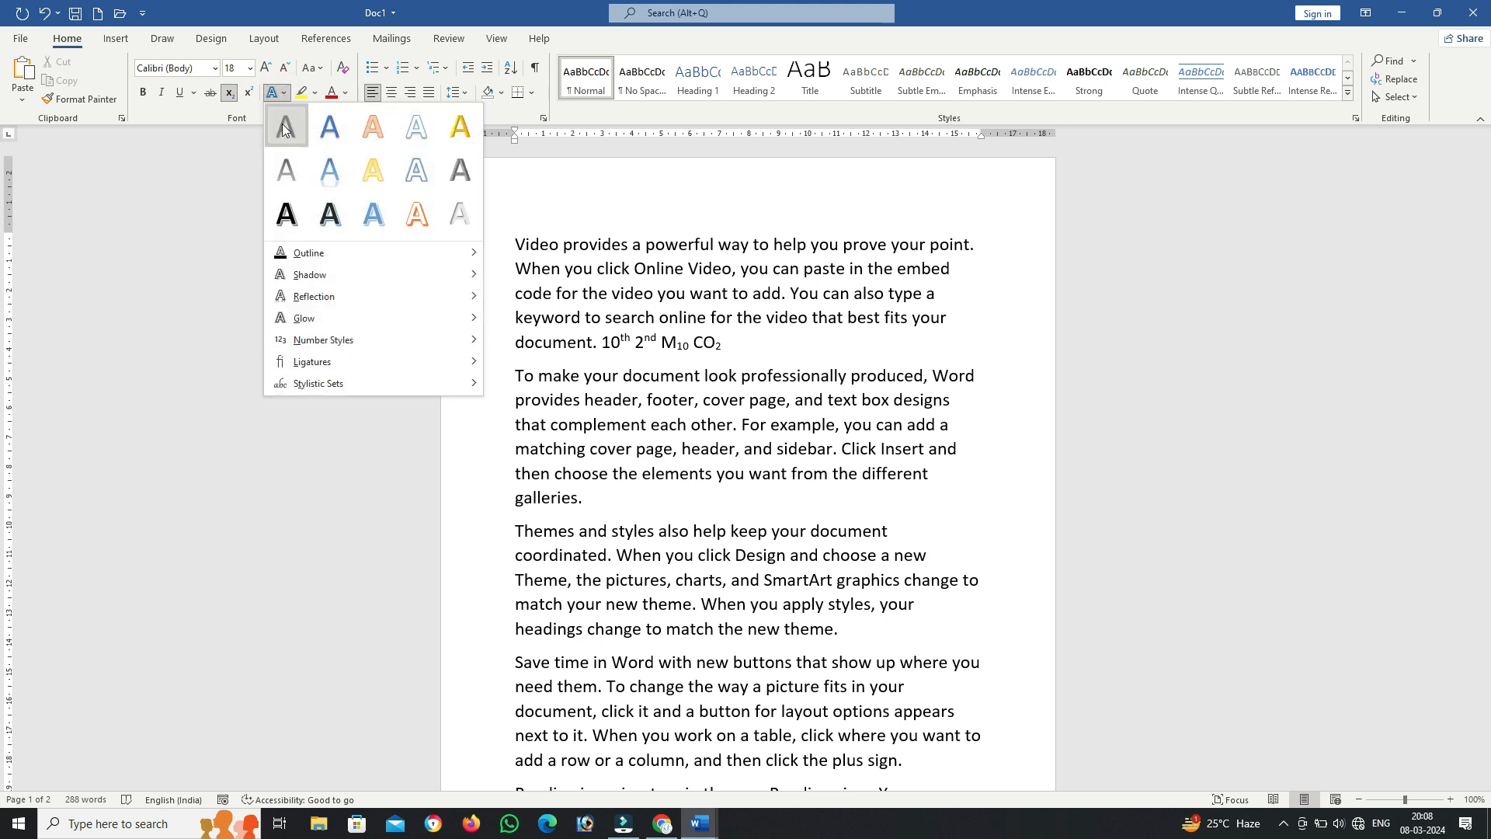
pyautogui.click(282, 124)
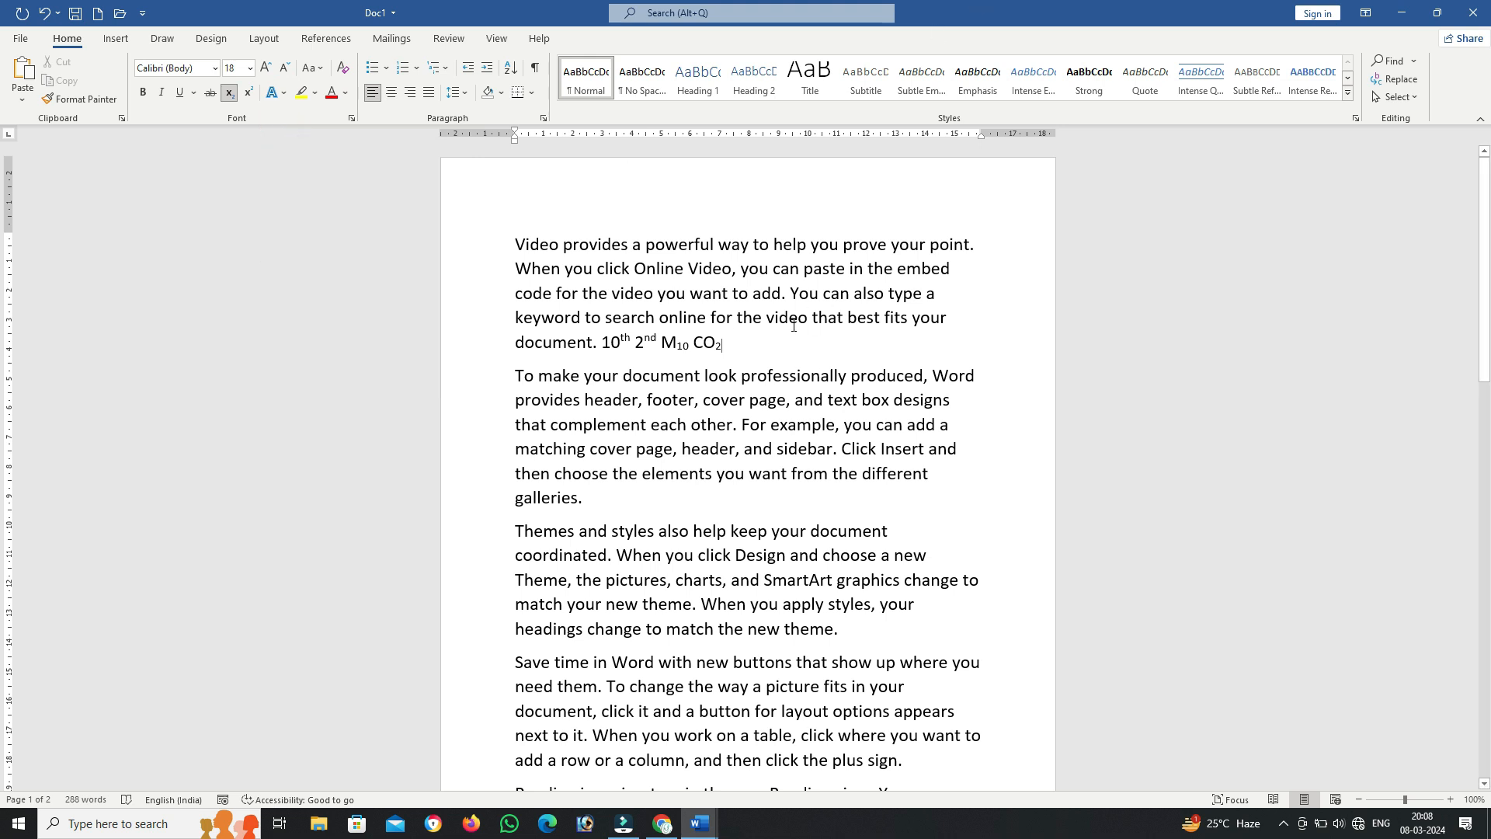
# Step: Undo the last change after CO2 and turn off subscript for new text there
pyautogui.press('Right')
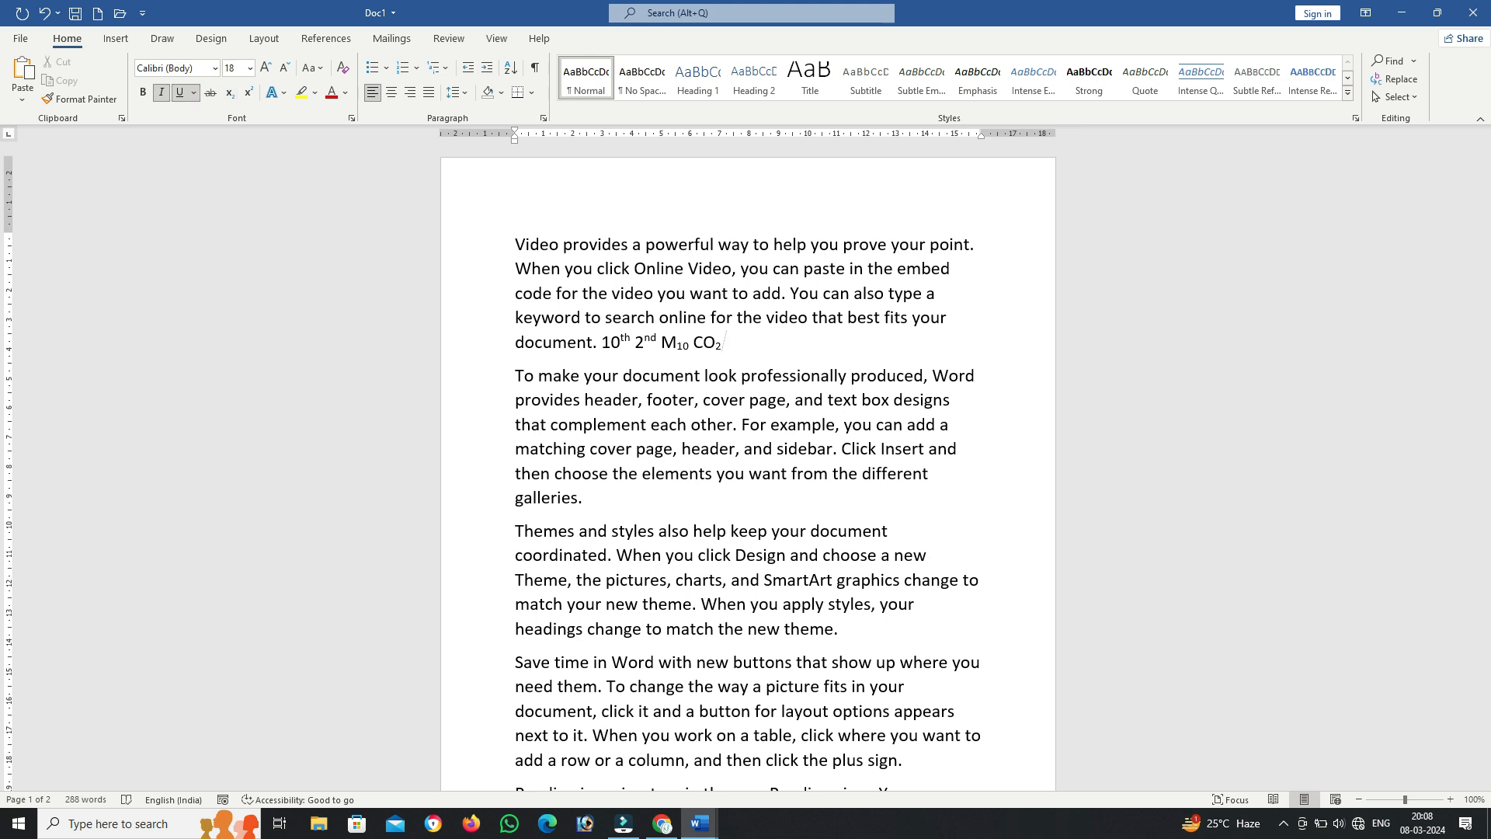
pyautogui.hotkey('ctrl', 'z')
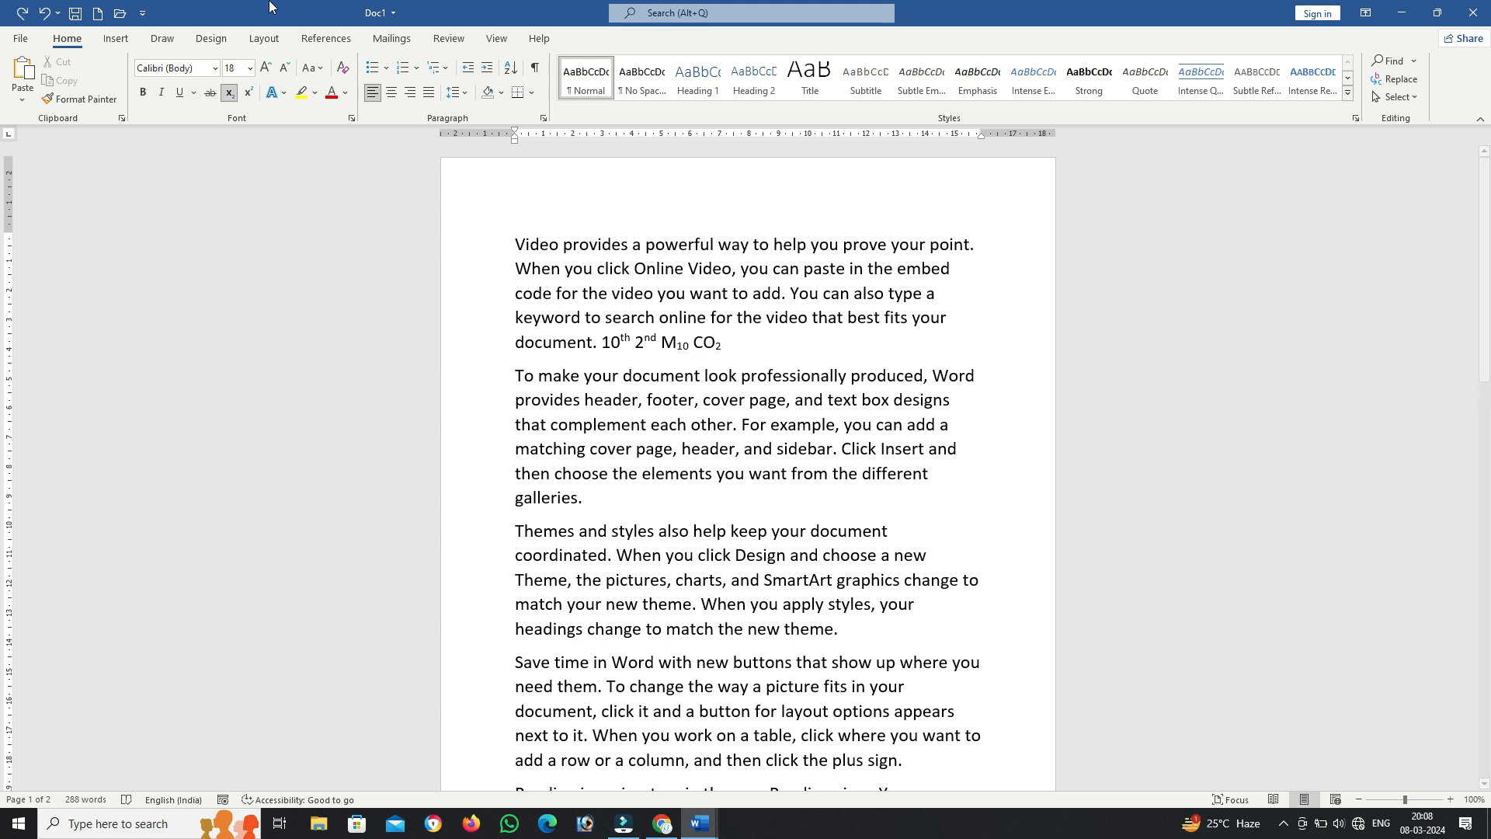
pyautogui.click(232, 92)
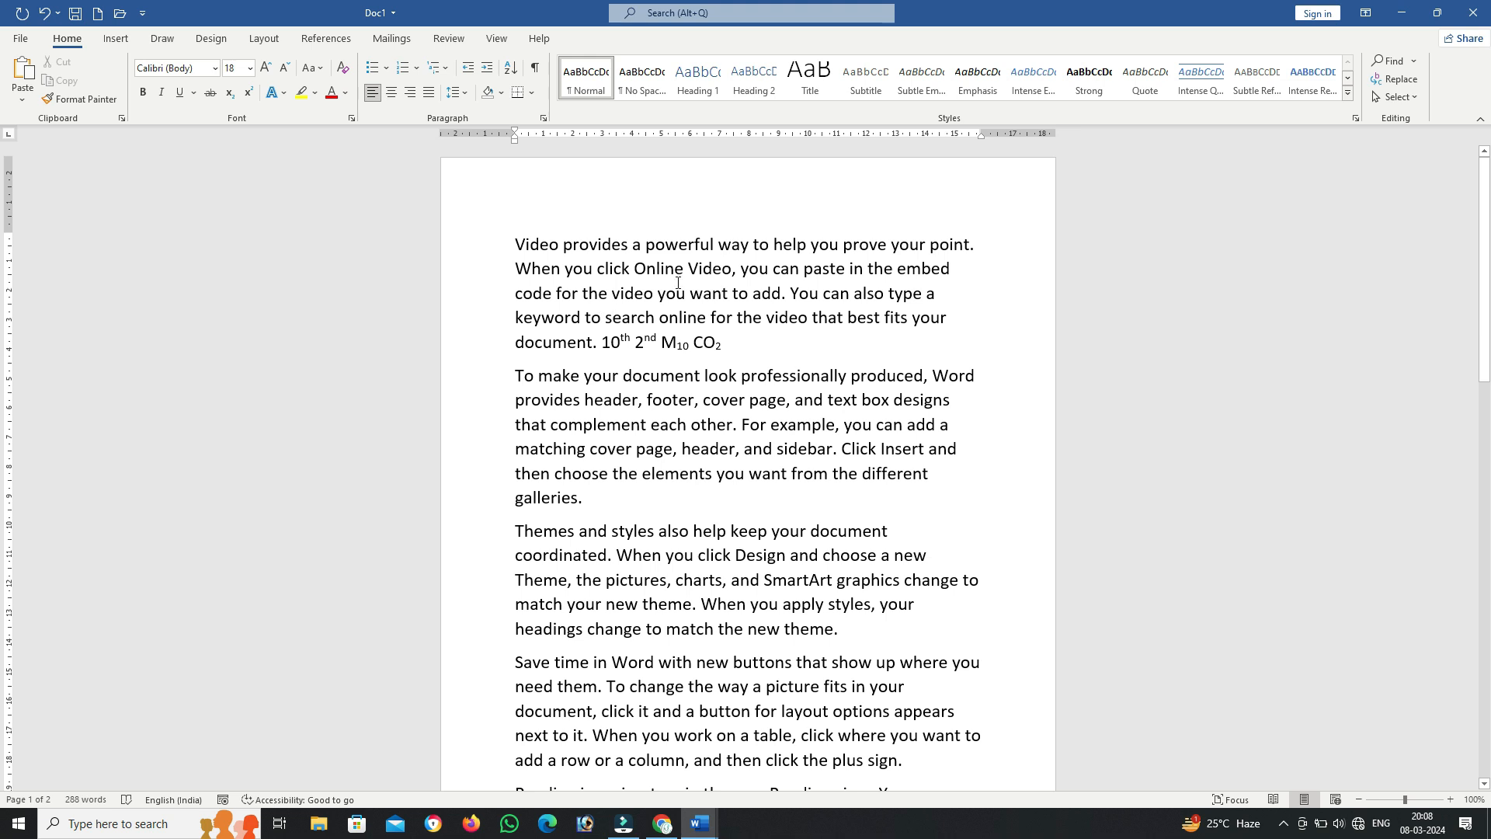
# Step: Try the first preset text effect on the sample letters "vvvvvv" after CO2 and delete them
pyautogui.click(273, 93)
pyautogui.click(282, 142)
pyautogui.write('vvvvvv')
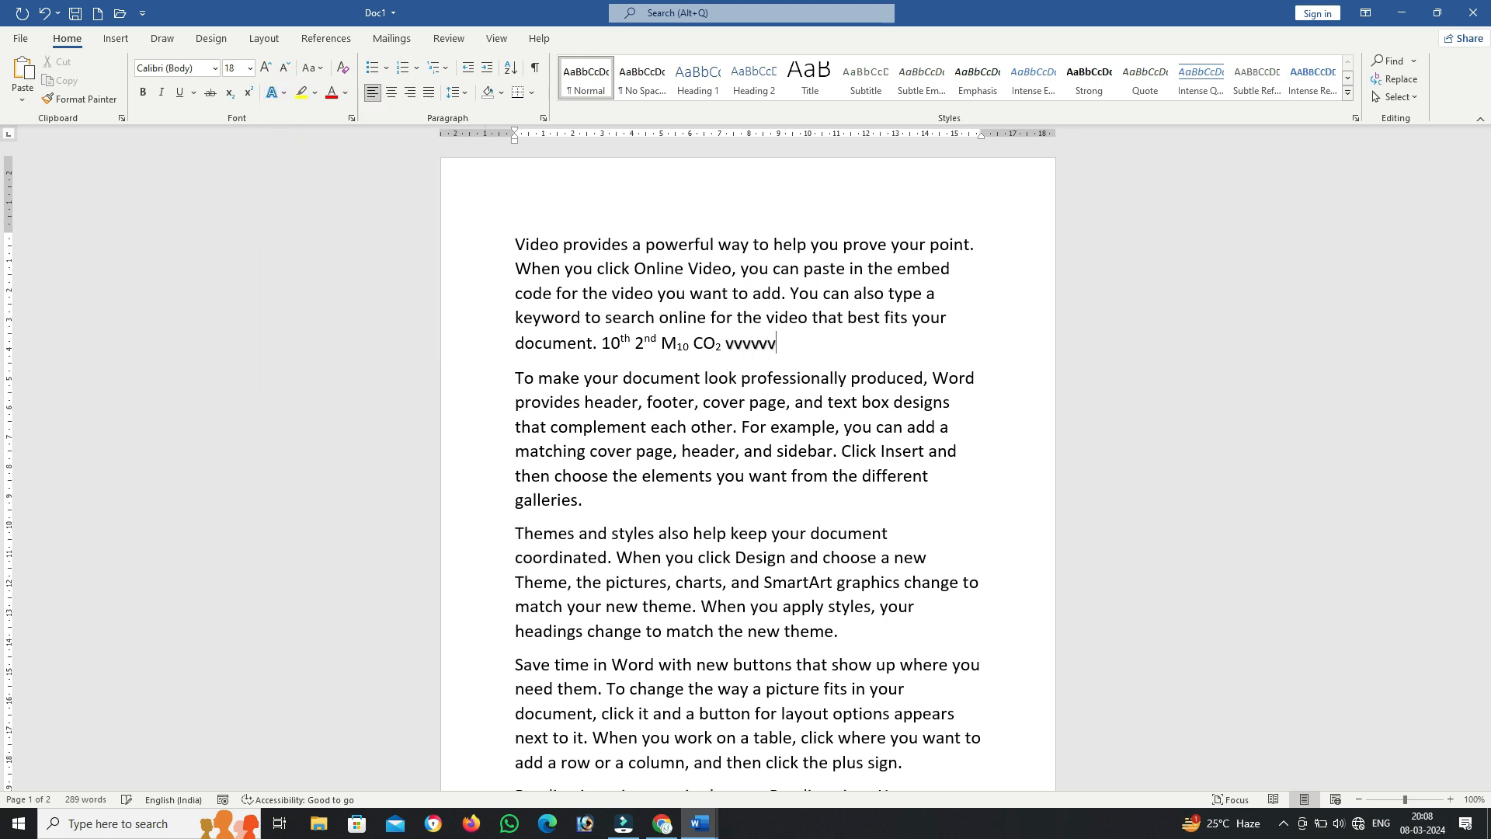
pyautogui.press('BackSpace')
pyautogui.press('BackSpace')
pyautogui.press('BackSpace')
pyautogui.press('BackSpace')
pyautogui.press('BackSpace')
pyautogui.press('BackSpace')
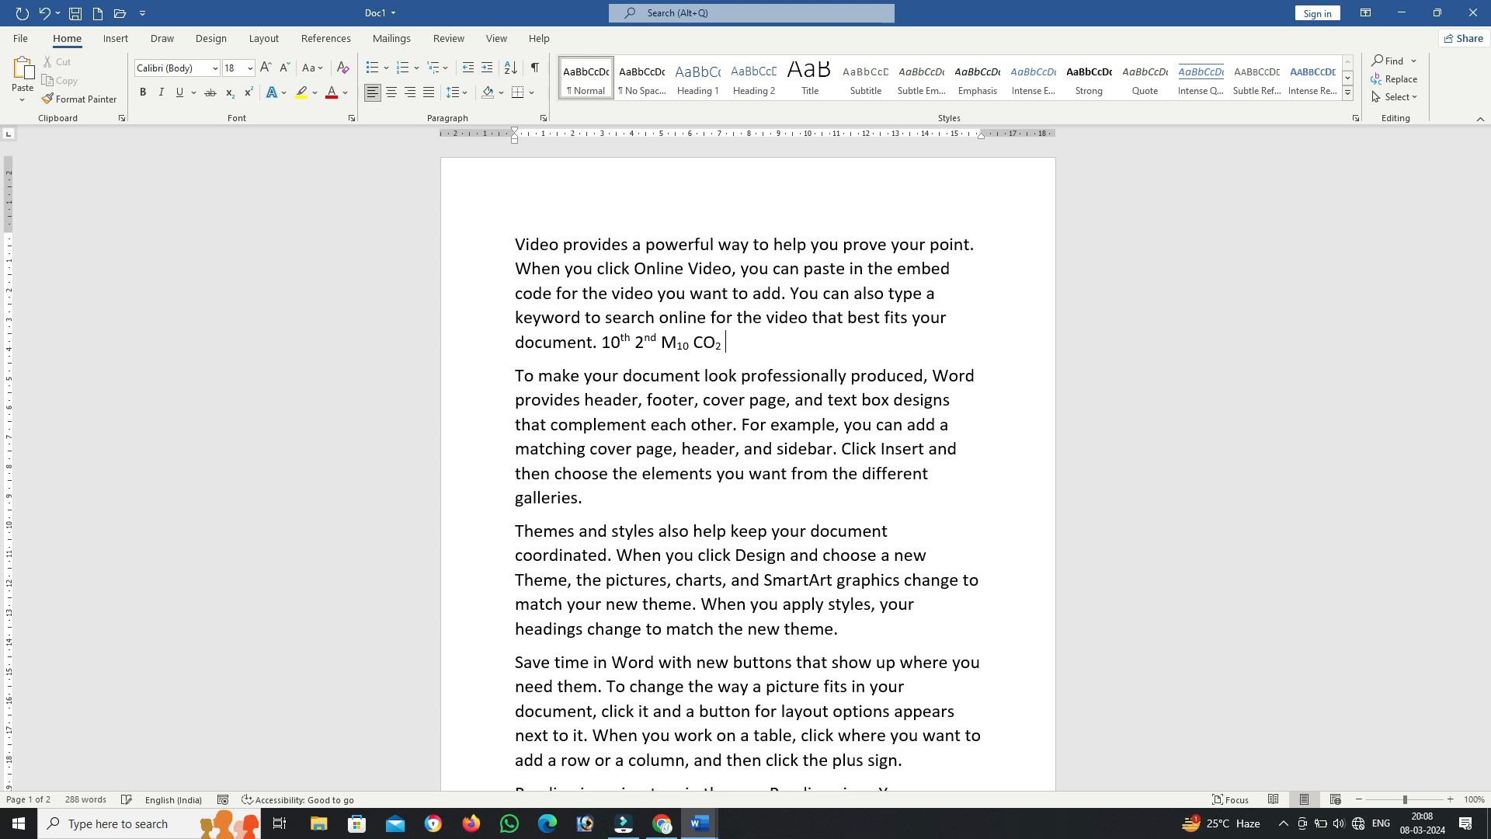
# Step: Add the heading "Vivek Computer Institute" on a new line above the first paragraph, using the solid gold preset text effect
pyautogui.click(515, 234)
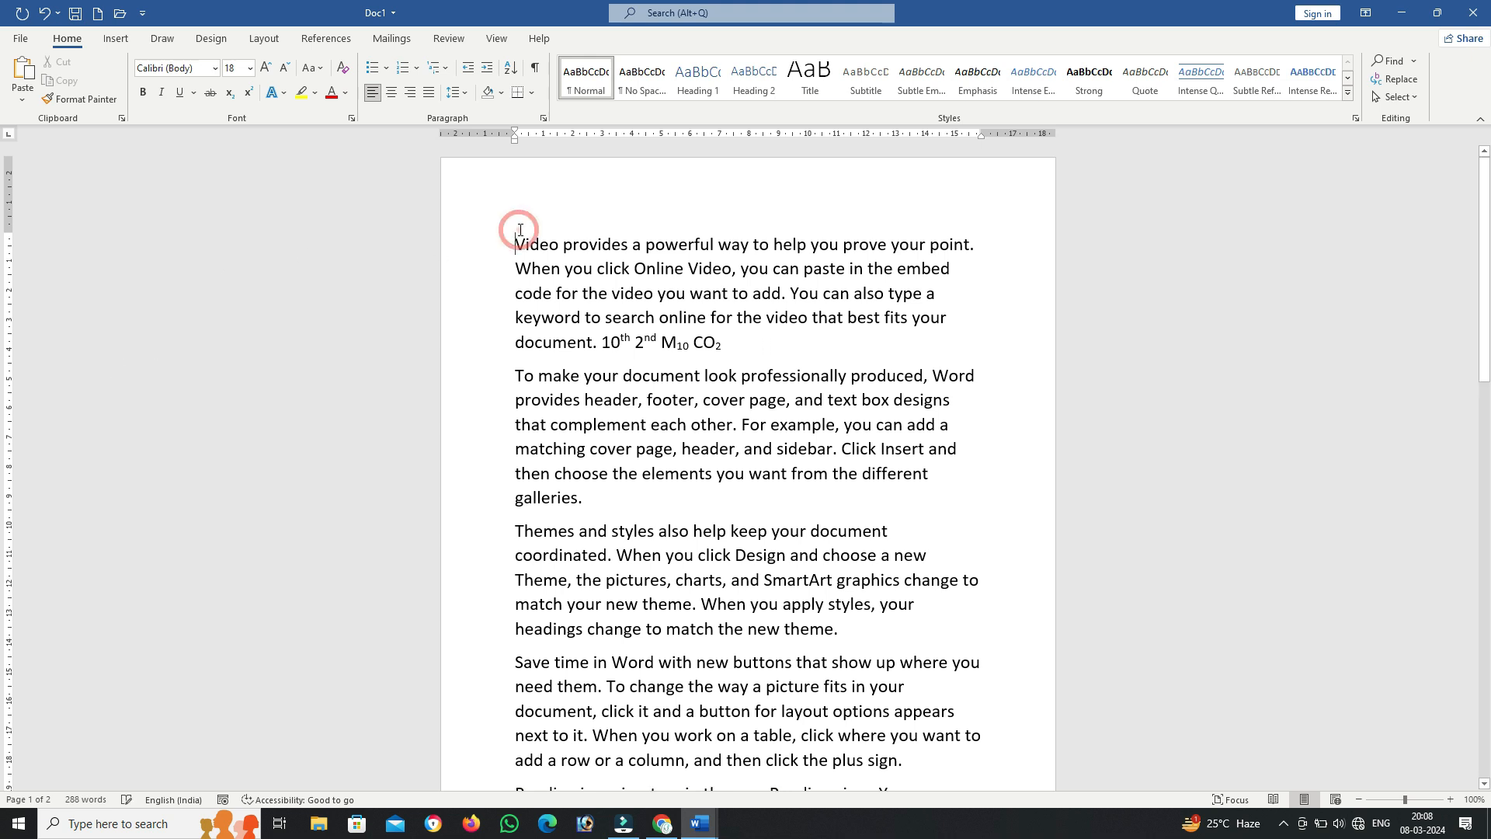
pyautogui.press('Return')
pyautogui.write('Vi')
pyautogui.press('BackSpace')
pyautogui.press('BackSpace')
pyautogui.press('BackSpace')
pyautogui.click(272, 93)
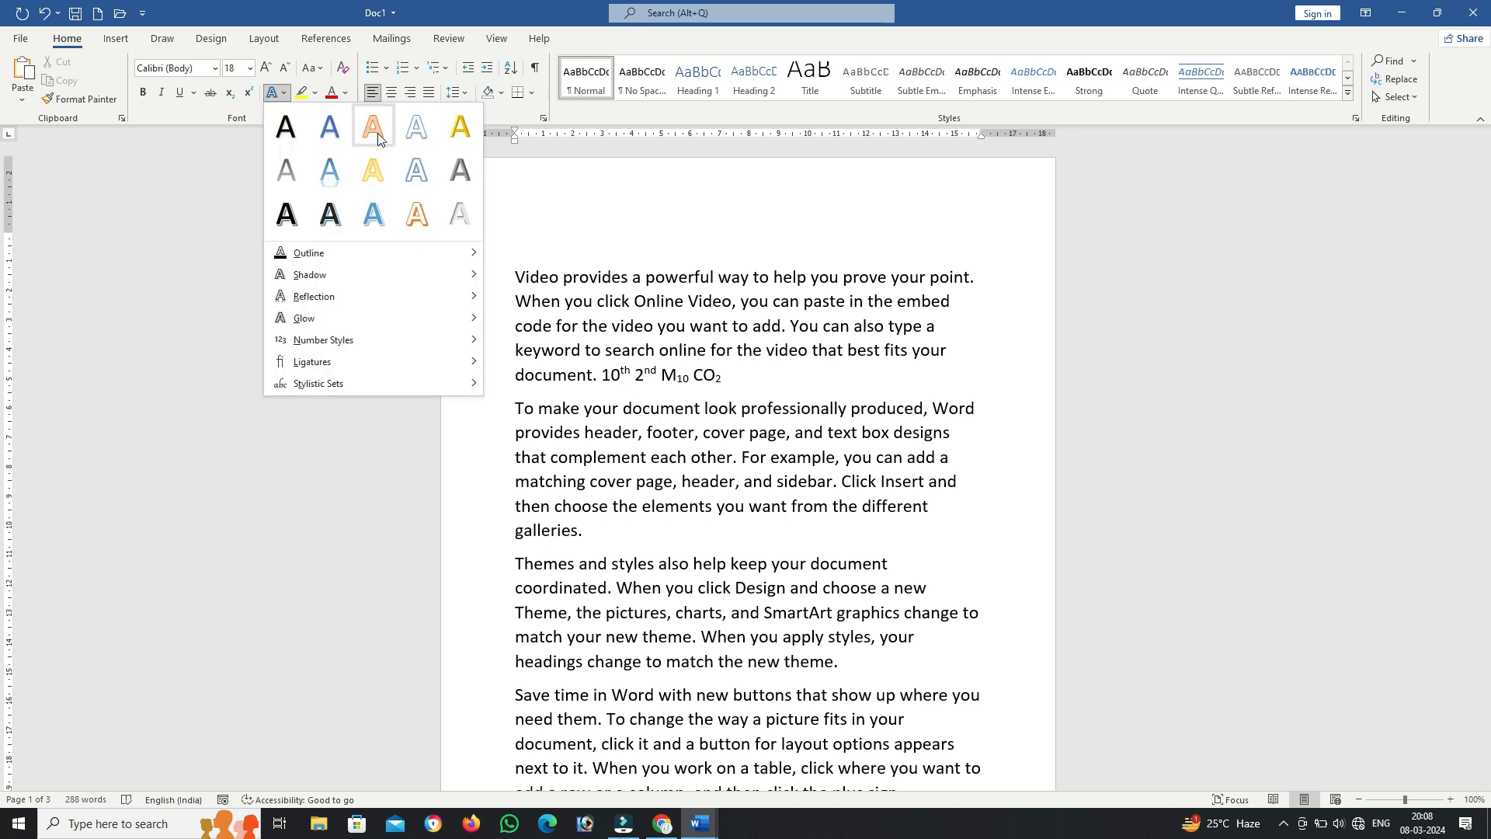
pyautogui.click(455, 125)
pyautogui.write('Vivek ')
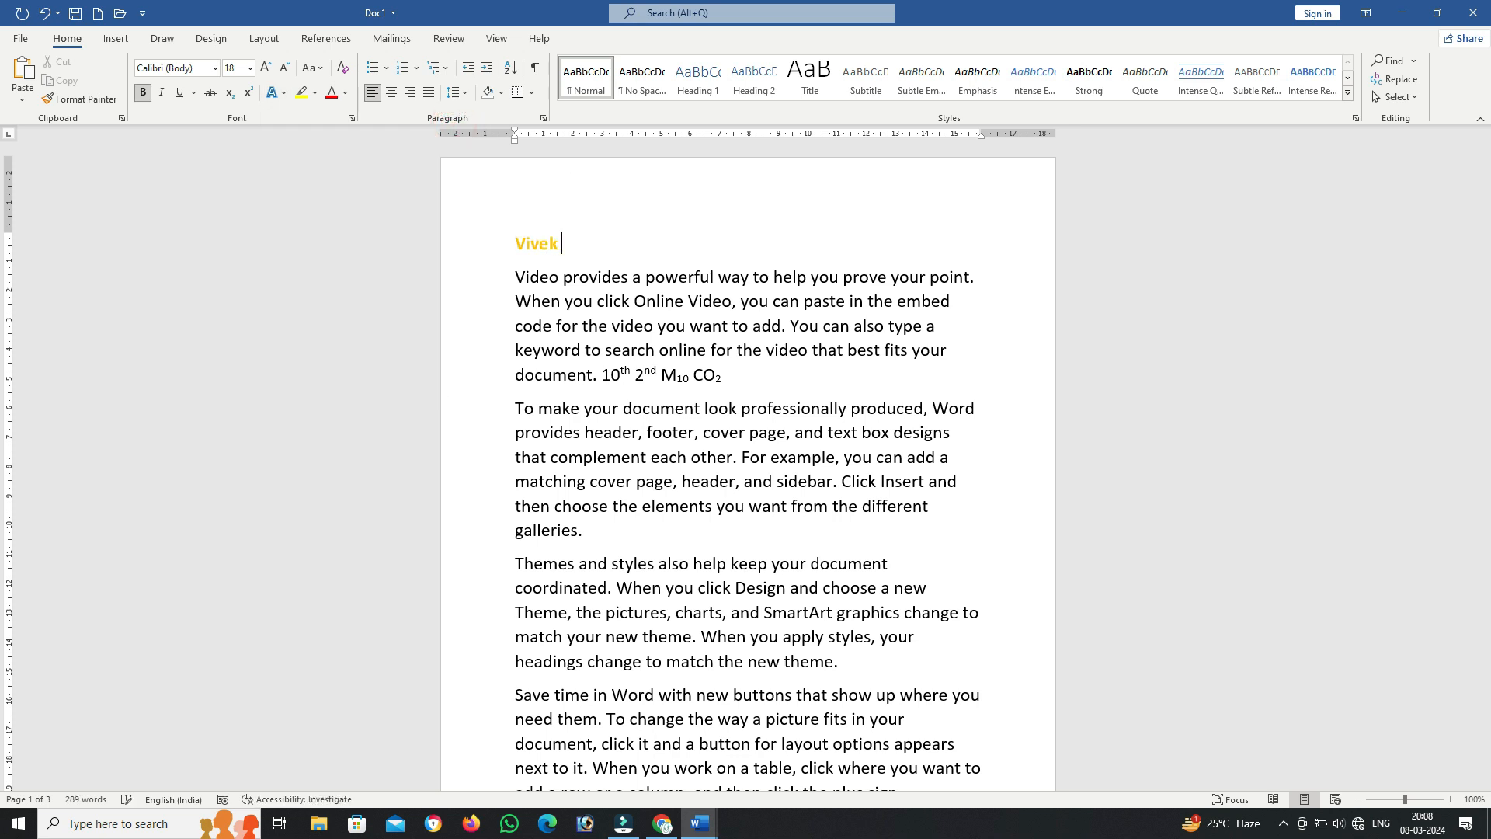
pyautogui.write('Com')
pyautogui.write('itute')
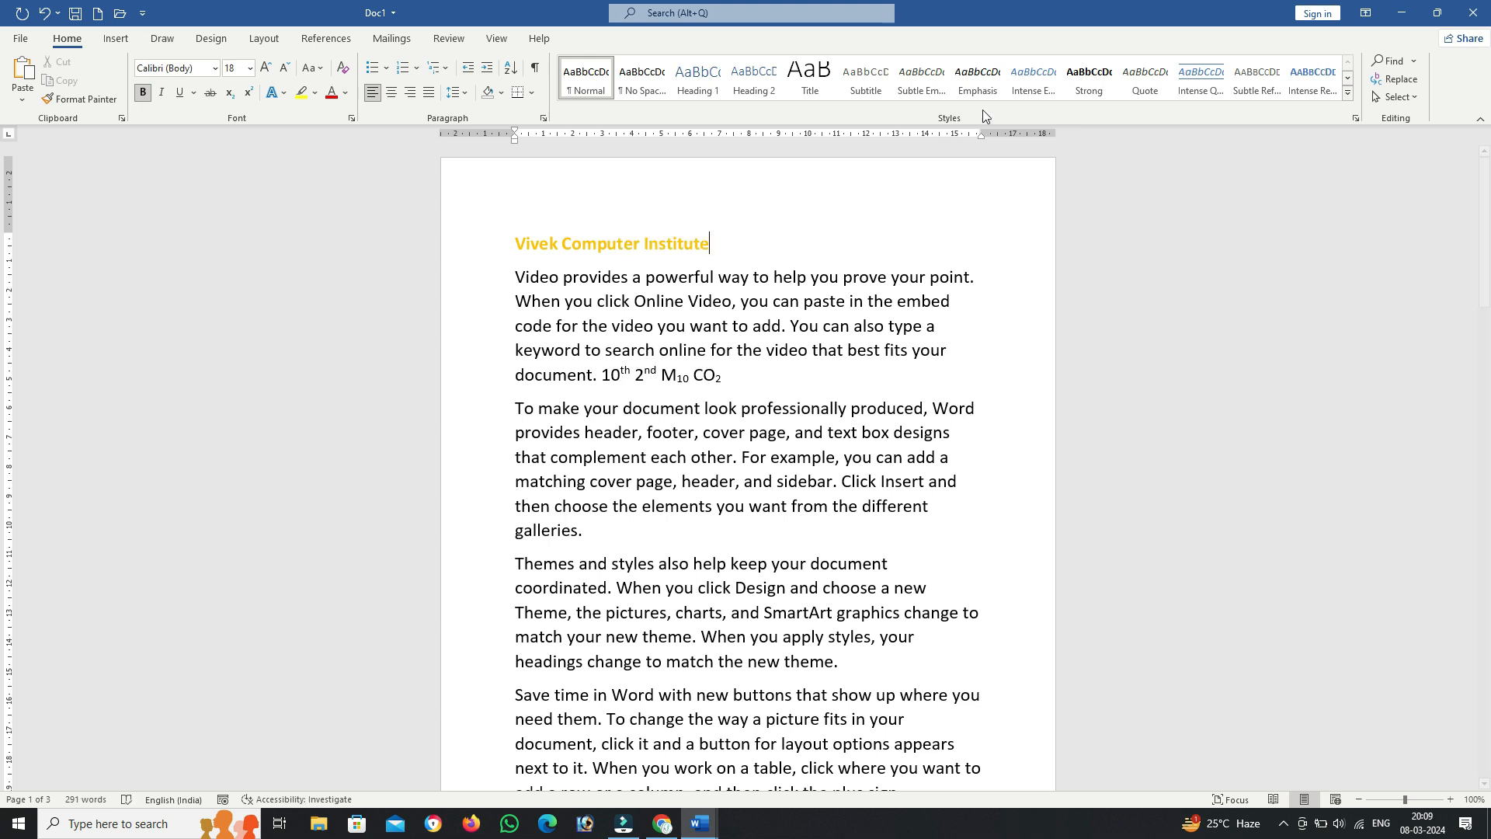
# Step: Apply the darkest orange theme color as the outline of the whole "Vivek Computer Institute" heading
pyautogui.click(276, 93)
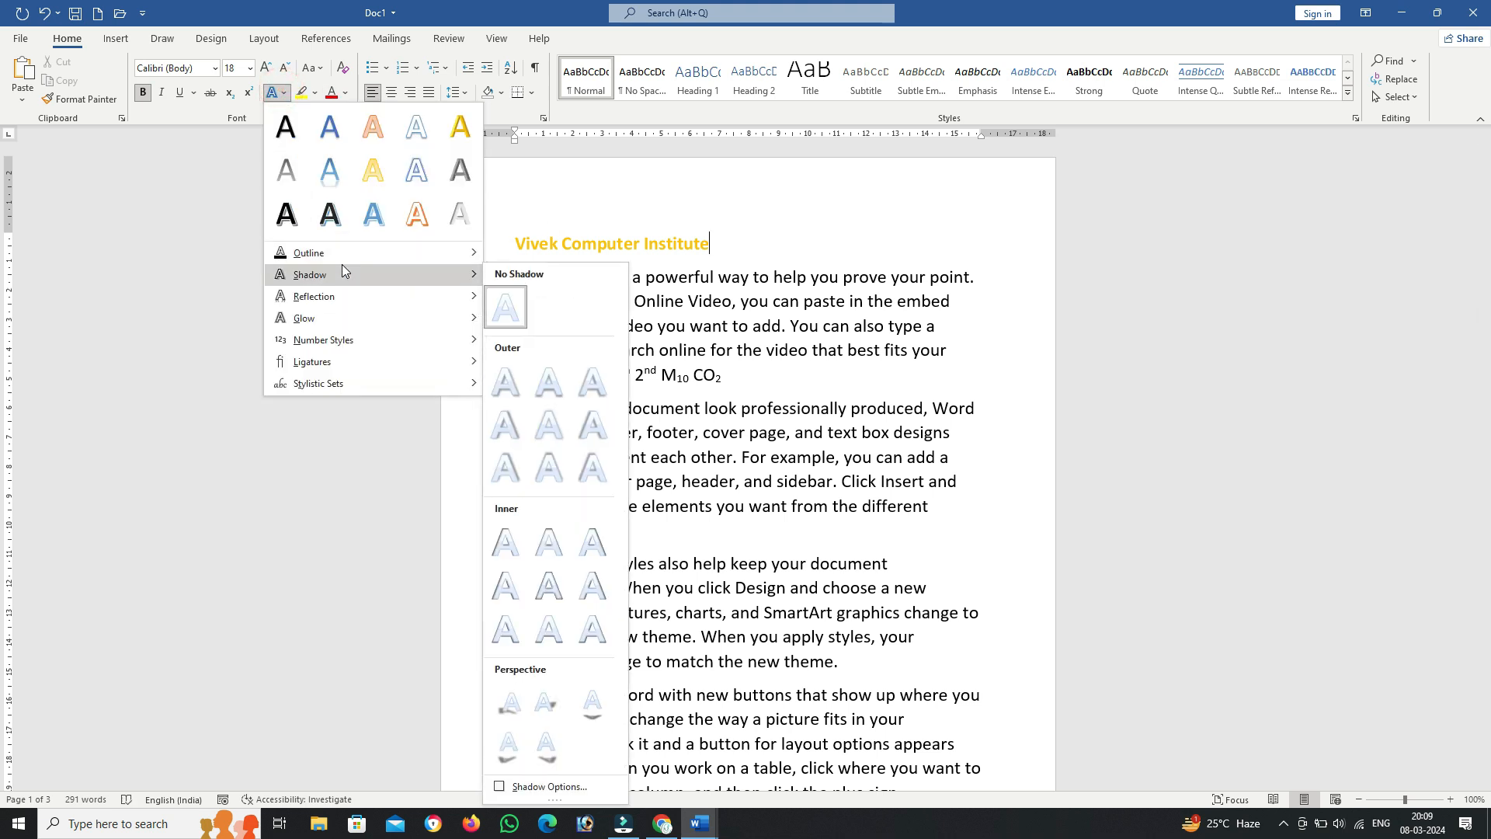
pyautogui.click(729, 245)
pyautogui.tripleClick(729, 246)
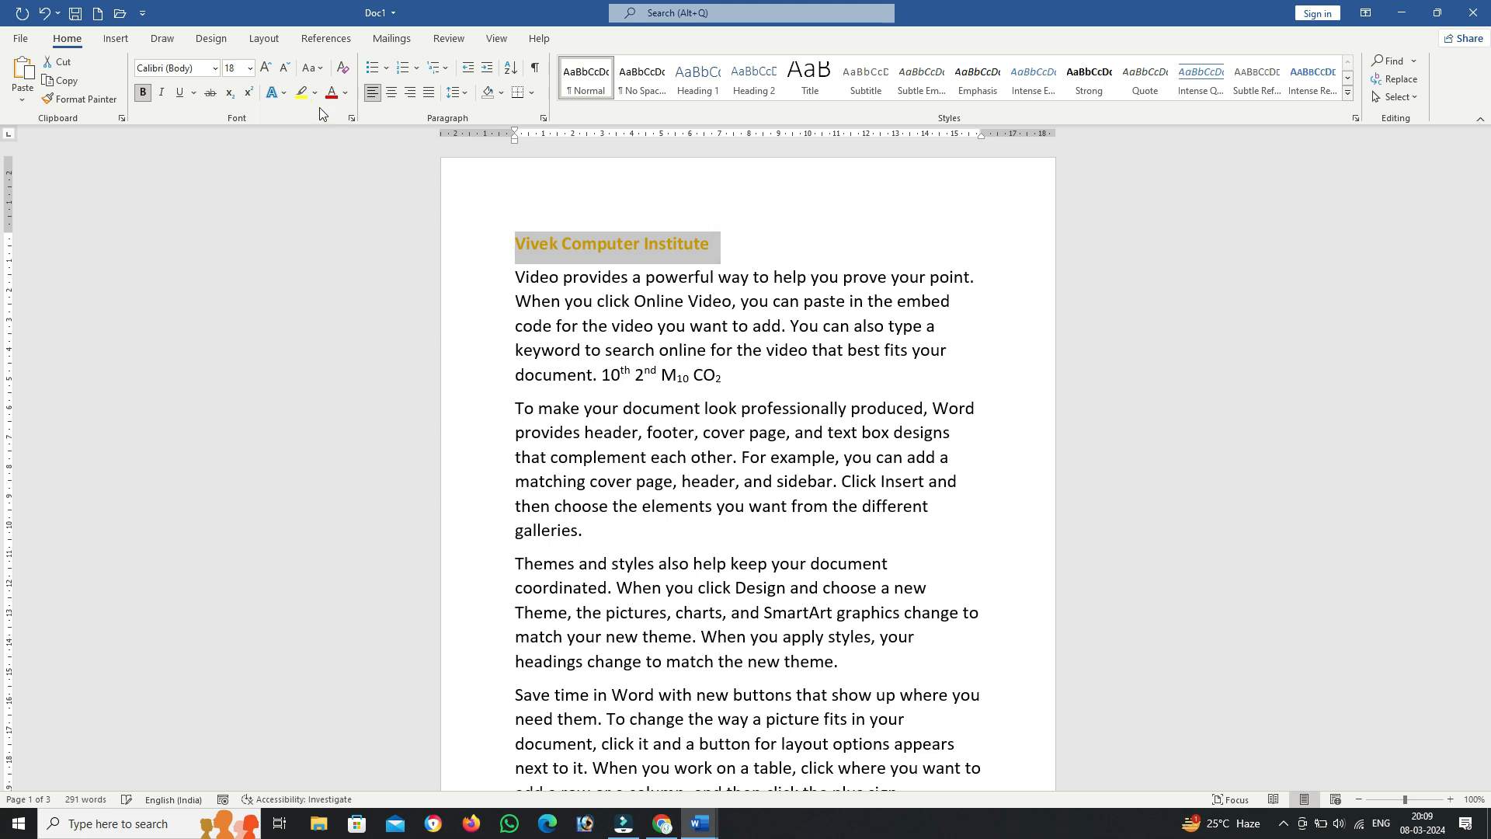
pyautogui.click(286, 92)
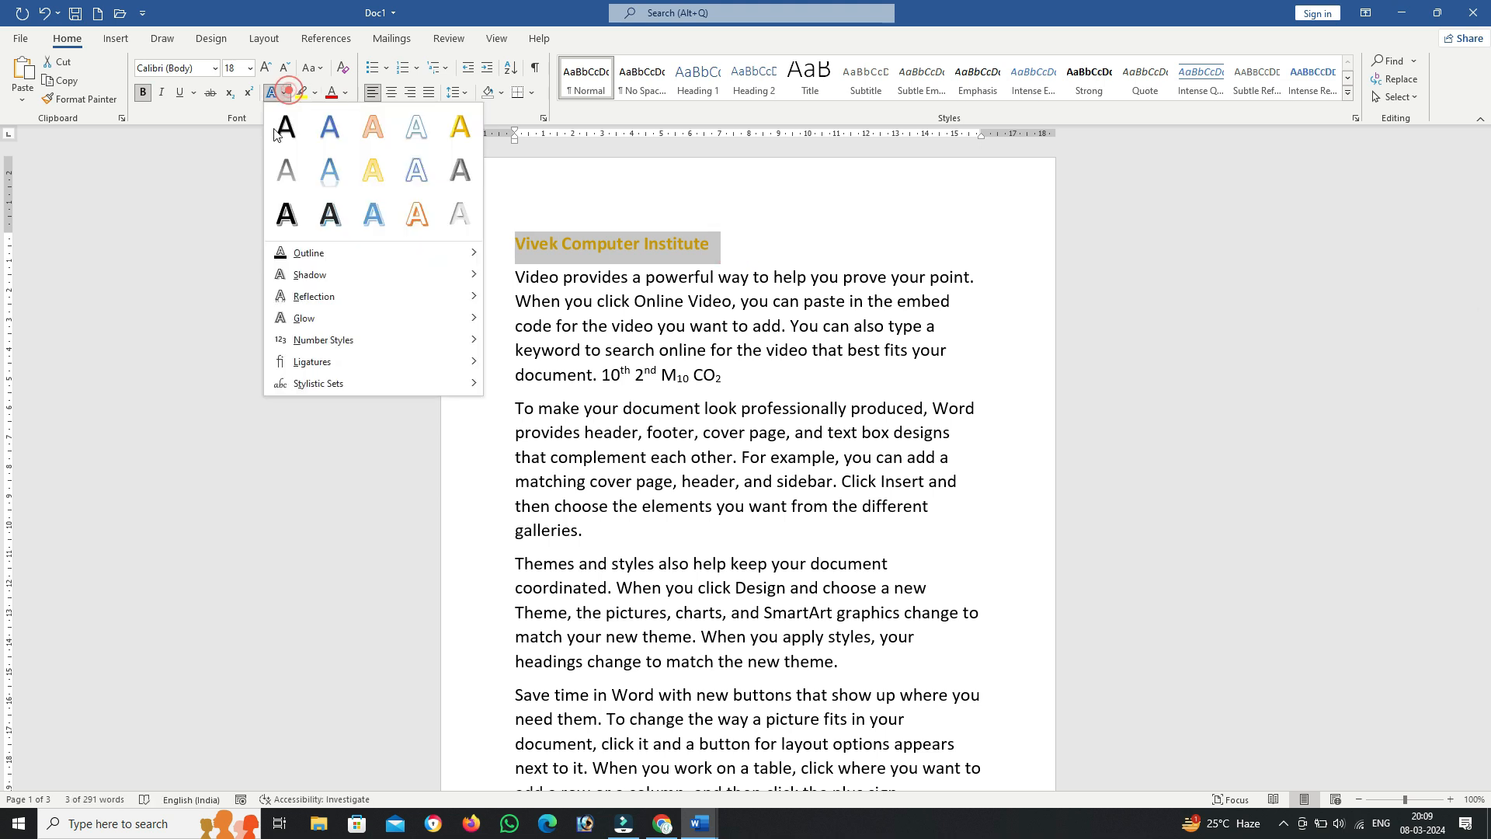
pyautogui.click(373, 256)
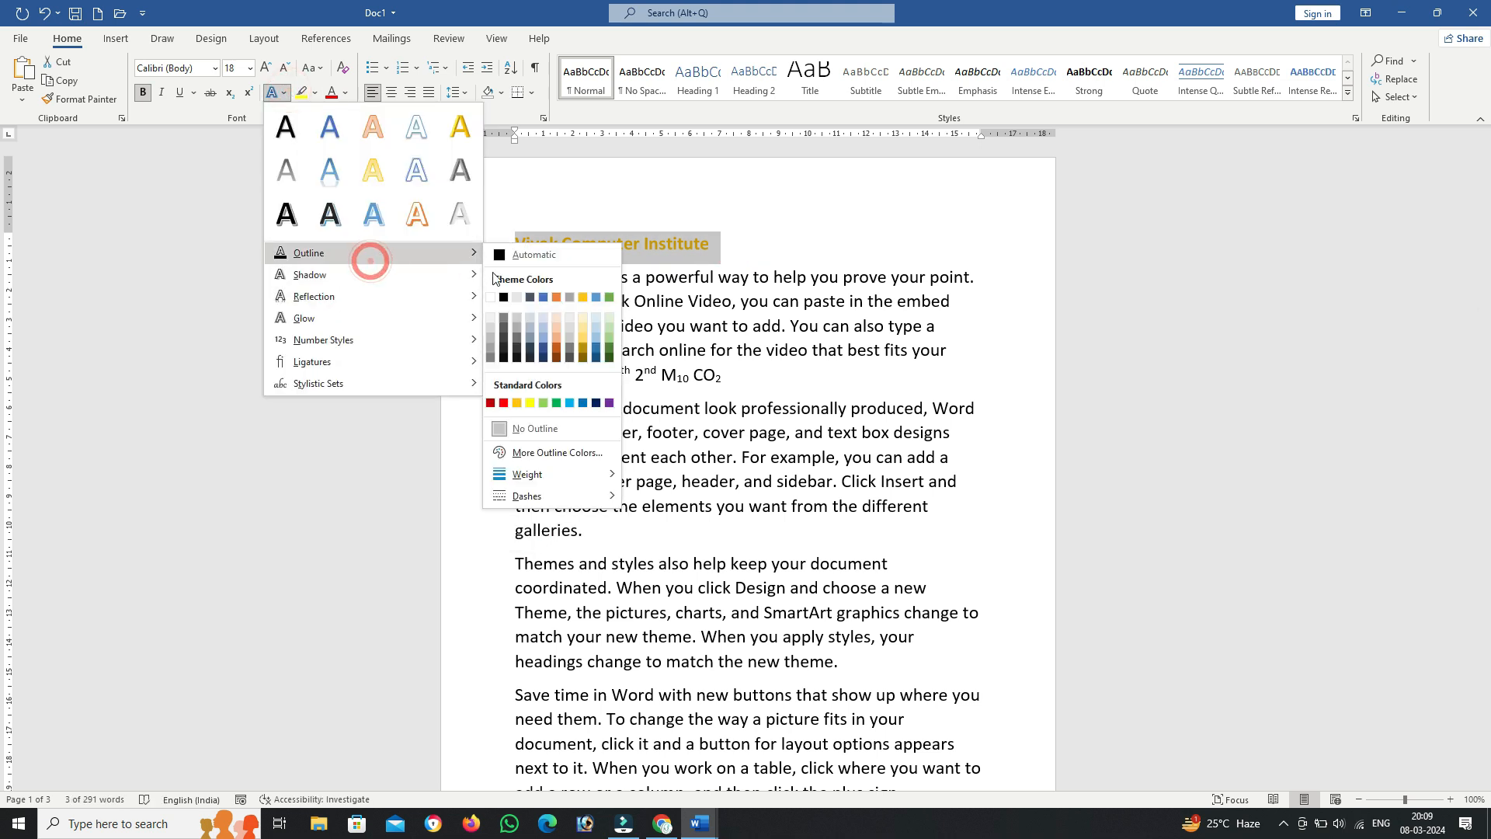
pyautogui.click(556, 356)
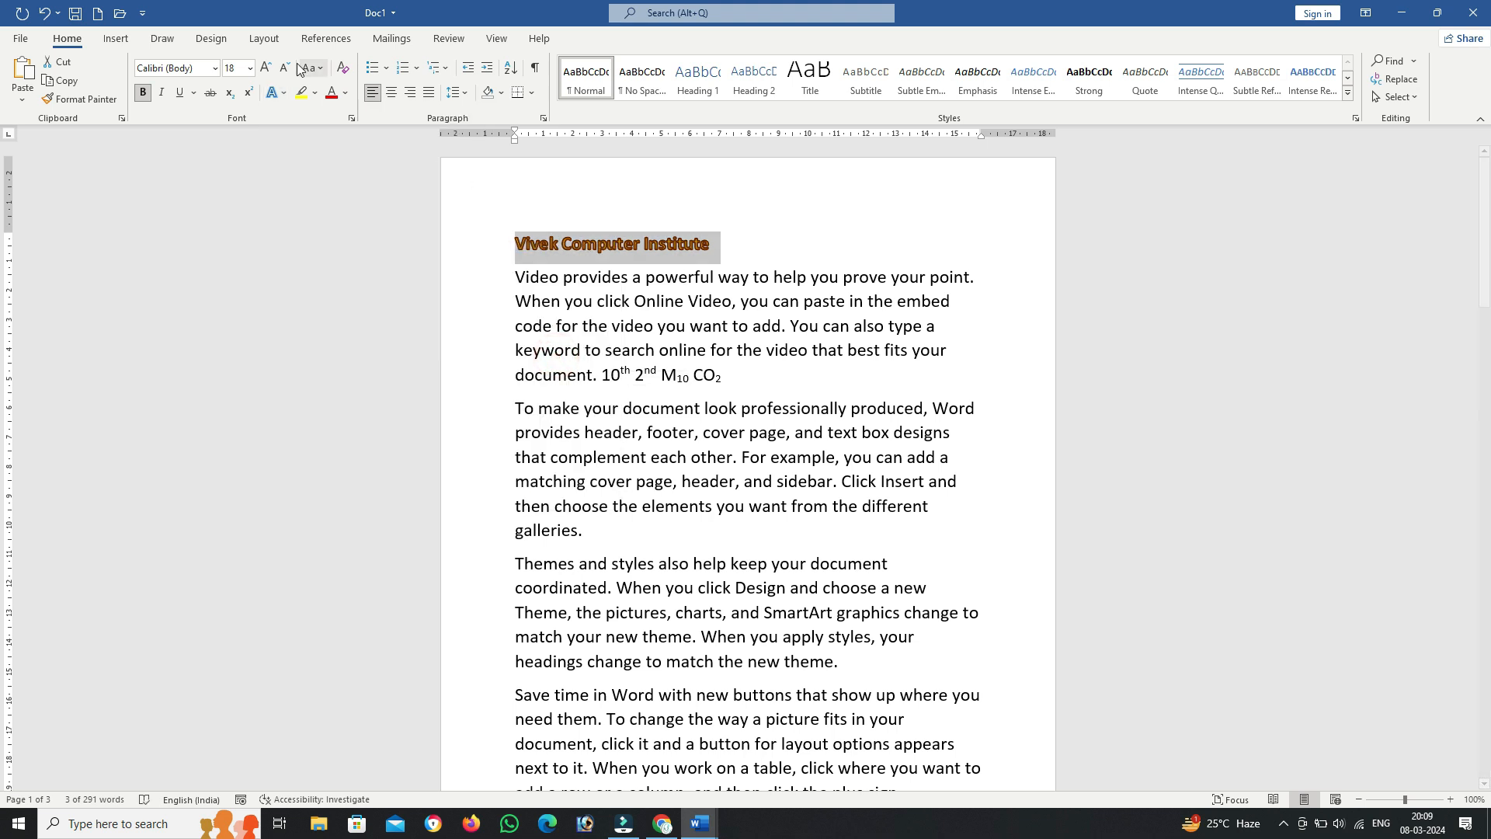
# Step: Enlarge the selected heading's font size to 72
pyautogui.click(265, 68)
pyautogui.click(265, 69)
pyautogui.click(265, 68)
pyautogui.click(265, 69)
pyautogui.click(265, 69)
pyautogui.click(264, 68)
pyautogui.click(265, 68)
pyautogui.click(274, 77)
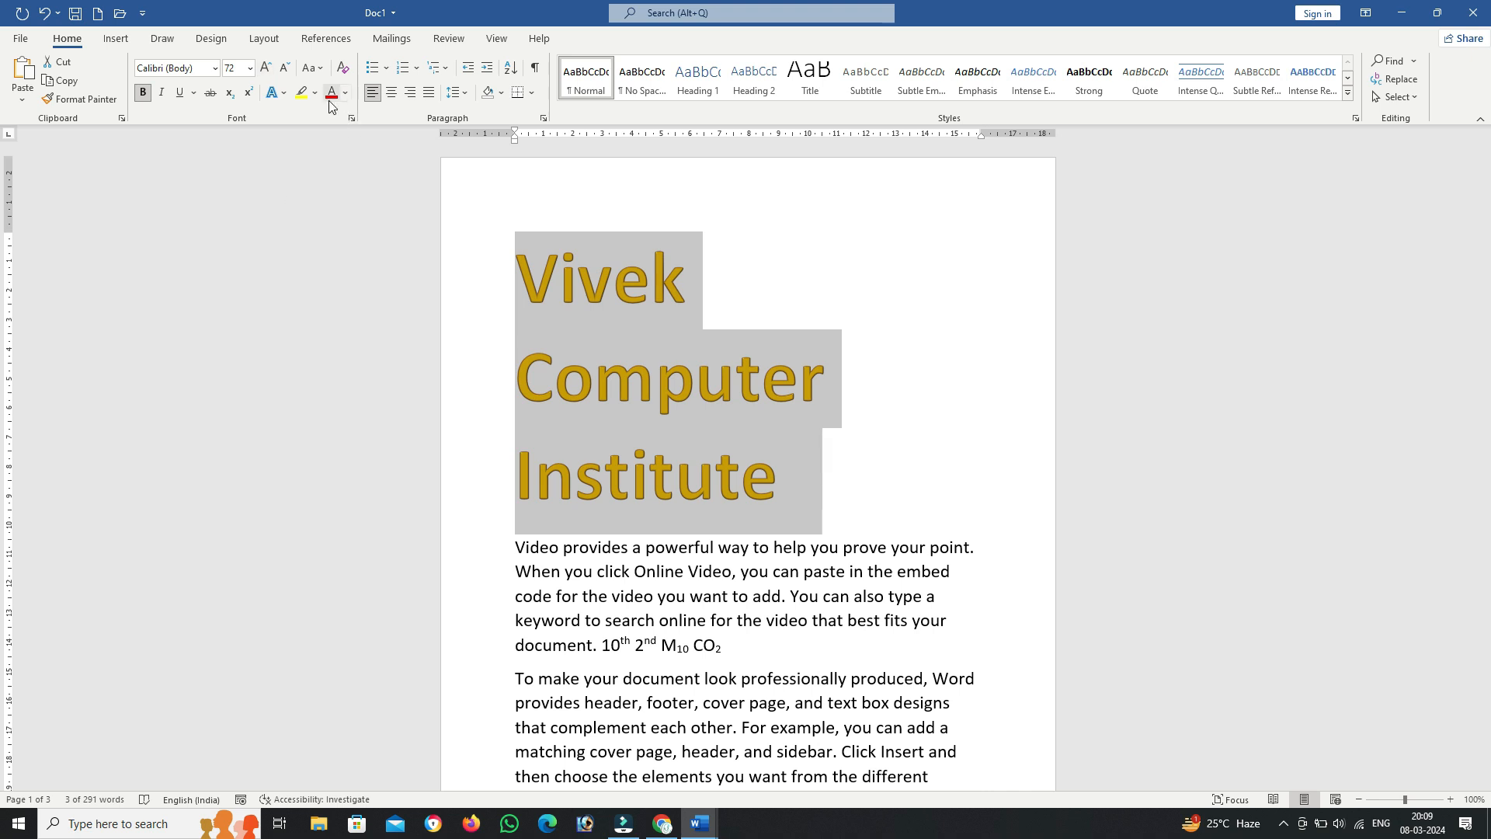
# Step: Set the heading's outline to the darkest green theme color and add the top-right inner shadow
pyautogui.click(285, 92)
pyautogui.moveTo(366, 253)
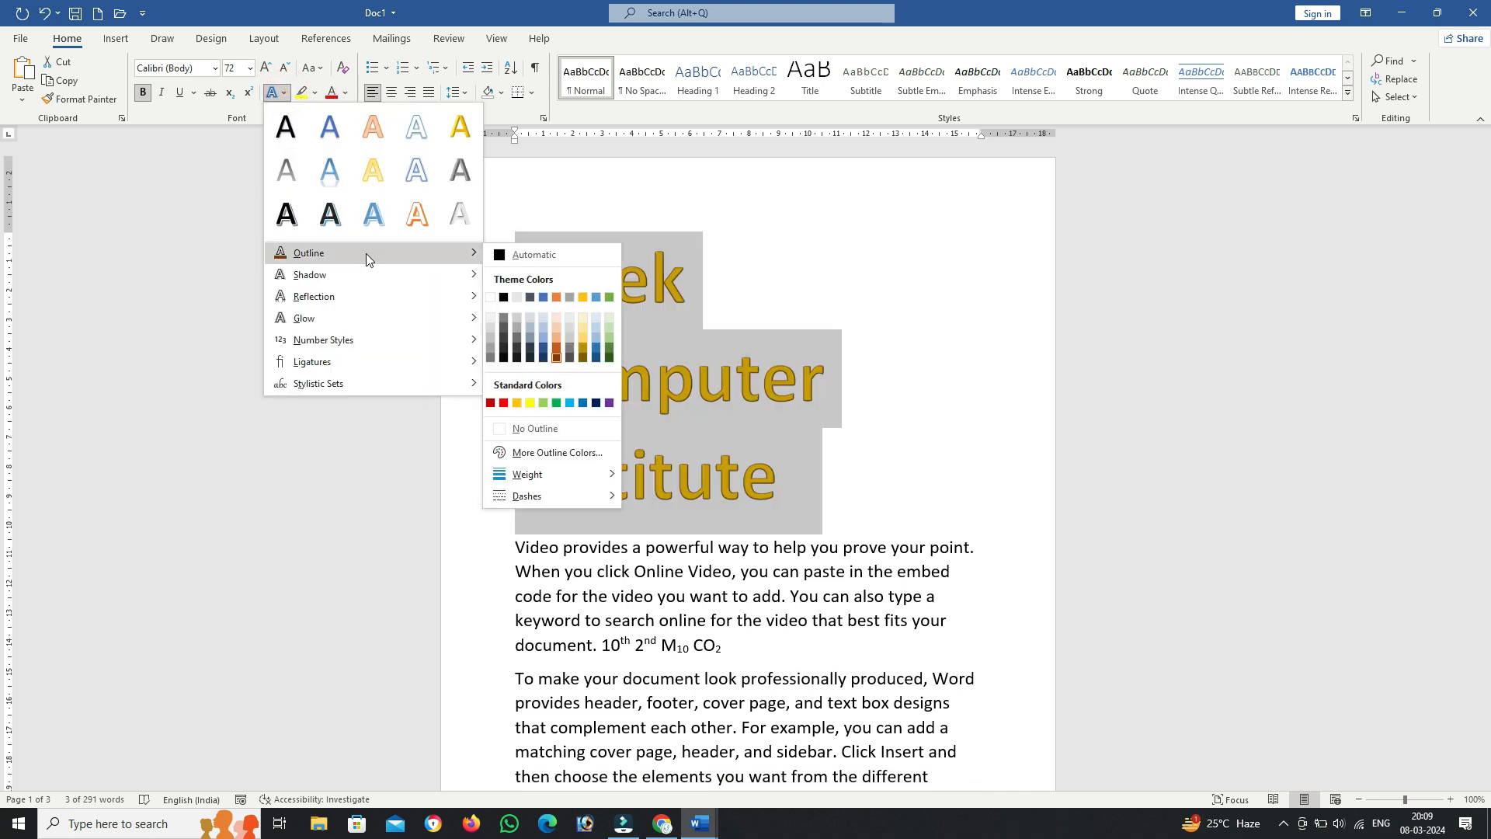
pyautogui.click(610, 359)
pyautogui.click(287, 95)
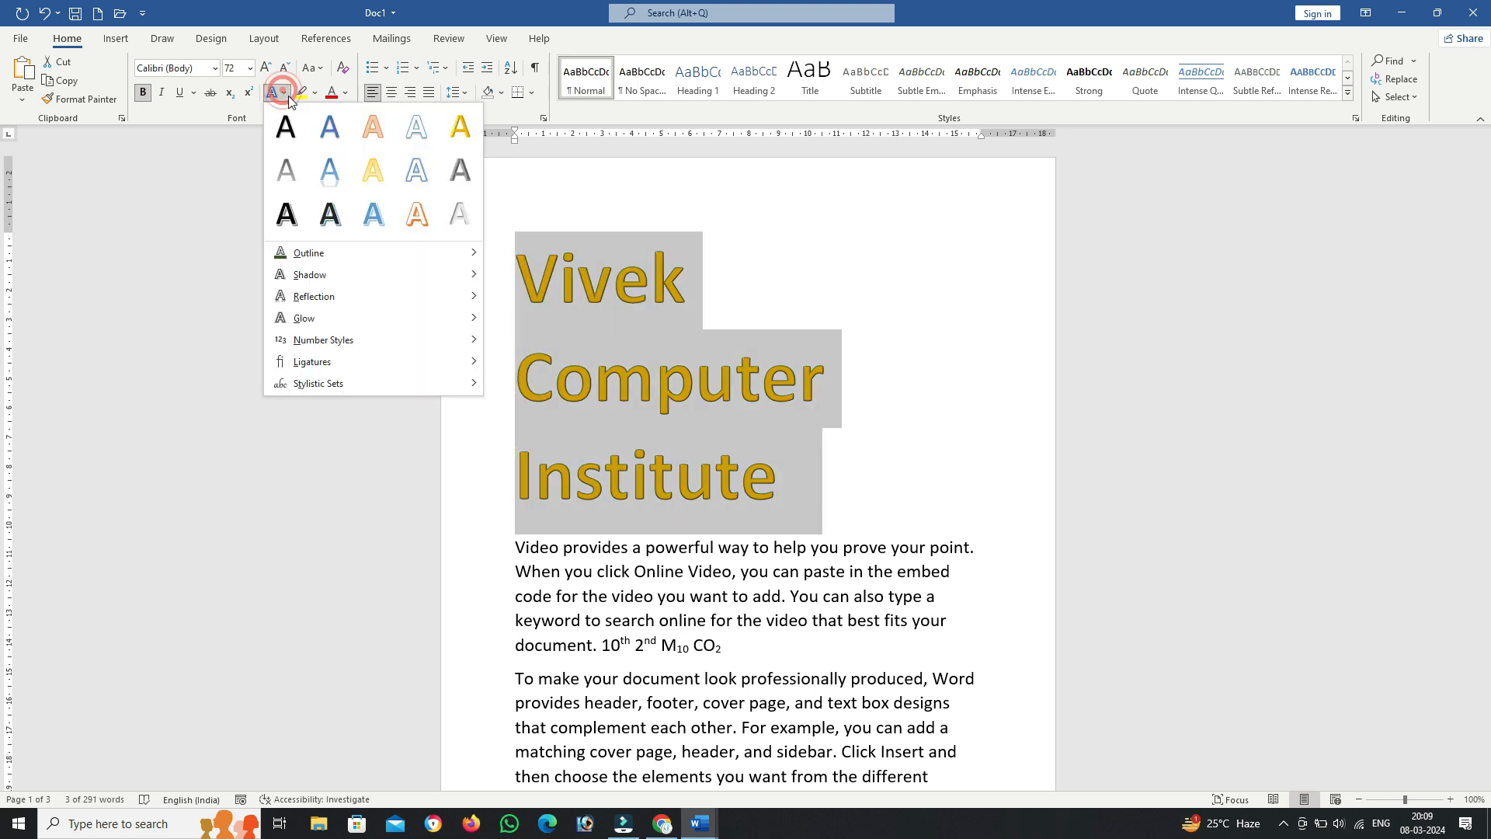
pyautogui.moveTo(390, 275)
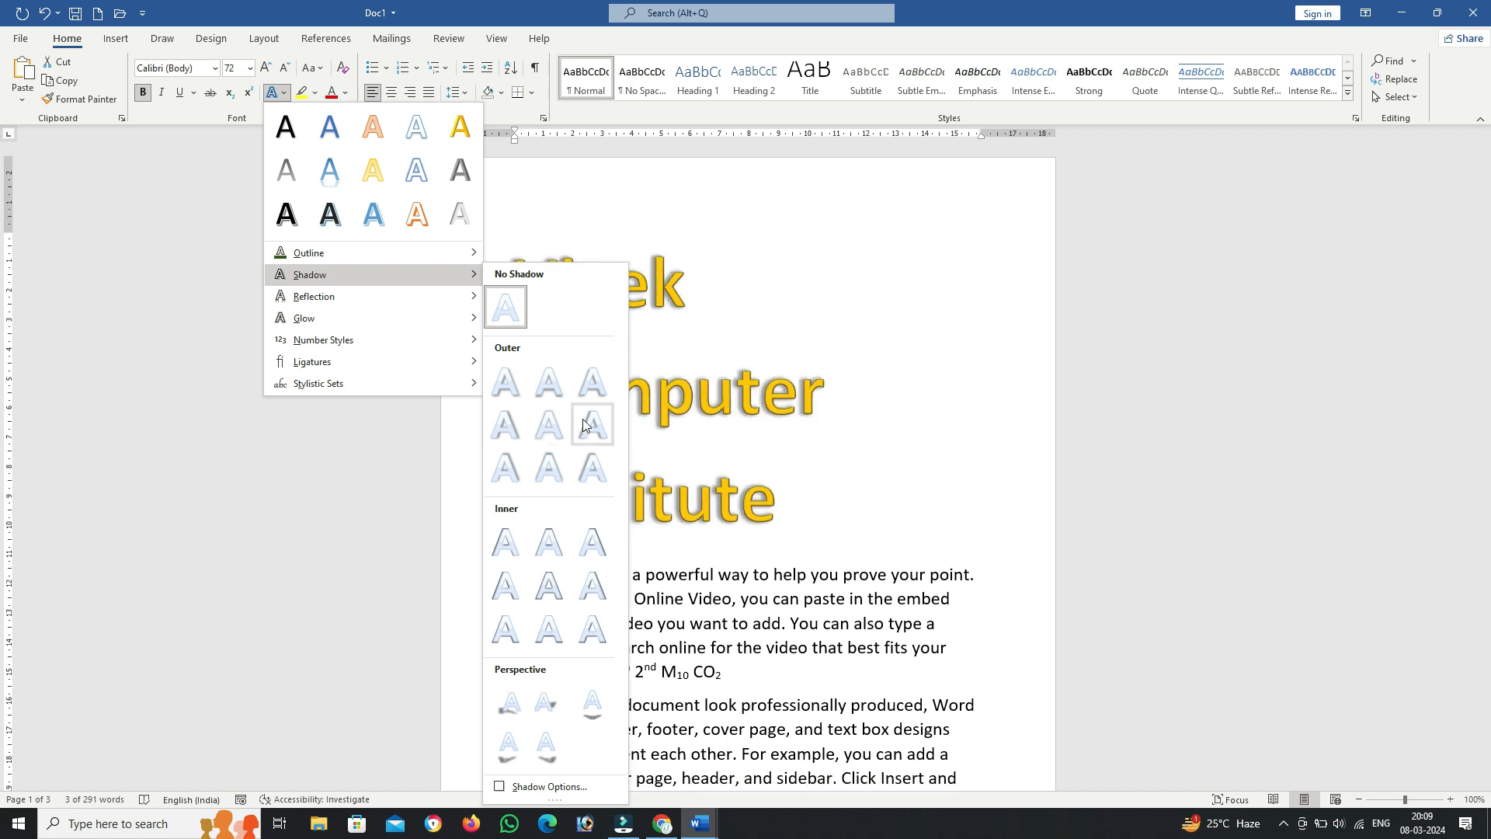
pyautogui.click(593, 544)
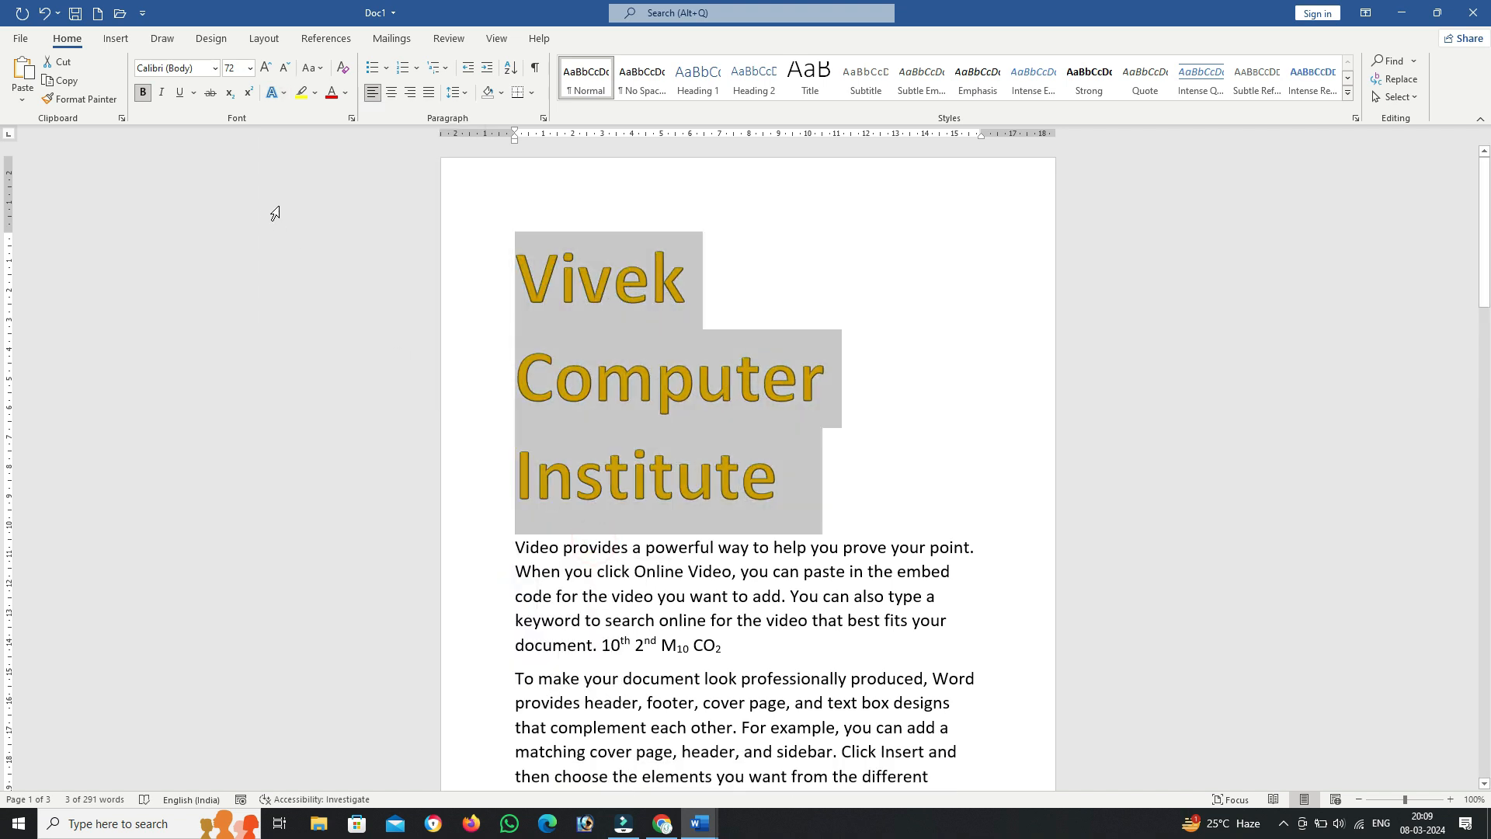
# Step: Give the heading the first reflection variation and a 5 point Green, Accent color 6 glow
pyautogui.click(275, 93)
pyautogui.moveTo(325, 304)
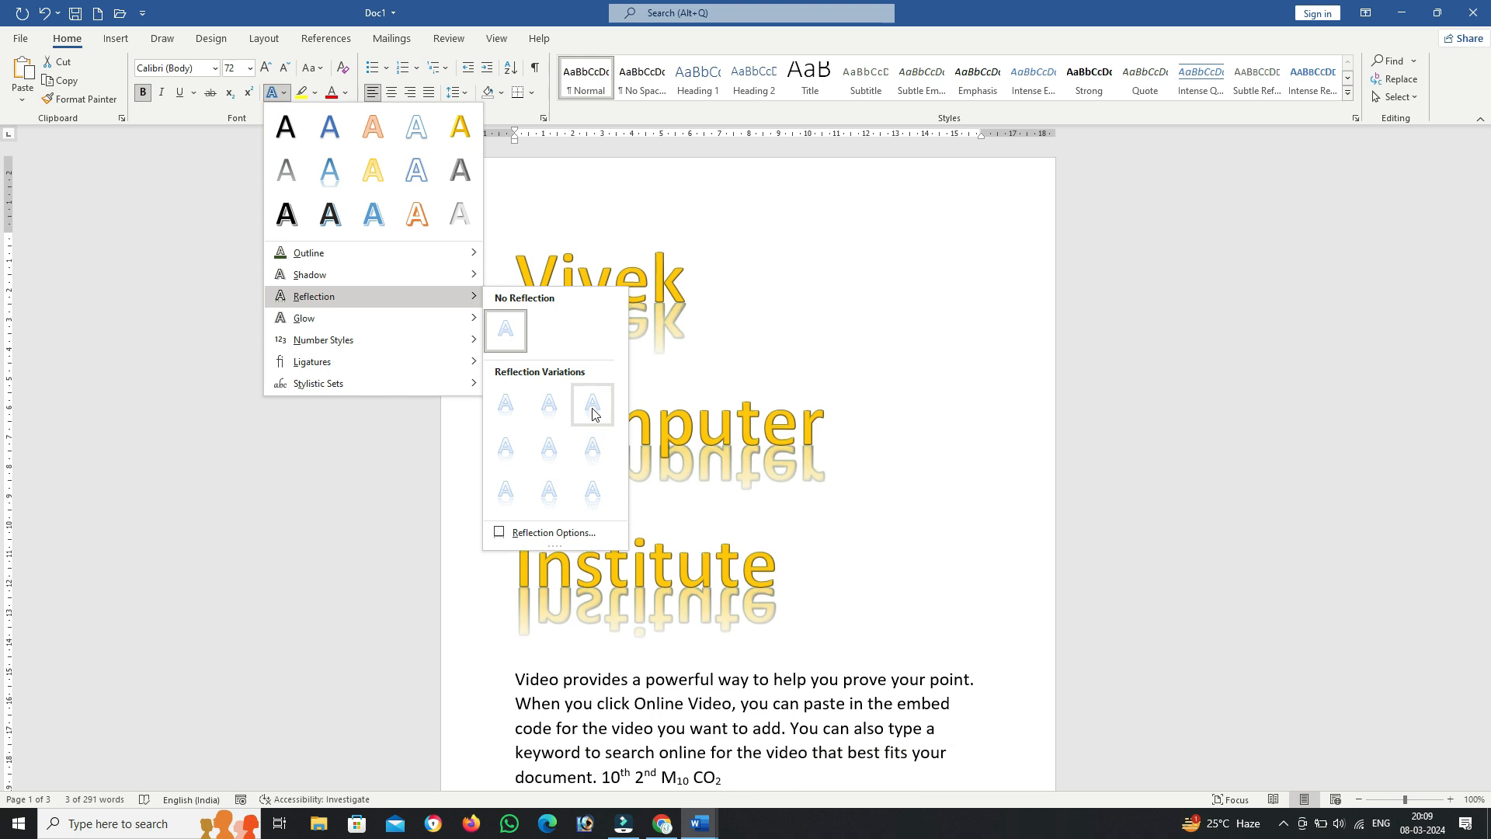
pyautogui.click(513, 403)
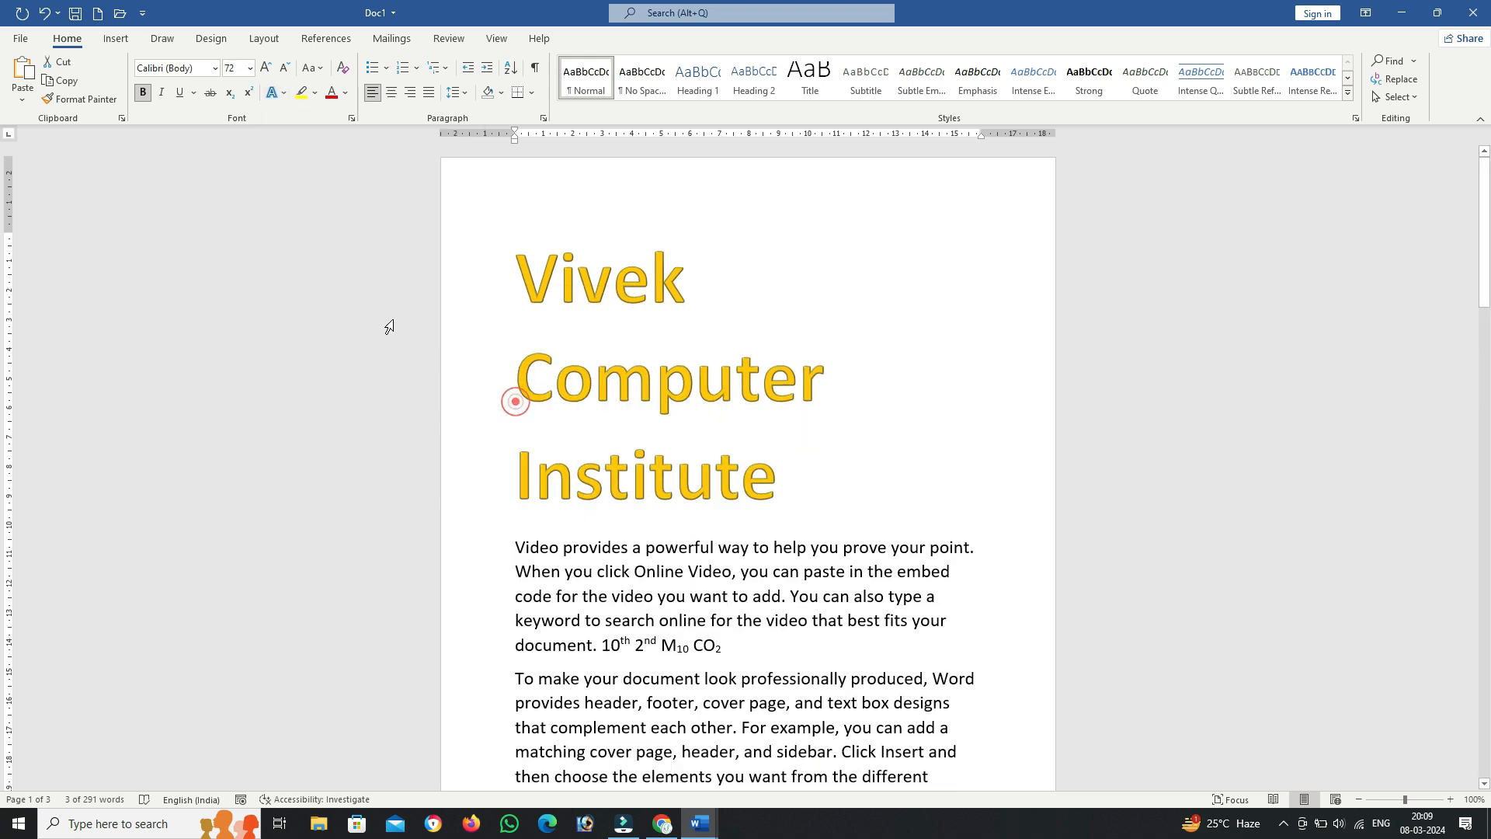
pyautogui.click(274, 93)
pyautogui.moveTo(304, 318)
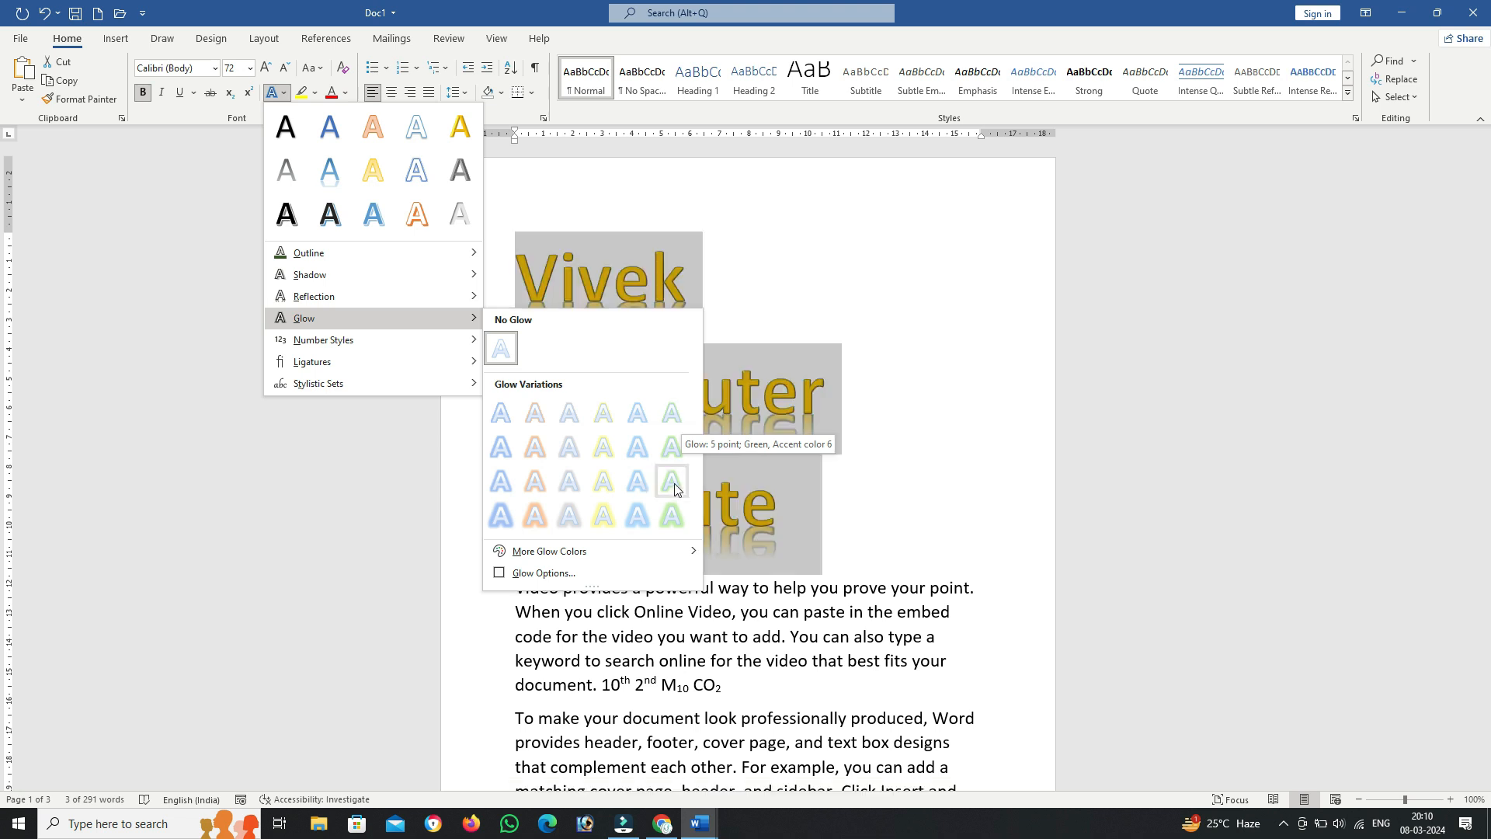
pyautogui.click(669, 413)
# Step: Apply the first individual stylistic set to the heading text
pyautogui.click(282, 93)
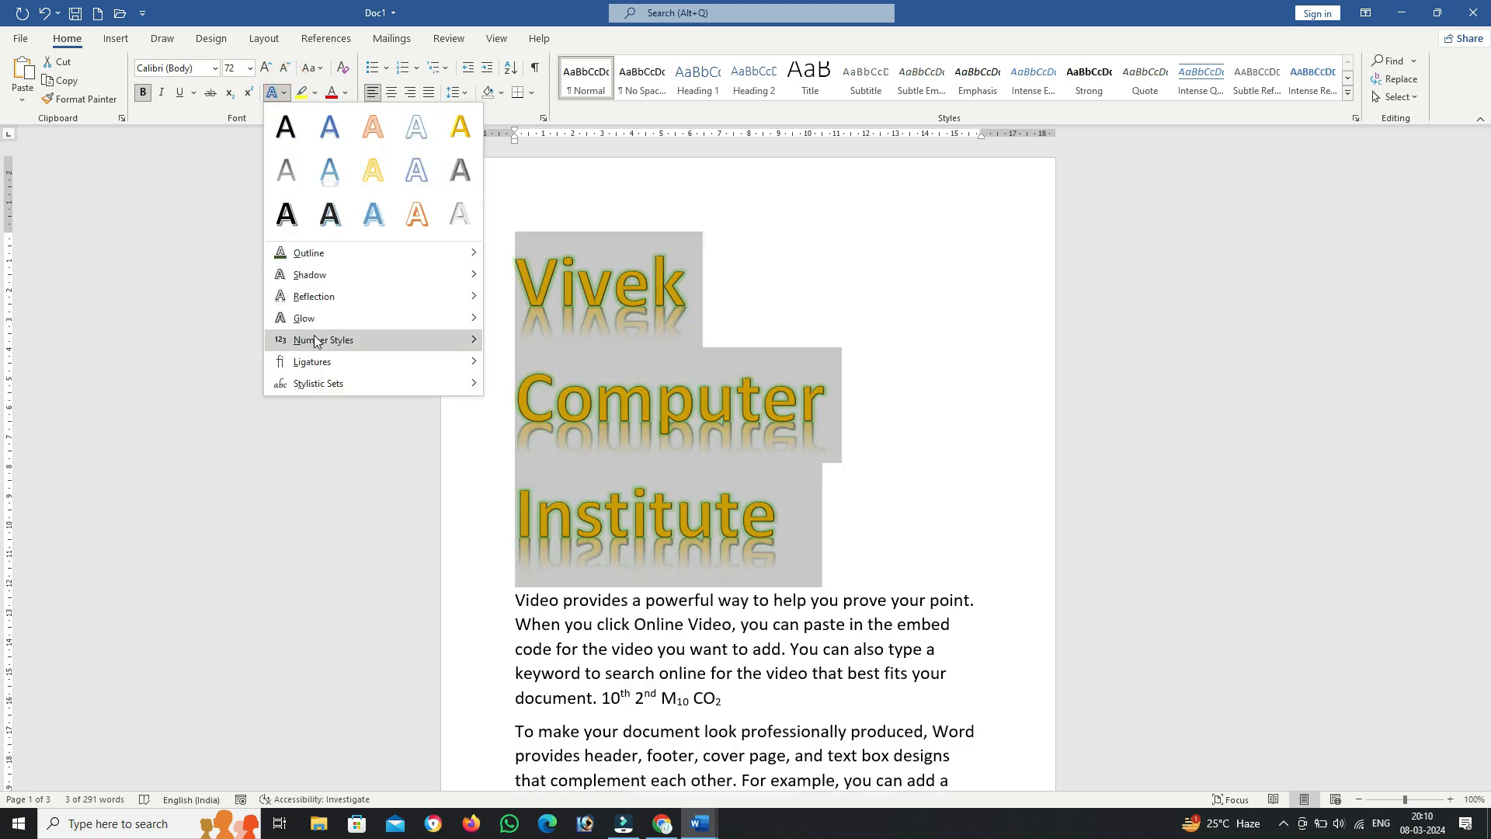
pyautogui.moveTo(324, 343)
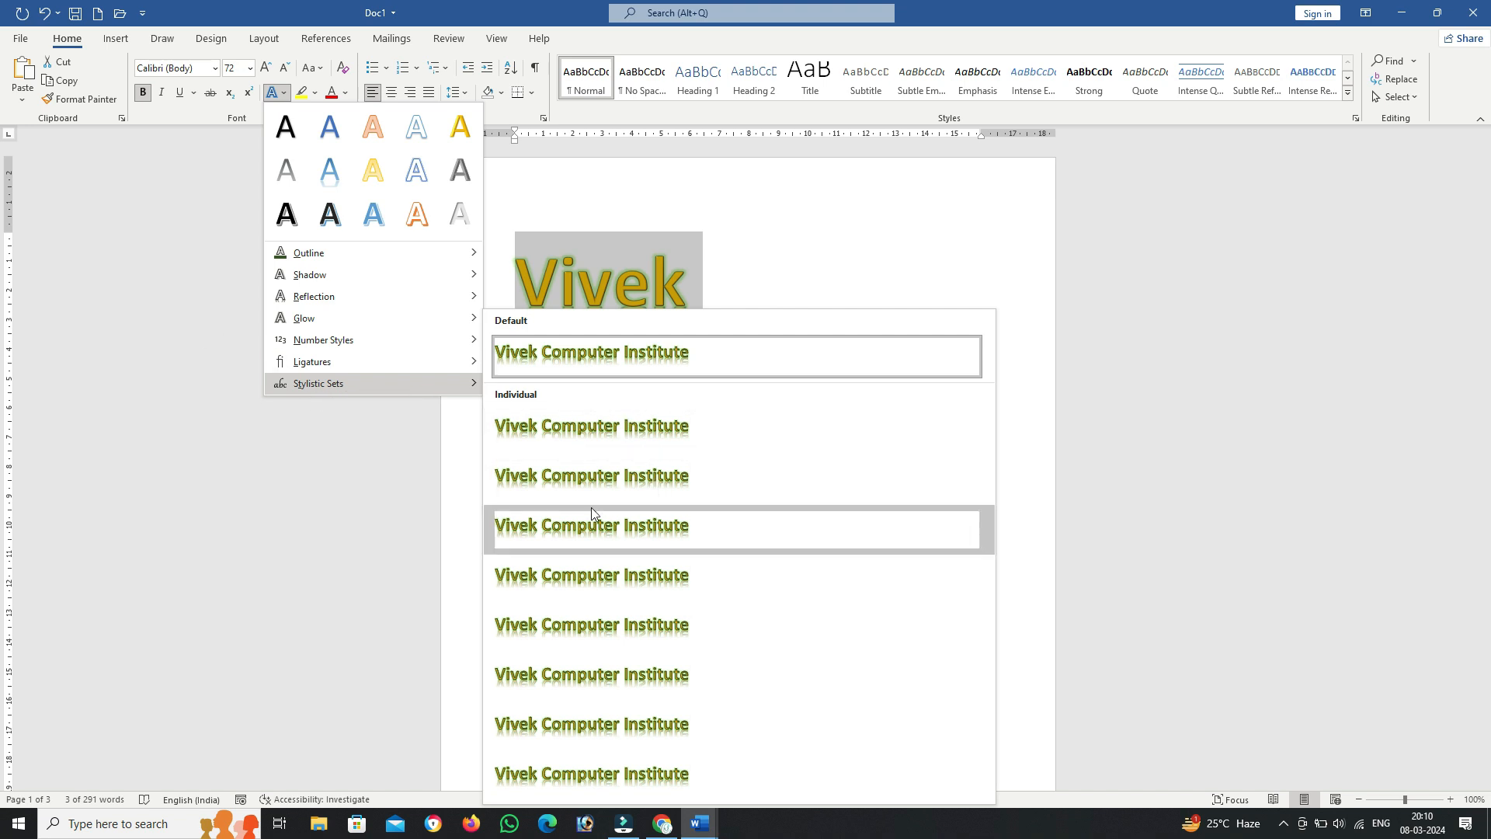
pyautogui.click(676, 426)
pyautogui.click(44, 565)
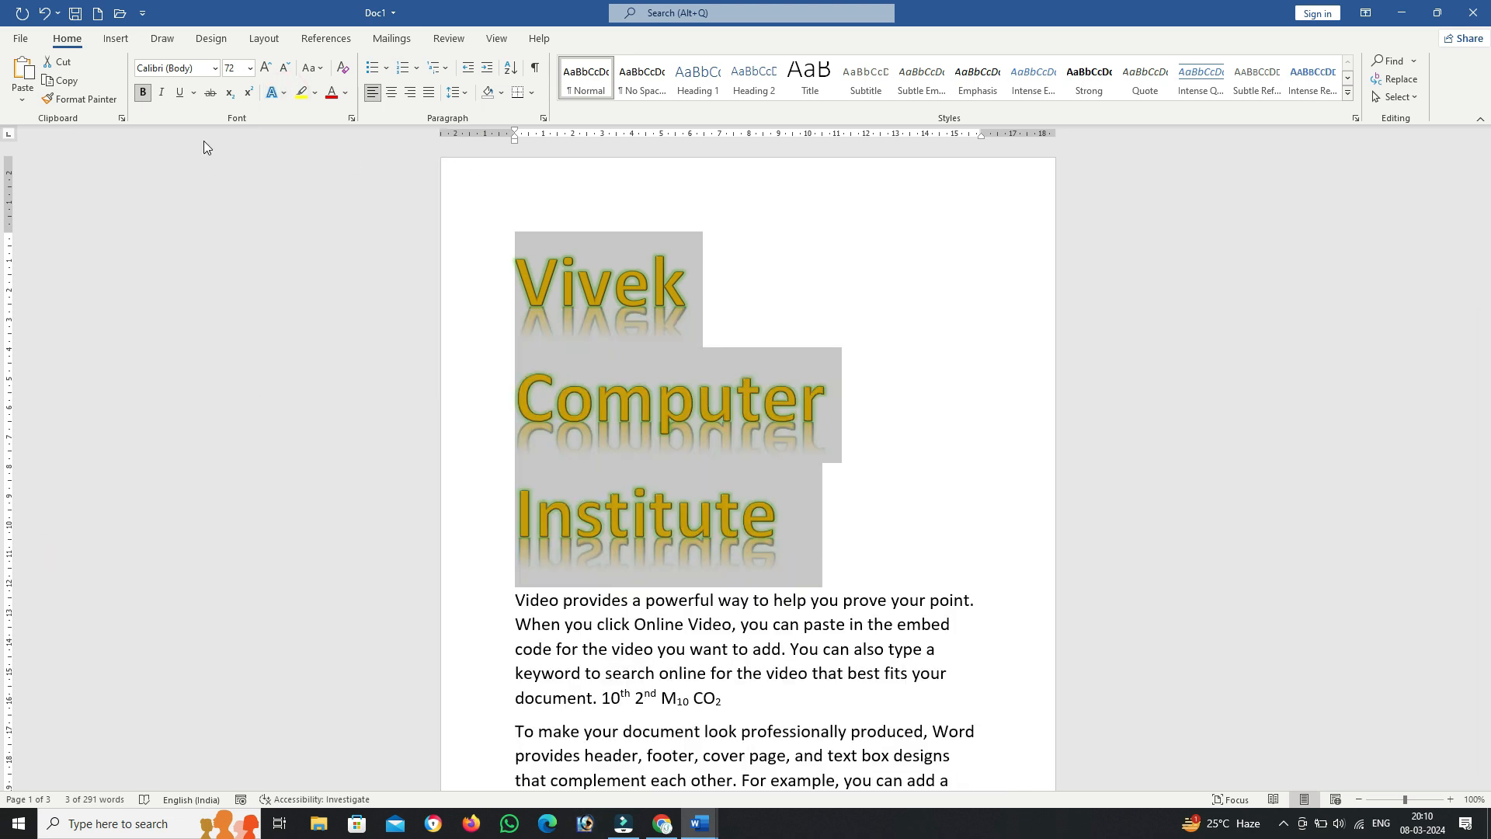
# Step: Reduce the heading's font size to 26 and deselect it
pyautogui.click(285, 69)
pyautogui.click(285, 68)
pyautogui.click(286, 68)
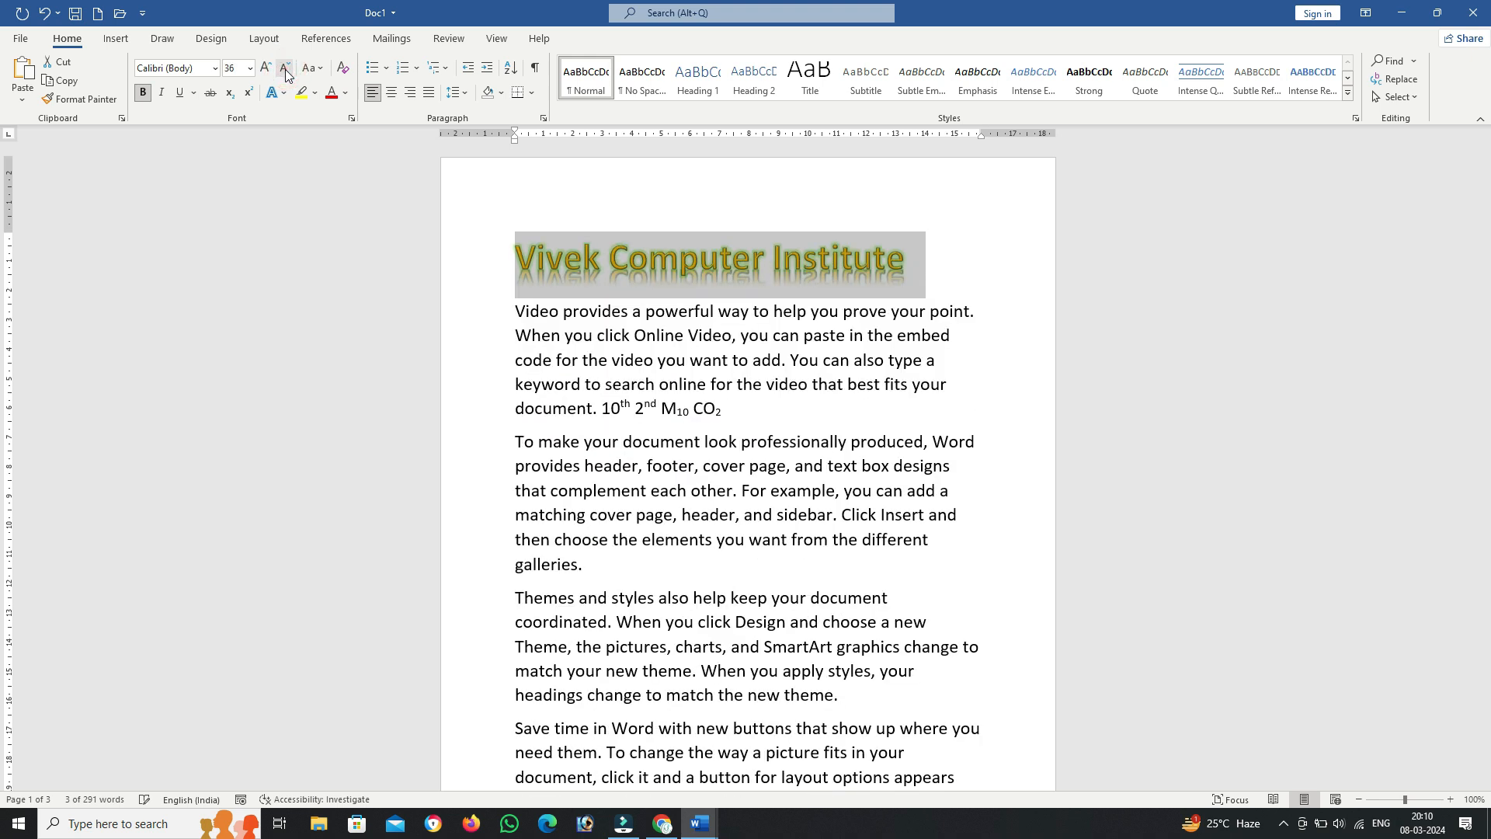
pyautogui.click(285, 68)
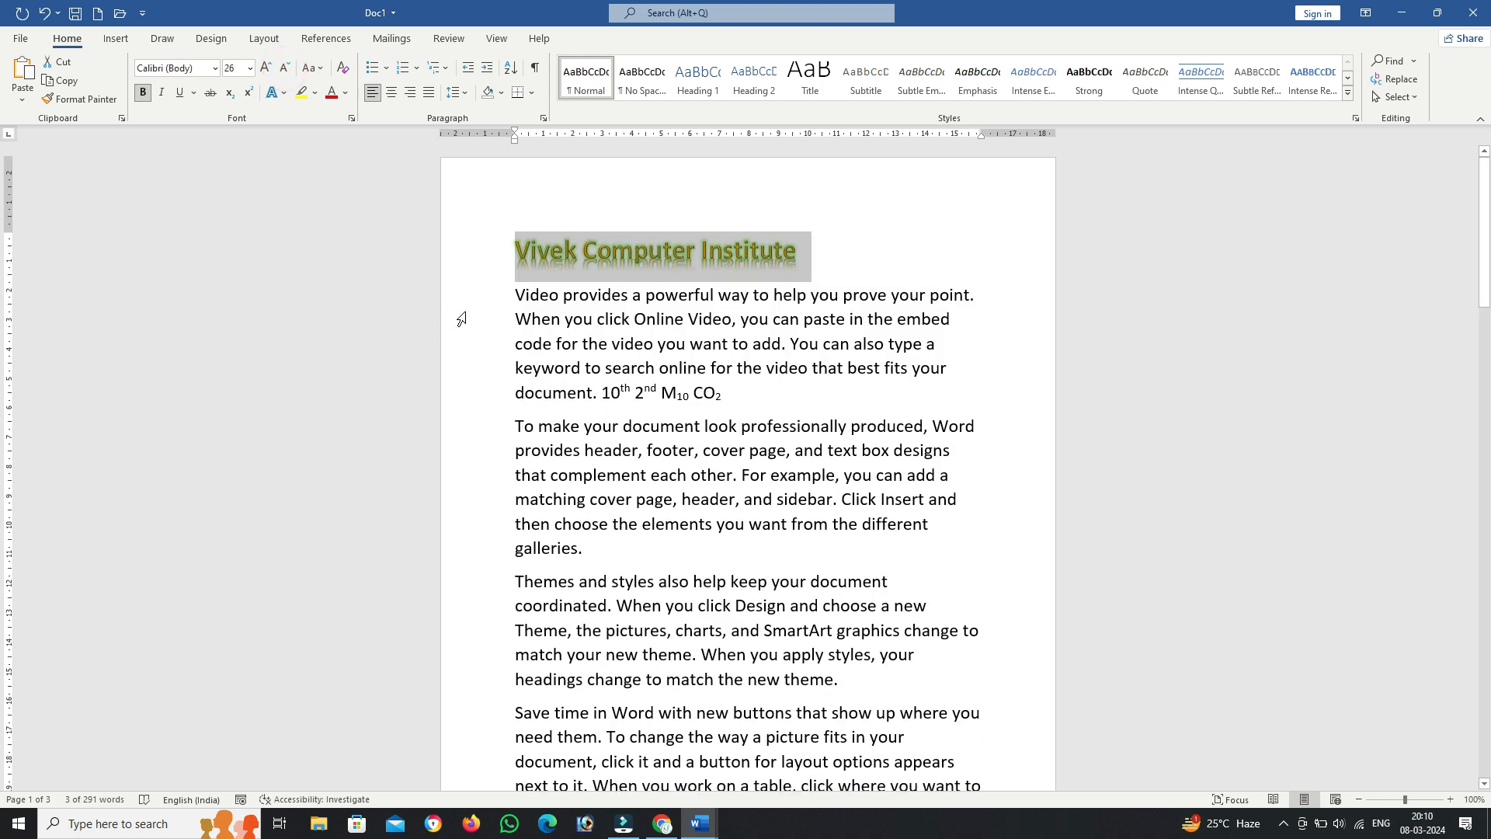
pyautogui.click(645, 203)
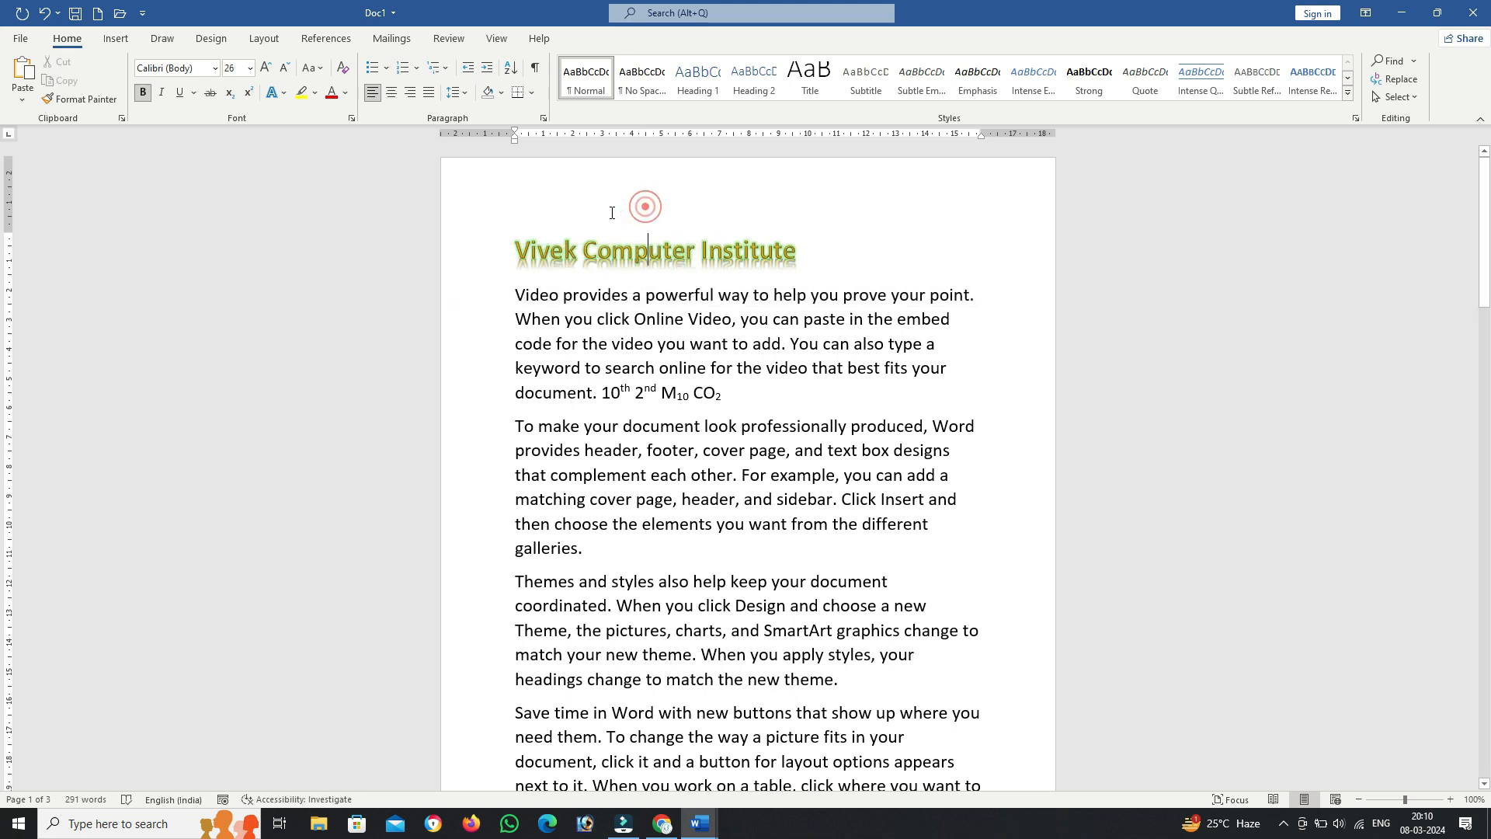
# Step: Select the whole heading, try center and right alignment on it, and leave it centered
pyautogui.click(513, 244)
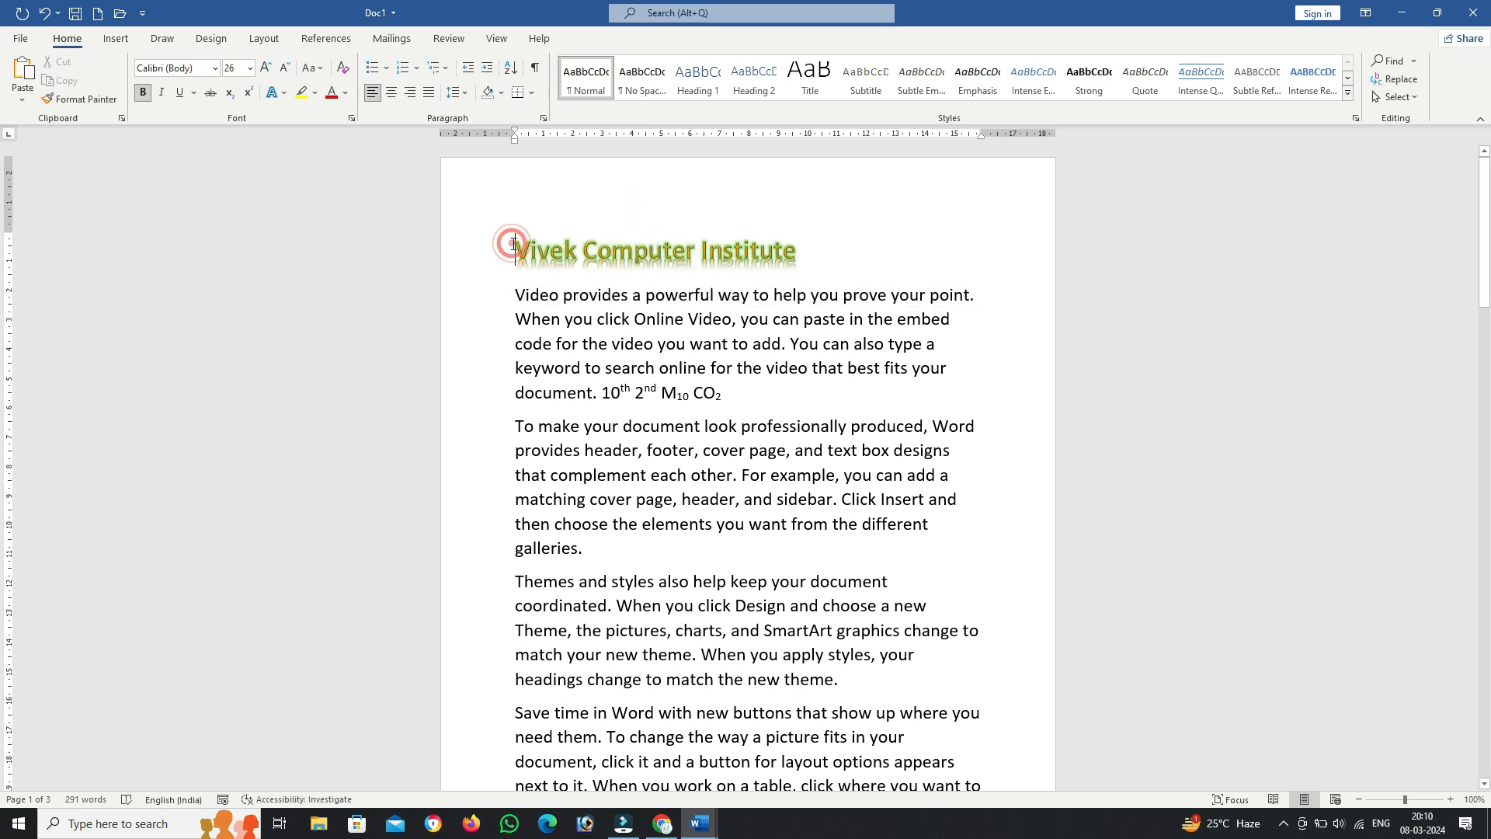
pyautogui.moveTo(512, 244); pyautogui.dragTo(837, 253)
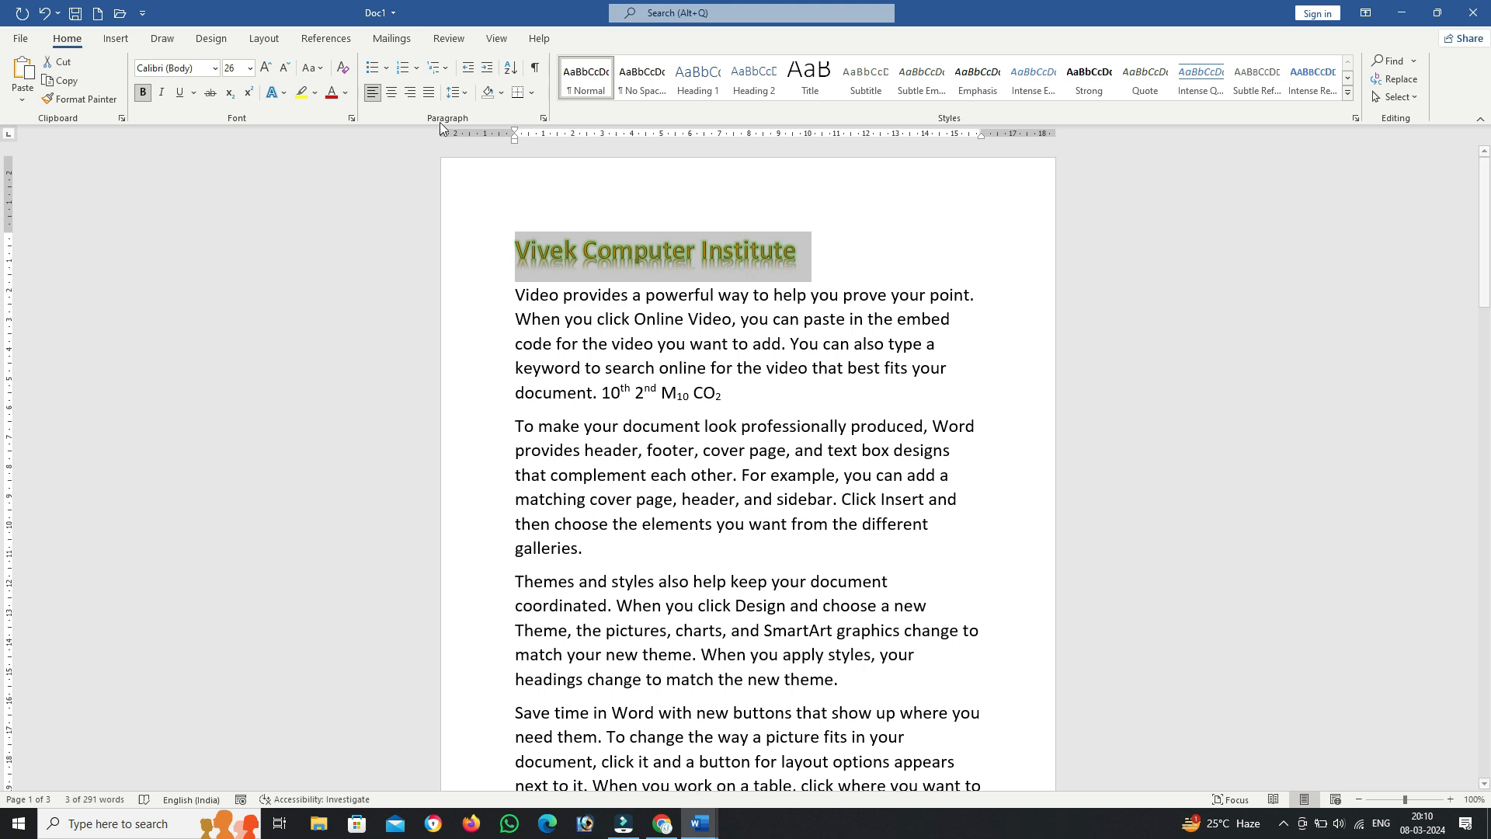
pyautogui.click(391, 93)
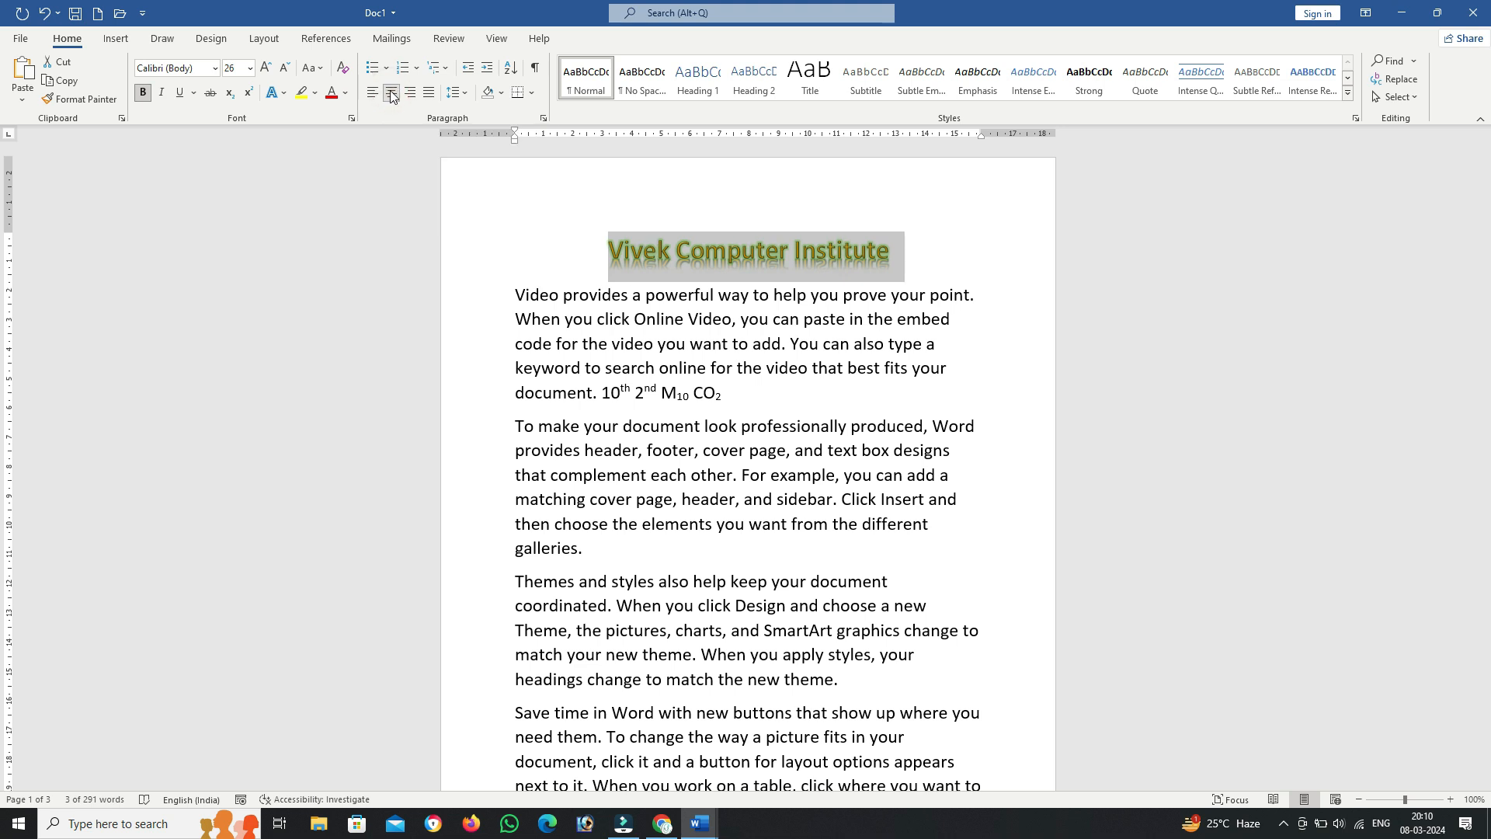
pyautogui.click(411, 94)
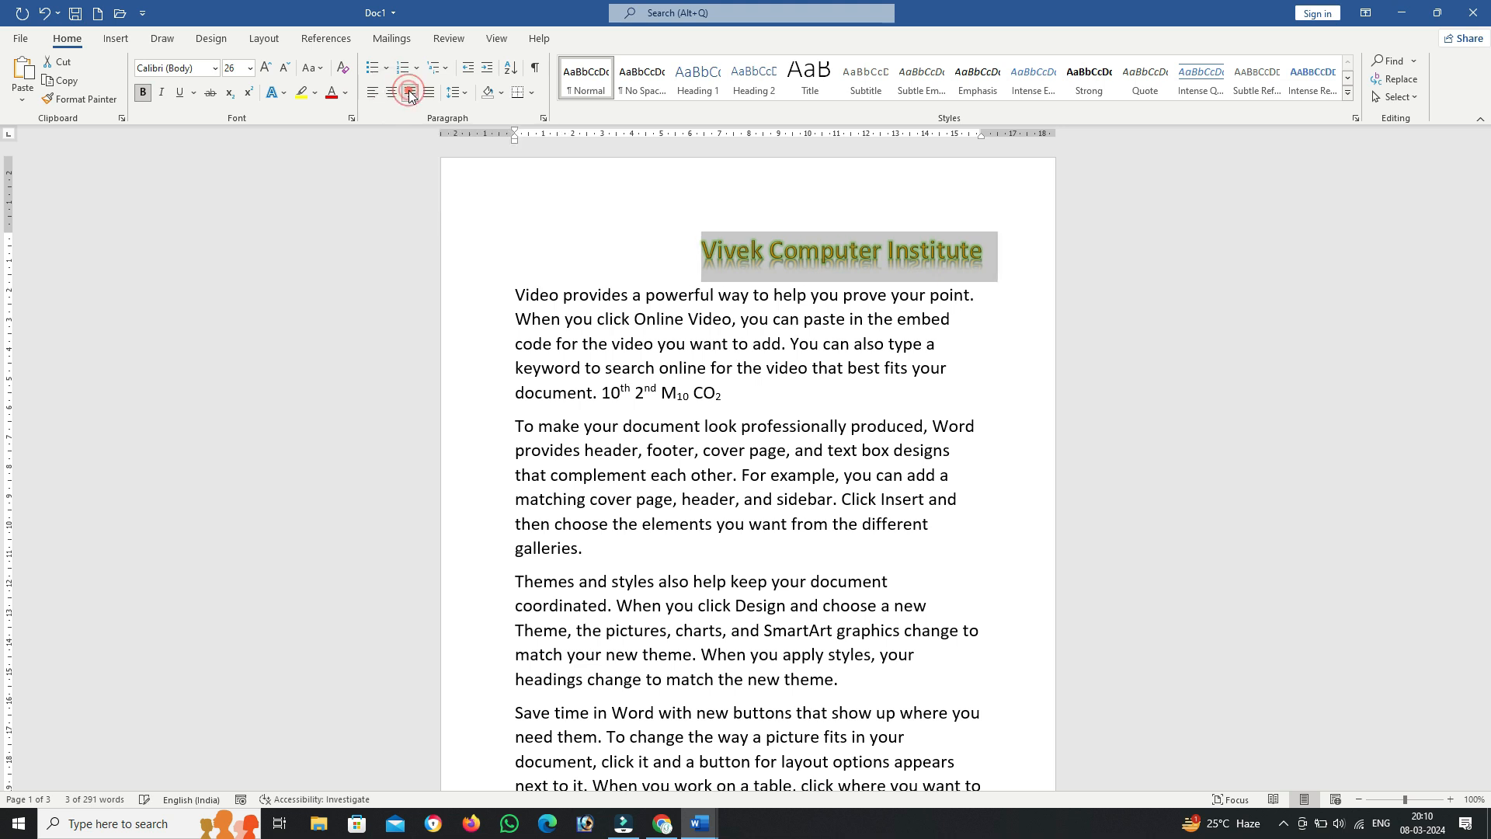
pyautogui.click(392, 93)
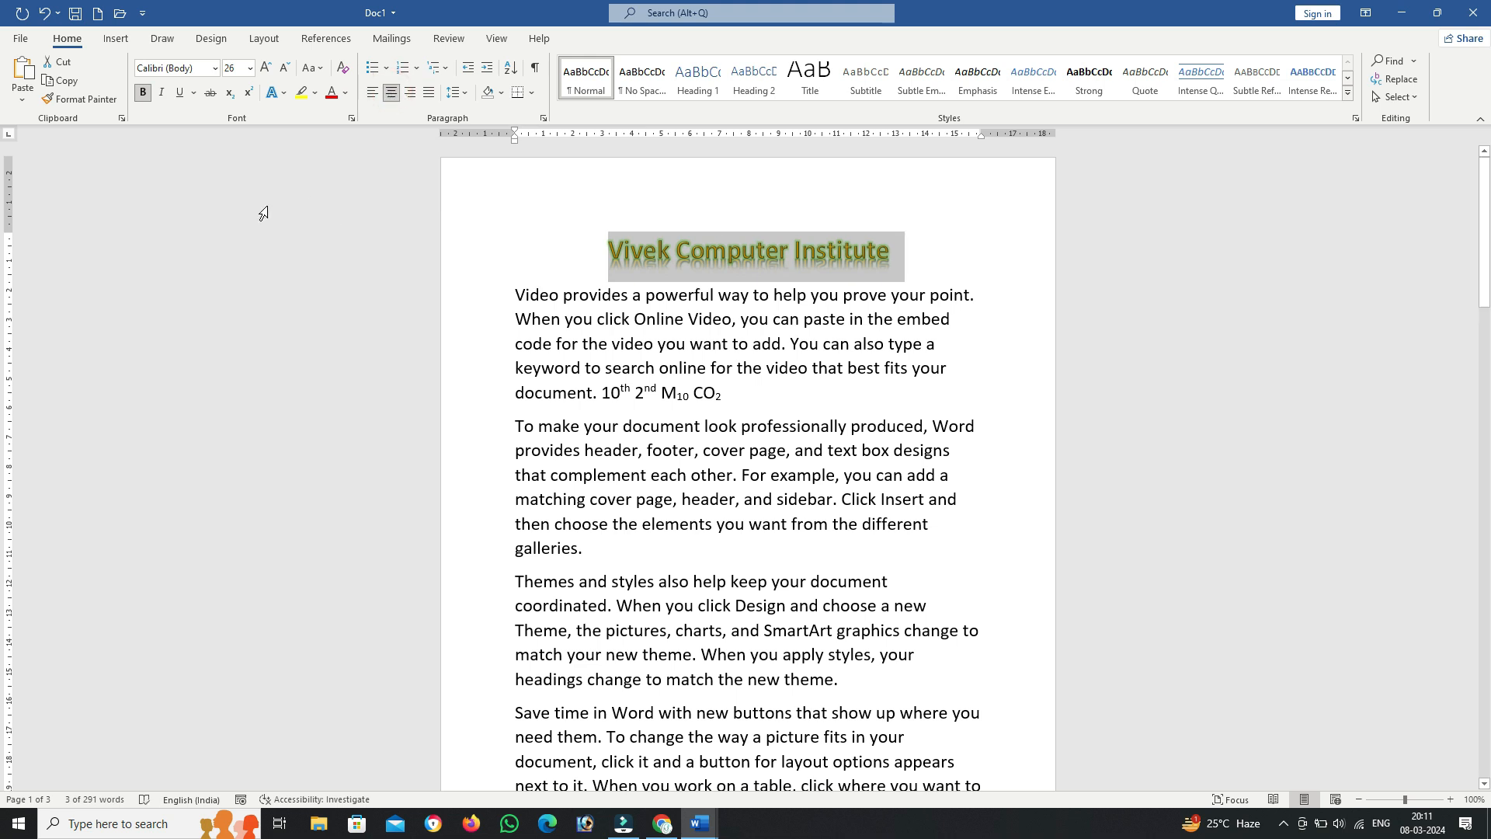
# Step: Highlight the word "Video" at the start of the first paragraph in yellow and deselect it
pyautogui.click(701, 316)
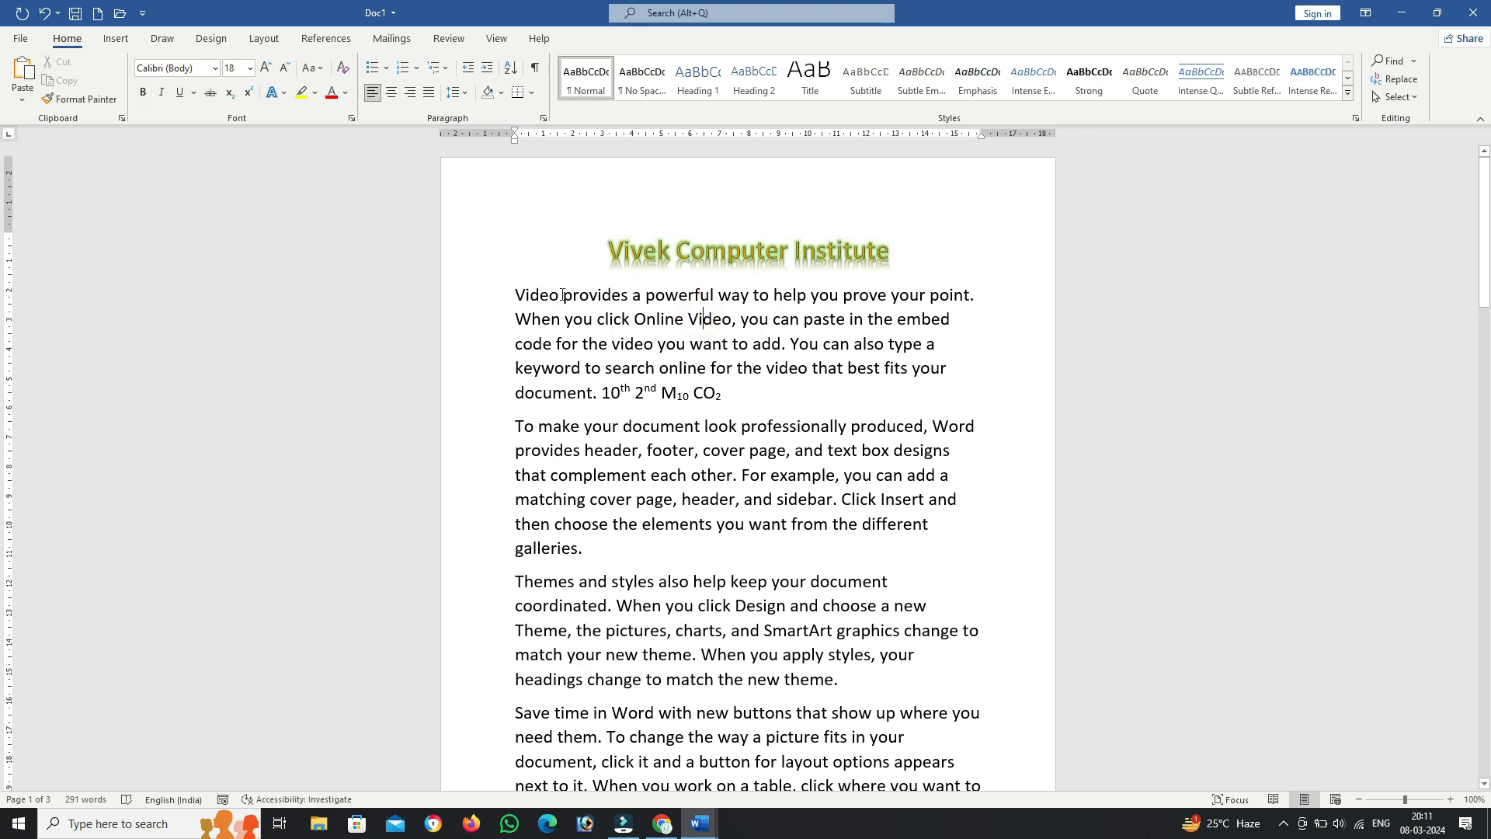
pyautogui.doubleClick(556, 294)
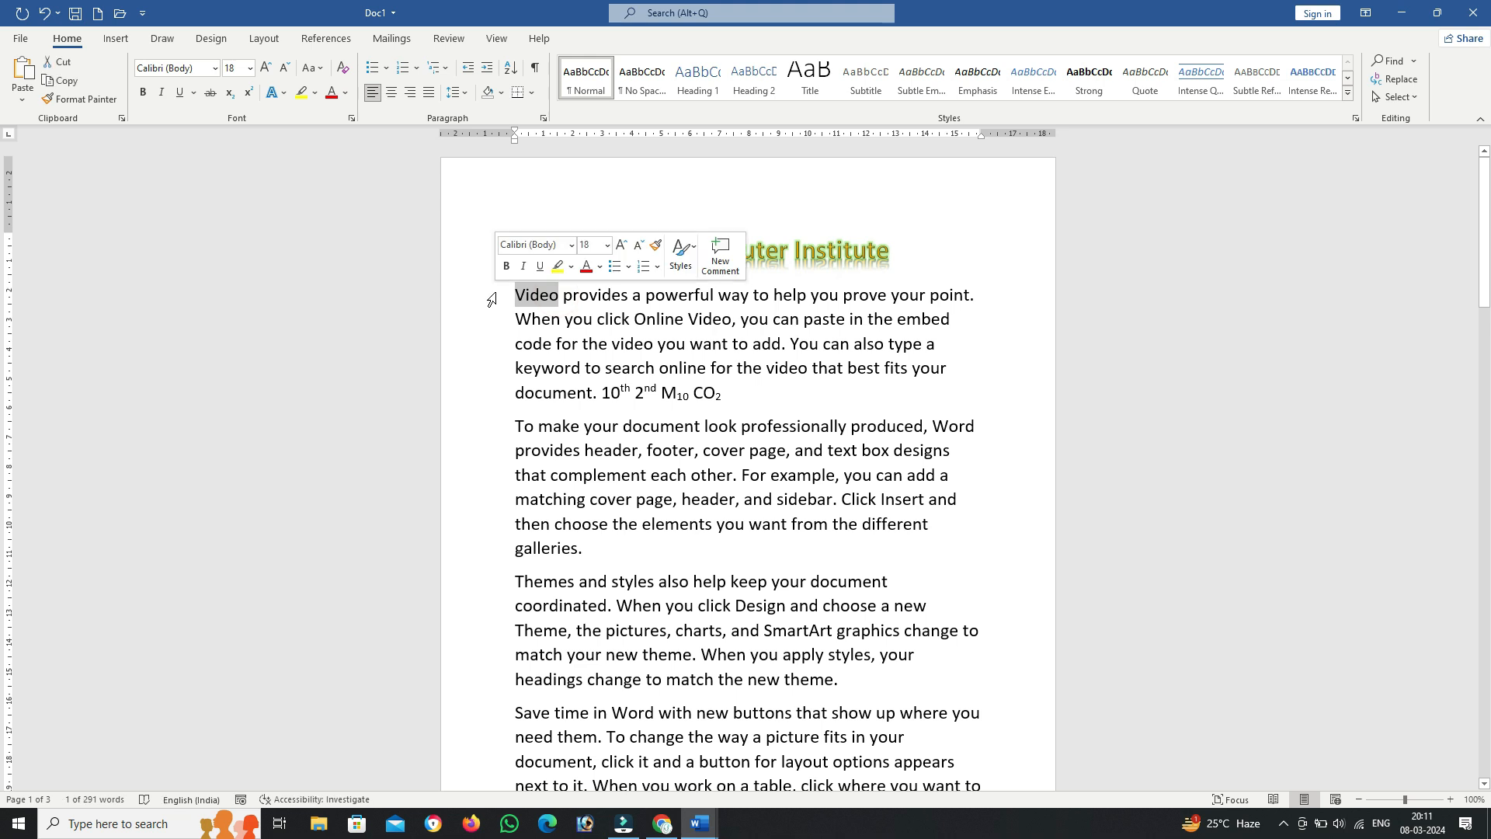
pyautogui.click(316, 93)
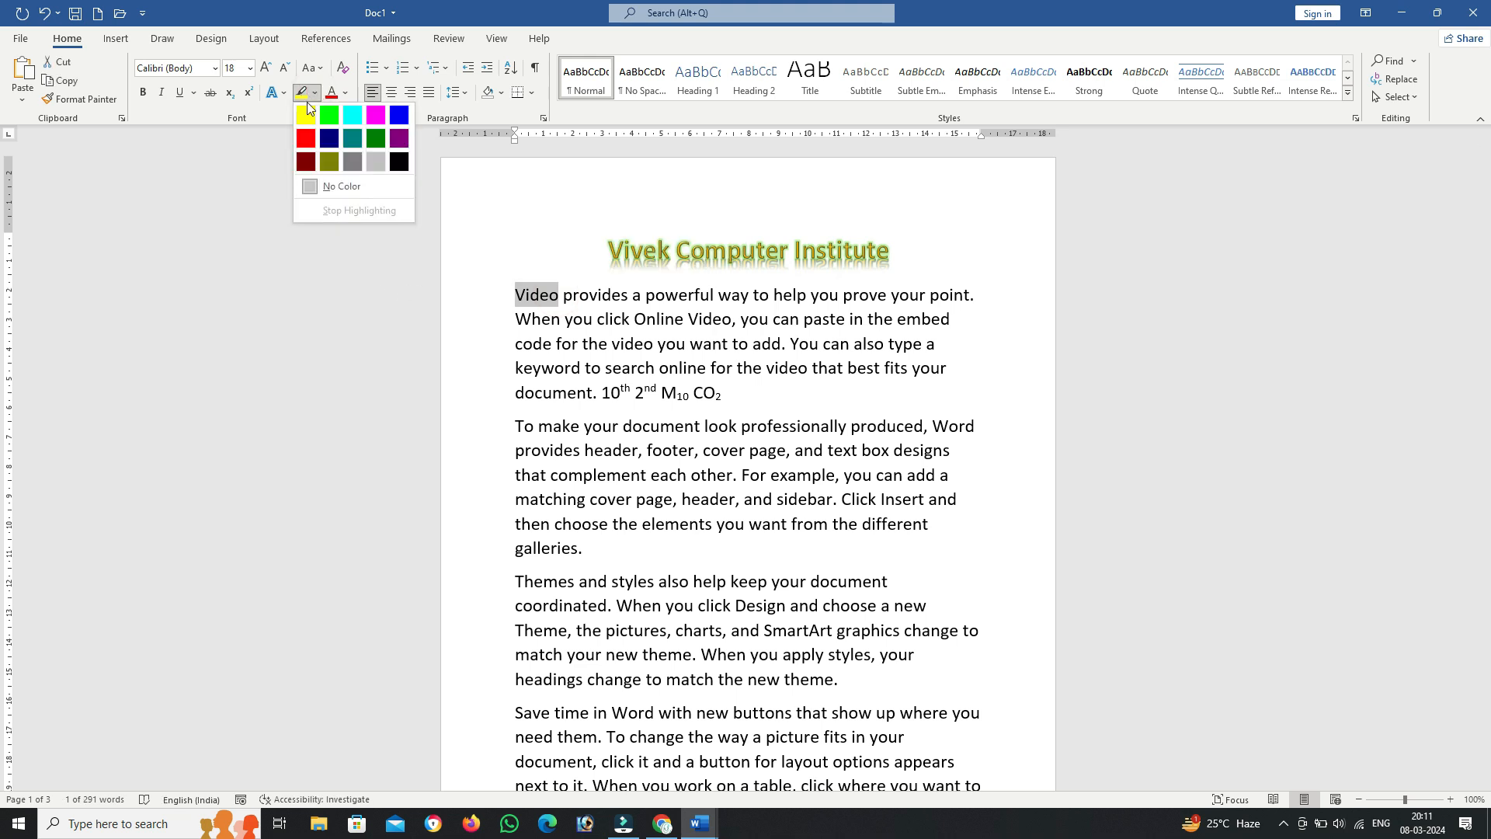
pyautogui.click(304, 122)
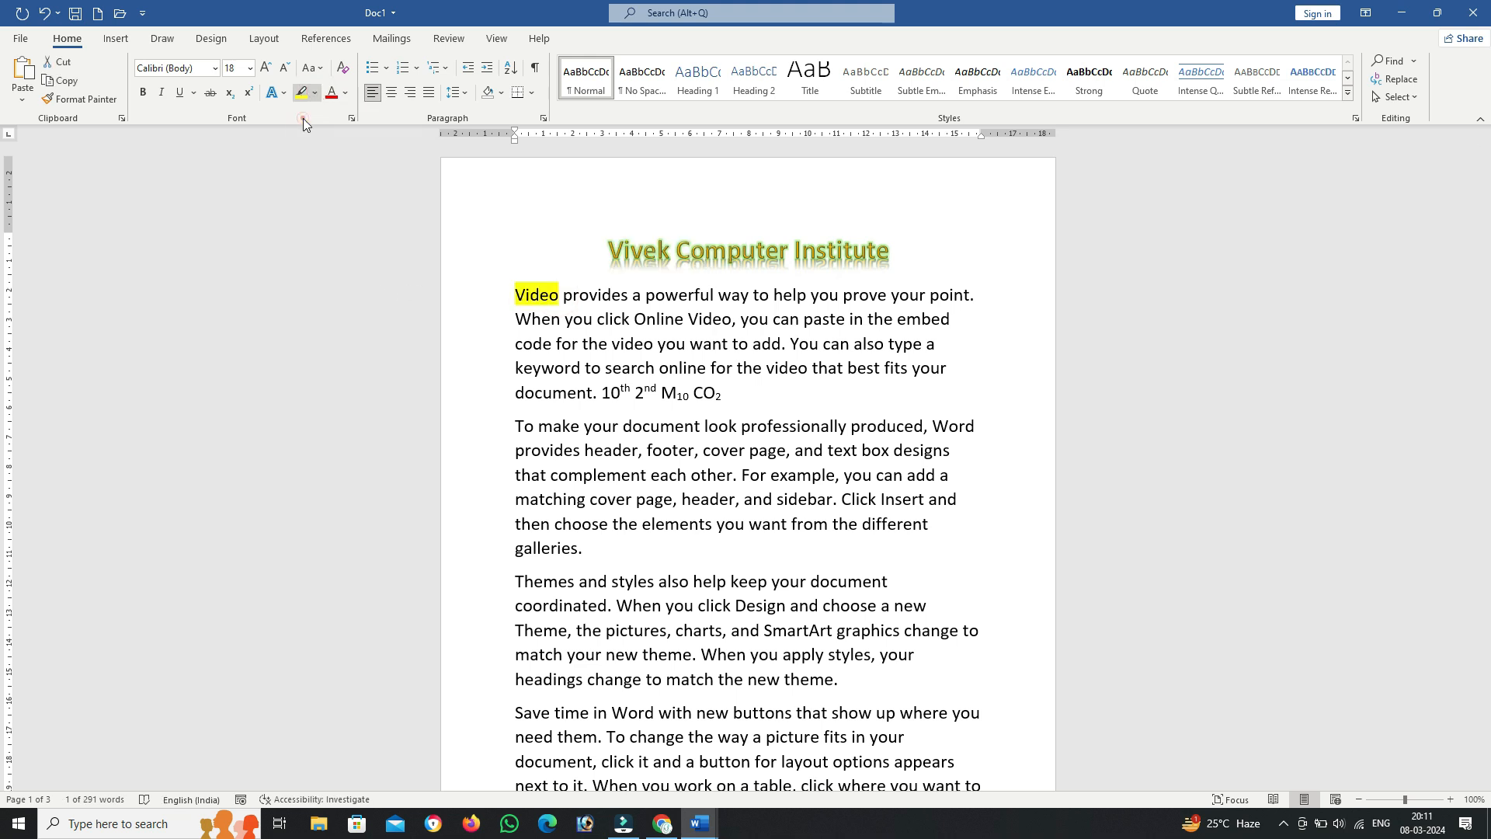
pyautogui.press('Left')
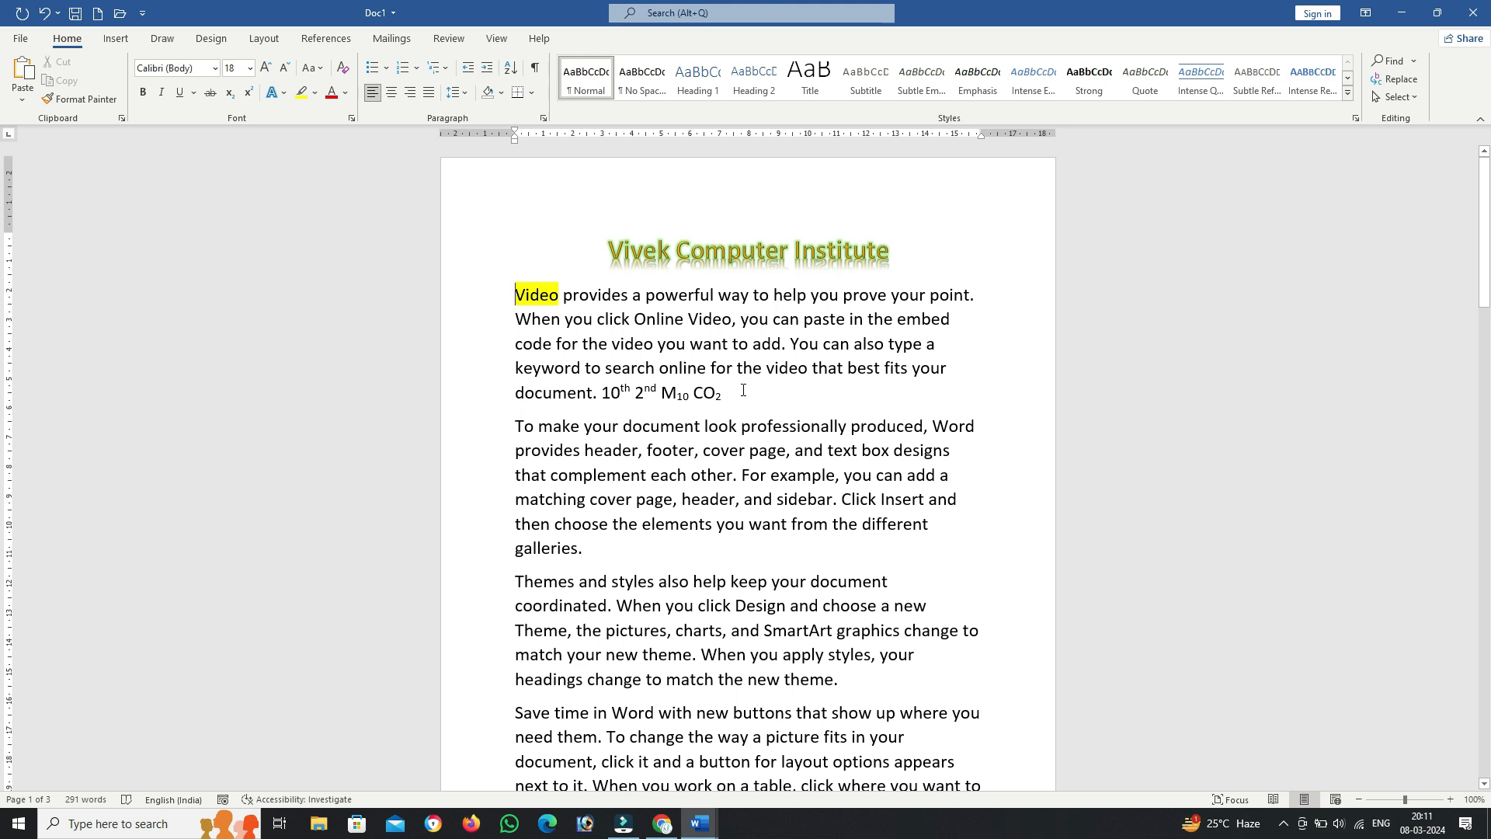
# Step: Select the first body paragraph and try a red and a dark blue font color on its text
pyautogui.moveTo(738, 390); pyautogui.dragTo(466, 293)
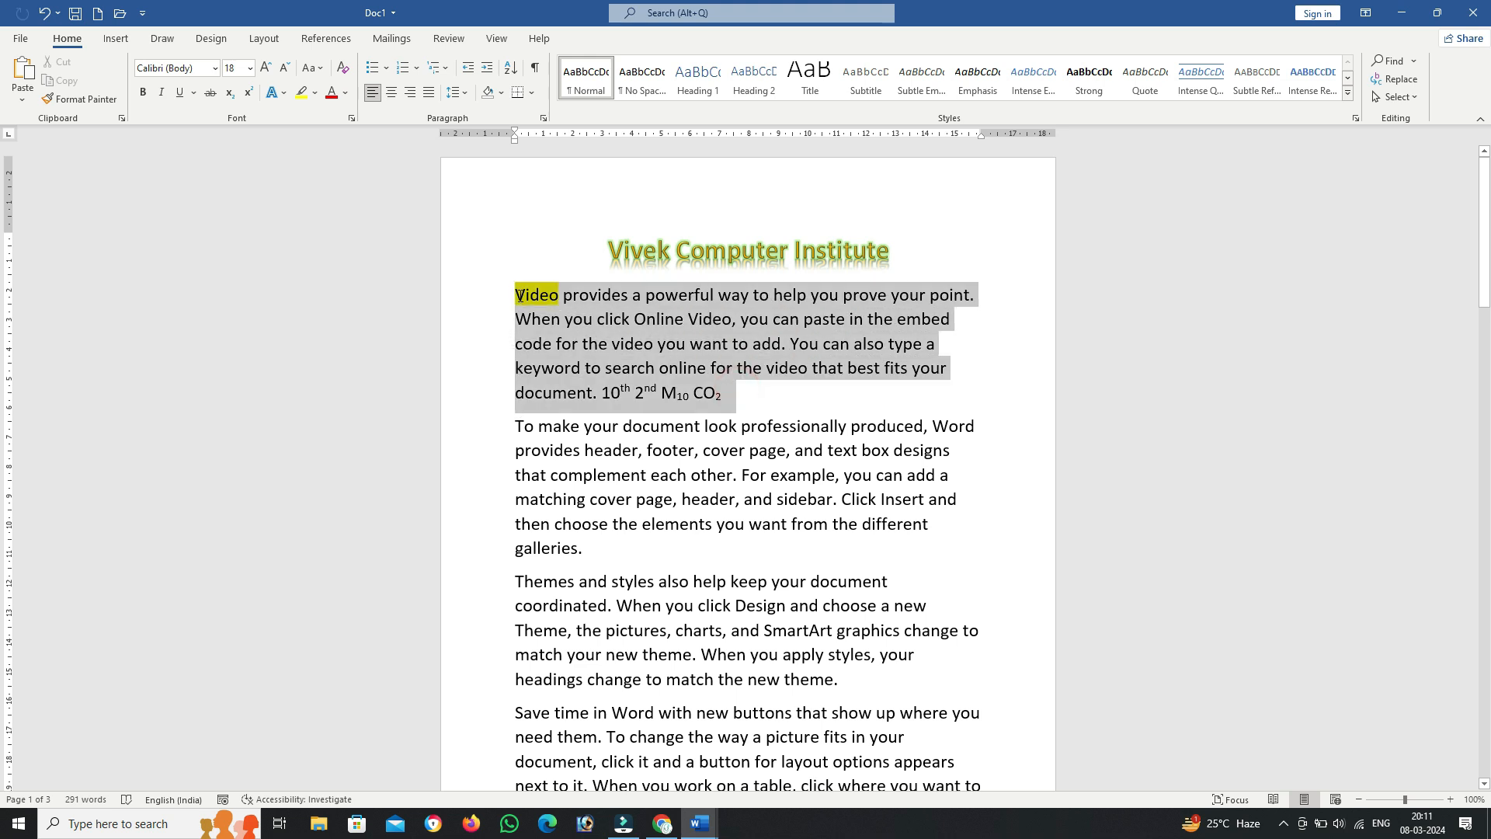
pyautogui.click(345, 92)
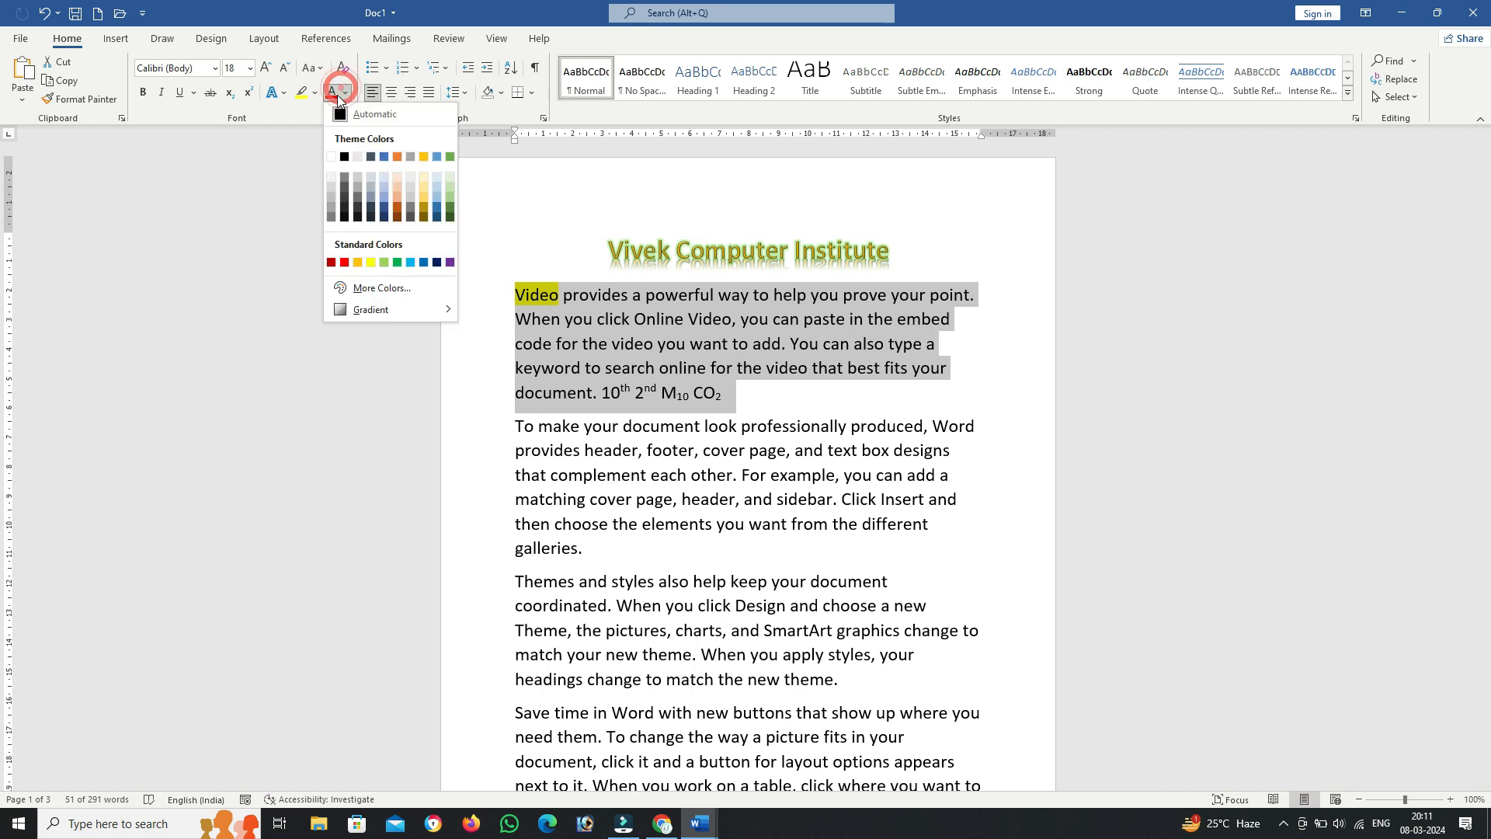
pyautogui.click(331, 261)
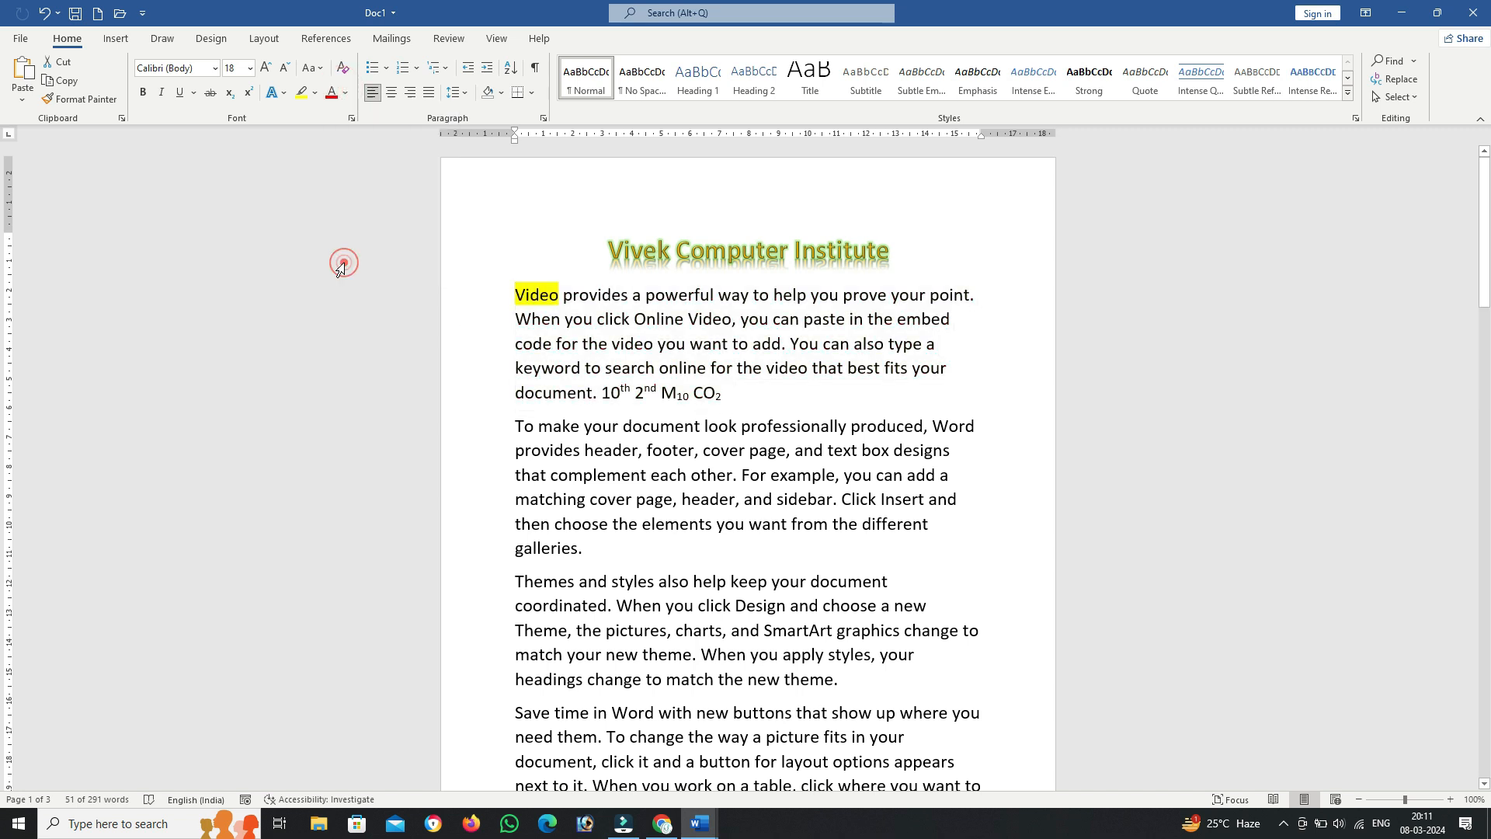
pyautogui.click(346, 93)
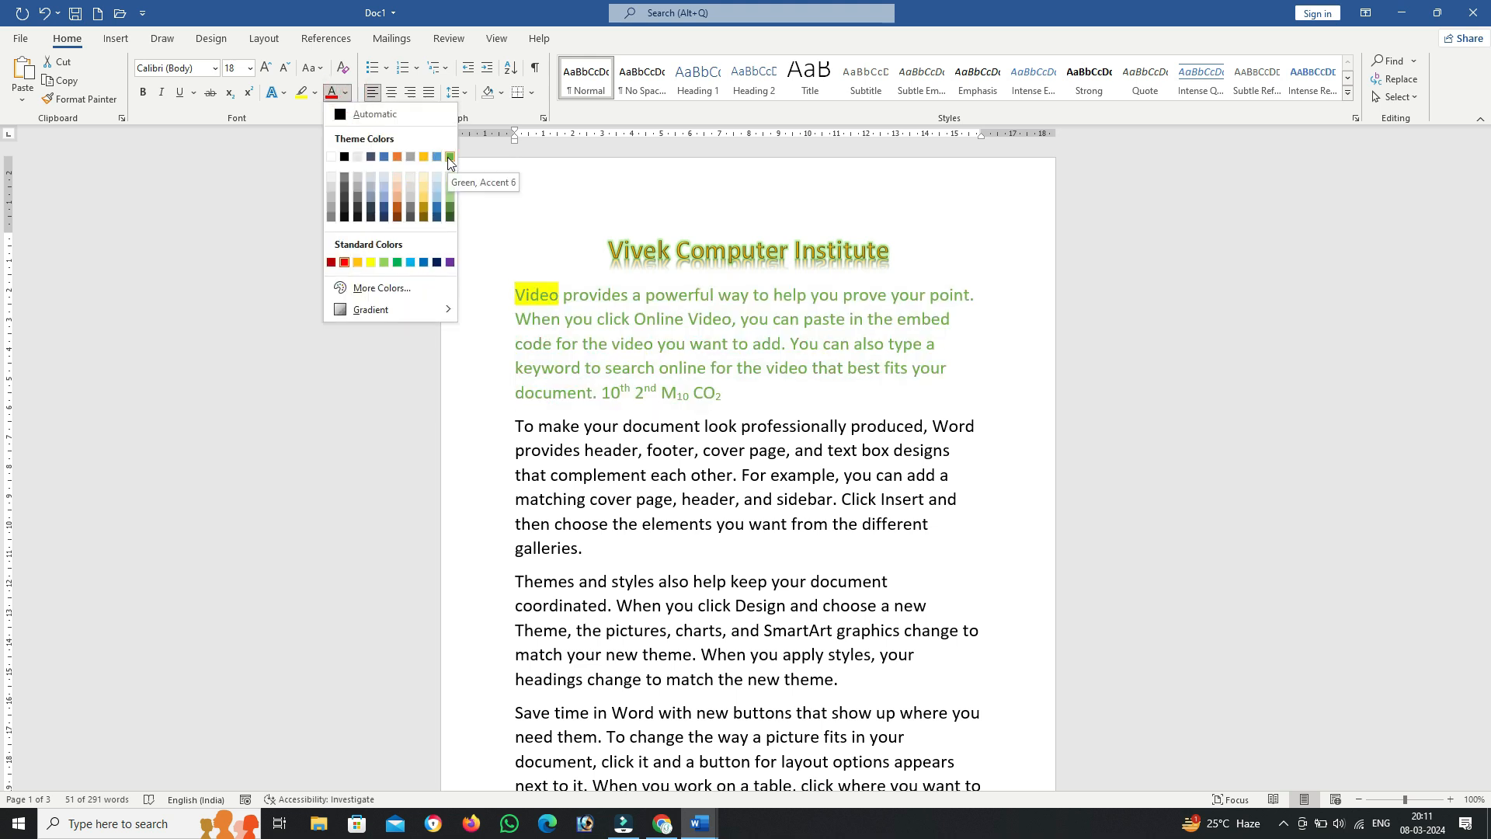
pyautogui.click(435, 217)
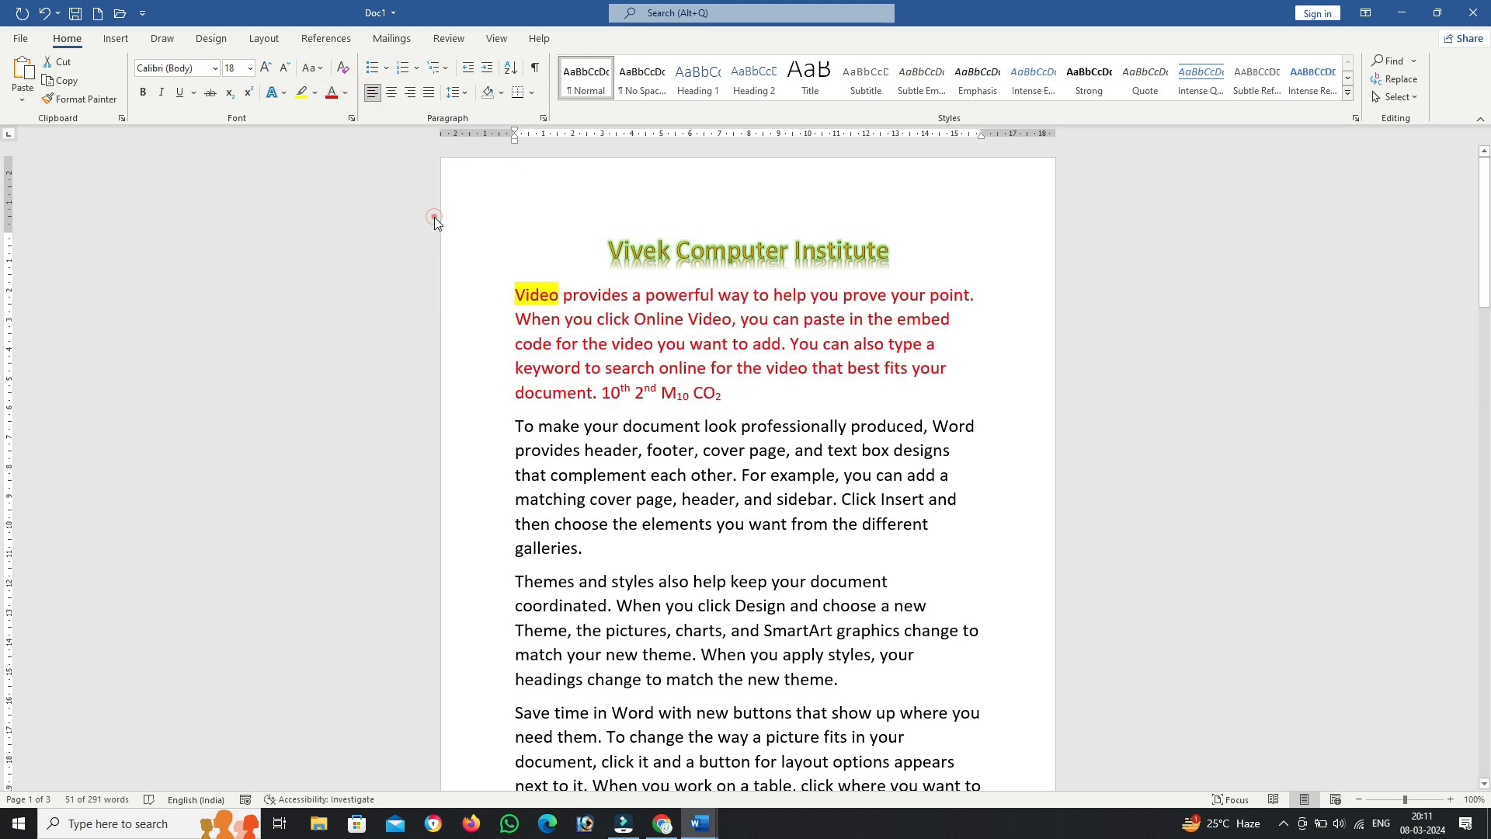
# Step: Give the first paragraph's text a custom purple color, RGB 123, 84, 220, with the dark From Center gradient variation
pyautogui.click(344, 92)
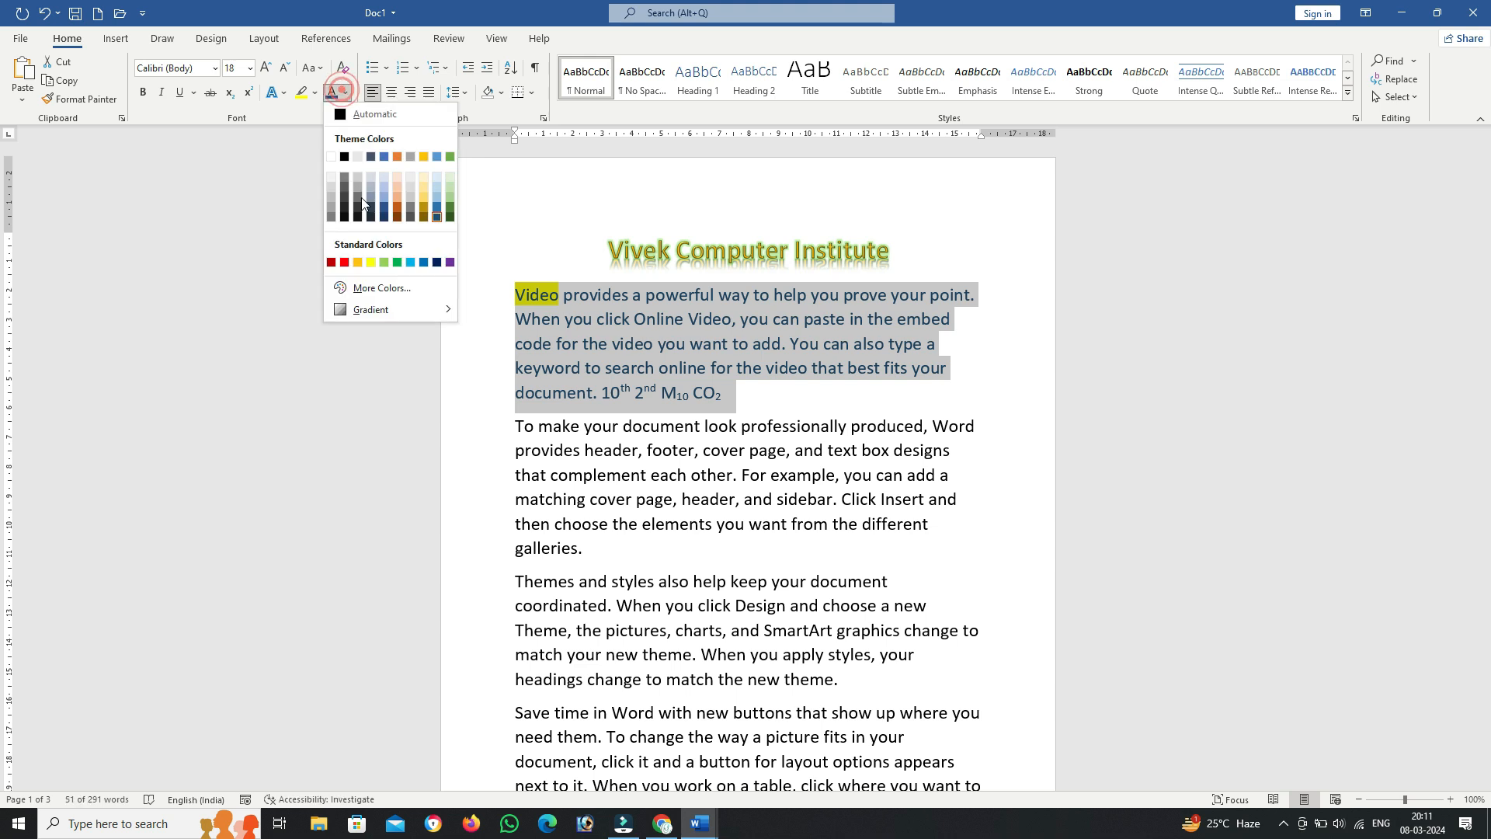
pyautogui.click(407, 287)
pyautogui.moveTo(1195, 192); pyautogui.dragTo(1221, 187)
pyautogui.click(1325, 123)
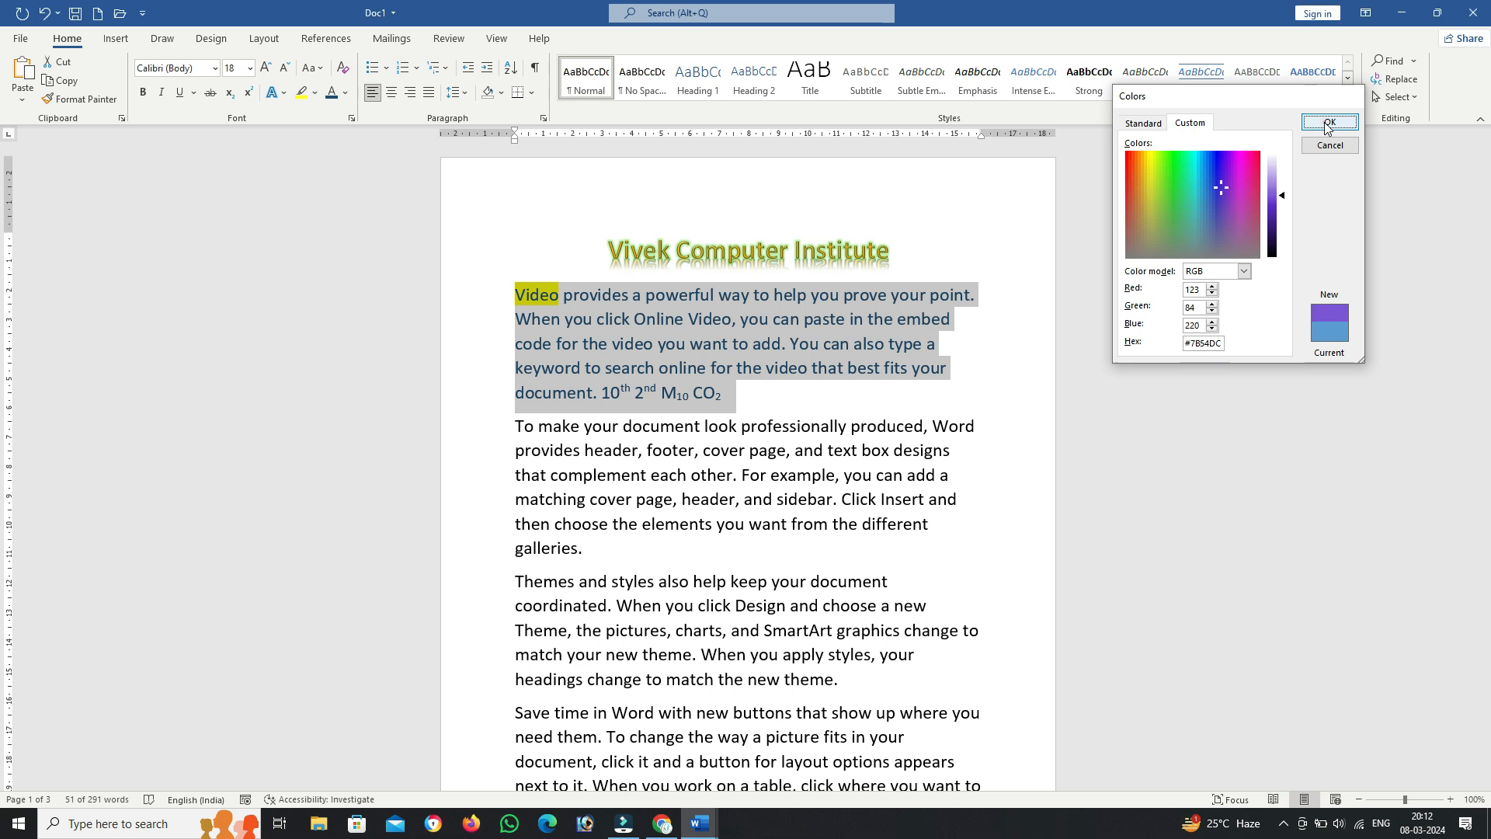
pyautogui.click(346, 93)
pyautogui.moveTo(379, 351)
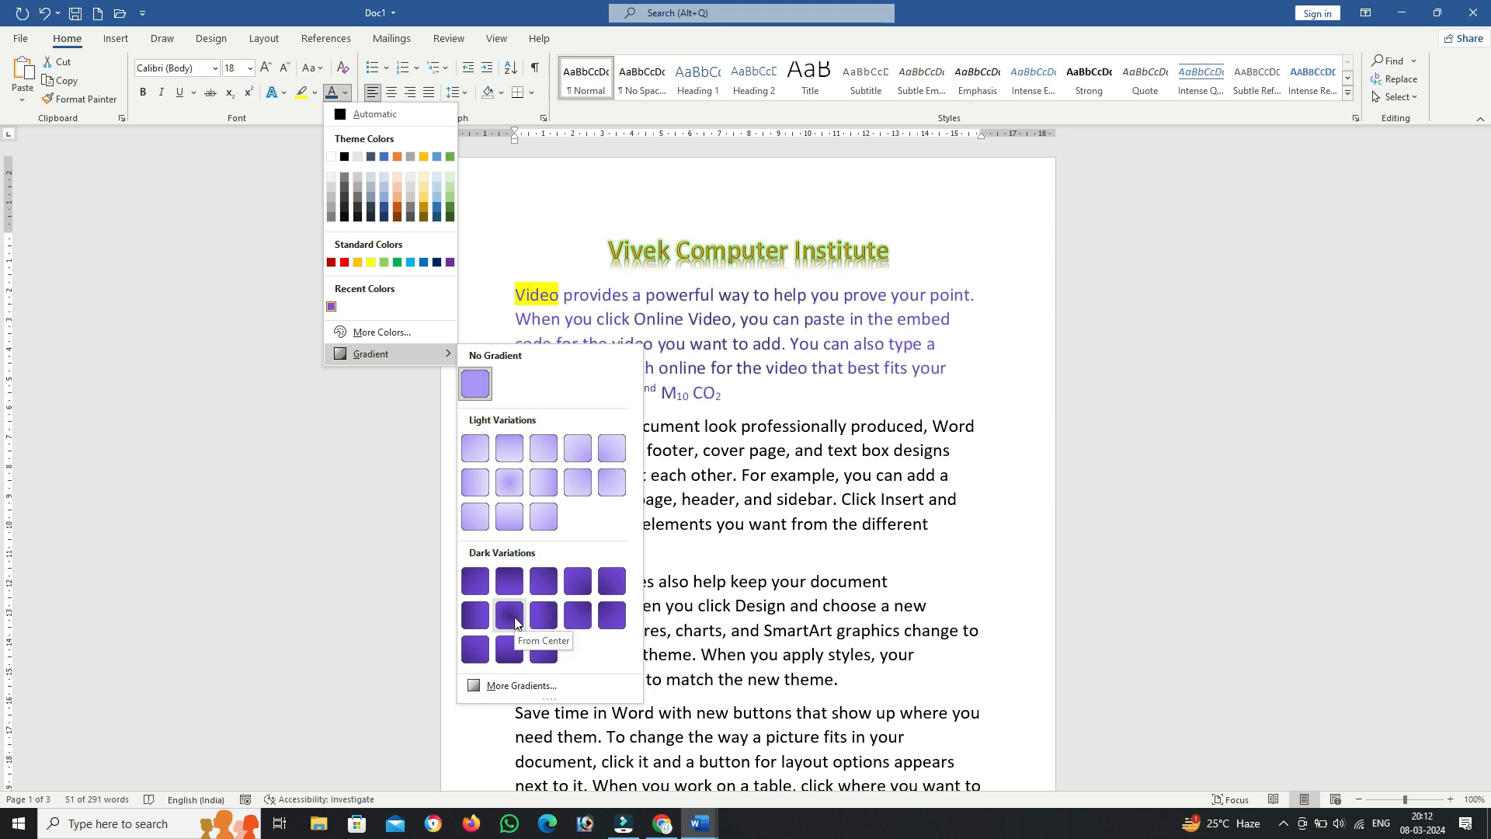
pyautogui.click(513, 651)
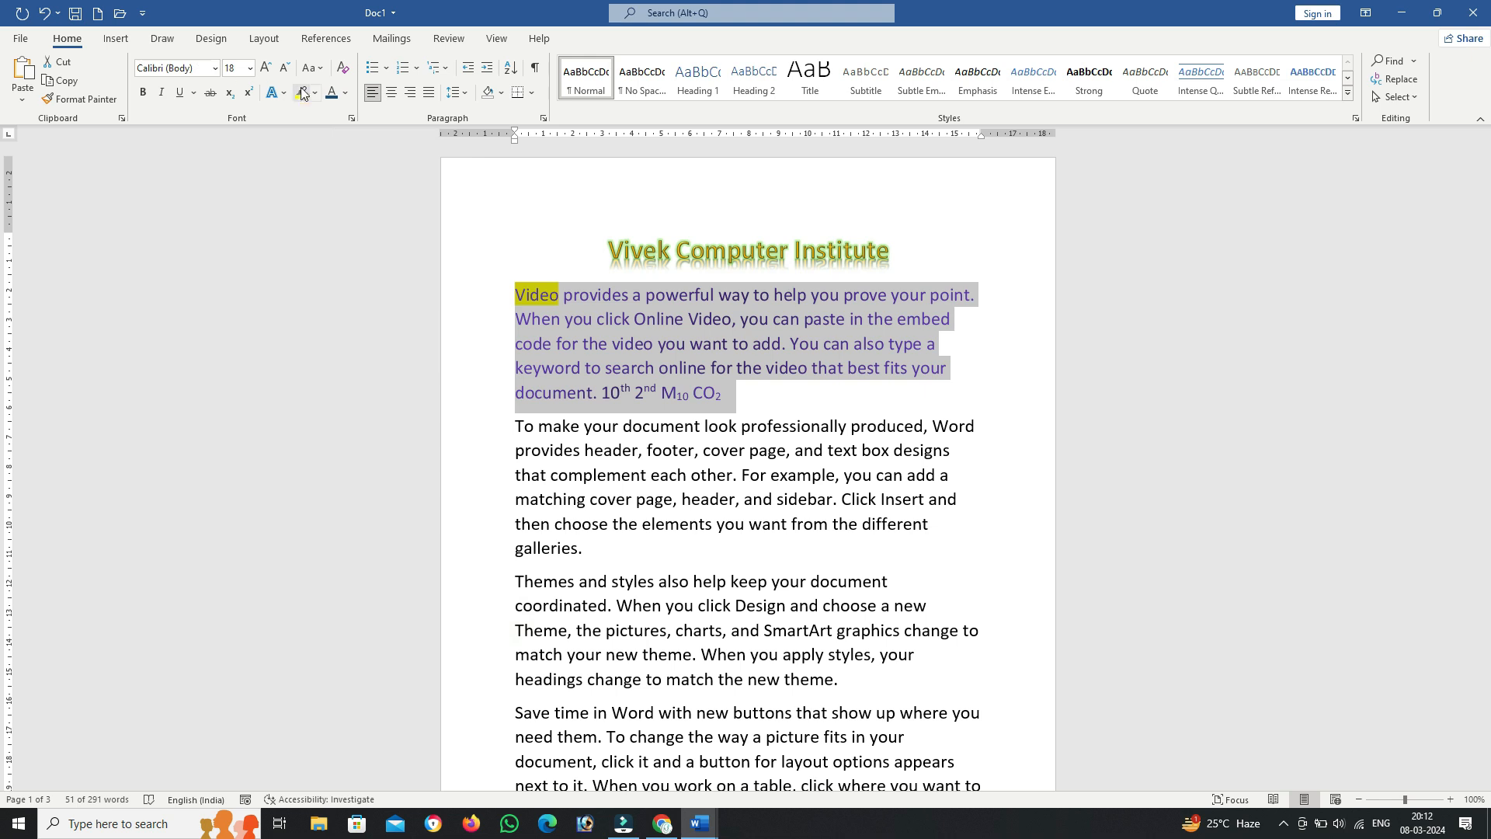
# Step: Increase the first paragraph's font size to 36 and deselect it
pyautogui.click(268, 68)
pyautogui.click(266, 67)
pyautogui.click(266, 68)
pyautogui.click(266, 67)
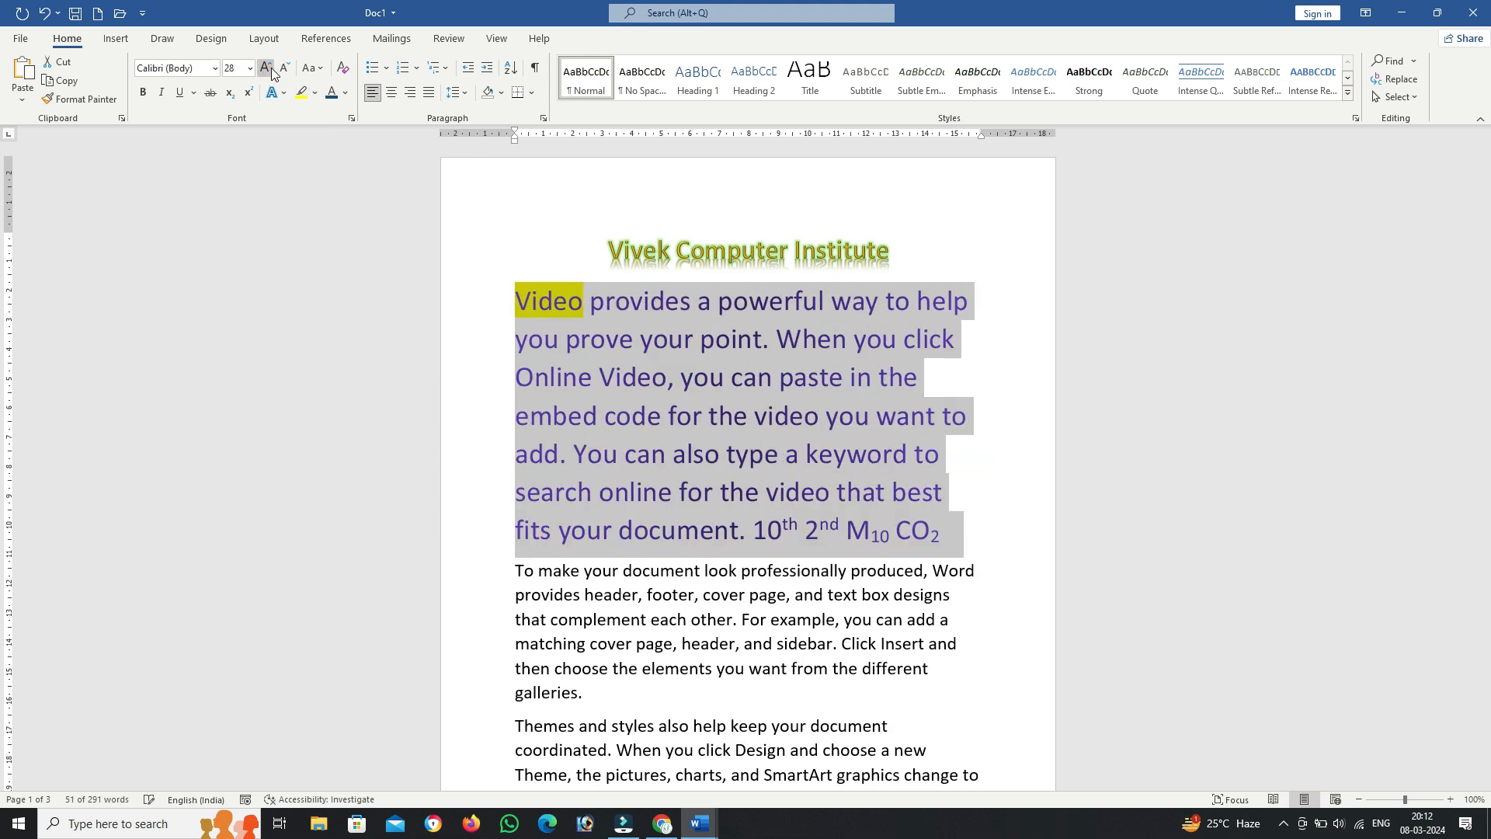
pyautogui.click(267, 68)
pyautogui.click(267, 67)
pyautogui.click(266, 68)
pyautogui.click(735, 476)
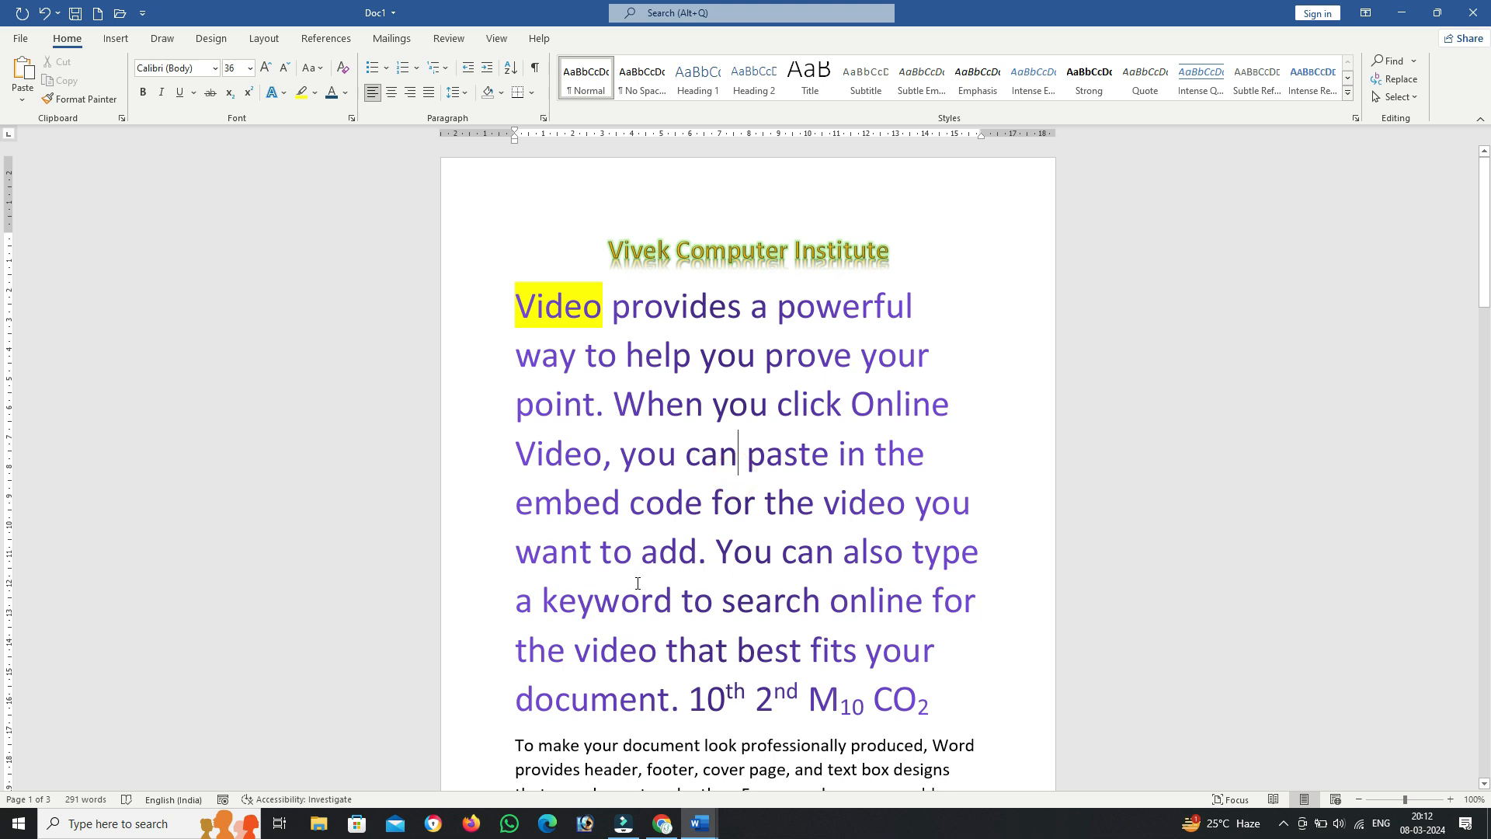
# Step: Open the detailed gradient options for the text fill and try to color the middle gradient stop red
pyautogui.click(345, 92)
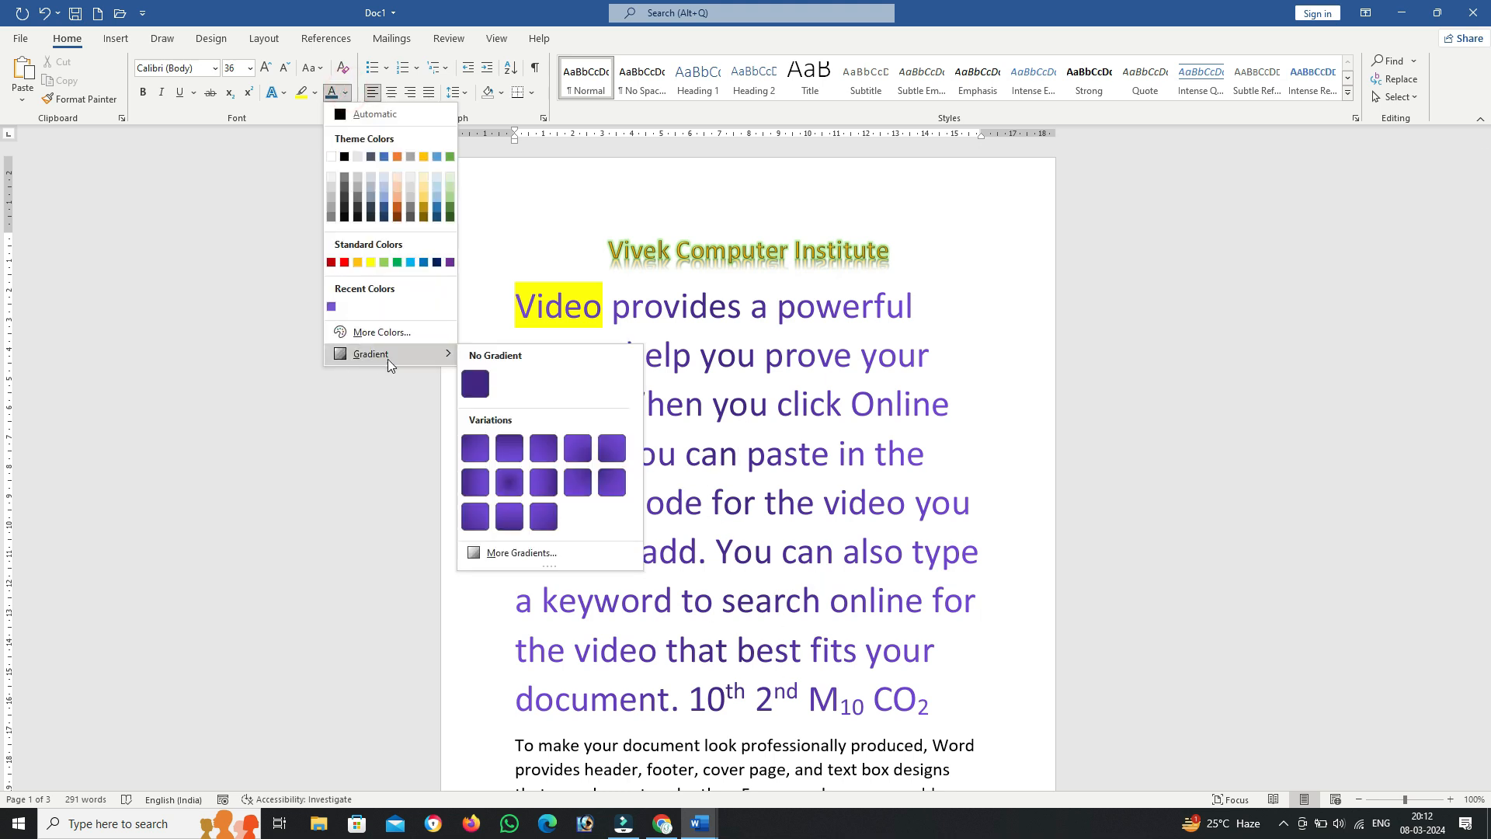
pyautogui.click(517, 553)
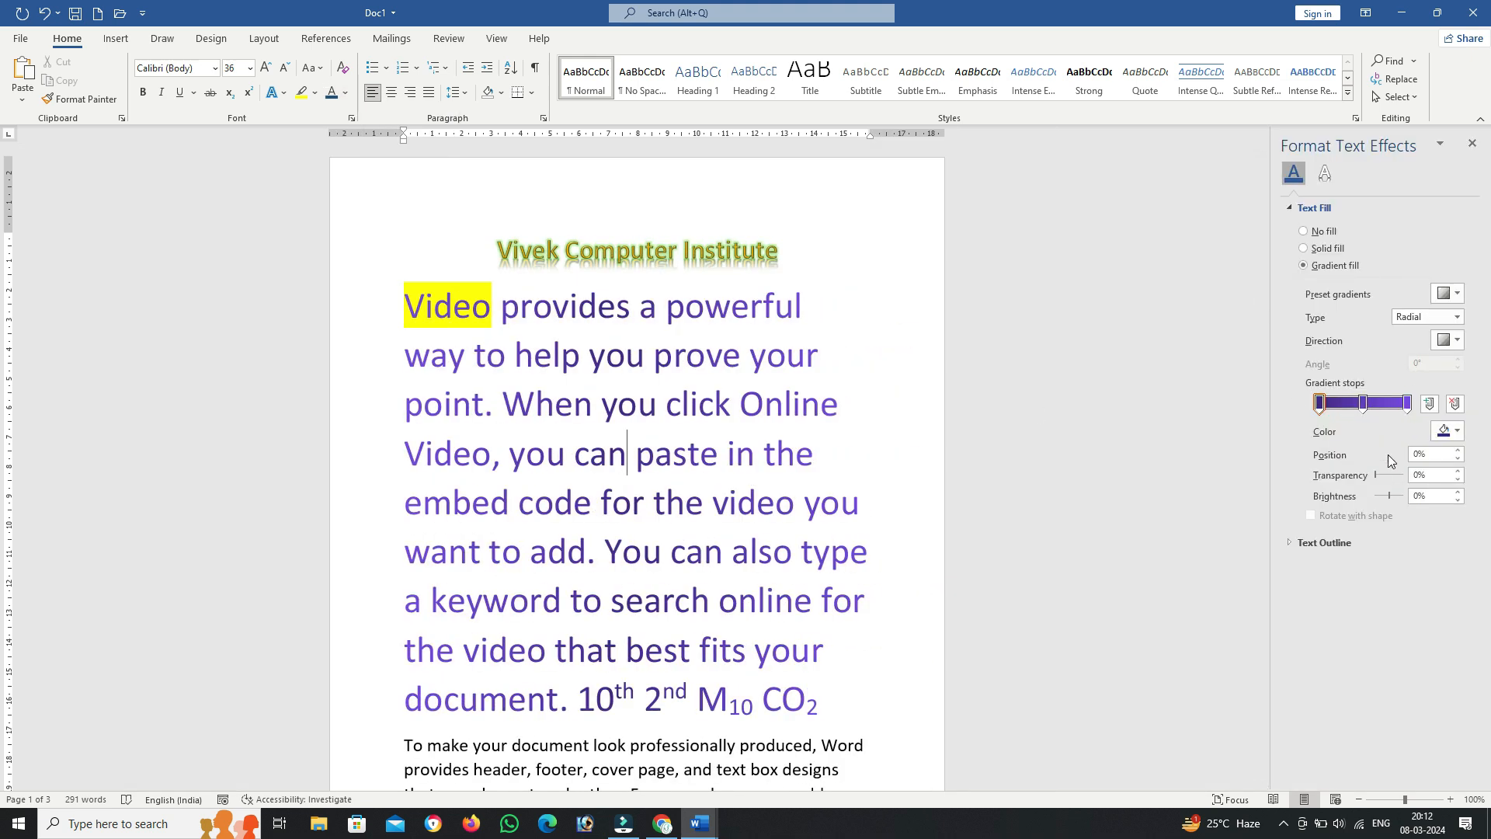
pyautogui.click(1364, 403)
pyautogui.click(1458, 432)
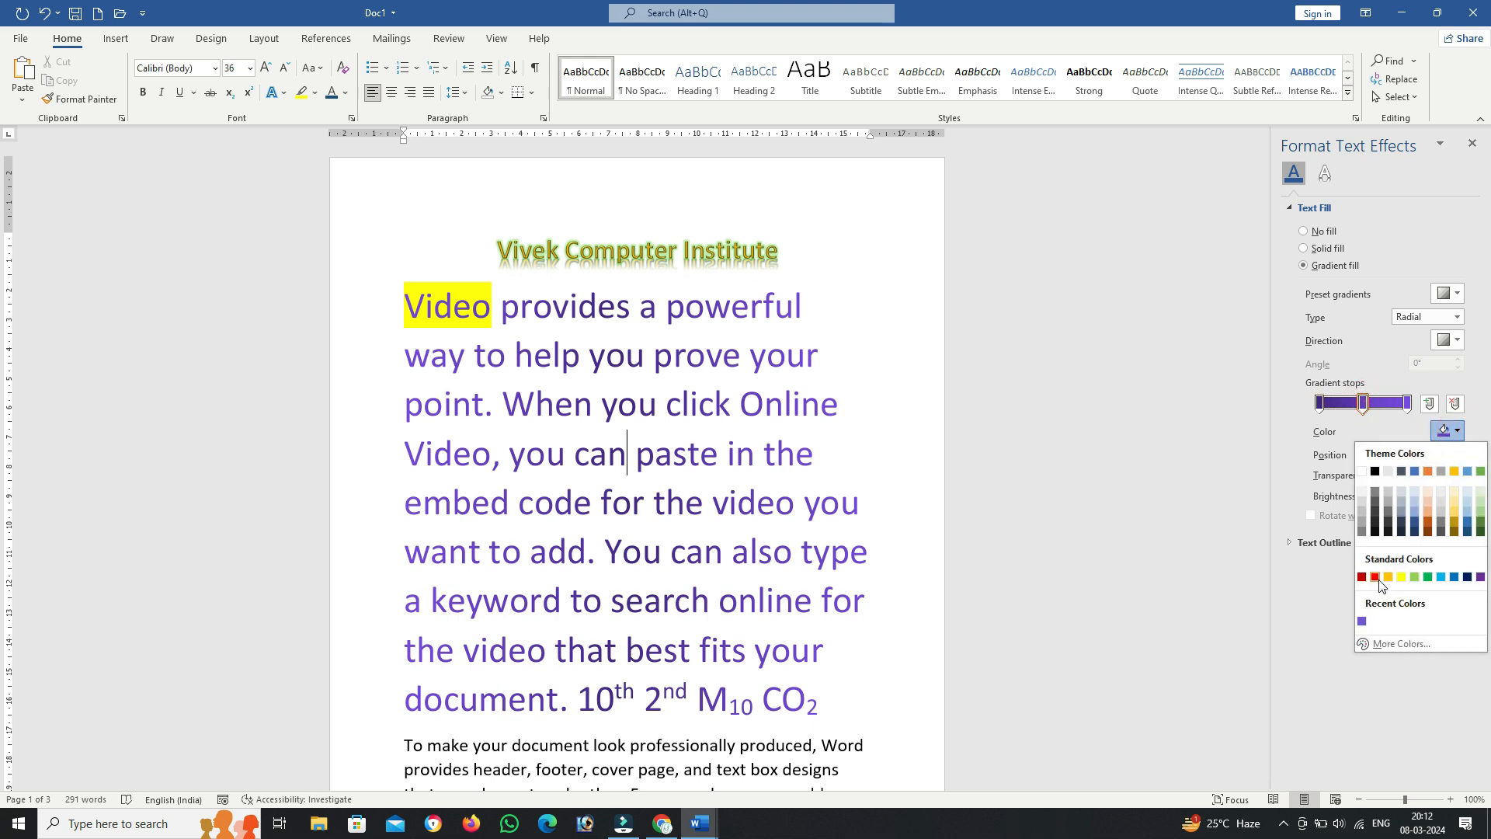
pyautogui.click(1379, 581)
pyautogui.click(1450, 428)
pyautogui.click(1376, 577)
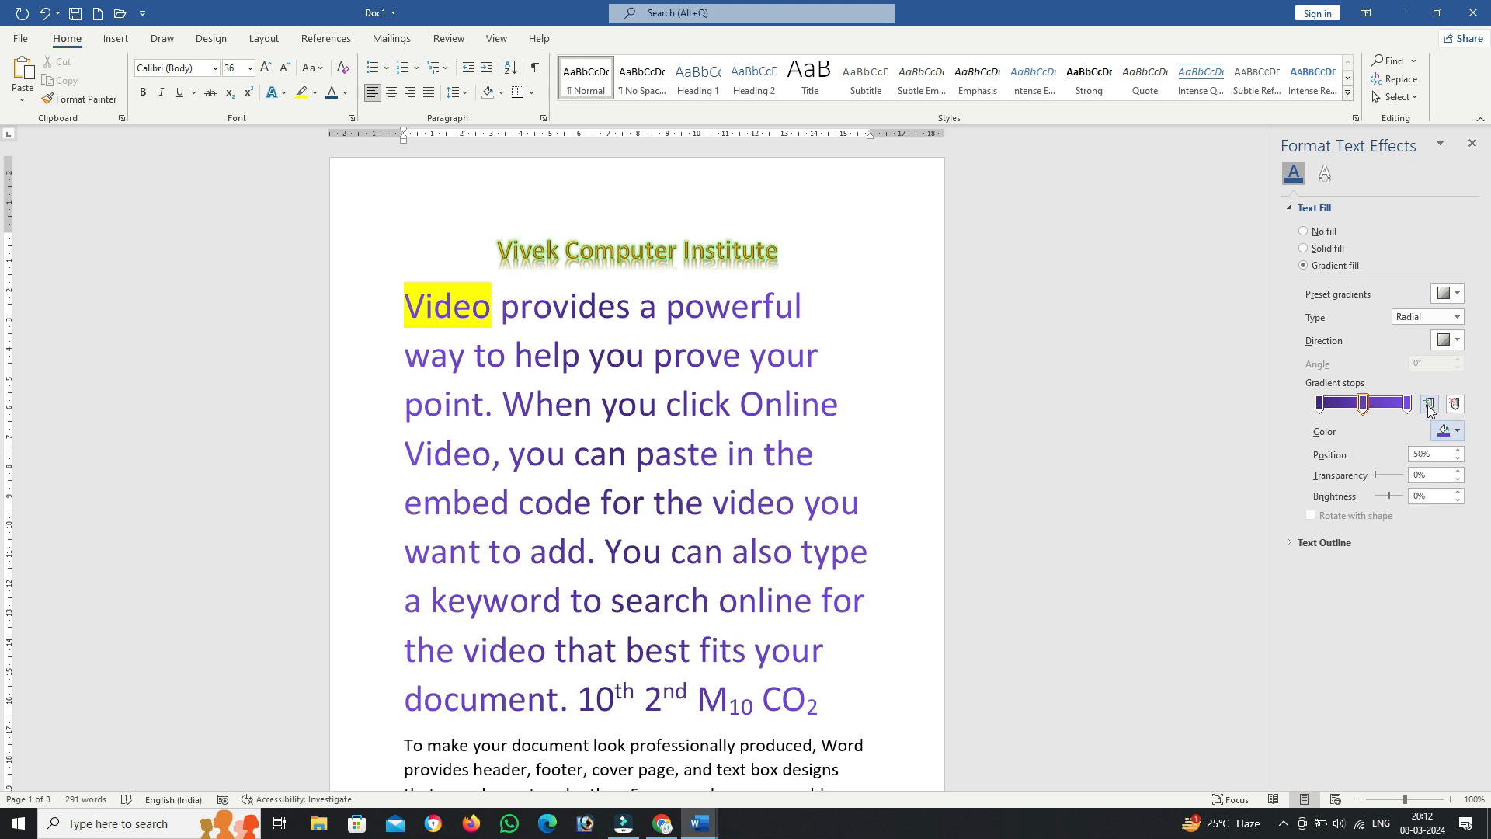
pyautogui.click(1384, 403)
pyautogui.click(1381, 441)
# Step: Select the whole first paragraph, add a gradient stop at 74% to its text fill and color that stop red
pyautogui.moveTo(405, 306); pyautogui.dragTo(826, 699)
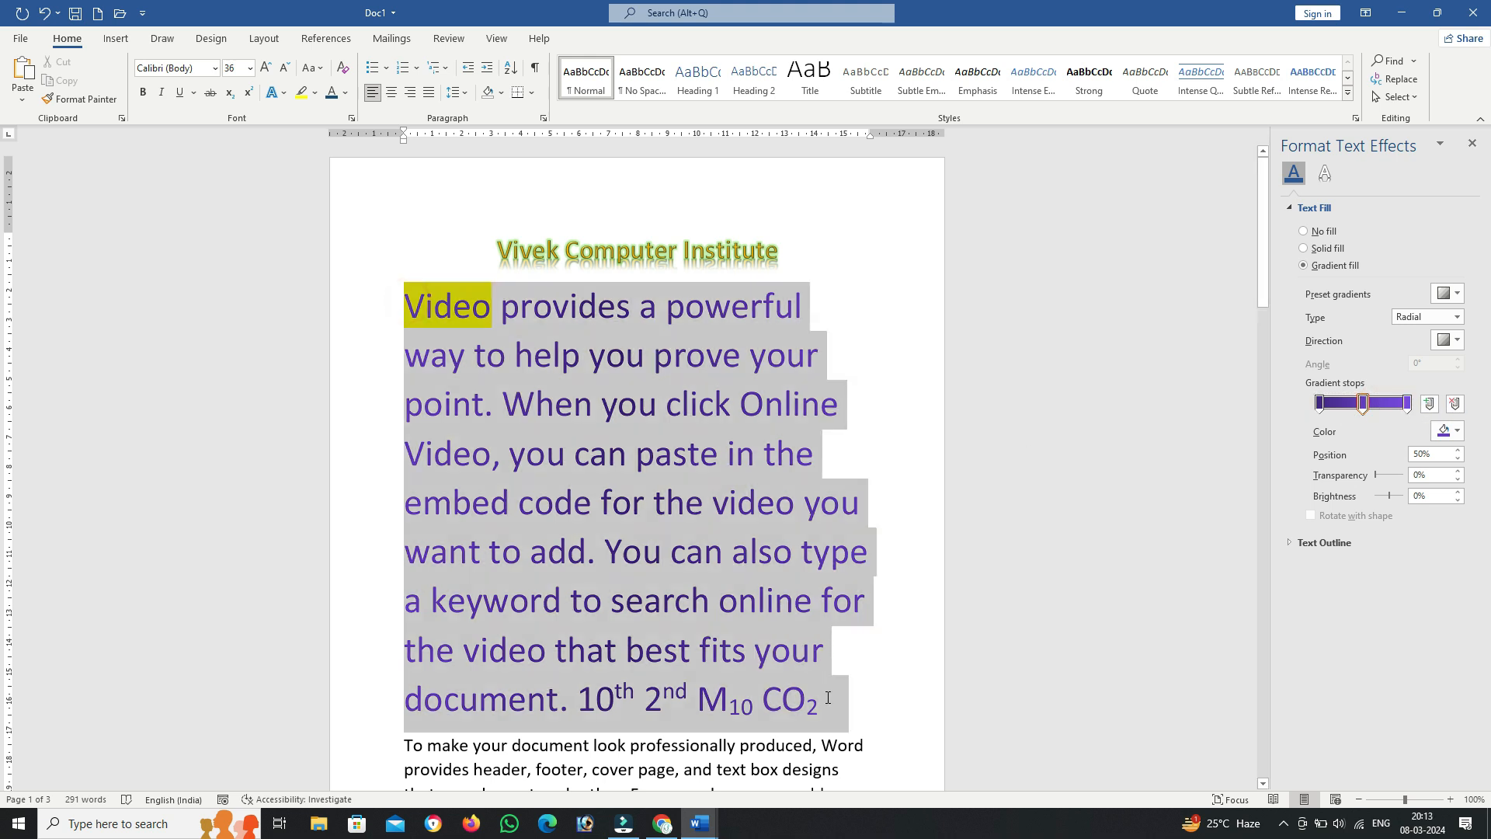
pyautogui.moveTo(1364, 403)
pyautogui.mouseDown()
pyautogui.moveTo(1396, 405)
pyautogui.moveTo(1361, 418)
pyautogui.moveTo(1385, 418)
pyautogui.mouseUp()
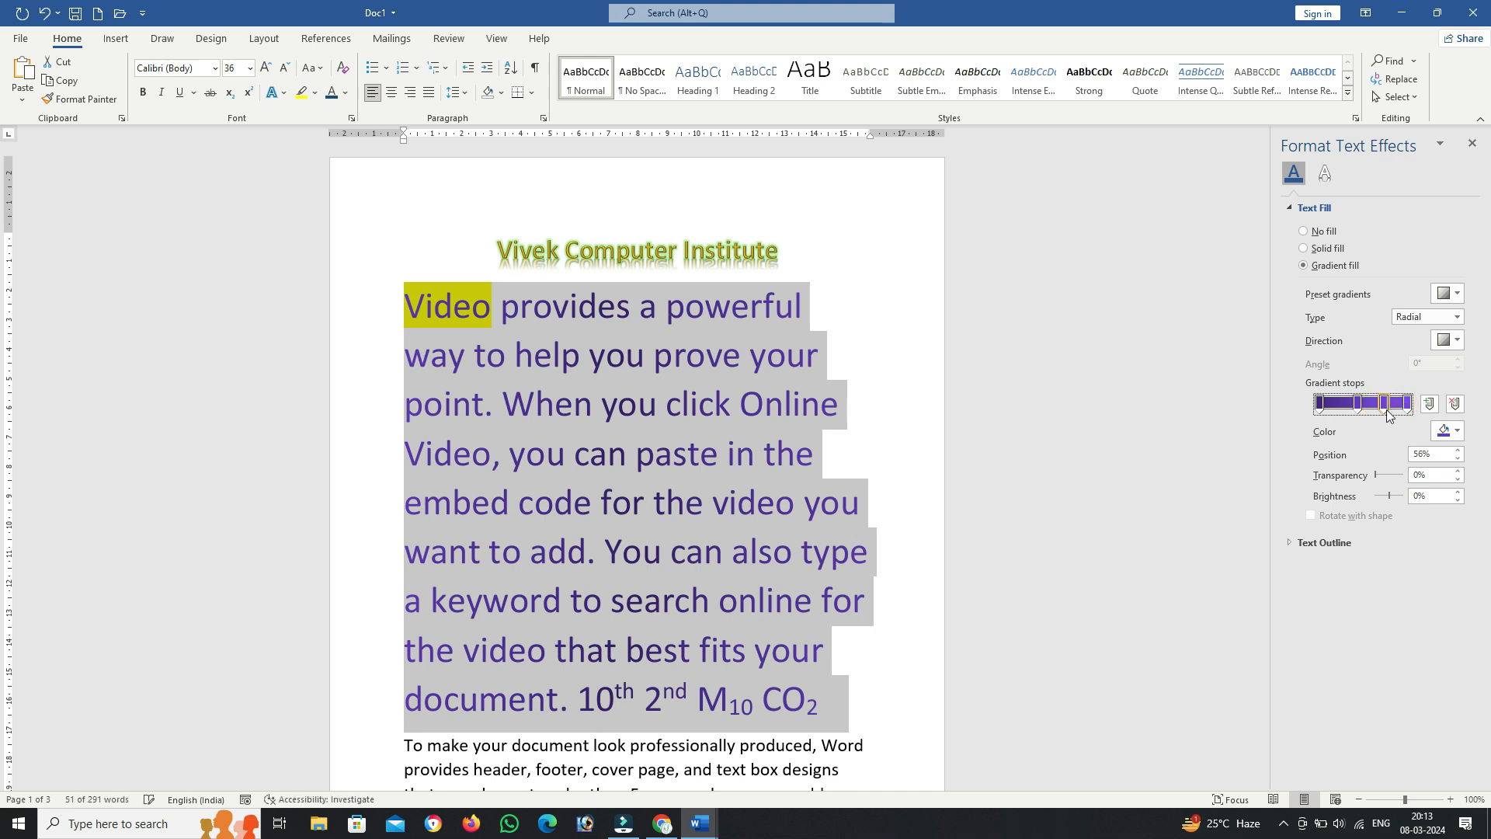
pyautogui.click(1456, 431)
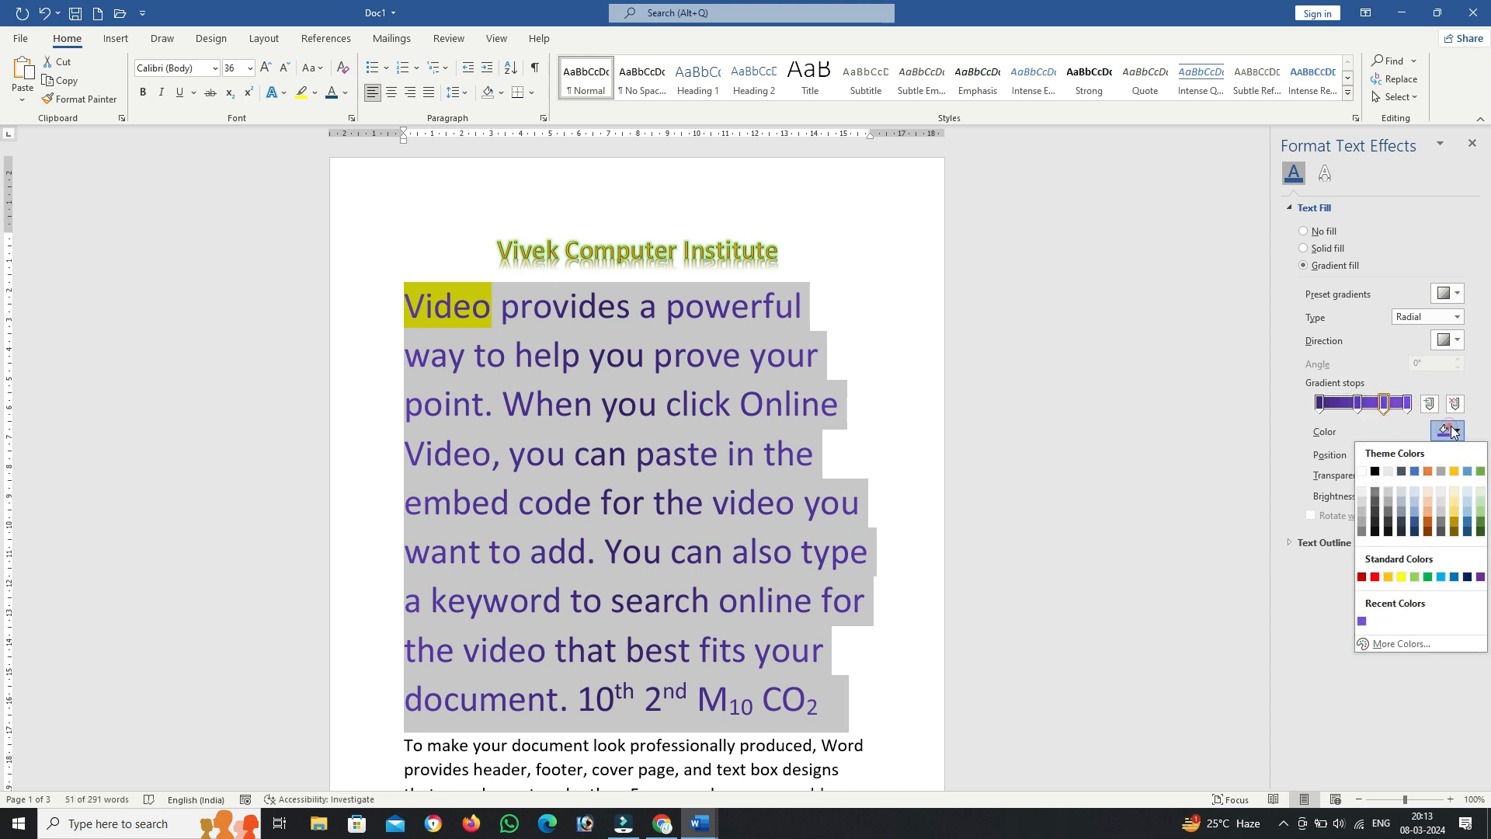
pyautogui.click(1402, 470)
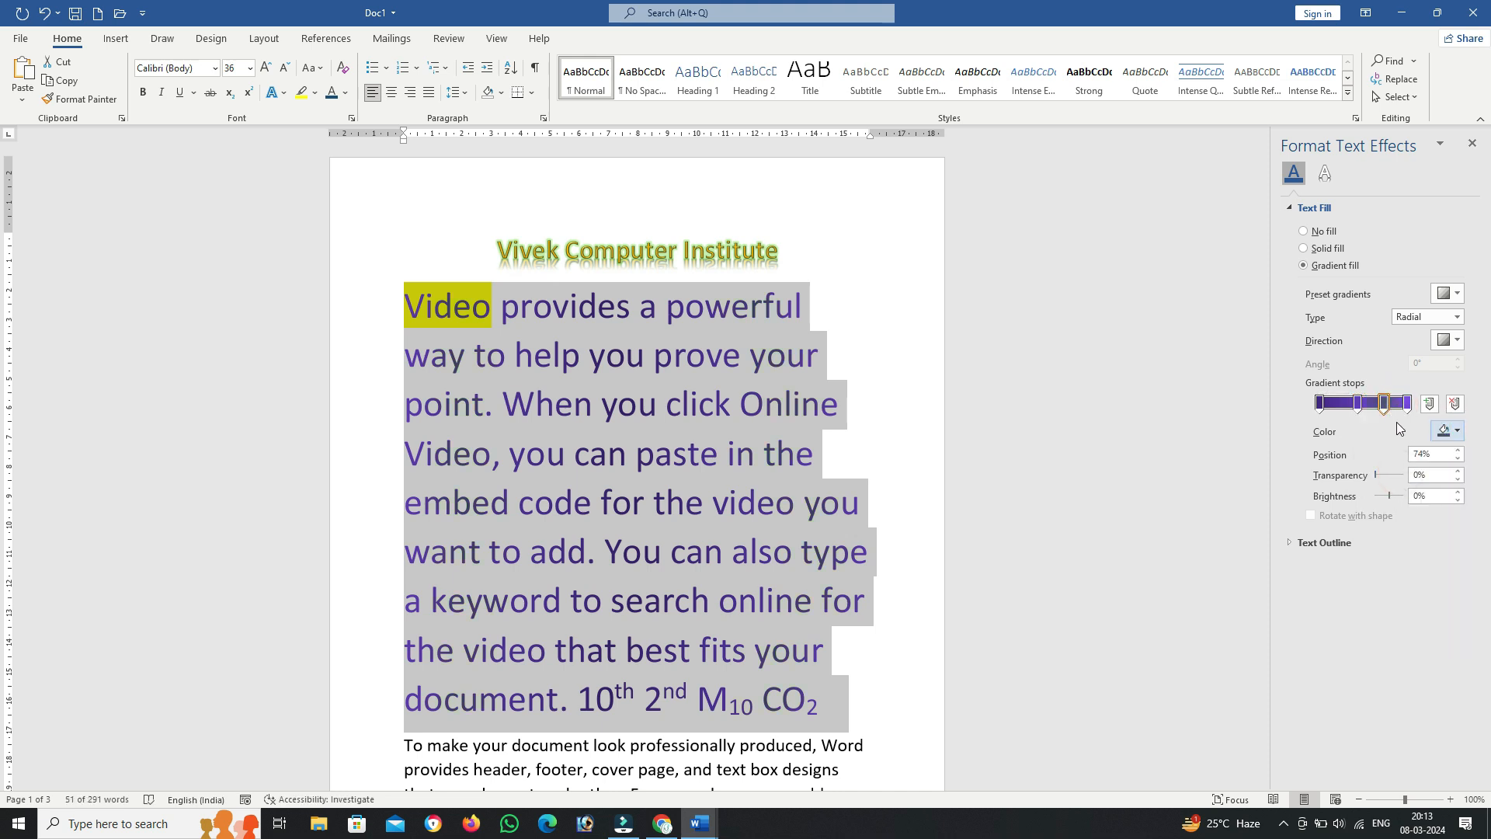
pyautogui.click(1449, 431)
pyautogui.click(1375, 577)
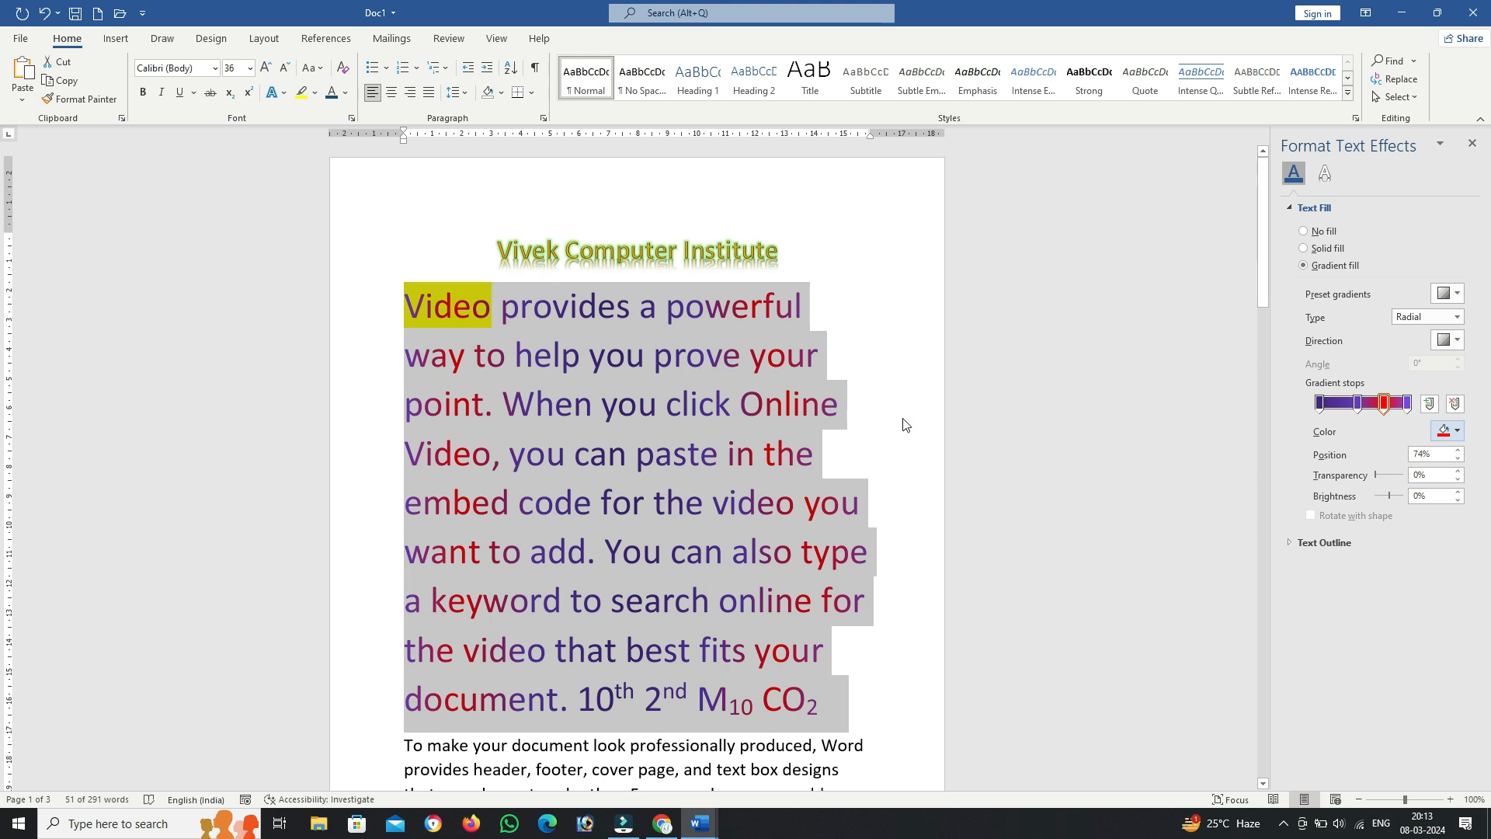
# Step: Add another gradient stop at 21%, color it light green and deselect the paragraph
pyautogui.click(1338, 404)
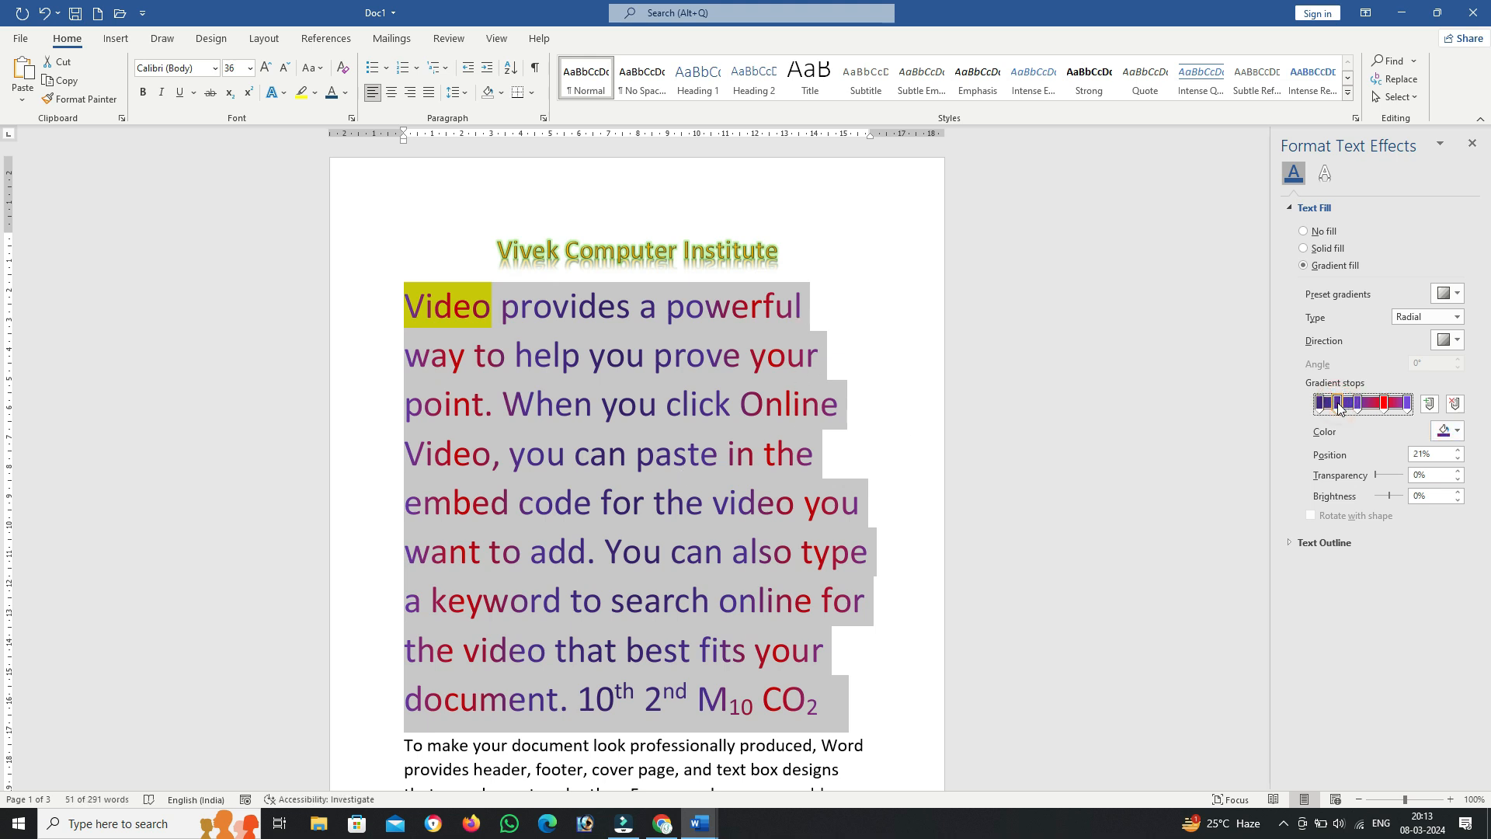
pyautogui.click(1447, 432)
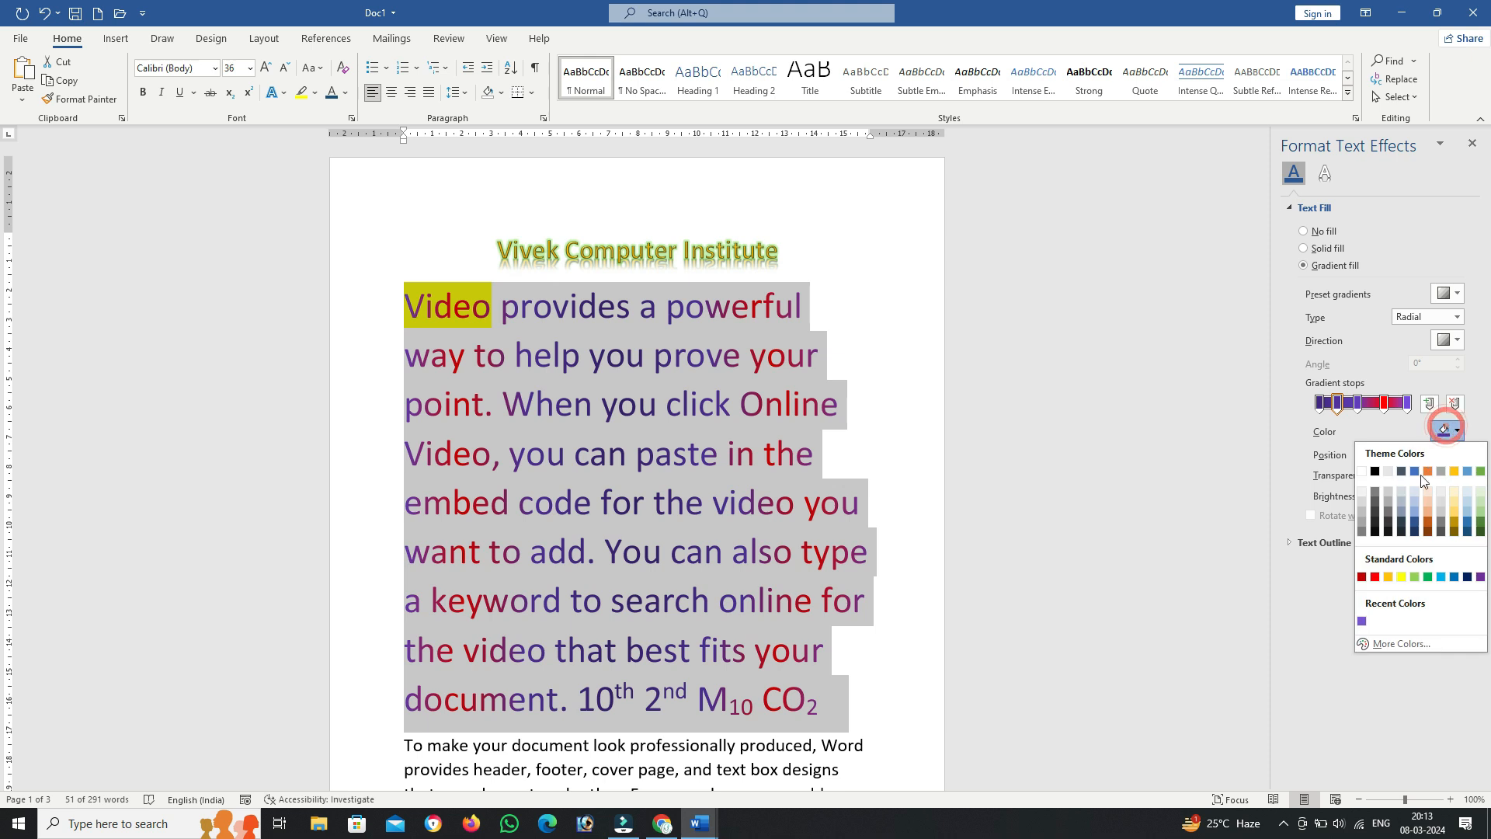
pyautogui.click(1417, 575)
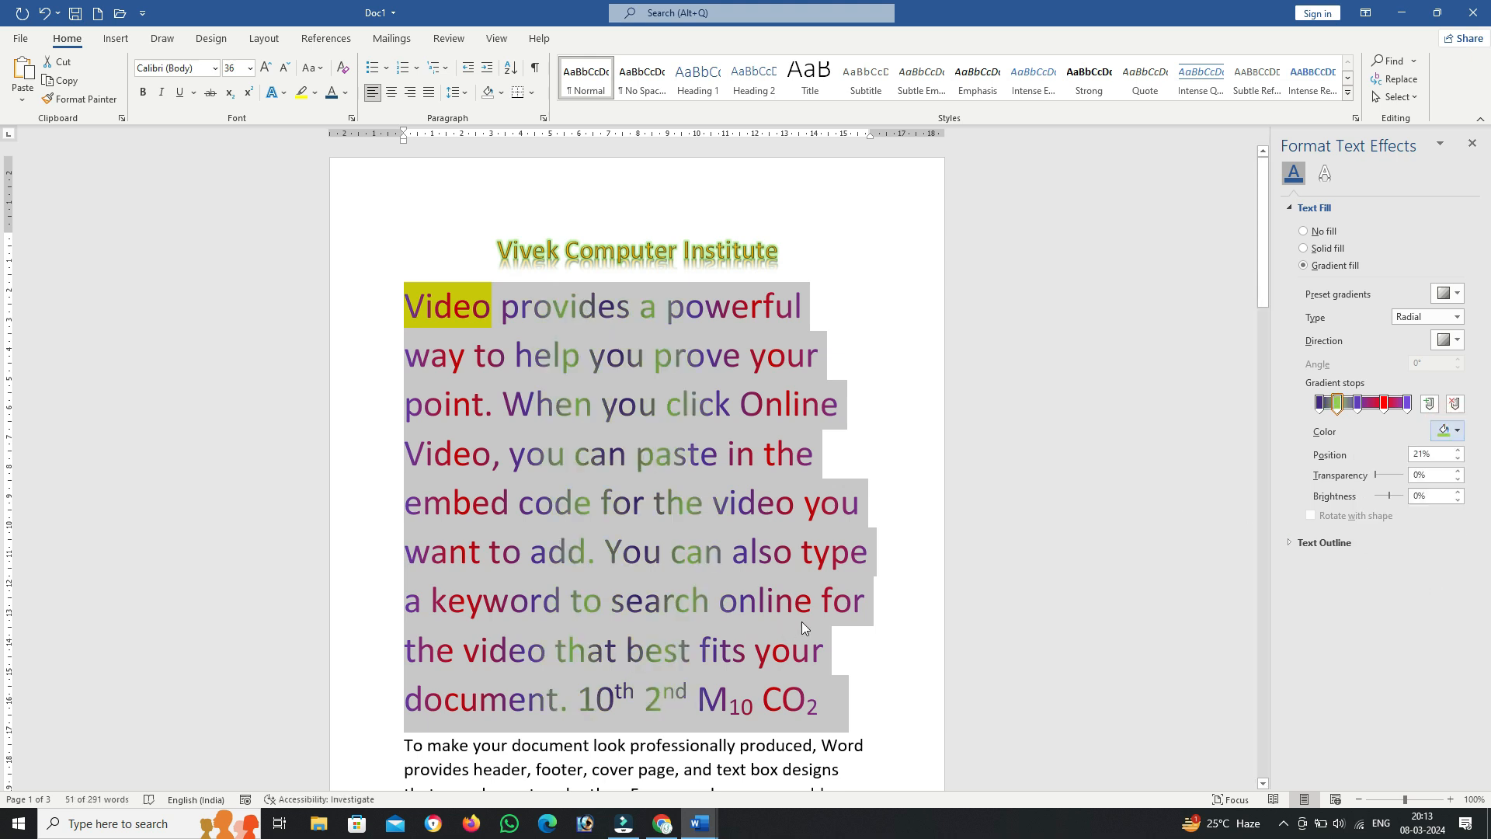
pyautogui.click(923, 402)
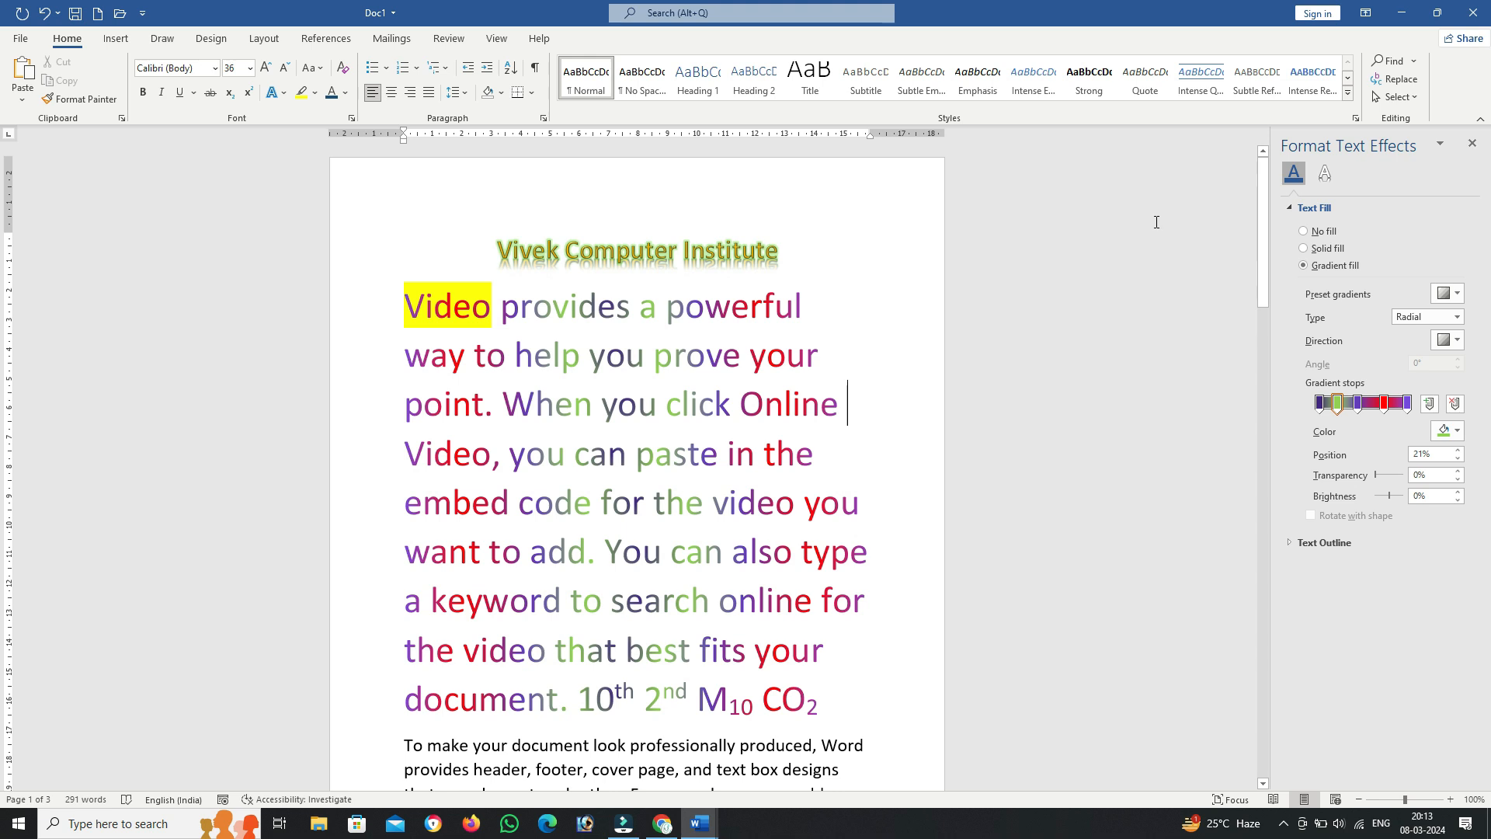
# Step: Select the first paragraph and set its text fill to No fill
pyautogui.click(1305, 232)
pyautogui.click(1309, 231)
pyautogui.click(1322, 230)
pyautogui.click(1322, 231)
pyautogui.moveTo(405, 305); pyautogui.dragTo(854, 669)
pyautogui.click(1305, 231)
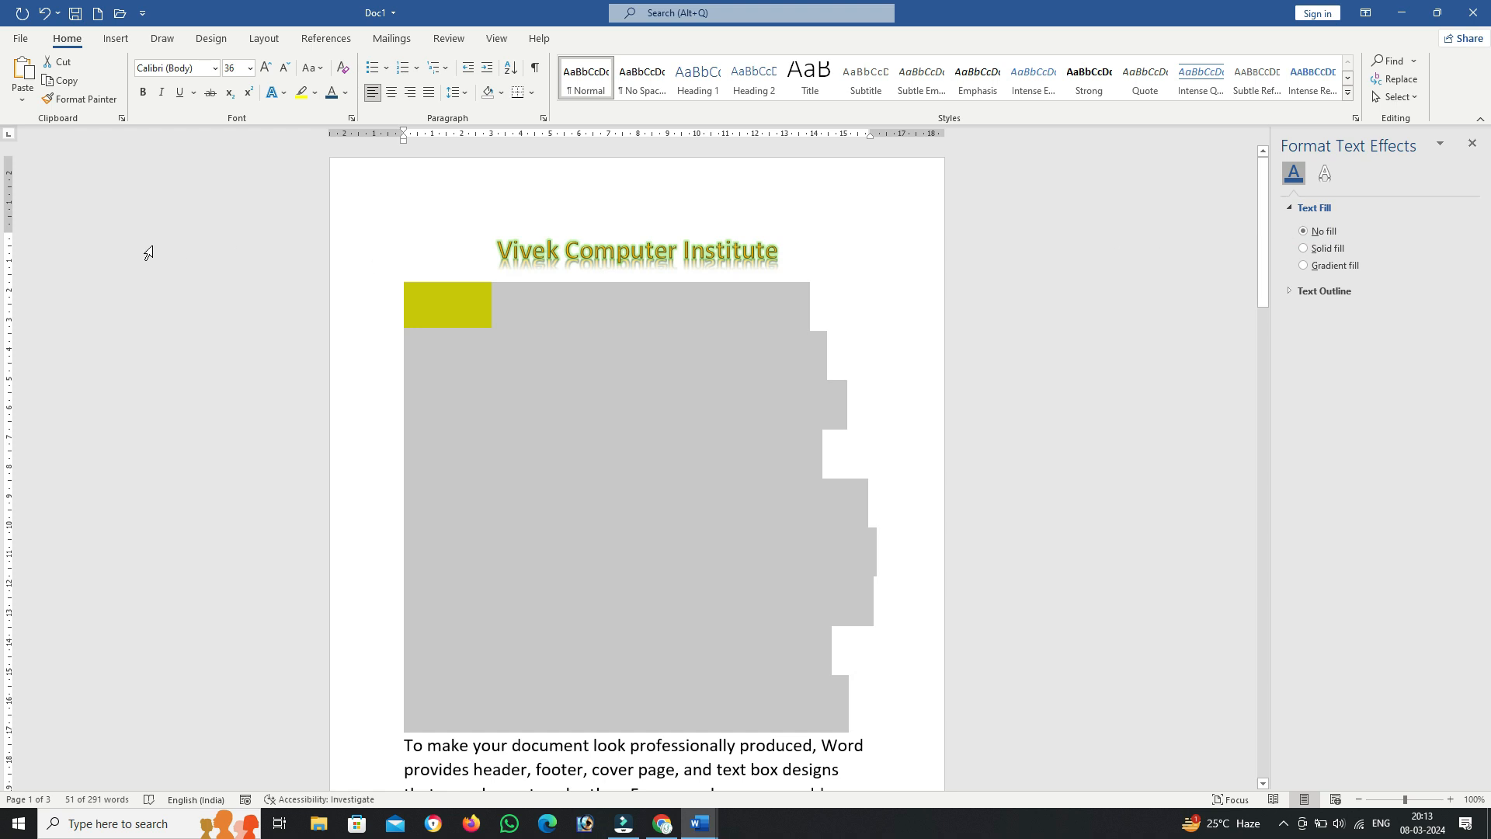
# Step: Color the paragraph's text black and switch its text fill back to the gradient fill
pyautogui.click(345, 92)
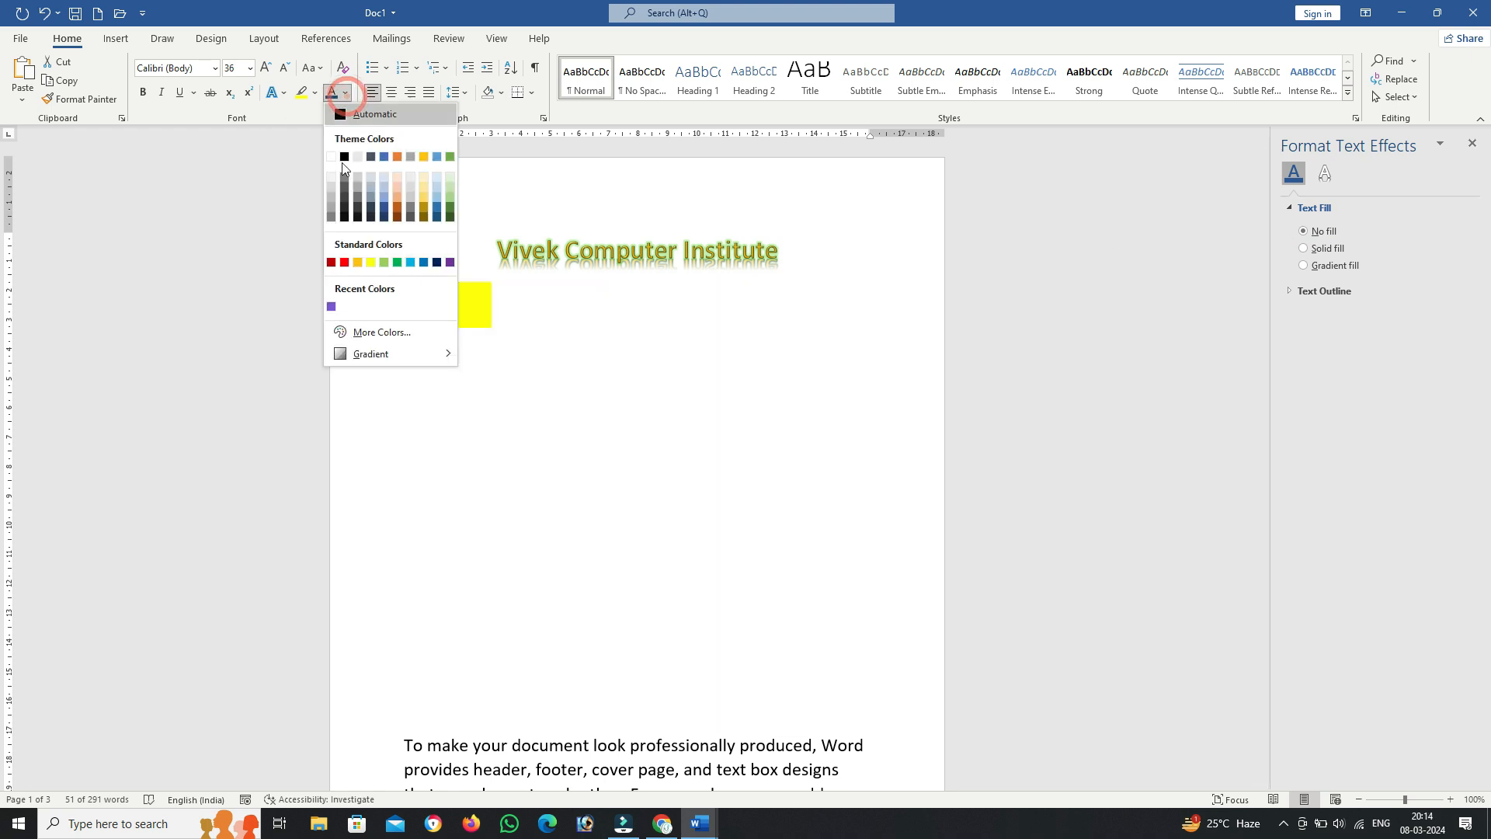
pyautogui.click(345, 157)
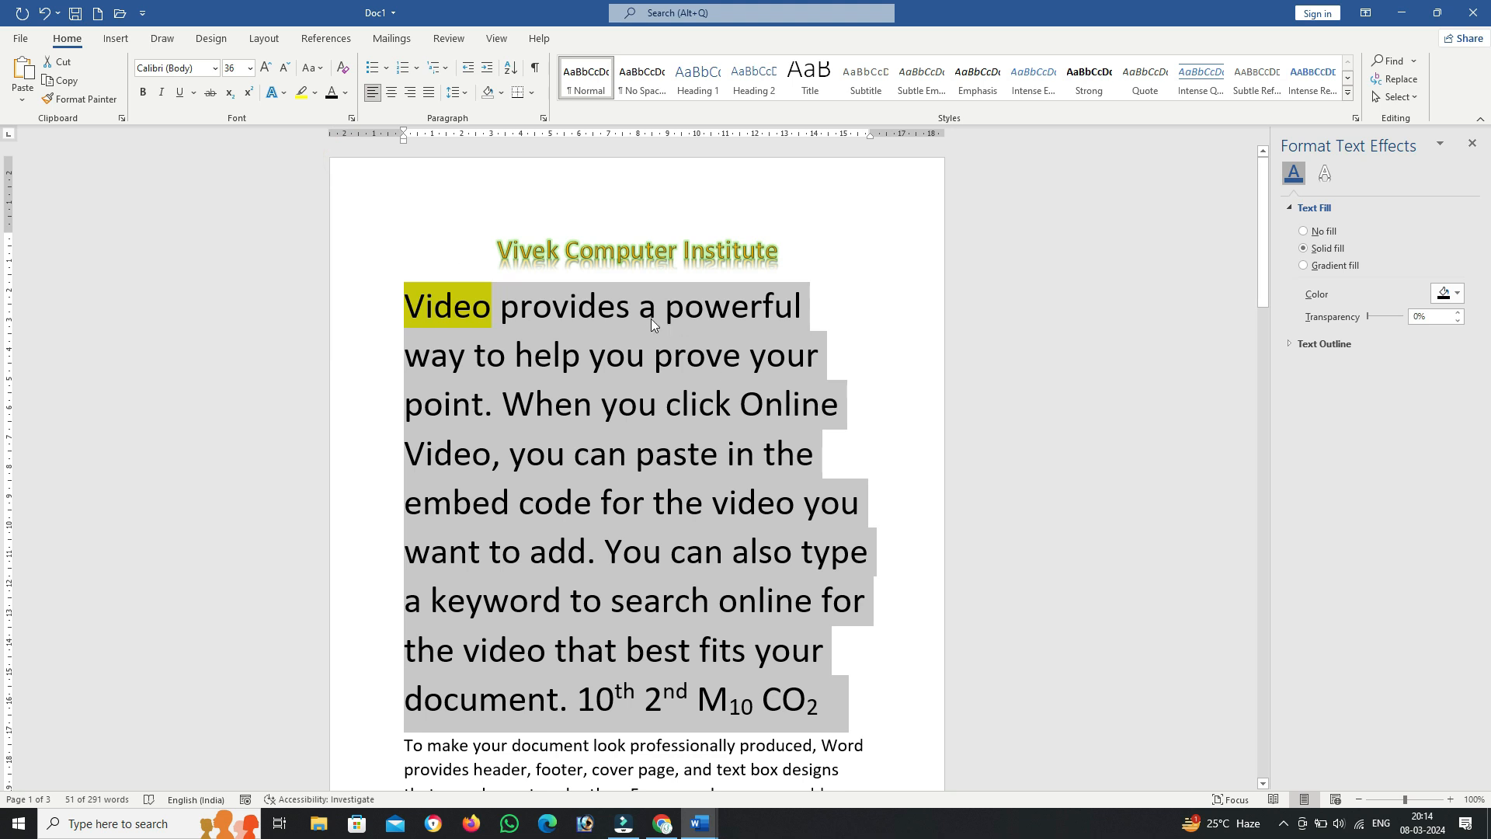
pyautogui.click(1331, 264)
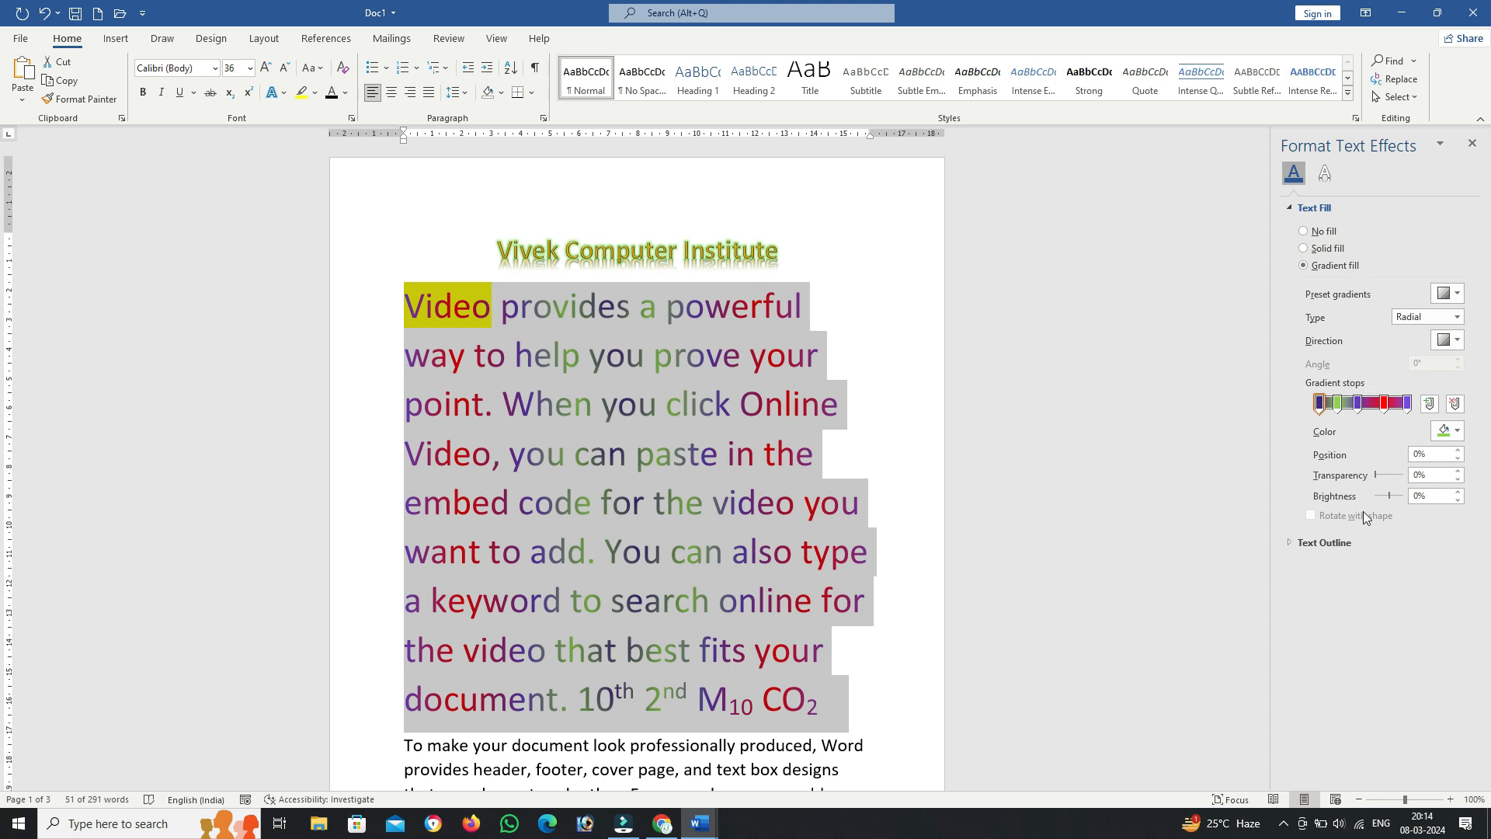
# Step: Select the red gradient stop at 74%, raise its transparency to 100% and deselect the paragraph
pyautogui.click(1380, 475)
pyautogui.moveTo(1376, 474); pyautogui.dragTo(1330, 478)
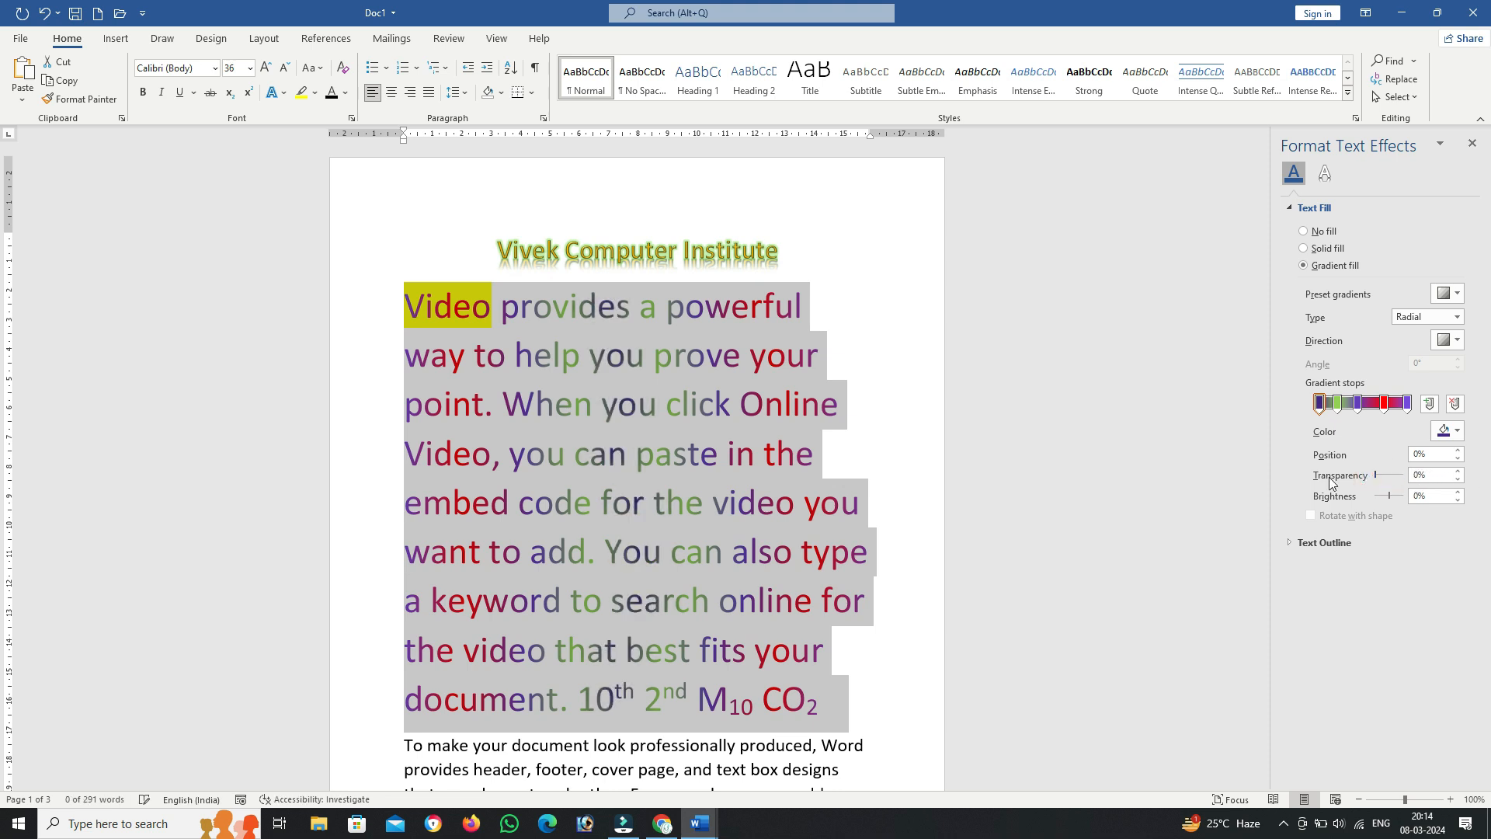
pyautogui.click(1320, 408)
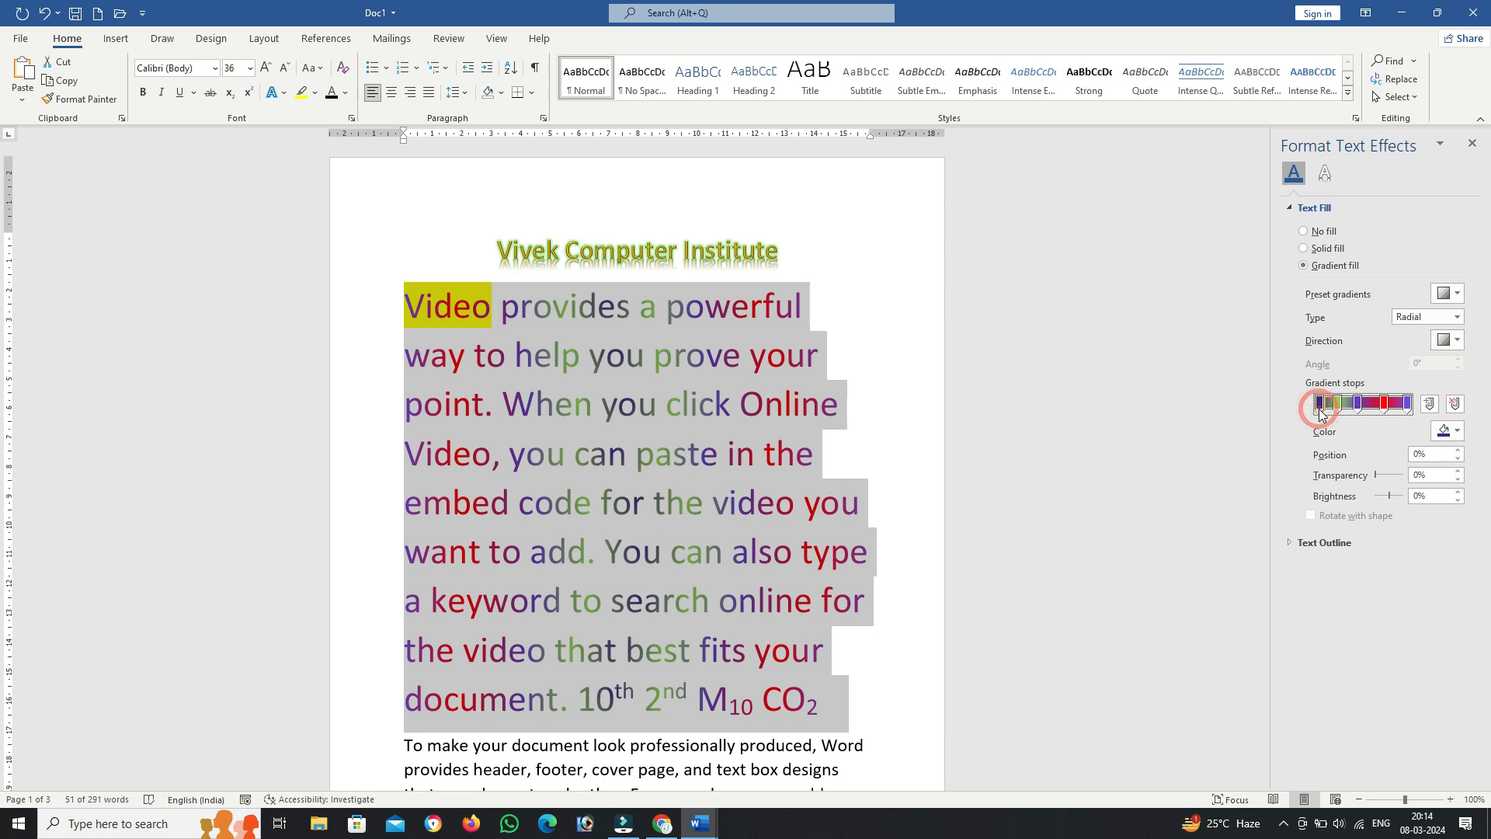
pyautogui.click(1376, 409)
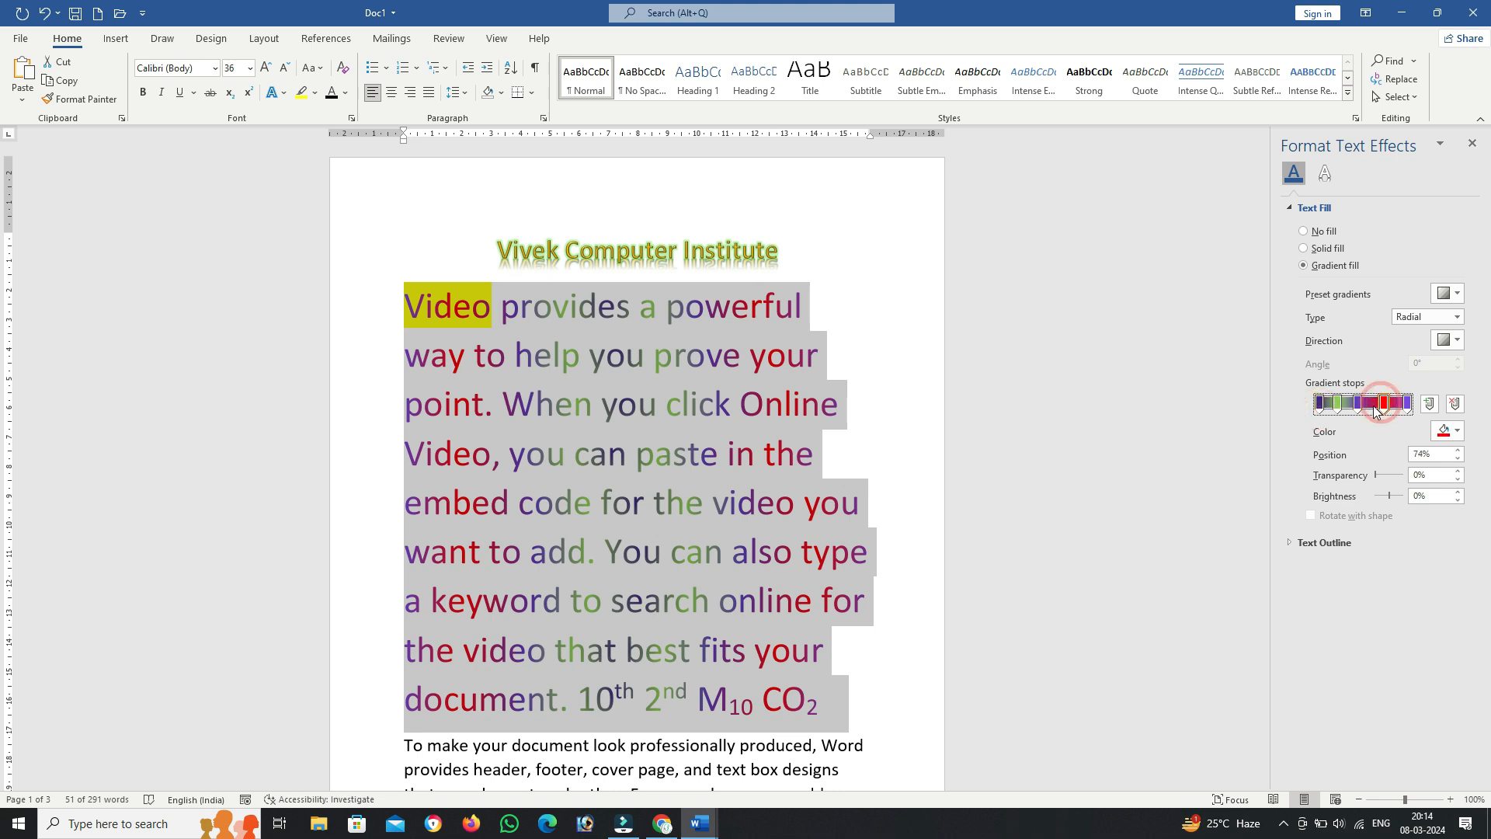
pyautogui.click(1382, 470)
pyautogui.moveTo(1381, 486); pyautogui.dragTo(1403, 486)
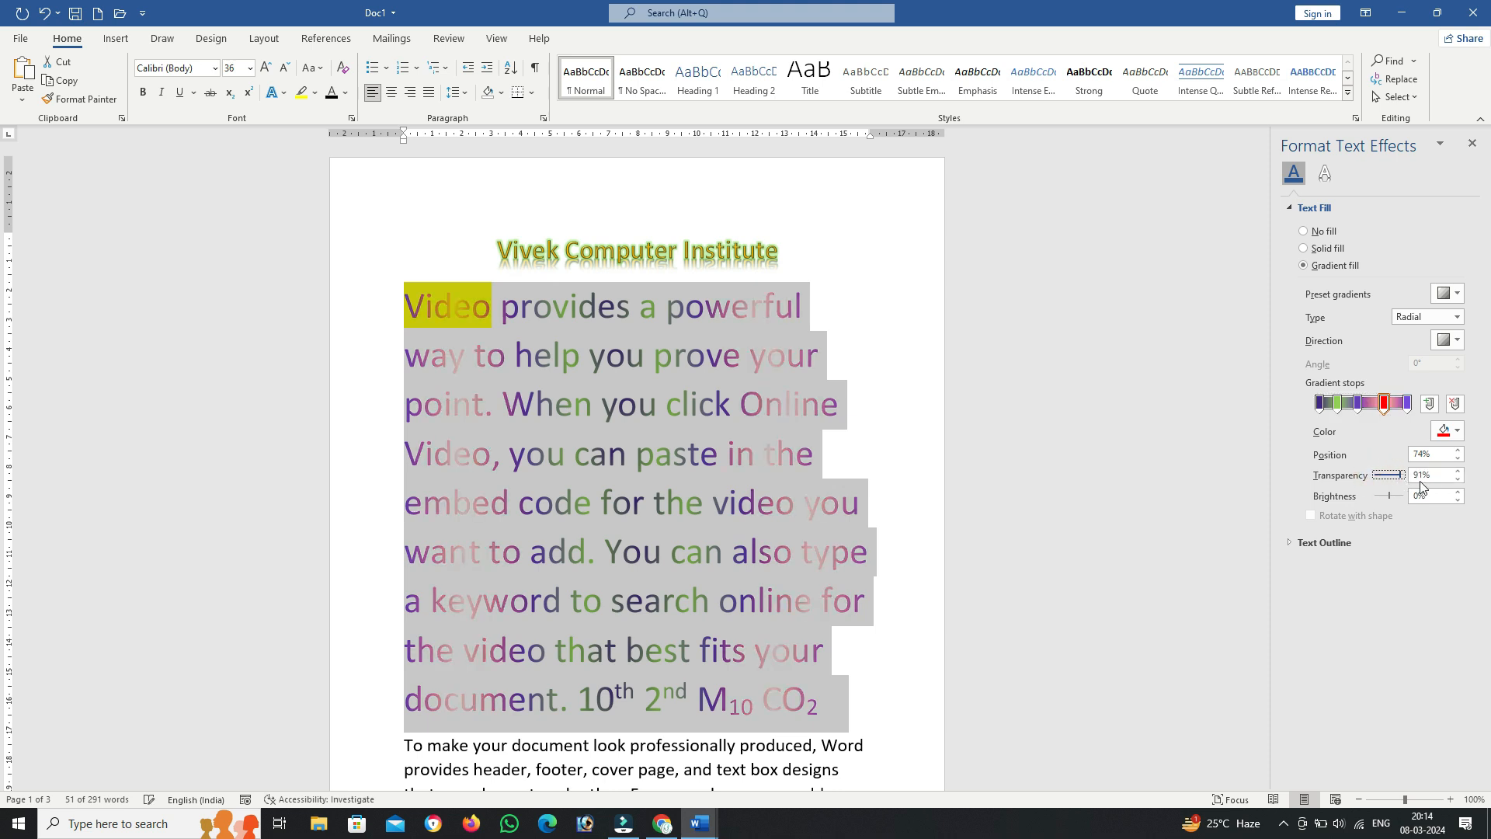
pyautogui.click(906, 421)
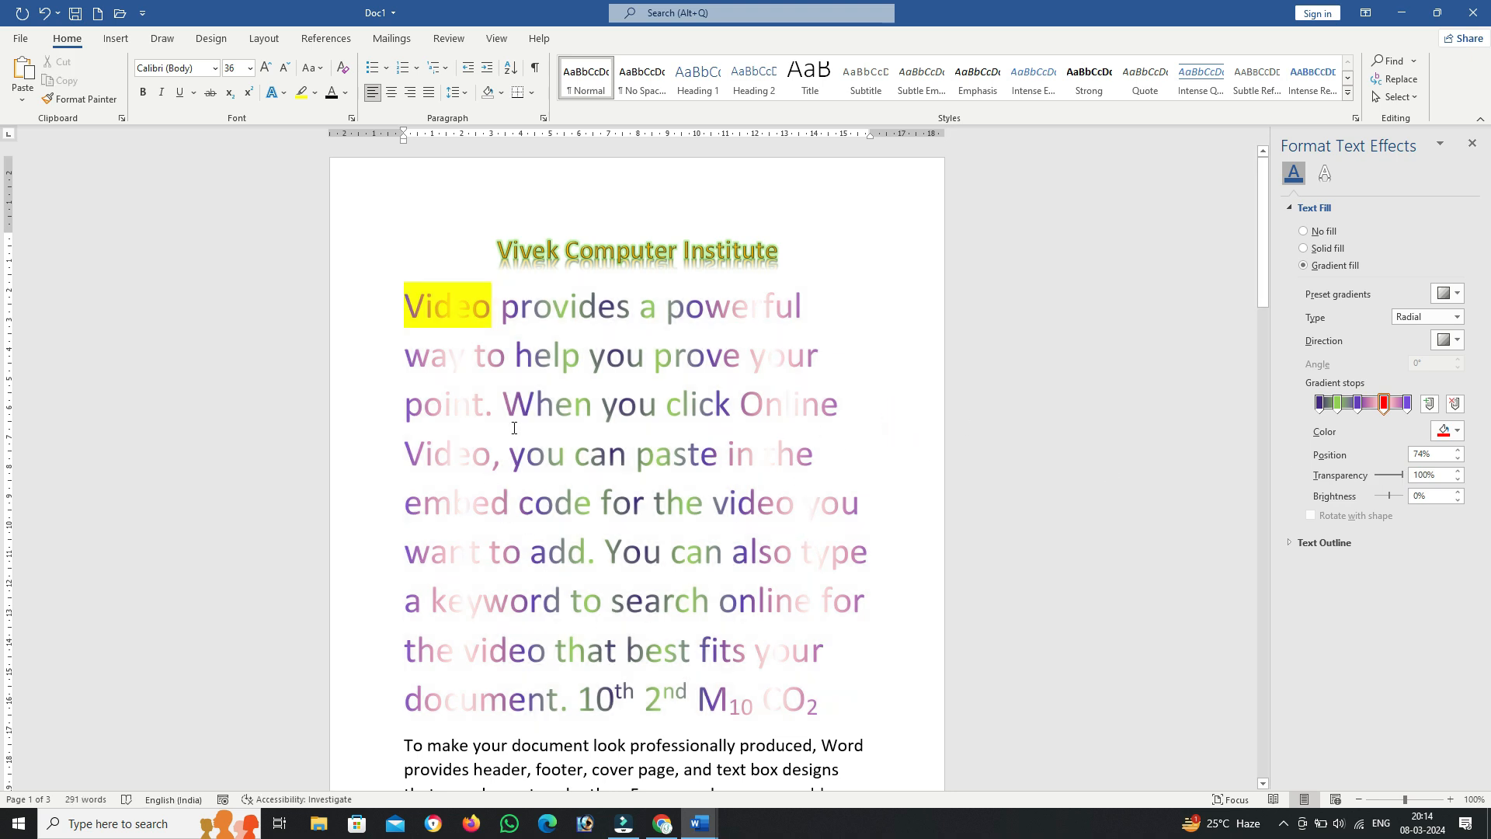
# Step: Reselect the first paragraph and set the red gradient stop's transparency to 0%
pyautogui.moveTo(404, 298); pyautogui.dragTo(851, 688)
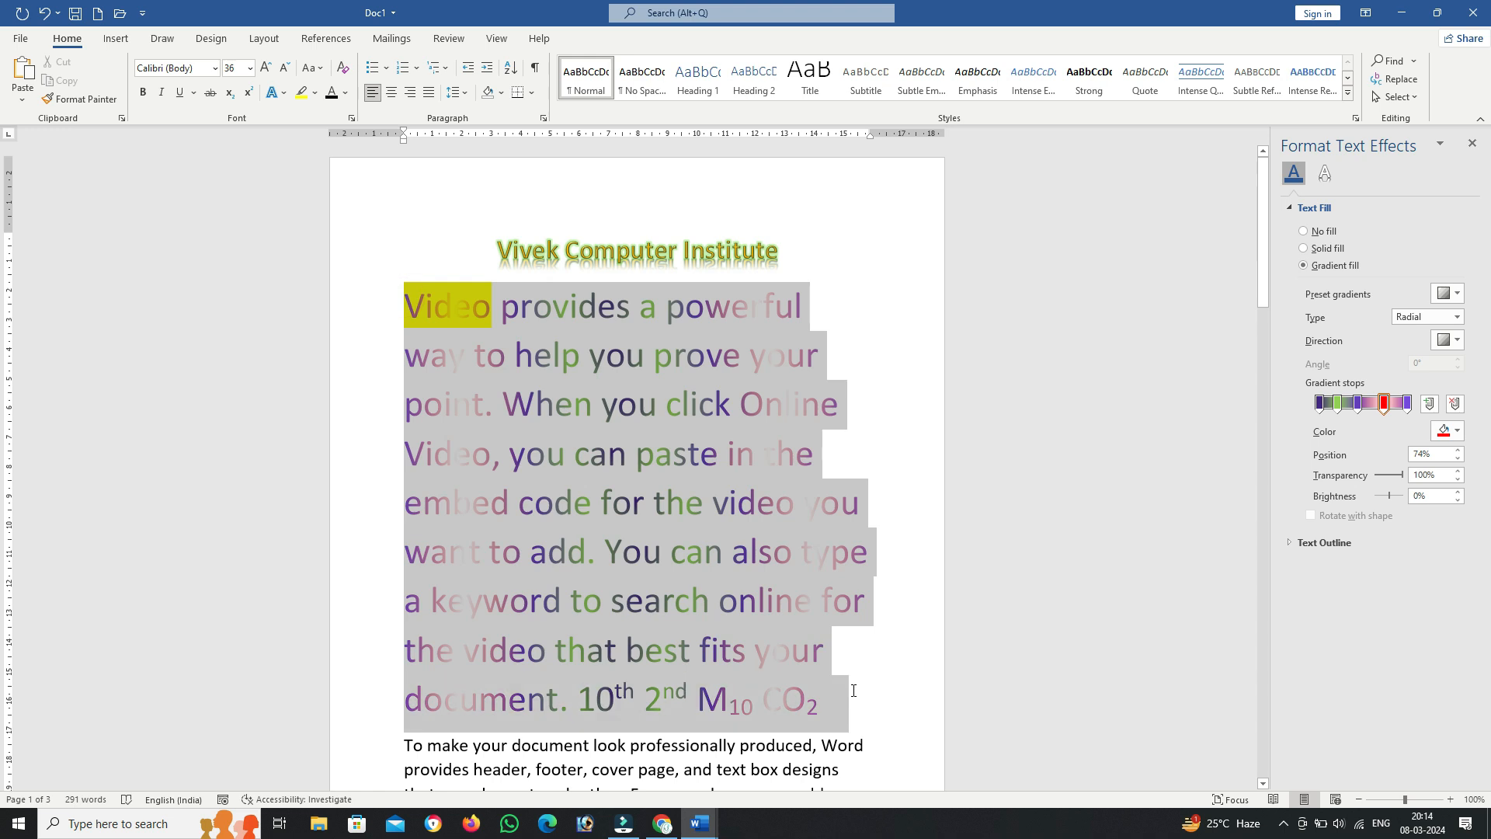
pyautogui.moveTo(1389, 475); pyautogui.dragTo(1402, 475)
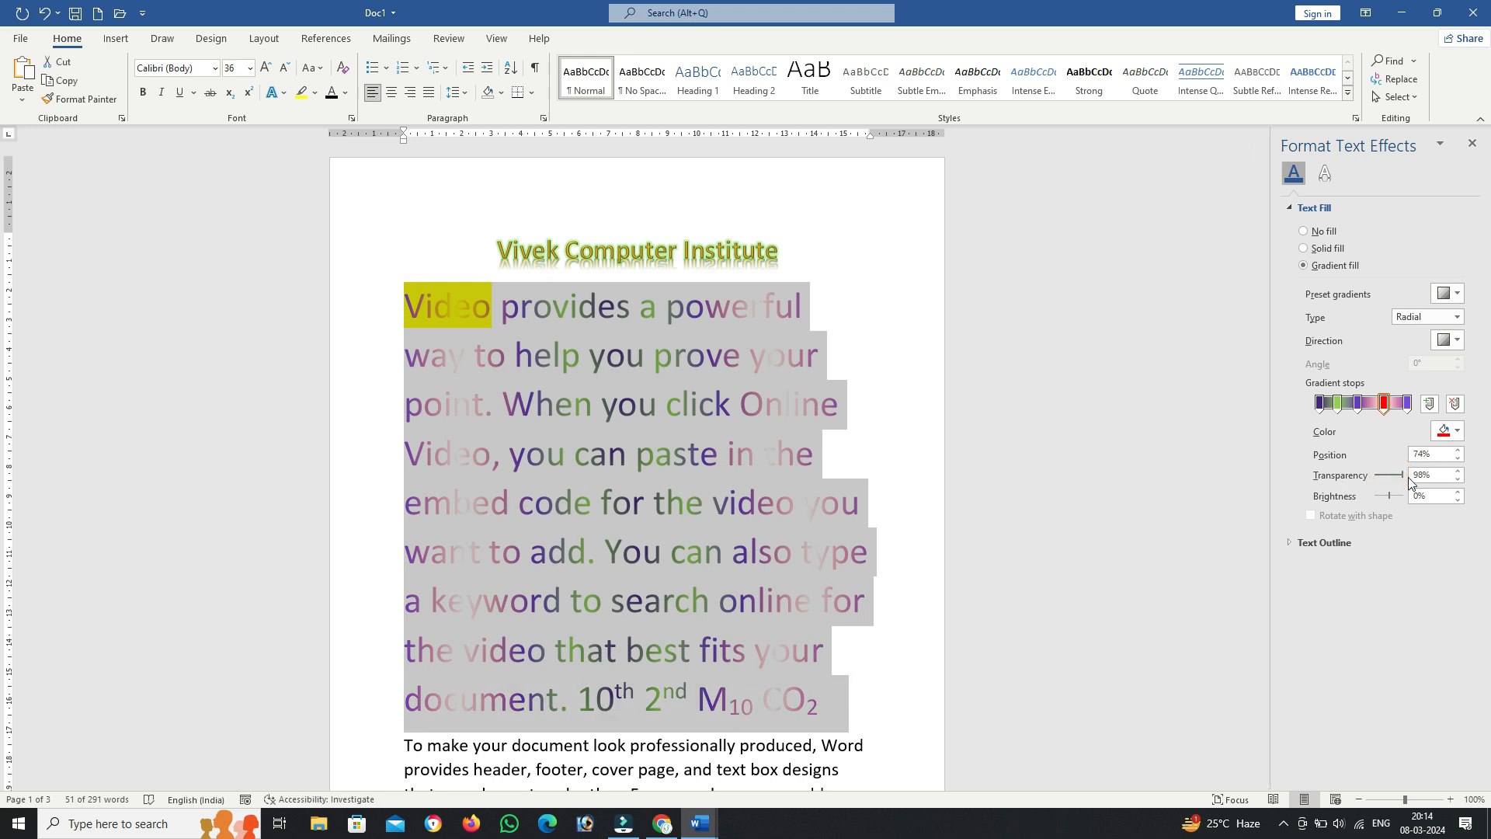
pyautogui.click(1389, 474)
pyautogui.click(1396, 477)
pyautogui.click(1458, 478)
pyautogui.doubleClick(1446, 472)
pyautogui.write('0')
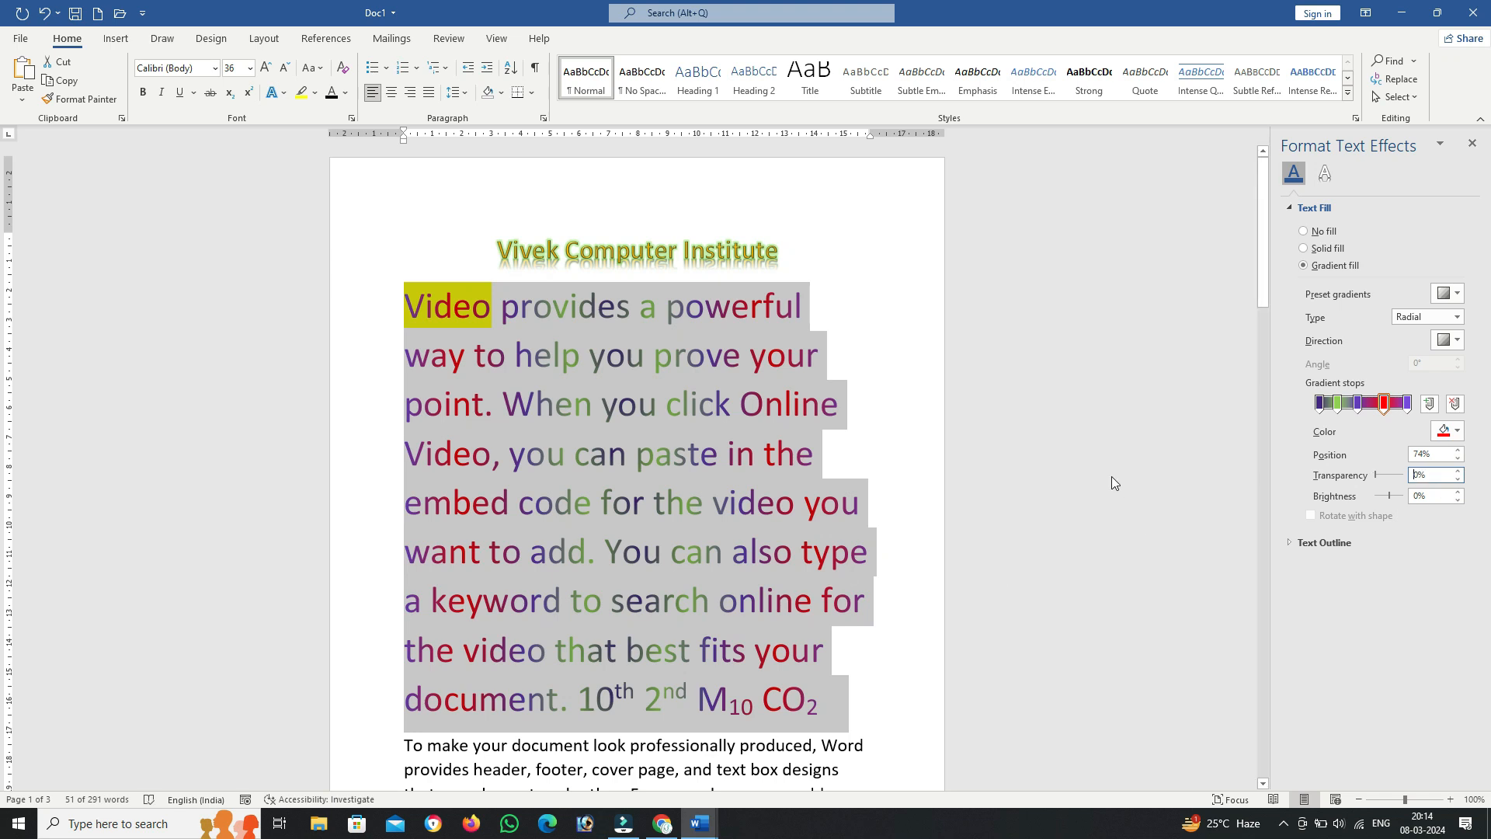
# Step: Move the red gradient stop to position 77% and raise its brightness to 7%
pyautogui.click(1459, 451)
pyautogui.click(1459, 450)
pyautogui.click(1459, 450)
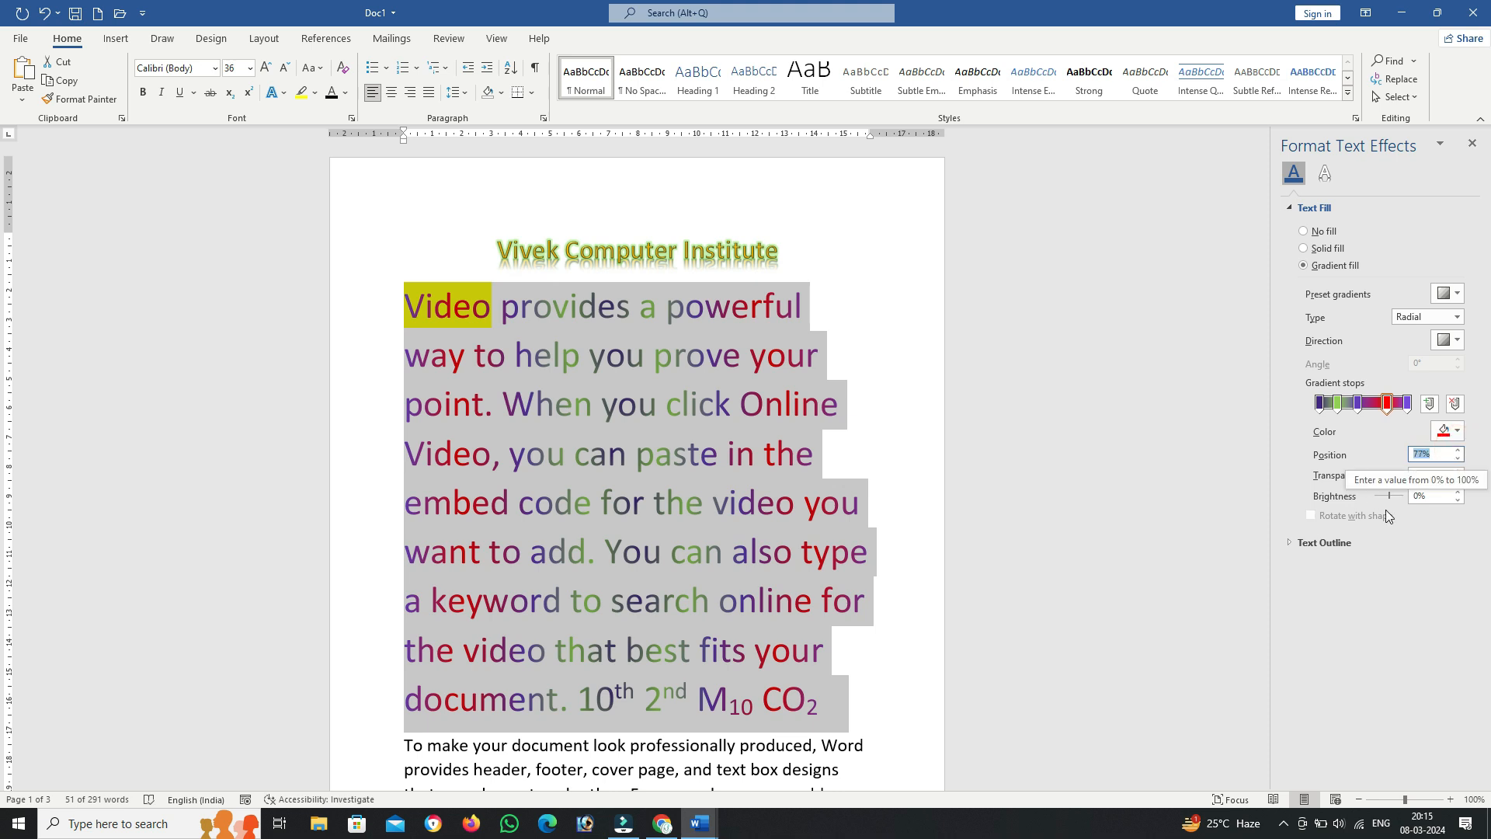
pyautogui.click(1458, 493)
pyautogui.click(1458, 492)
pyautogui.click(1458, 493)
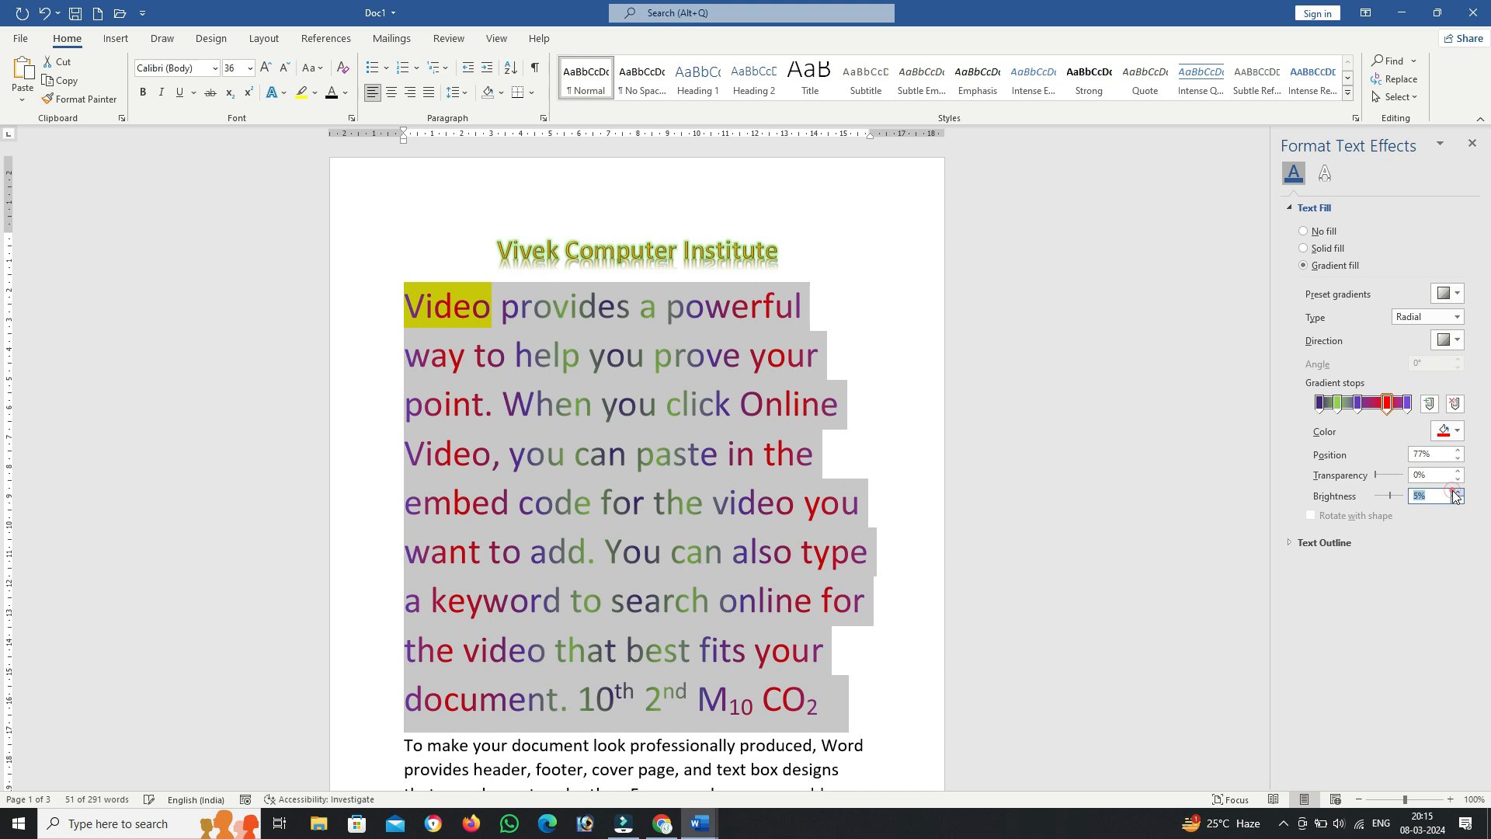
# Step: Give the first paragraph a solid line text outline, trying red before coloring the outline yellow
pyautogui.click(1321, 543)
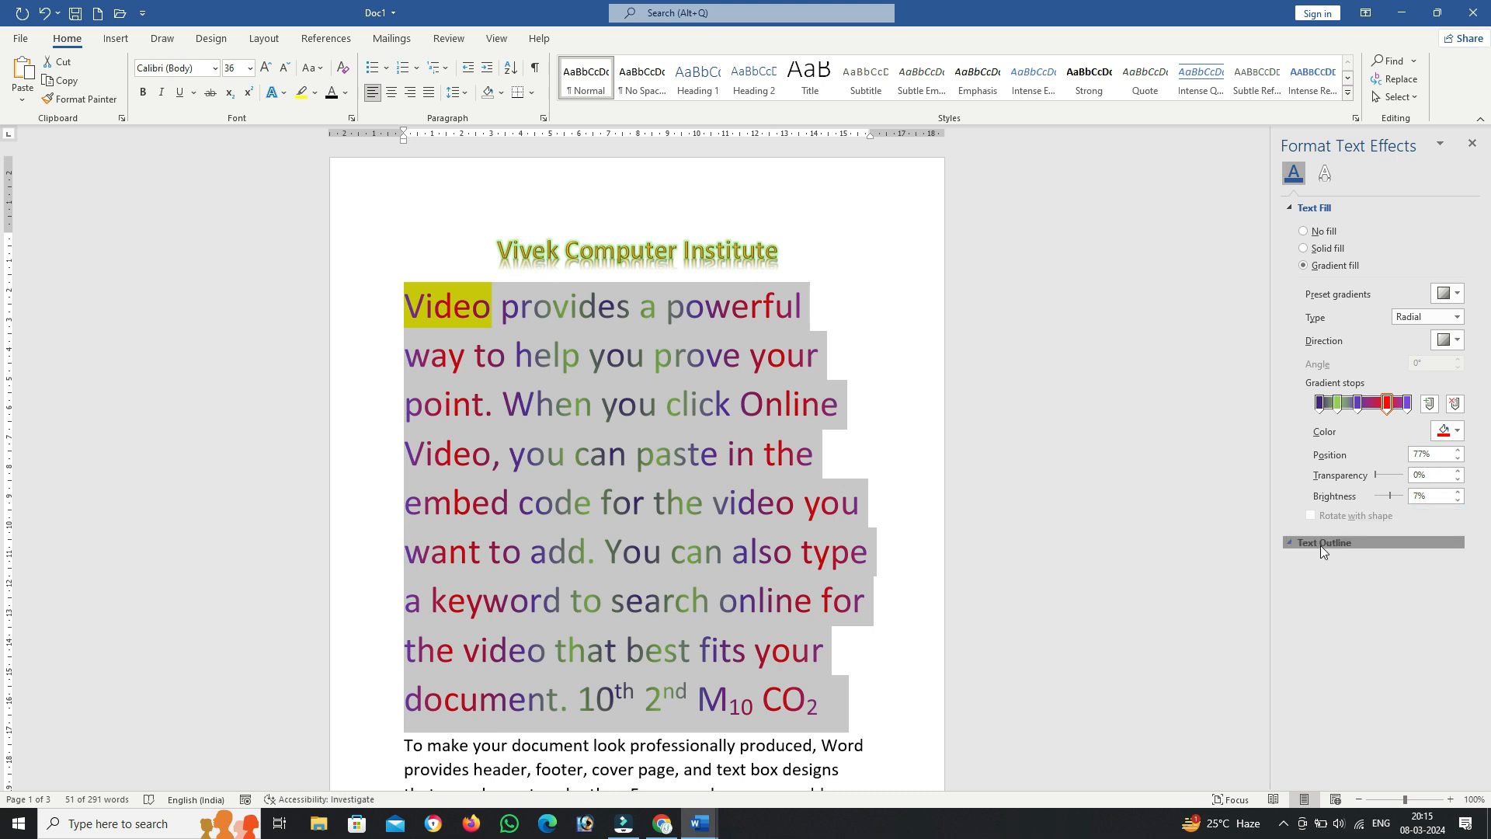
pyautogui.click(1318, 584)
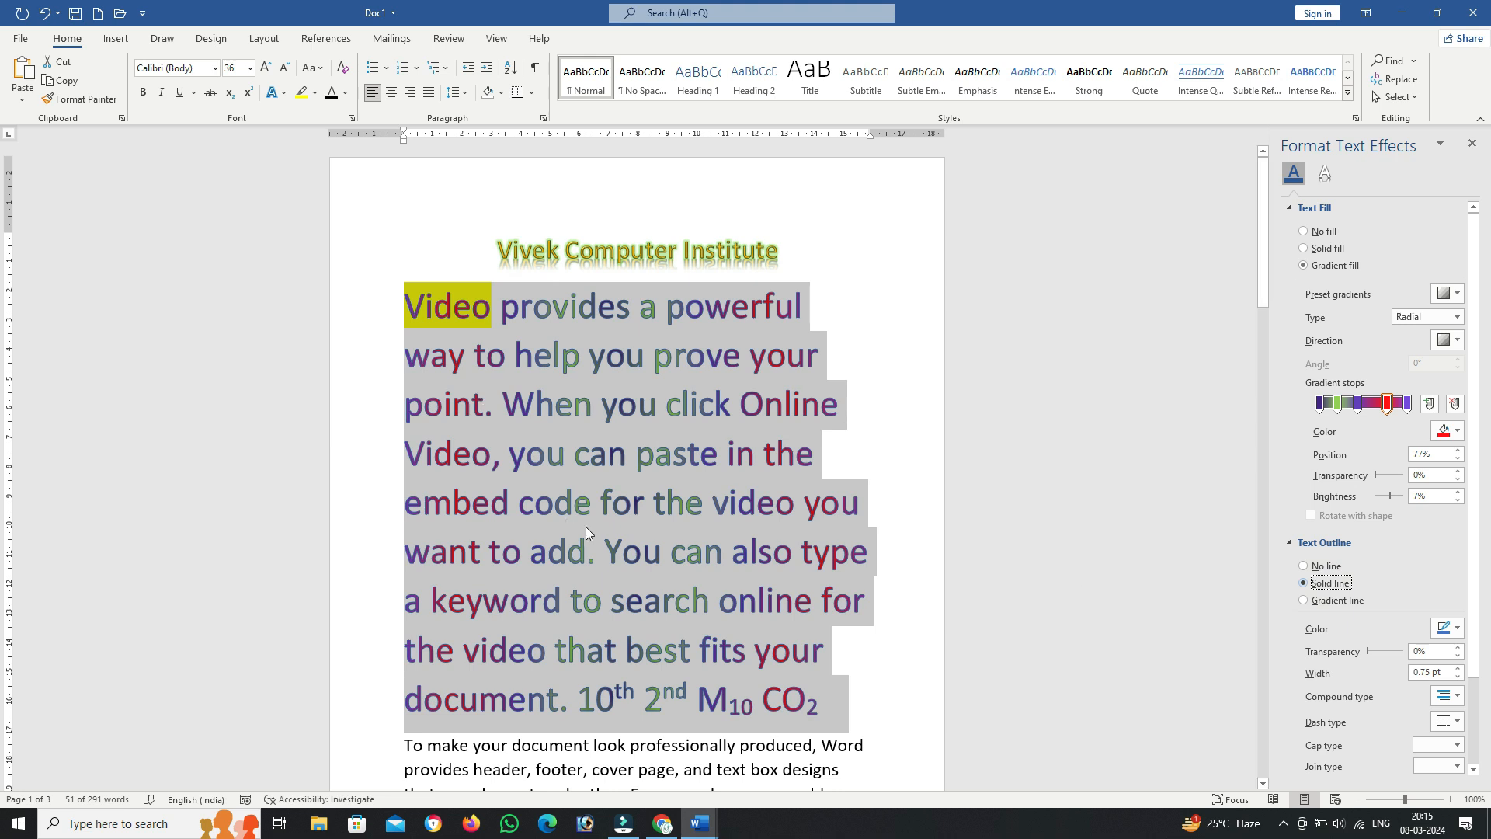
pyautogui.click(1450, 628)
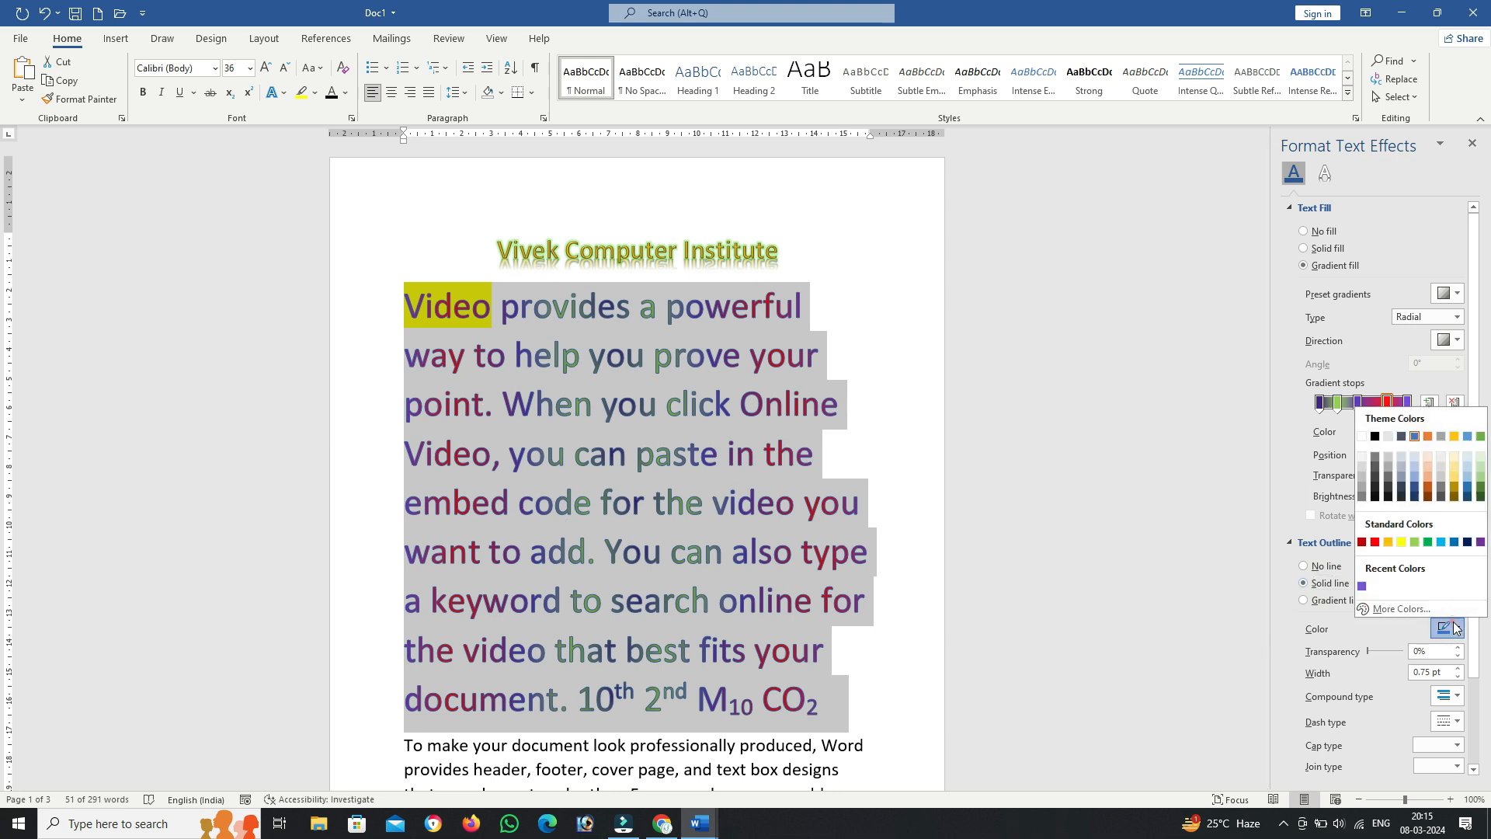
pyautogui.click(1376, 544)
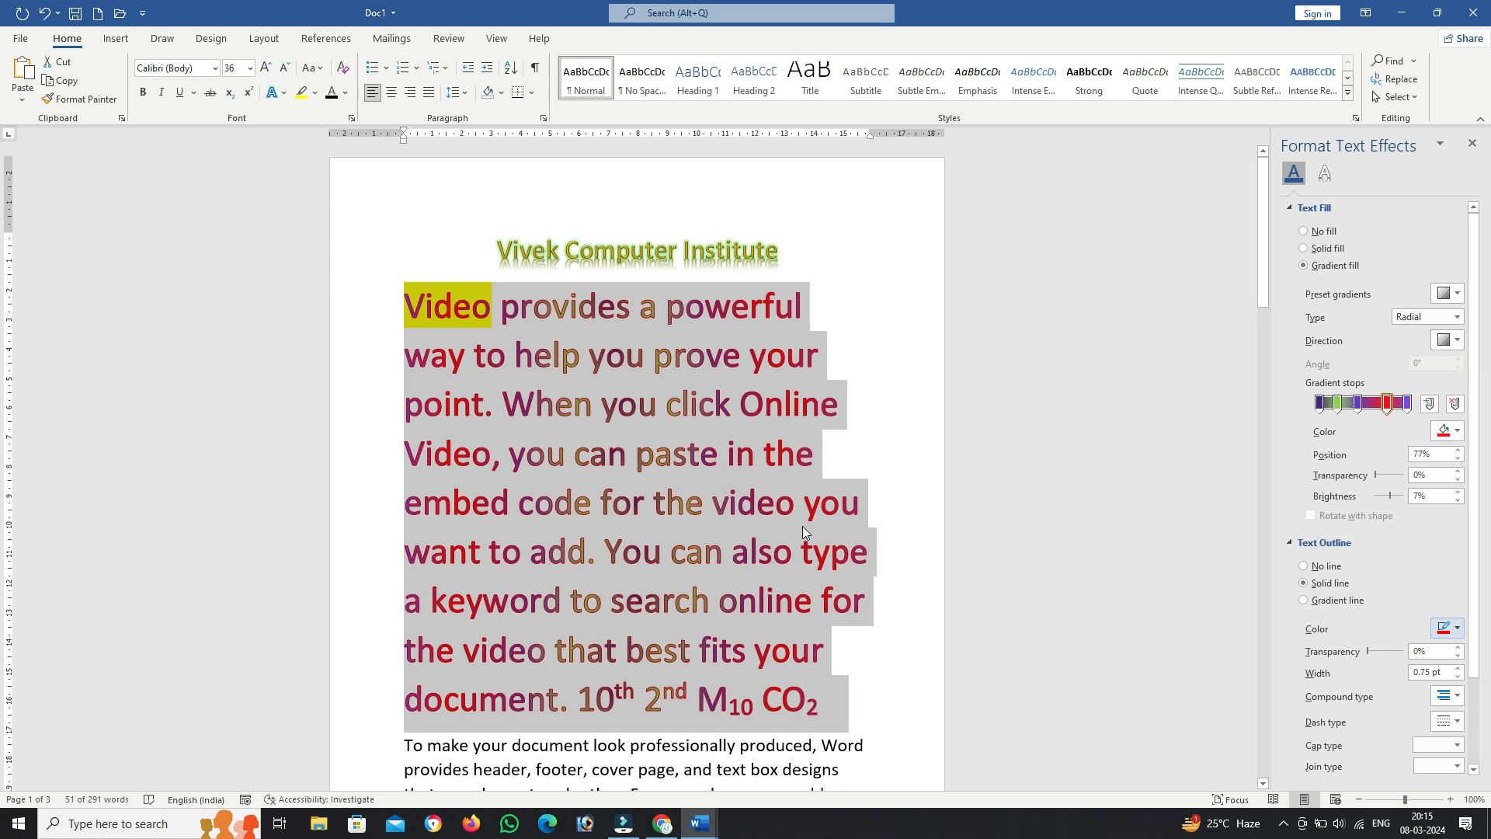
pyautogui.click(1447, 628)
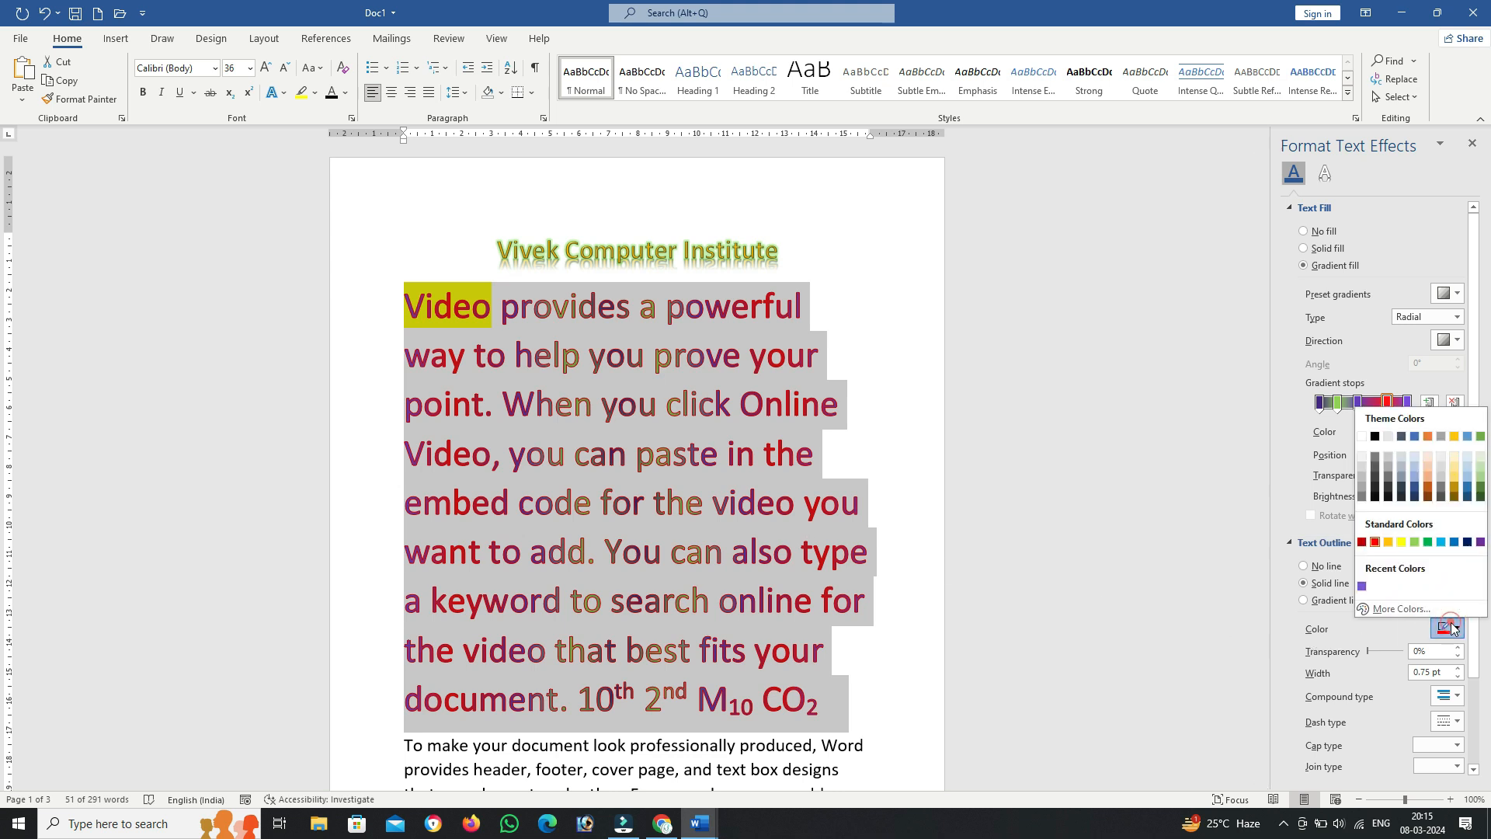
pyautogui.click(1403, 542)
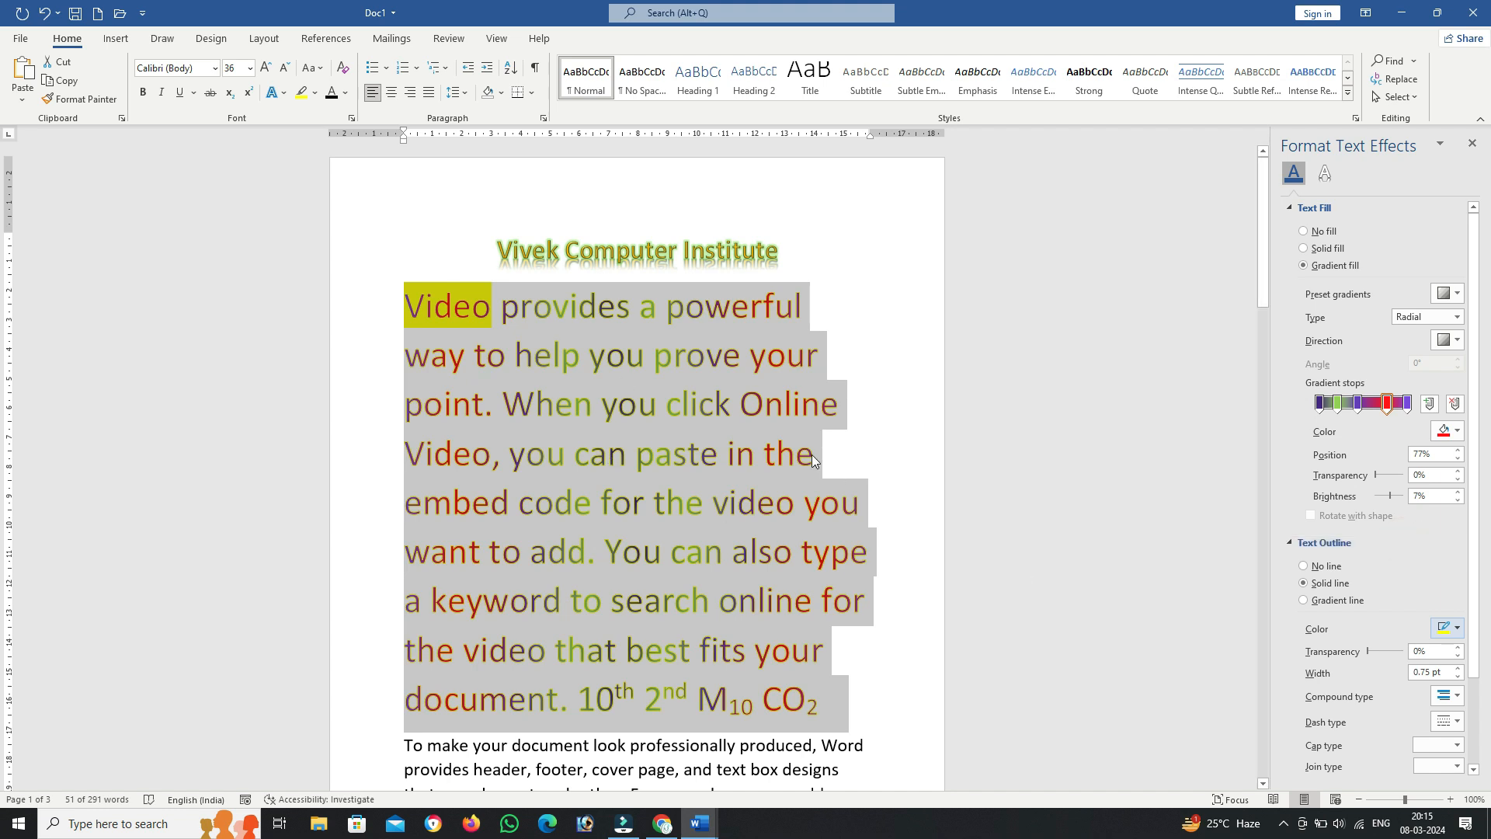
pyautogui.scroll(-1, 1135, 512)
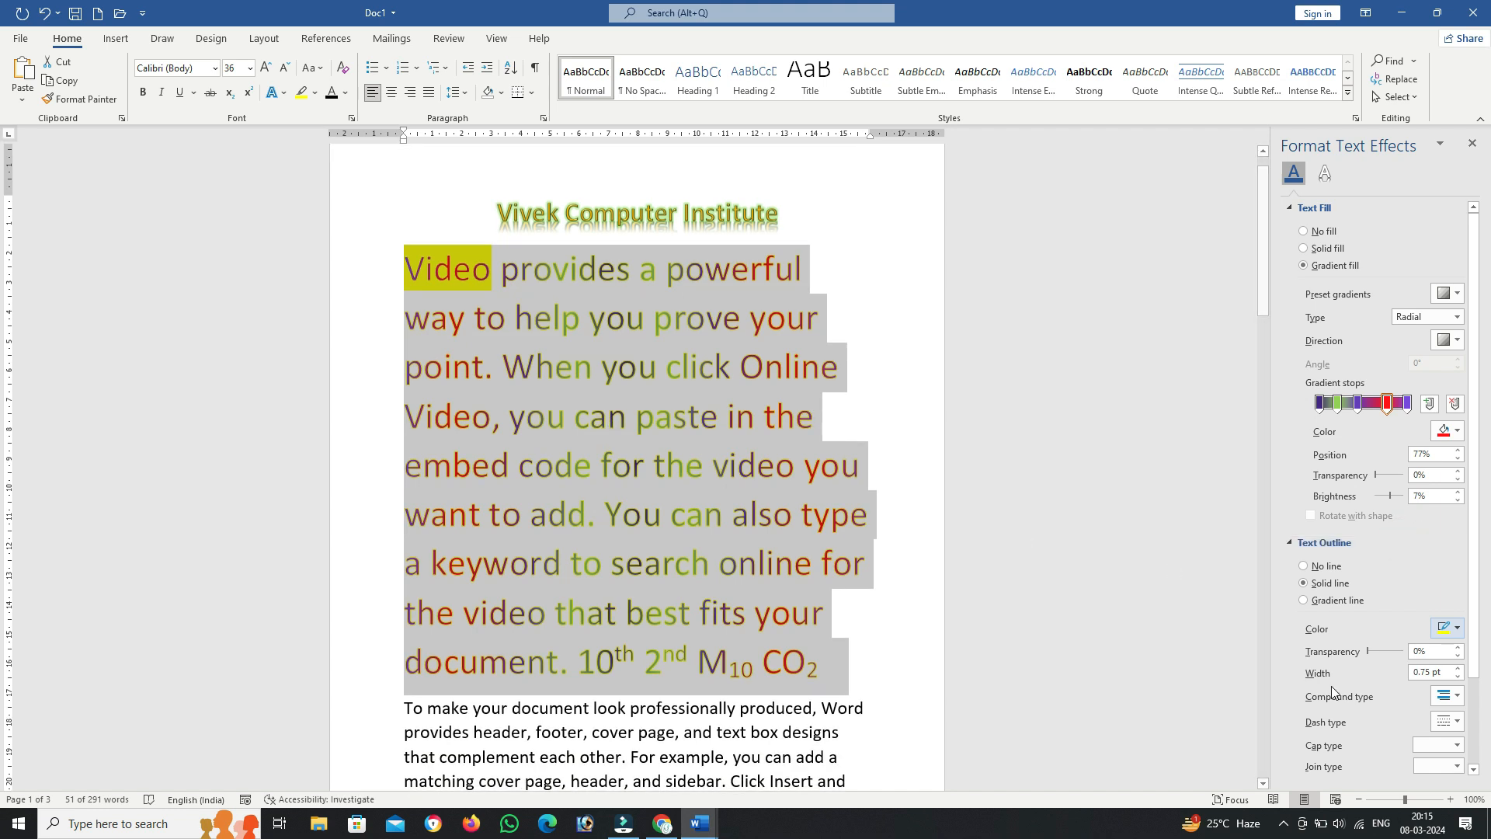
pyautogui.click(1451, 696)
pyautogui.click(1463, 728)
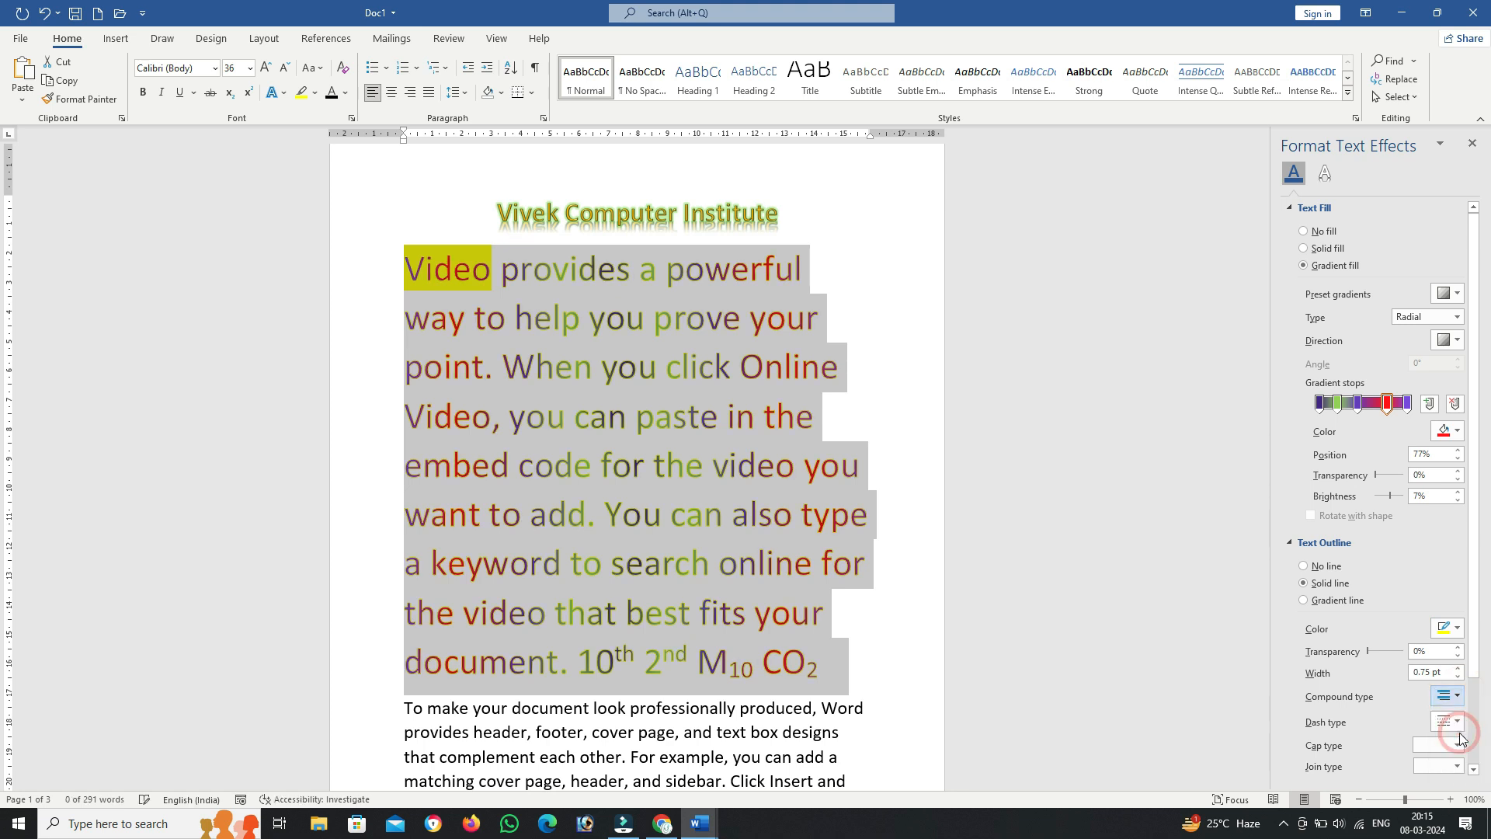
pyautogui.scroll(-3, 1469, 734)
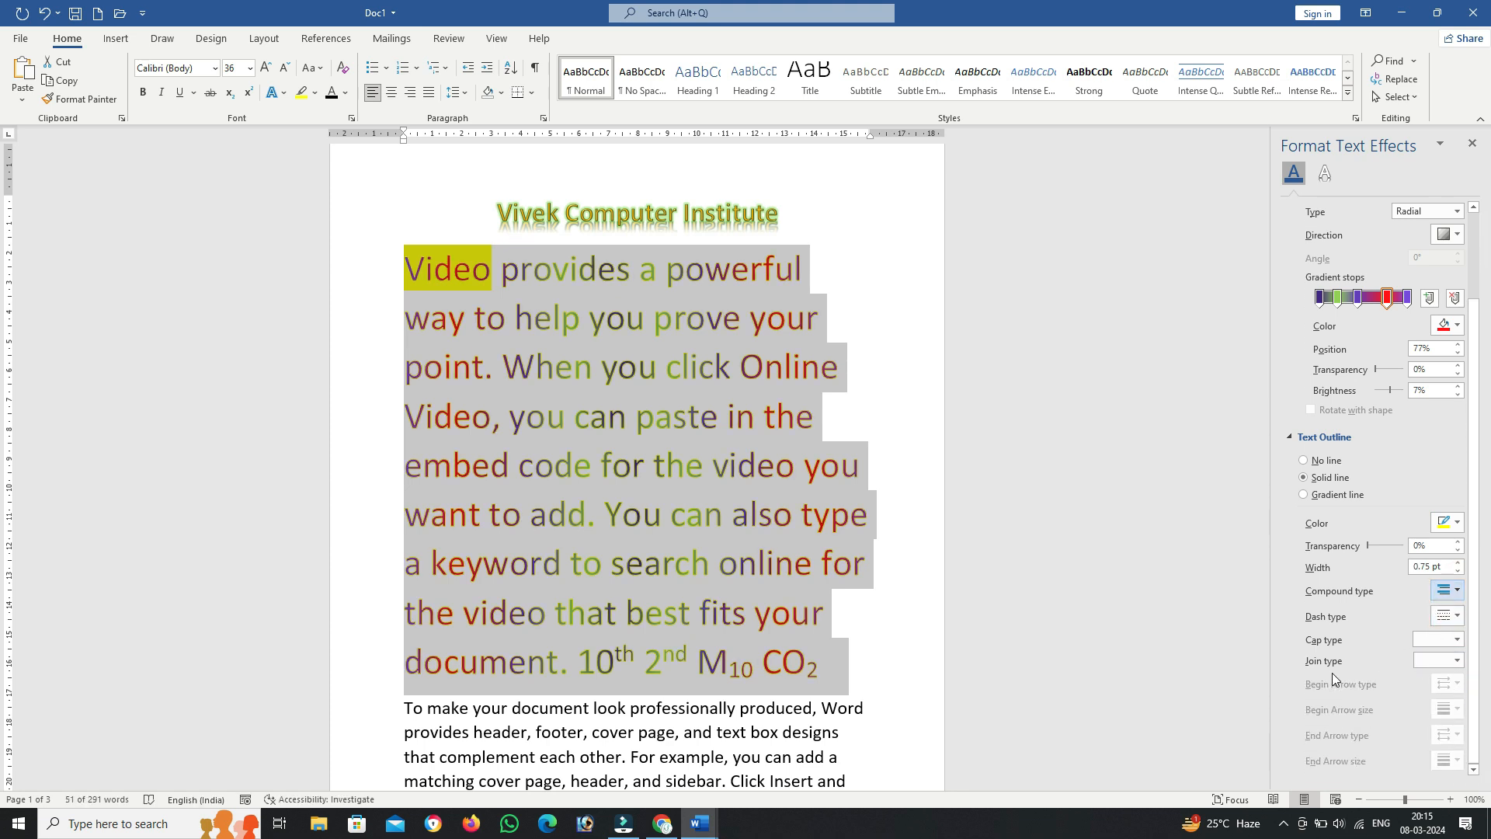
# Step: Apply the first outer shadow preset to the paragraph's text, color the shadow light green and deselect the paragraph
pyautogui.click(1324, 174)
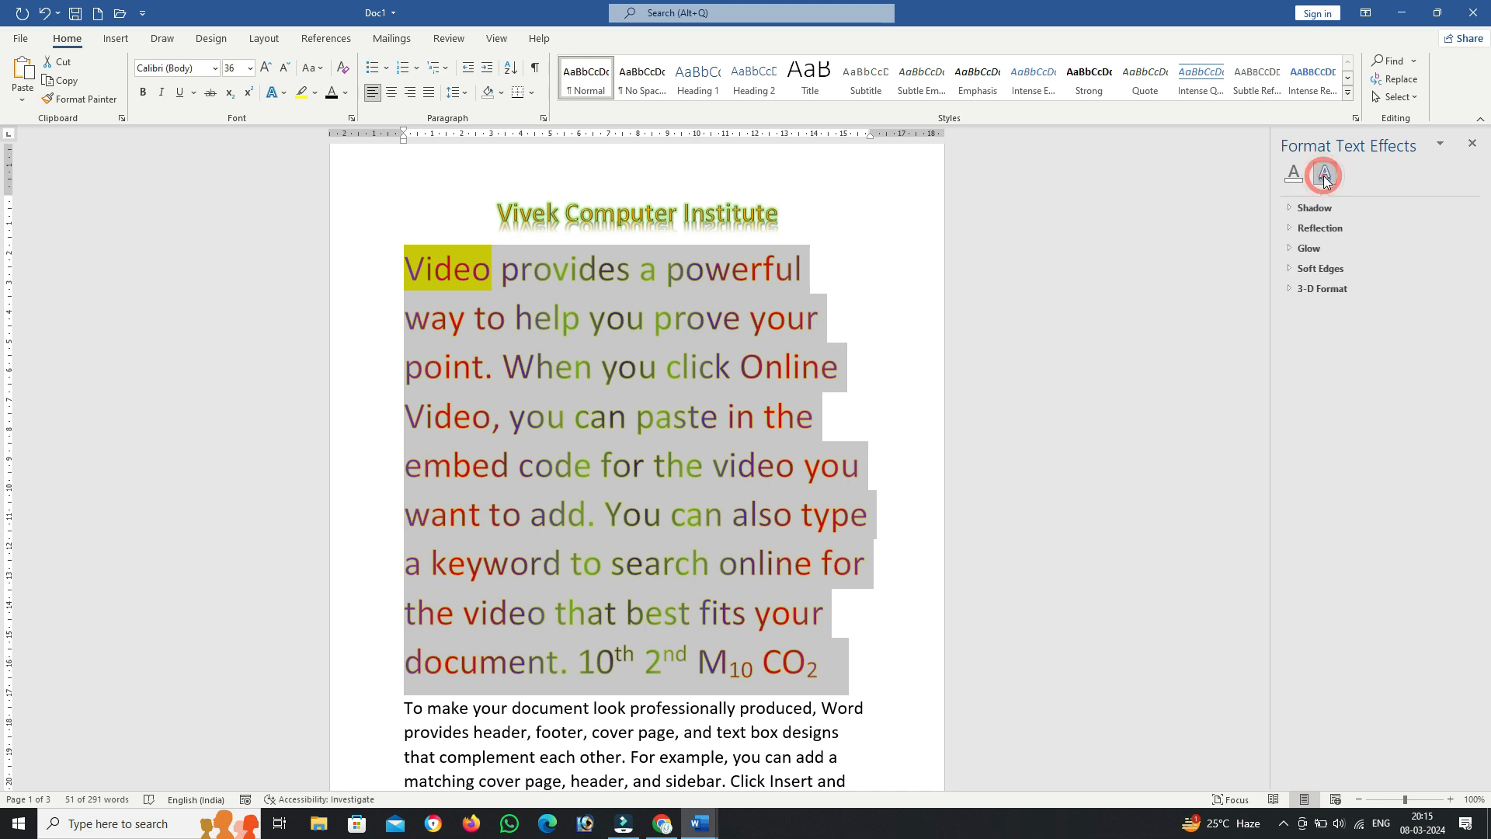
pyautogui.click(1315, 208)
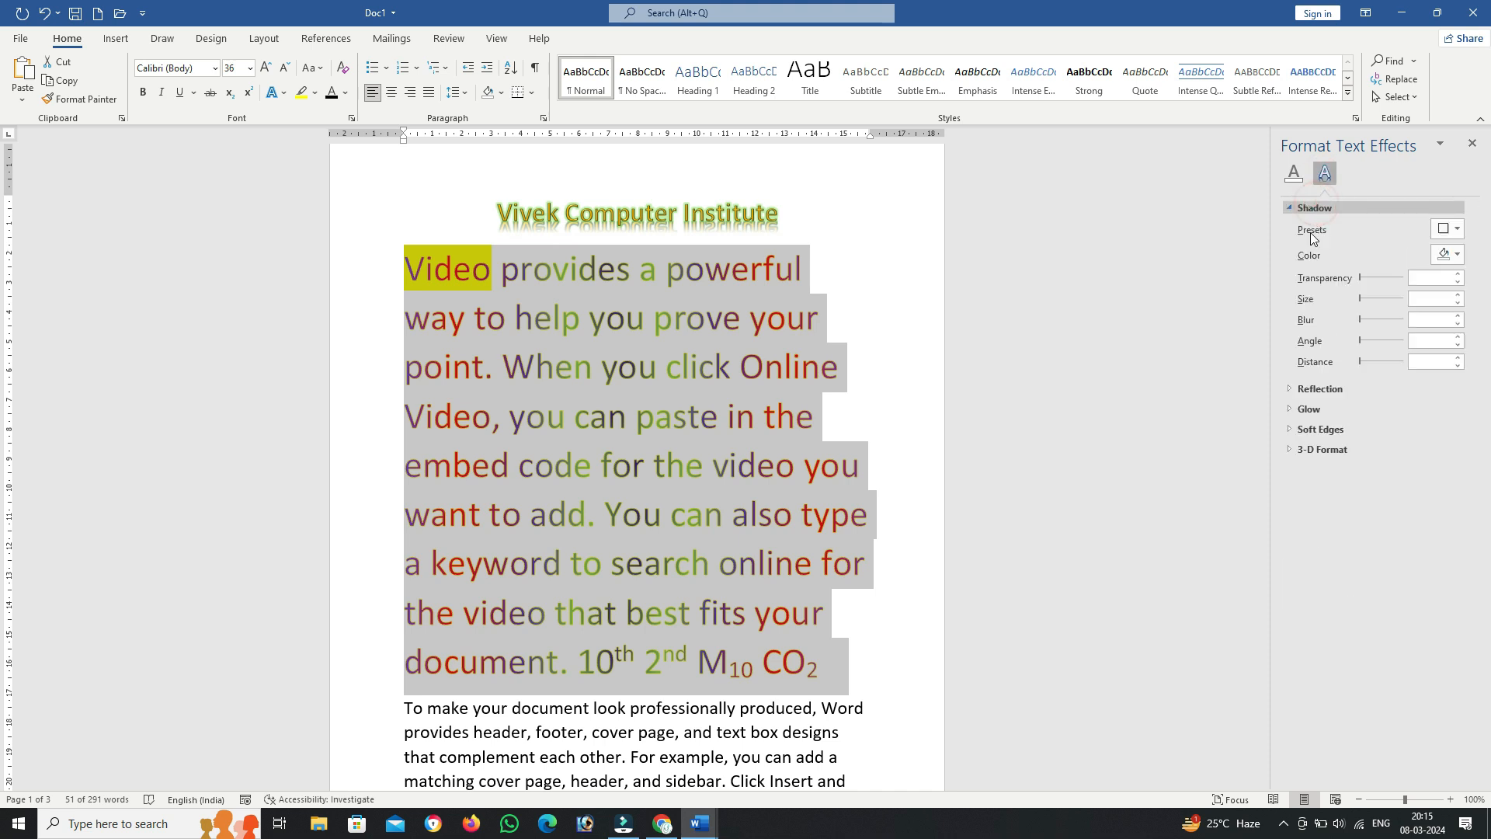
pyautogui.click(1448, 229)
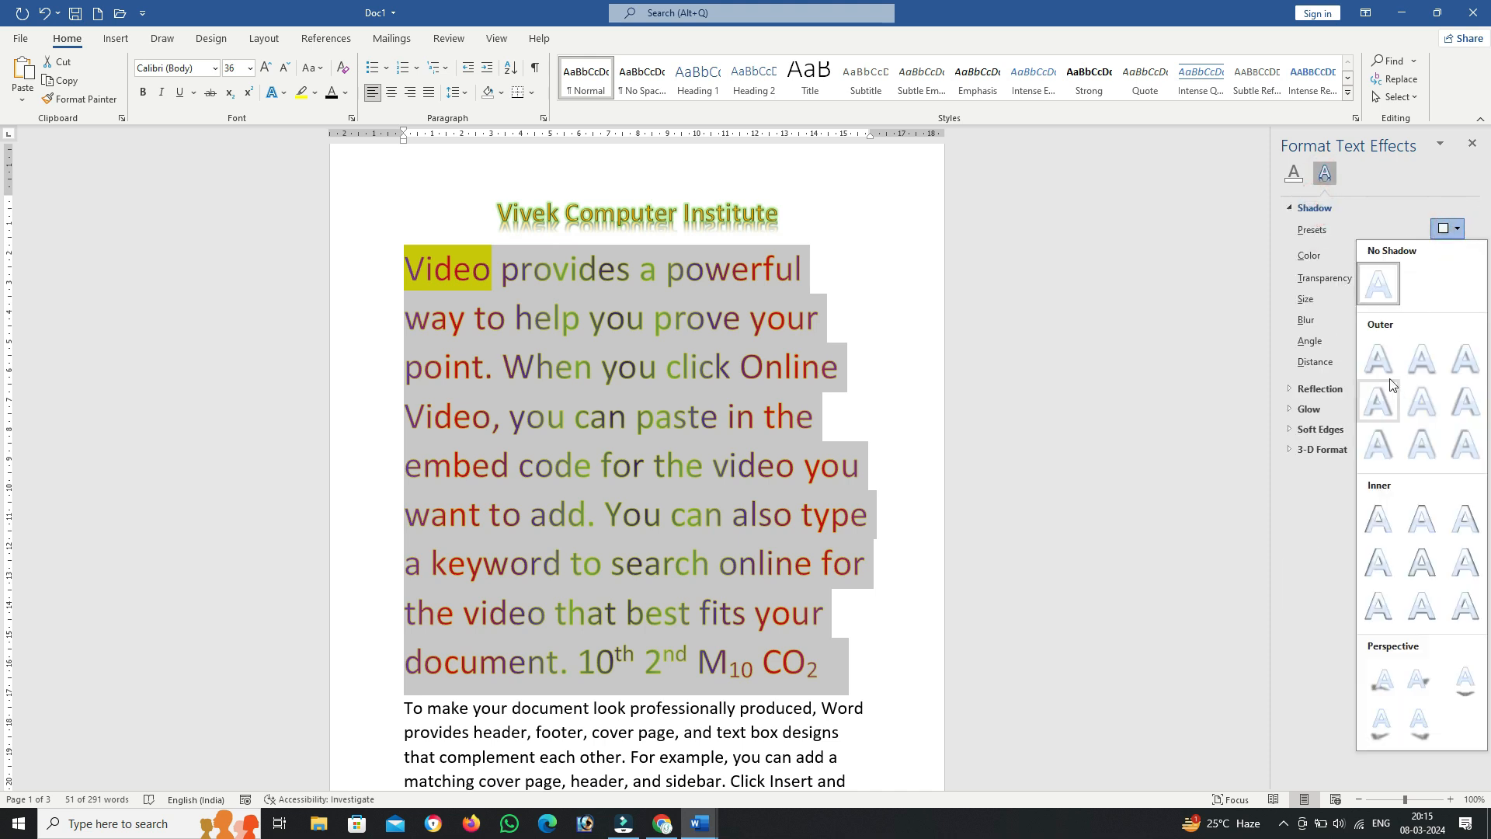
pyautogui.click(1391, 358)
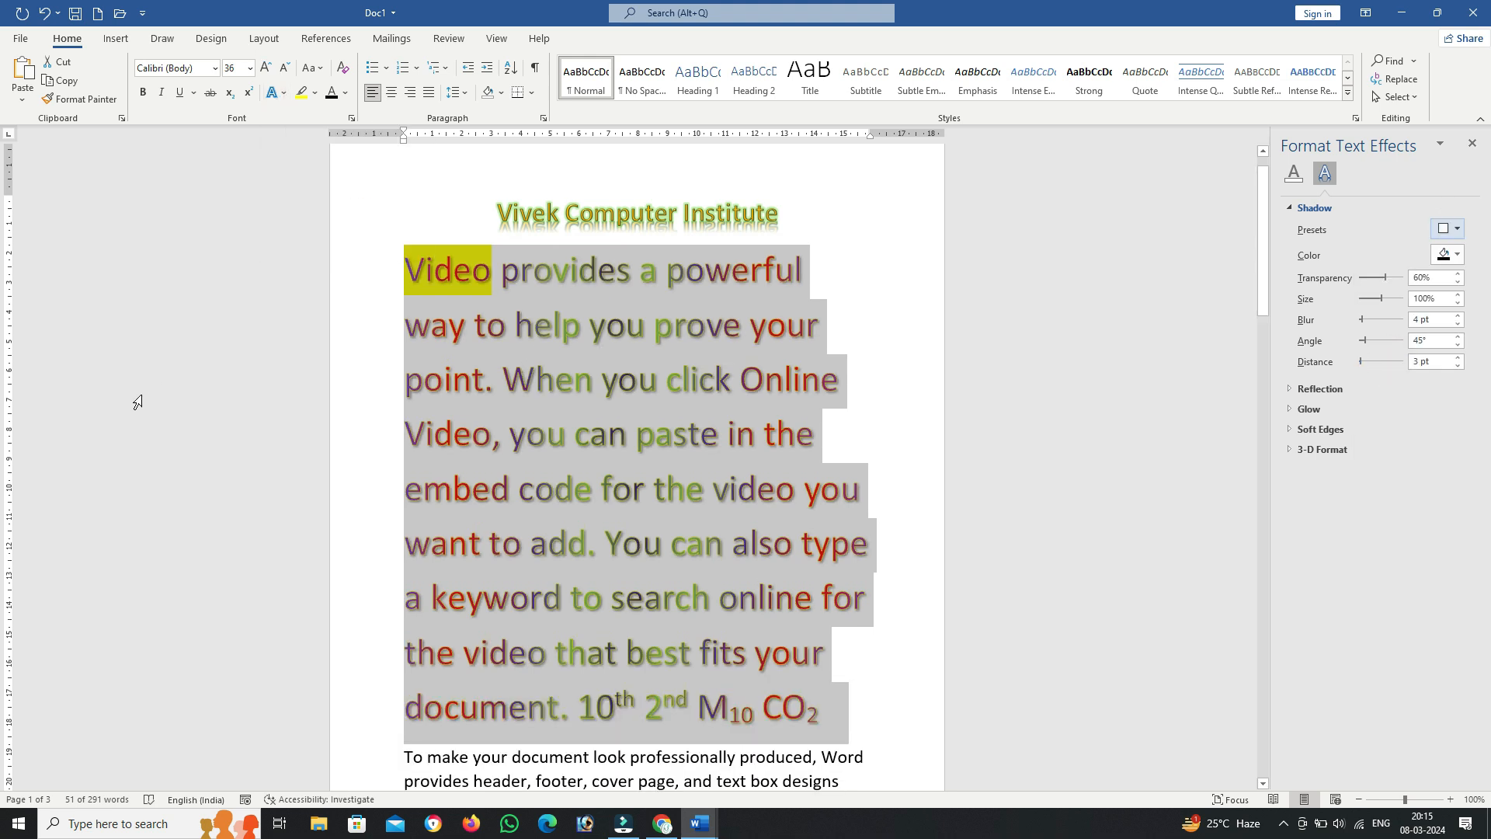
pyautogui.click(1450, 255)
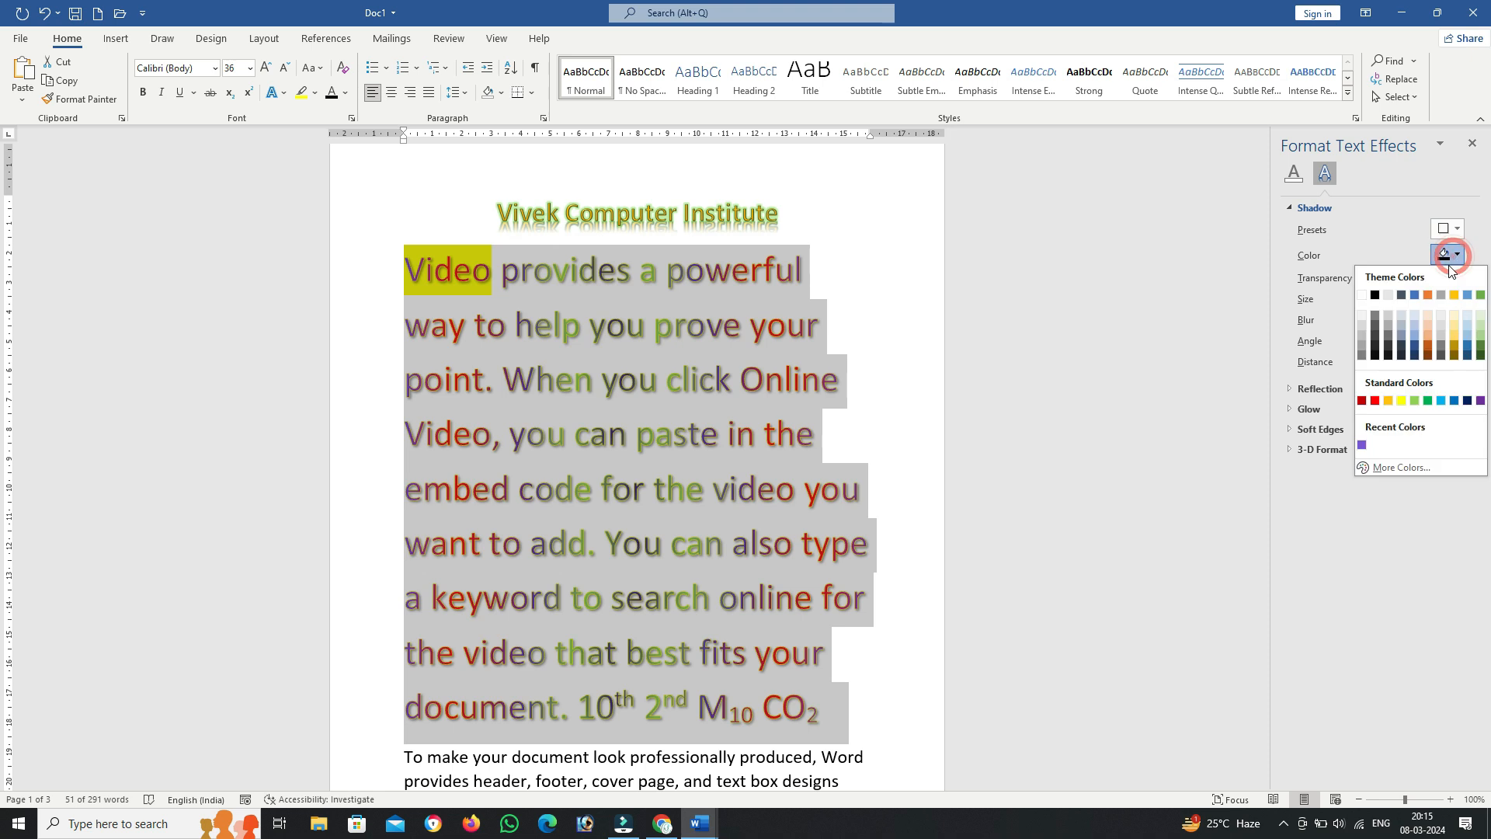
pyautogui.click(1414, 400)
pyautogui.click(949, 371)
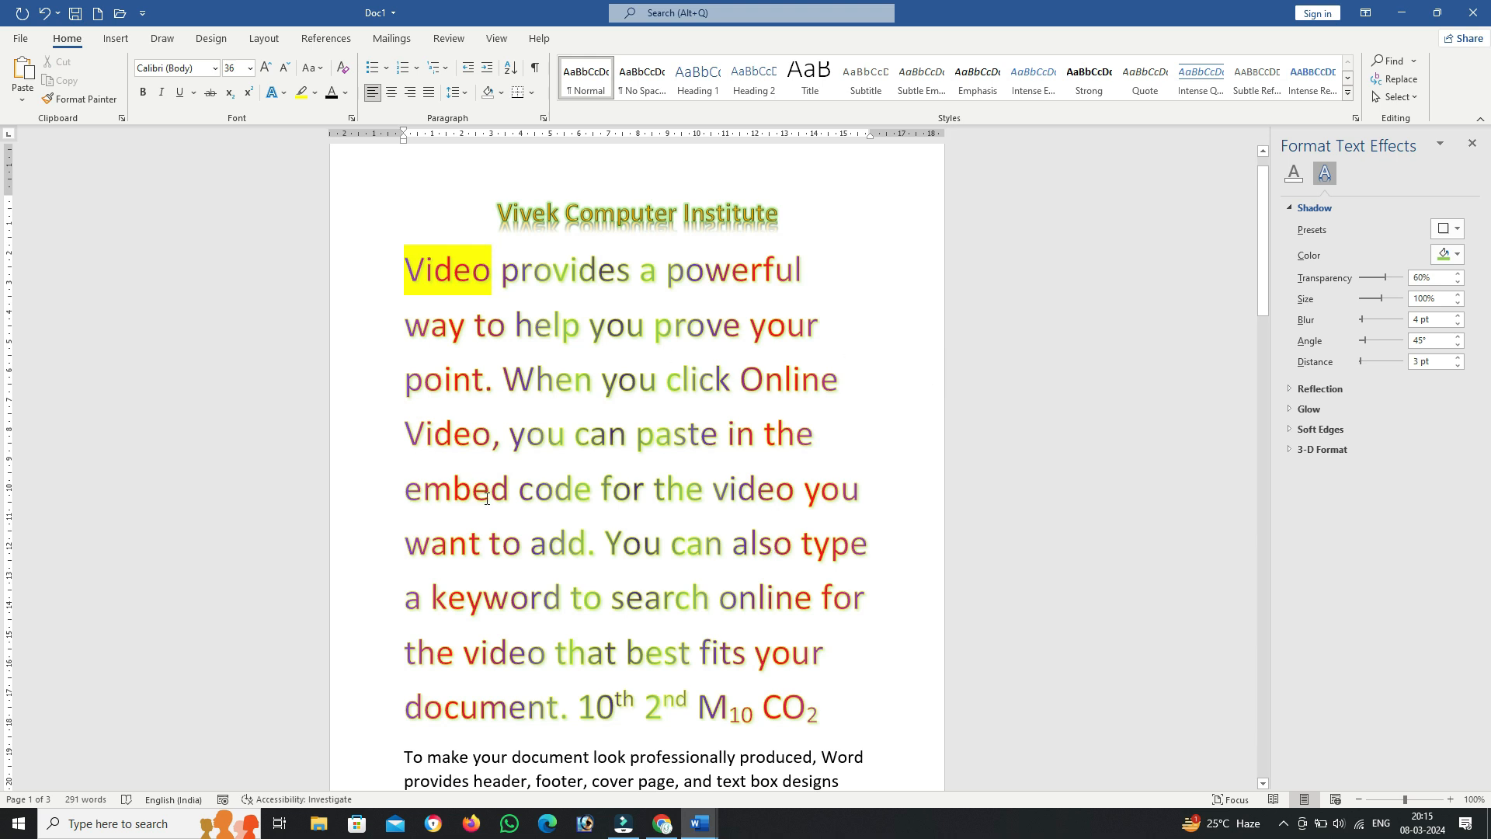
# Step: Reselect the first paragraph and raise the blur of its text reflection above 6 pt
pyautogui.click(1313, 389)
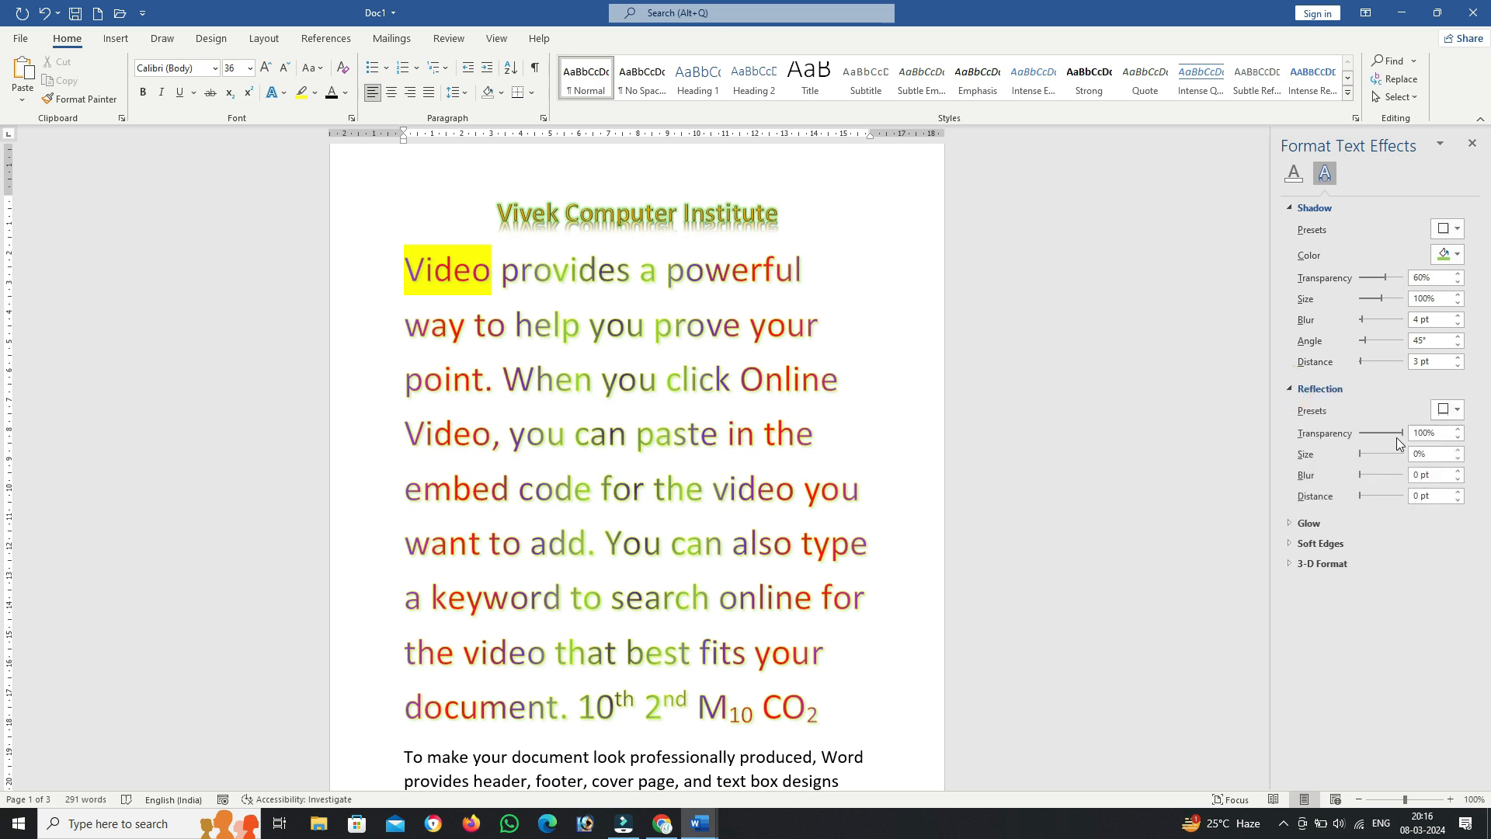
pyautogui.click(1367, 455)
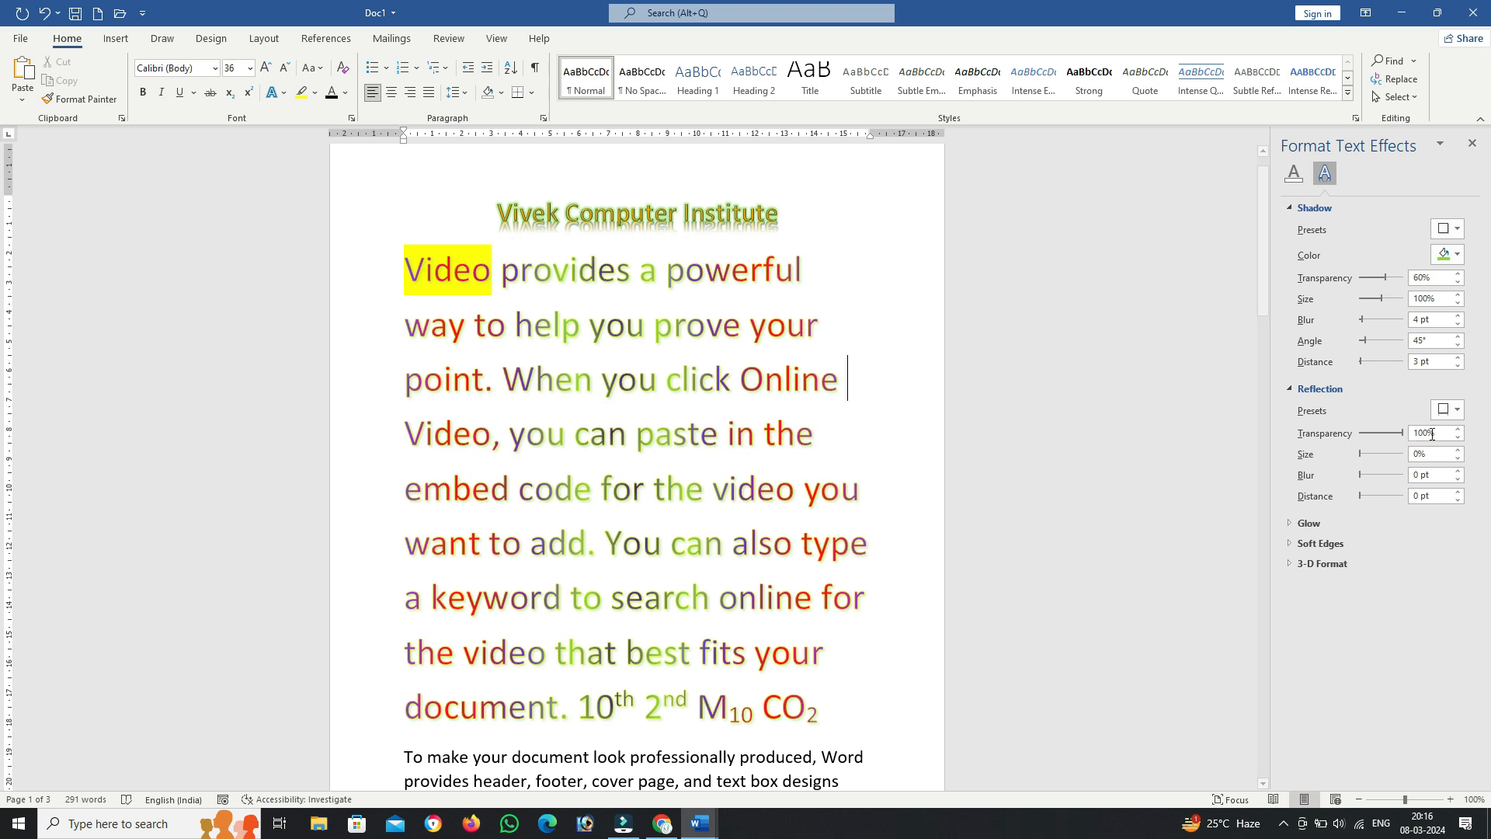
pyautogui.moveTo(401, 259); pyautogui.dragTo(827, 689)
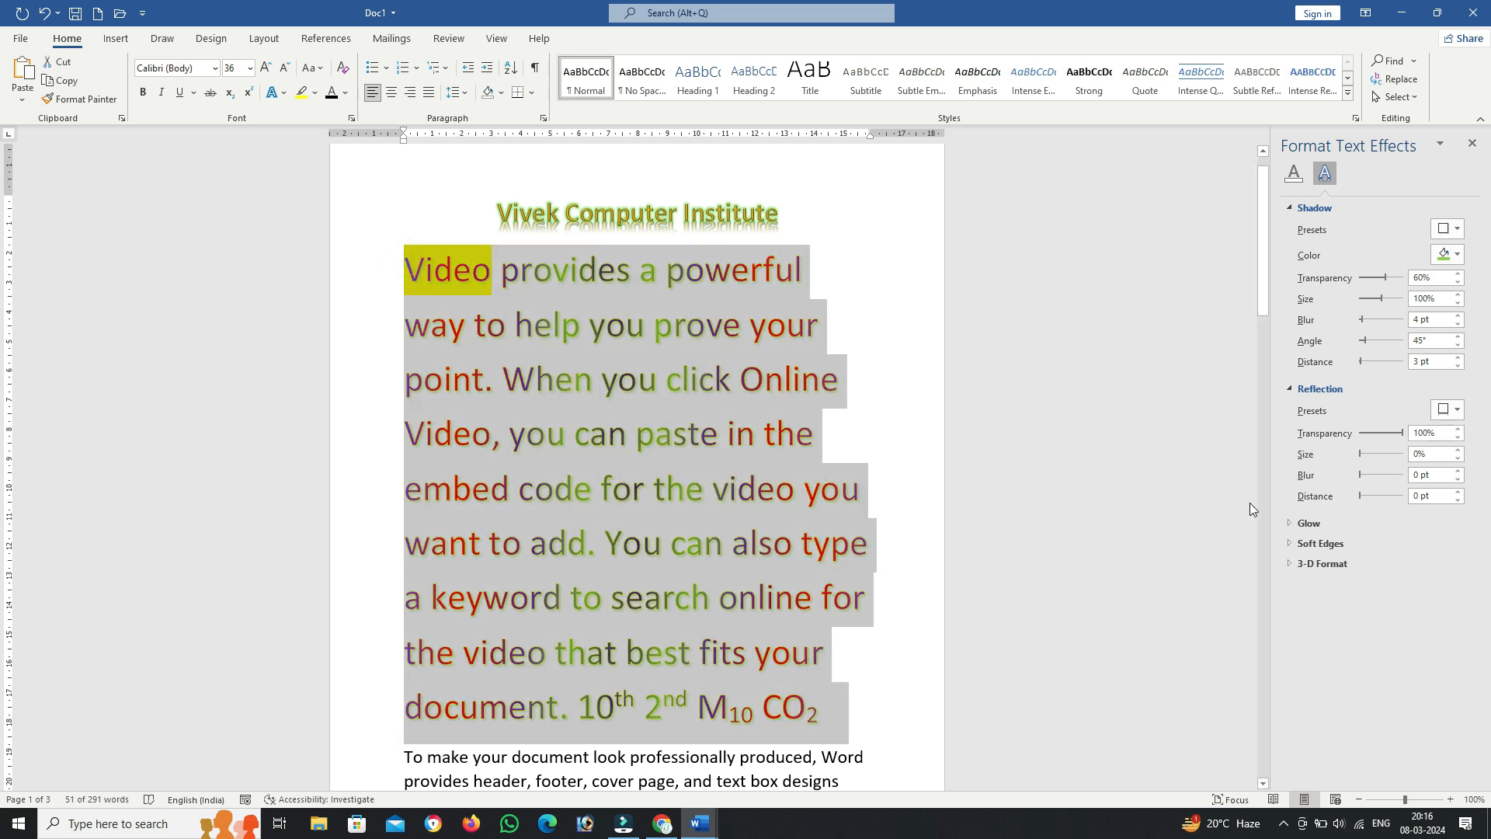
pyautogui.click(1456, 473)
pyautogui.click(1456, 473)
pyautogui.click(1455, 473)
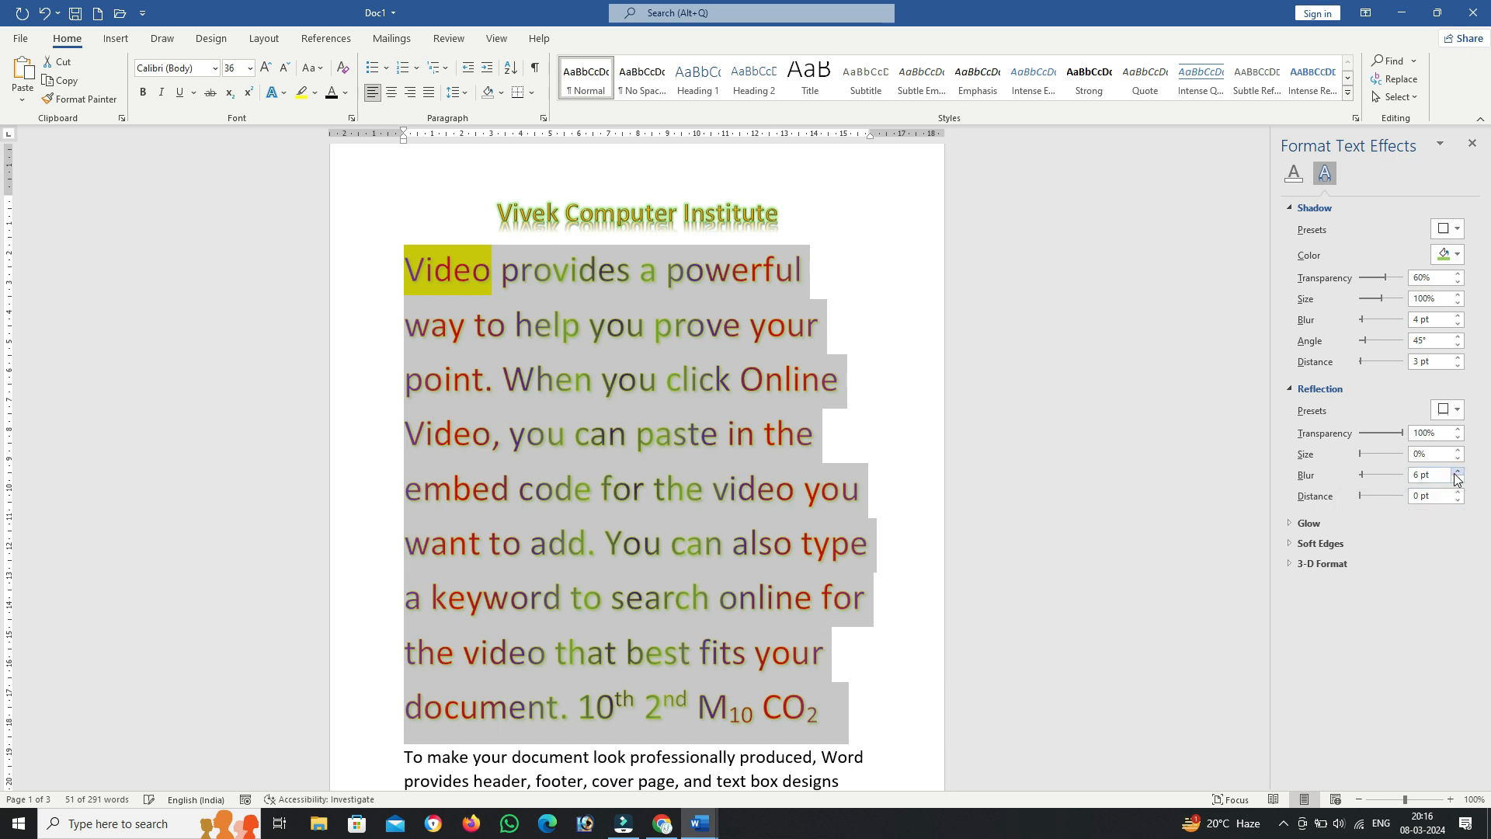
pyautogui.click(1455, 473)
pyautogui.click(1456, 473)
pyautogui.click(1456, 473)
pyautogui.click(1456, 473)
# Step: Increase the distance of the paragraph's text reflection by three increments and close the text effects settings
pyautogui.click(1454, 492)
pyautogui.click(1454, 492)
pyautogui.click(1455, 492)
pyautogui.click(1472, 143)
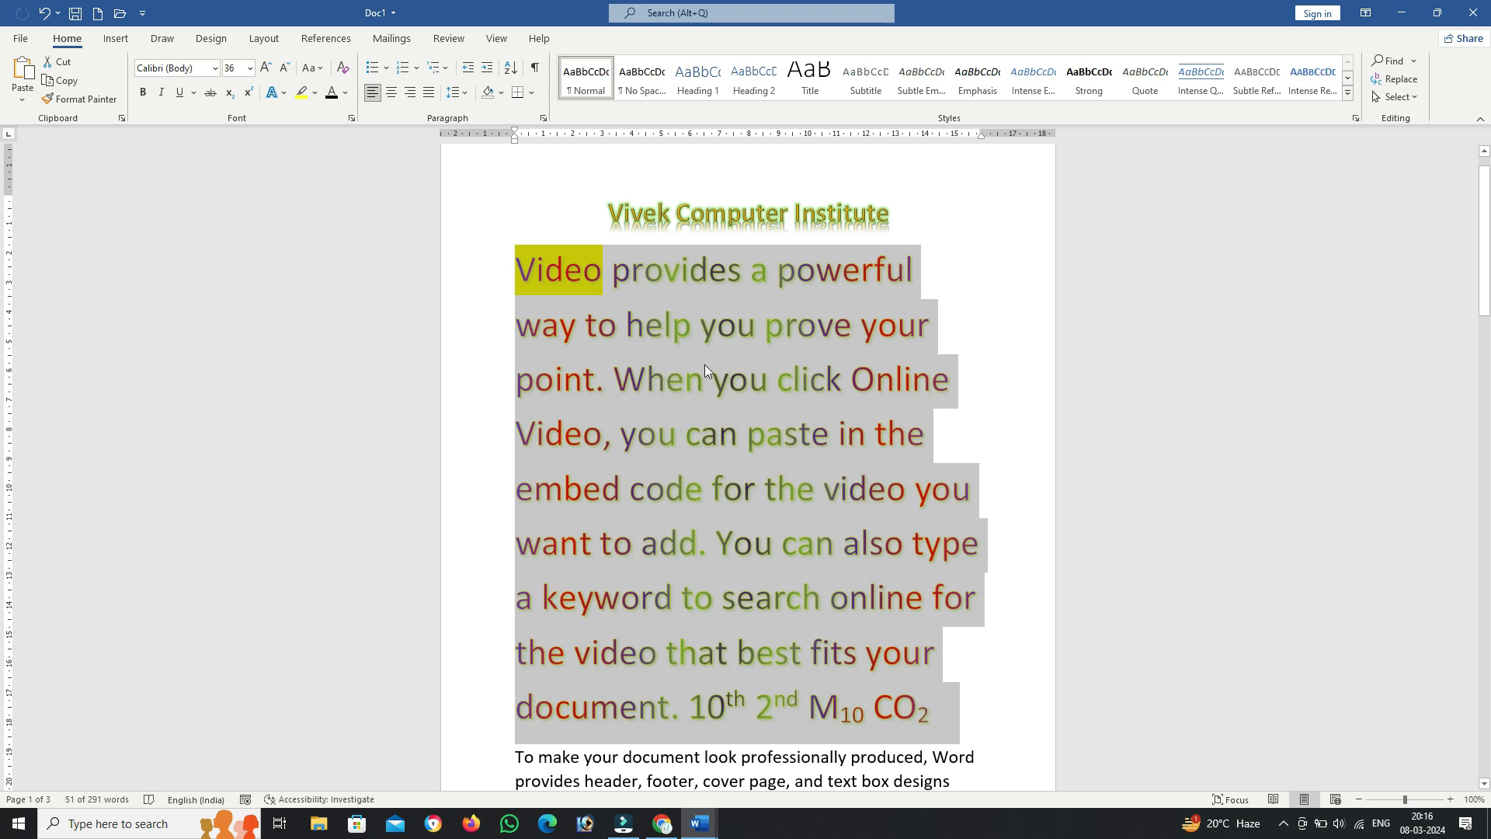
# Step: Zoom the document to 130% and deselect the first paragraph to inspect its text effects
pyautogui.click(1450, 800)
pyautogui.click(1450, 799)
pyautogui.click(1450, 799)
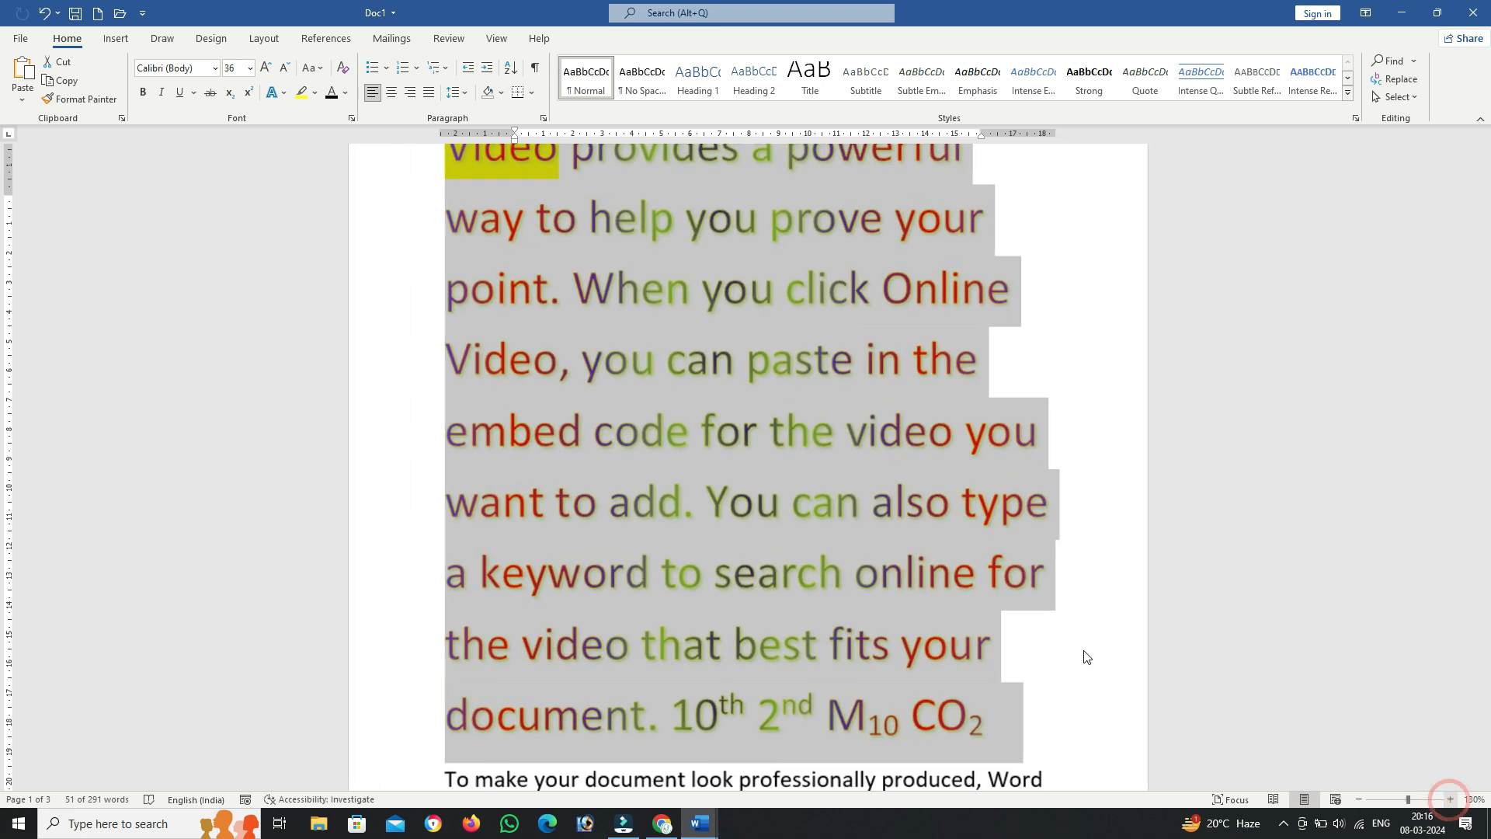
pyautogui.scroll(3, 1086, 658)
pyautogui.click(1055, 330)
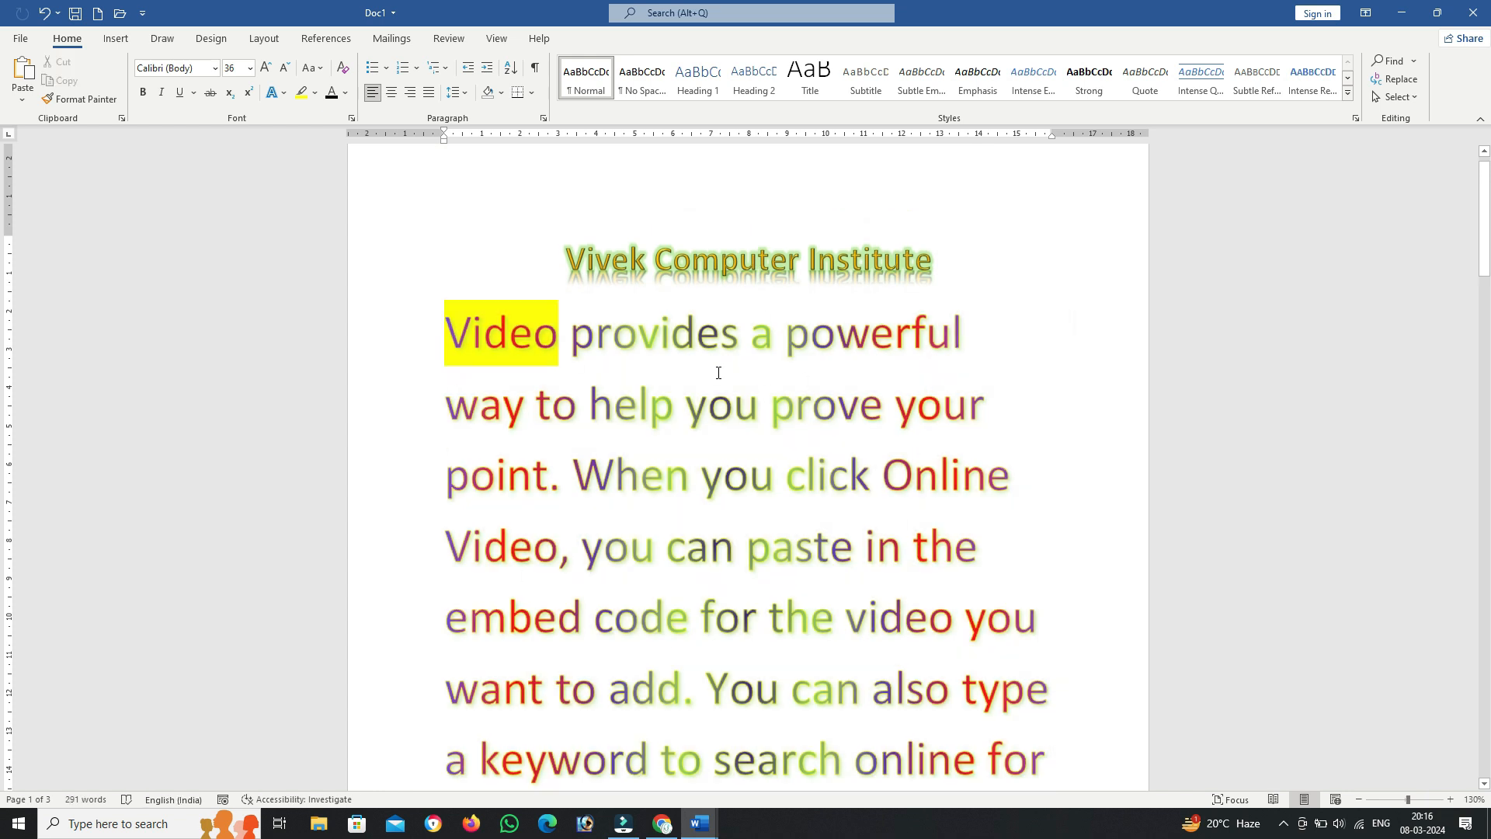
# Step: Place the insertion point at the end of the document's last paragraph, after "device."
pyautogui.scroll(-10, 719, 373)
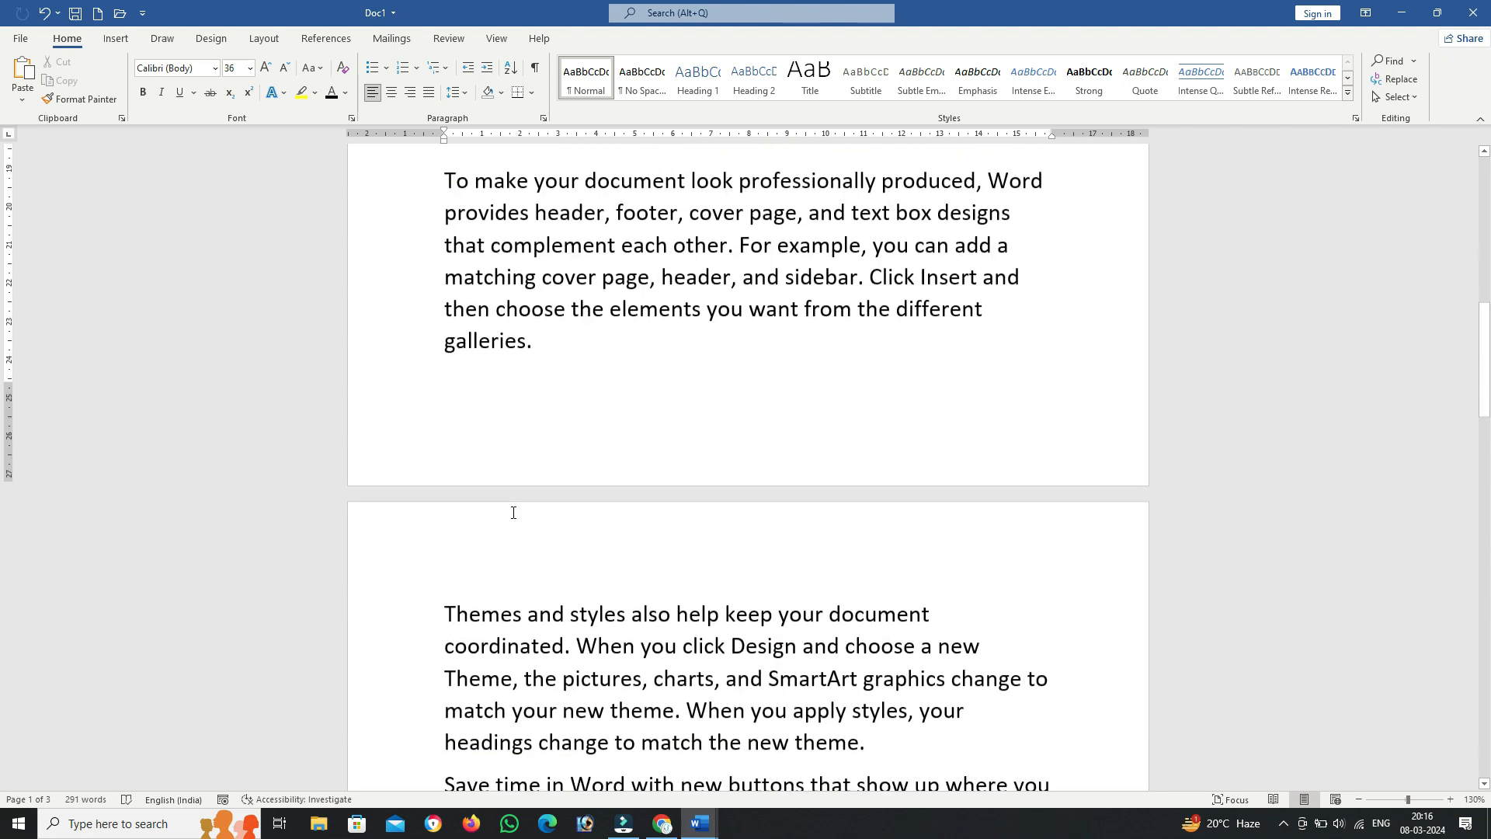
pyautogui.scroll(-8, 559, 546)
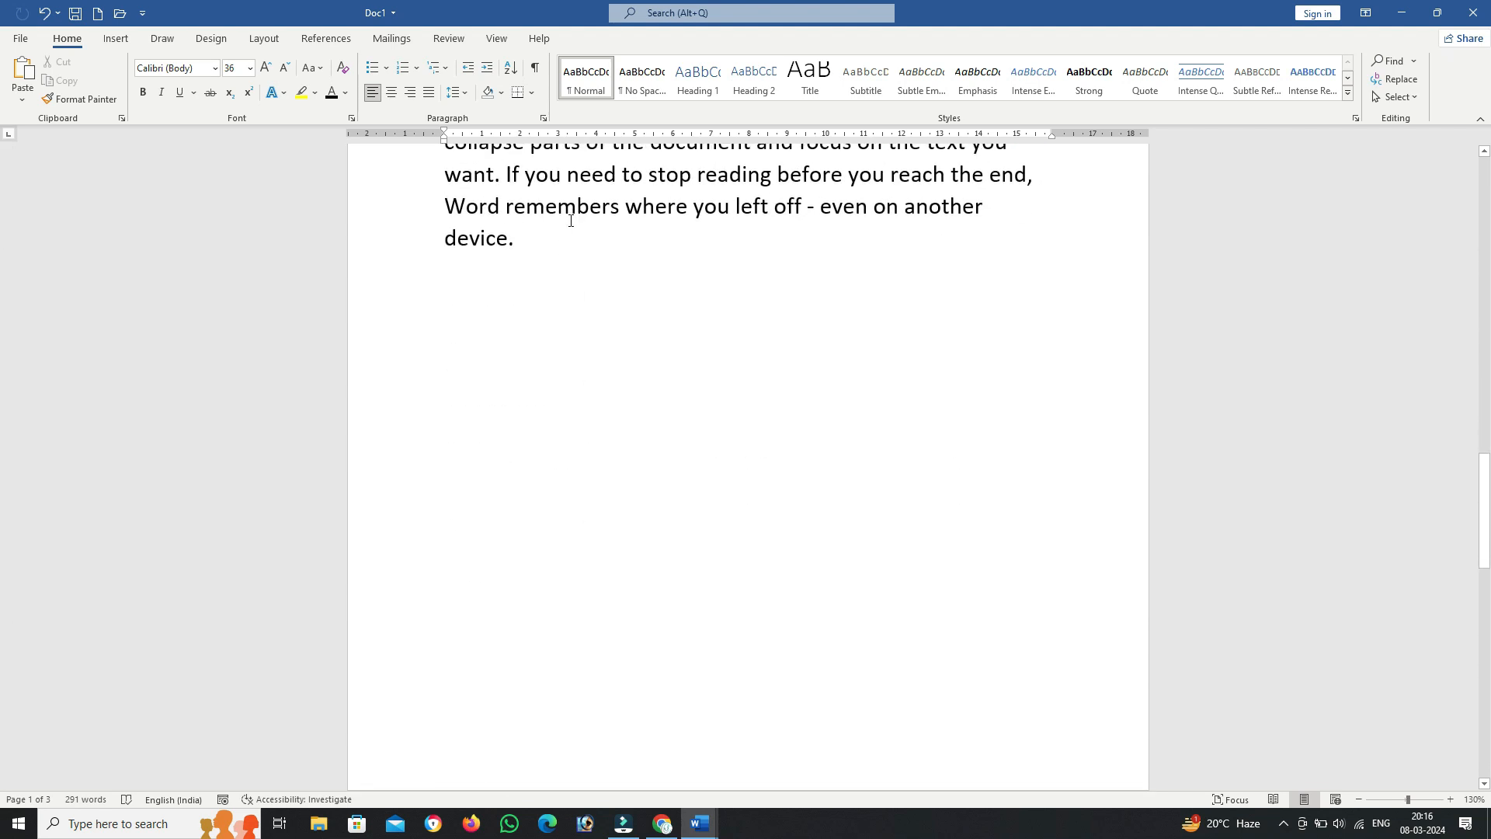
pyautogui.click(572, 233)
pyautogui.click(549, 238)
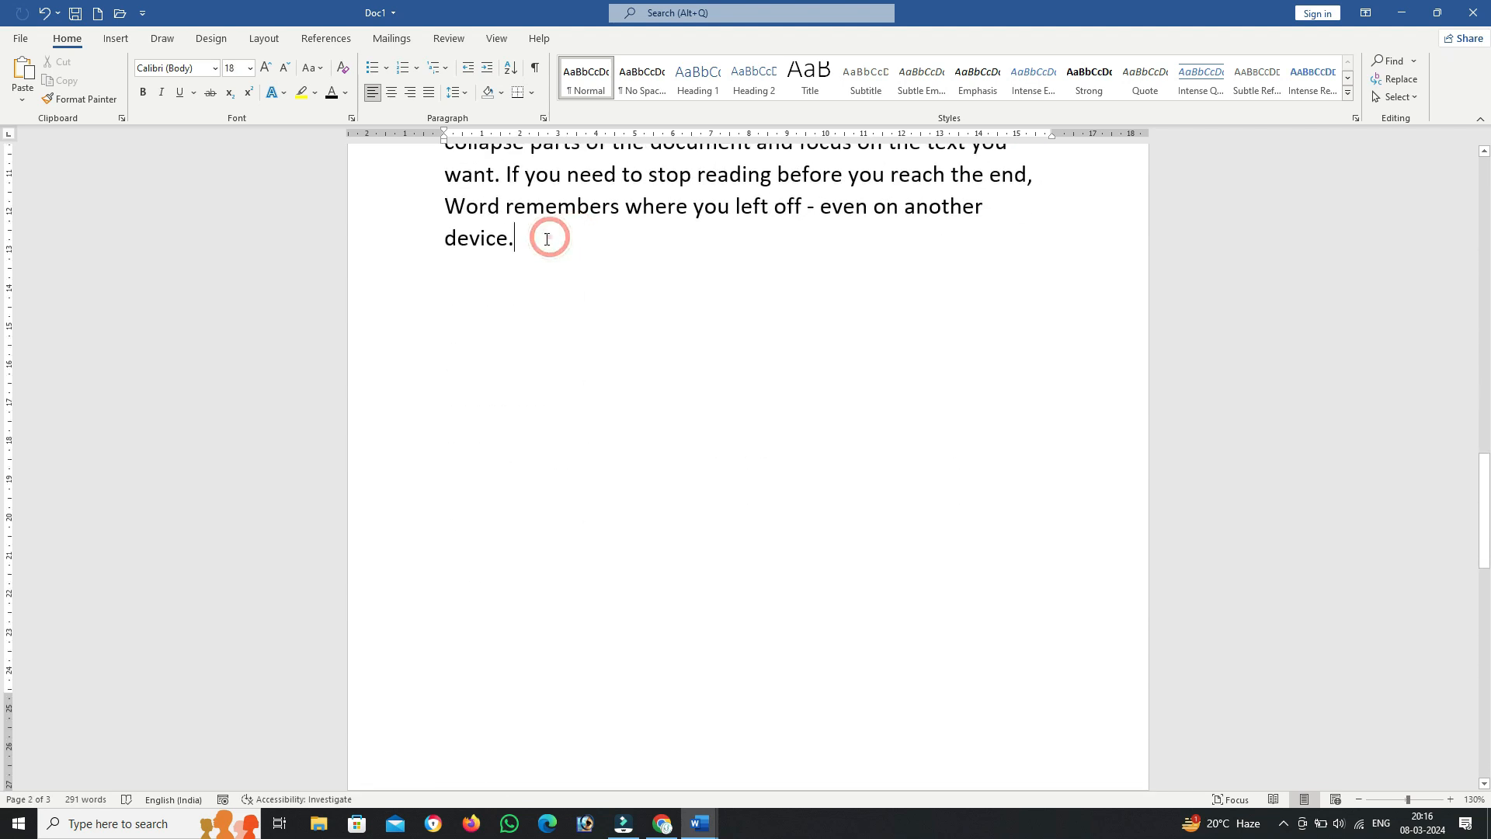
# Step: Add a check-mark bulleted list below the last paragraph with the items SSD, RAM and HDD
pyautogui.press('Return')
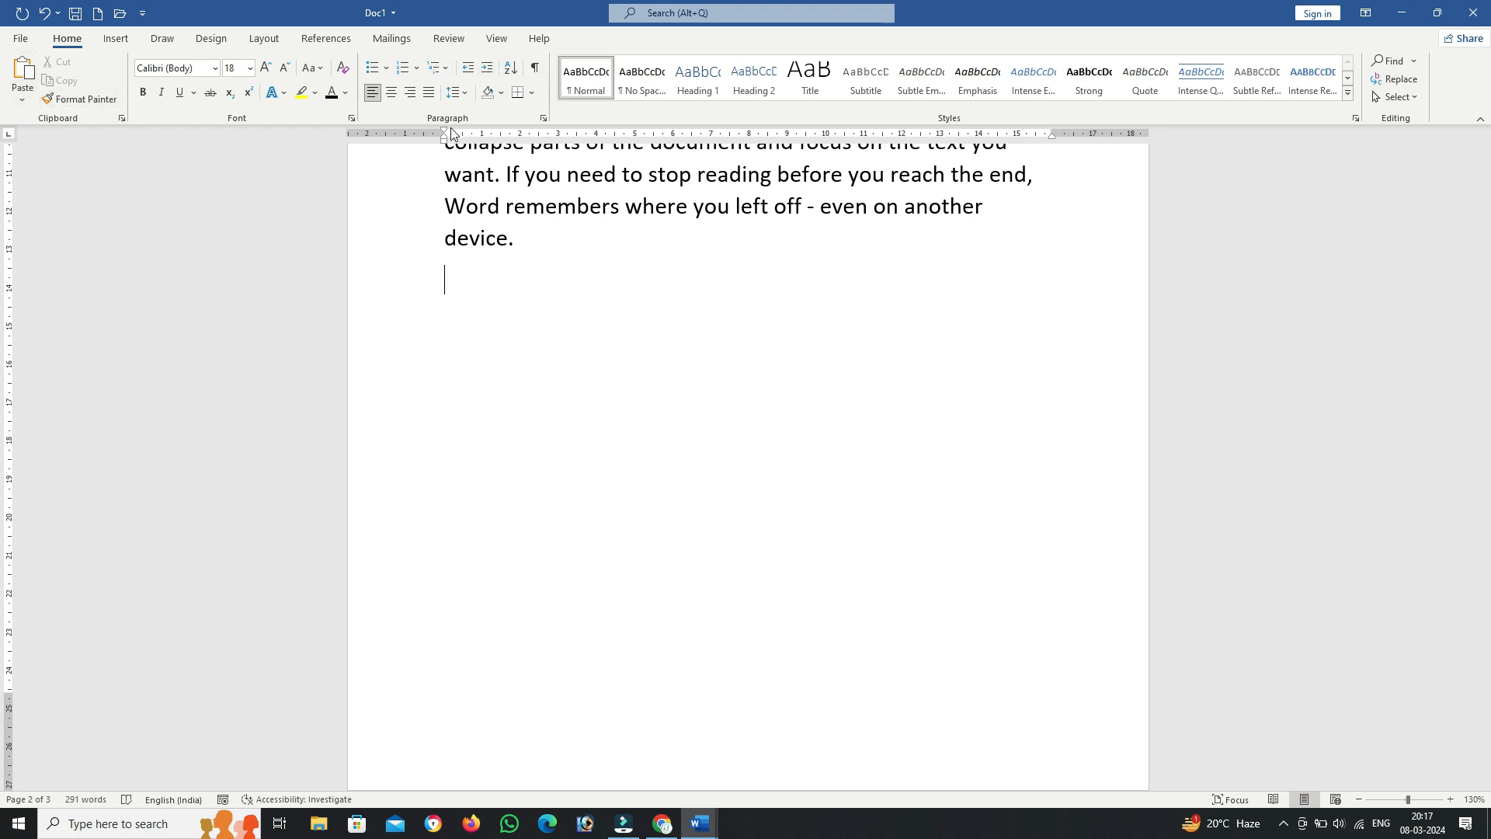
pyautogui.click(387, 68)
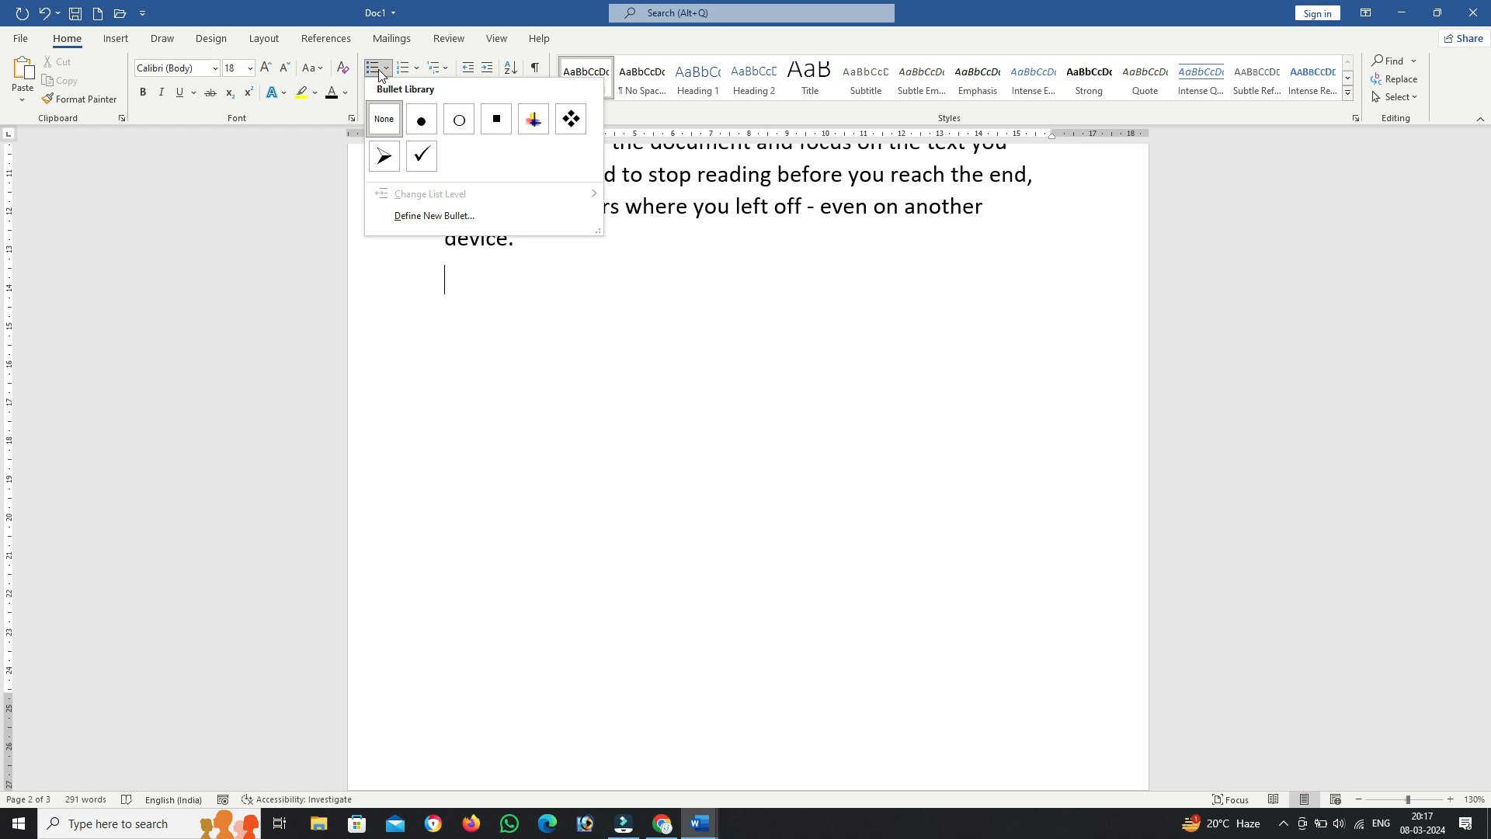
pyautogui.click(418, 156)
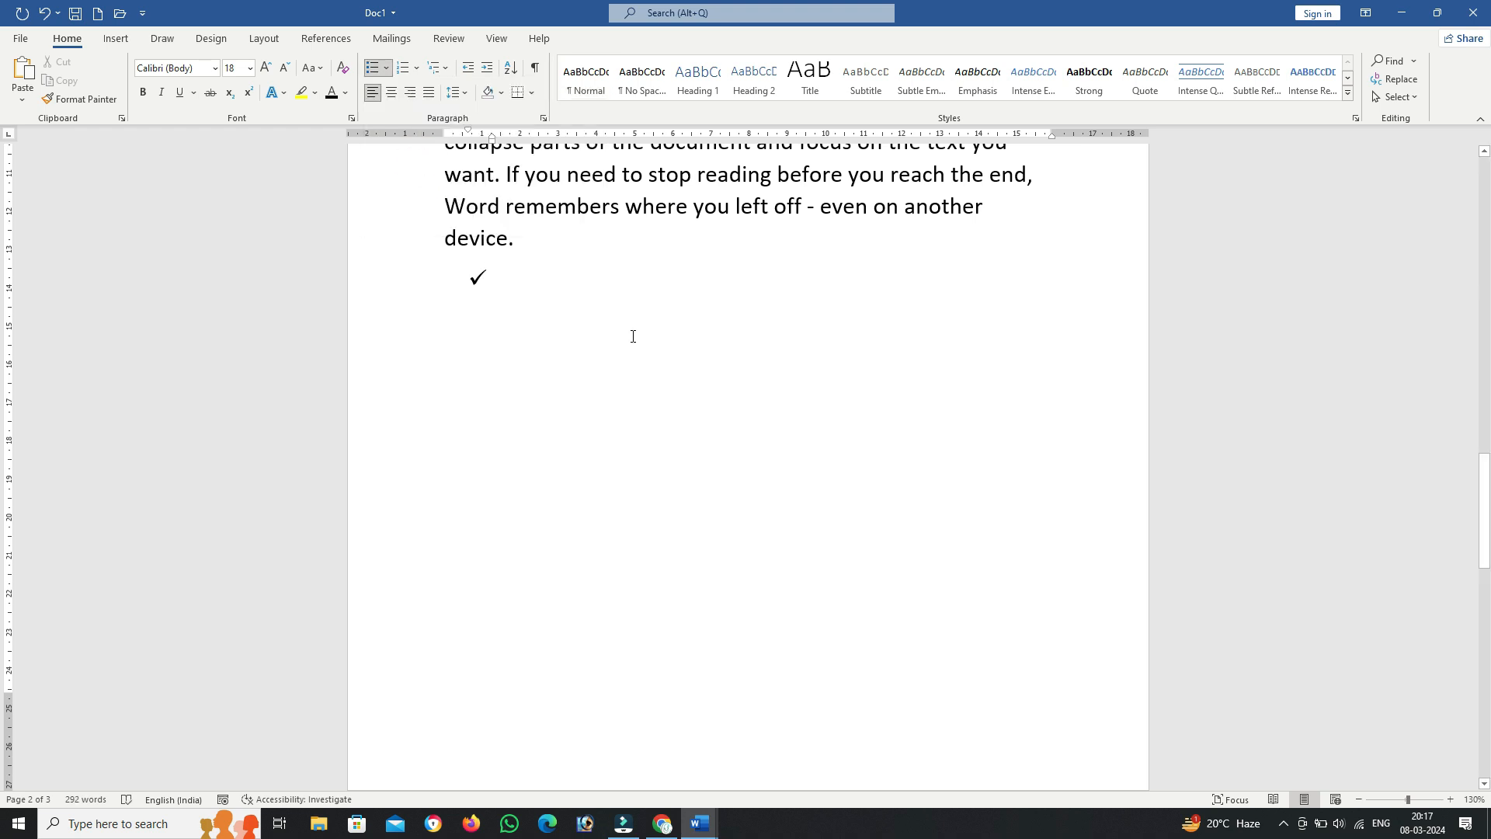
pyautogui.write('SSD')
pyautogui.press('Return')
pyautogui.write('RAM')
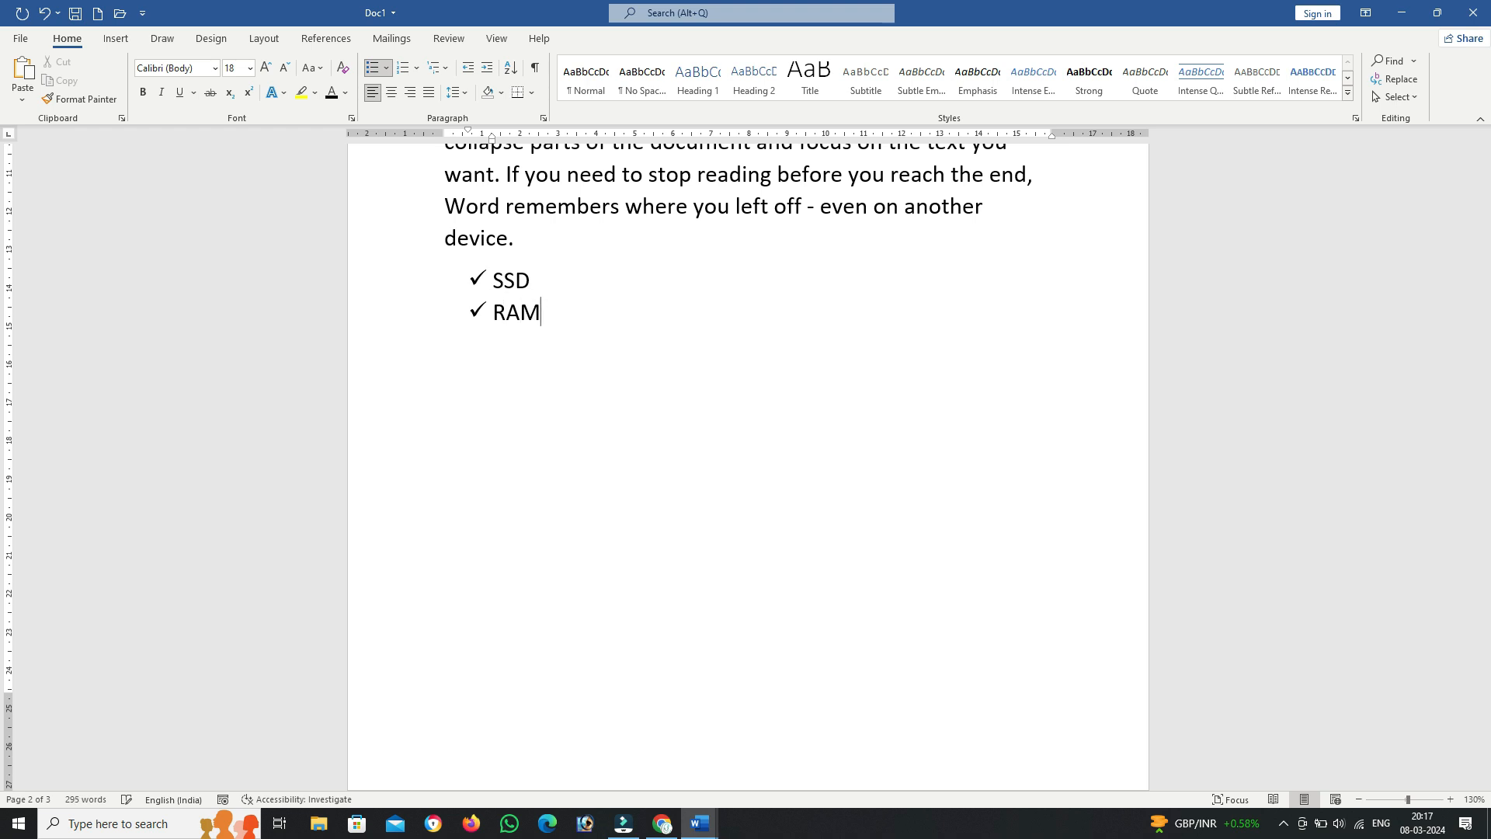
pyautogui.press('Return')
pyautogui.write('HDD')
# Step: Start a new line below HDD and remove its bullet to end the check-mark list
pyautogui.press('Return')
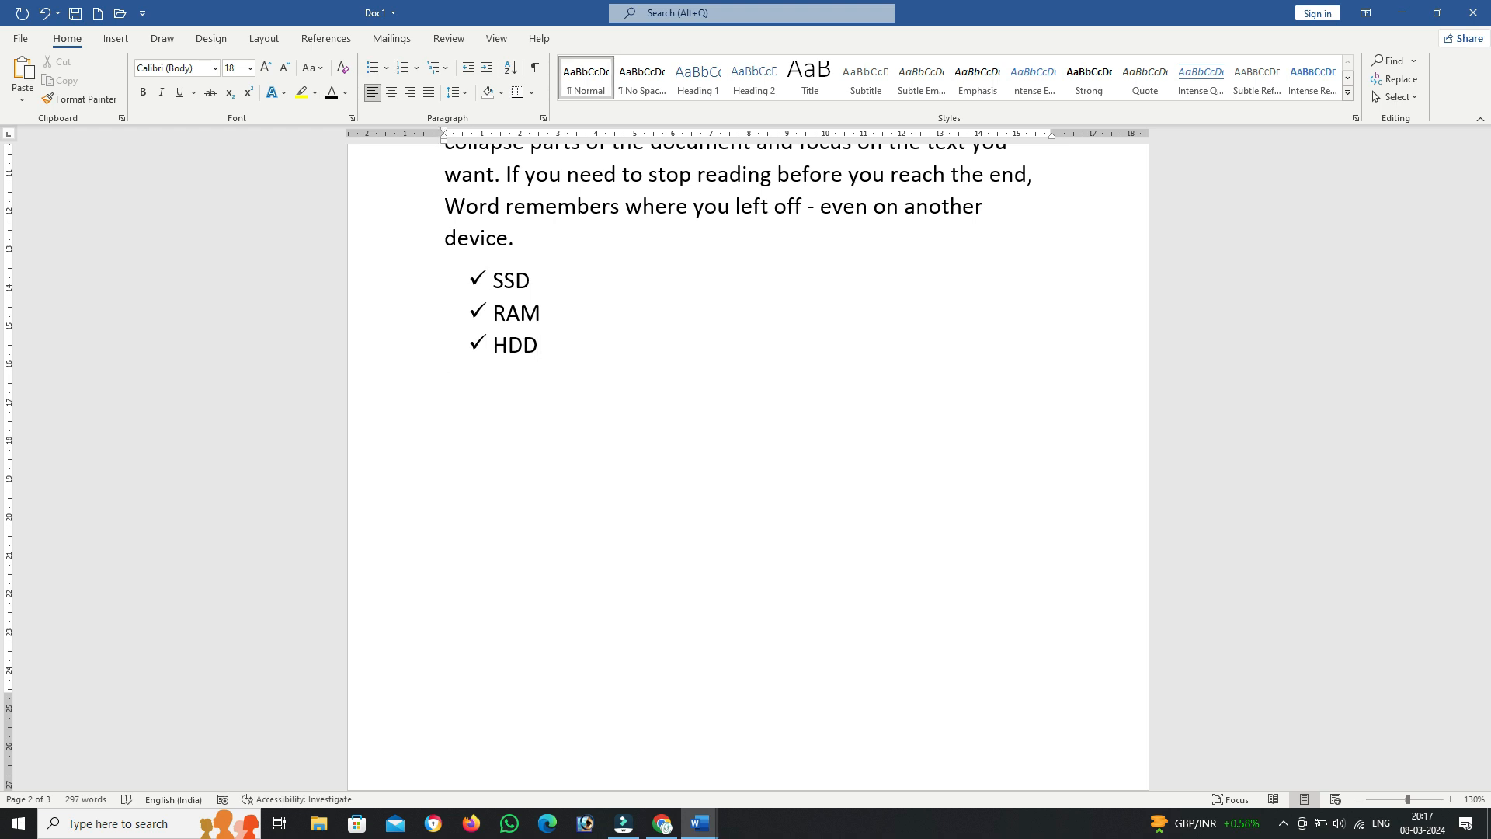
pyautogui.press('BackSpace')
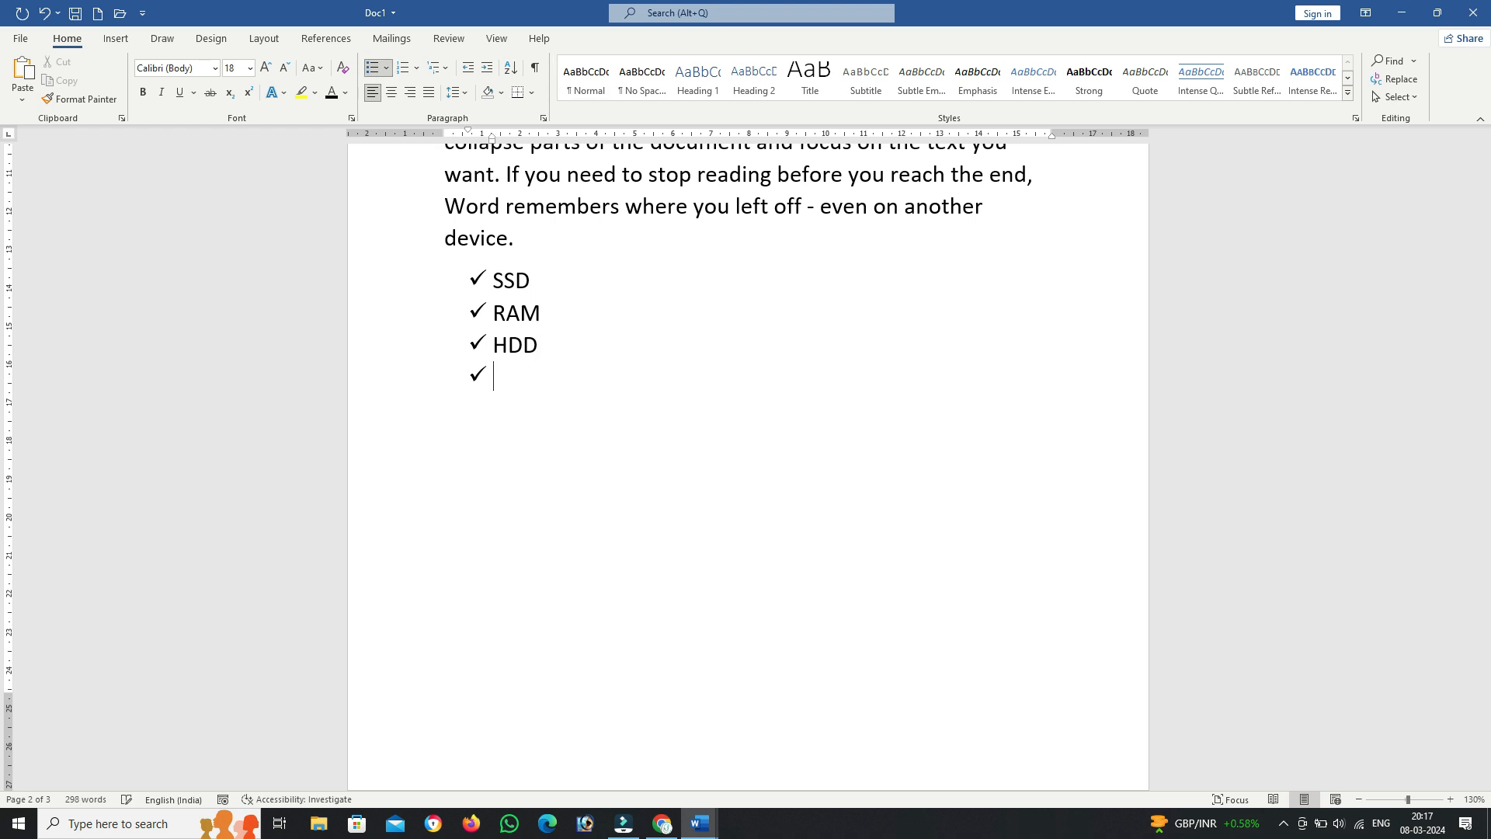
pyautogui.click(386, 68)
pyautogui.click(384, 186)
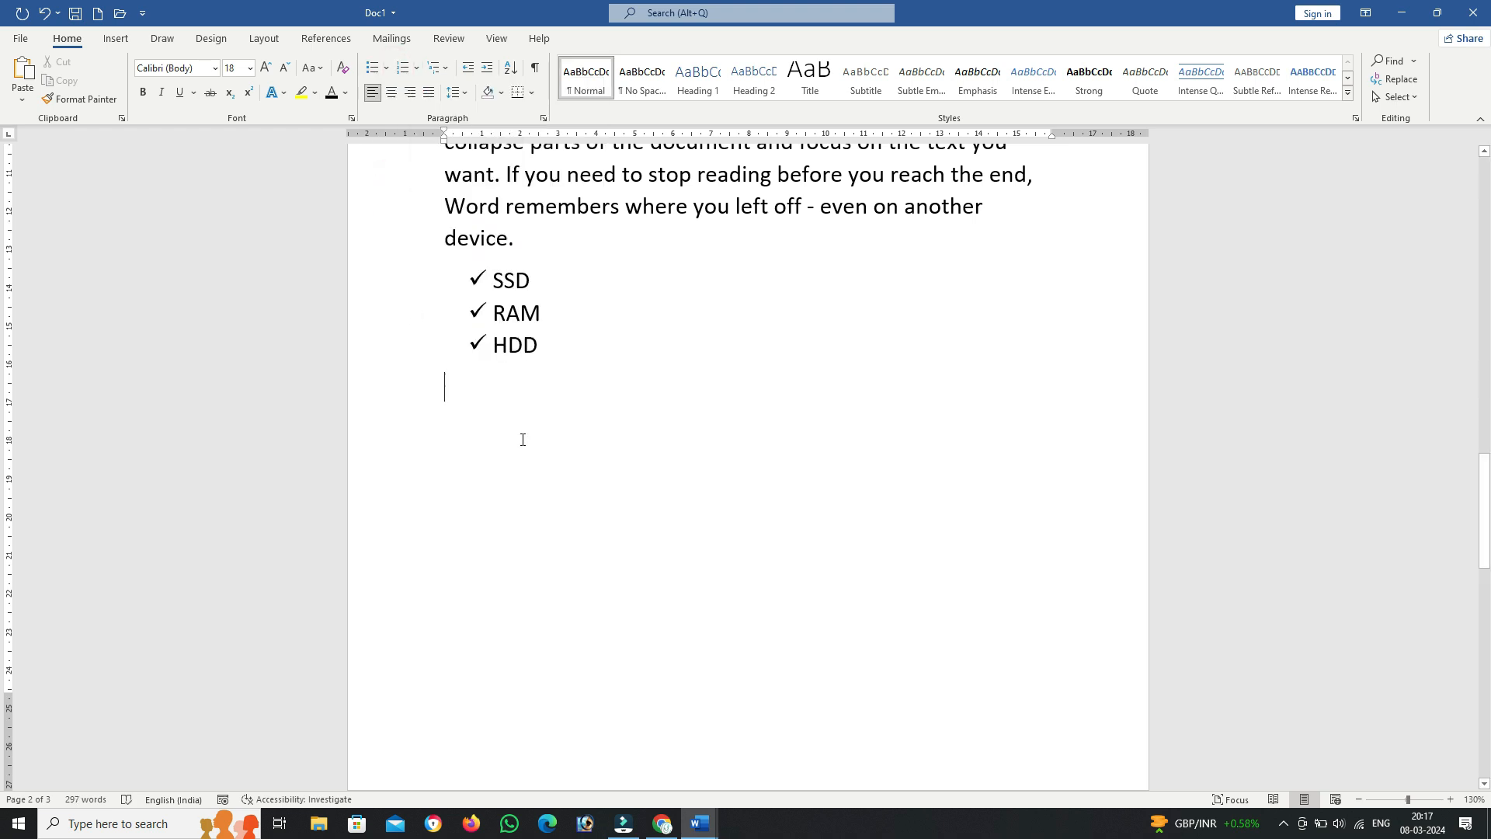
# Step: Add an arrow-bulleted list with the items PRINTER and MOUSE, and remove the bullet from the line below
pyautogui.click(386, 68)
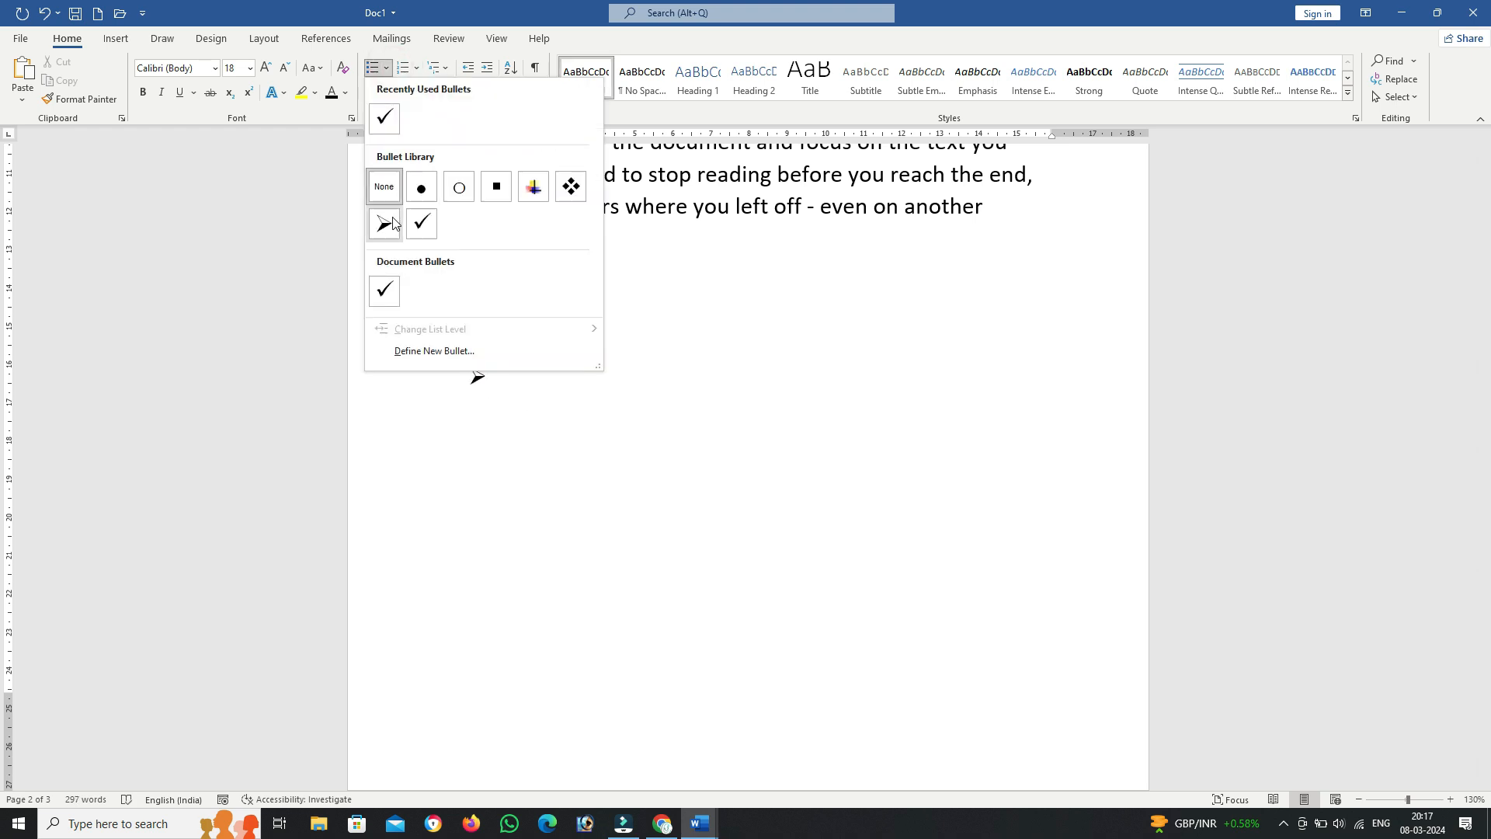
pyautogui.click(389, 220)
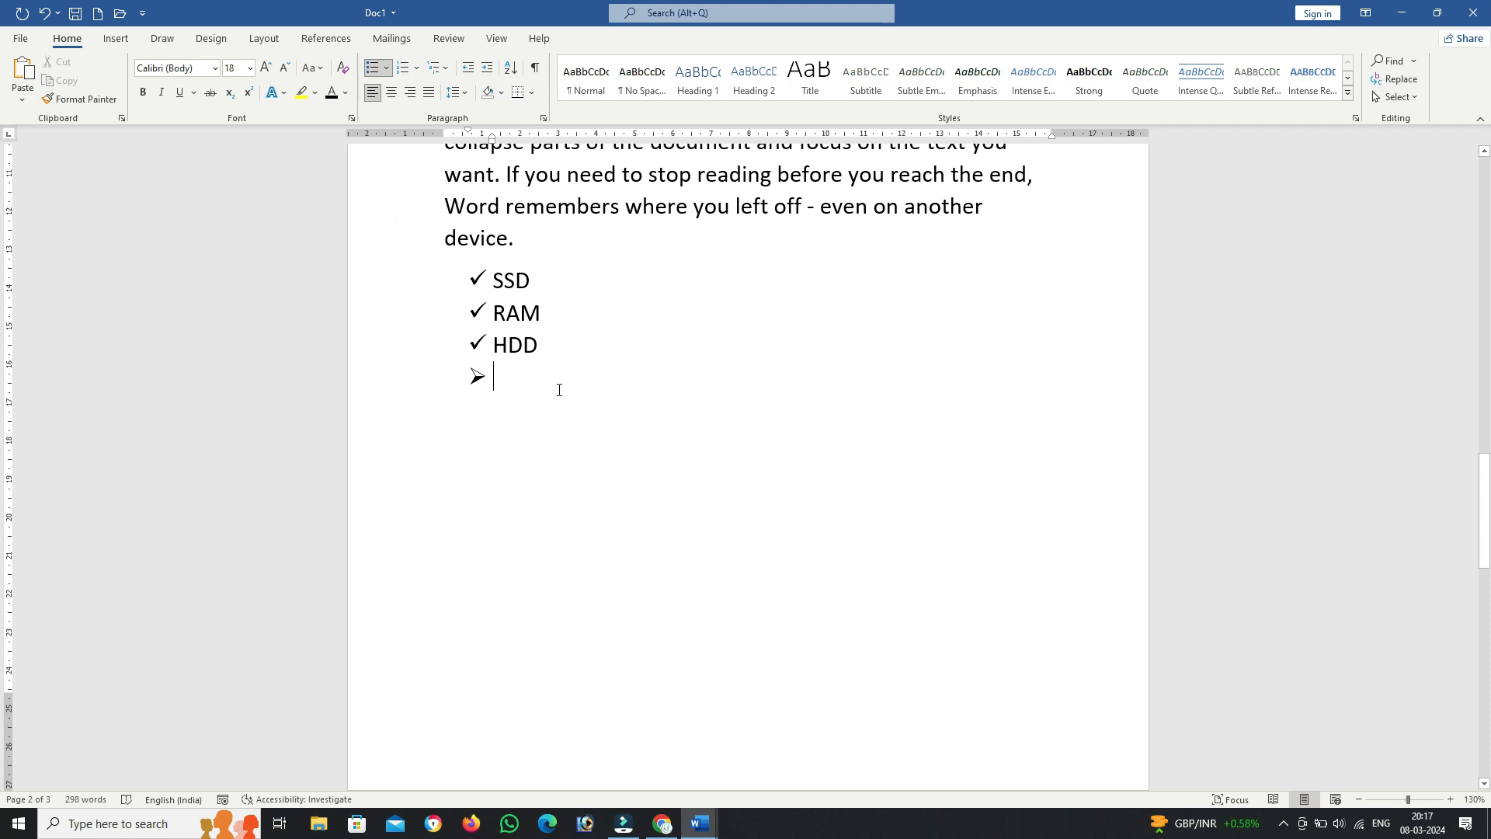
pyautogui.write('PRINTER')
pyautogui.press('Return')
pyautogui.write('MOUSE')
pyautogui.press('Return')
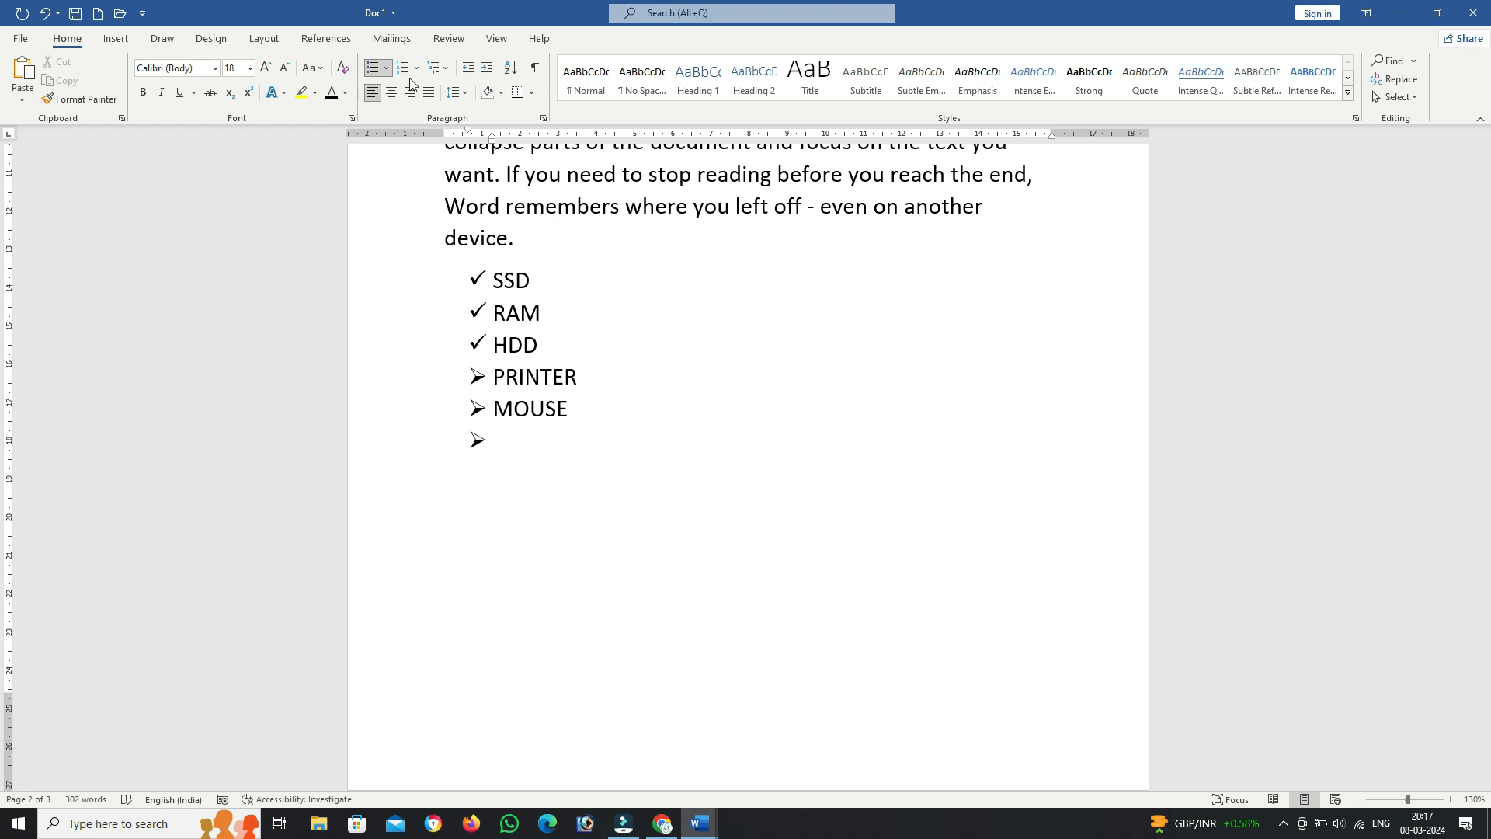
pyautogui.click(387, 70)
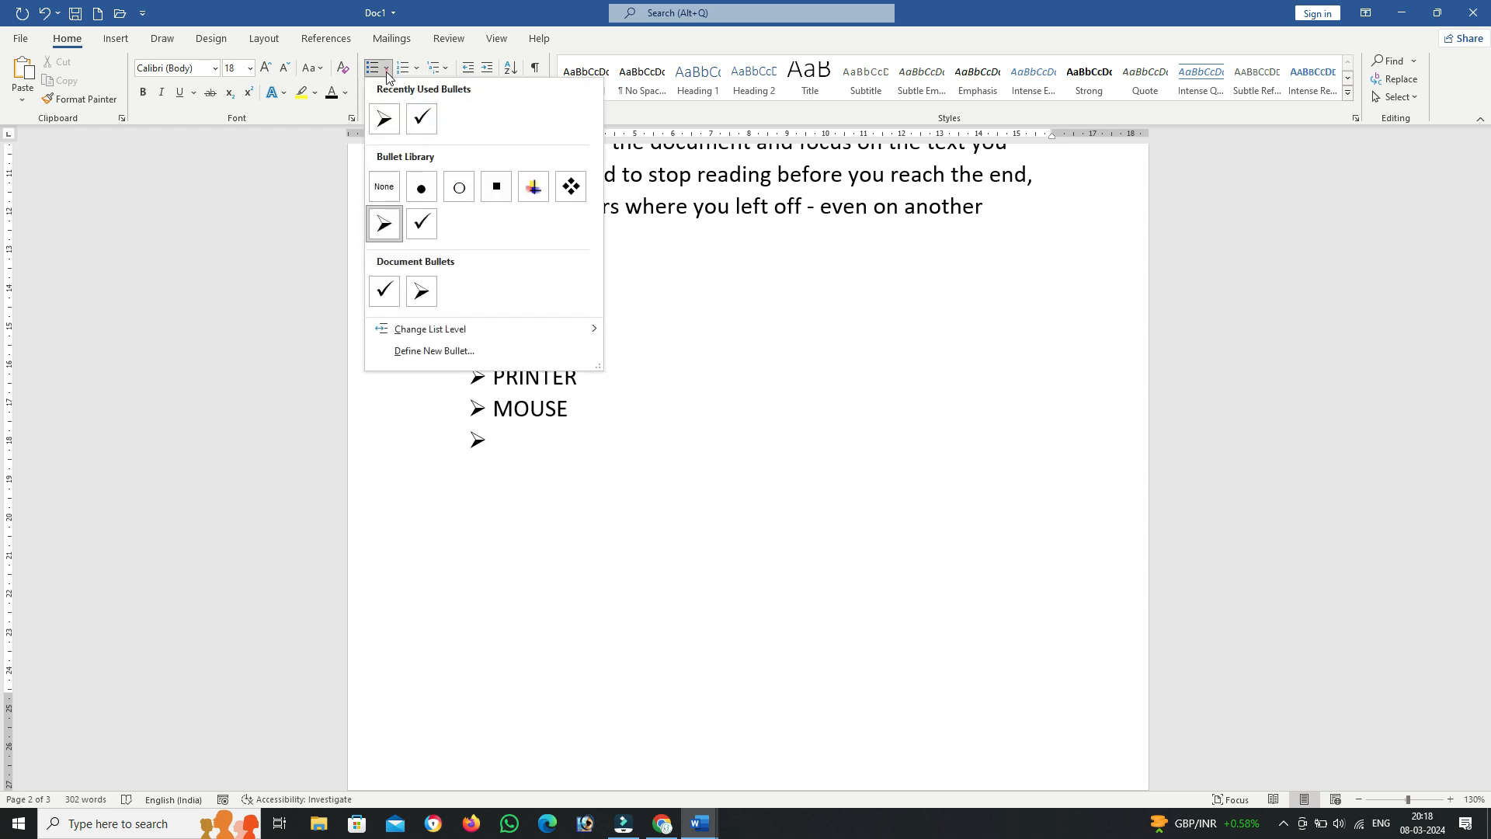
pyautogui.click(384, 186)
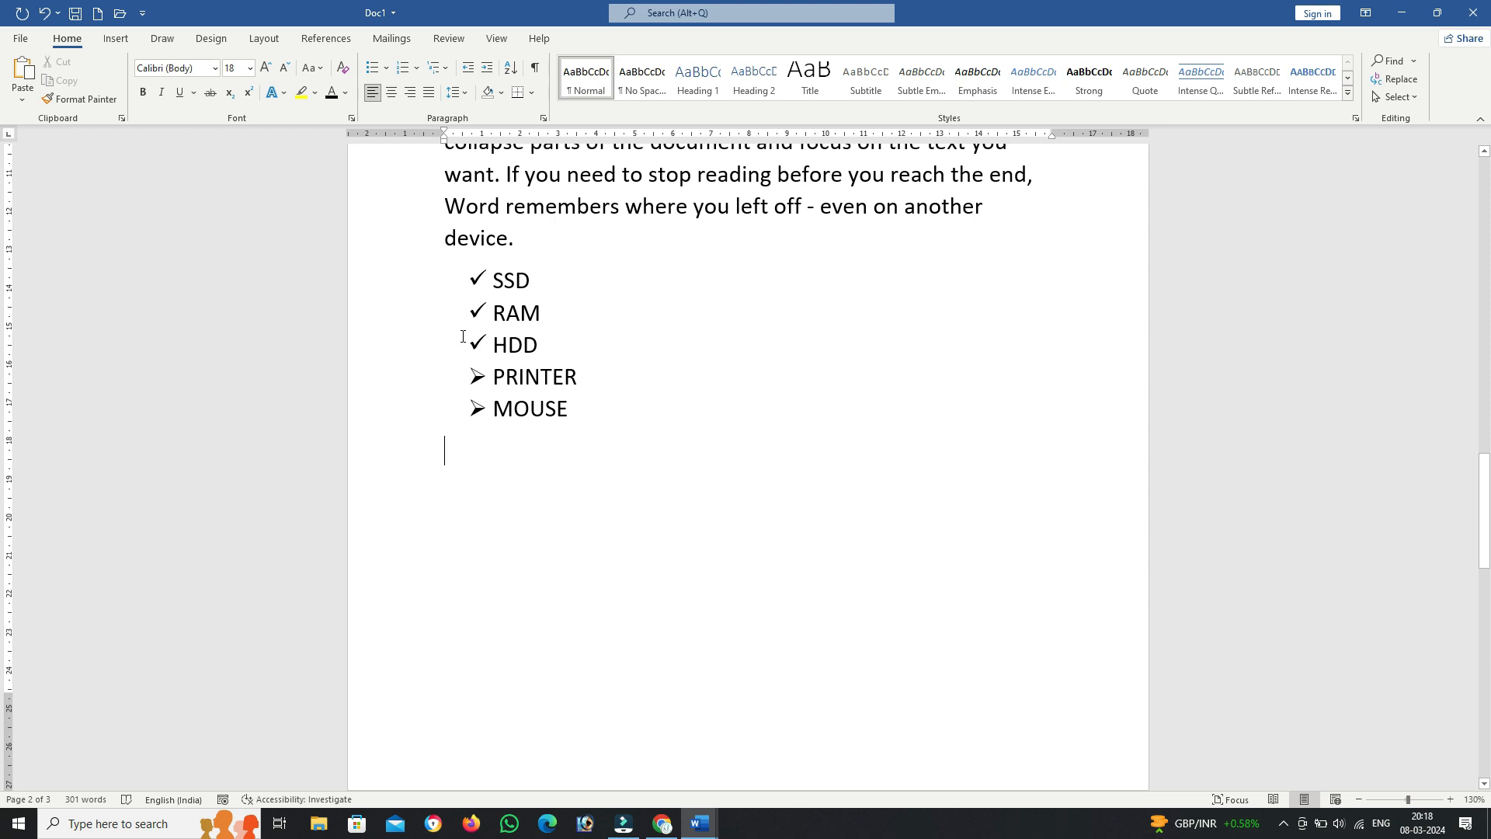
# Step: Create a 1., 2., 3. numbered list of MLSDMLDMS, ASD, DSA, DS, ASD, ASD, SAD, ASD, ASDA, SAD, DSA, DSA, and end it
pyautogui.click(416, 68)
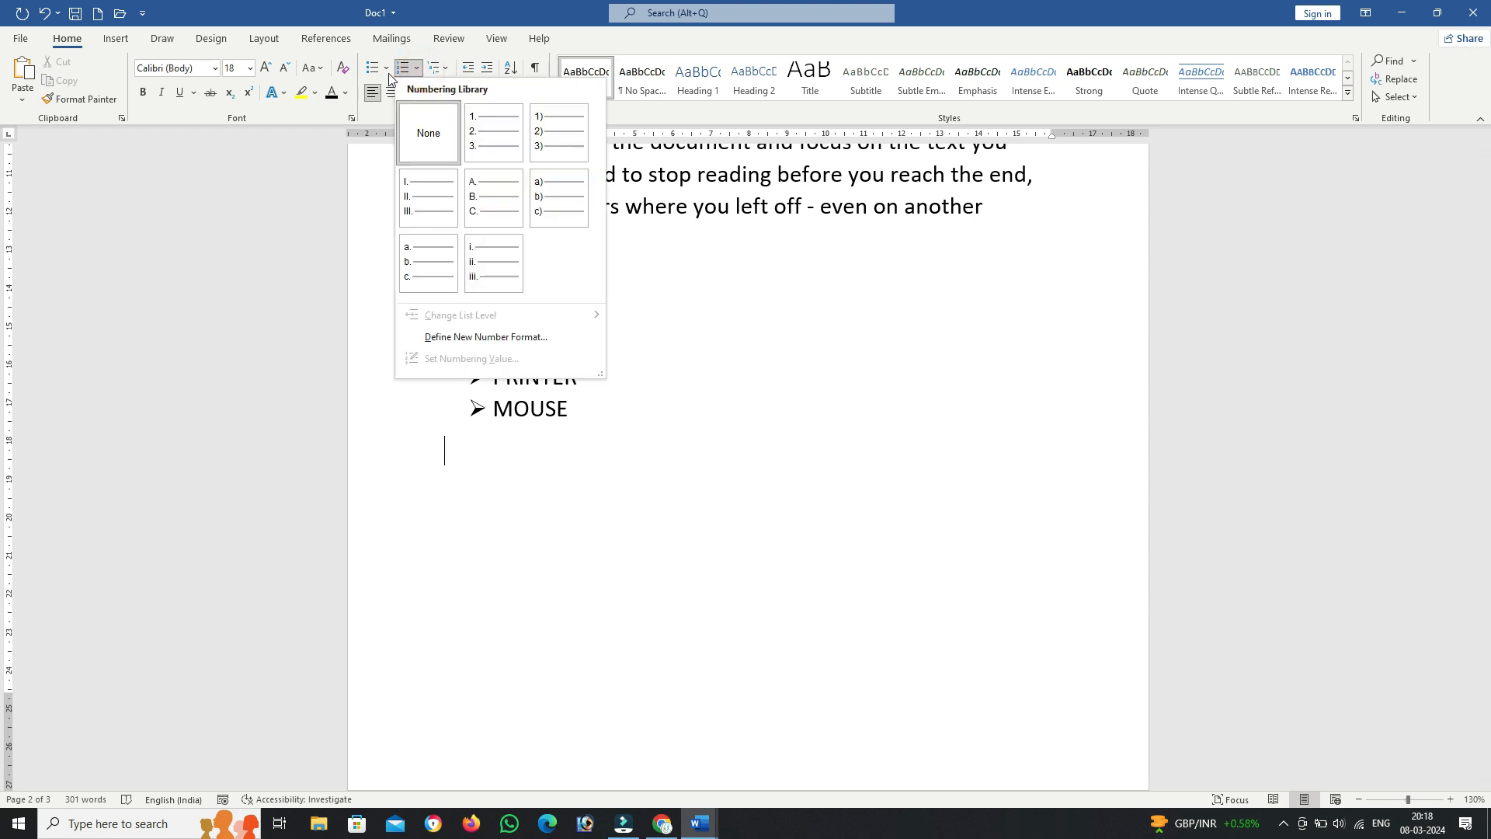
pyautogui.click(501, 147)
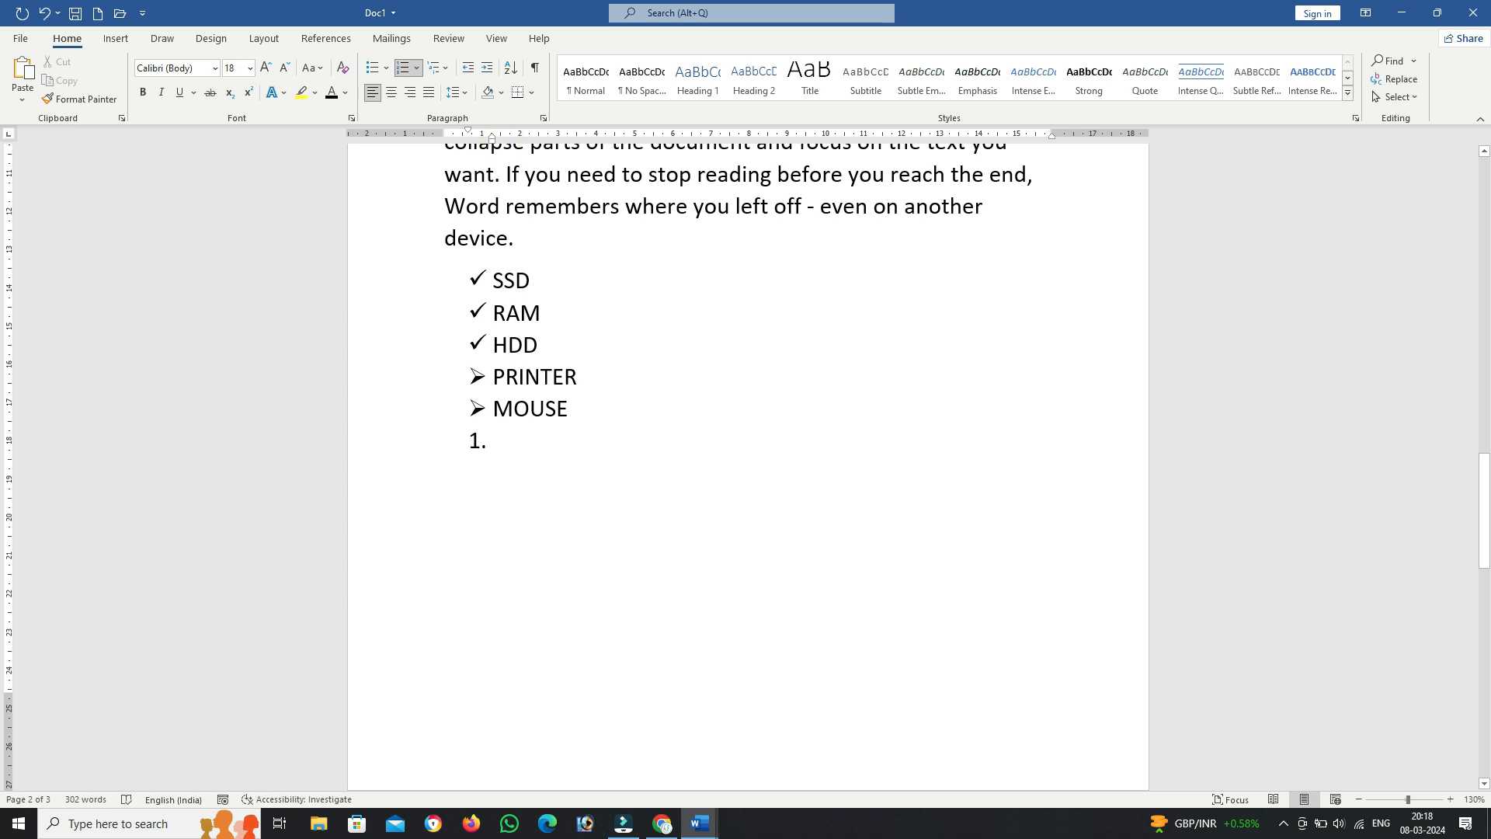
pyautogui.write('MLSDMLDMS A')
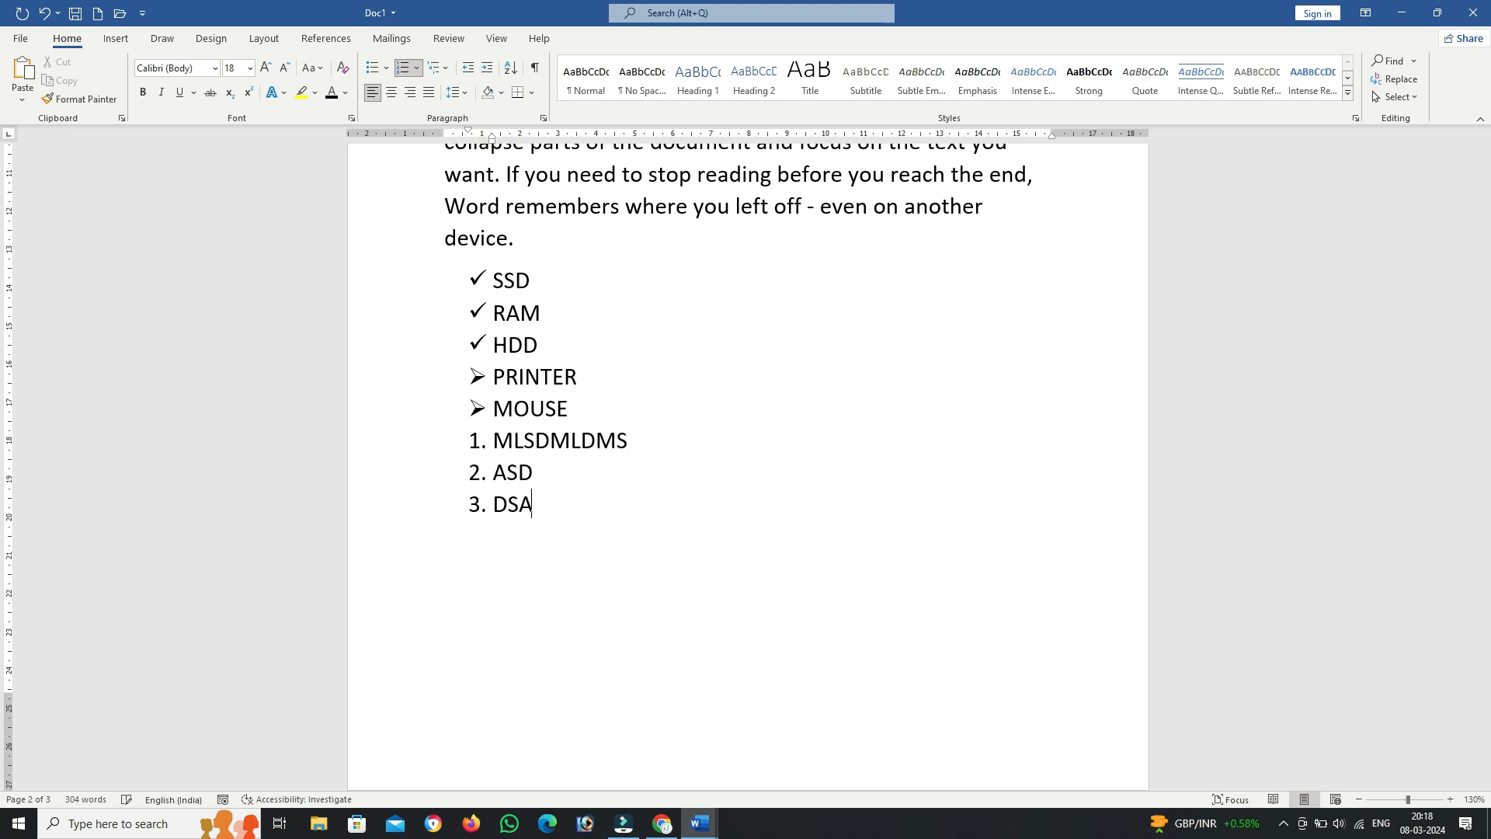
pyautogui.write('SD DSA DS ASD ASD SAD ASD ASDA SAD DSA DSA')
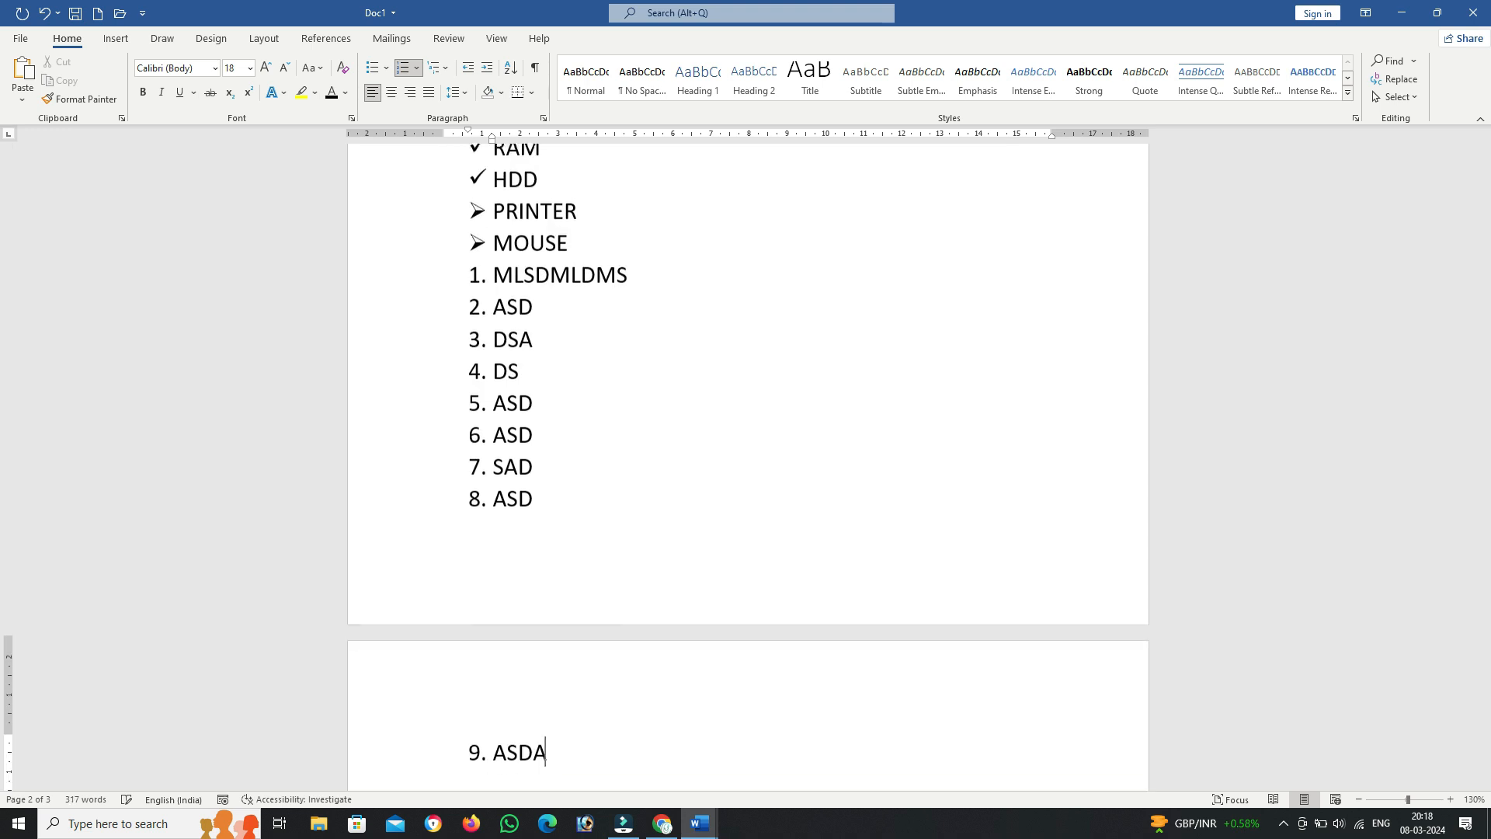
pyautogui.press('Return')
pyautogui.press('Return')
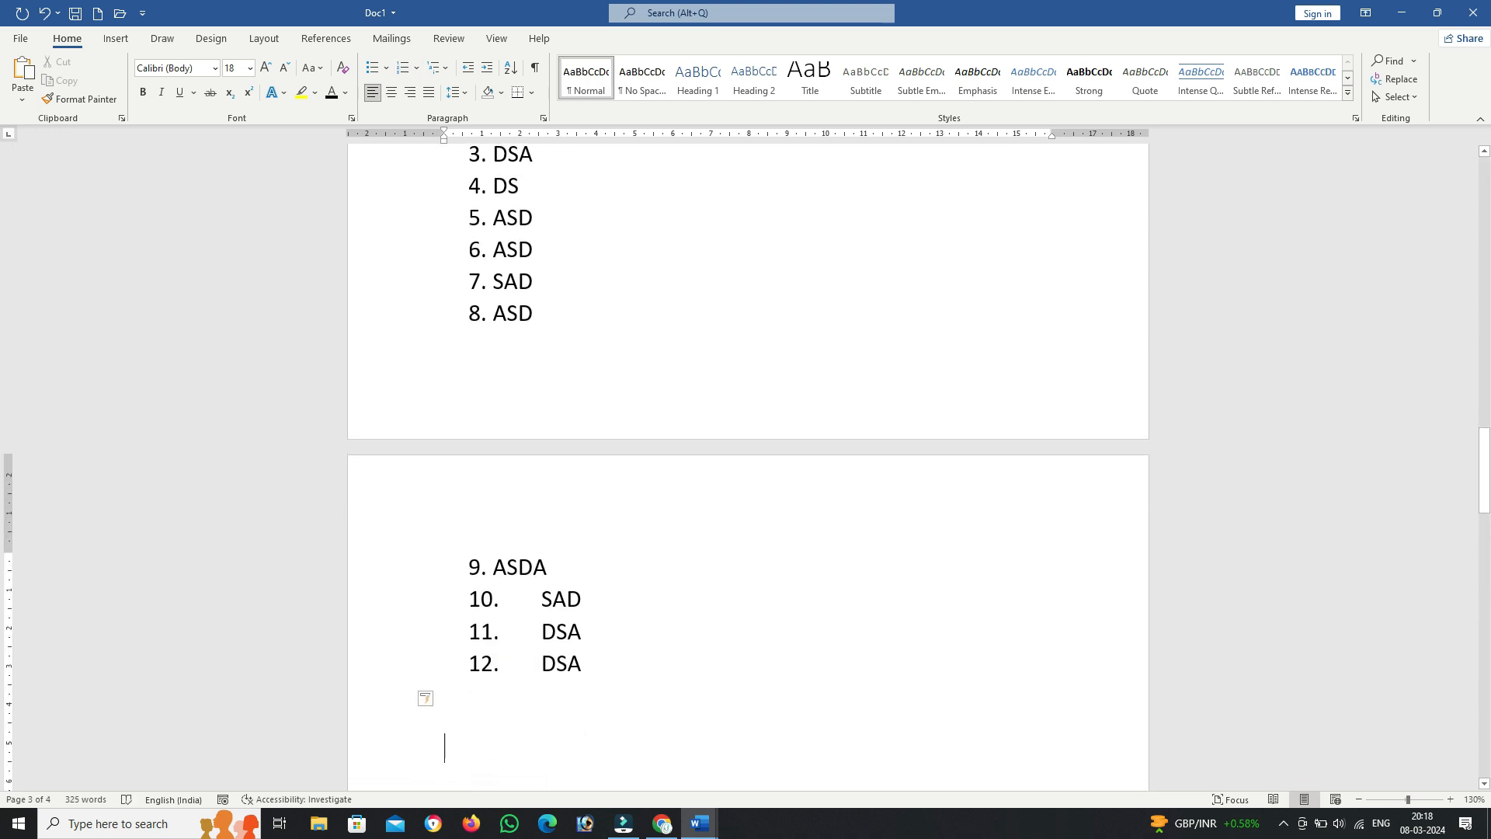
# Step: Create an A., B., C. lettered list with the items "DSADL,DSAA", S, DSA, DSA, DSAAD, DSA and ADS, and end it
pyautogui.click(415, 69)
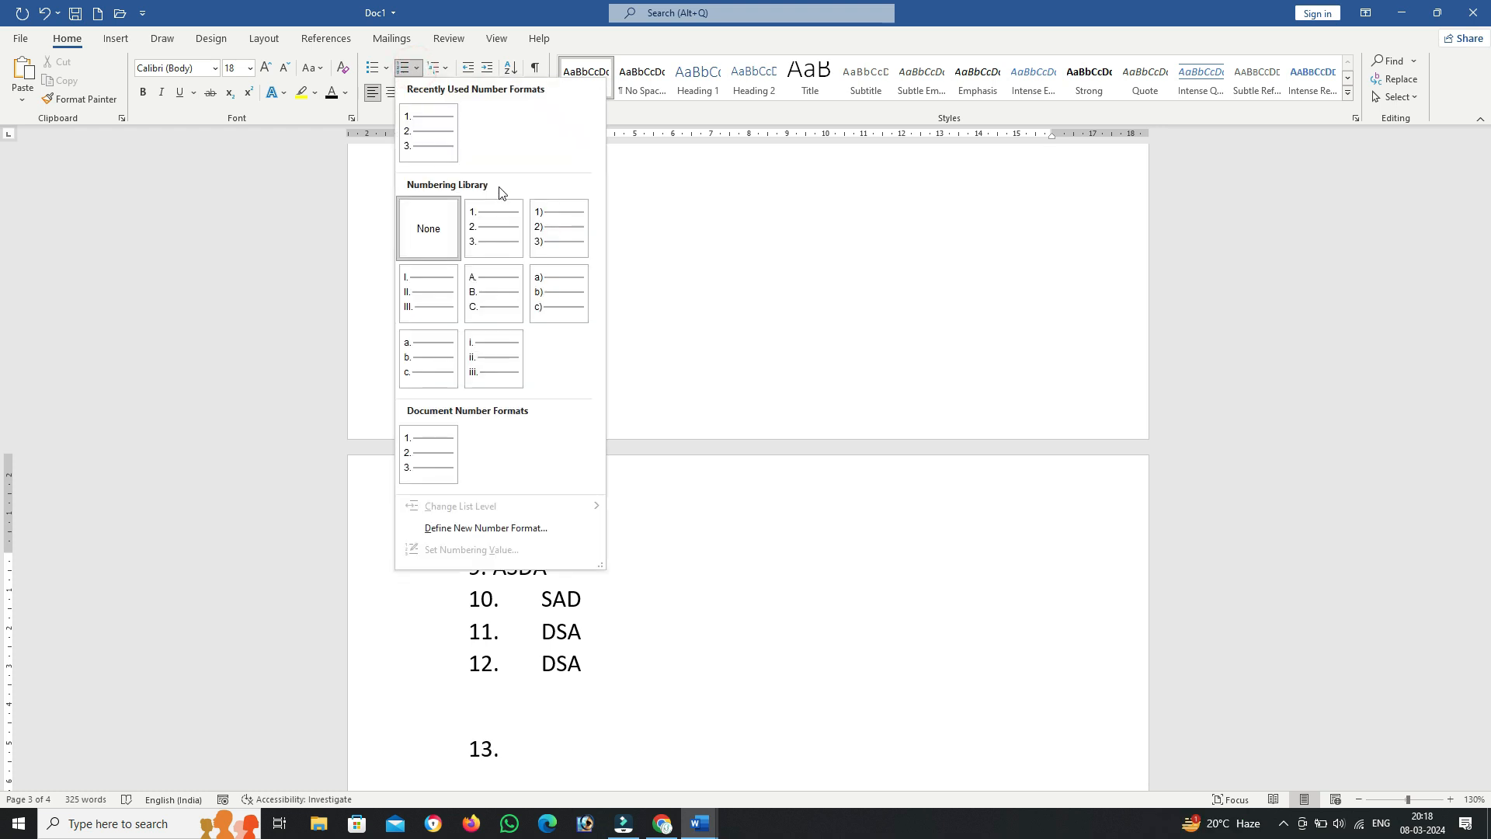
pyautogui.click(494, 293)
pyautogui.write('DSADL,DSAA')
pyautogui.press('Return')
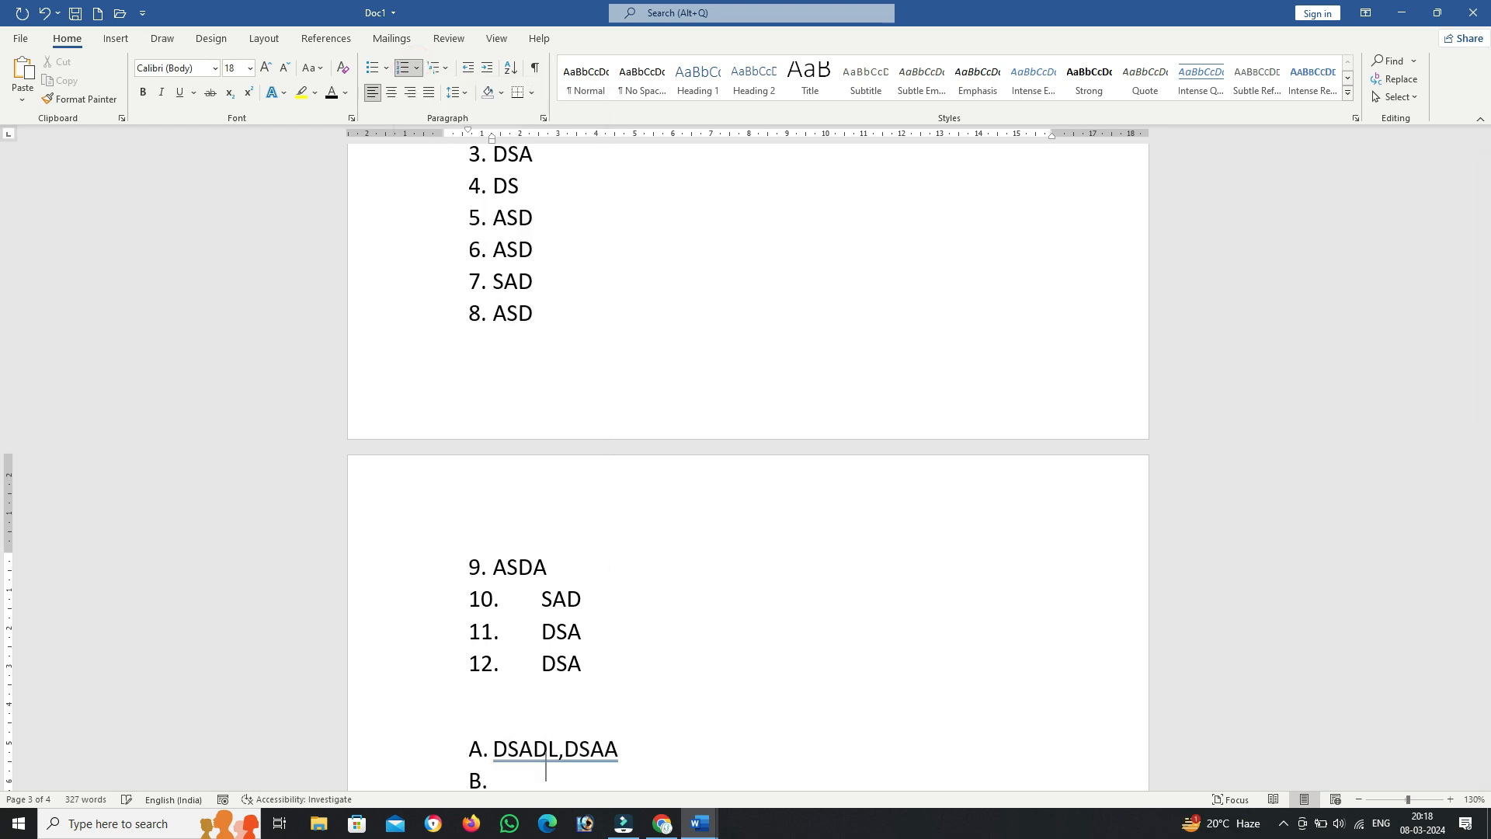
pyautogui.write('S DSA DSA DSAAD DSA ADS')
pyautogui.press('Return')
pyautogui.press('Return')
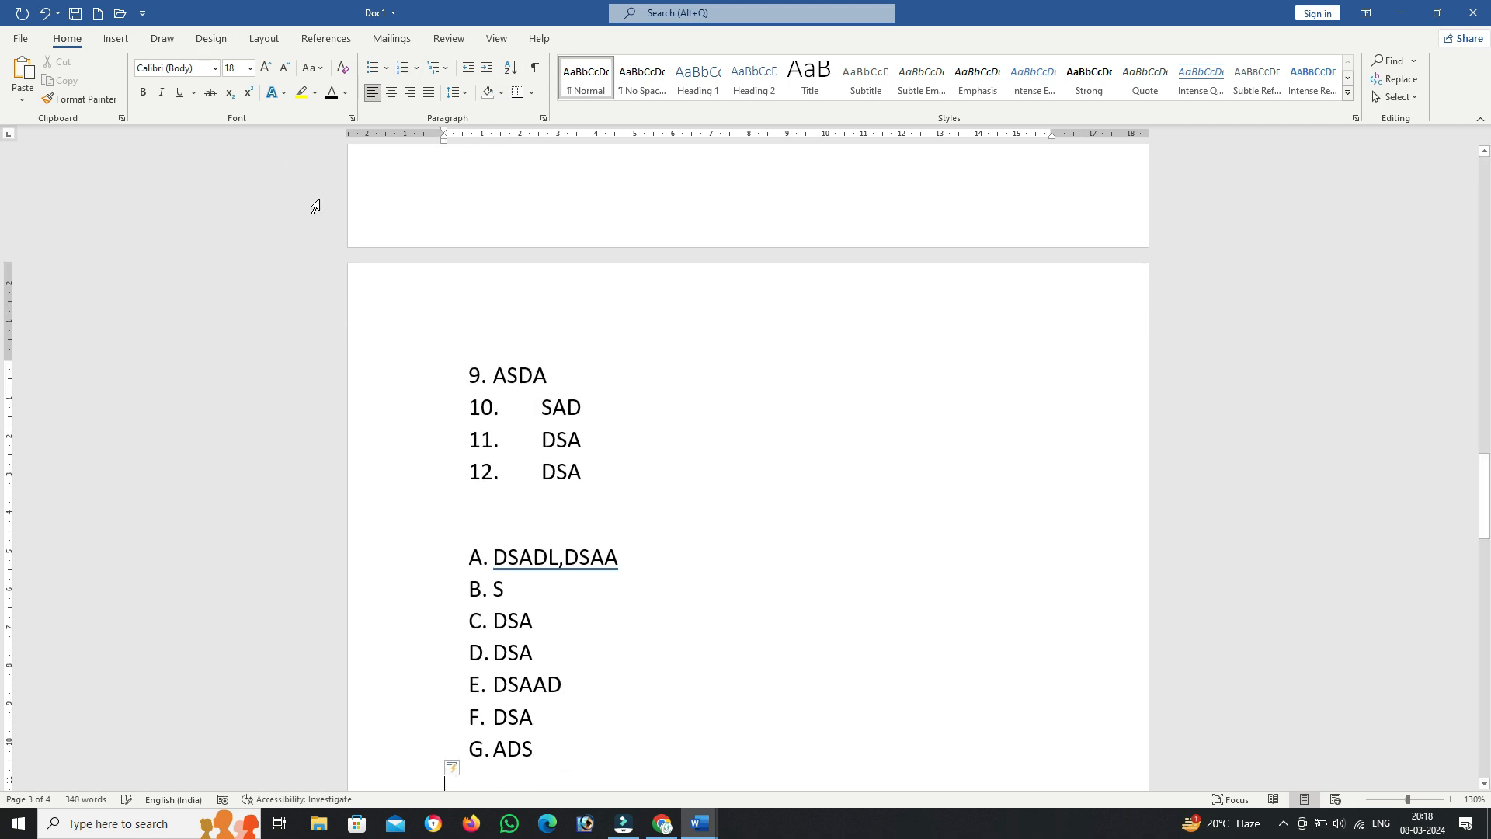
# Step: Create an I., II., III. Roman-numeral list with the items "SADMDSA,DSA", SDA, DSA and DSA, and end it
pyautogui.click(418, 69)
pyautogui.click(431, 286)
pyautogui.write('SADMDSA,DSA')
pyautogui.press('Return')
pyautogui.write('SDA')
pyautogui.press('Return')
pyautogui.write('DSA')
pyautogui.press('Return')
pyautogui.write('DSA')
pyautogui.press('Return')
pyautogui.press('Return')
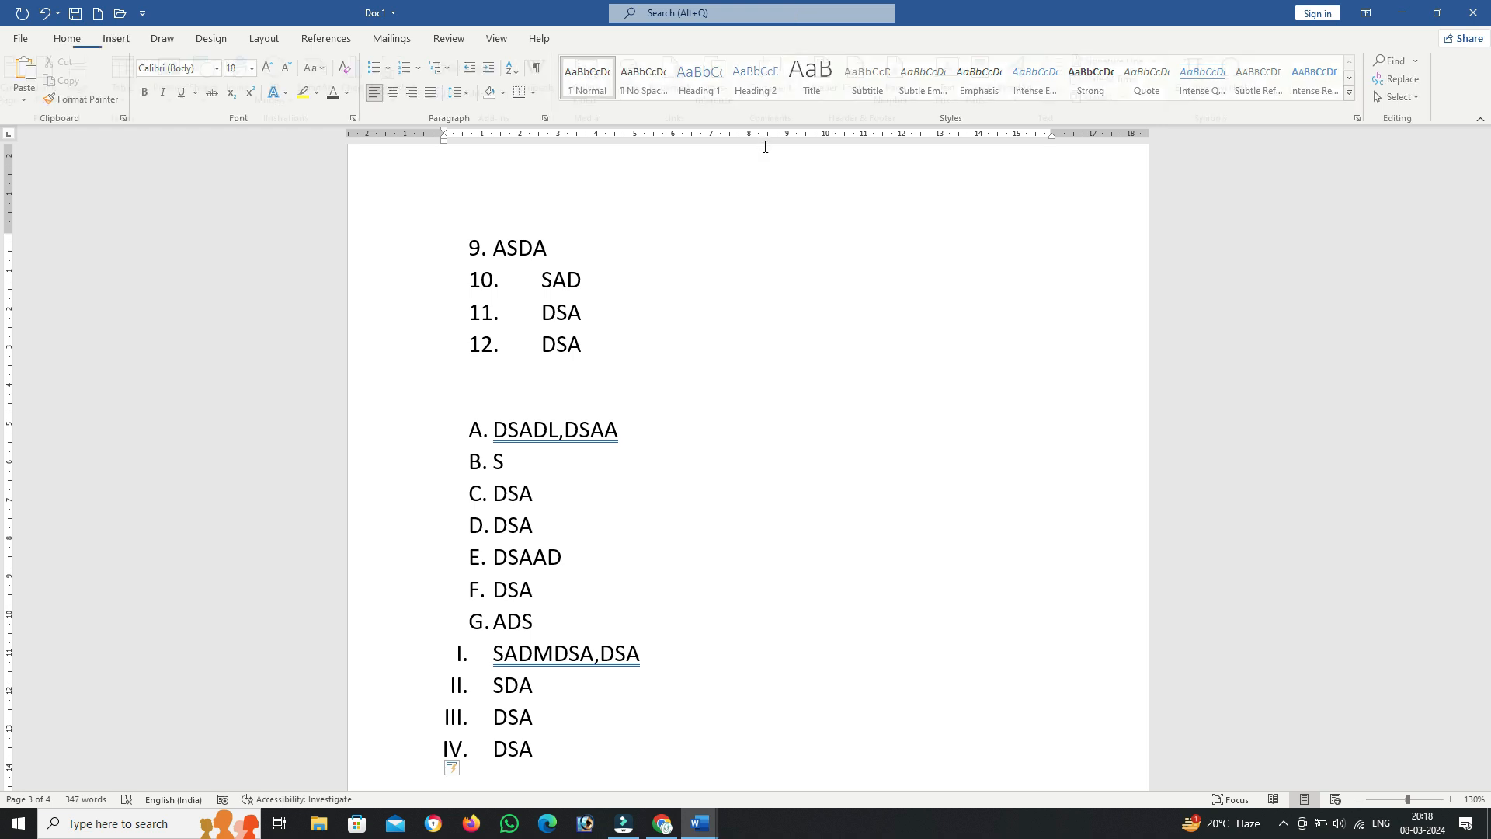
# Step: Start an automatic numbered list by writing "1.", enter DMDS;, DS, DS and DS as its items, and end it
pyautogui.scroll(-3, 533, 720)
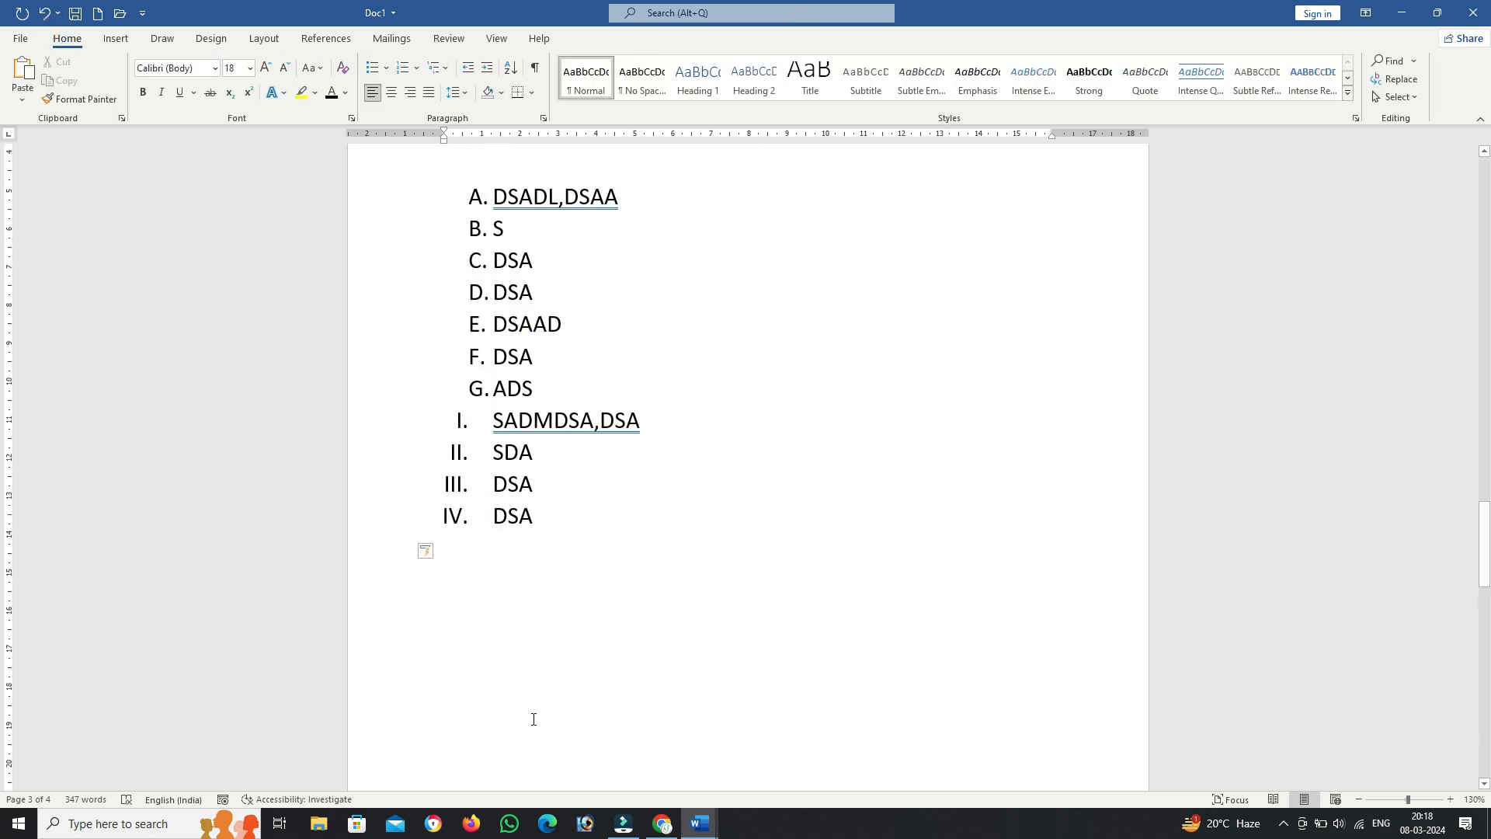
pyautogui.write('1')
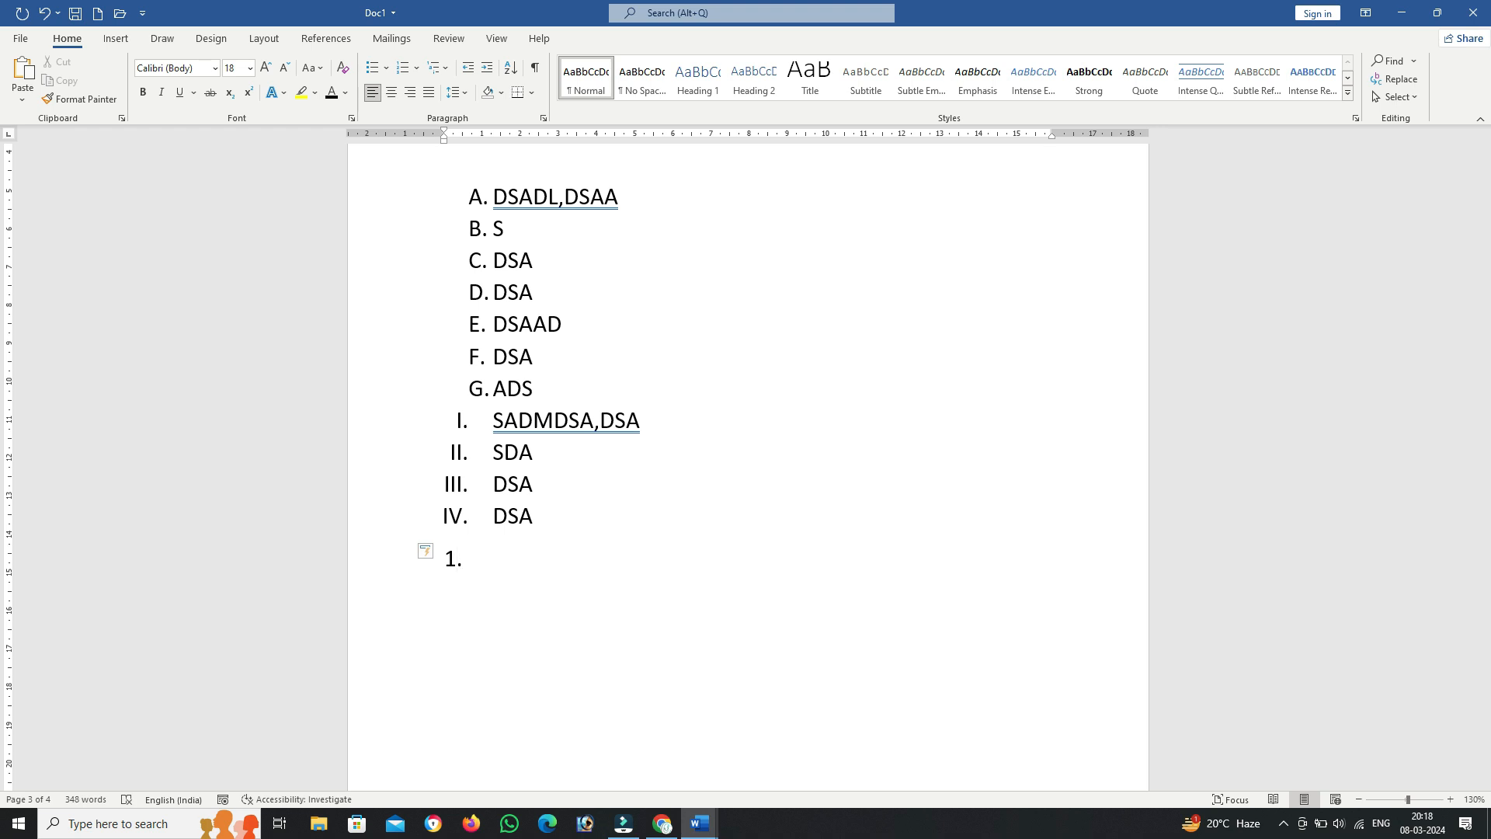
pyautogui.write('.')
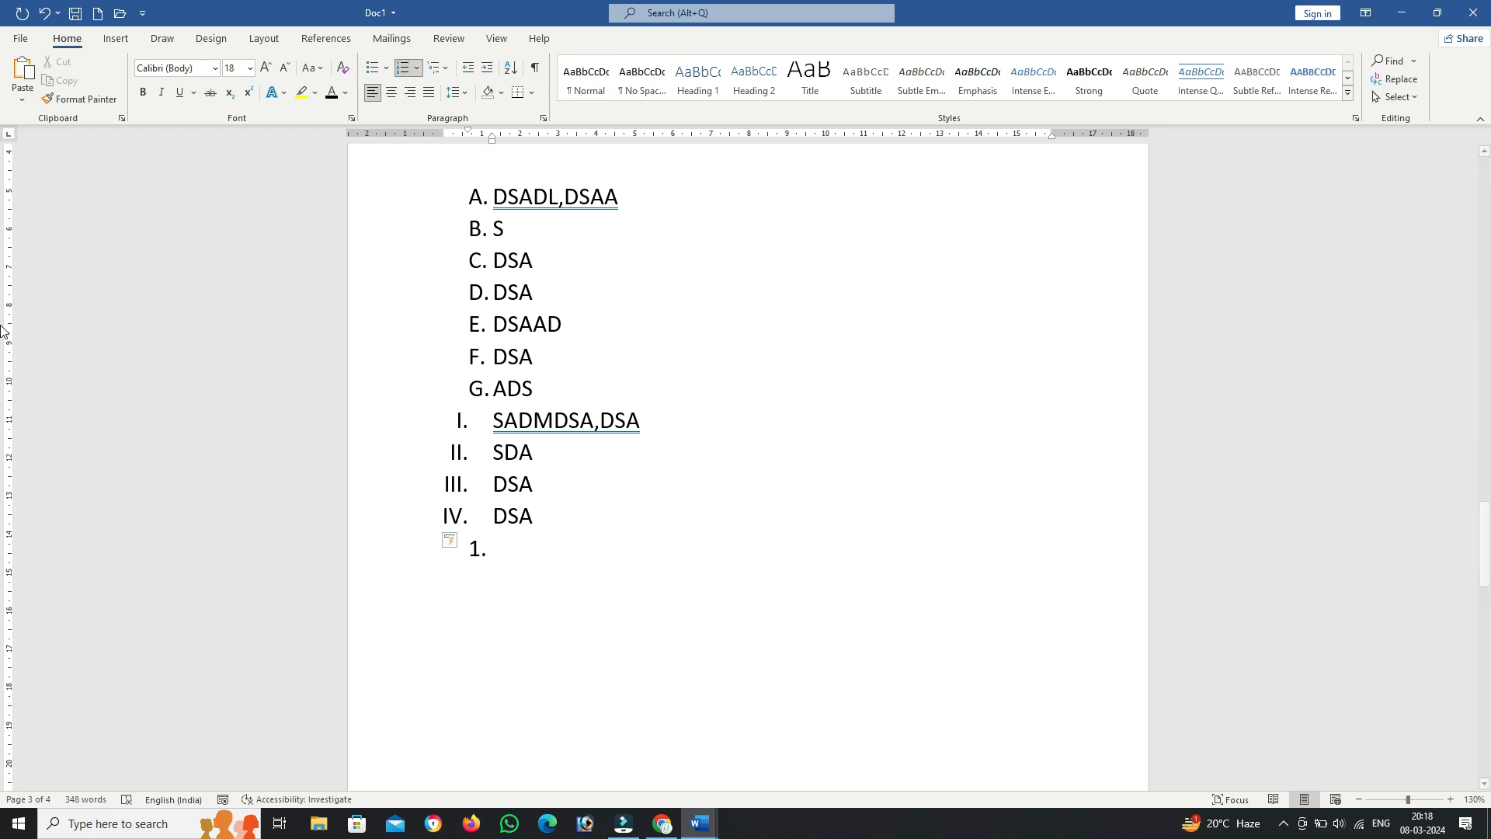
pyautogui.click(417, 67)
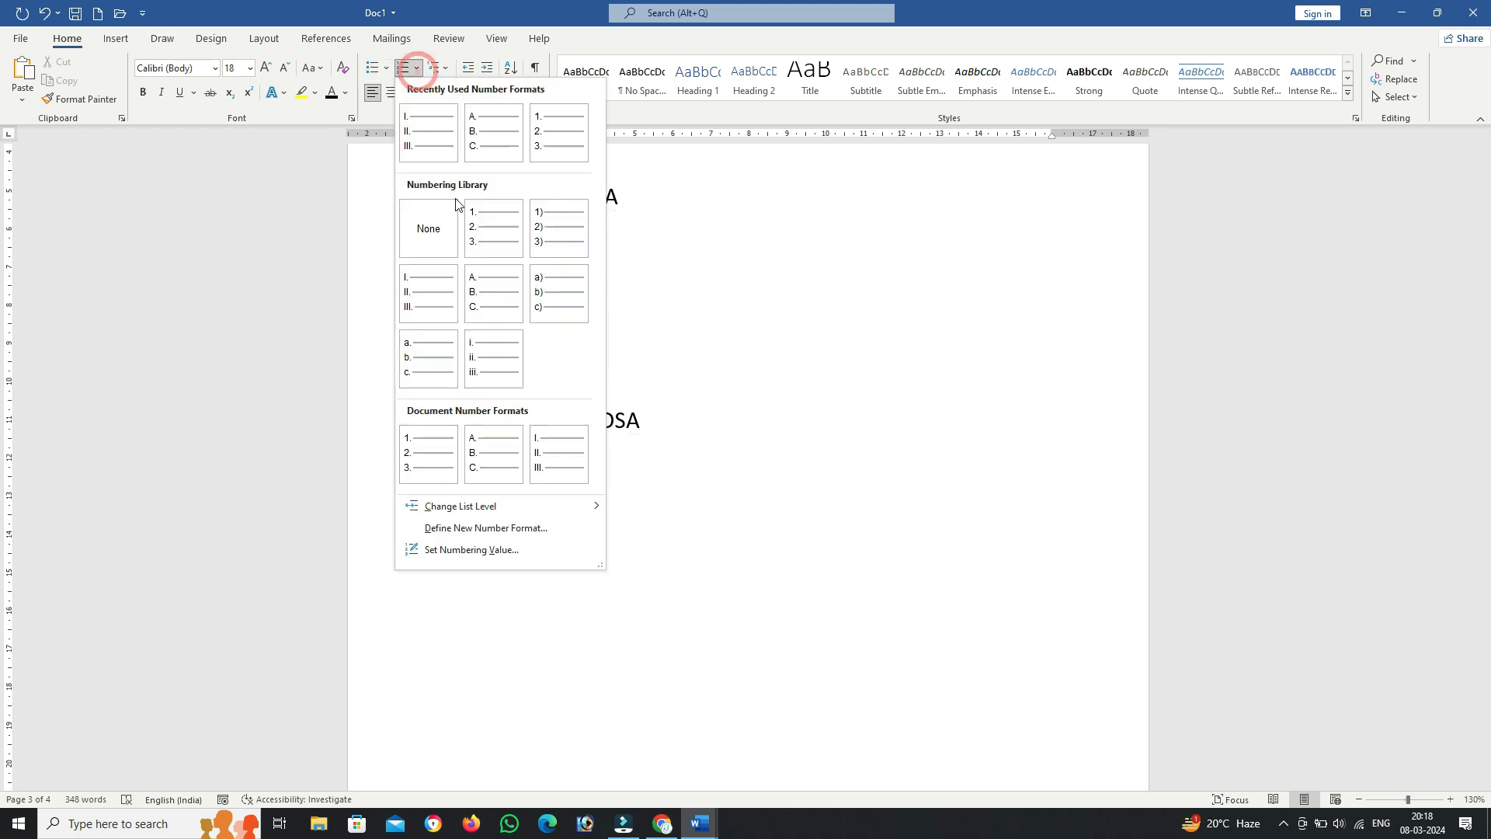
pyautogui.click(810, 219)
pyautogui.write('DMDS;')
pyautogui.press('Return')
pyautogui.write('DS')
pyautogui.press('Return')
pyautogui.write('DS')
pyautogui.press('Return')
pyautogui.write('DS')
pyautogui.press('Return')
pyautogui.press('Return')
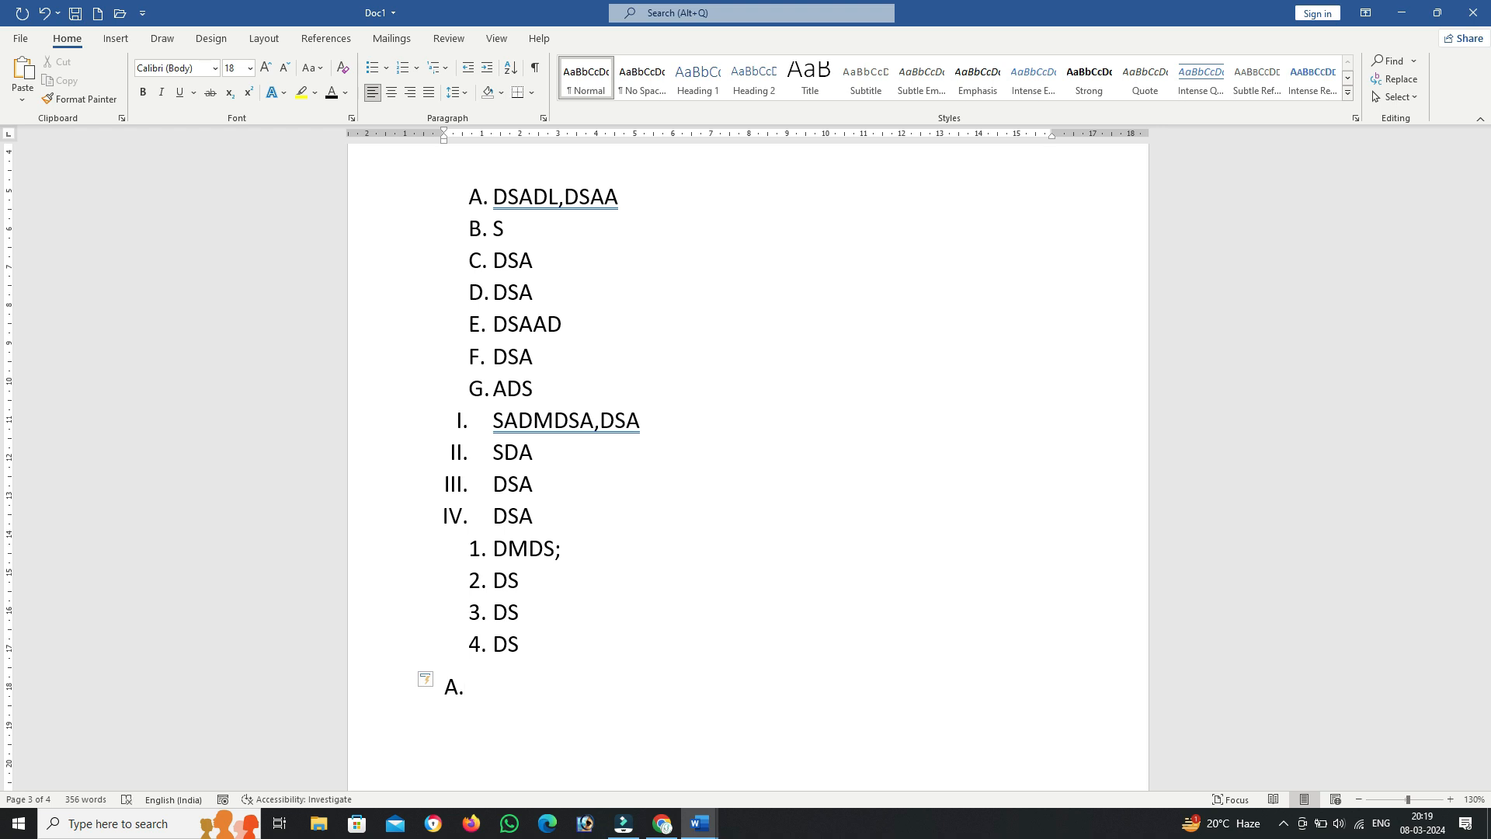
# Step: Turn the "A." line into an automatic lettered list with the item KMCSDKKSD, and end the list
pyautogui.press('Tab')
pyautogui.write('KMCSDKKSD')
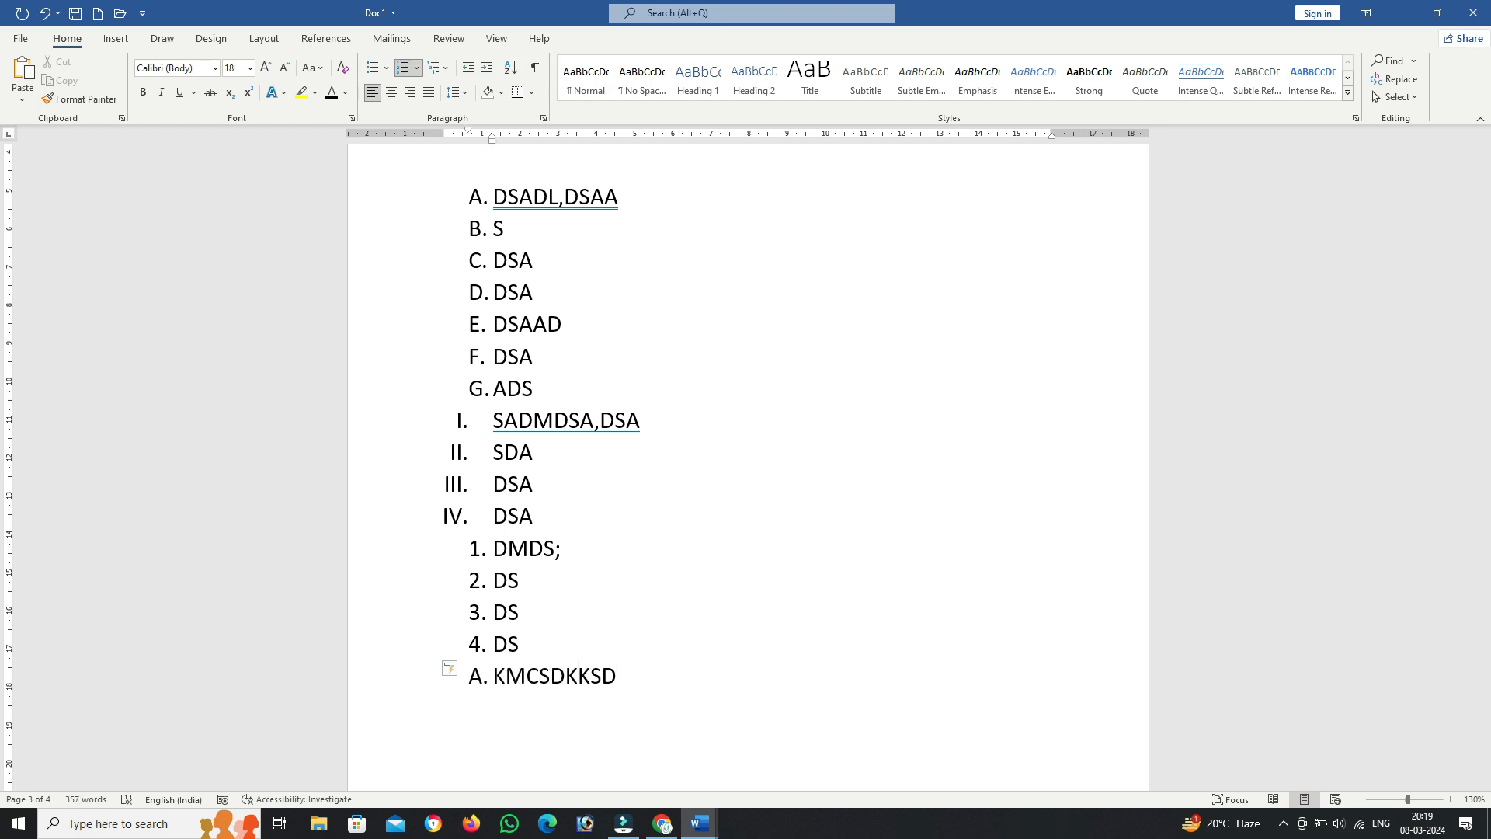
pyautogui.press('Return')
pyautogui.press('Return')
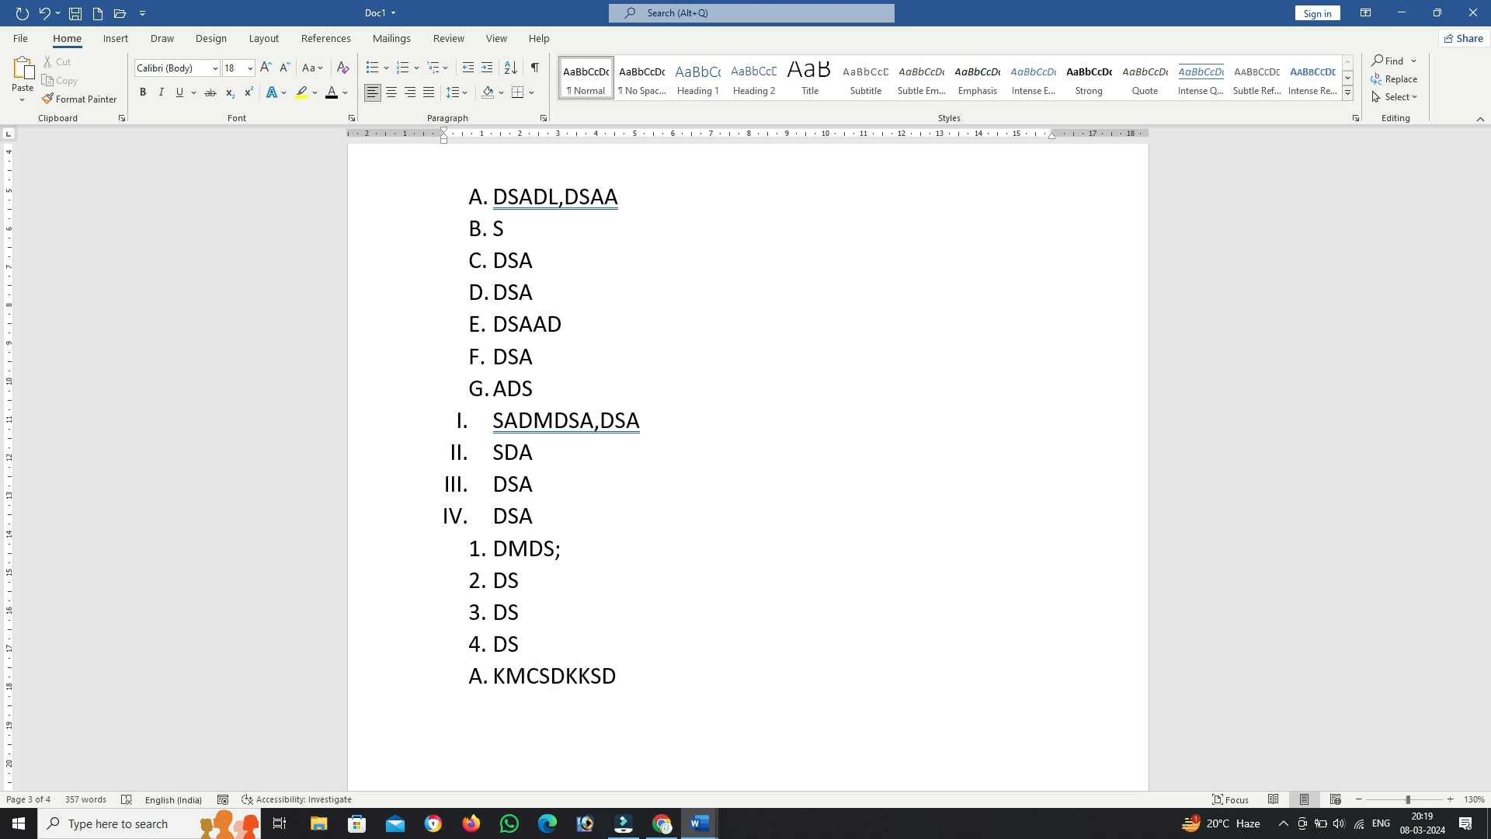
# Step: Start a lettered item H. below KMCSDKKSD and apply the 1), a), i) multilevel list format to its list
pyautogui.write('I.')
pyautogui.scroll(1, 745, 466)
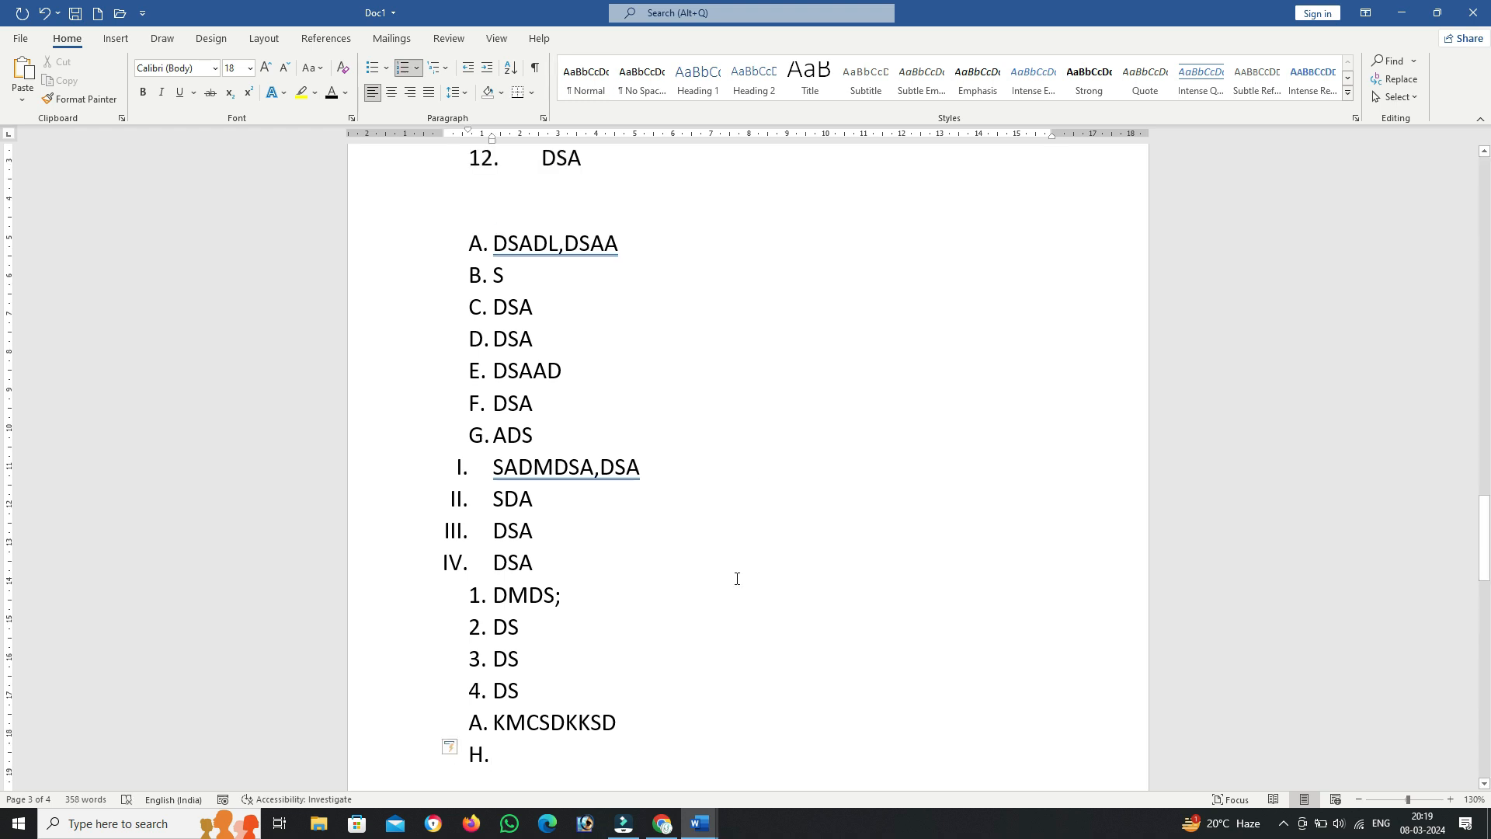
pyautogui.click(440, 68)
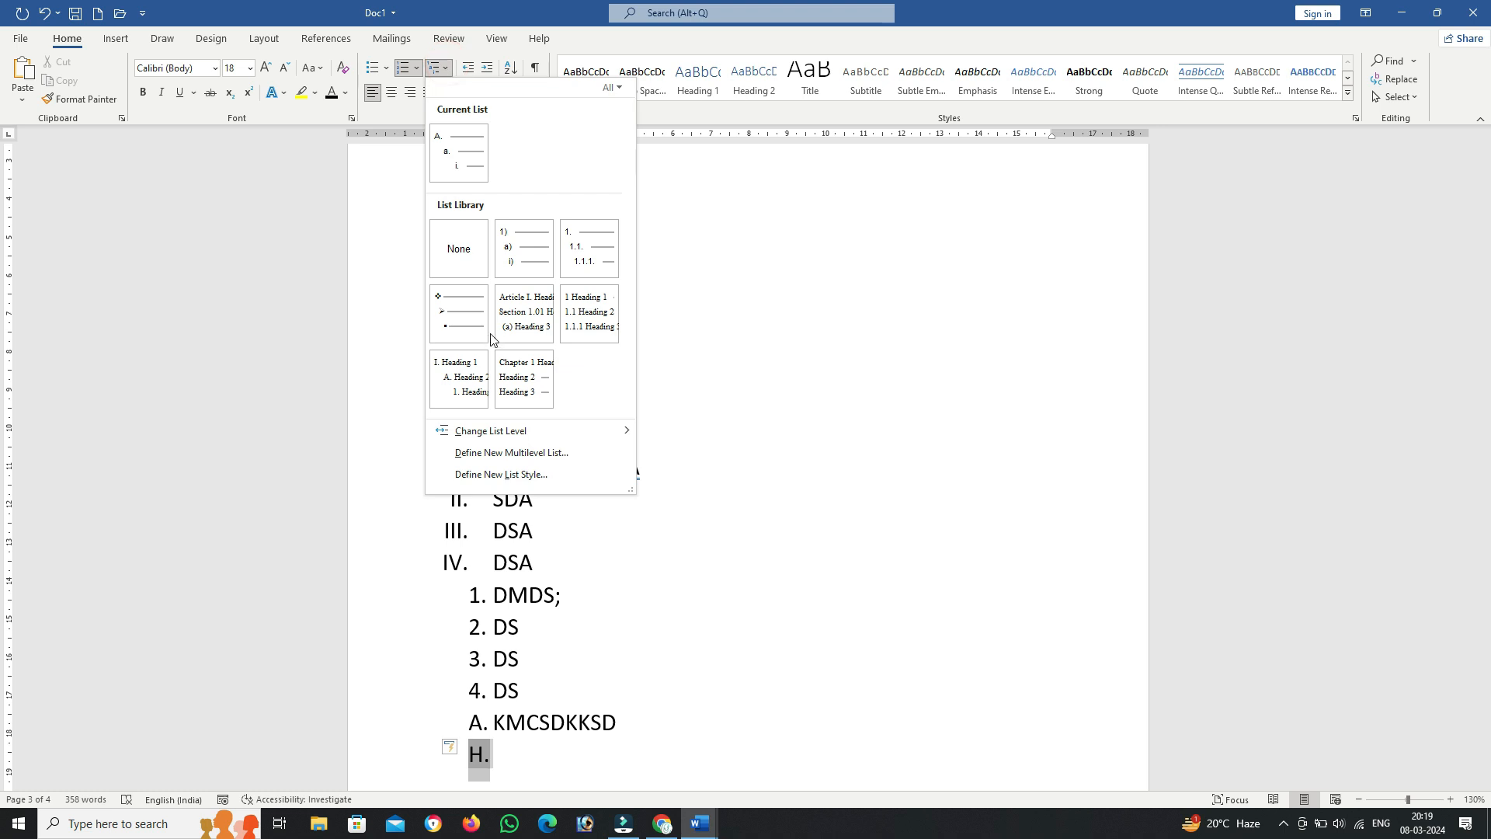
pyautogui.click(518, 257)
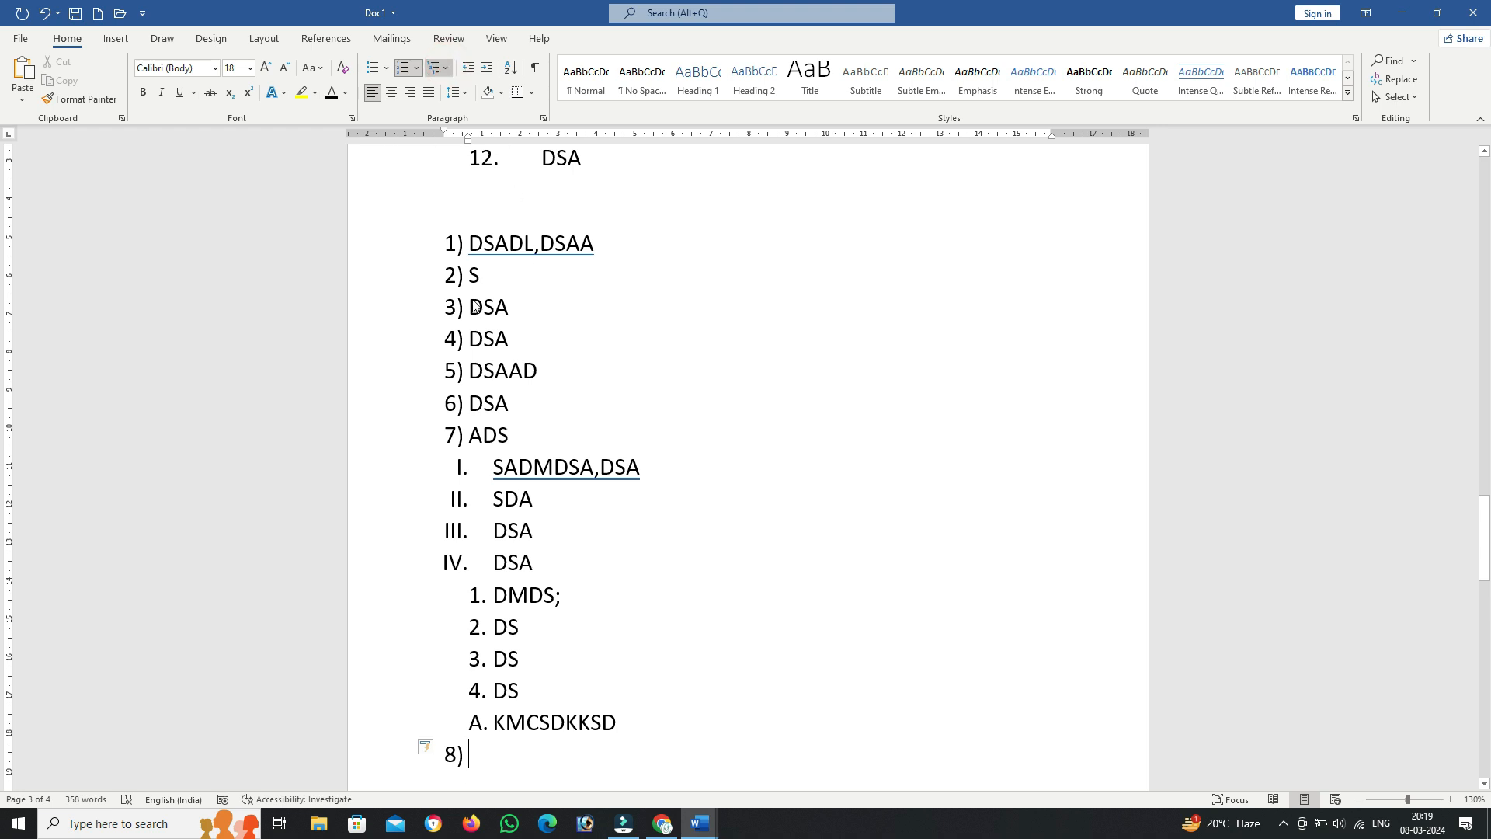
# Step: Apply the "1 Heading 1, 1.1 Heading 2, 1.1.1 Heading 3" multilevel list format to the Roman-numeral list starting with "SADMDSA,DSA"
pyautogui.click(440, 67)
pyautogui.click(710, 281)
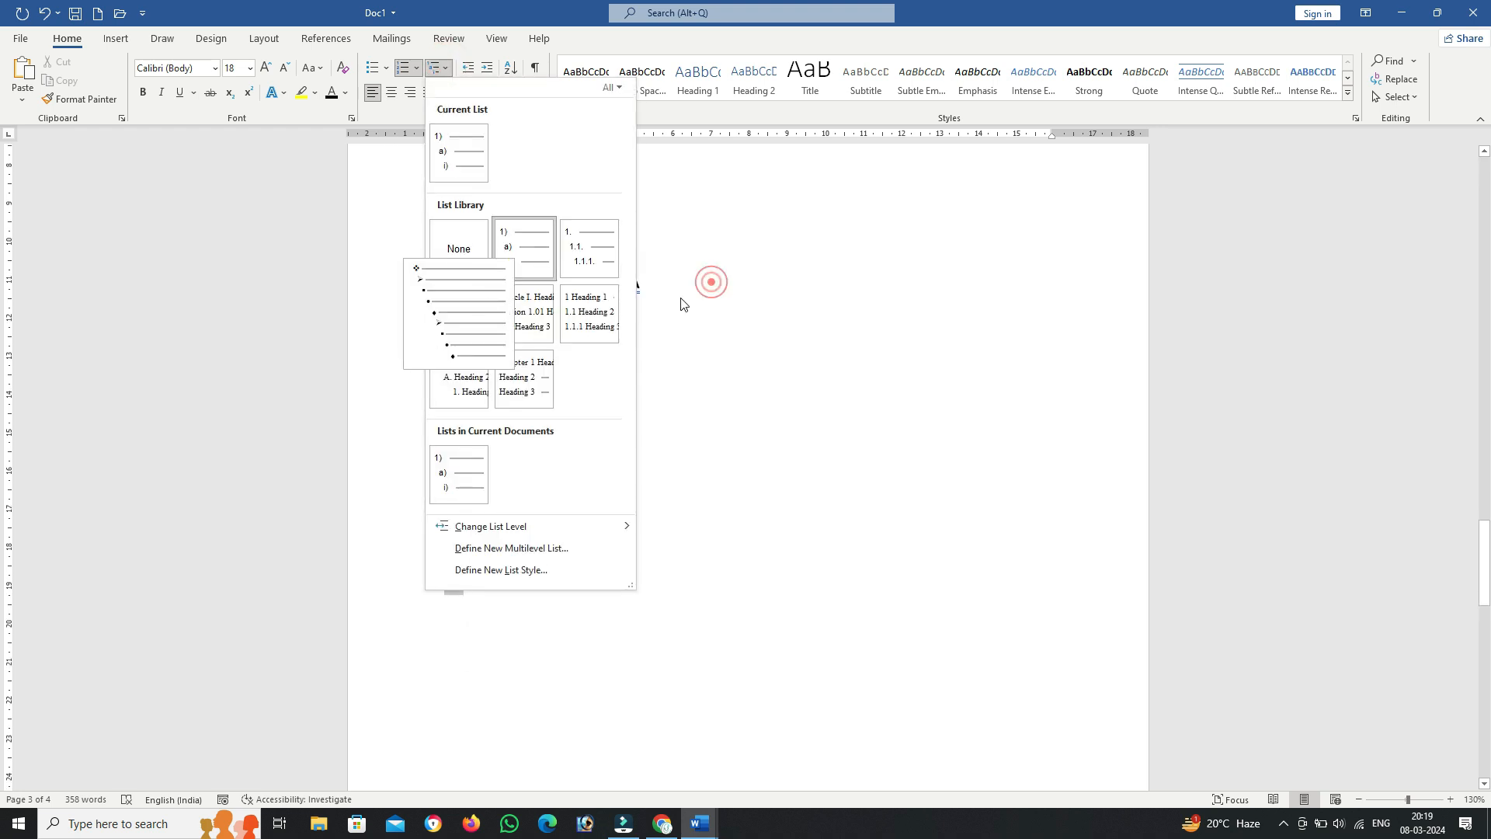
pyautogui.click(659, 280)
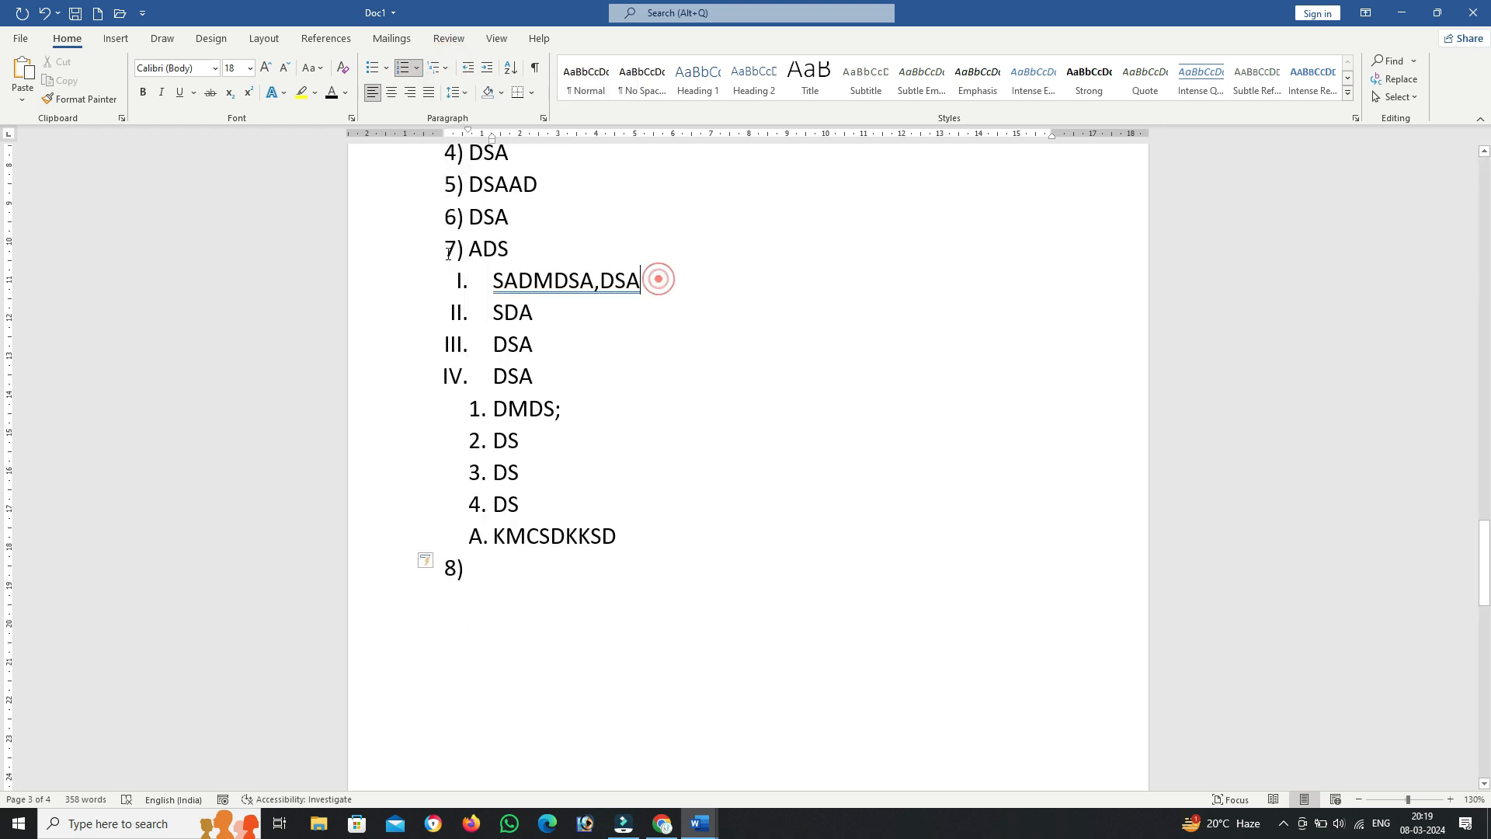
pyautogui.click(446, 69)
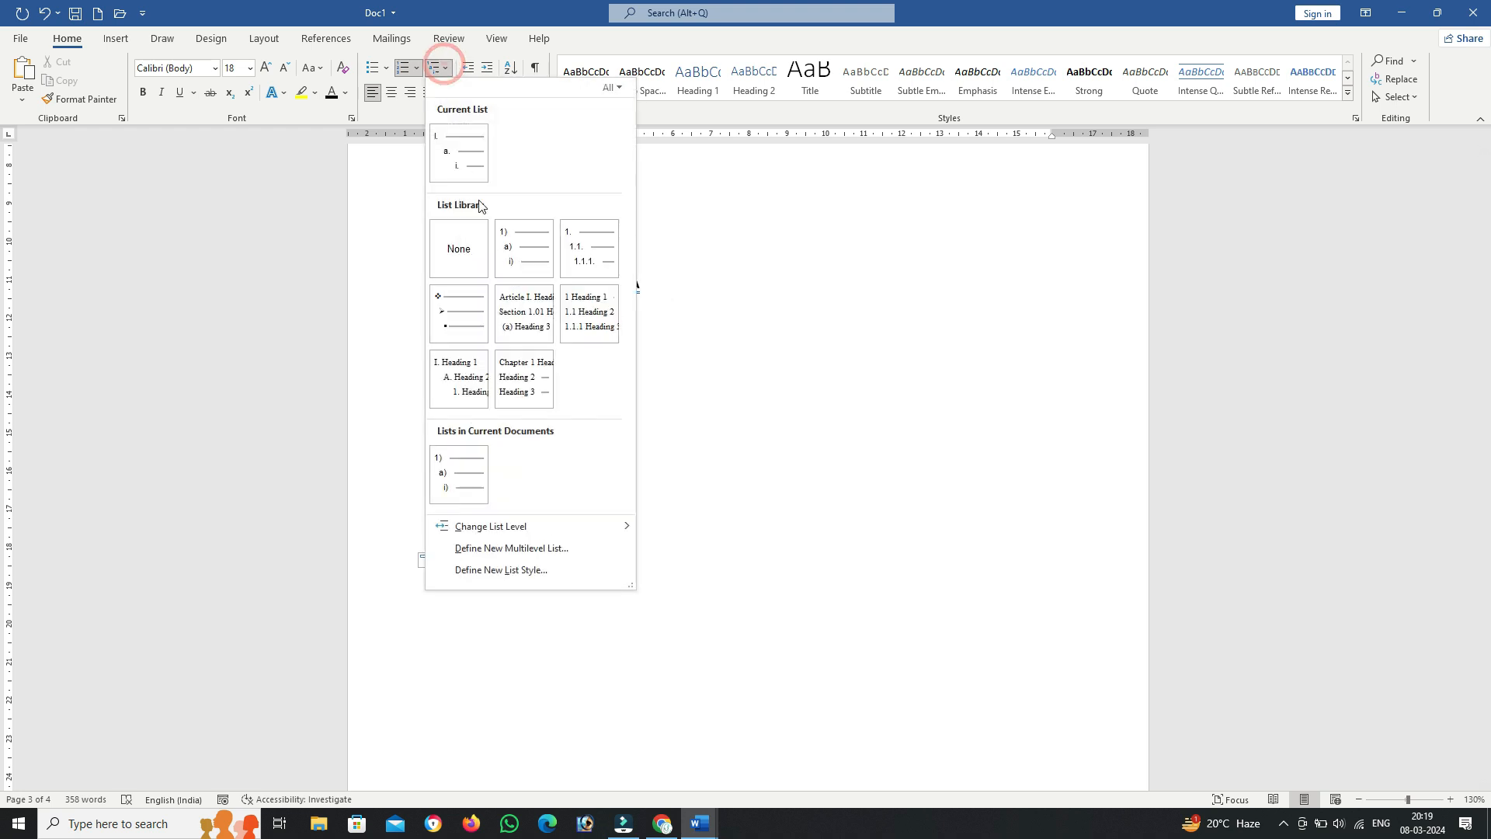
pyautogui.click(583, 327)
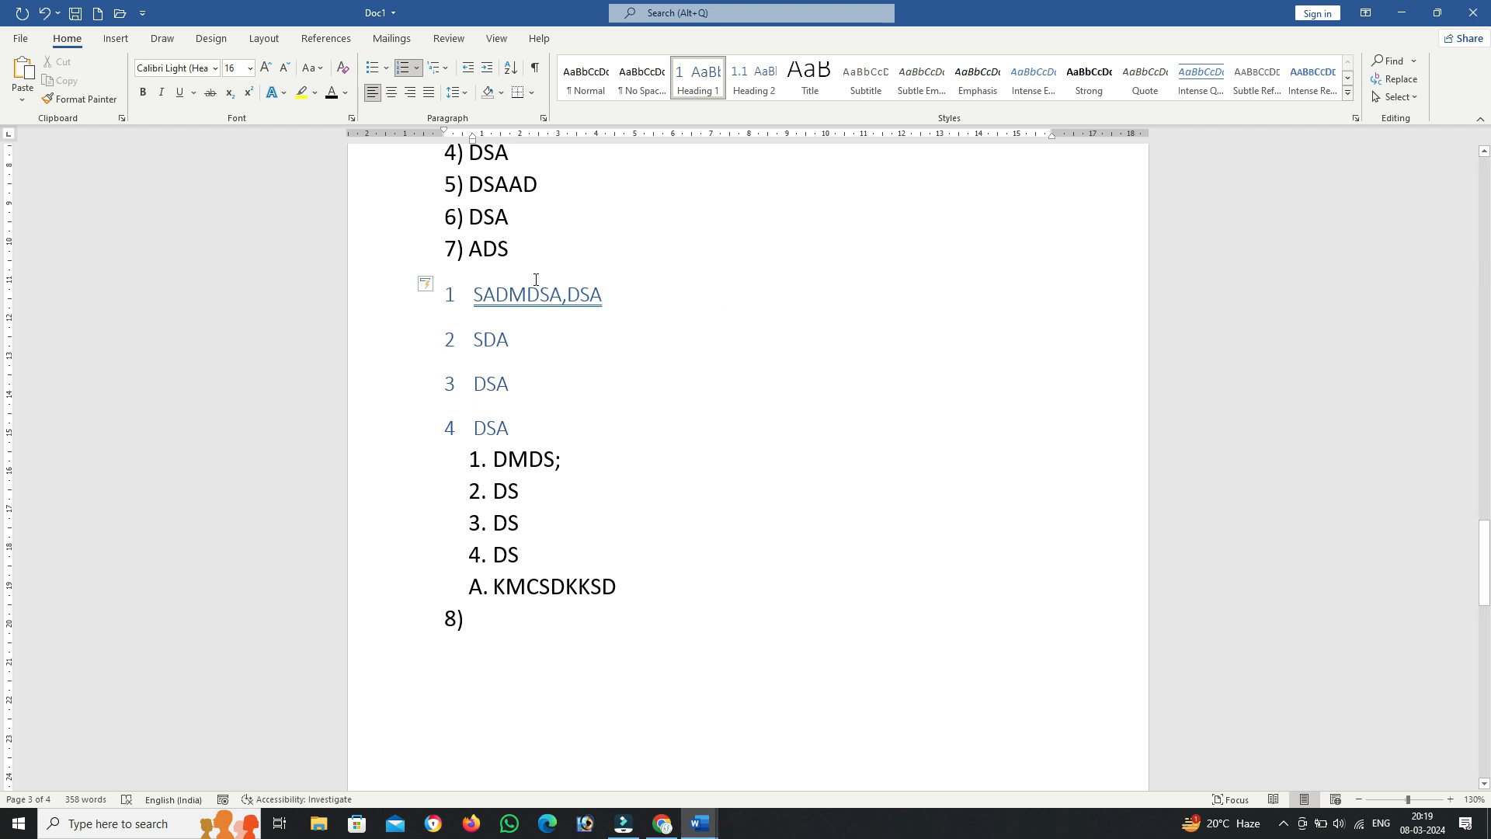
# Step: Clear the empty 8) item, increase the line's indent eight levels and enter the lines CKJNFKJJFD, DF, FDS, FDS, FDS, DF, FDS and FDS
pyautogui.click(504, 631)
pyautogui.press('BackSpace')
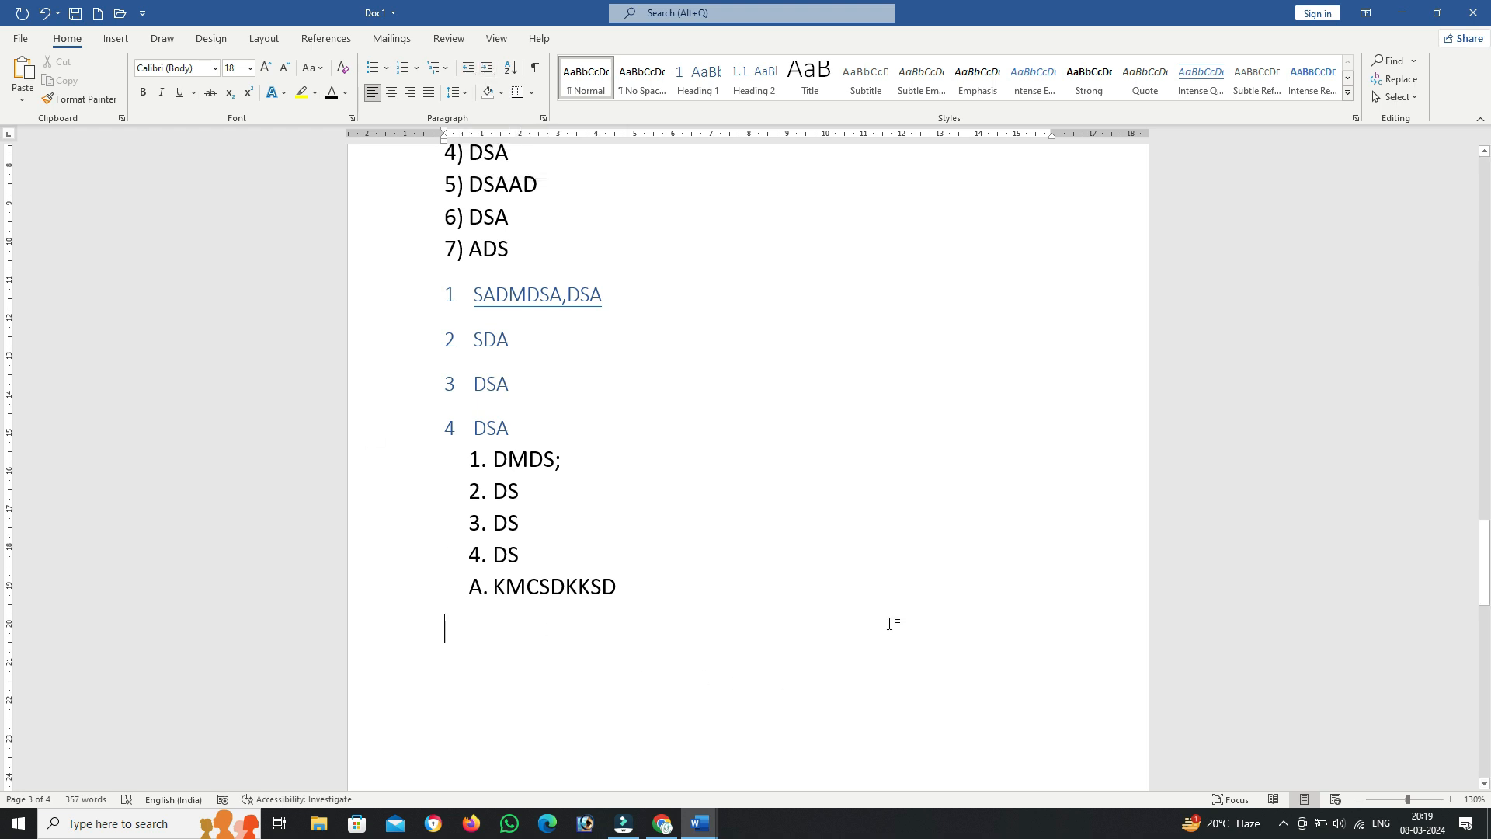
pyautogui.click(485, 70)
pyautogui.click(485, 70)
pyautogui.click(486, 70)
pyautogui.click(486, 70)
pyautogui.click(486, 69)
pyautogui.click(486, 70)
pyautogui.click(485, 70)
pyautogui.click(485, 70)
pyautogui.write('CKJNFKJJFD DF FDS')
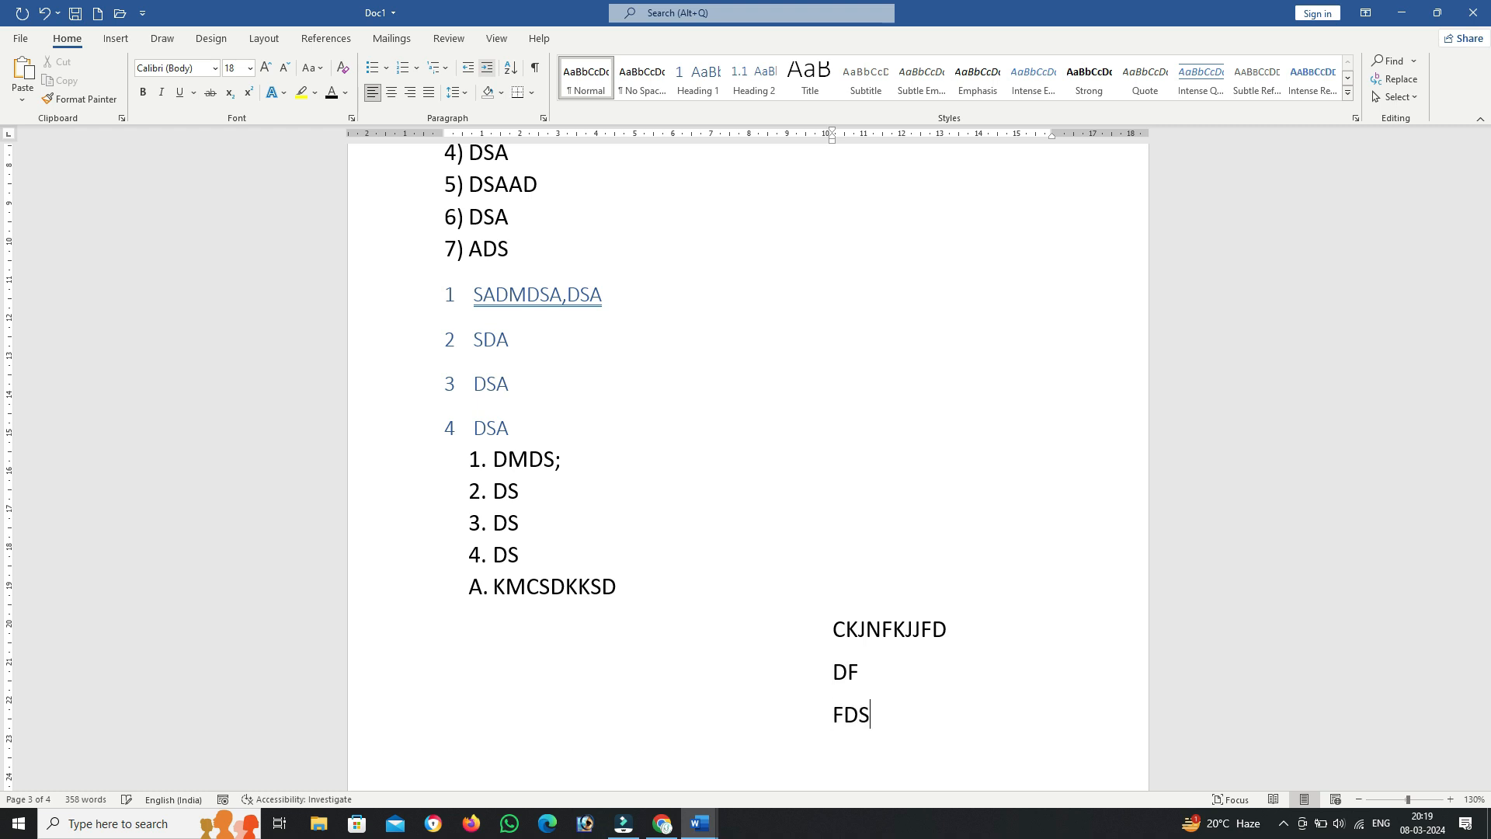
pyautogui.write(' FDS FDS DF FDS FDS')
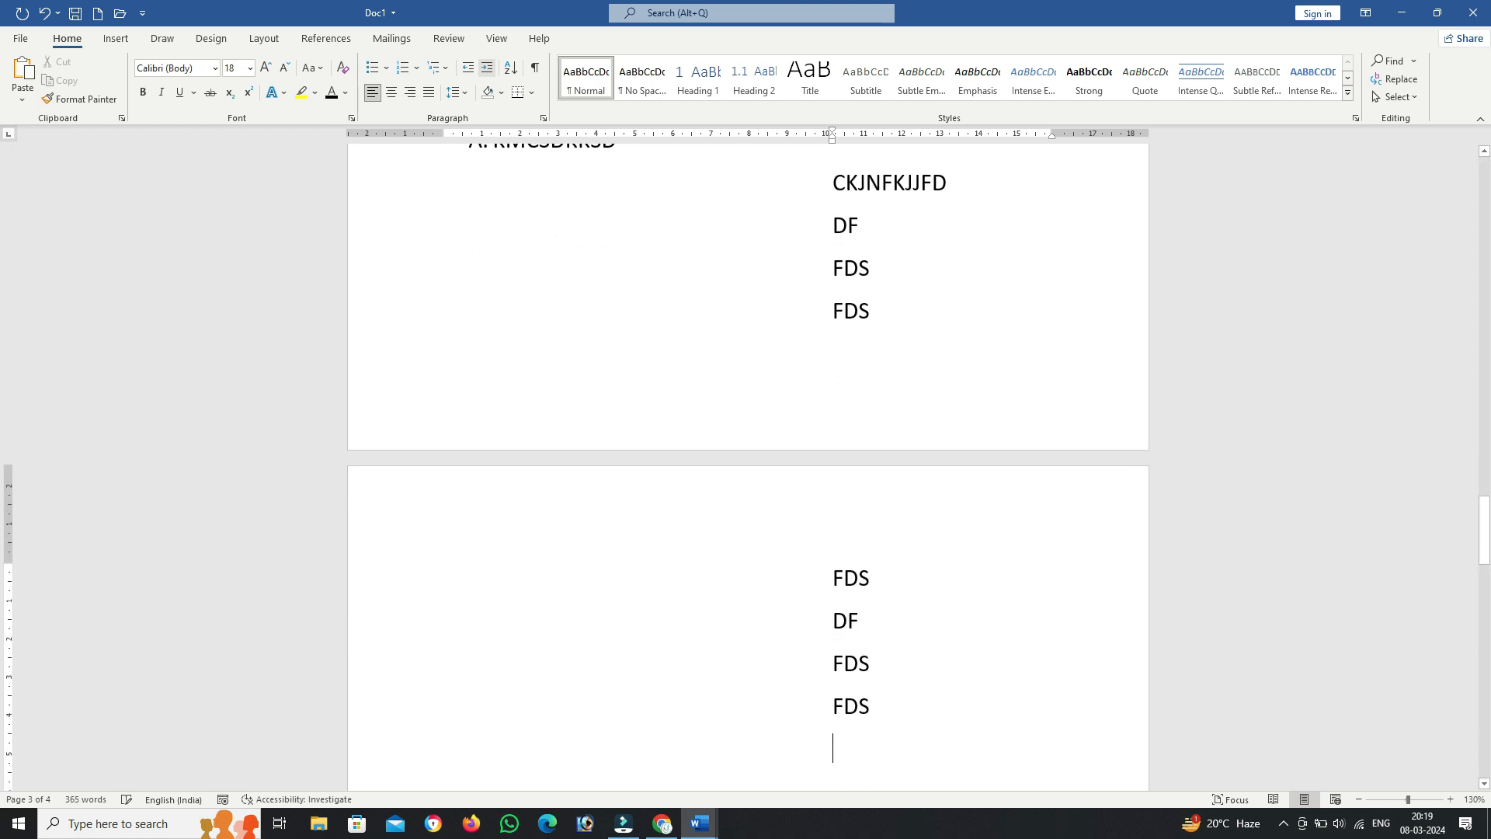
# Step: Decrease the new line's indent by five levels and enter the lines FMNDFSSFFDSK, FD, FDS, FDDF and FDS
pyautogui.click(474, 73)
pyautogui.click(474, 73)
pyautogui.click(474, 72)
pyautogui.click(474, 72)
pyautogui.click(474, 73)
pyautogui.write('FMNDFSSFFDSK')
pyautogui.press('Return')
pyautogui.write('FD FD')
pyautogui.press('Home')
pyautogui.press('End')
pyautogui.write('S')
pyautogui.press('Return')
pyautogui.write('FDDF')
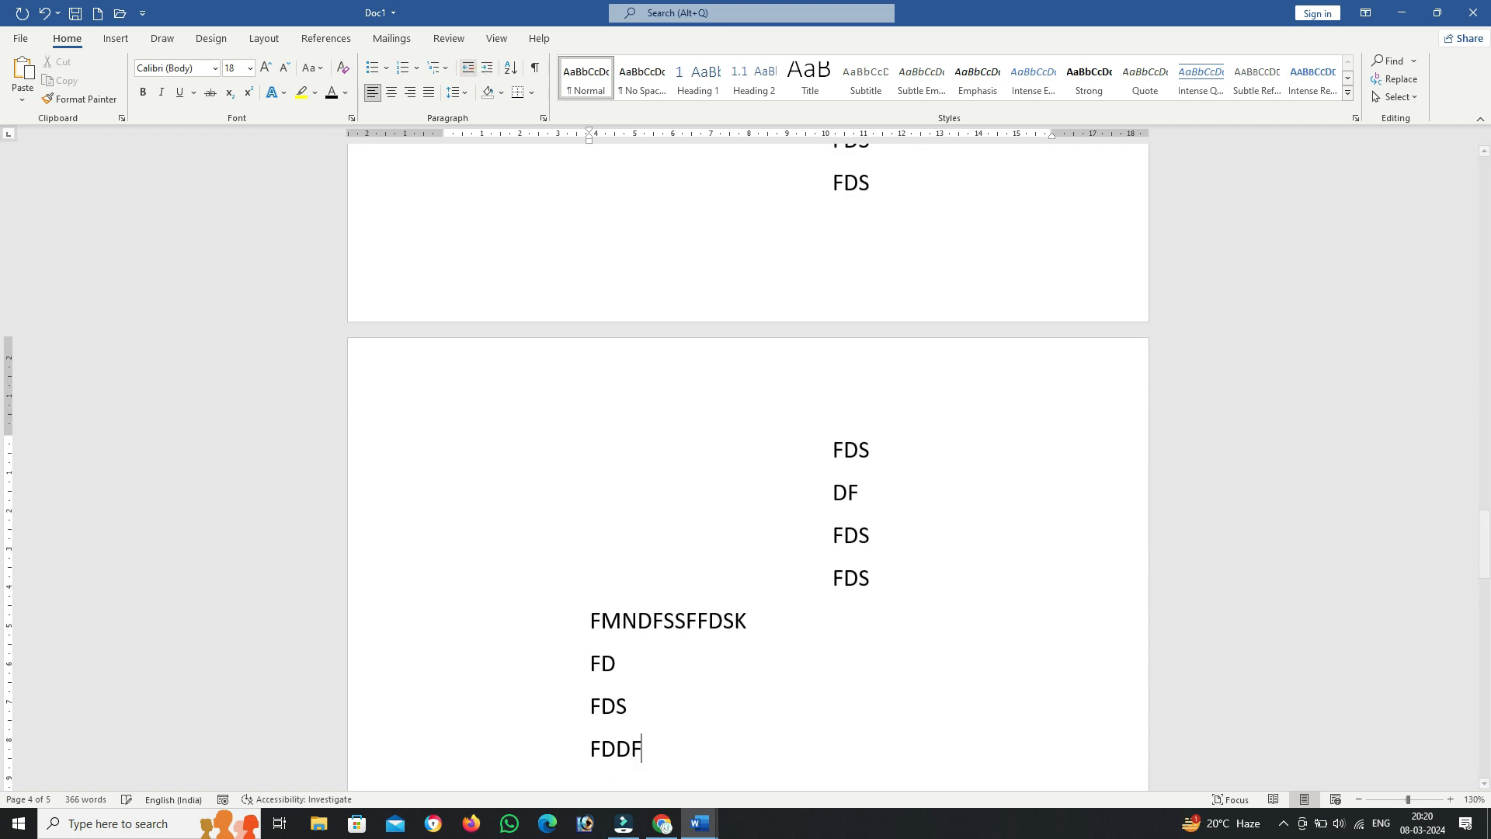
pyautogui.press('Return')
pyautogui.write('FDS')
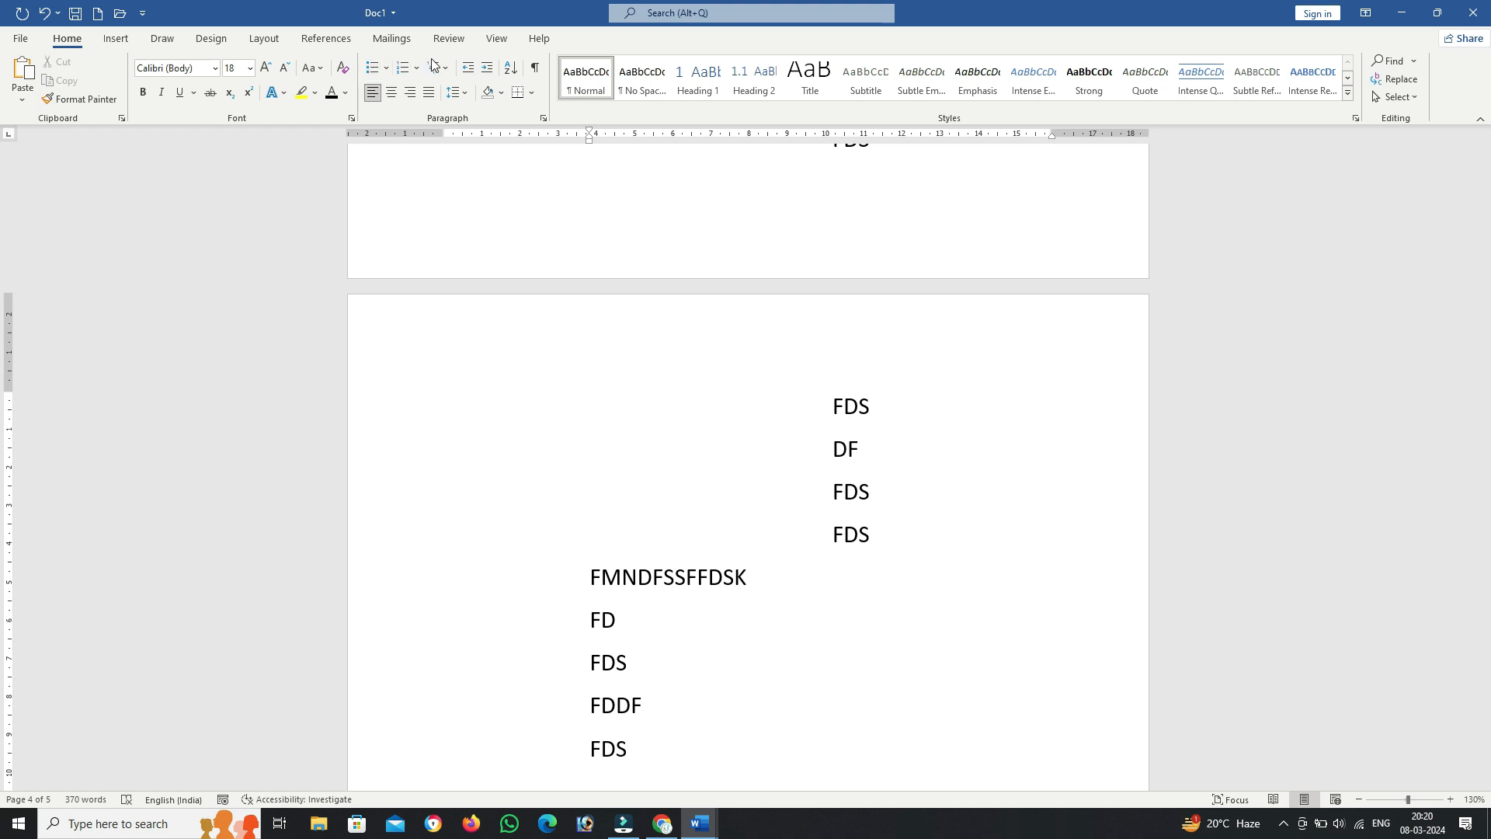
# Step: Start a new line, decrease its indent back to the page margin and enter FFDDFDF
pyautogui.press('Return')
pyautogui.click(468, 68)
pyautogui.click(468, 67)
pyautogui.write('FFDDFDF')
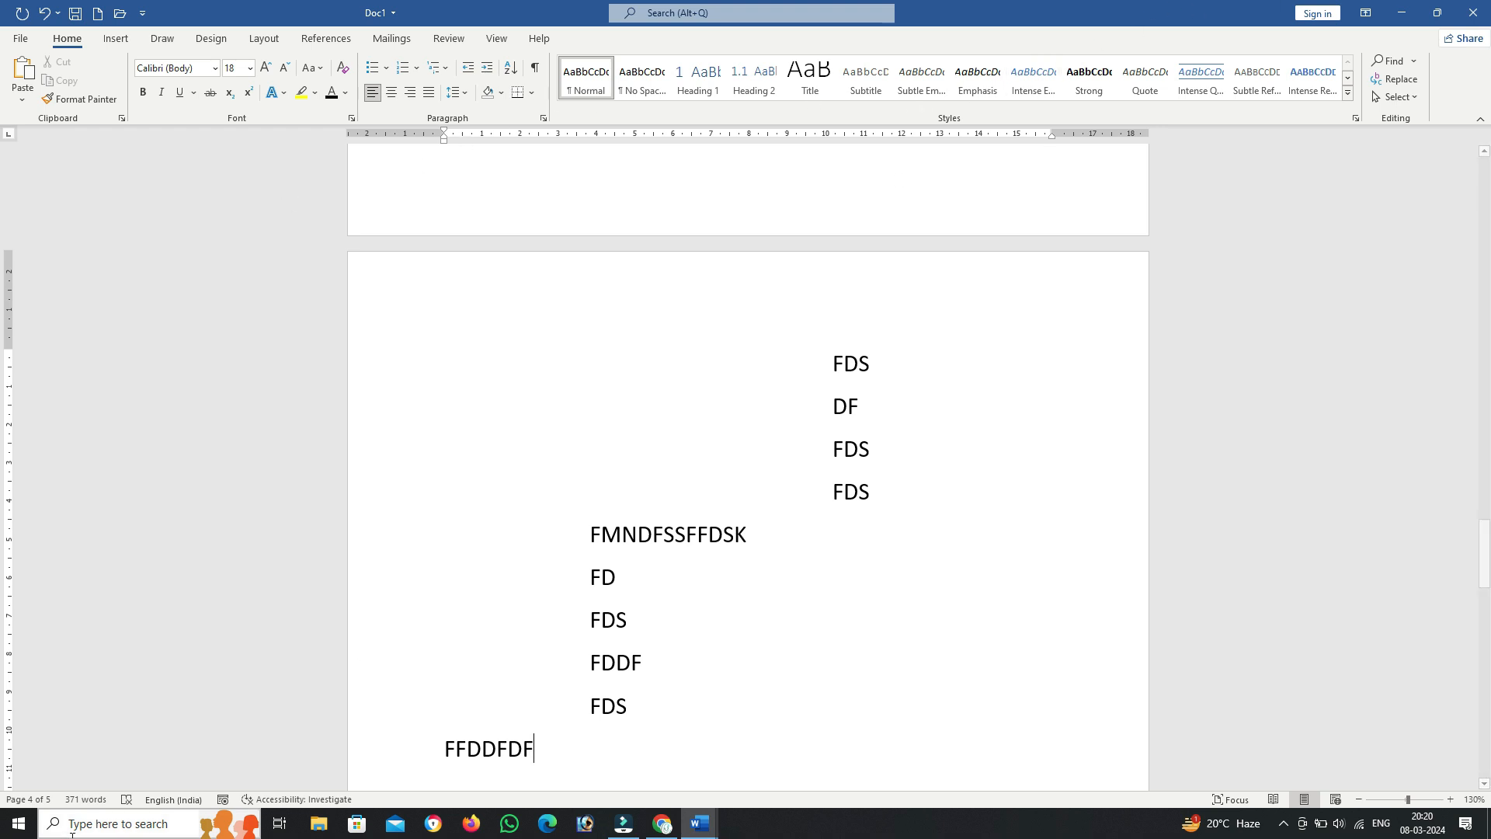
# Step: Enter BJDFJDAJFDJJFDJFDSJFDDJFDSJDFJFJDFS as a centered line below FFDDFDF
pyautogui.scroll(10, 447, 623)
pyautogui.scroll(15, 447, 623)
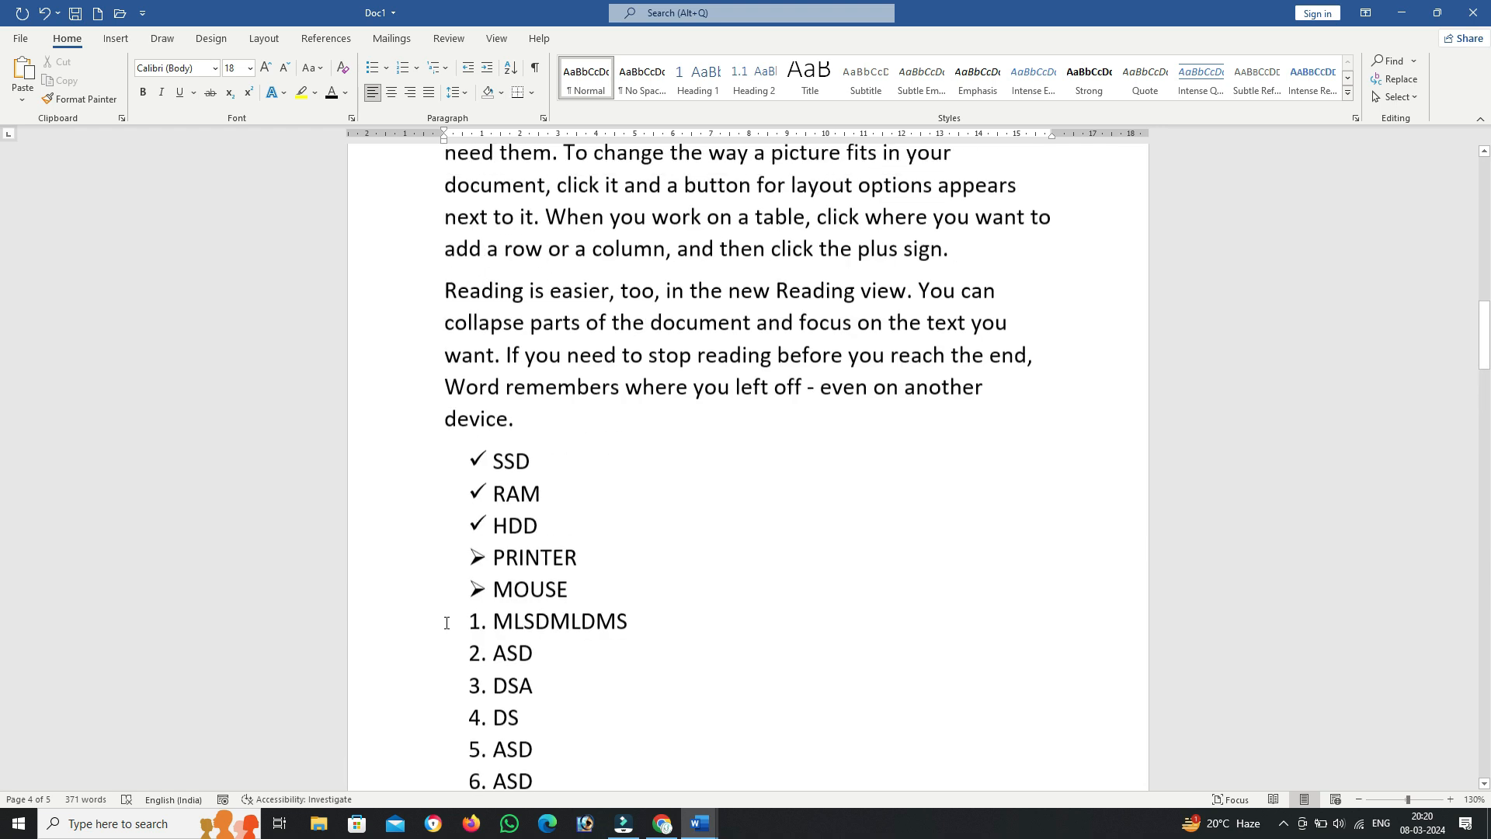
pyautogui.scroll(2, 486, 588)
pyautogui.scroll(-15, 471, 446)
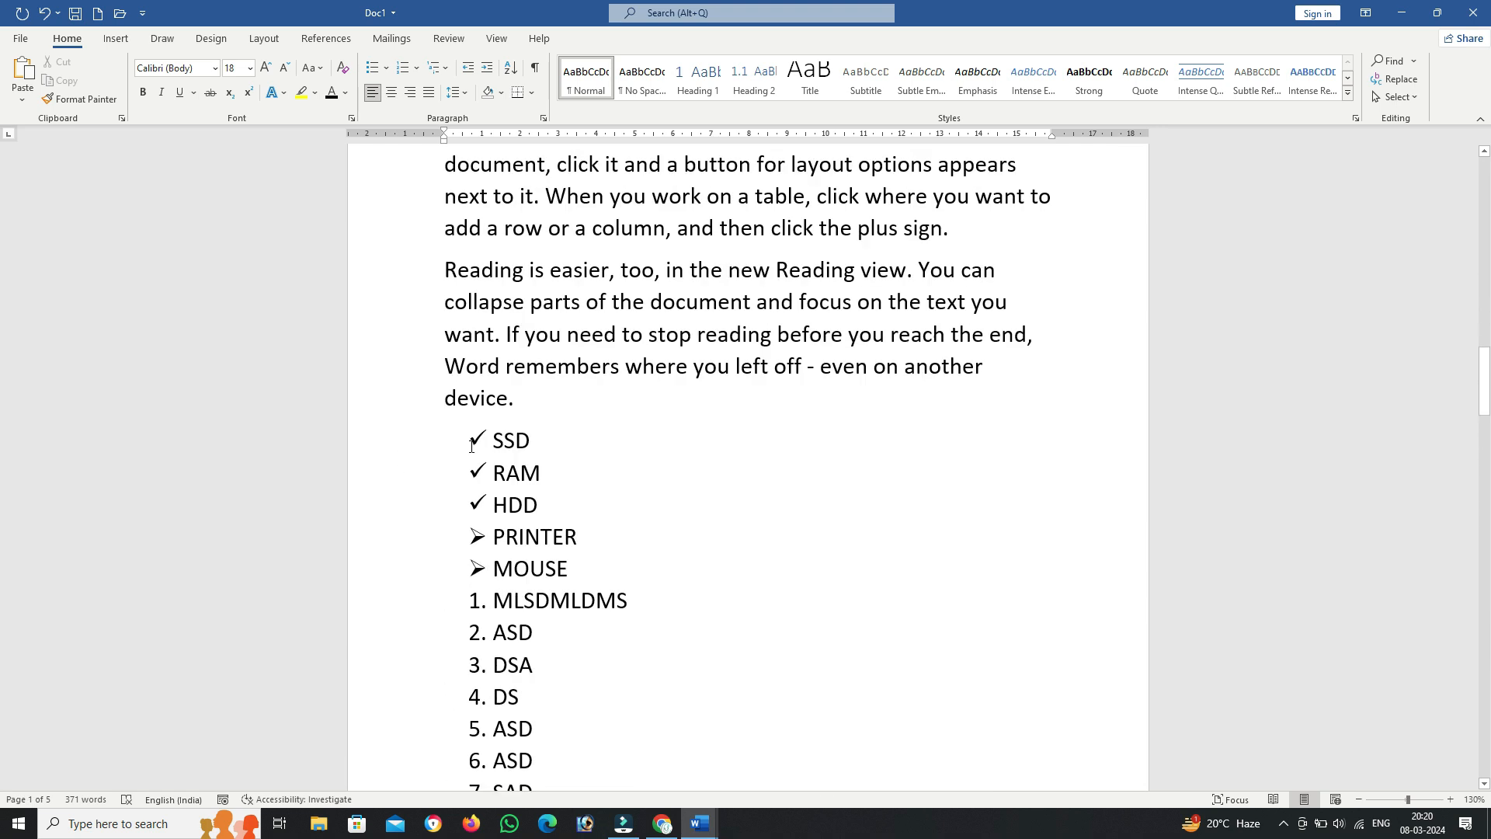
pyautogui.scroll(-20, 472, 447)
pyautogui.click(447, 300)
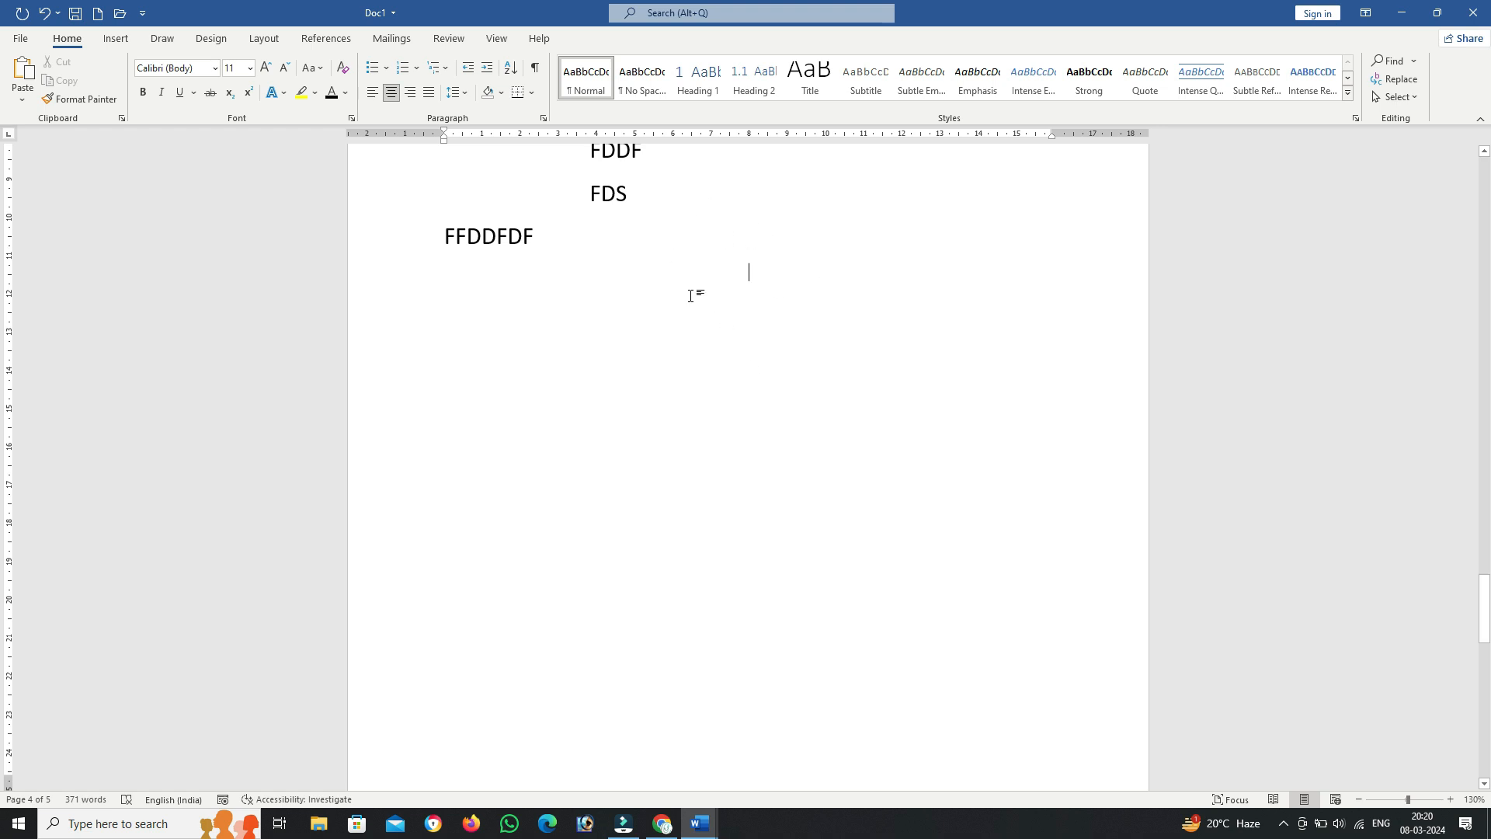
pyautogui.write('BJDFJDAJFD')
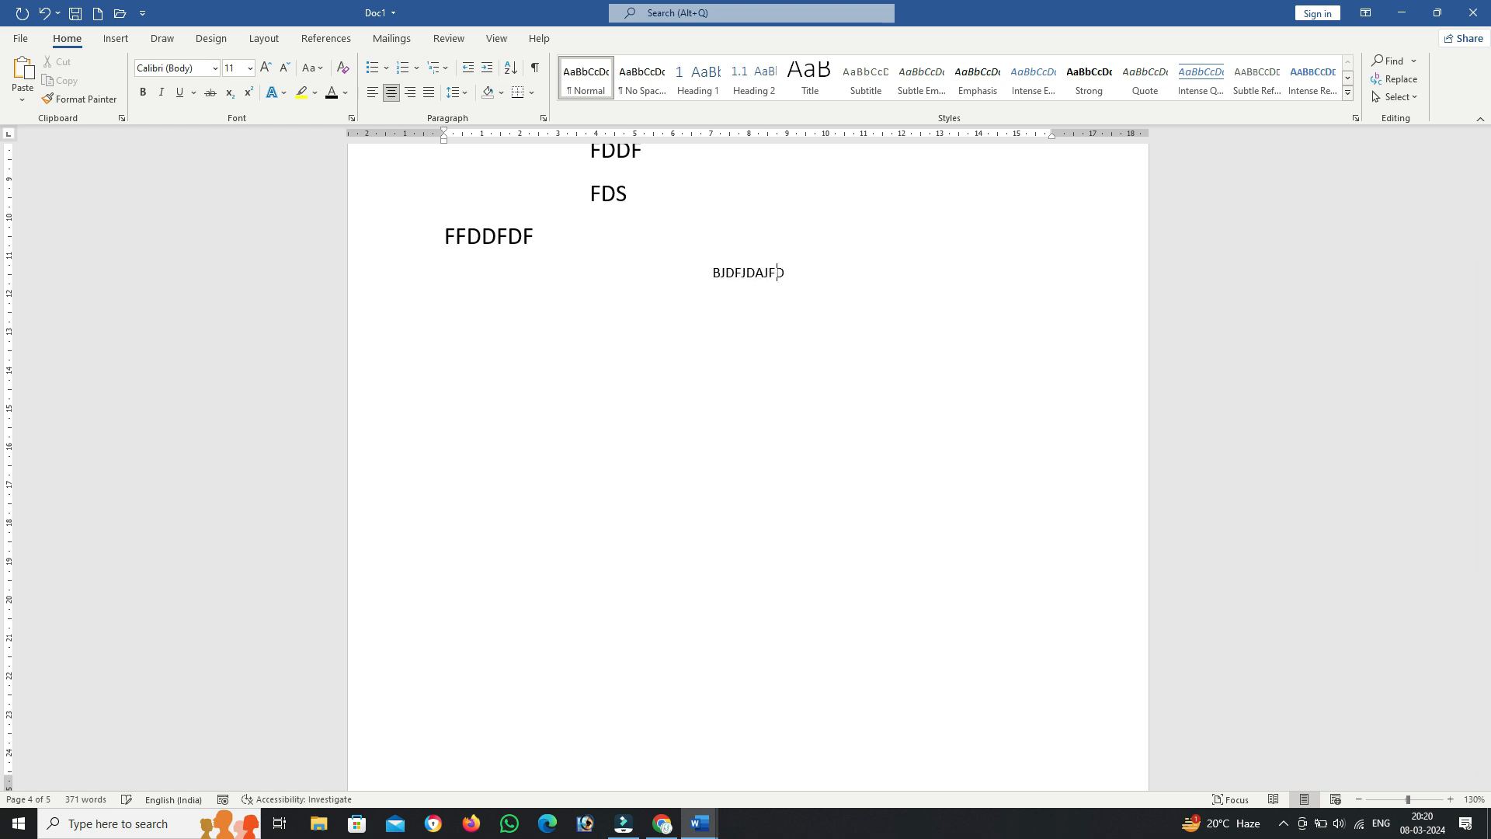
pyautogui.write('JJFDJFDSJFDDJFDSJDFJFJDFS')
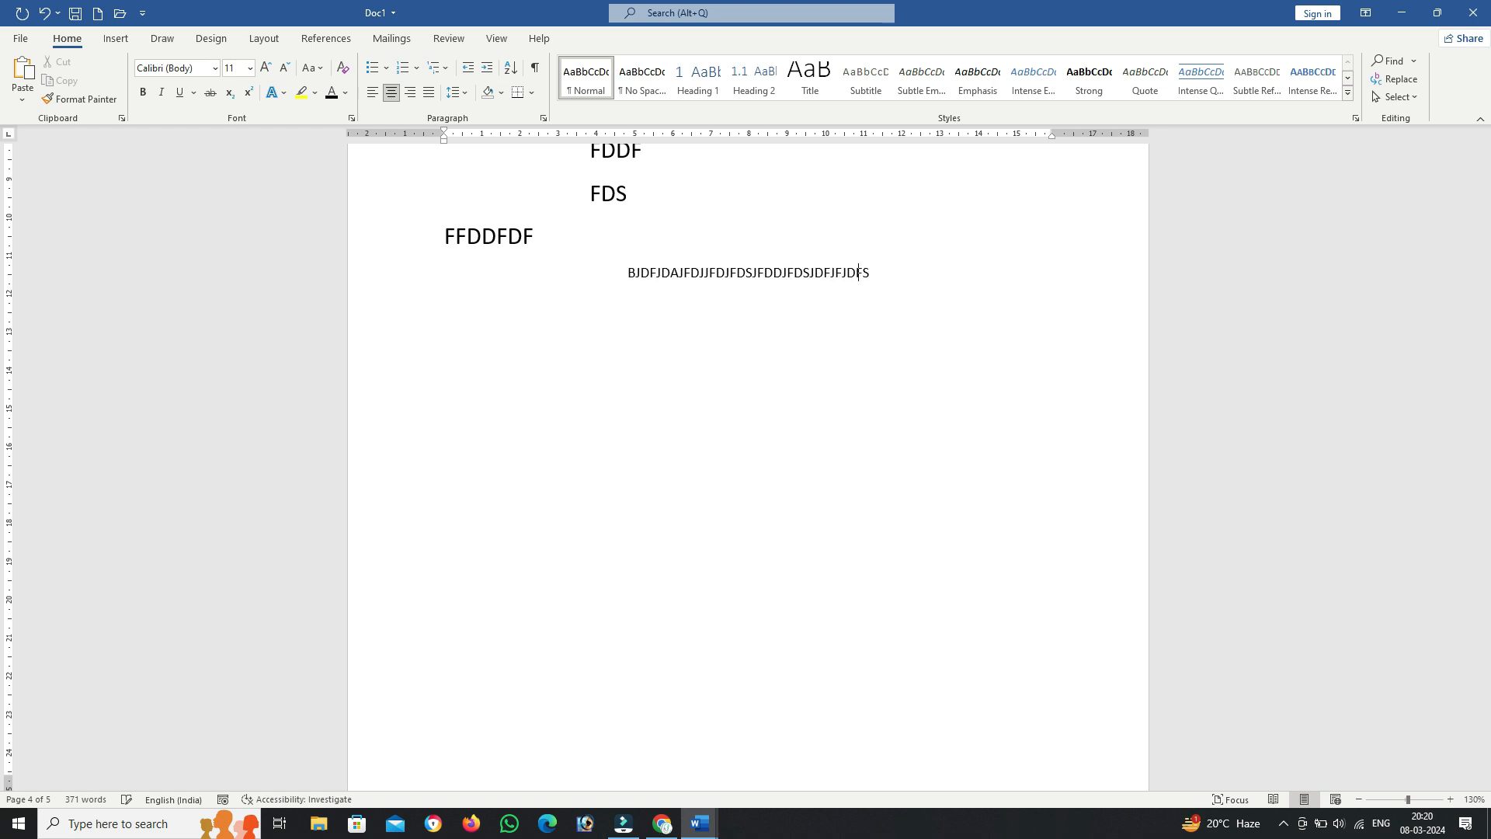
# Step: Add the centered lines JNDFJKFD, DF, FDFD, FDS and FDS below the first centered line
pyautogui.write('JNDFJKFD')
pyautogui.write('DF')
pyautogui.press('Return')
pyautogui.write('FDFD')
pyautogui.press('Return')
pyautogui.write('FDS')
pyautogui.press('Return')
pyautogui.write('FDS')
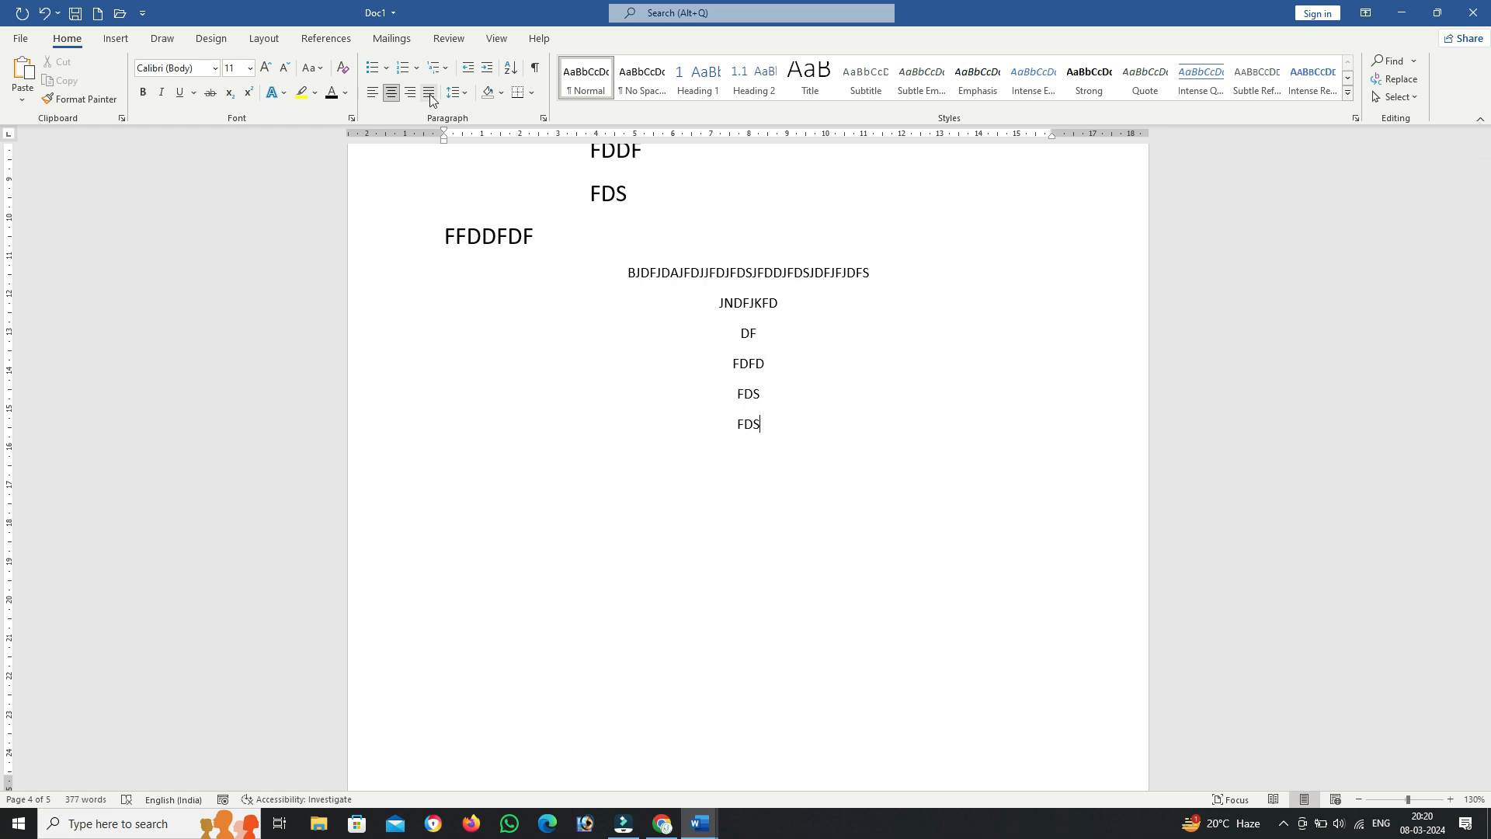
# Step: Right-align the last FDS line and add the right-aligned lines GNKJGKJGF, FDGF and H below it
pyautogui.click(411, 100)
pyautogui.press('Return')
pyautogui.write('GNKJGKJGF')
pyautogui.press('Return')
pyautogui.write('FDGF')
pyautogui.press('Return')
pyautogui.write('H')
# Step: Justify the paragraph starting with "Reading is easier, too" above the checkmark list
pyautogui.scroll(6, 407, 277)
pyautogui.scroll(15, 405, 262)
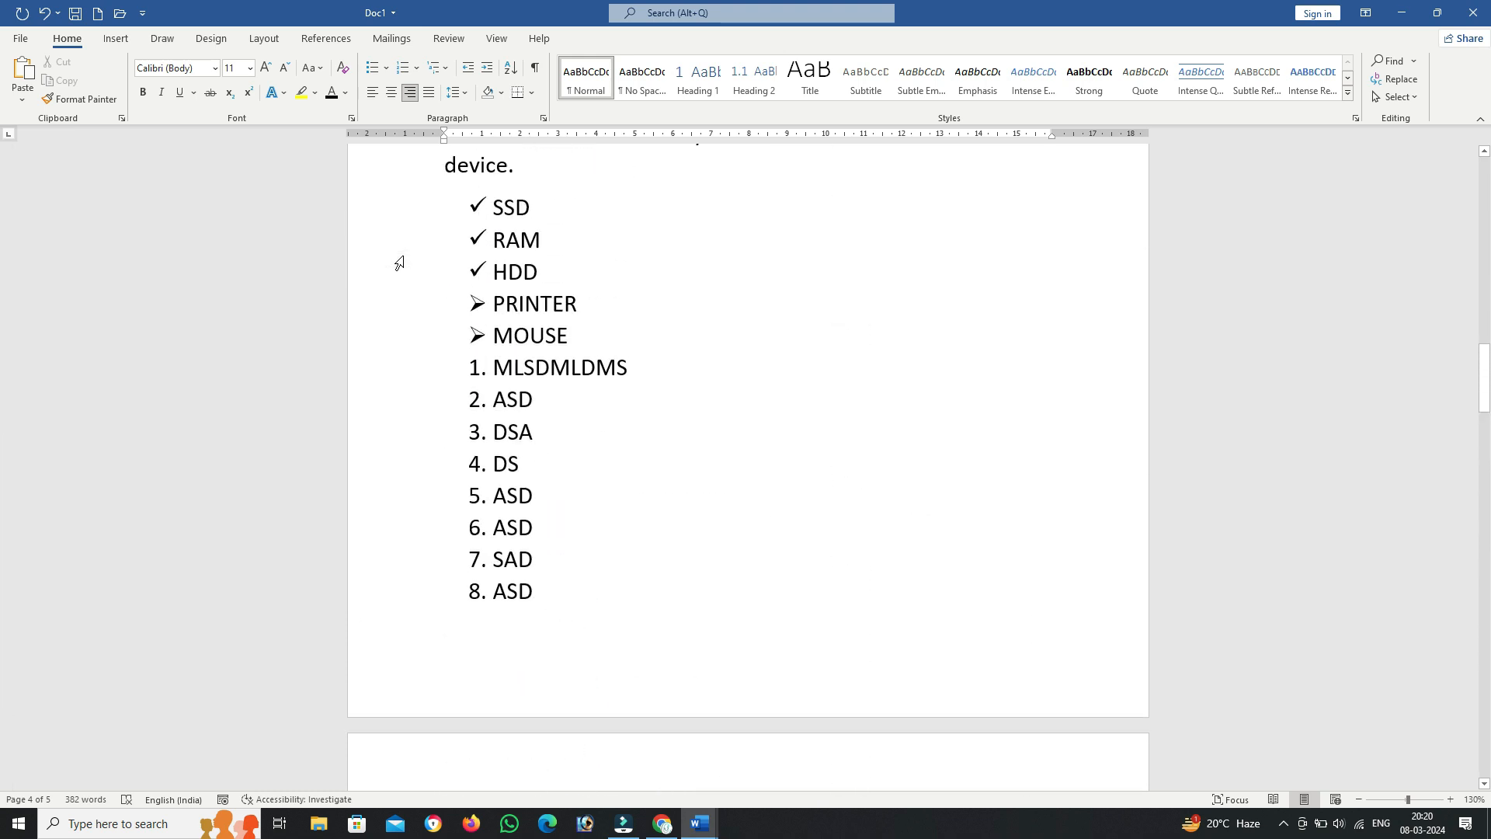
pyautogui.scroll(3, 399, 264)
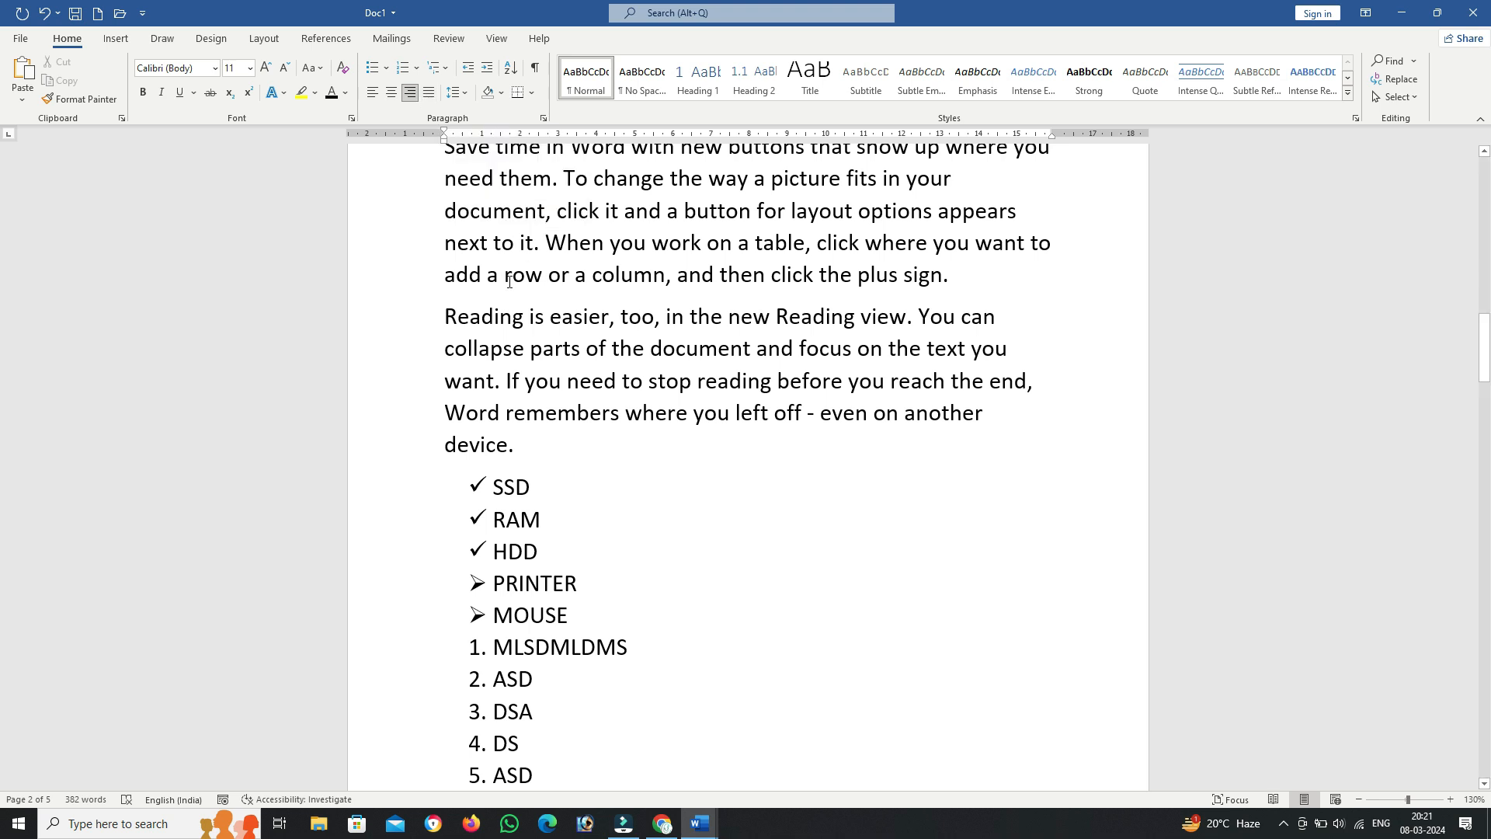
pyautogui.moveTo(441, 315); pyautogui.dragTo(1037, 382)
pyautogui.click(436, 447)
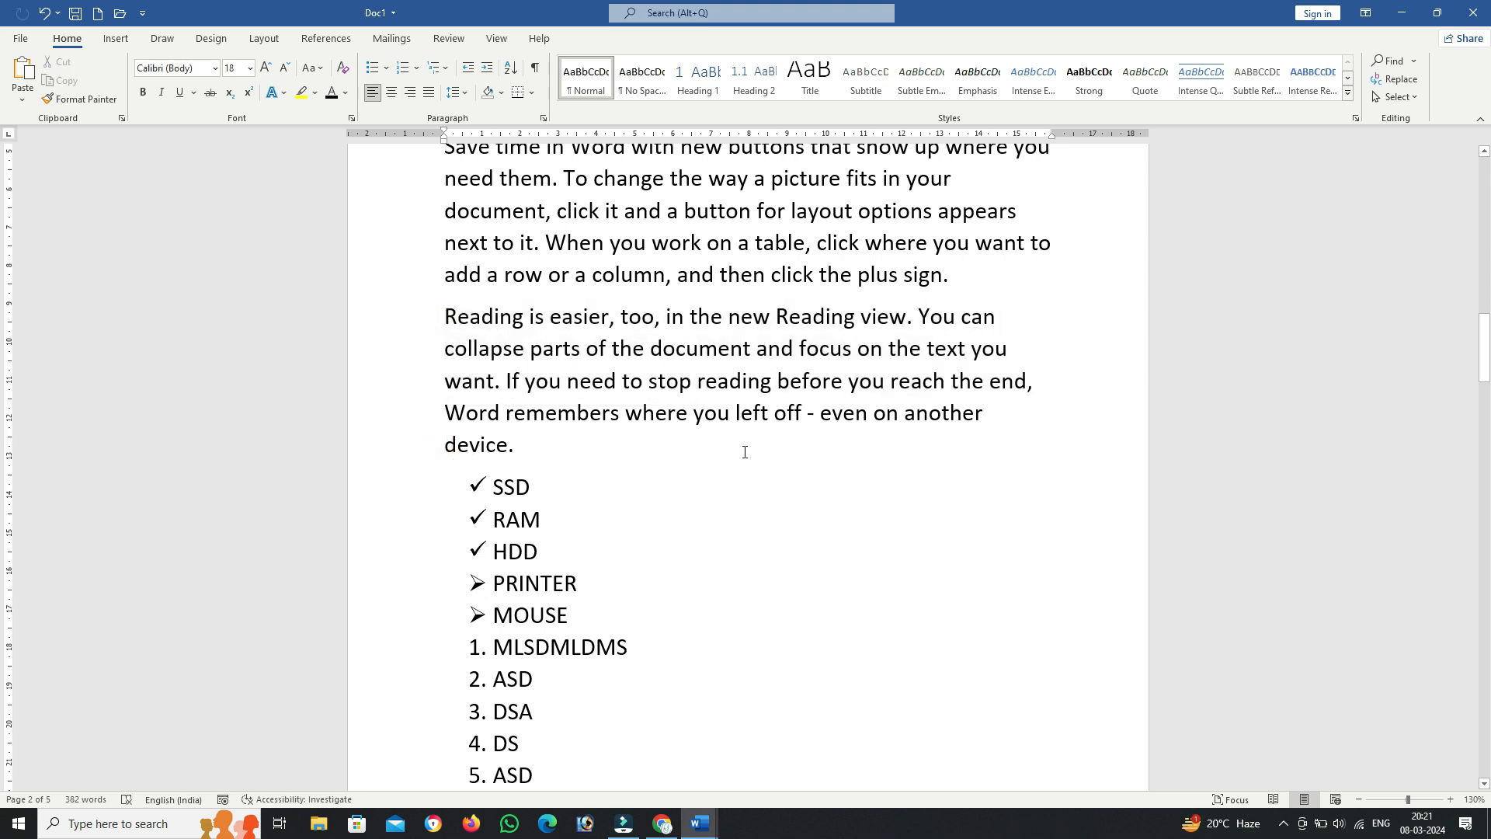
pyautogui.moveTo(524, 456); pyautogui.dragTo(459, 361)
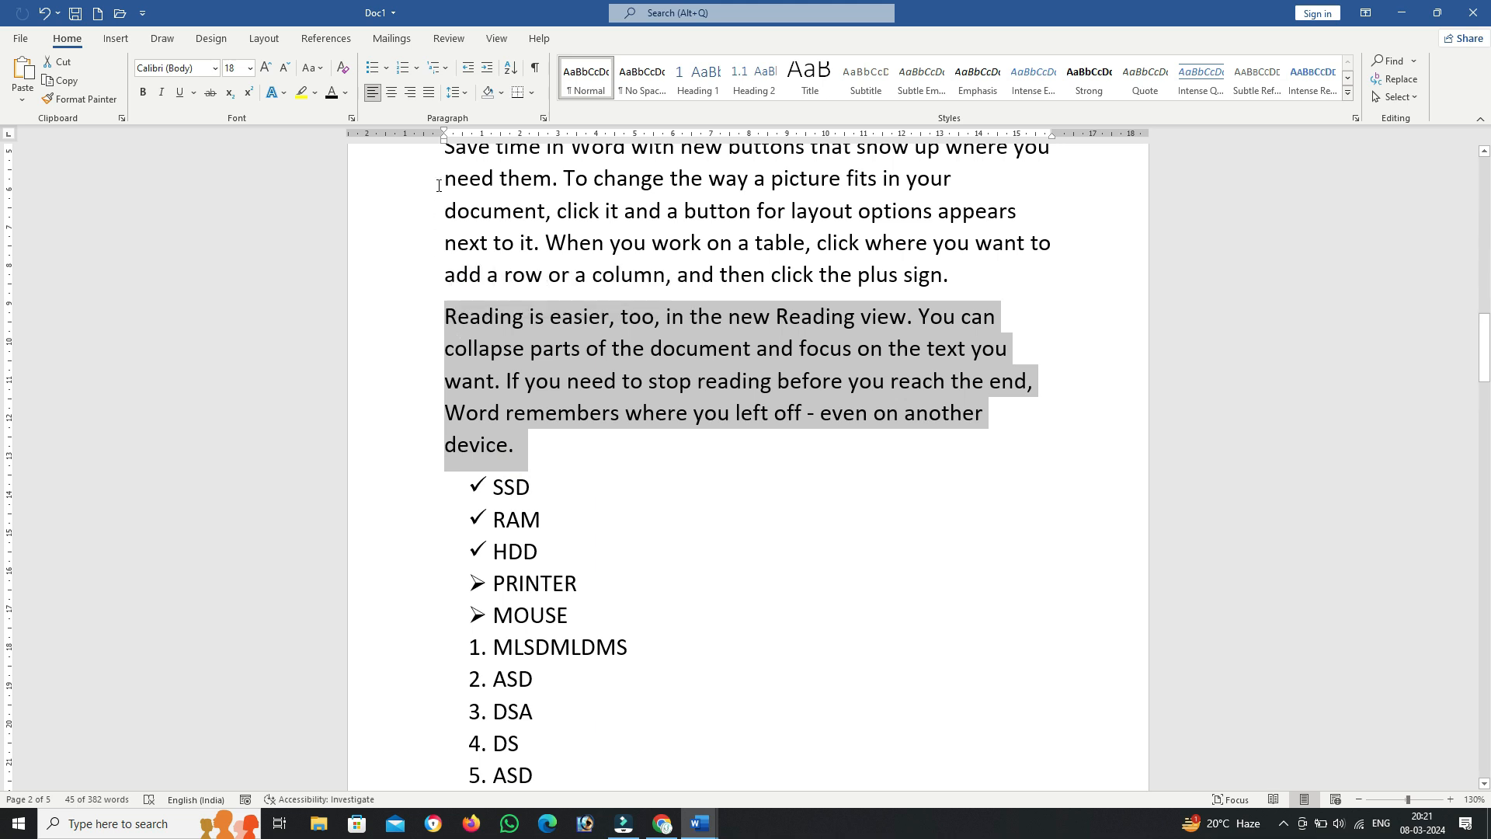
pyautogui.click(429, 92)
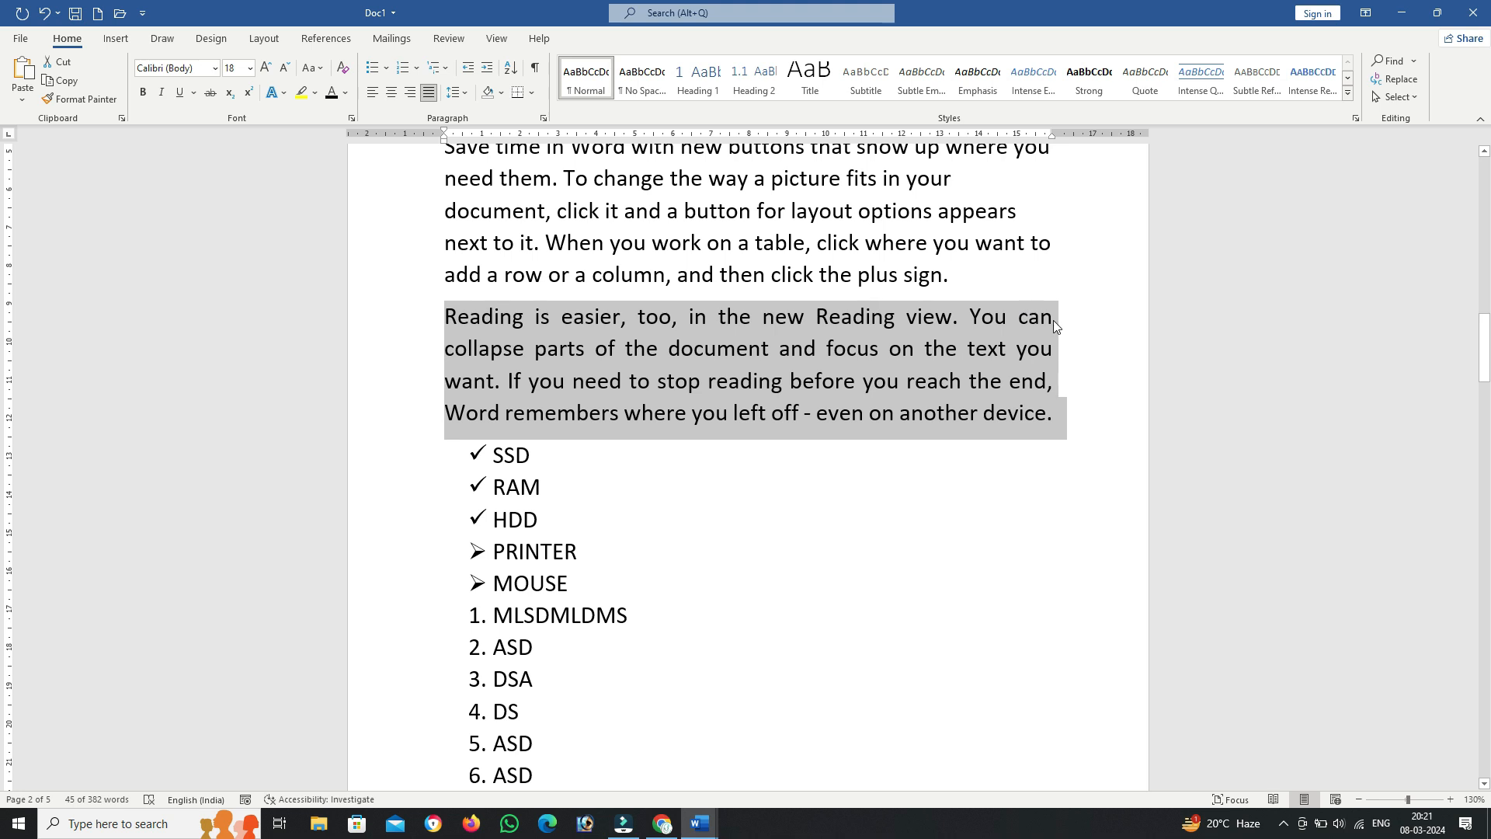
# Step: Select the three paragraphs from "Themes and styles" to "Reading is easier" and examine the line spacing choices without applying one
pyautogui.scroll(2, 984, 285)
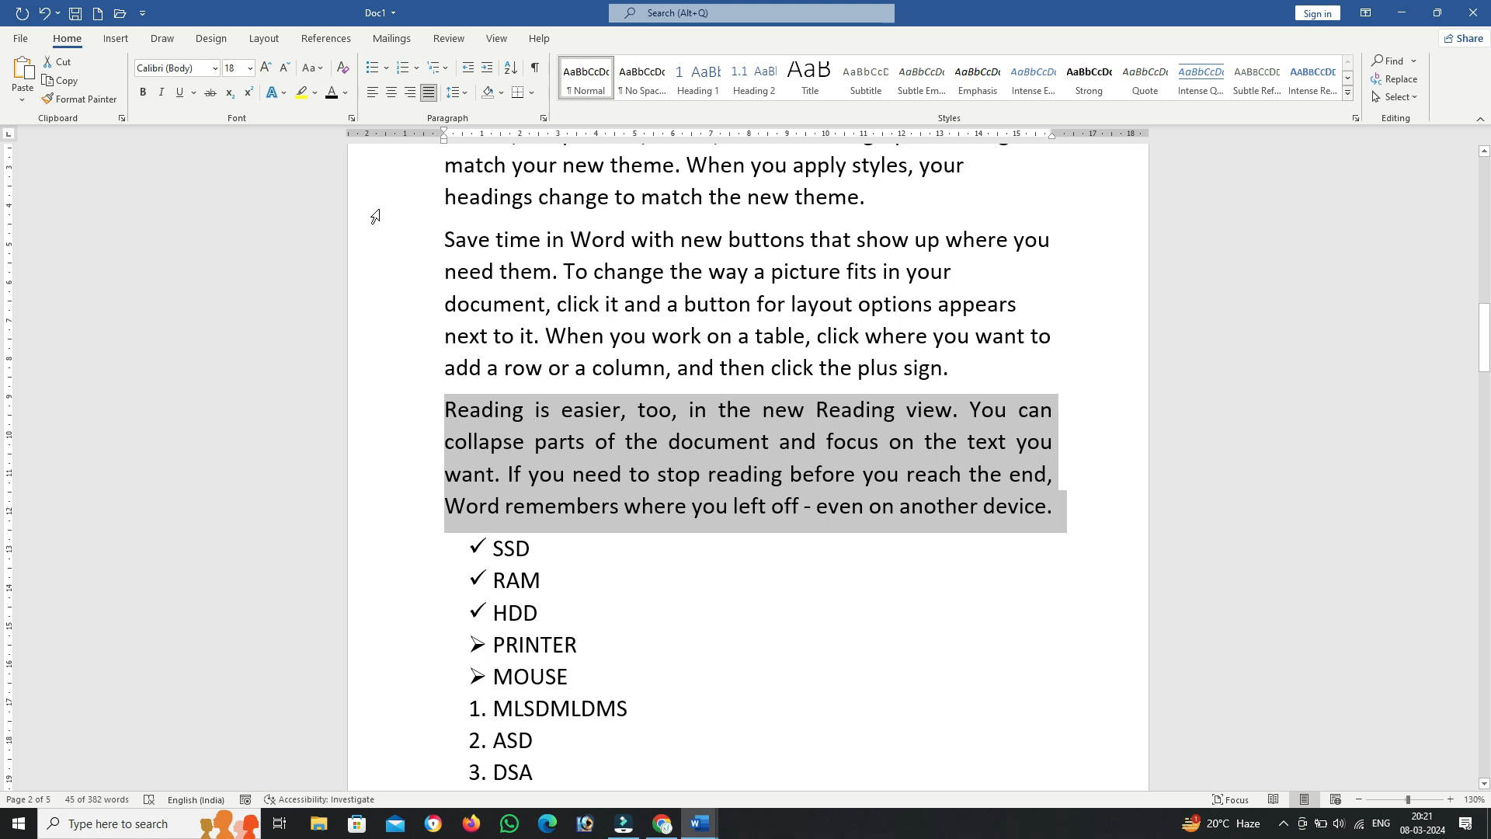
pyautogui.click(465, 94)
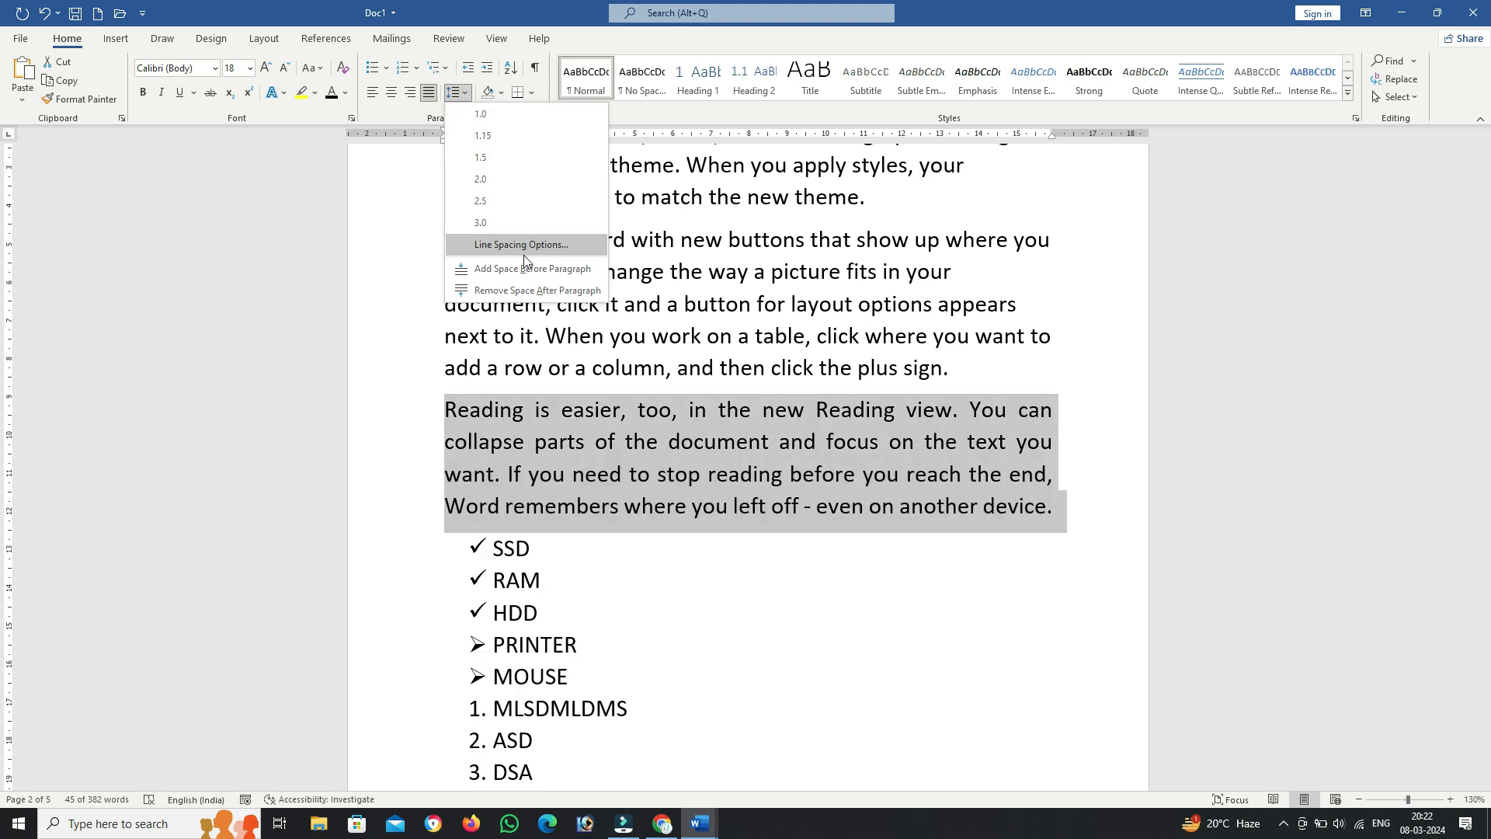
pyautogui.click(974, 537)
pyautogui.click(1079, 509)
pyautogui.moveTo(1079, 513); pyautogui.dragTo(427, 334)
pyautogui.scroll(-2, 427, 334)
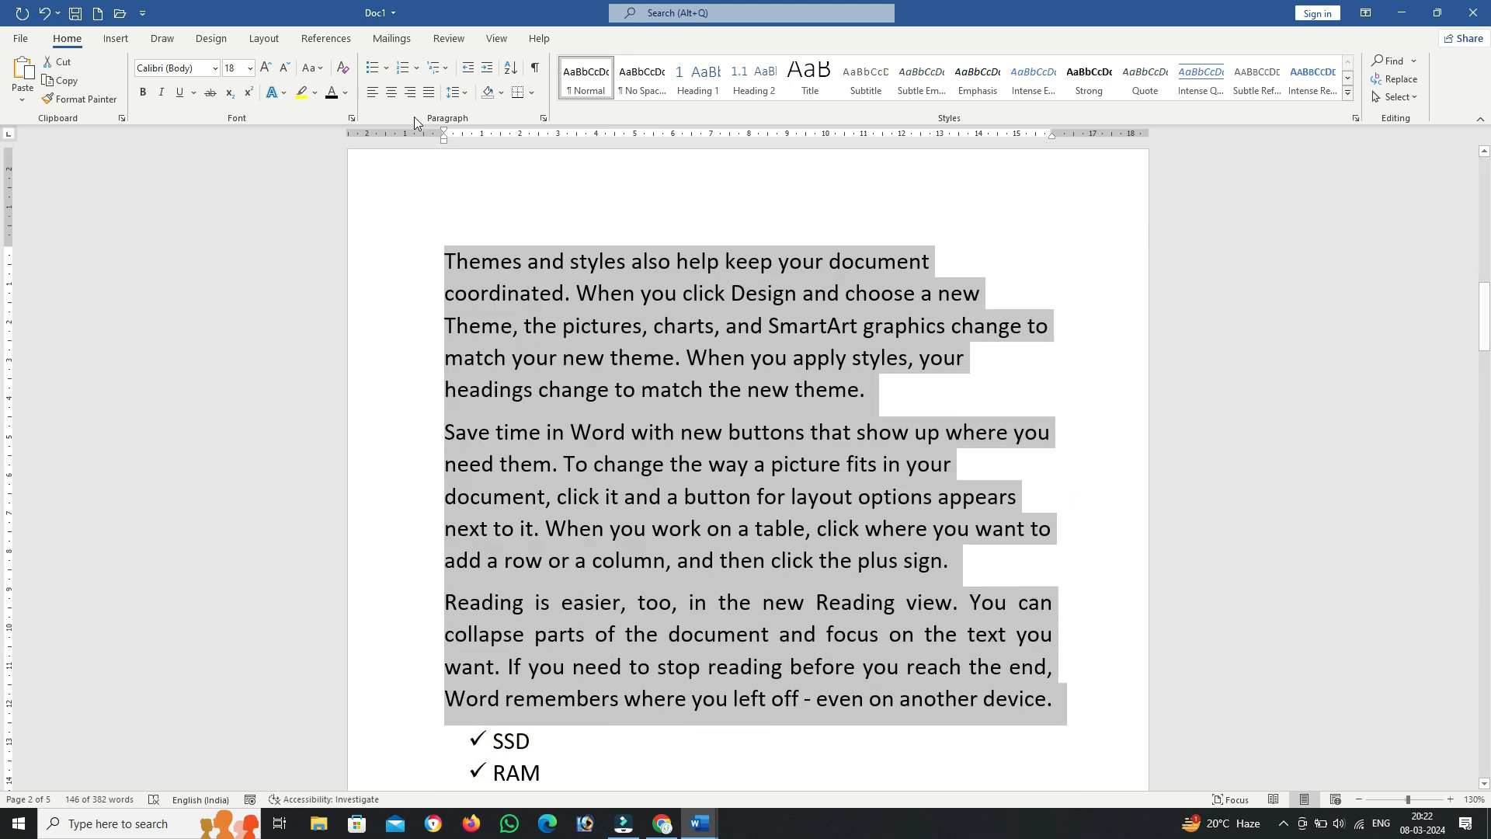
pyautogui.click(466, 93)
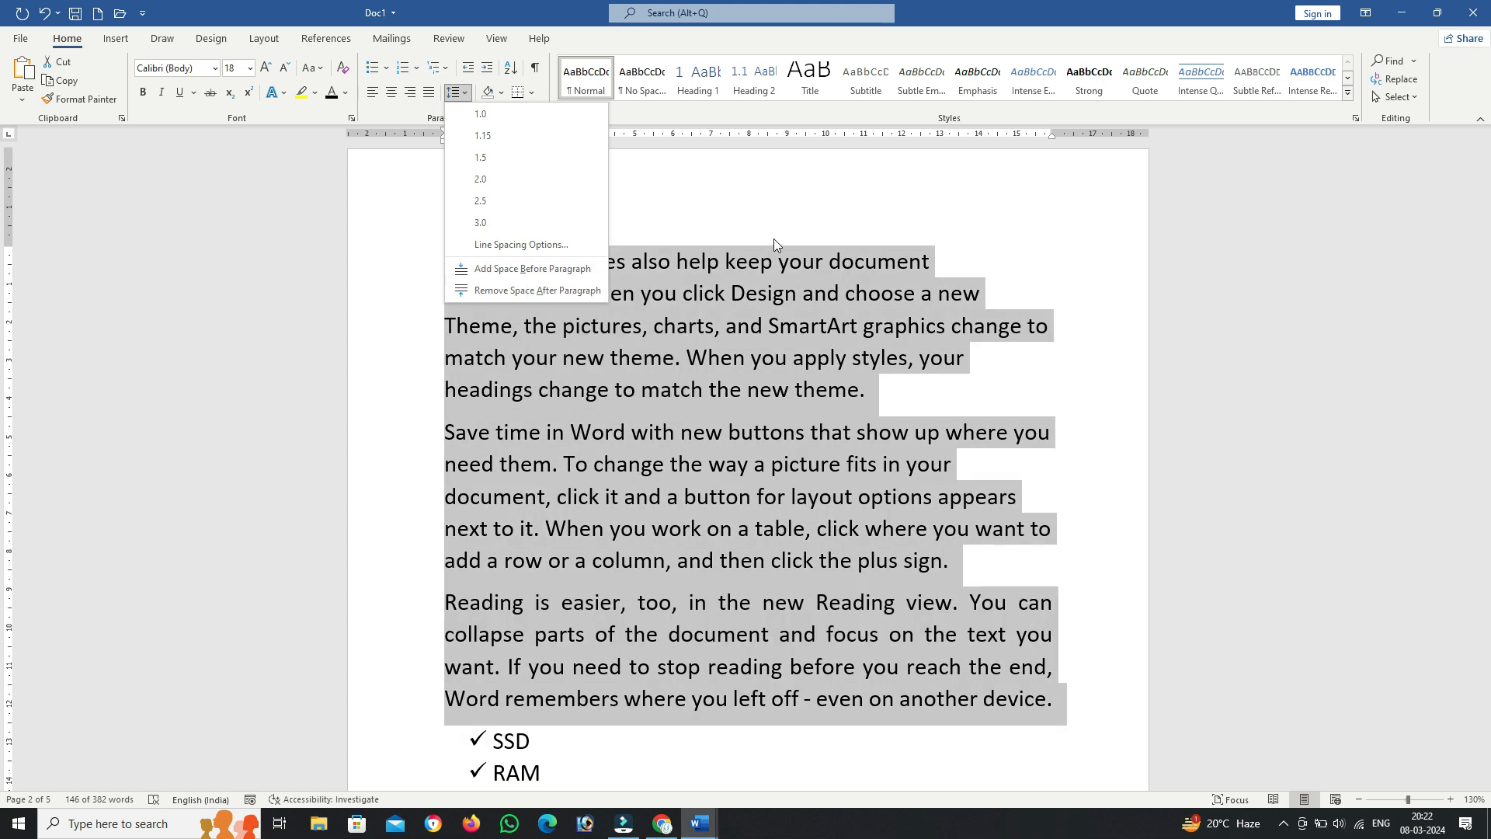
pyautogui.click(727, 168)
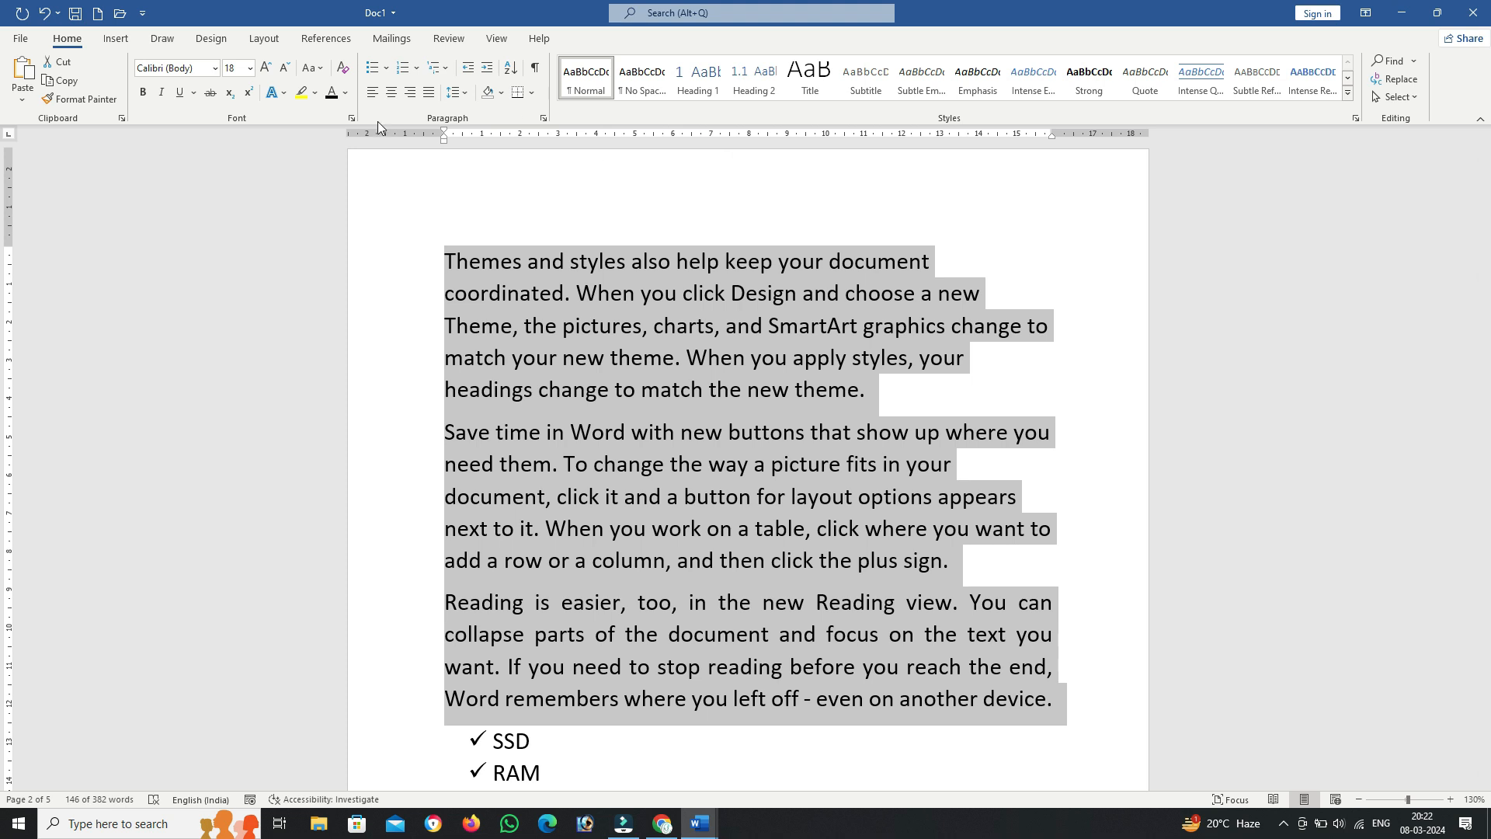
# Step: Sort the three selected paragraphs as text in ascending order
pyautogui.scroll(-2, 604, 184)
pyautogui.scroll(3, 604, 185)
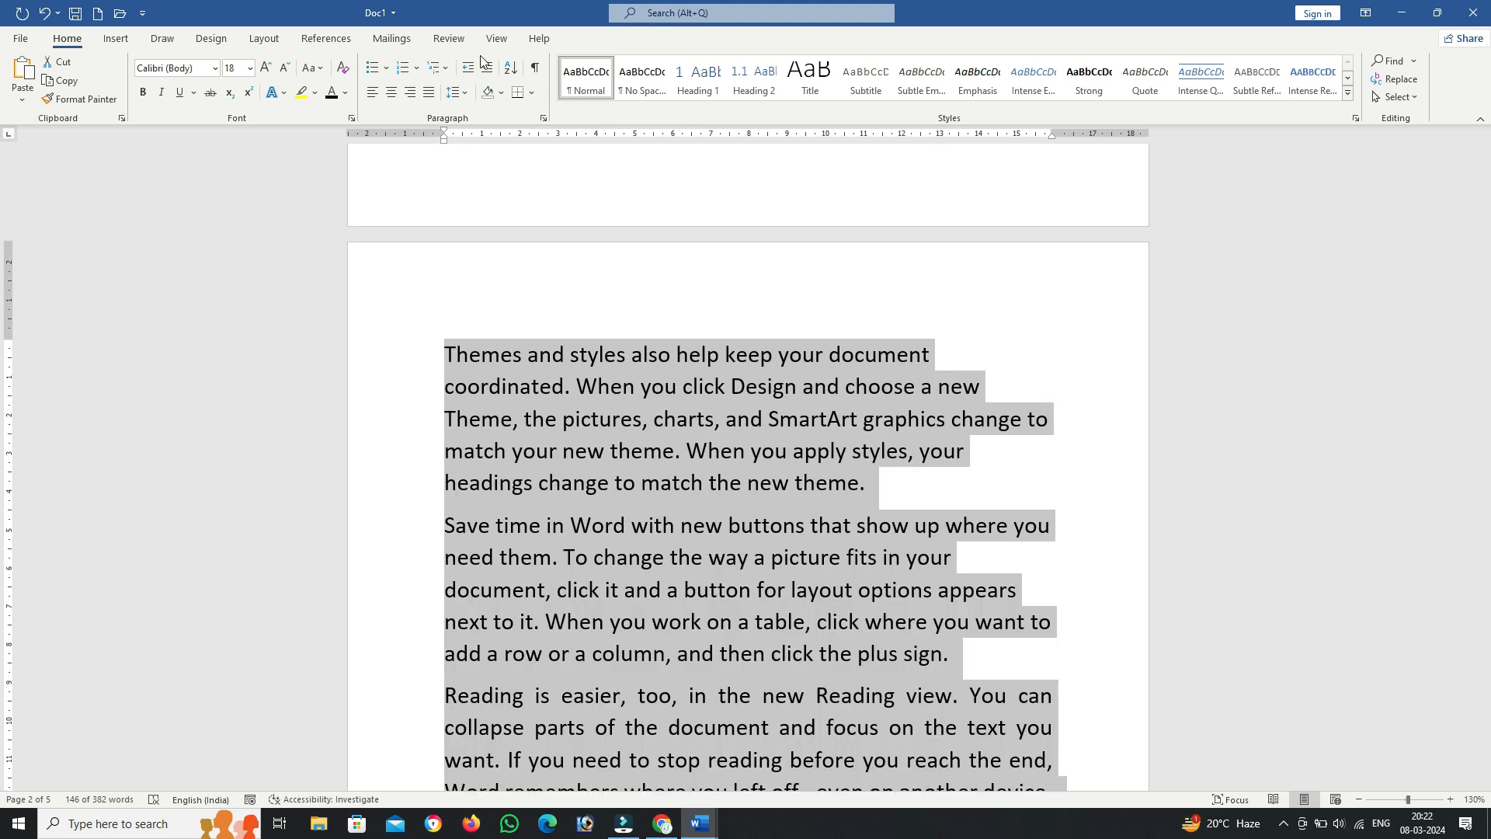
pyautogui.click(516, 72)
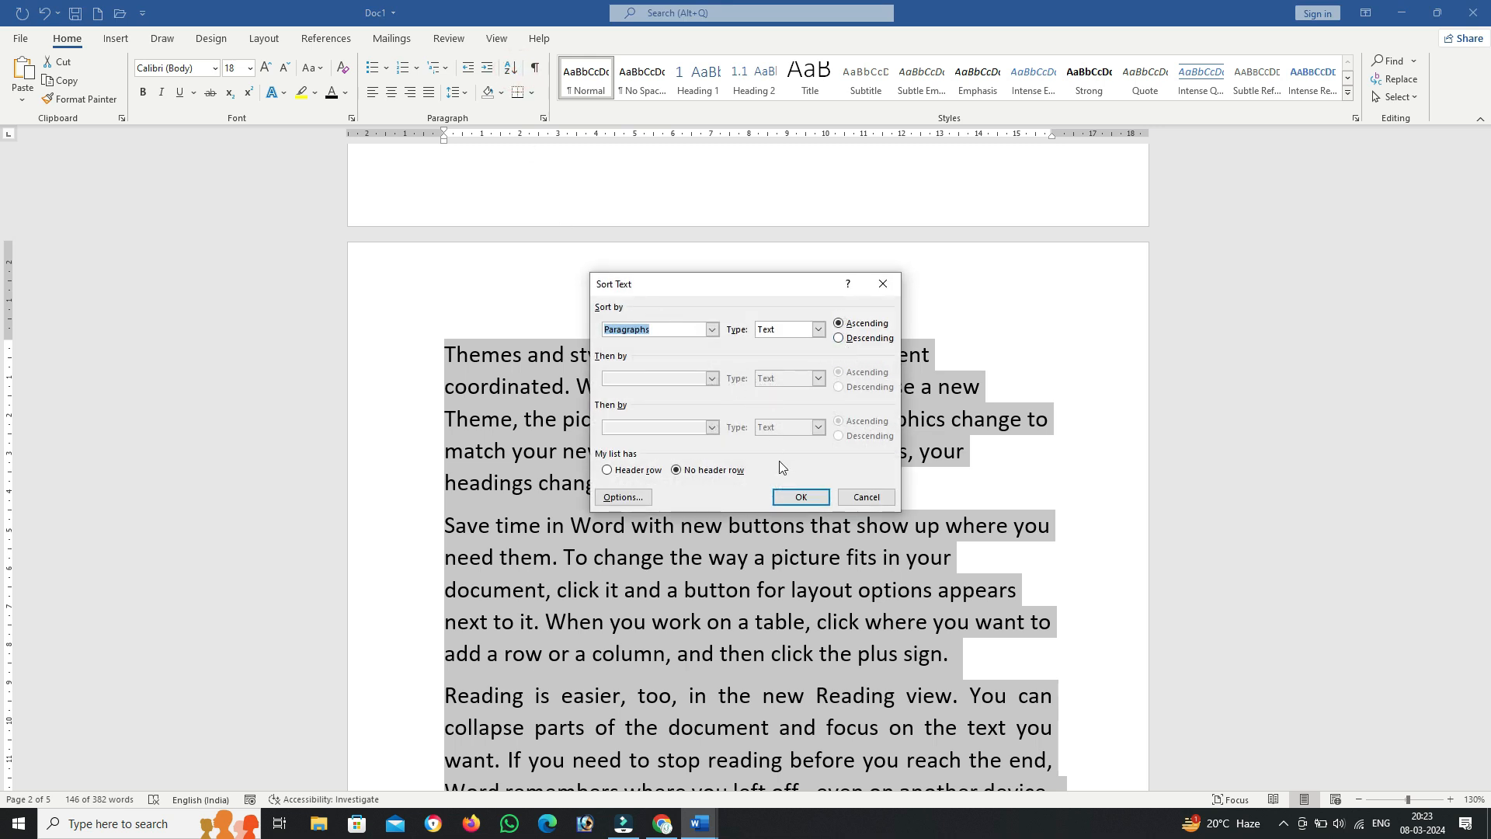
pyautogui.click(780, 502)
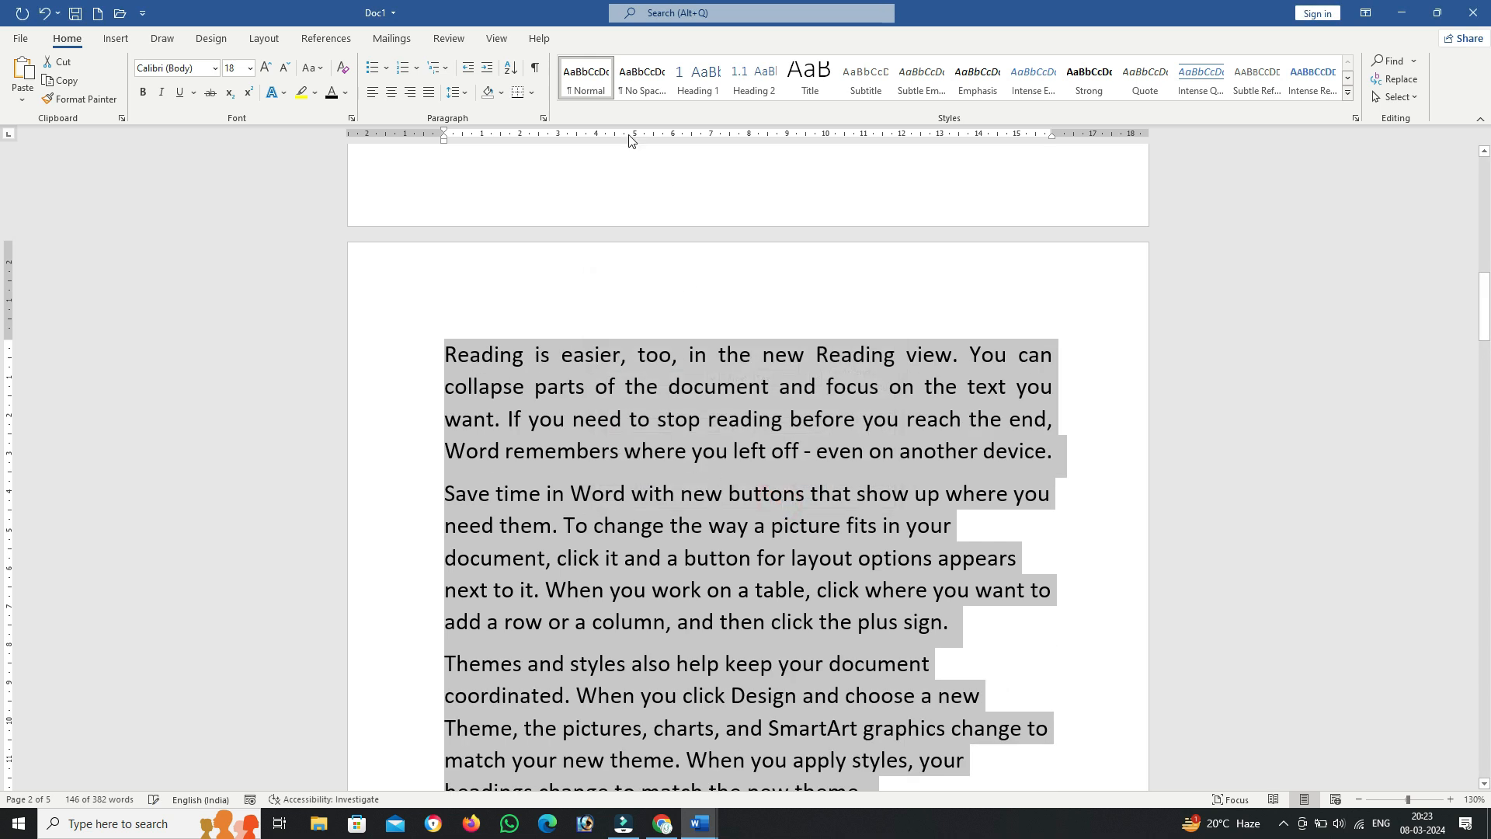
# Step: Sort the three selected paragraphs again by Paragraphs in descending order
pyautogui.click(506, 74)
pyautogui.click(712, 331)
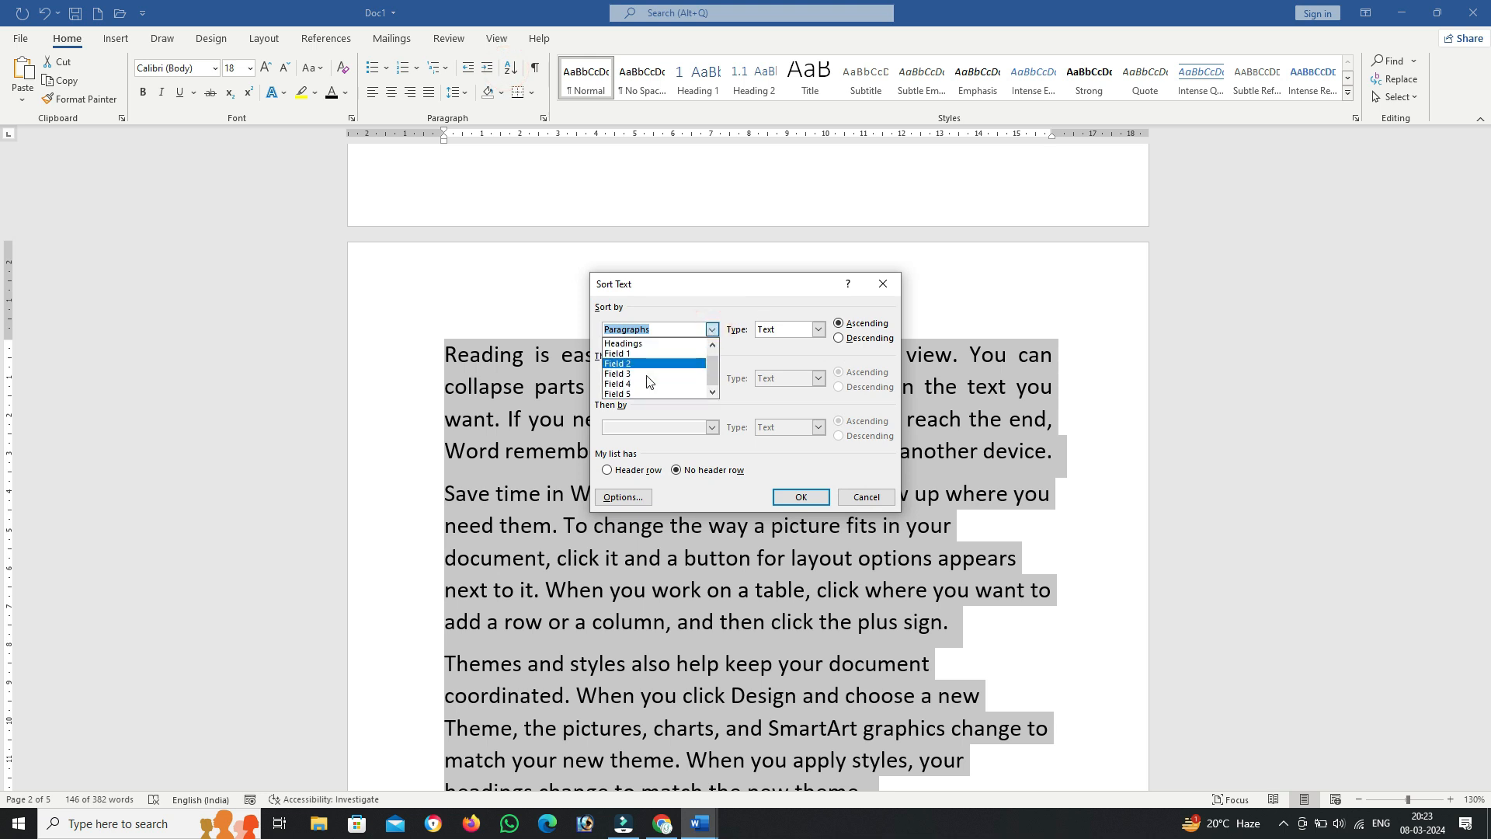
pyautogui.click(709, 329)
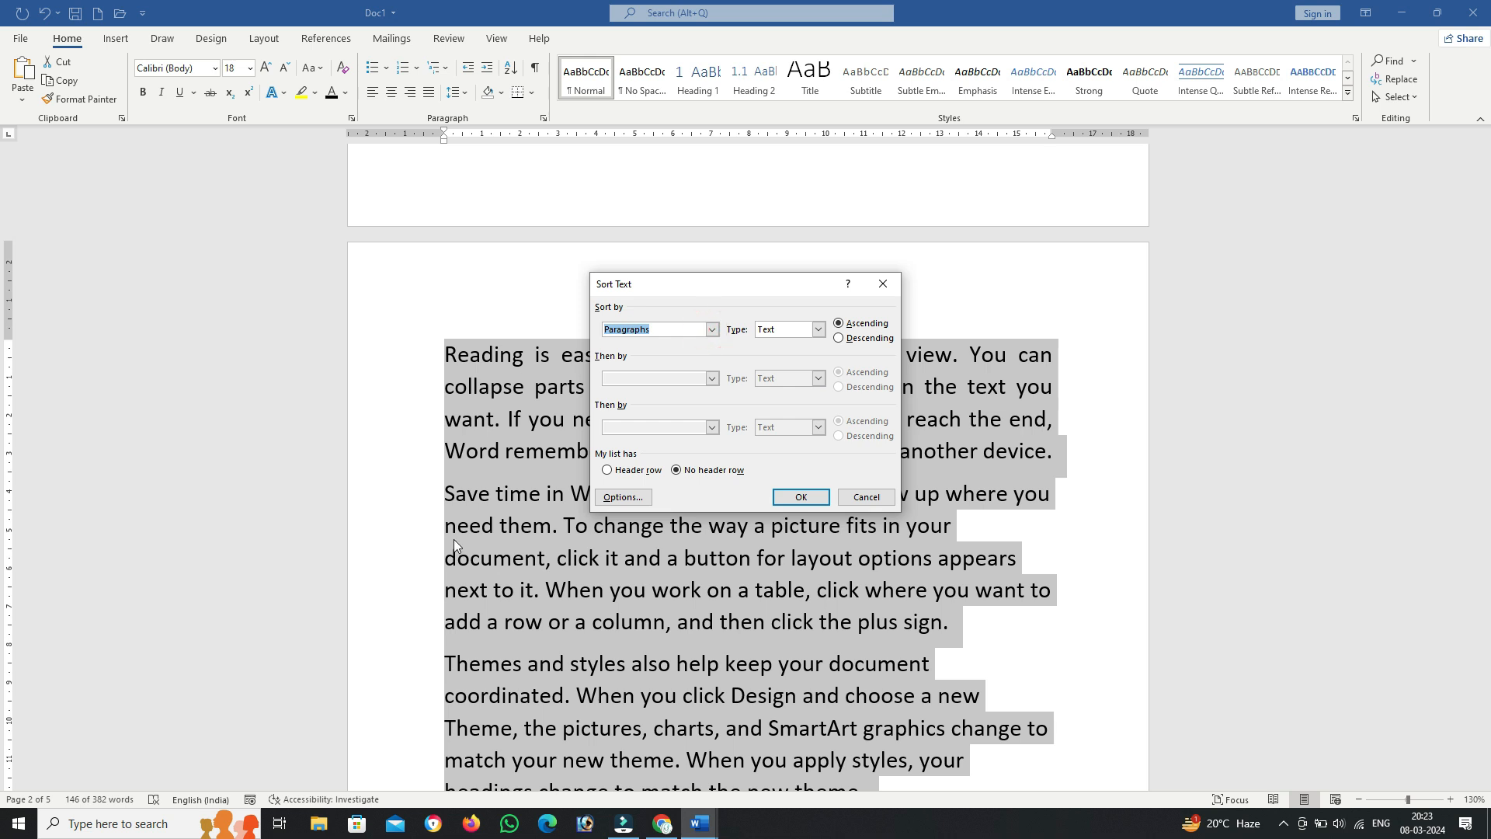
pyautogui.click(854, 342)
pyautogui.click(812, 496)
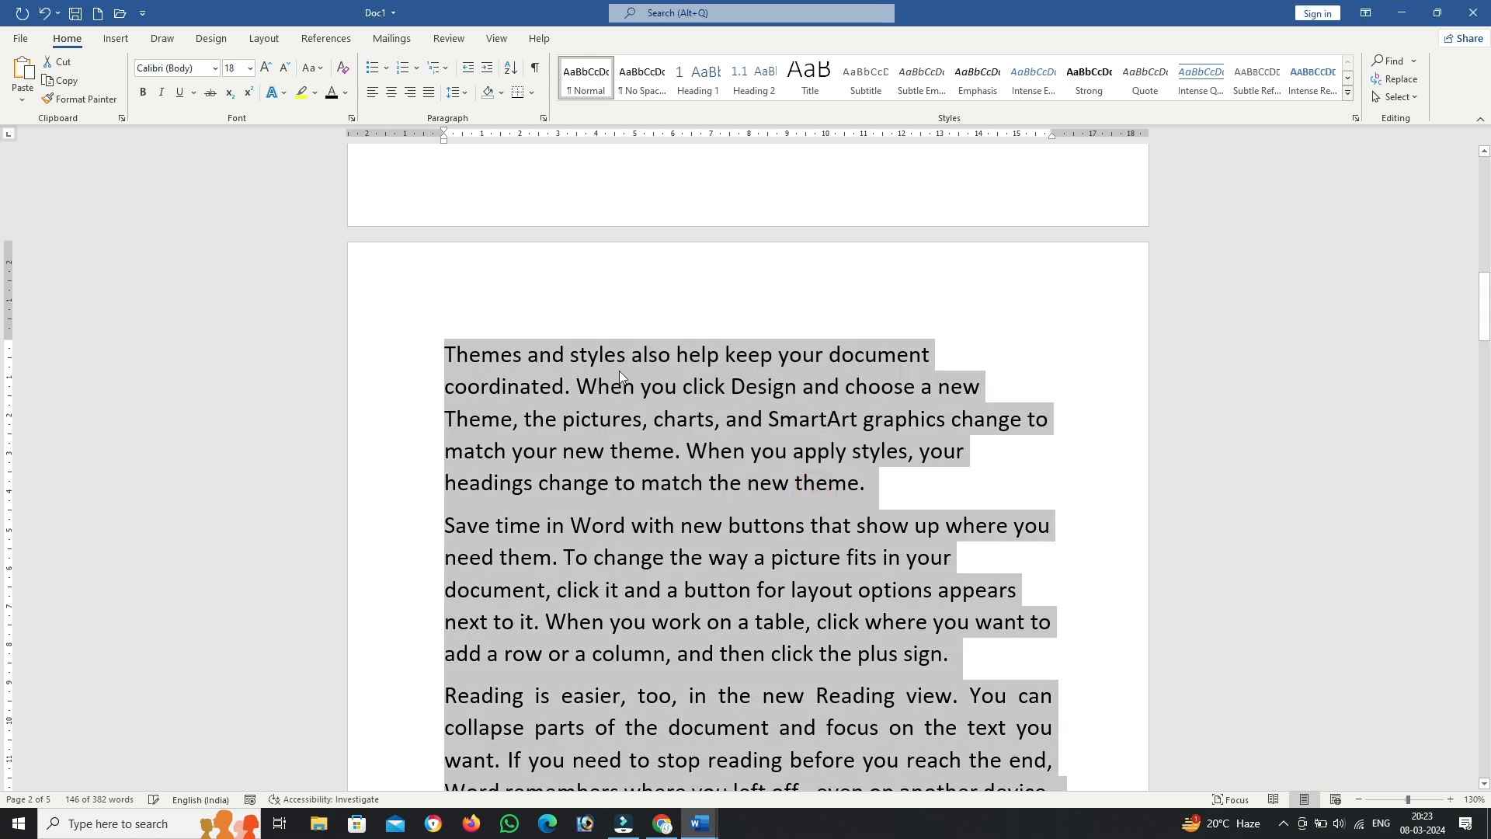
# Step: Undo both paragraph sorts and the justified alignment of the "Reading is easier" paragraph
pyautogui.click(45, 13)
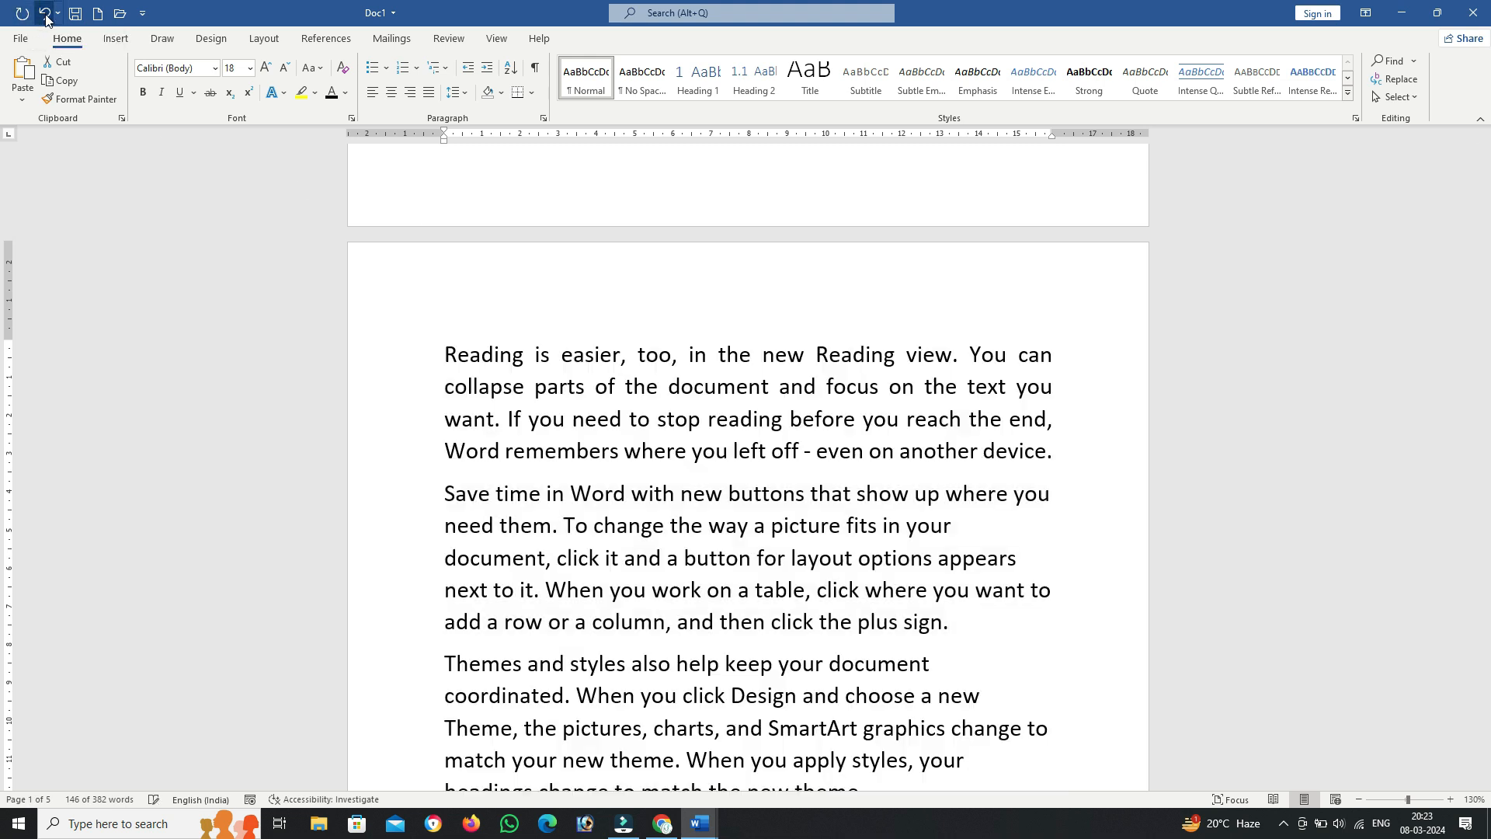
pyautogui.hotkey('ctrl', 'y')
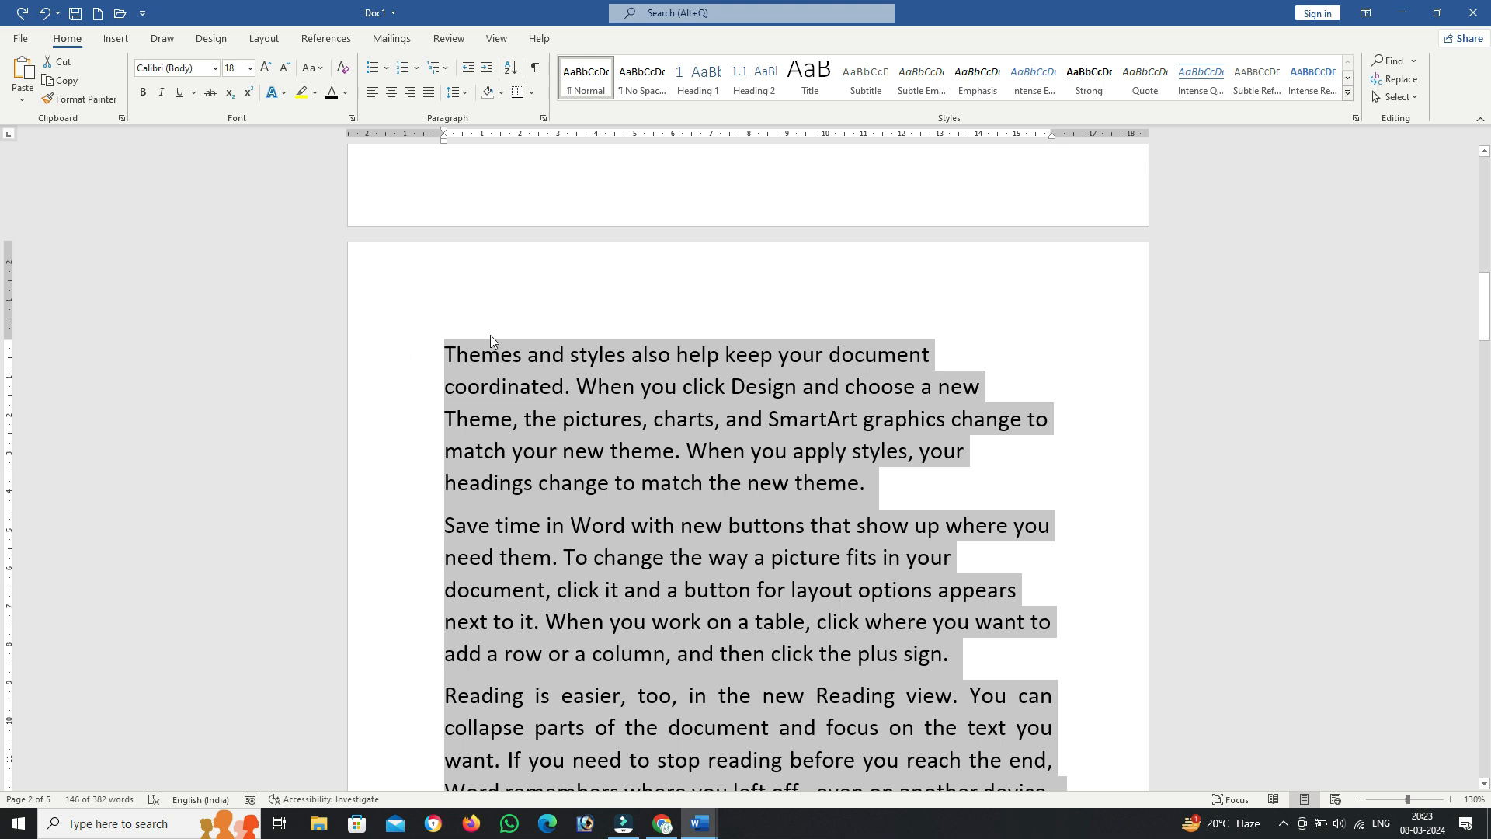
pyautogui.click(45, 14)
pyautogui.scroll(-3, 777, 383)
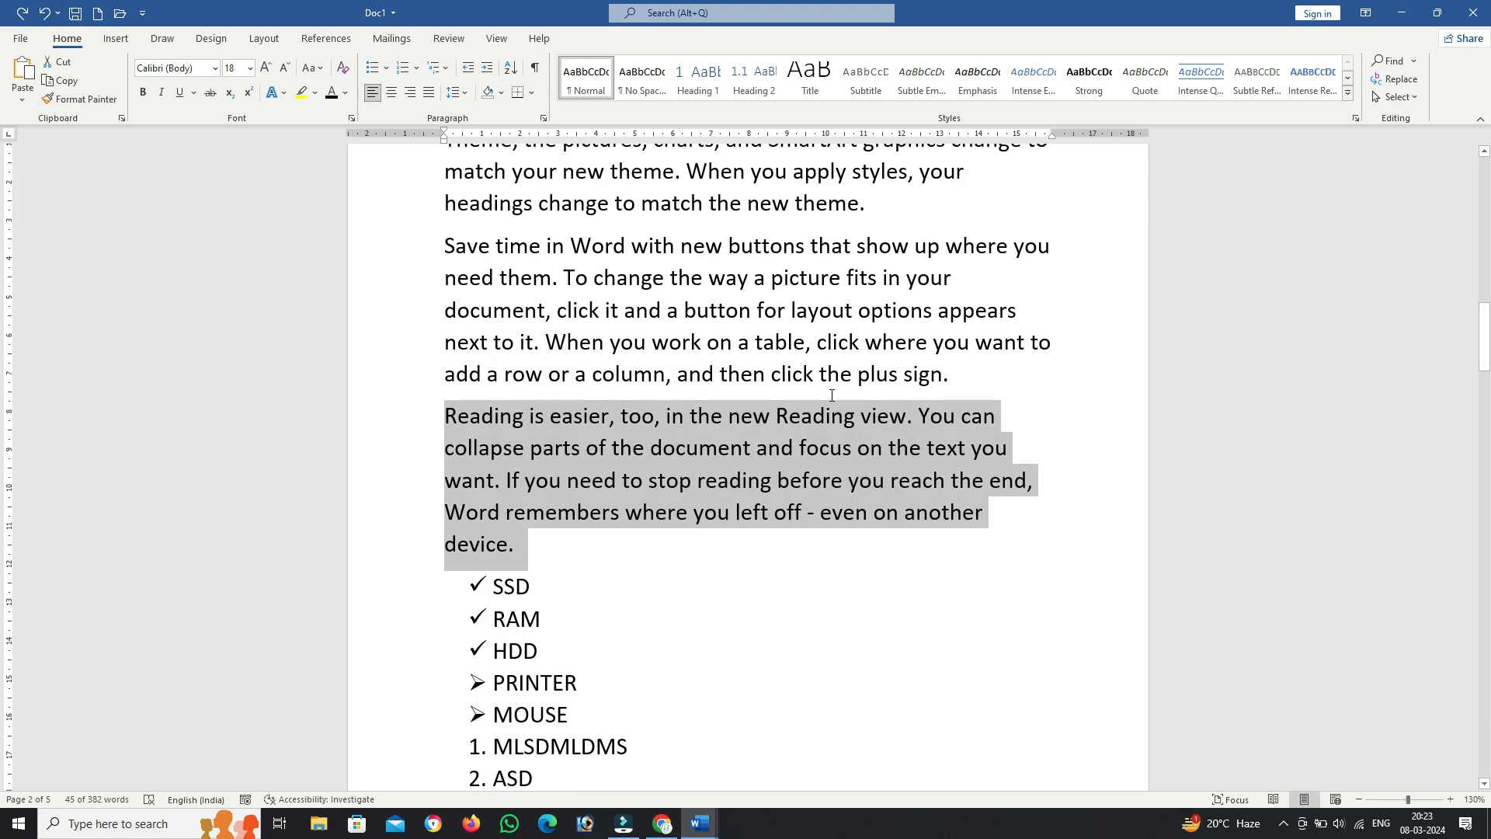
pyautogui.scroll(3, 829, 281)
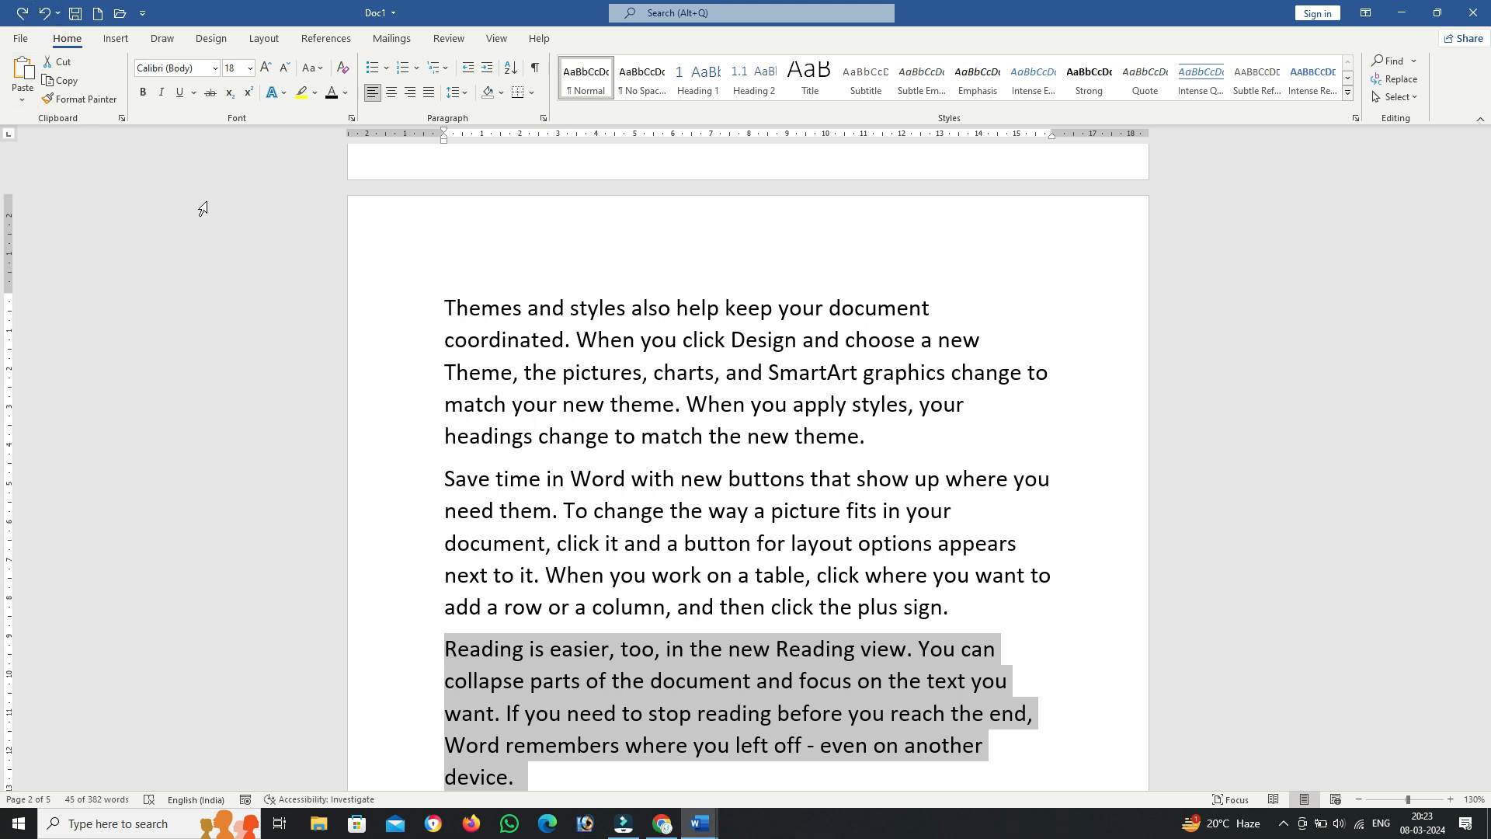
pyautogui.click(31, 22)
pyautogui.click(31, 21)
pyautogui.click(31, 21)
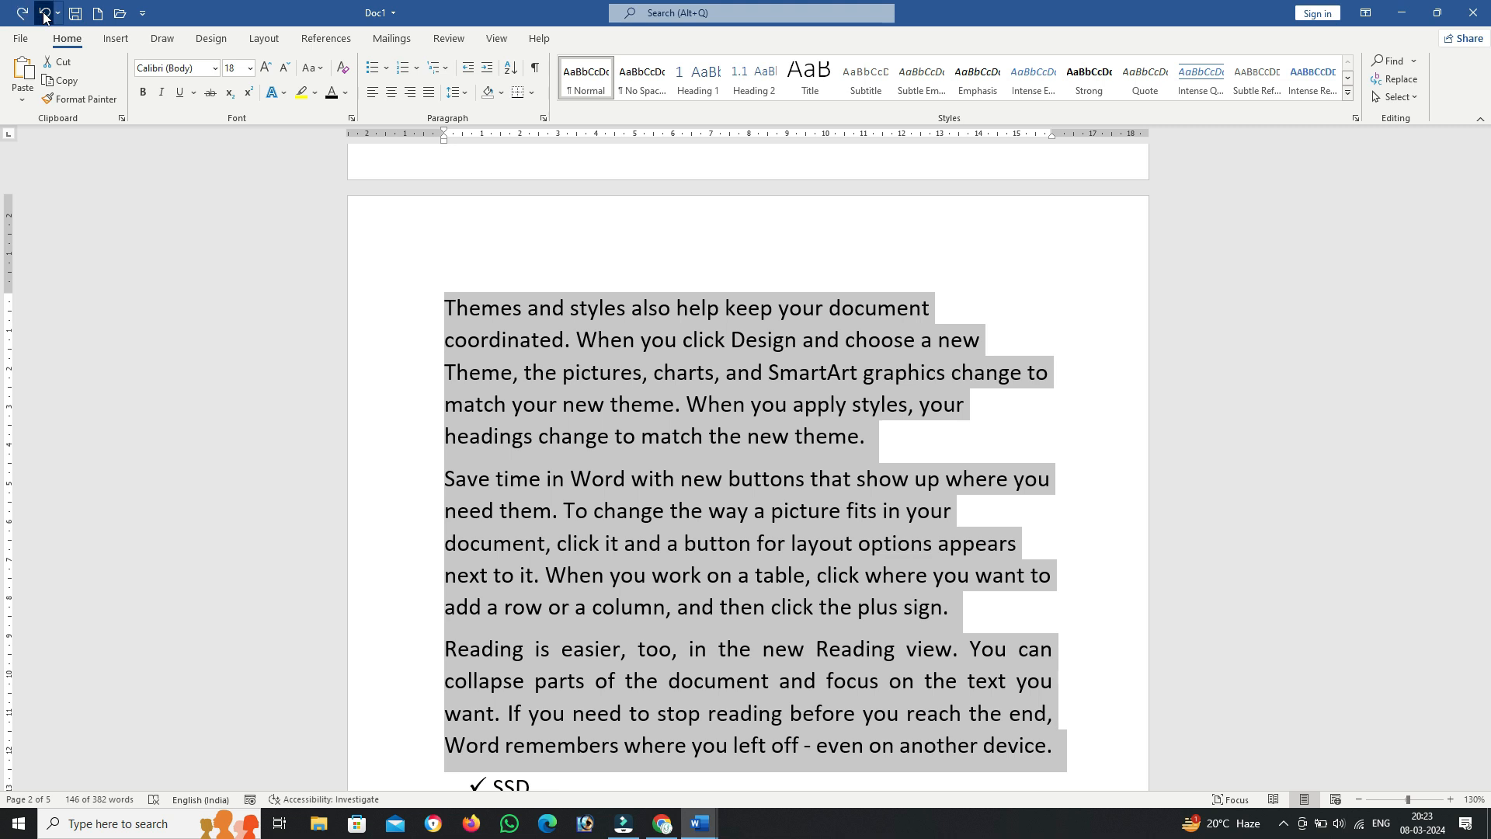
pyautogui.click(44, 14)
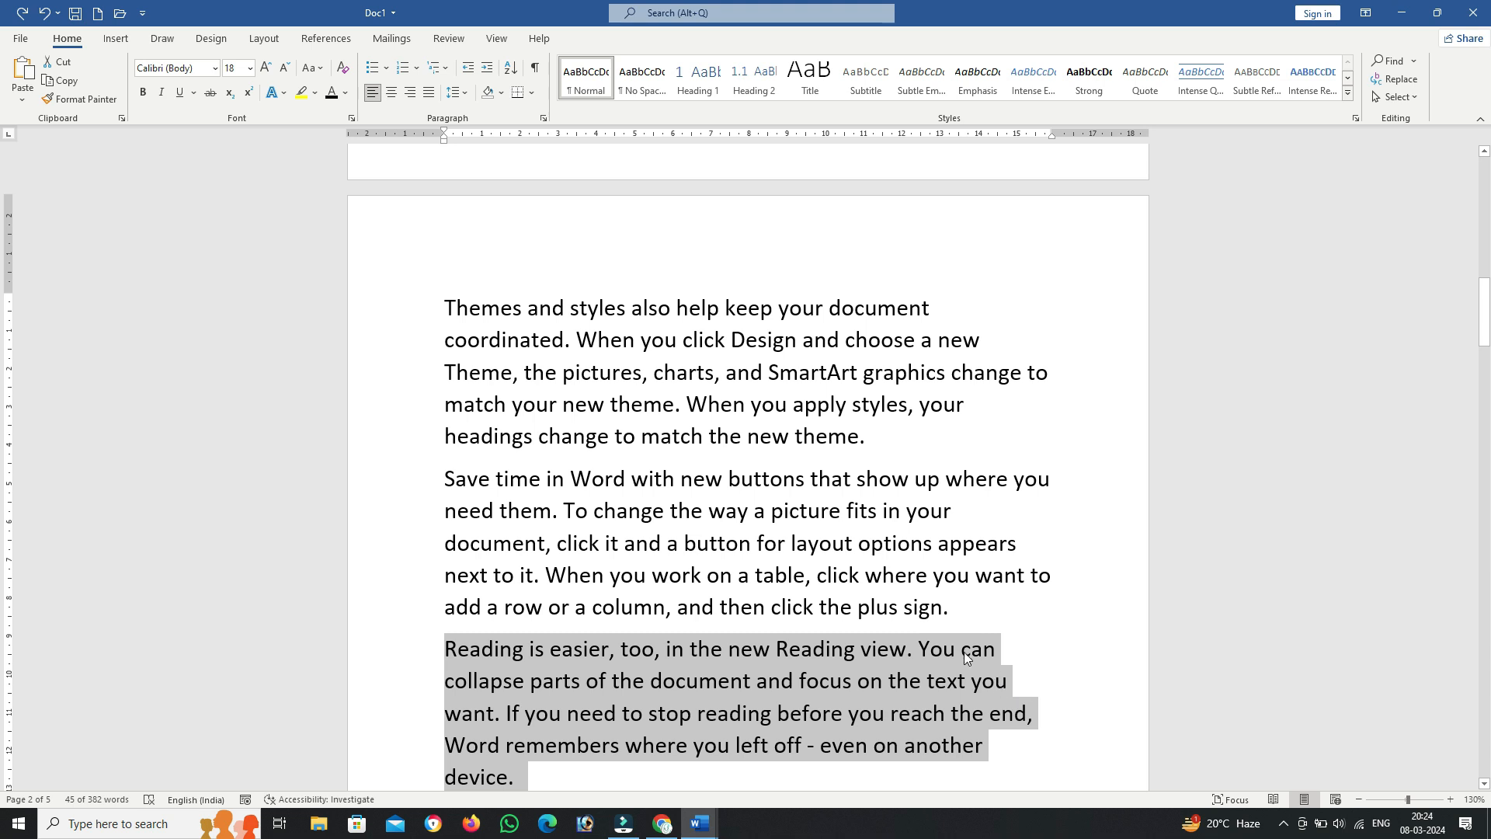
# Step: Show the paragraph marks and other hidden formatting symbols in the document
pyautogui.click(535, 68)
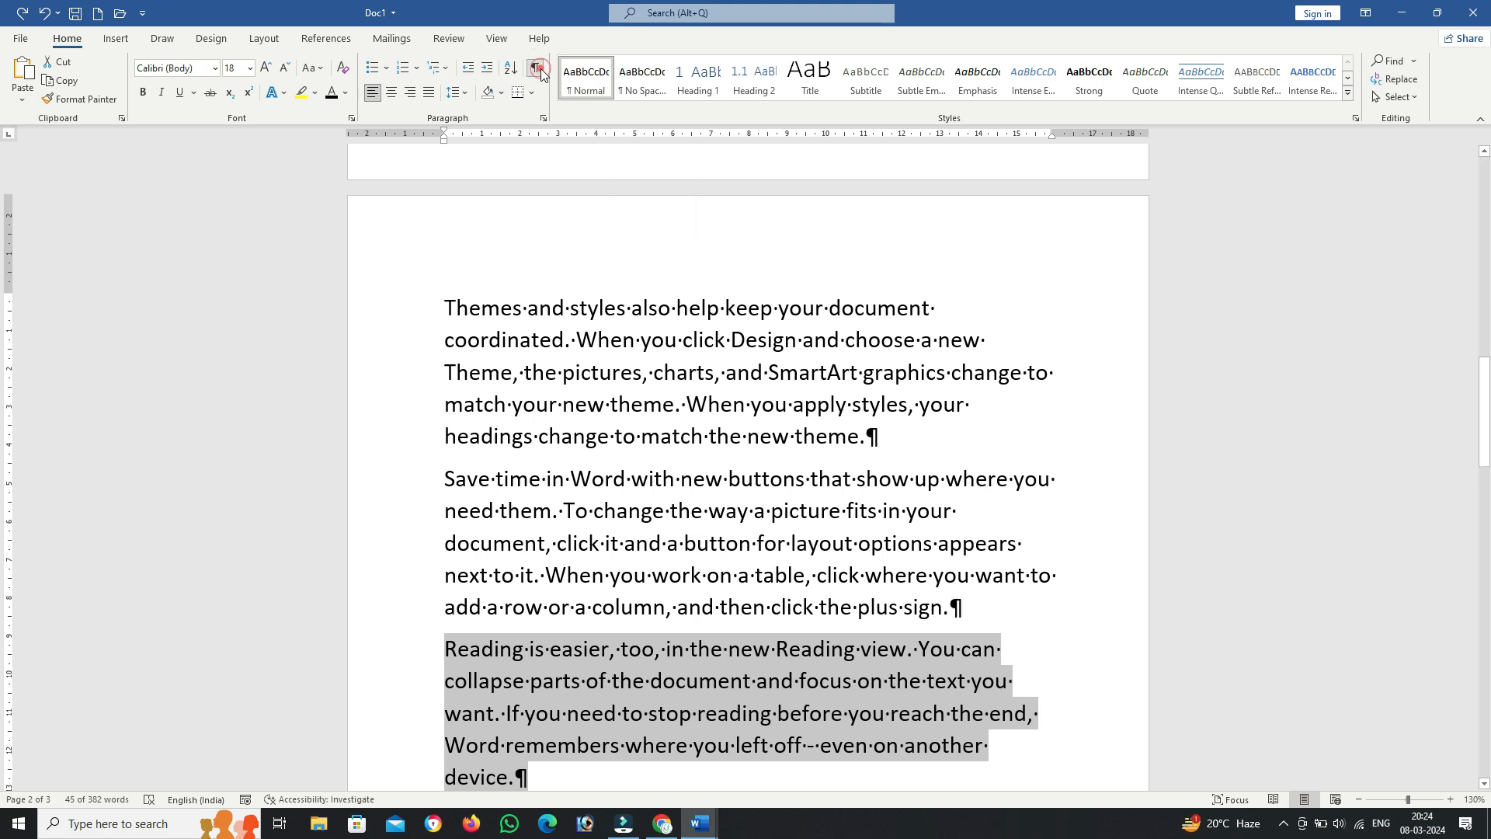
# Step: Hide the formatting marks and preview shading colours on the first line of the "Themes and styles" paragraph
pyautogui.click(536, 68)
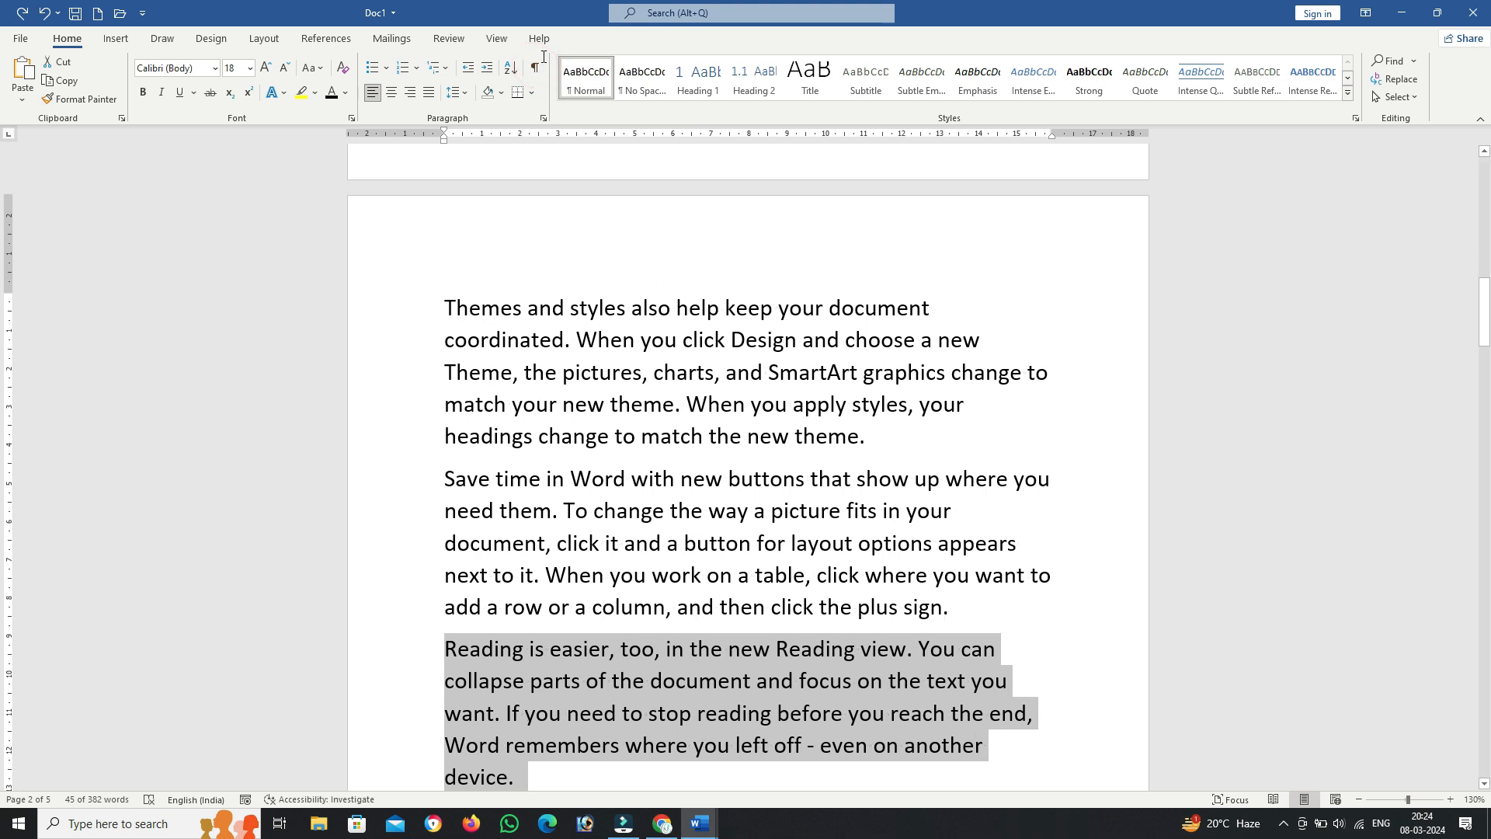
pyautogui.click(449, 299)
pyautogui.hotkey('shift', 'End')
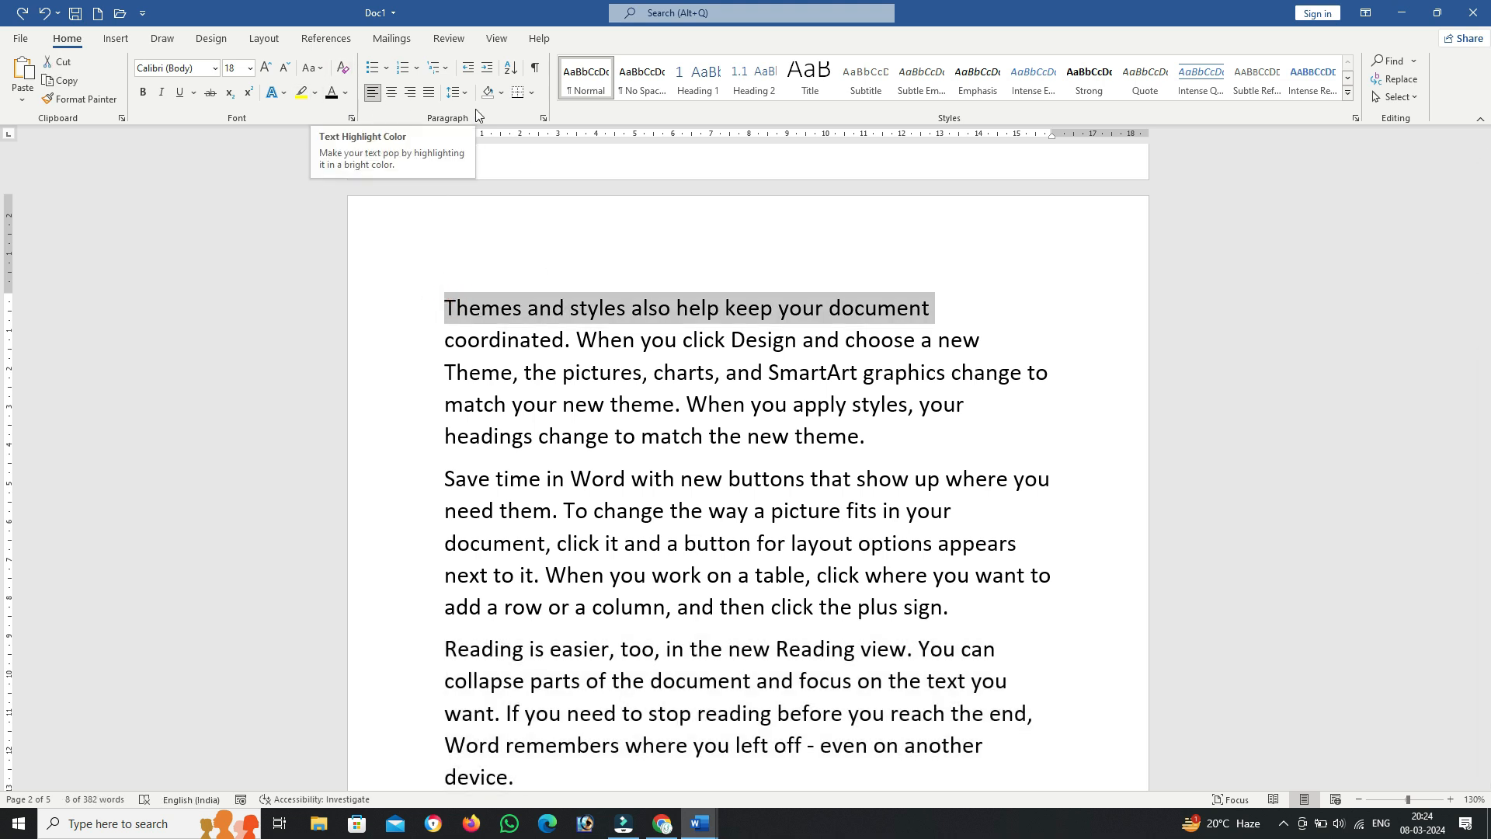
pyautogui.click(502, 94)
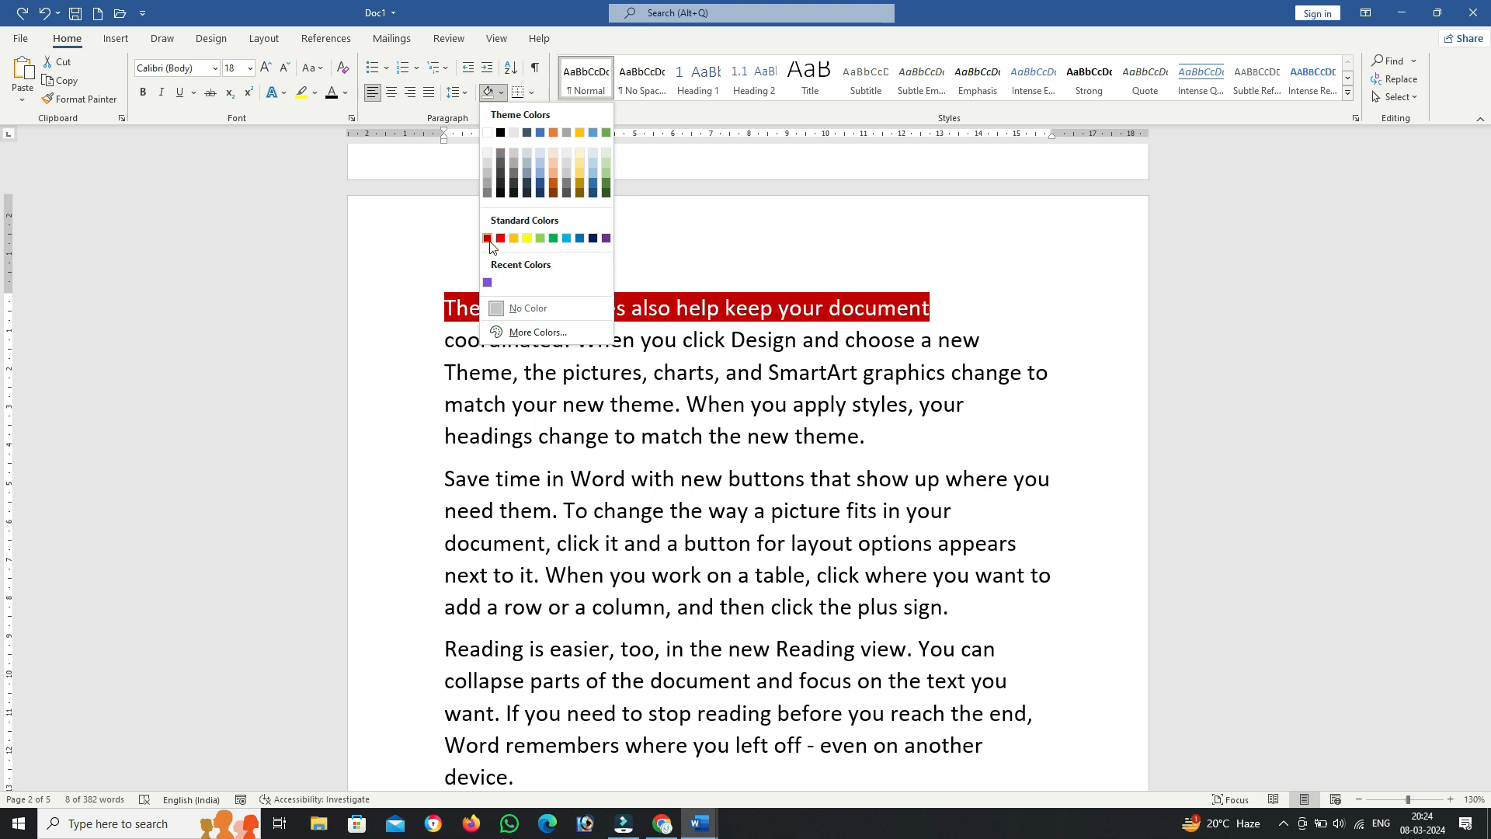
# Step: Shade the SSD list item with the dark grey theme colour (white, darkest shade)
pyautogui.scroll(-6, 477, 257)
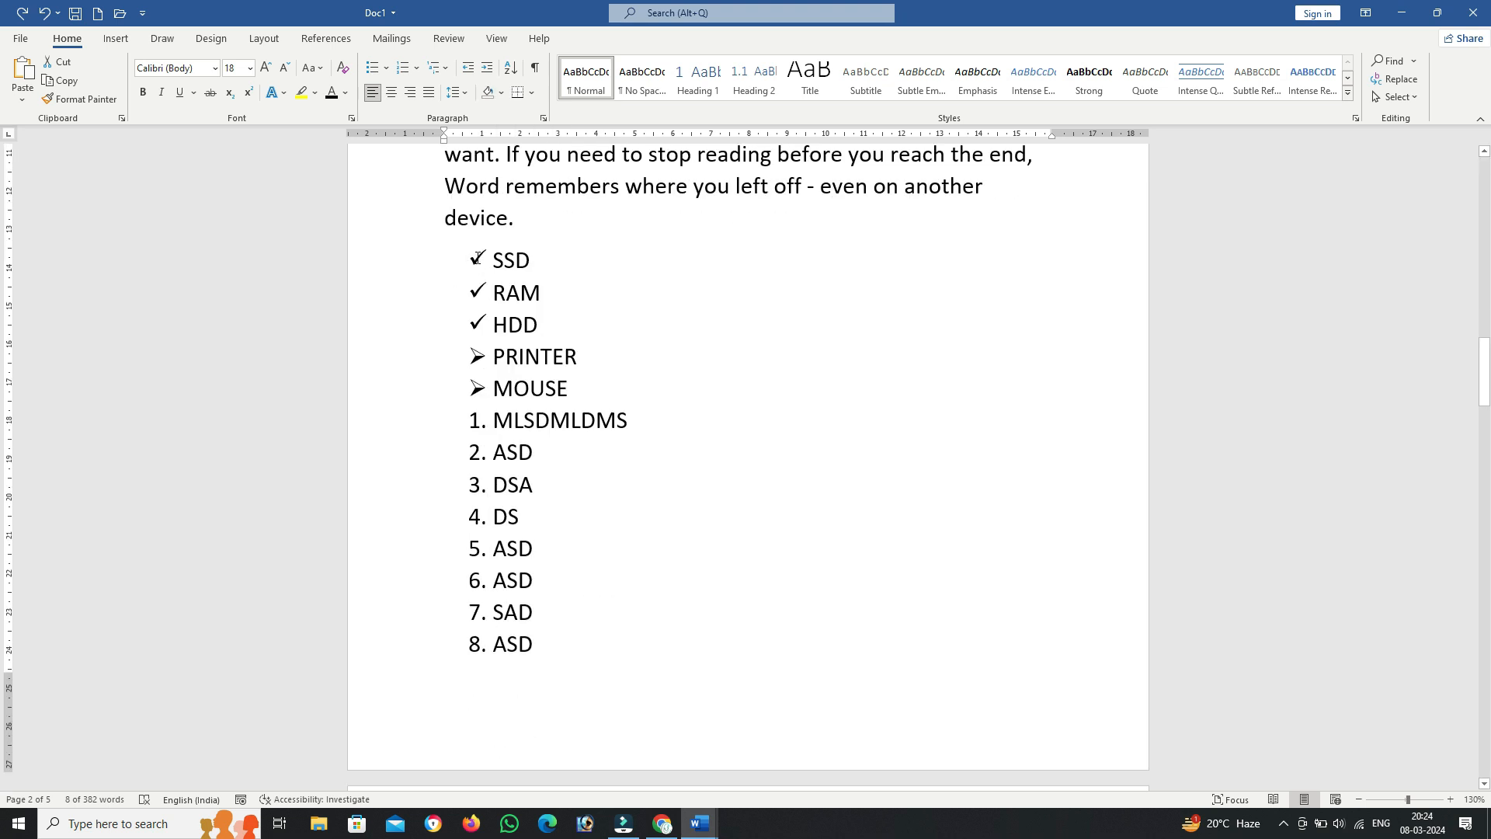
pyautogui.doubleClick(498, 259)
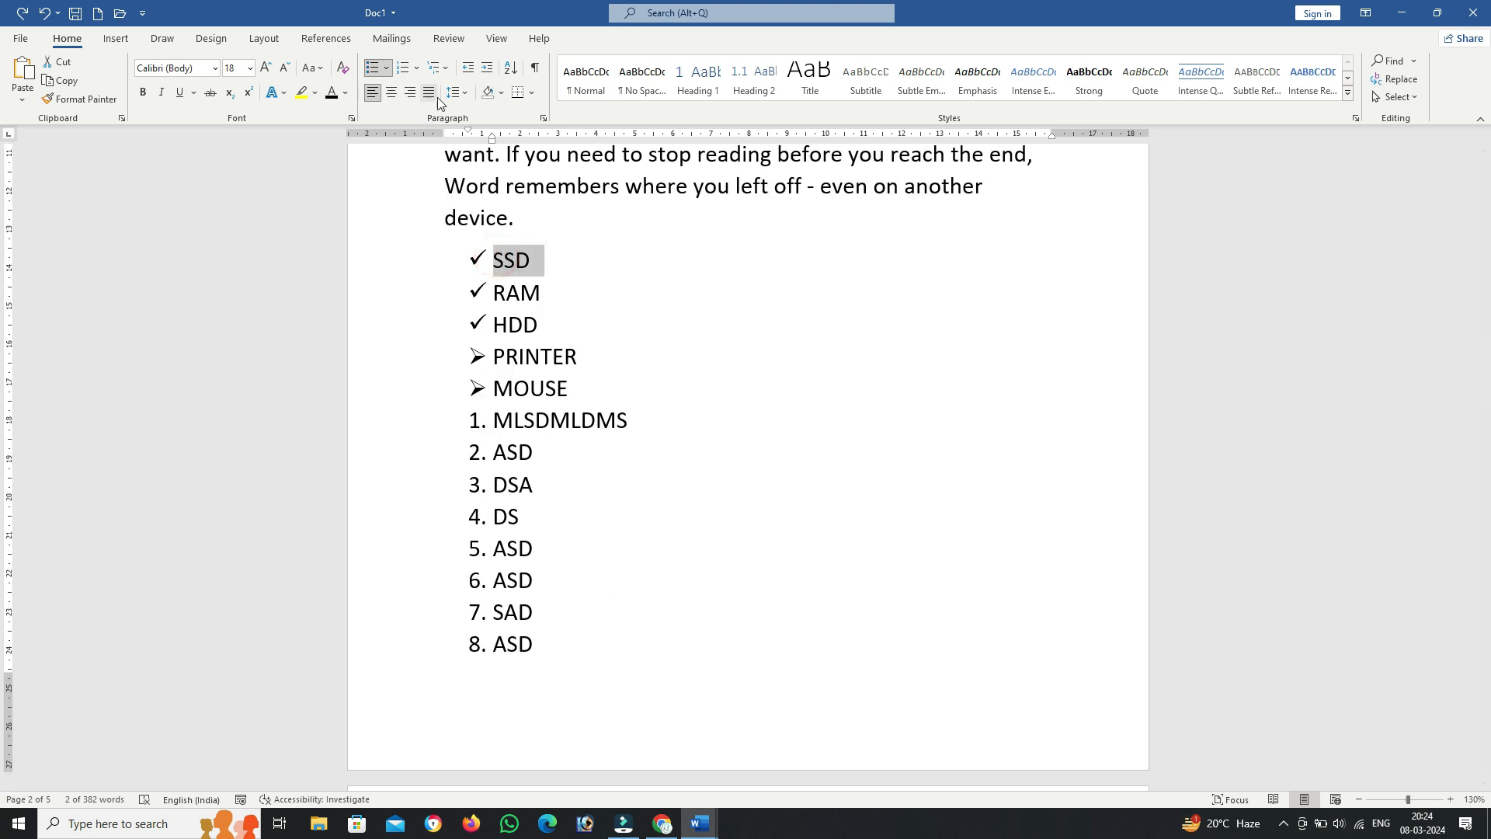
pyautogui.click(503, 93)
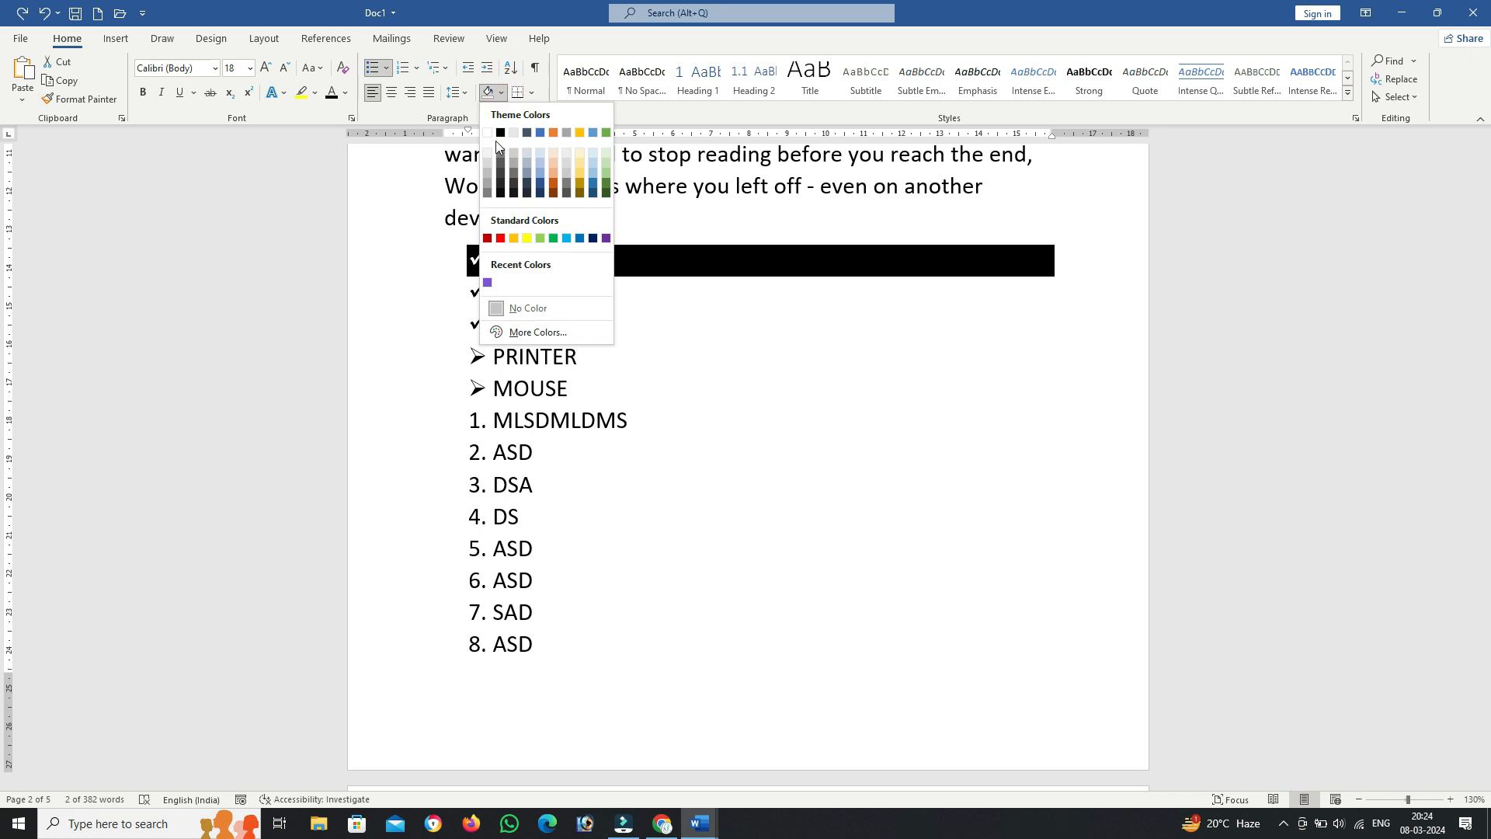
pyautogui.click(487, 186)
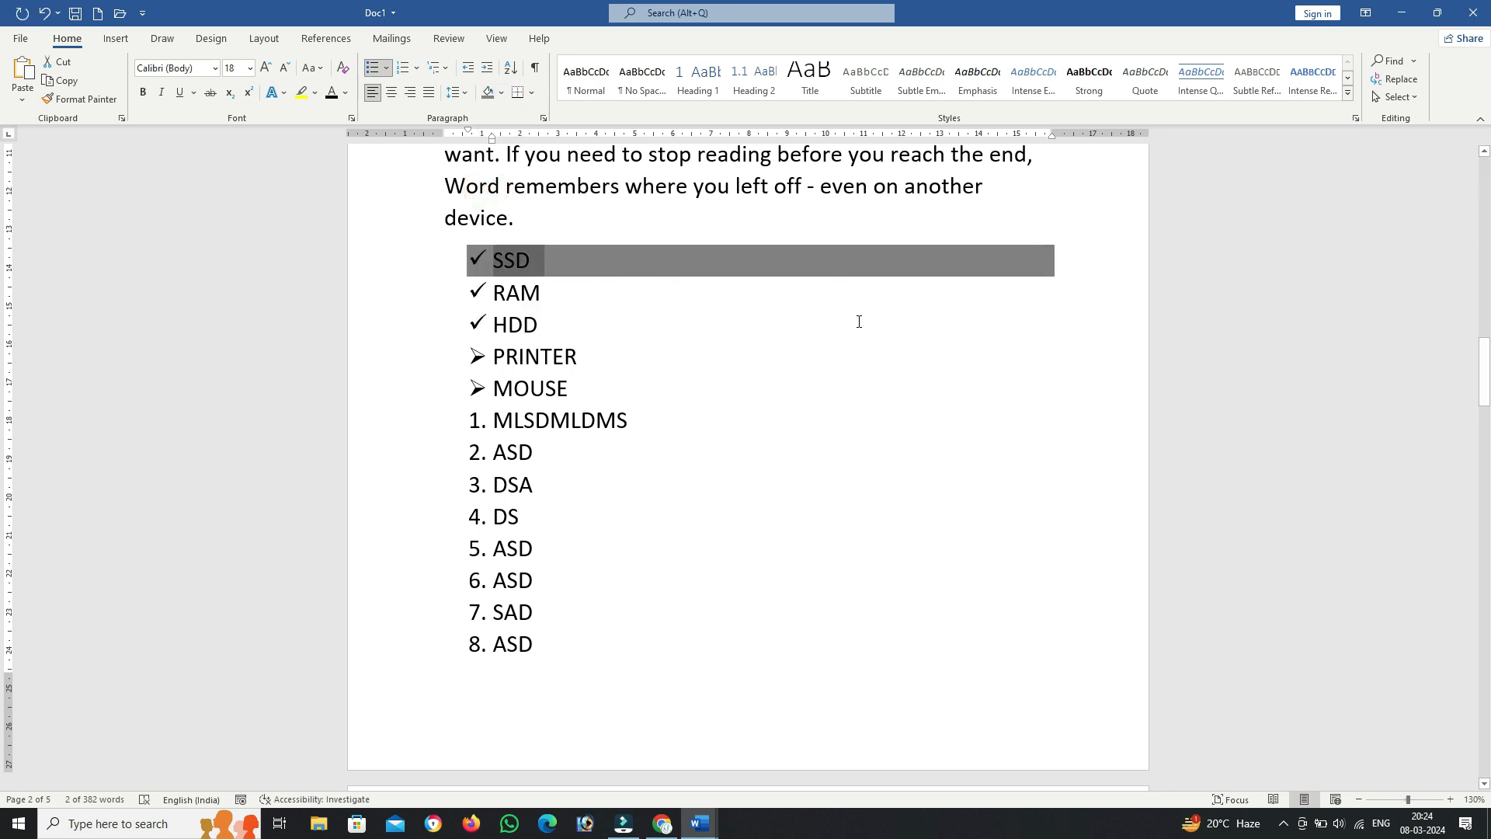
pyautogui.click(746, 323)
# Step: Highlight the SSD list item's text in yellow
pyautogui.doubleClick(517, 258)
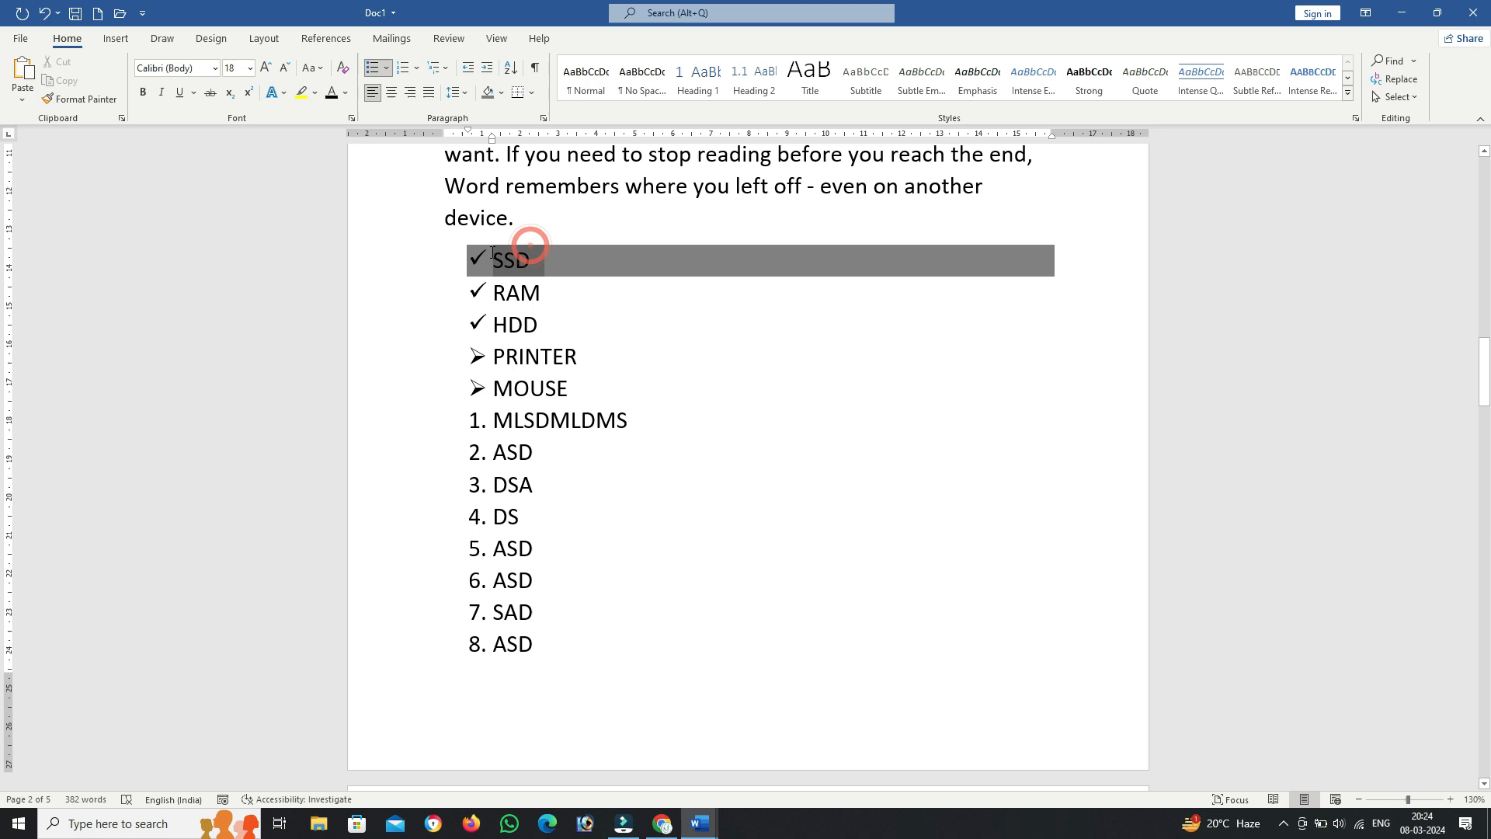
pyautogui.click(314, 92)
pyautogui.click(304, 113)
pyautogui.press('Left')
pyautogui.click(604, 311)
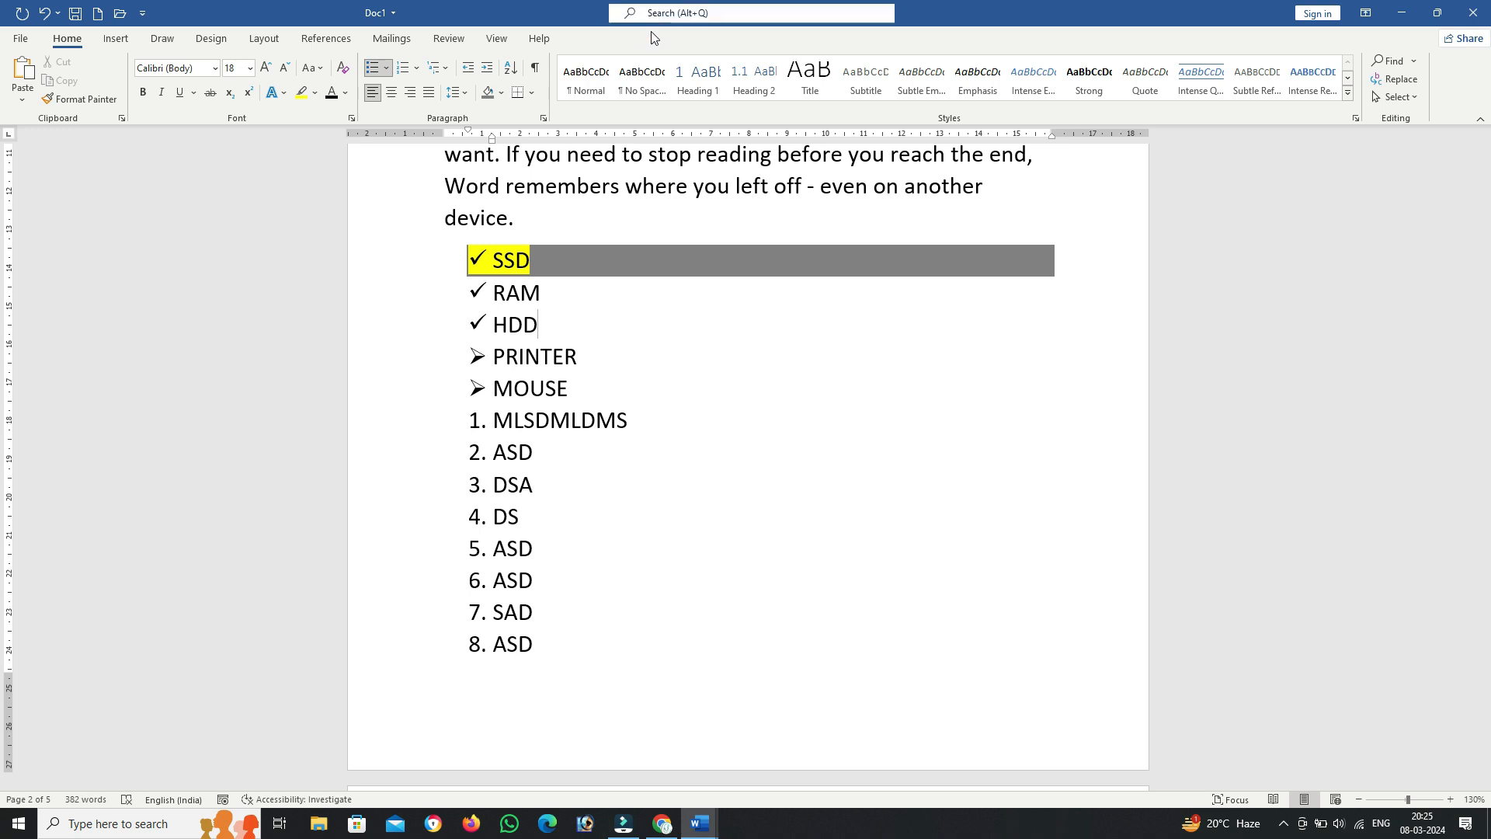
# Step: Preview the available border types on the RAM list item
pyautogui.doubleClick(539, 293)
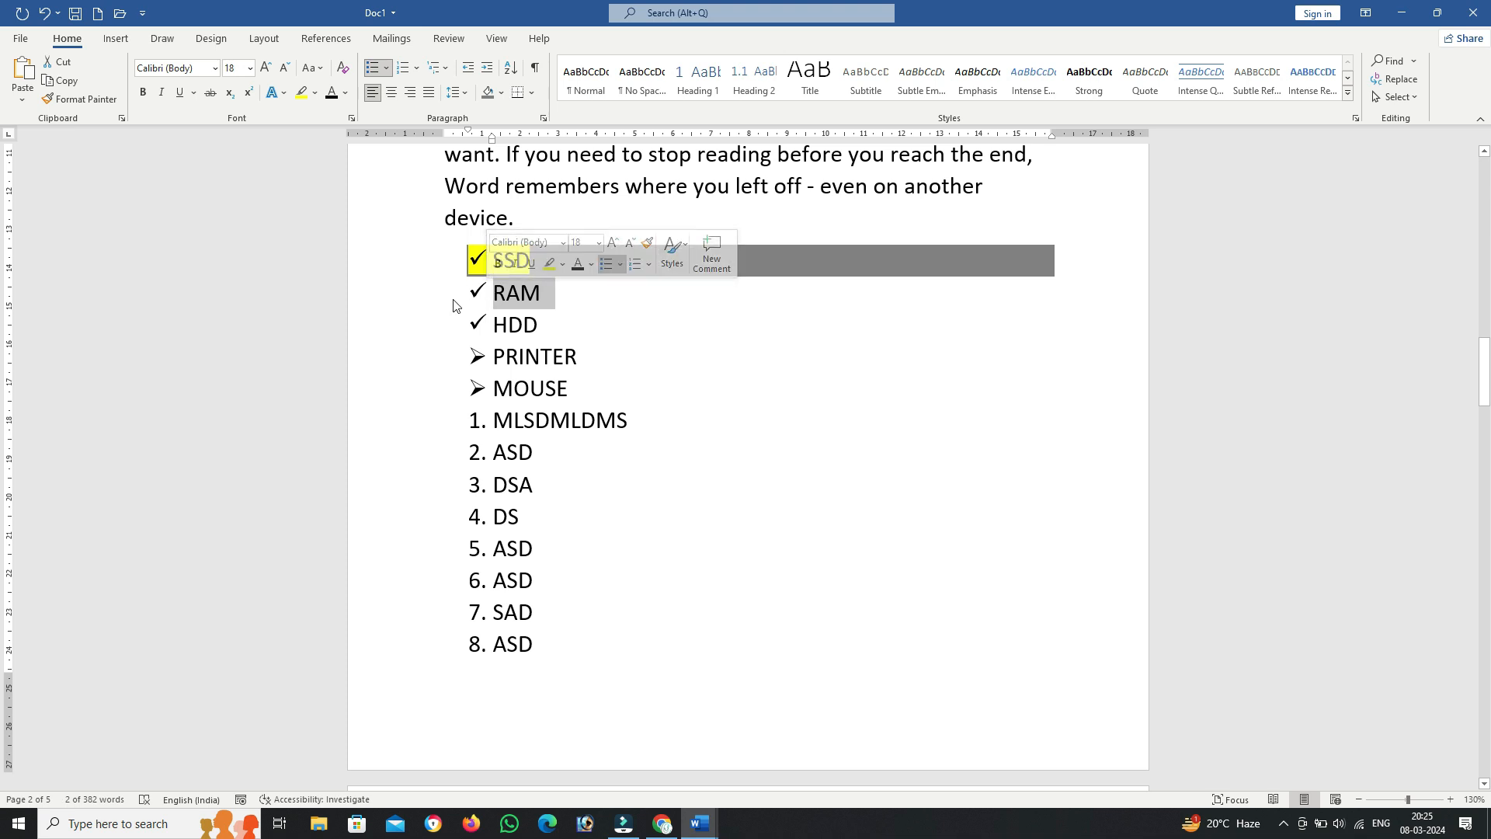
pyautogui.click(532, 95)
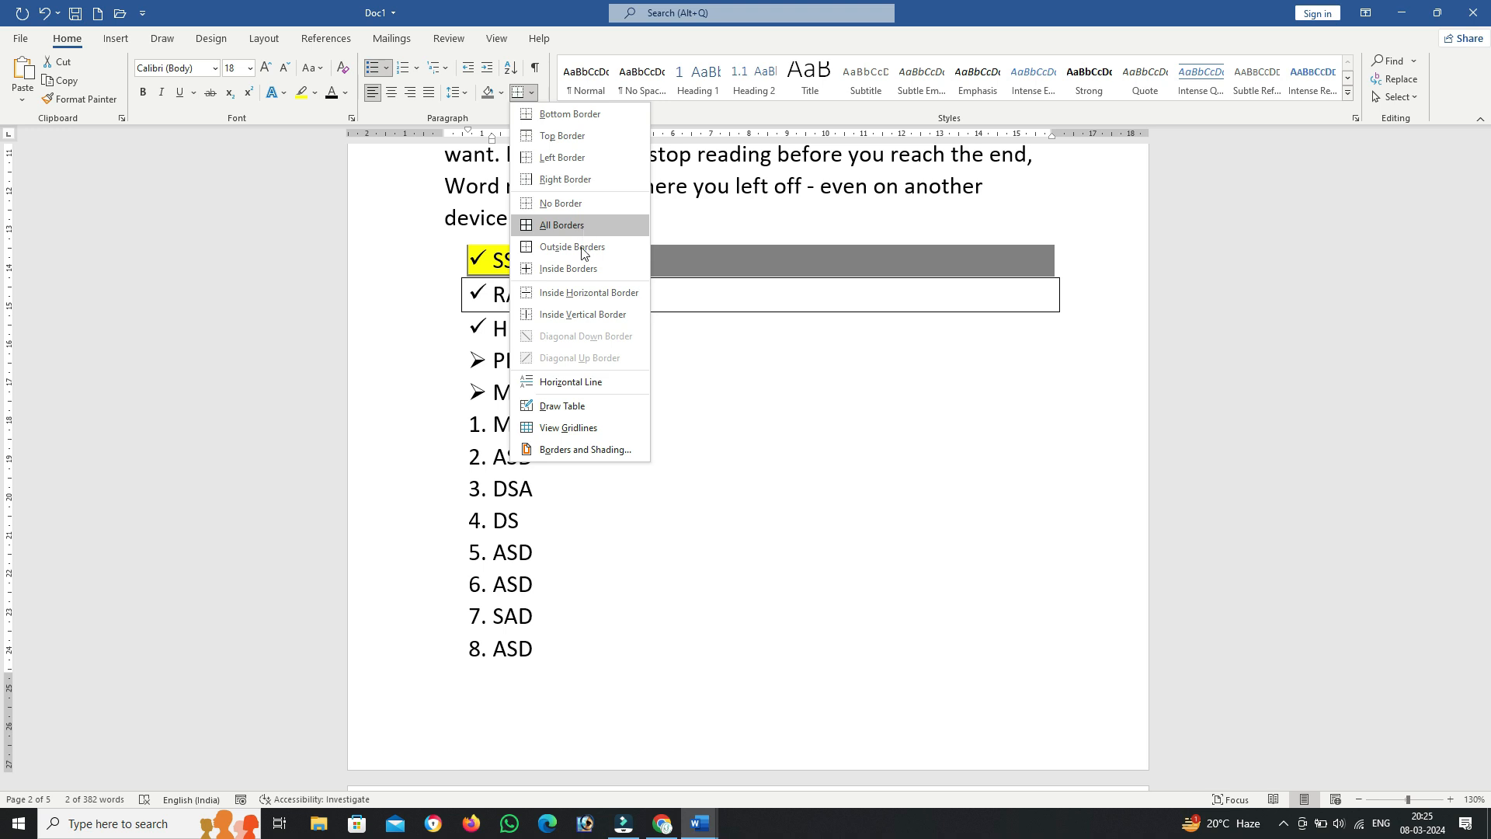
pyautogui.click(719, 490)
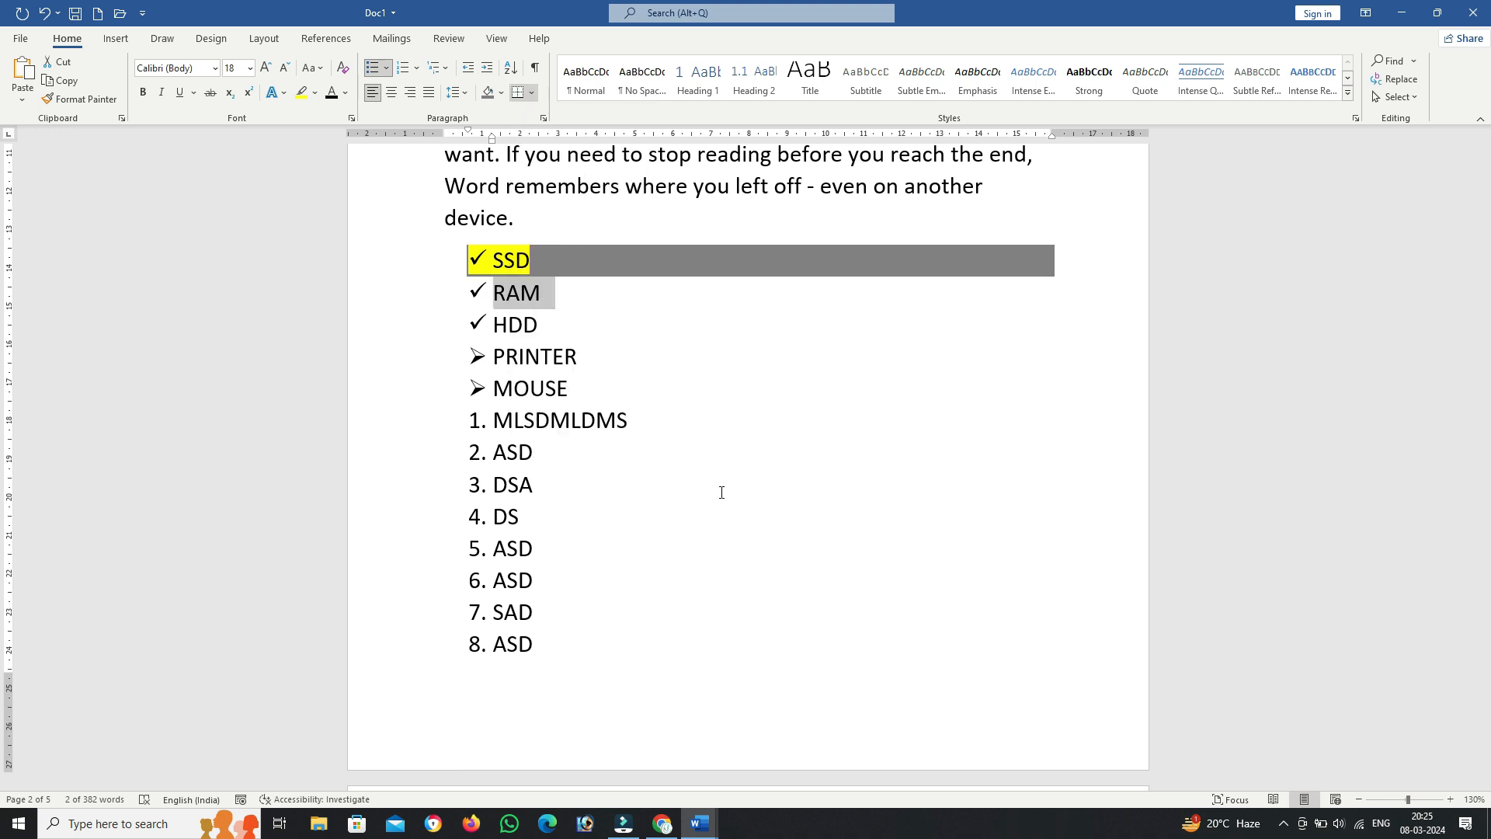
# Step: Open Borders and Shading for numbered items 2 to 8 and choose a triple-line style for a box border
pyautogui.moveTo(447, 441); pyautogui.dragTo(534, 648)
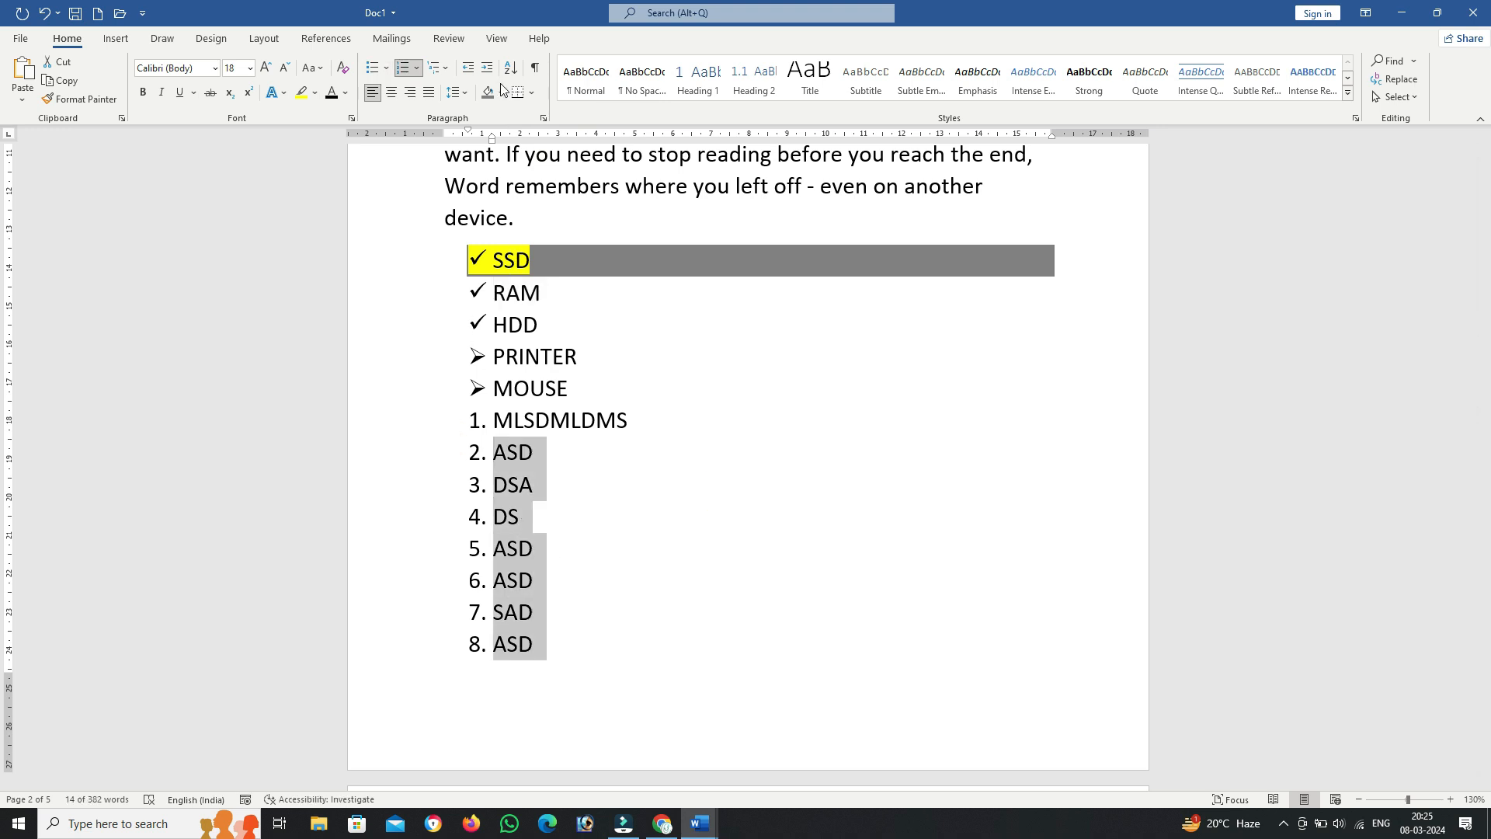
pyautogui.click(533, 92)
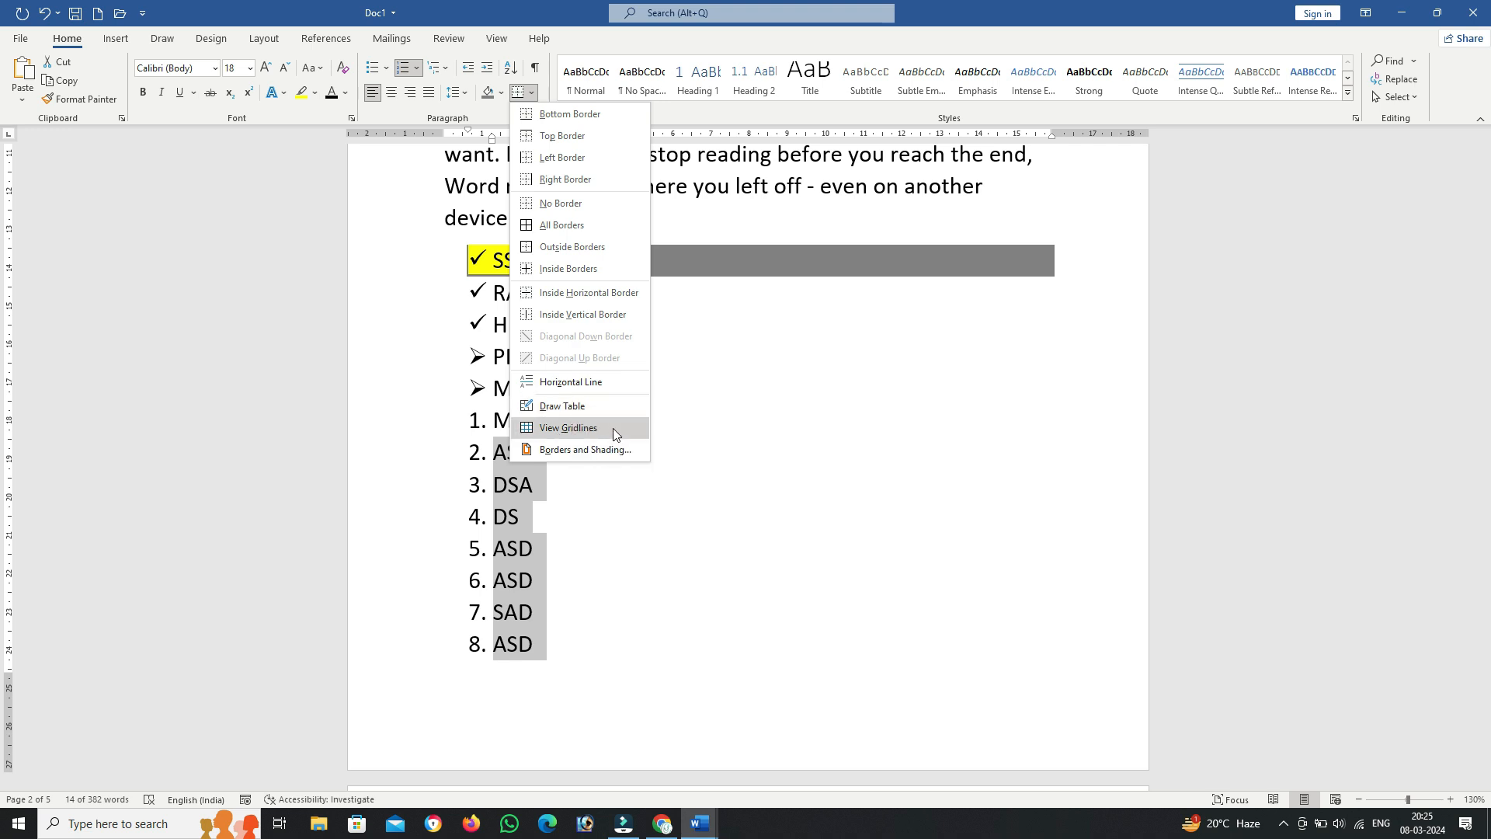
pyautogui.click(561, 450)
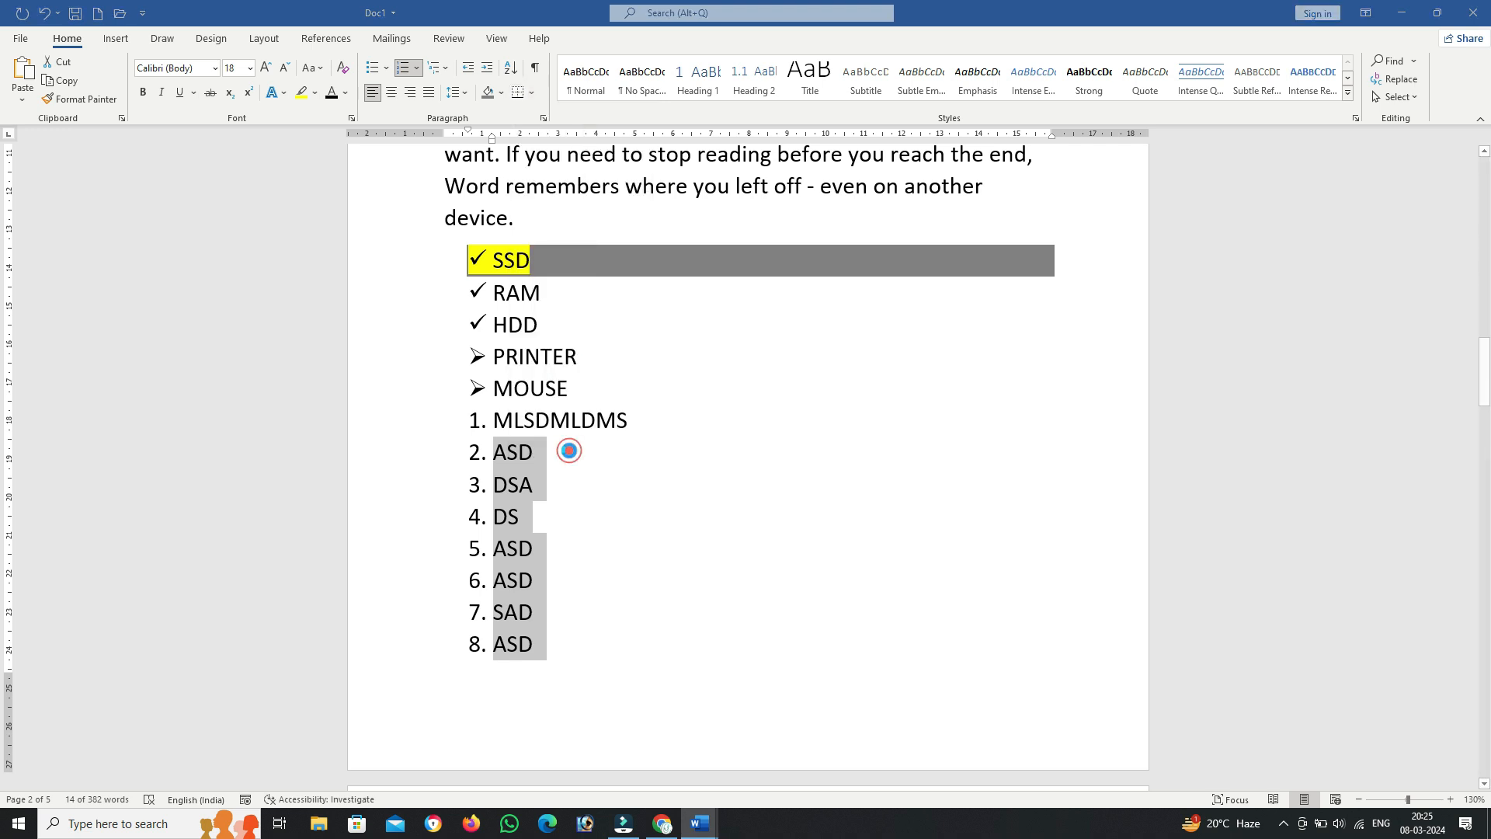
pyautogui.moveTo(773, 247); pyautogui.dragTo(1009, 204)
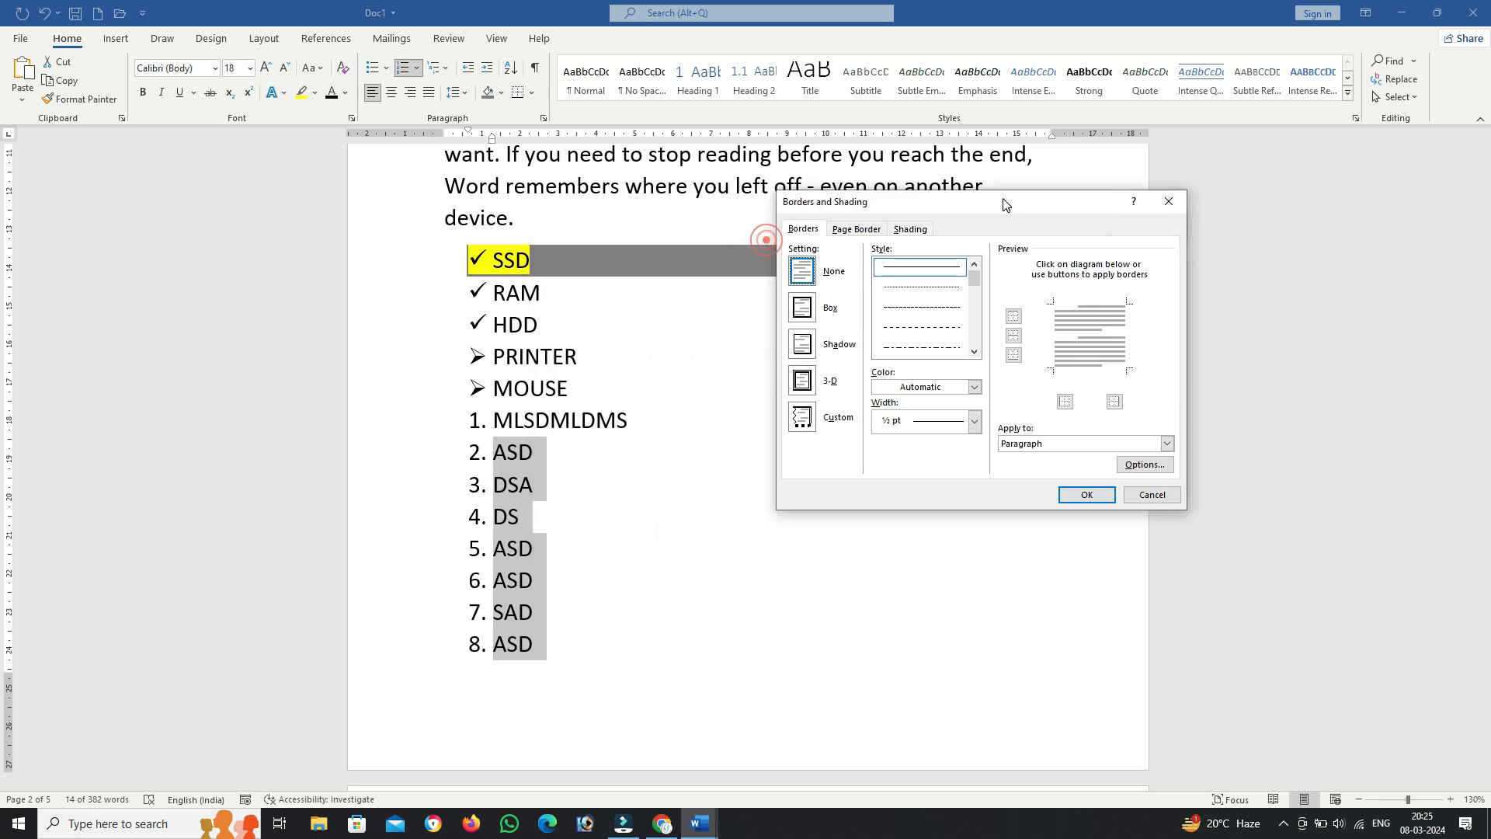
pyautogui.click(922, 307)
pyautogui.click(930, 328)
pyautogui.click(929, 330)
pyautogui.click(973, 353)
pyautogui.click(973, 353)
pyautogui.click(973, 354)
pyautogui.click(972, 354)
pyautogui.click(948, 349)
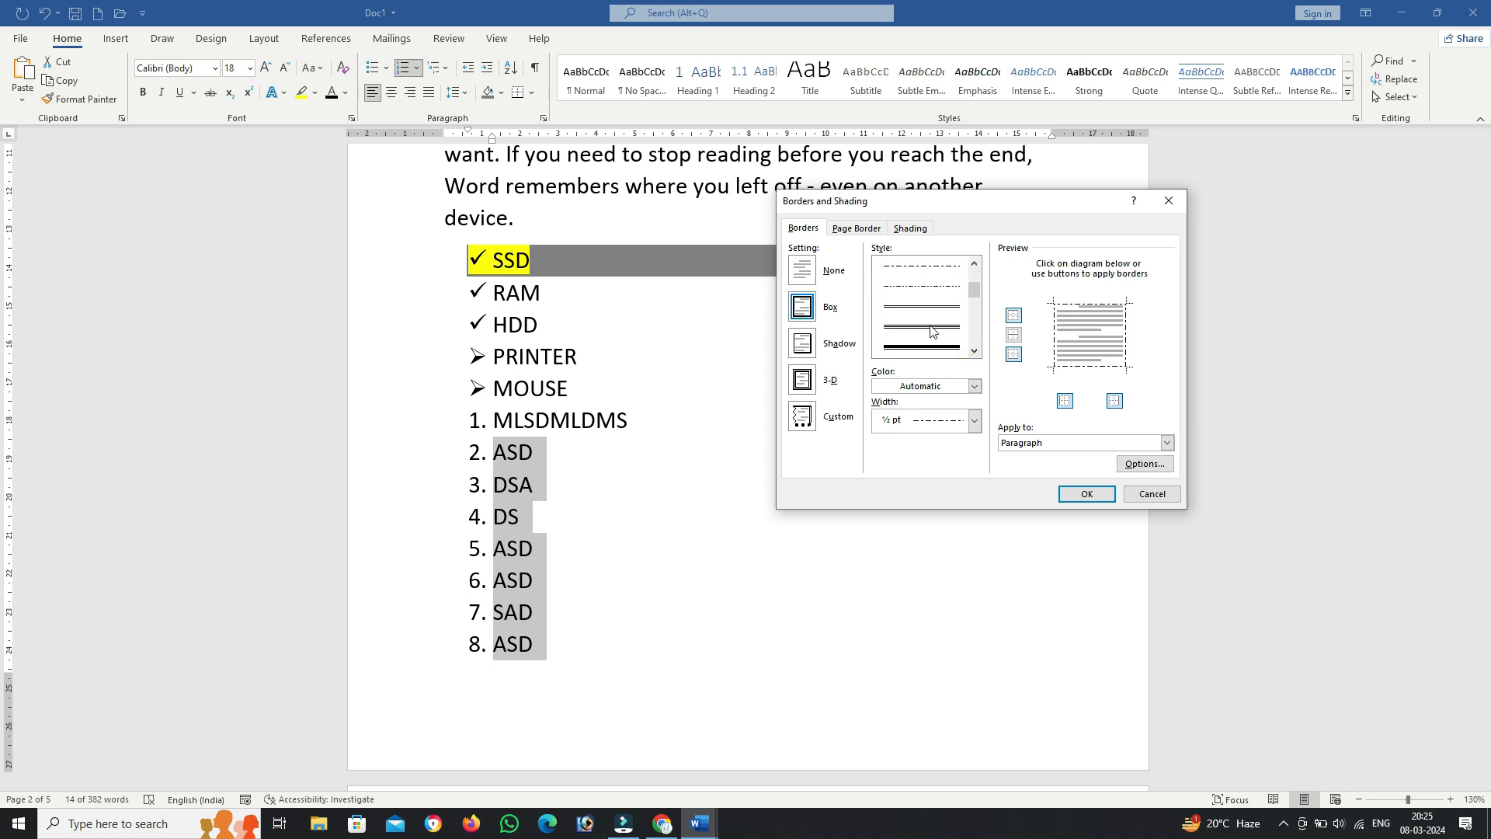
# Step: Set the box border's width to ¾ pt and its colour to the green theme colour, and apply it
pyautogui.click(976, 422)
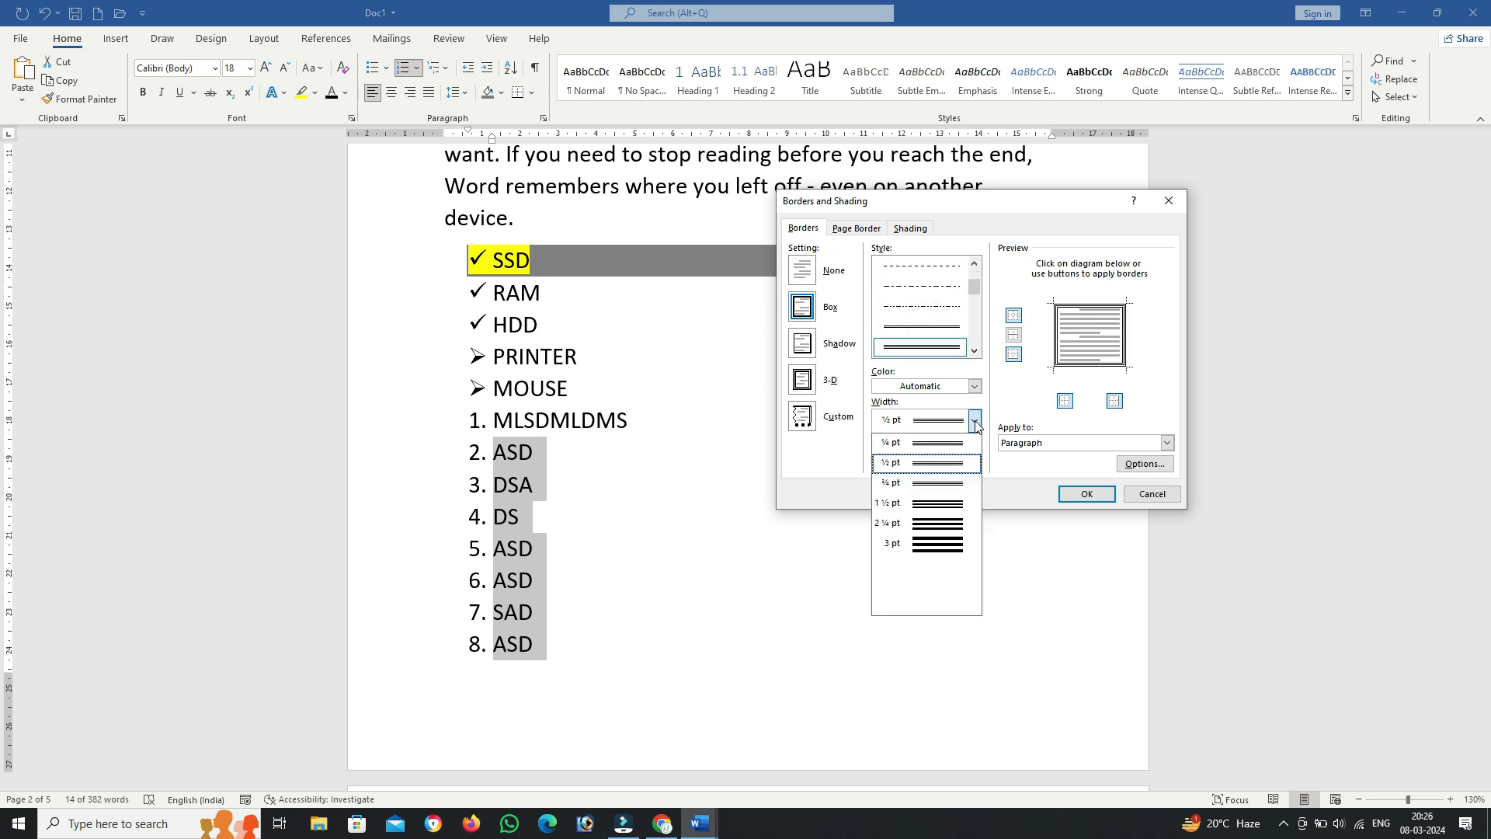
pyautogui.click(944, 483)
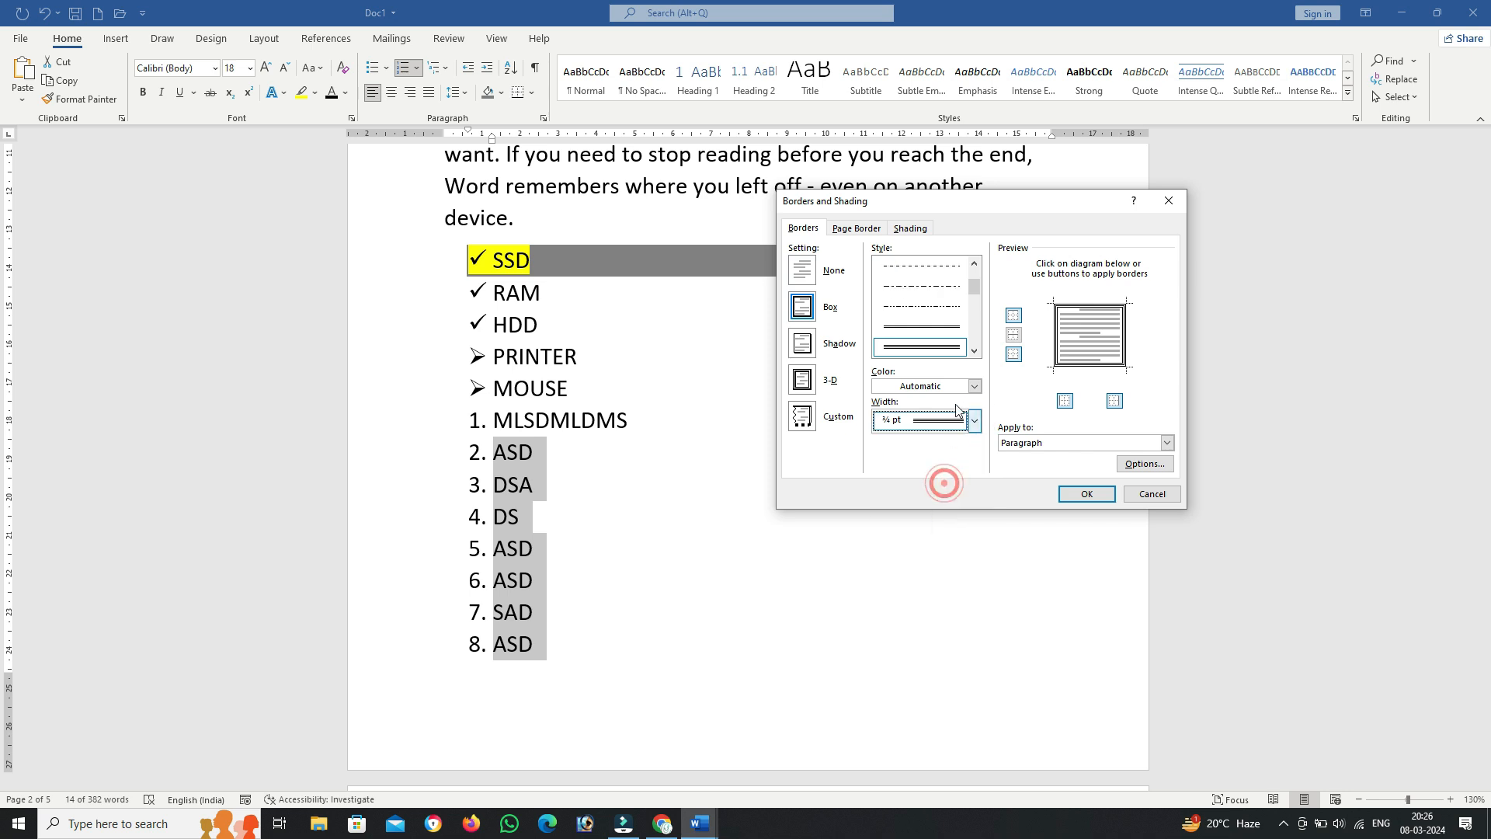
pyautogui.click(974, 386)
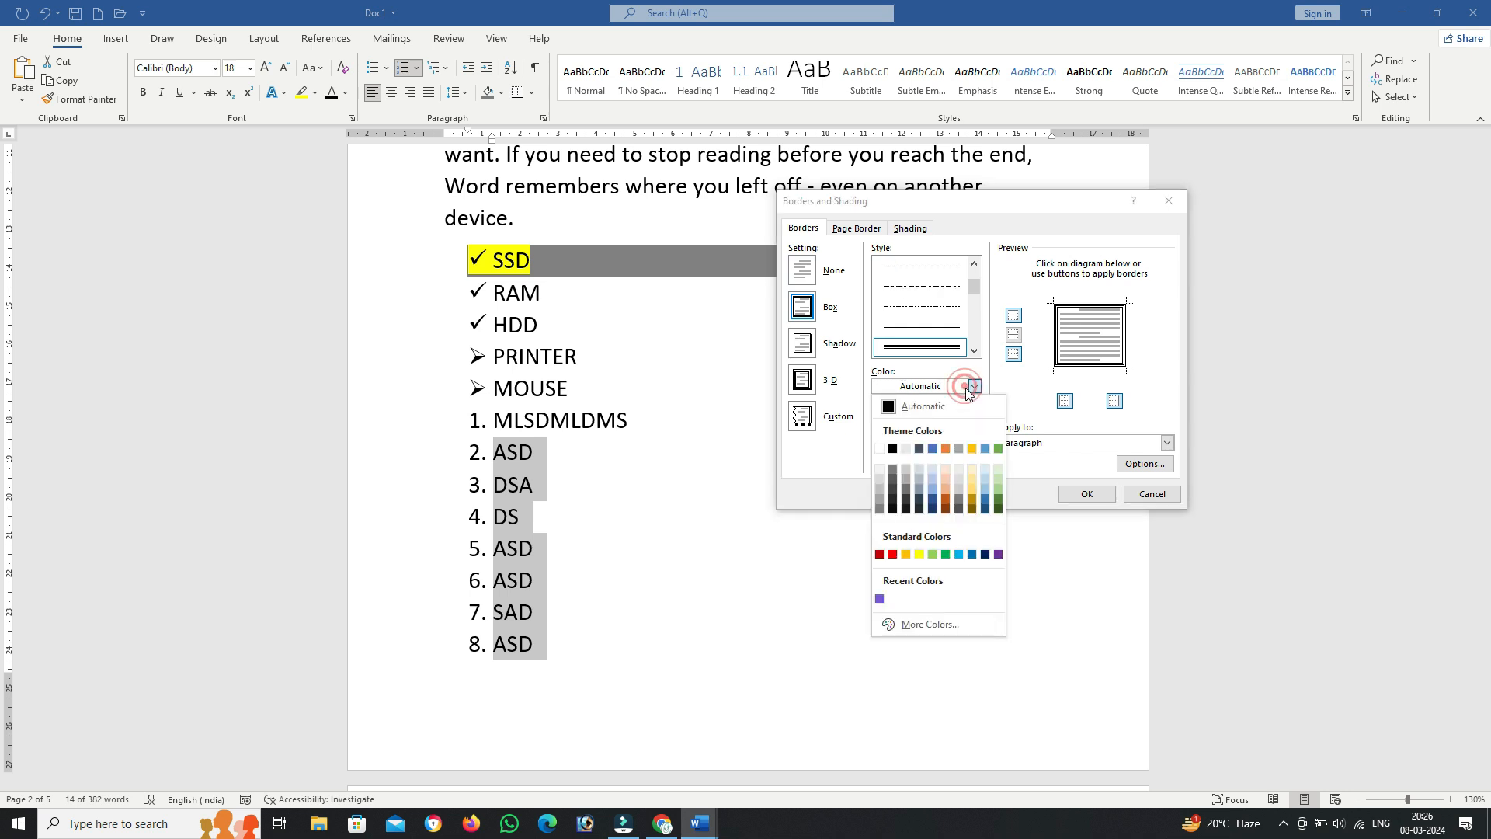
pyautogui.click(999, 449)
pyautogui.click(1102, 491)
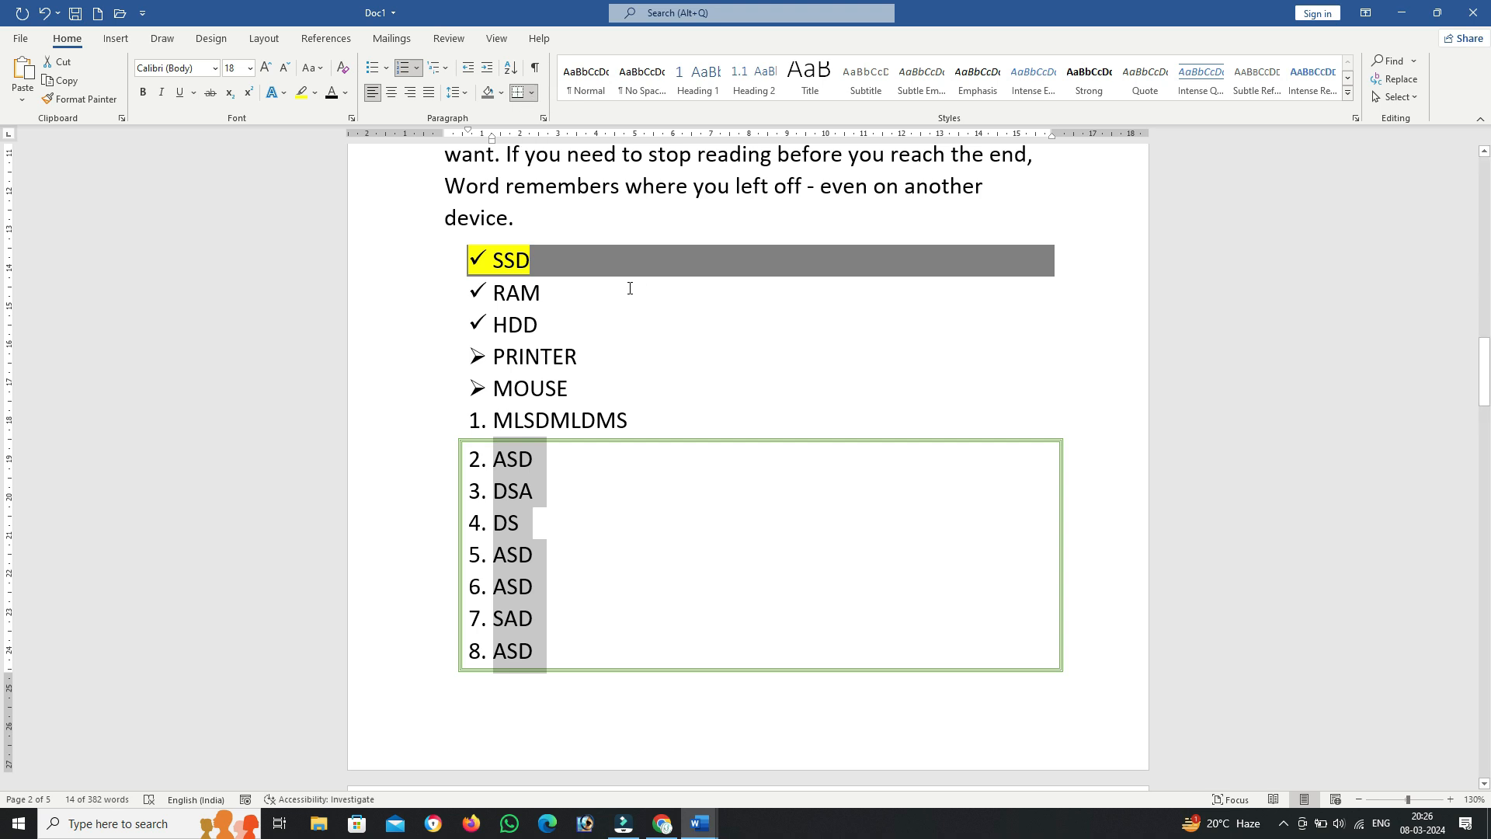
pyautogui.scroll(1, 620, 217)
pyautogui.scroll(3, 502, 261)
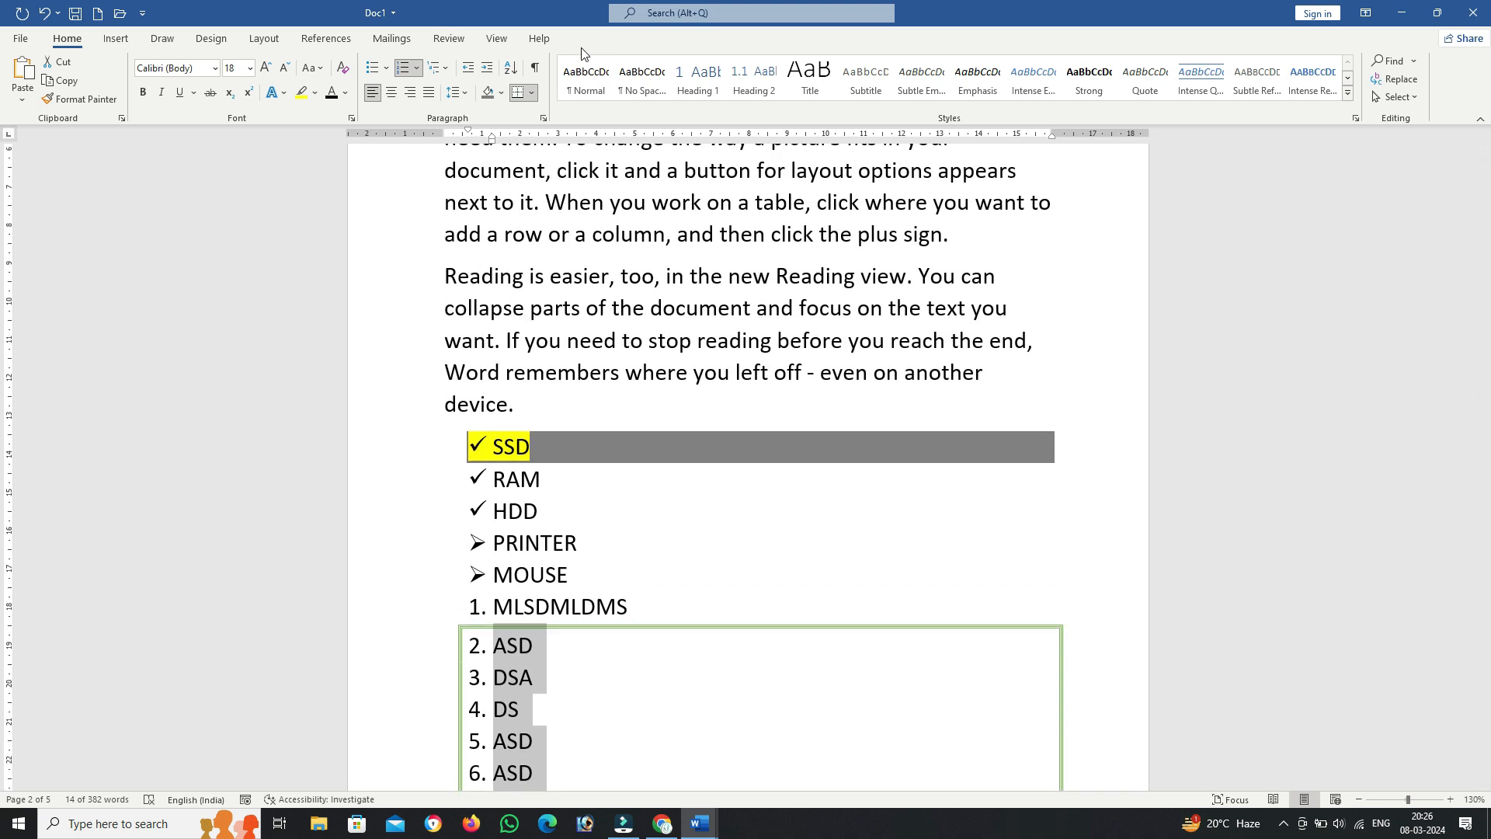
pyautogui.scroll(9, 614, 331)
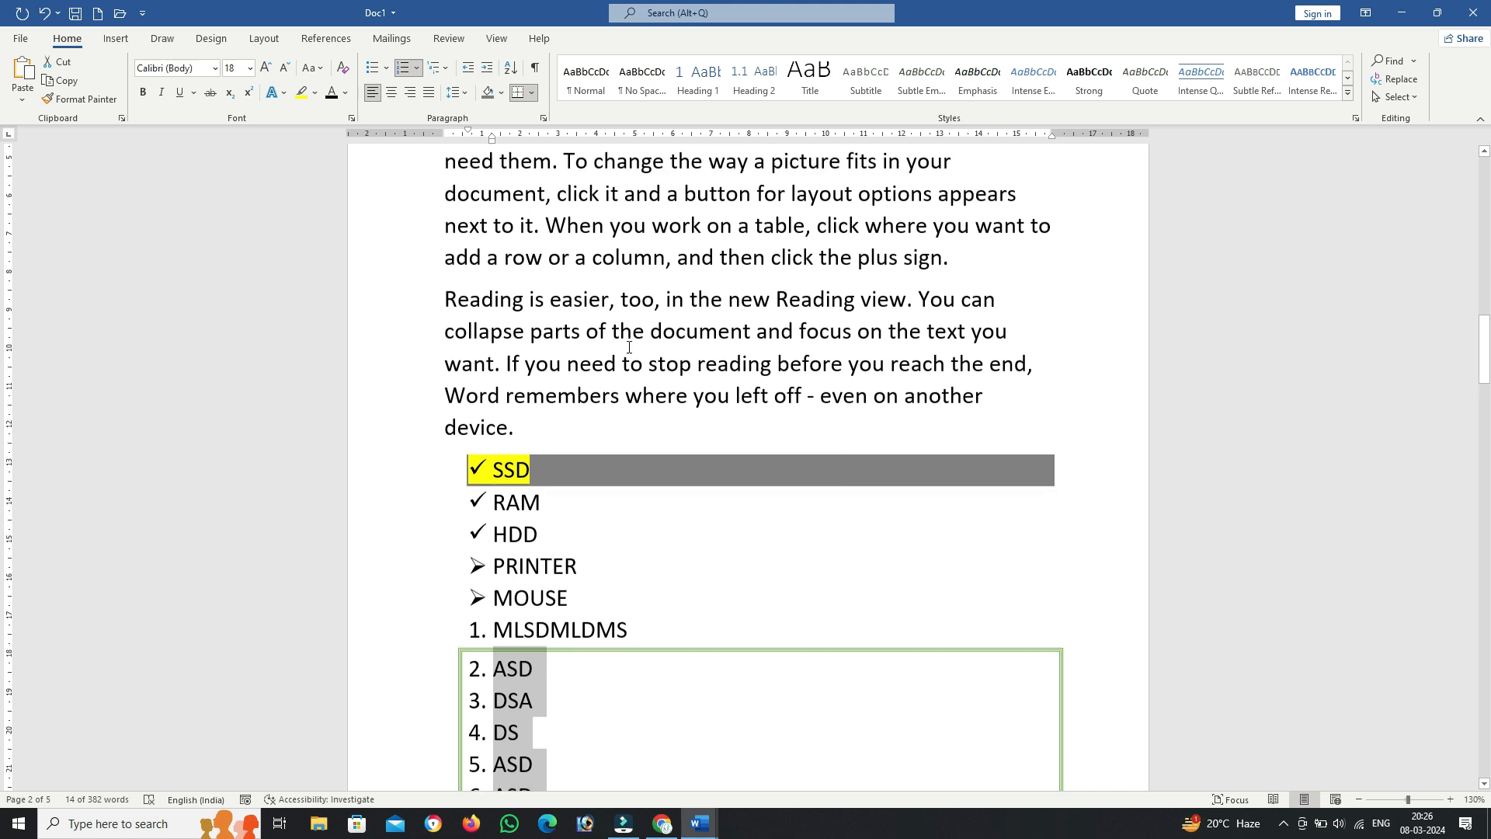
pyautogui.scroll(10, 544, 309)
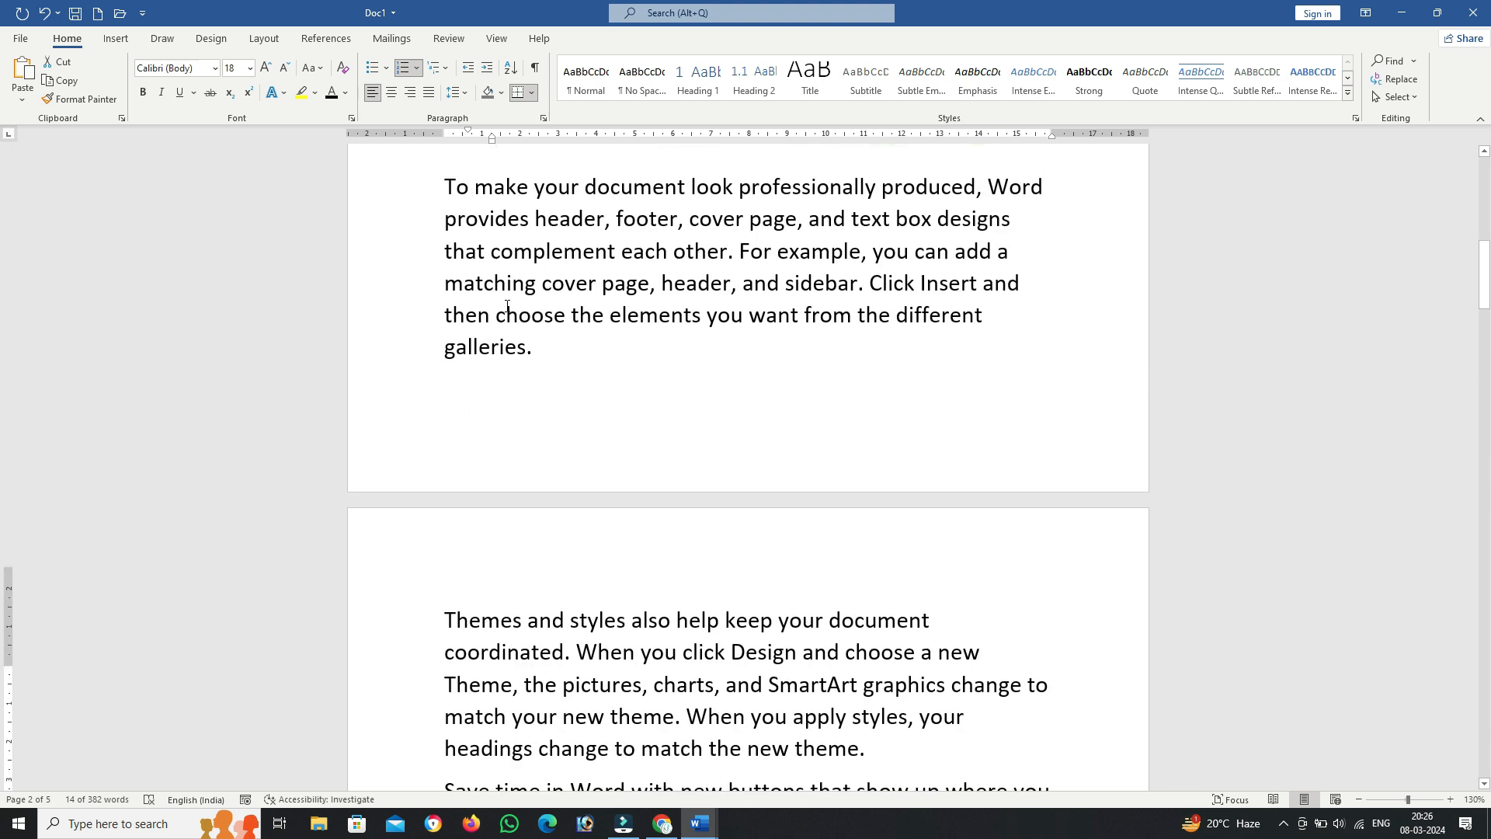
pyautogui.scroll(-7, 494, 374)
pyautogui.scroll(-1, 494, 375)
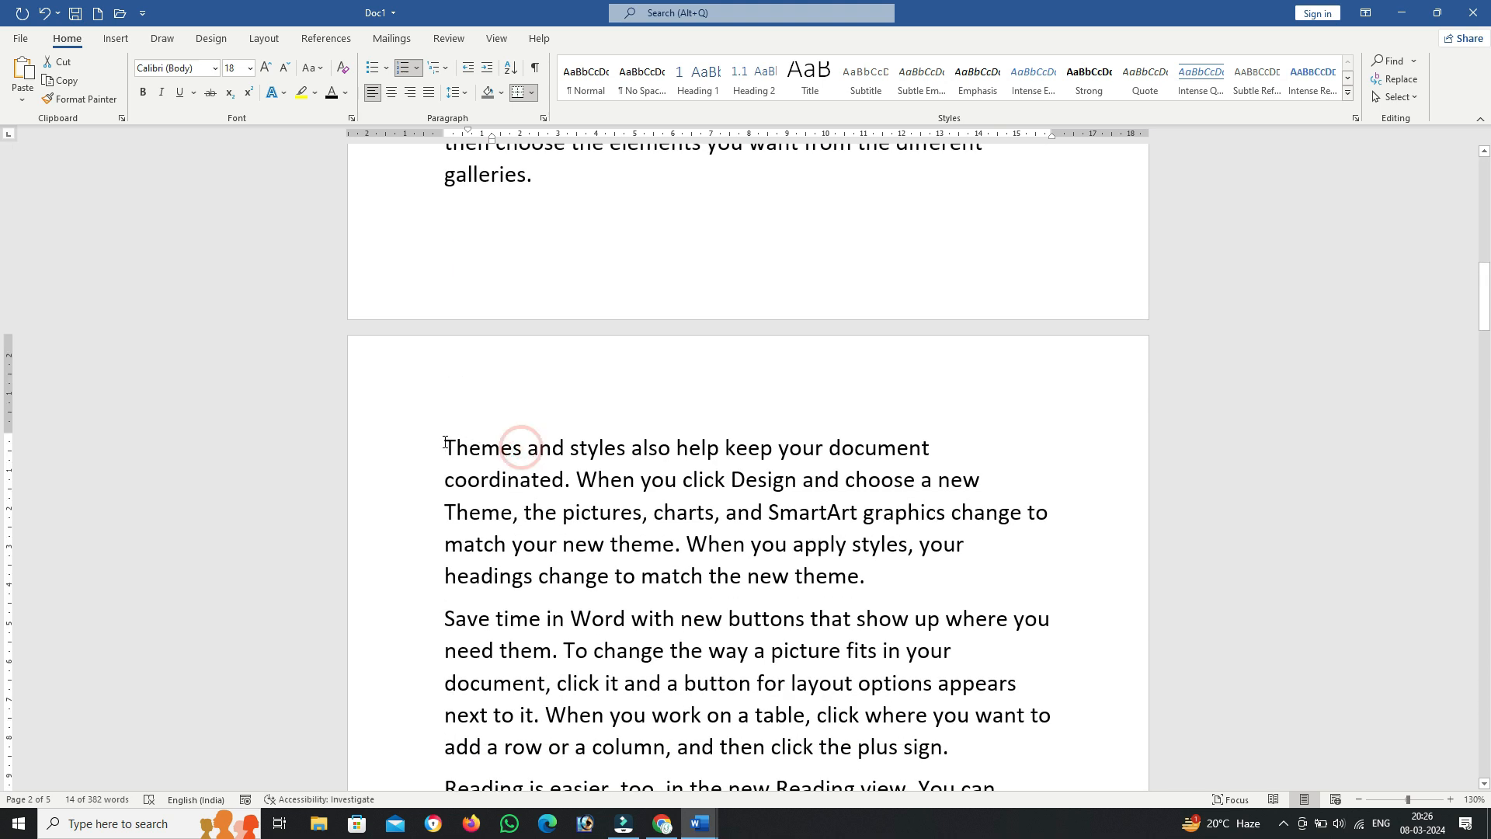
pyautogui.doubleClick(466, 448)
pyautogui.press('Return')
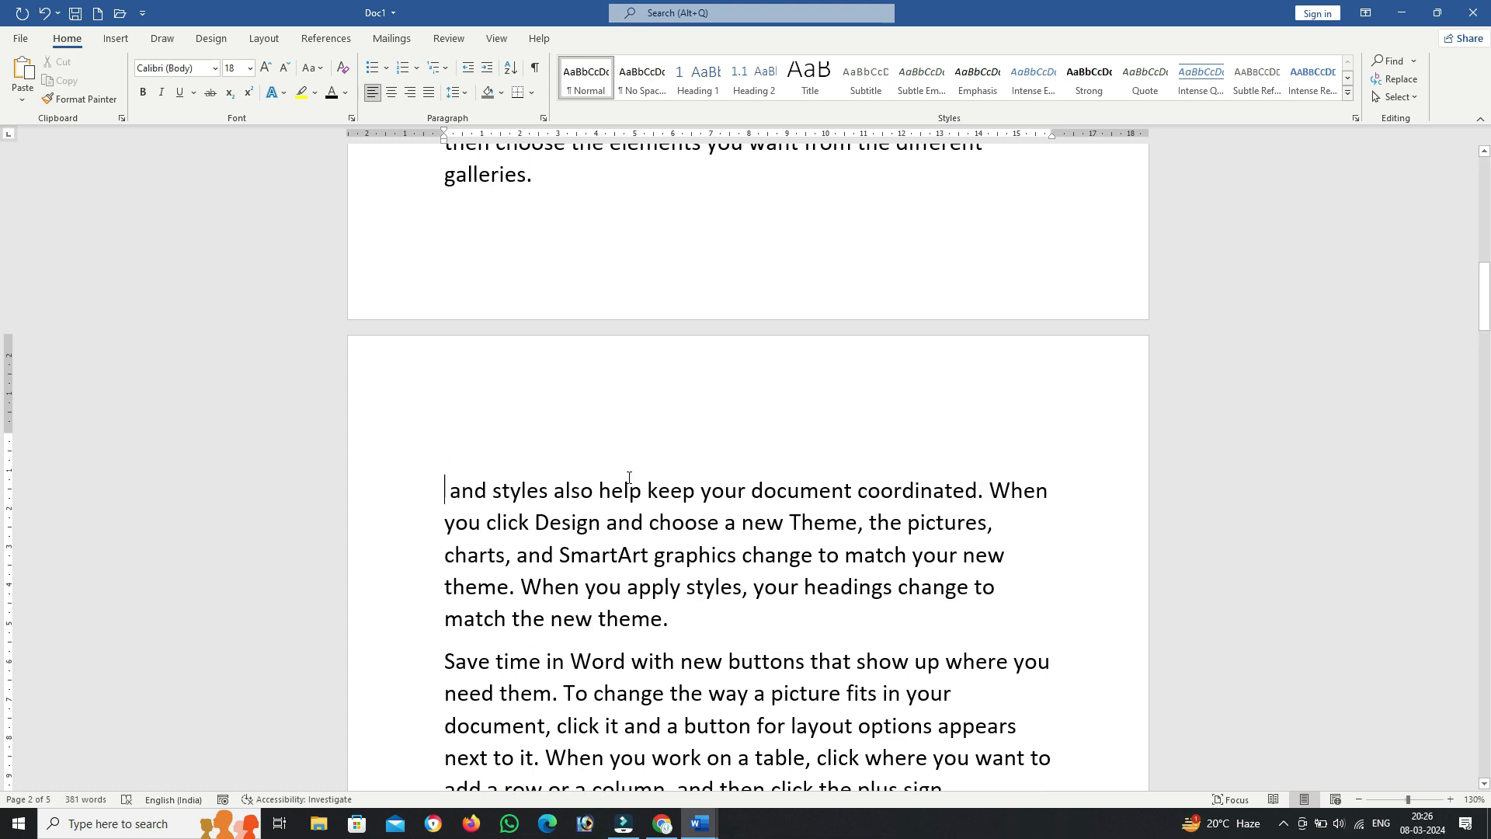
pyautogui.scroll(4, 639, 505)
pyautogui.hotkey('ctrl', 'z')
# Step: Split the word "Themes" onto its own line and remove the leading space before "and styles also help"
pyautogui.press('Right')
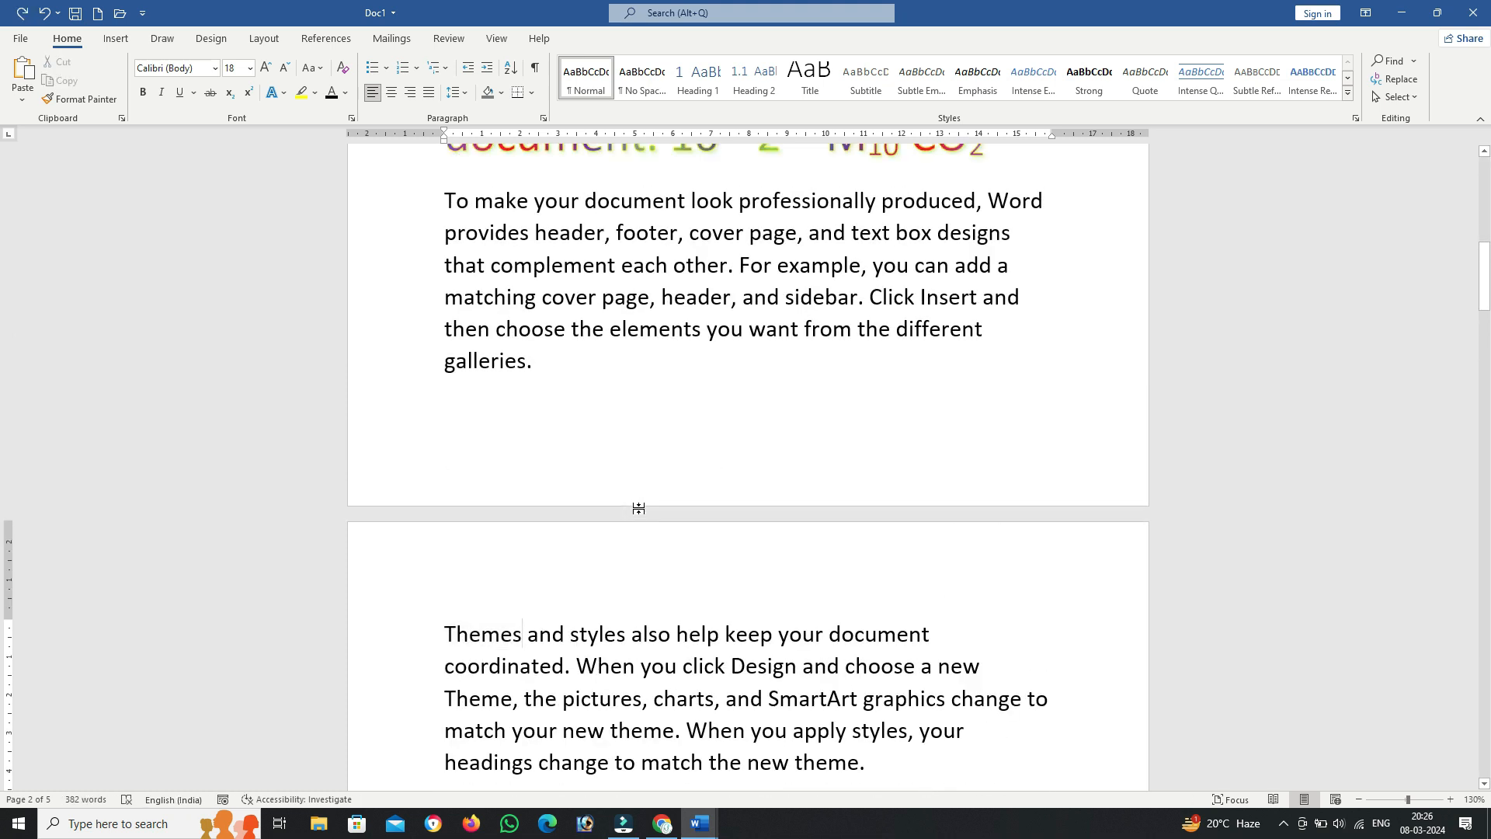
pyautogui.press('Return')
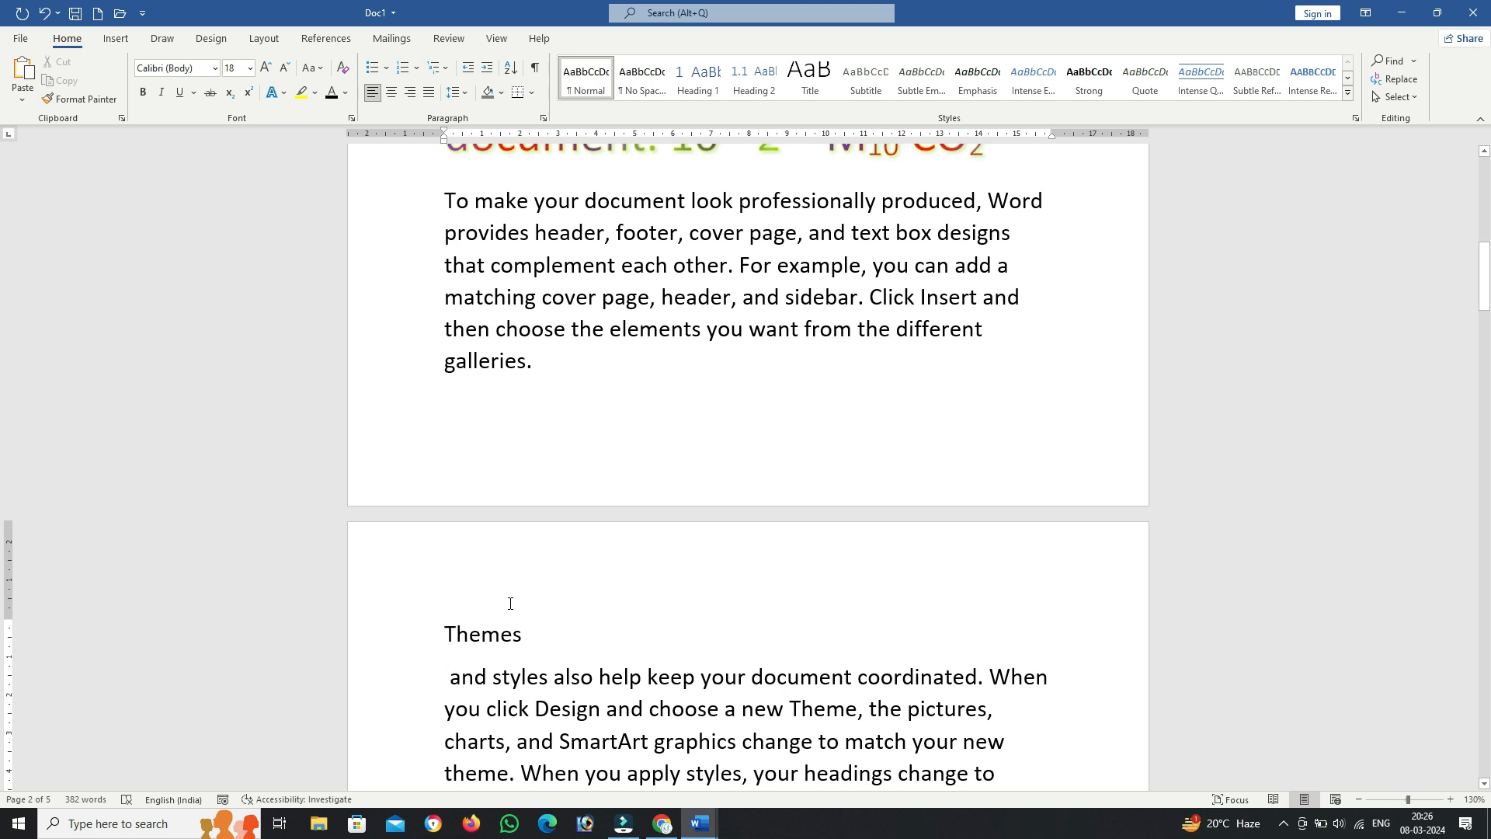
pyautogui.press('Delete')
# Step: Set the separate "Themes" line to 20 pt Times New Roman
pyautogui.tripleClick(549, 634)
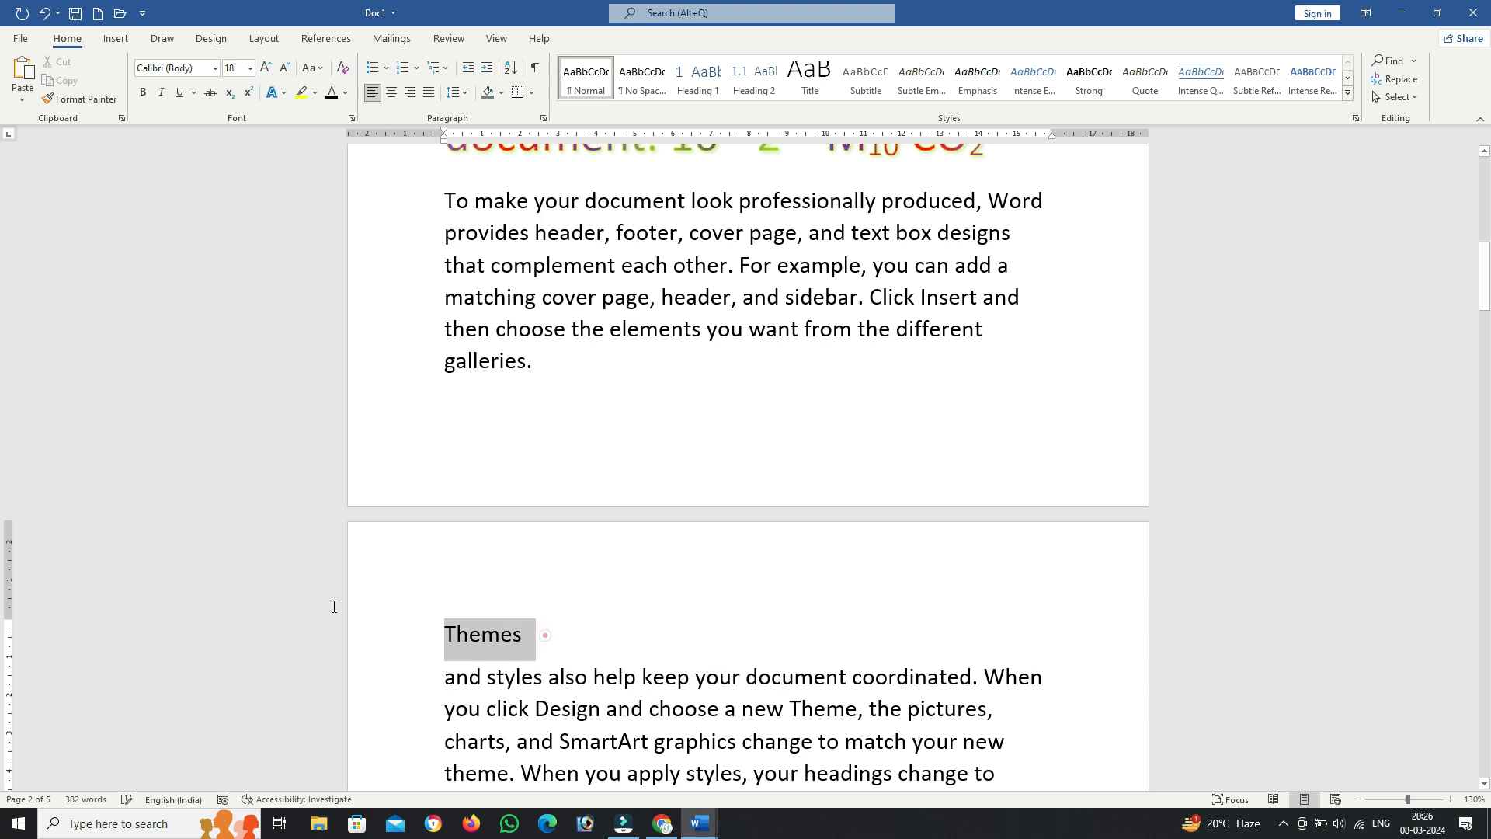
pyautogui.click(266, 68)
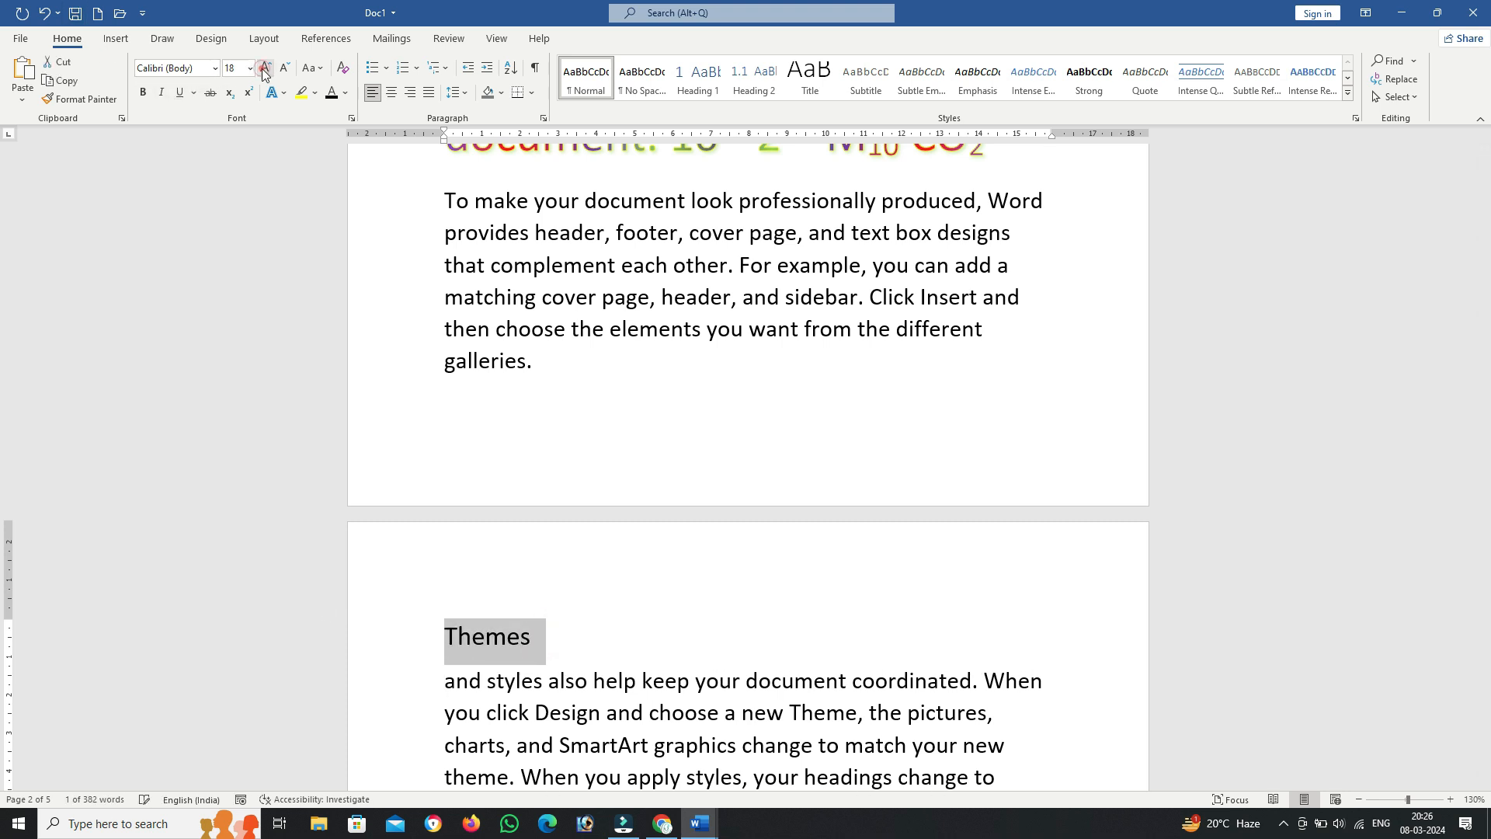
pyautogui.click(215, 68)
pyautogui.click(206, 222)
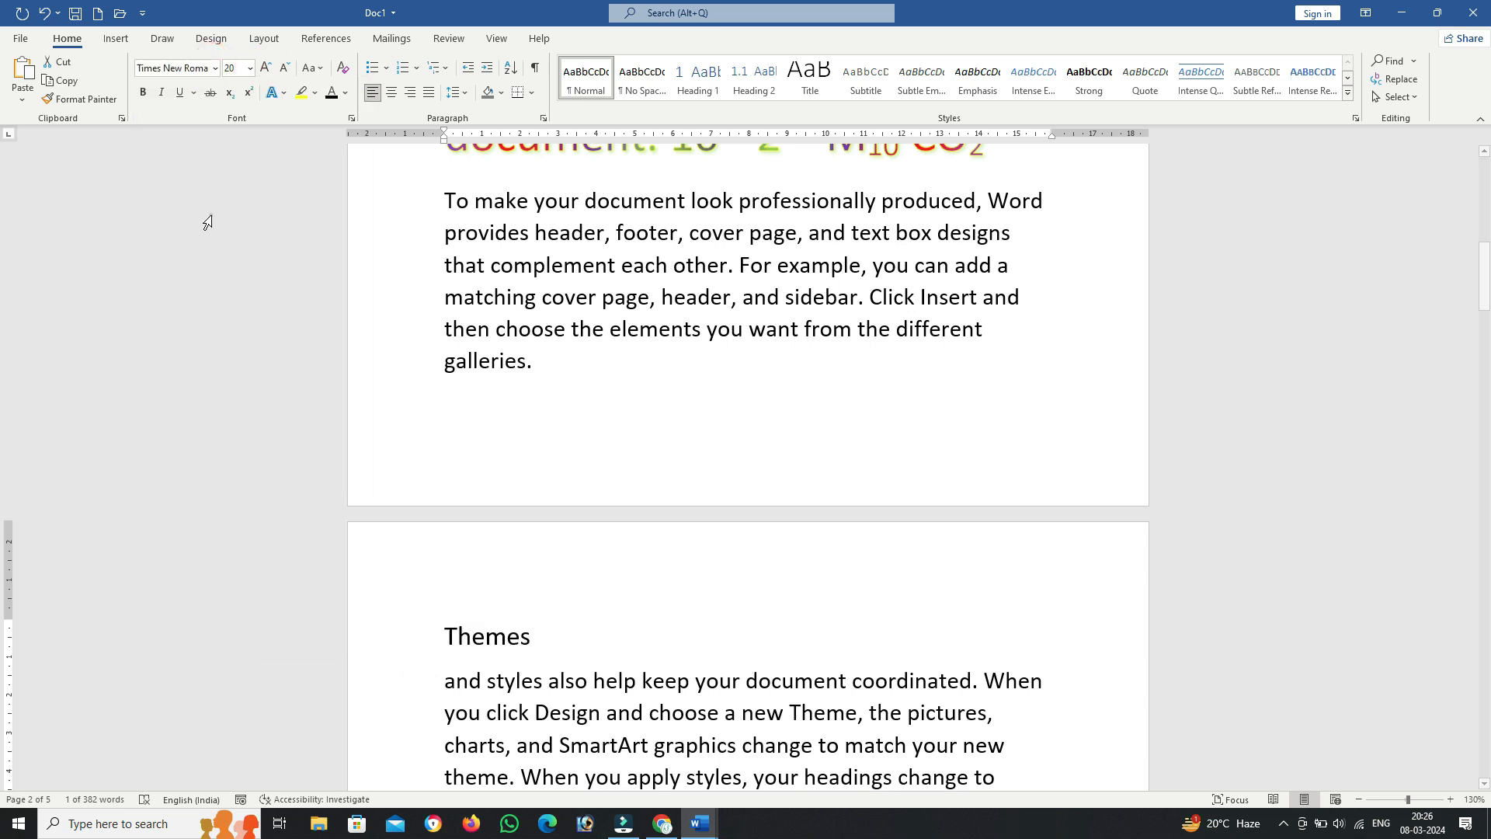
# Step: Colour the "Themes" heading in the blue theme colour and centre it
pyautogui.click(345, 93)
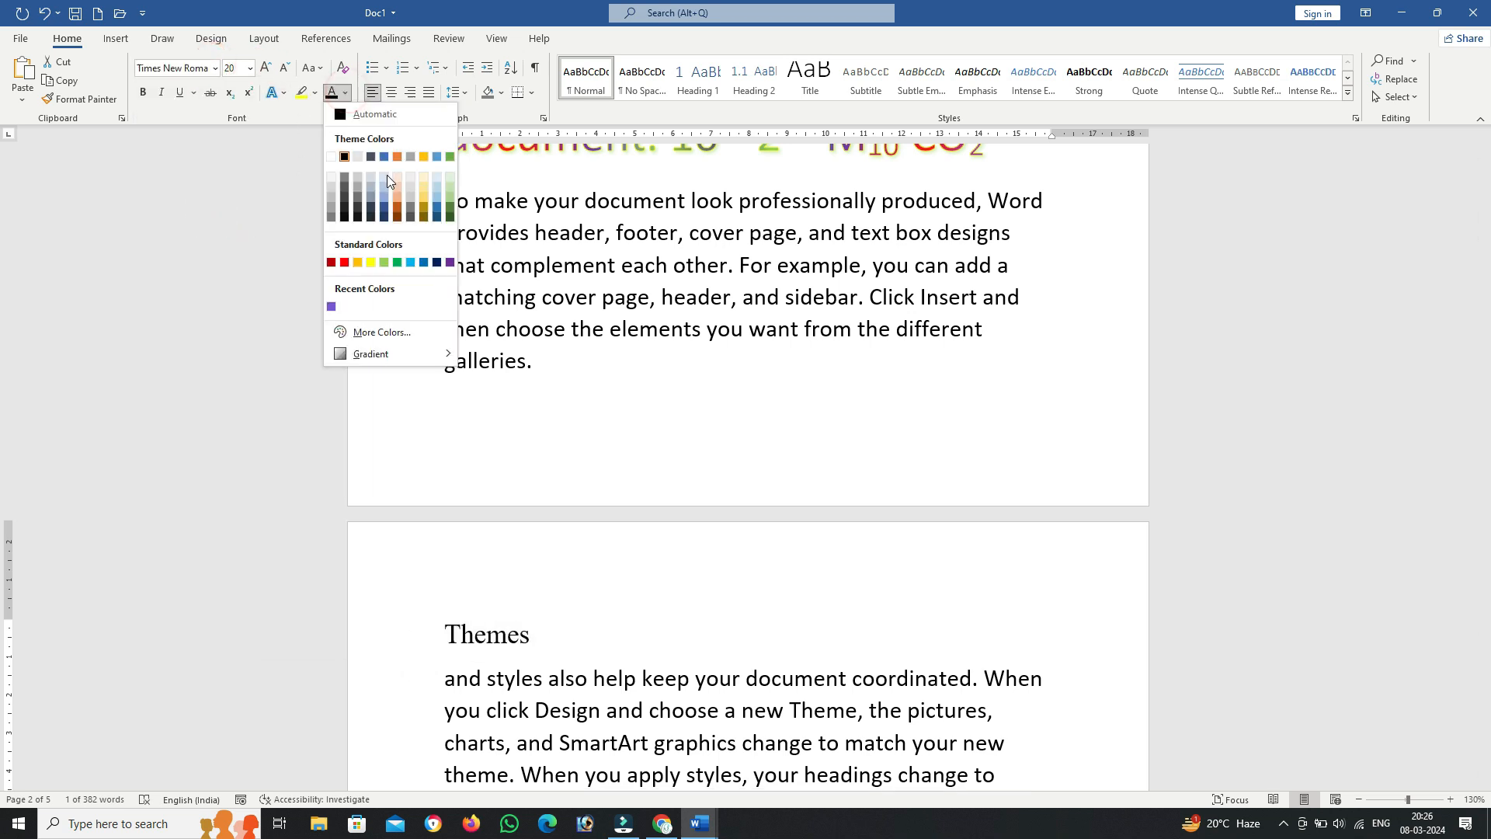
pyautogui.click(385, 156)
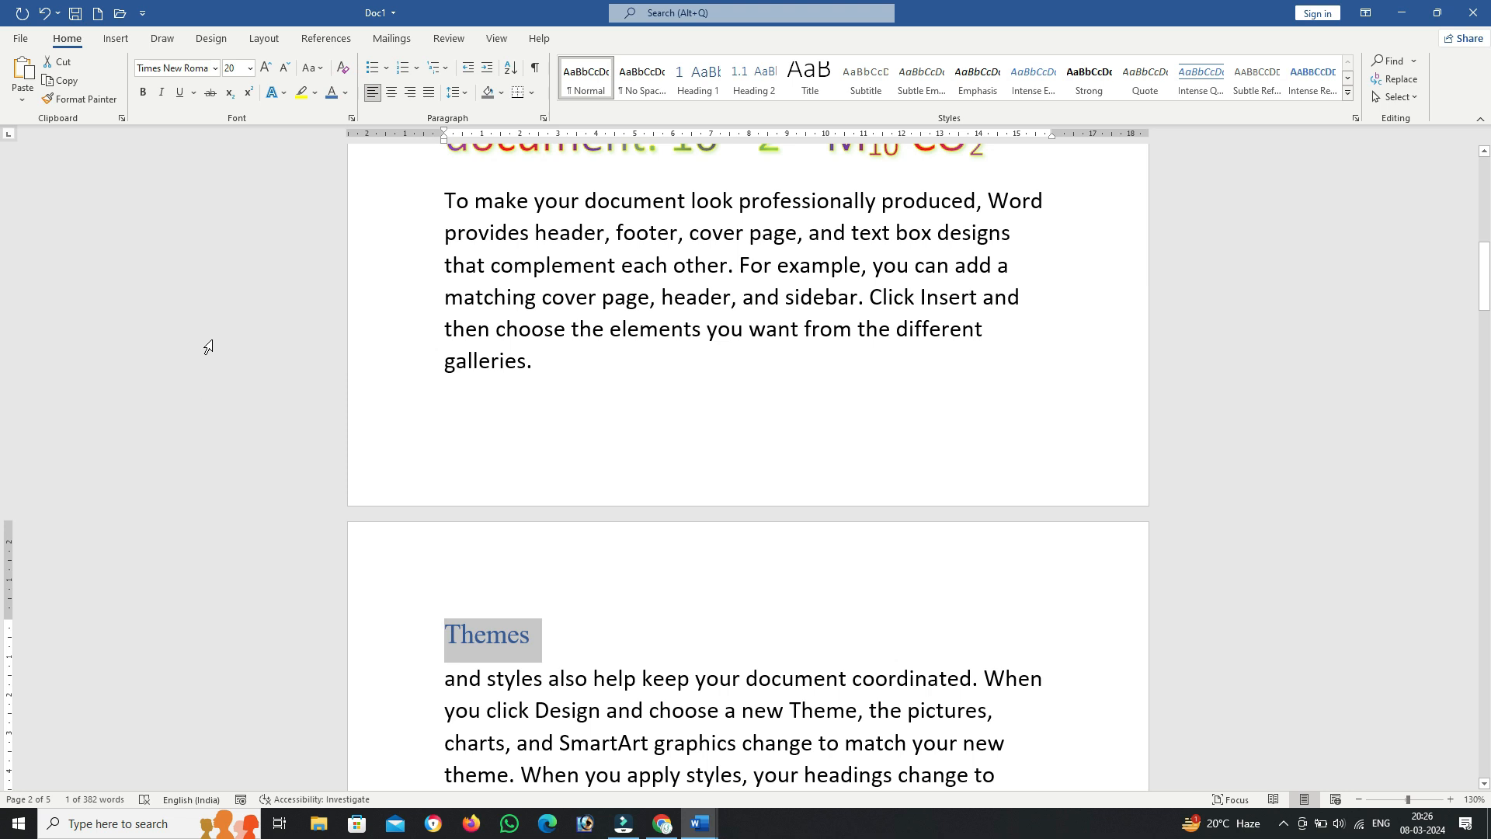
pyautogui.click(392, 93)
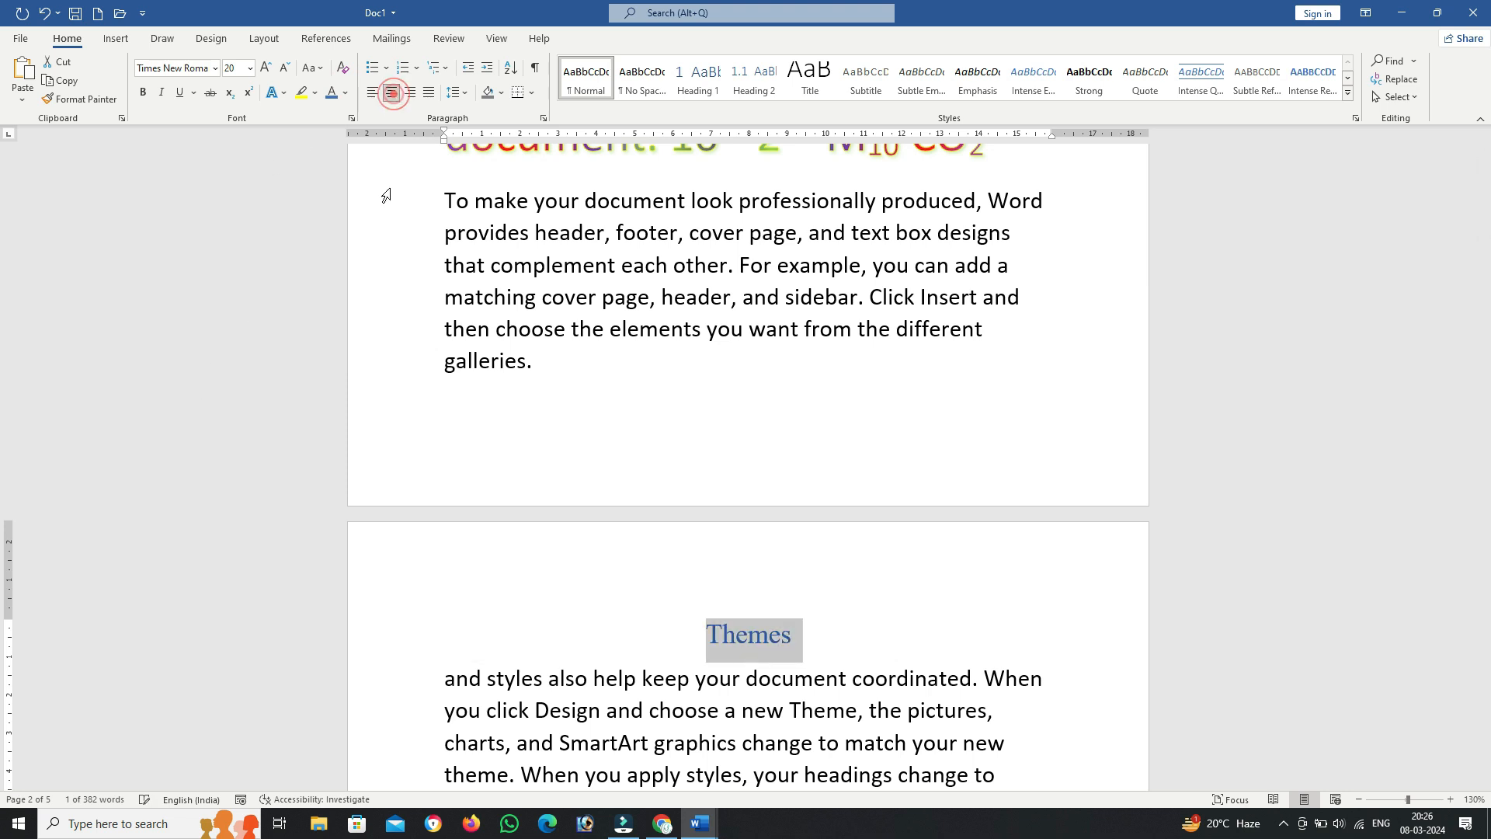
pyautogui.click(632, 645)
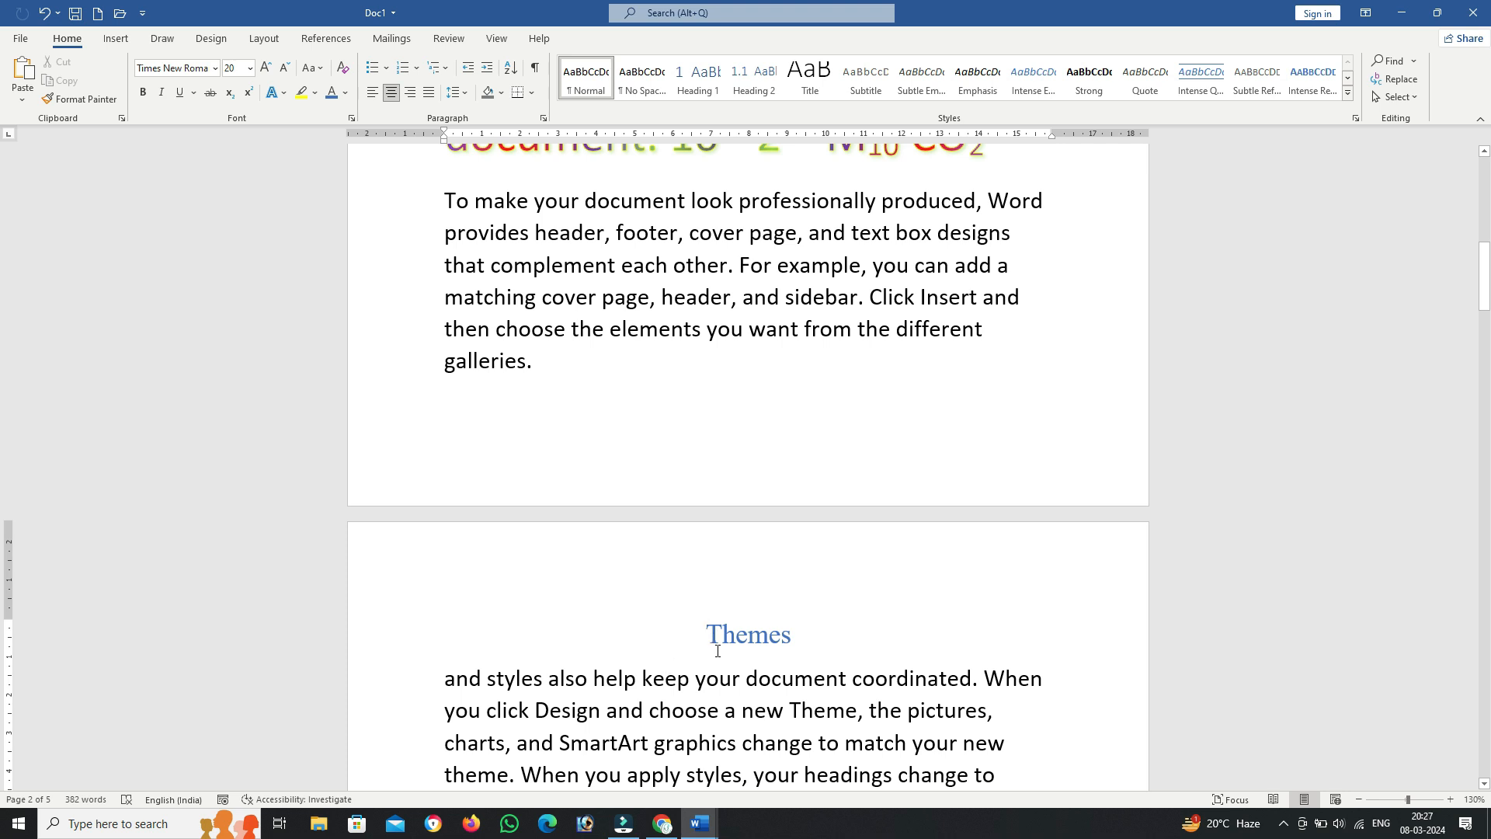
# Step: Try the Heading 1, Heading 2 and Heading 3 styles on the "Themes" line
pyautogui.click(718, 81)
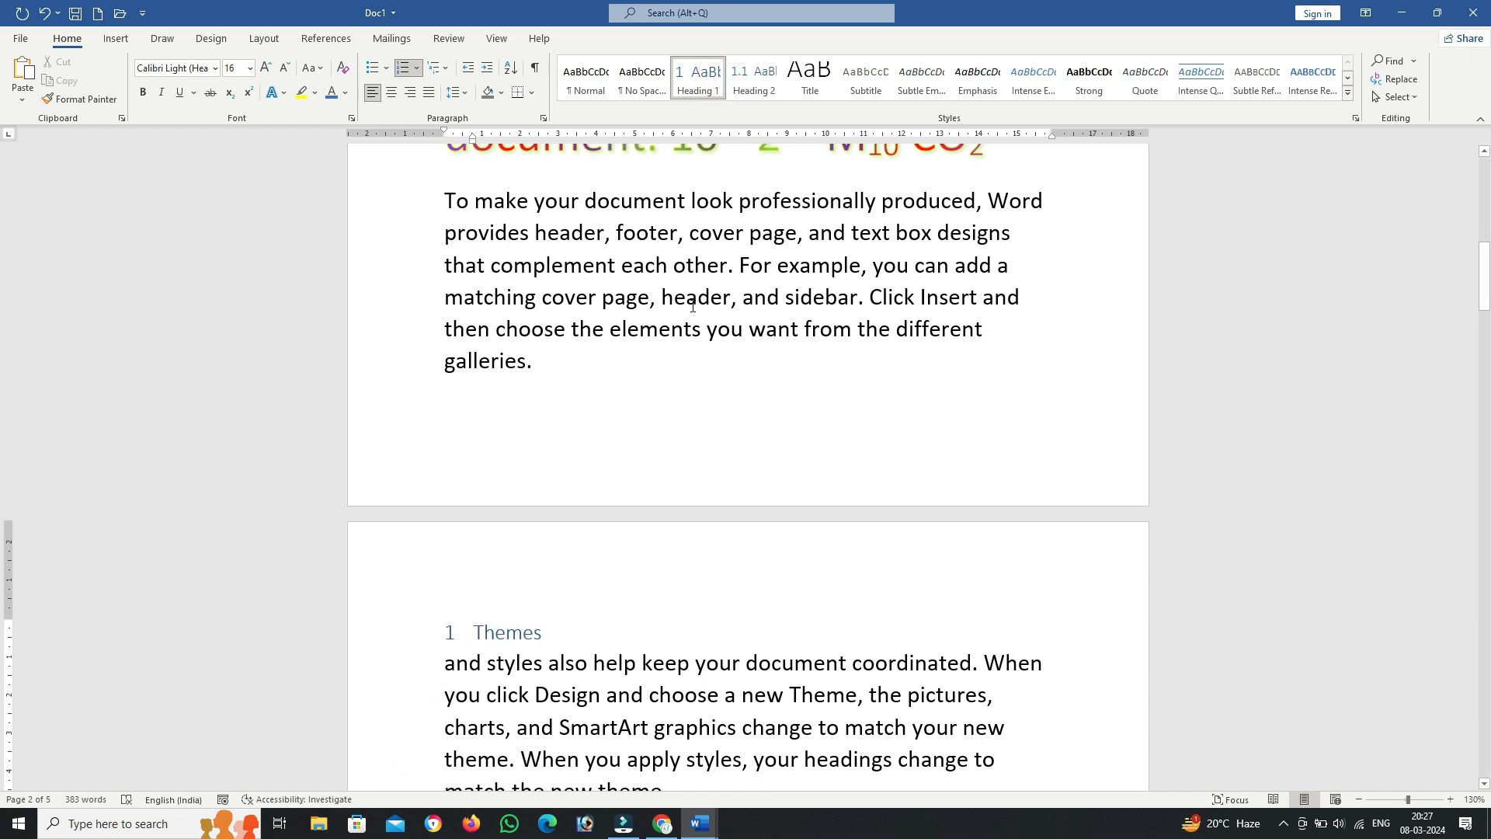
pyautogui.click(756, 76)
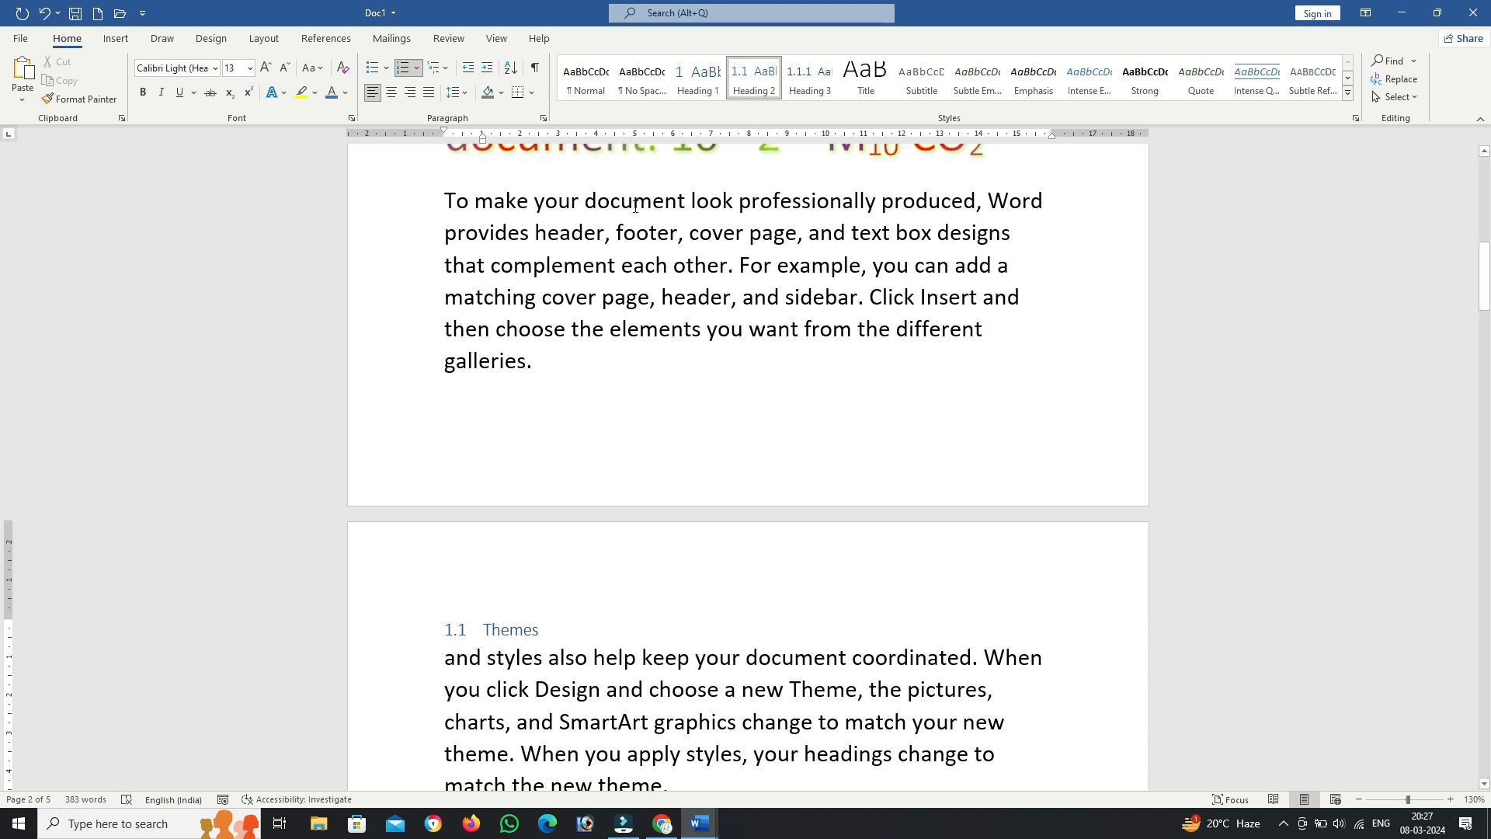
pyautogui.click(789, 80)
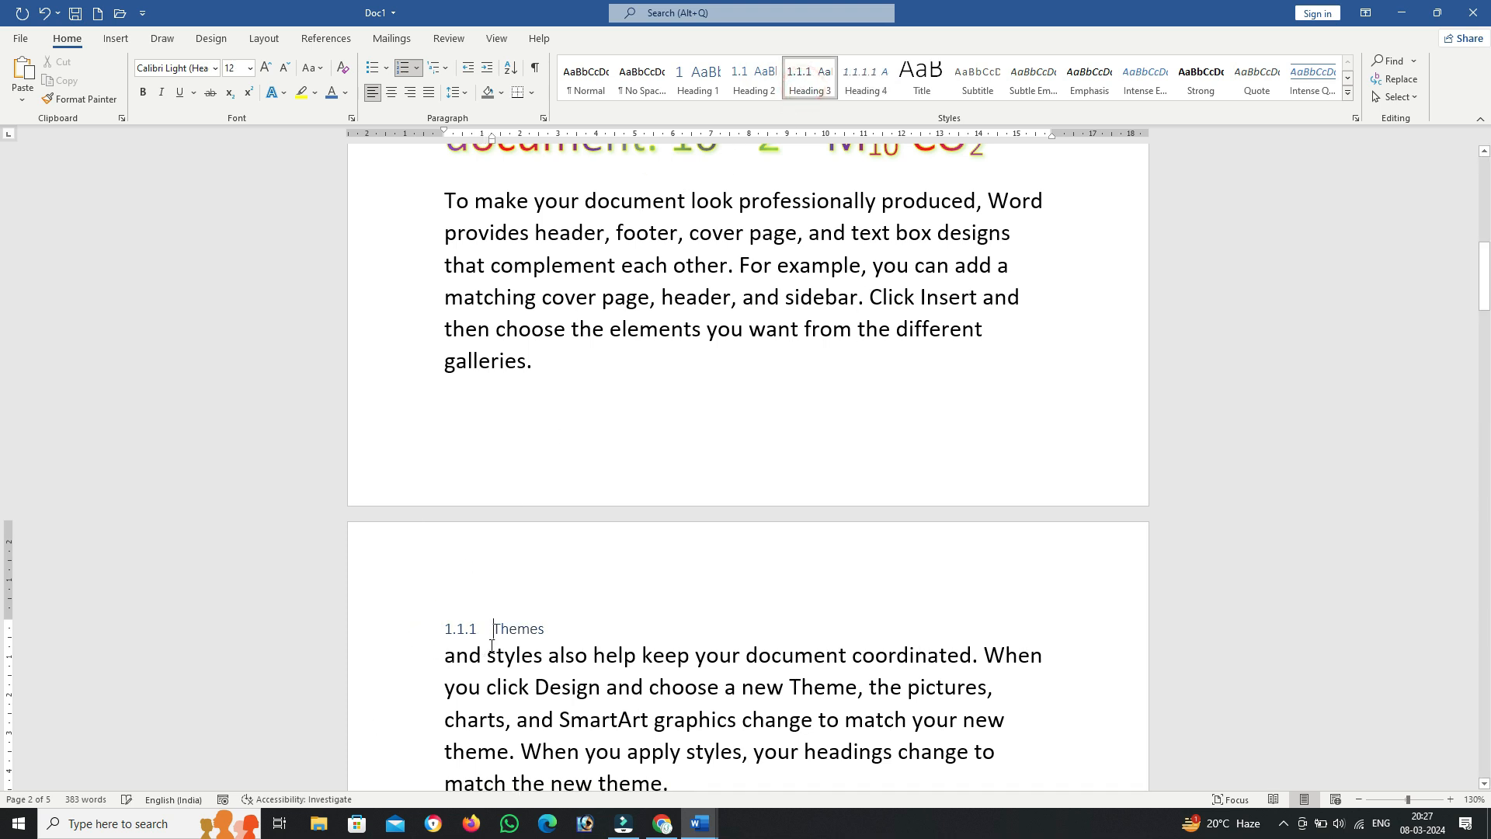
# Step: Apply the Title style and the Subtitle style to the "Themes" line, and insert a blank line before it
pyautogui.click(930, 89)
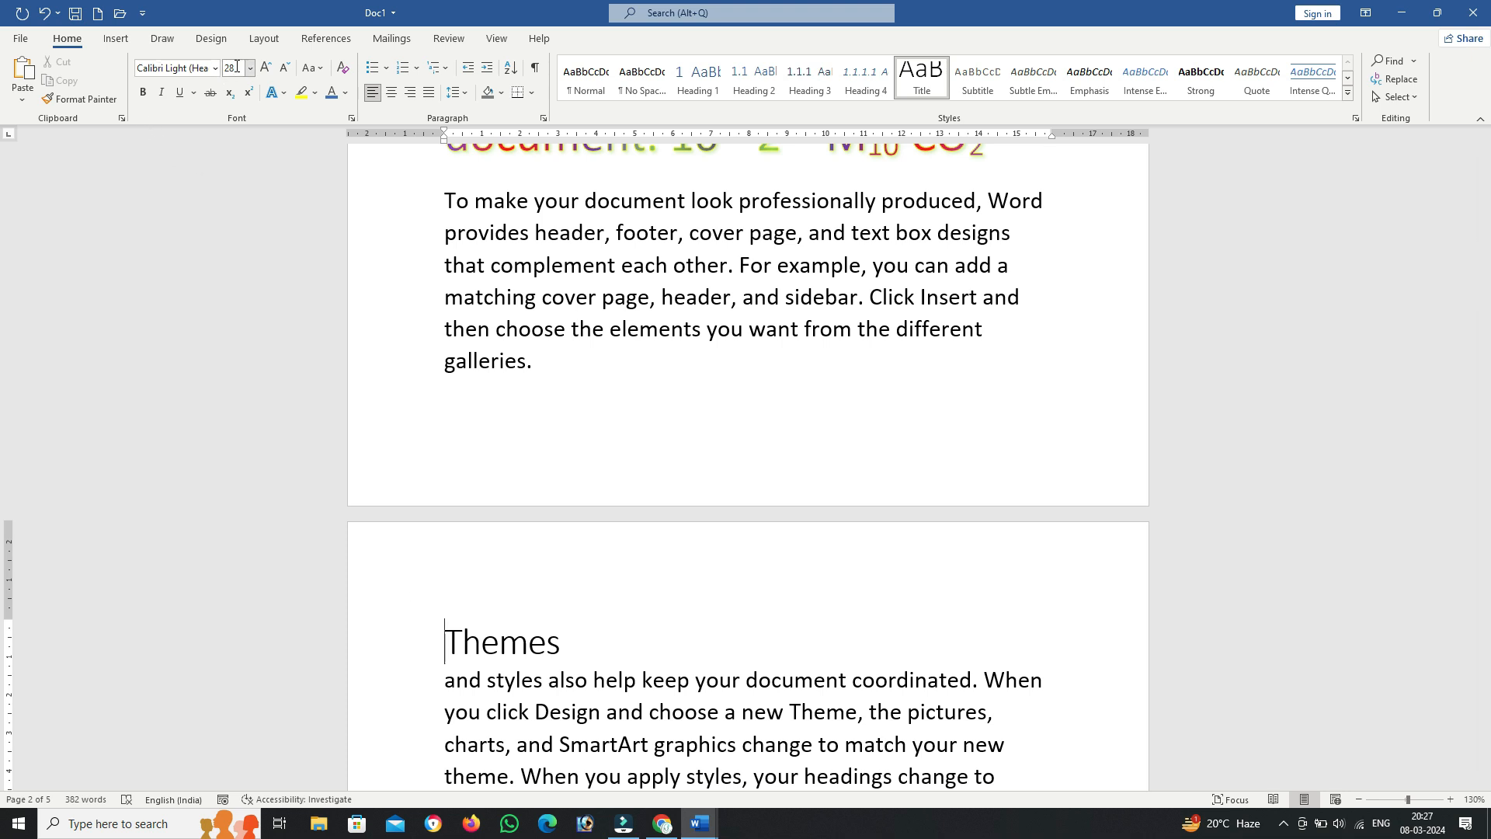
pyautogui.click(977, 77)
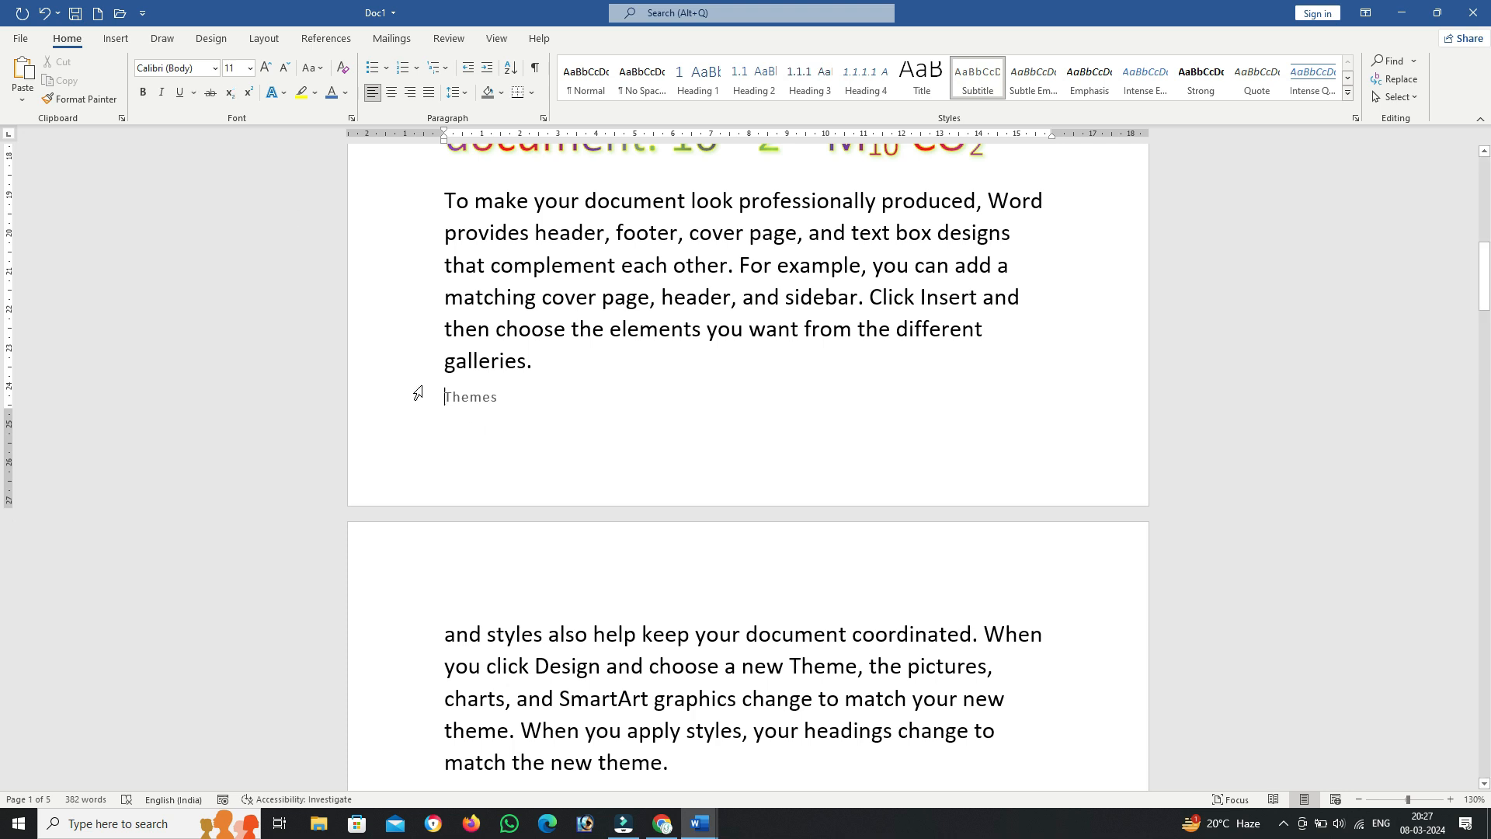
pyautogui.press('Return')
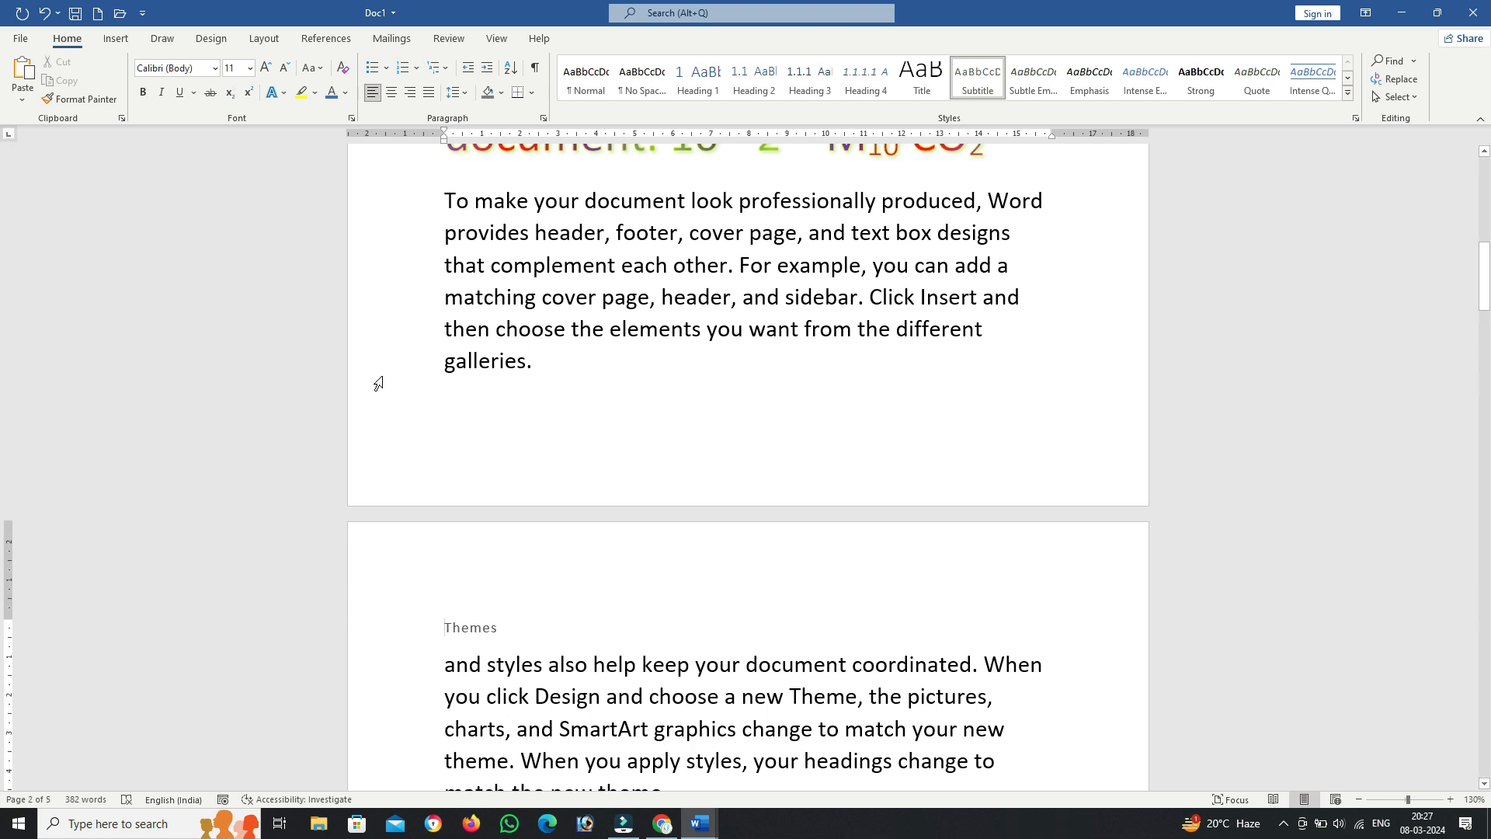
# Step: Try the emphasis styles and the Strong style at the start of the "Themes" line
pyautogui.click(1043, 78)
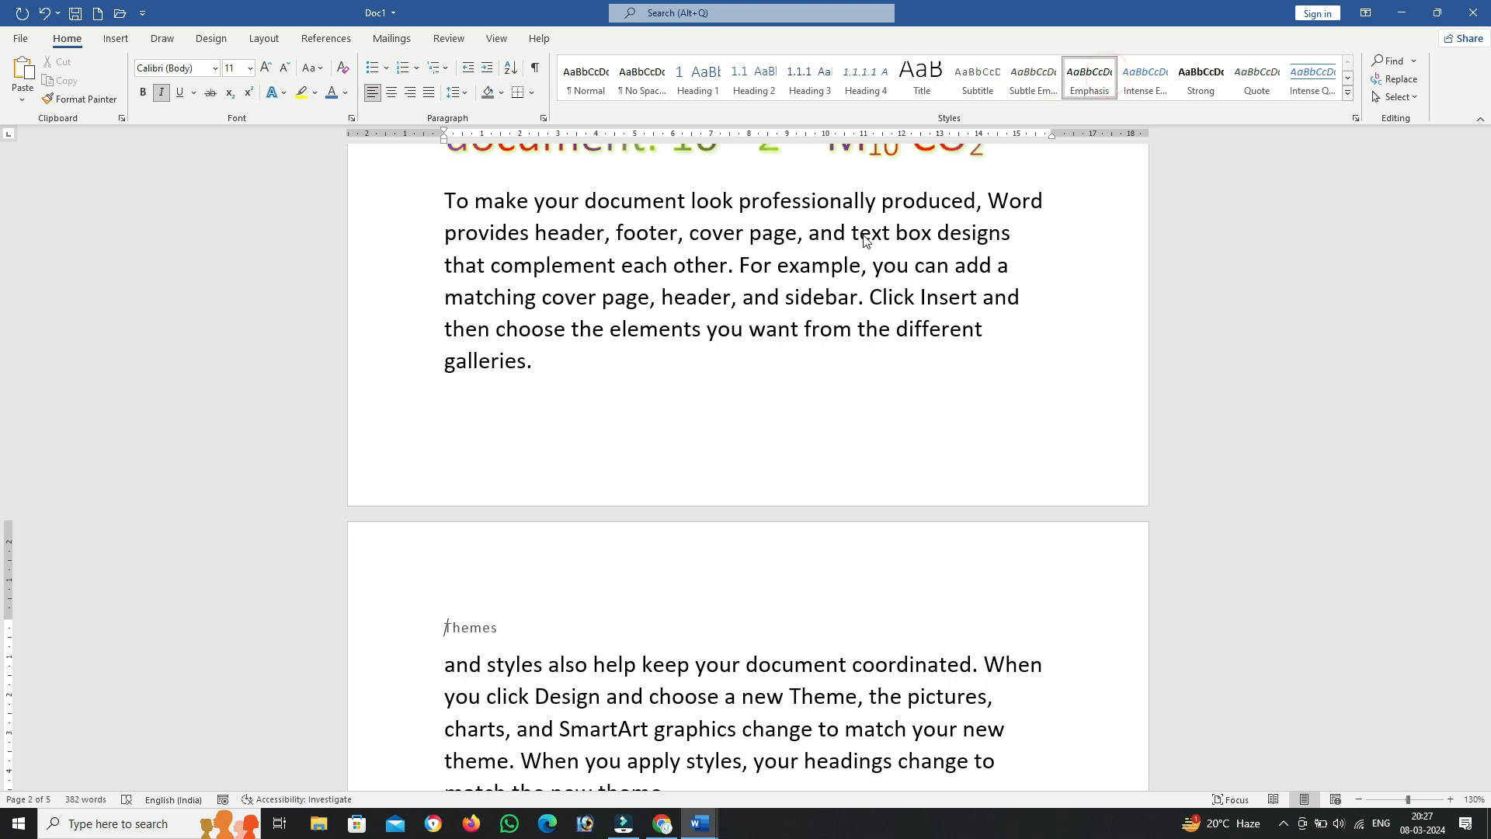
pyautogui.click(1157, 77)
pyautogui.click(1201, 77)
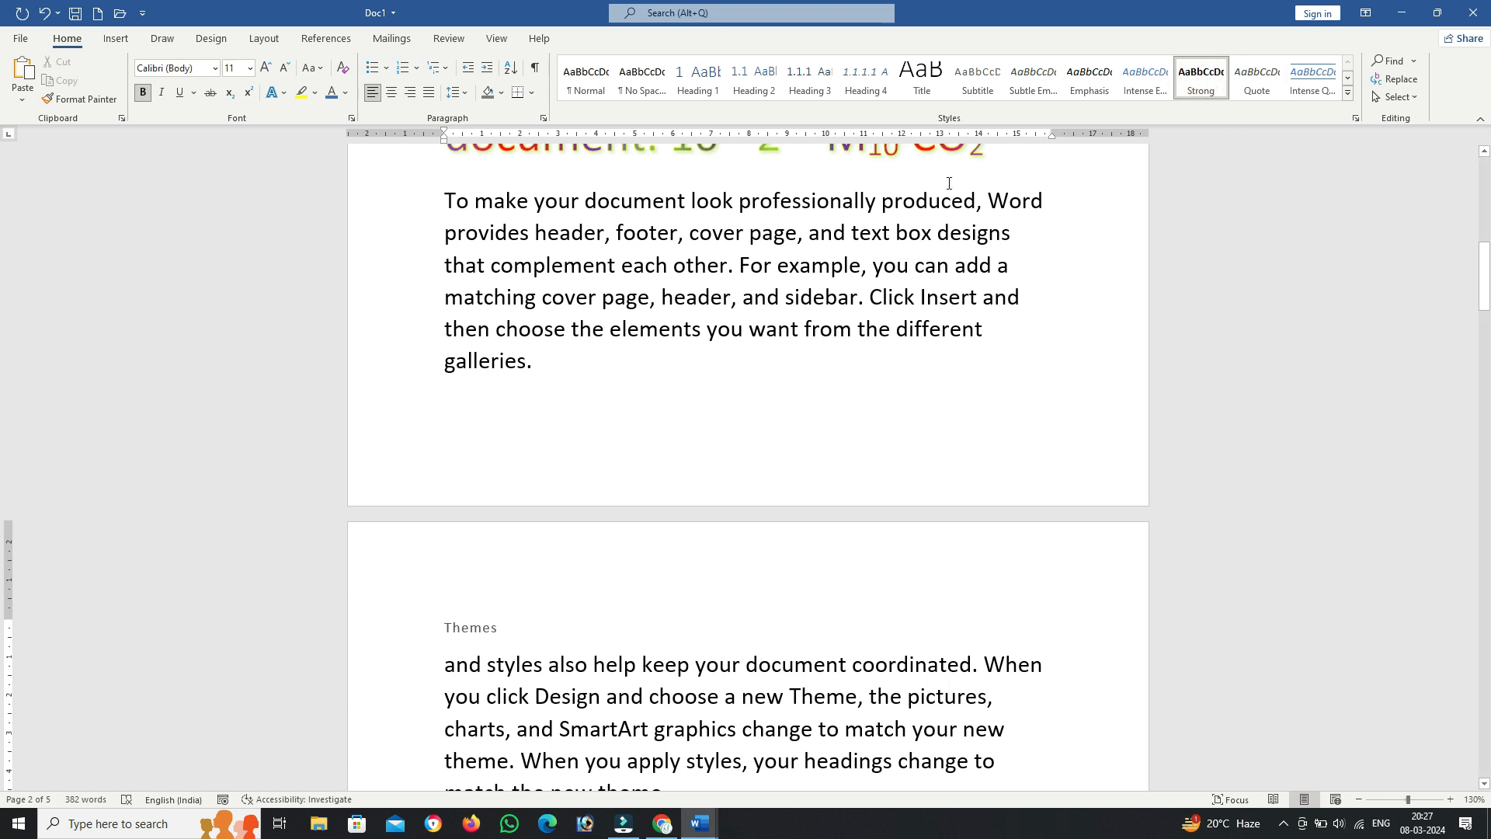
# Step: Return the "Themes" line to the Normal style and view the full gallery of available styles
pyautogui.click(445, 627)
pyautogui.click(577, 80)
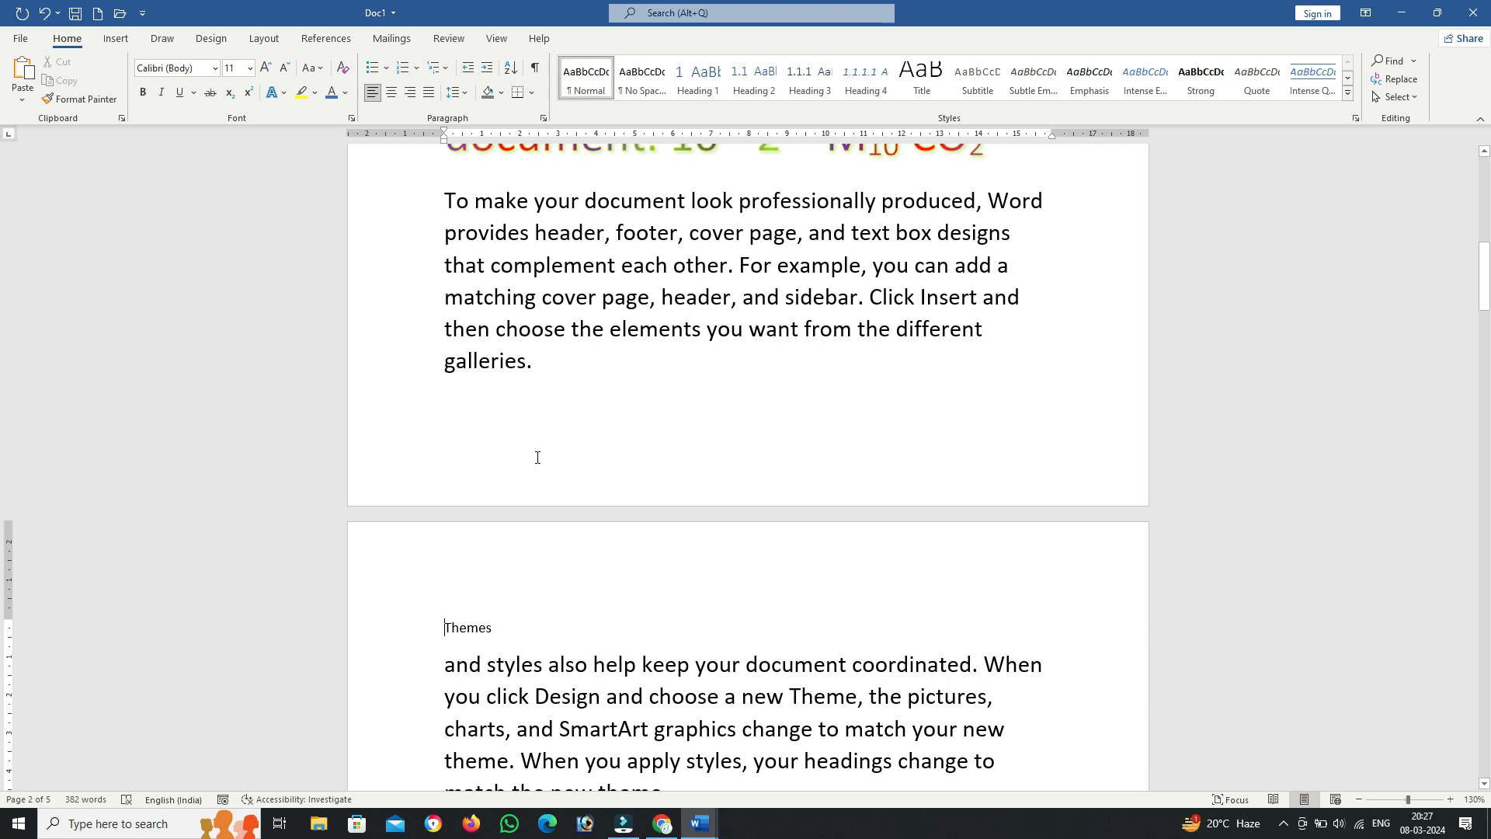
pyautogui.click(1348, 93)
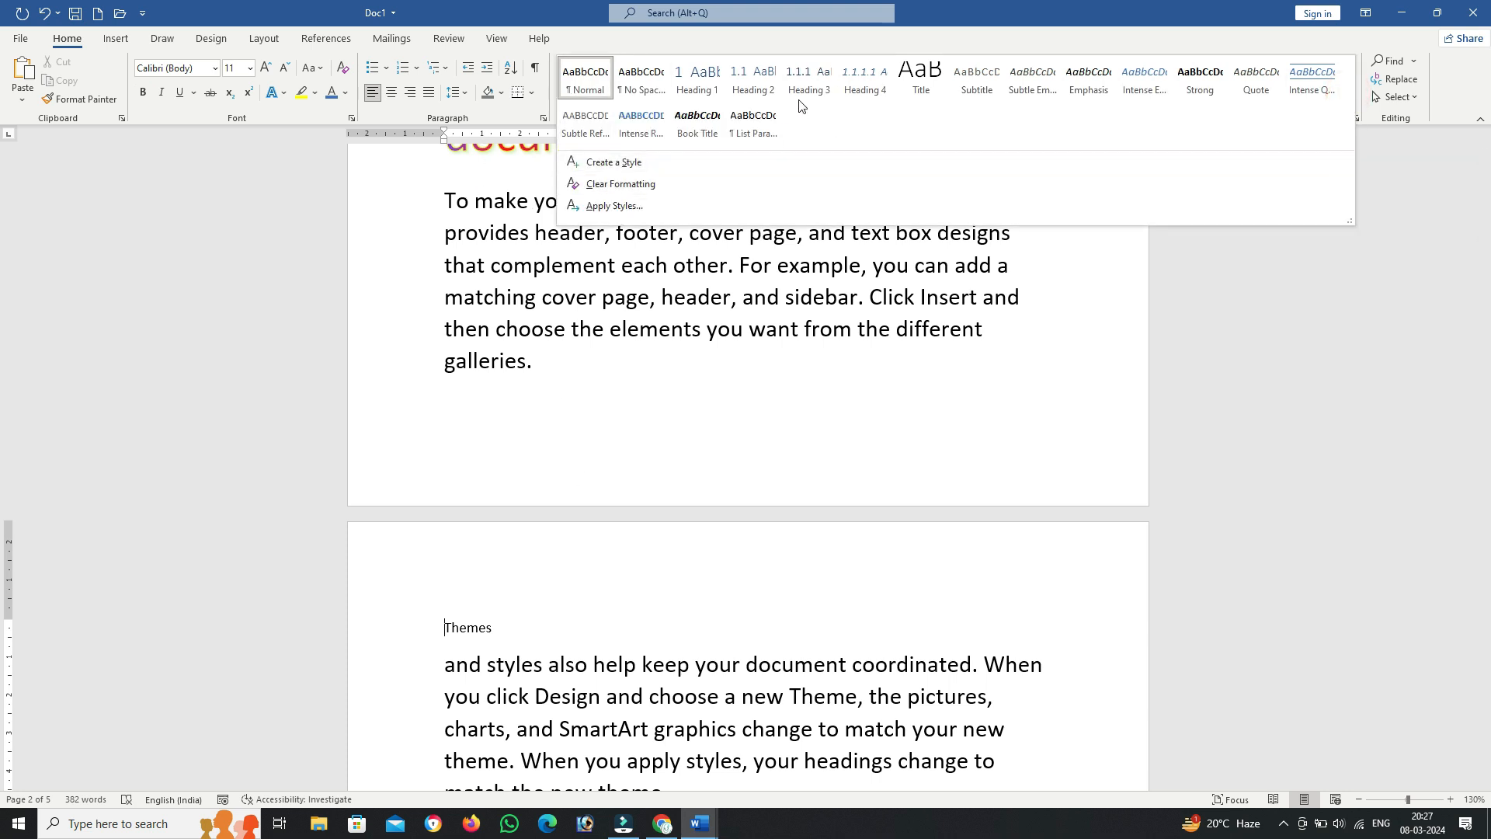
pyautogui.click(1218, 369)
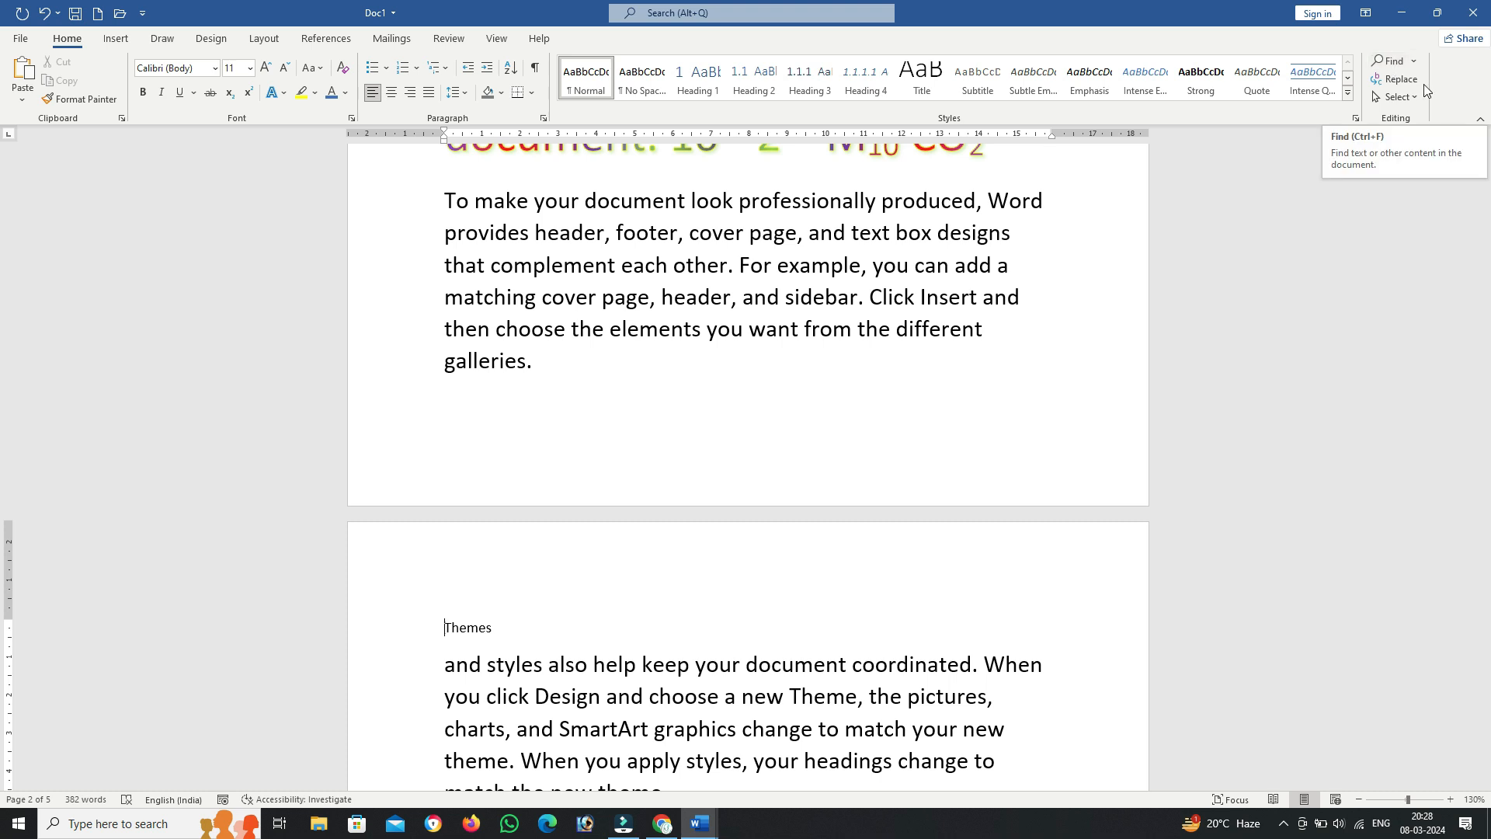
# Step: Search the document for "TO" and look through the highlighted matches
pyautogui.click(1392, 60)
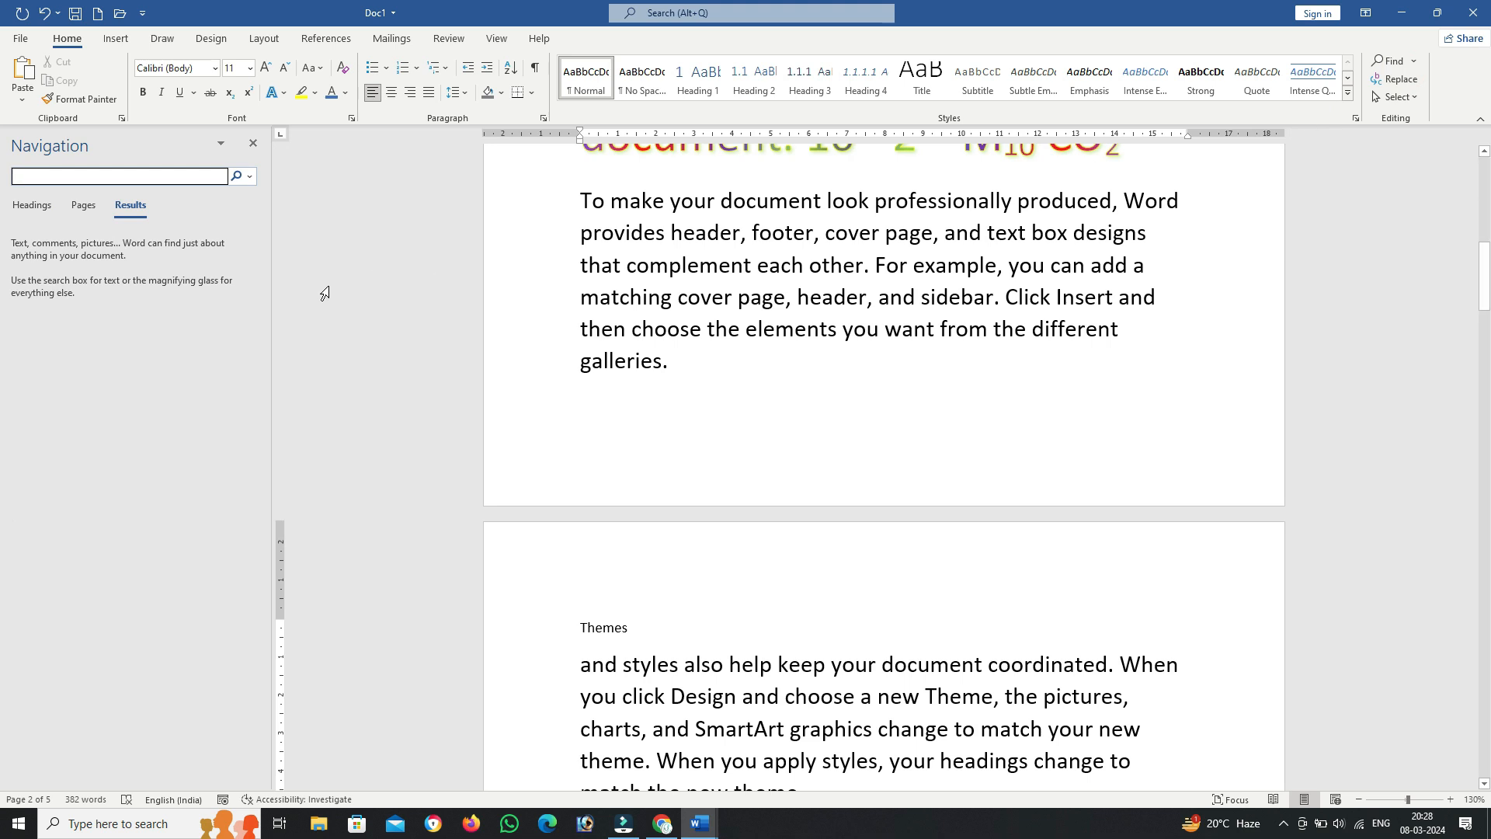
pyautogui.scroll(10, 776, 338)
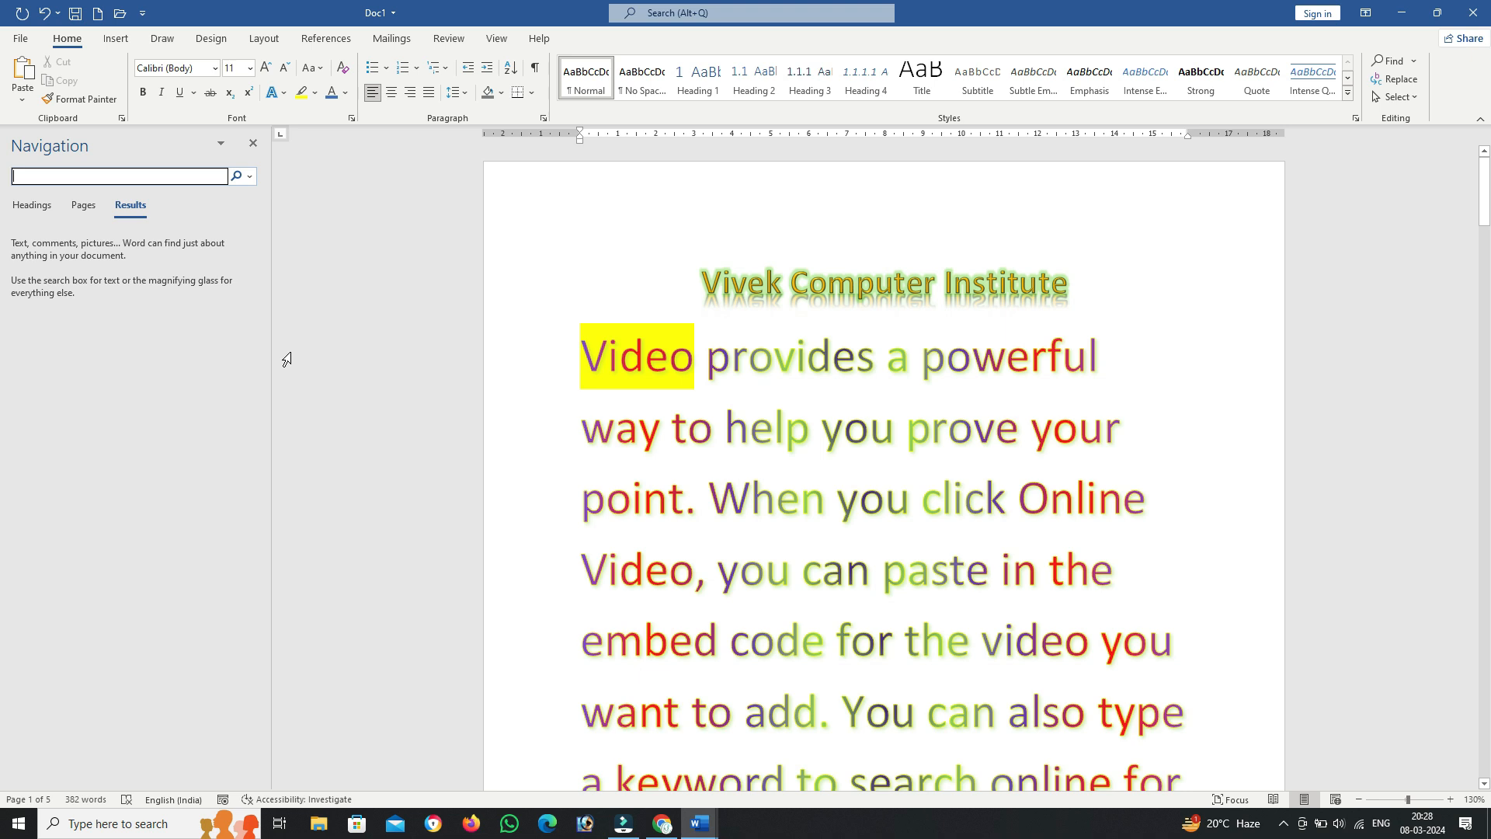
pyautogui.click(155, 177)
pyautogui.write('T')
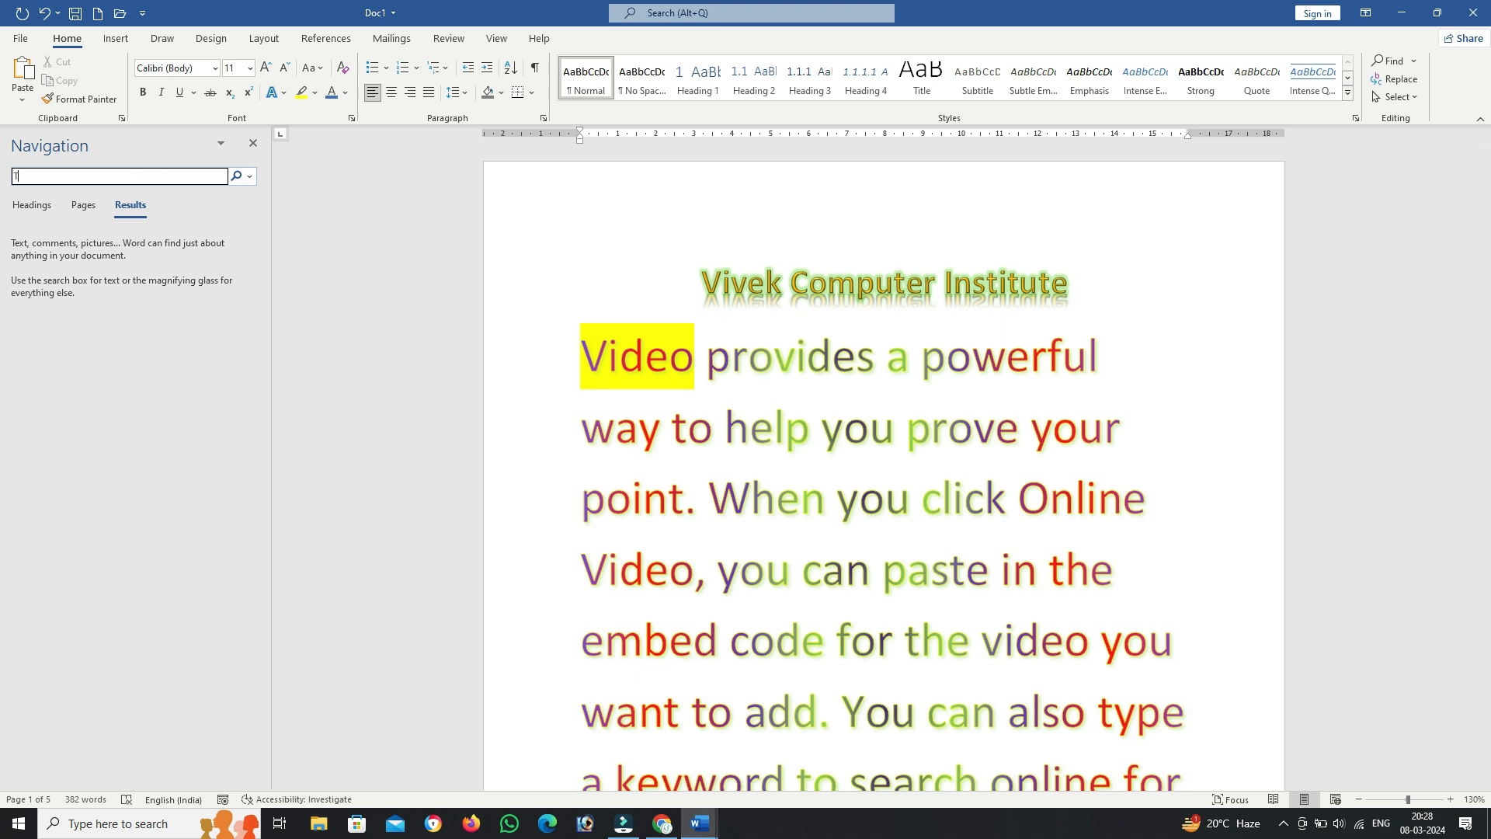
pyautogui.write('O')
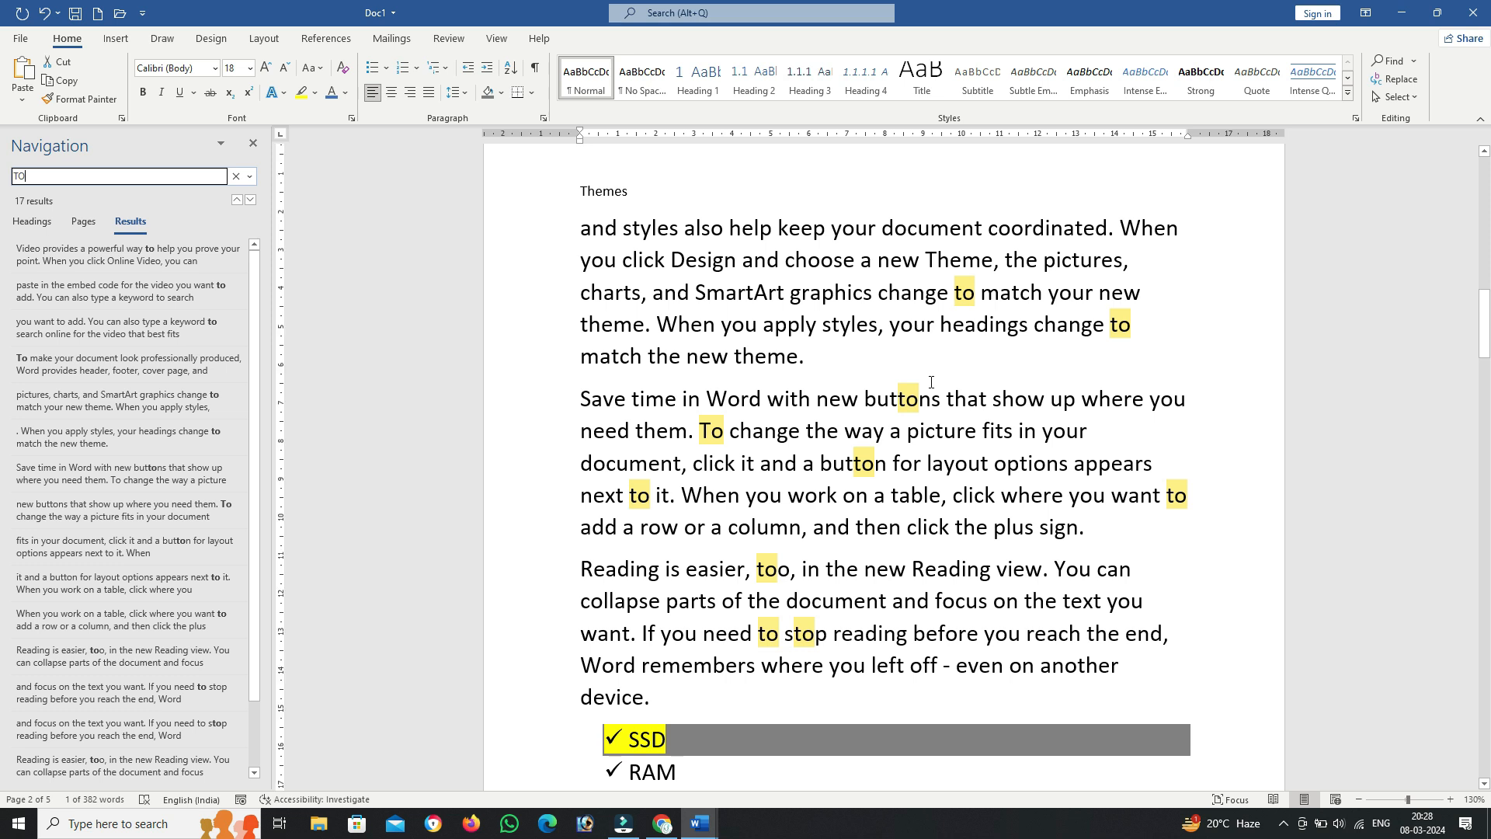
pyautogui.scroll(-3, 878, 373)
pyautogui.scroll(-10, 929, 386)
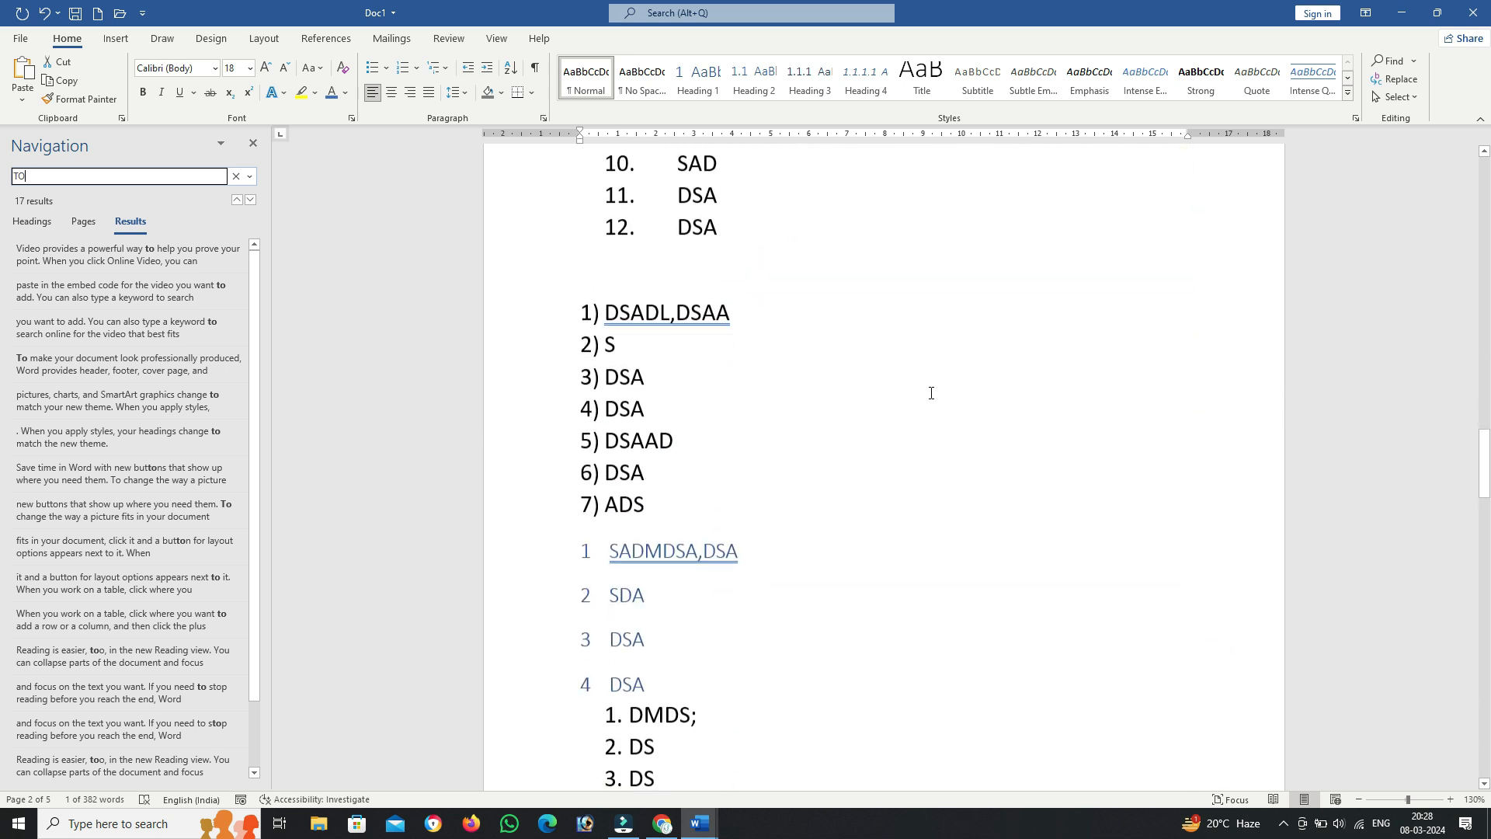
pyautogui.scroll(15, 914, 534)
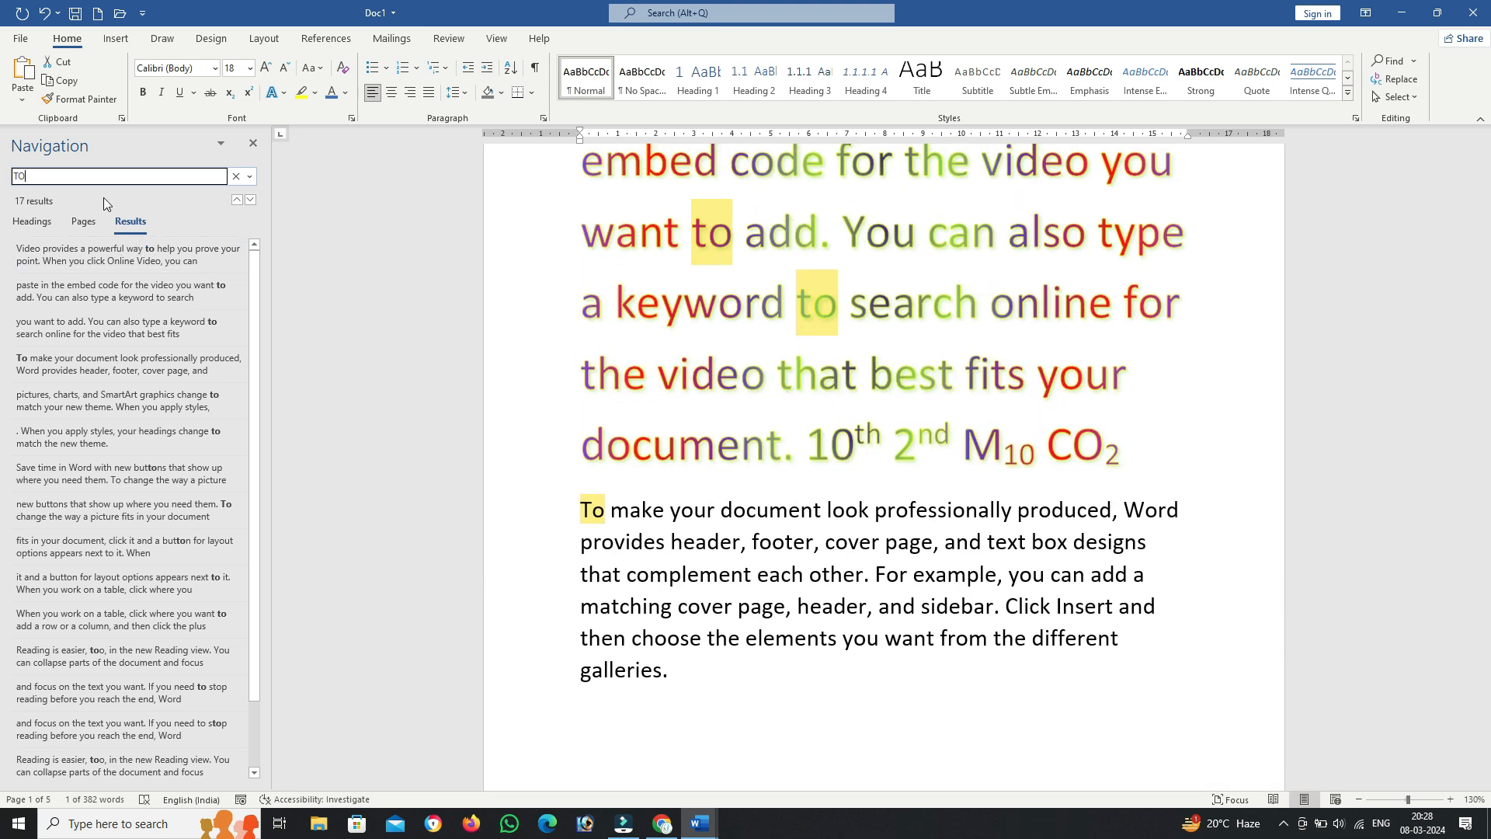
# Step: Search the document for "YOUR", check the highlighted matches and end the search
pyautogui.doubleClick(72, 176)
pyautogui.write('YOUR')
pyautogui.scroll(-8, 459, 591)
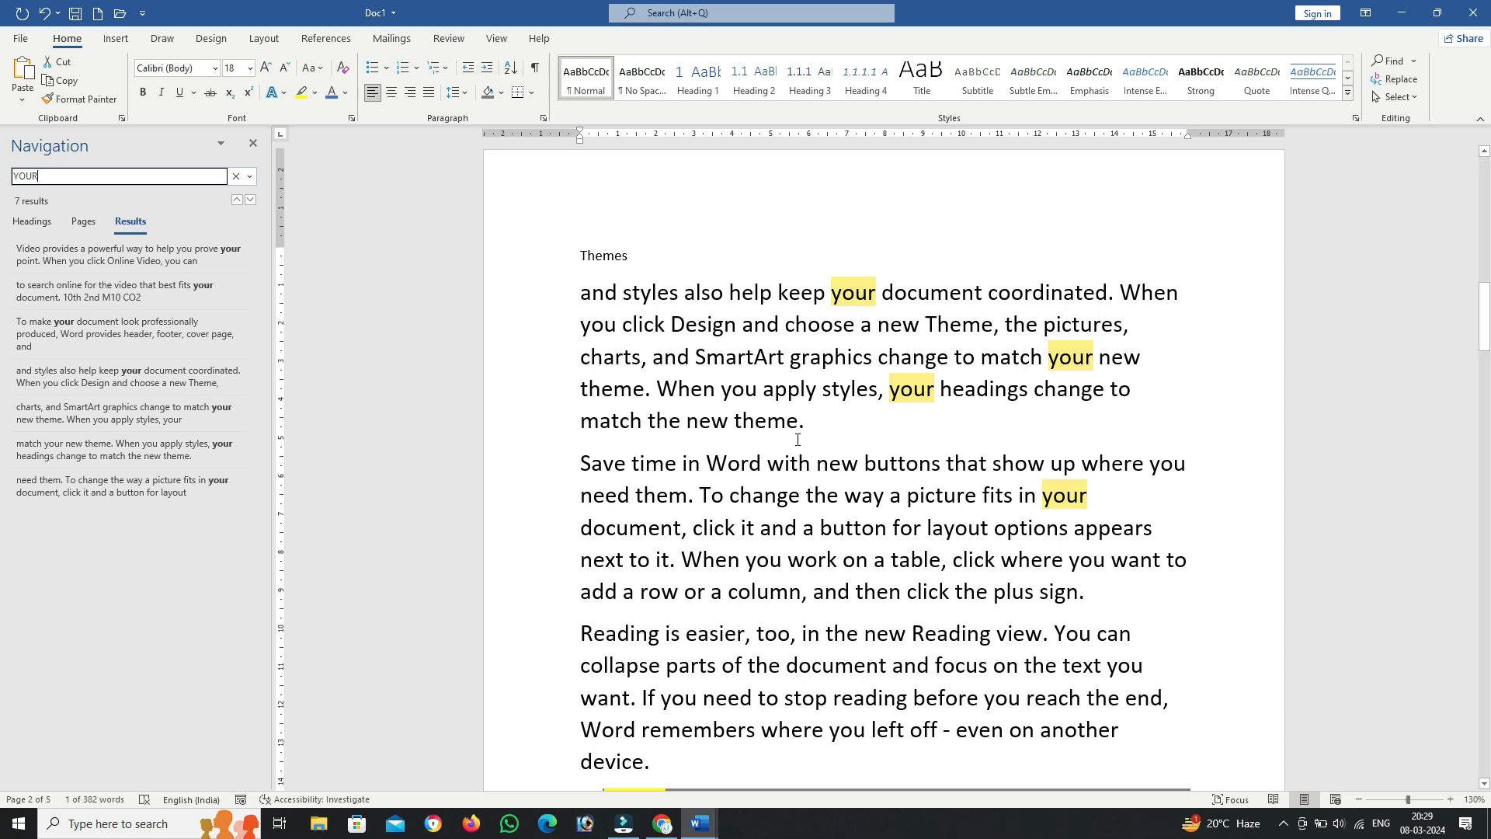
pyautogui.click(253, 145)
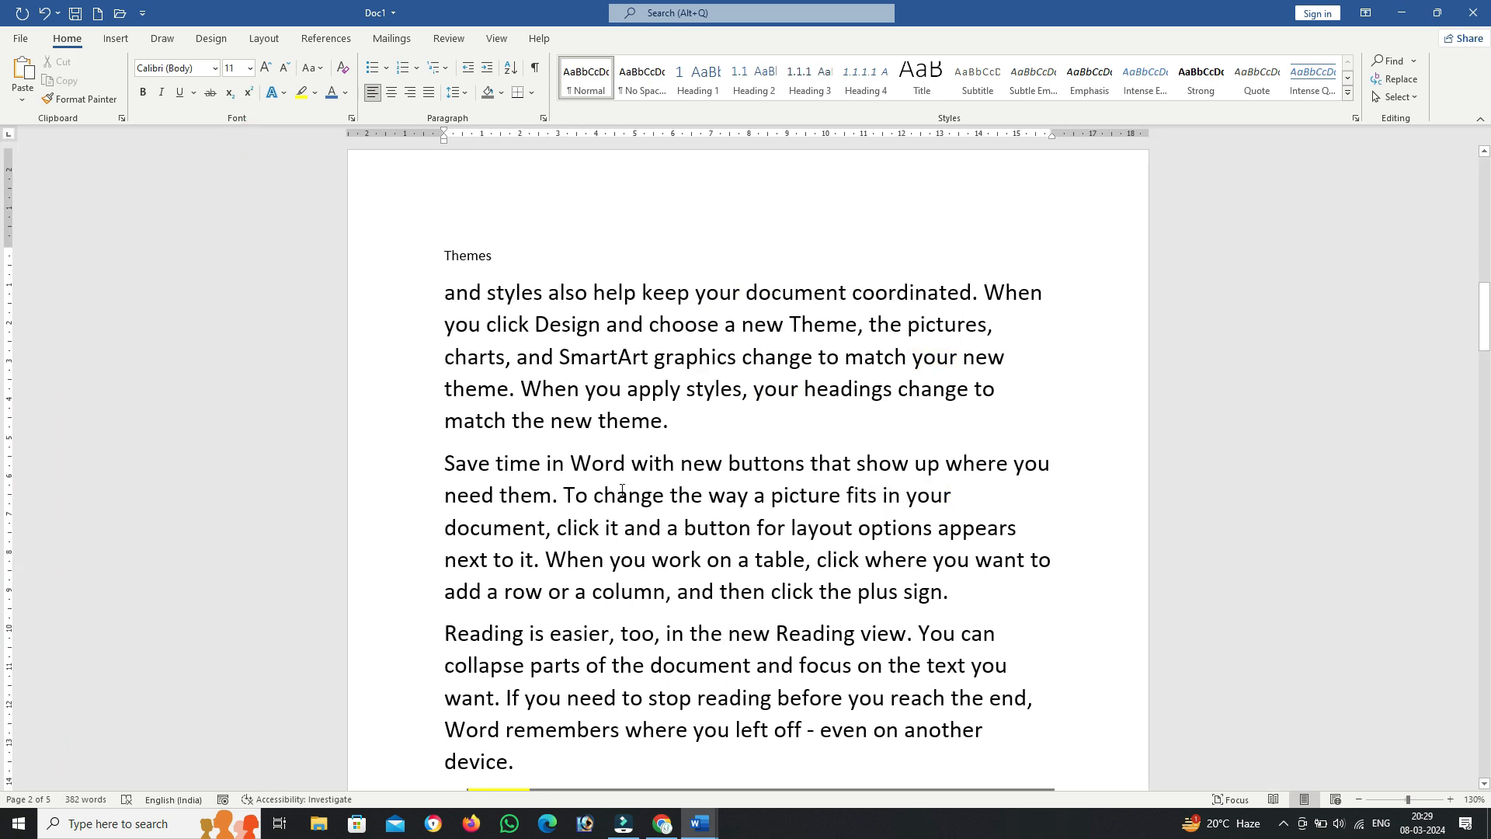
pyautogui.scroll(8, 861, 418)
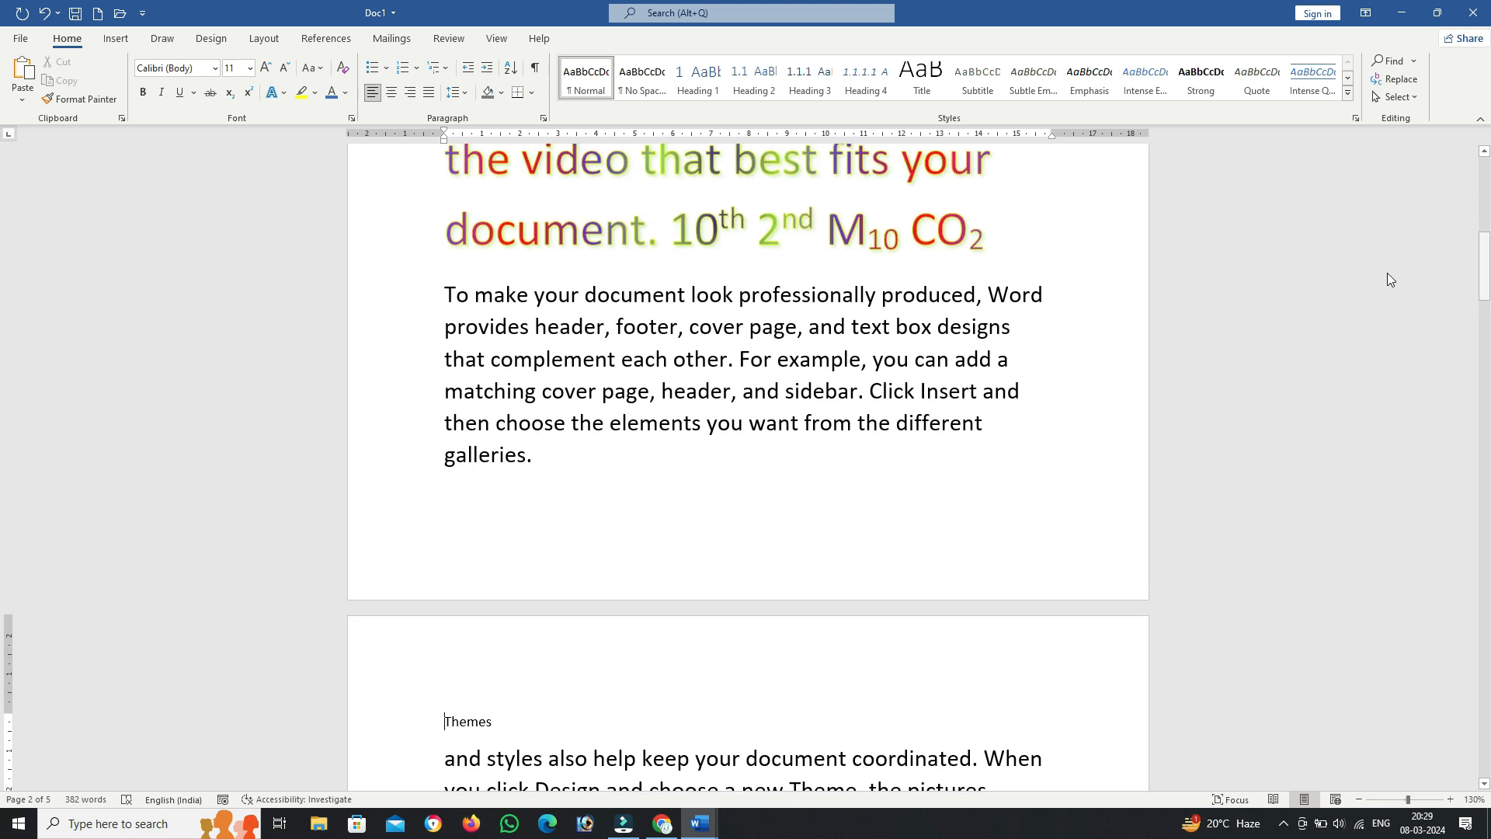
pyautogui.scroll(10, 874, 373)
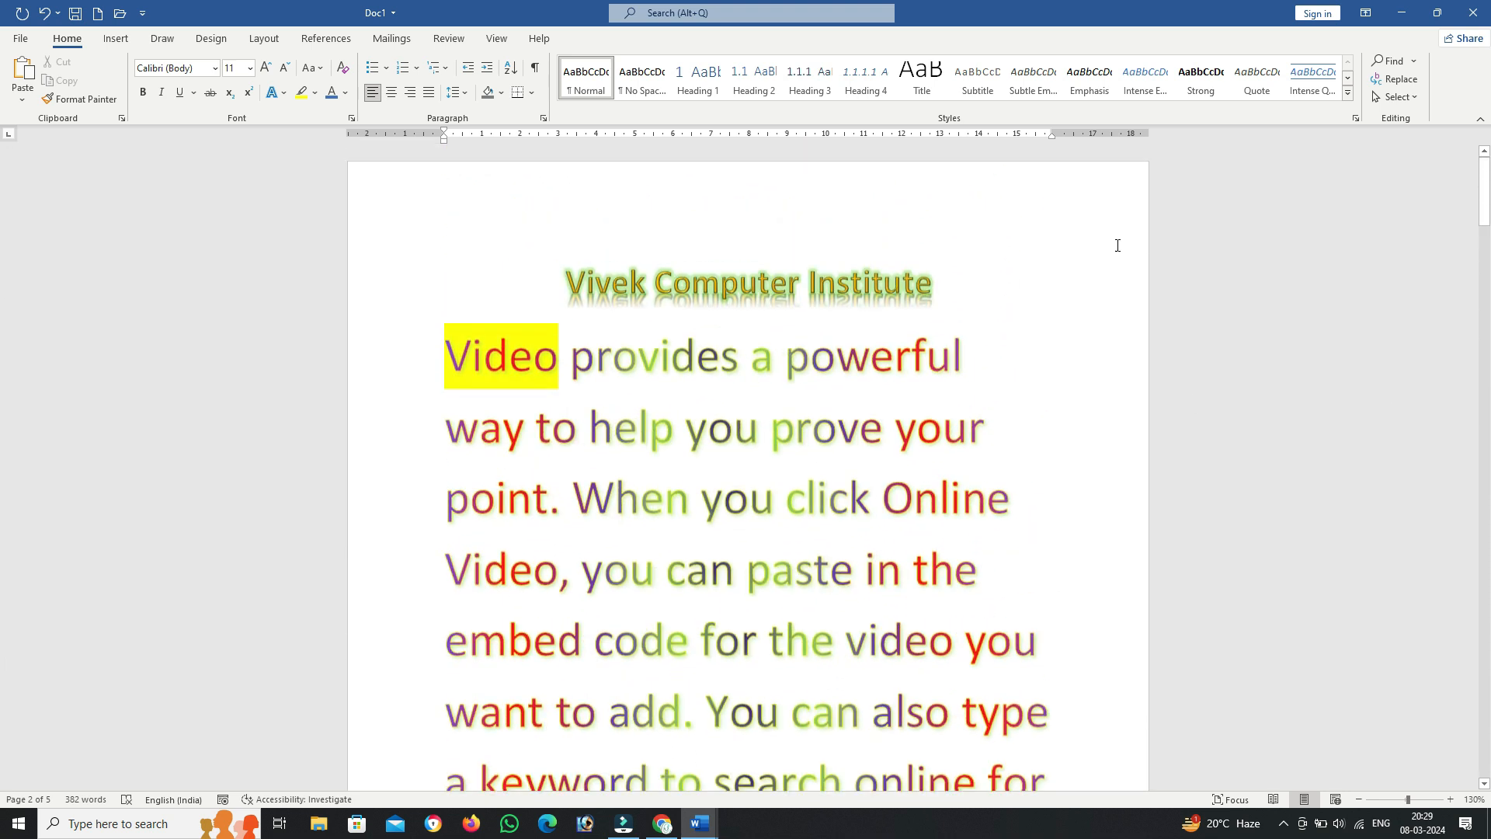
pyautogui.click(1391, 62)
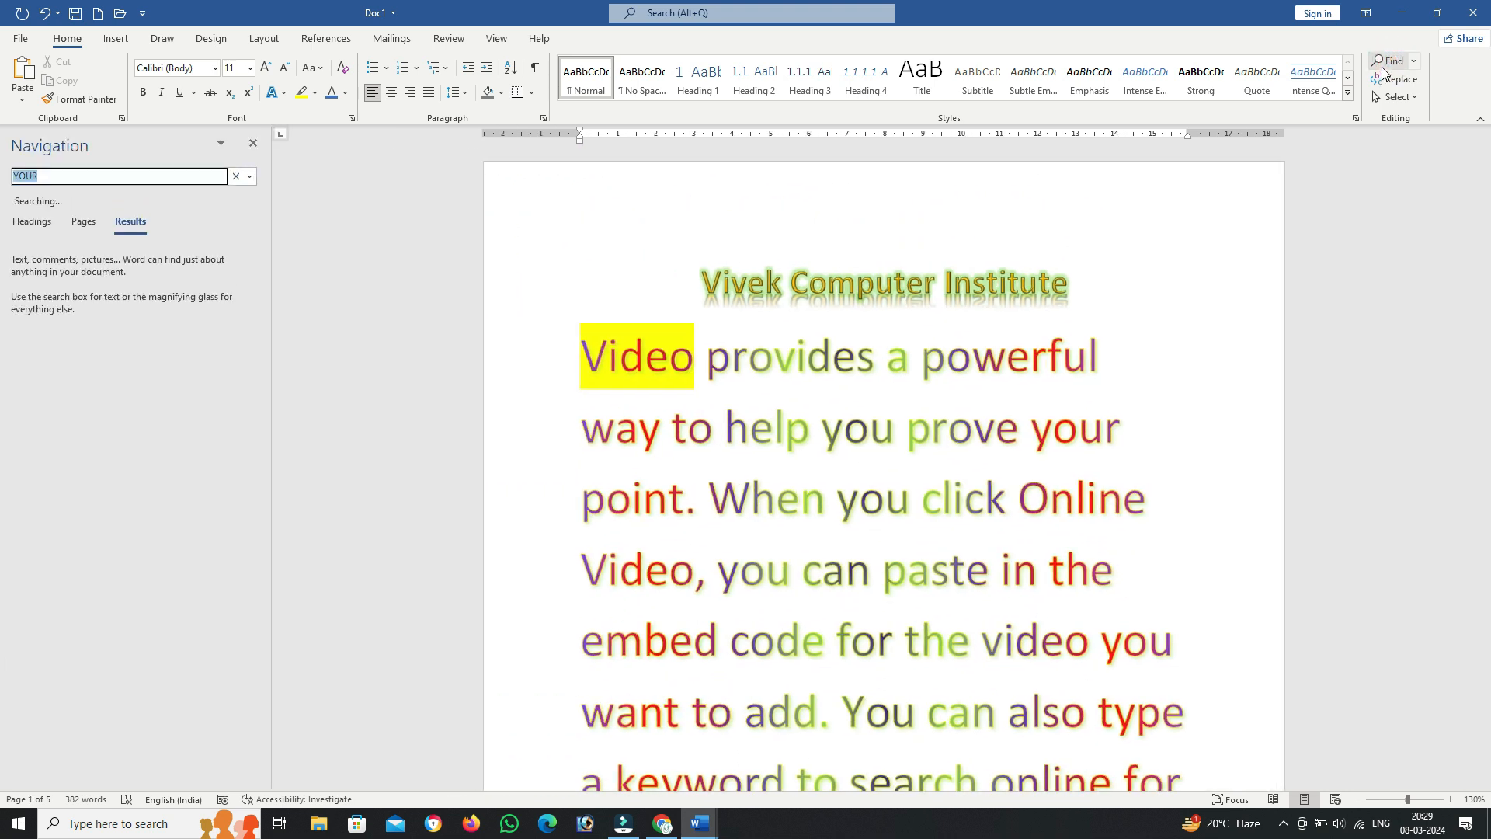
pyautogui.click(259, 145)
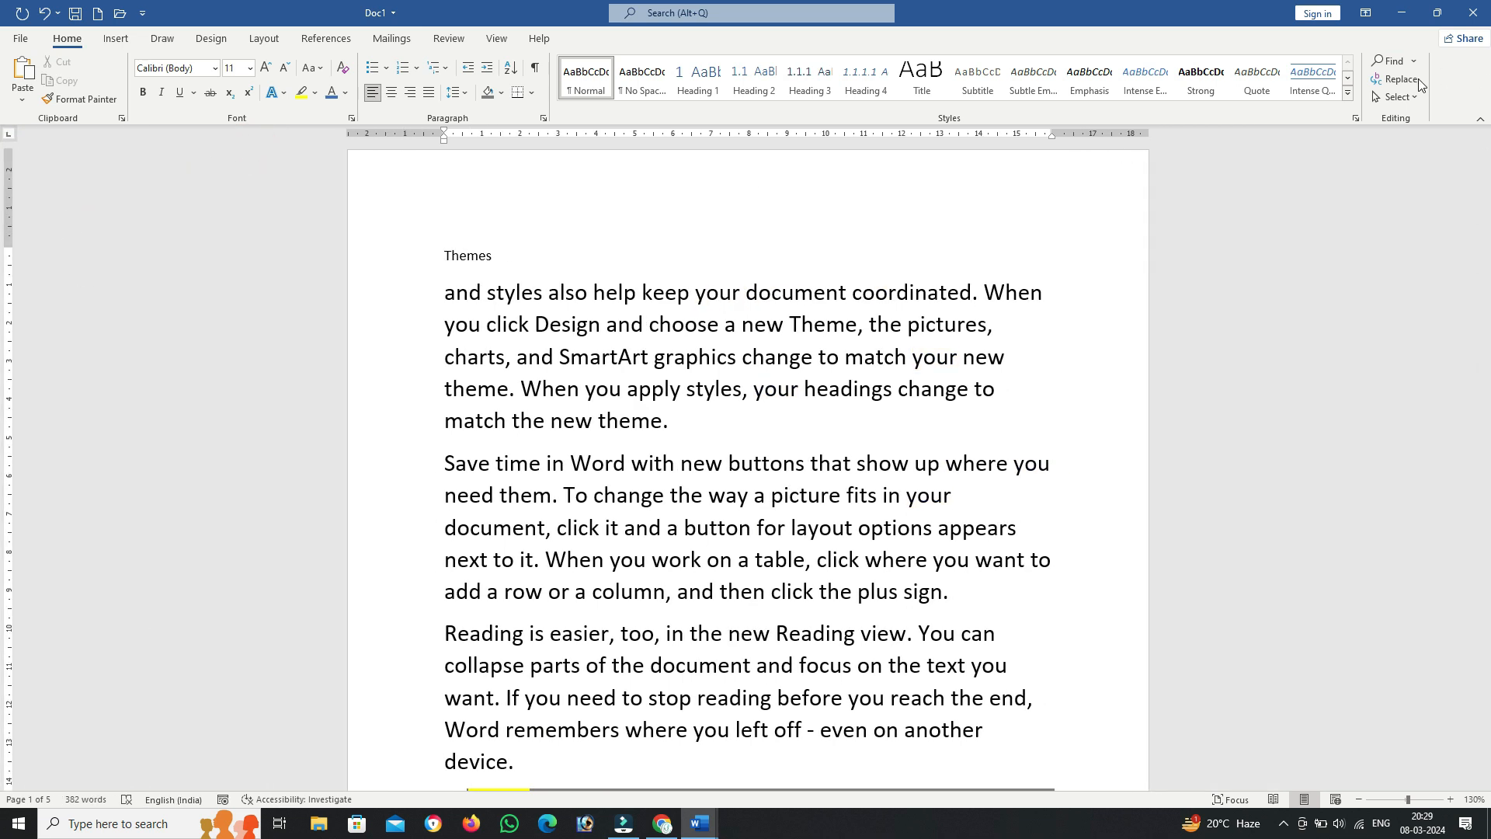
# Step: Replace every occurrence of "YOUR" in the document with "VCI" and check a replaced word in the text
pyautogui.click(1401, 79)
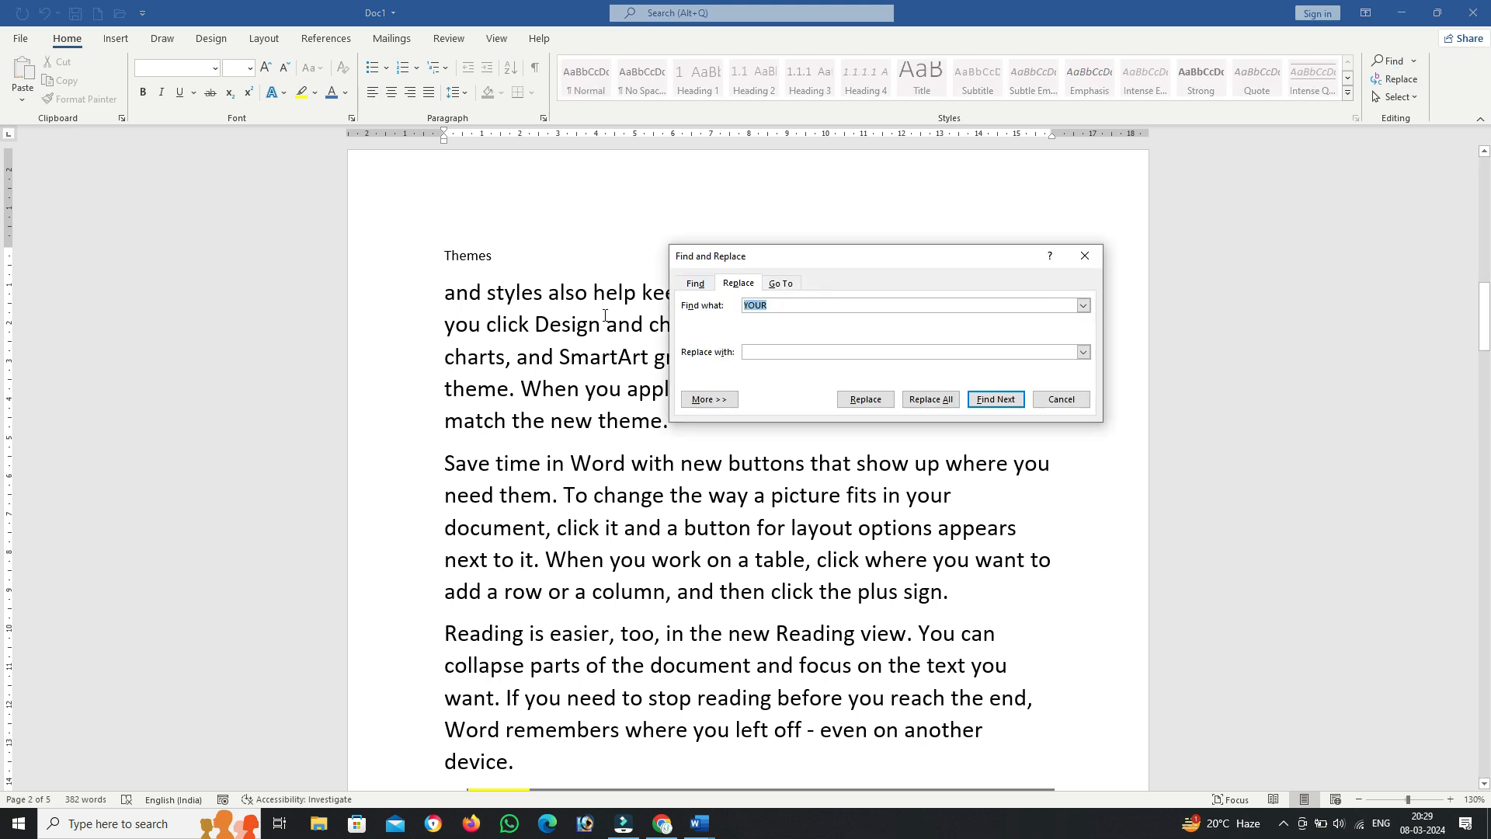
pyautogui.click(778, 349)
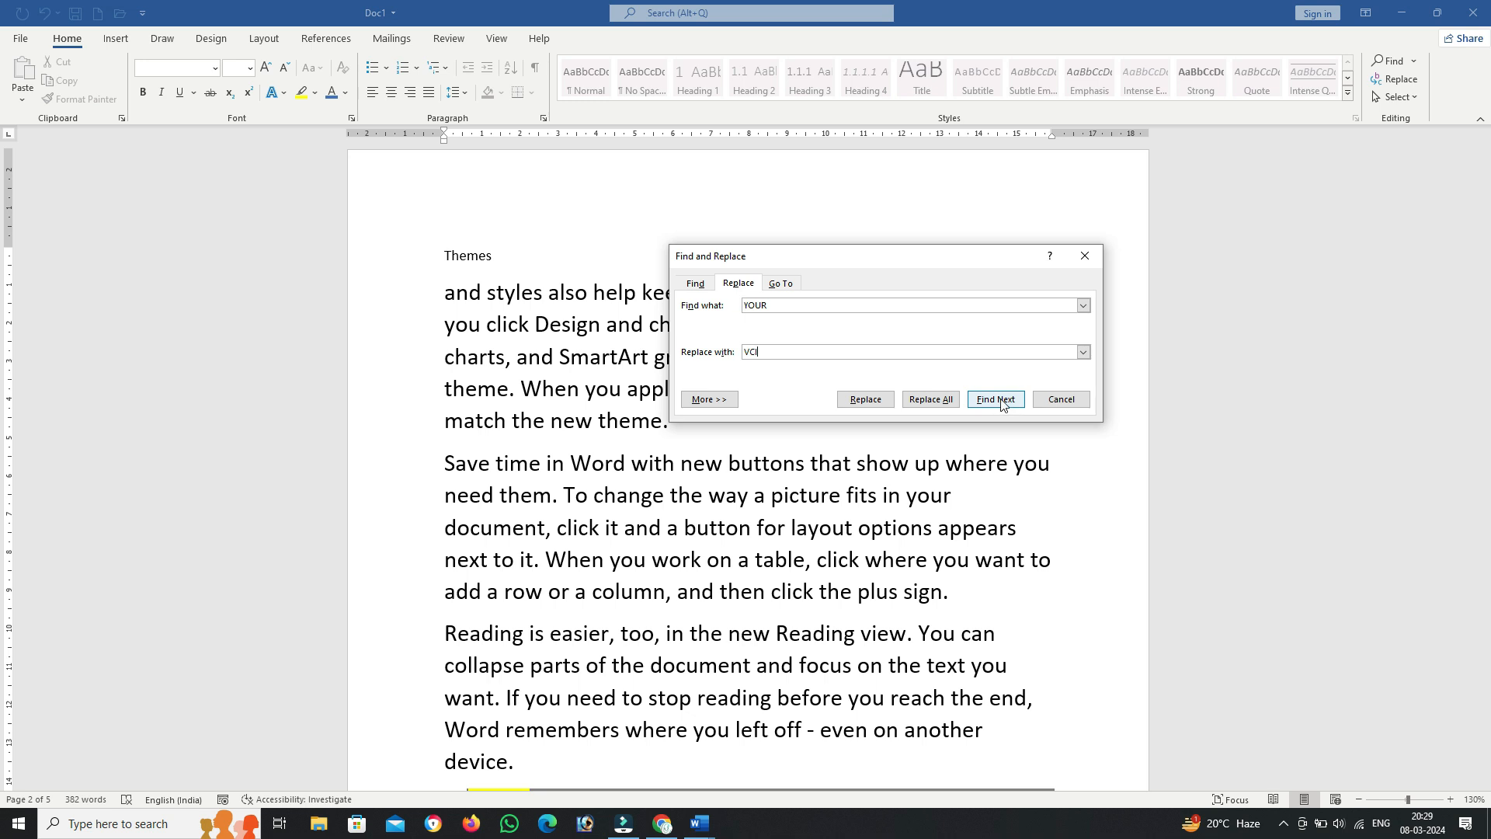
pyautogui.click(927, 404)
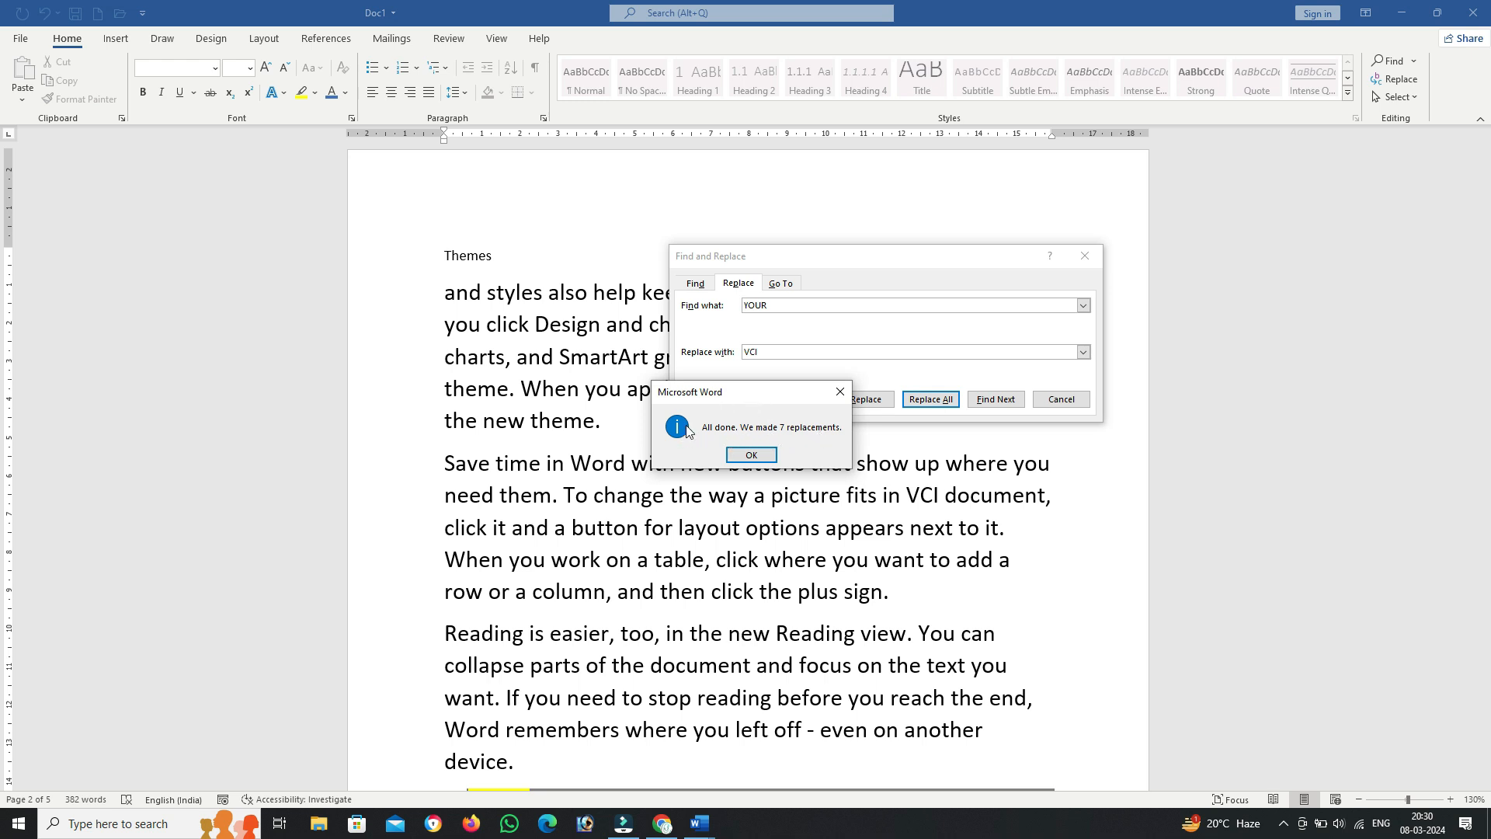
pyautogui.click(751, 454)
pyautogui.scroll(-2, 684, 427)
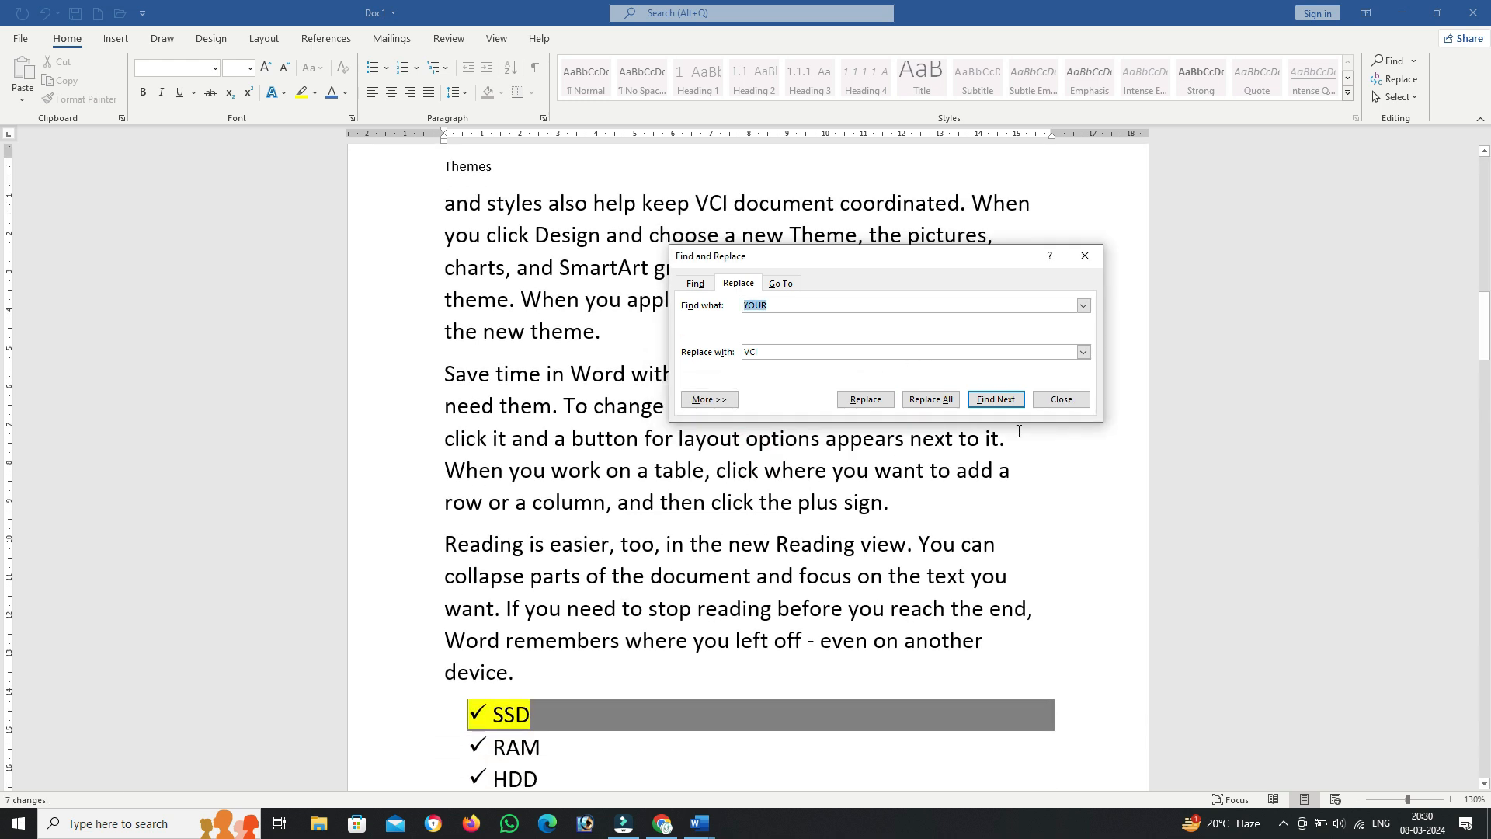
pyautogui.click(1076, 396)
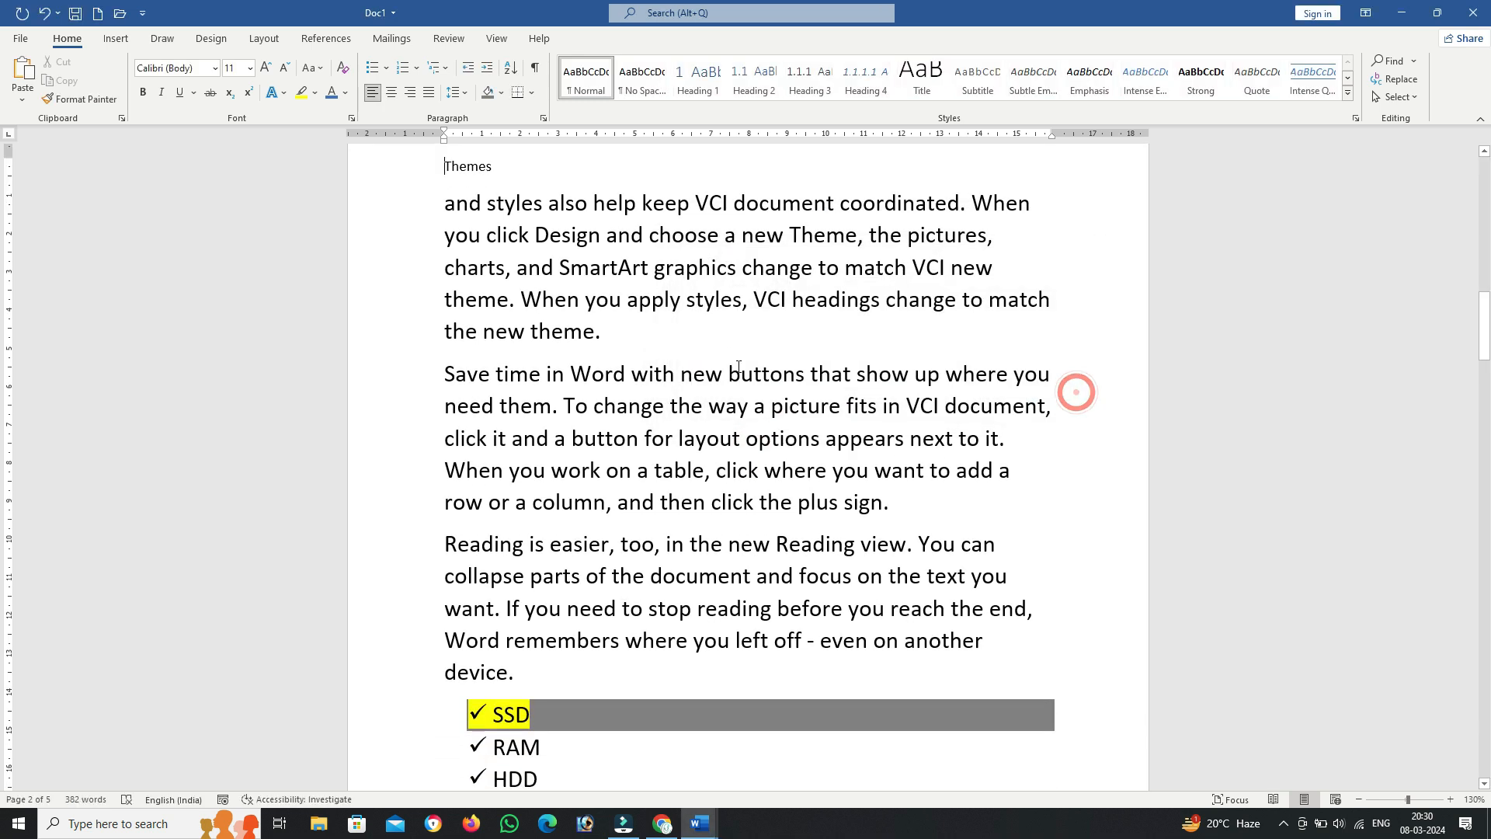
pyautogui.moveTo(768, 295); pyautogui.dragTo(780, 295)
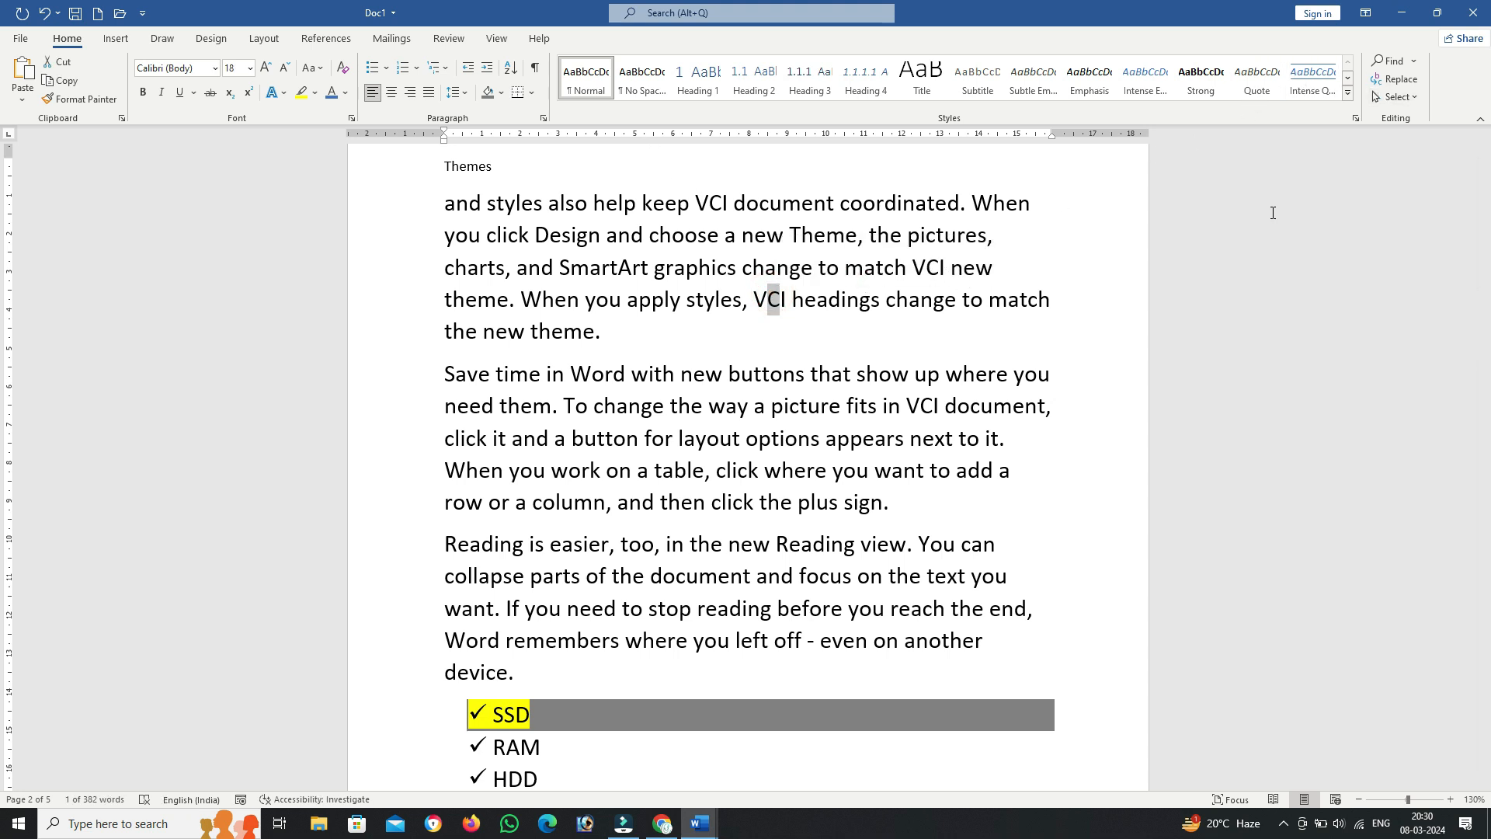
# Step: Start another replacement from the document's title and copy the search word "YOUR" in as the replacement text
pyautogui.scroll(15, 872, 303)
pyautogui.click(522, 301)
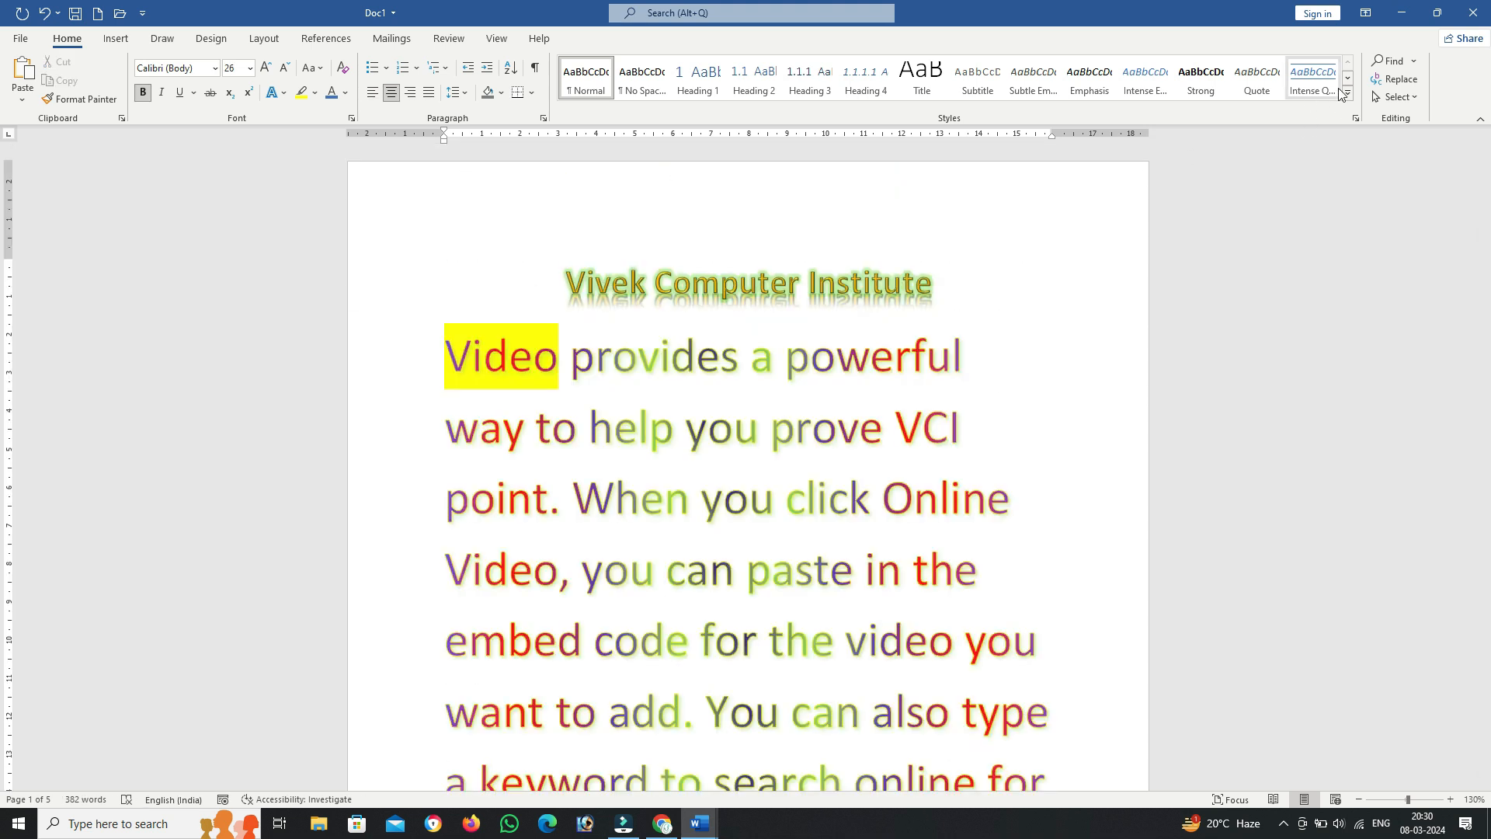
pyautogui.click(1388, 81)
pyautogui.press('super+c')
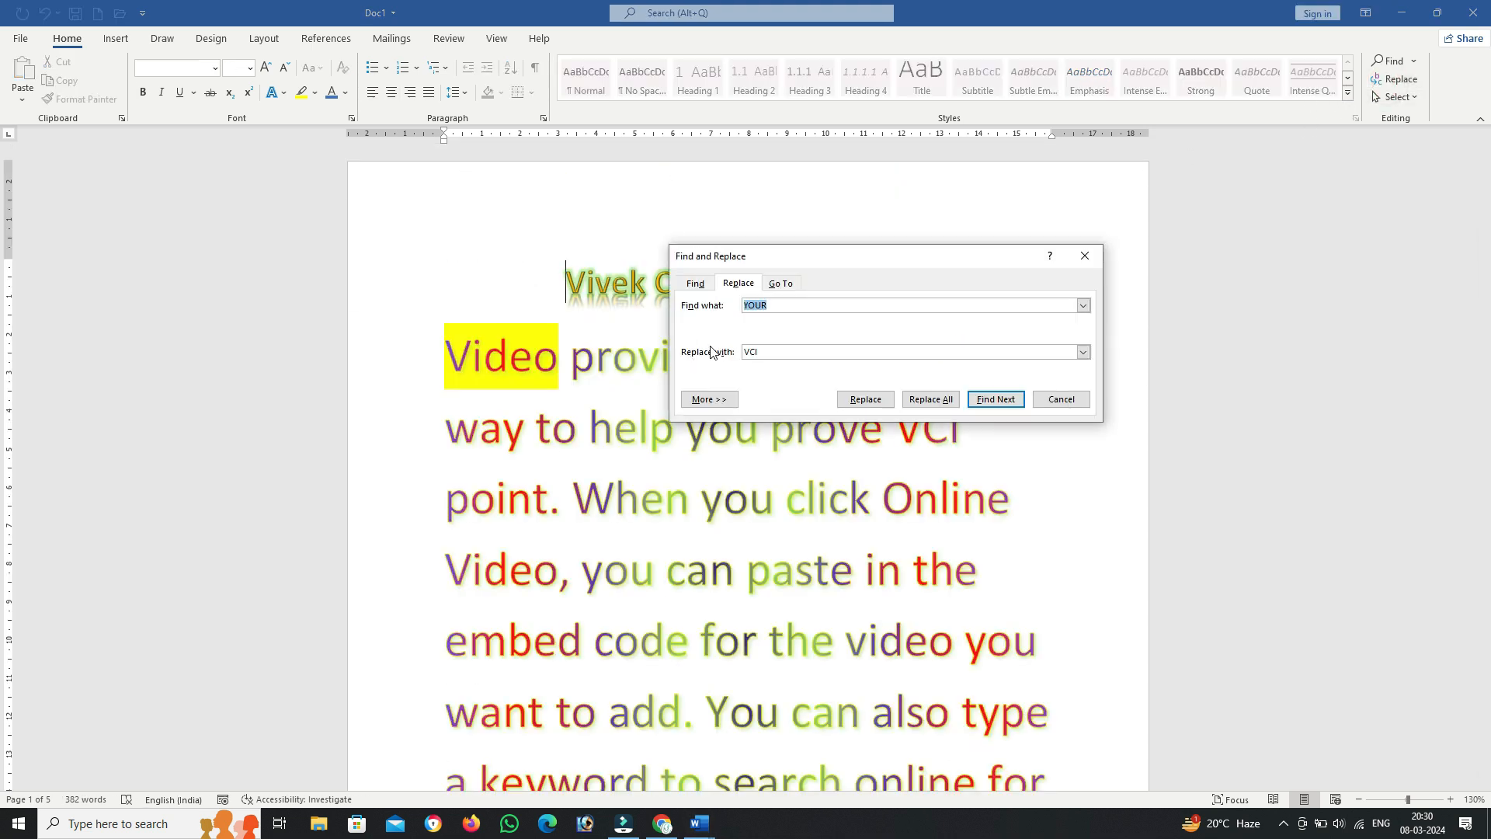
pyautogui.rightClick(760, 304)
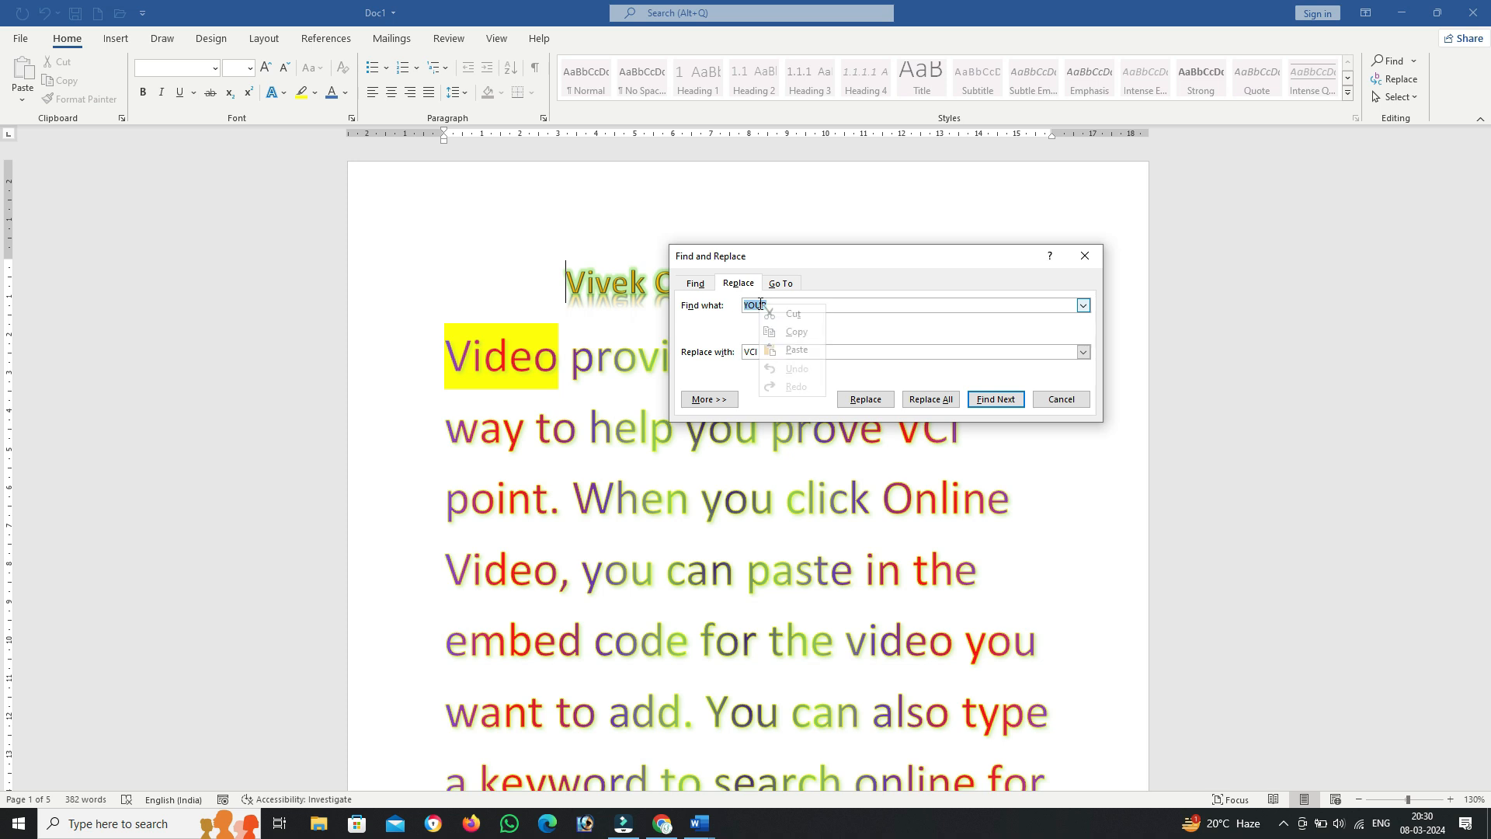
pyautogui.click(791, 330)
pyautogui.click(769, 349)
pyautogui.moveTo(769, 349); pyautogui.dragTo(748, 349)
pyautogui.rightClick(749, 349)
pyautogui.click(789, 390)
# Step: Set the search text to "VCI" and replace all its occurrences with "YOUR"
pyautogui.click(771, 305)
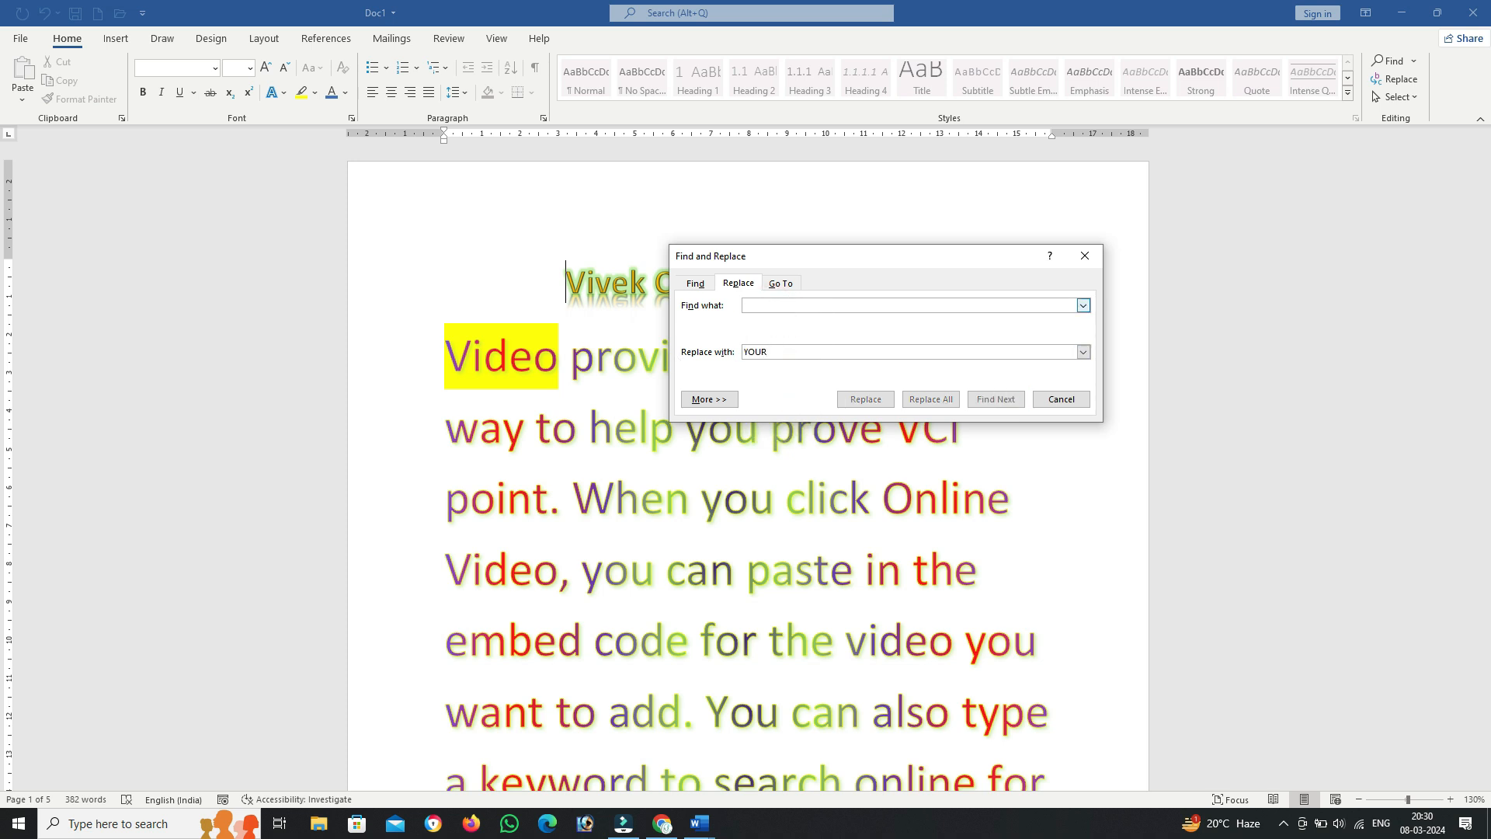
pyautogui.write('VCI')
pyautogui.click(937, 399)
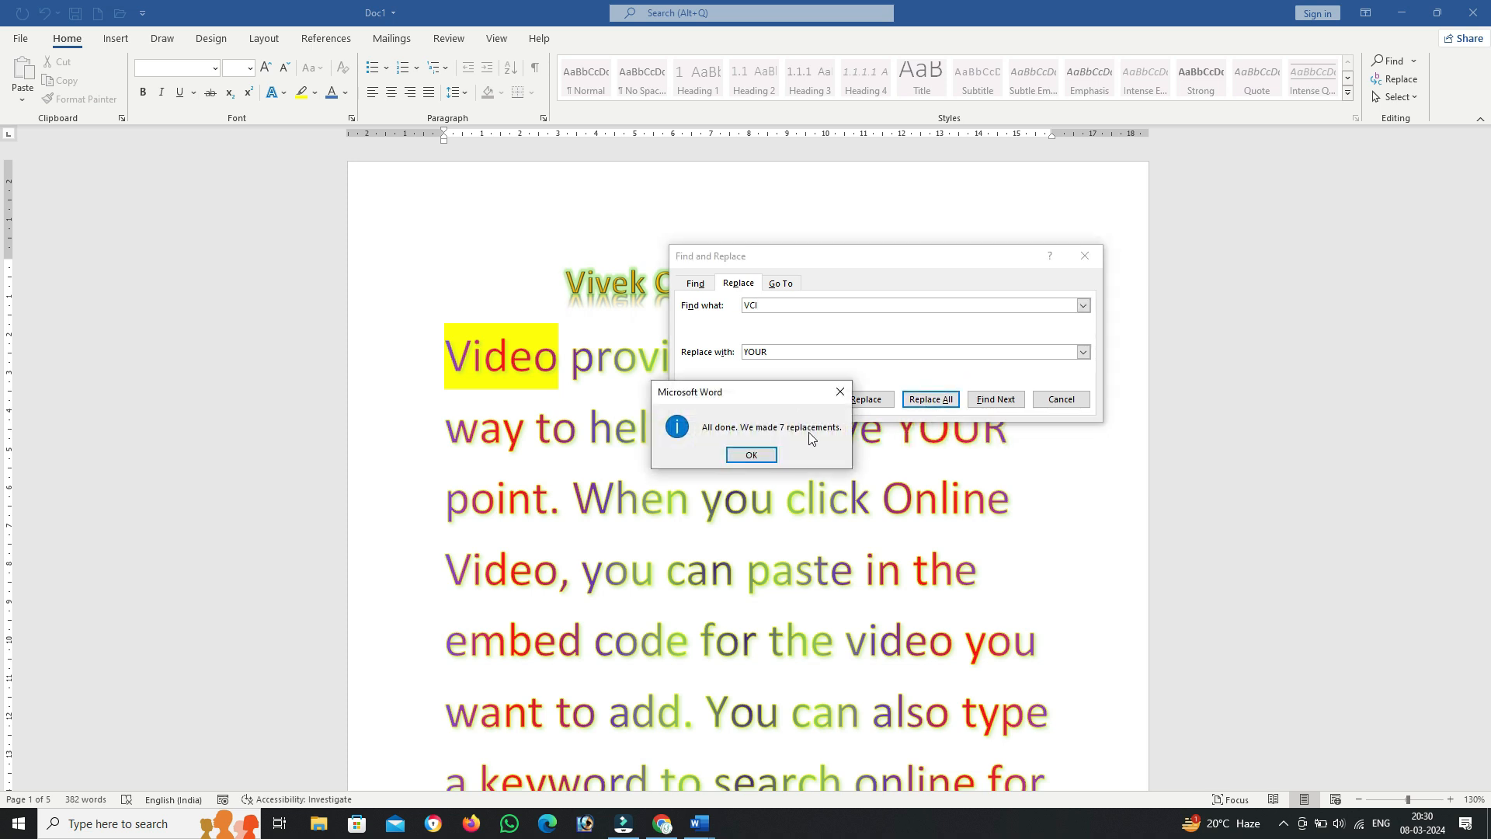
pyautogui.click(775, 454)
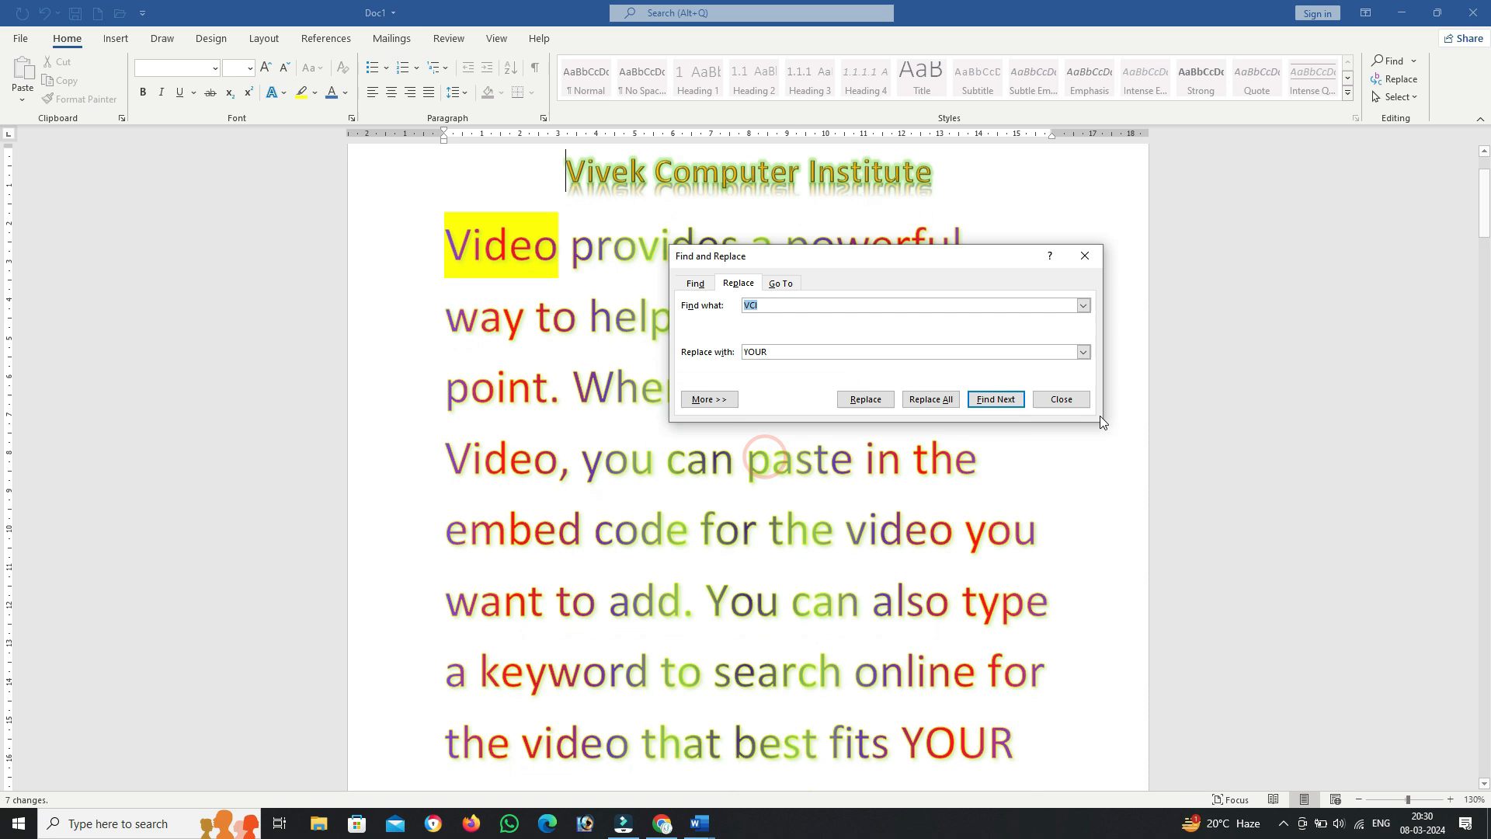
# Step: End the replacement and check the replaced "YOUR" words in the text on the first two pages
pyautogui.click(1063, 399)
pyautogui.scroll(-7, 804, 485)
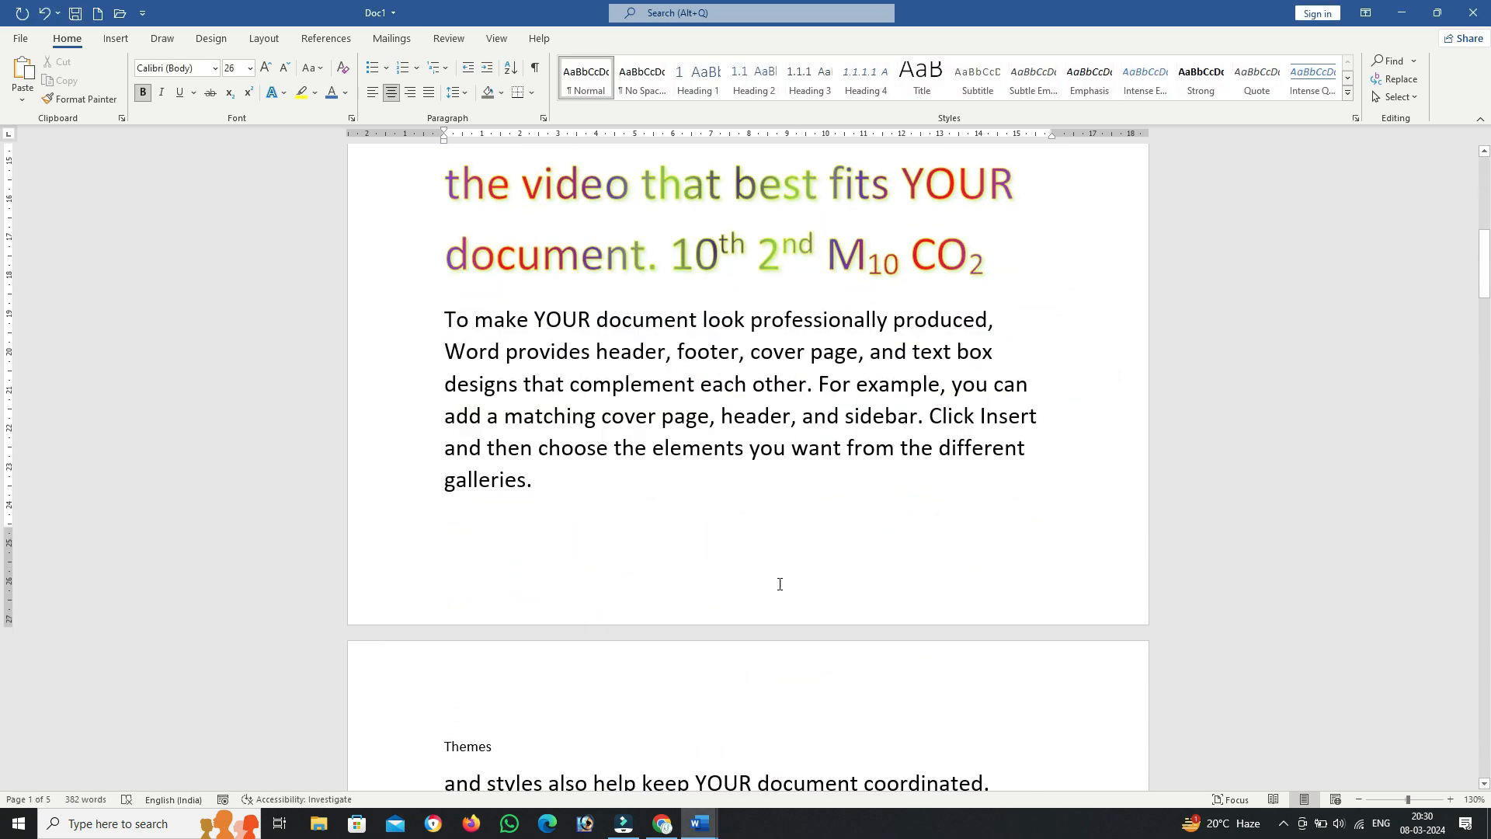
pyautogui.scroll(-3, 780, 584)
pyautogui.click(729, 549)
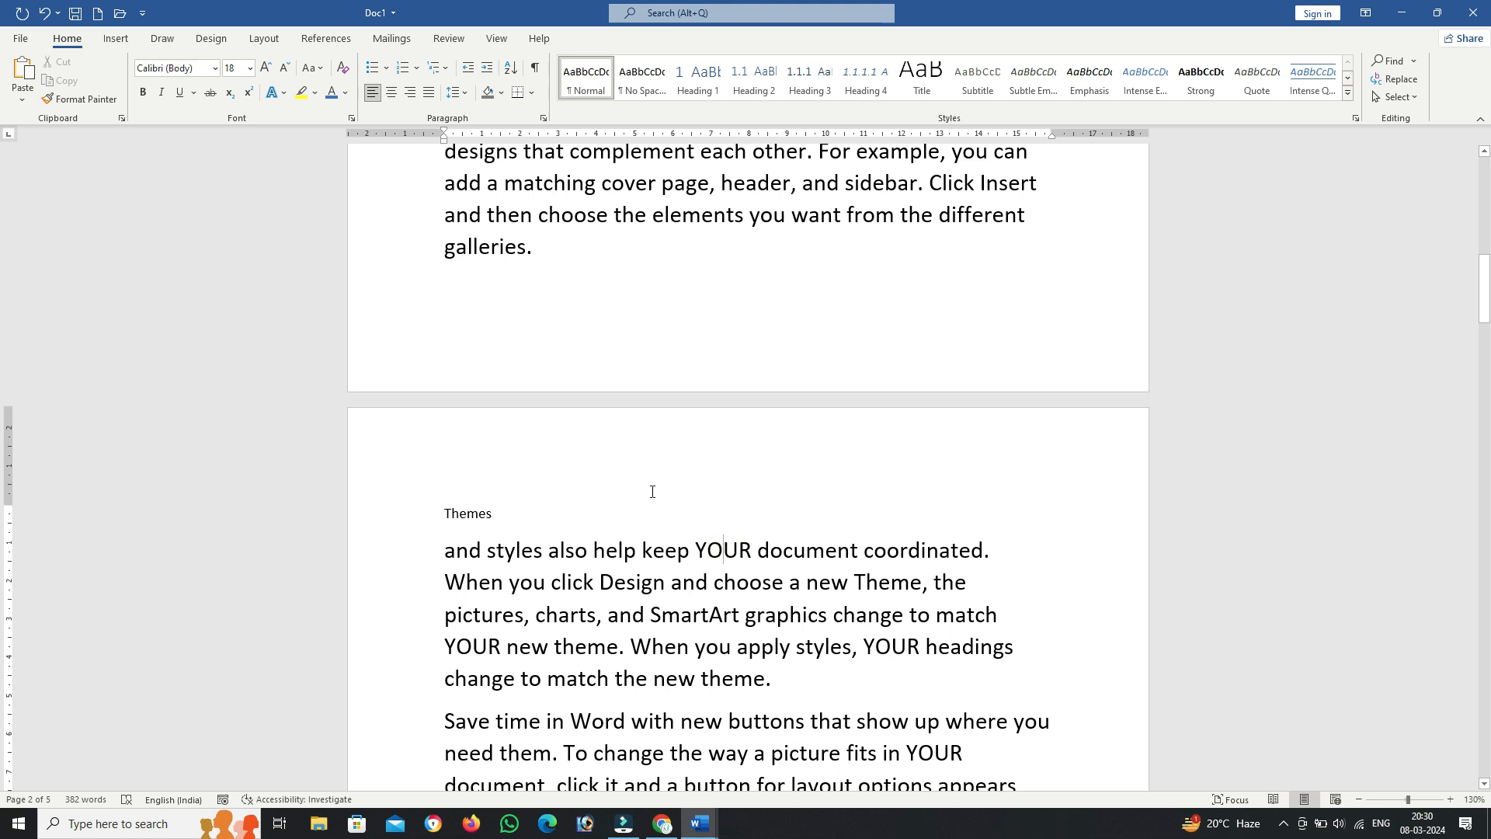
# Step: Select the entire document with Select All and clear the selection
pyautogui.click(1420, 101)
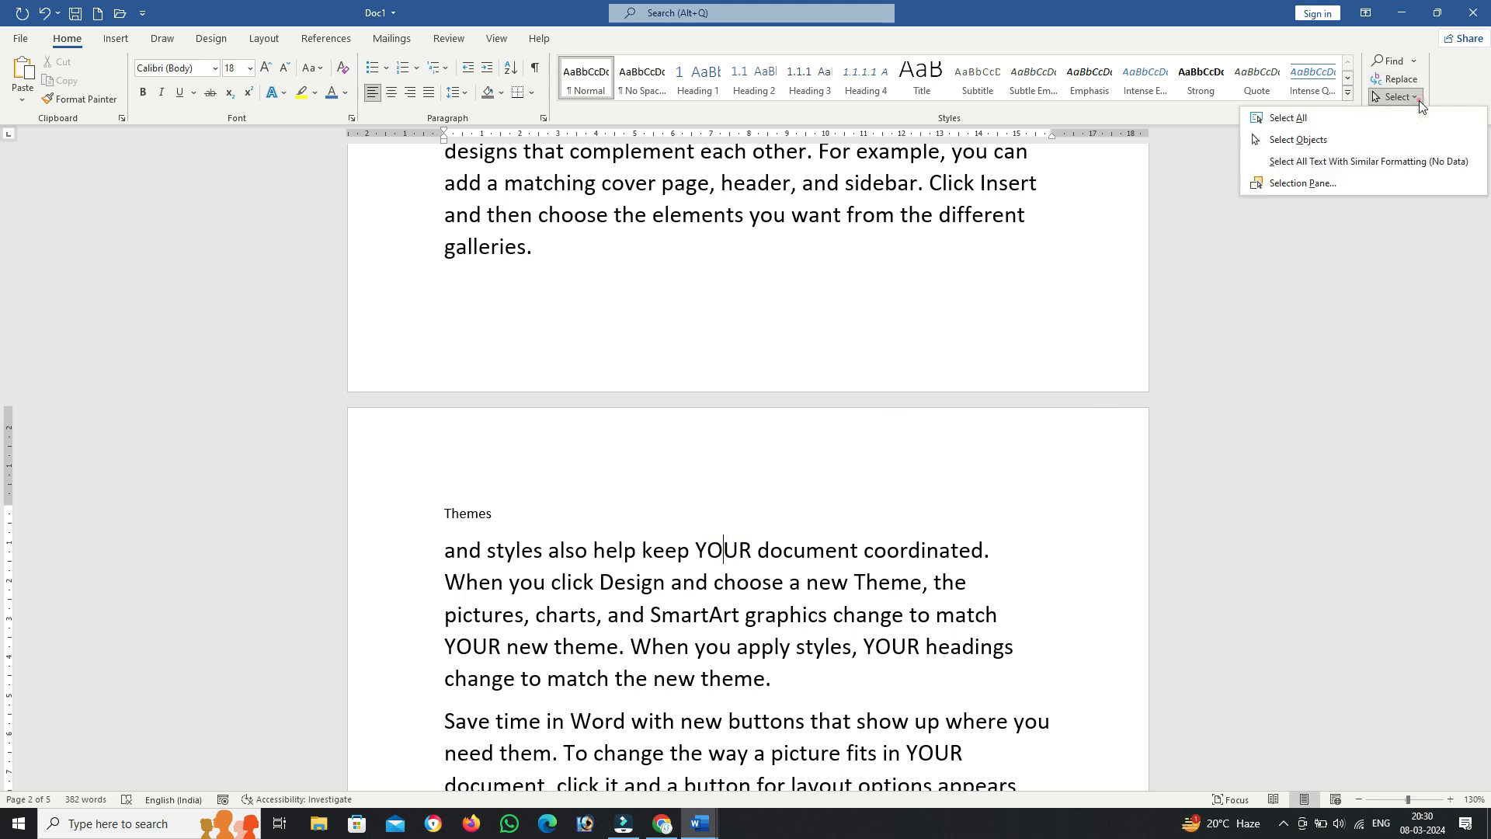
pyautogui.click(1339, 116)
pyautogui.click(1046, 270)
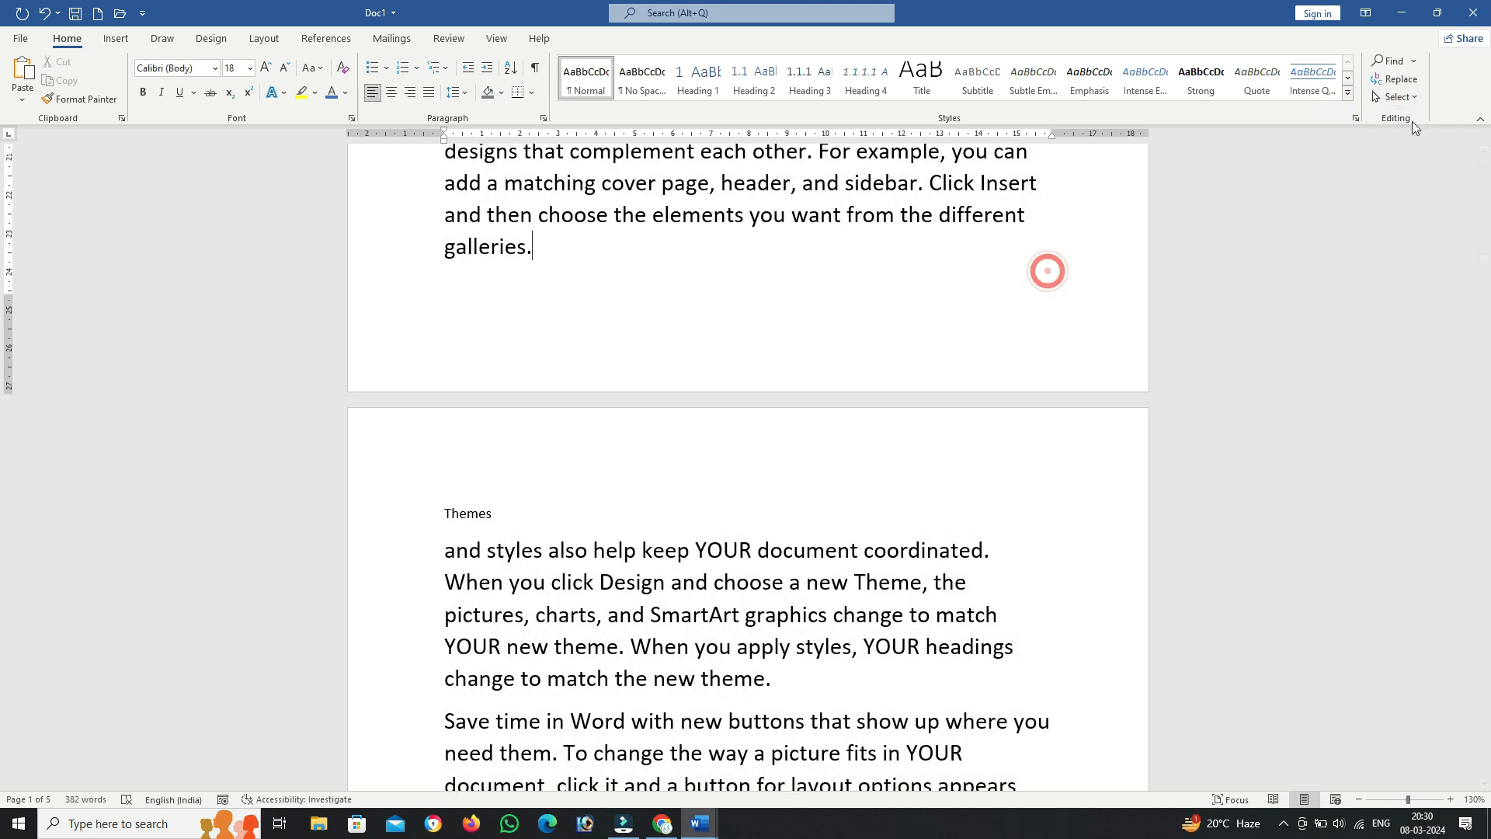
# Step: Turn on Select Objects and draw a selection box around the "Themes" line and the start of the paragraph below
pyautogui.click(1407, 97)
pyautogui.click(1384, 132)
pyautogui.moveTo(434, 513); pyautogui.dragTo(531, 582)
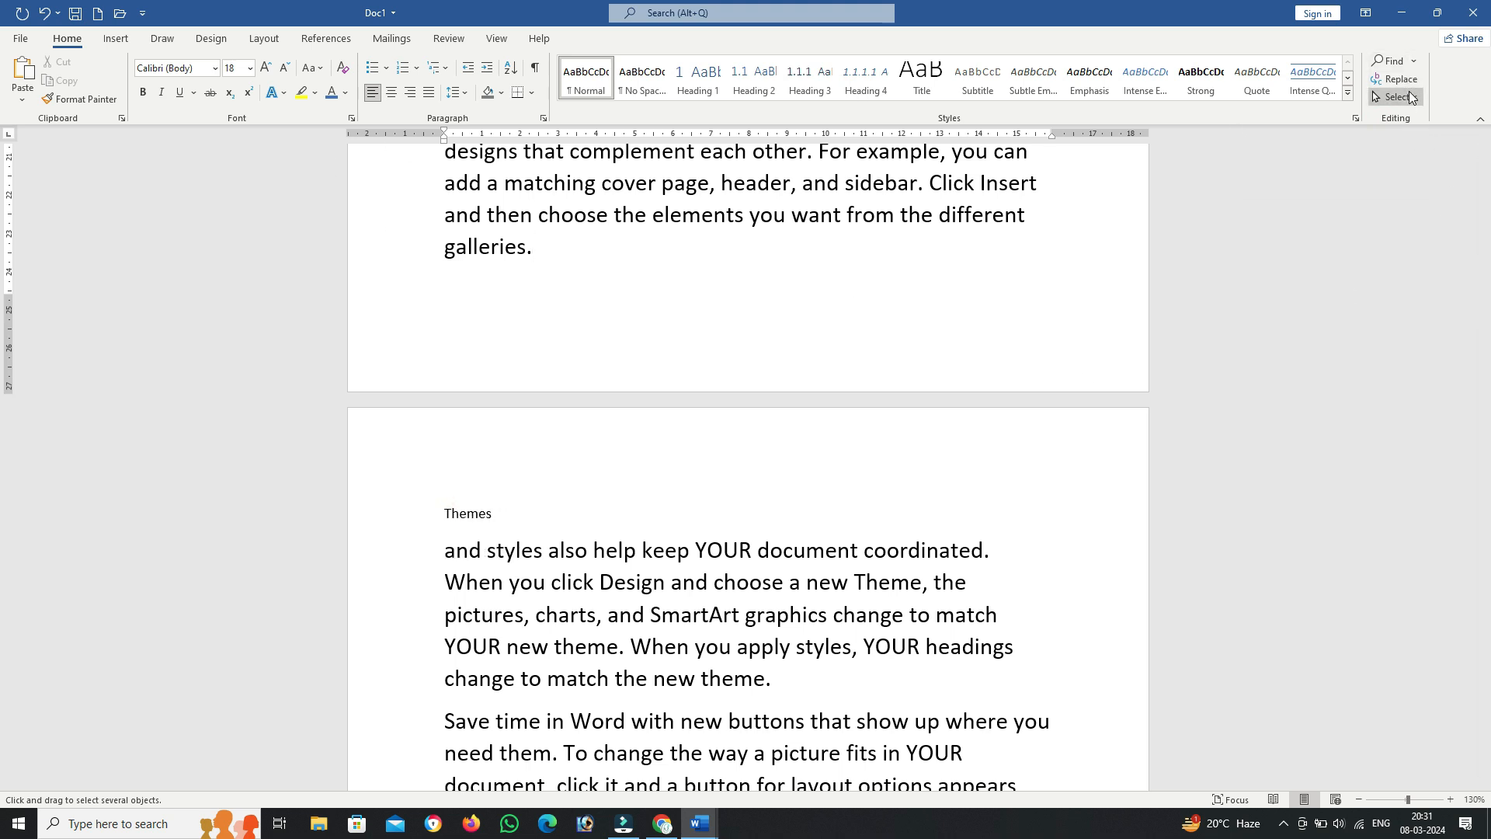
# Step: Select all text with formatting similar to the body paragraphs and look over the selected passages
pyautogui.click(1408, 96)
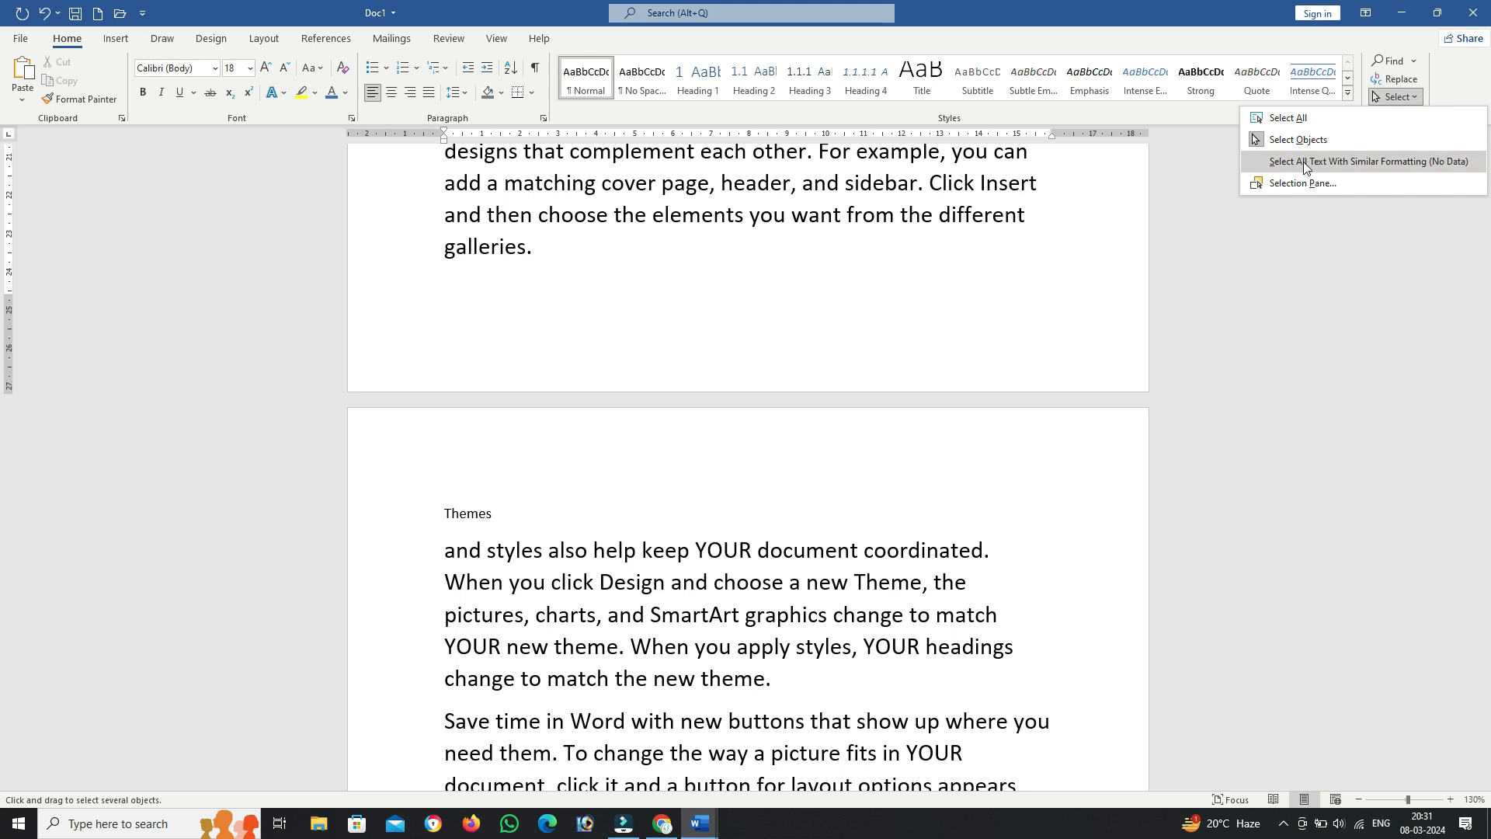
pyautogui.click(1269, 163)
pyautogui.scroll(-5, 651, 460)
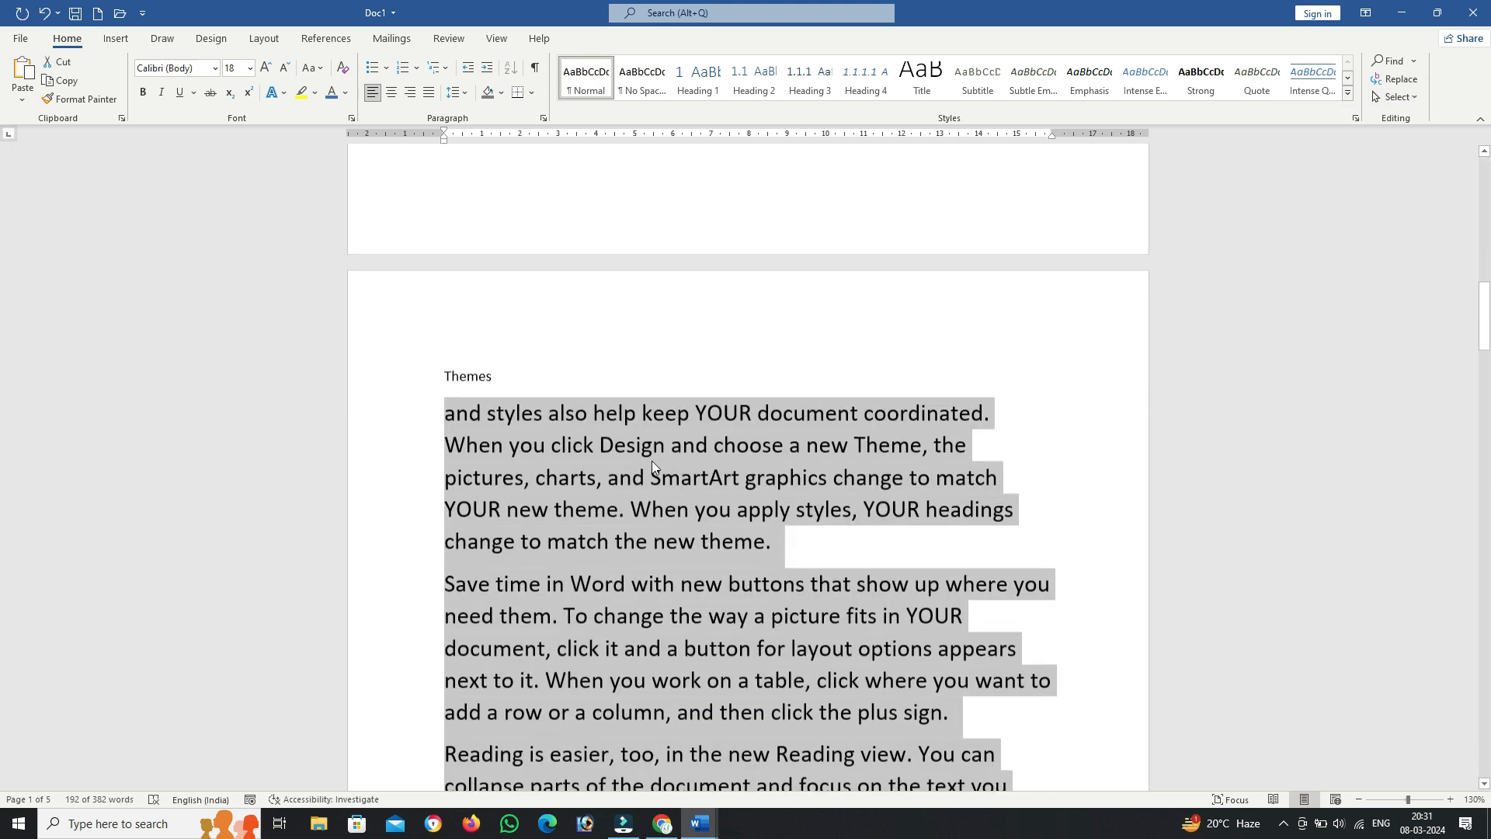
pyautogui.scroll(4, 738, 446)
# Step: Open the Selection Pane, try Hide All, and close the pane and clear the text selection
pyautogui.click(1402, 101)
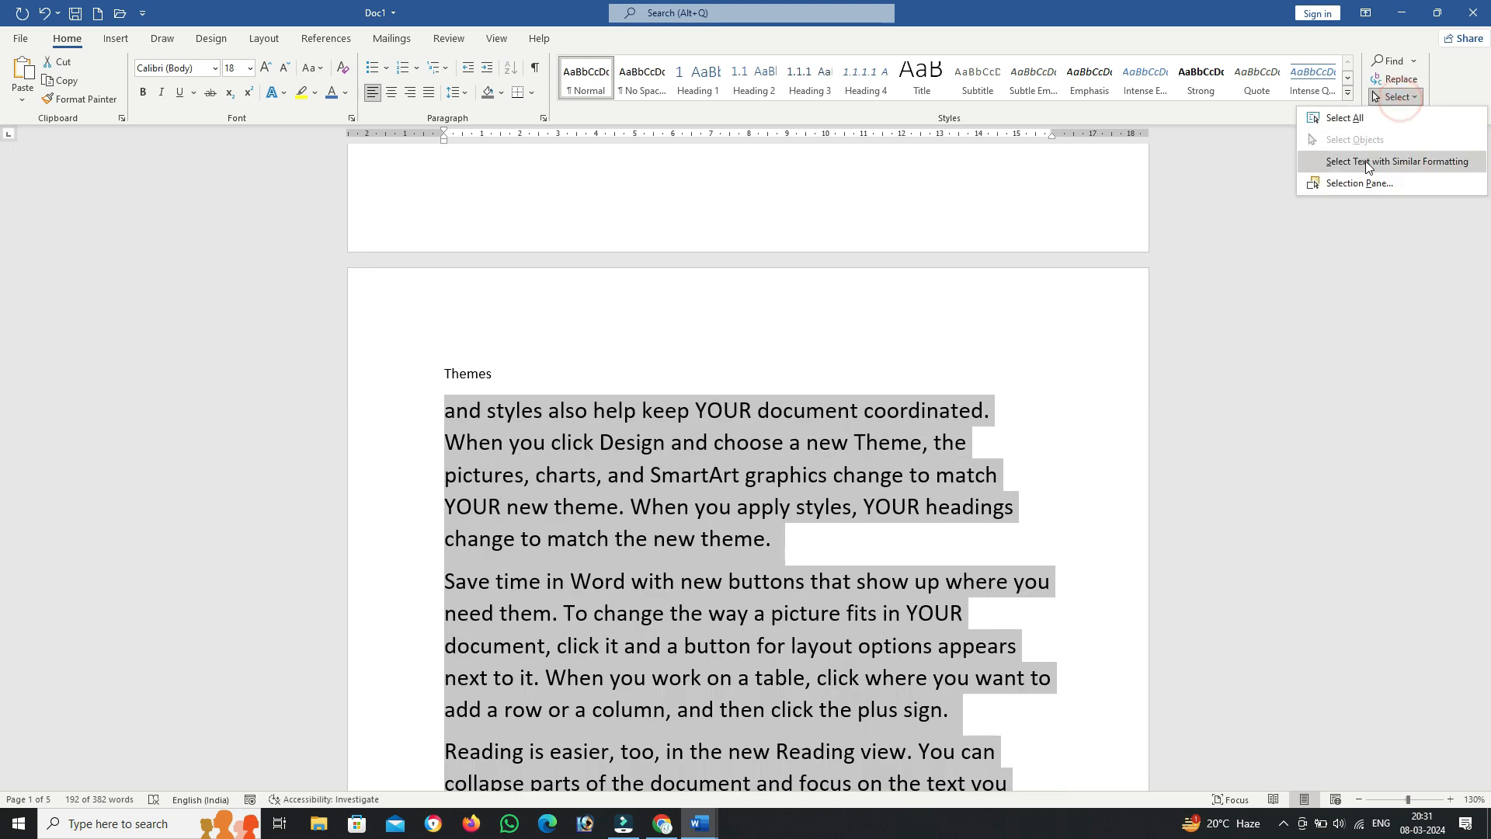
pyautogui.click(1394, 184)
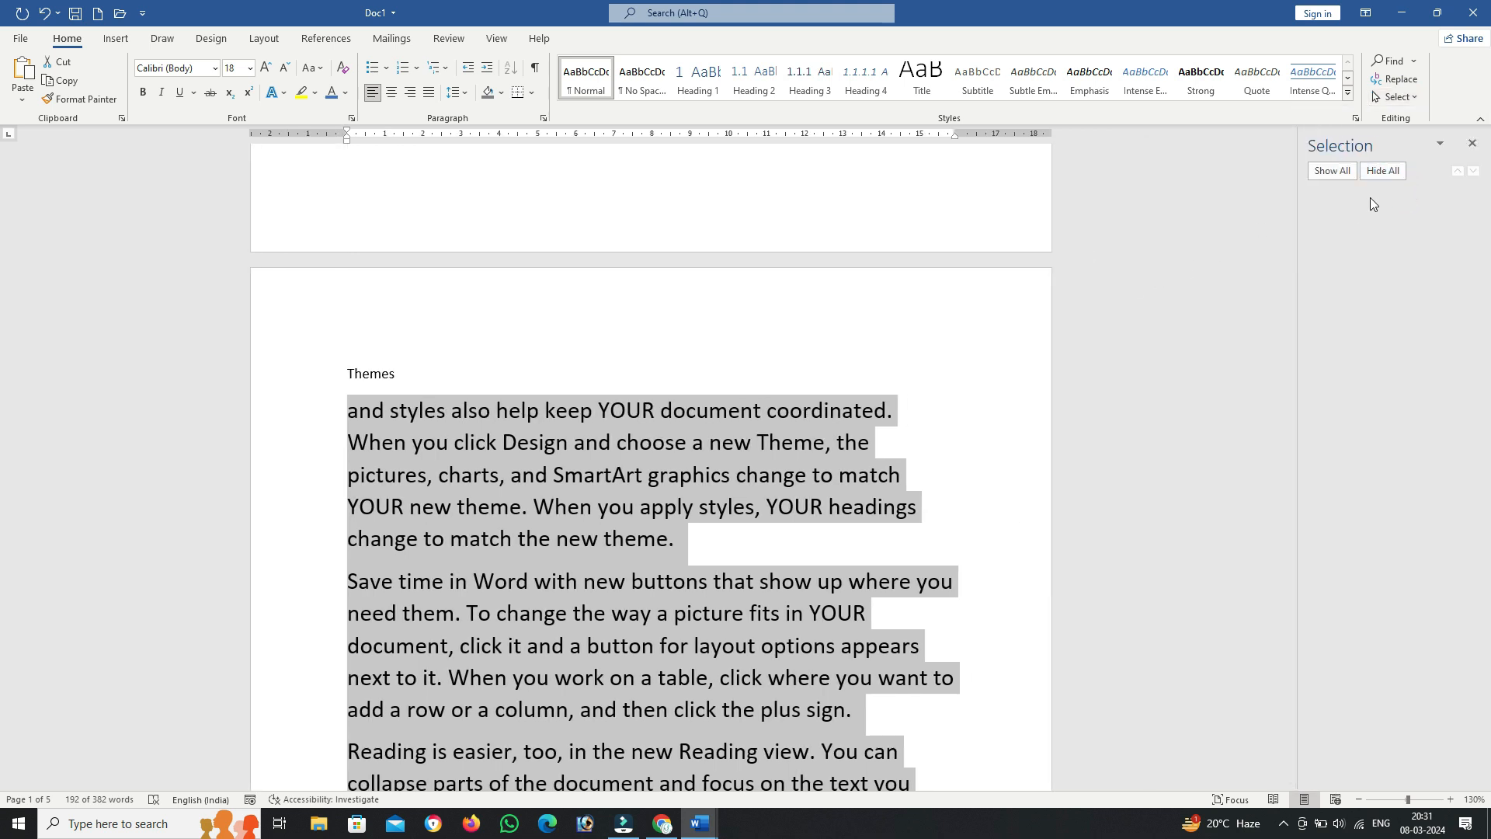
pyautogui.click(1368, 169)
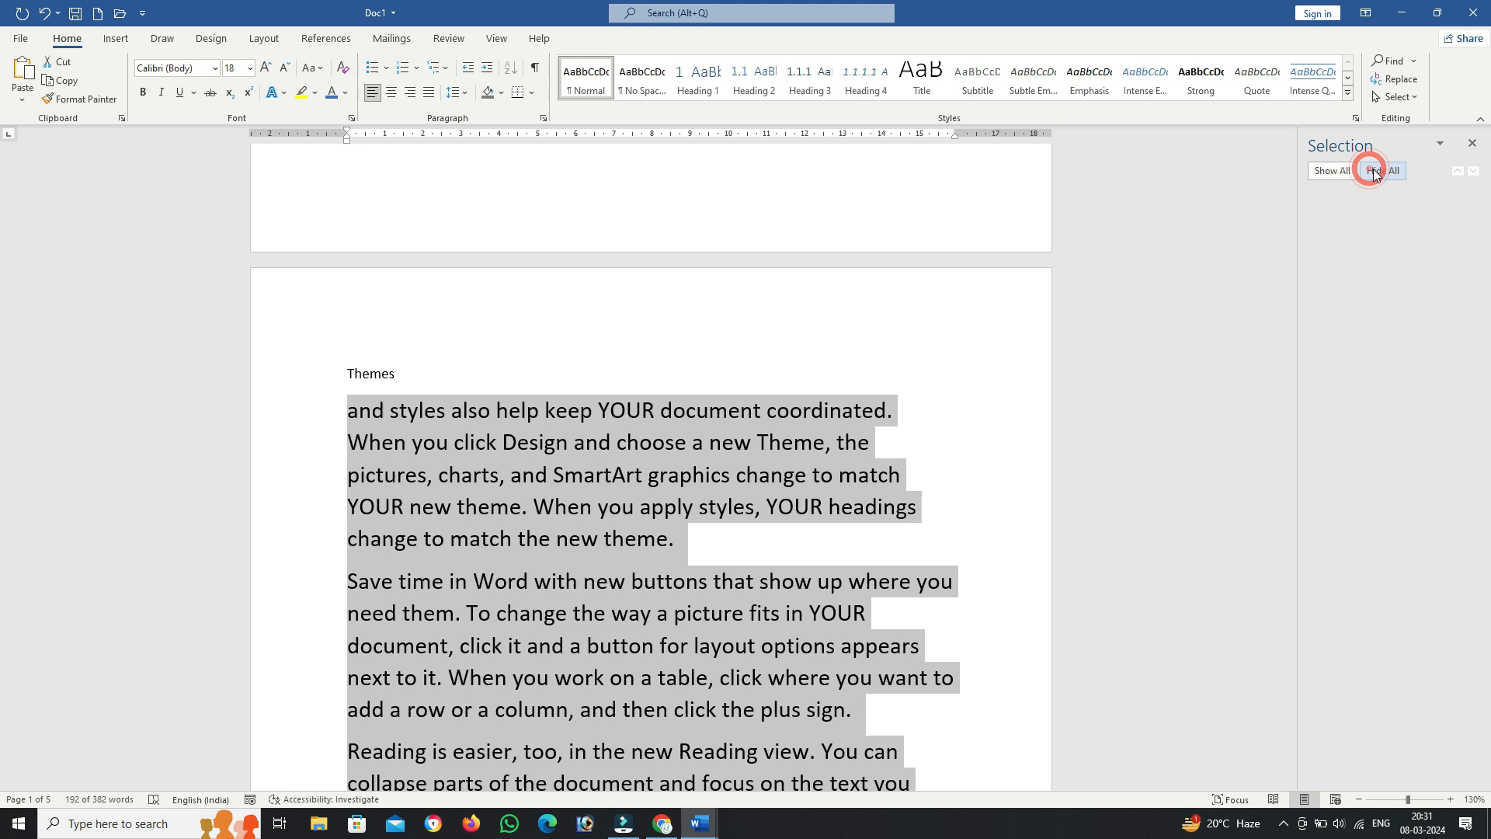
pyautogui.click(1476, 147)
pyautogui.click(665, 451)
# Step: Select passages between the "Themes" line and the paragraph below it, and clear the selection
pyautogui.moveTo(455, 374); pyautogui.dragTo(621, 506)
pyautogui.moveTo(864, 549); pyautogui.dragTo(403, 407)
pyautogui.click(732, 350)
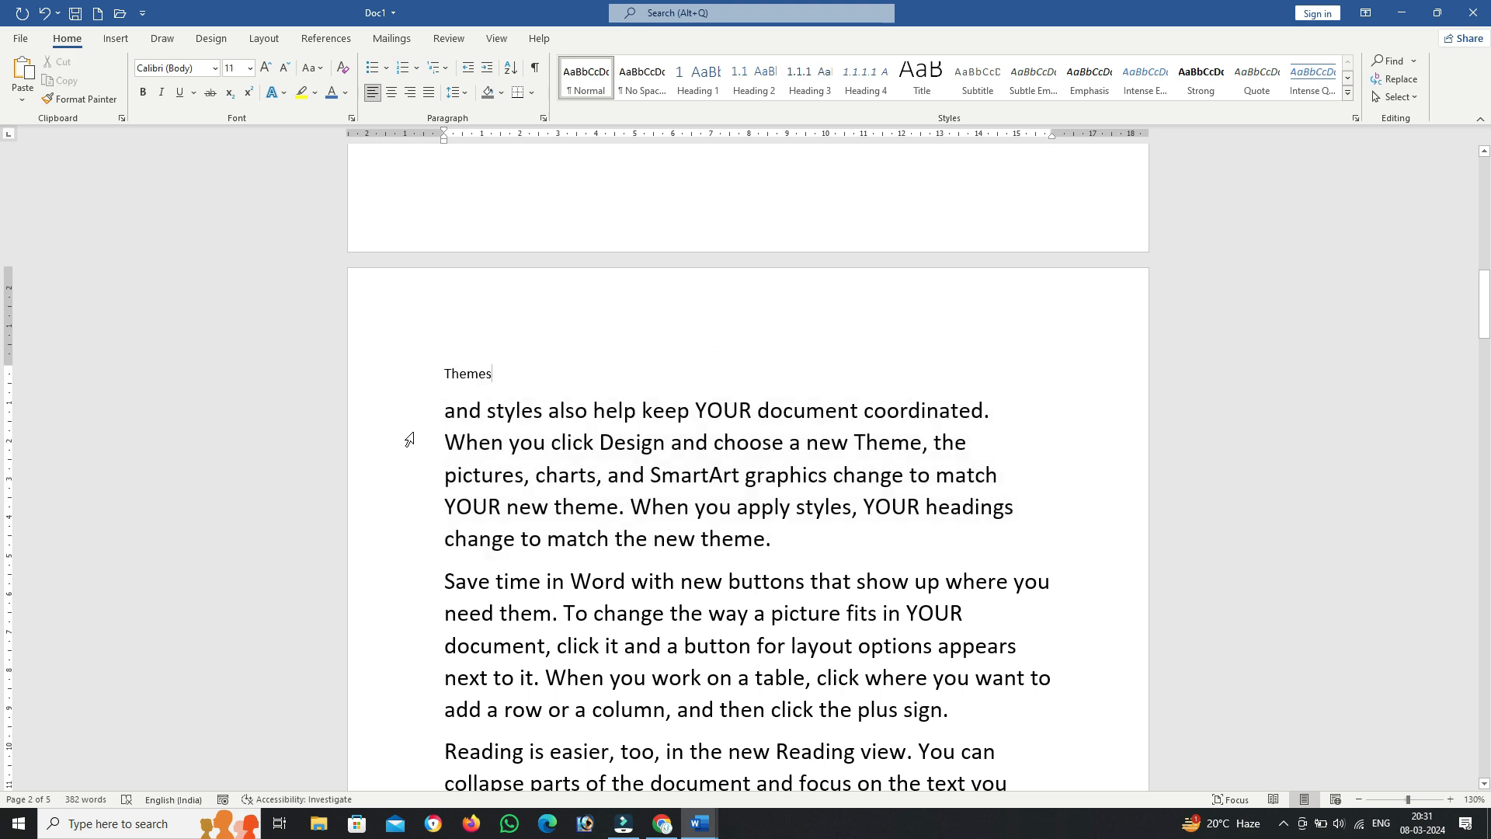
# Step: Select a vertical block across the two paragraphs below "Themes", then the whole first paragraph, and clear each selection
pyautogui.moveTo(445, 404); pyautogui.dragTo(670, 613)
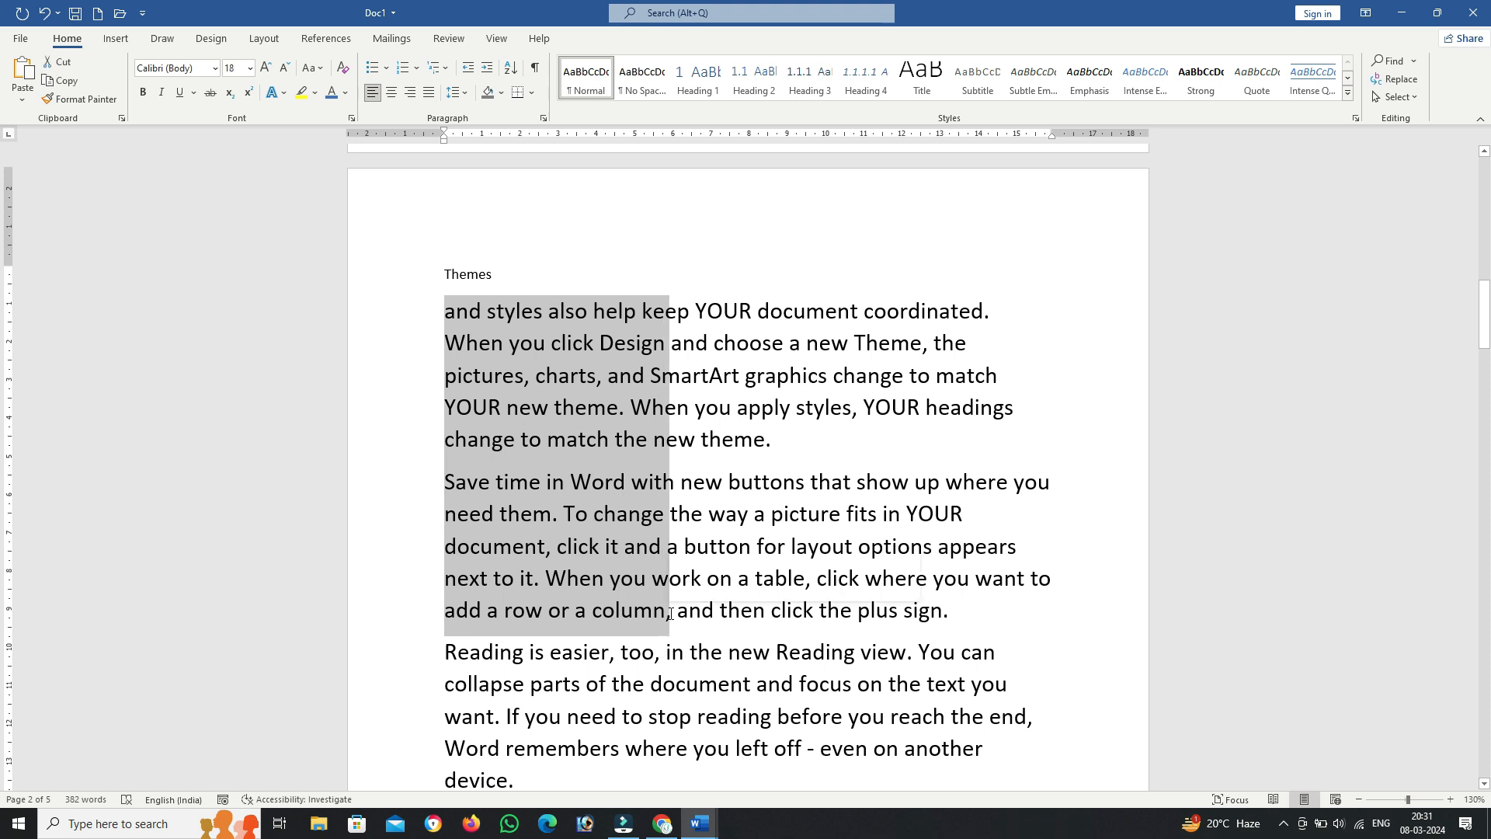
pyautogui.click(772, 271)
pyautogui.moveTo(443, 309); pyautogui.dragTo(862, 449)
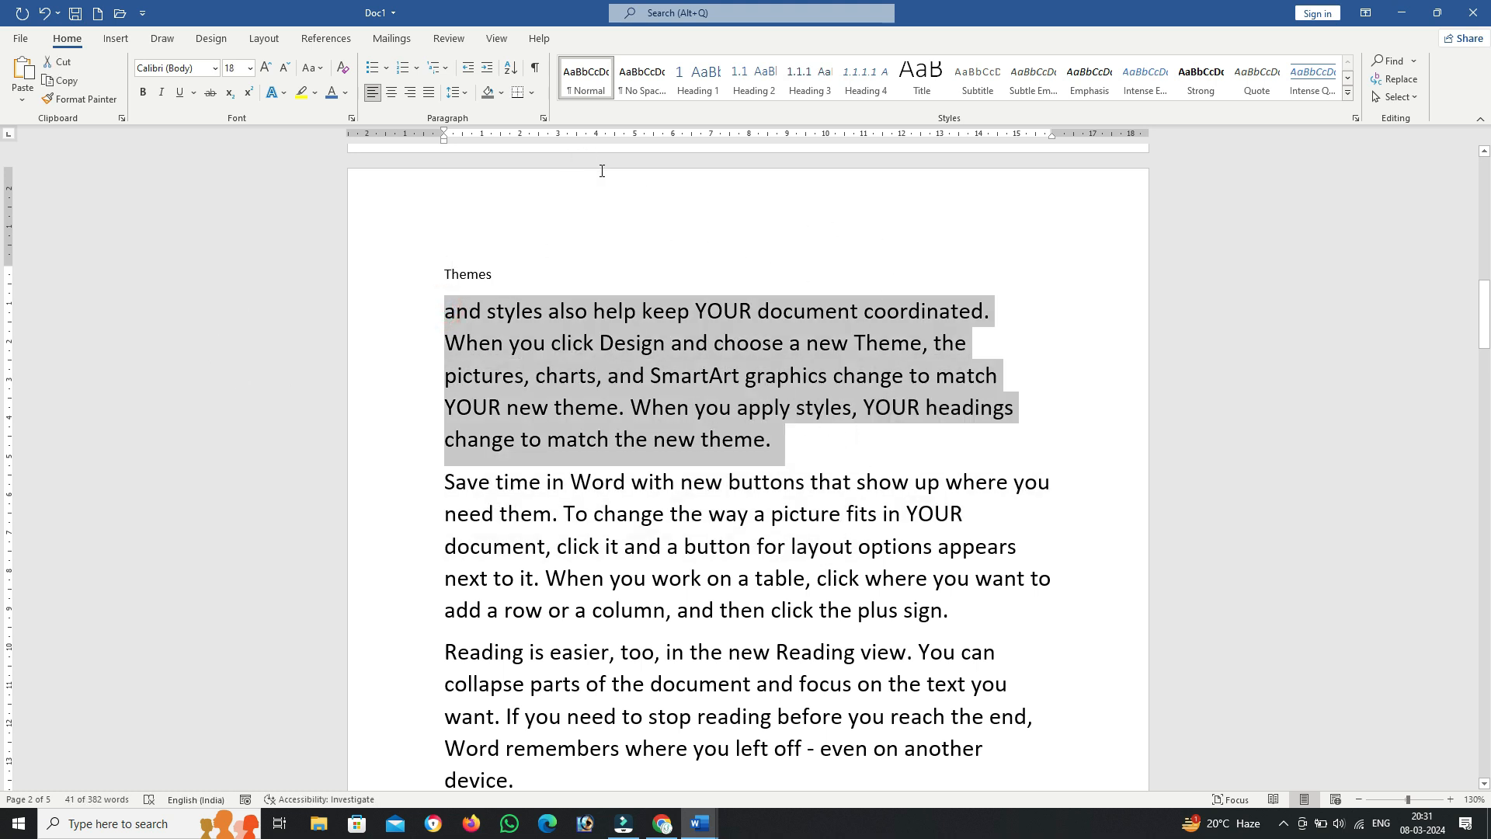
pyautogui.click(723, 253)
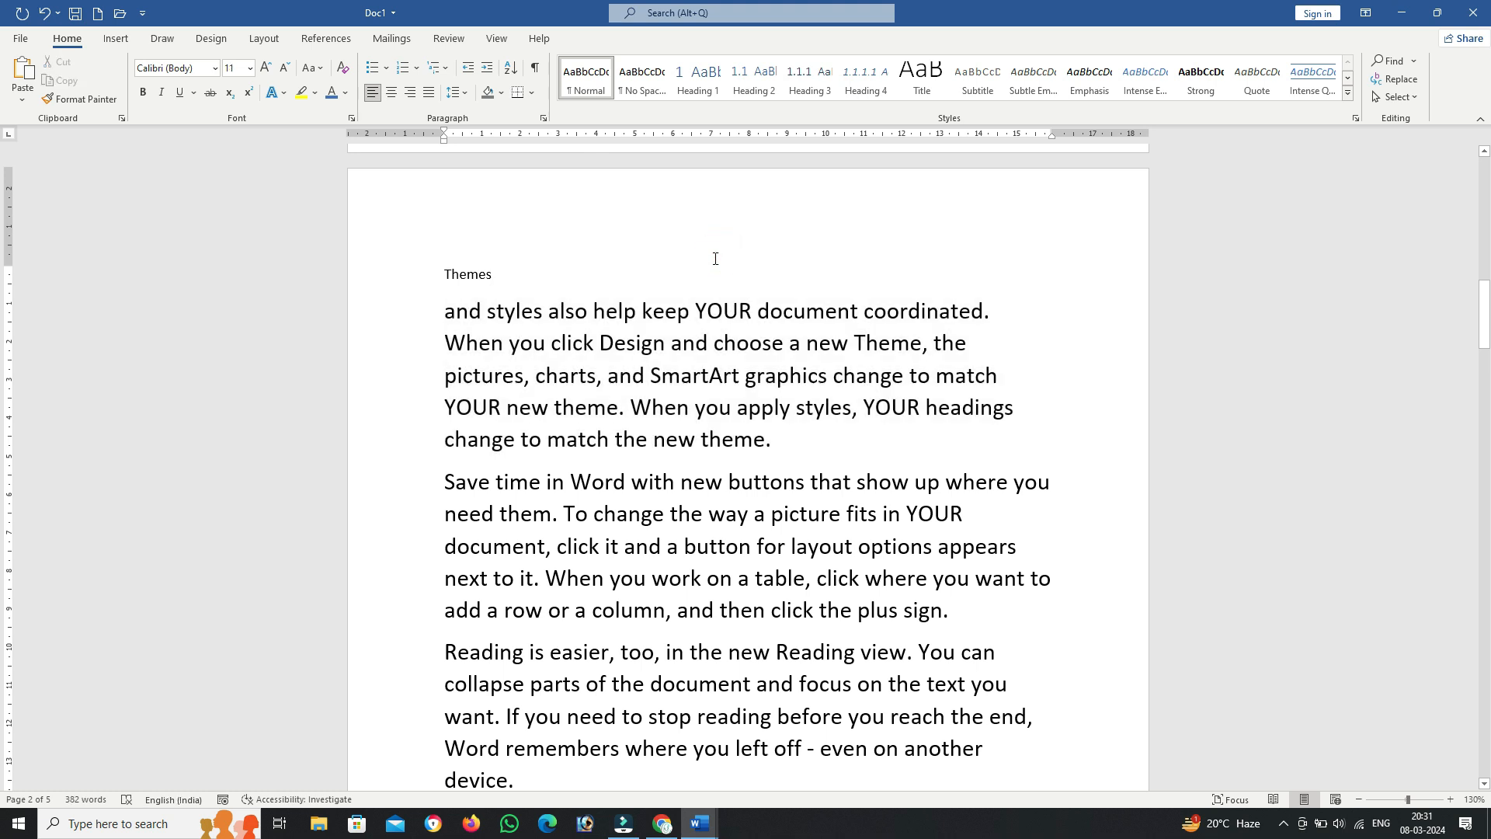
# Step: Add a new line reading "VCI" directly below "Themes" on page 2
pyautogui.scroll(-5, 720, 264)
pyautogui.scroll(8, 718, 272)
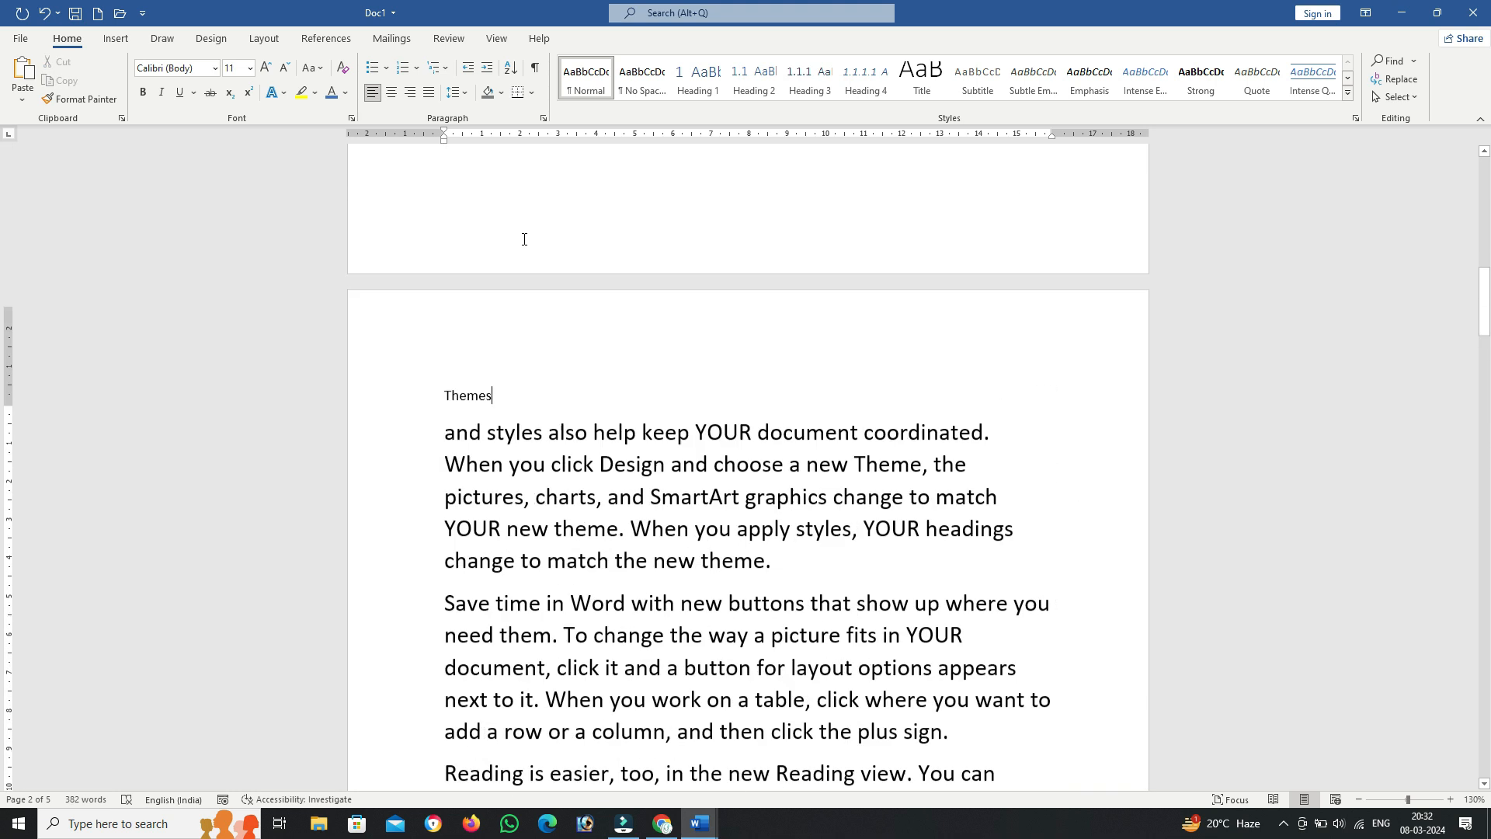
pyautogui.click(537, 397)
pyautogui.press('Return')
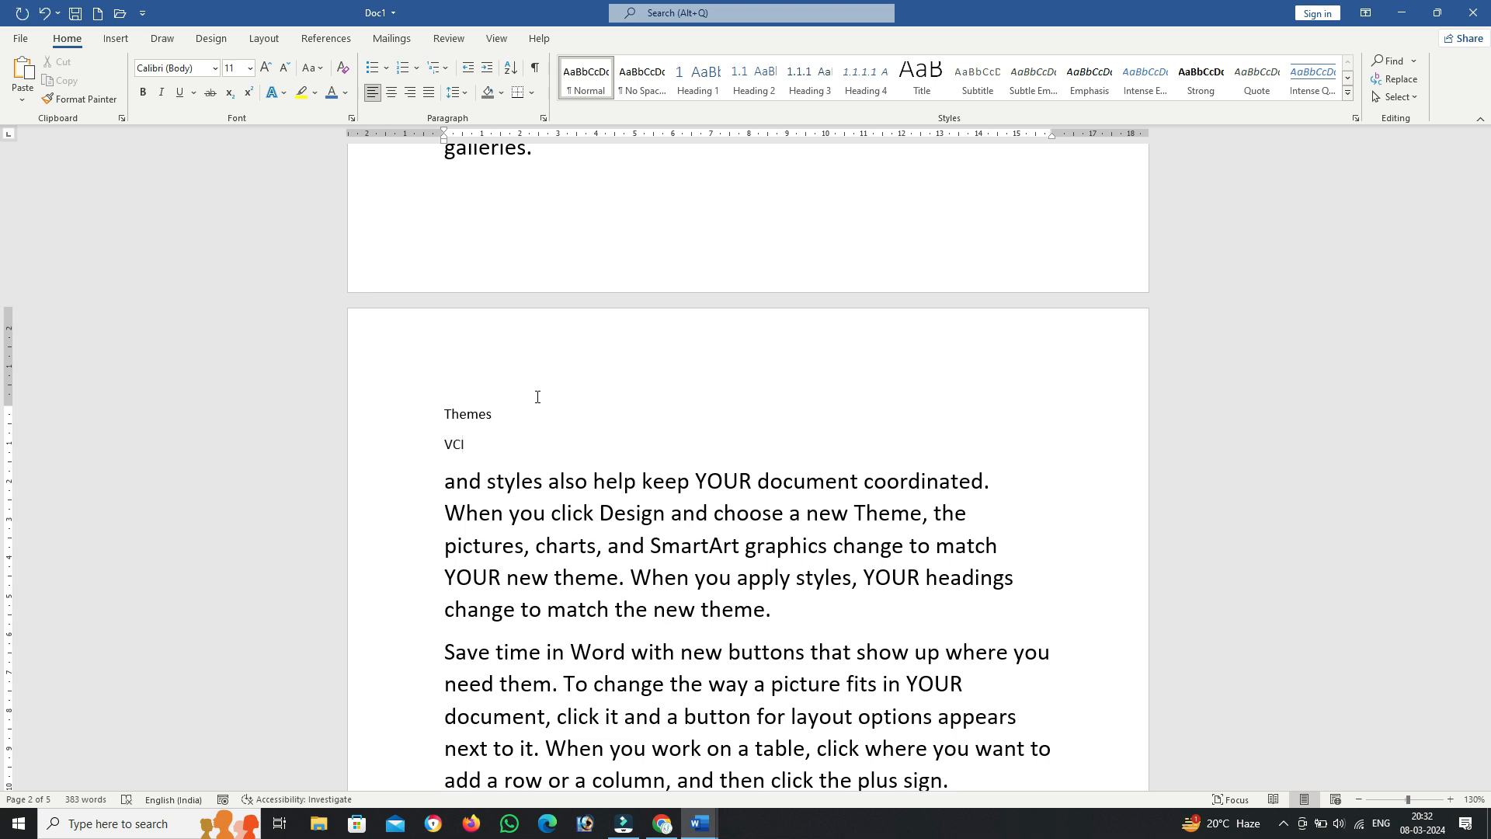
# Step: Toggle centring on the "VCI" line and shift the word across the page with repeated tabs
pyautogui.click(392, 92)
pyautogui.click(393, 90)
pyautogui.press('Tab')
pyautogui.press('Tab')
pyautogui.press('Tab')
pyautogui.press('Tab')
pyautogui.press('Tab')
pyautogui.press('Tab')
pyautogui.press('Tab')
pyautogui.press('Tab')
pyautogui.press('Tab')
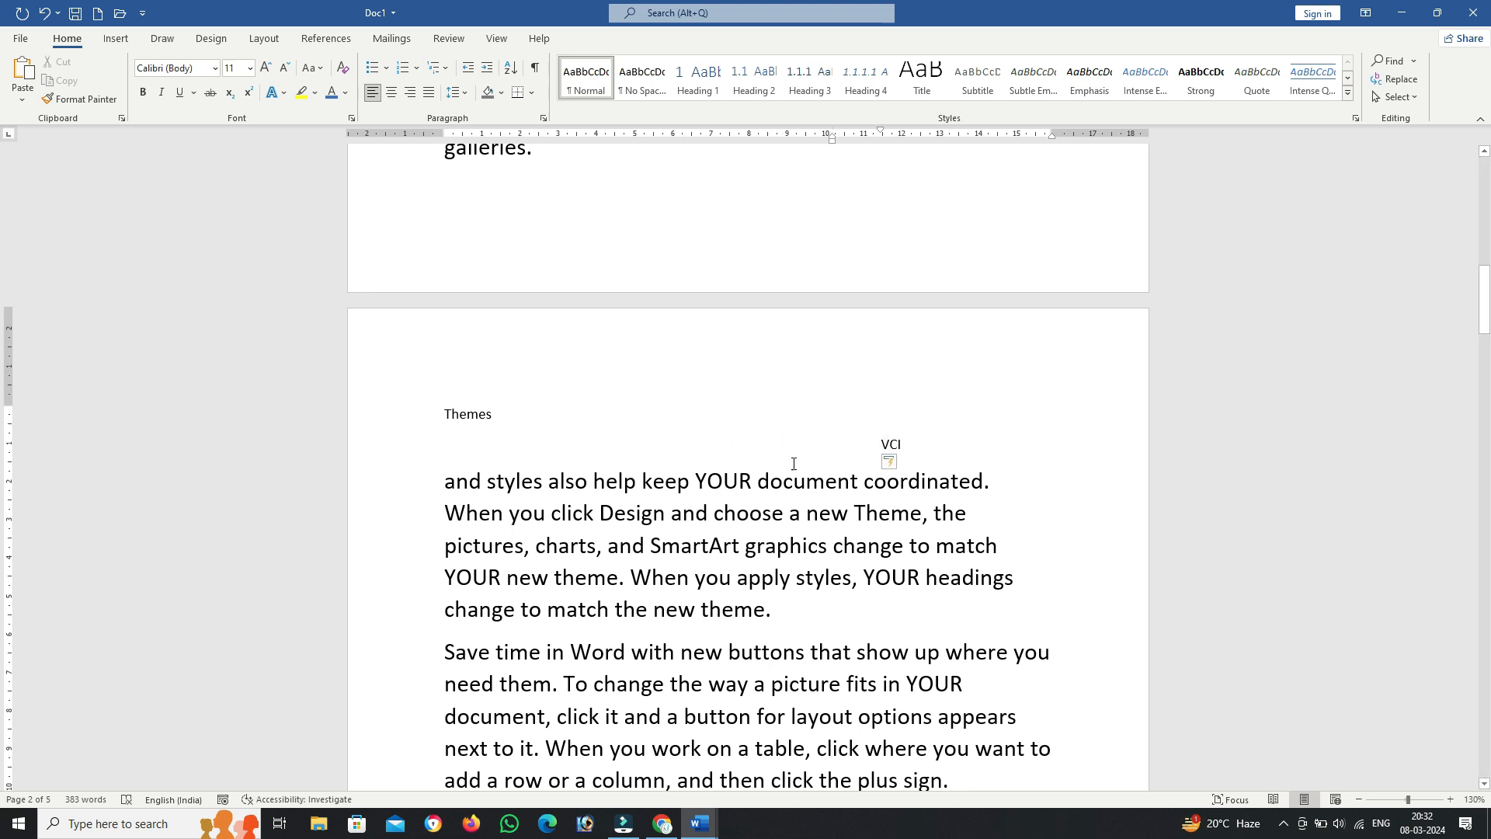
# Step: Remove all the indentation from the "VCI" line until it joins "Themes", and undo the joining
pyautogui.press('BackSpace')
pyautogui.press('BackSpace')
pyautogui.press('BackSpace')
pyautogui.press('BackSpace')
pyautogui.press('BackSpace')
pyautogui.press('BackSpace')
pyautogui.press('BackSpace')
pyautogui.press('BackSpace')
pyautogui.press('BackSpace')
pyautogui.press('BackSpace')
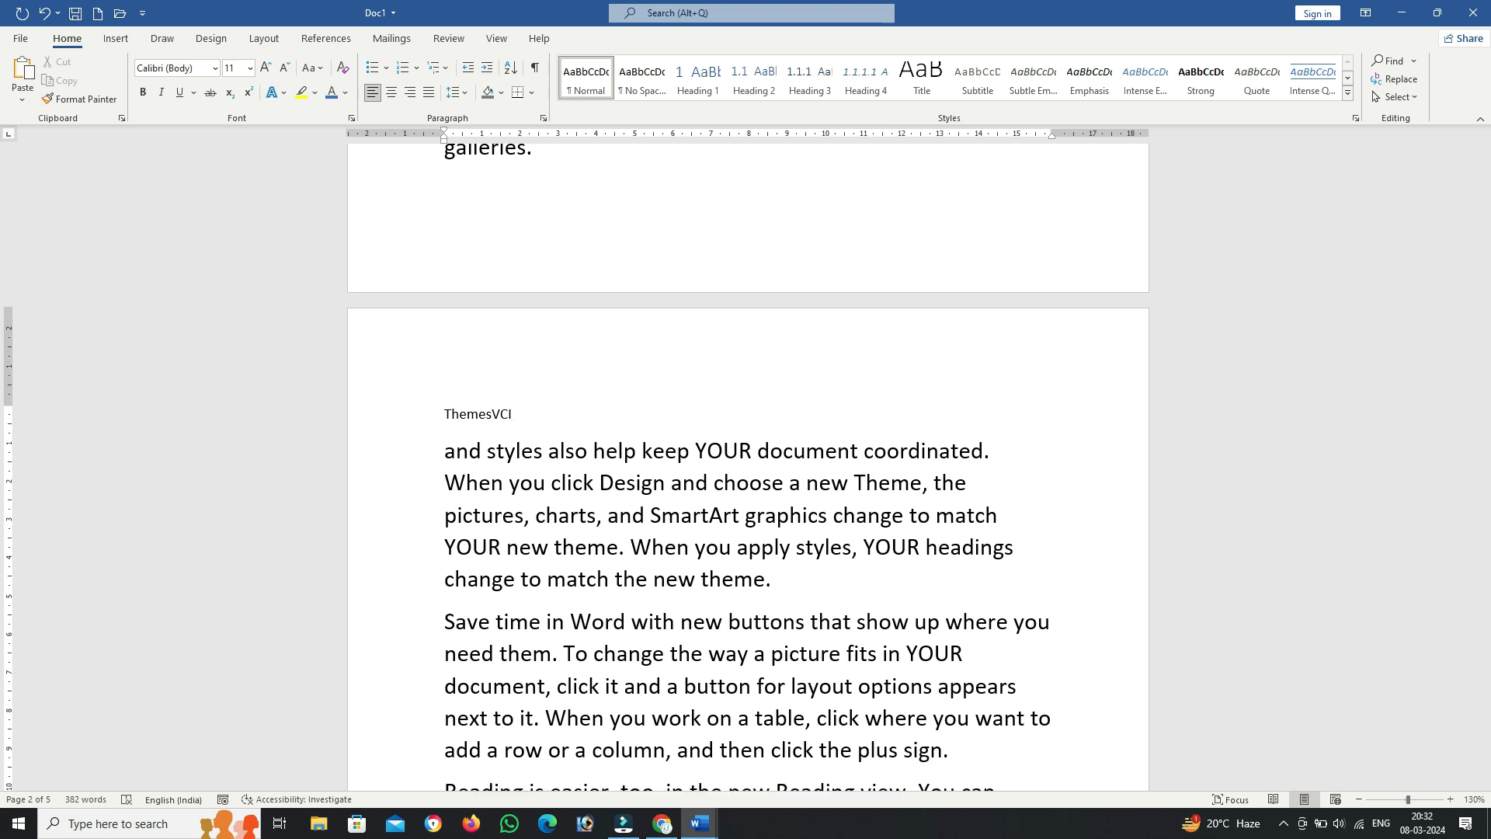
pyautogui.hotkey('ctrl', 'z')
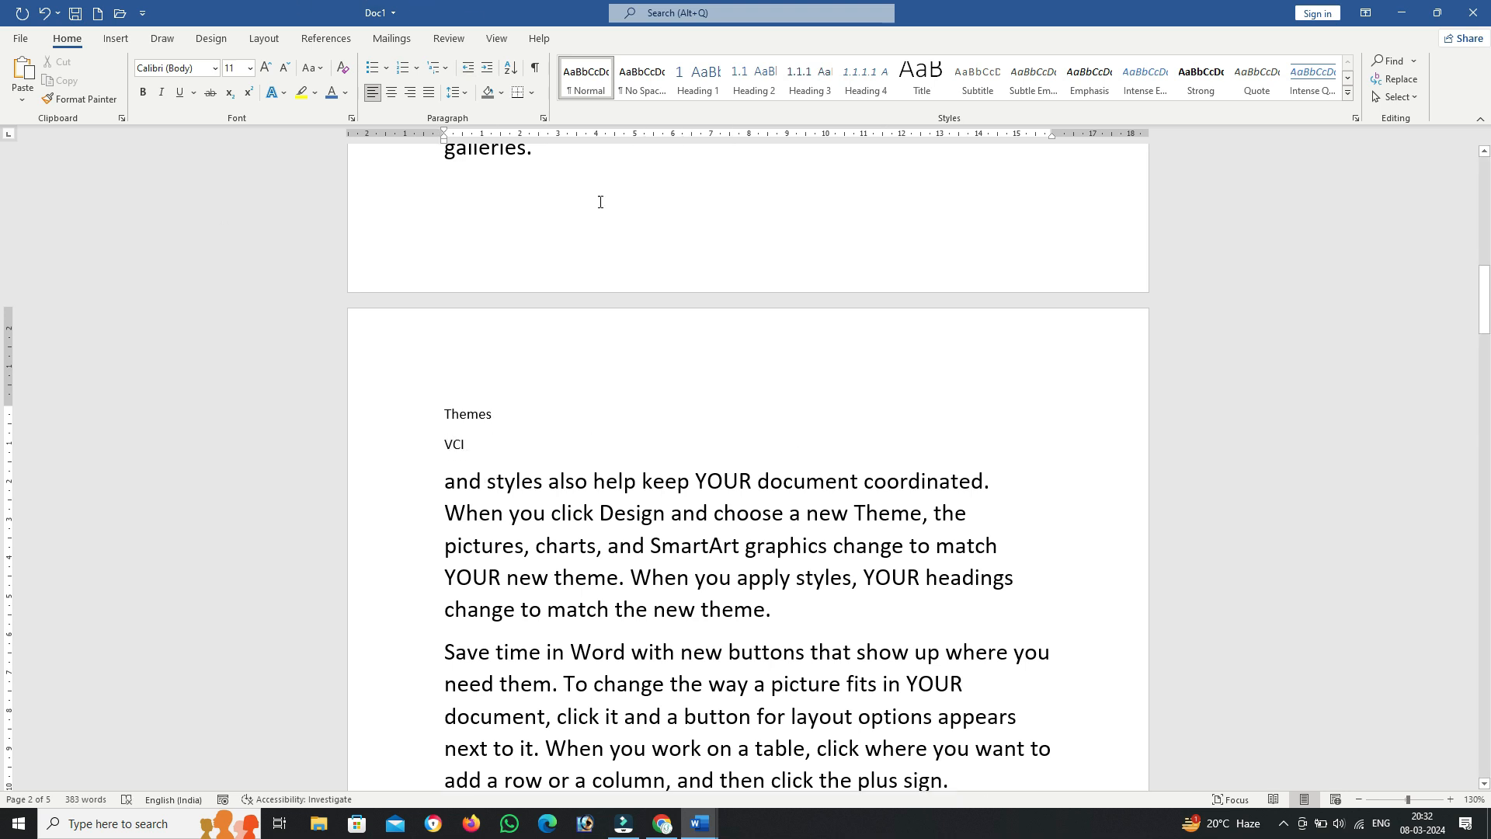
# Step: Review the numbered lists on page 3, and look at the File start page before returning to the document
pyautogui.click(17, 43)
pyautogui.click(20, 46)
pyautogui.scroll(-15, 906, 345)
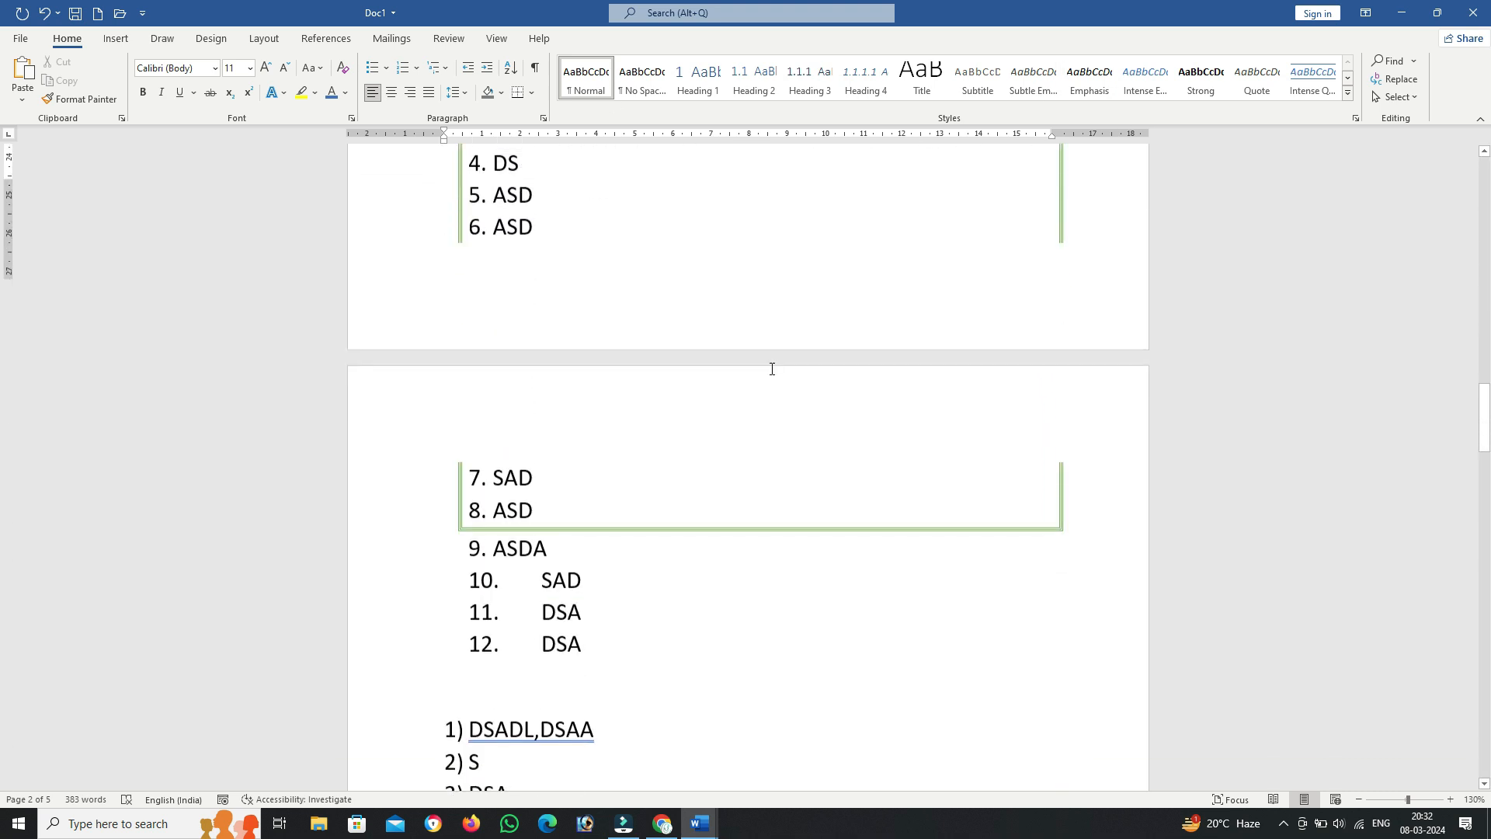
pyautogui.scroll(-3, 772, 369)
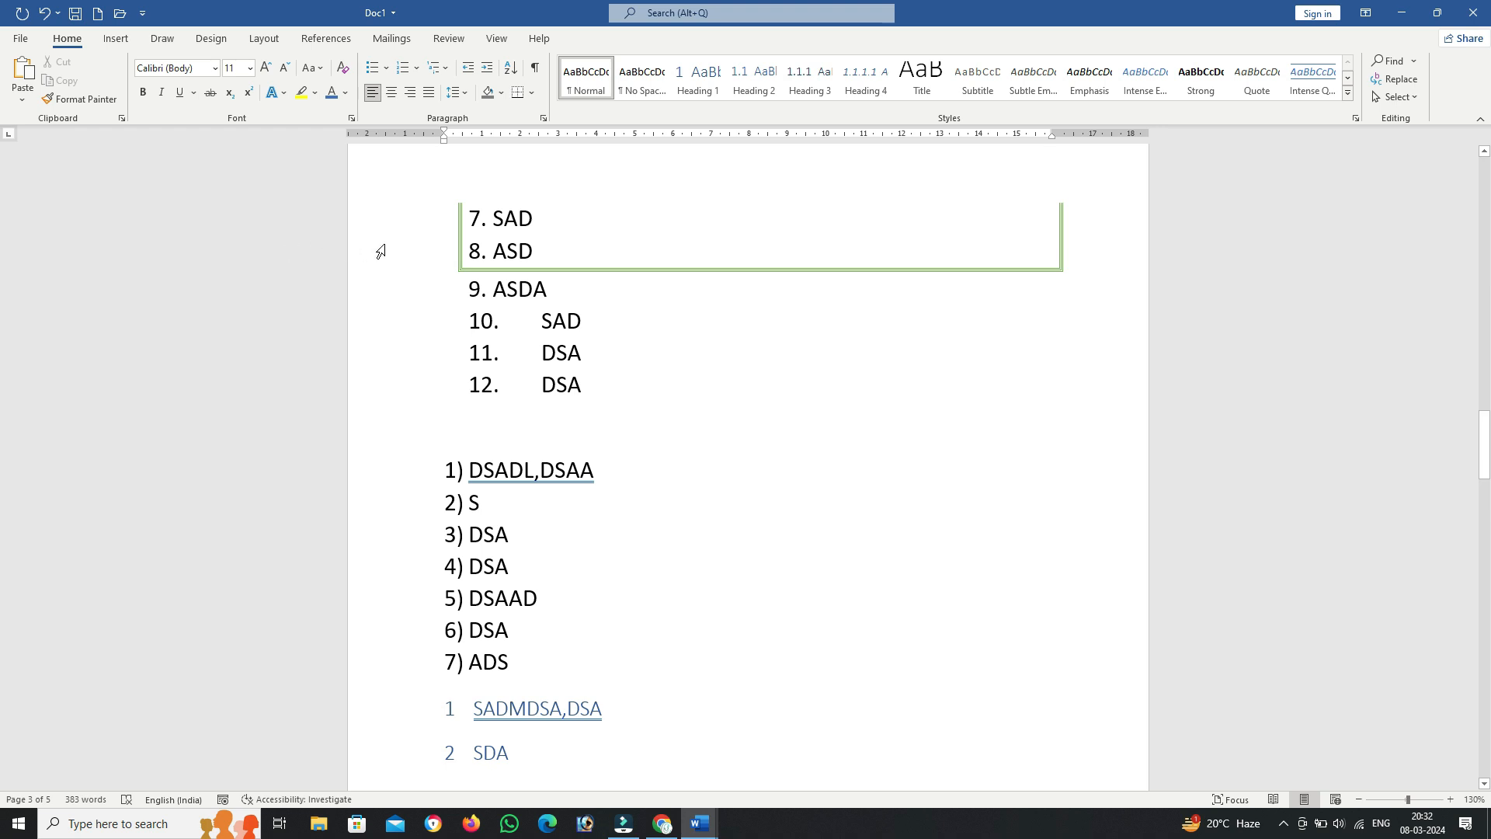
pyautogui.scroll(-5, 381, 251)
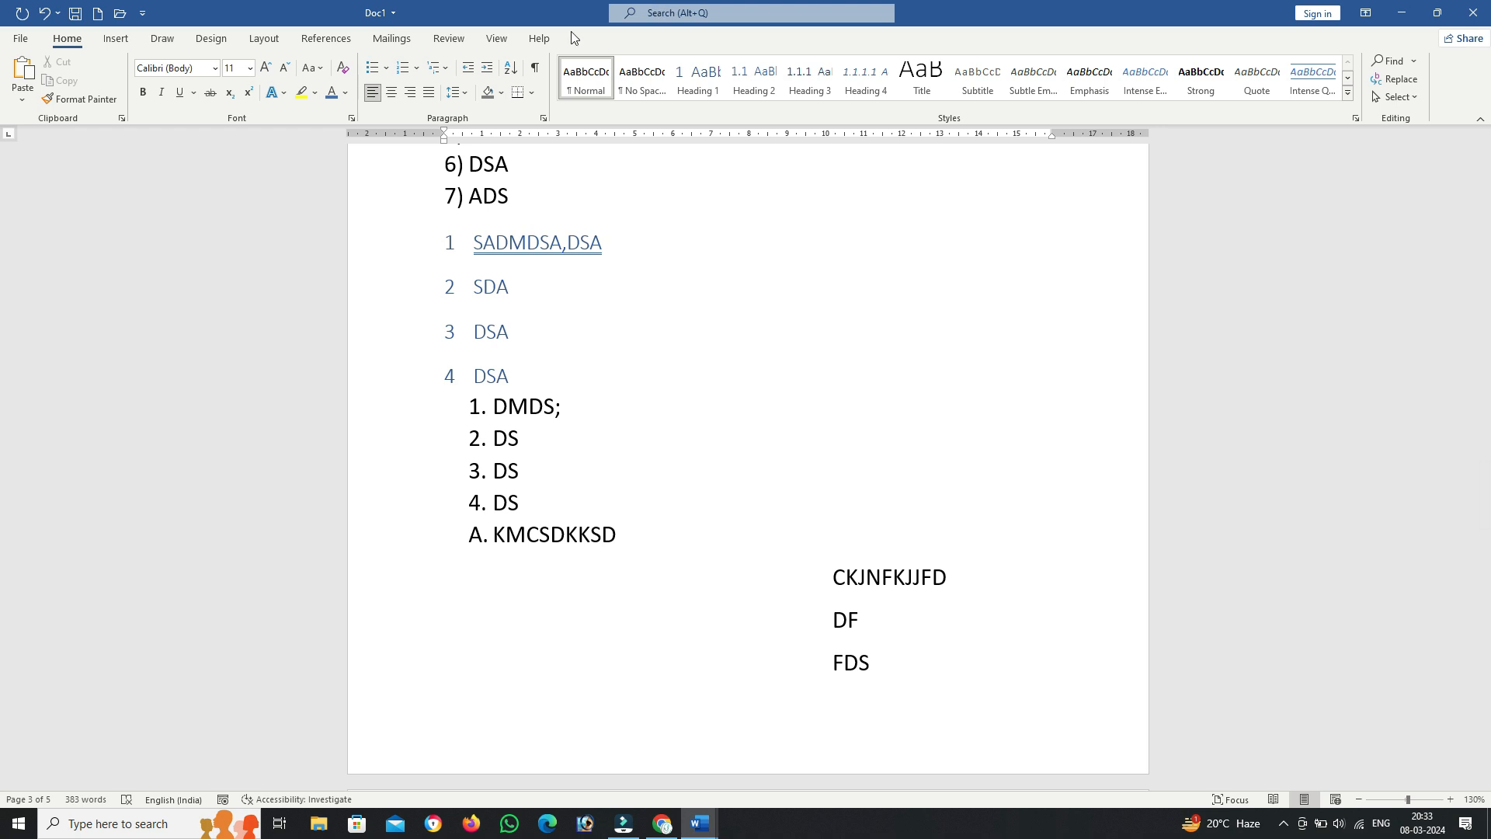
pyautogui.click(27, 38)
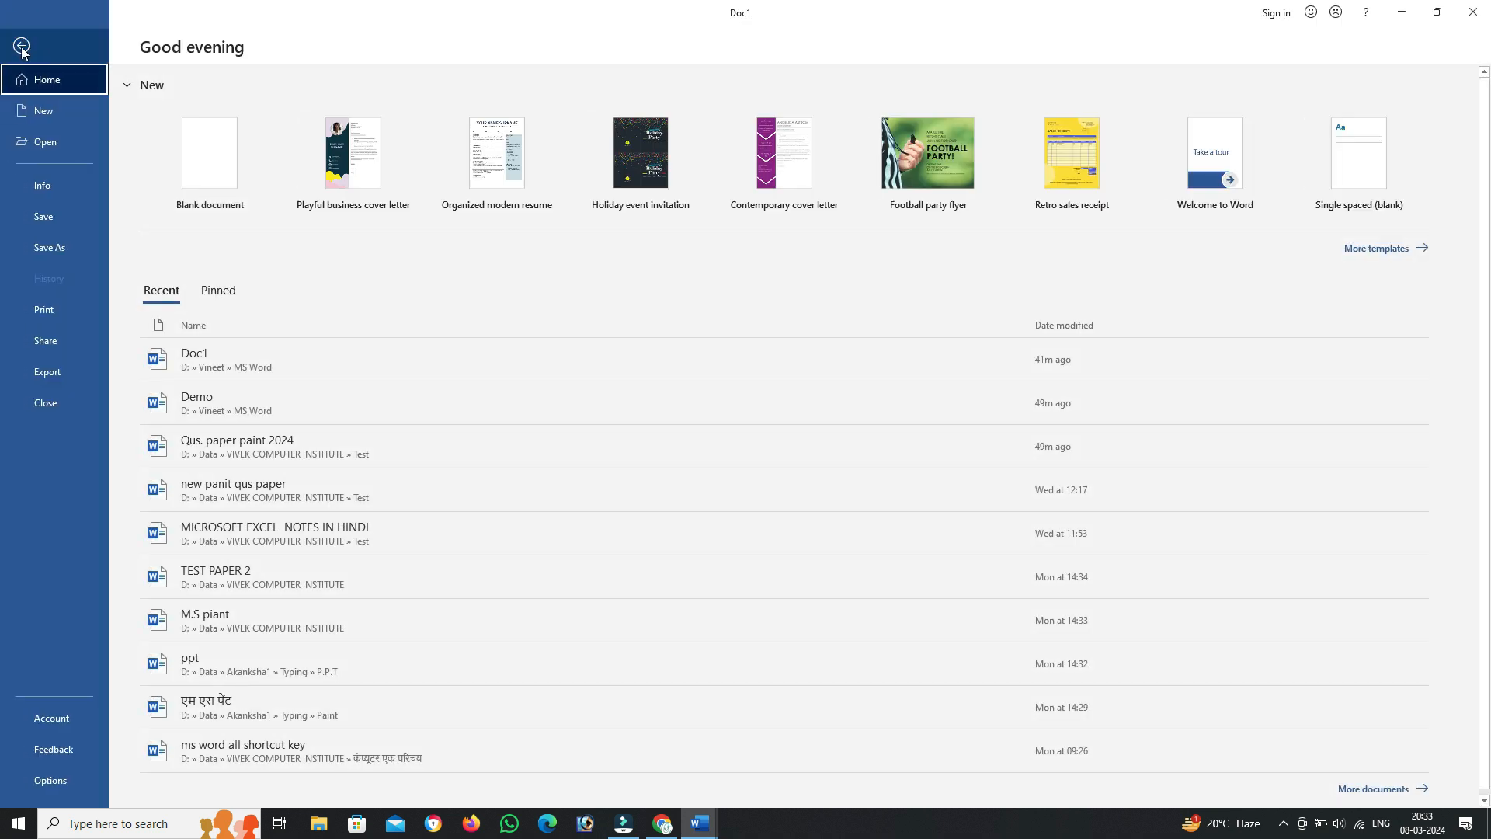
pyautogui.click(20, 47)
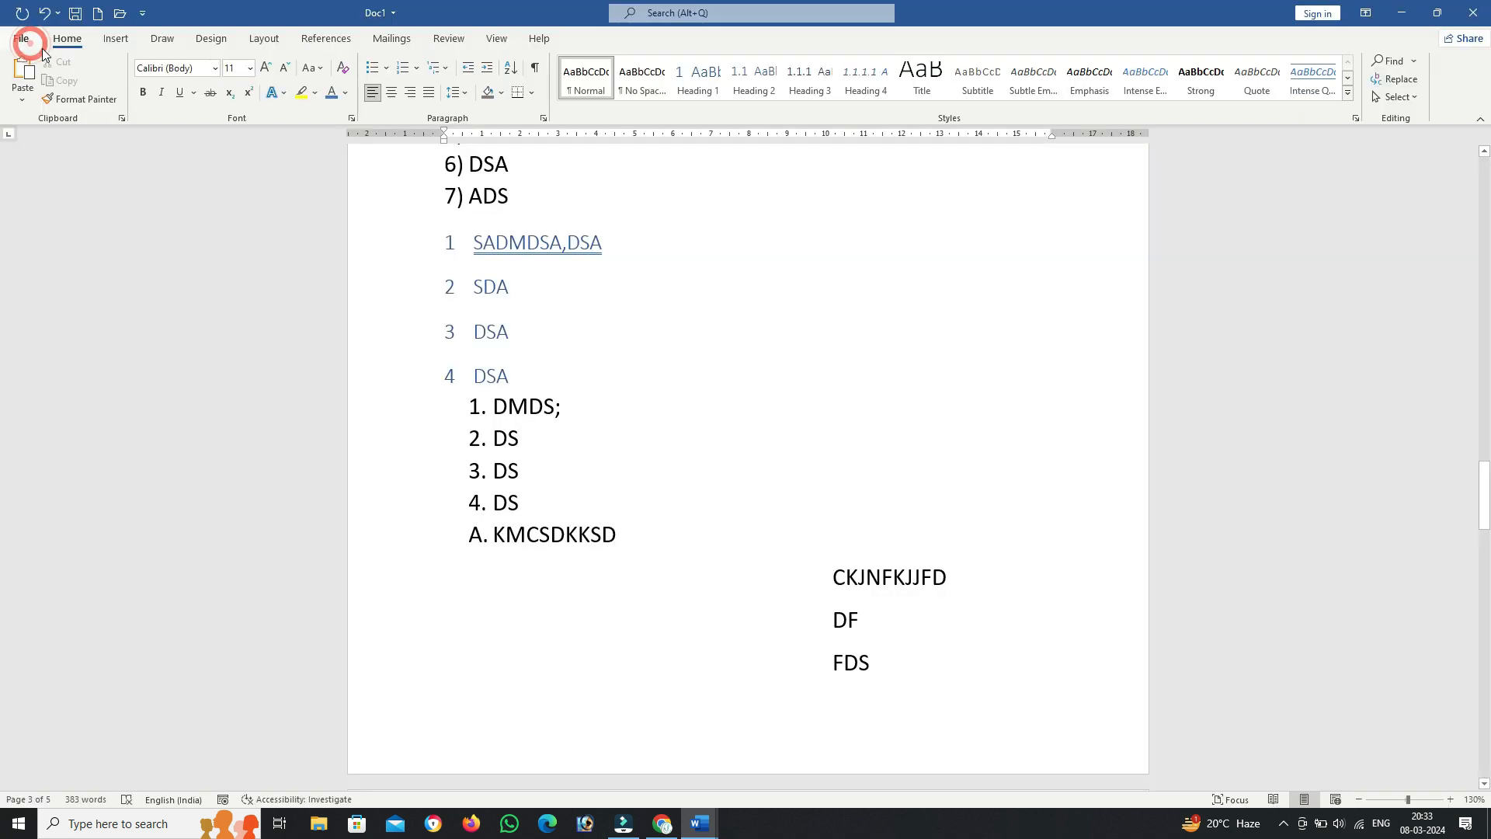
# Step: Find Word in the Windows list of installed programs and return to the document without opening it
pyautogui.click(18, 824)
pyautogui.scroll(-15, 100, 445)
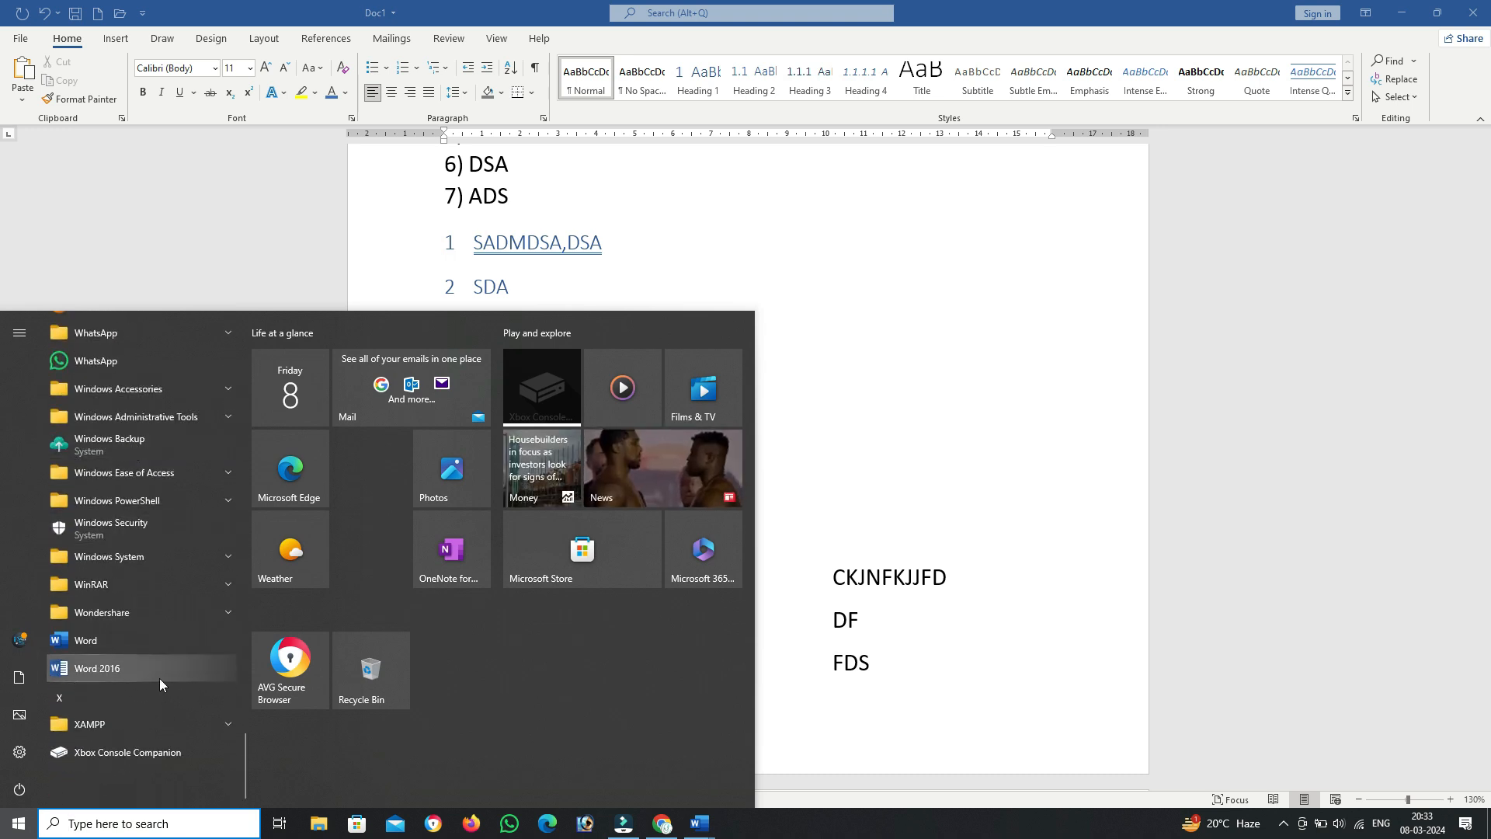
pyautogui.moveTo(94, 696)
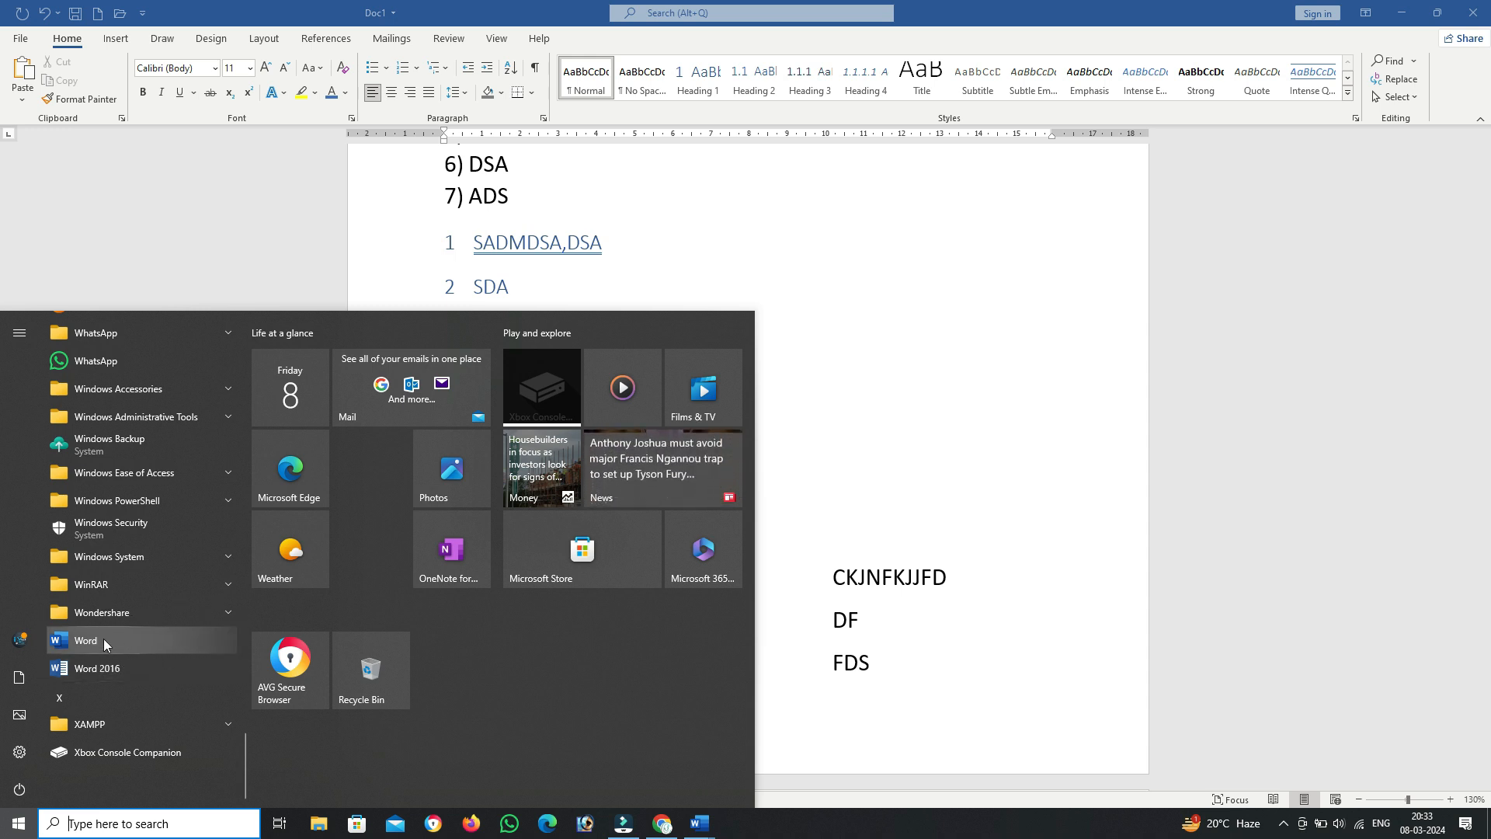
pyautogui.click(1218, 218)
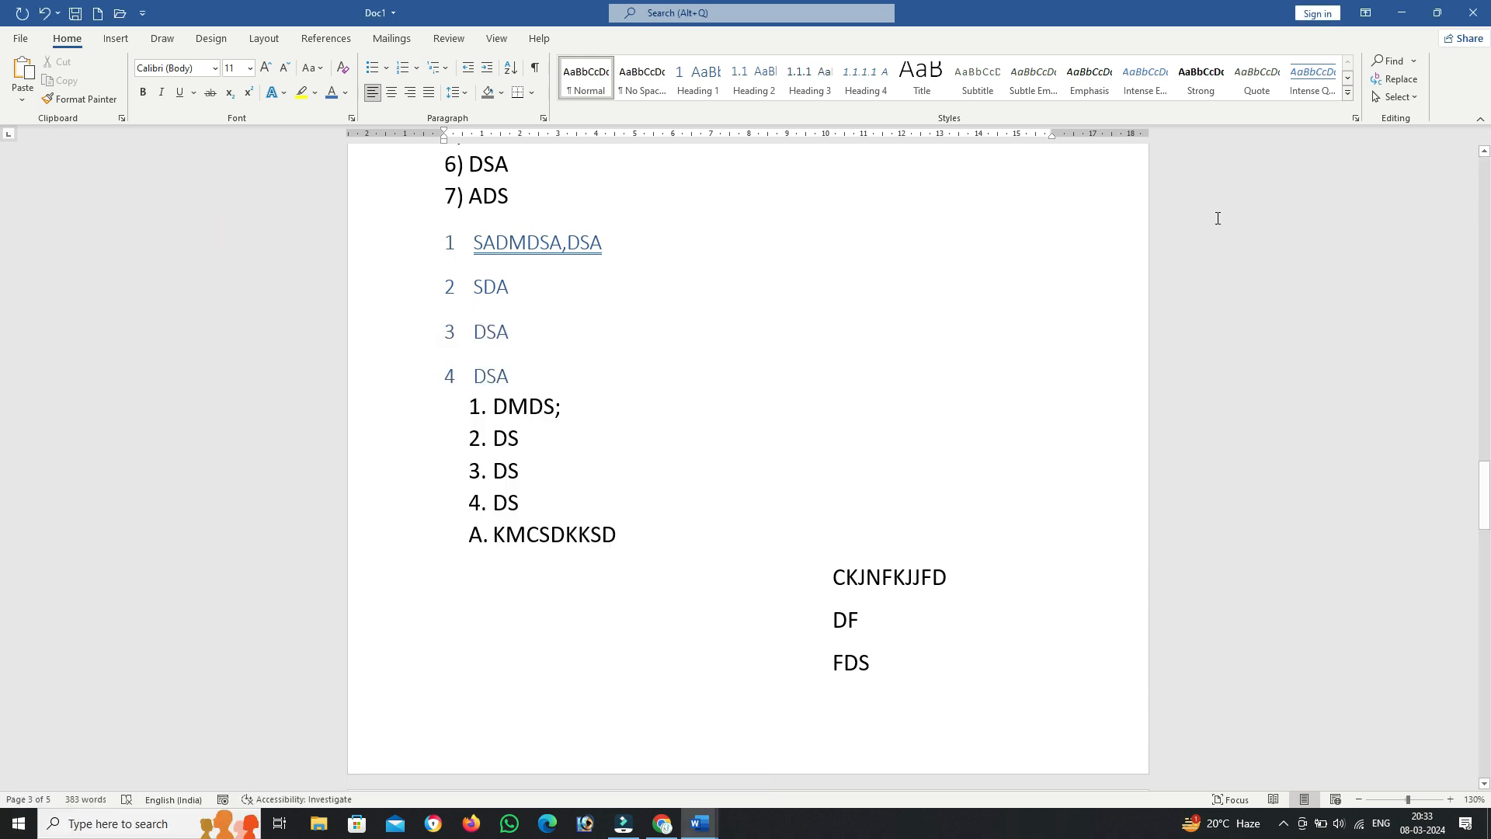
pyautogui.scroll(-4, 793, 296)
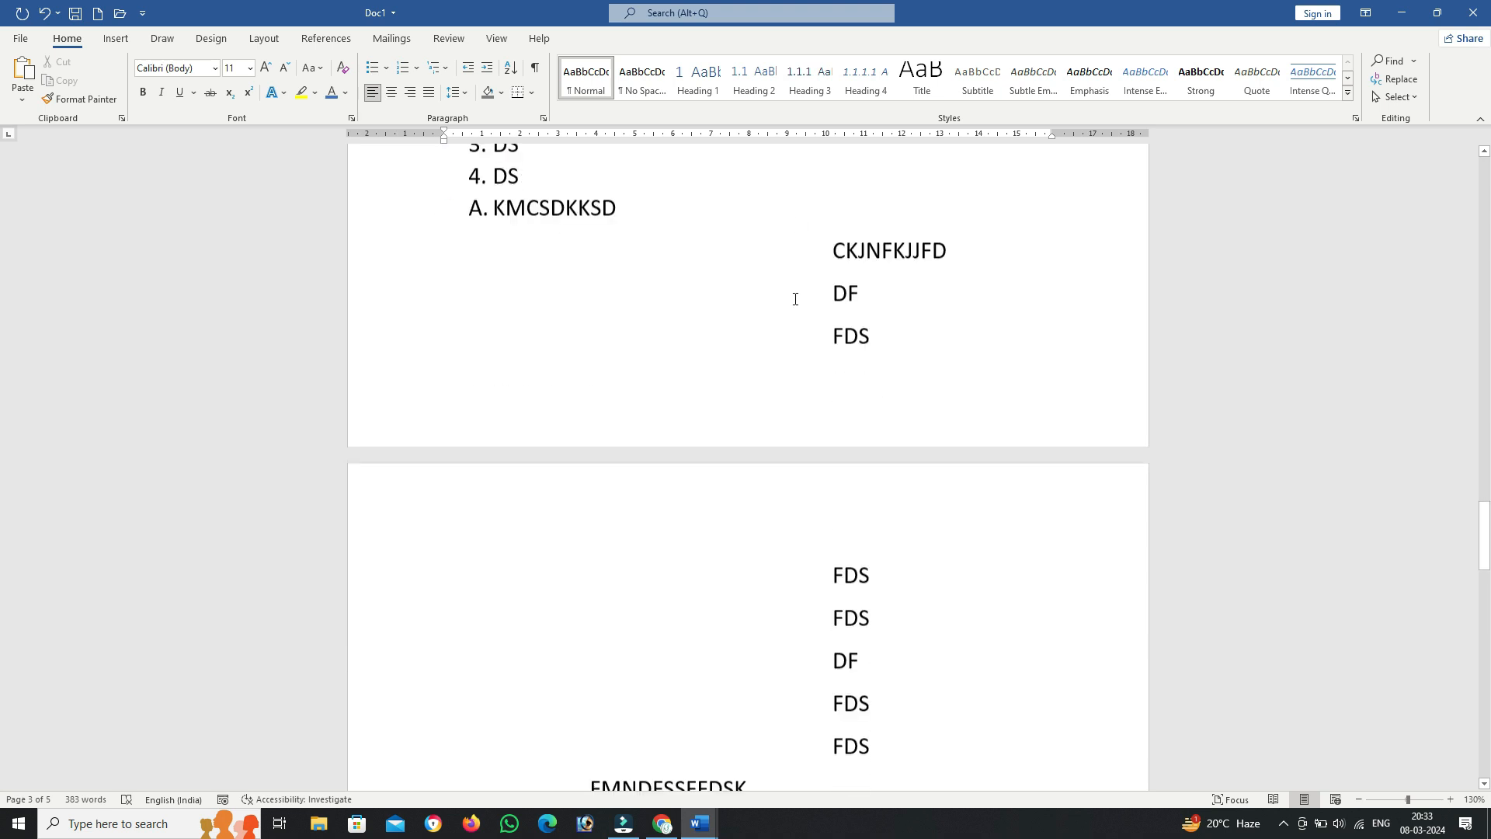
pyautogui.scroll(5, 794, 302)
pyautogui.scroll(14, 796, 301)
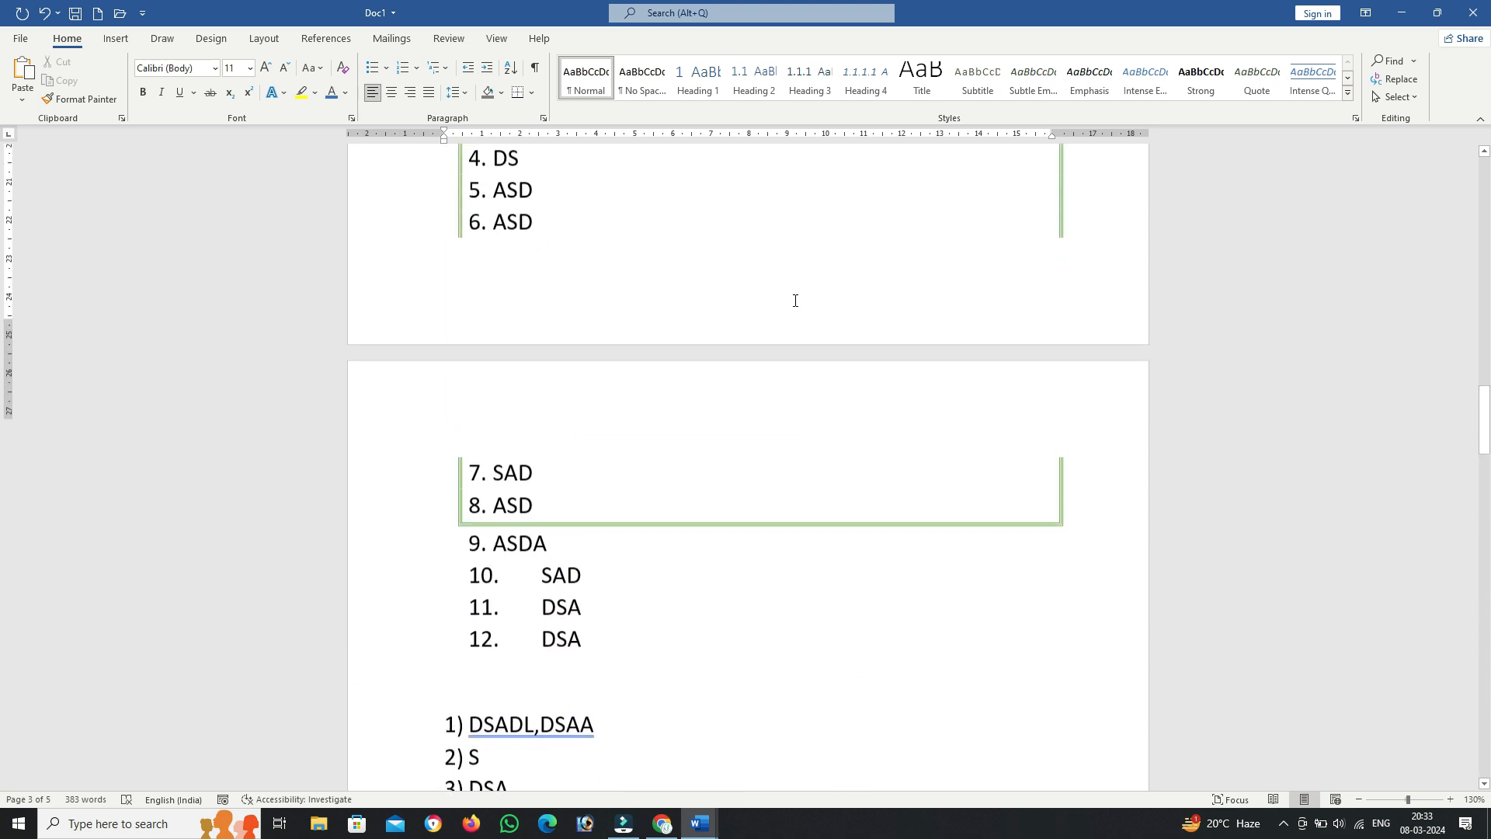
pyautogui.scroll(15, 853, 305)
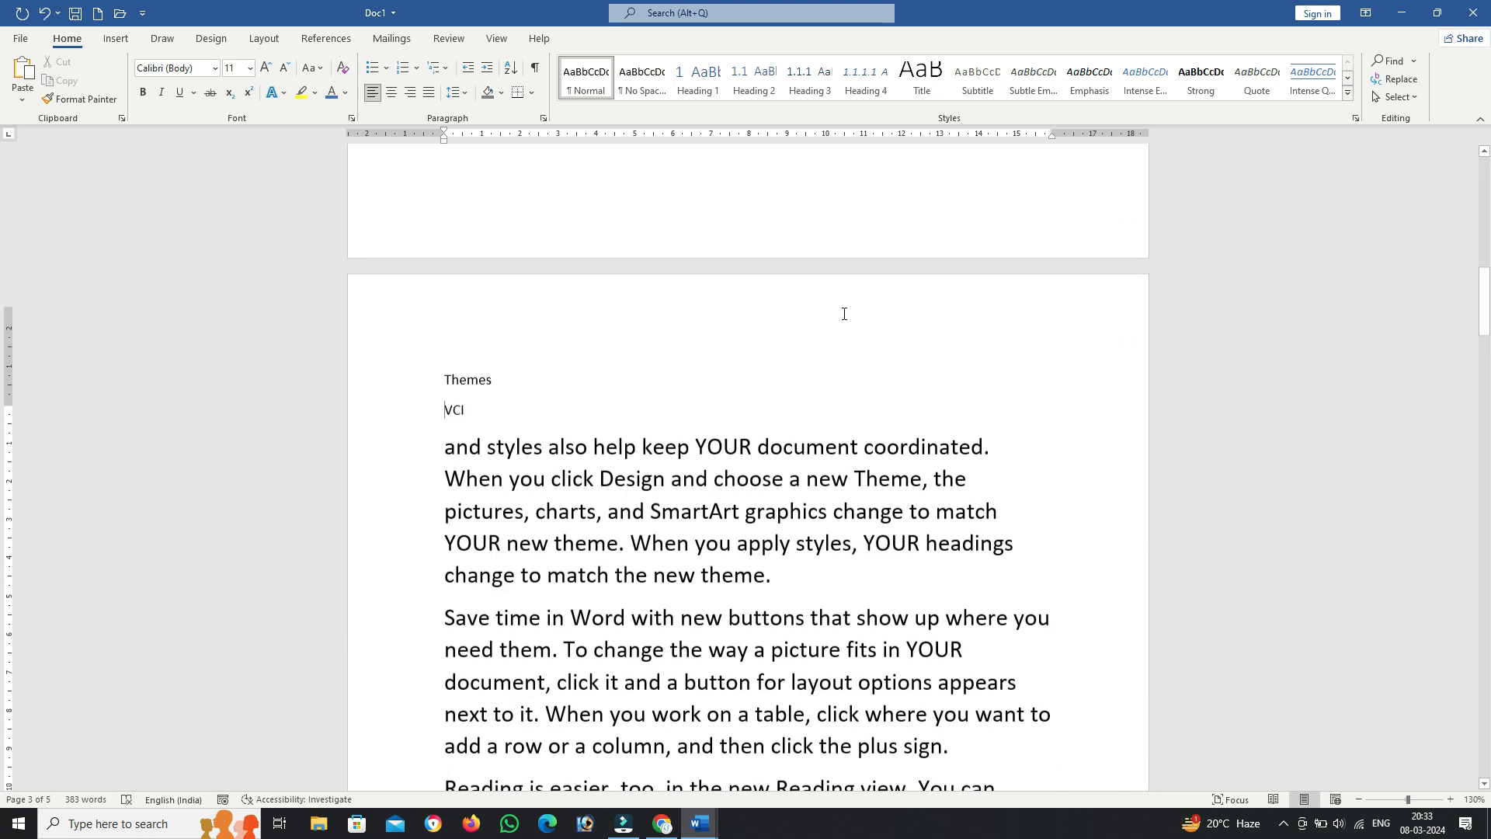